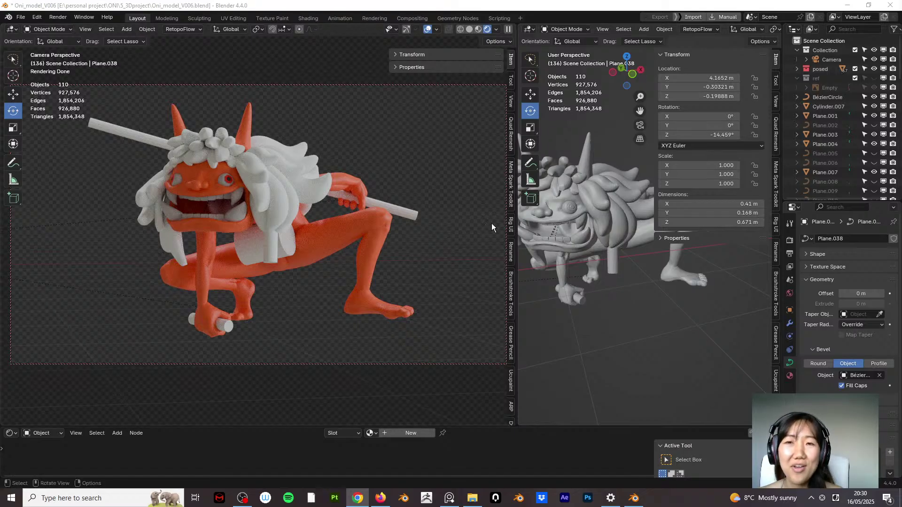
Step: Widen the solid-shaded 3D view to about match the rendered view, and orbit both around the crouching oni
left_click_drag(517, 241, 406, 241)
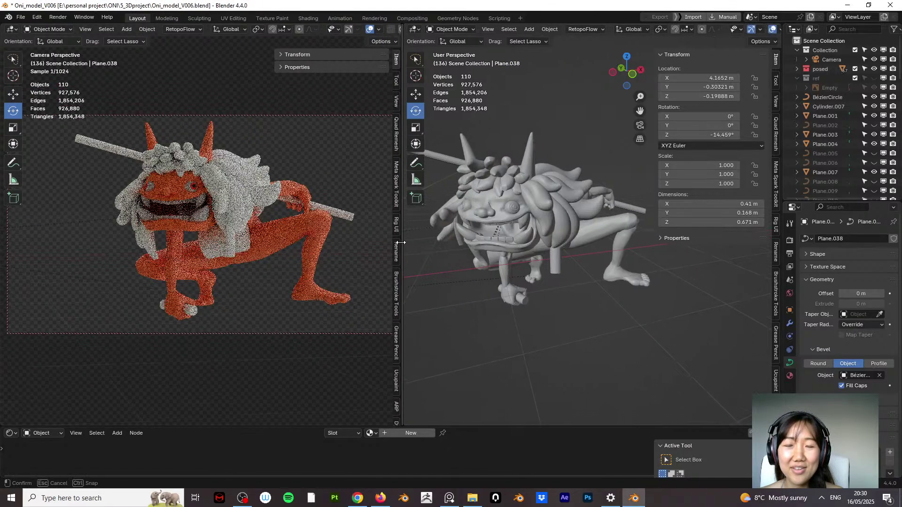
middle_click_drag(584, 278, 568, 267)
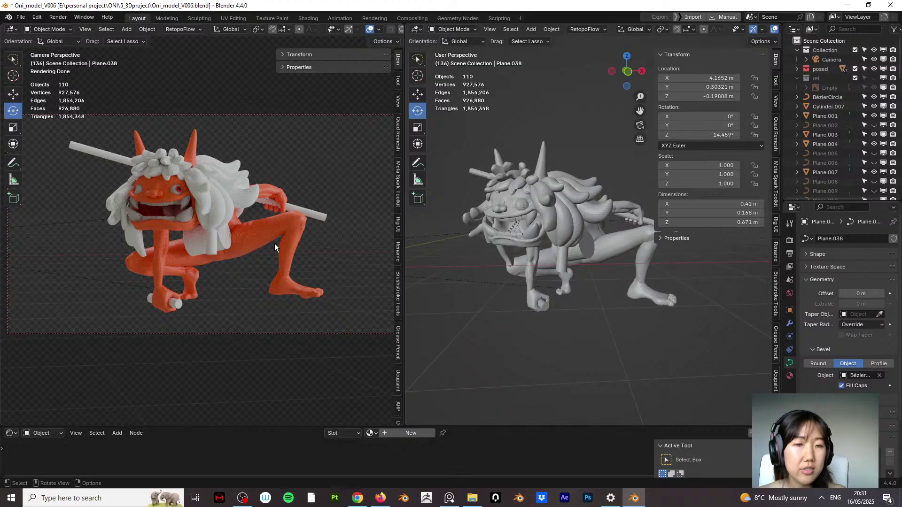
middle_click_drag(283, 236, 176, 252)
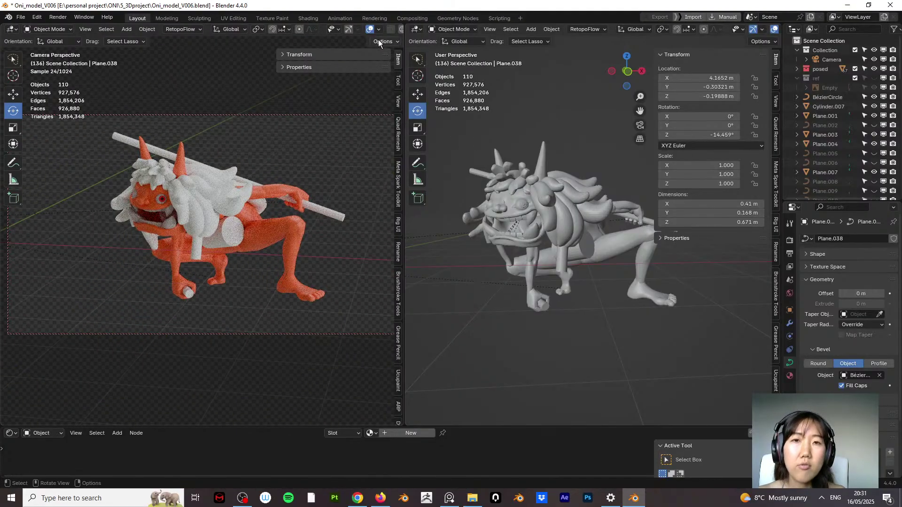
Step: Switch the rendered camera view to solid shading and unhide all hidden objects in the scene
scroll(367, 30, "down", 5)
left_click(369, 29)
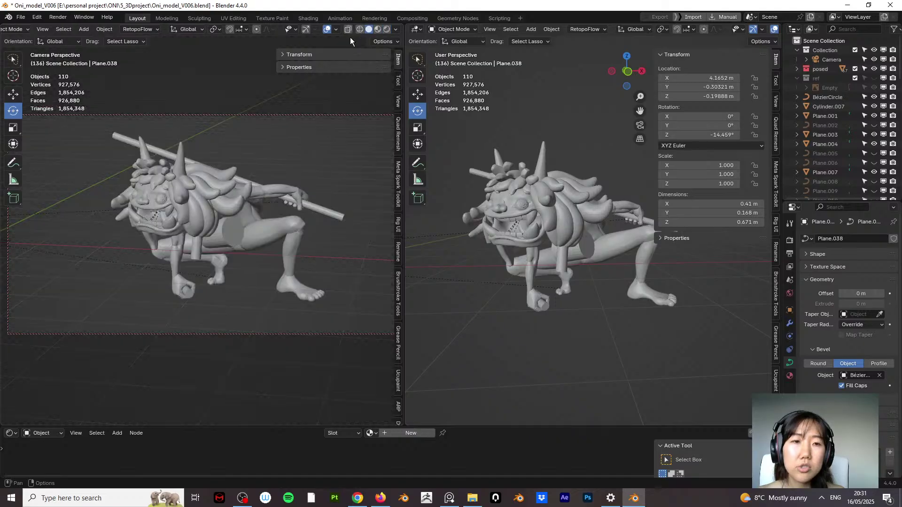
key("alt+h")
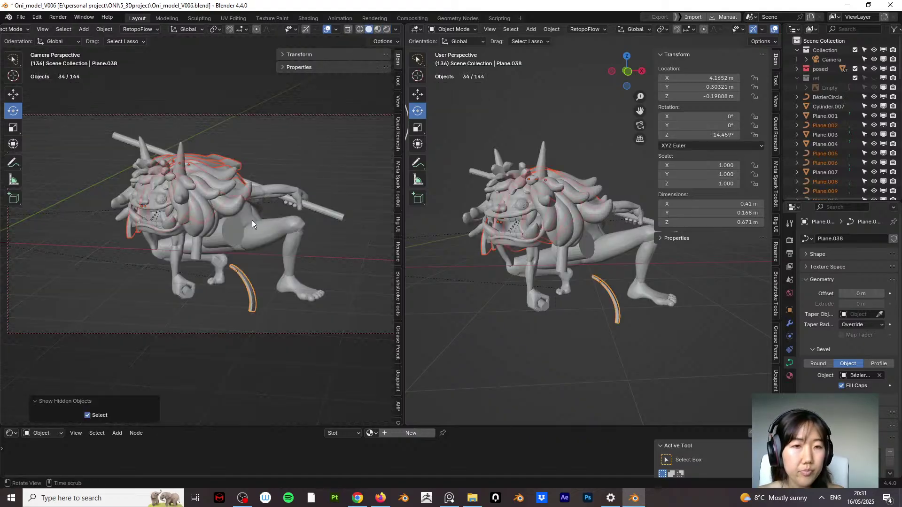
Step: Inspect the control points of the back hair strand Plane.059 in Edit Mode and return to Object Mode
middle_click_drag(252, 220, 207, 218)
key("ctrl+z")
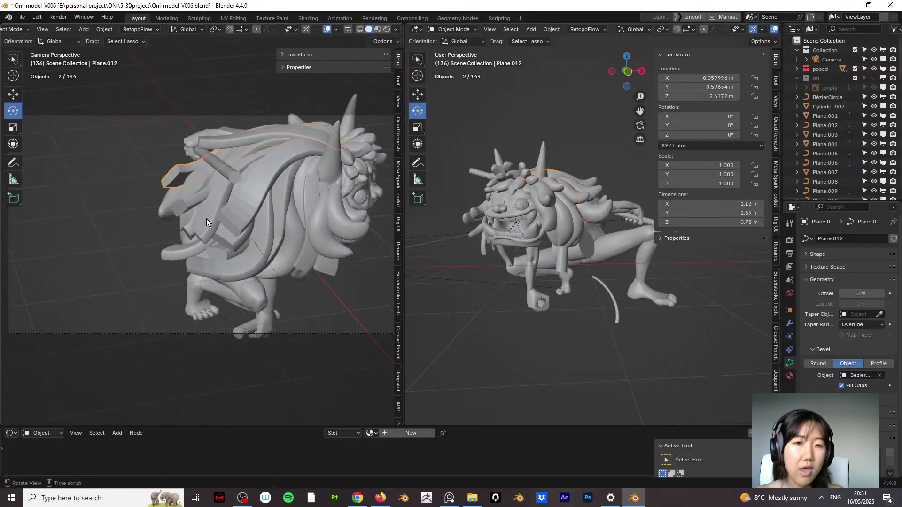
left_click(253, 202)
left_click(17, 29)
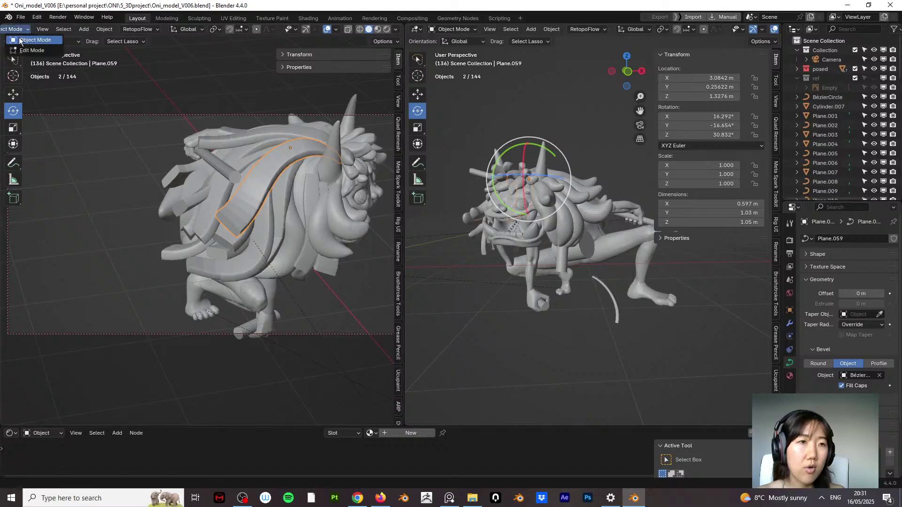
left_click(32, 51)
left_click(226, 229)
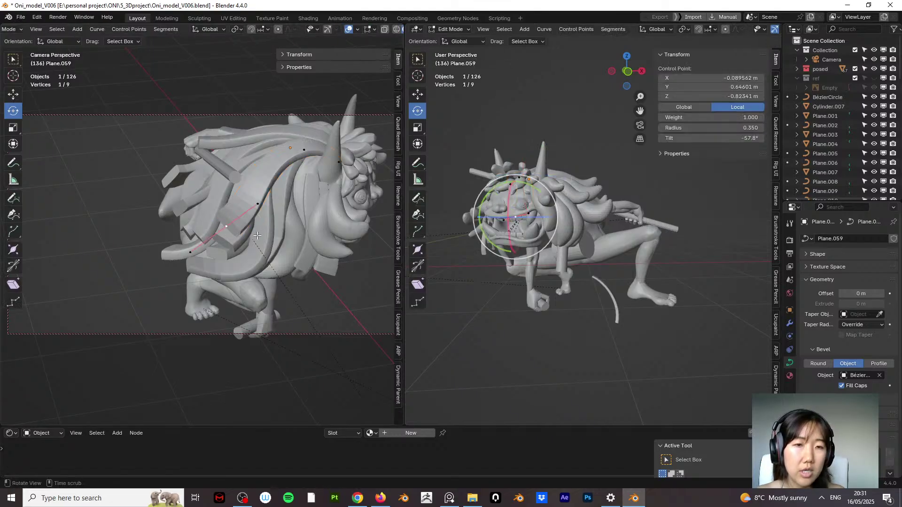
middle_click_drag(225, 229, 203, 221)
left_click(314, 161)
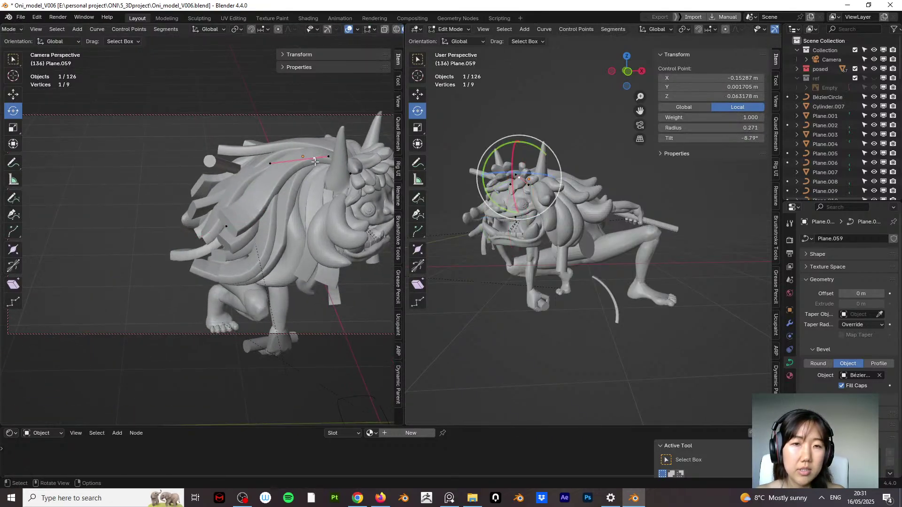
left_click(351, 173)
middle_click_drag(361, 224, 301, 221)
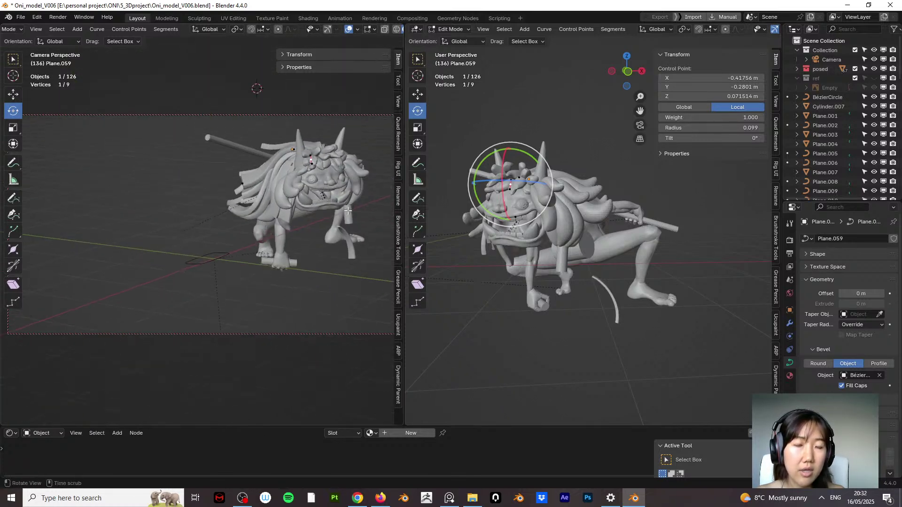
left_click(12, 29)
left_click(18, 41)
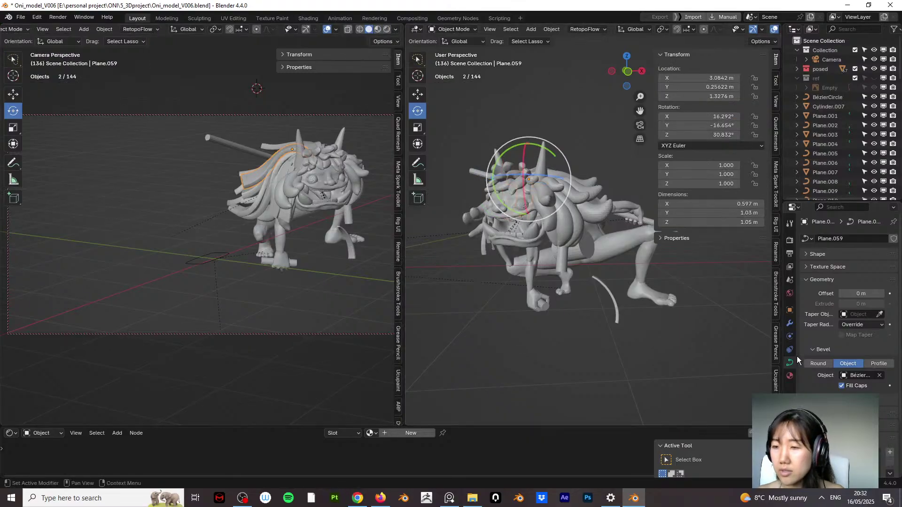
Step: Clear the bevel object of hair strand Plane.059 and pick the rounded-square Bézier curve on the ground as its bevel object again
key("Delete")
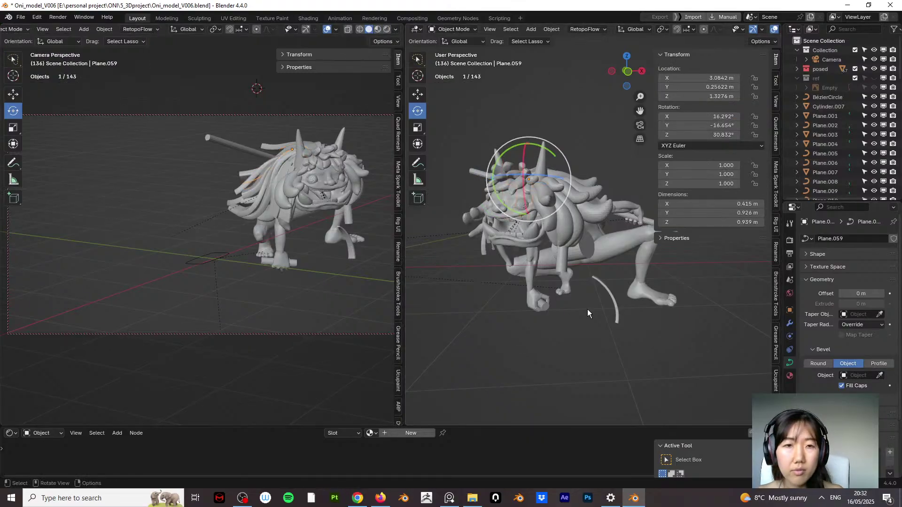
middle_click_drag(256, 195, 260, 192)
mouse_move(311, 239)
middle_mouse_down()
mouse_move(237, 241)
mouse_move(201, 286)
mouse_move(290, 256)
mouse_move(275, 264)
mouse_move(312, 233)
middle_mouse_up()
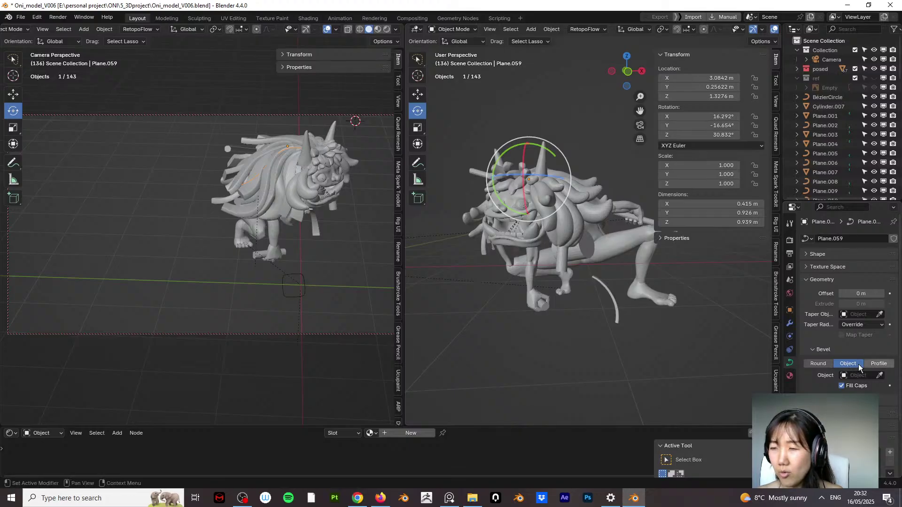
left_click(880, 376)
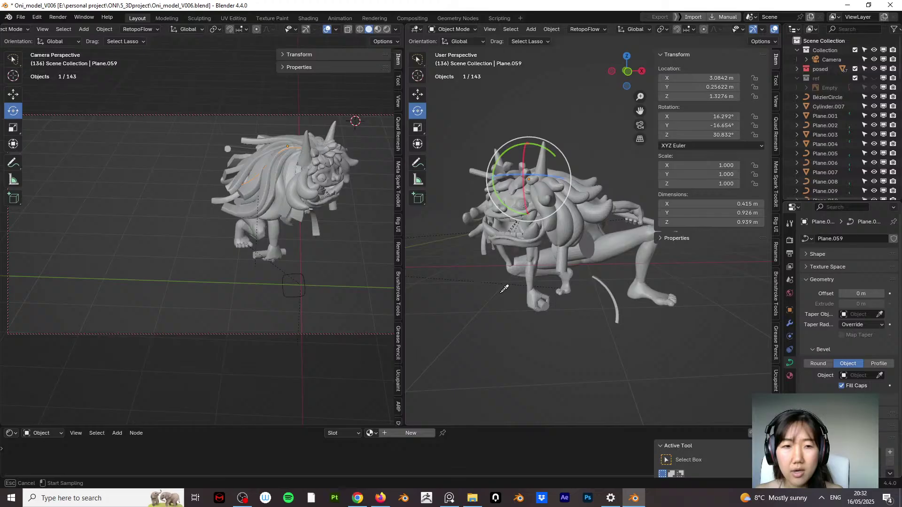
left_click(294, 287)
Step: In Edit Mode, fatten hair strand Plane.059 at its lower control point by a factor of about 1.18
middle_click_drag(274, 241, 385, 188)
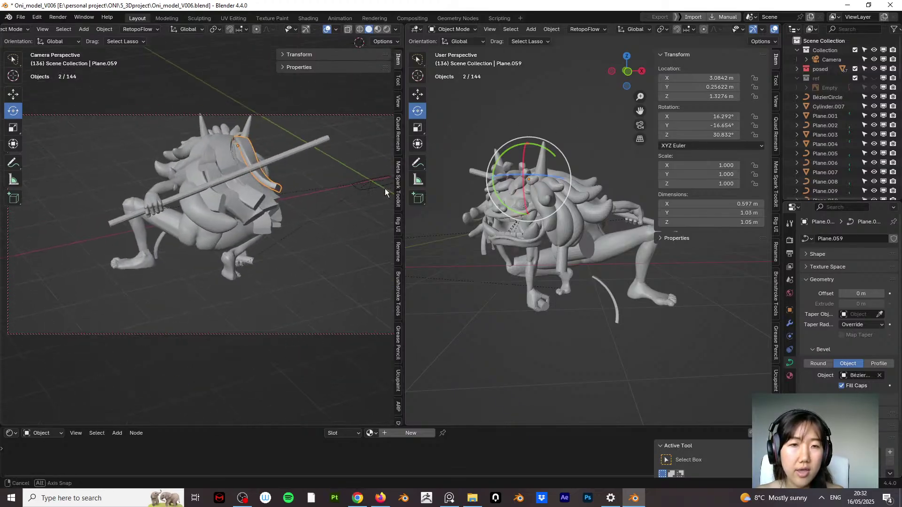
scroll(261, 177, "up", 3)
middle_click_drag(261, 178, 207, 195, "shift")
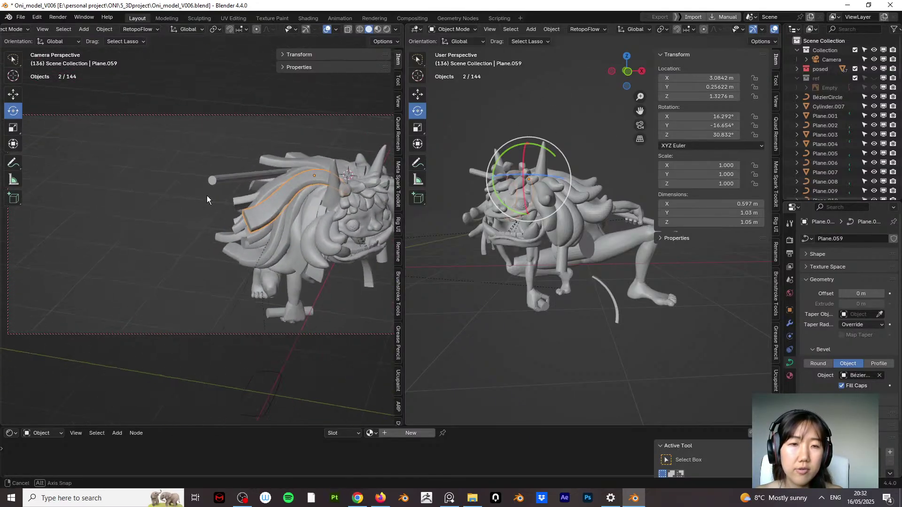
left_click(15, 29)
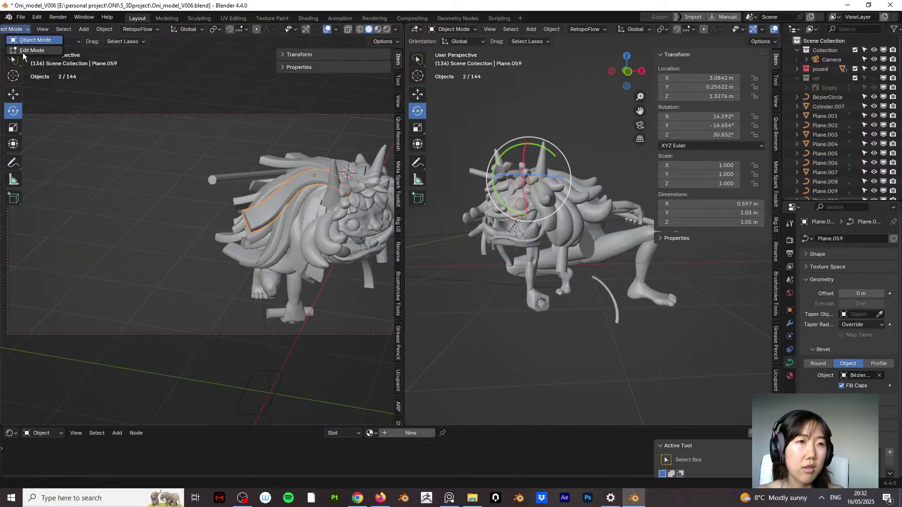
left_click(28, 53)
left_click(253, 223)
middle_click_drag(253, 223, 313, 236)
key("alt+s")
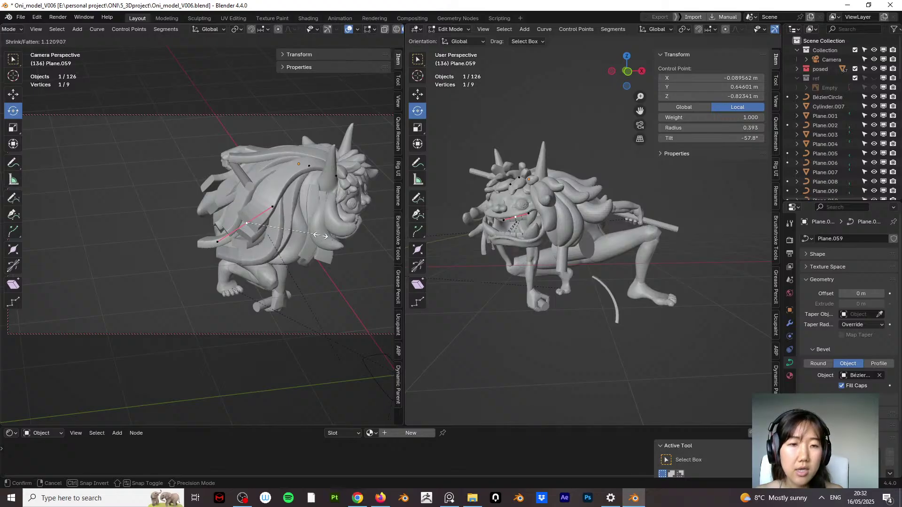
left_click(319, 235)
Step: Tilt the lower control point of hair strand Plane.059 by about 35° and return to Object Mode
key("ctrl+t")
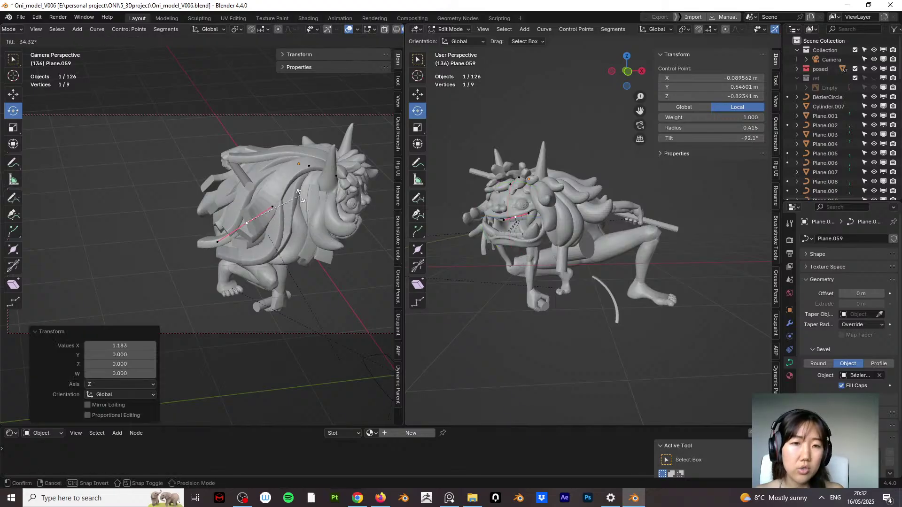
left_click(297, 263)
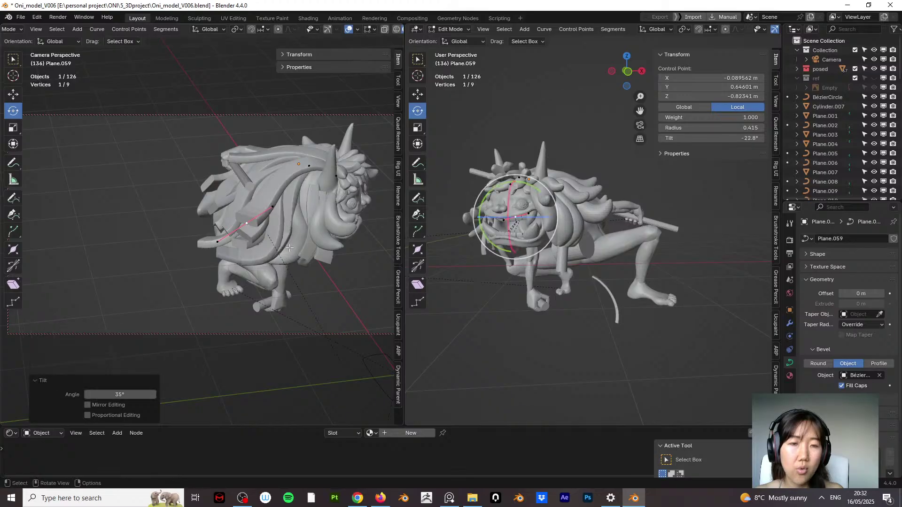
middle_click_drag(269, 227, 200, 185)
middle_click_drag(262, 254, 212, 229)
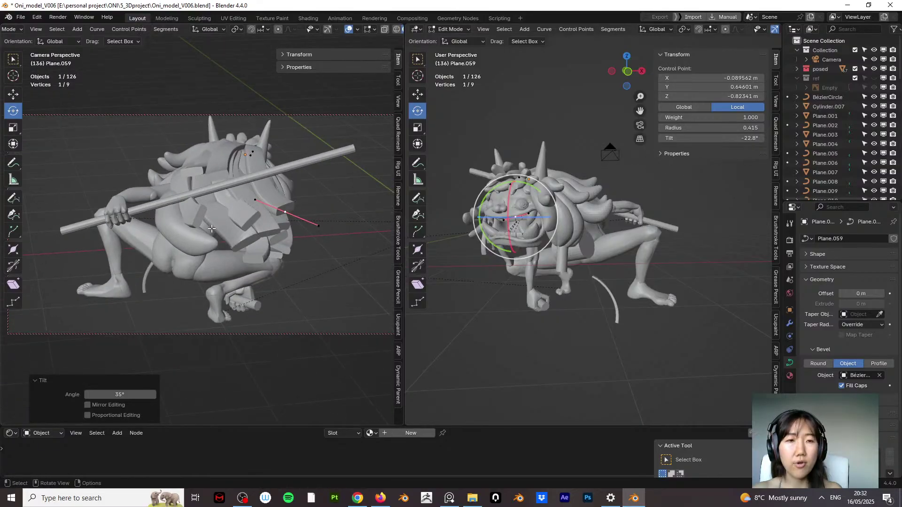
left_click(12, 29)
left_click(22, 33)
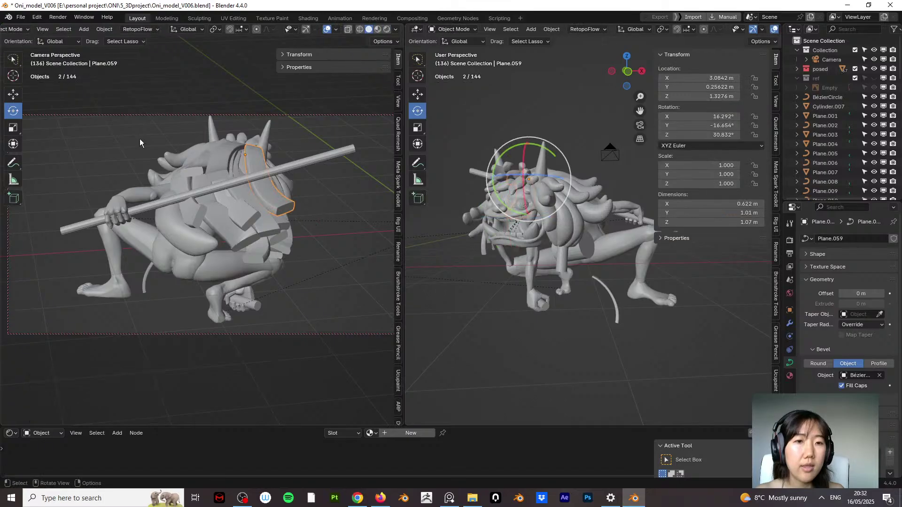
Step: Select the flat, blunt-ended hair strands hanging over the oni's back and hide them
middle_click_drag(271, 204, 275, 235)
left_click(288, 195)
left_click(275, 235)
left_click(267, 199, "shift")
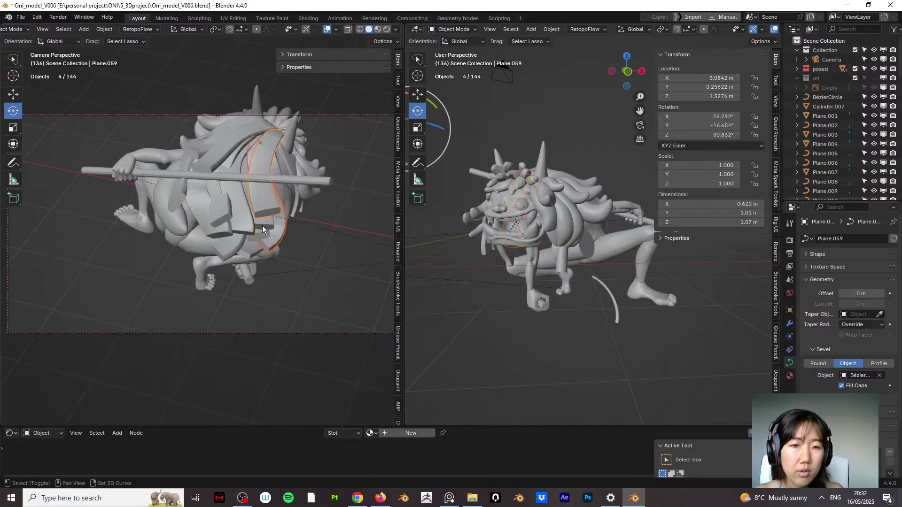
left_click(235, 232, "shift")
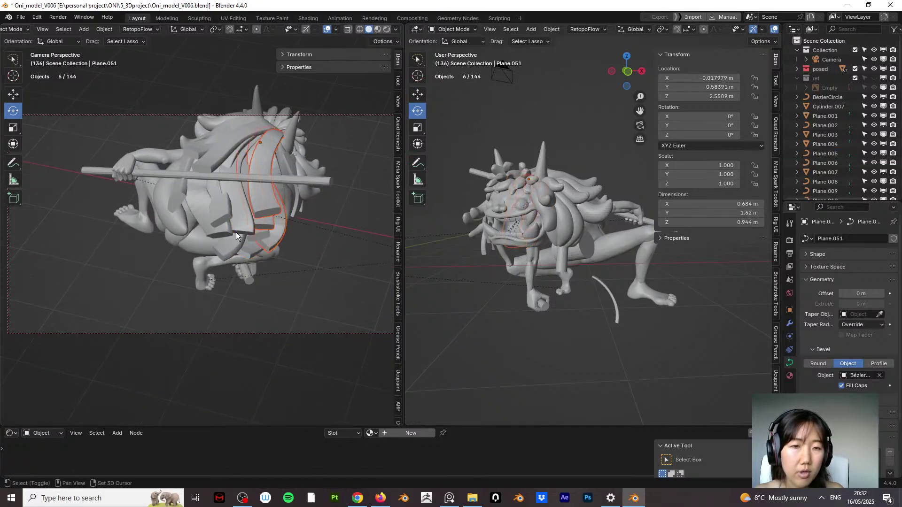
left_click(232, 144, "shift")
left_click(228, 144, "shift")
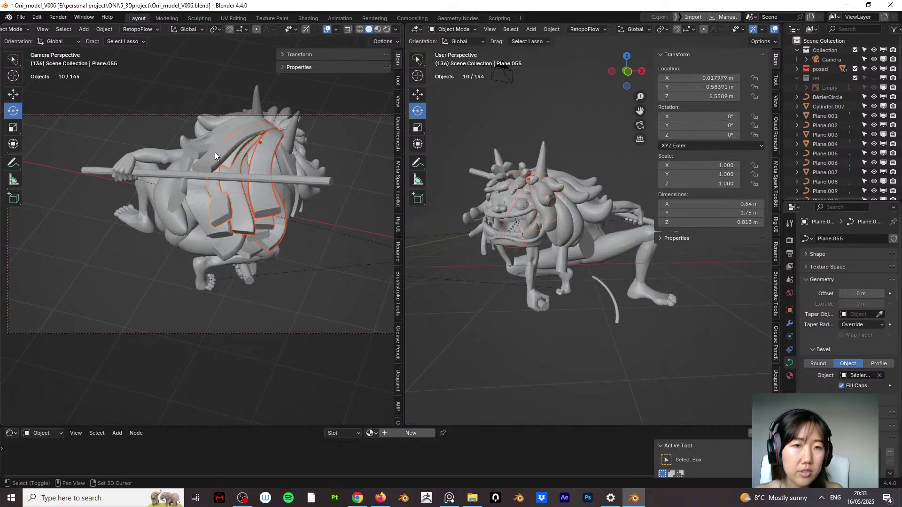
key("h")
Step: Hide the remaining wide hair strands over the upper back, including Plane.012 and Plane.057
middle_click_drag(218, 161, 233, 175)
left_click(235, 176, "shift")
left_click(227, 109, "shift")
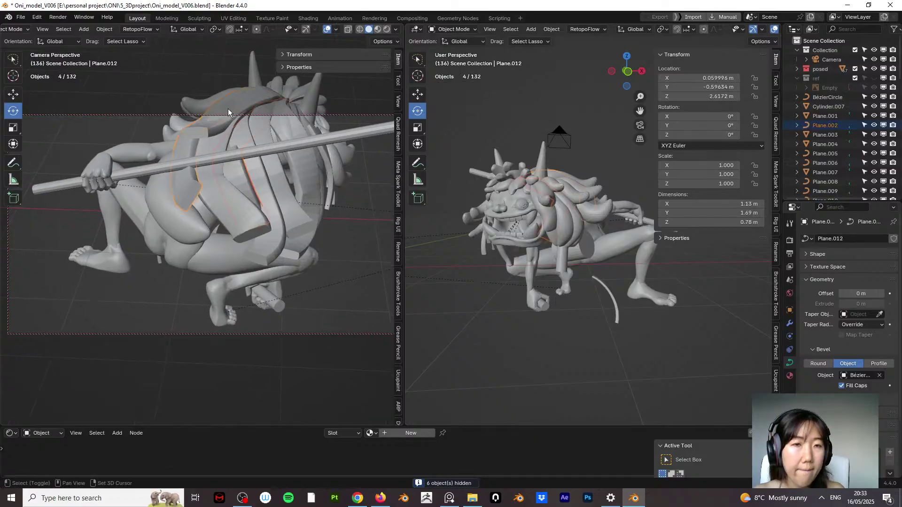
left_click(226, 111, "shift")
left_click(210, 131, "shift")
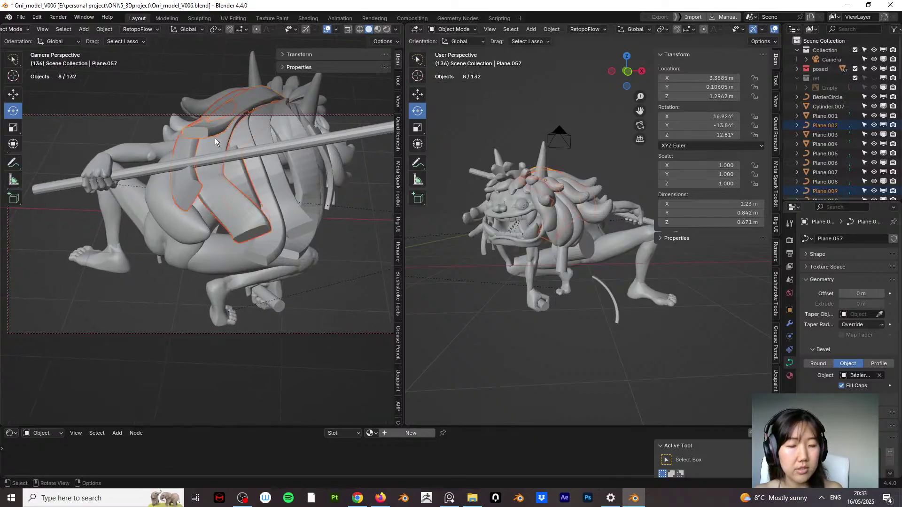
key("h")
Step: Open hair strand Plane.010 in Edit Mode and try to move its upper control point down the back
middle_click_drag(218, 164, 301, 170)
left_click(263, 190, "shift")
middle_click_drag(165, 141, 190, 158)
key("Tab")
left_click(198, 136)
key("g")
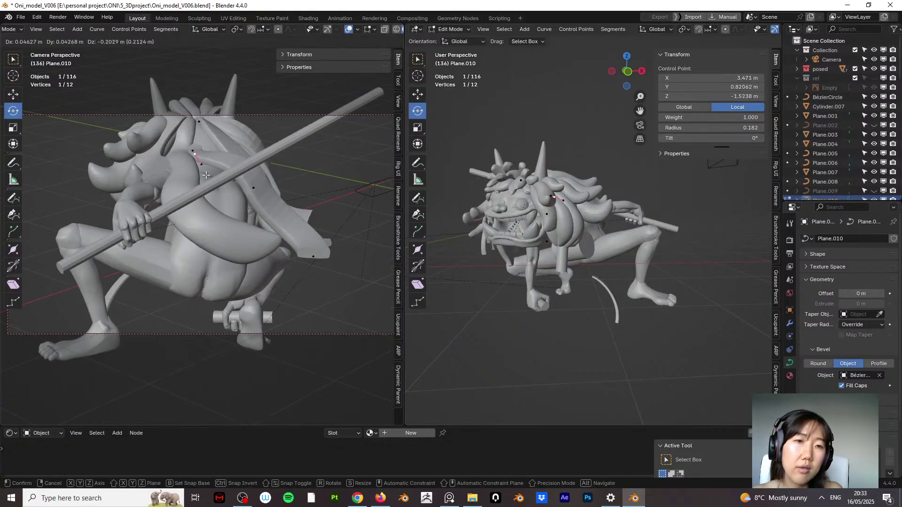
left_click(207, 175)
Step: Rotate the upper control point of strand Plane.010 by about 46° and lower it by about 0.064 m
middle_click_drag(206, 176, 240, 138)
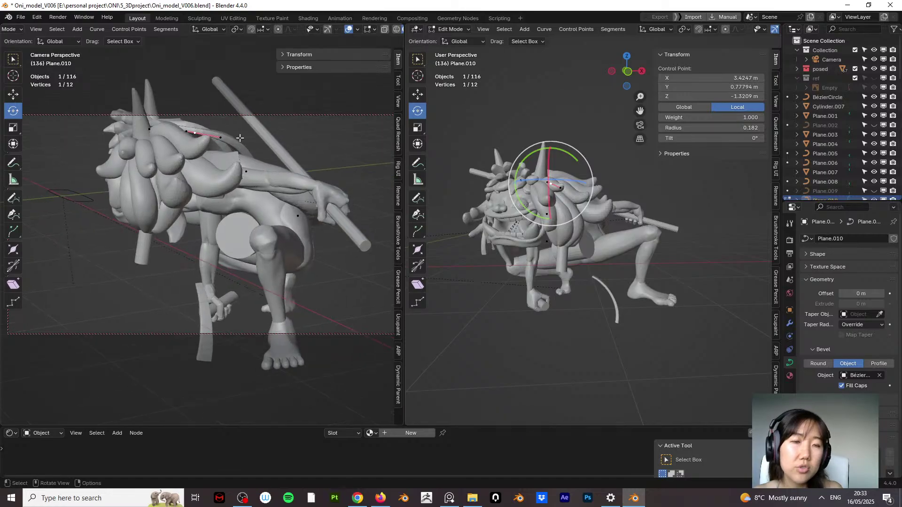
key("r")
left_click(228, 171)
key("g")
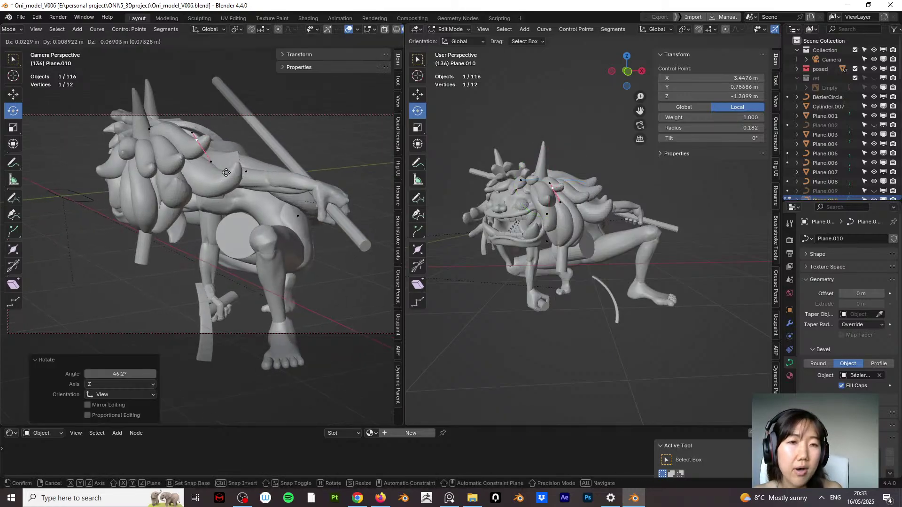
left_click(227, 172)
Step: Fatten strand Plane.010 at its upper control point by a factor of about 1.5
middle_click_drag(226, 171, 144, 186)
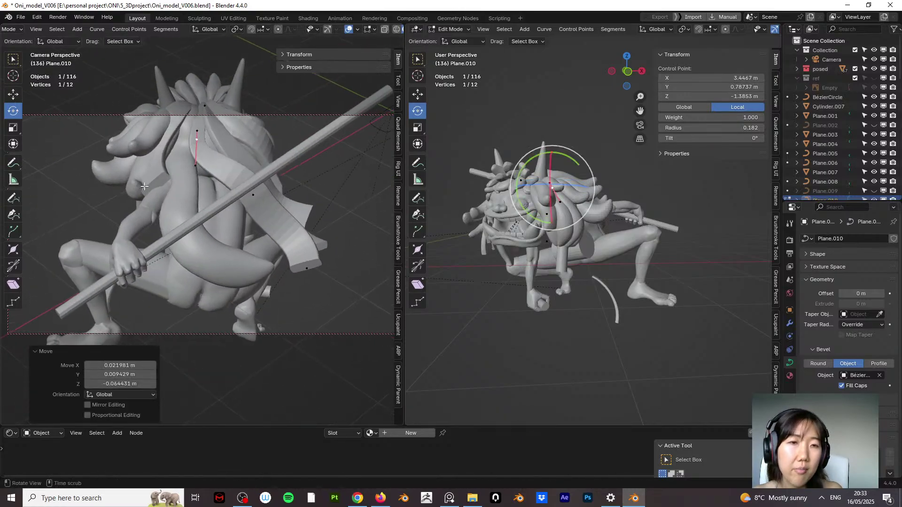
key("alt+s")
left_click(224, 176)
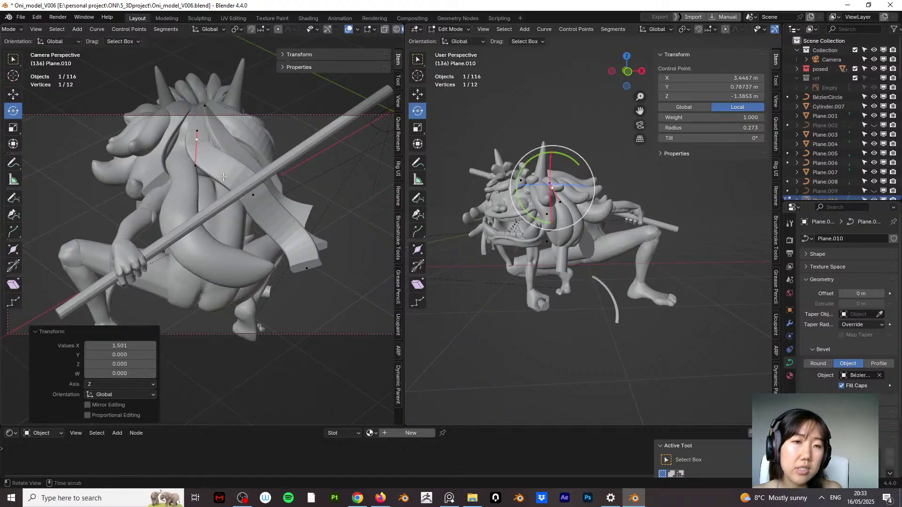
Step: Lengthen the upper control point's lower handle by moving it about 0.13 m down along the back
middle_click_drag(223, 177, 200, 167)
left_click(197, 168)
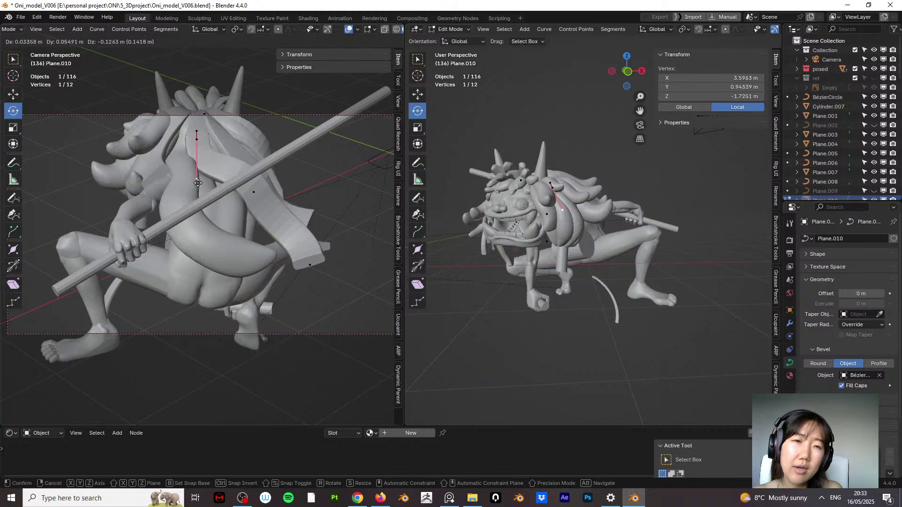
left_click(197, 184)
middle_click_drag(198, 184, 196, 118)
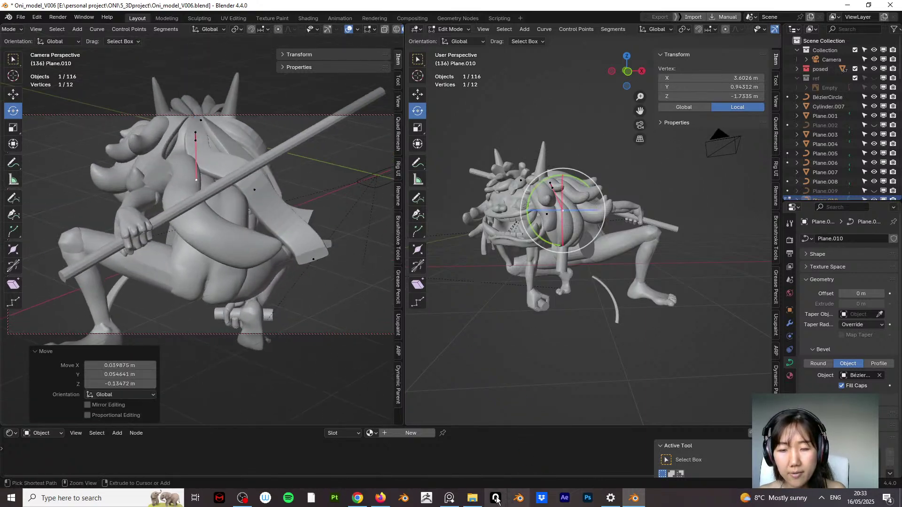
Step: Save Oni_model_V006.blend and bring up the reference image board
left_click(449, 498)
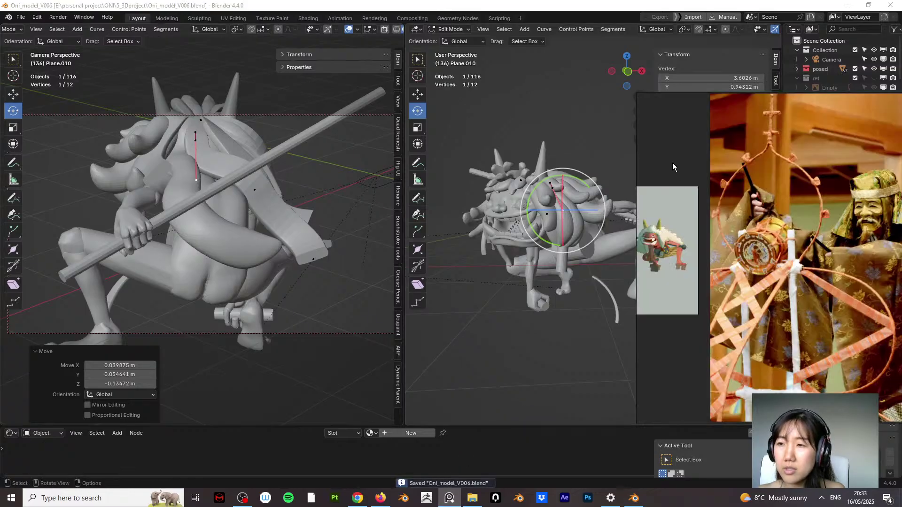
Step: Examine the oni concept artwork on the reference board, framing the coloured painting with its horns, mane and scythe
left_click_drag(673, 163, 500, 156)
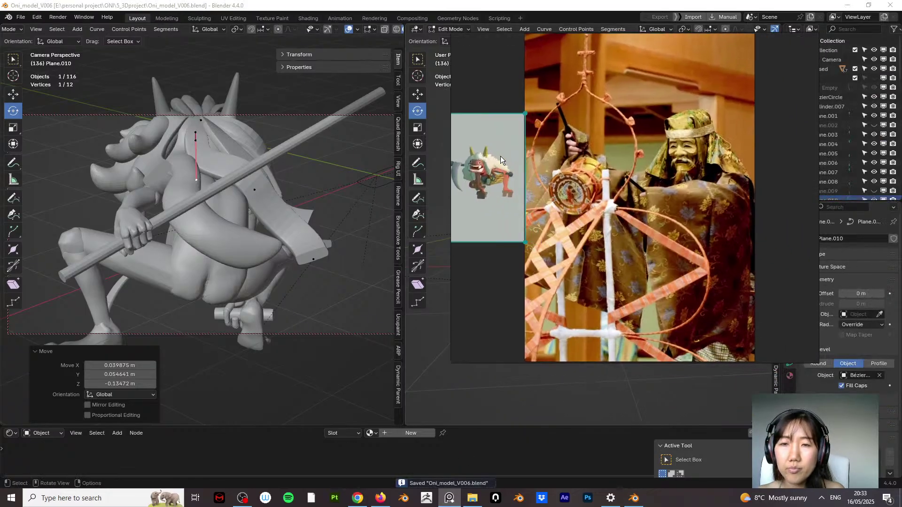
double_click(500, 157)
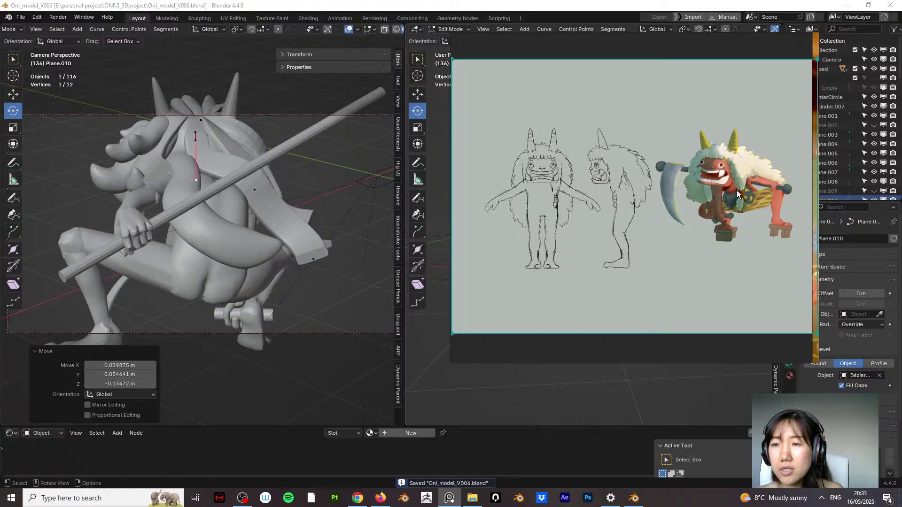
scroll(752, 178, "up", 2)
key("alt+shift+h")
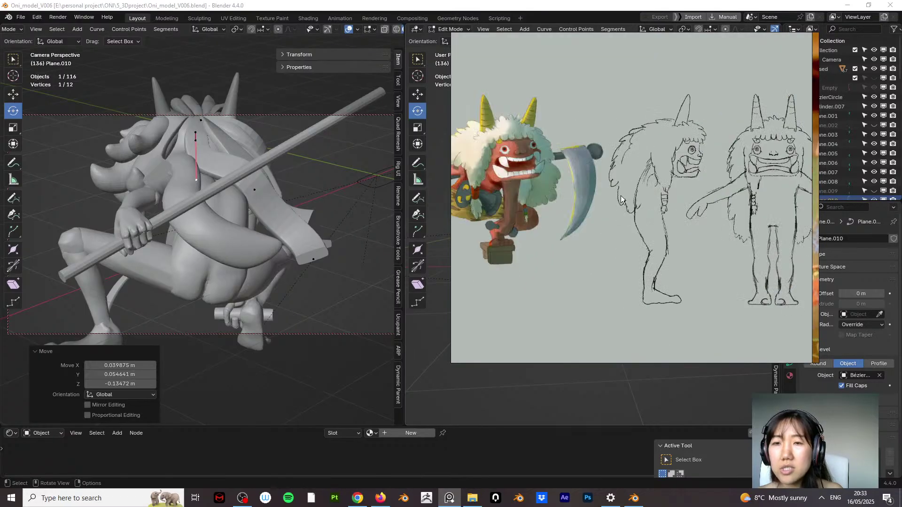
key("alt+shift+h")
mouse_move(721, 183)
middle_mouse_down()
mouse_move(679, 178)
mouse_move(620, 223)
middle_mouse_up()
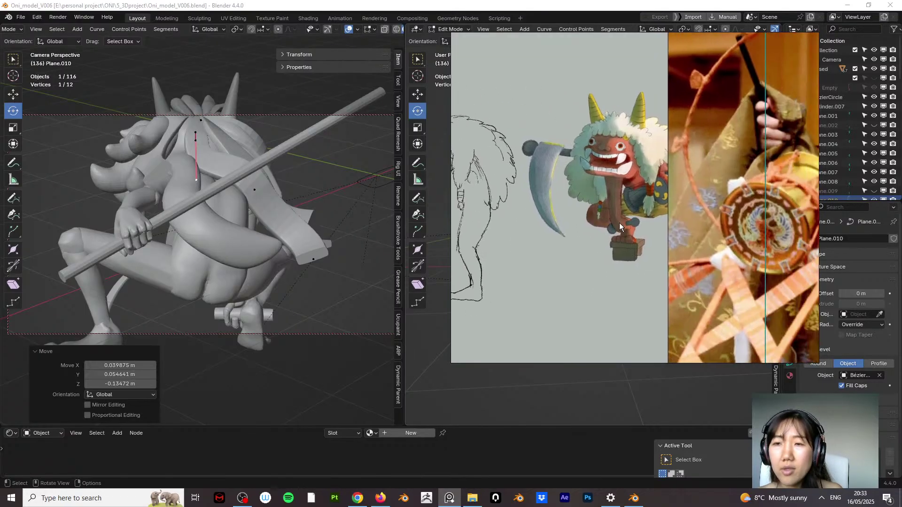
left_click_drag(676, 212, 766, 202)
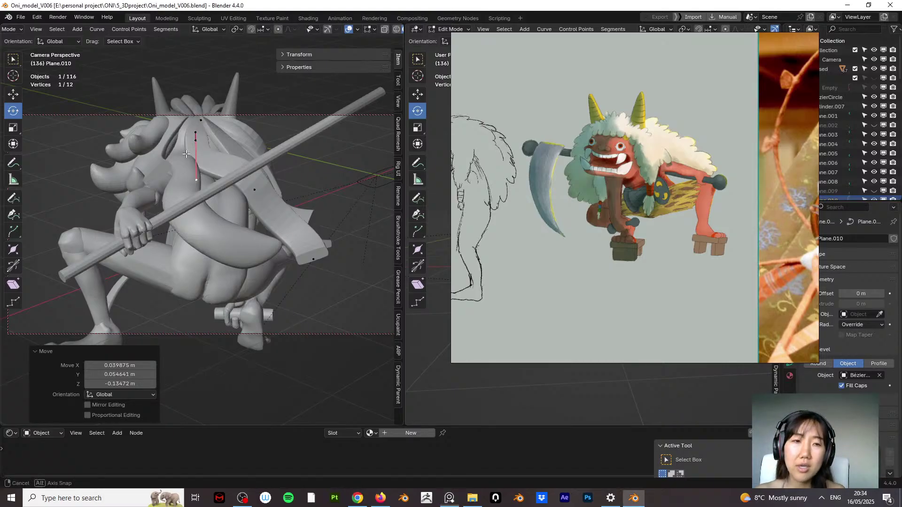
Step: Raise the upper handle of strand Plane.010's upper control point by about 0.11 m
middle_click_drag(188, 155, 228, 172)
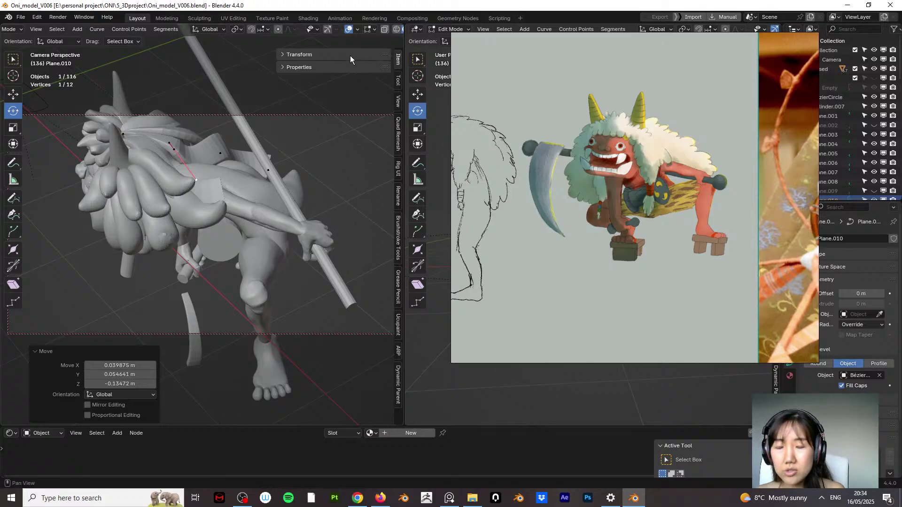
middle_click_drag(282, 141, 215, 161)
key("g")
left_click(192, 119)
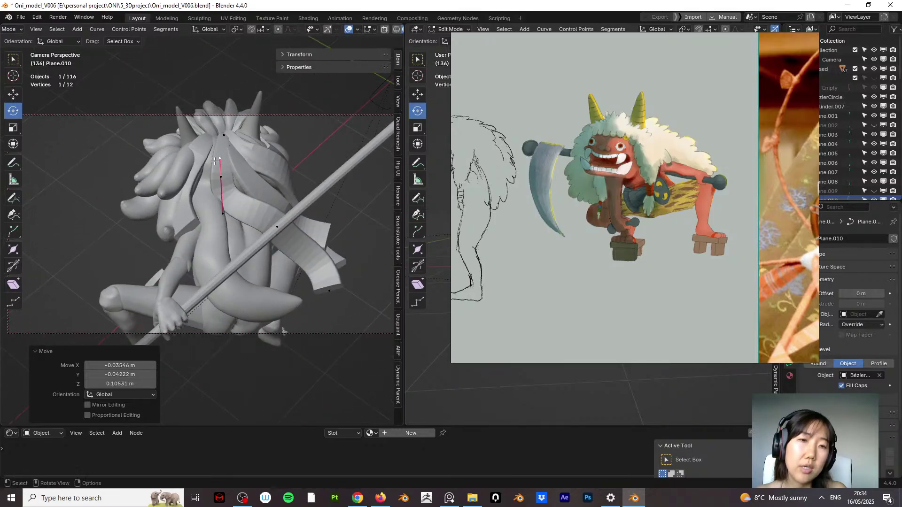
Step: Raise the same upper handle another 0.04 m or so and nudge the upper control point by about 0.01 m
left_click_drag(214, 162, 222, 161)
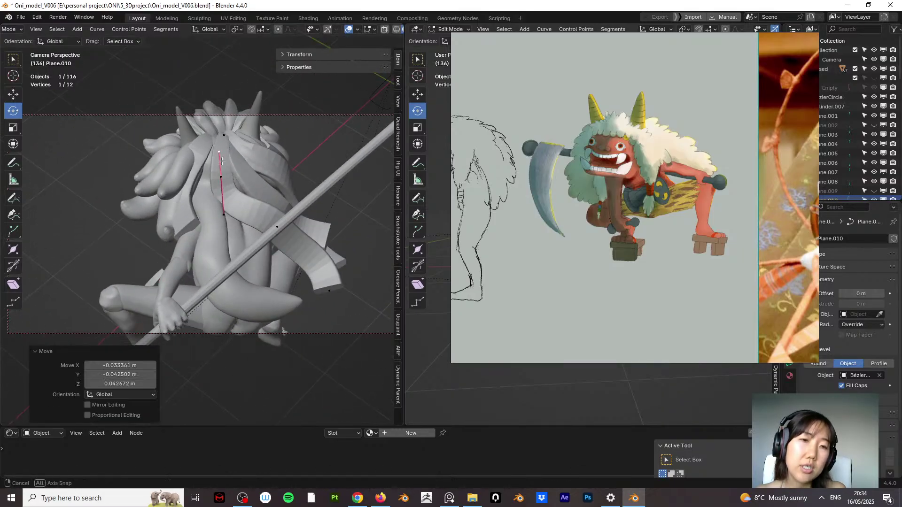
right_click(222, 161)
middle_click_drag(222, 161, 159, 201)
key("g")
left_click(225, 170)
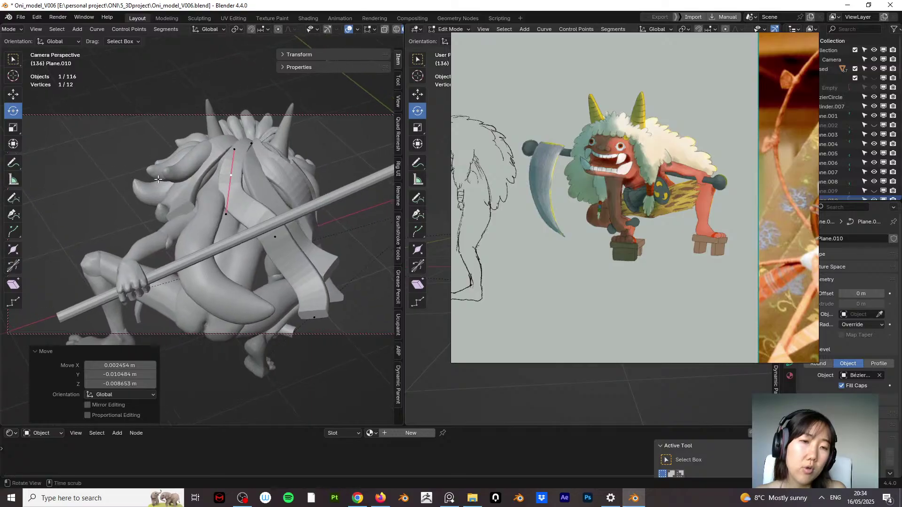
Step: Return to Object Mode and save Oni_model_V006.blend
left_click(19, 31)
left_click(23, 40)
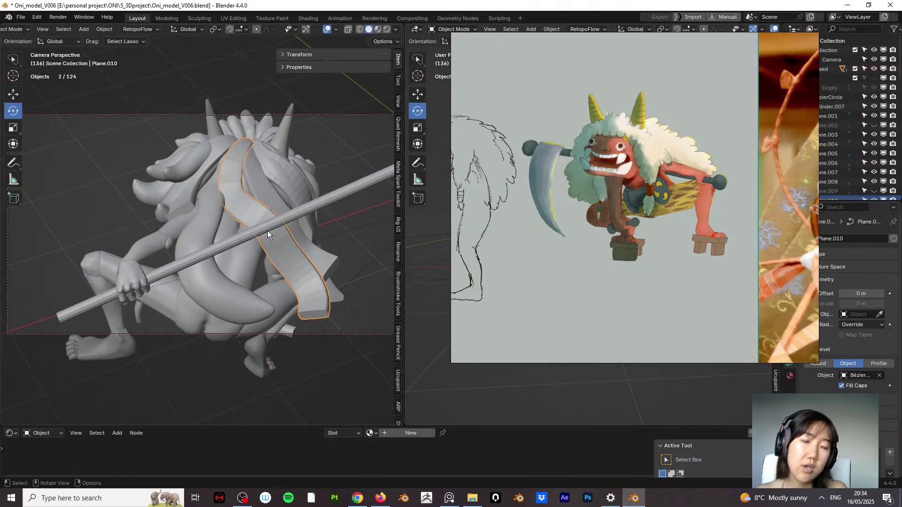
key("ctrl+s")
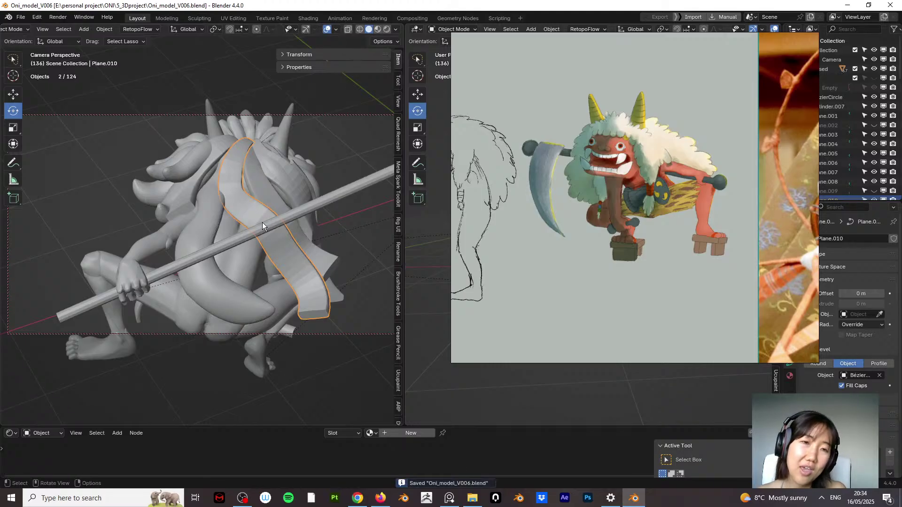
Step: Examine from the back, side and close up how strand Plane.010 lies over the oni's back
middle_click_drag(262, 221, 227, 202)
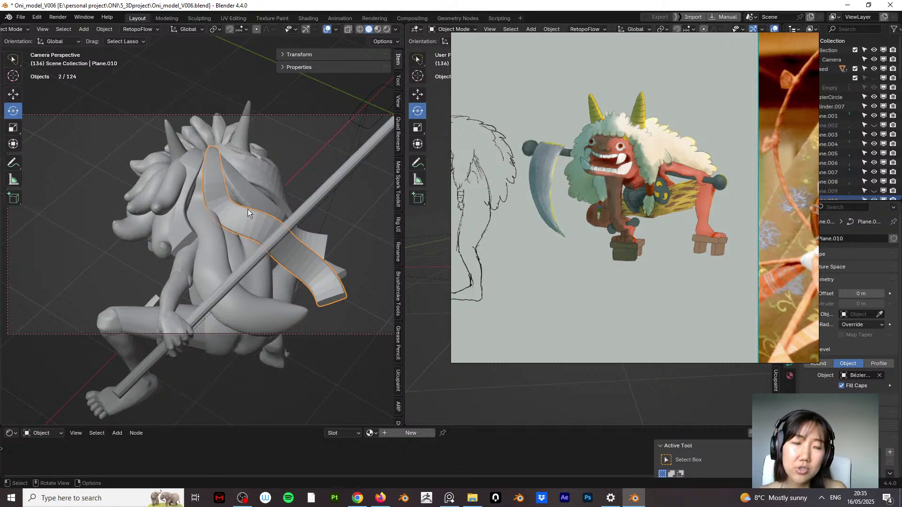
middle_click_drag(200, 240, 283, 194)
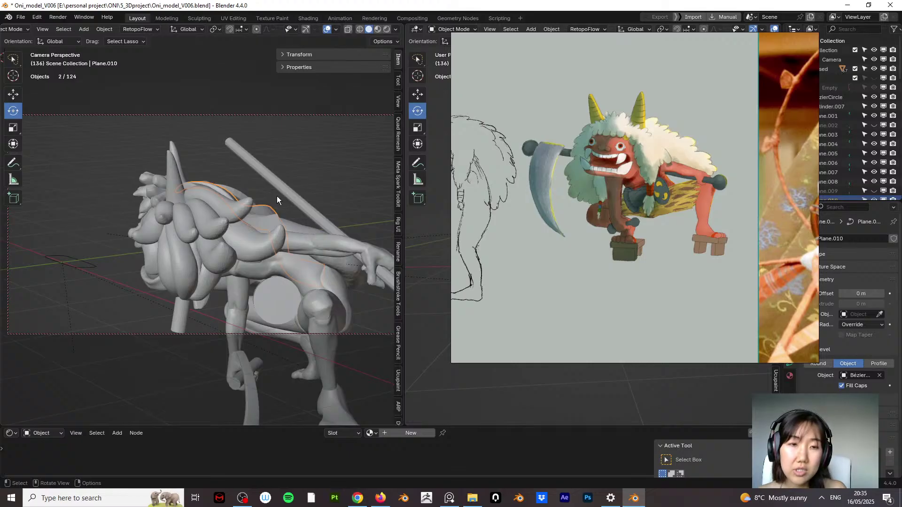
middle_click_drag(264, 213, 184, 233)
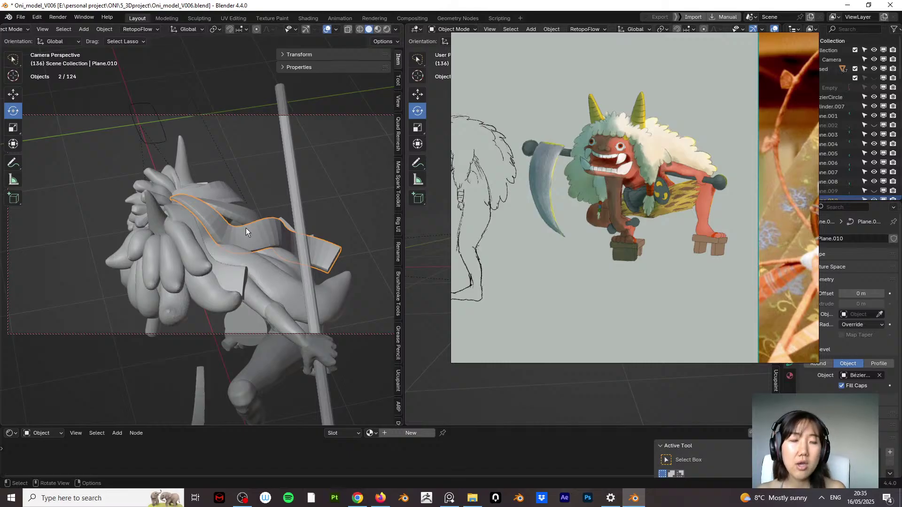
middle_click_drag(224, 274, 219, 253)
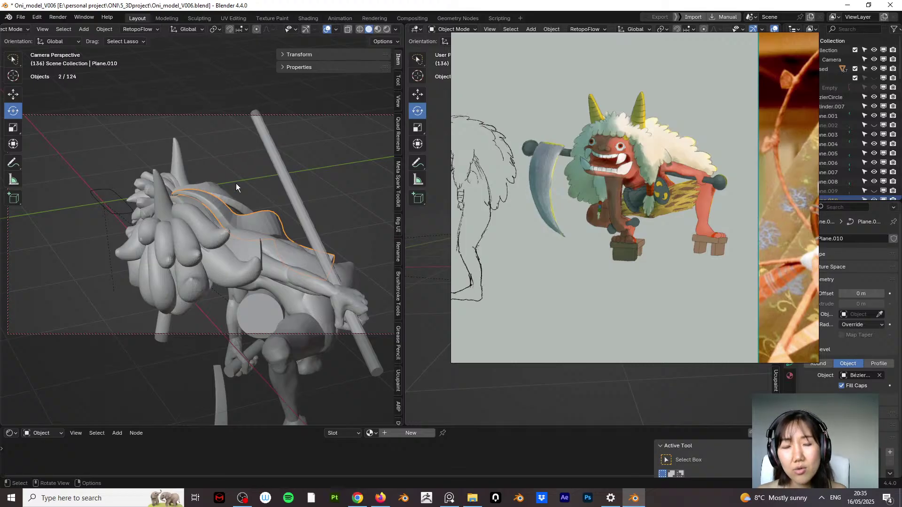
middle_click_drag(230, 205, 208, 211)
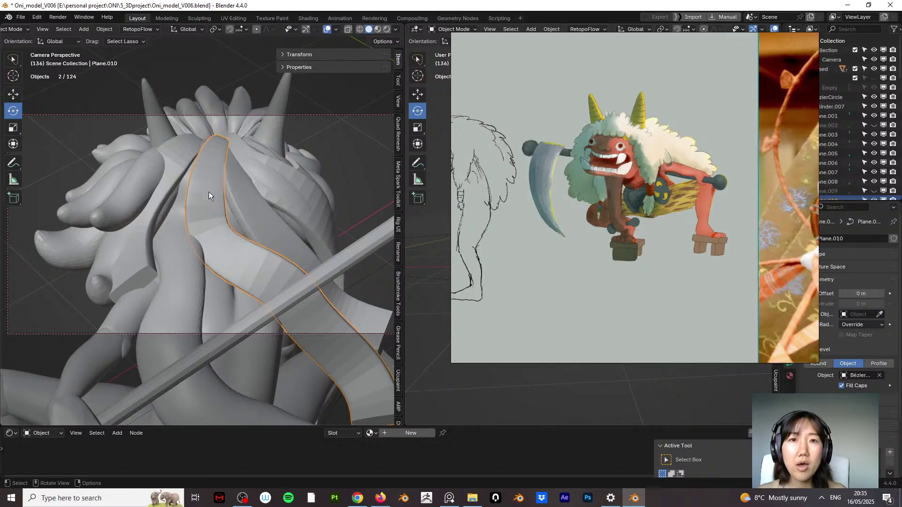
middle_click_drag(205, 207, 212, 174)
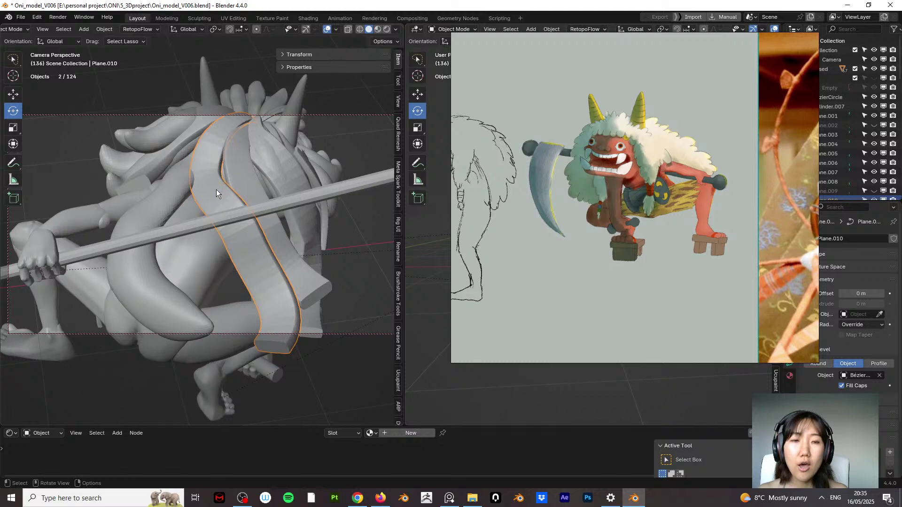
middle_click_drag(249, 261, 269, 253)
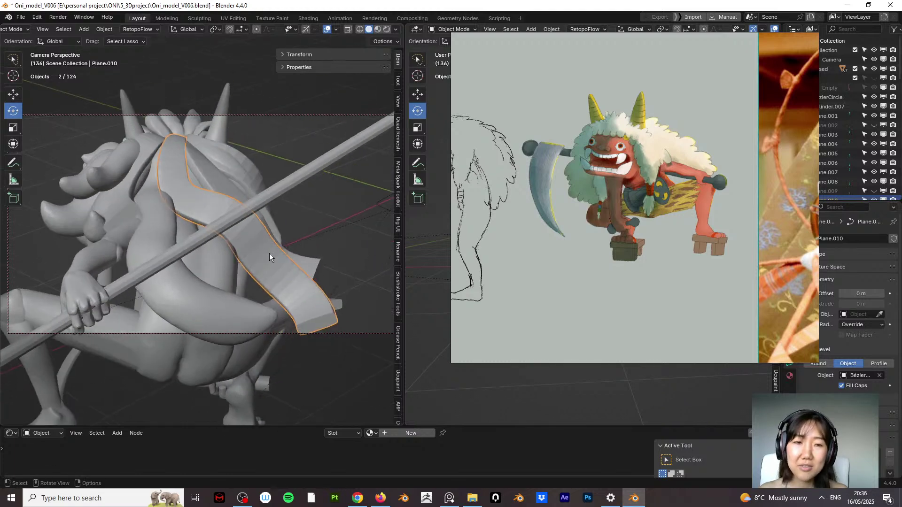
Step: Edit strand Plane.010 and tilt its middle control point by about -62.5°
key("Tab")
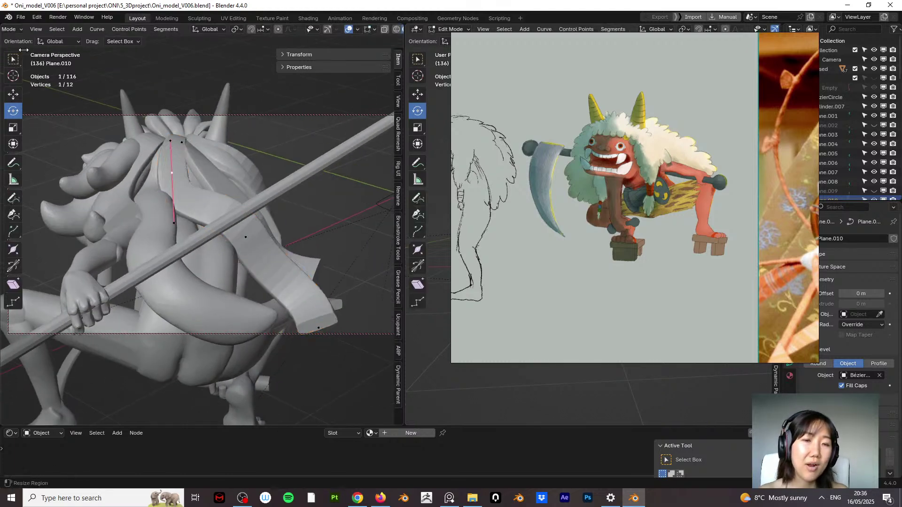
middle_click_drag(141, 244, 200, 285)
key("ctrl+t")
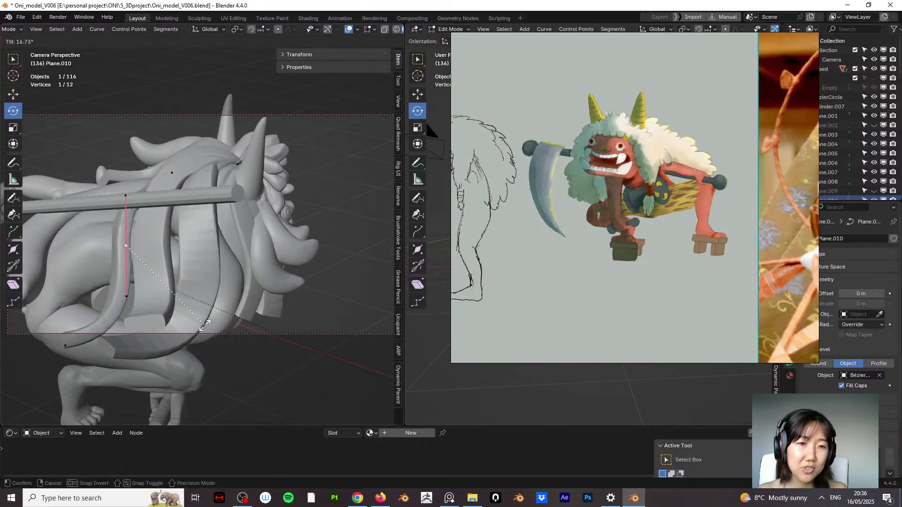
left_click(165, 216)
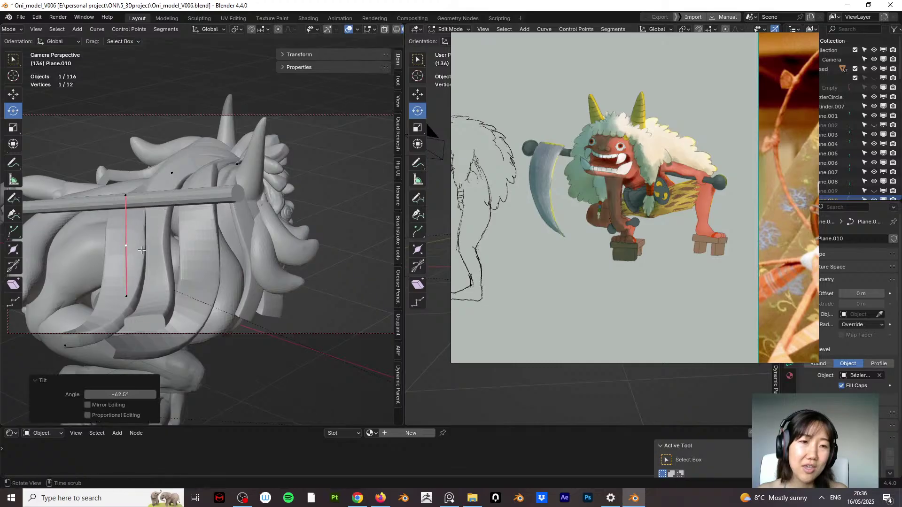
Step: Move the middle control point of strand Plane.010 slightly down along the oni's back
middle_click_drag(165, 216, 226, 233)
left_click(126, 245)
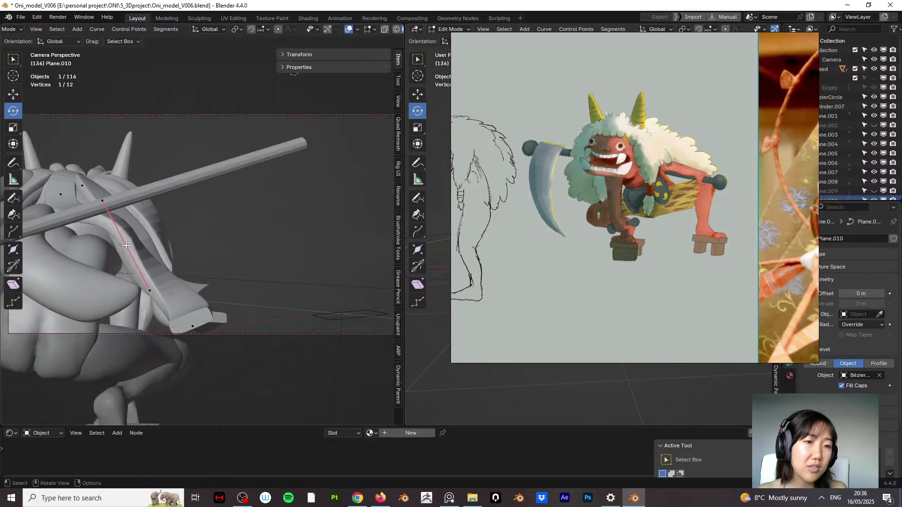
key("g")
left_click(123, 261)
Step: Move the end control point of strand Plane.010 by about 0.18 m in X, -0.09 m in Y and 0.07 m in Z
middle_click_drag(124, 261, 196, 264)
left_click(189, 297)
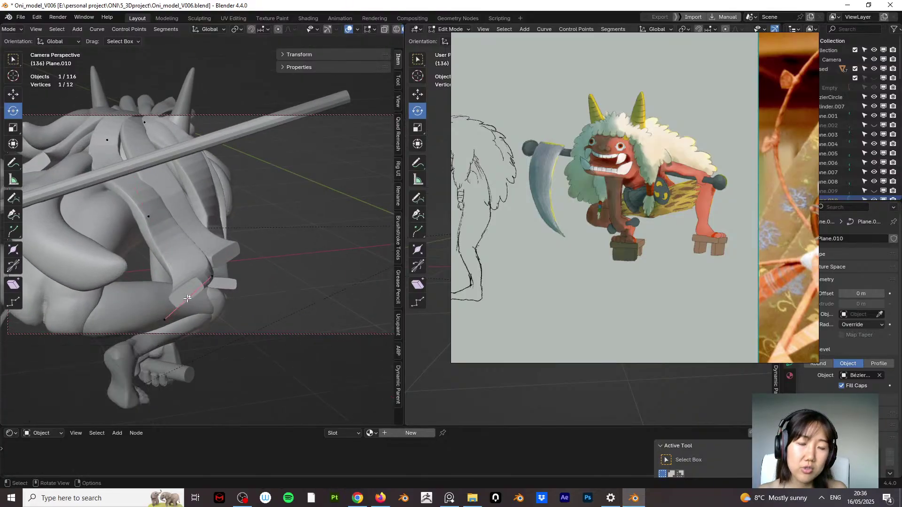
key("g")
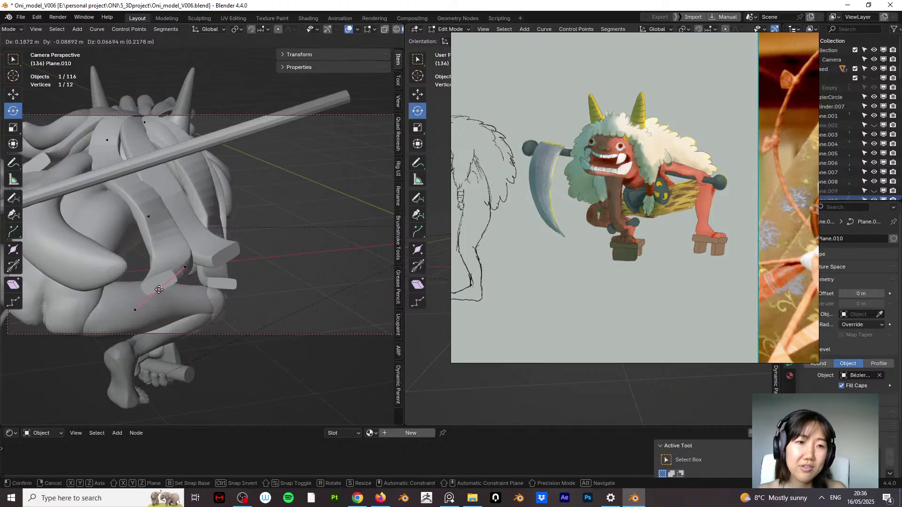
left_click(161, 289)
Step: Adjust the end control point's radius with Shrink/Fatten and return to Object Mode
key("alt+s")
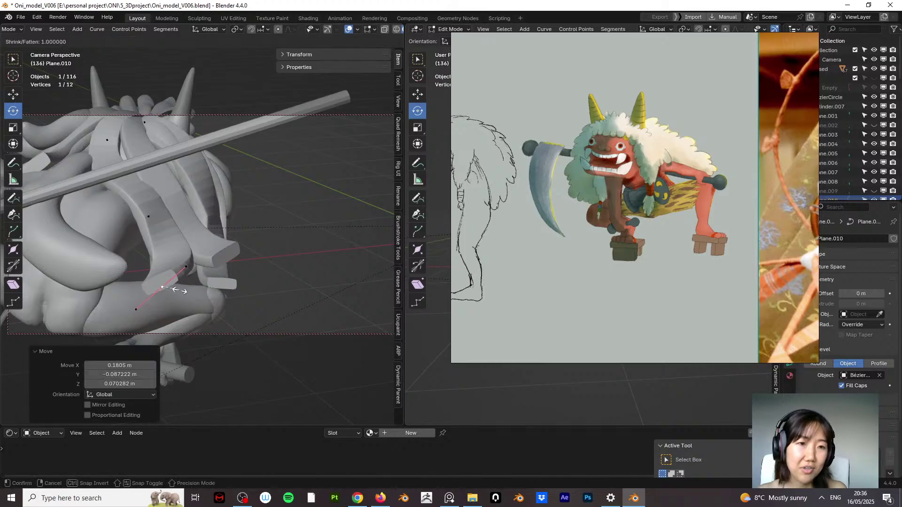
left_click(180, 291)
middle_click_drag(180, 292, 123, 202)
left_click(15, 30)
left_click(28, 37)
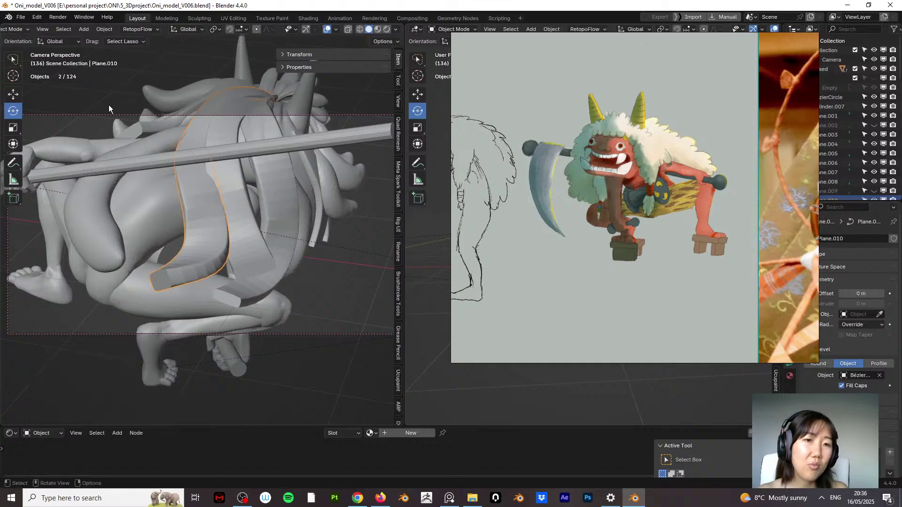
Step: Convert hair strand Plane.010 from a beveled curve to a mesh
right_click(206, 219)
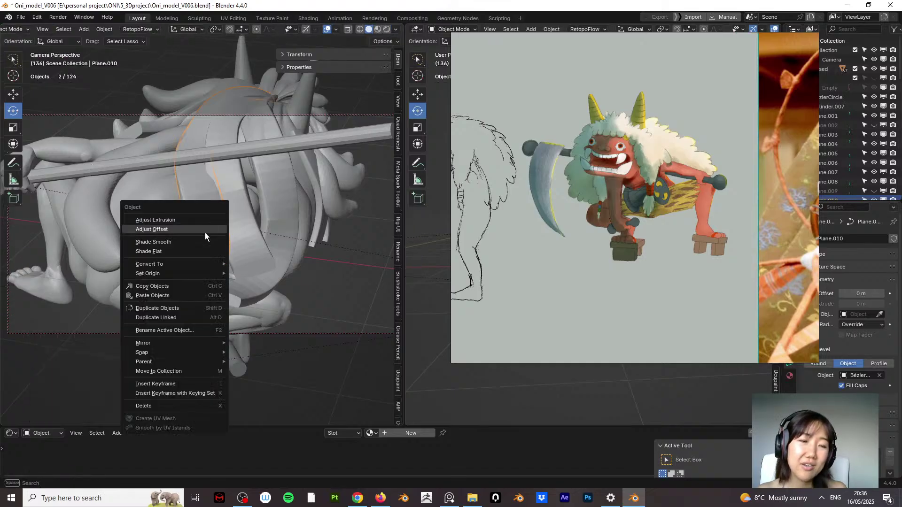
mouse_move(216, 352)
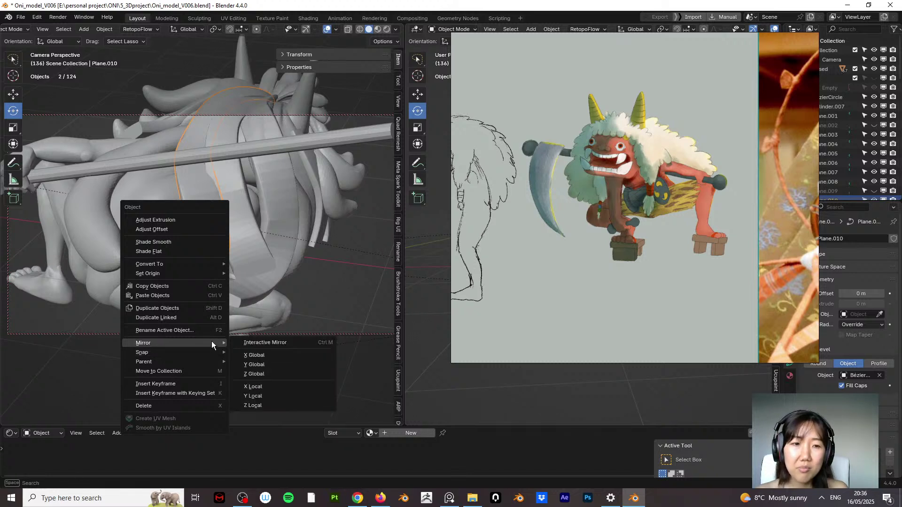
mouse_move(210, 264)
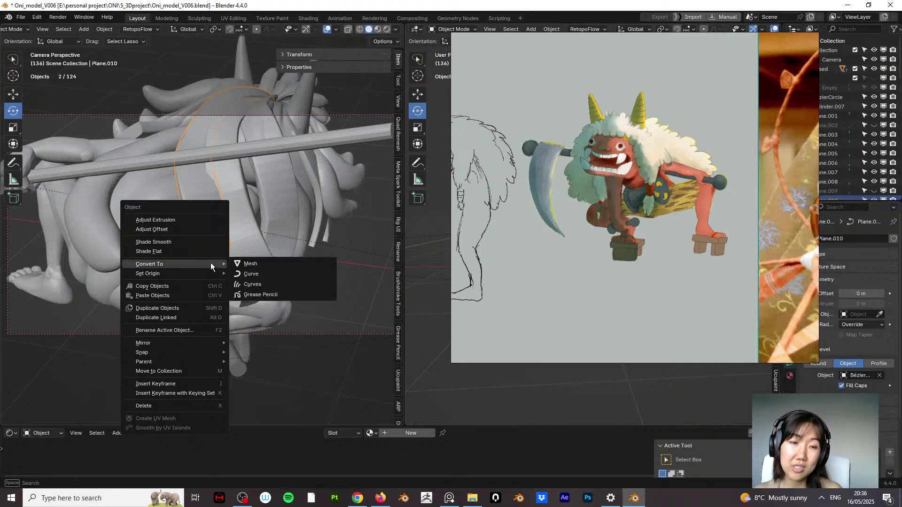
left_click(252, 265)
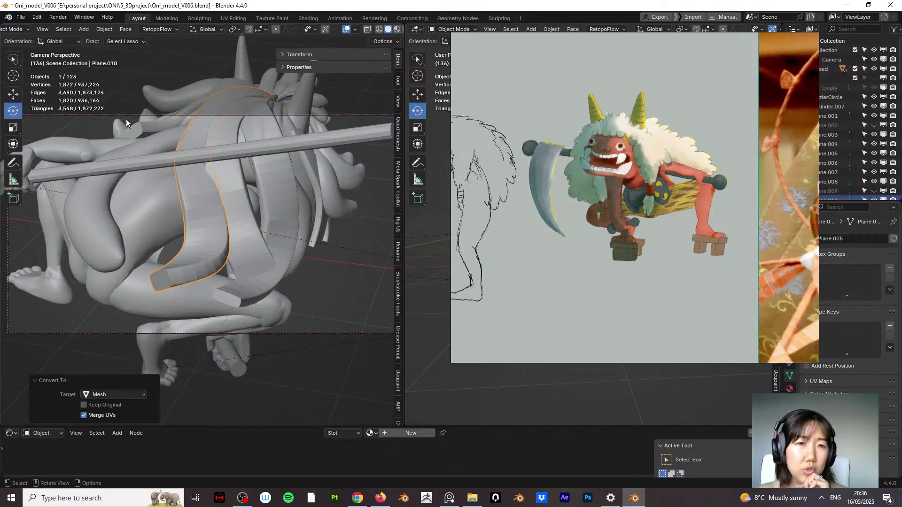
right_click(220, 206)
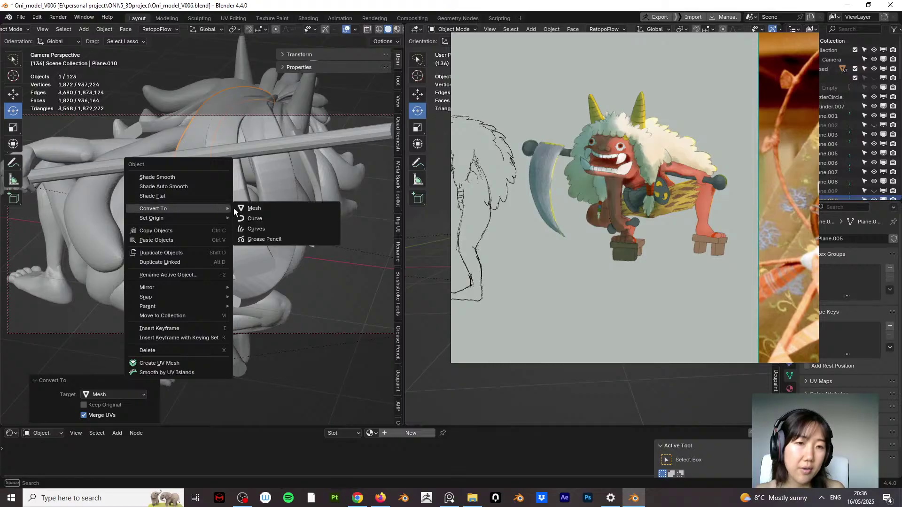
left_click(241, 207)
Step: Switch the converted hair strand Plane.010 to Sculpt Mode
left_click(18, 30)
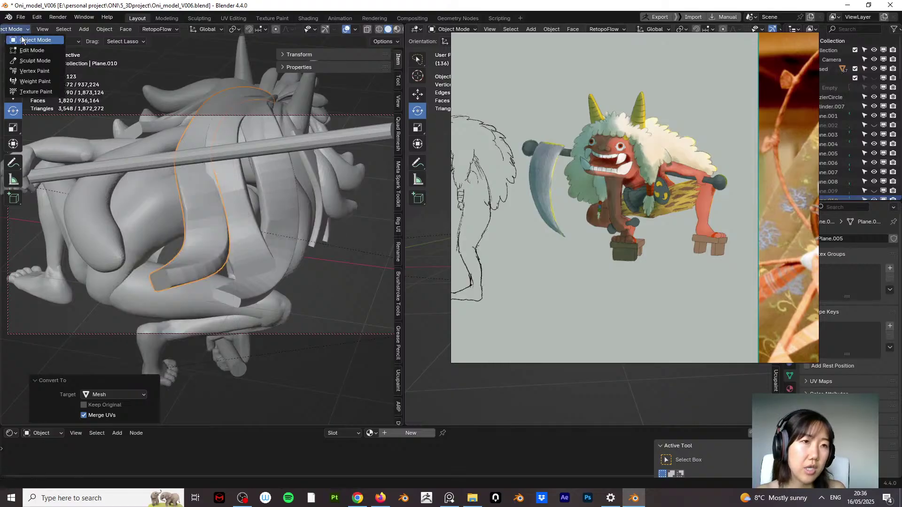
left_click(34, 82)
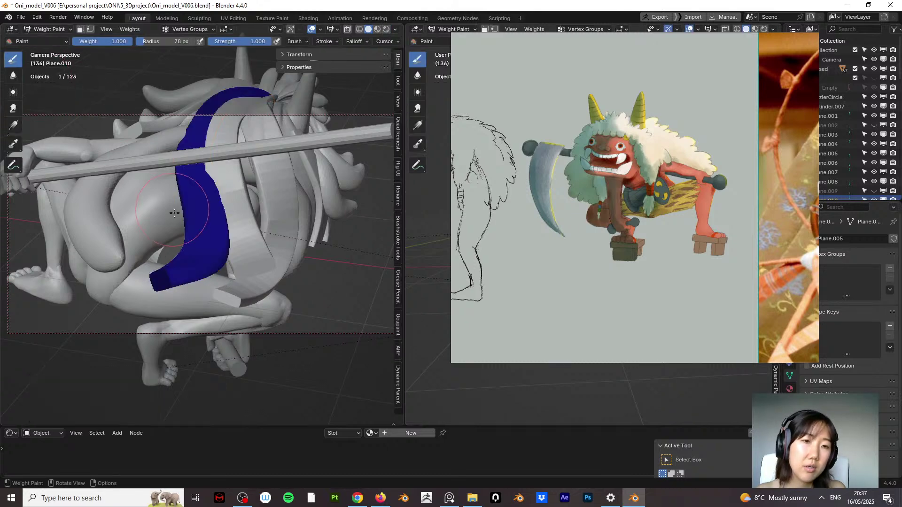
left_click(46, 30)
left_click(50, 60)
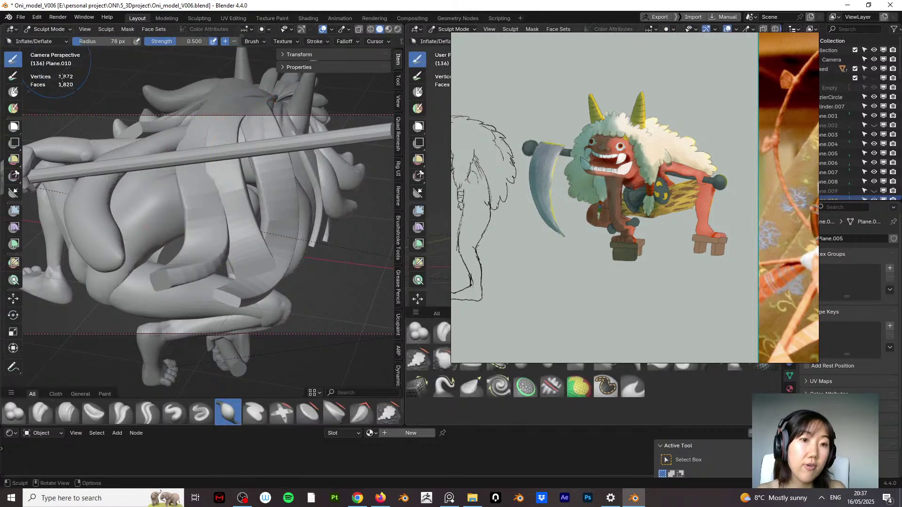
Step: Set the voxel size for strand Plane.010 and voxel remesh it into a denser, even mesh
key("r")
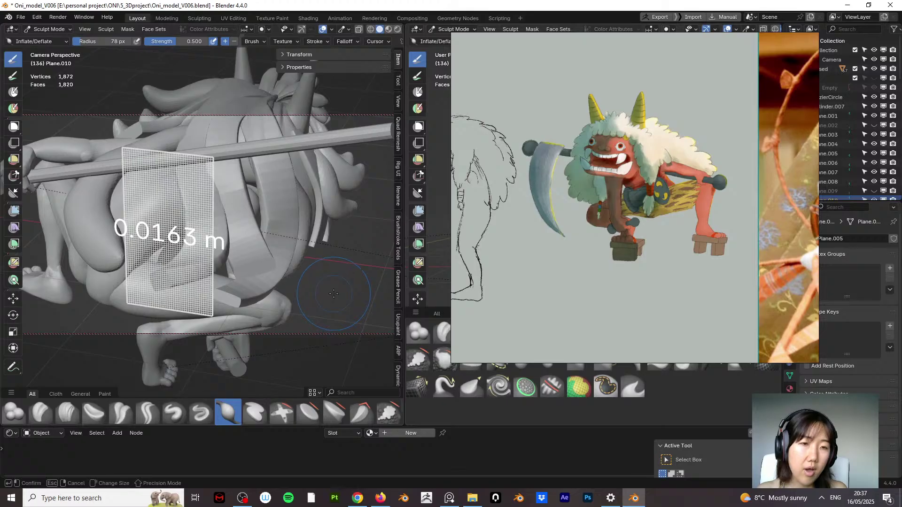
left_click(210, 276)
middle_click_drag(210, 276, 239, 286)
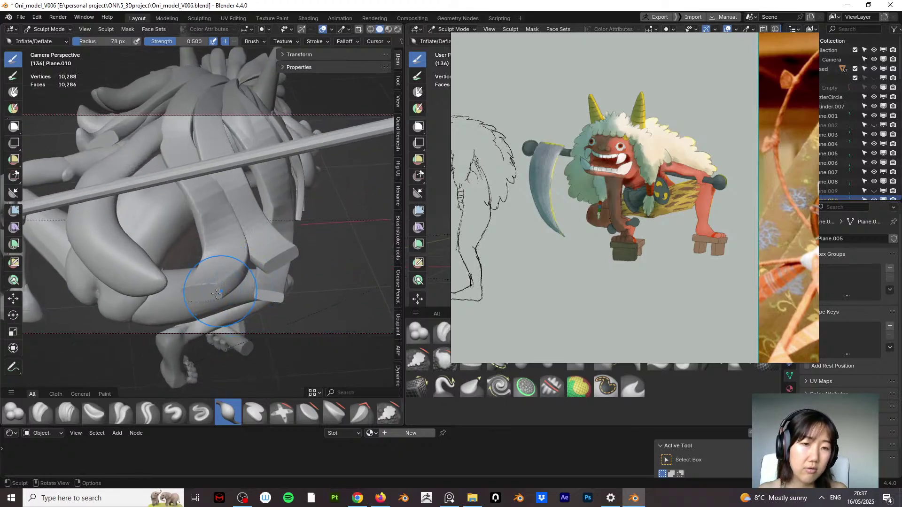
Step: Round out the flat lower end and length of the strand with the Inflate/Deflate brush, smoothing its upper part
middle_click_drag(217, 293, 224, 260)
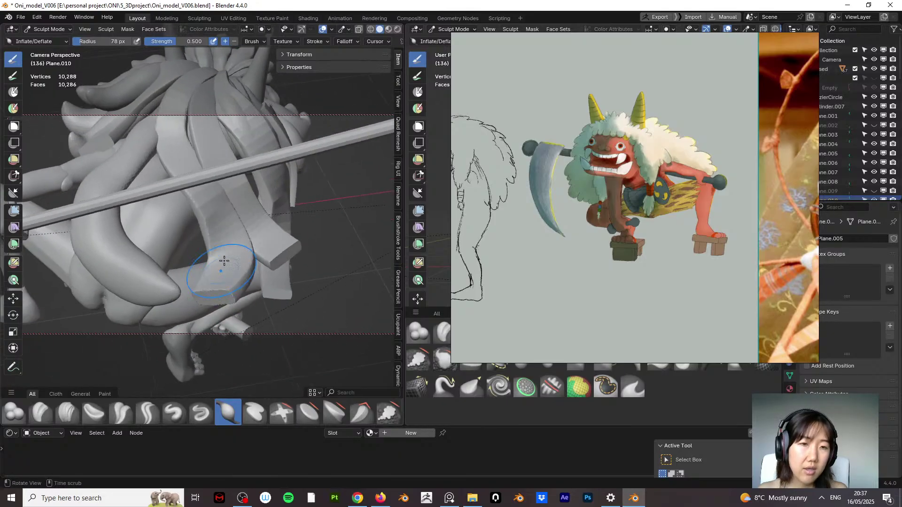
left_click_drag(224, 260, 206, 199)
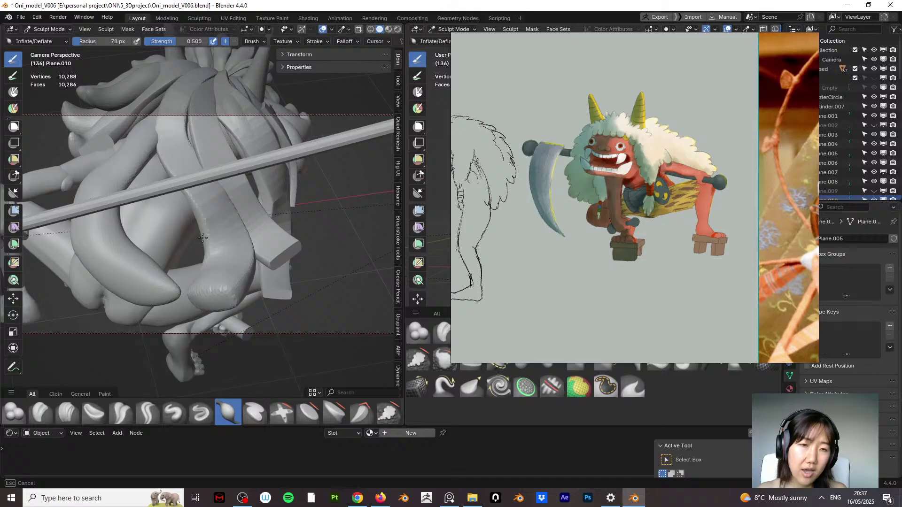
left_click_drag(229, 220, 231, 244)
mouse_move(232, 244)
middle_mouse_down()
mouse_move(228, 188)
mouse_move(291, 162)
middle_mouse_up()
mouse_move(301, 158)
left_mouse_down("shift")
mouse_move(308, 150)
mouse_move(258, 171)
mouse_move(240, 202)
left_mouse_up("shift")
middle_click_drag(239, 202, 298, 178)
left_click_drag(249, 160, 251, 194)
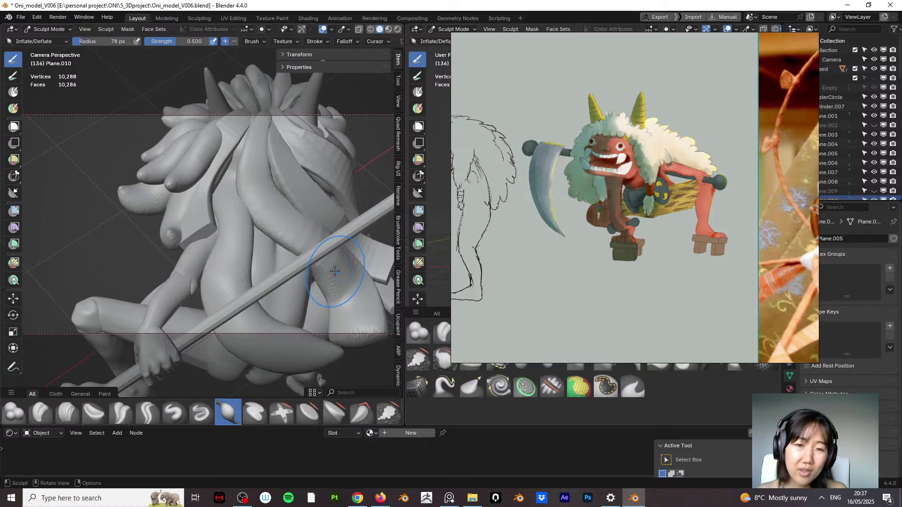
Step: Voxel remesh the inflated strand again and even out its upper section from the hair root over the back
key("ctrl+r")
middle_click_drag(244, 188, 295, 208)
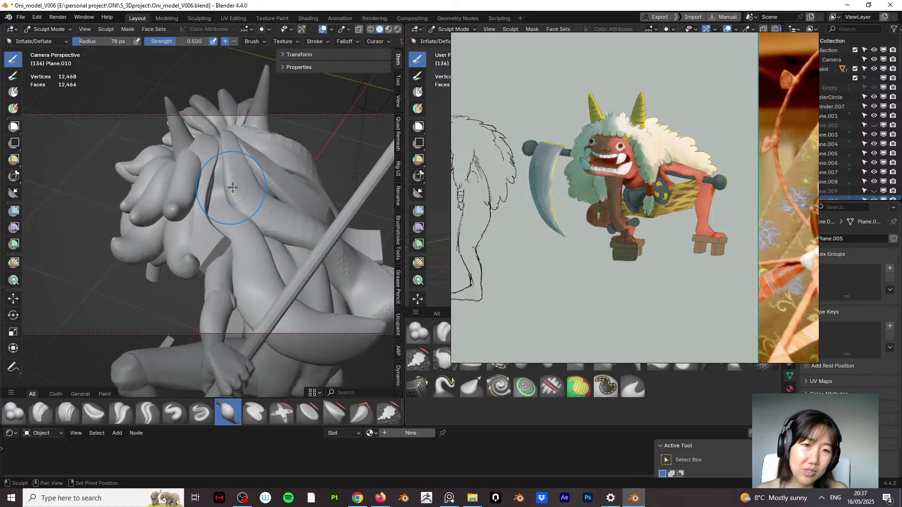
middle_click_drag(230, 142, 228, 186)
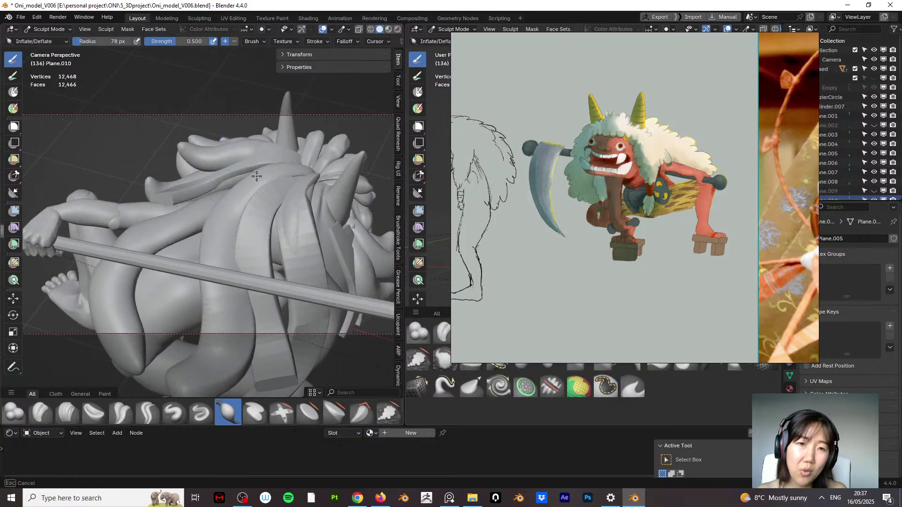
middle_click_drag(294, 174, 273, 172)
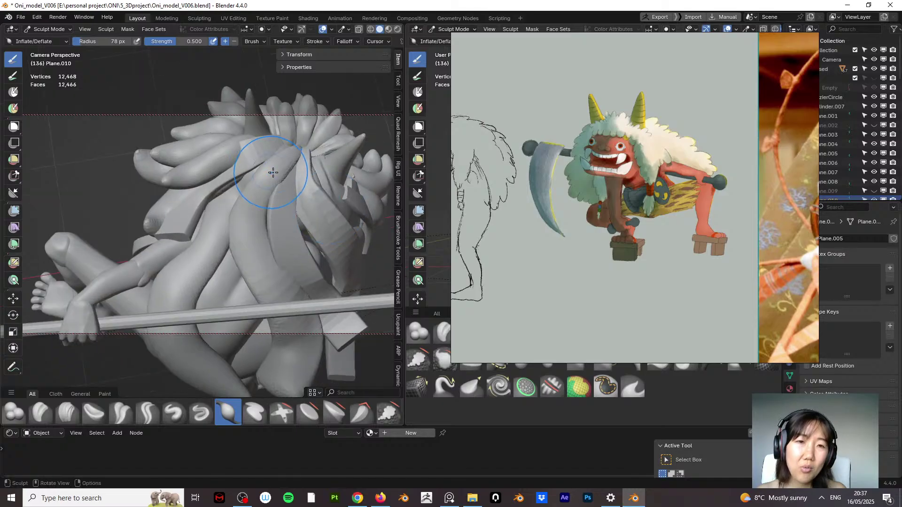
mouse_move(255, 203)
middle_mouse_down()
mouse_move(382, 133)
mouse_move(212, 150)
mouse_move(241, 167)
middle_mouse_up()
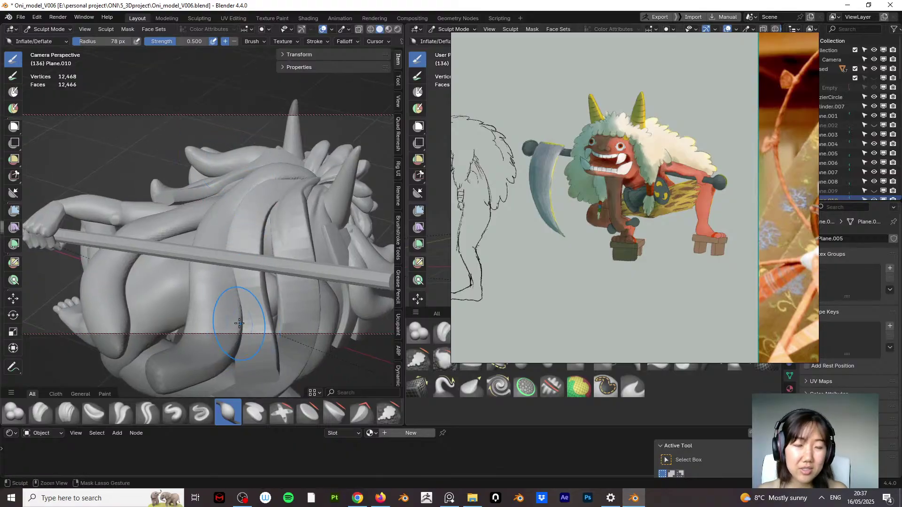
Step: Adjust the voxel size, remesh the strand again, and smooth its rounded lower end and inner bend
mouse_move(237, 321)
middle_mouse_down()
mouse_move(242, 371)
mouse_move(252, 262)
mouse_move(292, 237)
mouse_move(269, 266)
mouse_move(296, 250)
mouse_move(259, 271)
mouse_move(214, 281)
mouse_move(339, 286)
middle_mouse_up()
key("r")
left_click(202, 266)
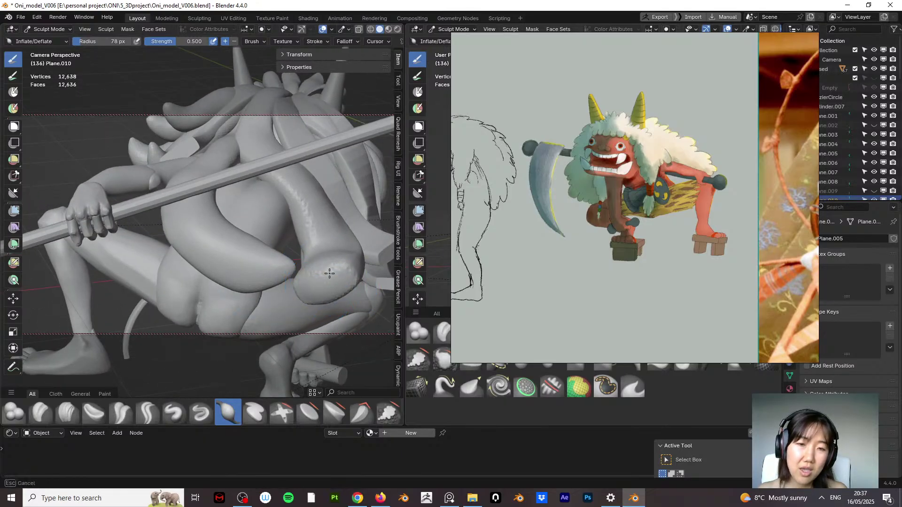
mouse_move(342, 274)
middle_mouse_down()
mouse_move(355, 279)
mouse_move(332, 263)
mouse_move(302, 262)
mouse_move(318, 285)
middle_mouse_up()
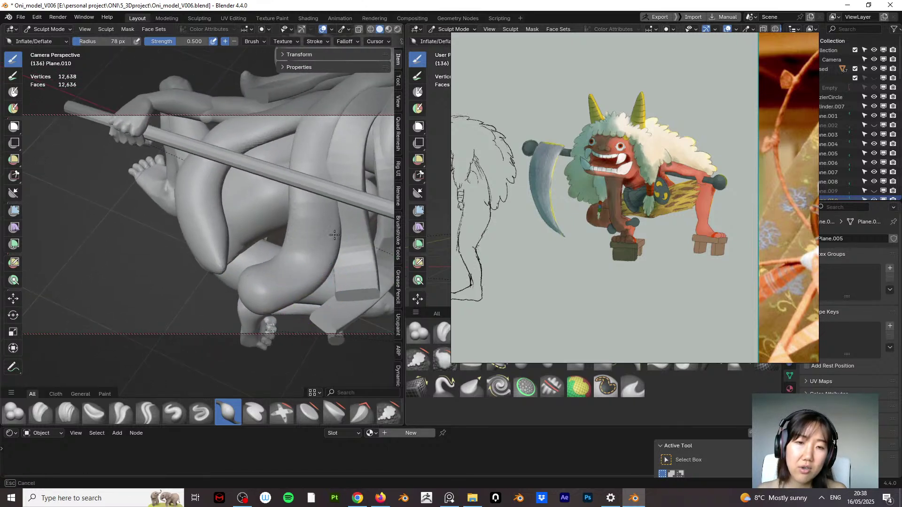
middle_click_drag(282, 221, 295, 265)
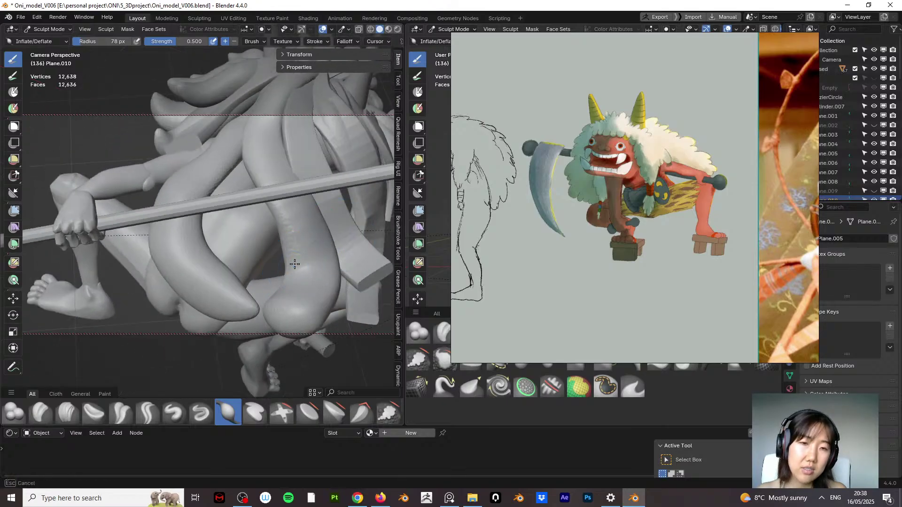
mouse_move(245, 135)
middle_mouse_down()
mouse_move(243, 127)
mouse_move(249, 199)
mouse_move(202, 188)
middle_mouse_up()
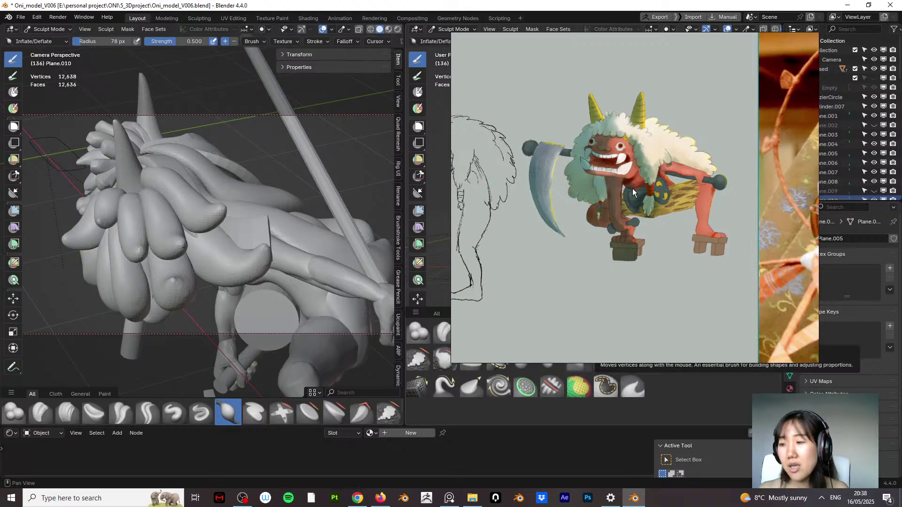
Step: Move the reference image clear of the brushes and reshape the strand's upper part over the back with the Grab brush
mouse_move(629, 207)
left_mouse_down()
mouse_move(765, 196)
mouse_move(697, 207)
left_mouse_up()
mouse_move(523, 184)
left_mouse_down()
mouse_move(661, 180)
mouse_move(789, 236)
left_mouse_up()
left_click(578, 359)
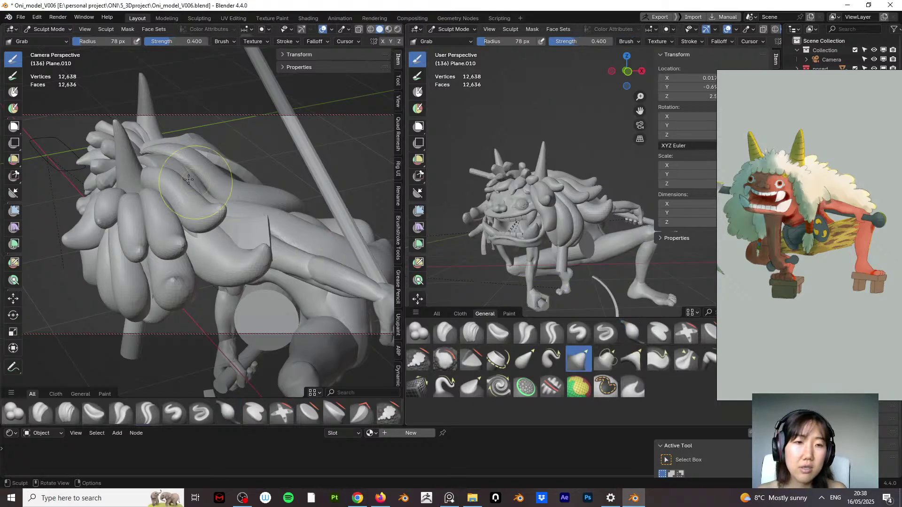
middle_click_drag(222, 196, 216, 186)
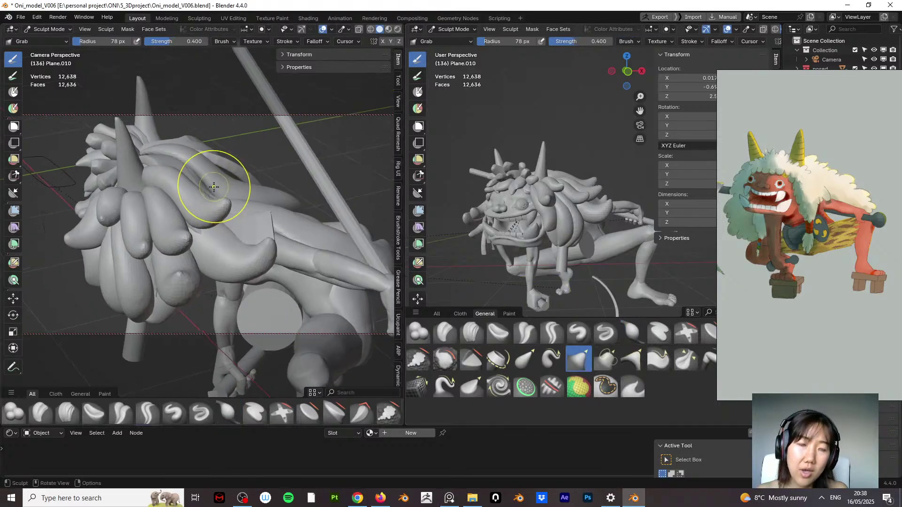
left_click_drag(210, 180, 212, 191)
mouse_move(209, 192)
middle_mouse_down()
mouse_move(30, 154)
mouse_move(212, 177)
mouse_move(293, 164)
mouse_move(207, 176)
middle_mouse_up()
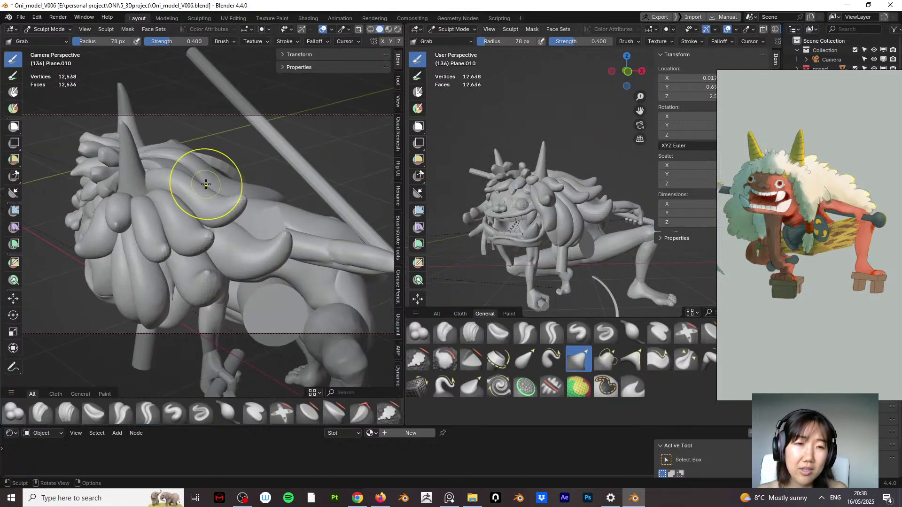
left_click_drag(201, 175, 203, 190)
middle_click_drag(223, 163, 216, 193)
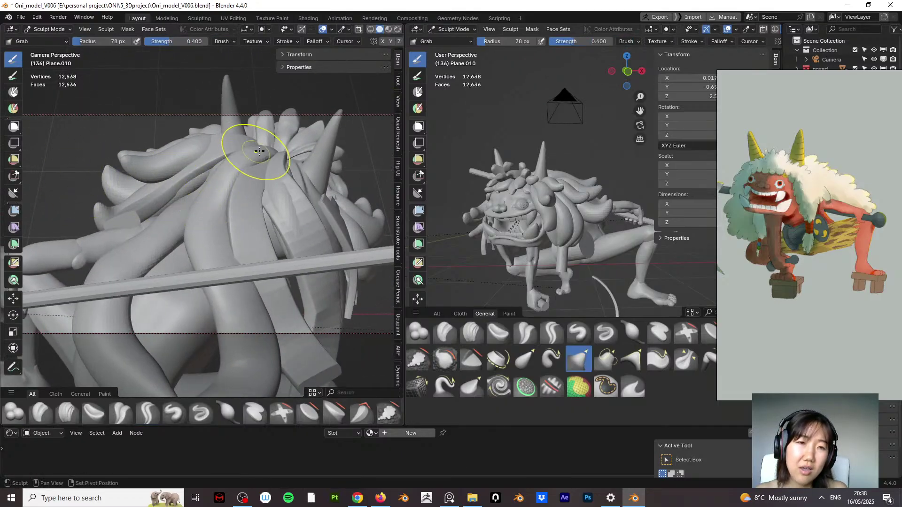
Step: Refine the strand's root behind the horns by alternating the Smooth and Inflate/Deflate brushes
left_click_drag(242, 150, 268, 151, "shift")
middle_click_drag(256, 155, 267, 196)
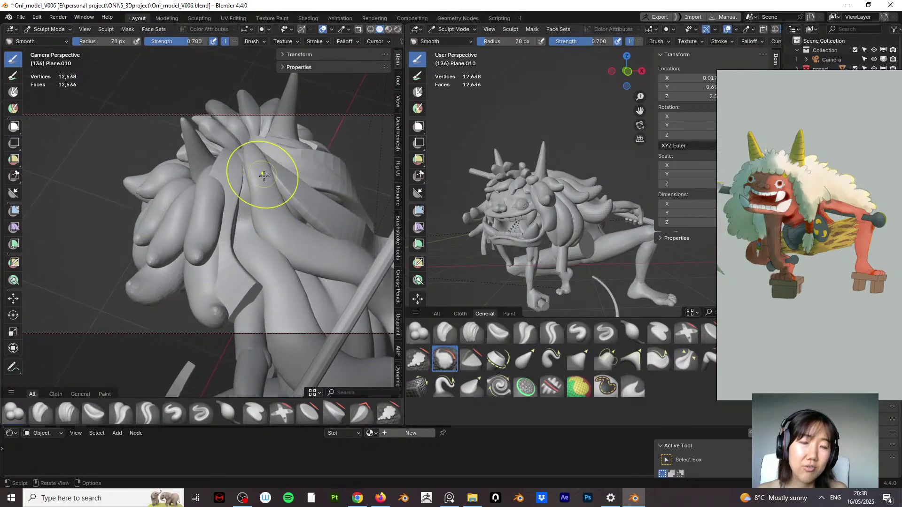
left_click(632, 332)
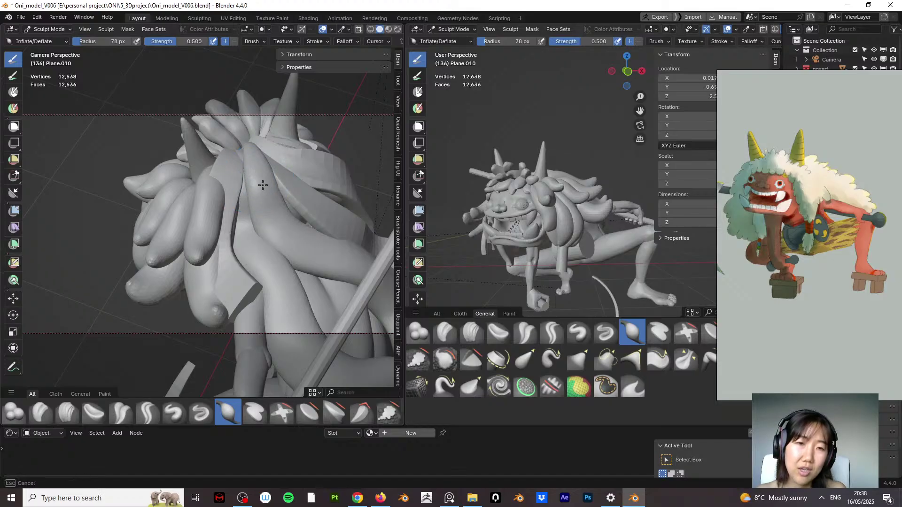
middle_click_drag(280, 189, 325, 175)
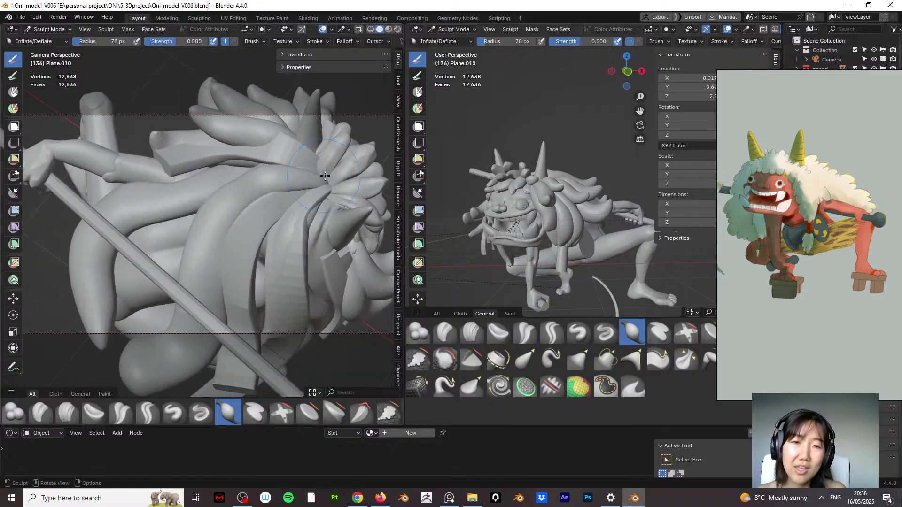
left_click_drag(322, 183, 318, 182, "shift")
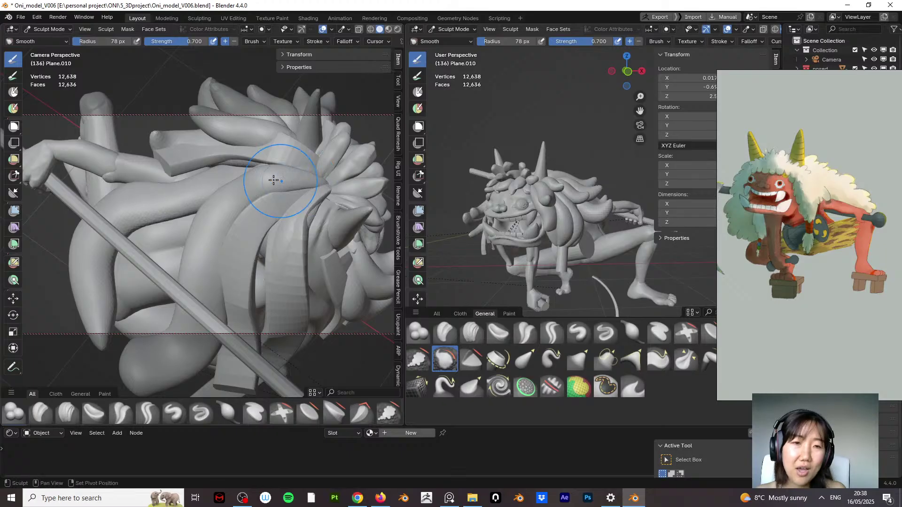
mouse_move(250, 188)
middle_mouse_down()
mouse_move(259, 224)
mouse_move(246, 215)
mouse_move(257, 236)
mouse_move(268, 233)
mouse_move(240, 200)
middle_mouse_up()
left_click_drag(231, 182, 245, 206, "shift")
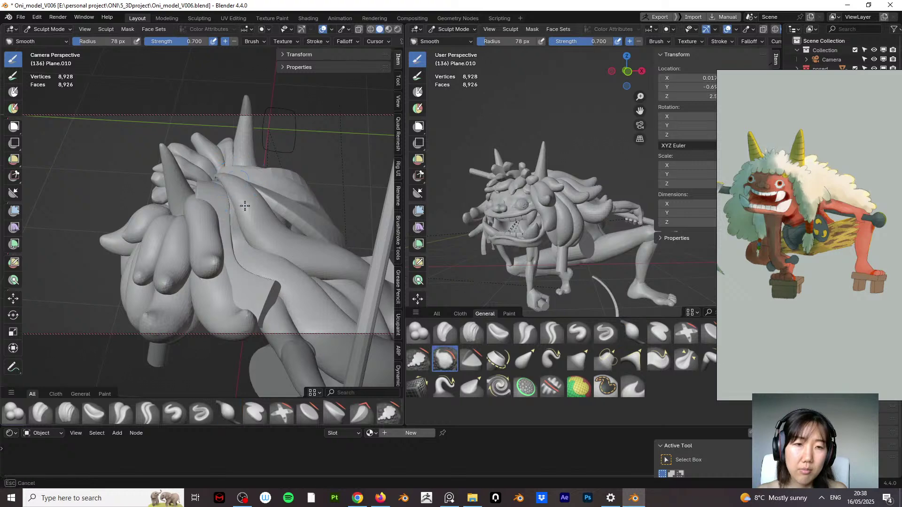
Step: Add volume along the strand's middle section near the staff with the Inflate/Deflate brush
middle_click_drag(313, 241, 214, 208)
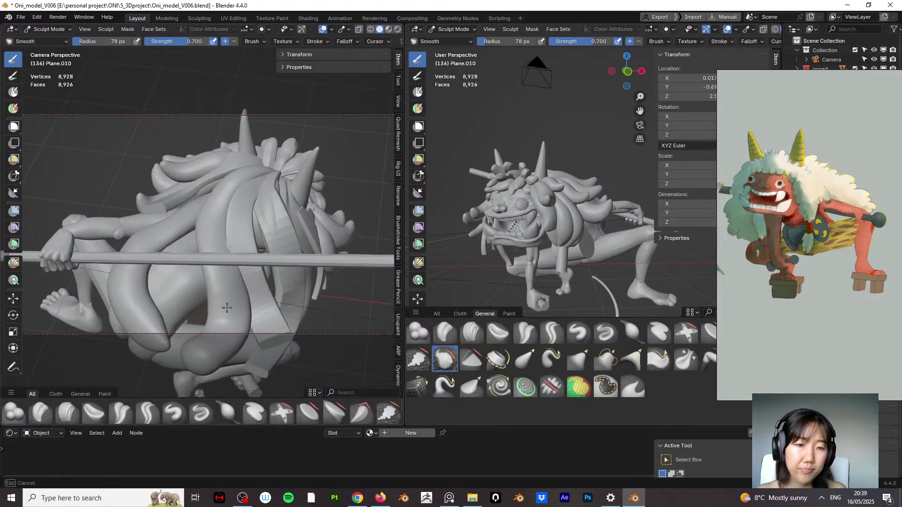
middle_click_drag(214, 345, 203, 301)
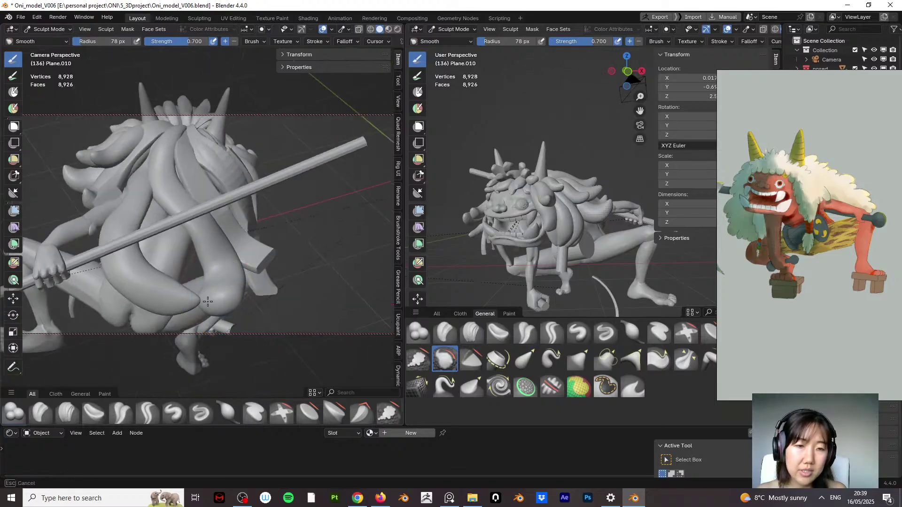
left_click(228, 412)
mouse_move(232, 371)
middle_mouse_down()
mouse_move(204, 236)
mouse_move(230, 249)
mouse_move(229, 275)
mouse_move(338, 230)
middle_mouse_up()
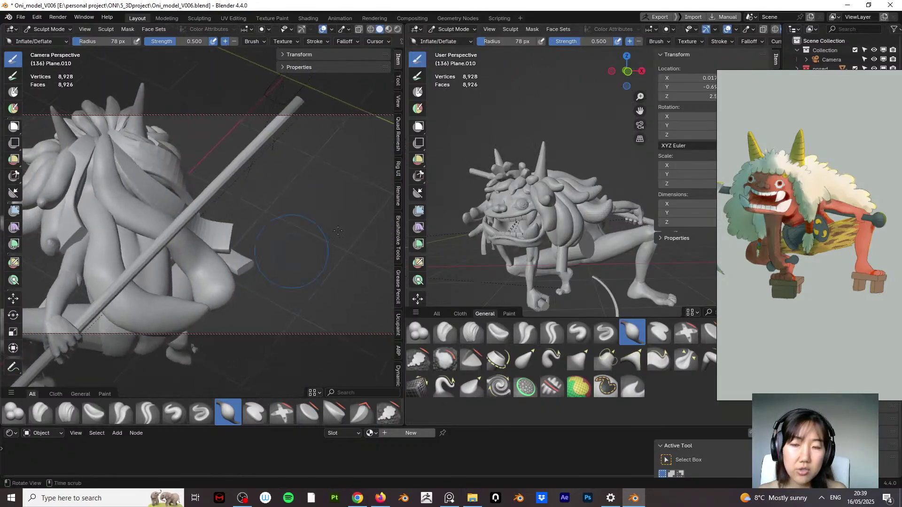
left_click_drag(141, 212, 138, 207)
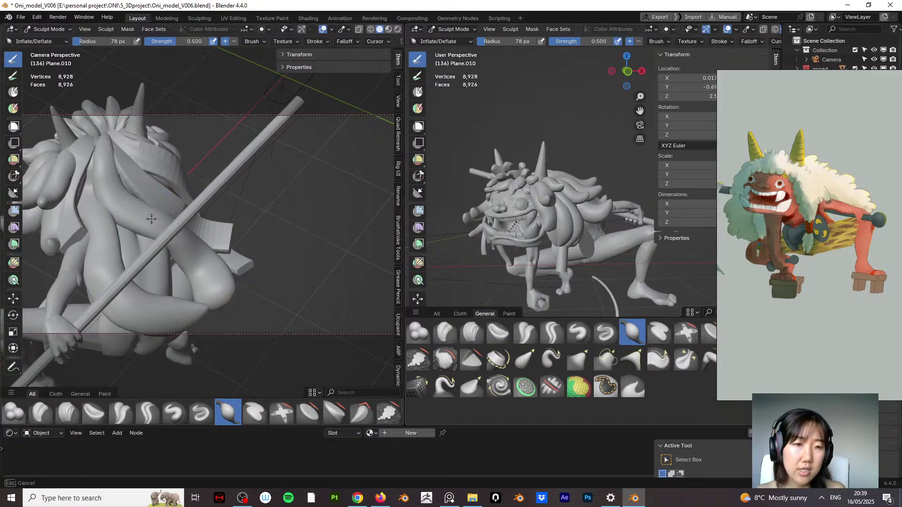
middle_click_drag(205, 271, 157, 183)
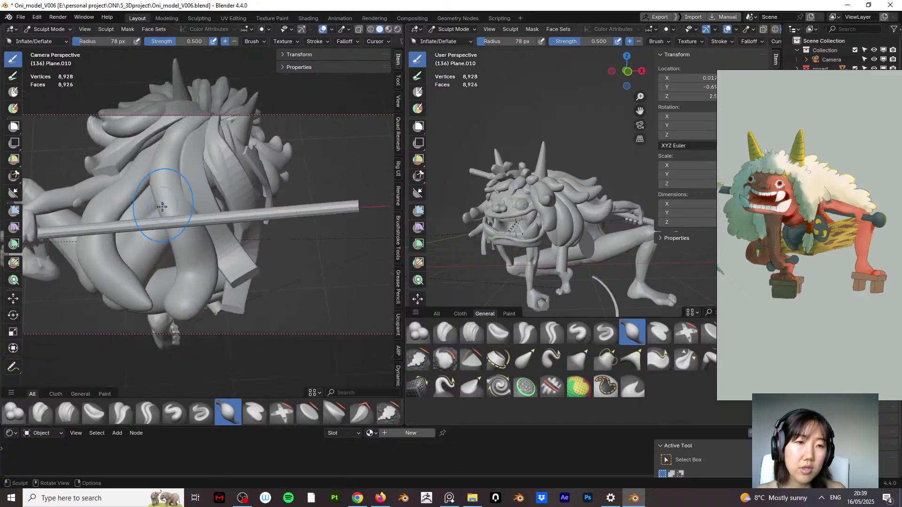
key("shift+s")
mouse_move(169, 134)
middle_mouse_down()
mouse_move(185, 145)
mouse_move(161, 131)
mouse_move(171, 141)
mouse_move(159, 160)
middle_mouse_up()
key("i")
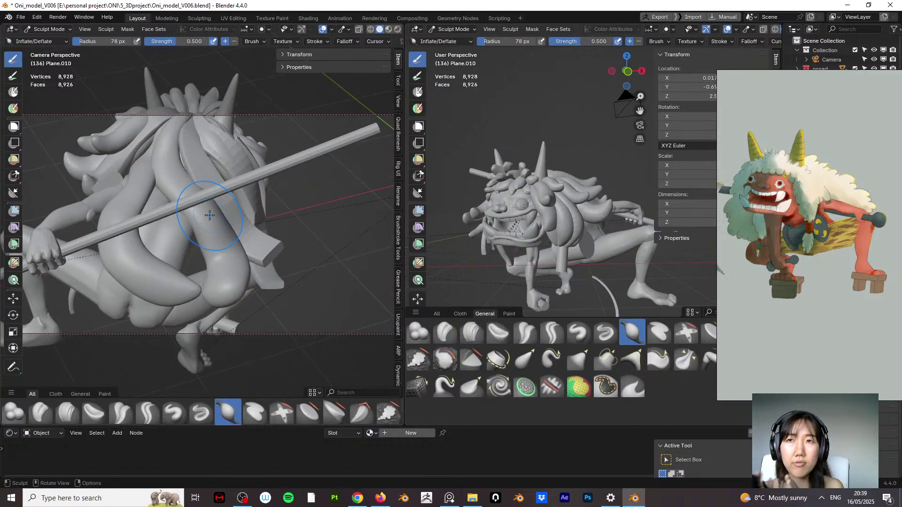
Step: Pull the strand's rounded lower tip slightly outward with the Elastic Snake Hook brush
left_click(552, 359)
mouse_move(228, 278)
middle_mouse_down()
mouse_move(181, 306)
mouse_move(161, 297)
middle_mouse_up()
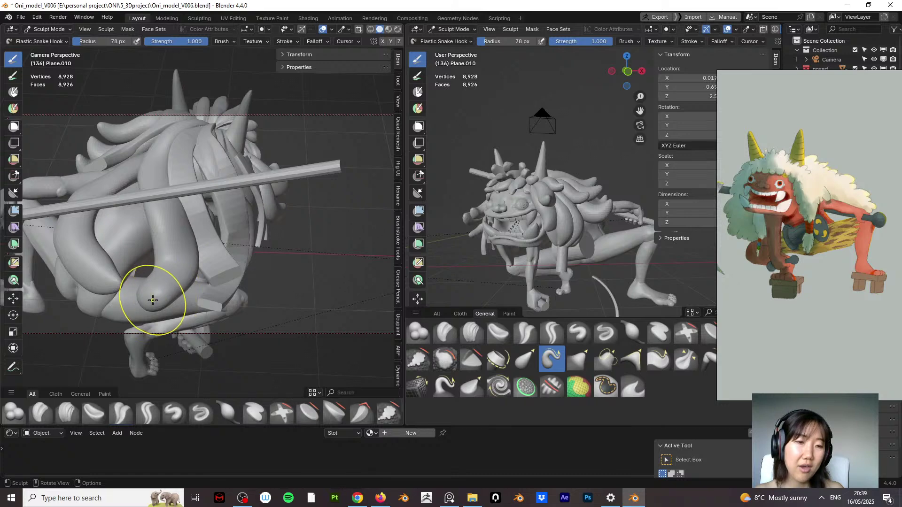
left_click_drag(151, 302, 140, 297)
middle_click_drag(140, 297, 236, 262, "shift")
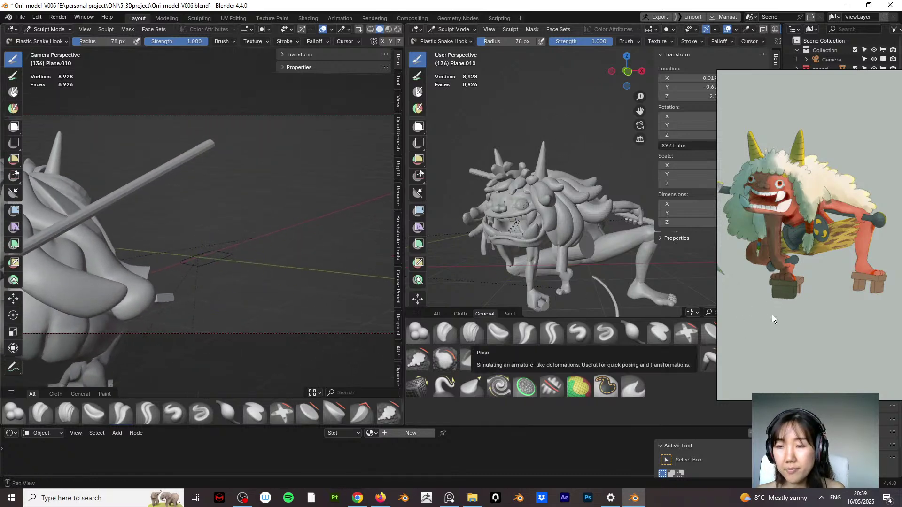
Step: Move the reference image down, away from the sculpting brushes and the object properties
mouse_move(761, 317)
left_mouse_down()
mouse_move(771, 359)
mouse_move(763, 376)
left_mouse_up()
scroll(756, 384, "up", 2)
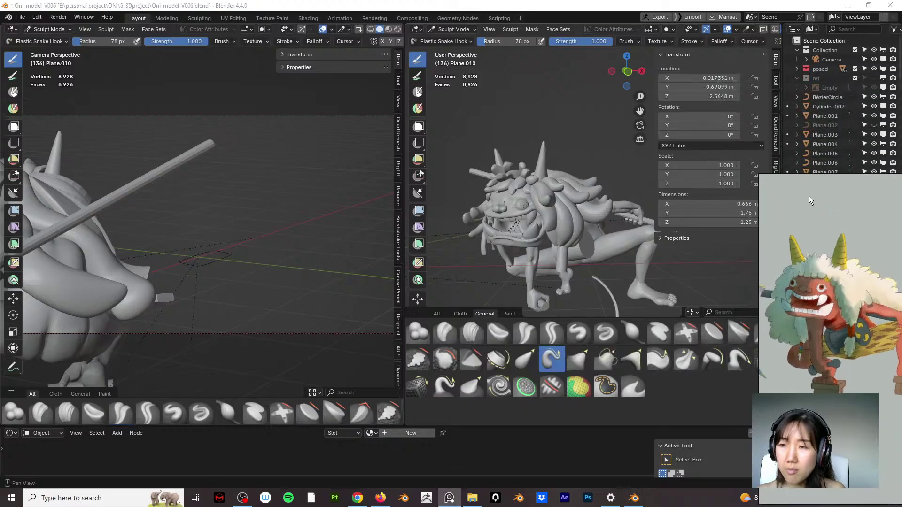
mouse_move(812, 175)
left_mouse_down()
mouse_move(812, 392)
mouse_move(710, 428)
mouse_move(689, 414)
left_mouse_up()
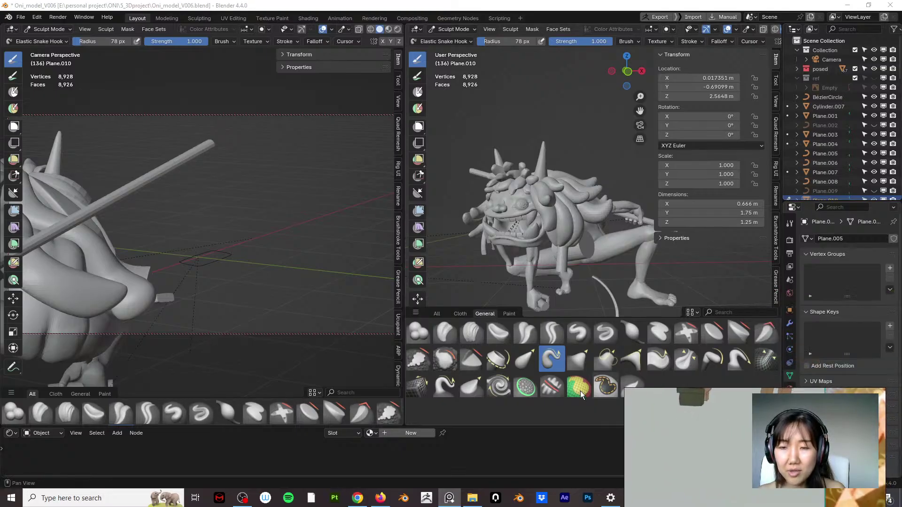
Step: Pull the strand's lower tip inward into a hook with the Elastic Snake Hook brush, reducing the brush radius to 50 px
mouse_move(161, 252)
middle_mouse_down()
mouse_move(191, 201)
mouse_move(120, 260)
mouse_move(191, 261)
middle_mouse_up()
mouse_move(191, 262)
left_mouse_down()
mouse_move(170, 245)
mouse_move(172, 232)
mouse_move(195, 256)
mouse_move(225, 221)
mouse_move(257, 213)
left_mouse_up()
key("shift+s")
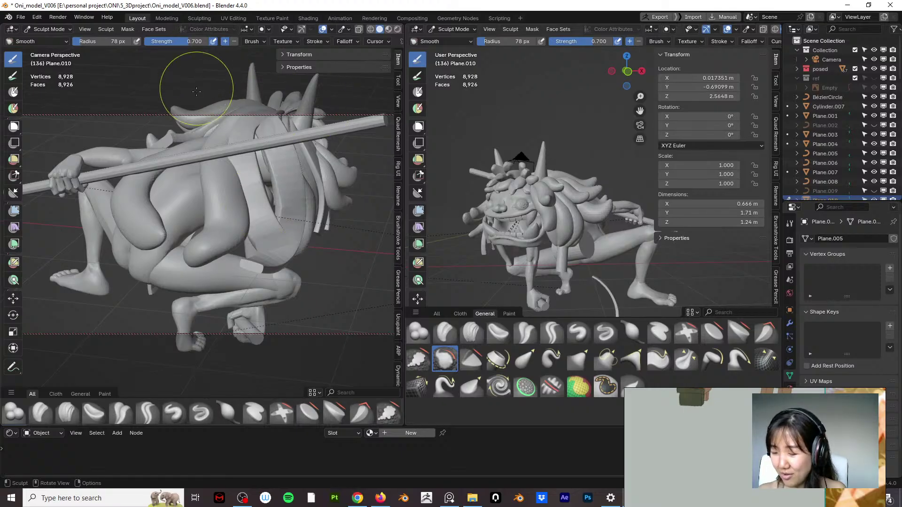
key("k")
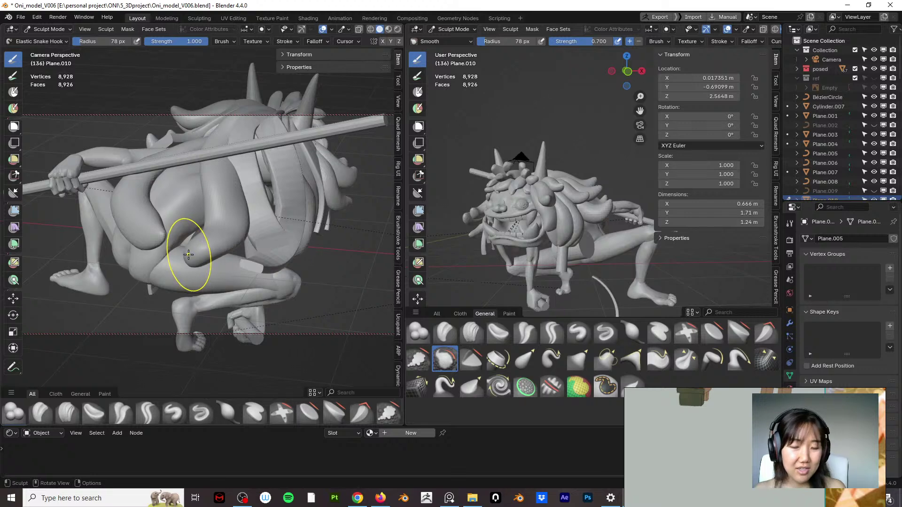
key("bracketleft")
left_click_drag(188, 255, 187, 249)
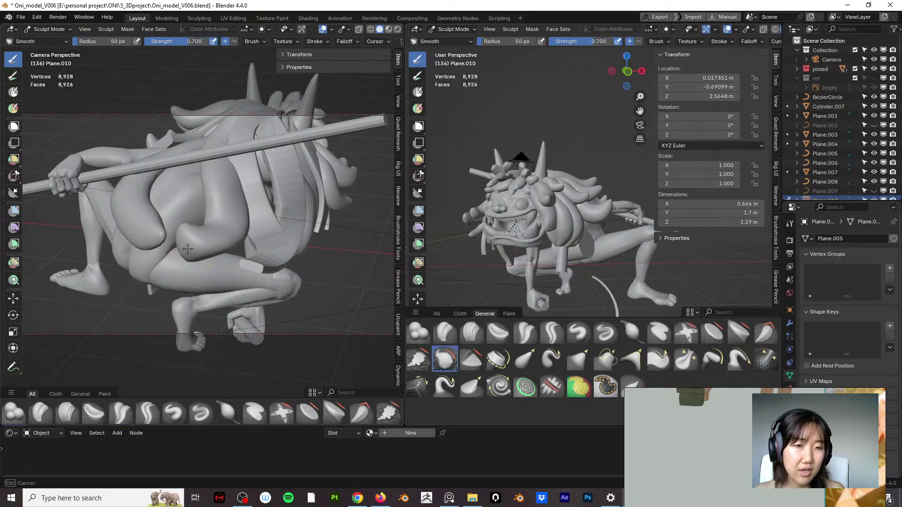
Step: Check the strand's voxel size and even out the underside of its curled tip with the Smooth brush
key("r")
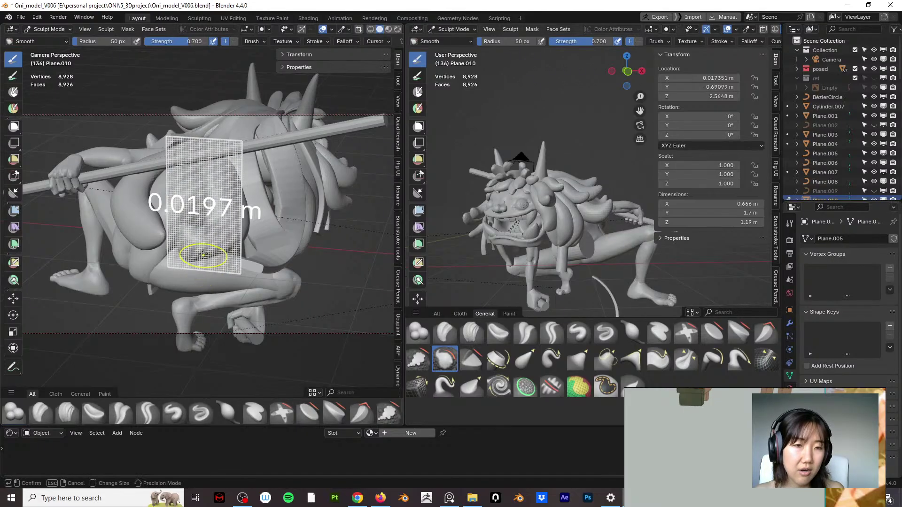
left_click(194, 249)
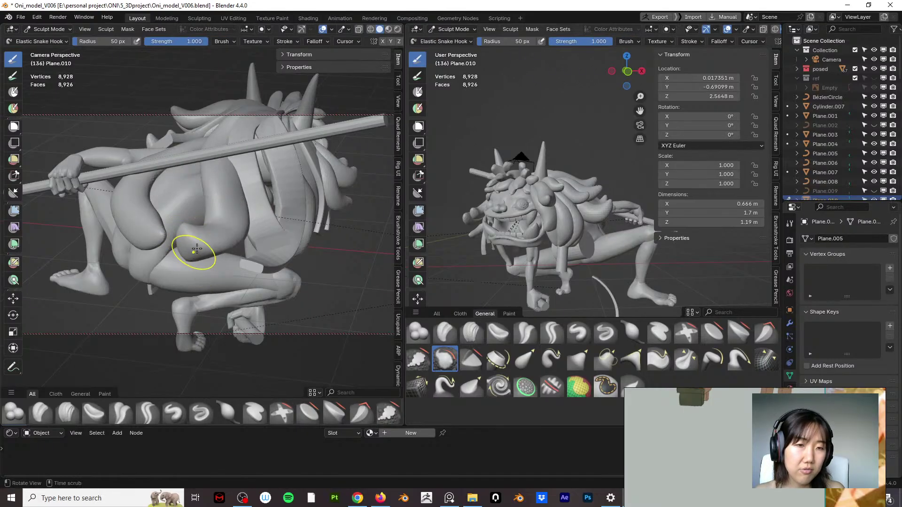
mouse_move(195, 249)
middle_mouse_down()
mouse_move(278, 178)
mouse_move(178, 269)
middle_mouse_up()
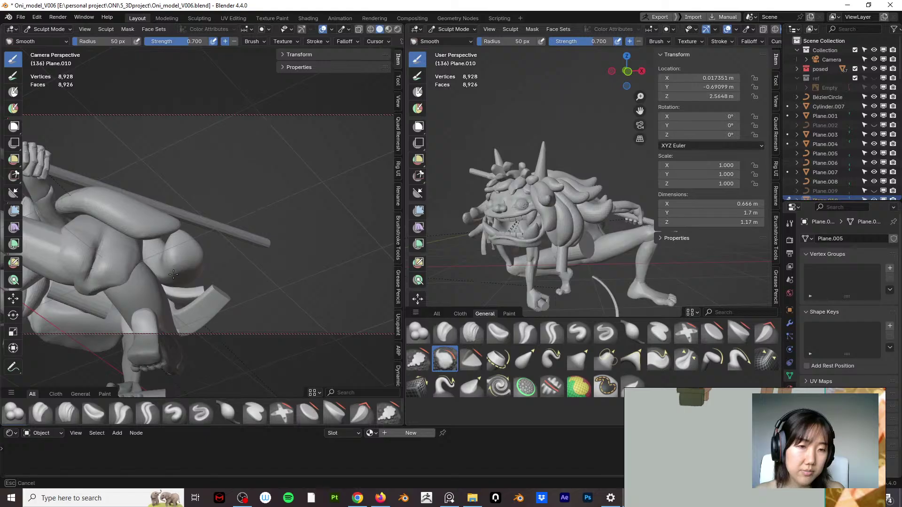
mouse_move(173, 274)
left_mouse_down()
mouse_move(171, 256)
mouse_move(177, 265)
left_mouse_up()
Step: Reshape the curl's underside with the Elastic Snake Hook brush and smooth the strand's section near the staff
left_click(552, 359)
scroll(190, 254, "down", 5)
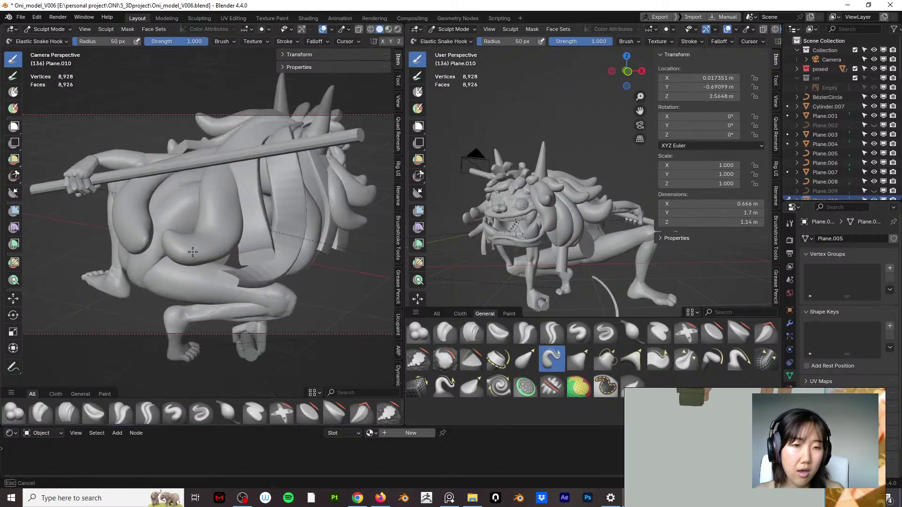
mouse_move(221, 257)
left_mouse_down()
mouse_move(230, 249)
mouse_move(224, 231)
left_mouse_up()
middle_click_drag(183, 164, 211, 200)
left_click_drag(179, 137, 195, 222, "shift")
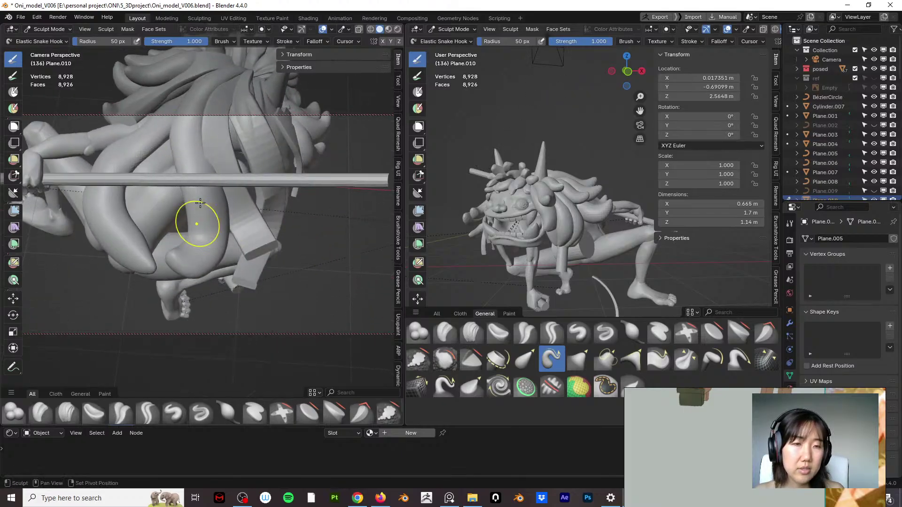
Step: Shift the strand's upper section behind the horns slightly with the Elastic Grab brush
mouse_move(195, 222)
middle_mouse_down()
mouse_move(235, 182)
mouse_move(242, 221)
mouse_move(302, 106)
middle_mouse_up()
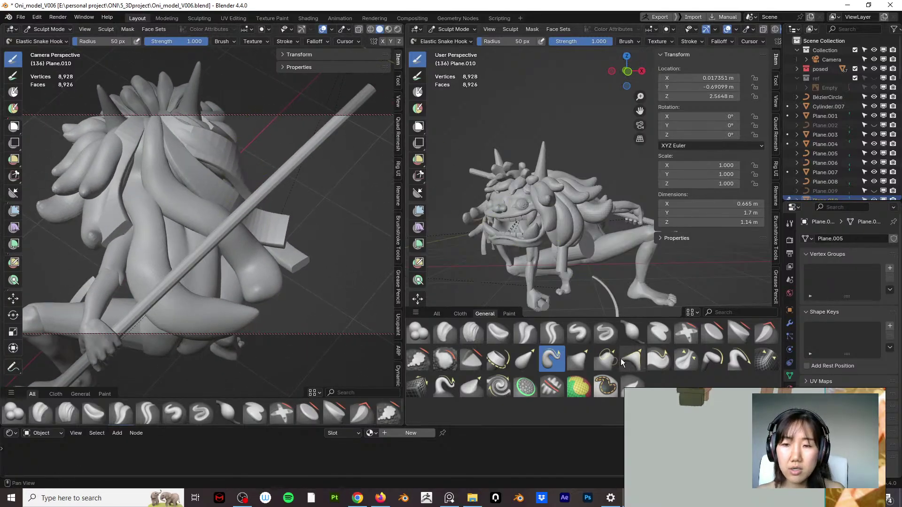
left_click(524, 351)
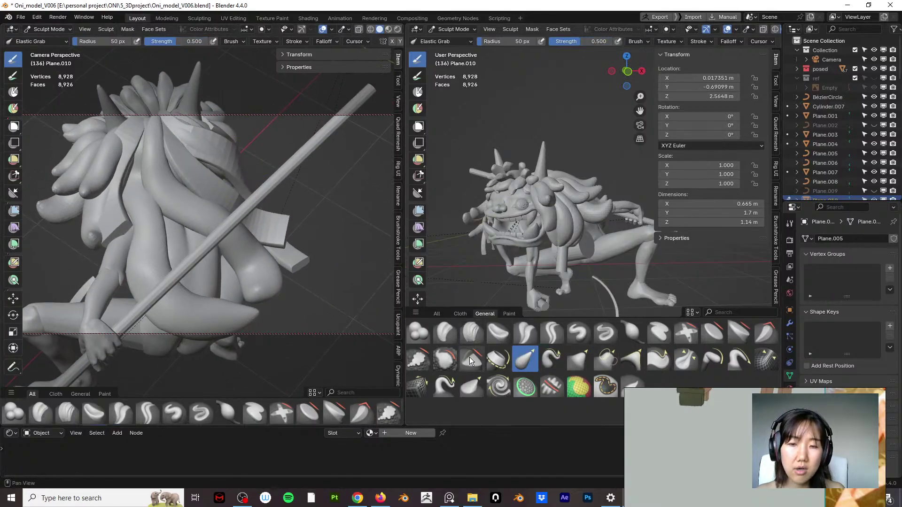
mouse_move(143, 181)
left_mouse_down()
mouse_move(141, 163)
mouse_move(152, 159)
left_mouse_up()
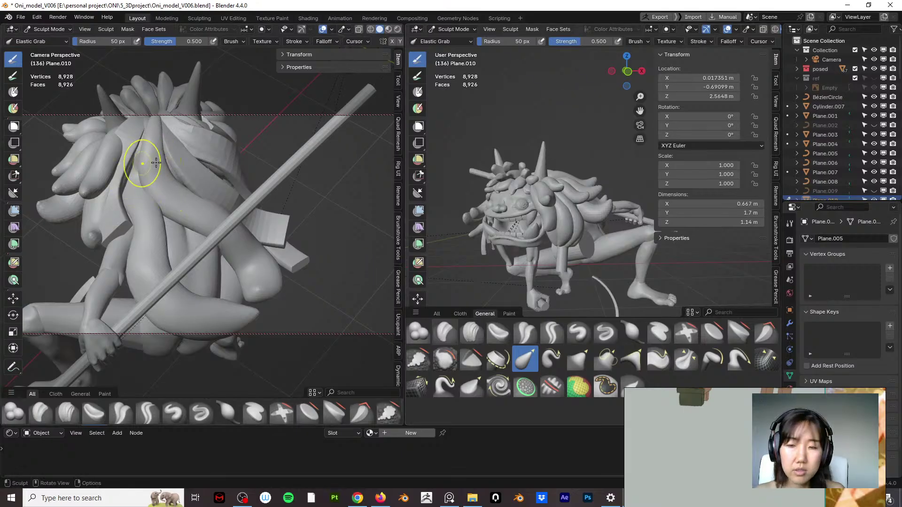
Step: Adjust the strand's curled end with the Elastic Snake Hook brush and bring the Dyntopo and Remesh settings into view
left_click(551, 358)
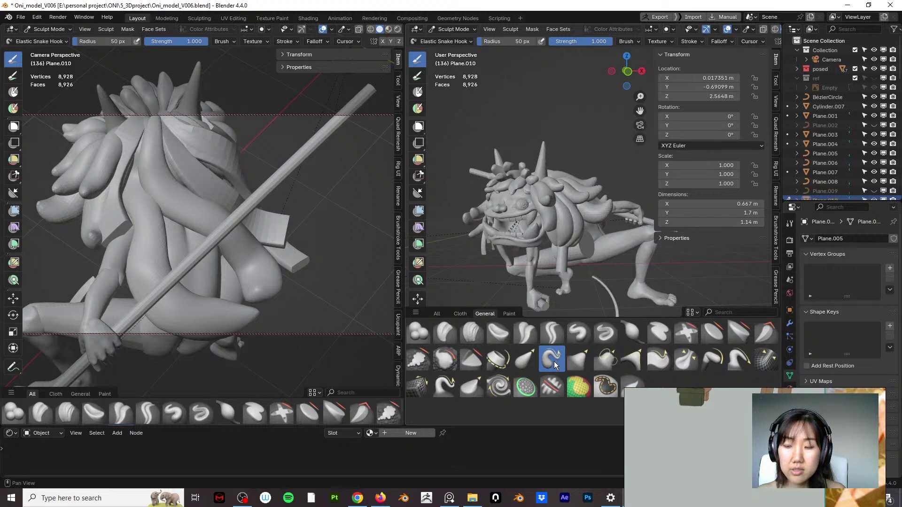
mouse_move(252, 272)
middle_mouse_down()
mouse_move(135, 201)
mouse_move(146, 254)
middle_mouse_up()
mouse_move(145, 254)
left_mouse_down()
mouse_move(120, 255)
mouse_move(155, 256)
left_mouse_up()
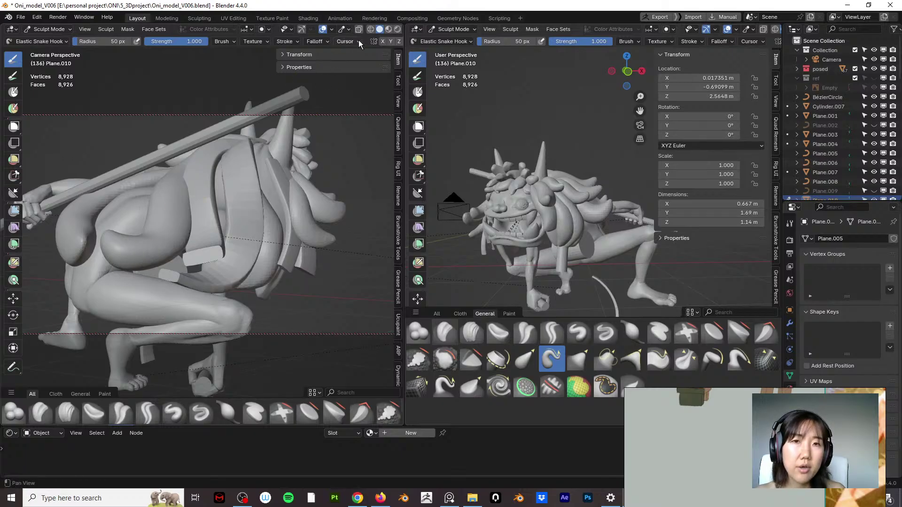
scroll(234, 42, "down", 5)
scroll(323, 43, "up", 1)
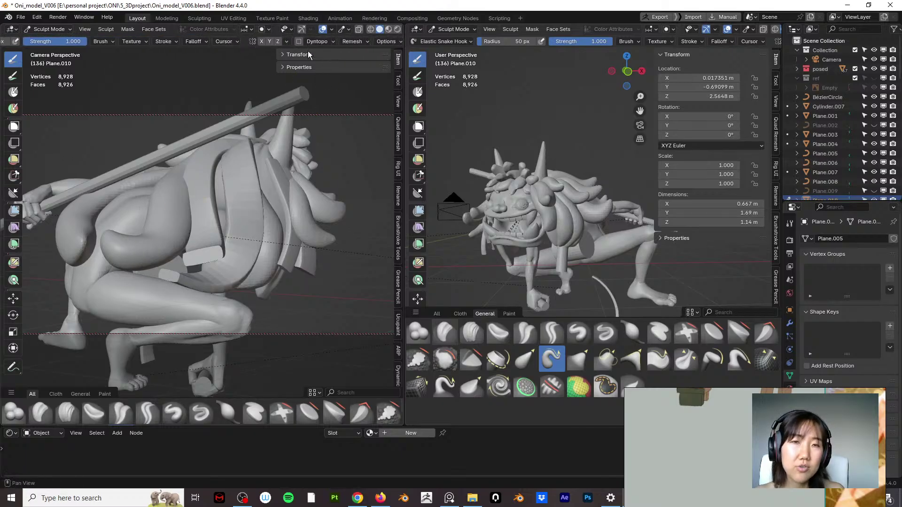
Step: Refine the curl's direction by pulling its rounded tip inward and upward with the Elastic Snake Hook brush
mouse_move(151, 252)
middle_mouse_down()
mouse_move(136, 245)
mouse_move(95, 259)
middle_mouse_up()
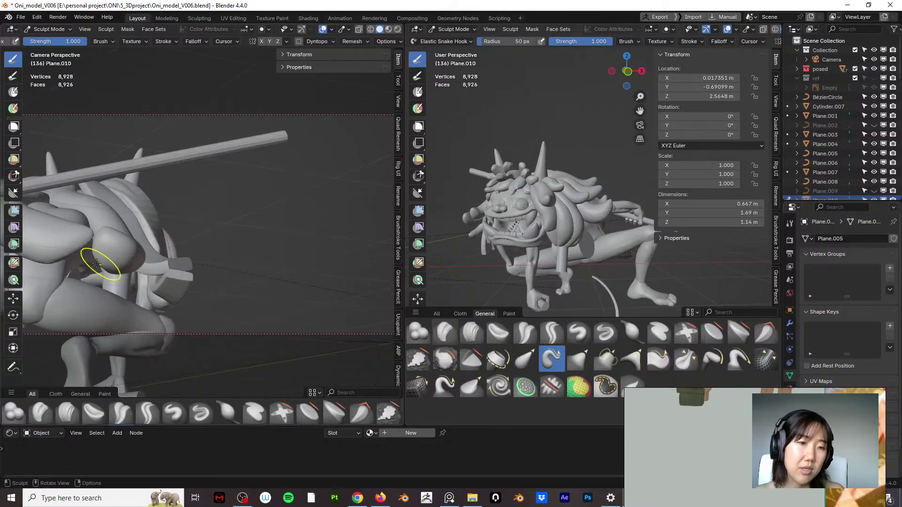
left_click_drag(94, 259, 132, 242)
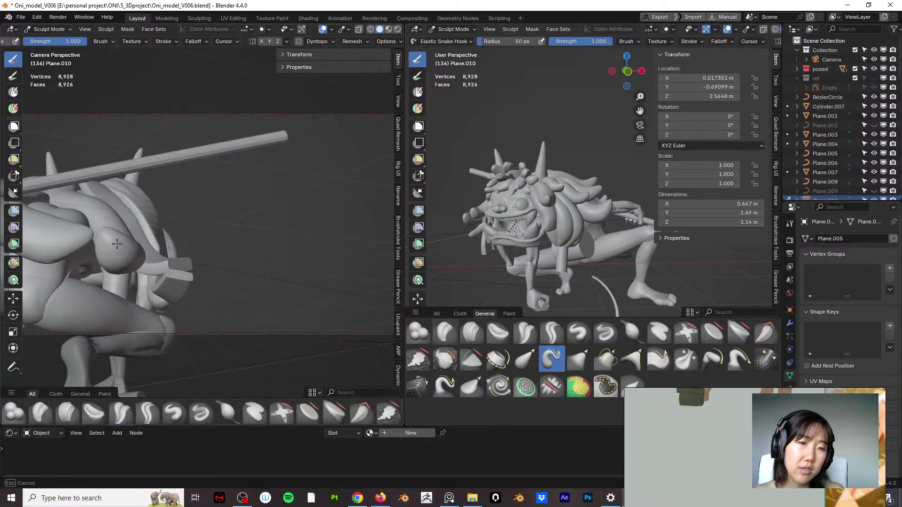
middle_click_drag(133, 250, 61, 277)
left_click_drag(117, 223, 121, 217)
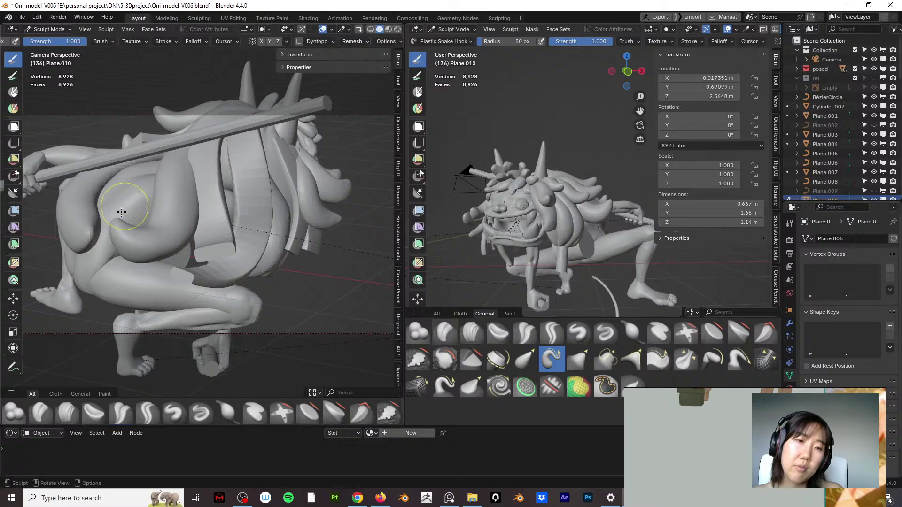
Step: Pull the strand's tip into a tighter upward curl and even out its underside with the Smooth brush
middle_click_drag(120, 211, 116, 215)
mouse_move(116, 214)
left_mouse_down()
mouse_move(121, 202)
mouse_move(157, 217)
mouse_move(166, 207)
mouse_move(192, 207)
mouse_move(176, 242)
mouse_move(159, 252)
mouse_move(151, 242)
left_mouse_up()
middle_click_drag(151, 241, 141, 256)
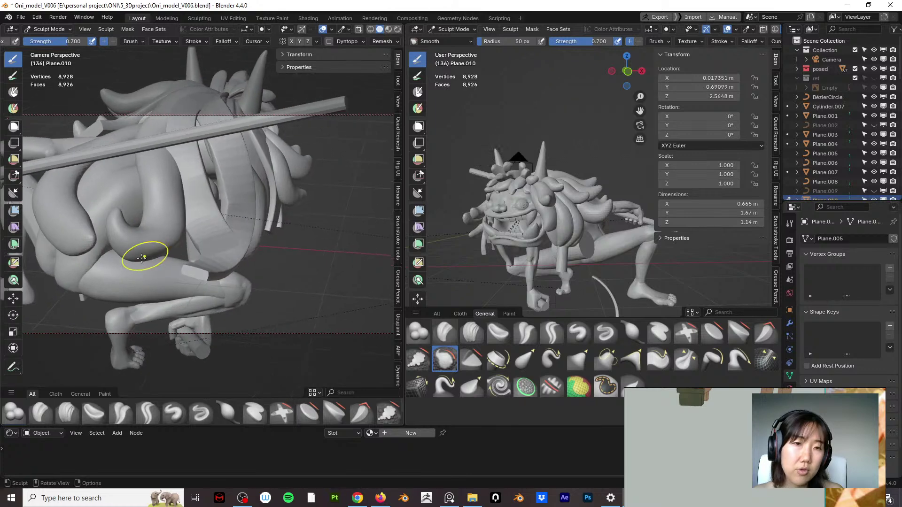
left_click_drag(137, 249, 175, 239)
Step: Switch sculpting to the neighbouring strand Plane.004 and bend its lower tip with the Elastic Snake Hook brush
mouse_move(176, 239)
middle_mouse_down()
mouse_move(224, 236)
mouse_move(127, 240)
mouse_move(151, 238)
middle_mouse_up()
key("alt+q")
key("k")
mouse_move(151, 238)
left_mouse_down()
mouse_move(160, 220)
mouse_move(125, 238)
left_mouse_up()
Step: Even out the lower end and tip of the Plane.004 strand with the Smooth brush
mouse_move(125, 237)
middle_mouse_down()
mouse_move(117, 238)
mouse_move(138, 248)
middle_mouse_up()
key("shift+s")
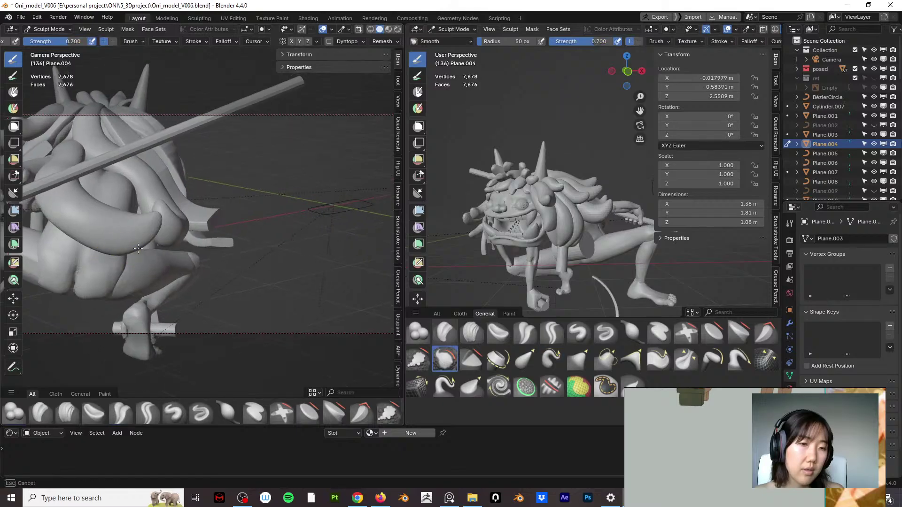
left_click_drag(138, 249, 96, 254)
mouse_move(111, 211)
middle_mouse_down()
mouse_move(111, 231)
mouse_move(169, 256)
mouse_move(137, 155)
middle_mouse_up()
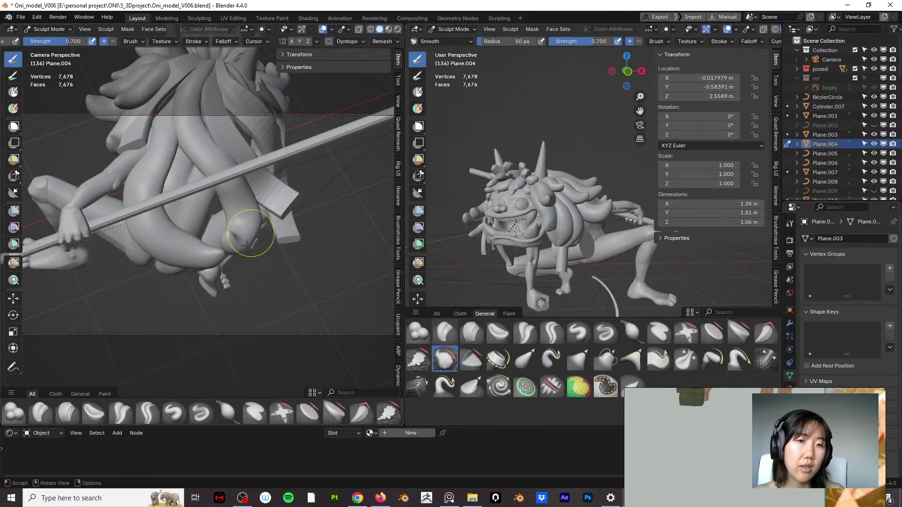
mouse_move(246, 244)
left_mouse_down()
mouse_move(191, 127)
mouse_move(192, 74)
mouse_move(198, 191)
mouse_move(206, 148)
mouse_move(188, 155)
mouse_move(206, 211)
mouse_move(172, 155)
mouse_move(217, 201)
mouse_move(207, 207)
left_mouse_up()
Step: Return to Object Mode and hide the unfinished flat curve strands beside the arm and on the back of the mane
mouse_move(207, 207)
middle_mouse_down()
mouse_move(230, 162)
mouse_move(170, 215)
middle_mouse_up()
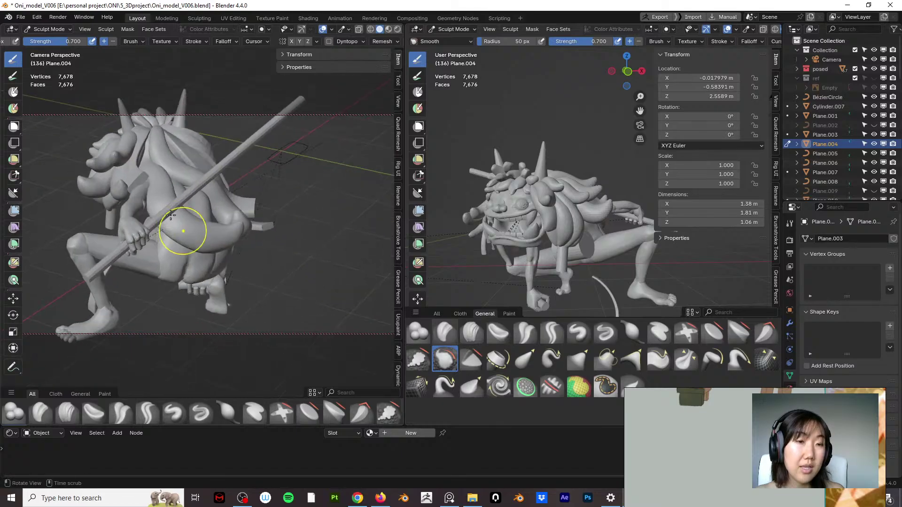
left_click(49, 30)
left_click(52, 38)
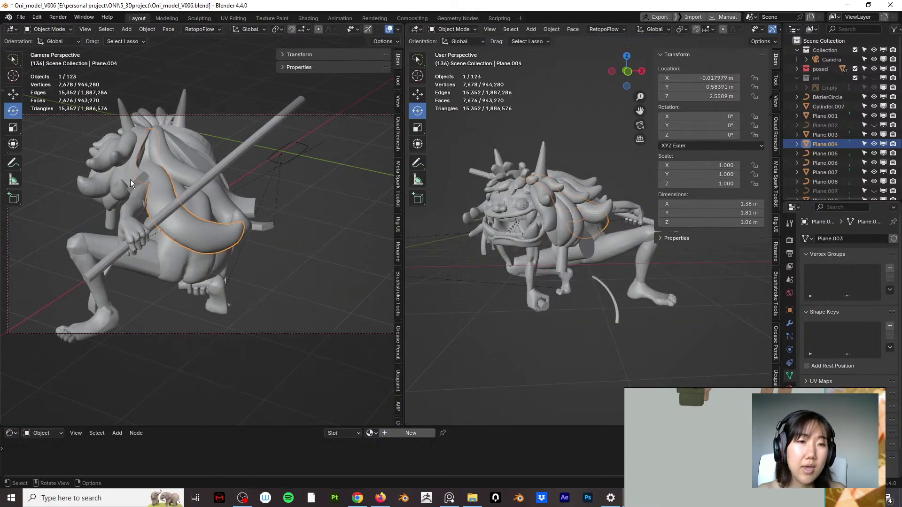
left_click(133, 177)
key("h")
middle_click_drag(144, 171, 140, 193)
left_click(221, 235)
key("h")
left_click(244, 232)
key("h")
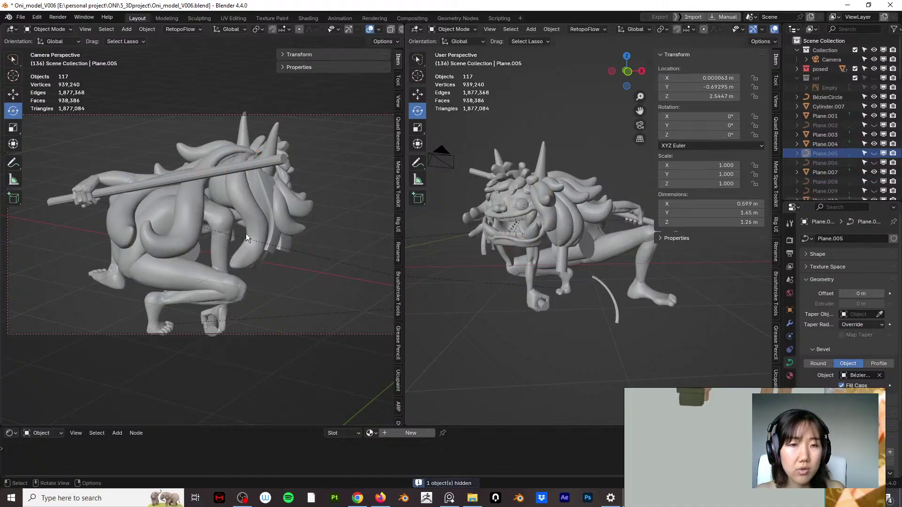
Step: Hide two more leftover curve strips around the character, including Plane.047
middle_click_drag(209, 219, 311, 174)
left_click(267, 245)
key("h")
left_click(290, 251)
key("h")
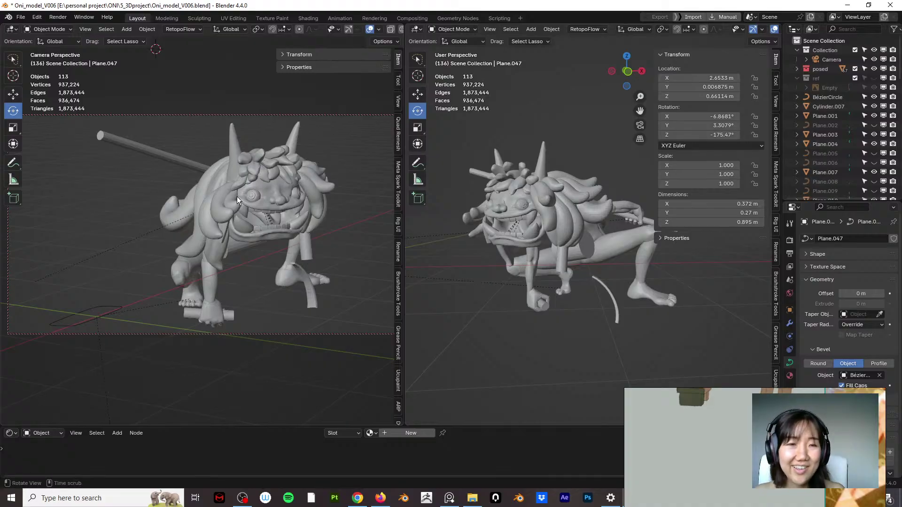
Step: Move the reference image up over the viewport and hide the loose curved strip near the oni's feet
middle_click_drag(237, 196, 303, 218)
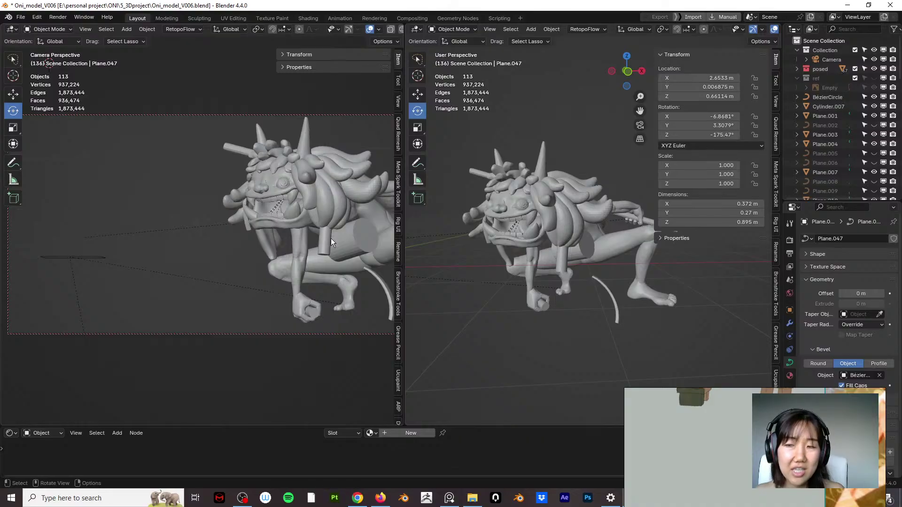
mouse_move(722, 426)
left_mouse_down()
mouse_move(670, 264)
mouse_move(683, 209)
mouse_move(690, 275)
left_mouse_up()
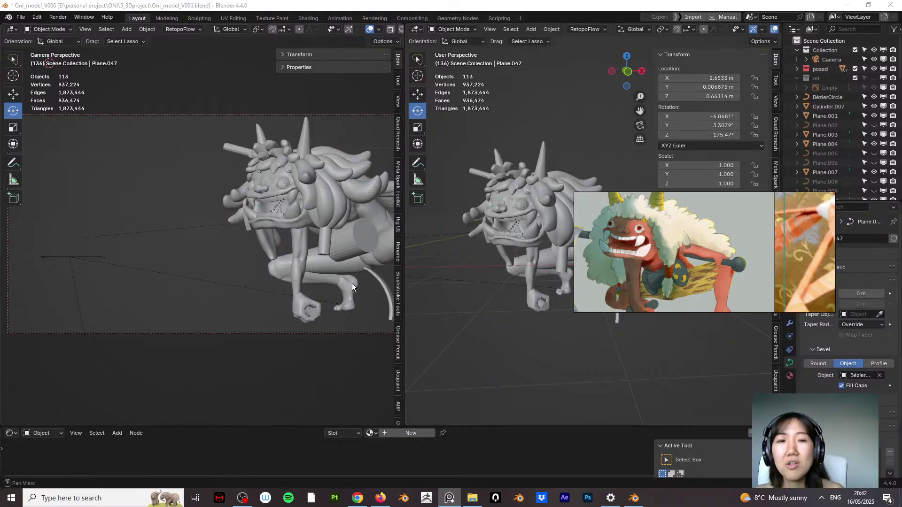
middle_click_drag(316, 268, 280, 284)
left_click(281, 284)
key("h")
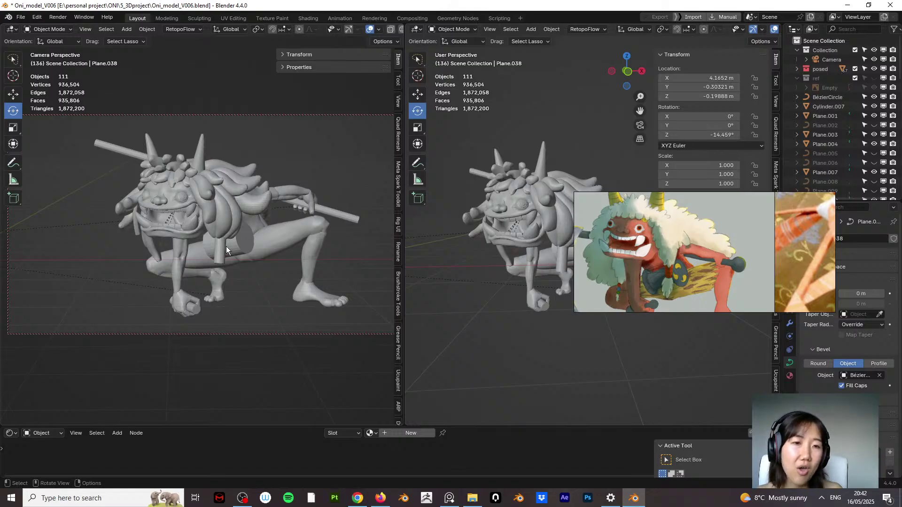
Step: Extend the reference image window downward and reframe the artwork to show the whole oni with its scythe
mouse_move(227, 247)
middle_mouse_down()
mouse_move(250, 246)
mouse_move(217, 250)
middle_mouse_up()
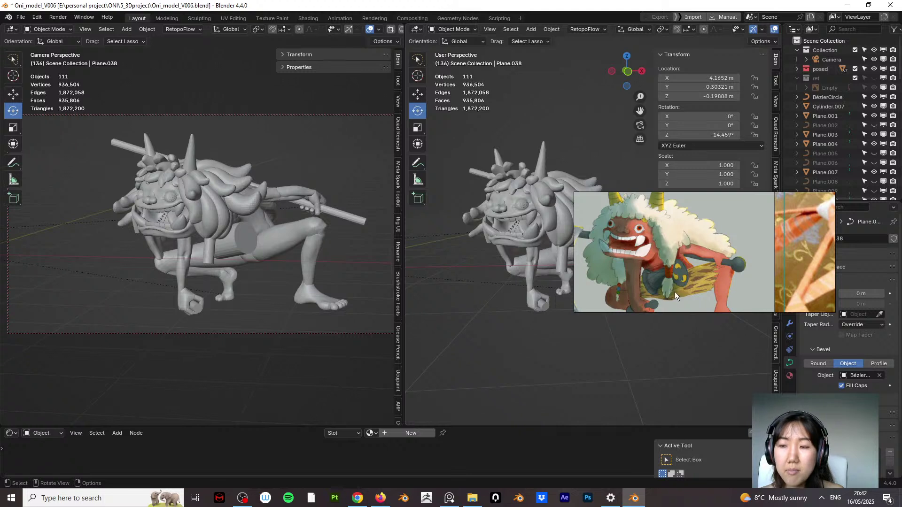
left_click_drag(681, 313, 679, 405)
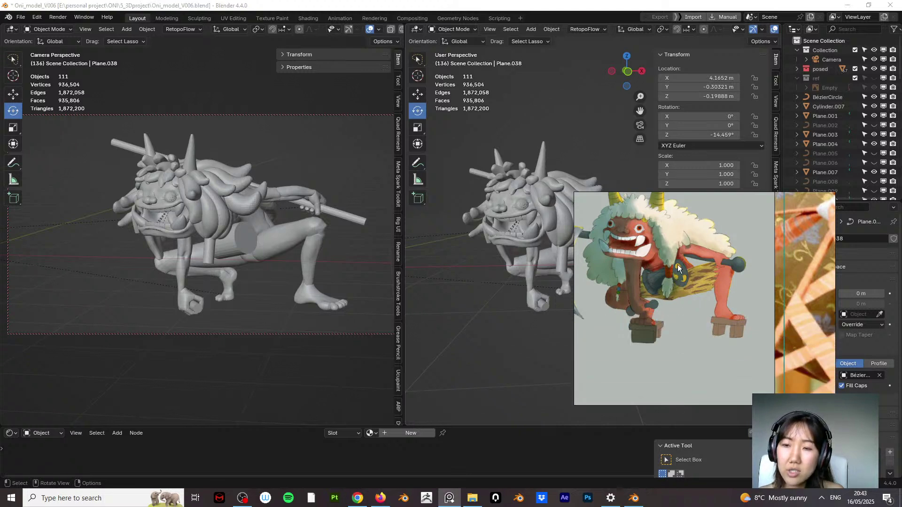
scroll(679, 303, "up", 3)
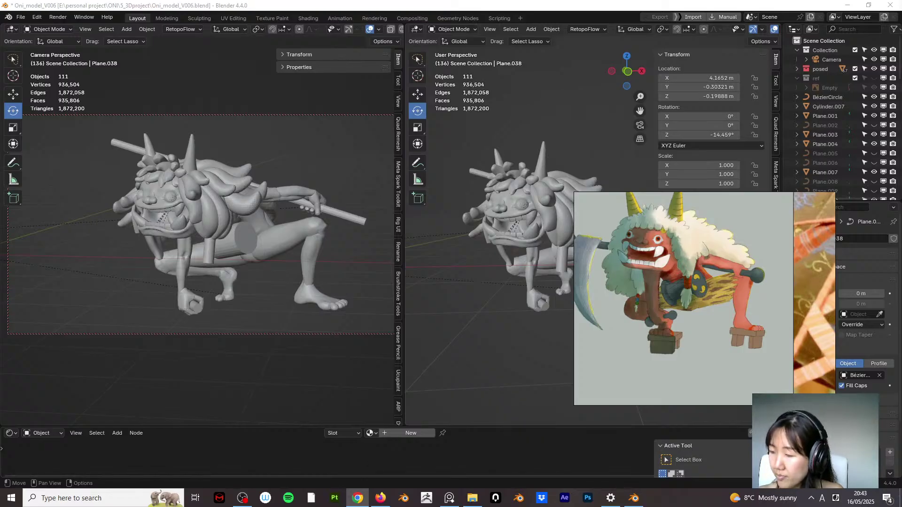
Step: Switch to Chrome, place its window over the camera viewport and narrow it to sit beside the reference image
key("alt+Tab")
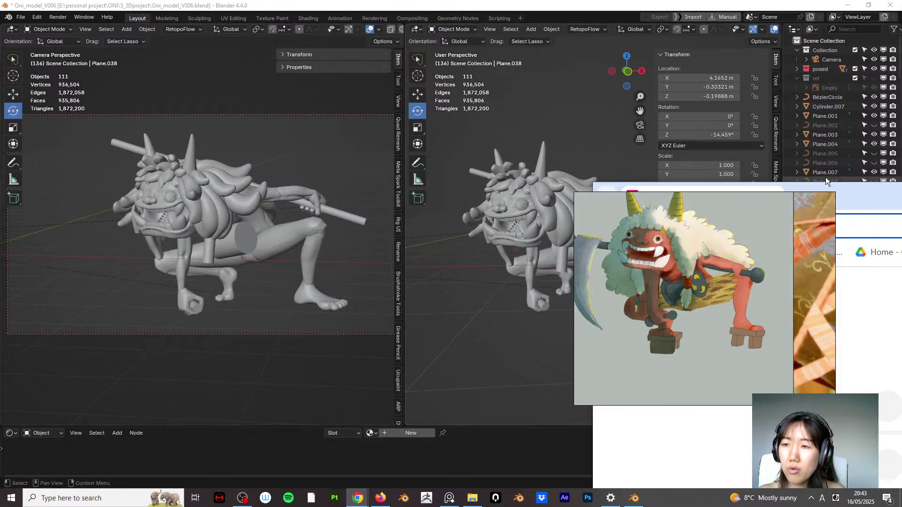
left_click_drag(868, 198, 299, 67)
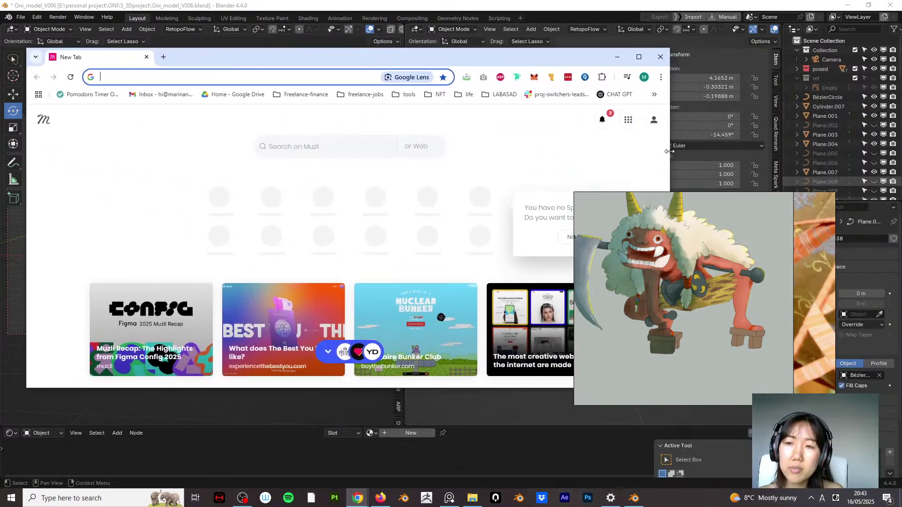
left_click_drag(679, 155, 571, 156)
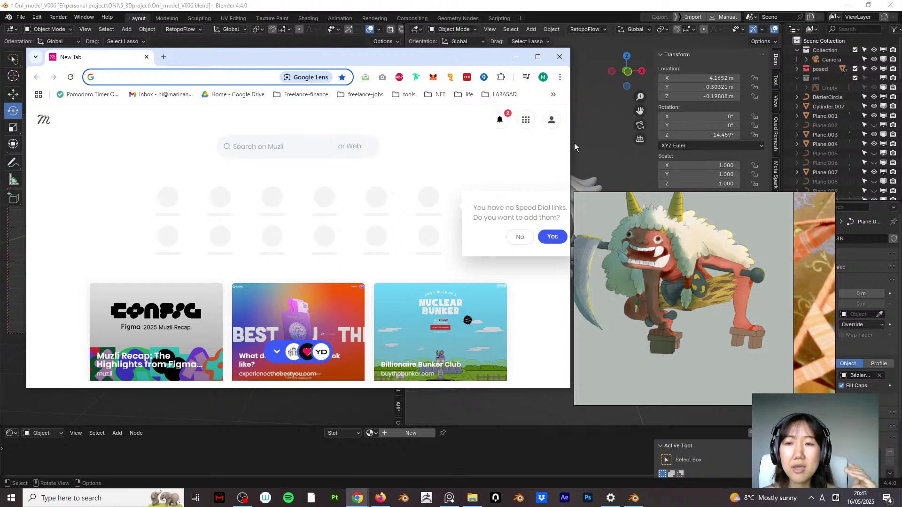
left_click(240, 76)
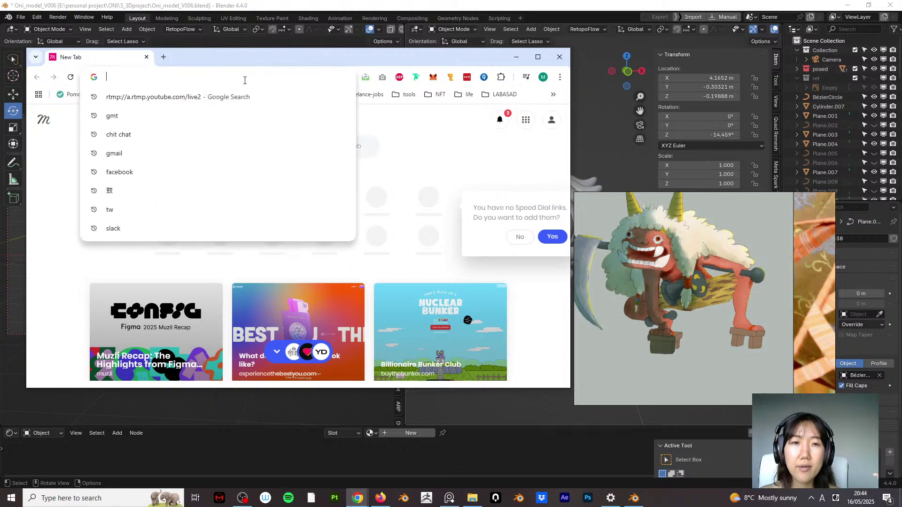
left_click(191, 58)
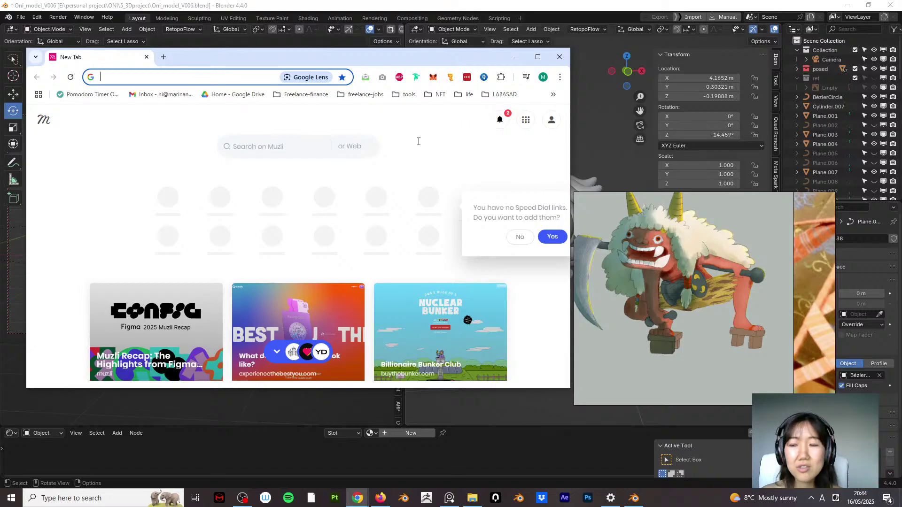
Step: Switch the keyboard input to Japanese and search Google for 風神 雷神 images
left_click(823, 498)
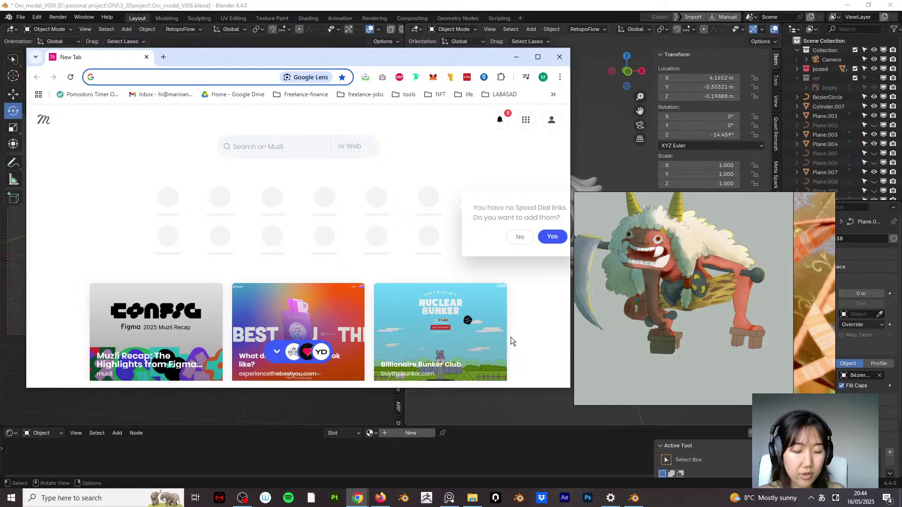
type("fuujin")
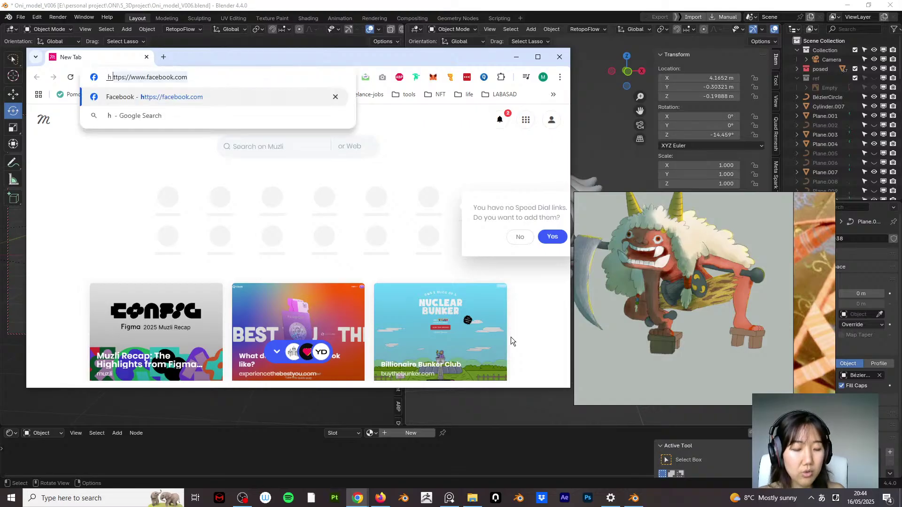
key("space")
key("Return")
type("r")
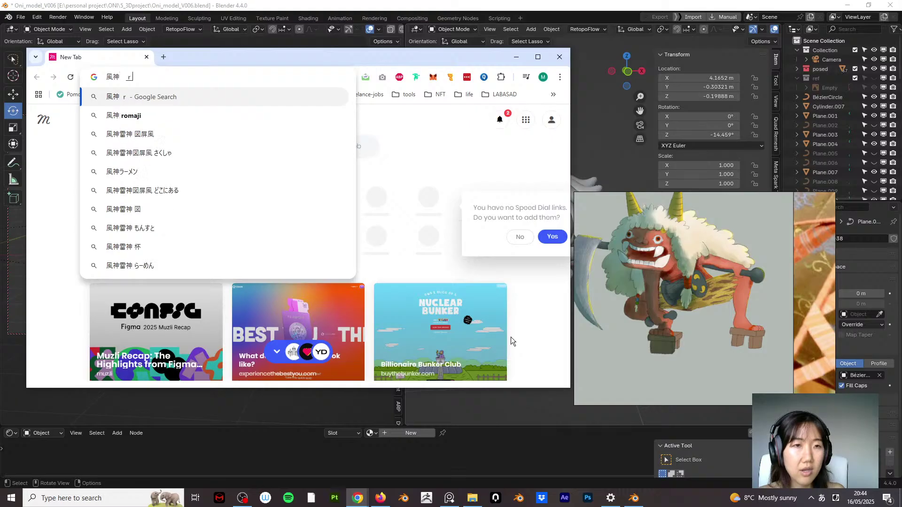
type("aijin")
key("space")
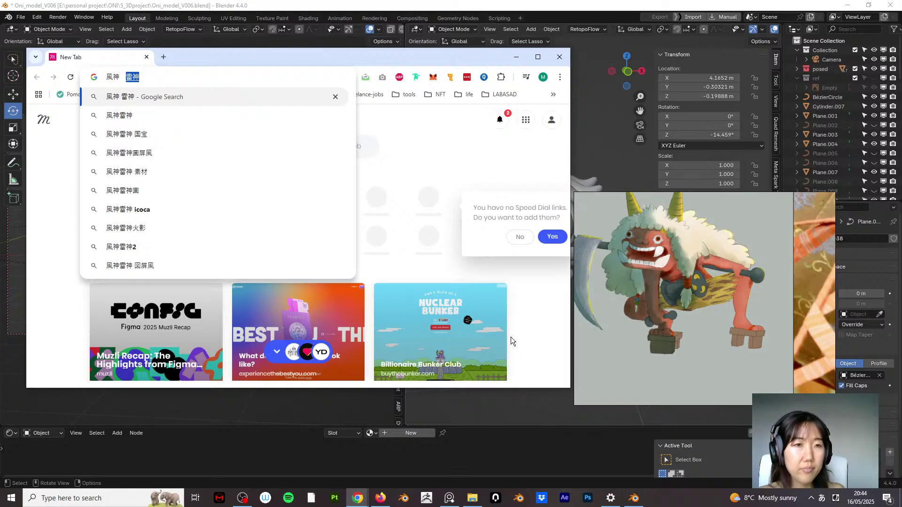
key("Return")
key("Return")
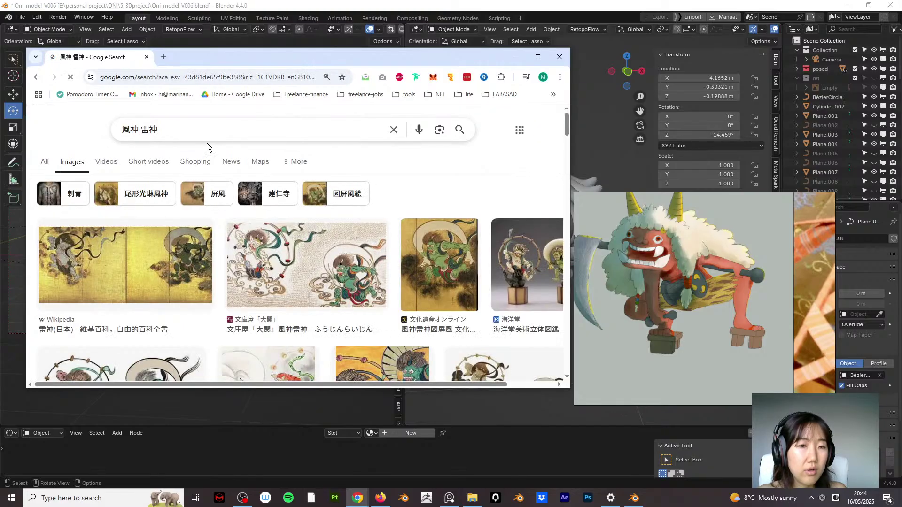
Step: Open the Wikipedia page behind the first gold screen painting result and enlarge its painting of the two gods
left_click(178, 265)
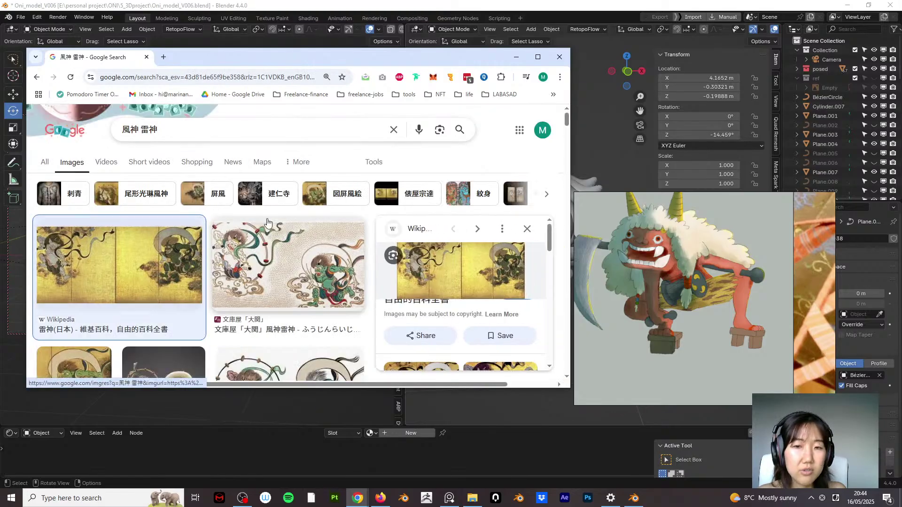
left_click(462, 283)
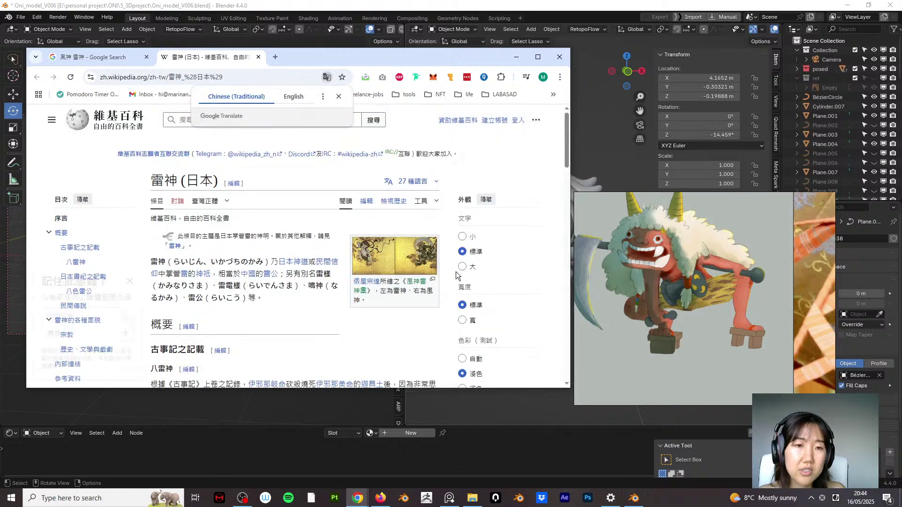
left_click(394, 258)
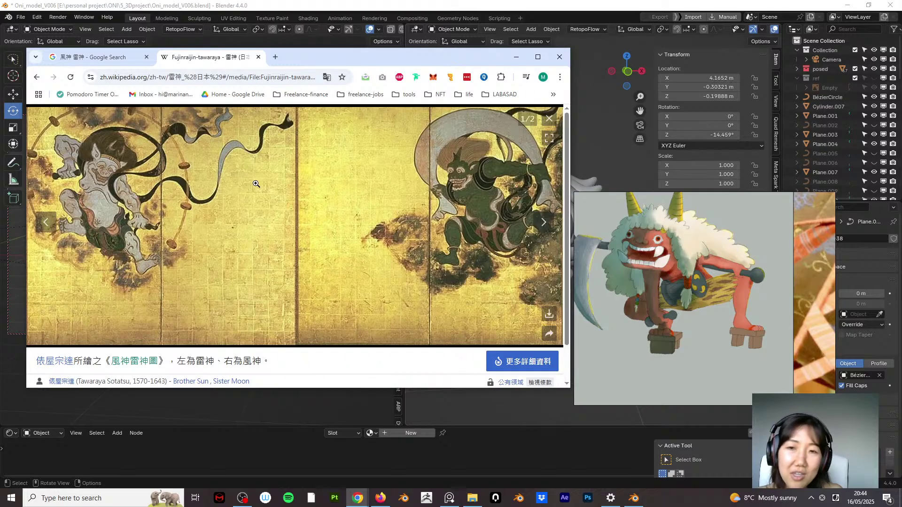
left_click_drag(237, 212, 245, 226)
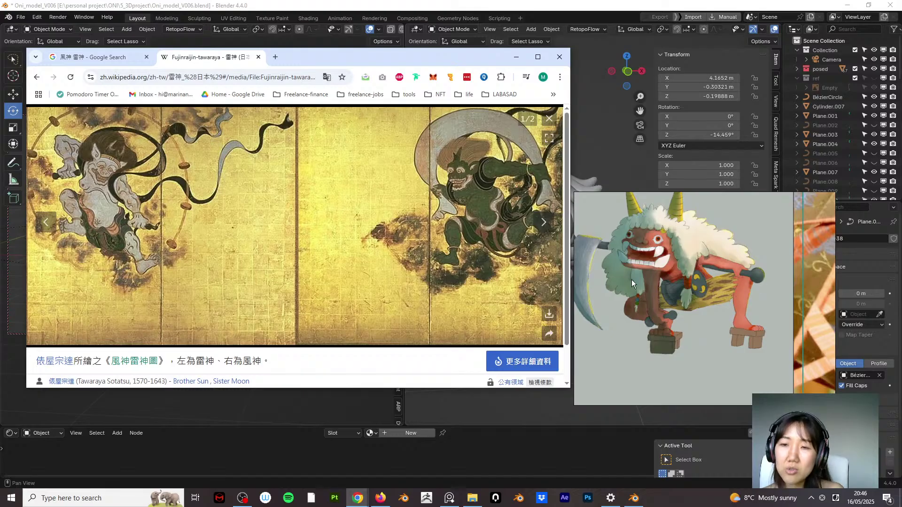
Step: Shift the browser window slightly and reframe the reference board from the oni artwork to the photo of the masked Noh performer
middle_click_drag(631, 280, 621, 238)
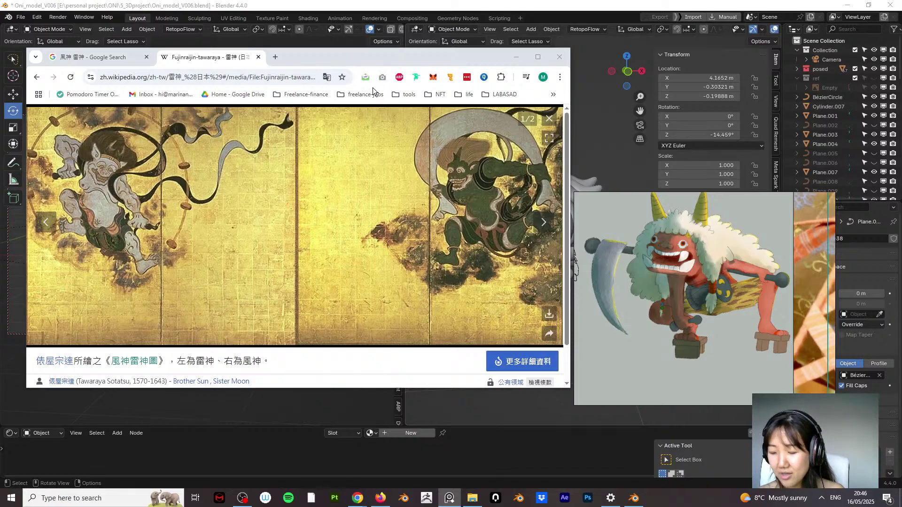
left_click_drag(349, 59, 388, 48)
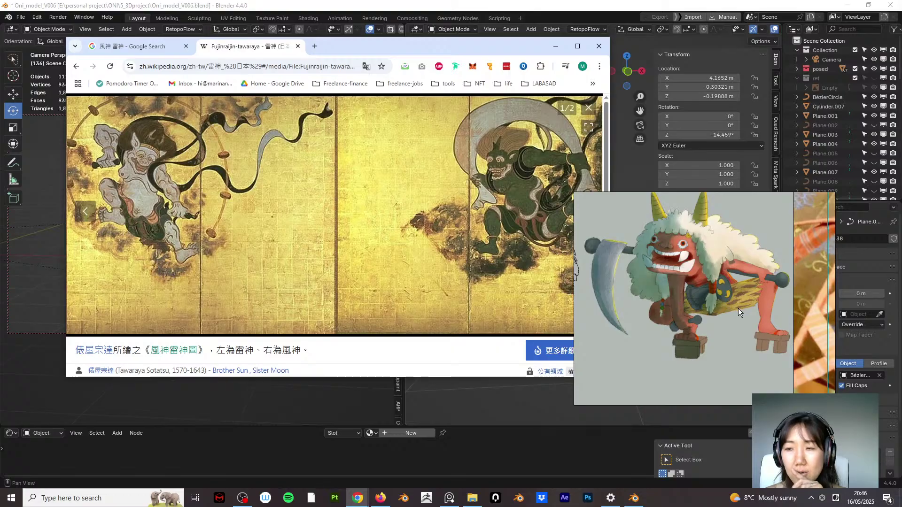
middle_click_drag(738, 308, 667, 305, "shift")
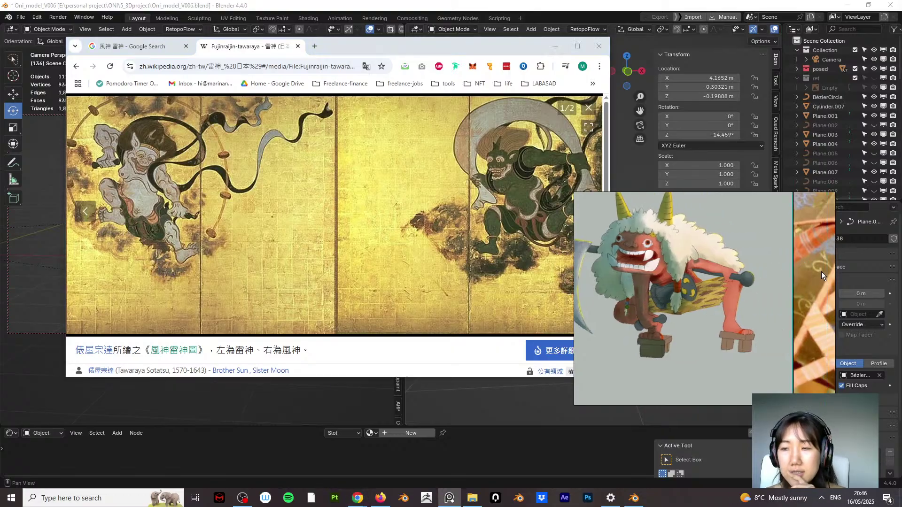
left_click_drag(821, 272, 774, 295)
scroll(774, 288, "down", 5)
left_click_drag(723, 312, 763, 312)
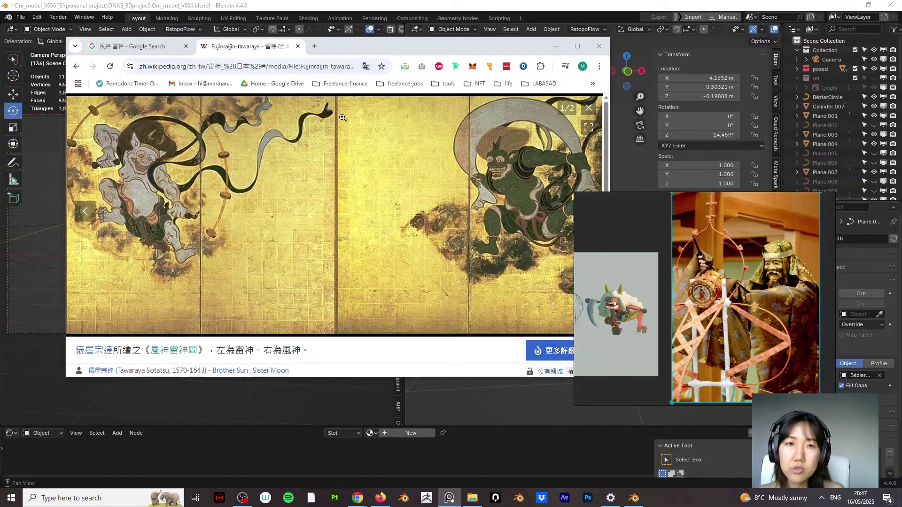
Step: Search Google for 鼓 能 and show the image results
left_click(293, 68)
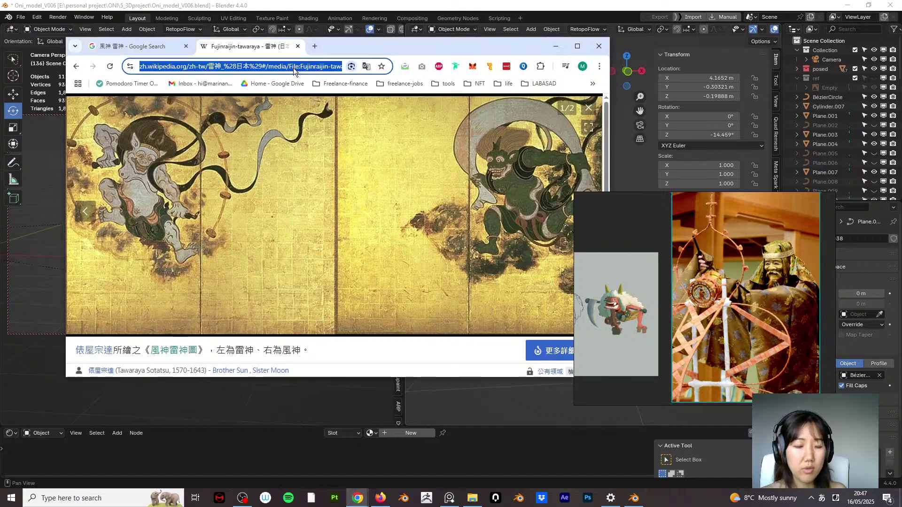
type("つづめ")
key("space")
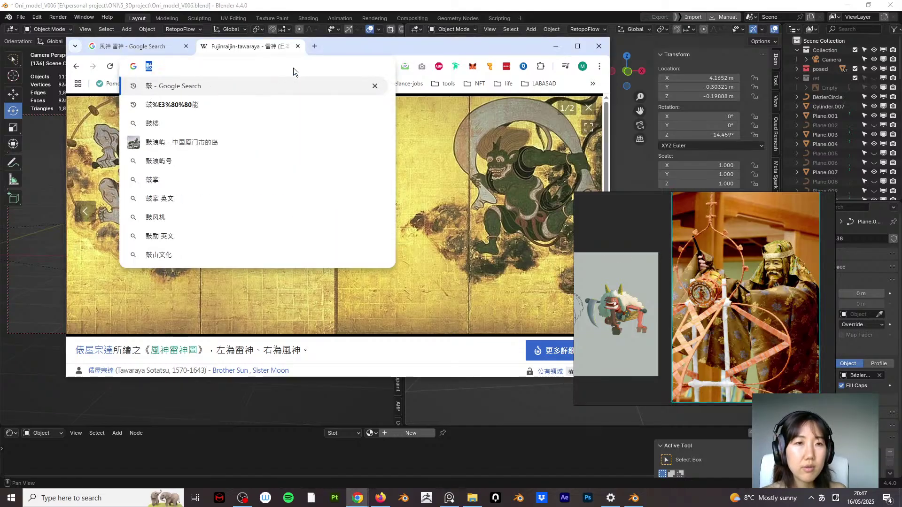
key("Return")
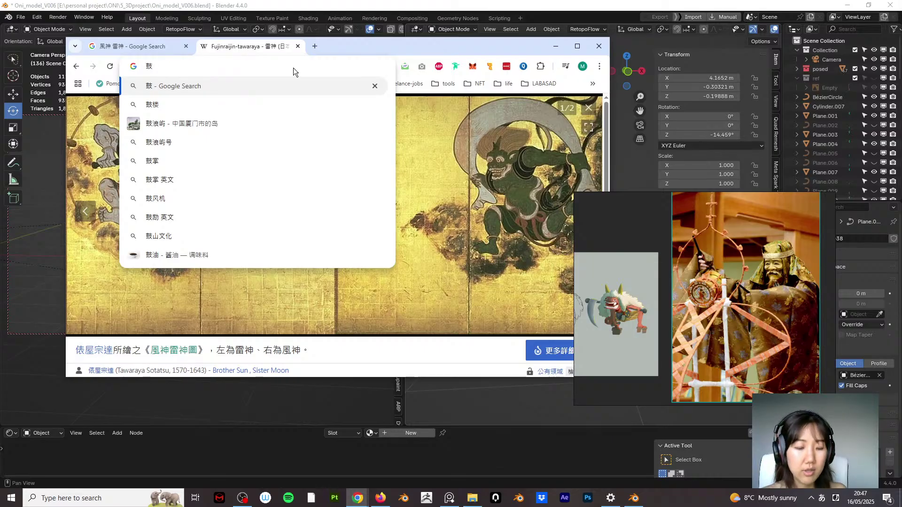
type("のう")
key("space")
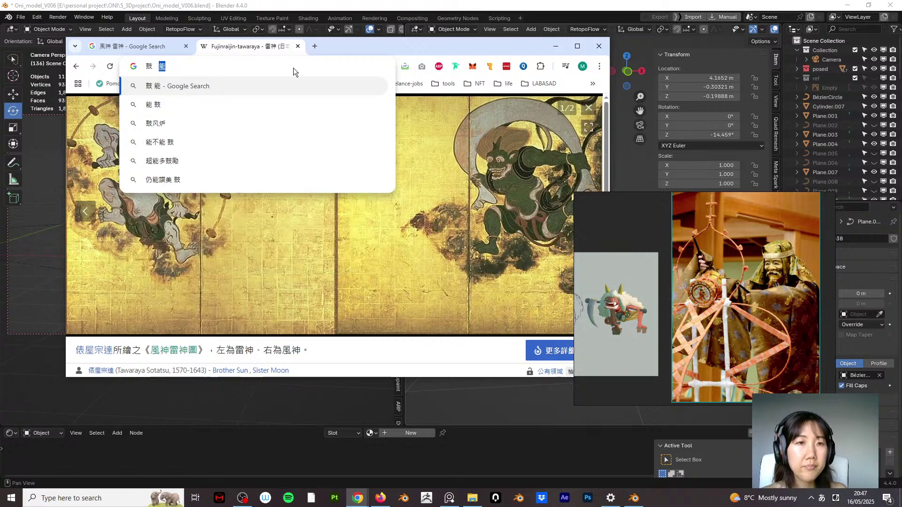
key("Return")
key("Return")
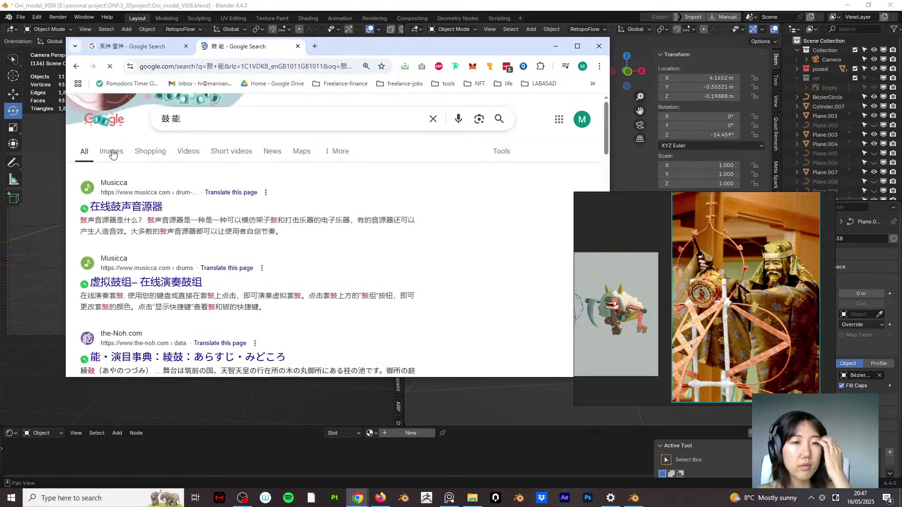
left_click(112, 153)
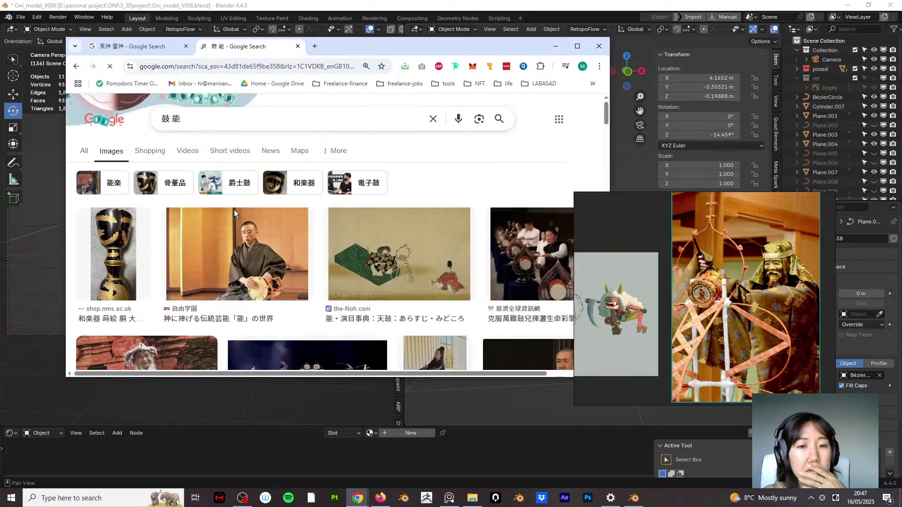
Step: Browse the drum image results and open the preview of the Noh musician in white holding an orange-corded drum
mouse_move(606, 118)
left_mouse_down()
mouse_move(604, 130)
mouse_move(603, 122)
left_mouse_up()
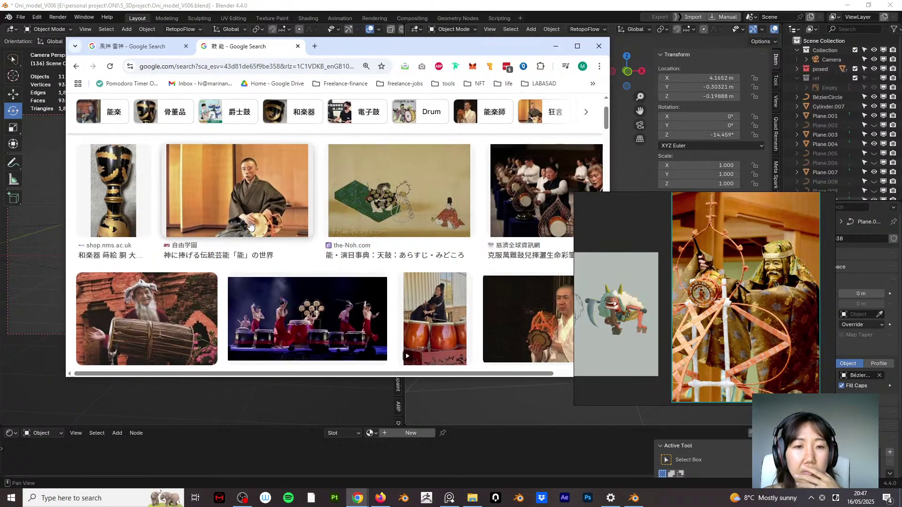
left_click_drag(606, 123, 608, 132)
left_click(521, 225)
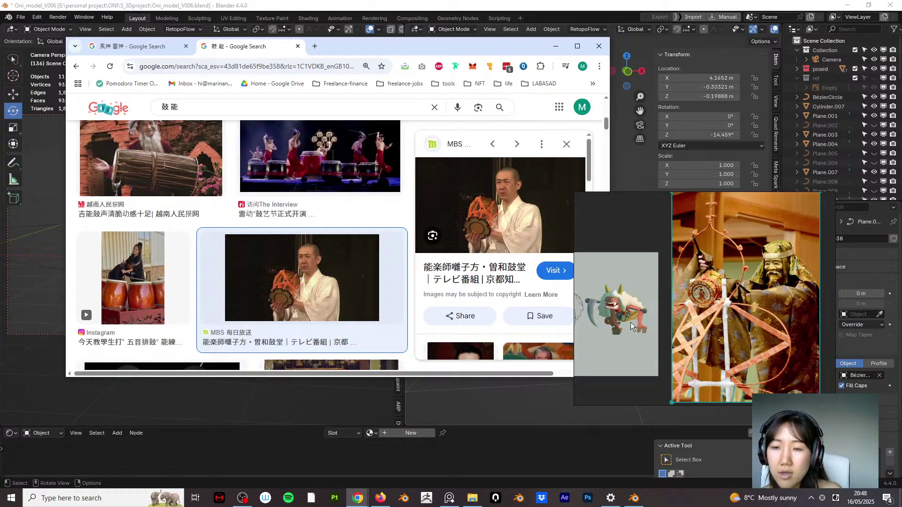
Step: Reframe the reference board on the oni design sheet and minimize the browser window
left_click_drag(631, 336, 624, 317)
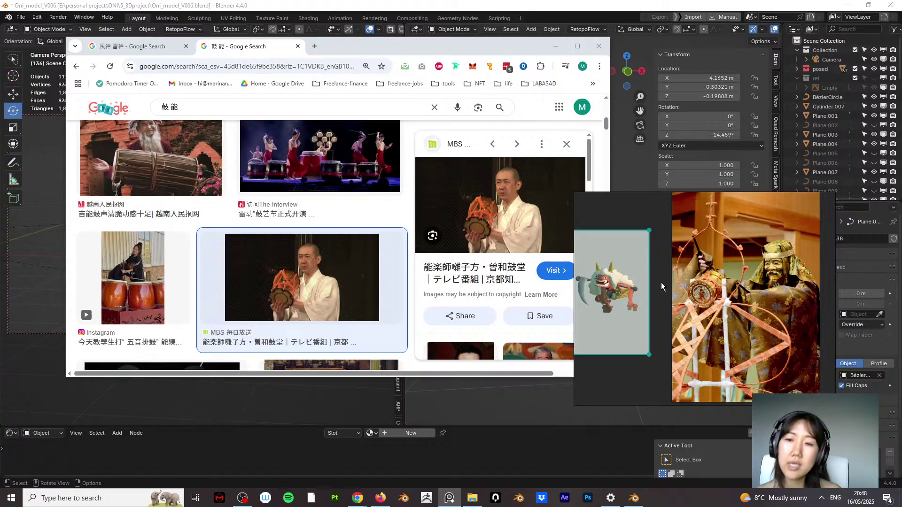
double_click(625, 308)
middle_click_drag(762, 306, 739, 305)
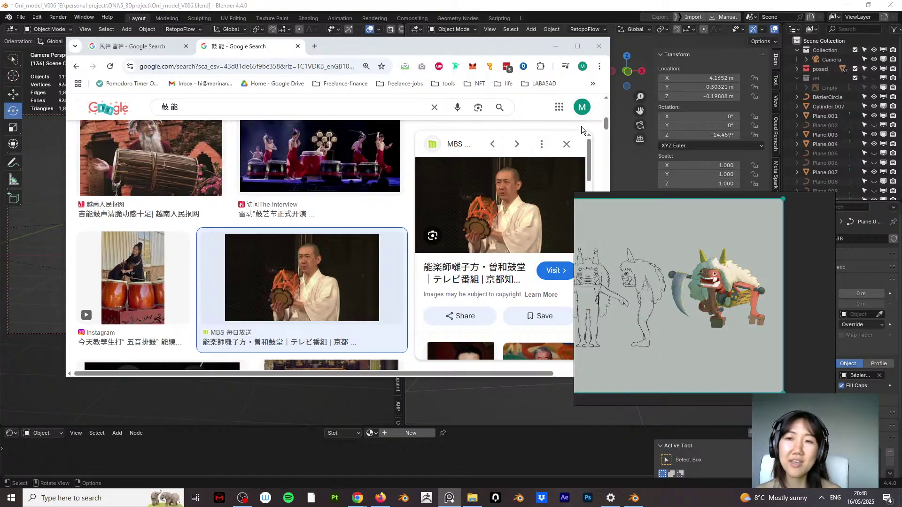
left_click(556, 49)
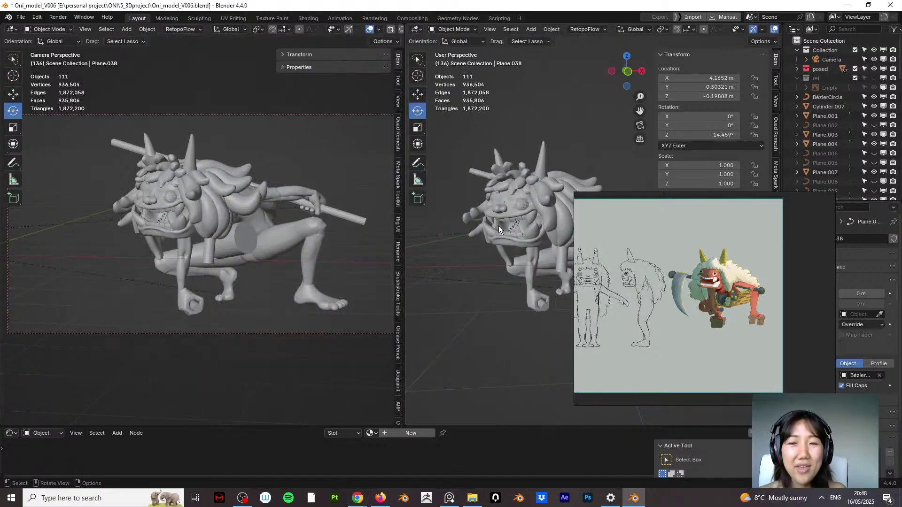
Step: View the oni model from another angle and pan the reference board to the Noh drum photo
mouse_move(542, 244)
middle_mouse_down()
mouse_move(544, 234)
mouse_move(453, 230)
mouse_move(551, 233)
mouse_move(523, 242)
mouse_move(532, 249)
middle_mouse_up()
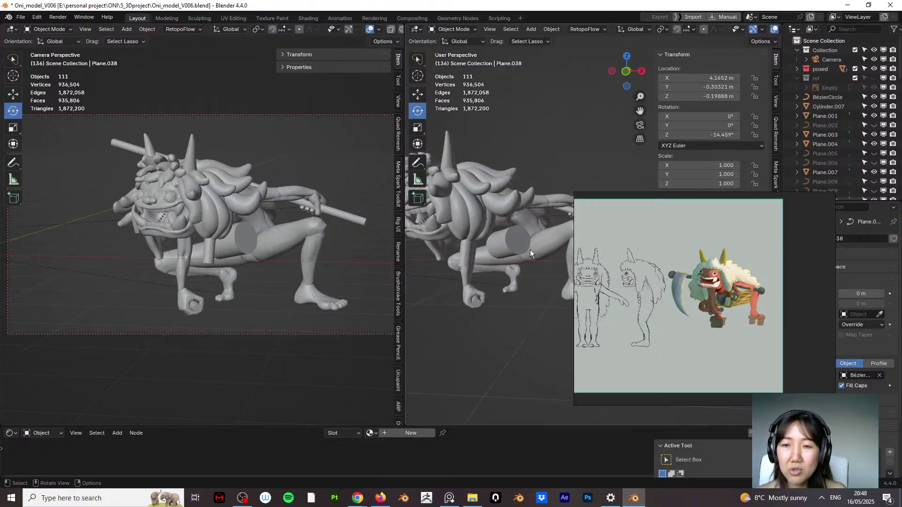
scroll(658, 296, "up", 5)
scroll(710, 298, "down", 5)
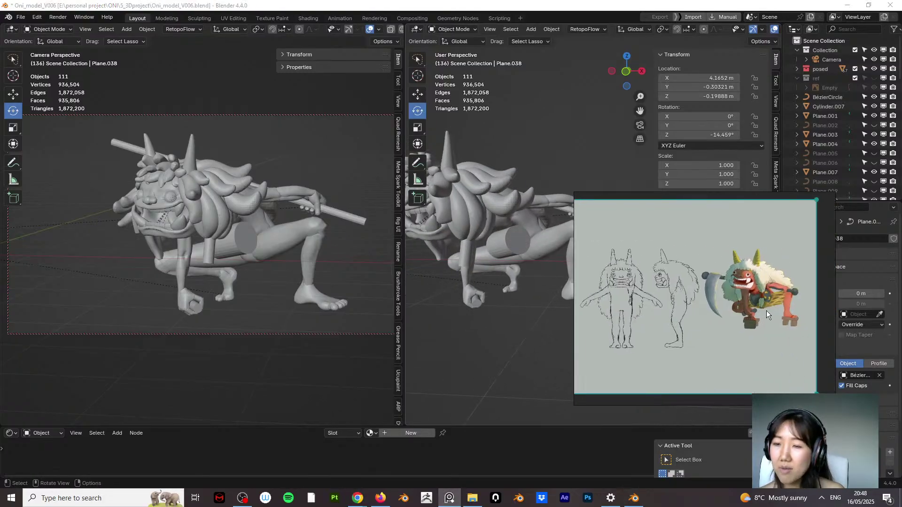
scroll(766, 311, "right", 5)
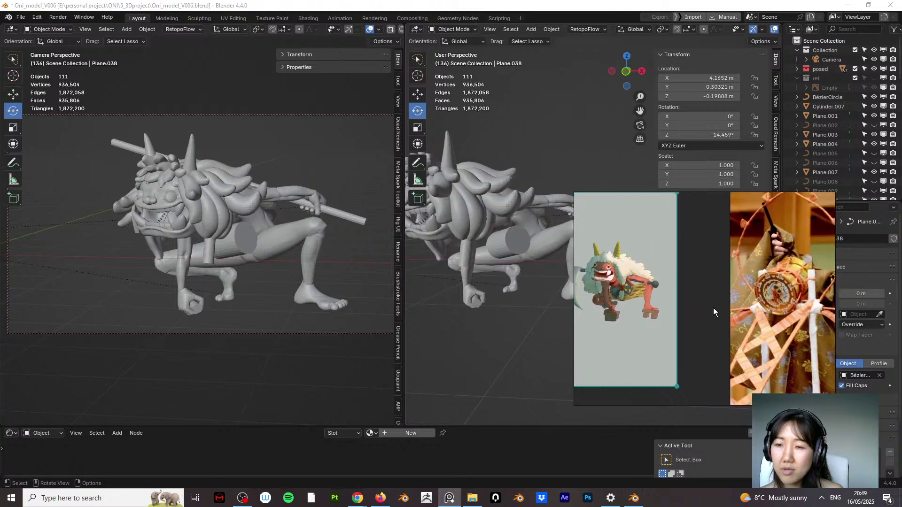
scroll(713, 313, "right", 5)
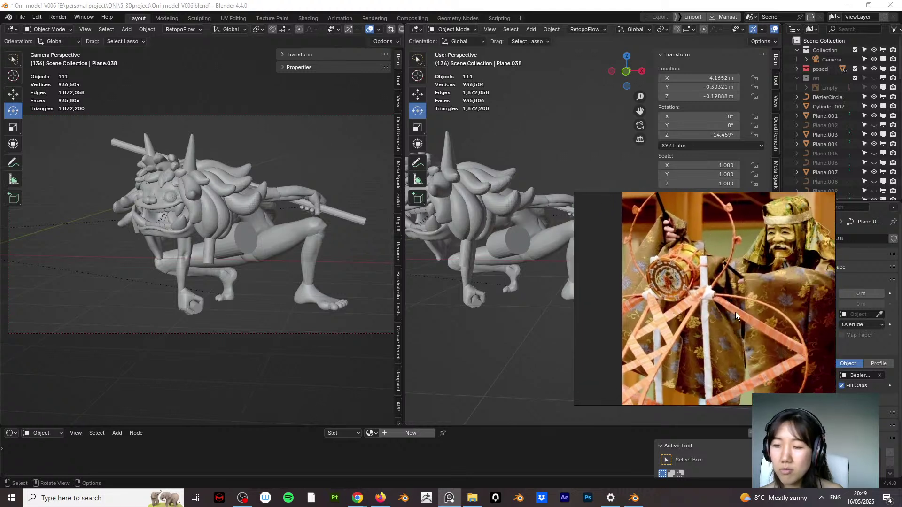
scroll(735, 312, "right", 2)
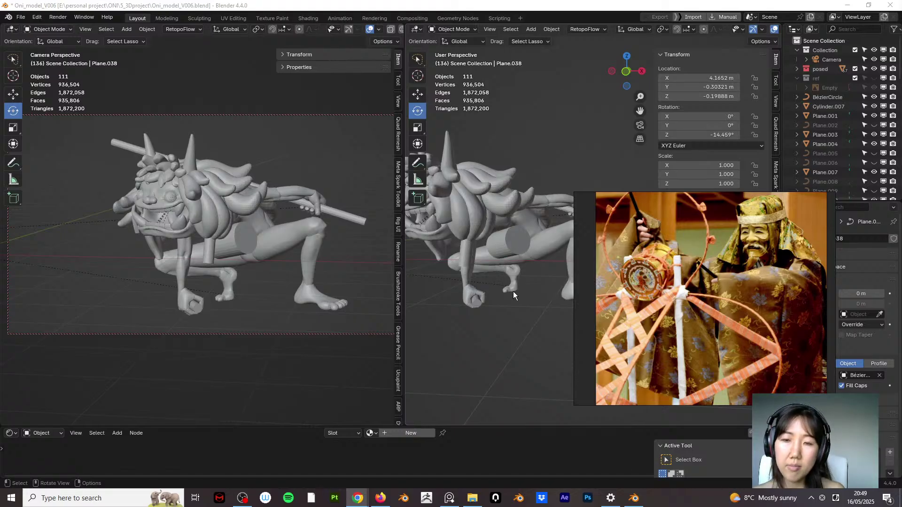
Step: Duplicate the large drum cylinder beside the oni's thigh, keeping the copy in place
left_click(477, 303)
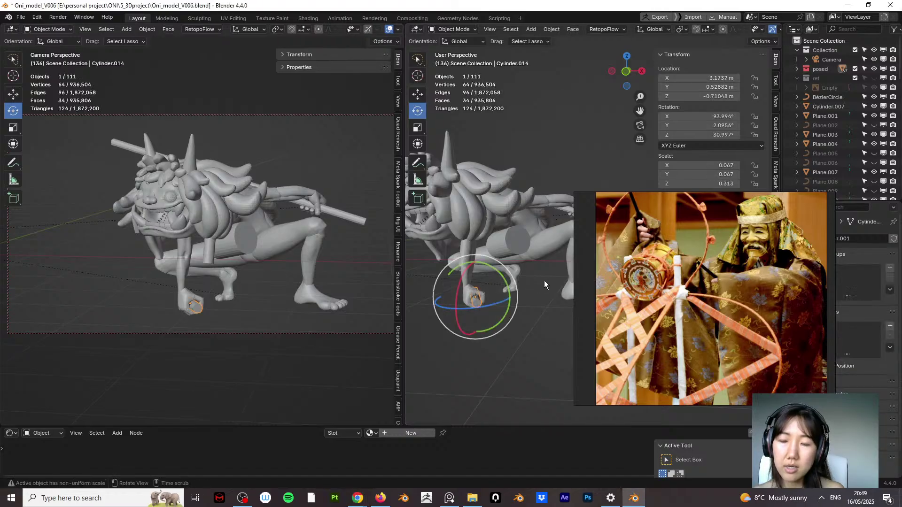
middle_click_drag(544, 280, 523, 247)
left_click(521, 240)
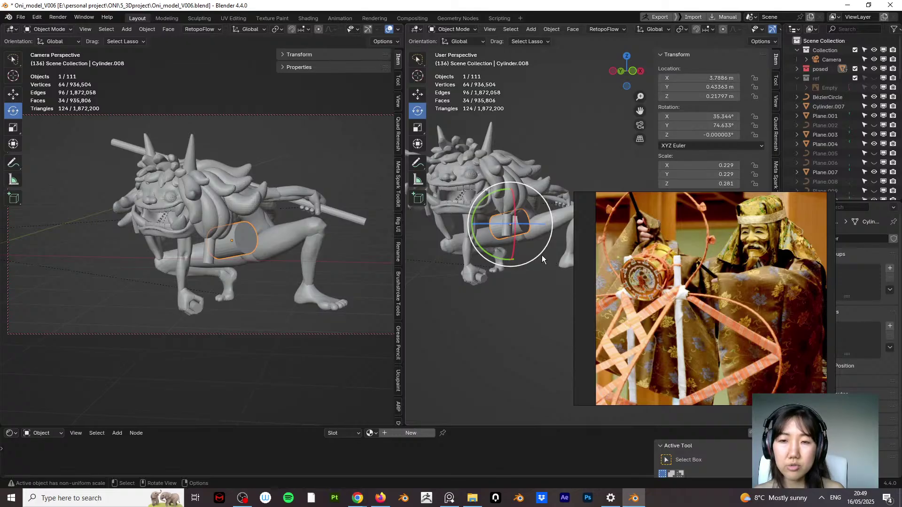
key("shift+d")
key("Escape")
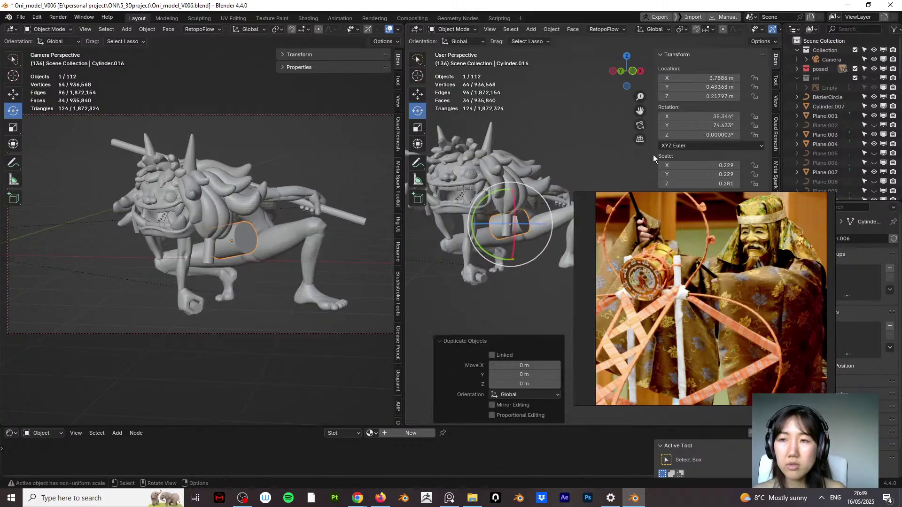
Step: Reset the duplicated cylinder's X, Y and Z location to 0 m and frame it in the right viewport
double_click(714, 77)
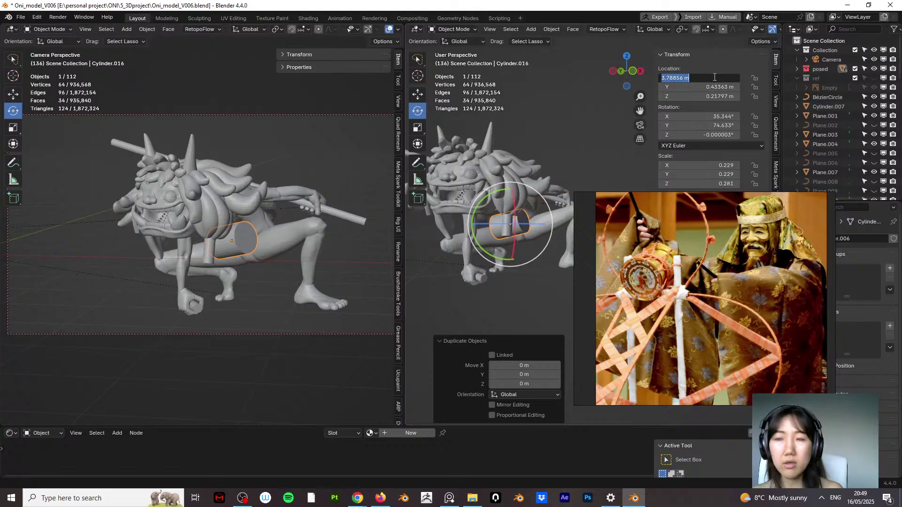
type("0")
key("Return")
key("BackSpace")
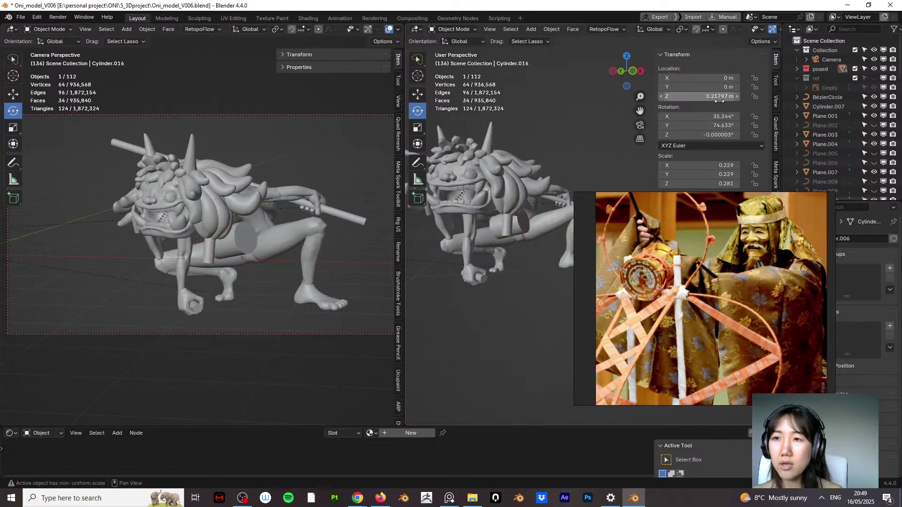
key("BackSpace")
key("KP_Decimal")
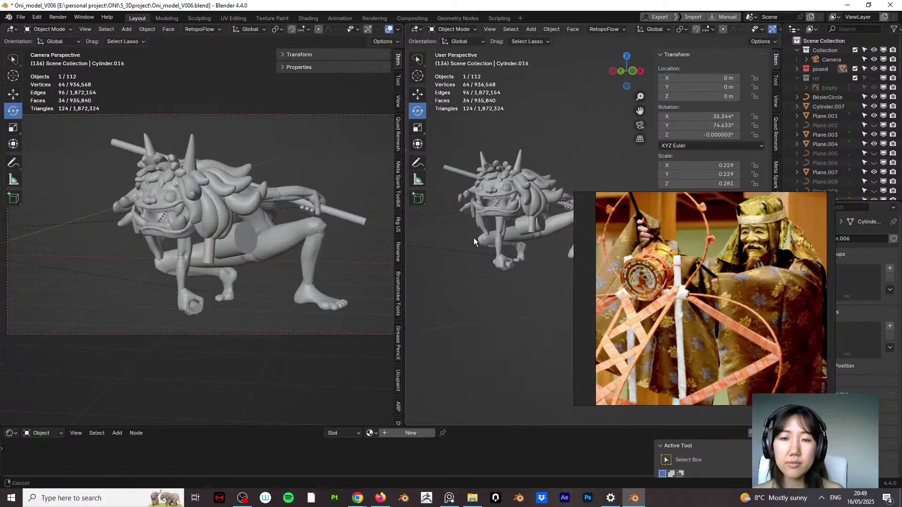
Step: Reset the duplicated cylinder's X, Y and Z rotation to 0°
middle_click_drag(526, 221, 549, 230)
double_click(721, 116)
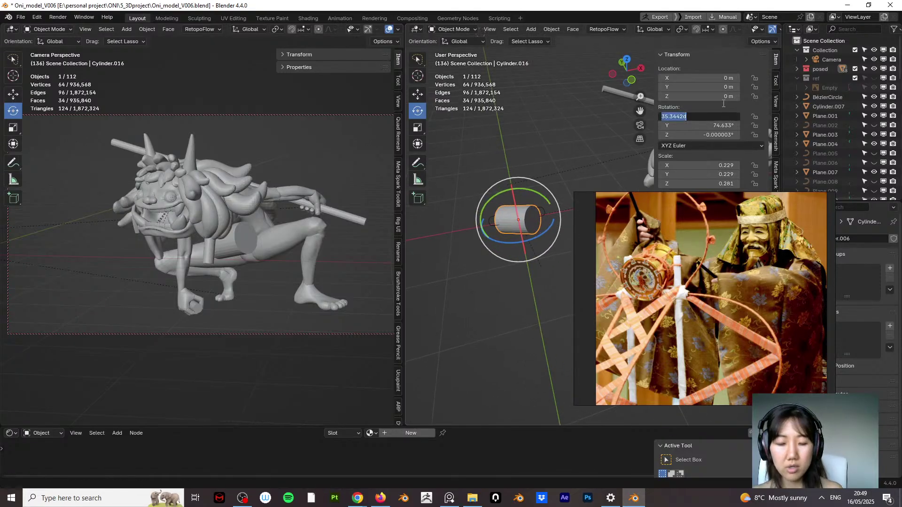
type("0")
key("Tab")
type("0")
key("Tab")
key("Return")
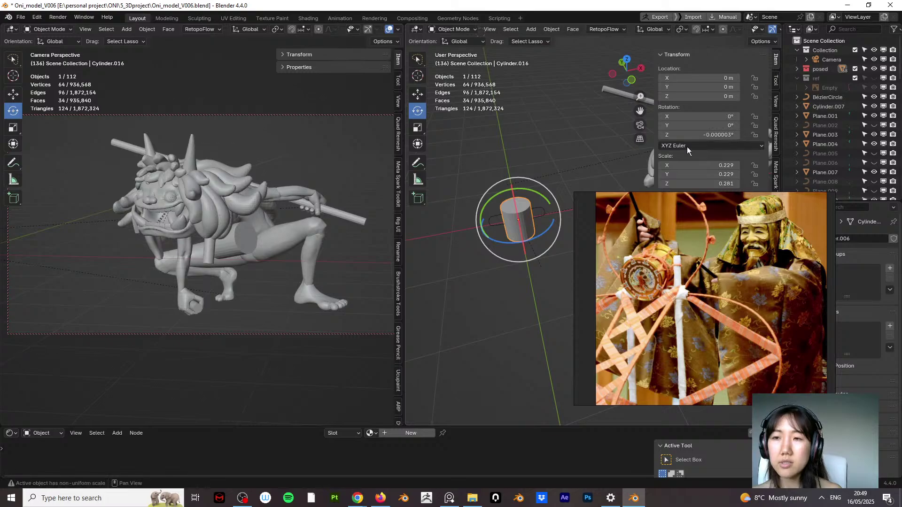
double_click(700, 135)
type("0")
key("Return")
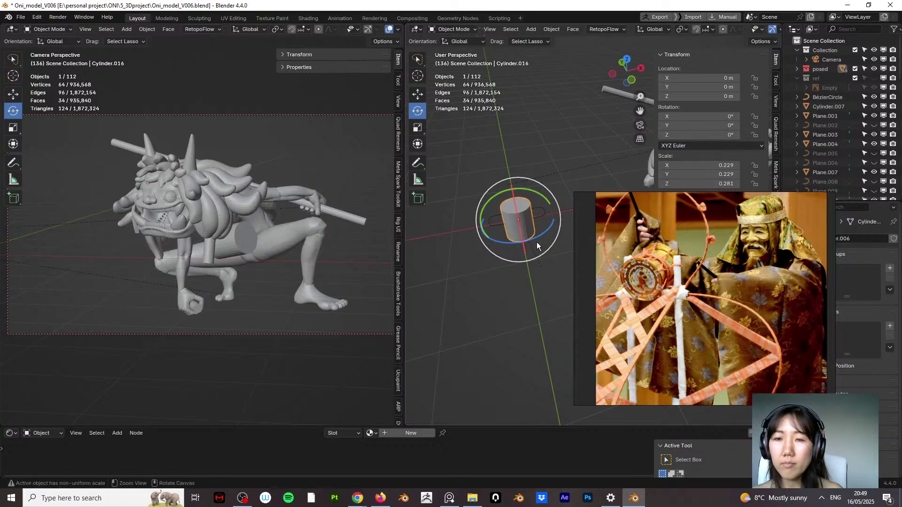
Step: Move the floating reference board lower, clear of the transform values, and hide the Bézier circle around the cylinder
middle_click_drag(537, 241, 587, 173)
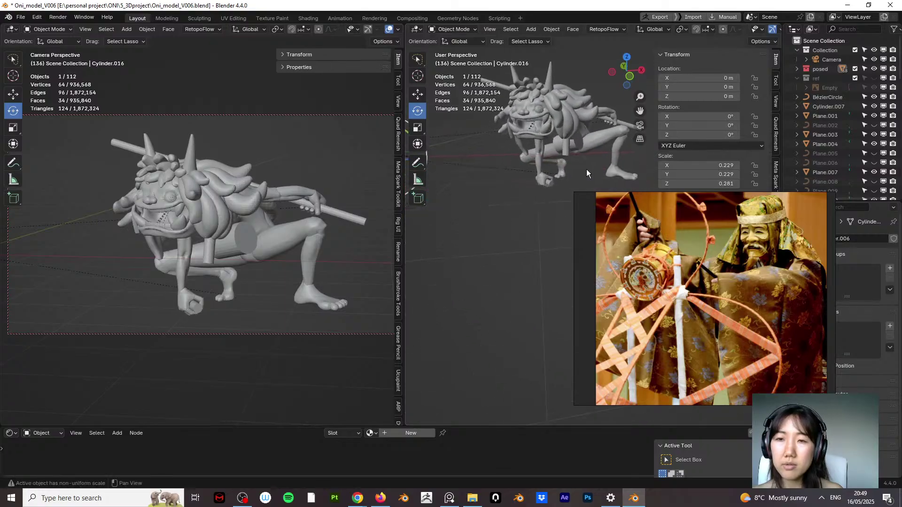
left_click_drag(668, 216, 703, 323)
middle_click_drag(510, 187, 555, 209)
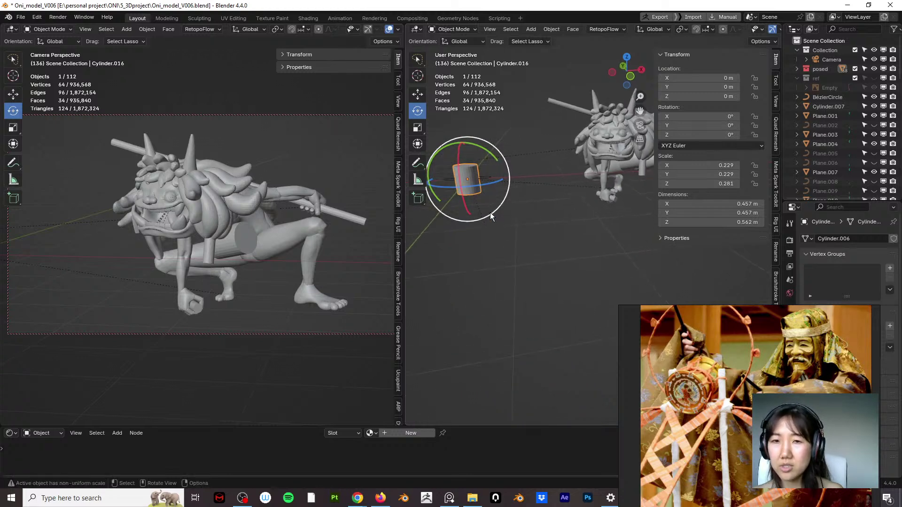
mouse_move(490, 212)
middle_mouse_down()
mouse_move(504, 235)
mouse_move(499, 216)
middle_mouse_up()
left_click(487, 172)
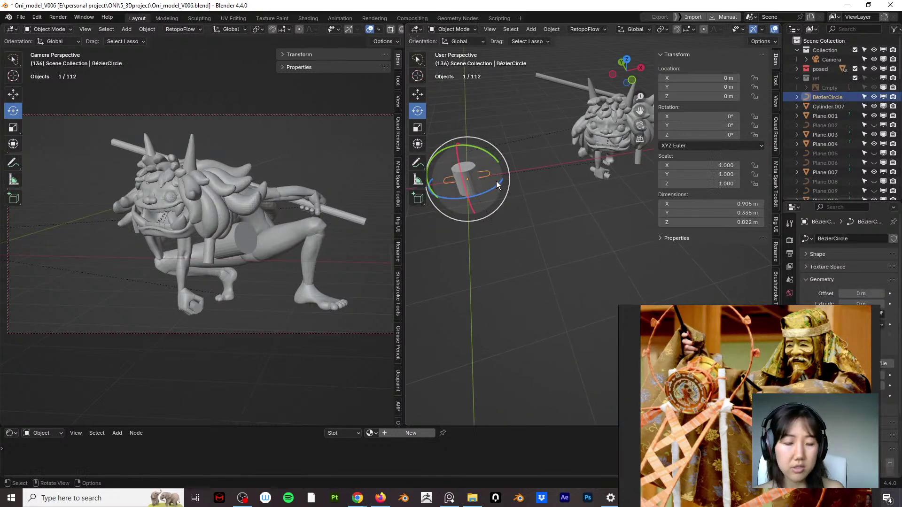
key("h")
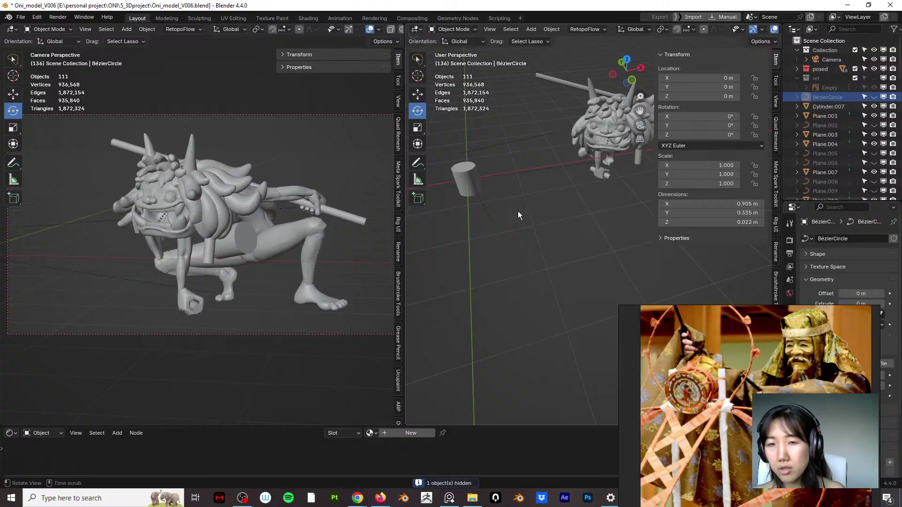
Step: Apply smooth shading to the upright cylinder at the world origin and deselect it
middle_click_drag(518, 215, 608, 223)
left_click(505, 177)
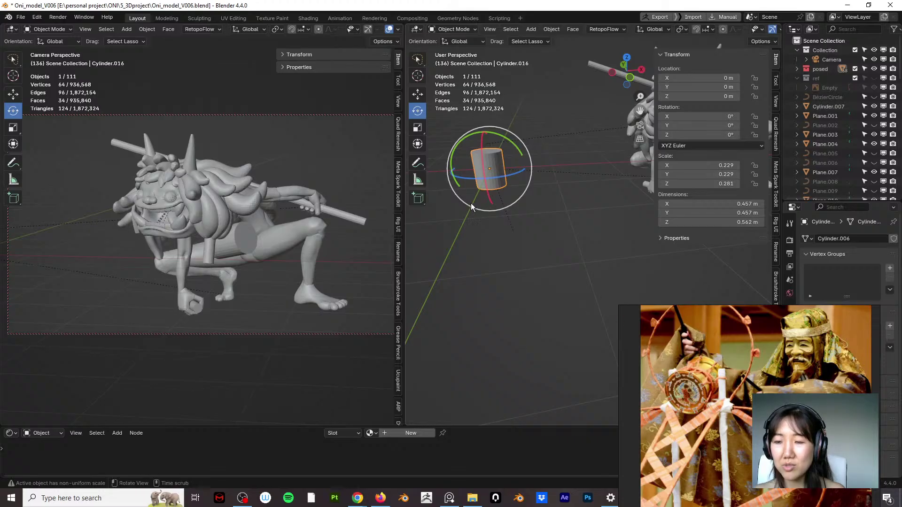
mouse_move(470, 203)
middle_mouse_down()
mouse_move(476, 218)
mouse_move(469, 207)
middle_mouse_up()
scroll(472, 176, "up", 2)
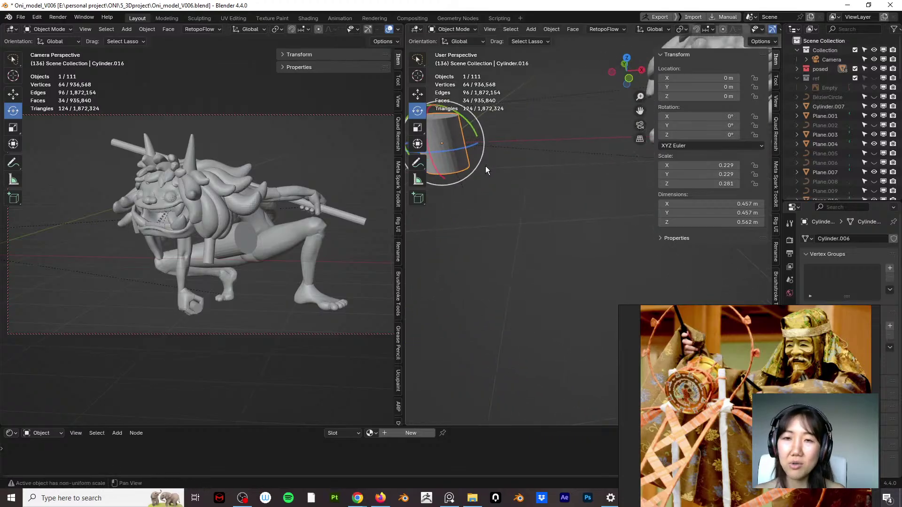
middle_click_drag(486, 166, 563, 184, "shift")
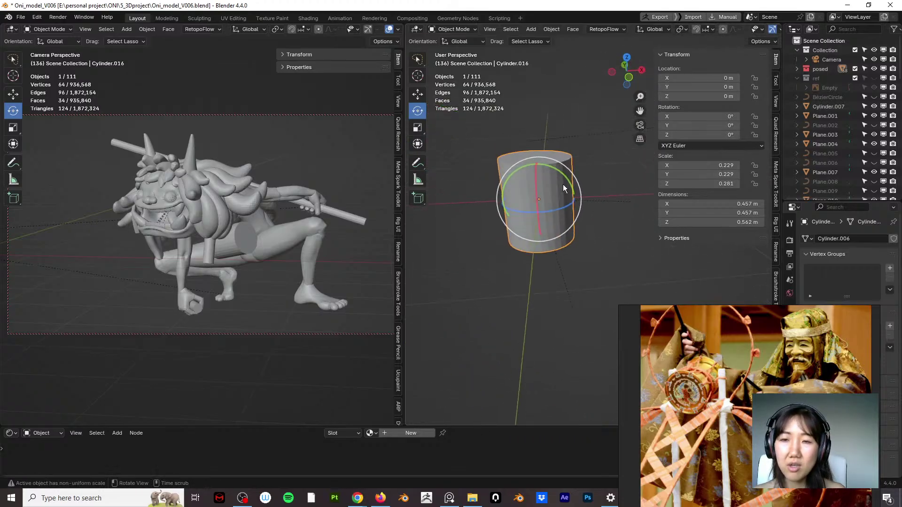
right_click(563, 184)
left_click(545, 157)
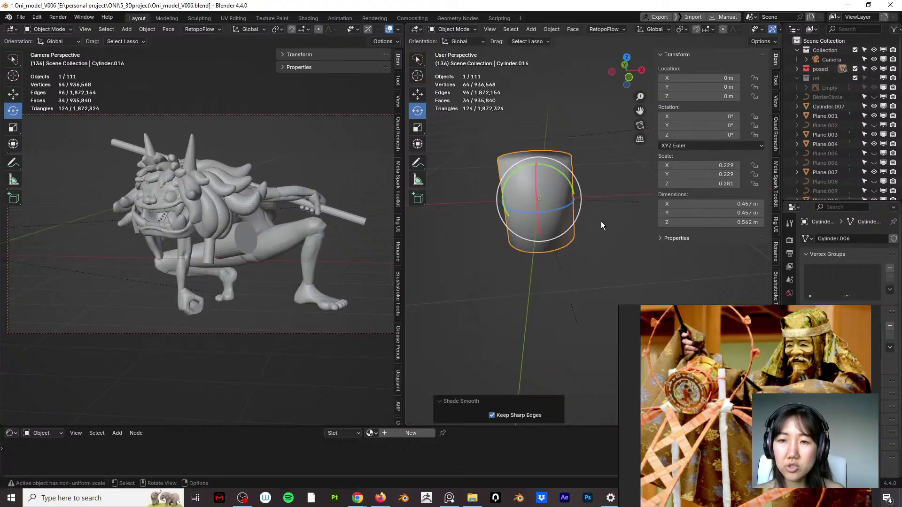
left_click(602, 221)
middle_click_drag(577, 231, 546, 194)
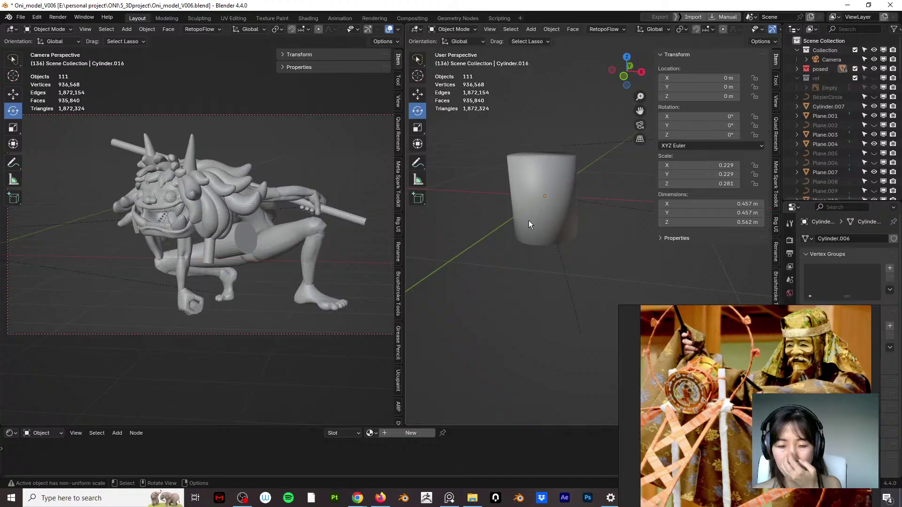
Step: Switch to the Chrome image search for 鼓 能 and browse the results and related images for Noh drum references
mouse_move(358, 497)
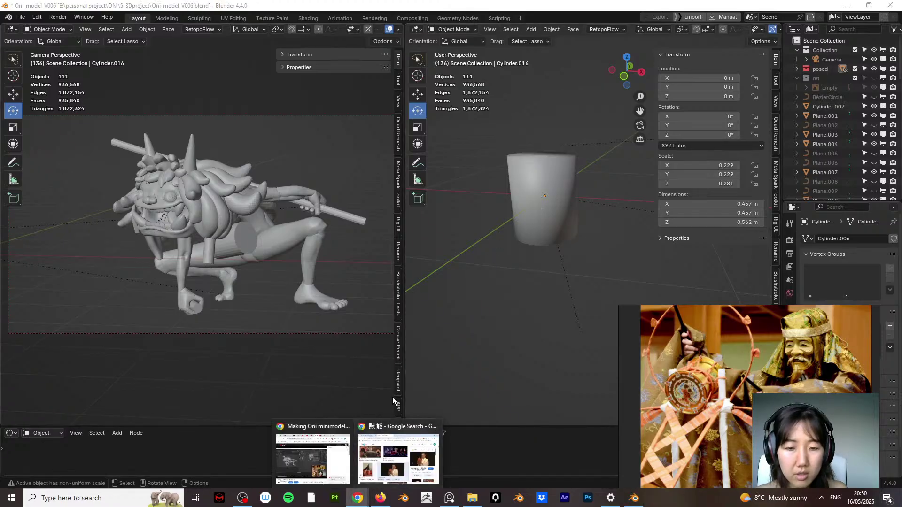
left_click(388, 459)
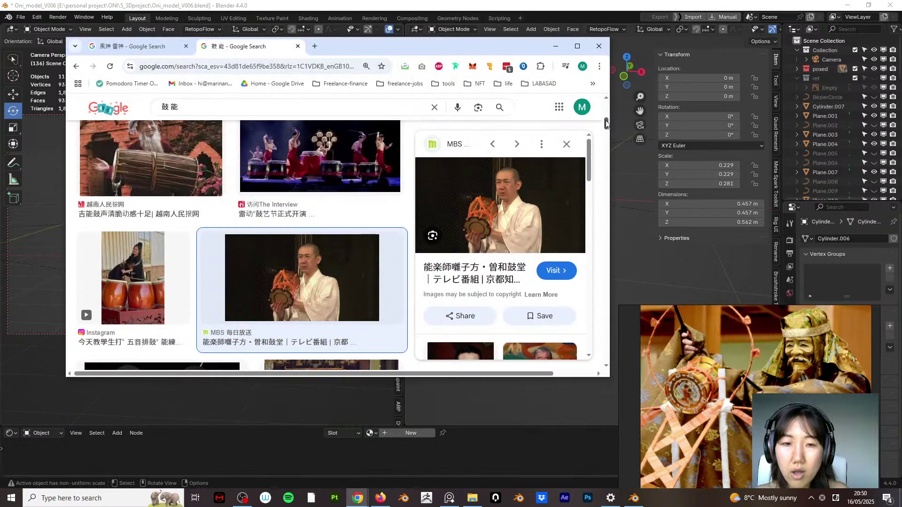
left_click_drag(605, 120, 606, 166)
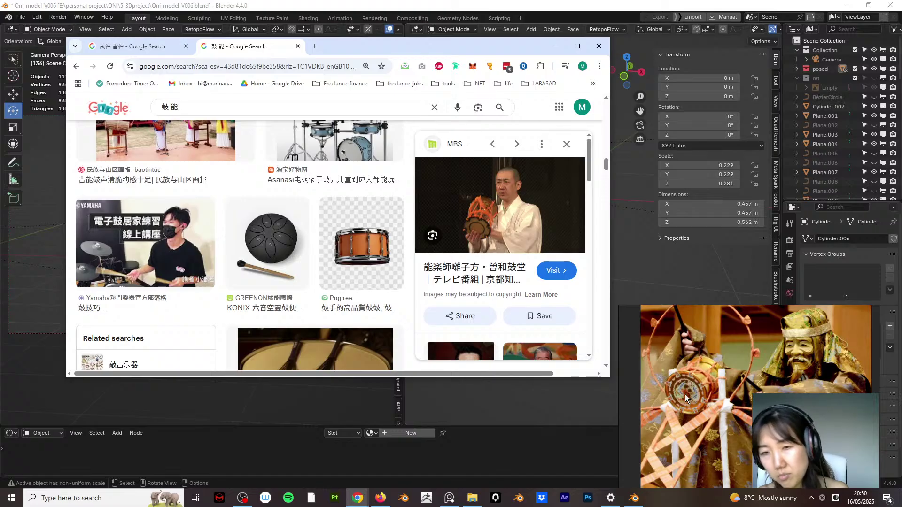
left_click_drag(605, 162, 605, 165)
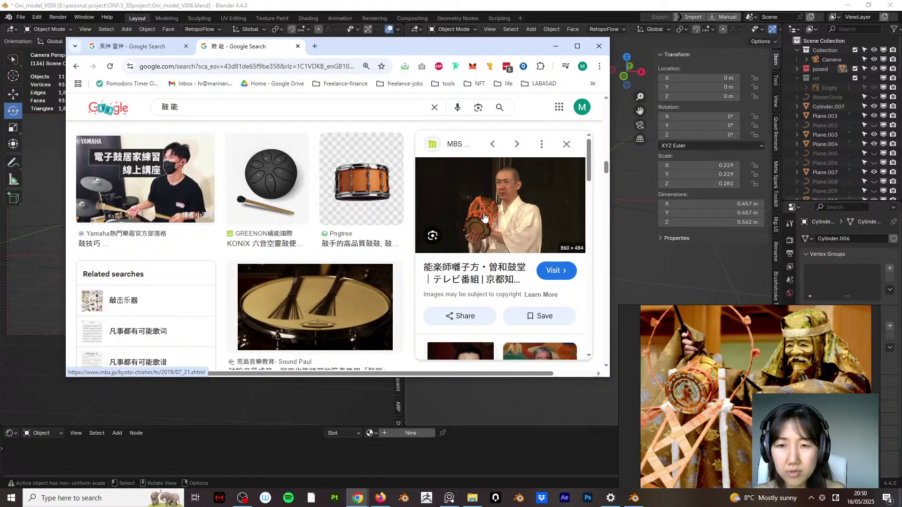
left_click_drag(589, 165, 590, 221)
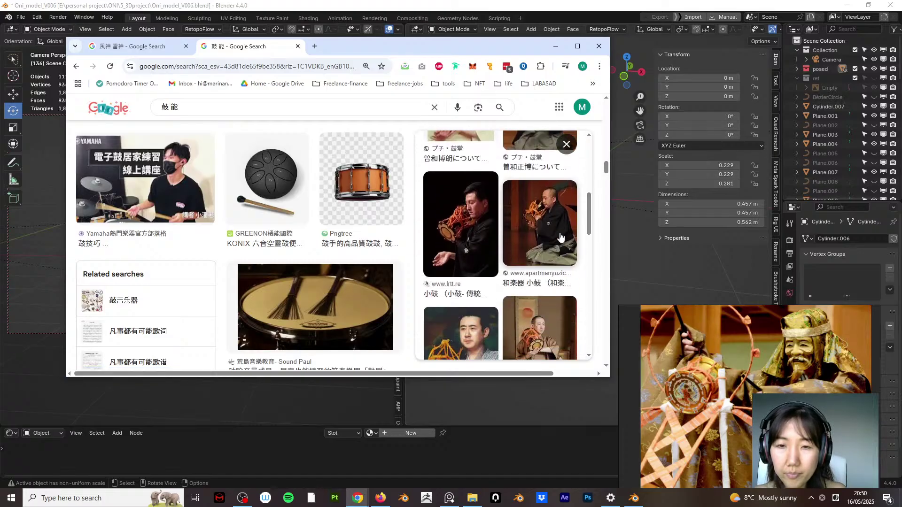
Step: Preview the related photo of the 小鼓 player in black, look through its source page, and close that page
left_click(480, 234)
left_click(499, 225)
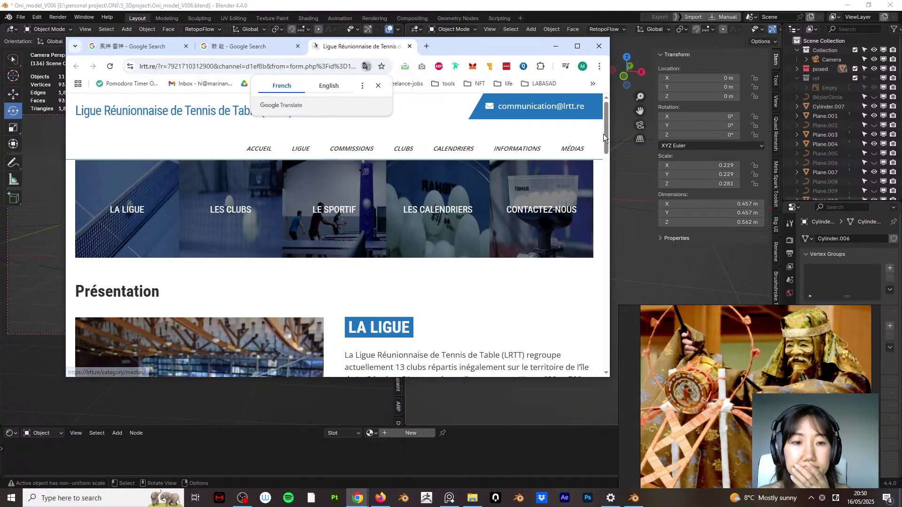
scroll(597, 188, "down", 15)
left_click_drag(605, 239, 610, 167)
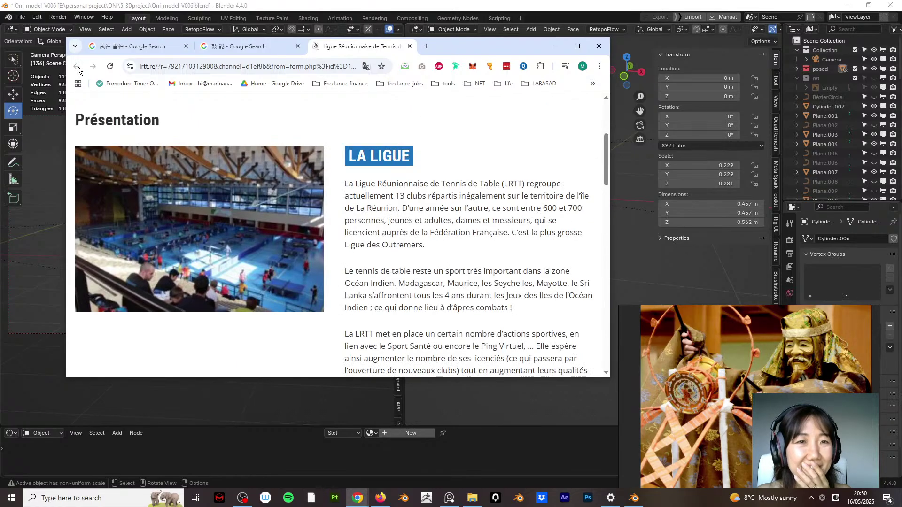
left_click(409, 46)
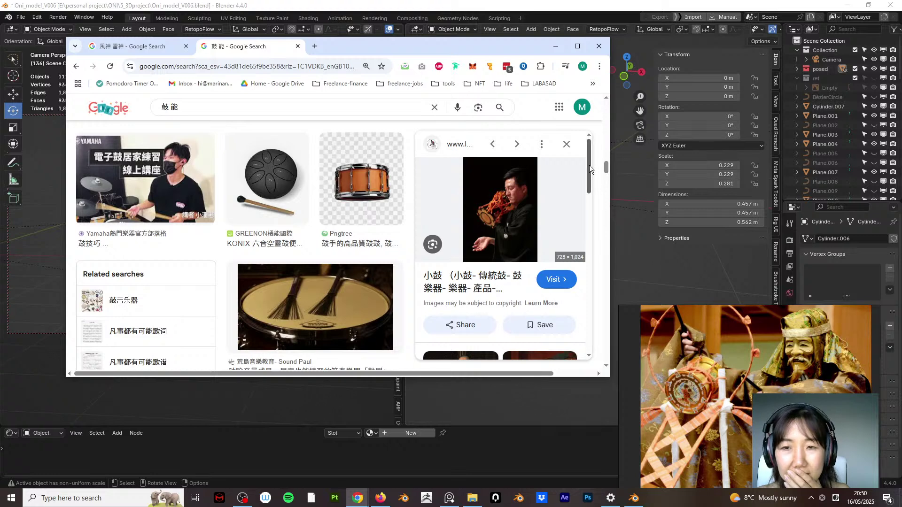
Step: Add the related photo of the kneeling 小鼓 player to the reference board, frame it there, and minimize the browser
left_click_drag(589, 165, 598, 336)
scroll(577, 200, "up", 10)
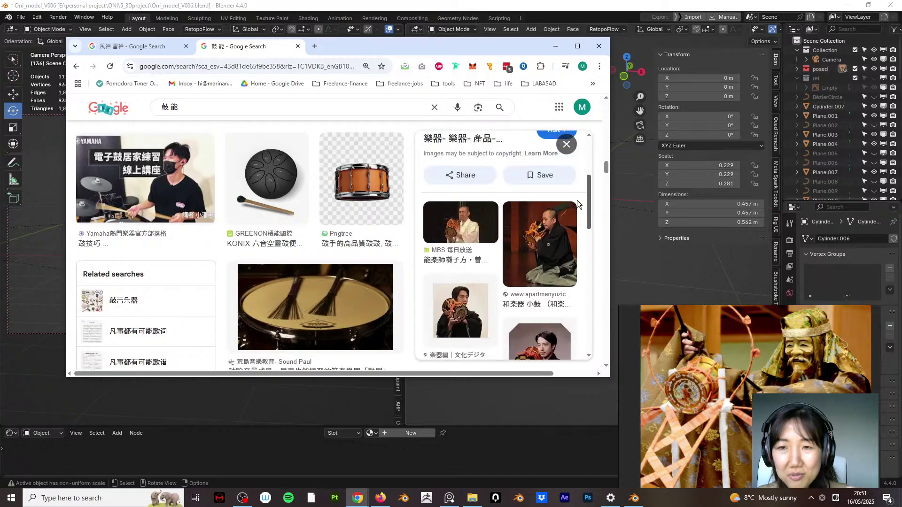
left_click(536, 268)
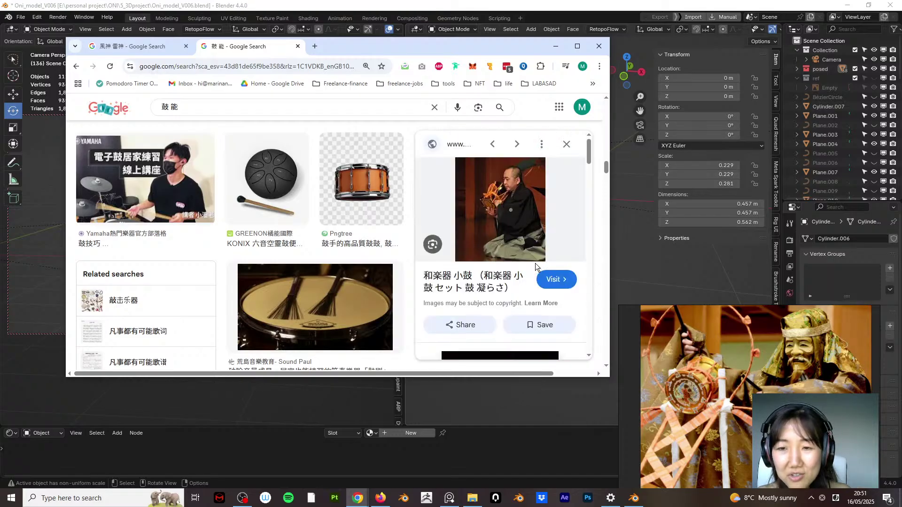
left_click_drag(495, 207, 709, 379)
double_click(709, 379)
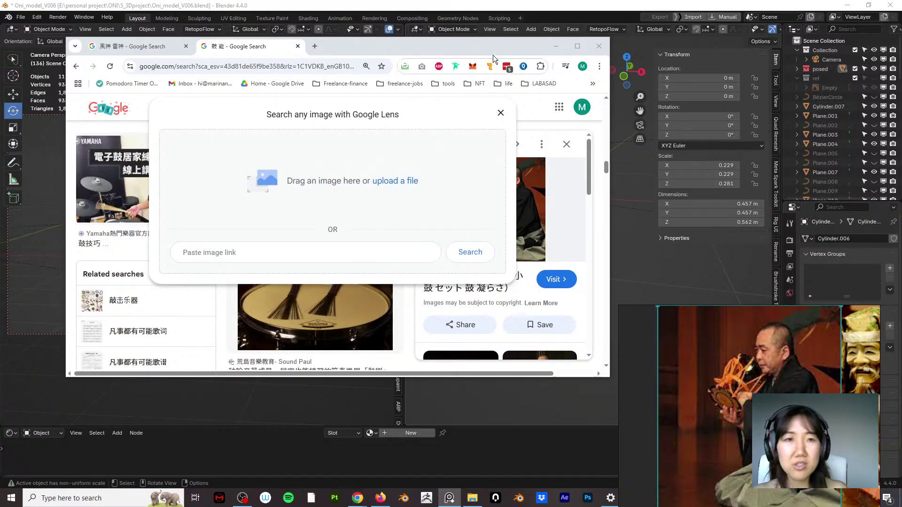
left_click(556, 46)
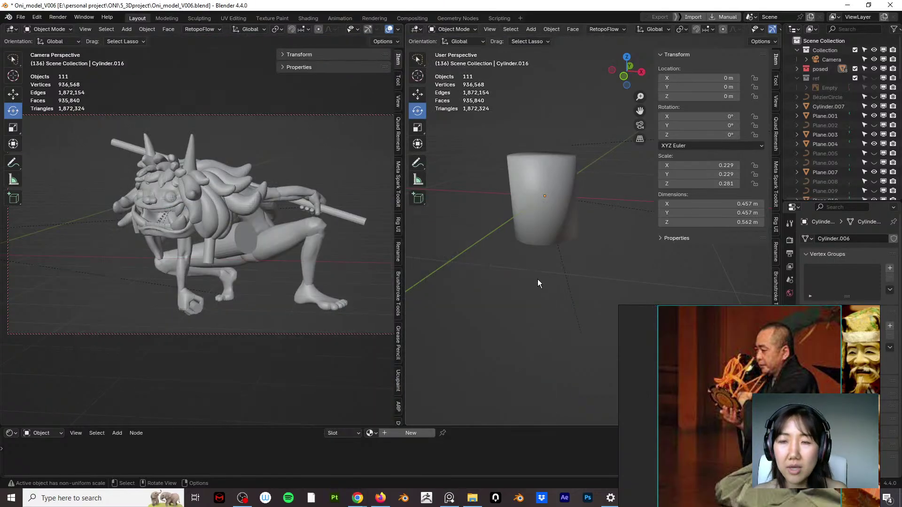
left_click(557, 220)
left_click(779, 378)
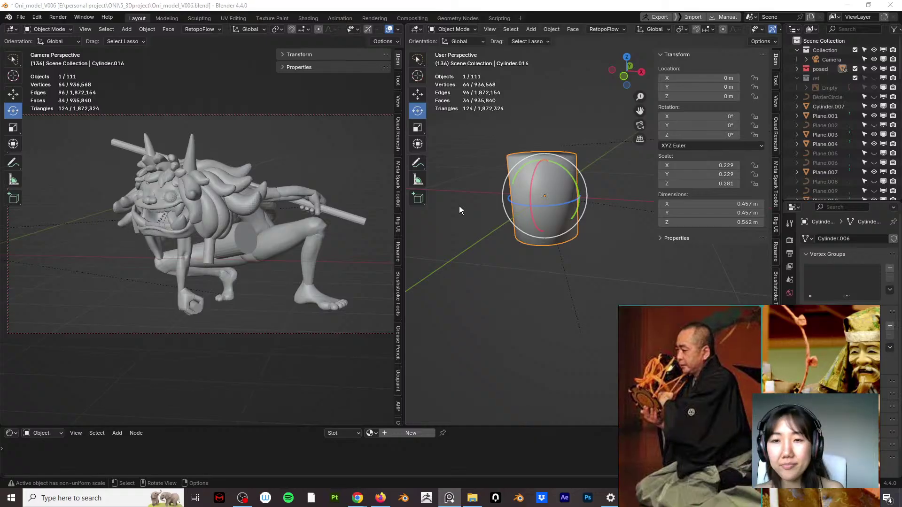
Step: Duplicate the smooth-shaded cylinder in place and move the copy -0.2066 m along Z
left_click(531, 275)
left_click(545, 203)
key("shift+d")
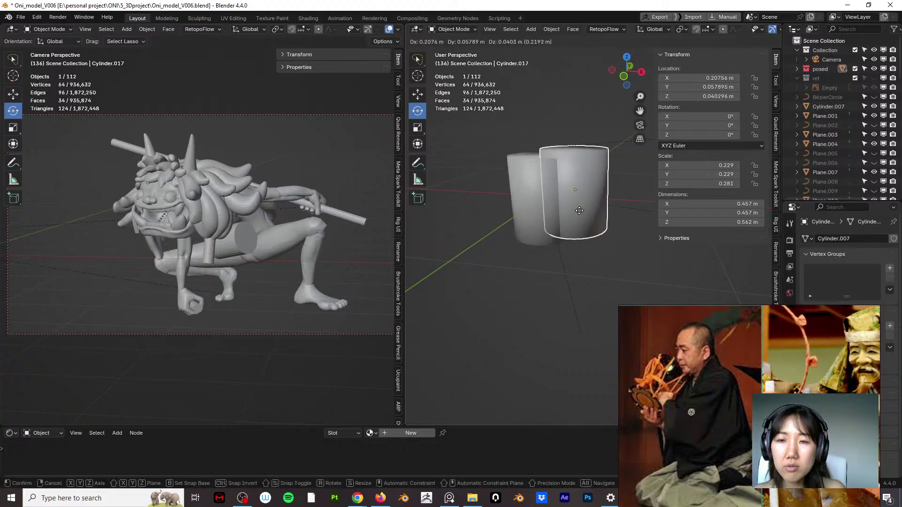
right_click(555, 208)
middle_click_drag(560, 195, 542, 178)
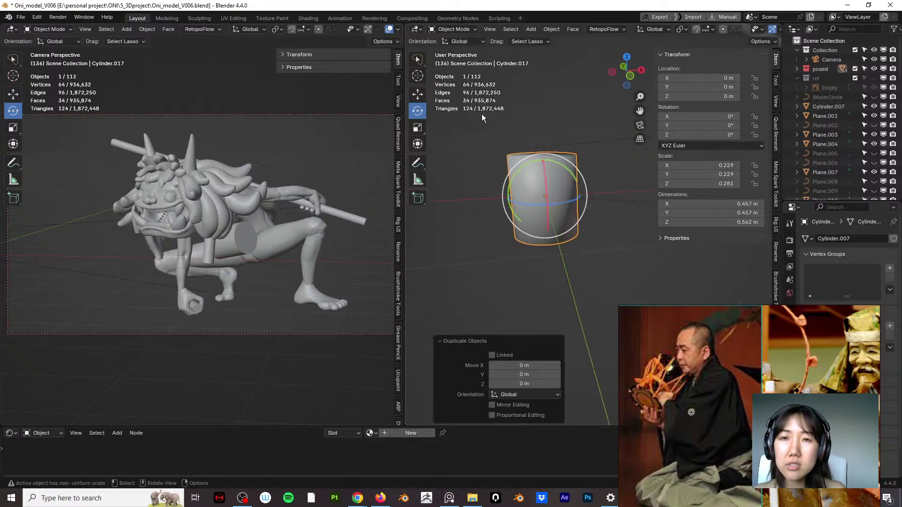
key("g")
key("z")
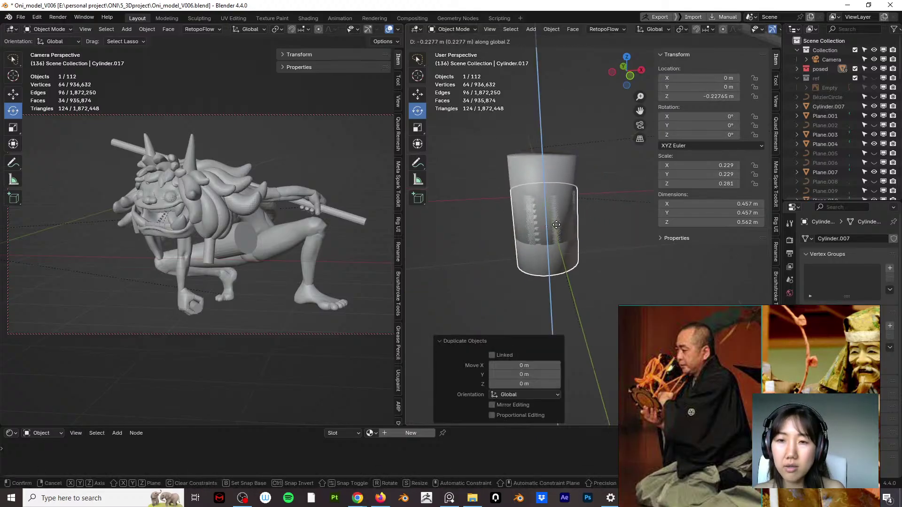
left_click(548, 221)
left_click(453, 29)
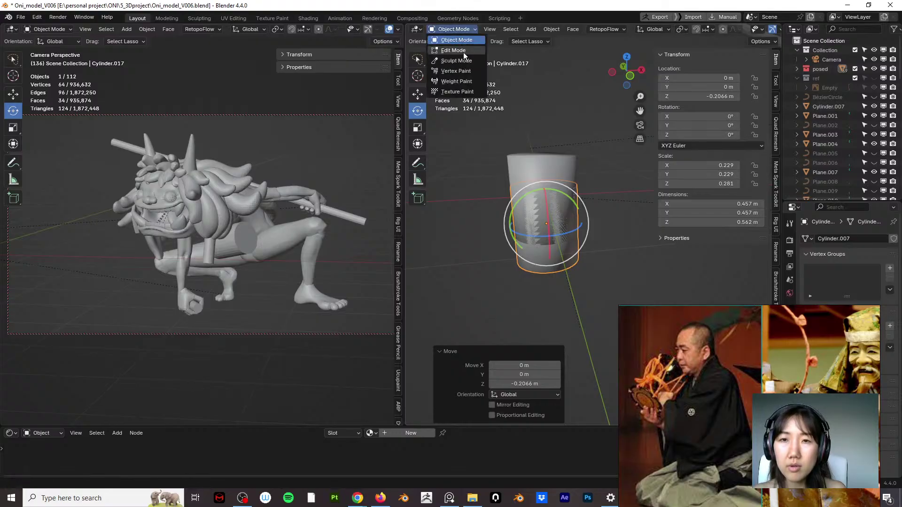
left_click(463, 51)
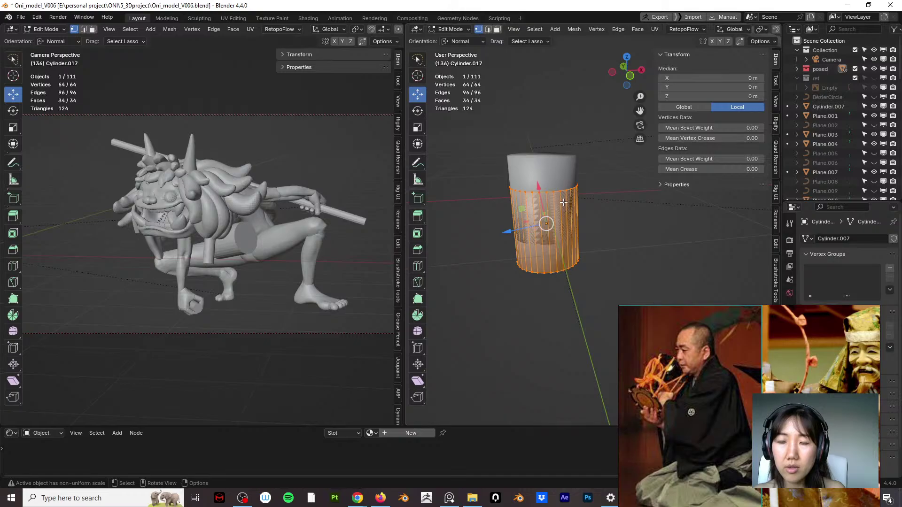
left_click(457, 28)
left_click(457, 40)
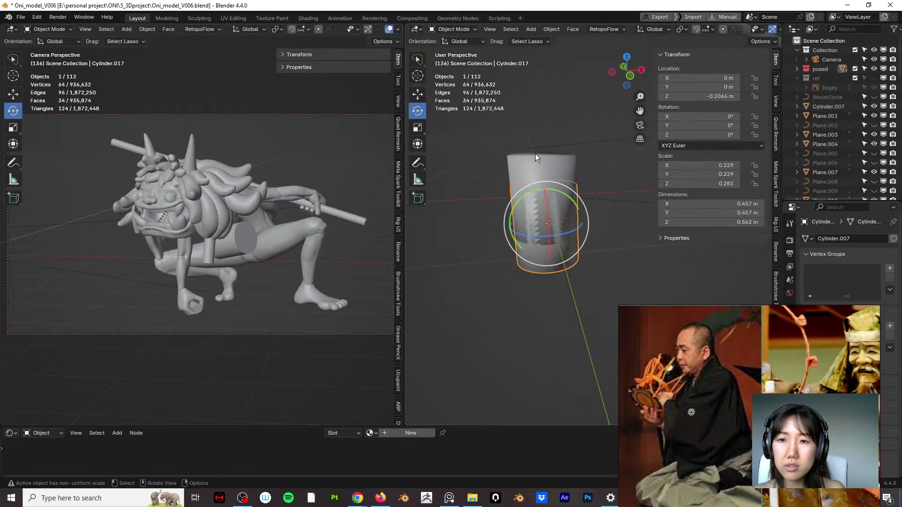
Step: Flatten the duplicated cylinder into a disc by scaling it 0.090 along Z, and scale it uniformly by 1.392
key("s")
key("z")
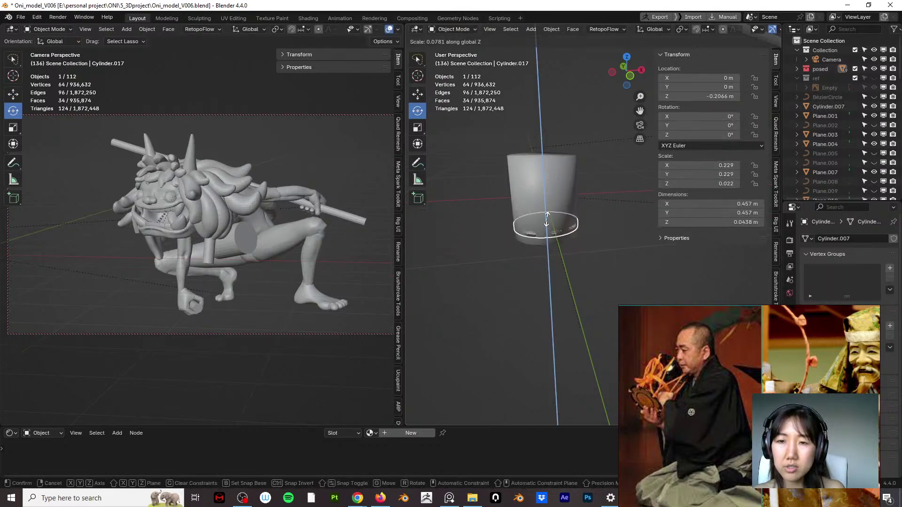
left_click(550, 223)
key("s")
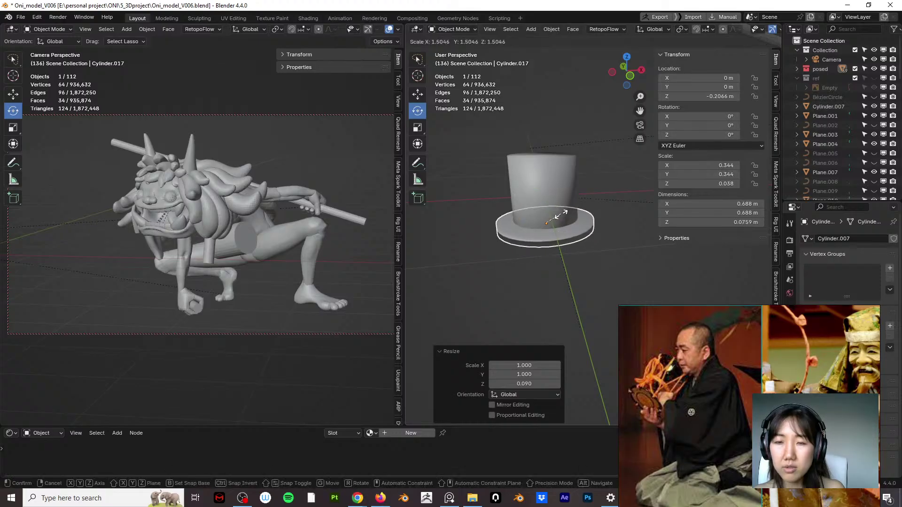
left_click(560, 217)
Step: Move the disc -0.10345 m along Z to sit at the lower end of the drum cylinder
key("g")
key("z")
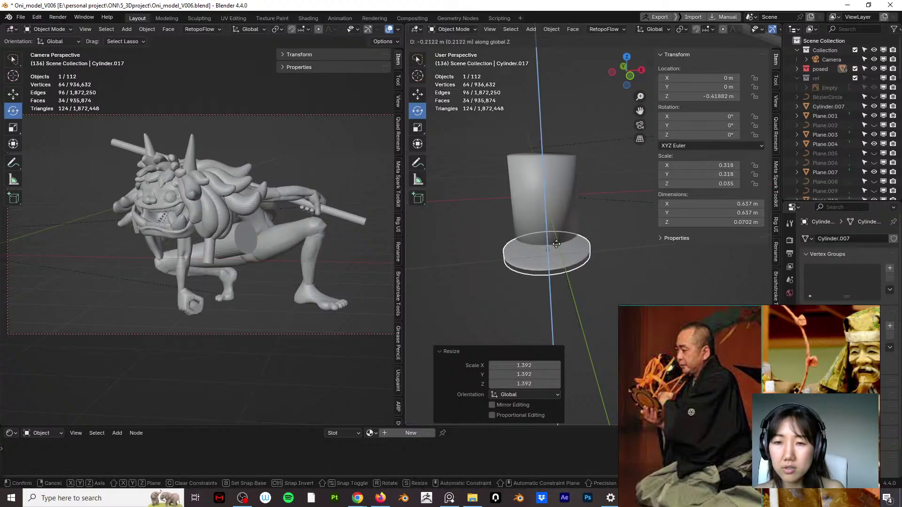
left_click(561, 234)
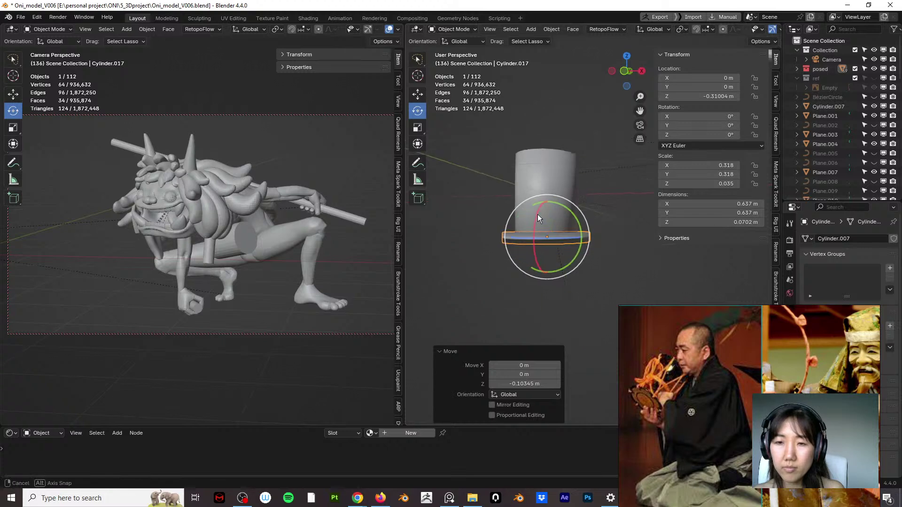
Step: Set the flattened disc below the drum cylinder to flat shading
scroll(552, 230, "up", 3)
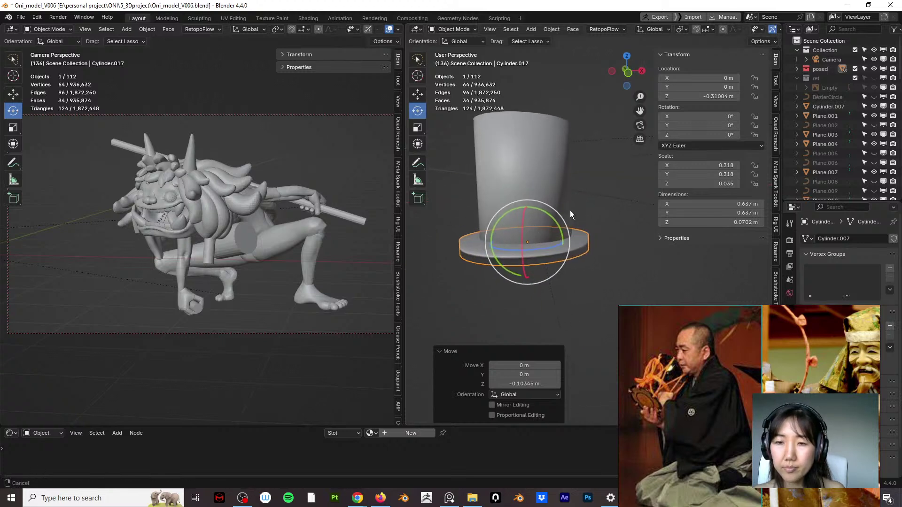
right_click(559, 255)
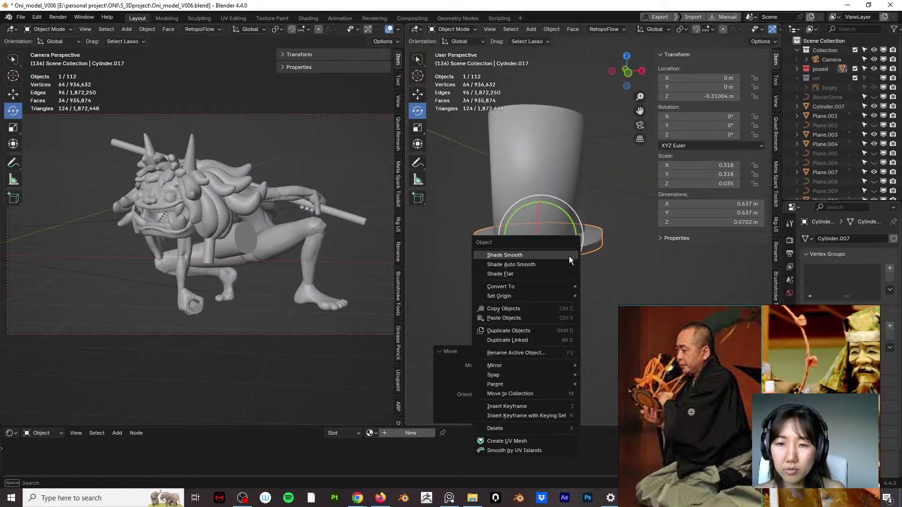
left_click(564, 273)
left_click(562, 273)
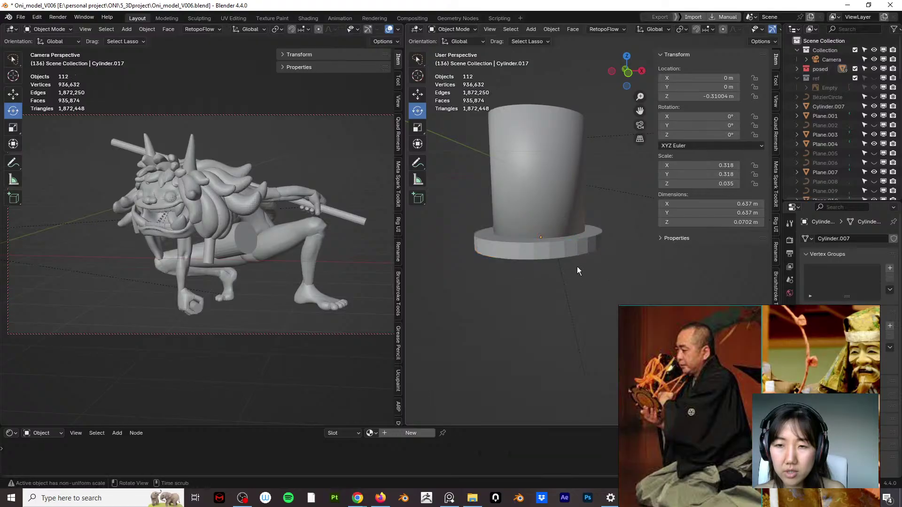
middle_click_drag(577, 266, 526, 263)
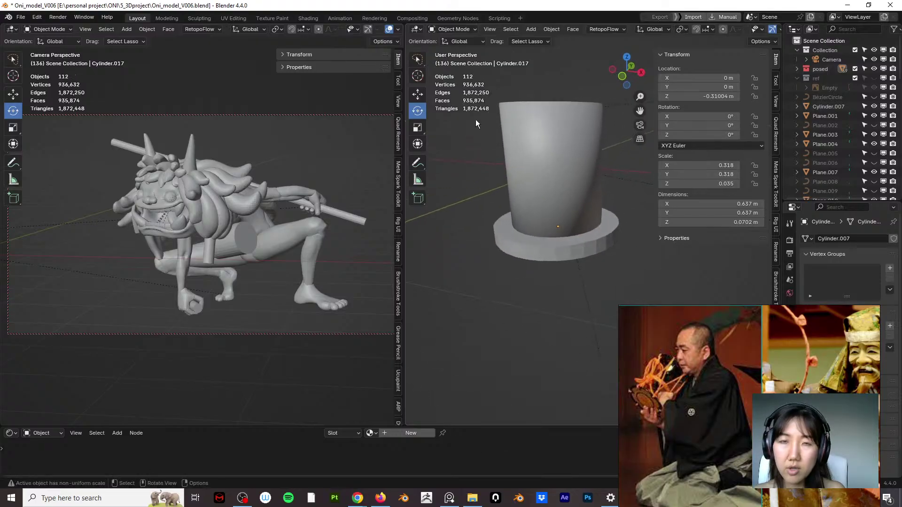
left_click(446, 29)
left_click(454, 49)
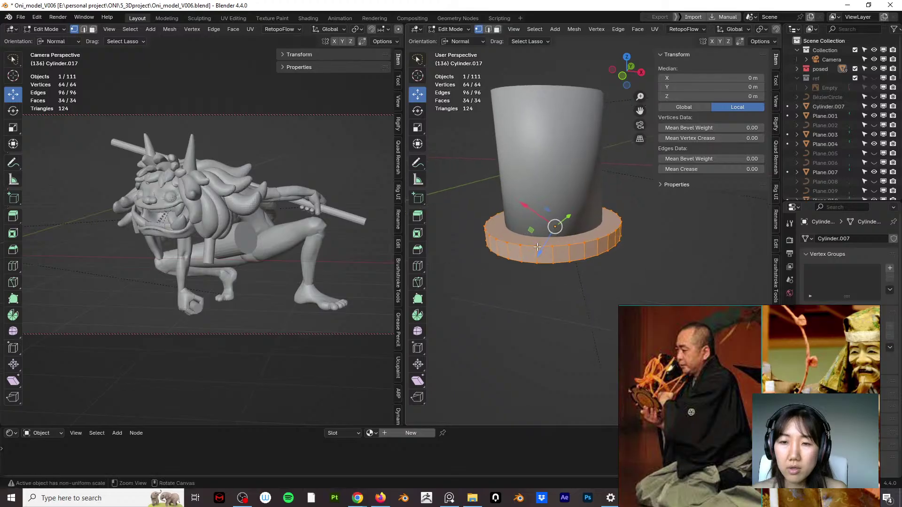
middle_click_drag(538, 247, 527, 160, "ctrl")
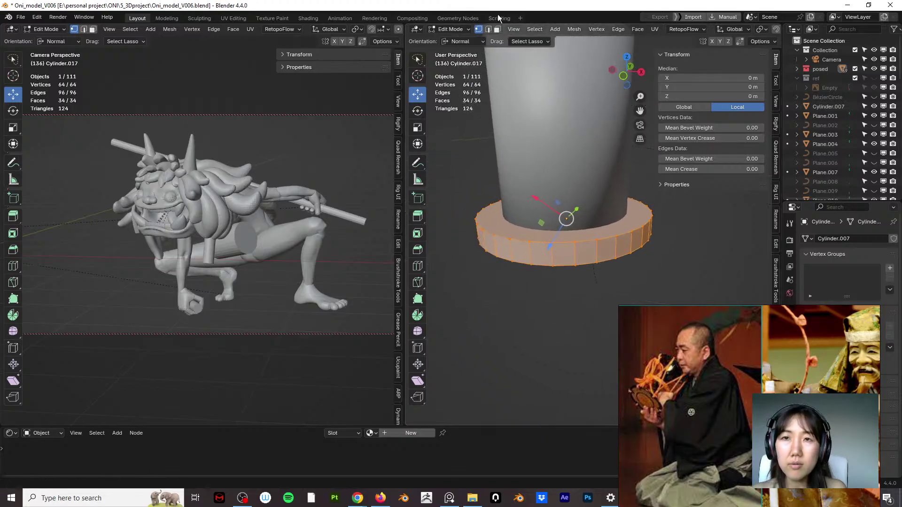
left_click(452, 29)
left_click(455, 39)
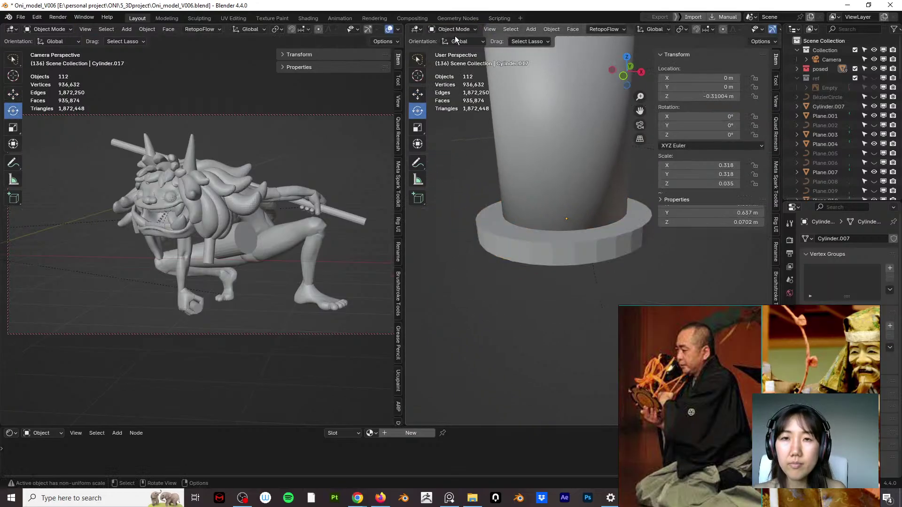
Step: Thin the lower disc by scaling it 0.449 along Z
left_click(563, 241)
key("s")
key("z")
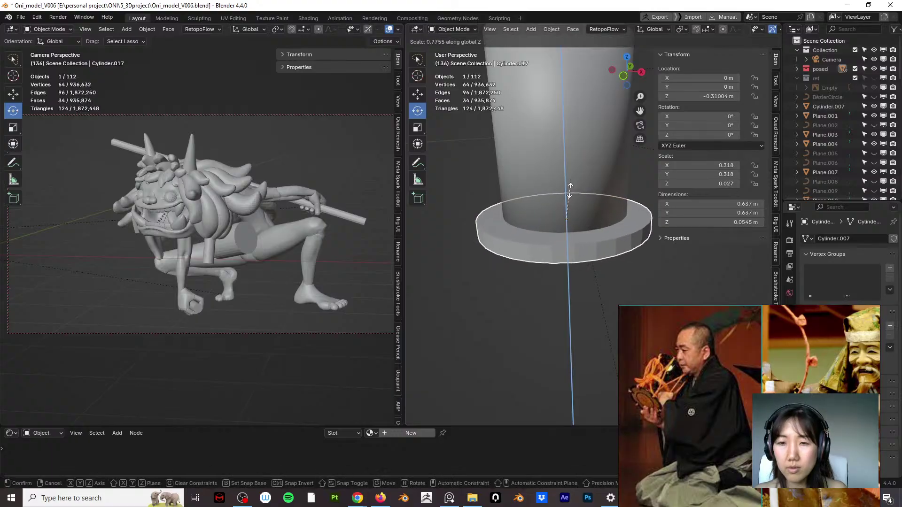
left_click(567, 203)
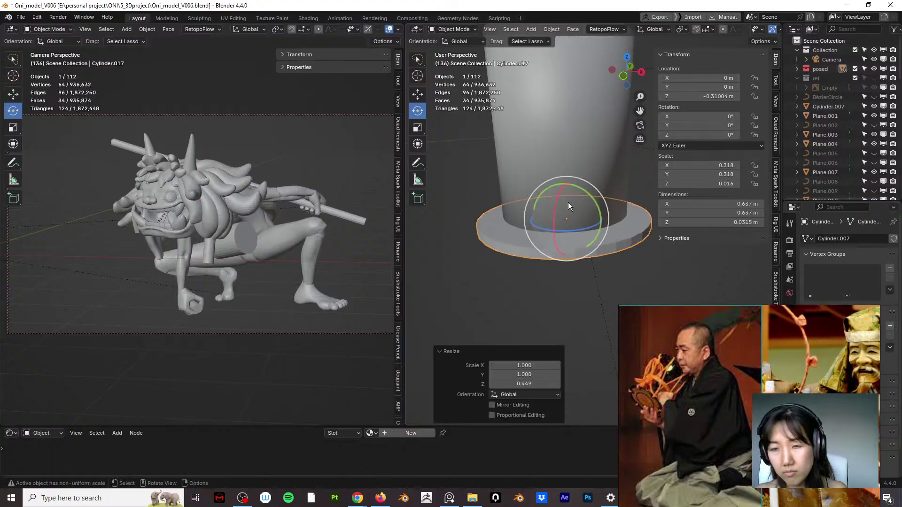
Step: Duplicate the thin disc in place and set the copy's Z location to 0.310043 m, at the drum cylinder's upper end
middle_click_drag(571, 229, 569, 204)
key("shift+d")
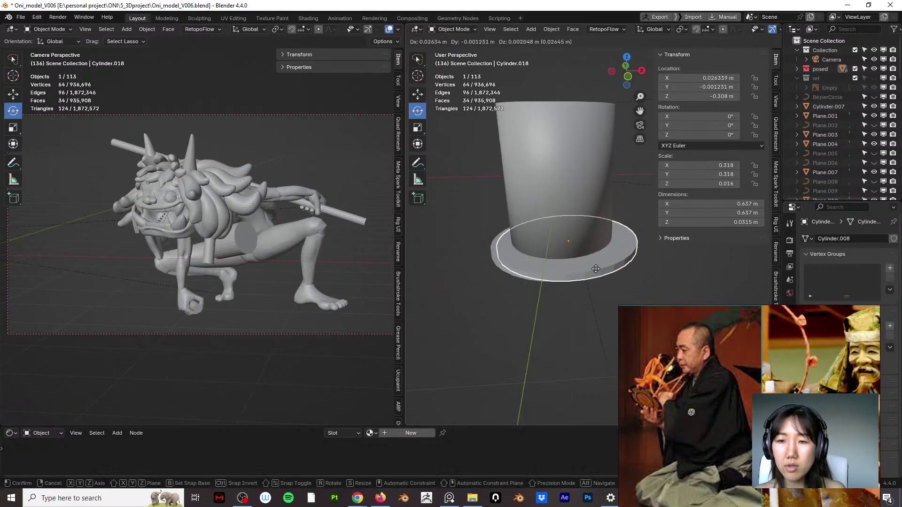
right_click(594, 268)
left_click(695, 97)
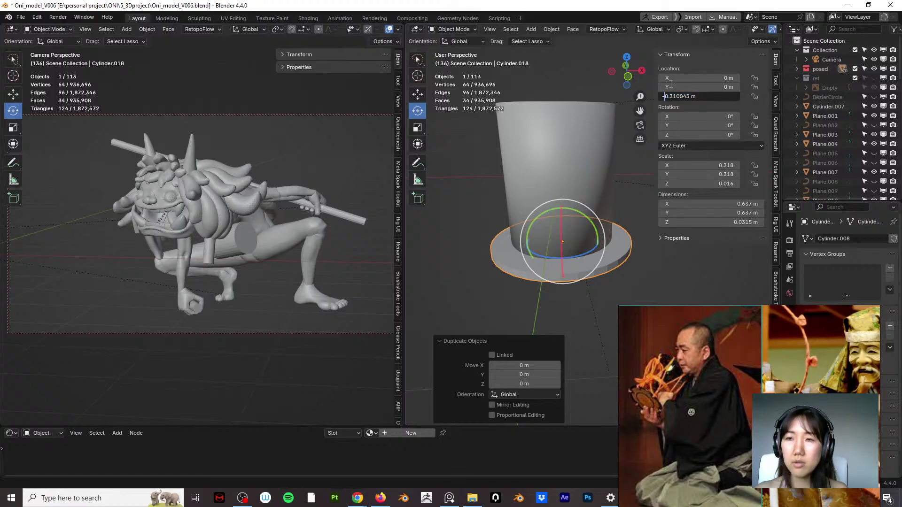
key("Return")
middle_click_drag(554, 200, 606, 230)
Step: Move the reference board over the camera view and select the drum's central cylinder
left_click_drag(701, 329, 108, 148)
middle_click_drag(540, 235, 563, 261)
left_click(537, 207)
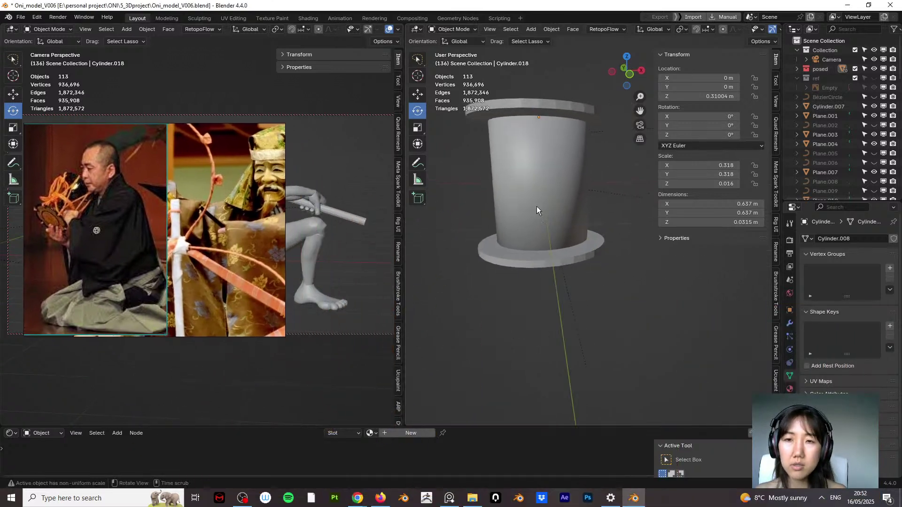
middle_click_drag(578, 202, 539, 170)
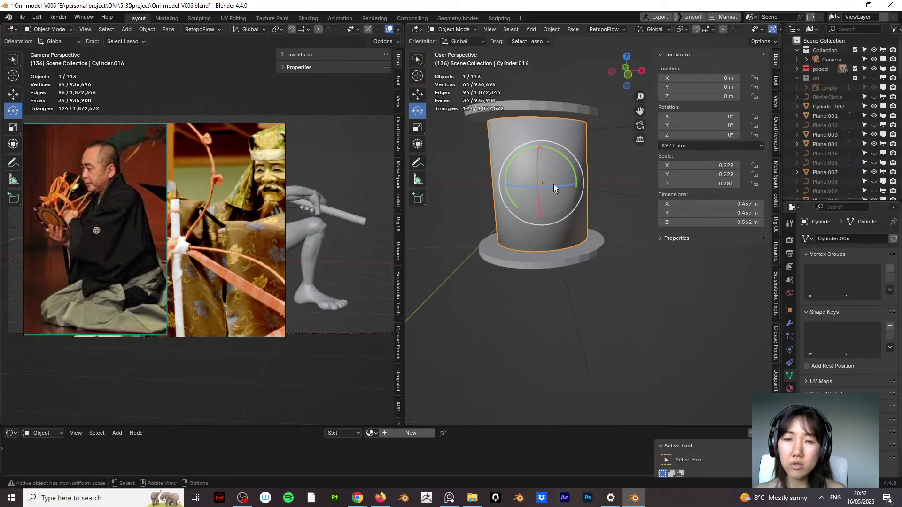
left_click(456, 30)
left_click(456, 47)
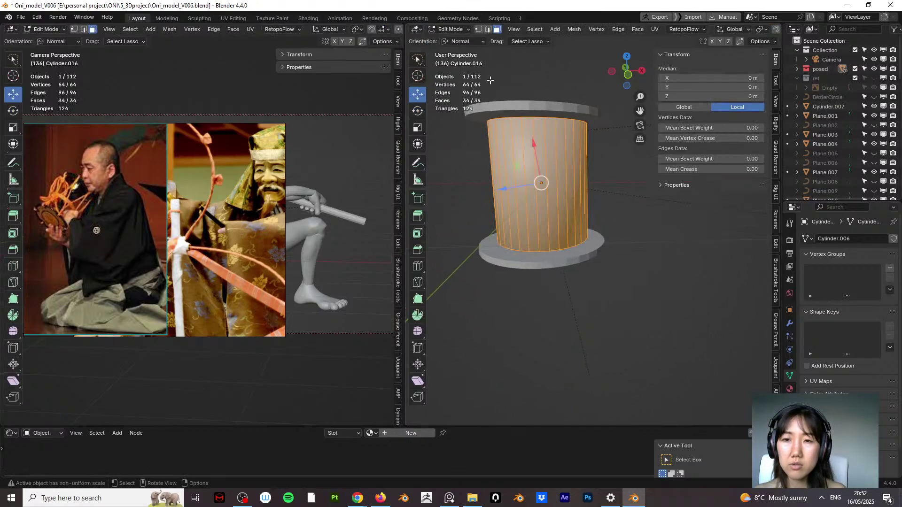
left_click(552, 188)
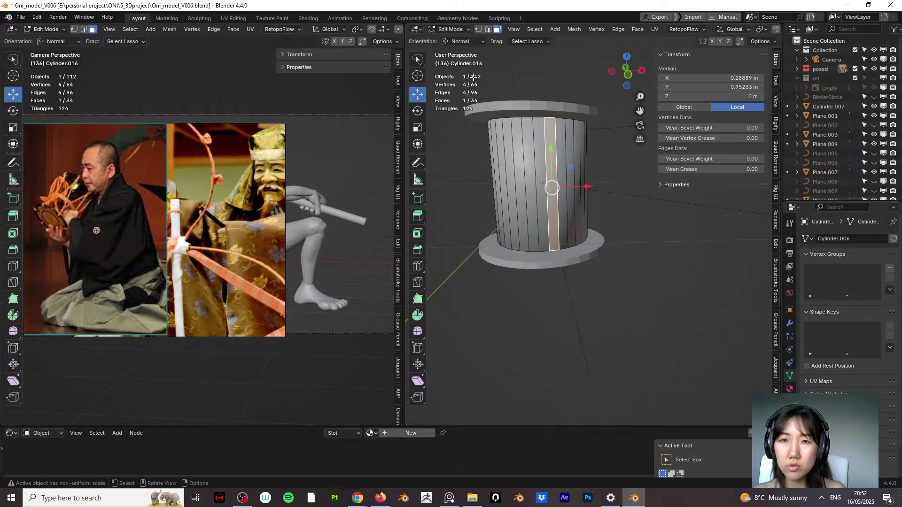
left_click(459, 29)
left_click(458, 40)
left_click(627, 204)
Step: Apply the location, rotation and scale of the drum's central cylinder
left_click(591, 190)
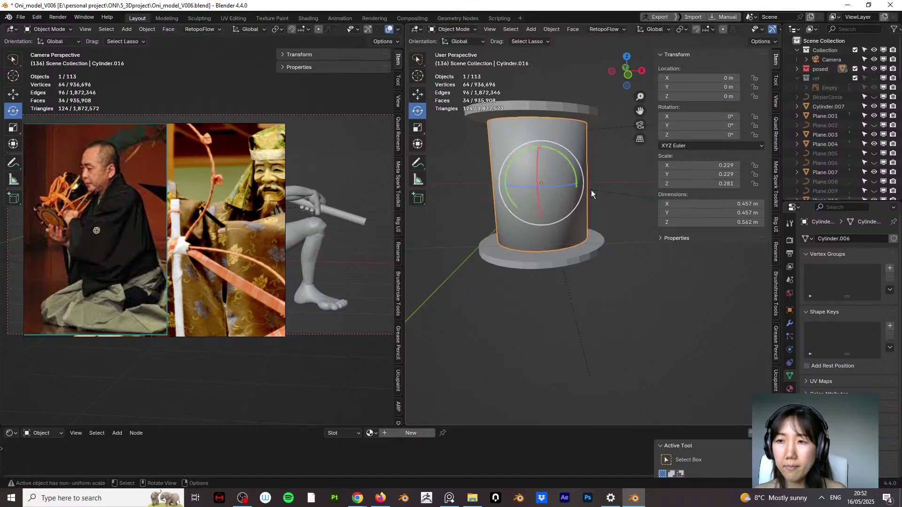
key("ctrl+a")
left_click(596, 220)
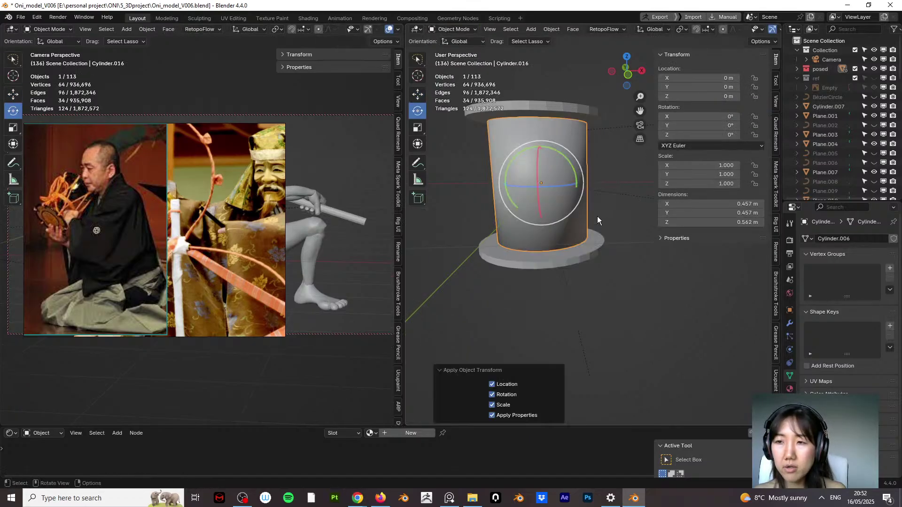
left_click(624, 224)
Step: Add one centred horizontal loop cut around the drum cylinder in Edit Mode
left_click(535, 168)
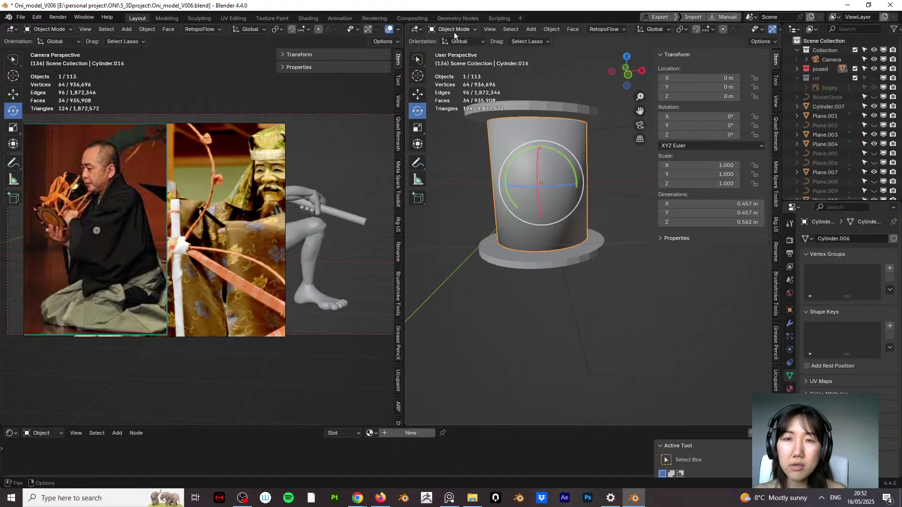
left_click(454, 30)
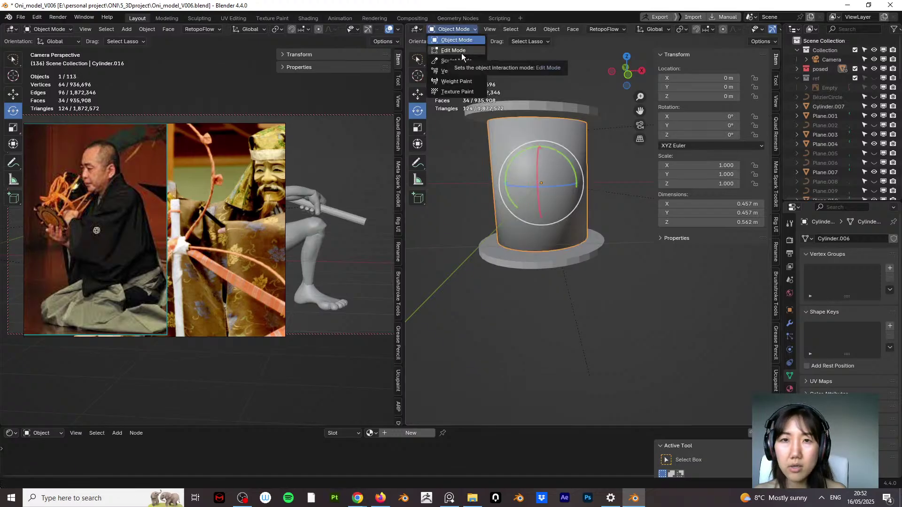
left_click(463, 51)
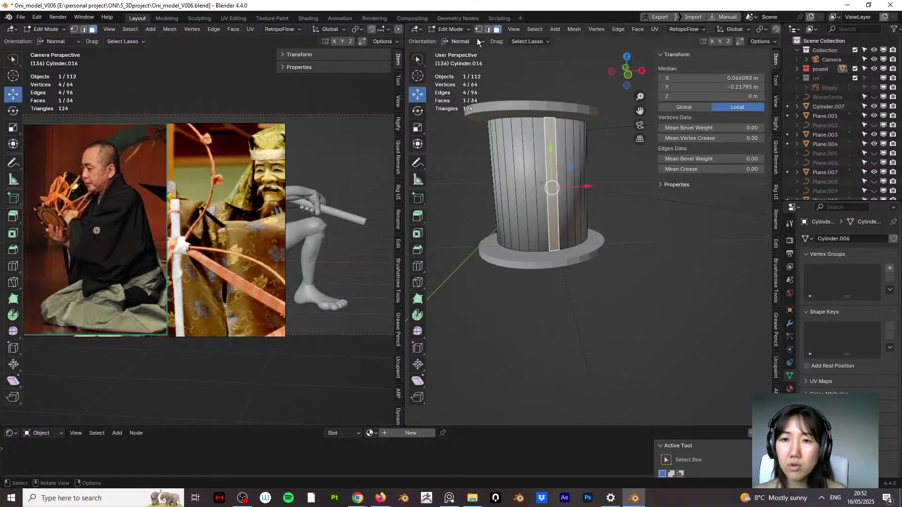
key("ctrl+r")
left_click(550, 184)
right_click(551, 185)
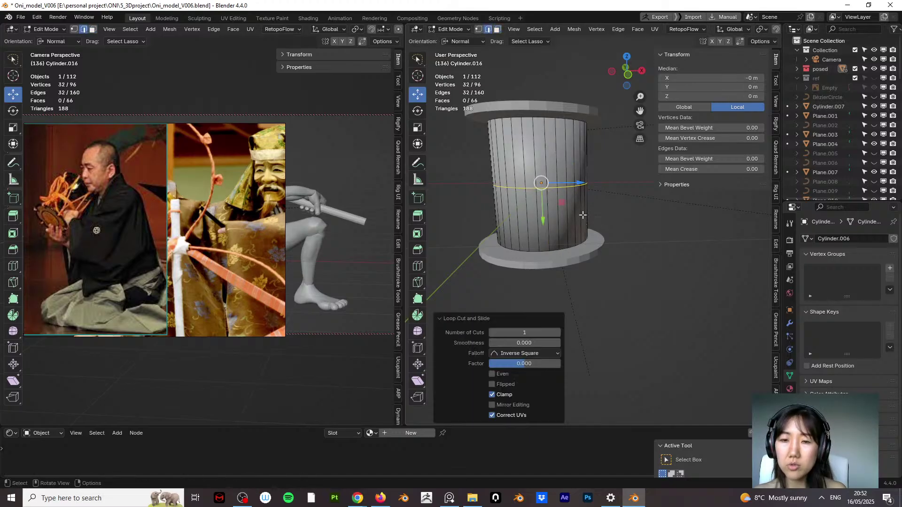
Step: Bevel the central edge loop to a width of 0.0924 m with one segment, and switch to face selection
middle_click_drag(578, 212, 594, 187)
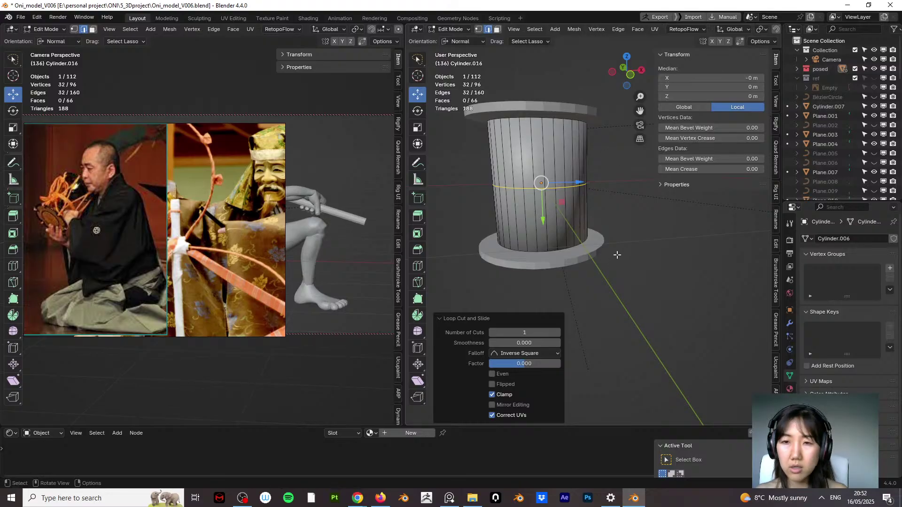
key("ctrl+b")
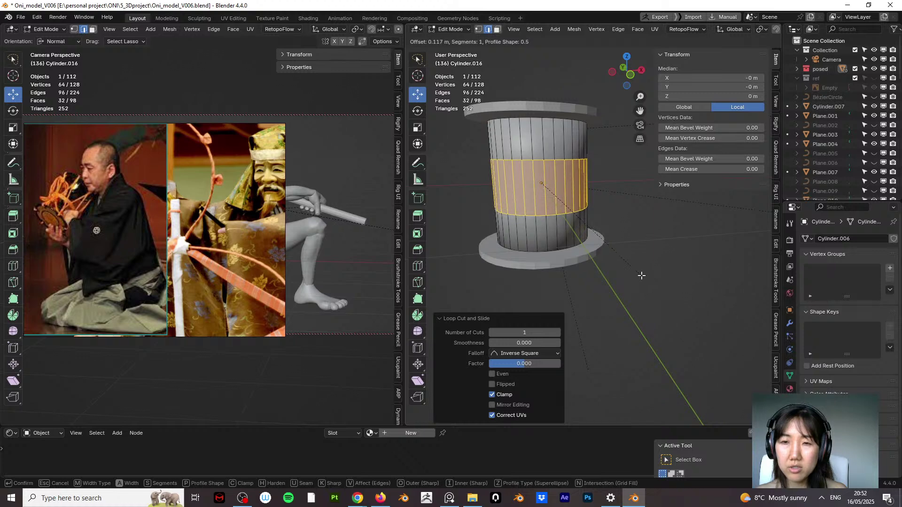
left_click(633, 262)
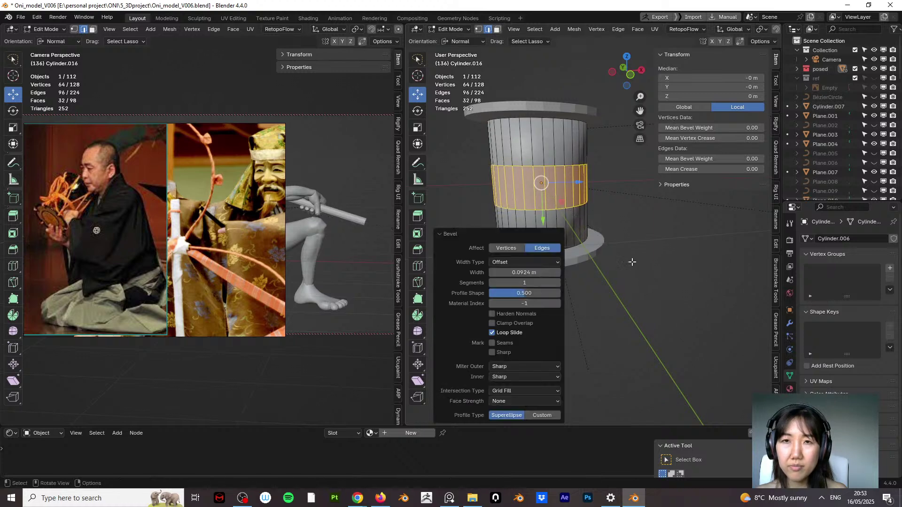
left_click(497, 29)
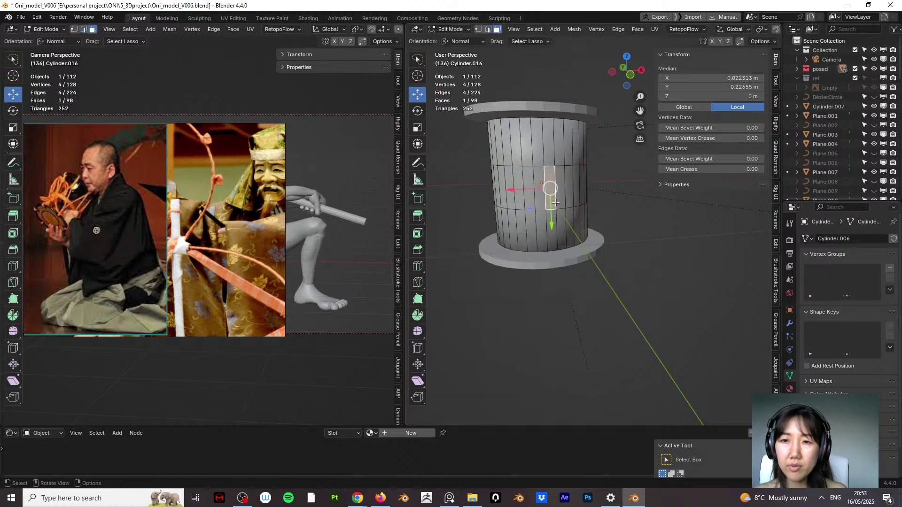
Step: Try to extrude the band of faces around the middle of the drum cylinder
key("alt+e")
left_click(624, 191)
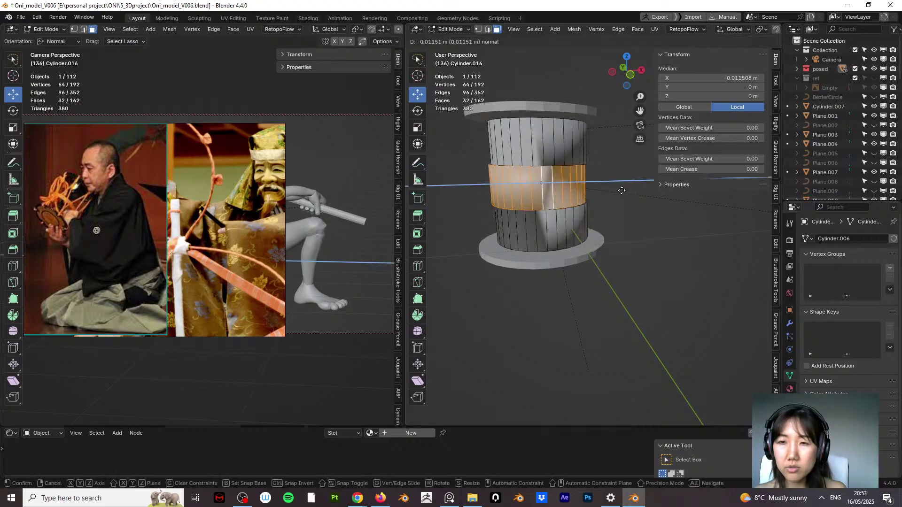
right_click(624, 192)
key("ctrl+z")
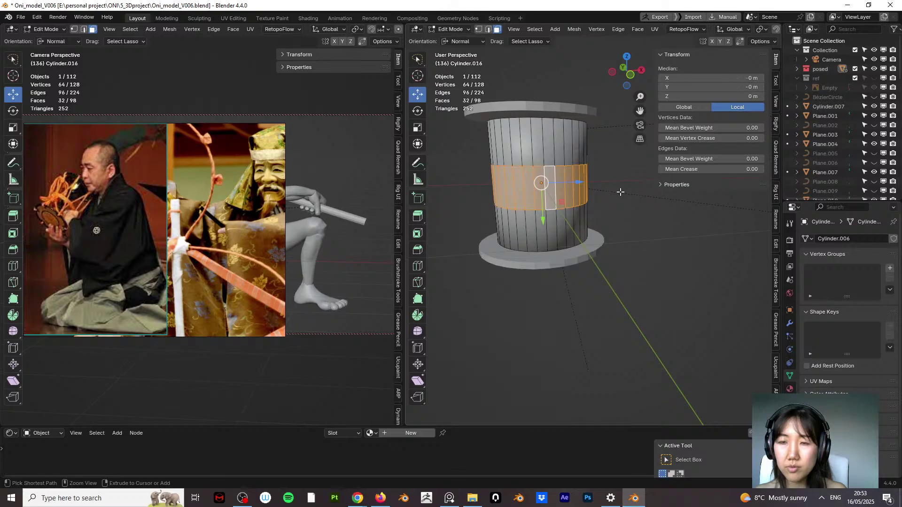
Step: Extrude the middle band of faces inward along their normals with an offset of -0.178 m to form a narrow waist
key("alt+e")
left_click(592, 190)
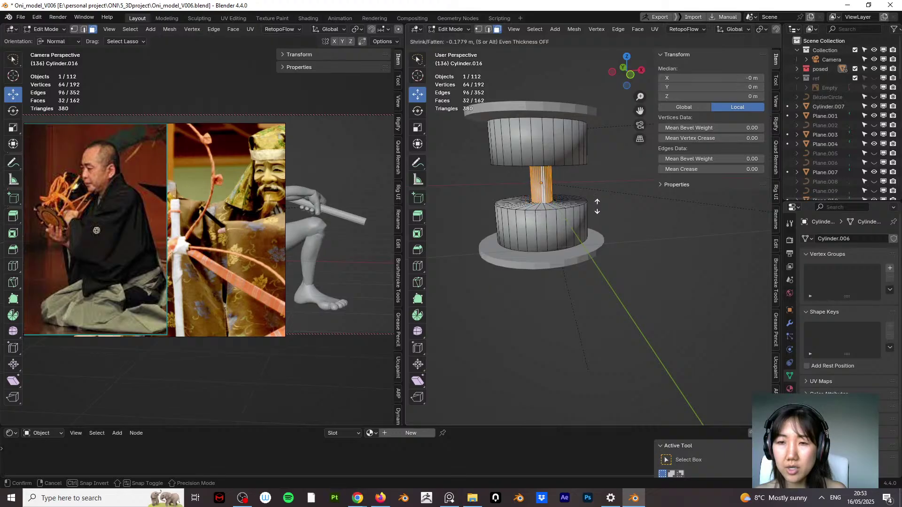
left_click(598, 206)
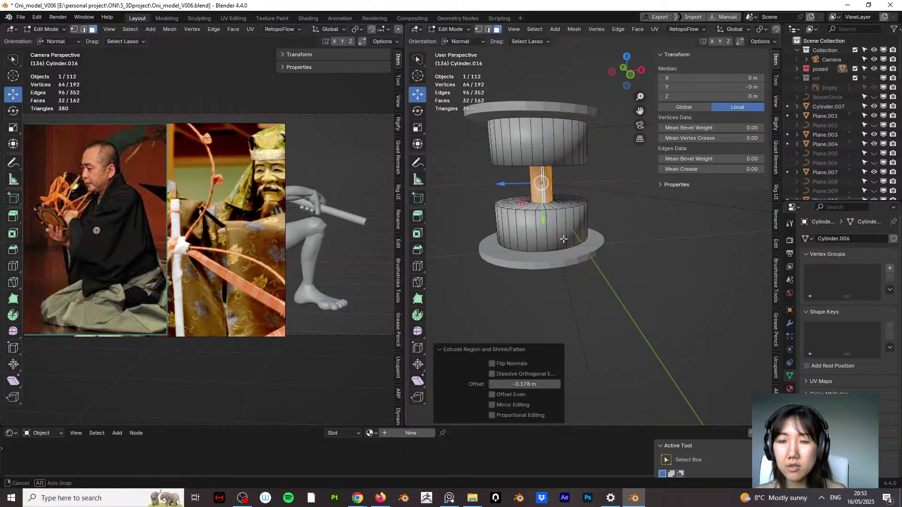
middle_click_drag(598, 206, 552, 186)
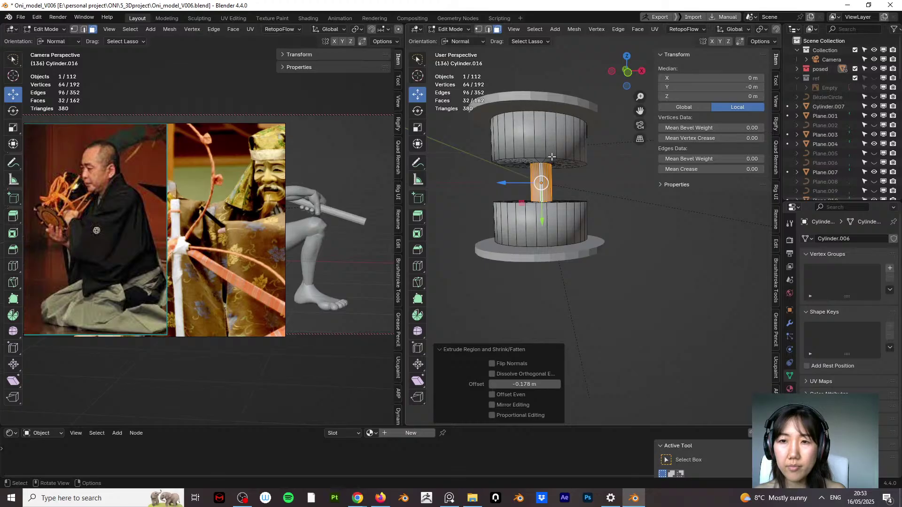
Step: Bevel the two rim edge loops facing the drum body's waist with a width of 0.155 m and 6 segments, forming rounded bowls
left_click(552, 161, "alt")
key("2")
left_click(554, 163, "alt")
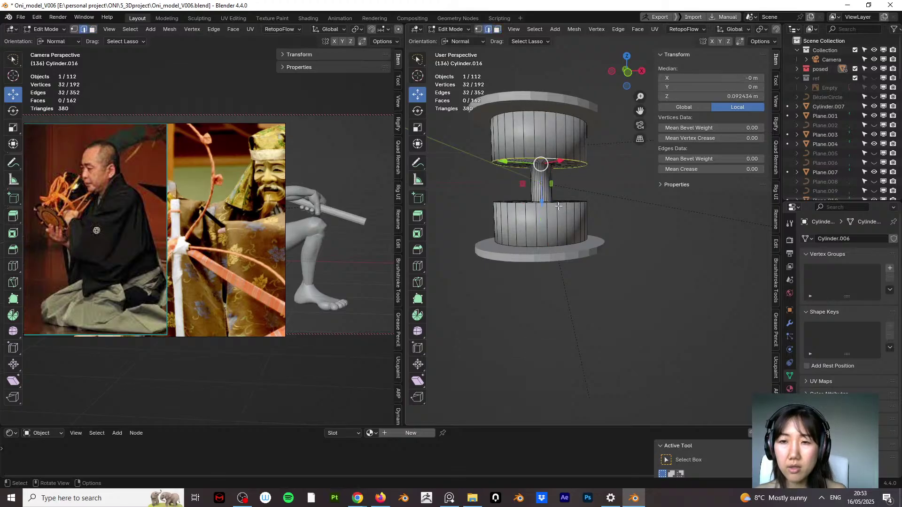
left_click(555, 203, "alt+shift")
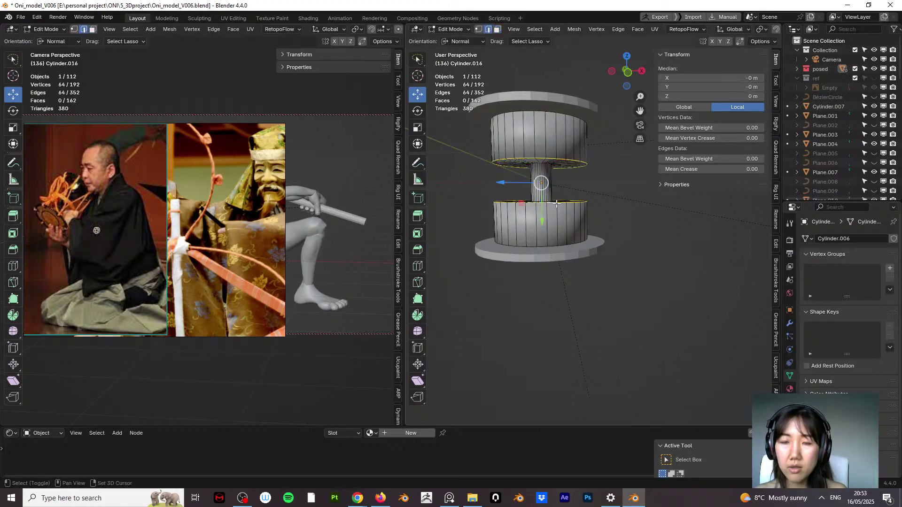
left_click(462, 27)
left_click(459, 34)
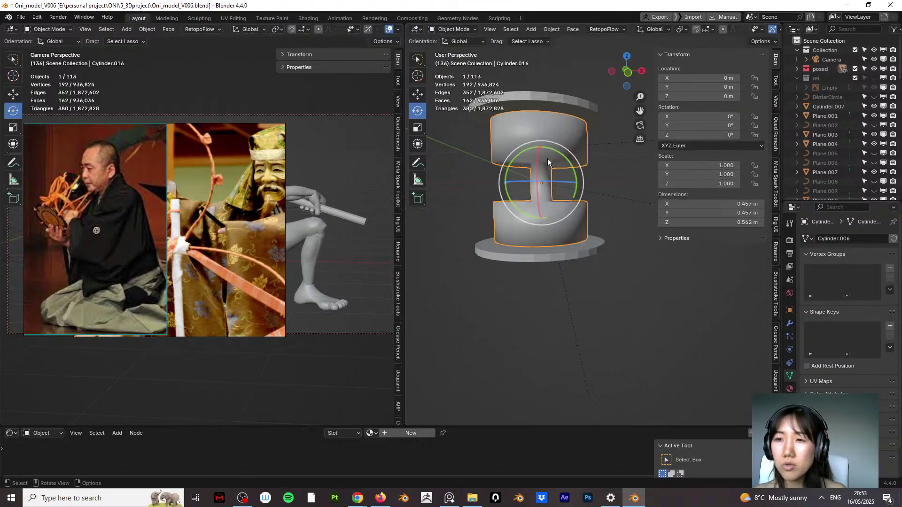
left_click(451, 31)
left_click(452, 49)
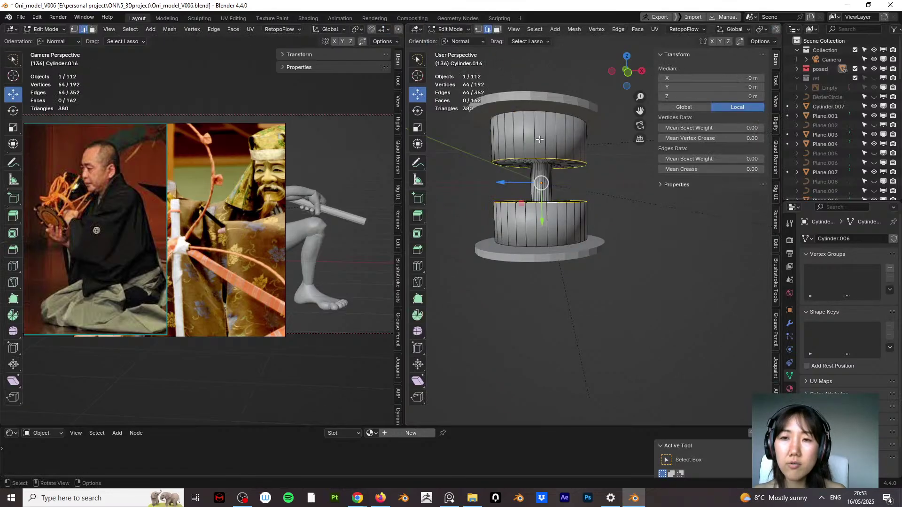
key("ctrl+b")
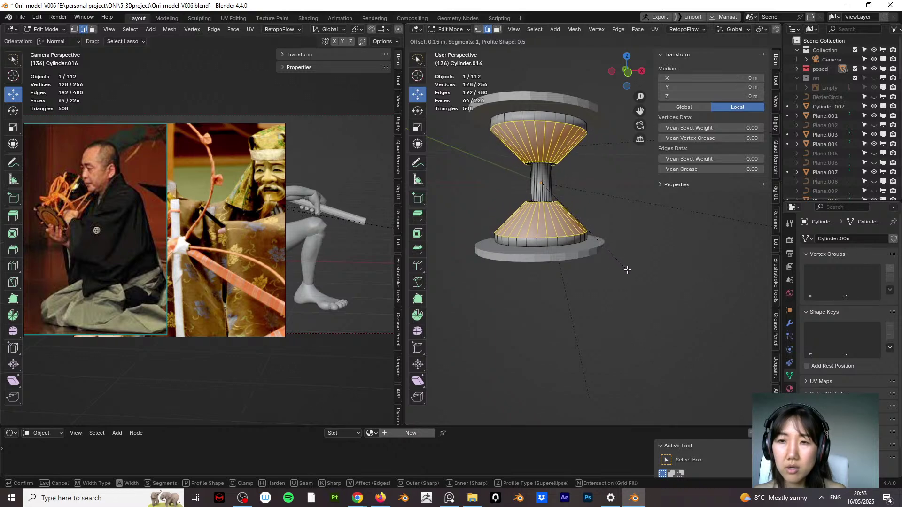
left_click(628, 271)
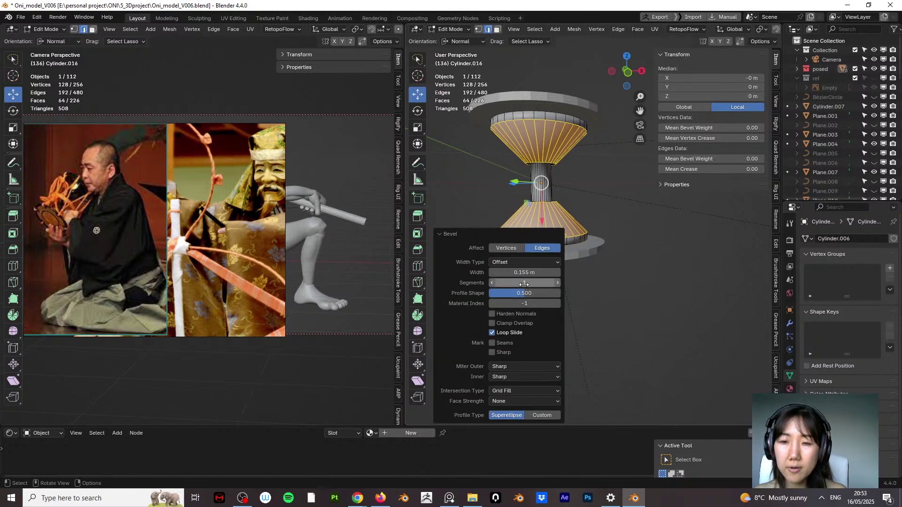
left_click_drag(524, 284, 569, 285)
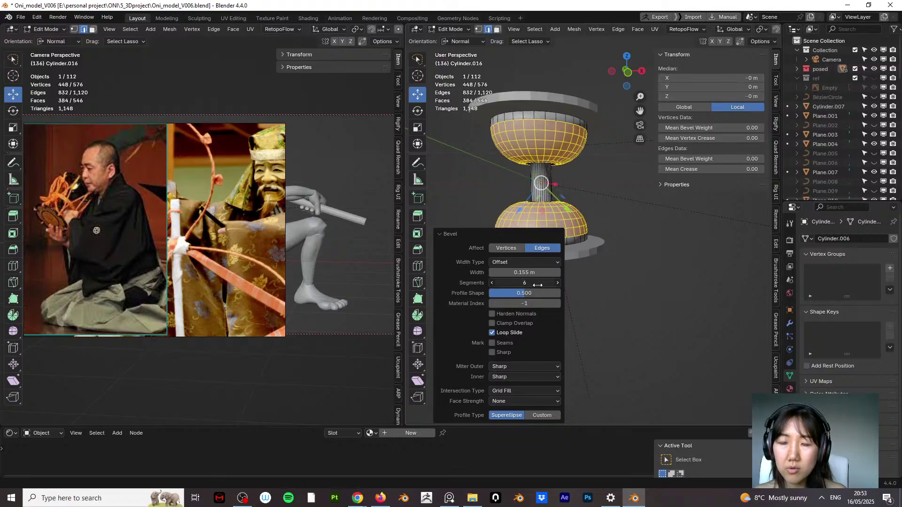
left_click(595, 275)
Step: Dissolve the redundant edge loops beside both ends of the waist, where it joins the upper and lower bowls
middle_click_drag(595, 275, 562, 176)
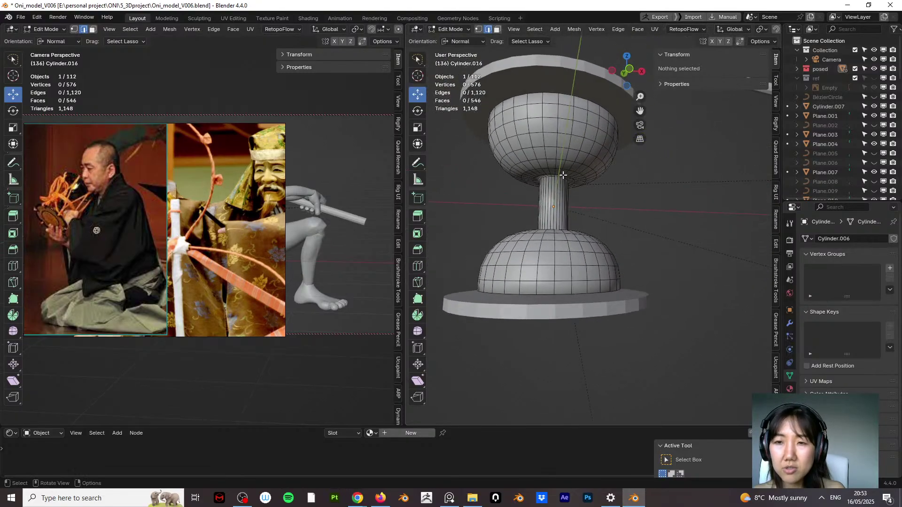
left_click(563, 178, "alt")
left_click(562, 173, "alt")
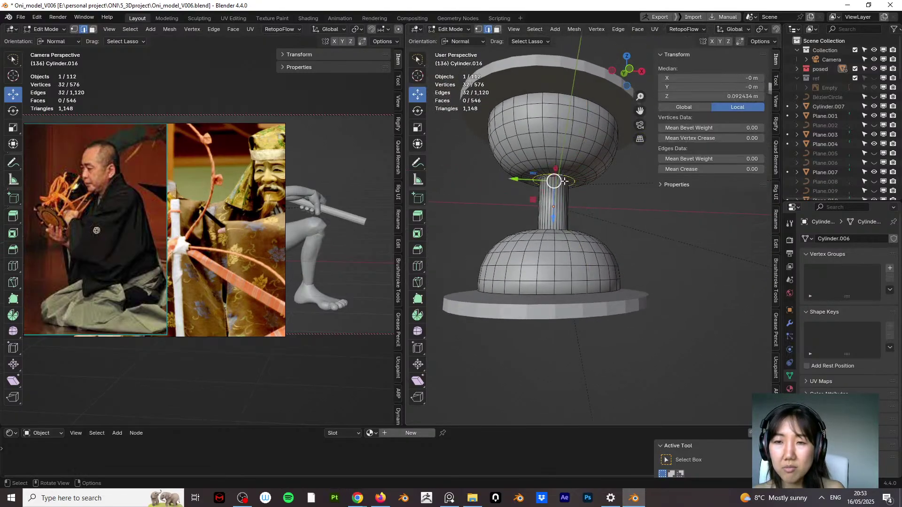
middle_click_drag(570, 229, 588, 210)
left_click(562, 236, "shift")
left_click(562, 236, "alt+shift")
key("ctrl+e")
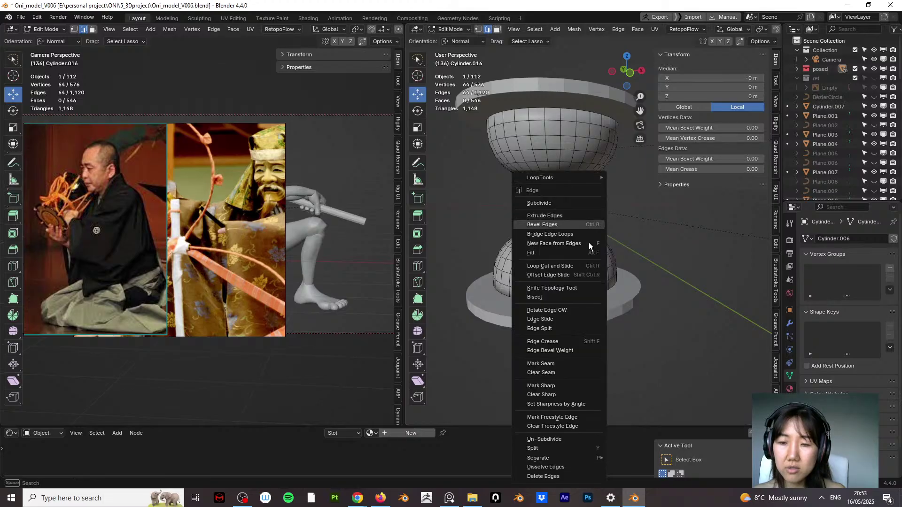
mouse_move(591, 463)
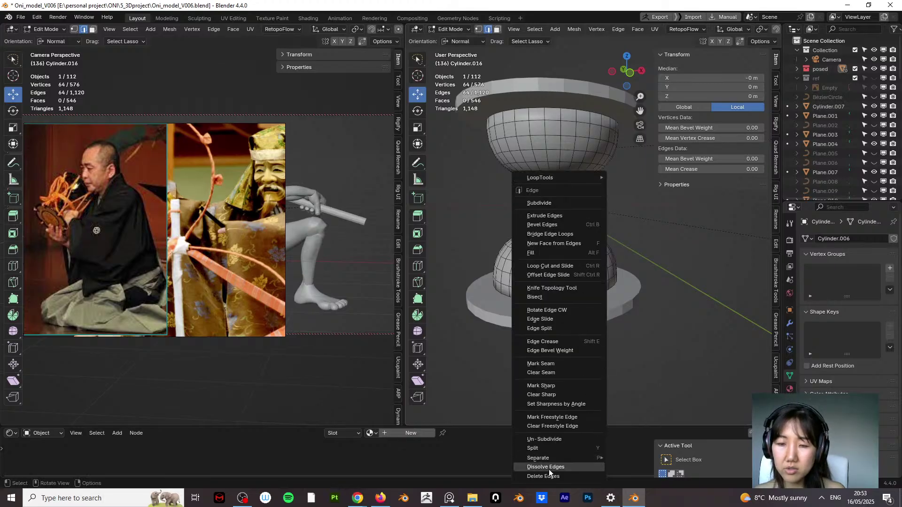
left_click(548, 468)
middle_click_drag(582, 238, 605, 228)
key("ctrl+z")
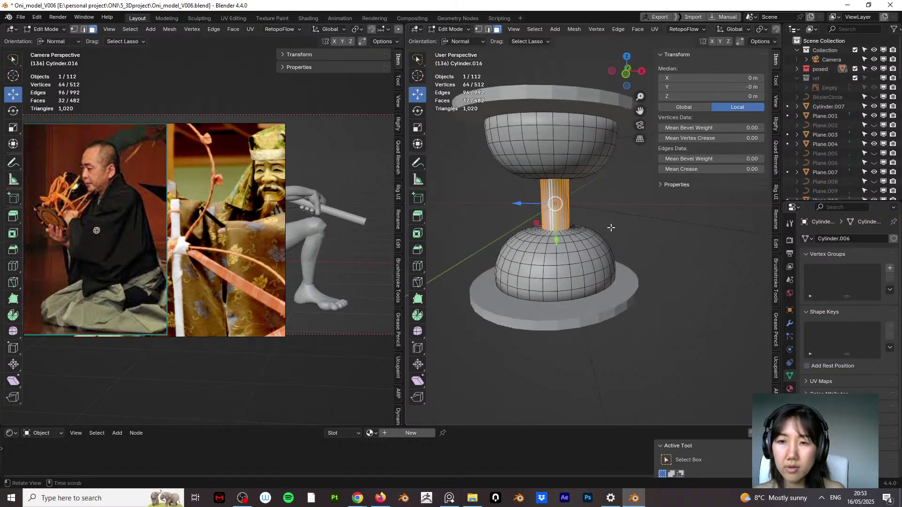
key("s")
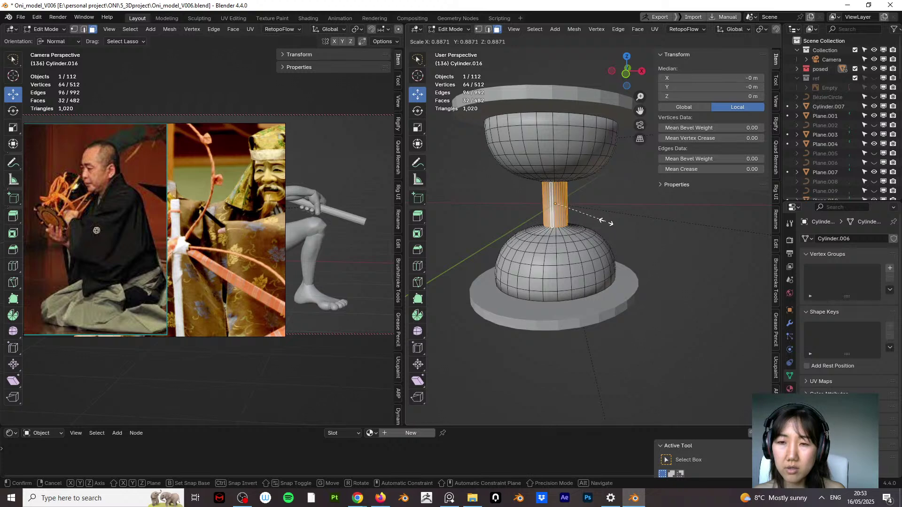
left_click(614, 228)
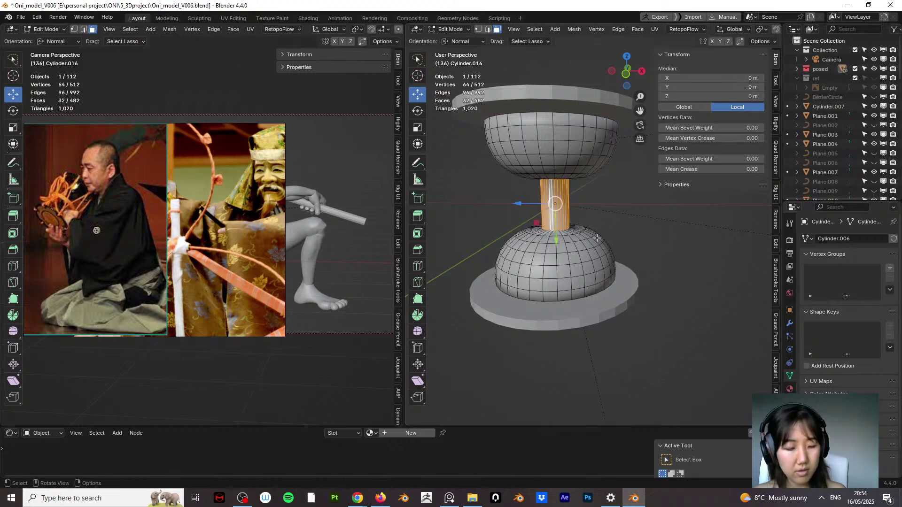
key("s")
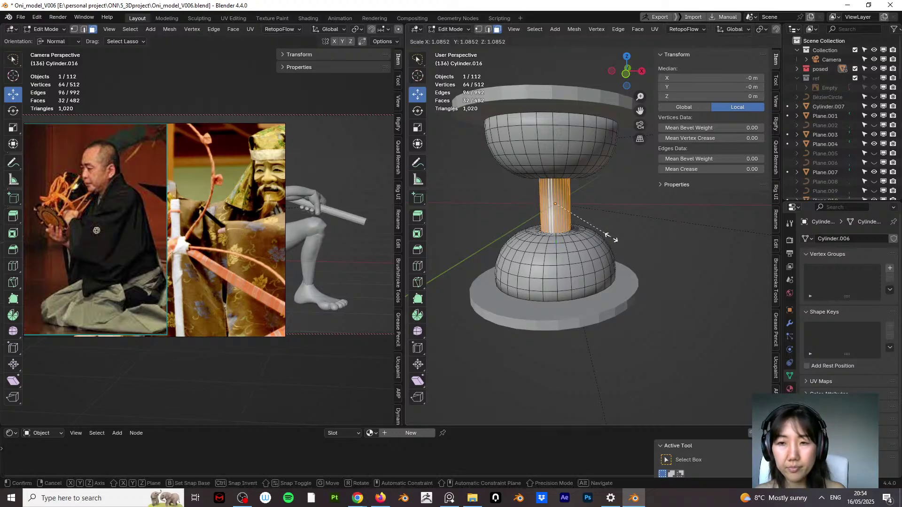
key("shift+y")
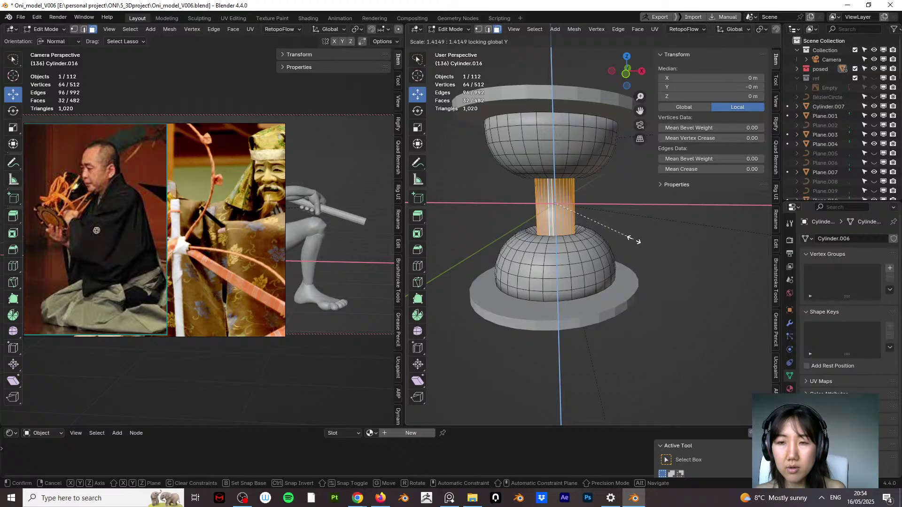
left_click(629, 239)
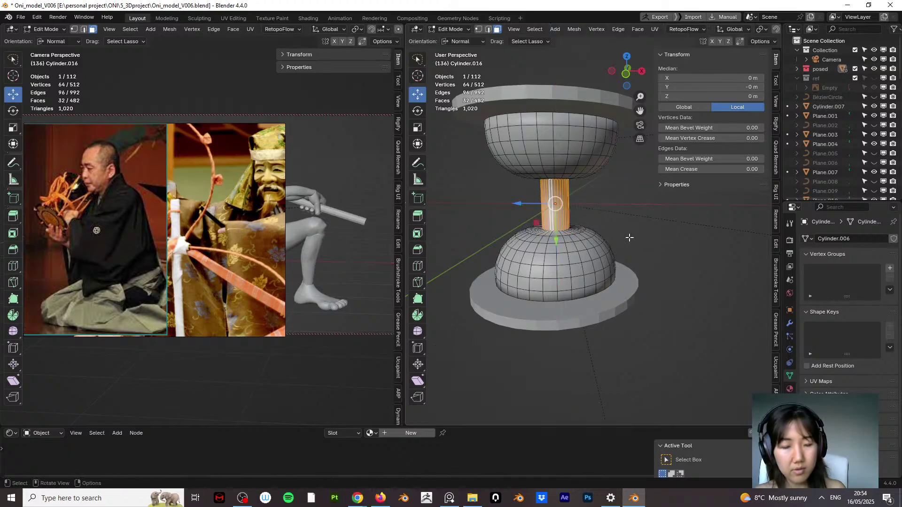
Step: Widen the waist faces by scaling them 1.552 in X and Y while keeping their Z height locked
key("s")
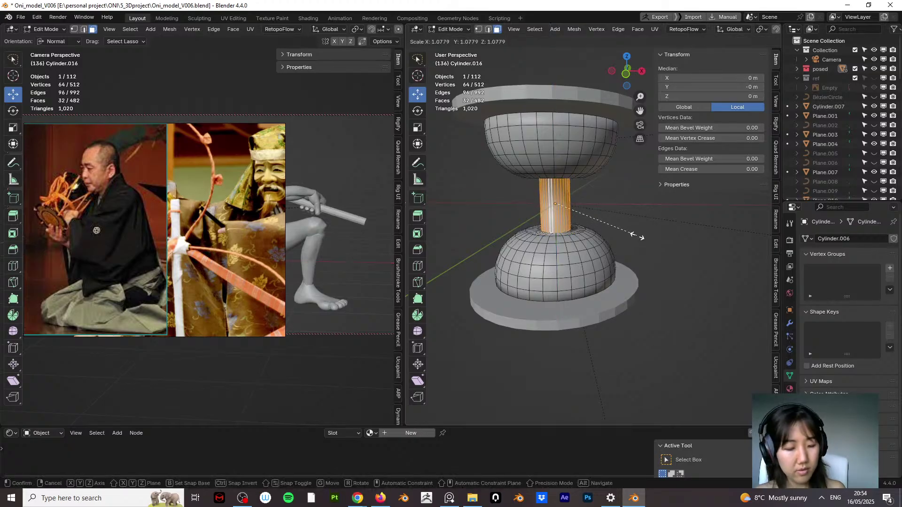
key("shift+z")
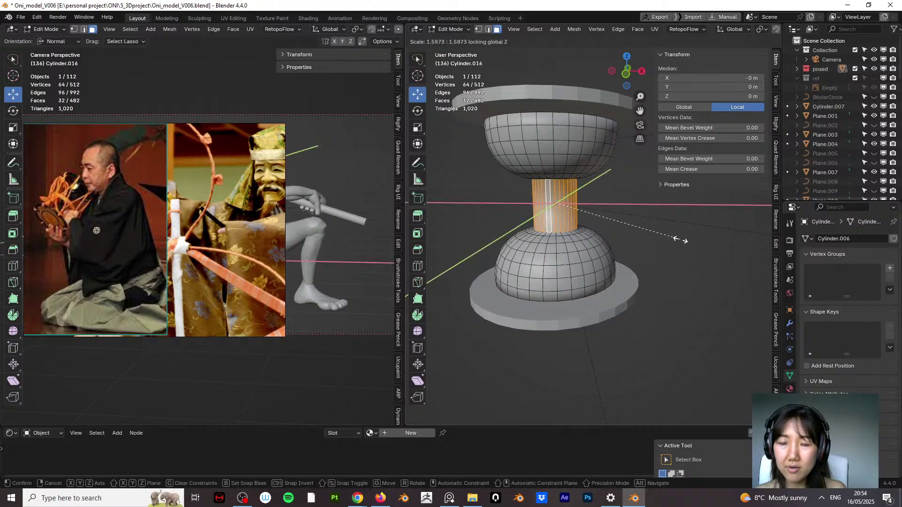
left_click(676, 240)
middle_click_drag(658, 240, 638, 261)
scroll(580, 222, "up", 2)
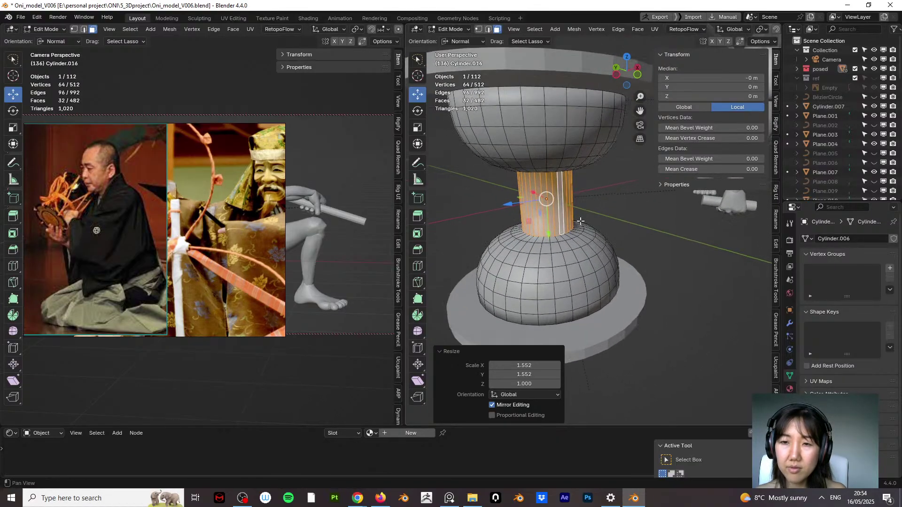
Step: Bevel the two edge loops where the waist meets the bowls with a width of 0.0166 m and 6 segments
middle_click_drag(581, 221, 510, 234)
scroll(604, 219, "down", 5)
scroll(570, 172, "up", 5)
middle_click_drag(570, 172, 626, 154, "shift")
middle_click_drag(583, 216, 590, 179)
scroll(570, 171, "up", 1)
left_click(561, 135, "alt")
key("2")
left_click(564, 129, "alt")
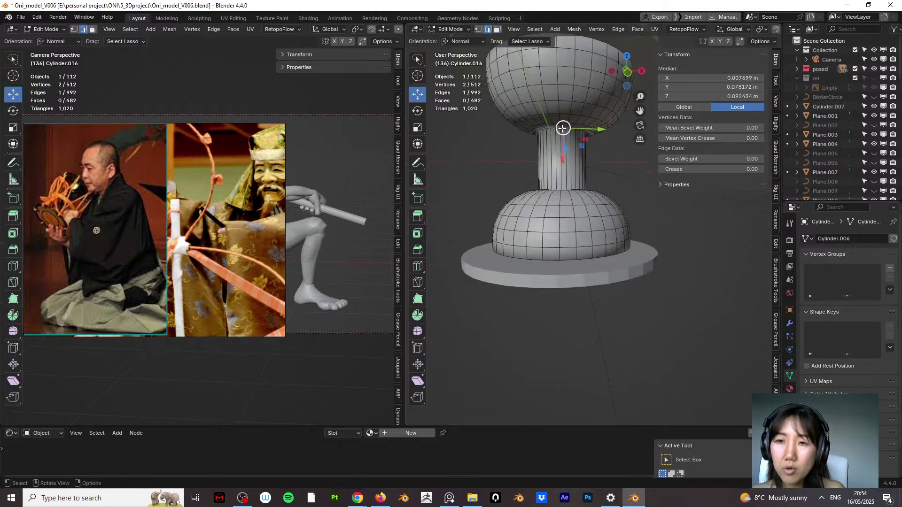
left_click(563, 128, "alt")
middle_click_drag(563, 128, 587, 184)
scroll(588, 126, "up", 3)
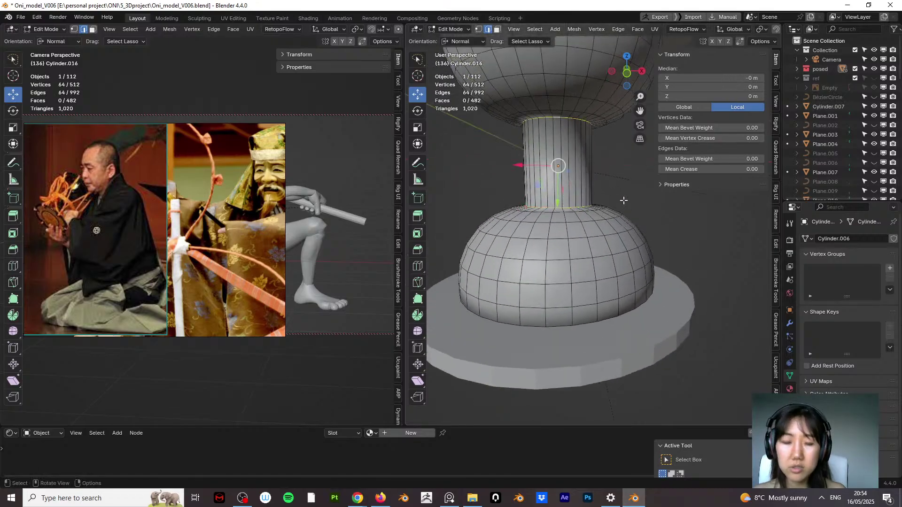
key("ctrl+b")
scroll(666, 252, "up", 5)
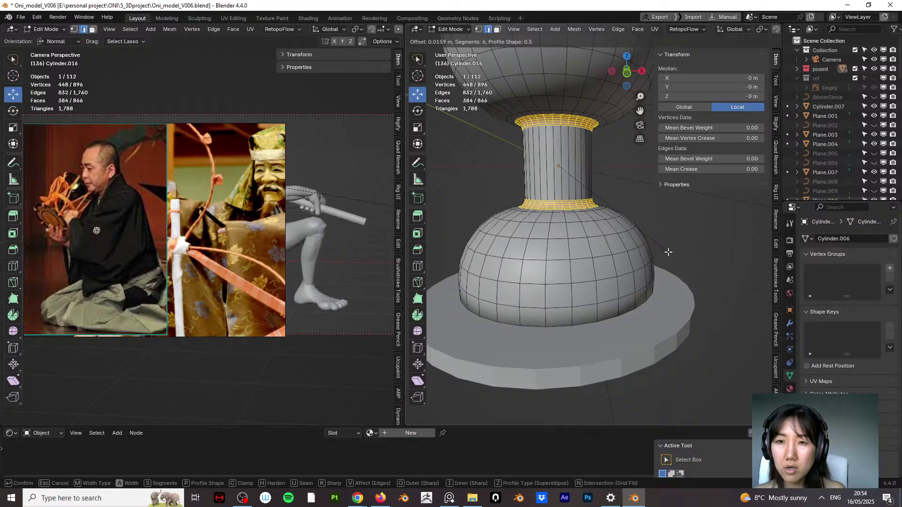
left_click(669, 254)
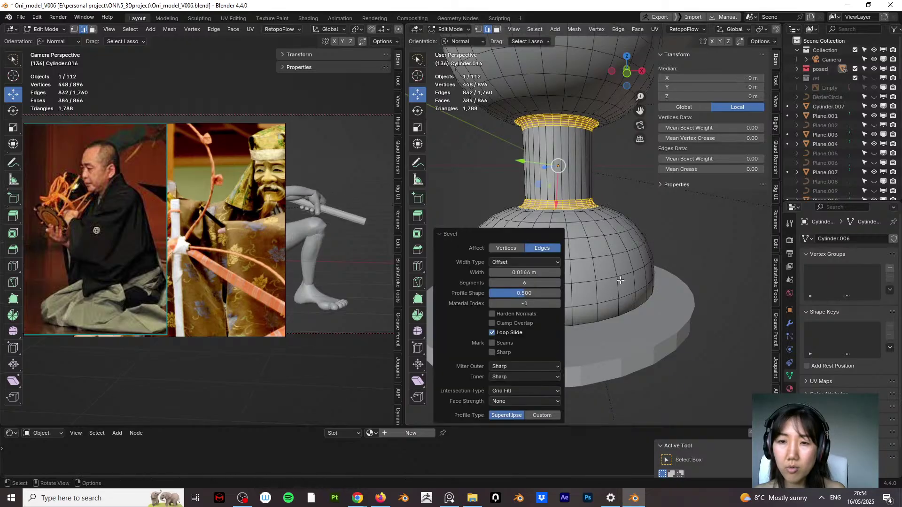
Step: Reduce the waist joint bevel to 3 segments and clear the selection
left_click(490, 282)
left_click(492, 281)
left_click(492, 281)
left_click(686, 225)
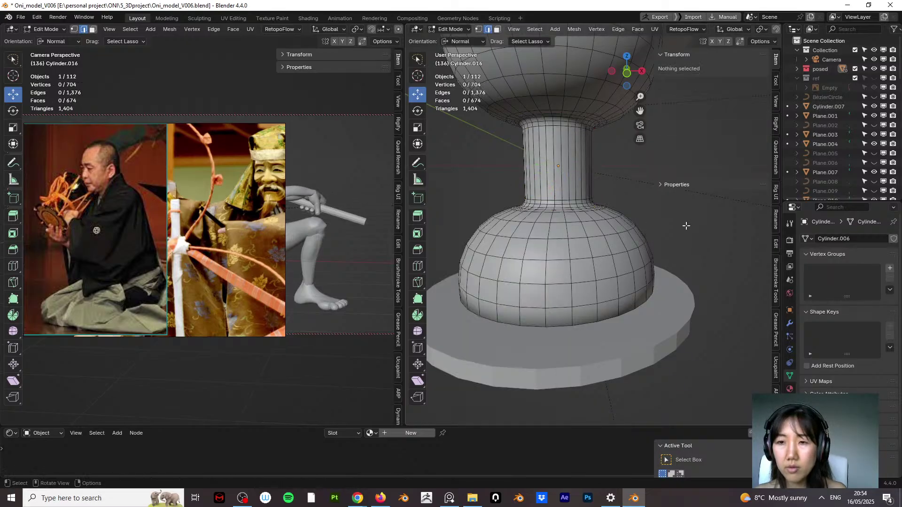
Step: Save the Oni_model_V006 file and return the drum body to Object Mode
scroll(686, 225, "down", 6)
middle_click_drag(606, 256, 599, 275, "shift")
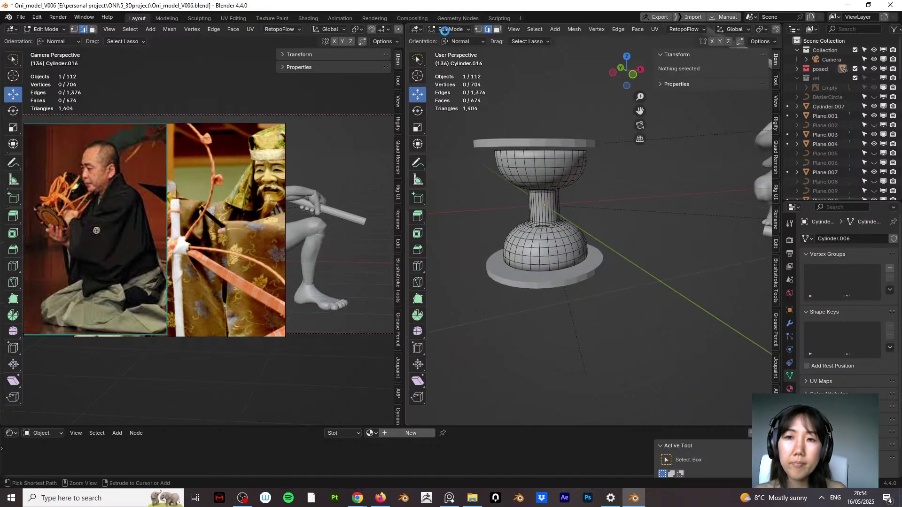
key("ctrl+s")
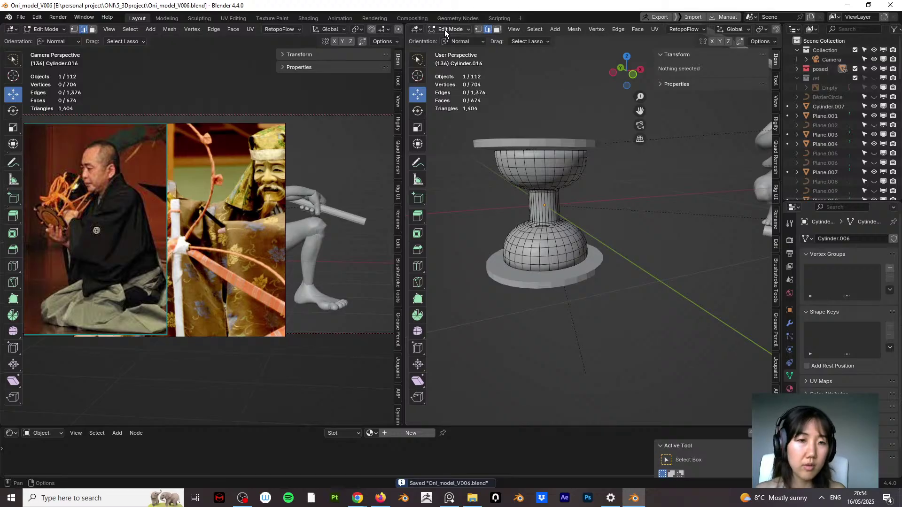
left_click(465, 31)
left_click(459, 36)
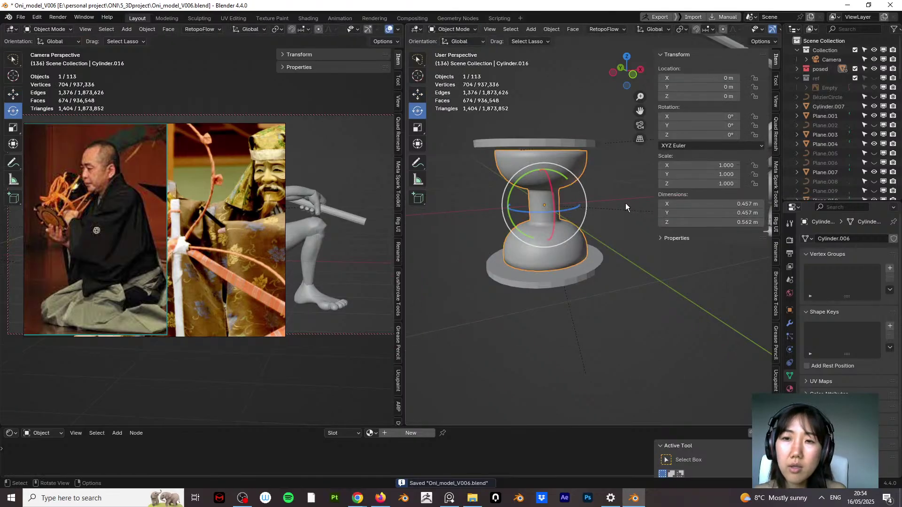
Step: Extrude the upper drumhead disc's ring of side faces outward along their normals by about 0.08 m in Edit Mode
left_click(625, 203)
left_click(591, 142)
left_click(451, 29)
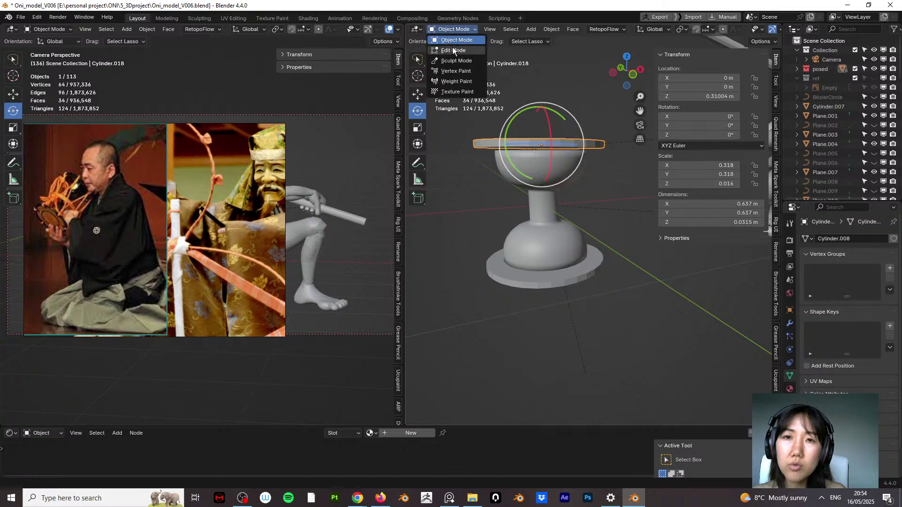
left_click(455, 47)
mouse_move(571, 183)
middle_mouse_down()
mouse_move(565, 205)
mouse_move(567, 168)
middle_mouse_up()
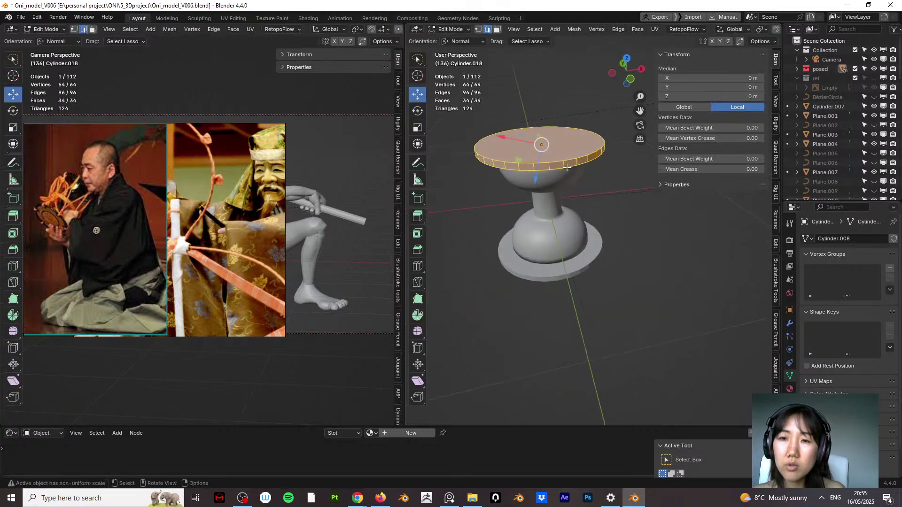
key("3")
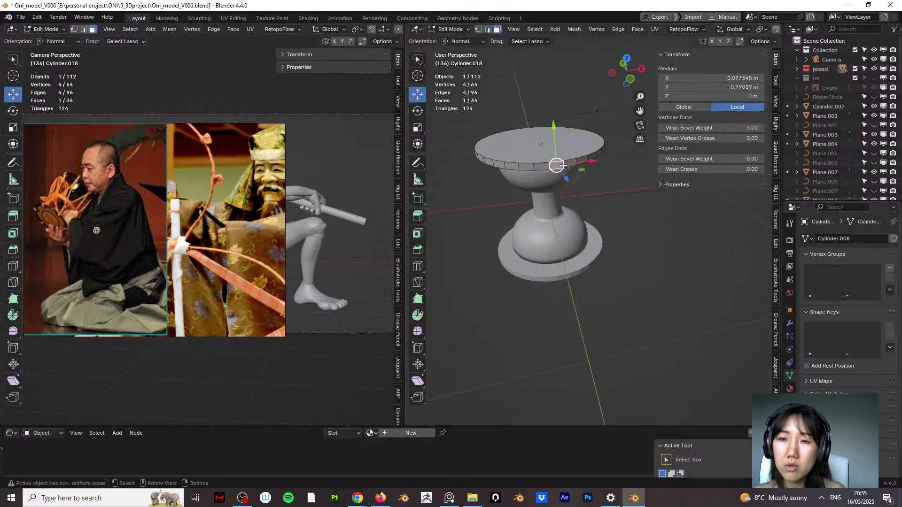
left_click(566, 166, "alt")
key("alt+e")
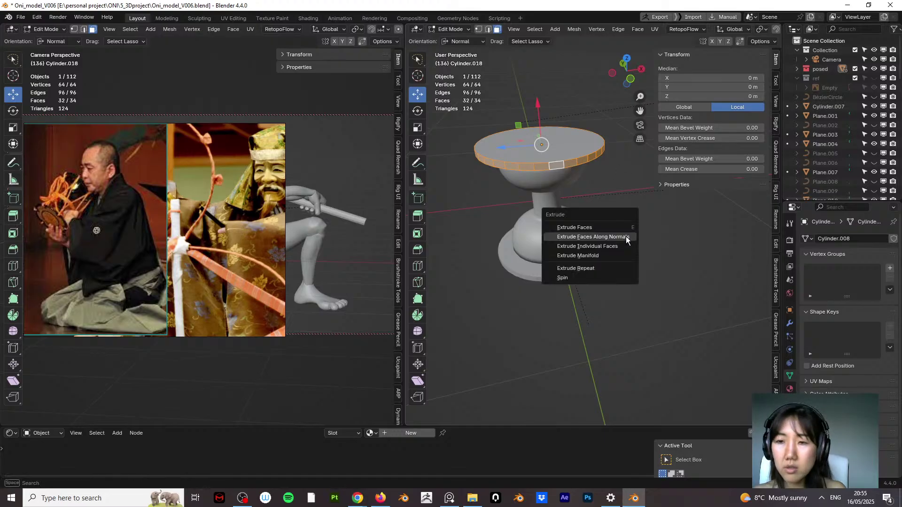
left_click(625, 235)
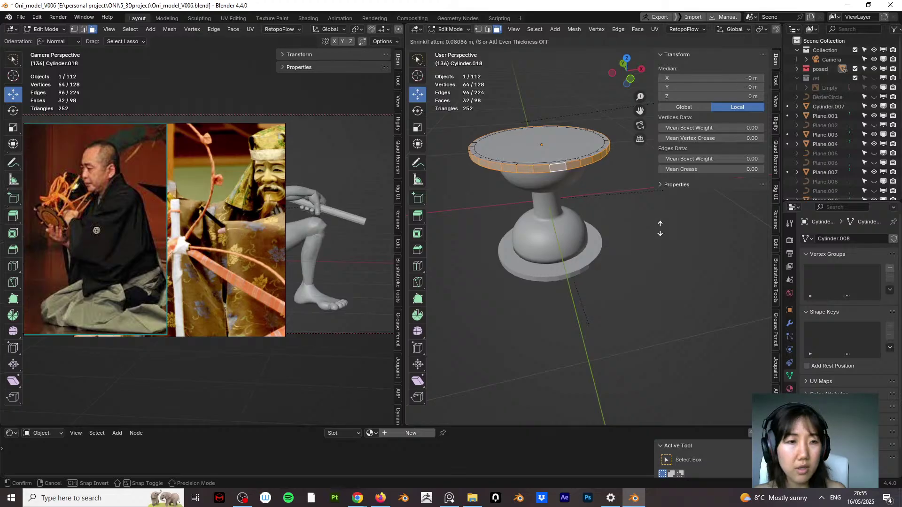
left_click(660, 229)
Step: Select the upper drumhead disc's top and bottom faces and extrude them inward along their normals by about 0.72 m
middle_click_drag(561, 219, 534, 174)
left_click(516, 138)
left_click(545, 111, "shift")
right_click(616, 215)
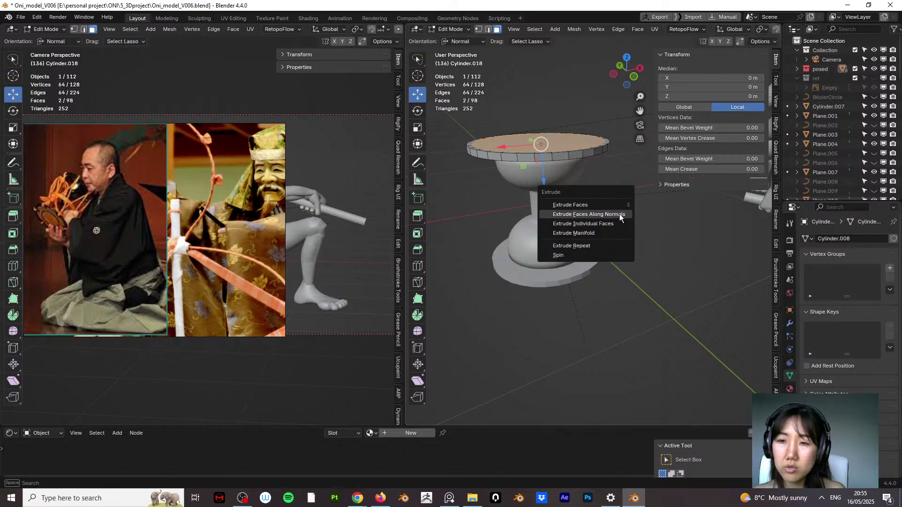
left_click(620, 214)
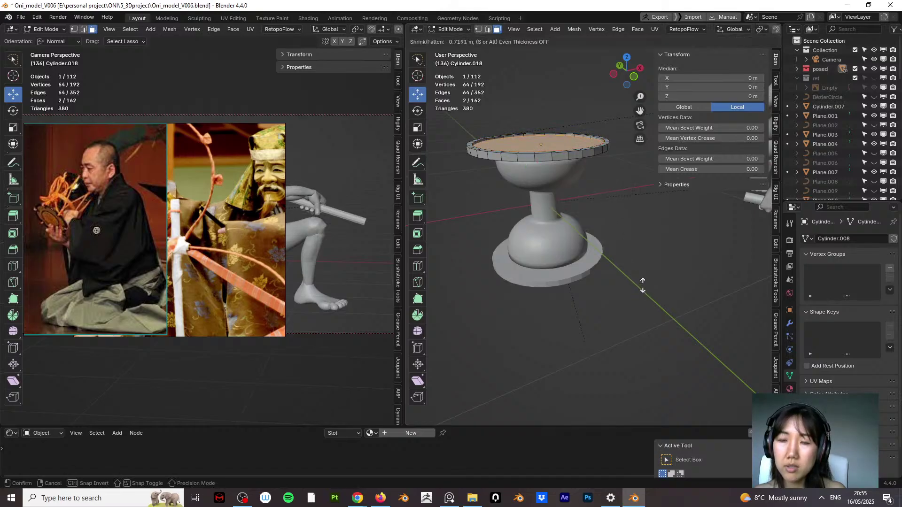
left_click(642, 279)
Step: Select the inner and outer rim edge loops on both the top and underside of the upper drumhead disc
middle_click_drag(642, 280, 593, 219)
scroll(578, 238, "up", 4)
key("2")
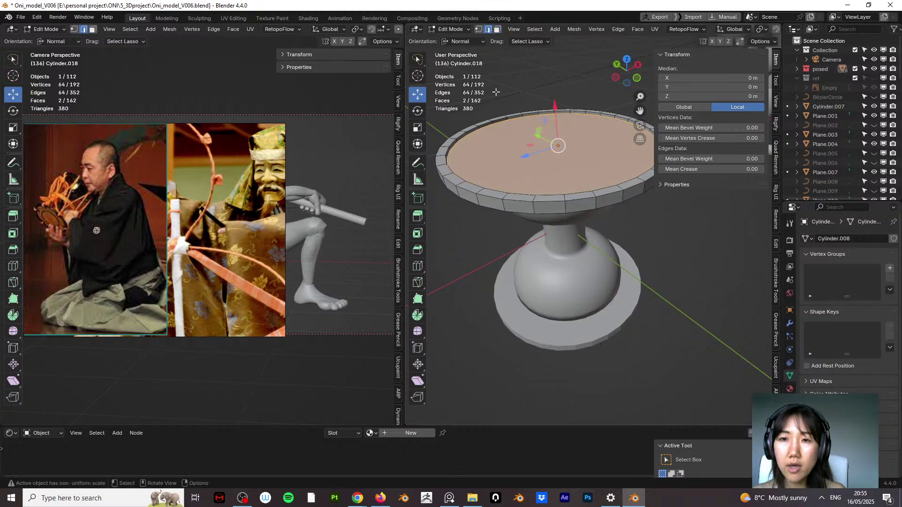
left_click(498, 119, "alt")
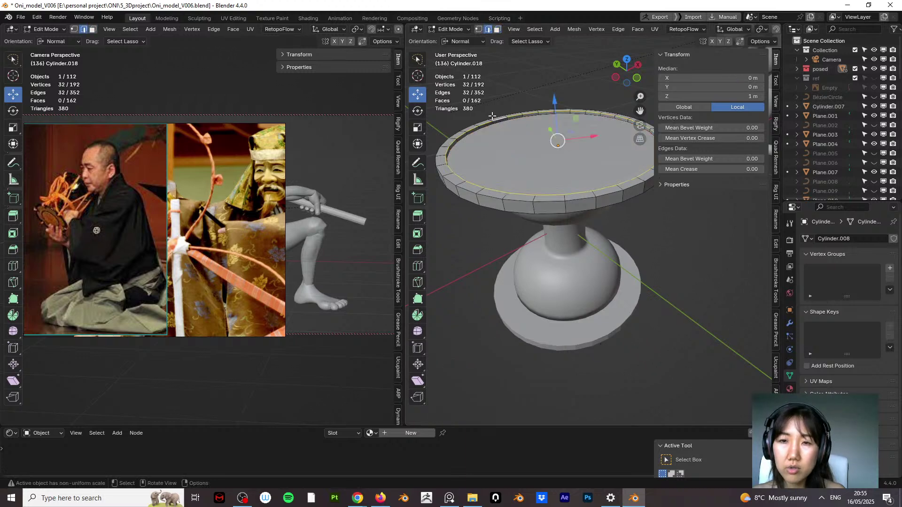
middle_click_drag(531, 178, 601, 162)
left_click(569, 113, "alt+shift")
left_click(569, 109, "alt+shift")
key("ctrl+b")
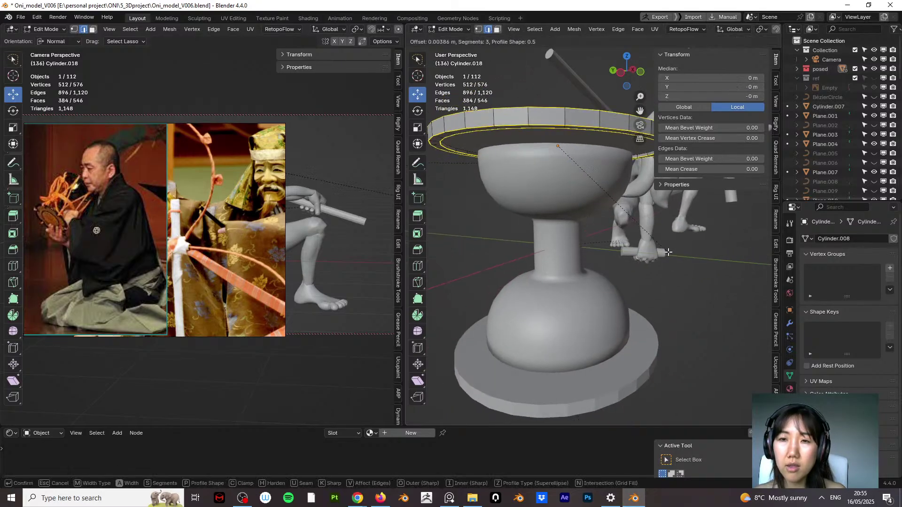
key("Escape")
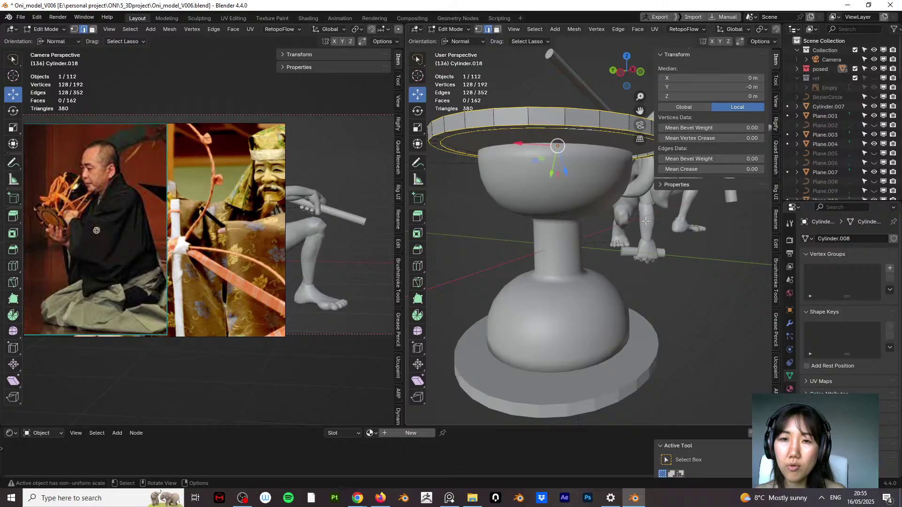
key("ctrl+z")
Step: Apply all transforms (location, rotation and scale) to the upper drumhead disc in Object Mode
left_click(444, 29)
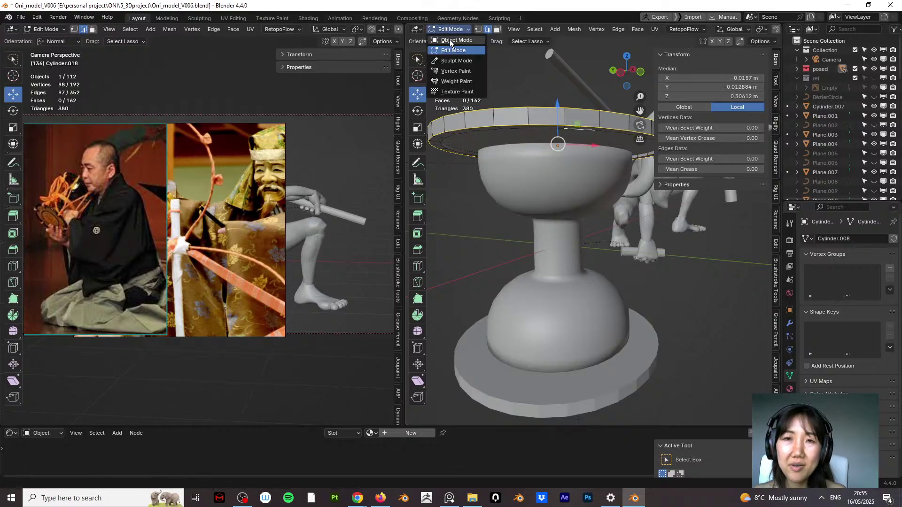
left_click(450, 38)
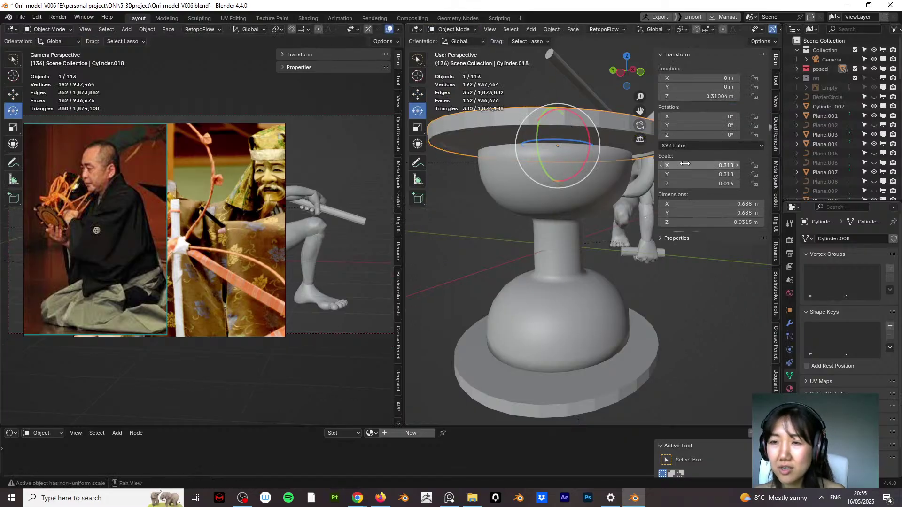
key("ctrl+a")
left_click(556, 133)
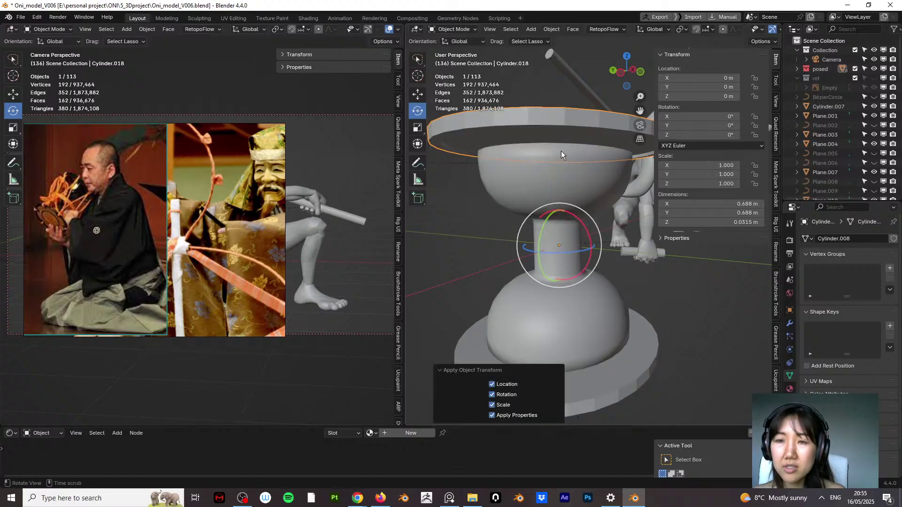
Step: Return the disc to Edit Mode and add the inner edge loop on its underside to the rim selection
middle_click_drag(561, 150, 541, 202)
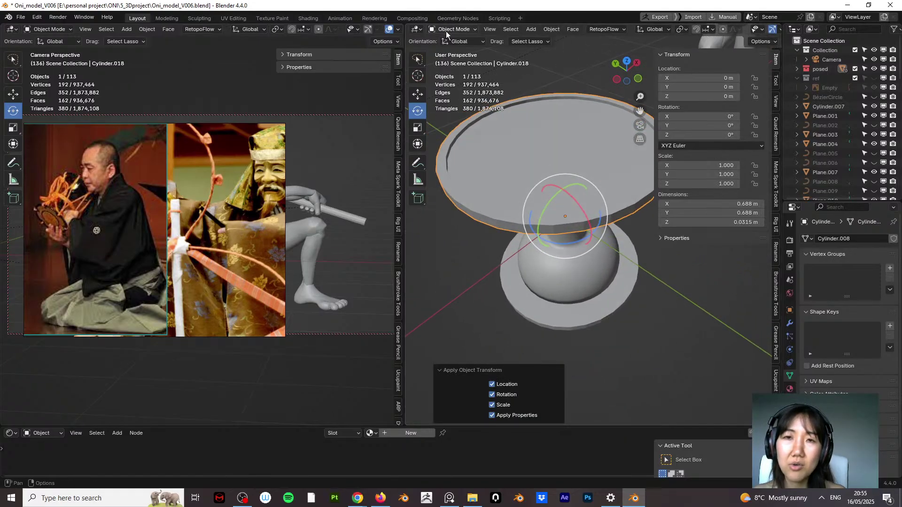
left_click(447, 31)
left_click(455, 48)
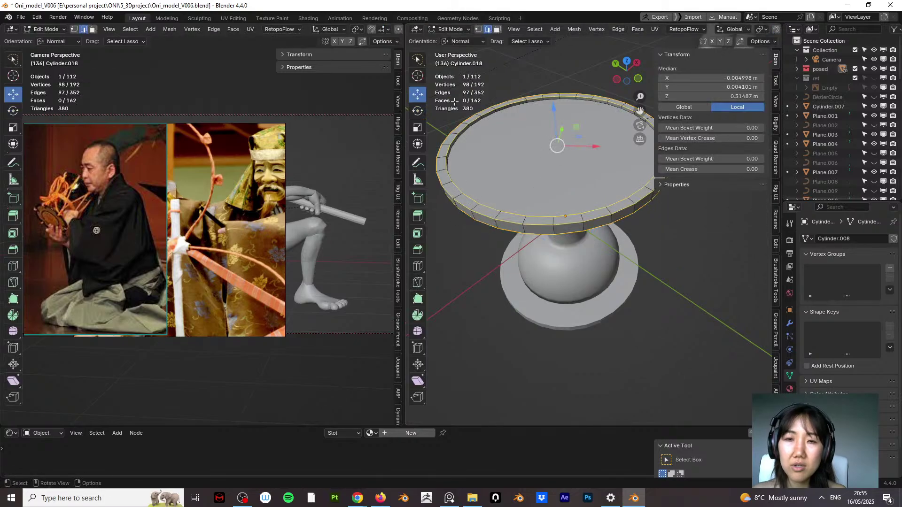
middle_click_drag(486, 161, 507, 62)
left_click(507, 61, "alt+shift")
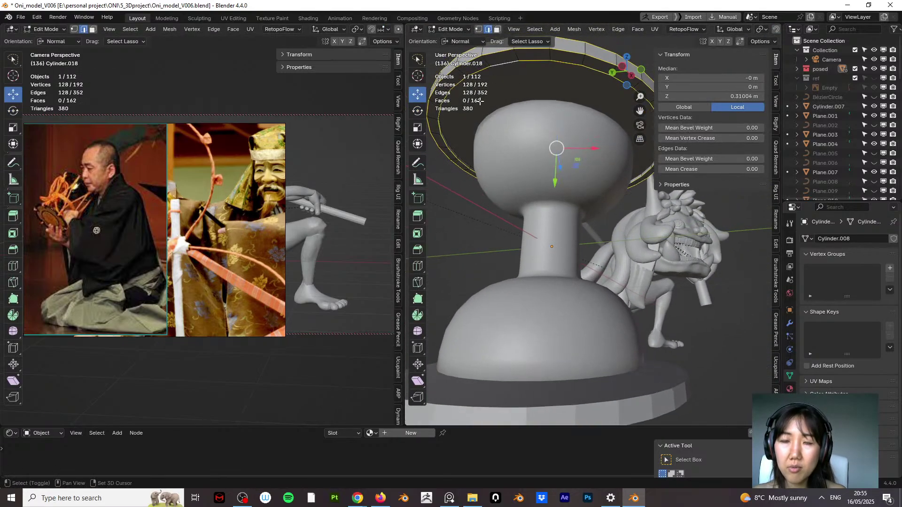
middle_click_drag(481, 101, 436, 183)
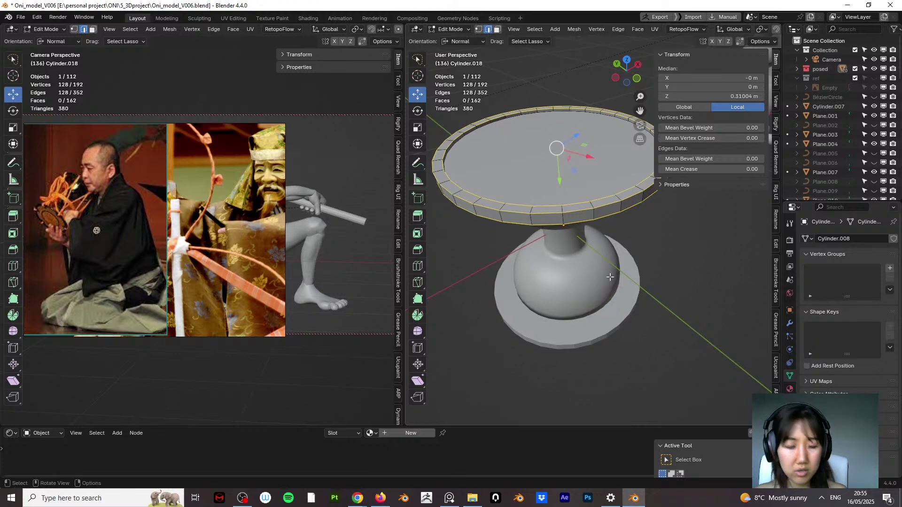
Step: Try a rim bevel of 0.0141 m with 3 segments, inspect the rim, and undo it
key("ctrl+b")
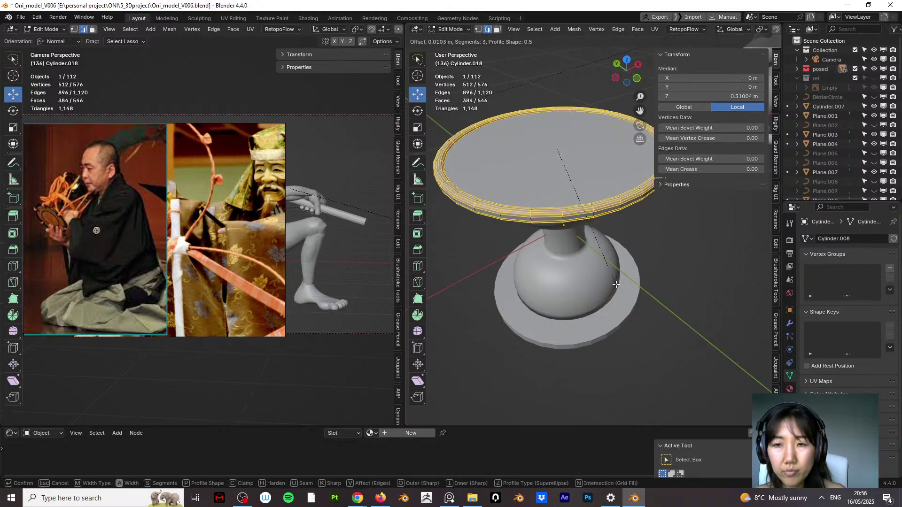
left_click(616, 285)
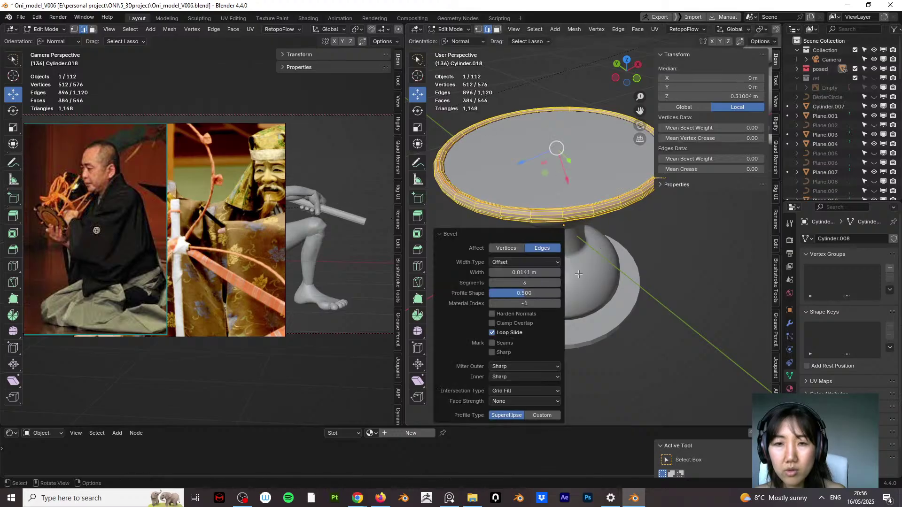
middle_click_drag(580, 275, 579, 170)
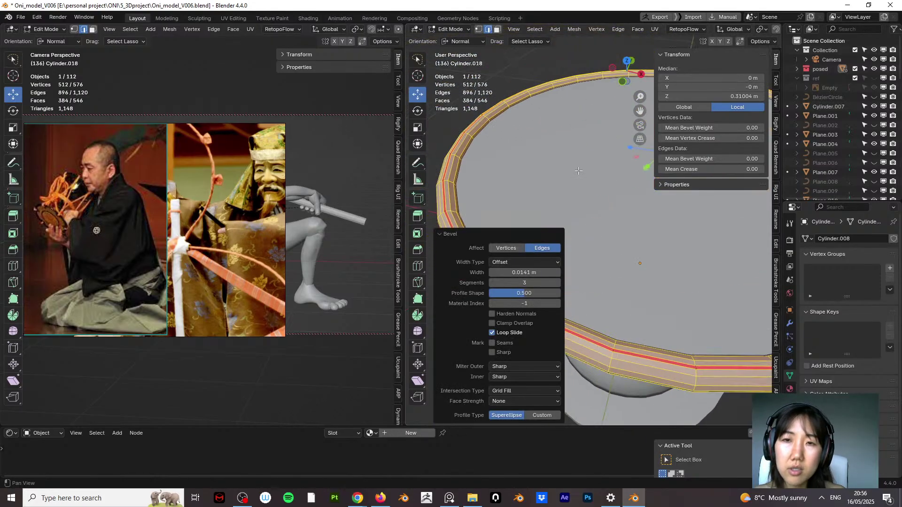
left_click(503, 111, "alt")
middle_click_drag(508, 120, 531, 218)
key("ctrl+i")
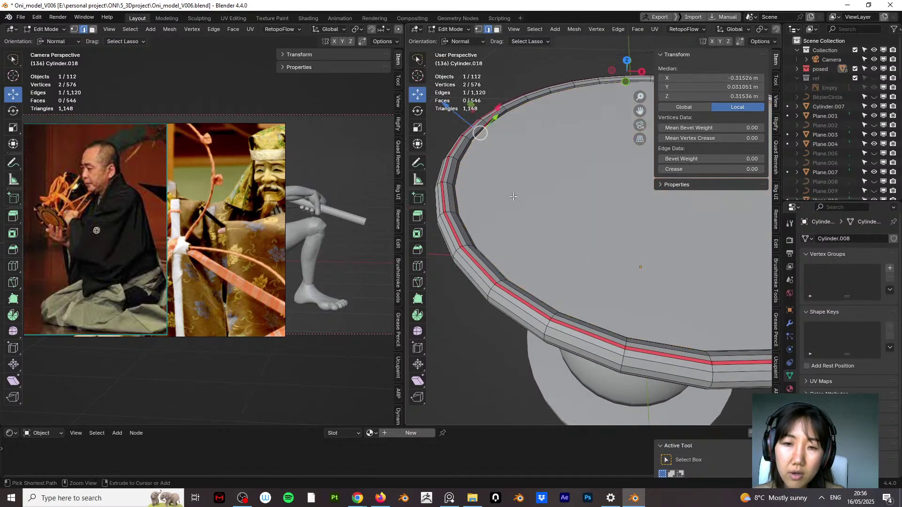
key("ctrl+z")
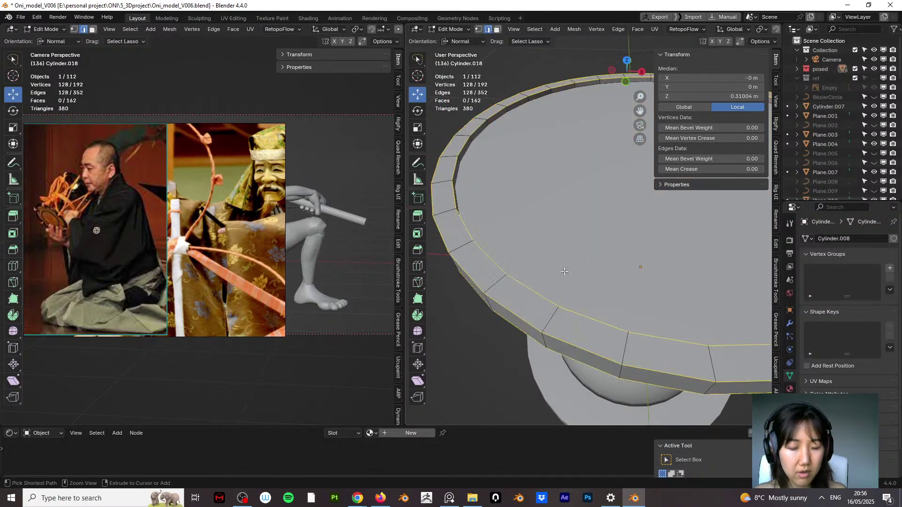
Step: Bevel the four rim edge loops with a width of 0.0117 m and 3 segments, and clear the selection
key("ctrl+b")
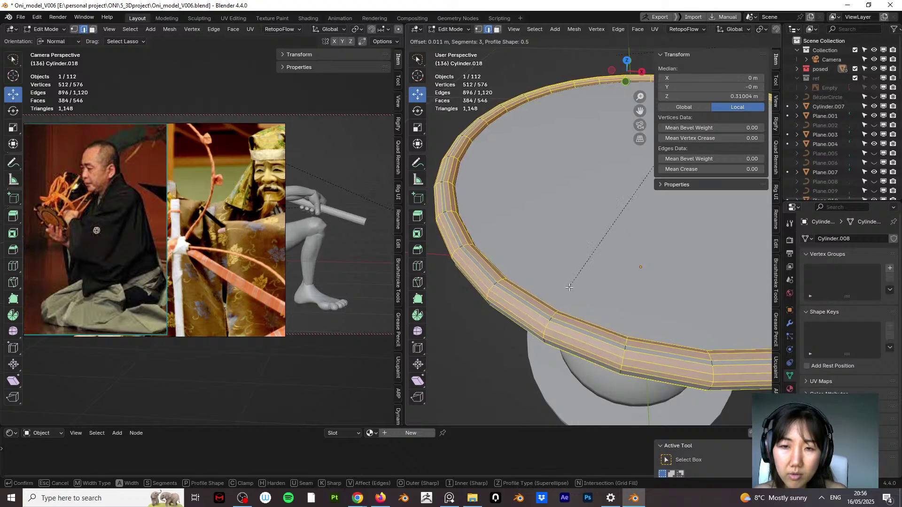
left_click(569, 287)
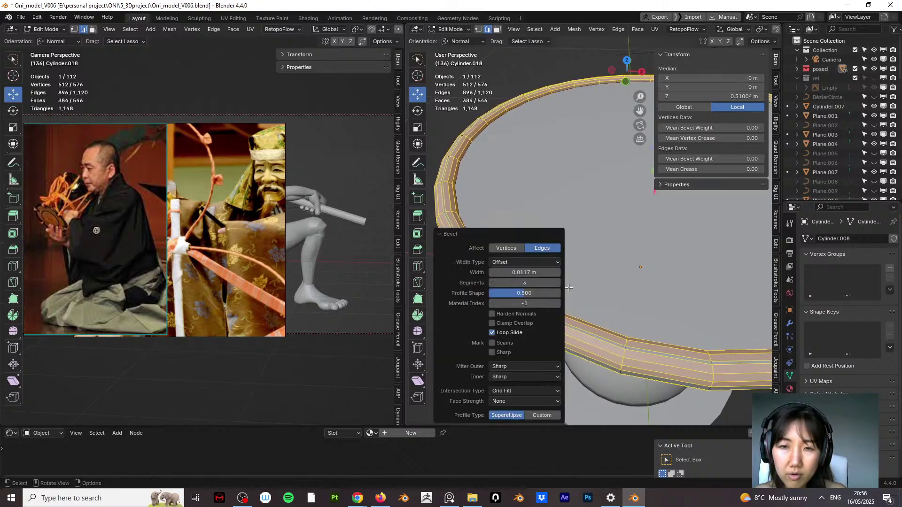
middle_click_drag(523, 201, 501, 208)
left_click(456, 134, "alt")
left_click(502, 208)
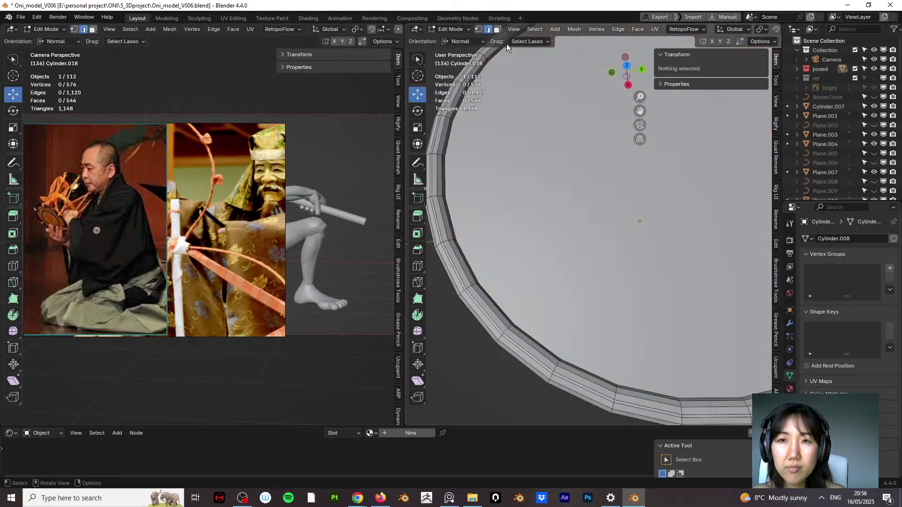
Step: Hide the disc's large top face and delete the edge loop that borders it inside the rim
left_click(521, 150)
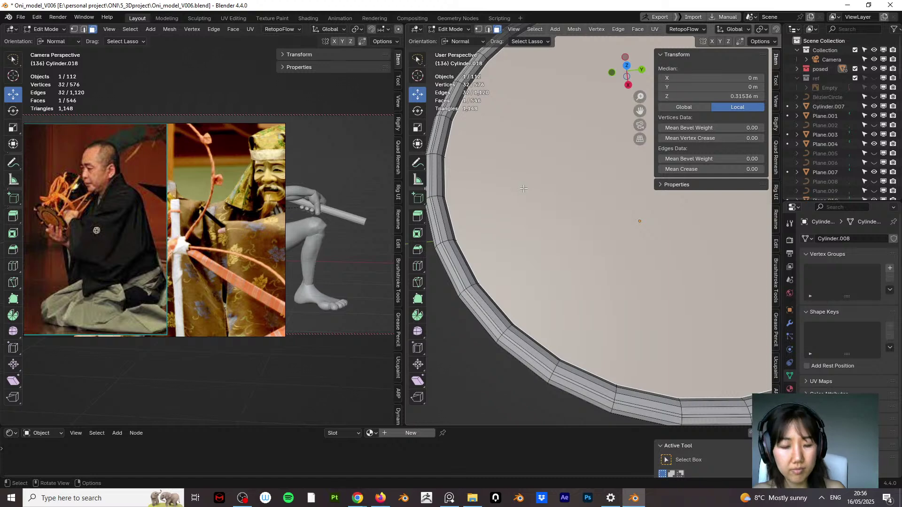
key("h")
middle_click_drag(523, 189, 549, 166)
left_click(550, 160)
key("2")
left_click(546, 161, "alt")
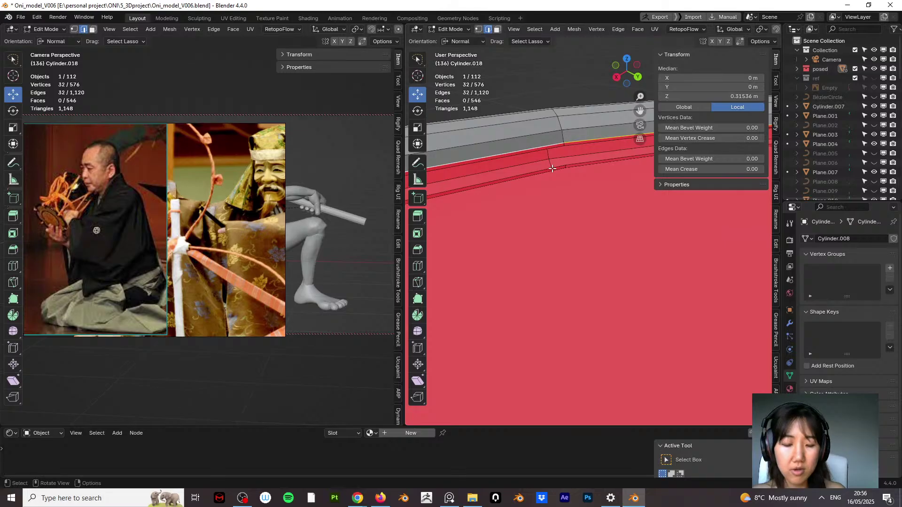
key("x")
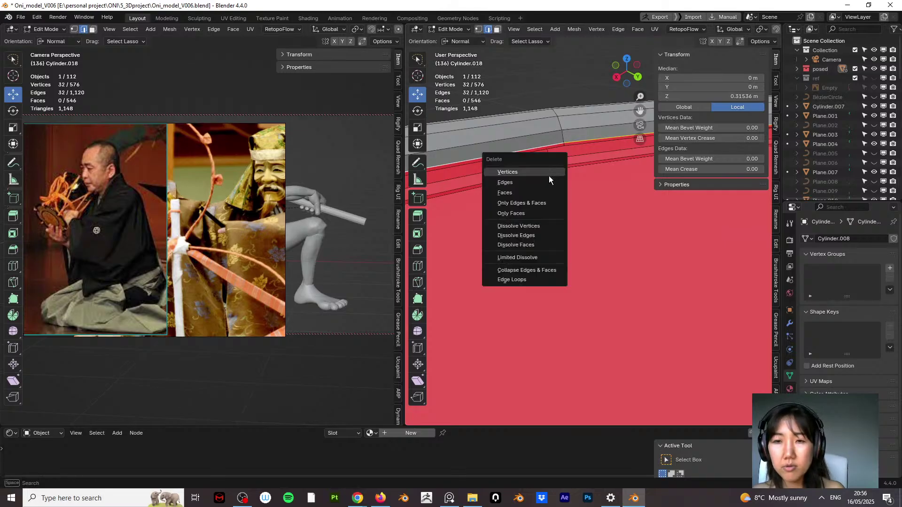
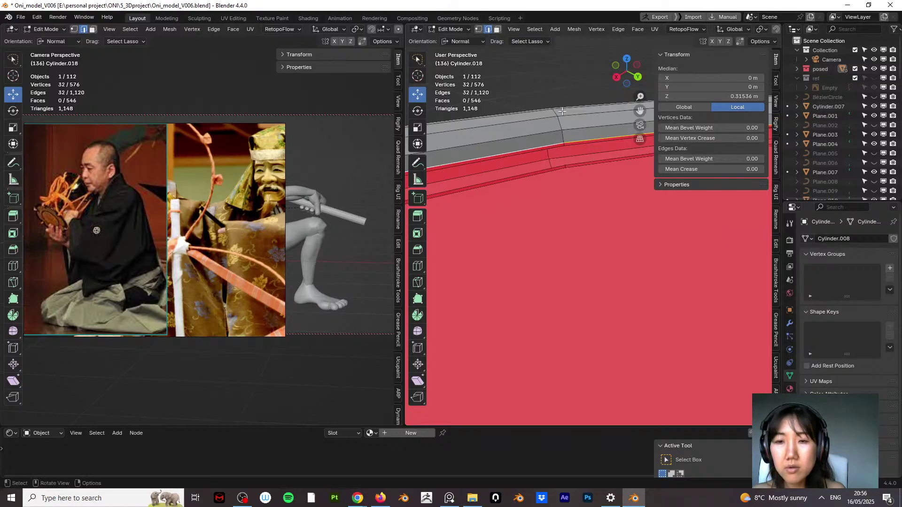
key("x")
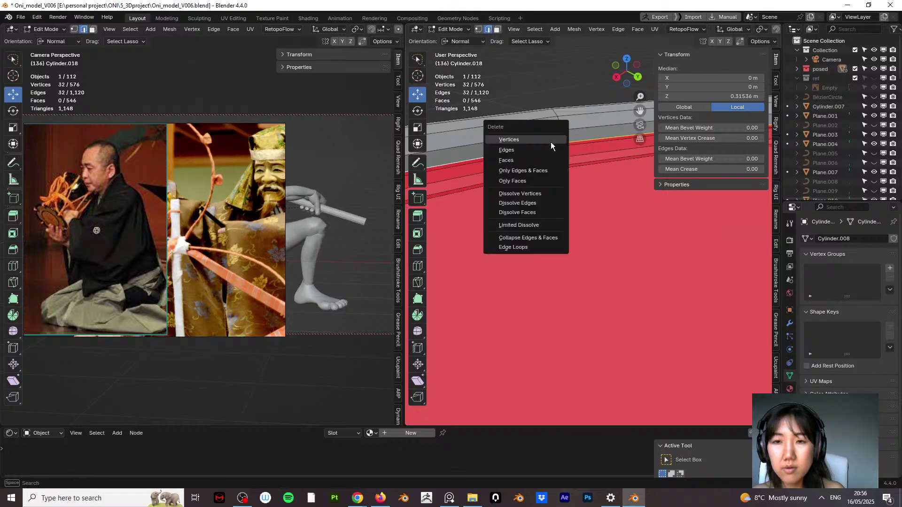
left_click(554, 192)
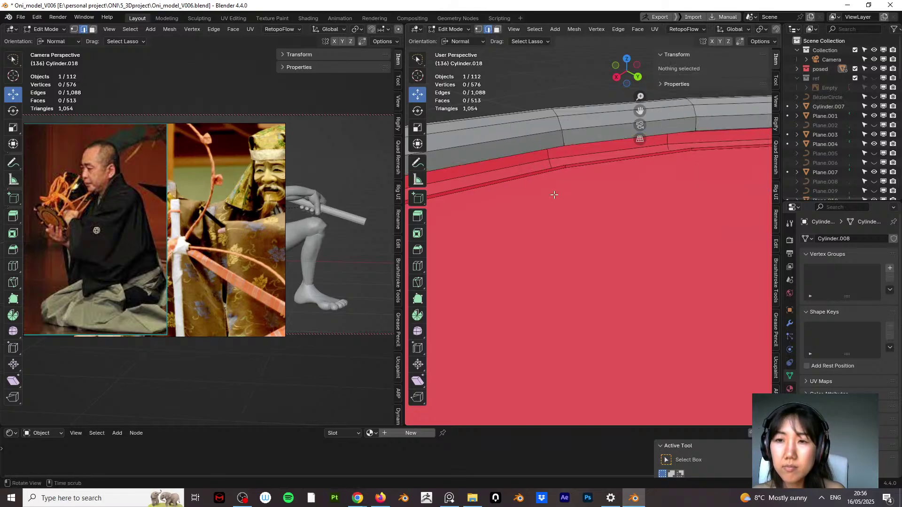
Step: Delete the large circular face on the underside of the upper drumhead disc
middle_click_drag(554, 194, 529, 269)
key("3")
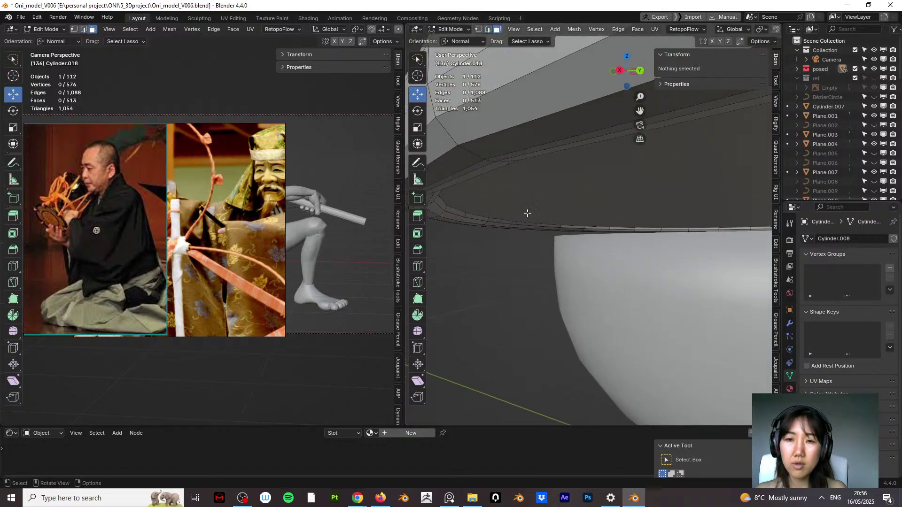
left_click(537, 188)
middle_click_drag(537, 188, 528, 203)
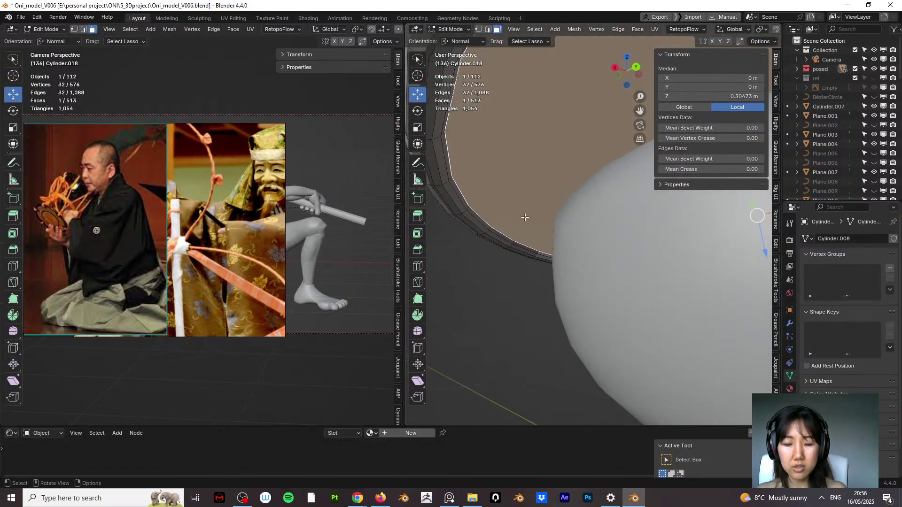
key("x")
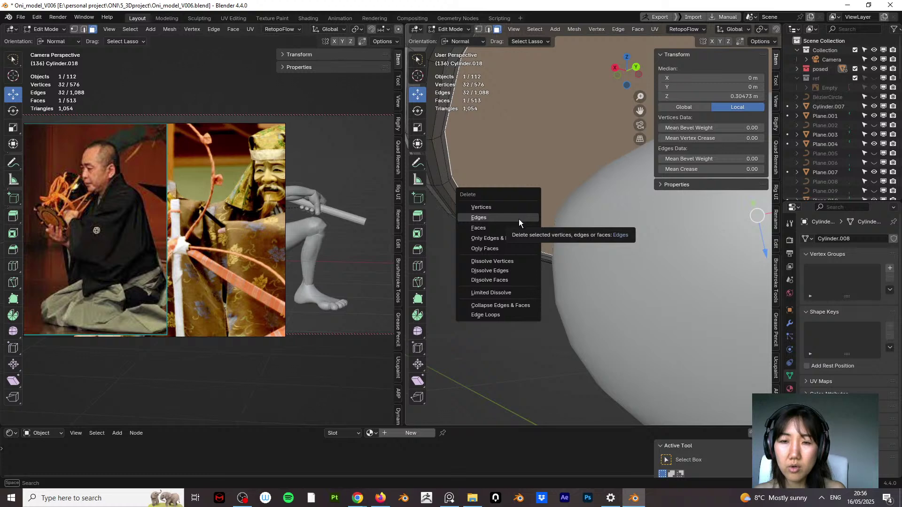
left_click(517, 228)
Step: Delete the edges of the loop bordering the opening on the underside of the rim
middle_click_drag(517, 228, 582, 208)
scroll(564, 208, "up", 5)
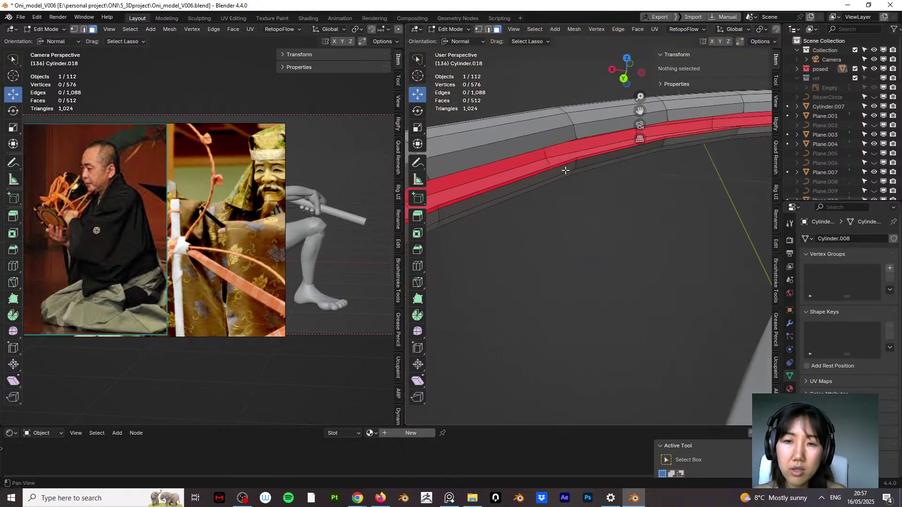
left_click(542, 211, "alt")
middle_click_drag(542, 210, 537, 212)
key("x")
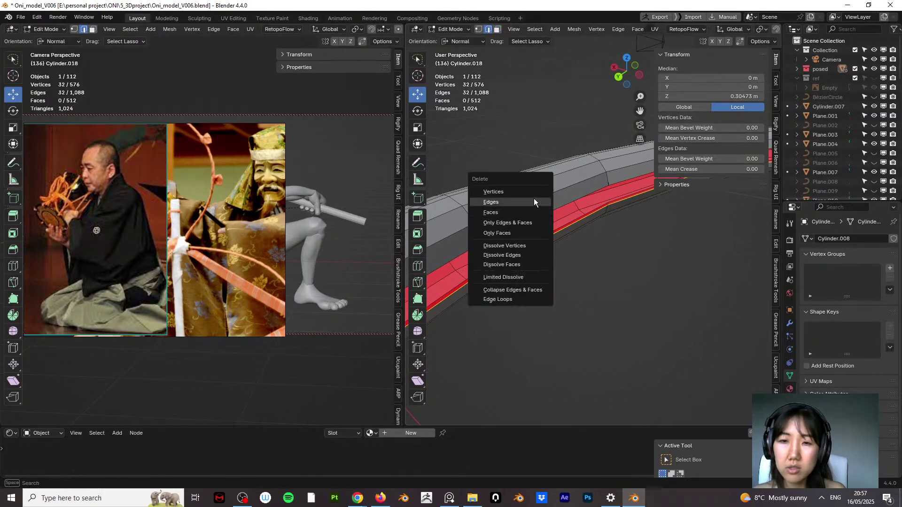
left_click(533, 201)
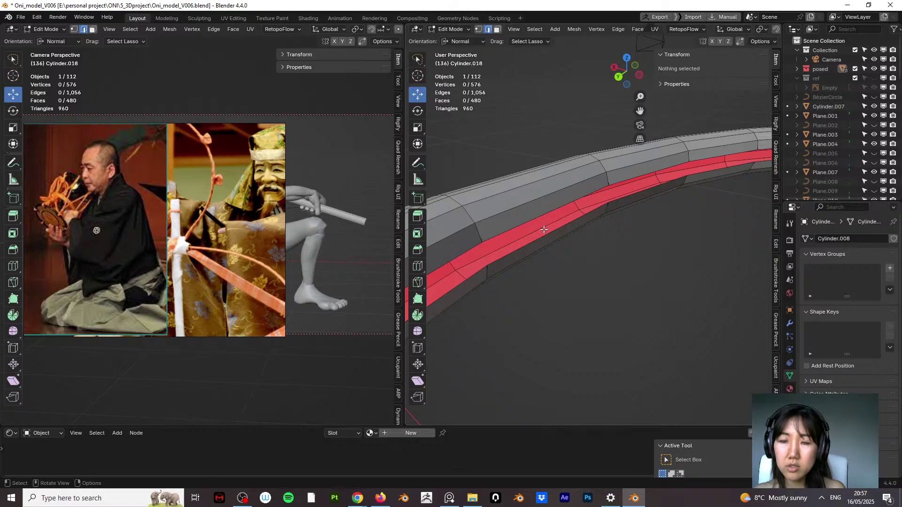
left_click(537, 214)
left_click(522, 218, "alt")
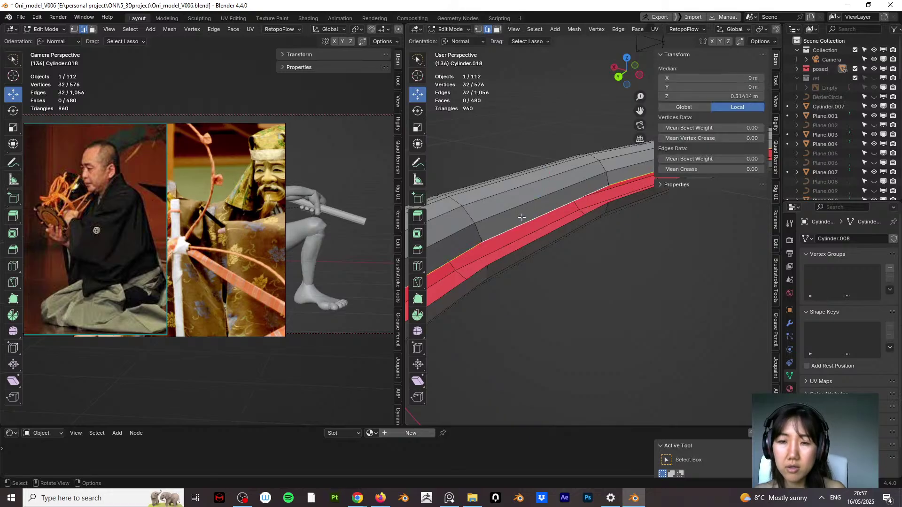
middle_click_drag(480, 239, 573, 218)
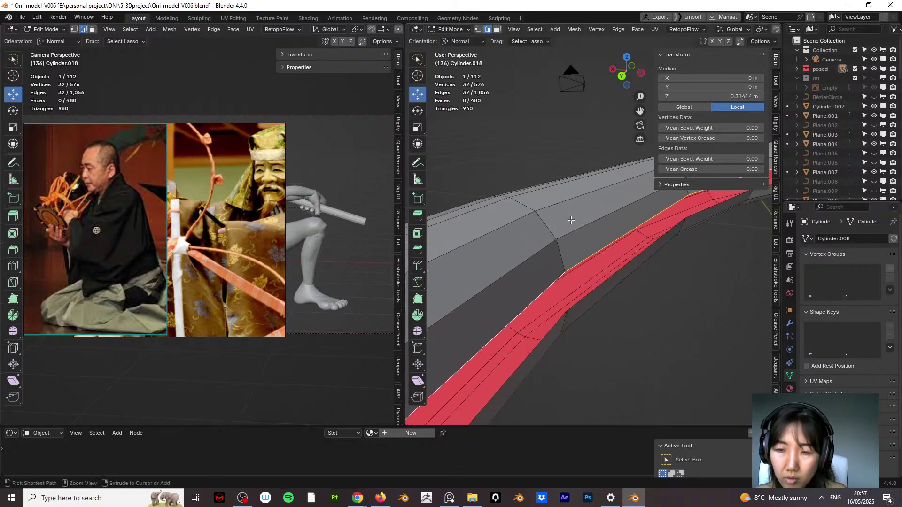
left_click(572, 218)
Step: Undo the recent deletions of the upper drumhead's inner edge loops and its large circular underside face
key("ctrl+z")
key("ctrl+z")
key("ctrl+z")
key("ctrl+z")
key("ctrl+z")
key("ctrl+z")
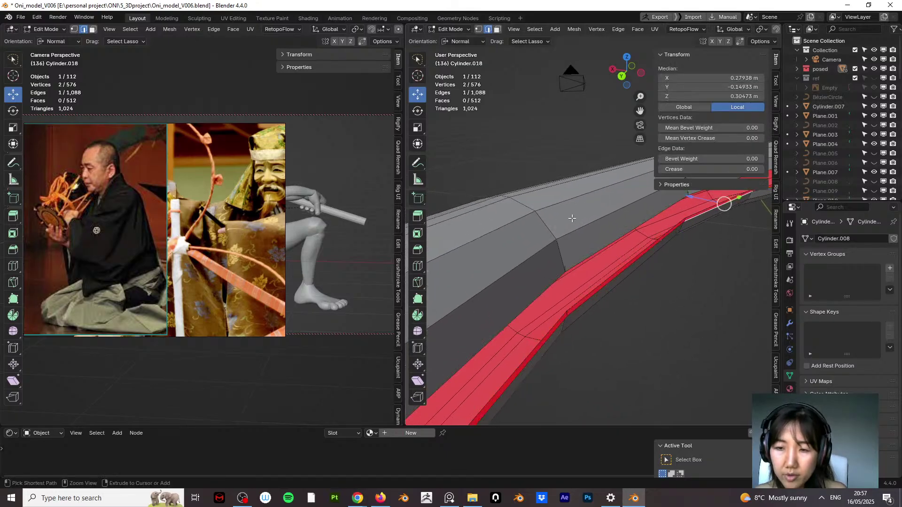
key("ctrl+z")
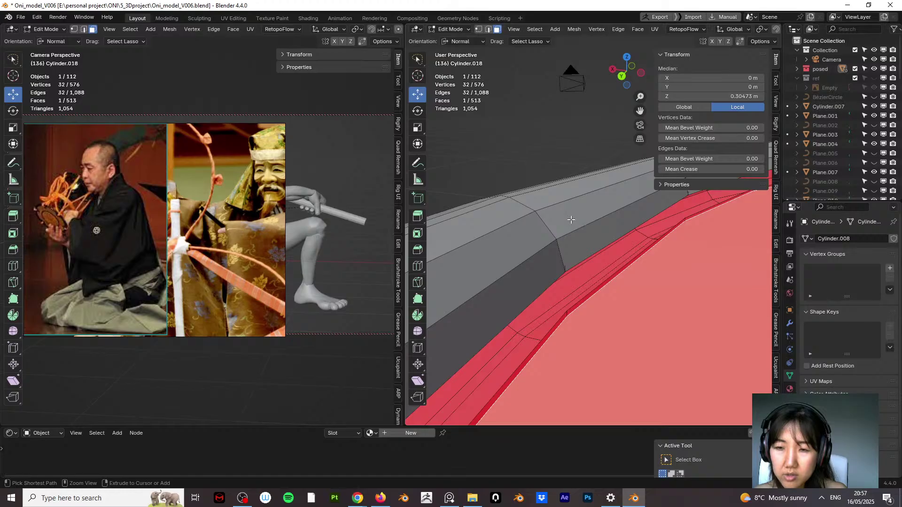
key("alt+a")
key("ctrl+z")
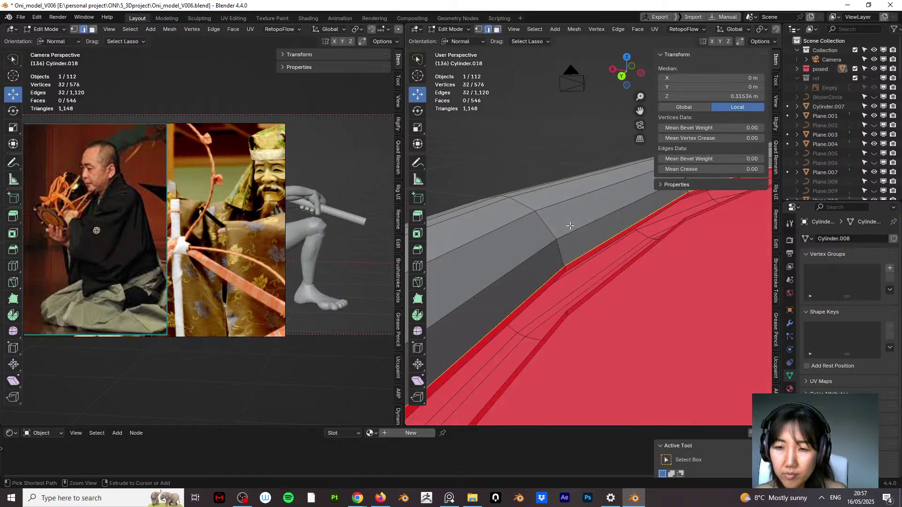
Step: Delete the two narrow face rings bordering the inside of the rim on the upper drumhead disc
left_click(497, 29)
middle_click_drag(561, 284, 508, 258)
left_click(510, 262, "alt")
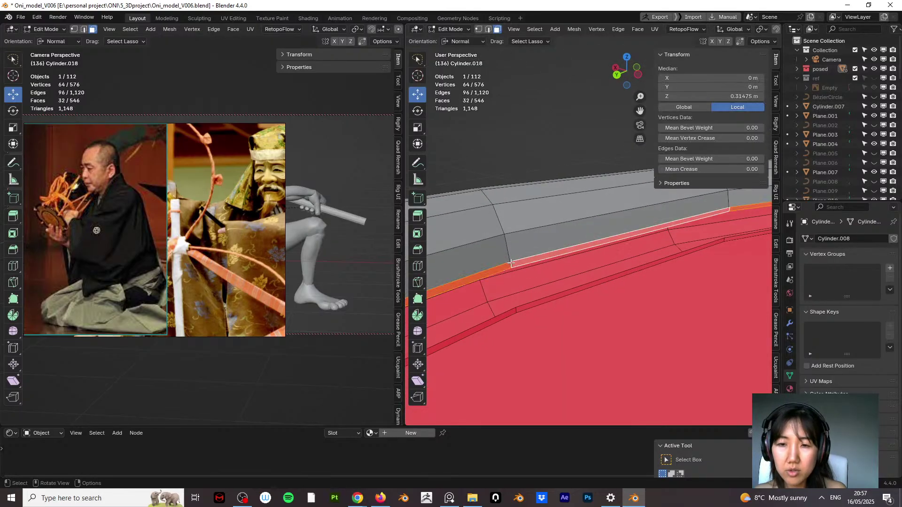
left_click(519, 312, "alt+shift")
key("x")
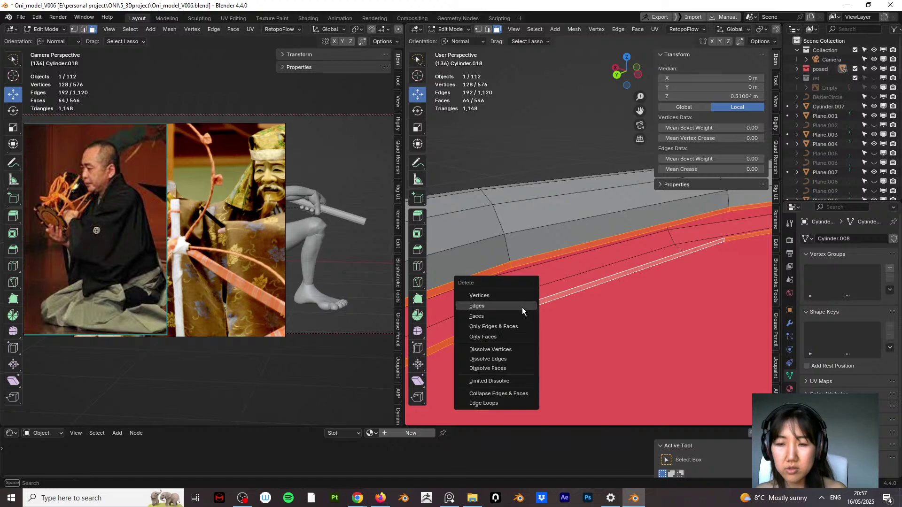
left_click(520, 316)
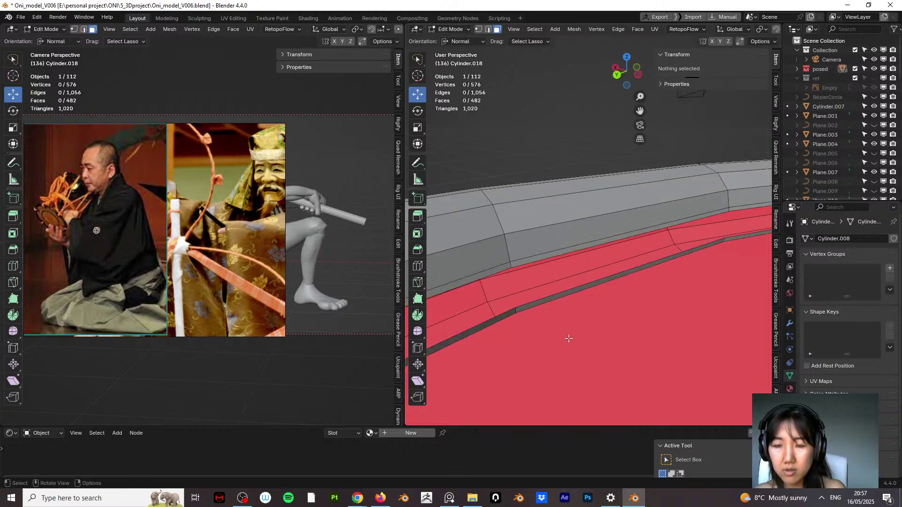
Step: Delete the detached large circular face inside the upper drumhead together with its vertices
left_click(562, 318)
key("x")
left_click(570, 323)
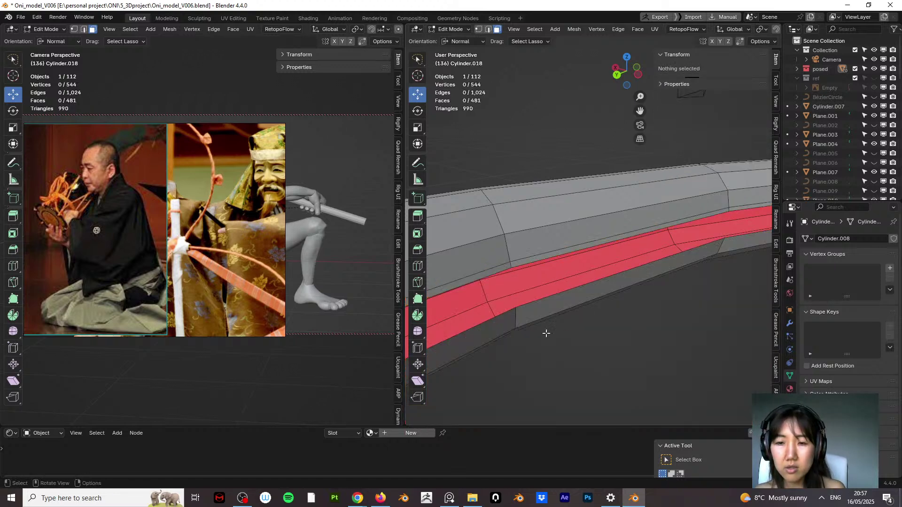
Step: Fill the inner rim edge loop nearest the top of the upper drumhead with a single face
middle_click_drag(544, 331, 527, 233)
left_click(533, 246, "alt")
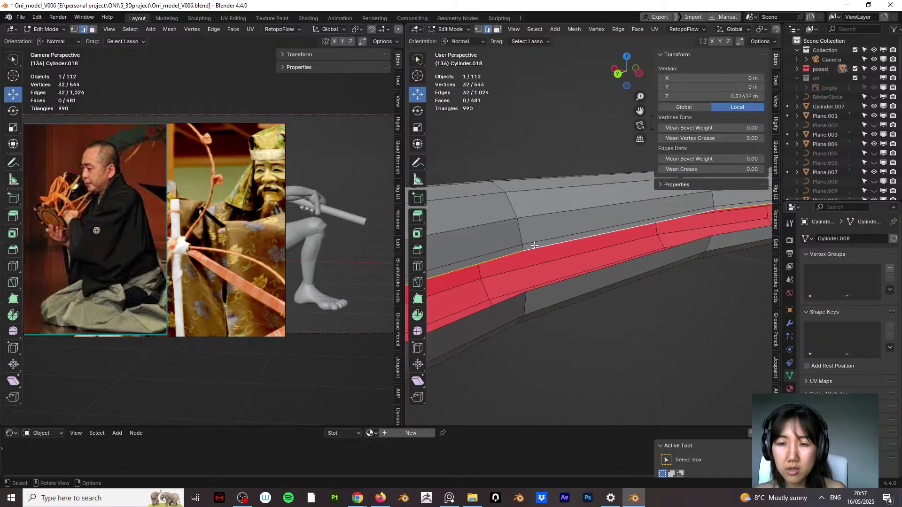
key("f")
Step: Fill the opening on the underside of the upper drumhead with a single face across its inner edge loop
middle_click_drag(560, 306, 550, 255)
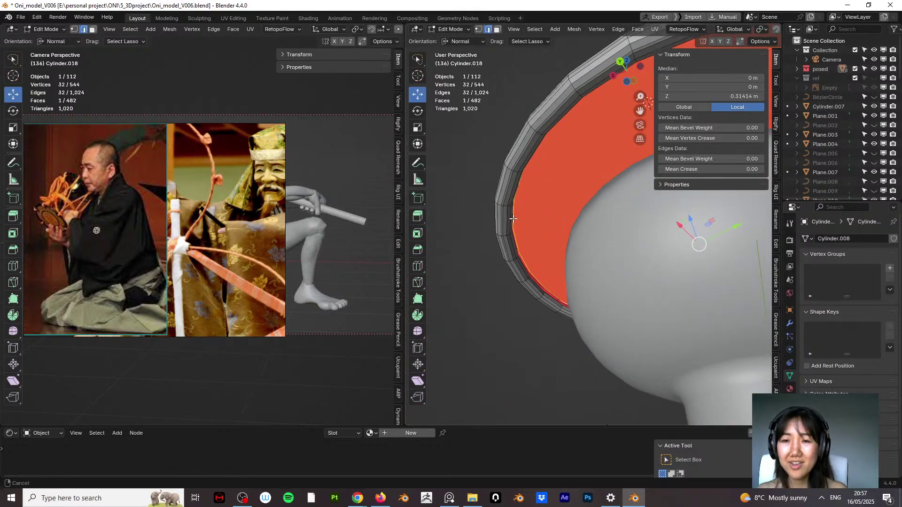
middle_click_drag(513, 219, 512, 189)
left_click(522, 231)
left_click(524, 208, "alt")
key("f")
scroll(548, 216, "down", 4)
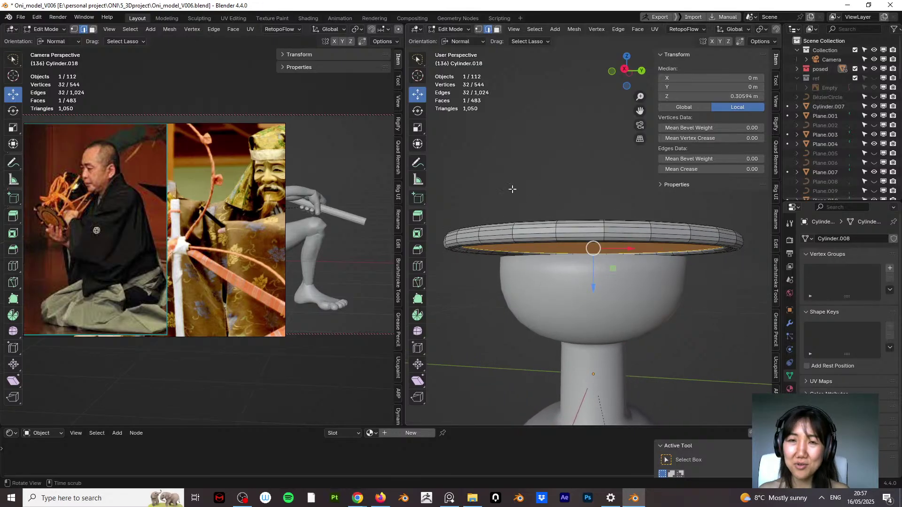
Step: Return to Object Mode, scale the hourglass drum body to 1.115 along Z, and clear the selection
left_click(453, 29)
left_click(455, 35)
left_click(594, 288)
middle_click_drag(594, 289, 533, 257)
key("s")
key("z")
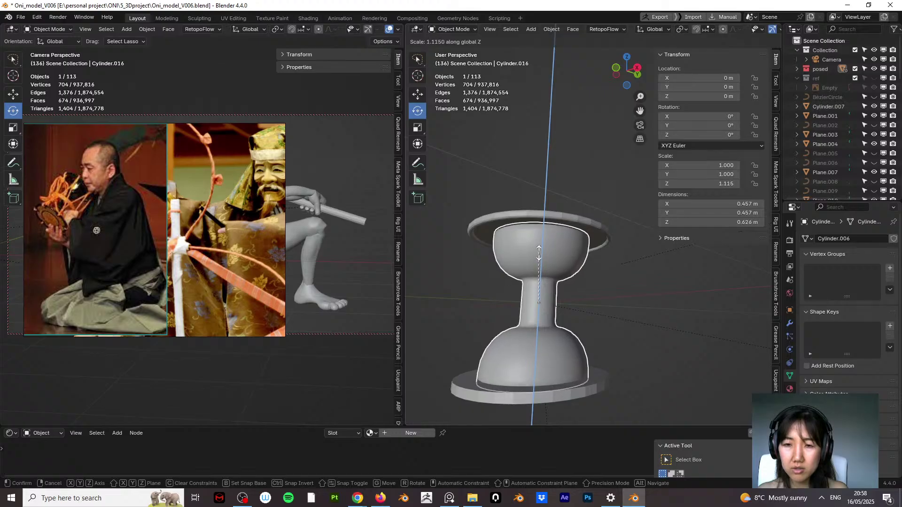
left_click(542, 248)
left_click(552, 190)
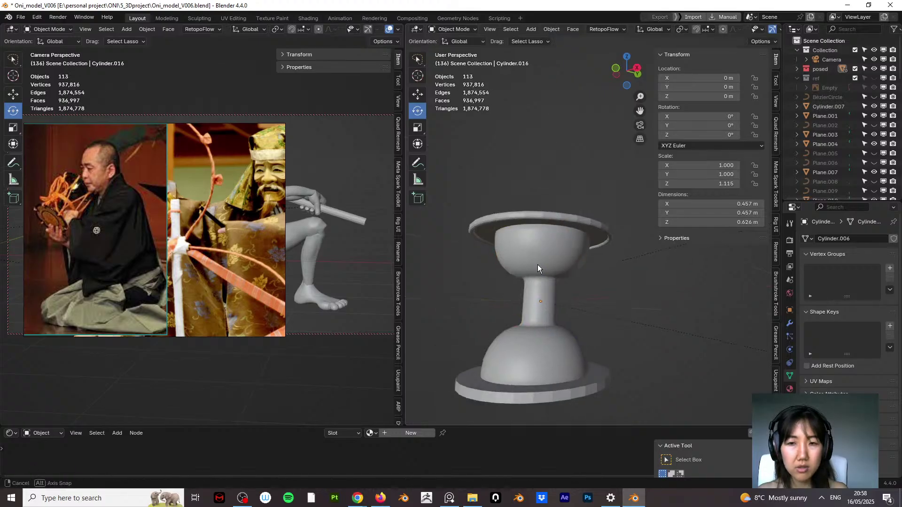
Step: Save the file and set the upper drumhead disc's origin to its geometry
middle_click_drag(538, 264, 569, 266)
left_click(563, 213)
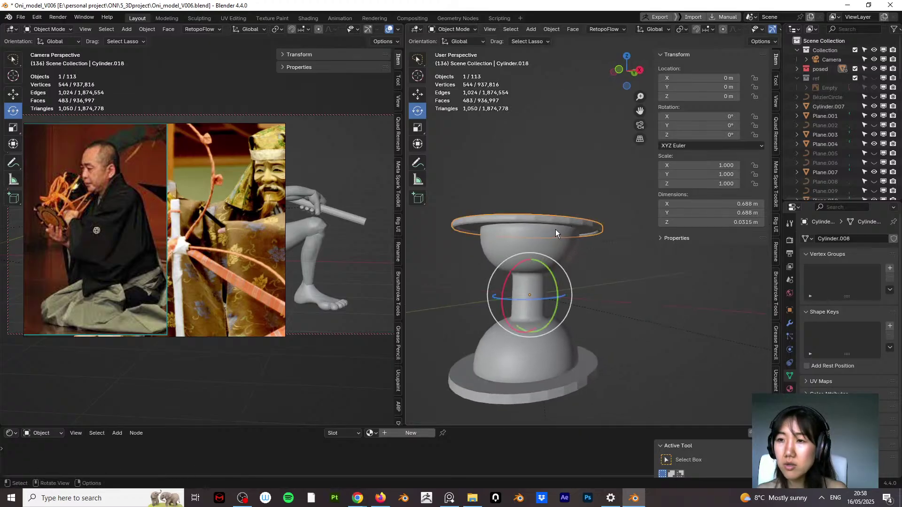
key("ctrl+s")
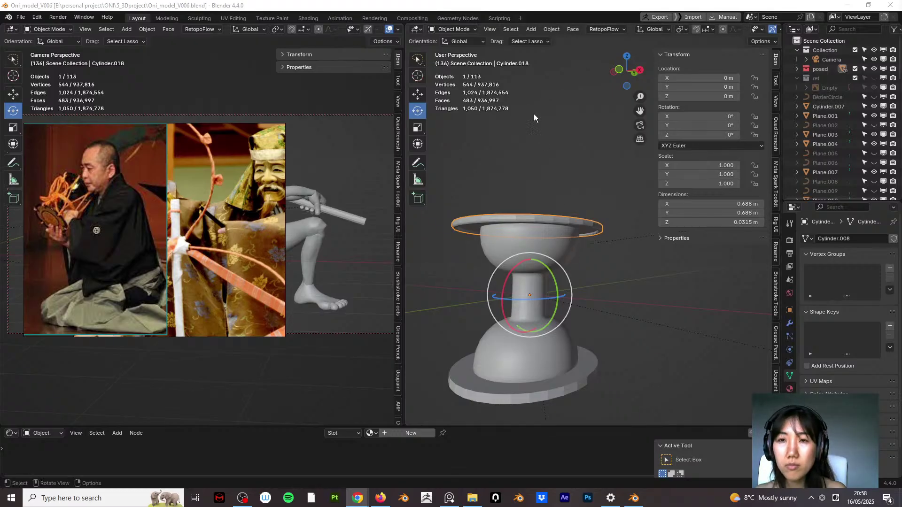
left_click(551, 29)
mouse_move(563, 49)
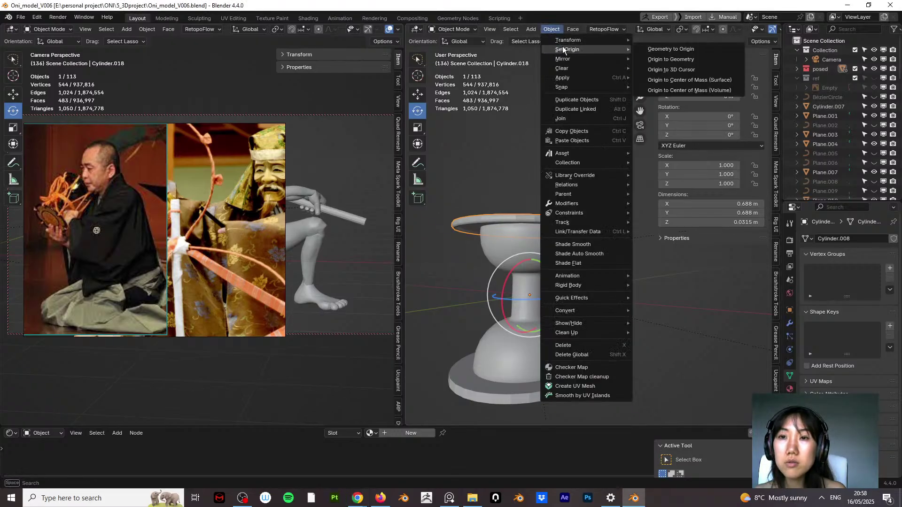
left_click(686, 59)
key("shift+d")
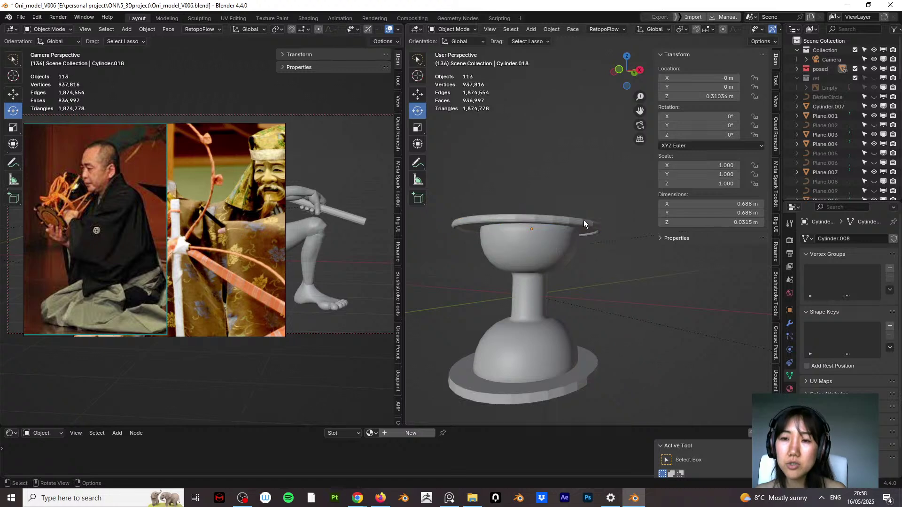
Step: Duplicate the rimmed disc at the top of the drum in place and set the copy's Z location to -0.310355 m
right_click(603, 220)
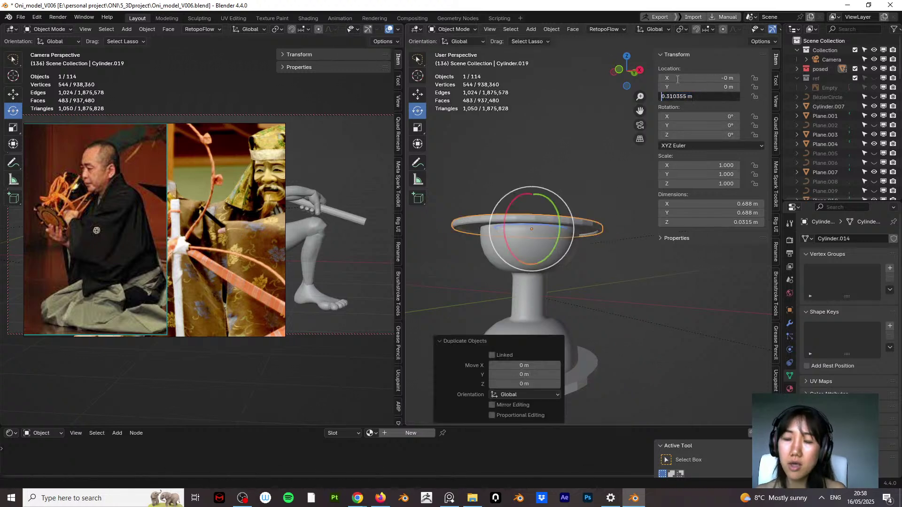
type("-")
key("Return")
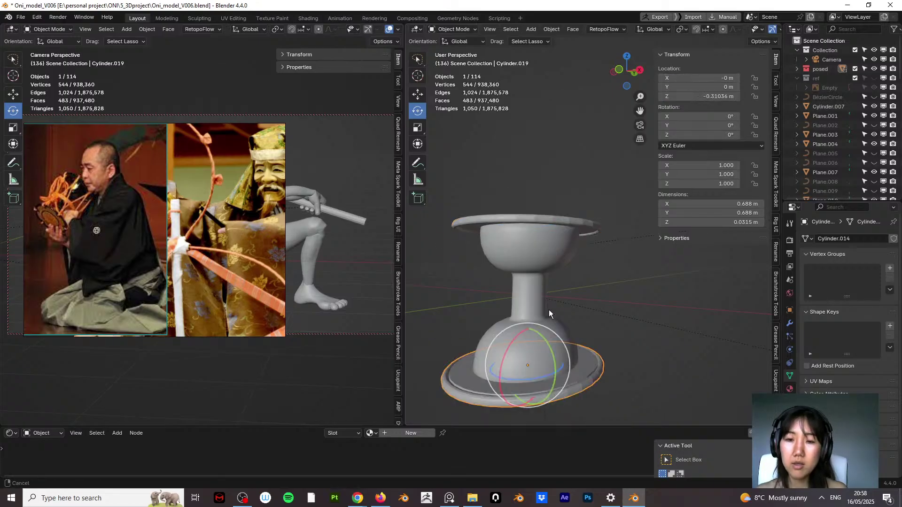
Step: Delete the old plain disc at the drum's base and save the file
middle_click_drag(549, 309, 490, 269)
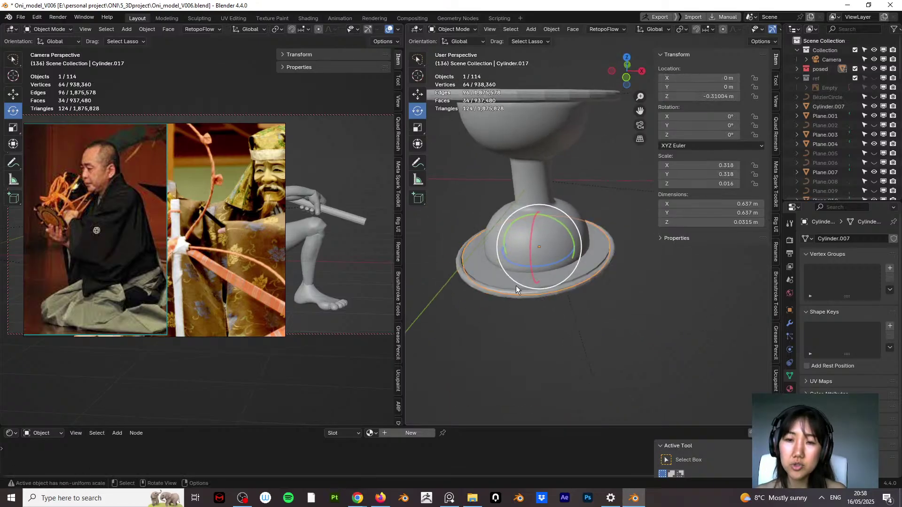
key("Delete")
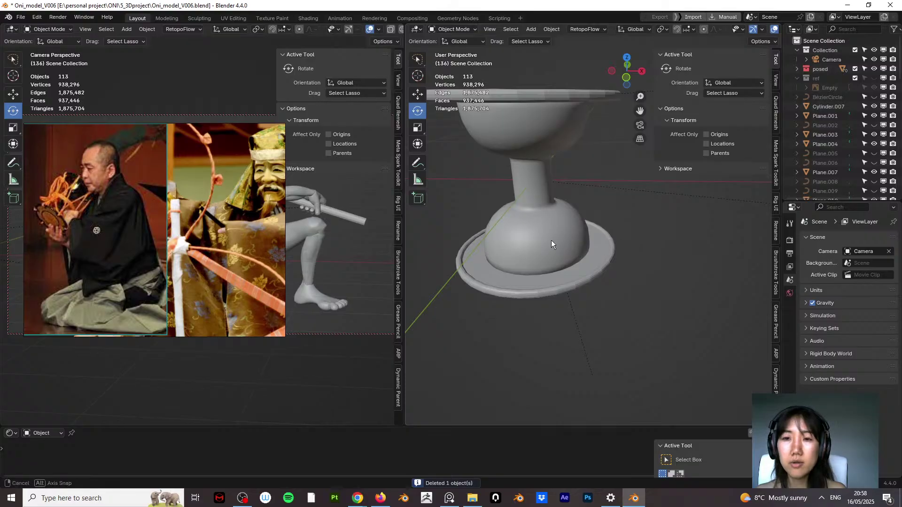
middle_click_drag(553, 244, 553, 272)
key("ctrl+s")
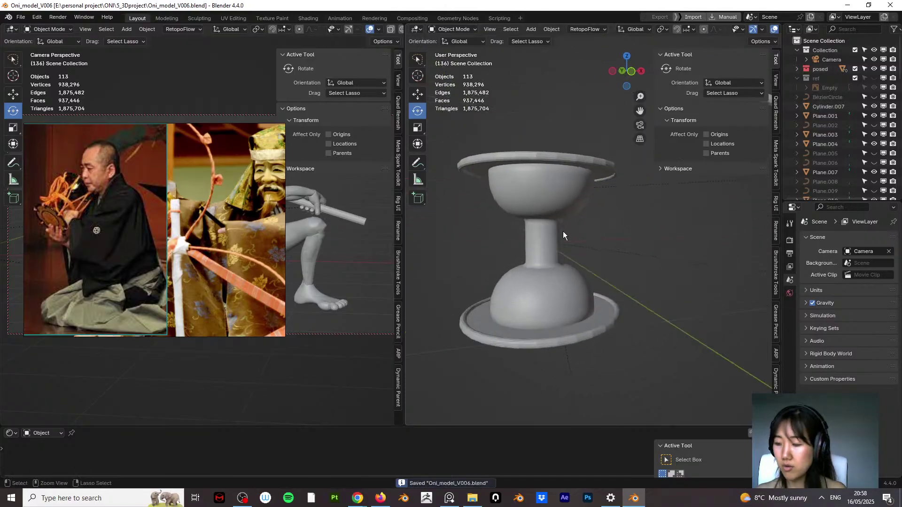
Step: Shade both the upper and lower rimmed discs smooth, then deselect them
left_click(566, 157)
left_click(580, 342, "shift")
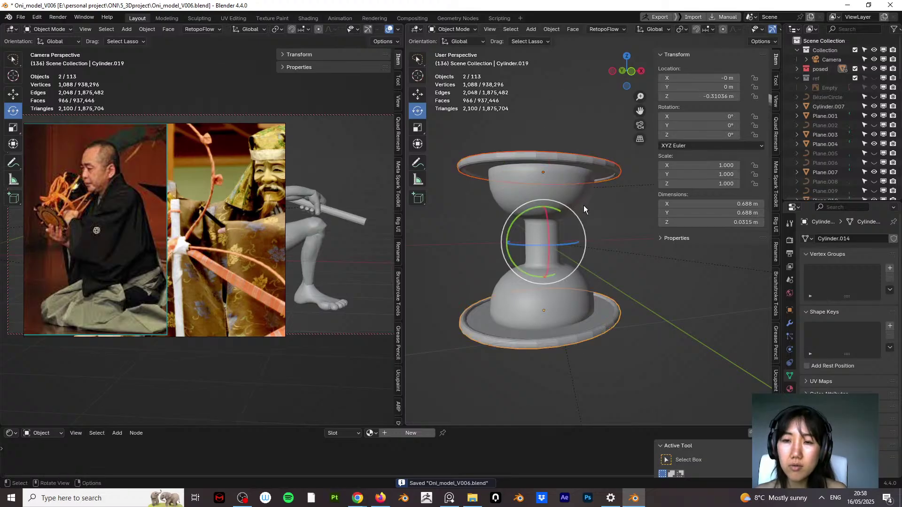
right_click(589, 147)
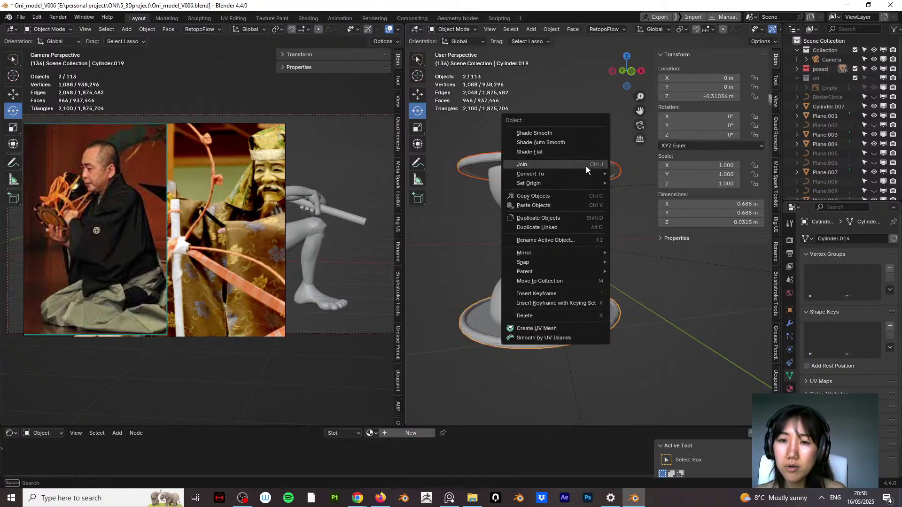
left_click(535, 133)
key("alt+a")
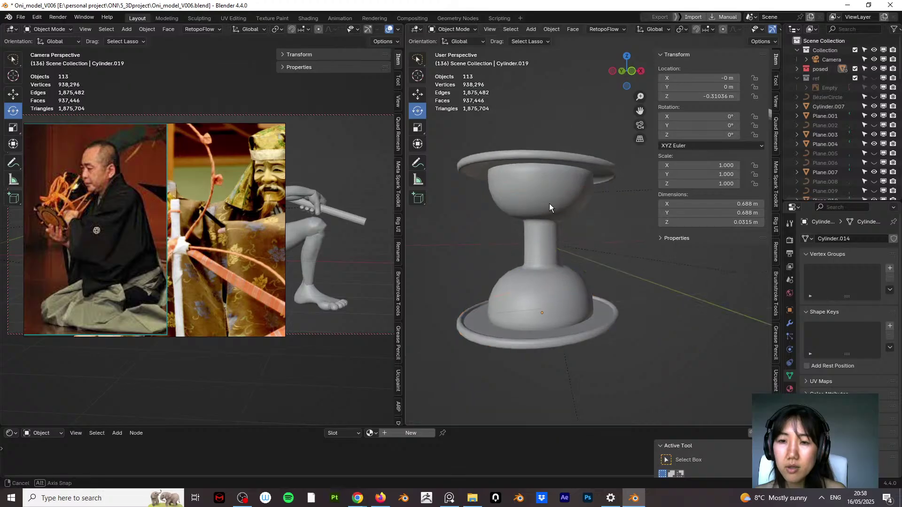
Step: Examine the drum from several angles and compare it with a close-up of the drum head in the reference photo
middle_click_drag(549, 204, 625, 197)
scroll(578, 194, "down", 6)
middle_click_drag(501, 256, 566, 258)
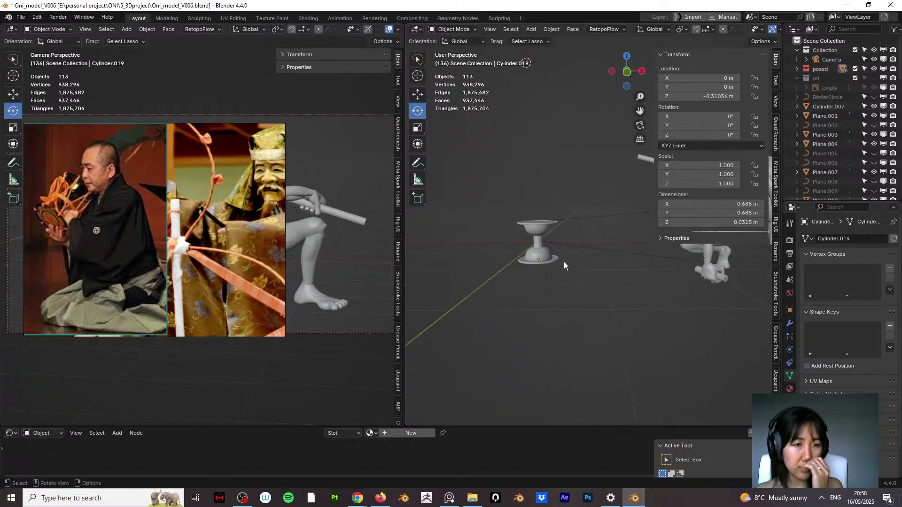
scroll(532, 229, "up", 3)
middle_click_drag(532, 229, 492, 221)
left_click(61, 217)
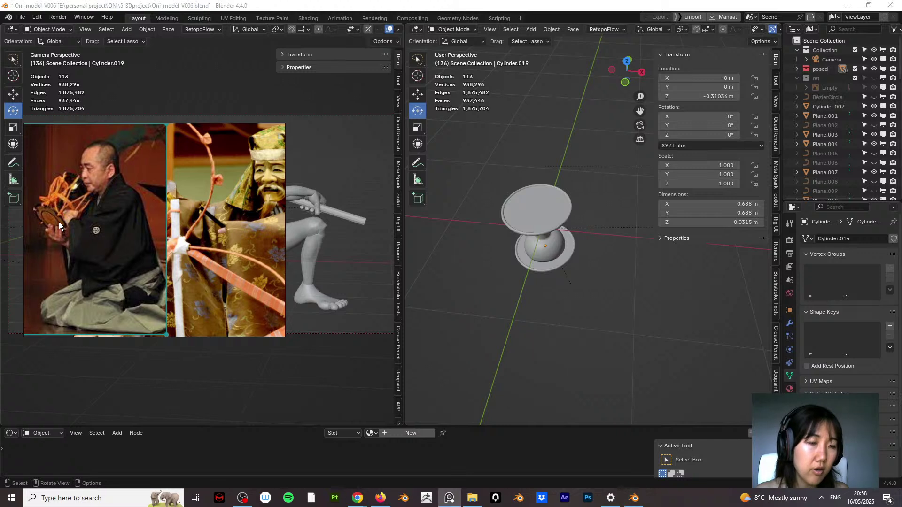
scroll(59, 222, "up", 5)
scroll(153, 190, "down", 4)
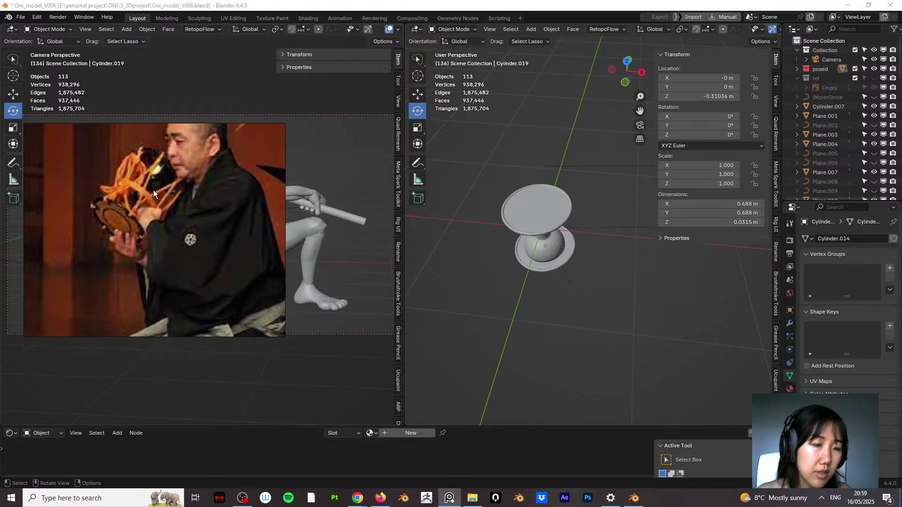
scroll(99, 218, "up", 3)
left_click_drag(57, 233, 249, 207)
Step: Inset the large top face of the upper disc by about 0.125 m in Edit Mode
left_click(543, 208)
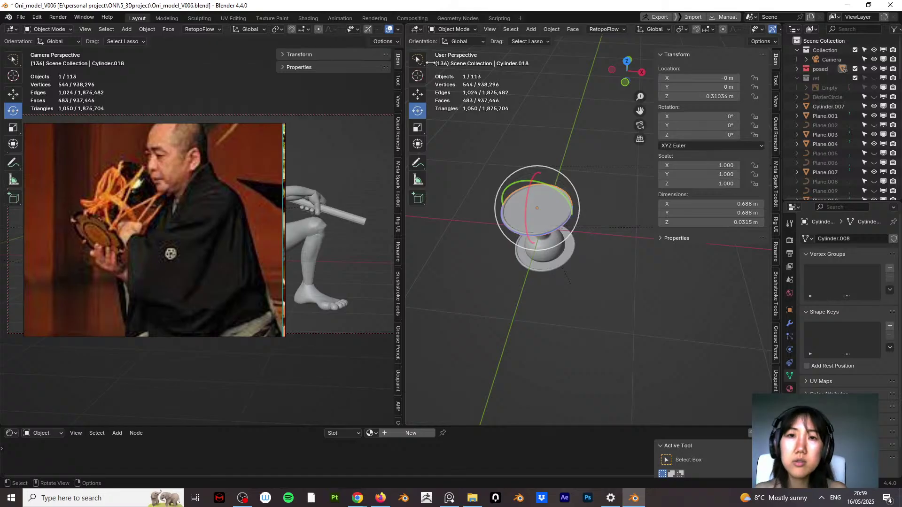
left_click(454, 29)
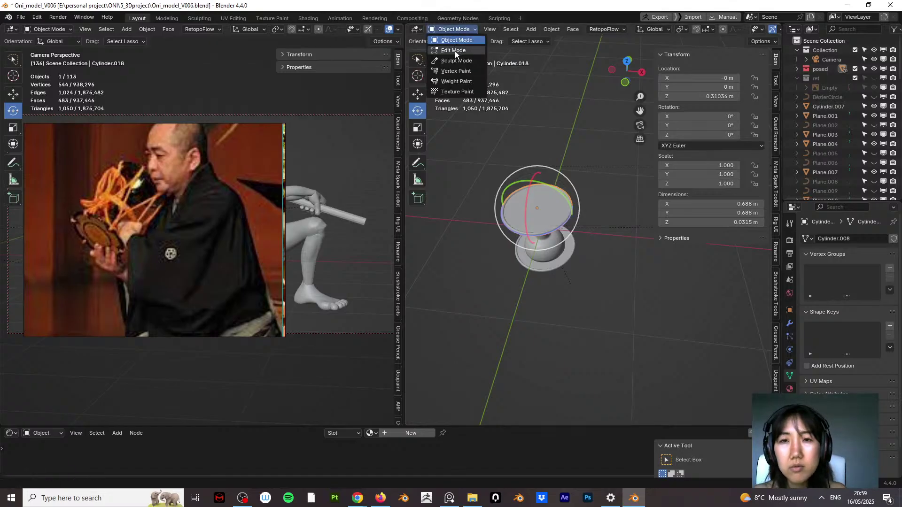
left_click(454, 50)
left_click(538, 231)
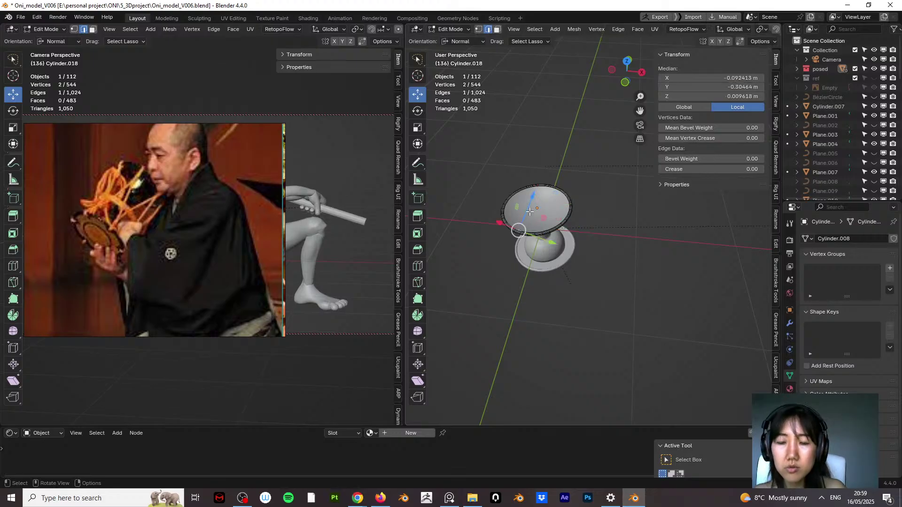
key("3")
left_click(530, 212)
middle_click_drag(529, 212, 609, 145)
scroll(582, 213, "up", 4)
key("i")
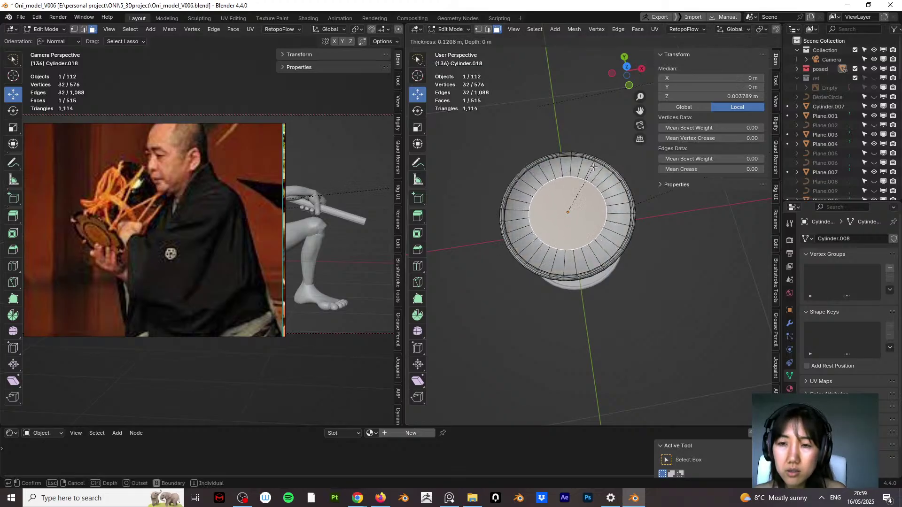
left_click(594, 167)
Step: Extrude the upper disc's inset centre face upward by about 0.0056 m along its normal
mouse_move(593, 167)
middle_mouse_down()
mouse_move(574, 151)
mouse_move(580, 165)
middle_mouse_up()
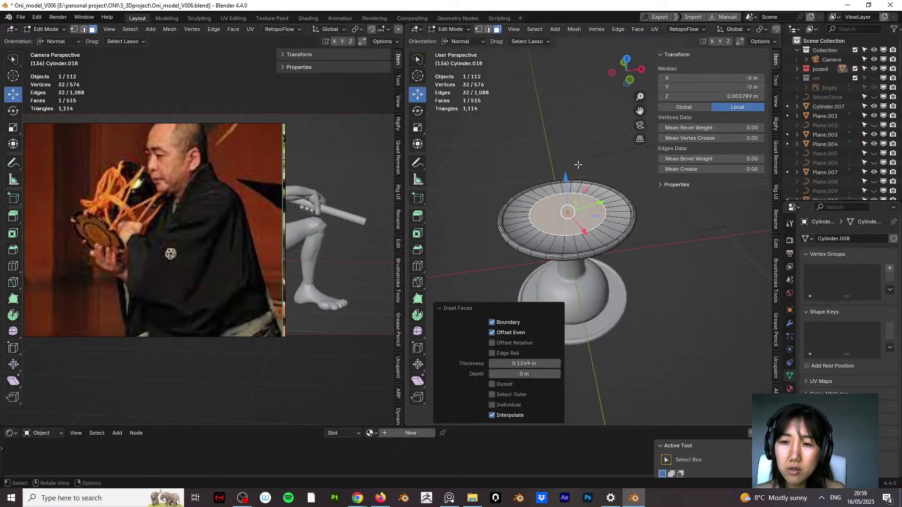
key("g")
key("z")
key("z")
left_click(595, 180)
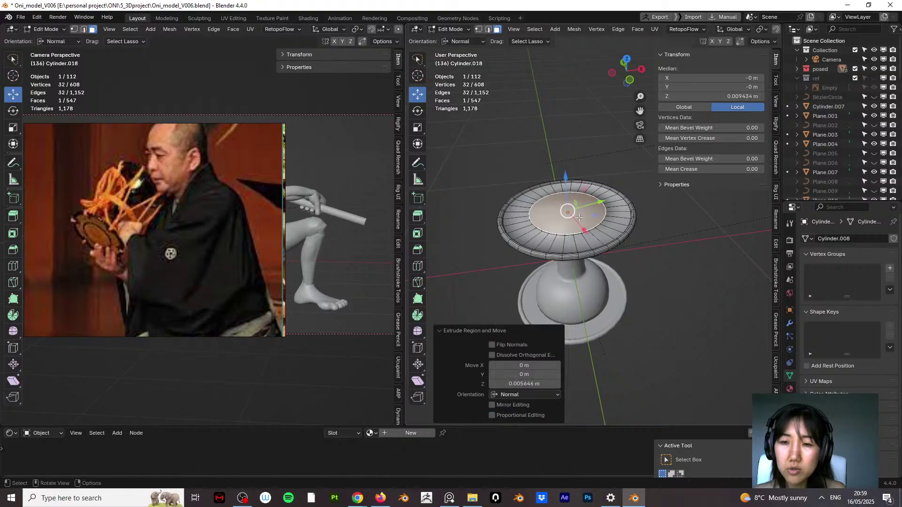
scroll(601, 183, "up", 5)
middle_click_drag(606, 186, 589, 173)
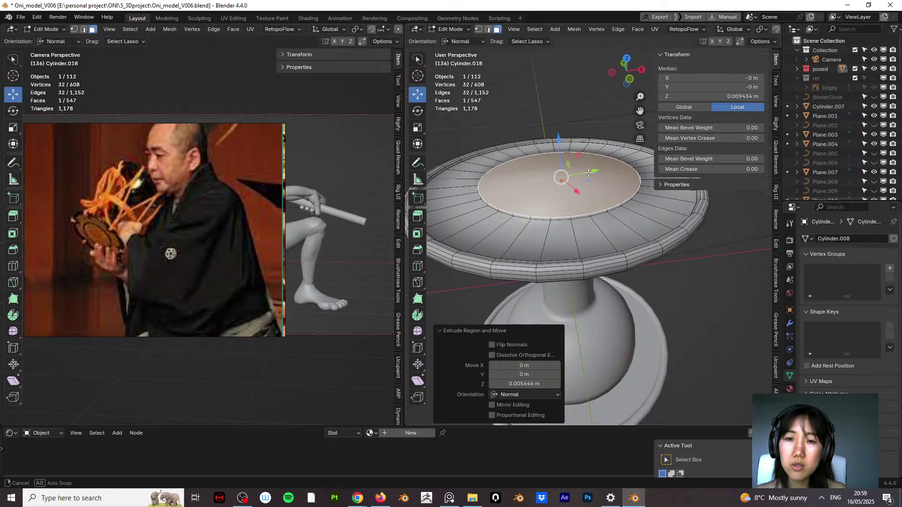
Step: Return to Object Mode, shade the upper disc smooth and deselect it
left_click(452, 30)
left_click(455, 38)
right_click(562, 201)
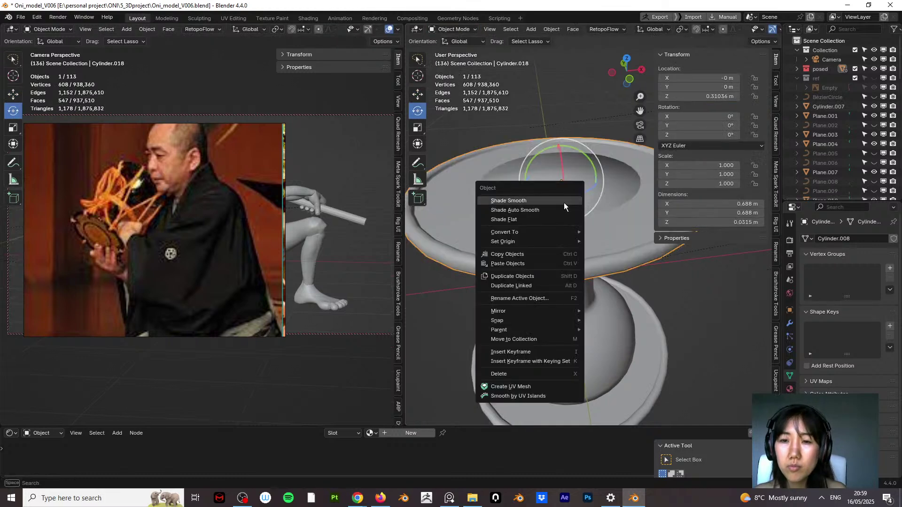
left_click(562, 201)
key("alt+a")
right_click(549, 182)
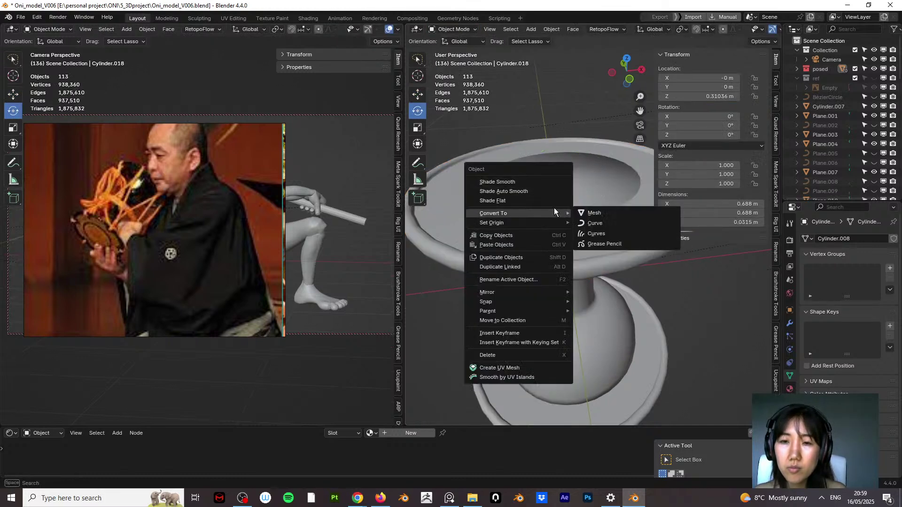
left_click(561, 158)
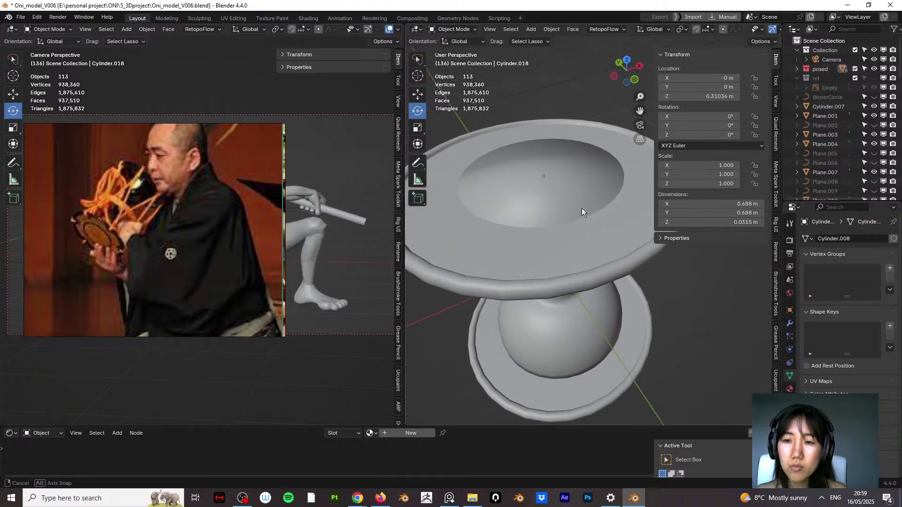
Step: Select the upper disc and apply flat shading to it
left_click(582, 208)
middle_click_drag(589, 255, 540, 236)
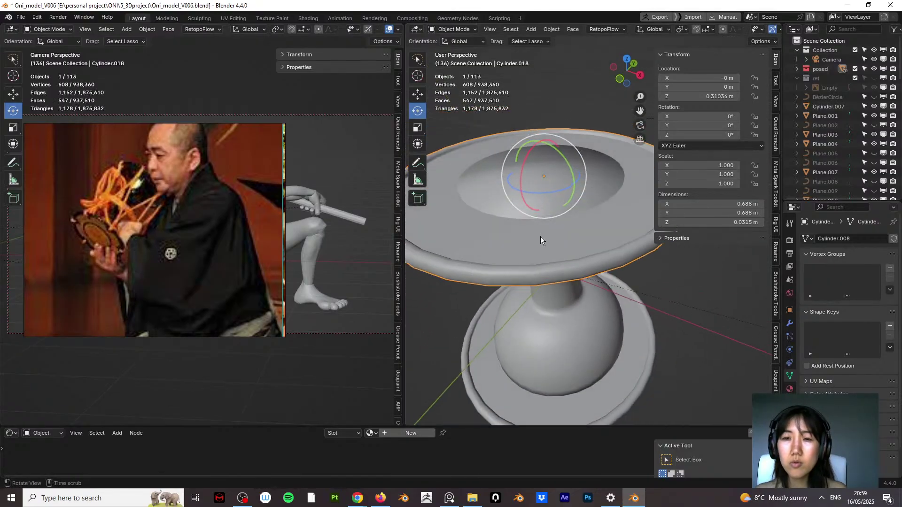
right_click(544, 232)
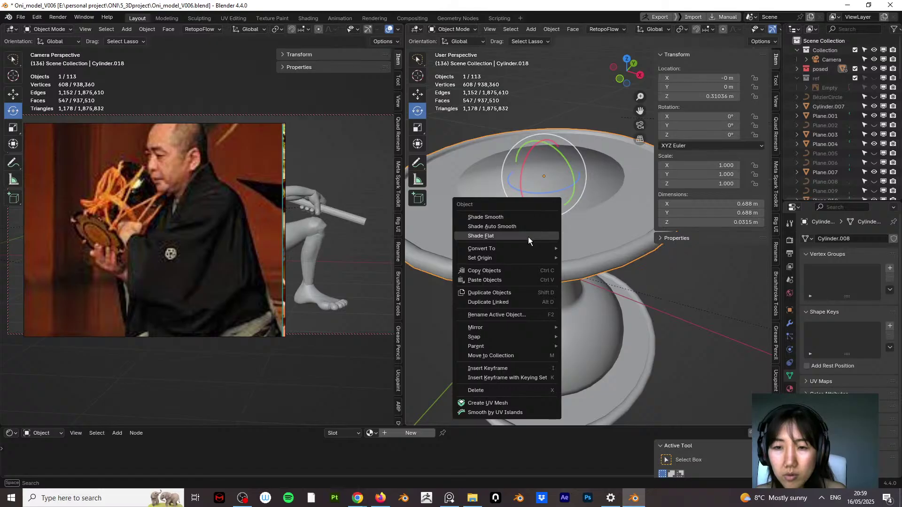
left_click(528, 237)
middle_click_drag(542, 226, 555, 203)
scroll(517, 242, "down", 3)
Step: Move the floating reference photo down so it no longer covers the oni model in the camera view
left_click_drag(204, 208, 178, 402)
scroll(208, 261, "up", 4)
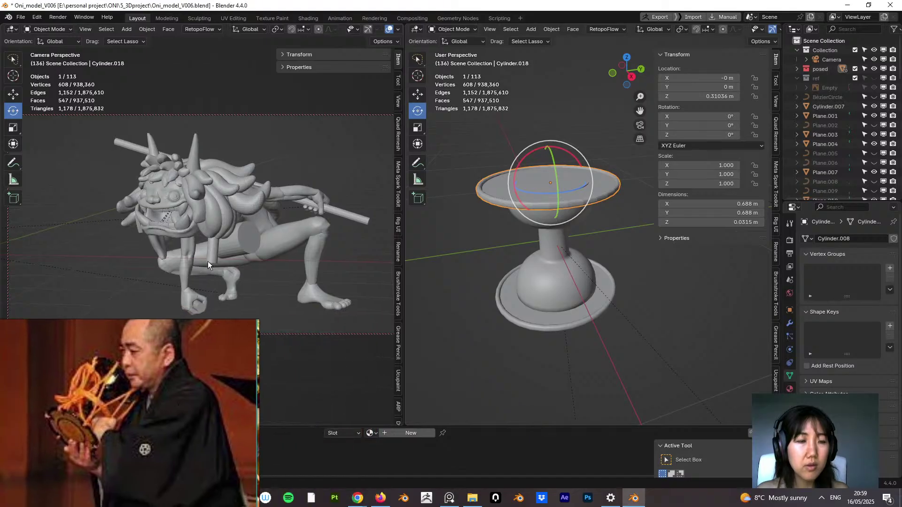
middle_click_drag(238, 256, 348, 218)
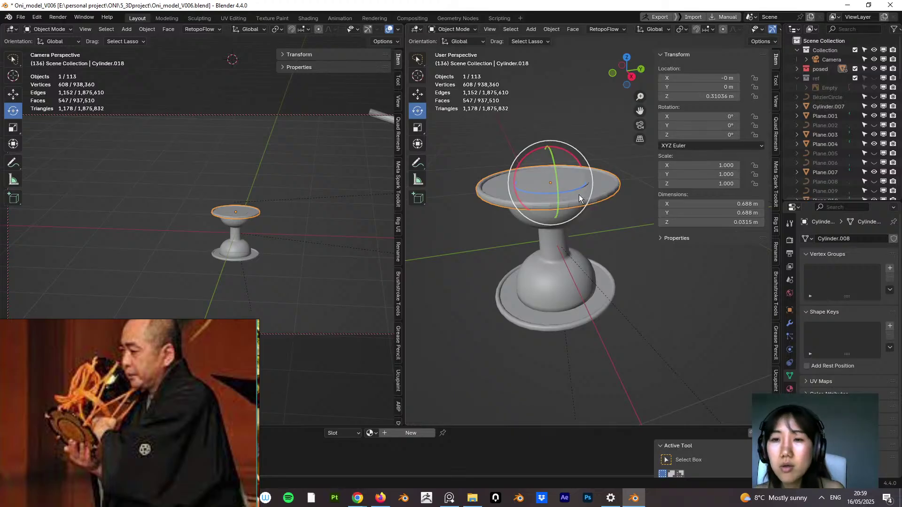
key("shift+d")
right_click(611, 190)
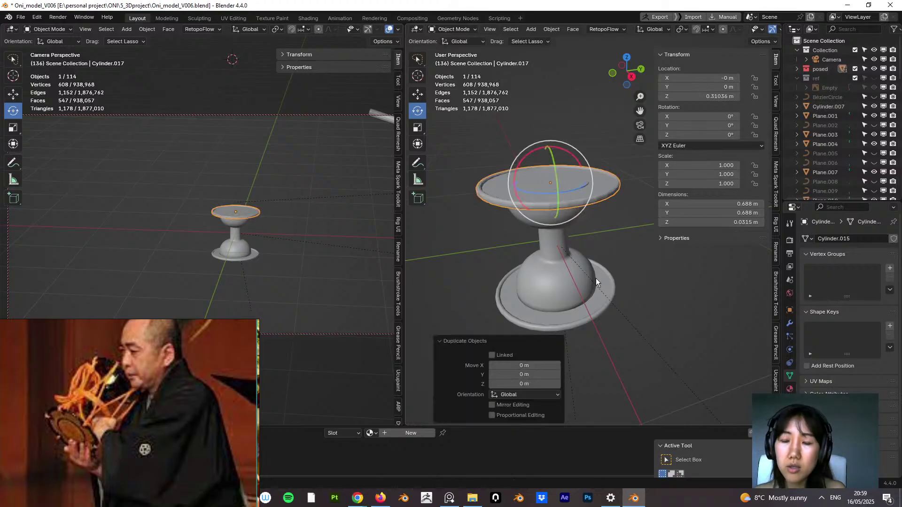
middle_click_drag(574, 184, 553, 244)
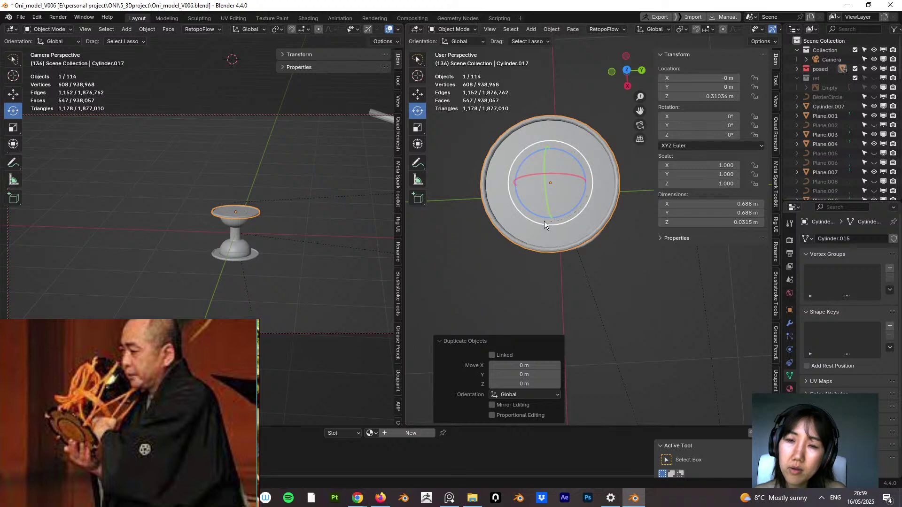
middle_click_drag(531, 168, 564, 155)
key("ctrl+z")
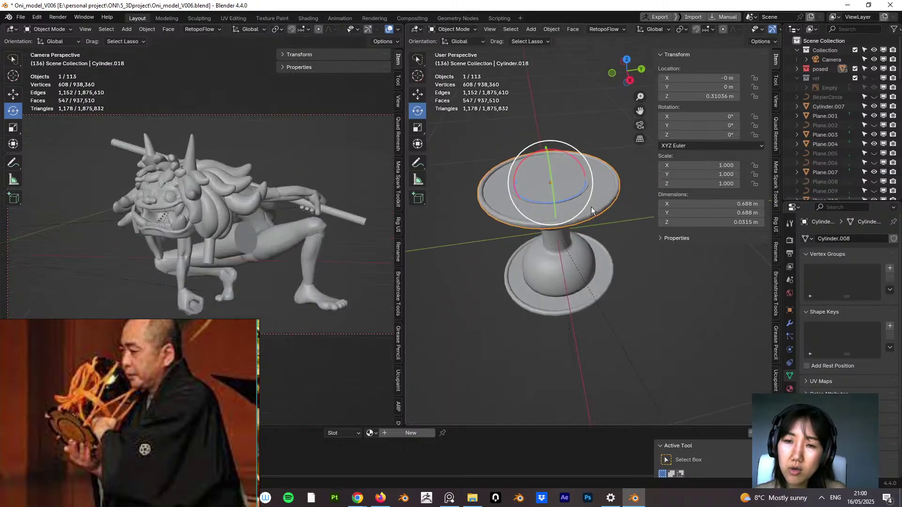
Step: Undo the flat shading on the upper disc
left_click(622, 224)
key("ctrl+z")
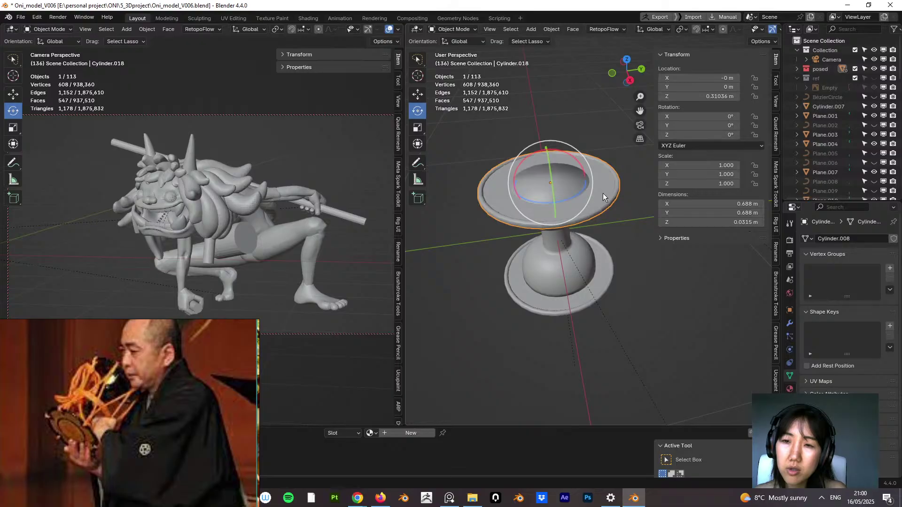
key("ctrl+z")
key("ctrl+shift+z")
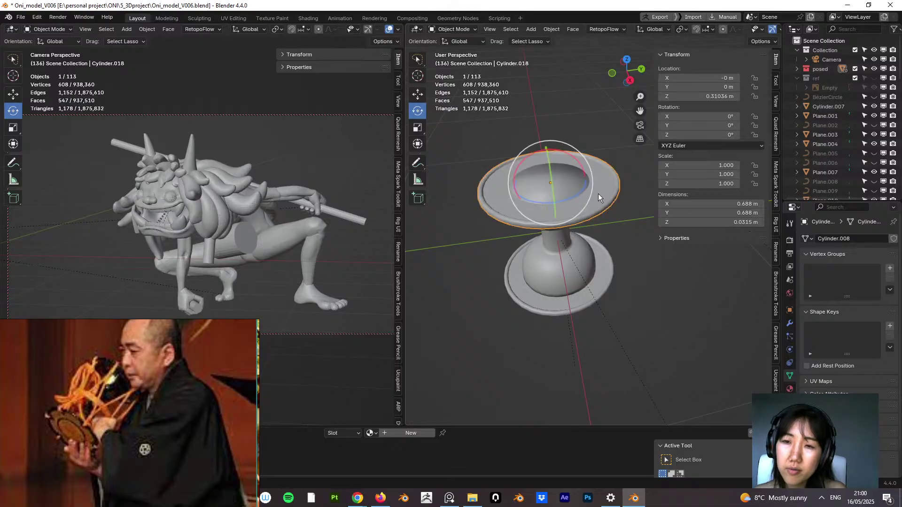
Step: Grow the selection around the upper disc's raised centre face in Edit Mode and scale it to about 0.838
key("Tab")
scroll(563, 190, "up", 4)
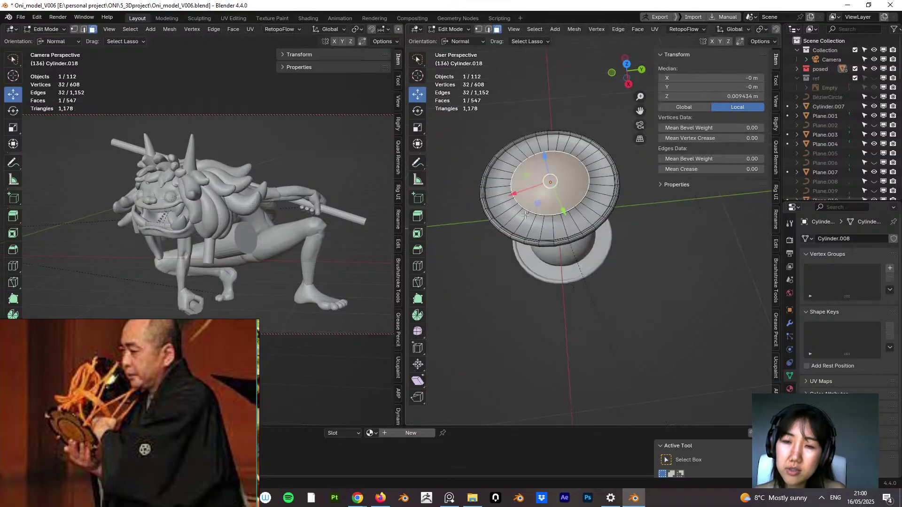
middle_click_drag(553, 167, 577, 73)
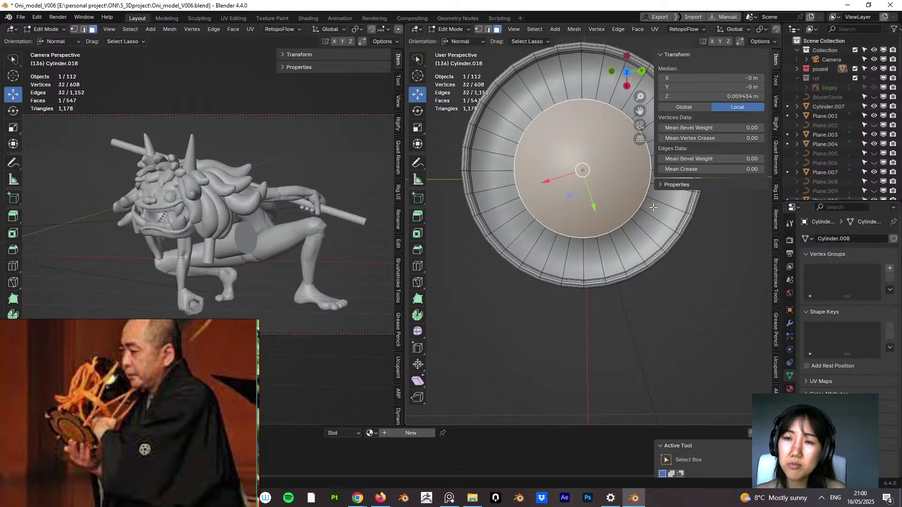
middle_click_drag(654, 208, 607, 186)
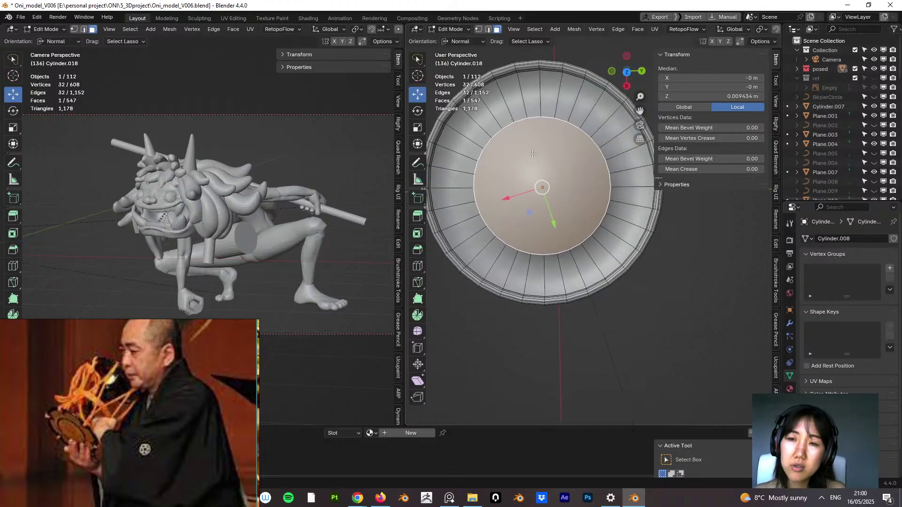
middle_click_drag(533, 154, 579, 225)
key("ctrl+KP_Add")
key("s")
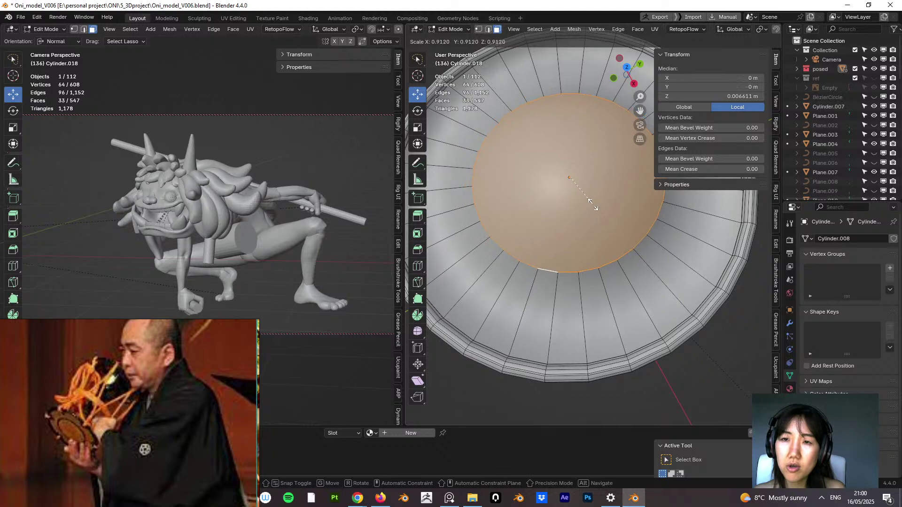
left_click(585, 203)
middle_click_drag(585, 203, 700, 249)
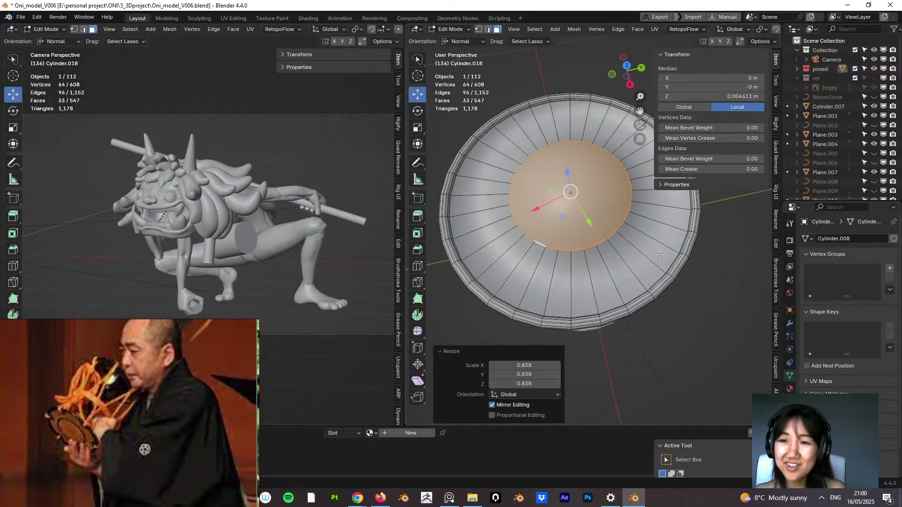
Step: Bevel the edge loop around the upper disc's raised centre with one segment and a width of about 0.00145 m
middle_click_drag(616, 240, 596, 222)
scroll(566, 207, "up", 2)
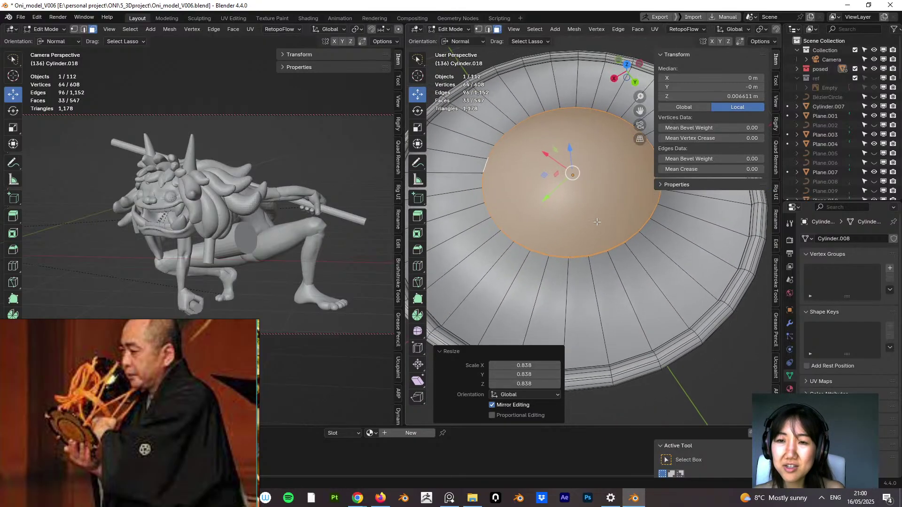
left_click(574, 204)
left_click(489, 29)
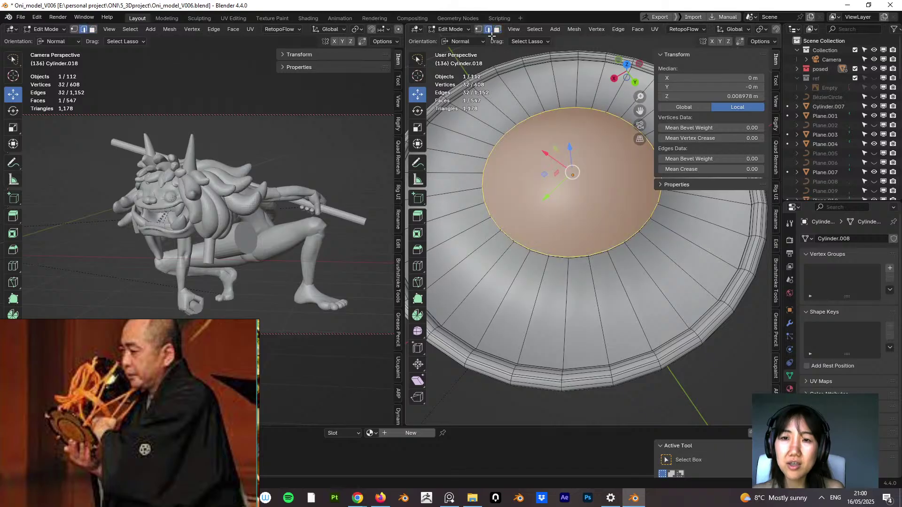
middle_click_drag(543, 259, 561, 229)
left_click(562, 227, "shift")
key("ctrl+b")
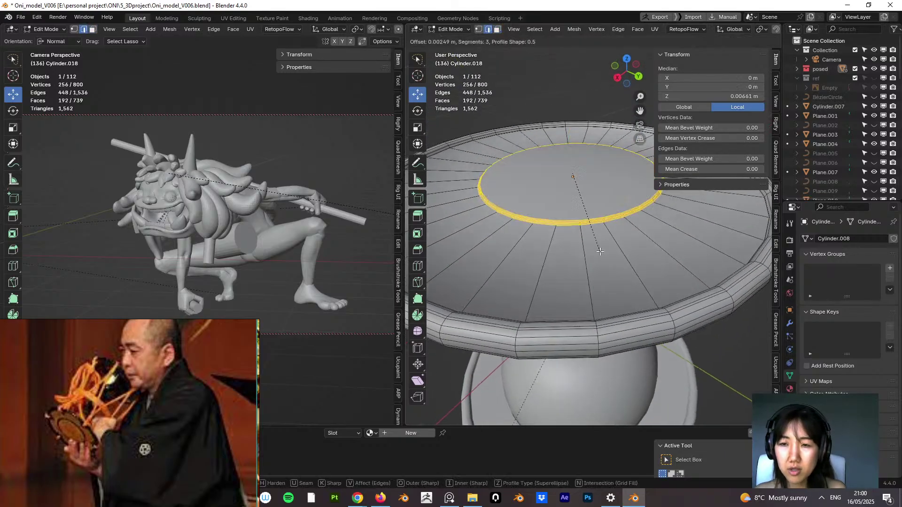
left_click(600, 250)
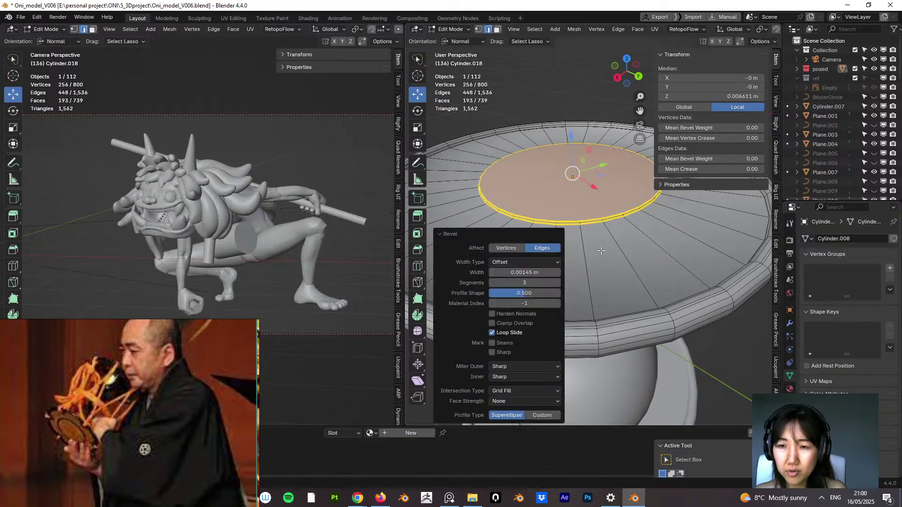
left_click(492, 282)
left_click(492, 283)
left_click(610, 270)
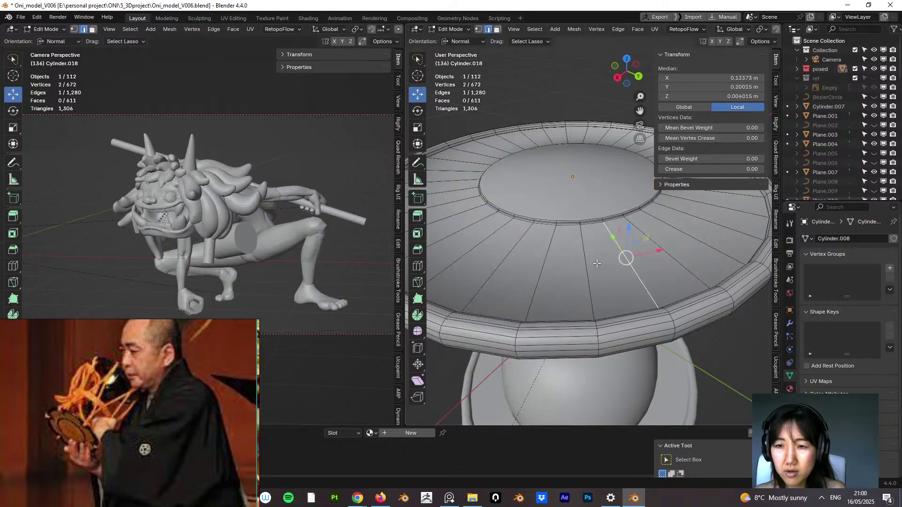
Step: Save the file, return to Object Mode and select the upper disc
middle_click_drag(609, 249, 524, 178)
scroll(615, 244, "down", 2)
scroll(522, 294, "down", 3)
key("ctrl+s")
left_click(453, 29)
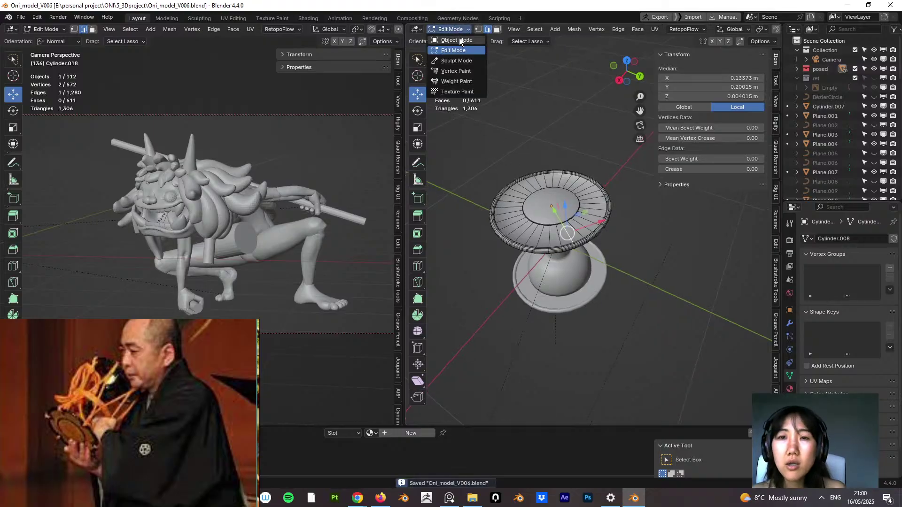
left_click(458, 38)
left_click(582, 210)
middle_click_drag(568, 249, 575, 233)
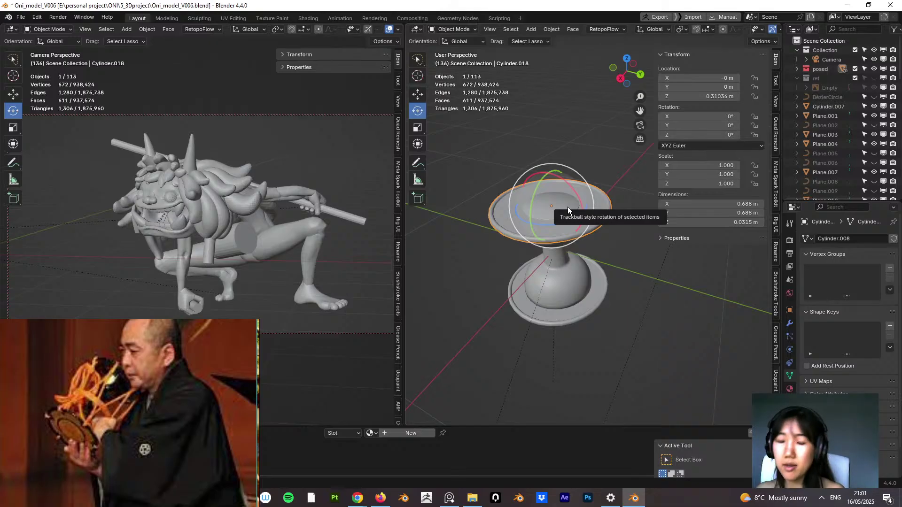
Step: Duplicate the upper disc in place and set the copy's Z location to -0.310355 m
left_click(453, 224)
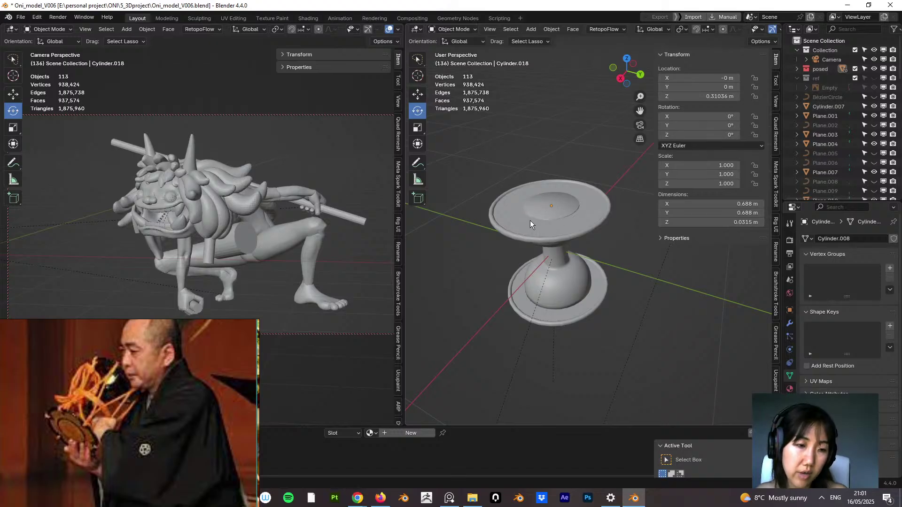
middle_click_drag(544, 224, 579, 226)
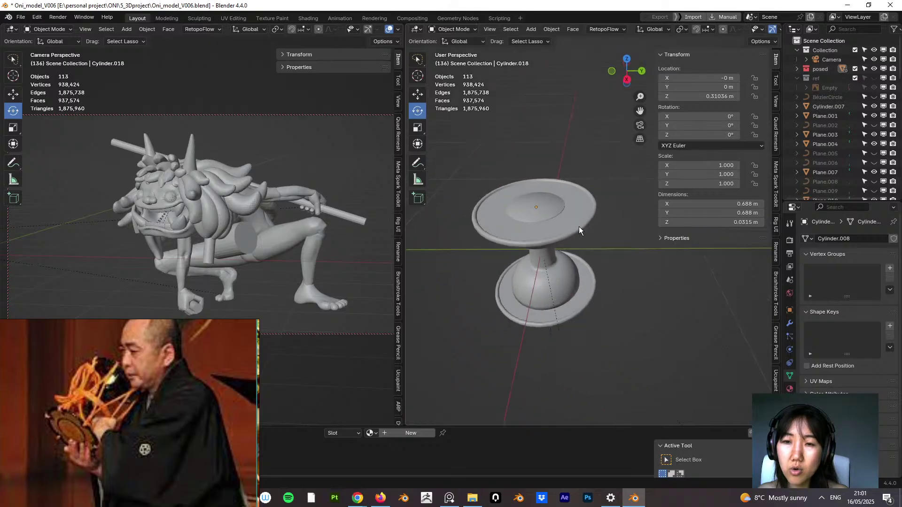
left_click(566, 222)
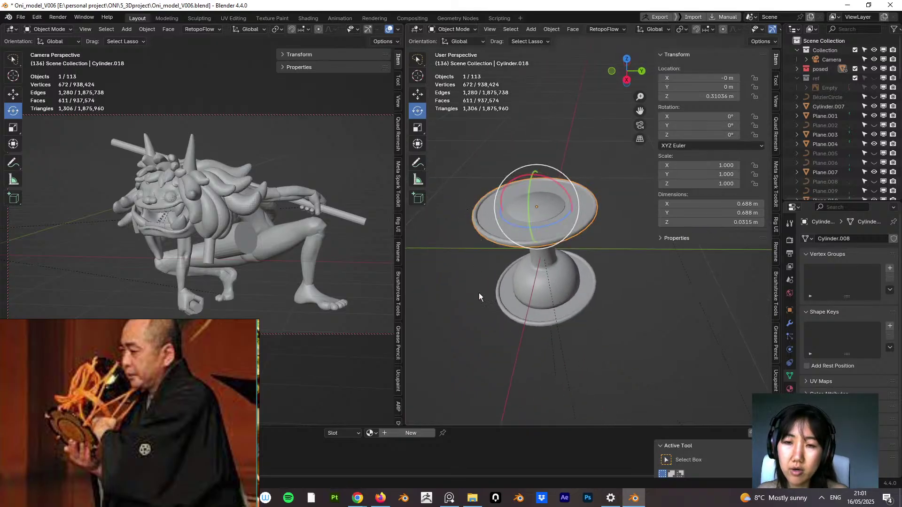
middle_click_drag(562, 300, 543, 277)
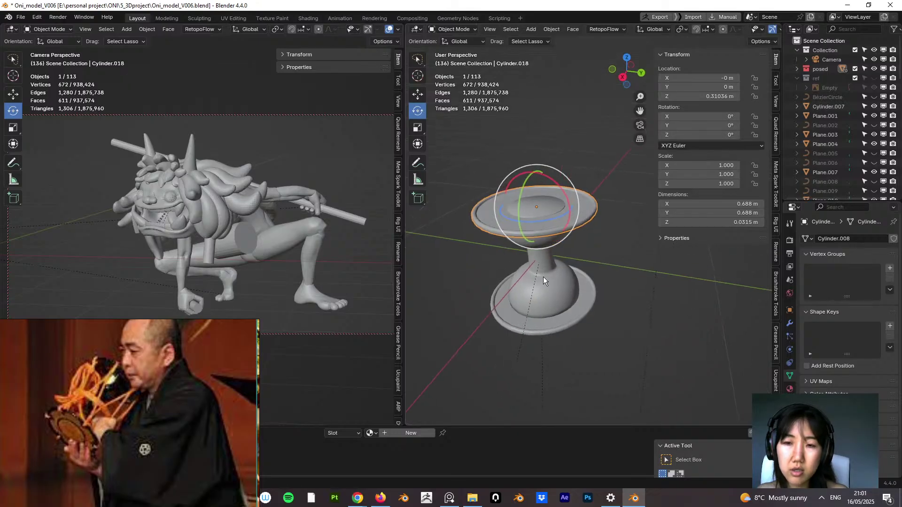
key("shift+d")
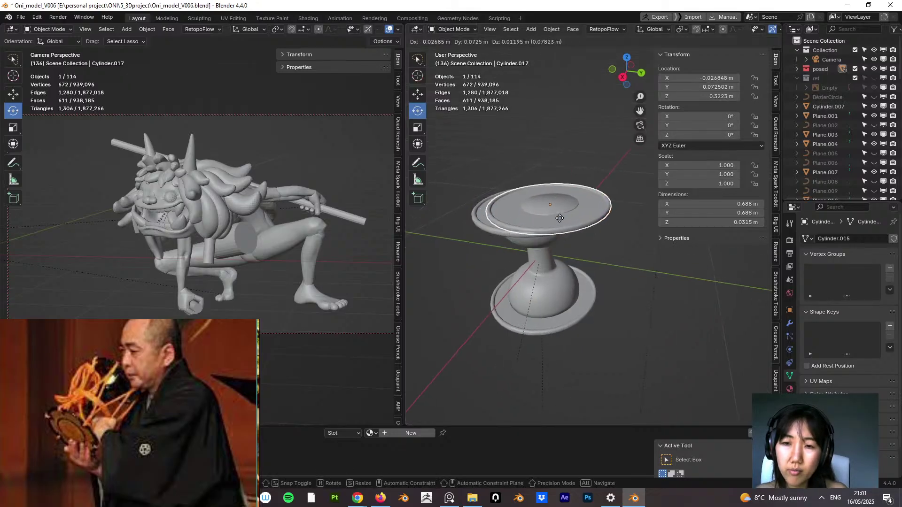
right_click(559, 217)
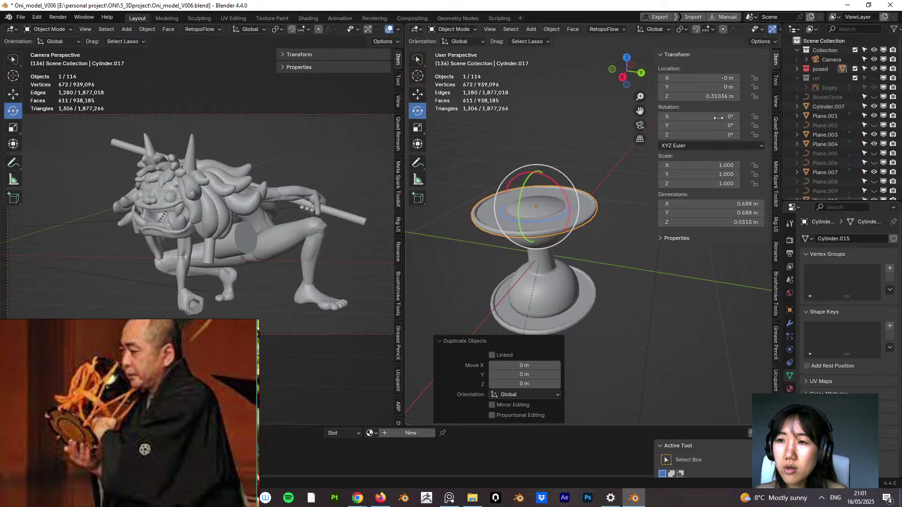
left_click(712, 96)
key("Home")
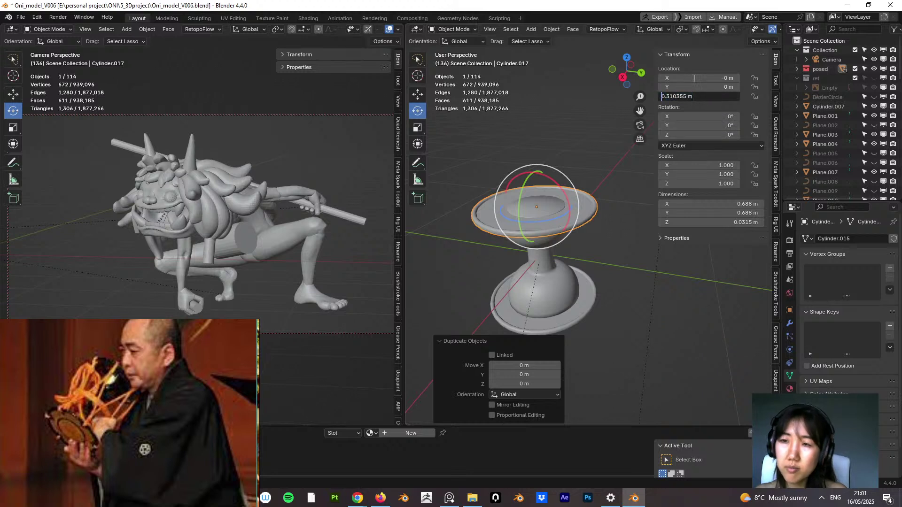
type("-")
key("Return")
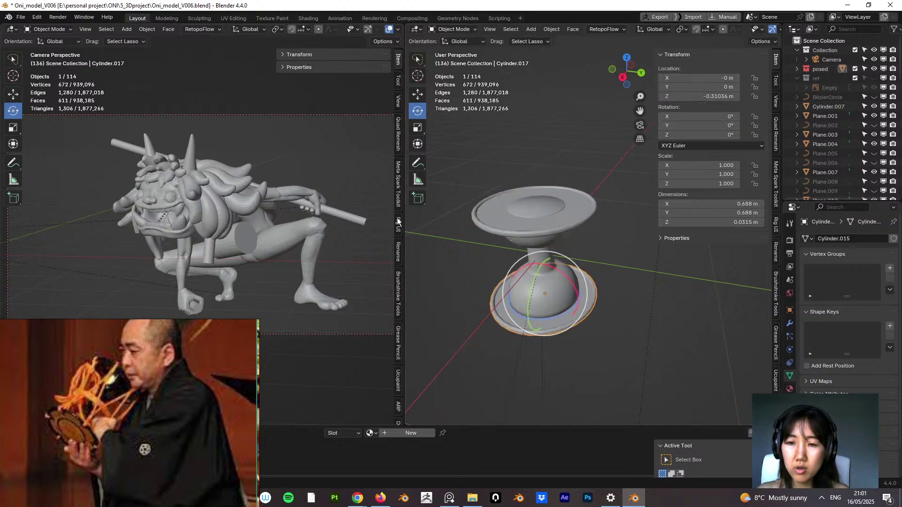
Step: Set the copied disc's Y rotation to 180° so that it faces downwards
middle_click_drag(508, 231, 523, 274)
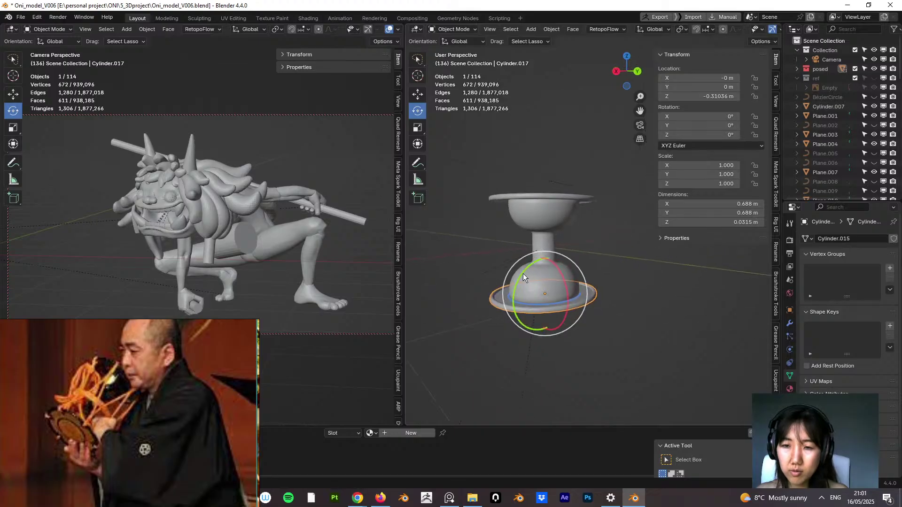
left_click_drag(526, 270, 540, 324)
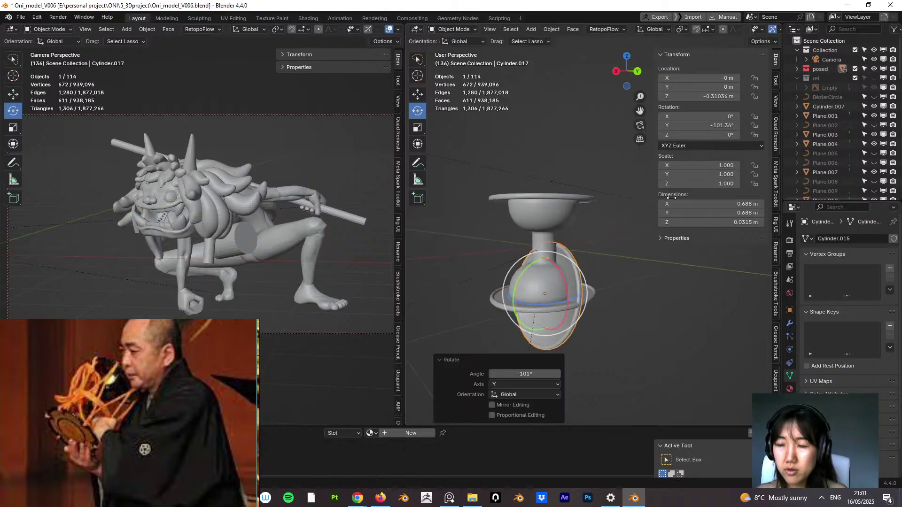
left_click(722, 124)
type("180")
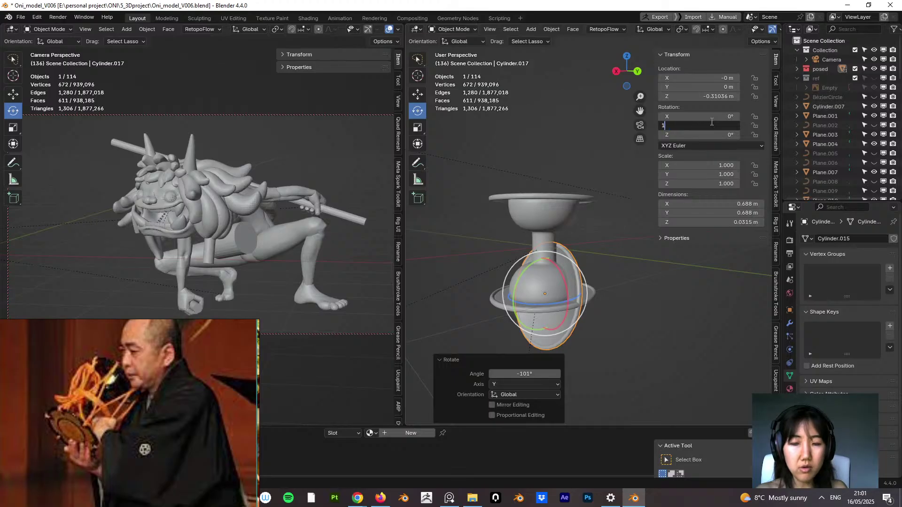
key("Return")
scroll(522, 251, "up", 5)
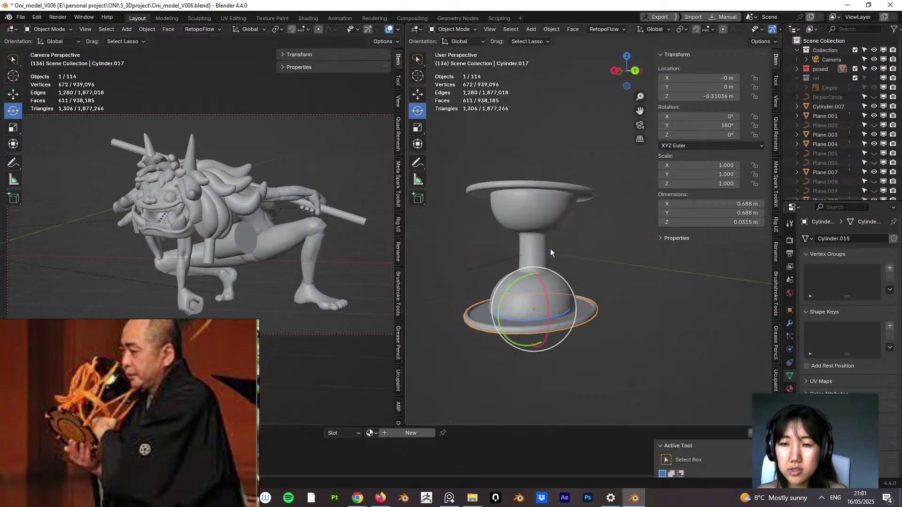
Step: Delete the old plain disc overlapping the new copy at the drum's lower end and save the file
middle_click_drag(533, 287, 554, 272)
left_click(554, 276)
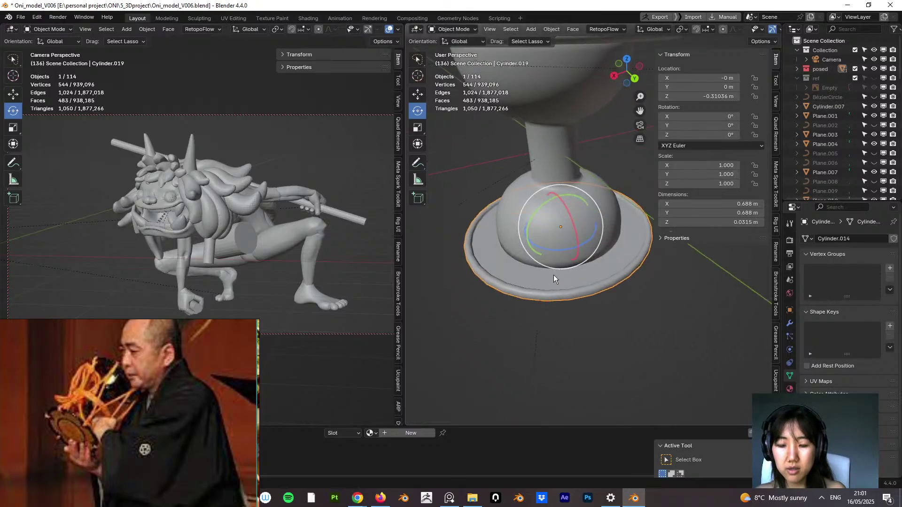
key("Delete")
mouse_move(568, 292)
middle_mouse_down()
mouse_move(599, 162)
mouse_move(582, 241)
mouse_move(553, 265)
mouse_move(565, 278)
mouse_move(569, 317)
mouse_move(570, 284)
mouse_move(644, 269)
mouse_move(625, 288)
mouse_move(631, 267)
mouse_move(593, 285)
mouse_move(623, 303)
mouse_move(570, 303)
mouse_move(580, 294)
mouse_move(564, 292)
mouse_move(566, 318)
mouse_move(568, 284)
middle_mouse_up()
key("ctrl+s")
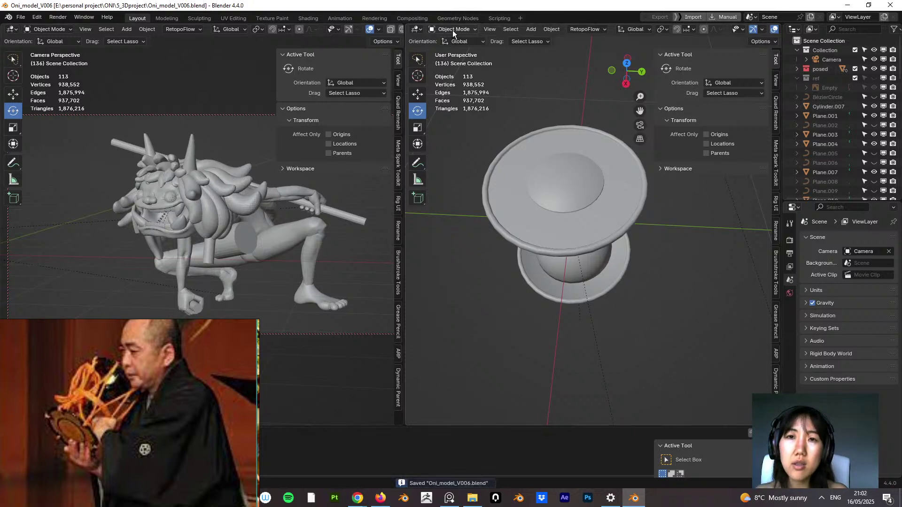
left_click(601, 202)
key("shift+a")
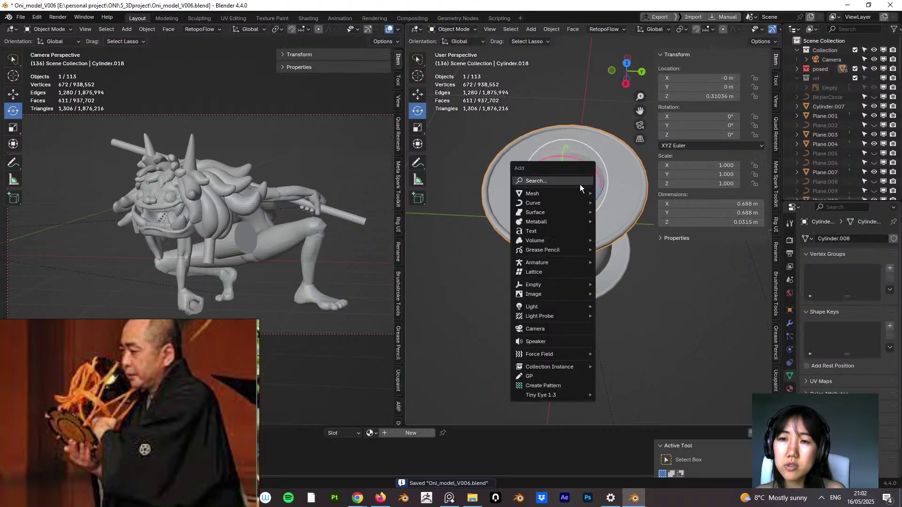
mouse_move(579, 194)
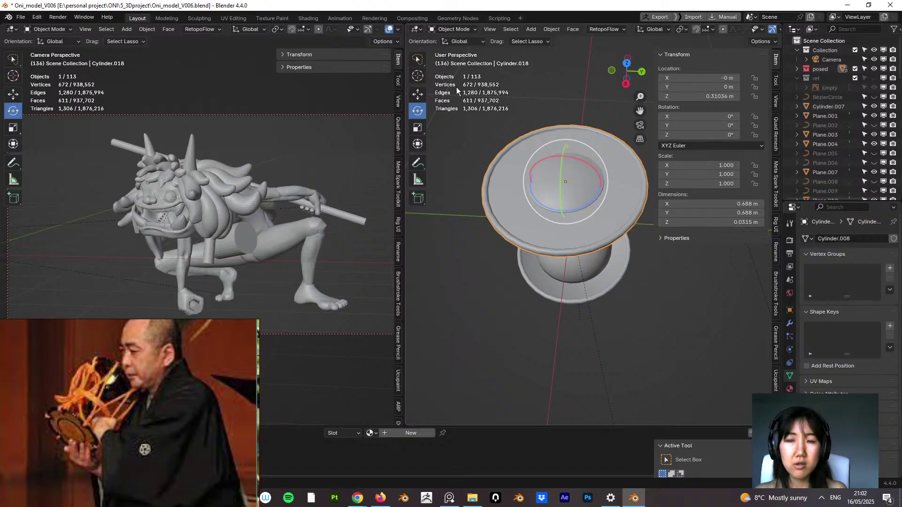
left_click(559, 100)
middle_click_drag(585, 168, 591, 187)
key("ctrl+s")
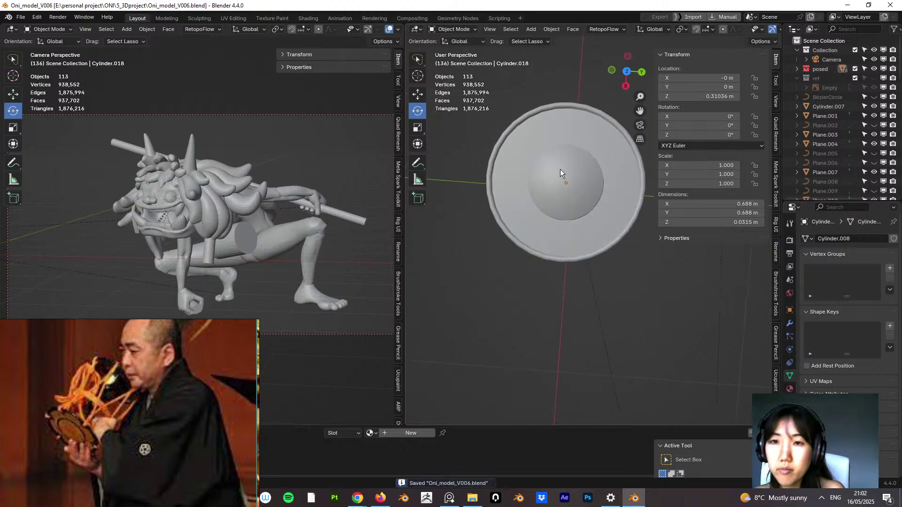
key("shift+a")
mouse_move(562, 180)
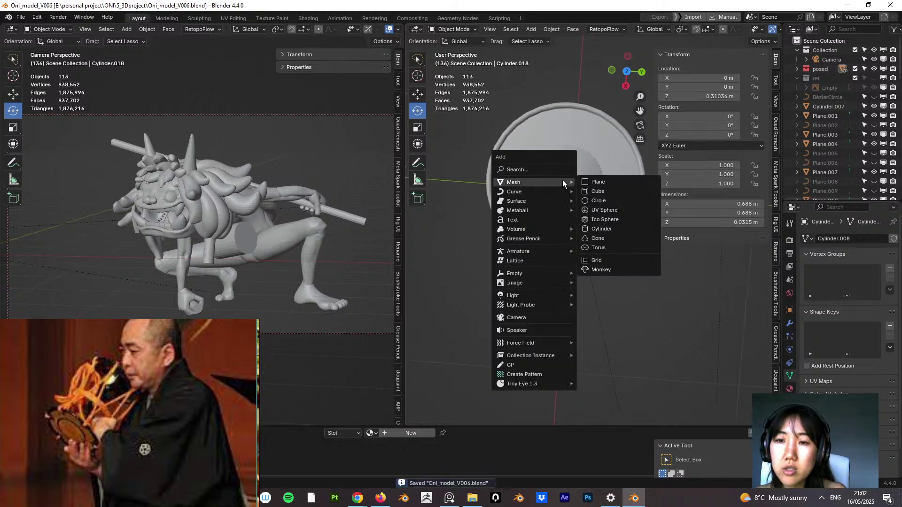
left_click(602, 200)
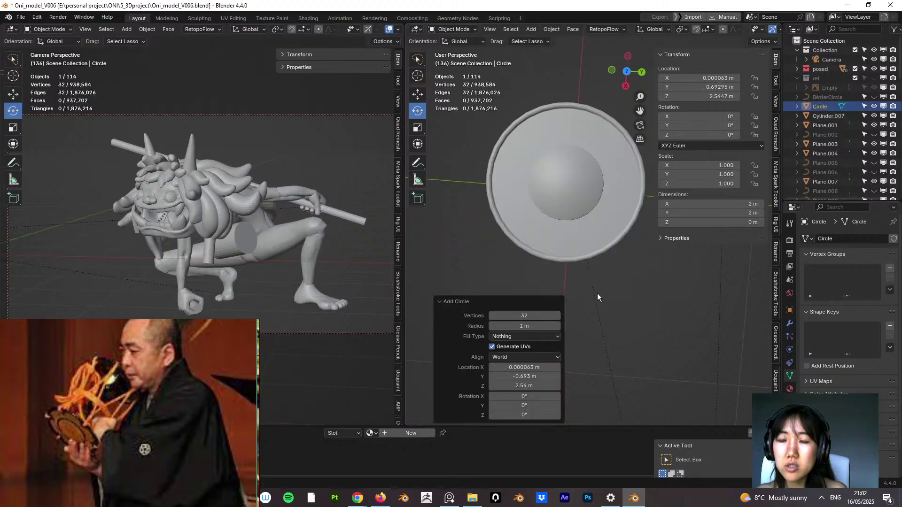
middle_click_drag(597, 294, 606, 275)
key("Delete")
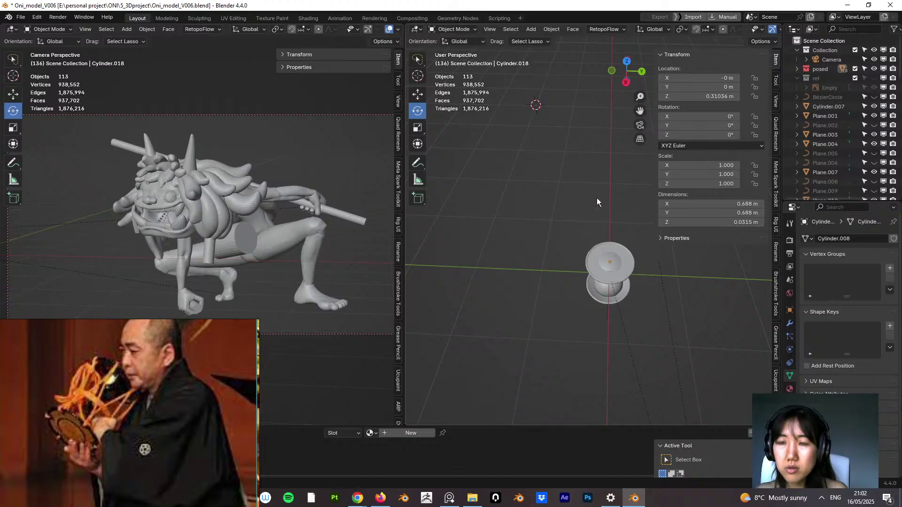
Step: Snap the 3D cursor to the world origin and save the file
key("shift+s")
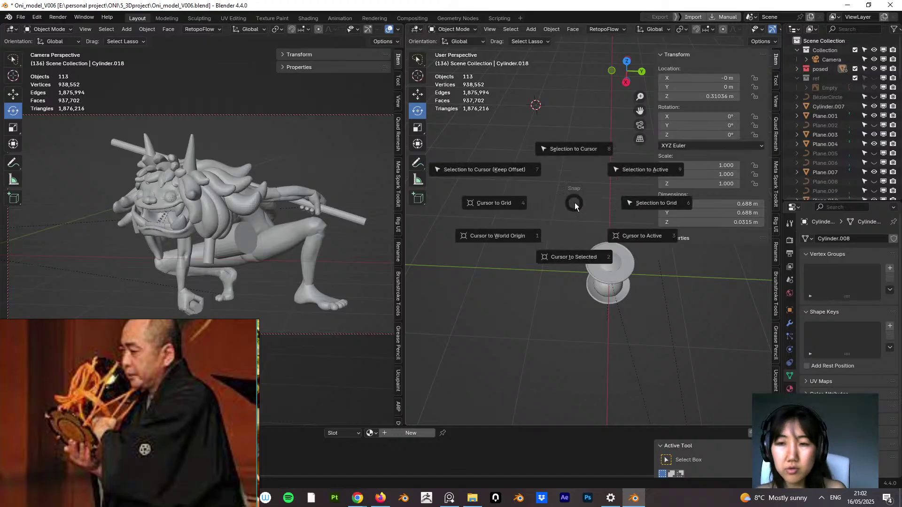
left_click(642, 236)
scroll(628, 271, "down", 3)
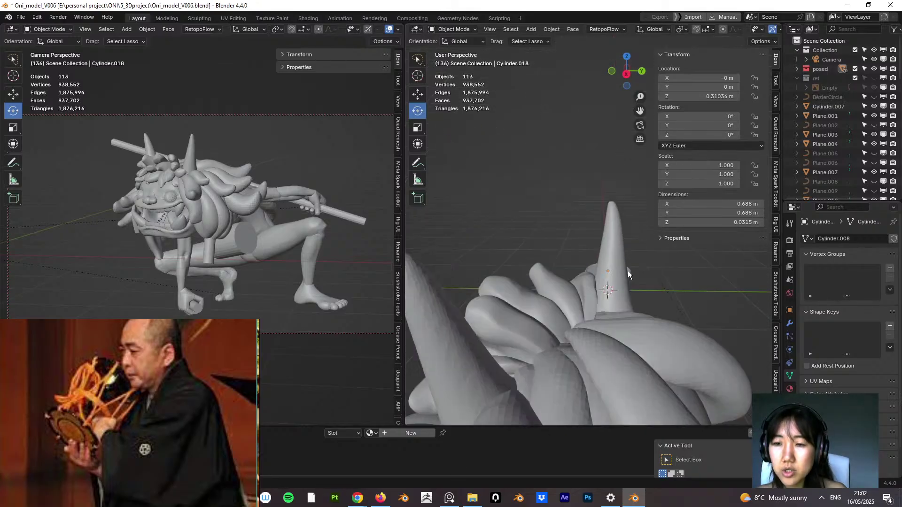
scroll(660, 247, "up", 6)
middle_click_drag(585, 264, 577, 254)
key("ctrl+s")
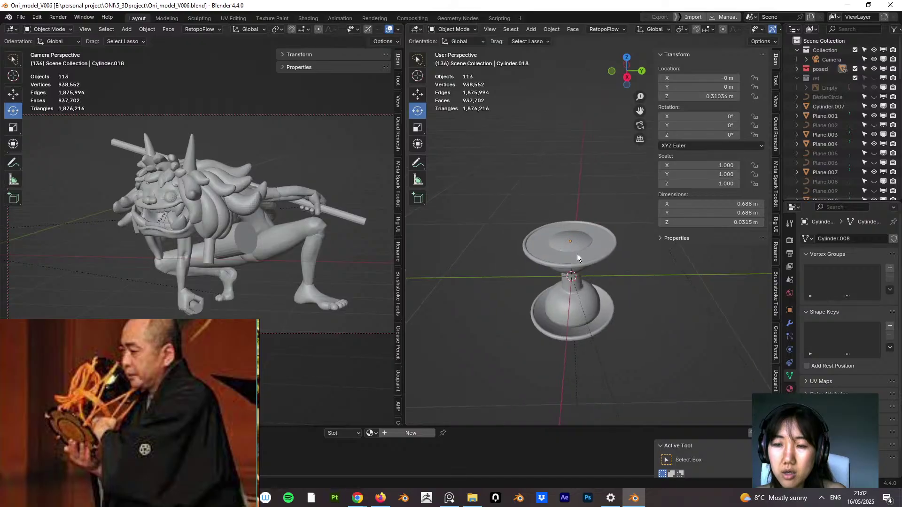
Step: Add a 32-vertex mesh circle at the world origin and scale it down to about 0.129 m across
key("shift+a")
mouse_move(580, 254)
left_click(610, 274)
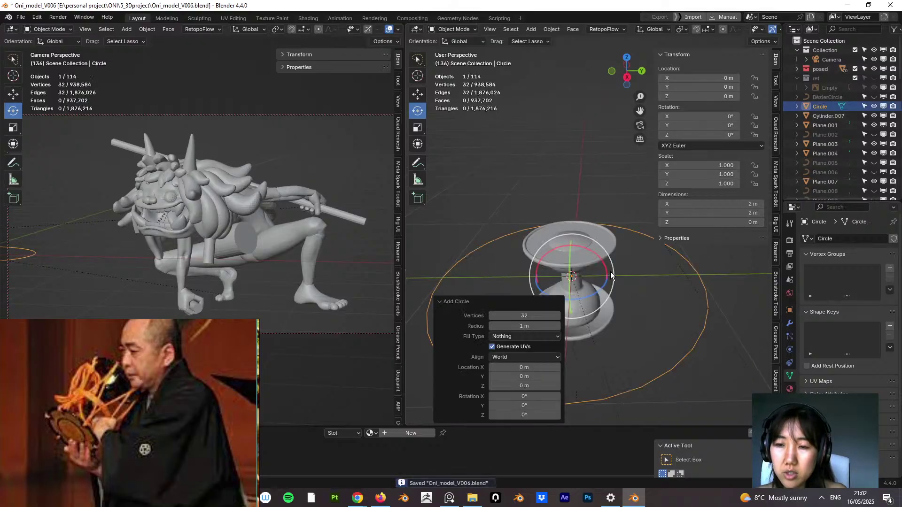
key("s")
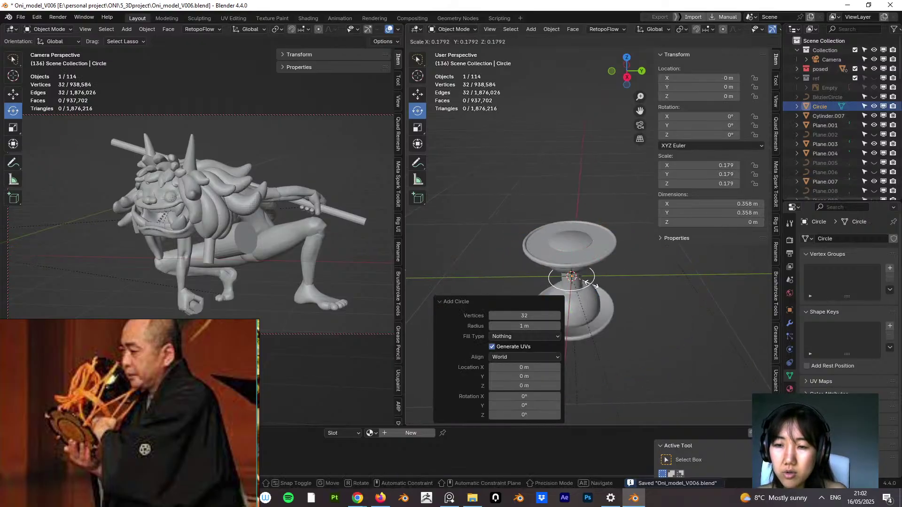
left_click(588, 278)
key("s")
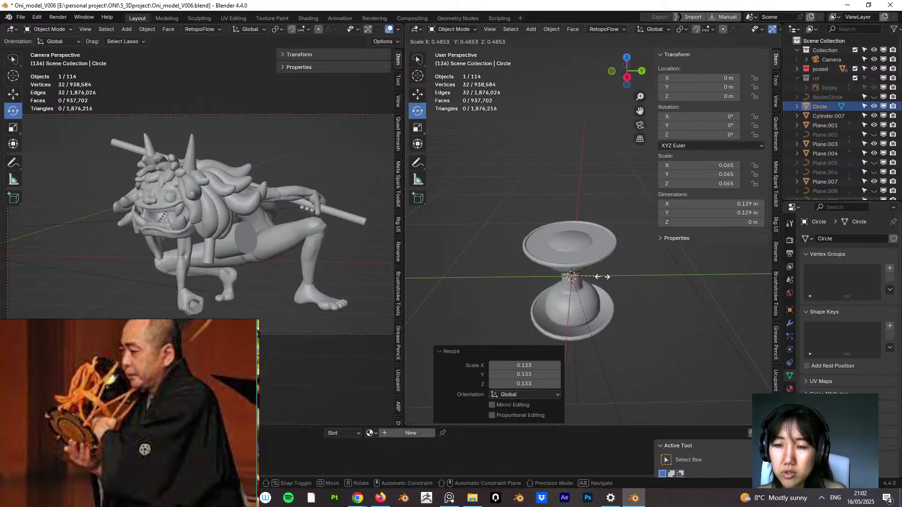
left_click(602, 278)
Step: Move the circle up along Z by about 0.322 m onto the upper disc's raised centre
key("g")
key("z")
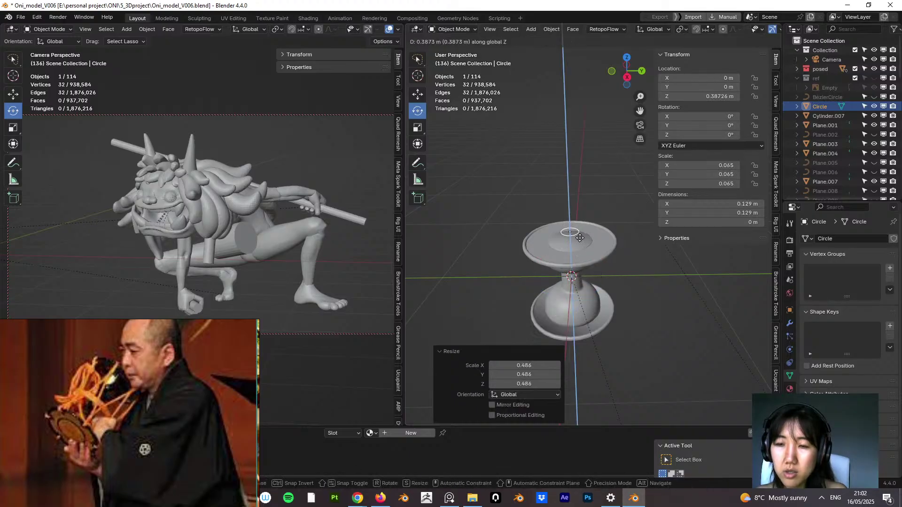
left_click(578, 247)
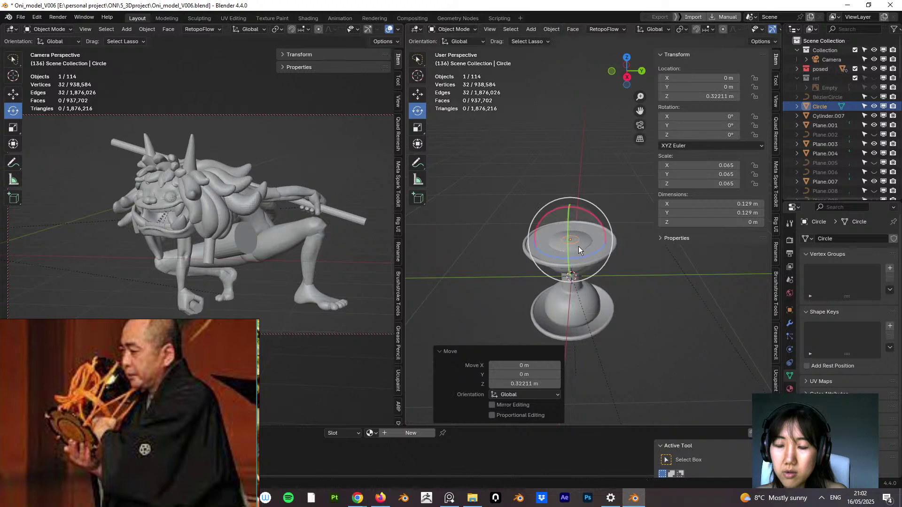
Step: Save the file with the small circle centred on the upper drum head
middle_click_drag(579, 246, 621, 256)
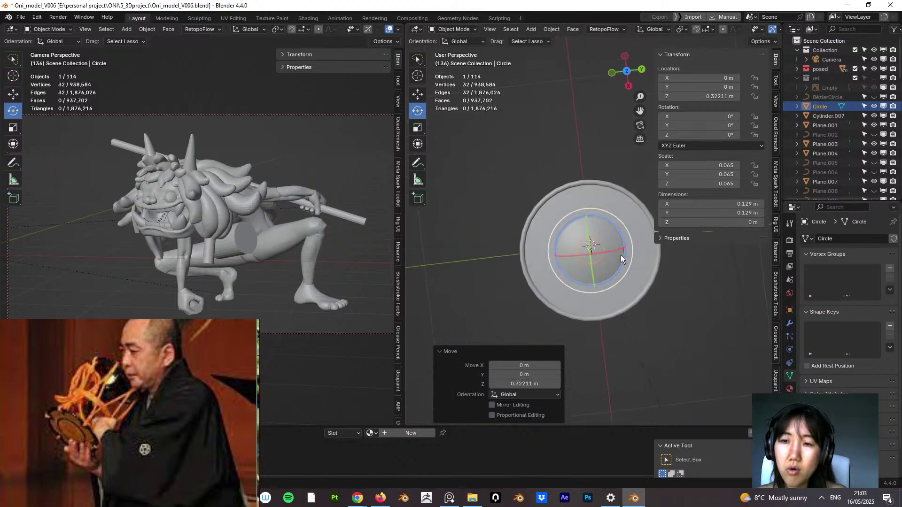
key("ctrl+s")
left_click(451, 30)
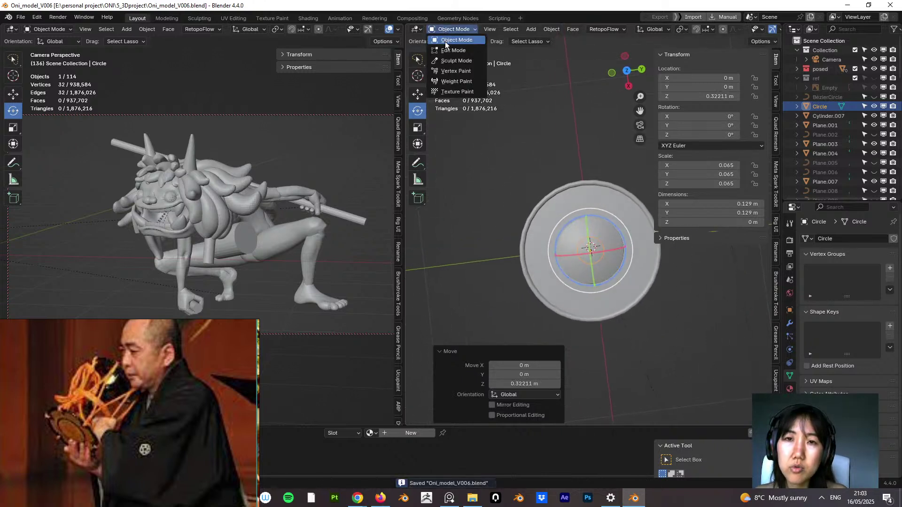
left_click(456, 71)
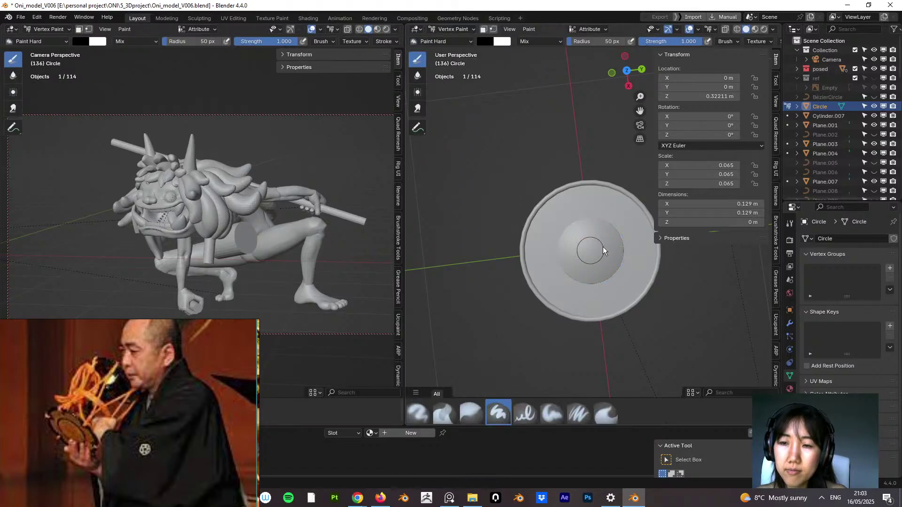
left_click(451, 30)
left_click(451, 40)
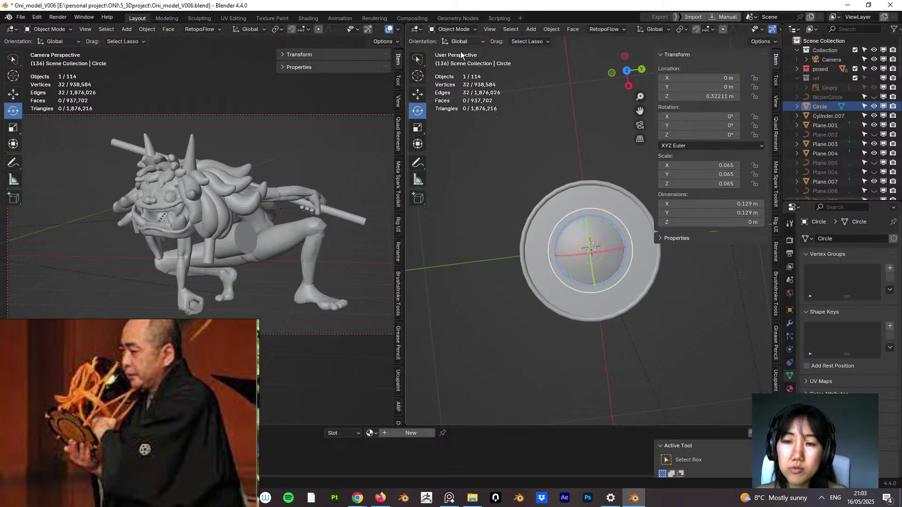
Step: Move the small circle about -0.331 m along X onto the upper disc's rim
left_click(419, 95)
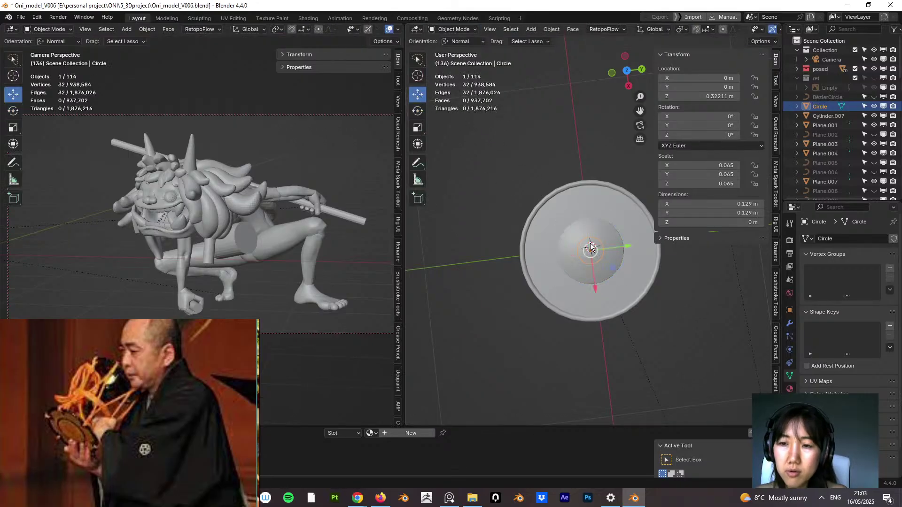
left_click_drag(596, 293, 591, 217)
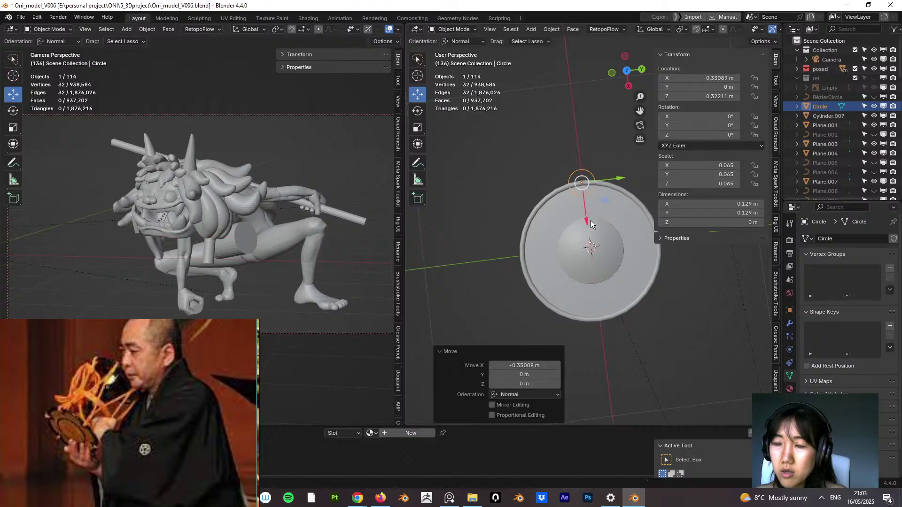
middle_click_drag(591, 226, 585, 204)
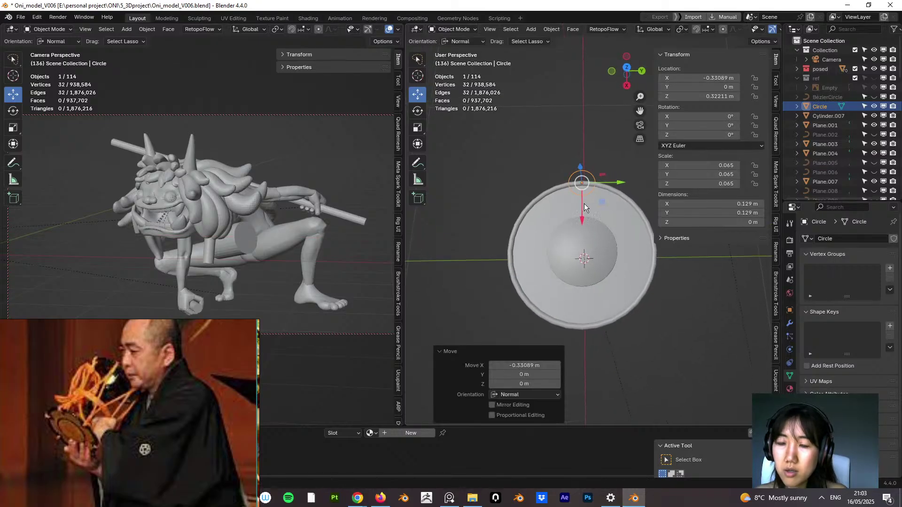
Step: Duplicate the rim circle in place and set the copy's X location to 0.330886 m on the opposite side of the disc
key("shift+d")
right_click(609, 199)
left_click(705, 78)
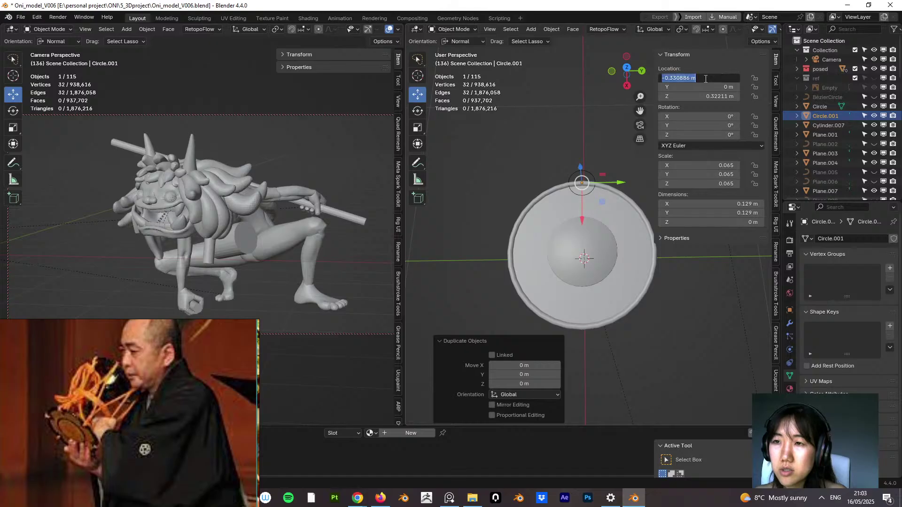
key("Home")
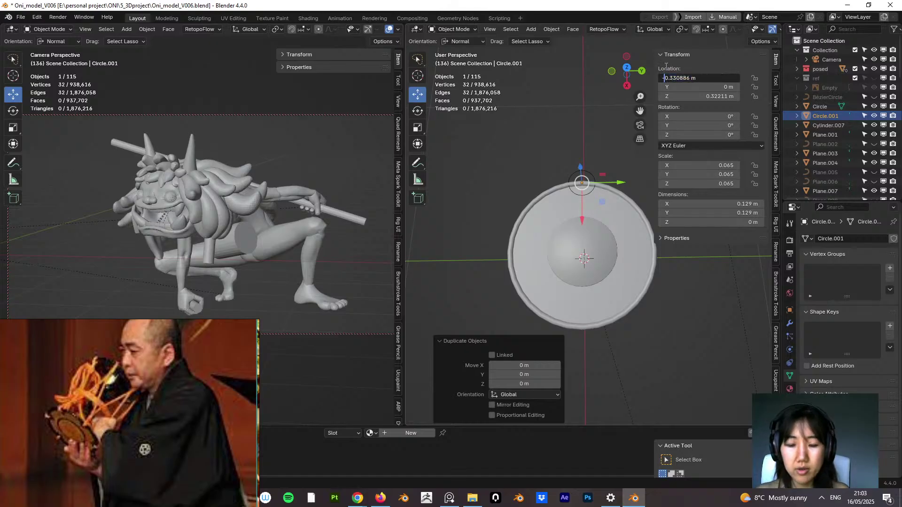
key("Delete")
key("Return")
left_click(619, 335)
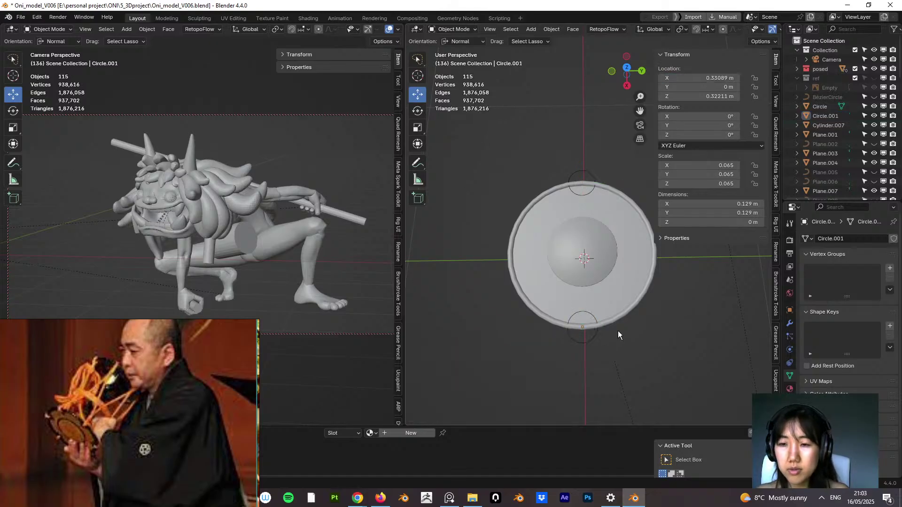
Step: Select both rim circles and move them into a new collection named "guide"
middle_click_drag(650, 332, 598, 335)
left_click(600, 270)
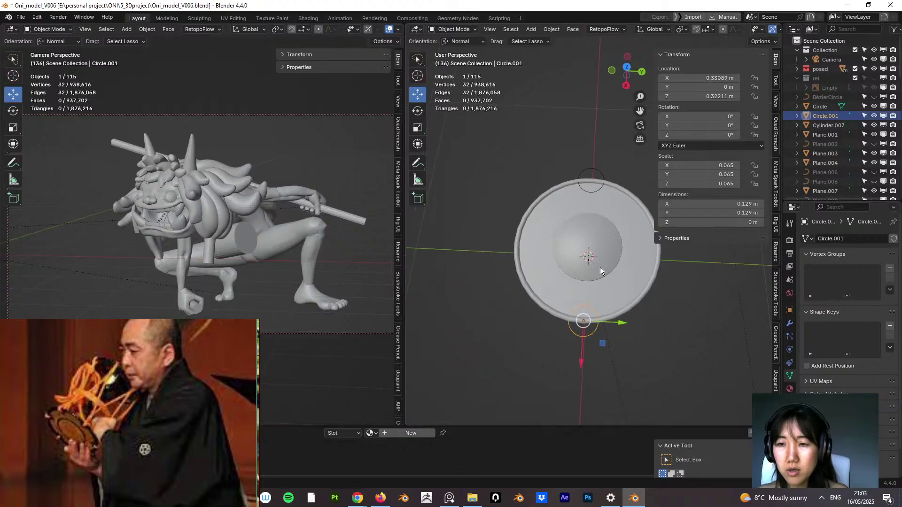
left_click(599, 168, "shift")
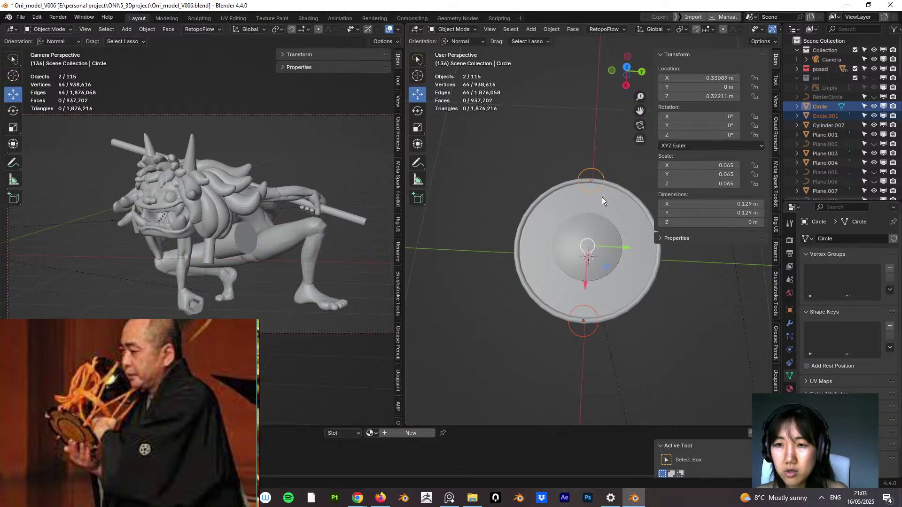
key("ctrl+g")
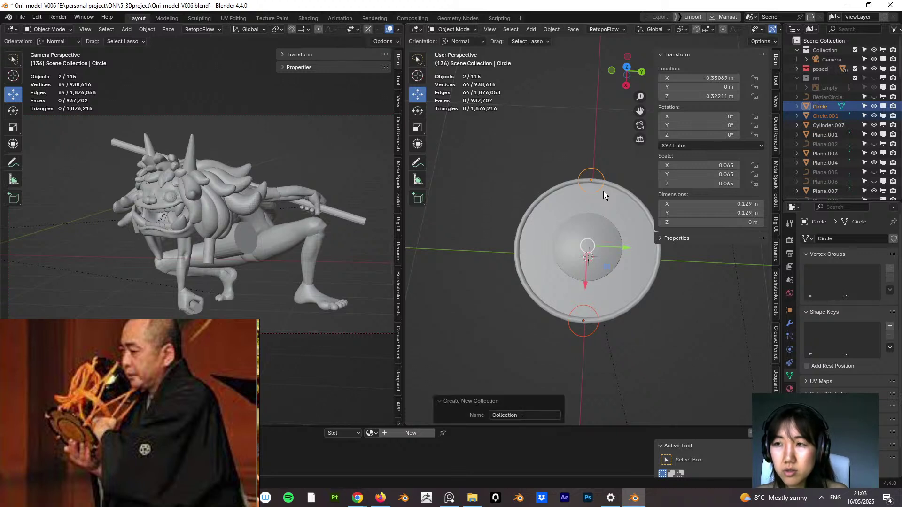
key("m")
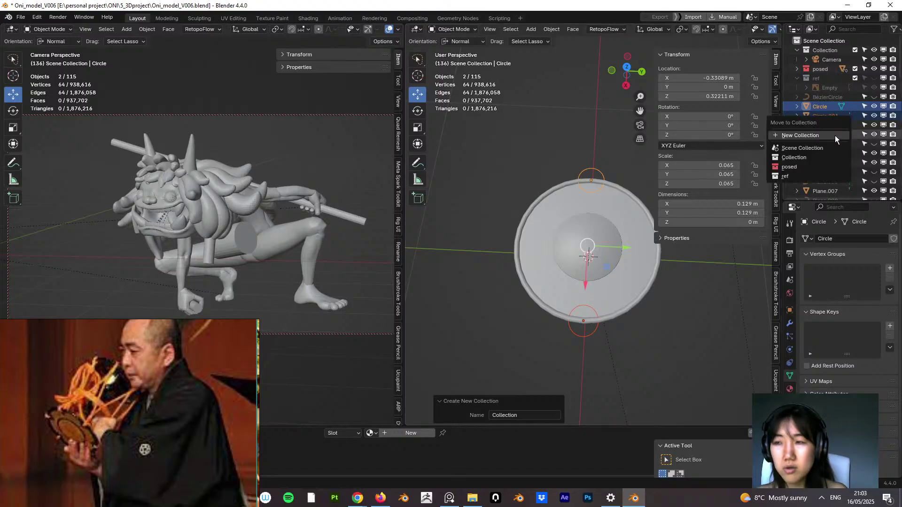
left_click(833, 135)
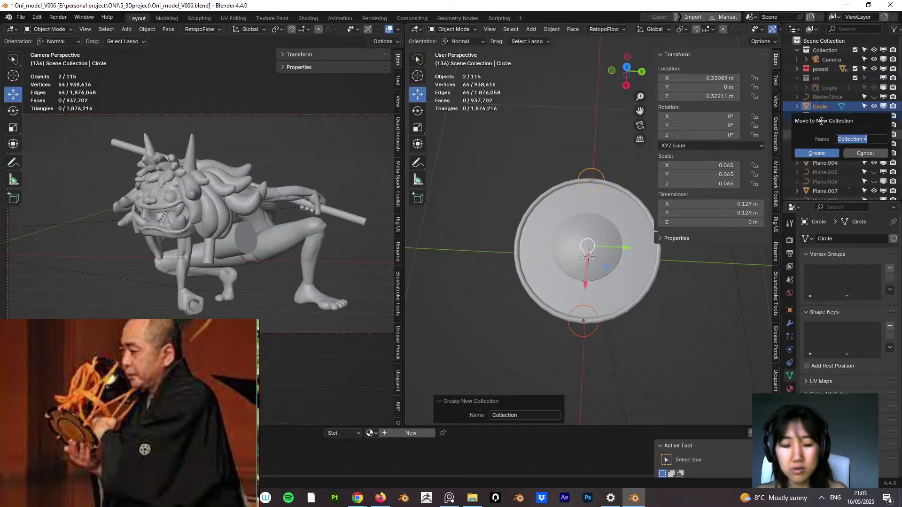
type("guide")
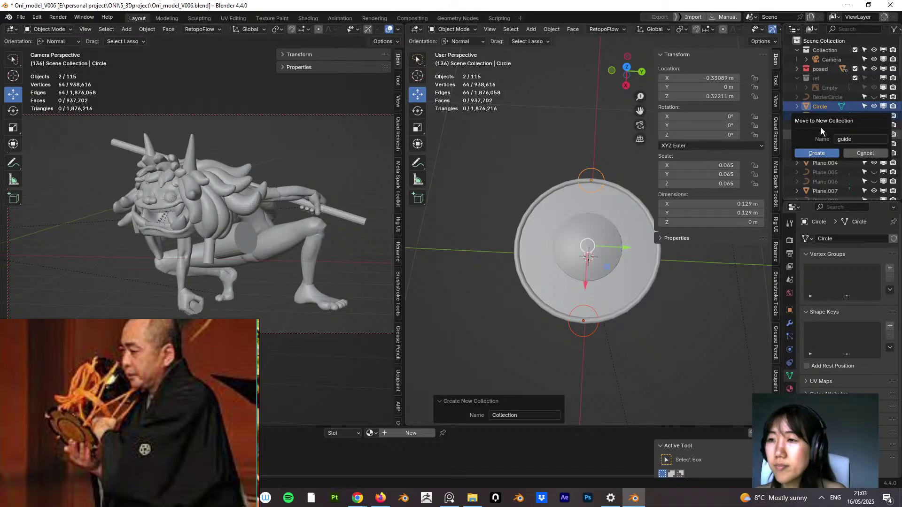
left_click(823, 150)
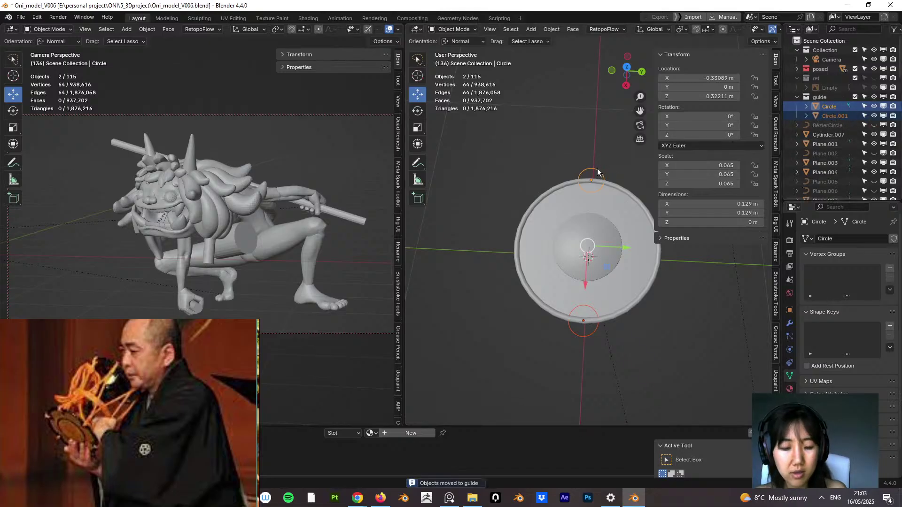
Step: Join the two rim circles into one object and set its origin to its geometry
key("ctrl+j")
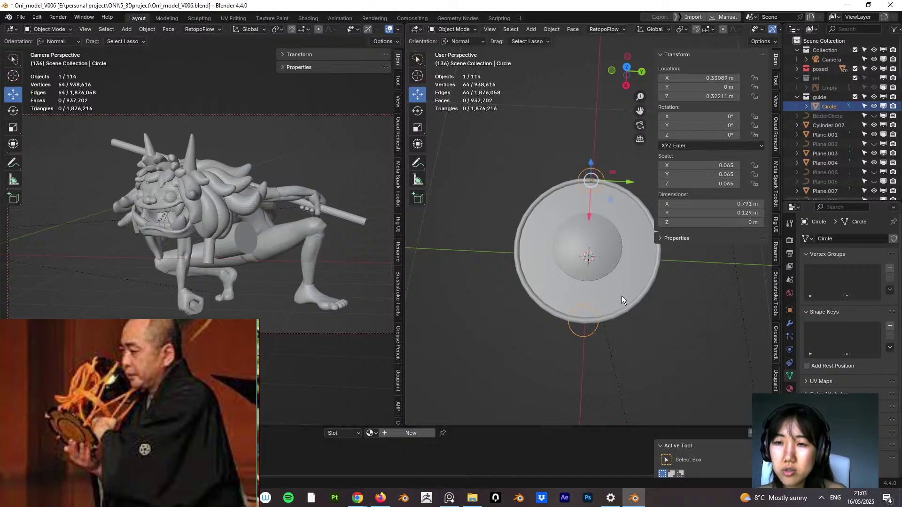
left_click(552, 30)
mouse_move(573, 50)
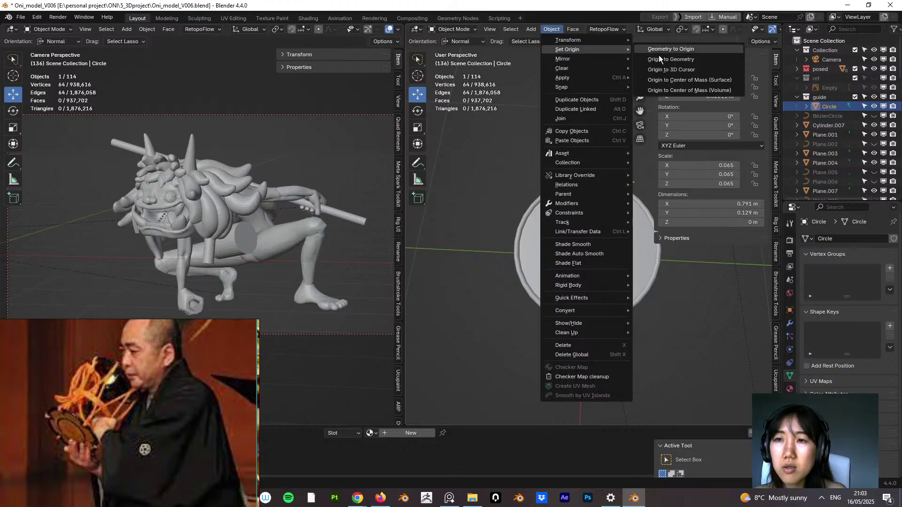
left_click(672, 60)
Step: Duplicate the joined circle pair in place and set the copy's Z rotation to 60°
middle_click_drag(596, 285, 612, 265)
key("shift+d")
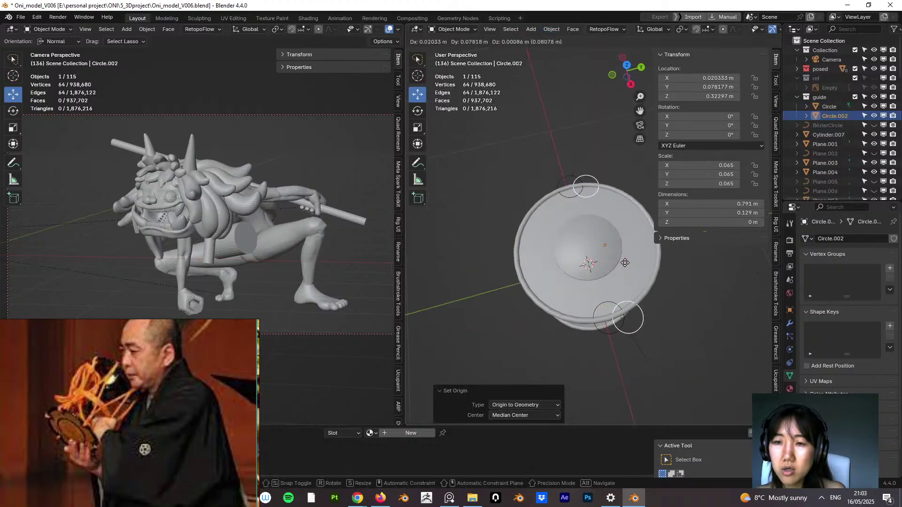
right_click(633, 214)
left_click_drag(724, 117, 711, 136)
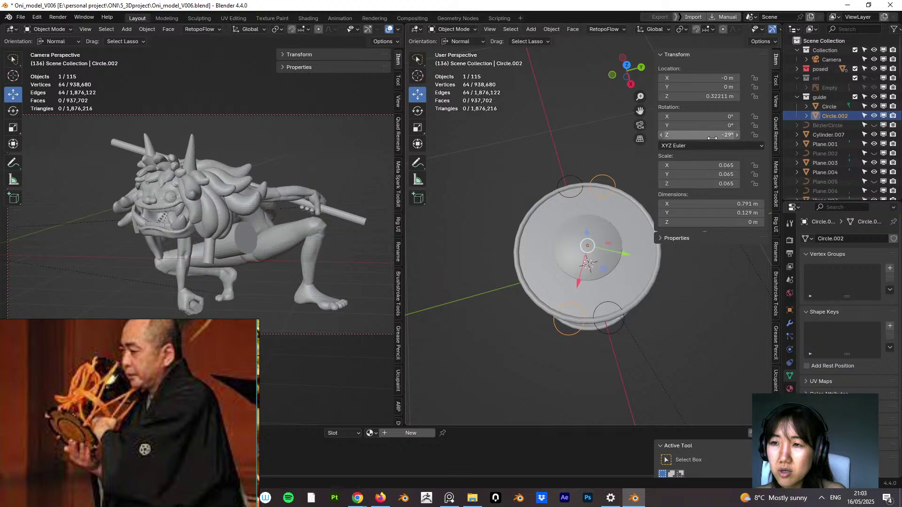
left_click(726, 134)
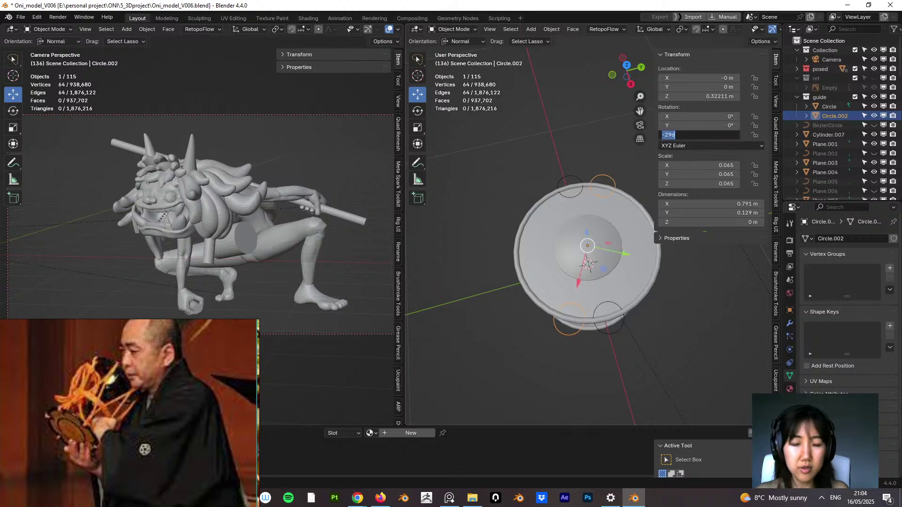
type("60")
key("Return")
Step: Duplicate the rotated circle pair in place and set the new copy's Z rotation to 120°
middle_click_drag(595, 266, 618, 235)
key("shift+d")
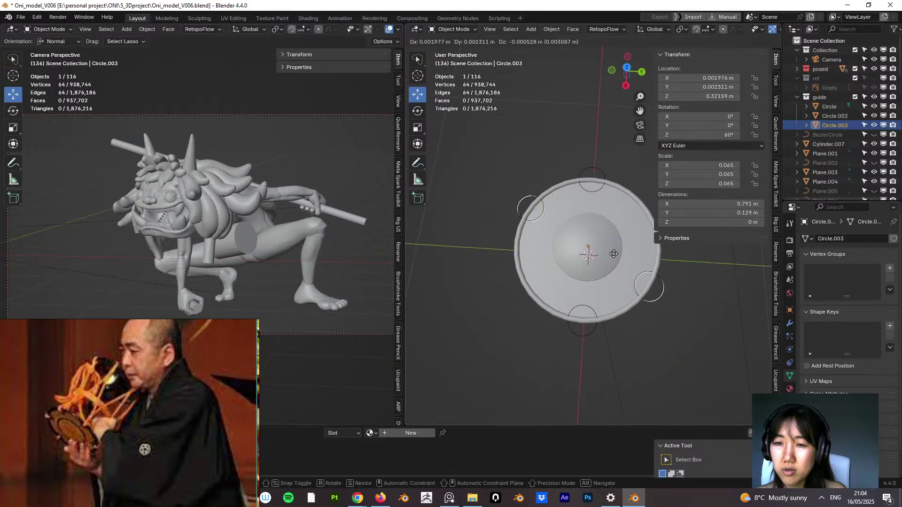
right_click(621, 252)
left_click(728, 134)
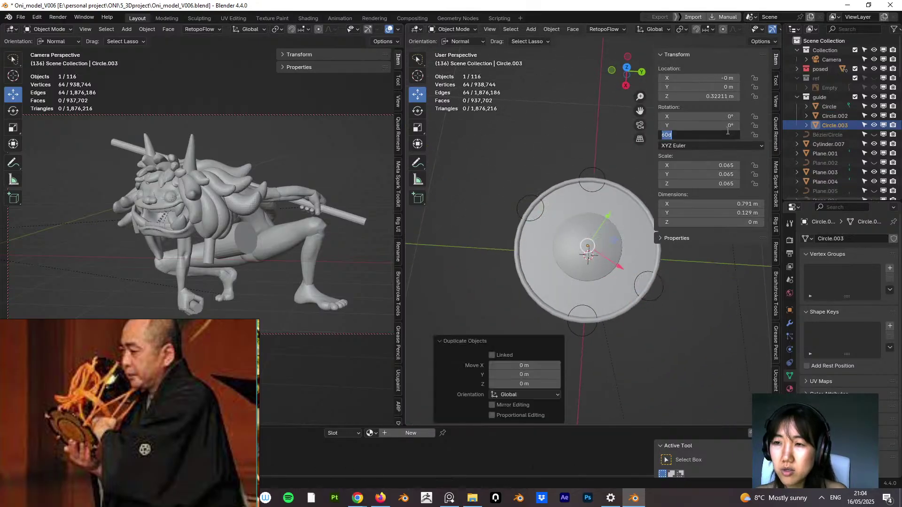
type("120")
key("Return")
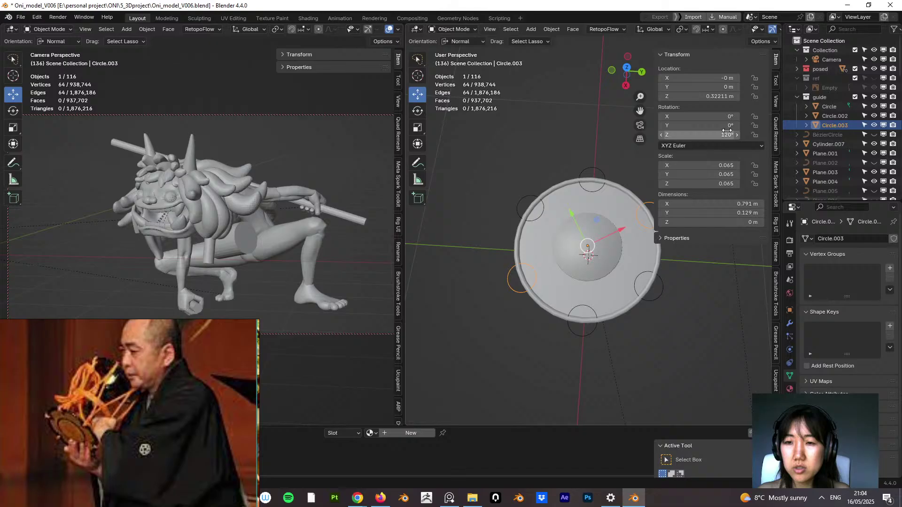
left_click(638, 345)
Step: Duplicate all three circle pairs in place and set the active 120° copy's Z location to -0.322115 m at the lower disc
middle_click_drag(627, 315, 601, 312)
left_click(592, 311)
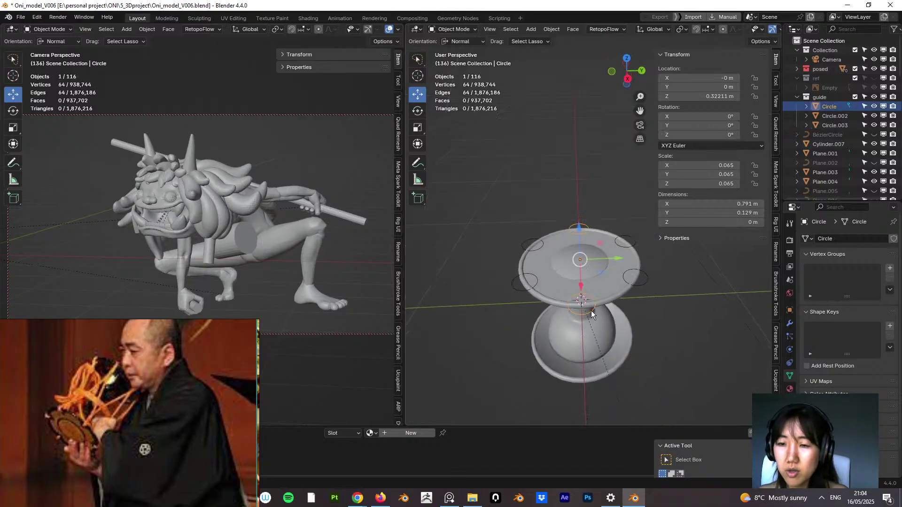
left_click(646, 277, "shift")
left_click(631, 235, "shift")
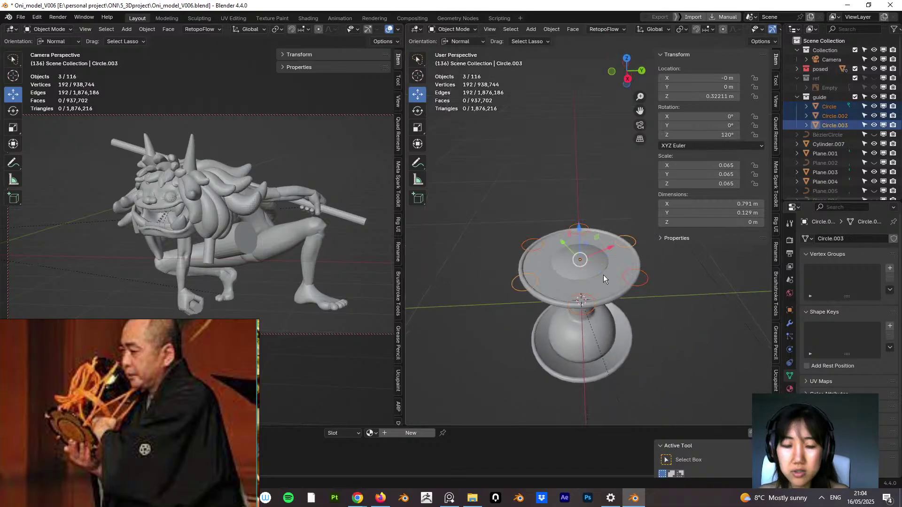
key("shift+d")
key("Escape")
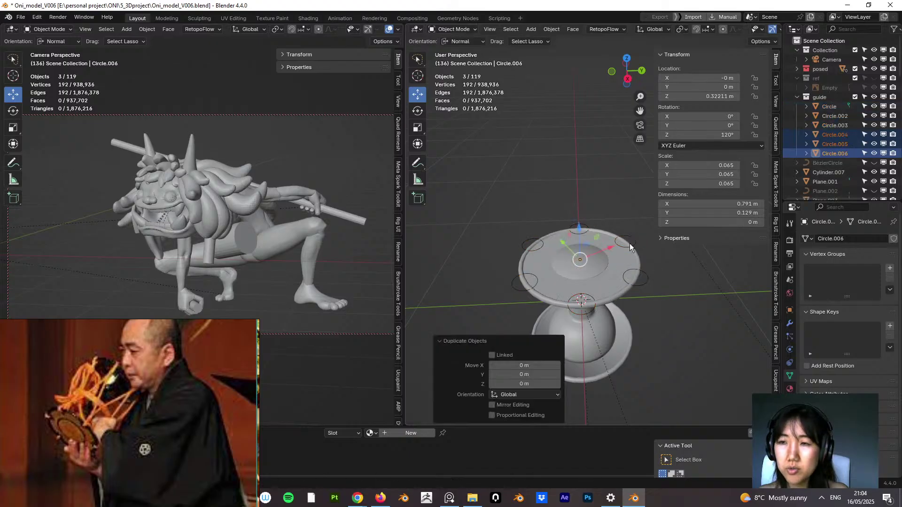
left_click(702, 96)
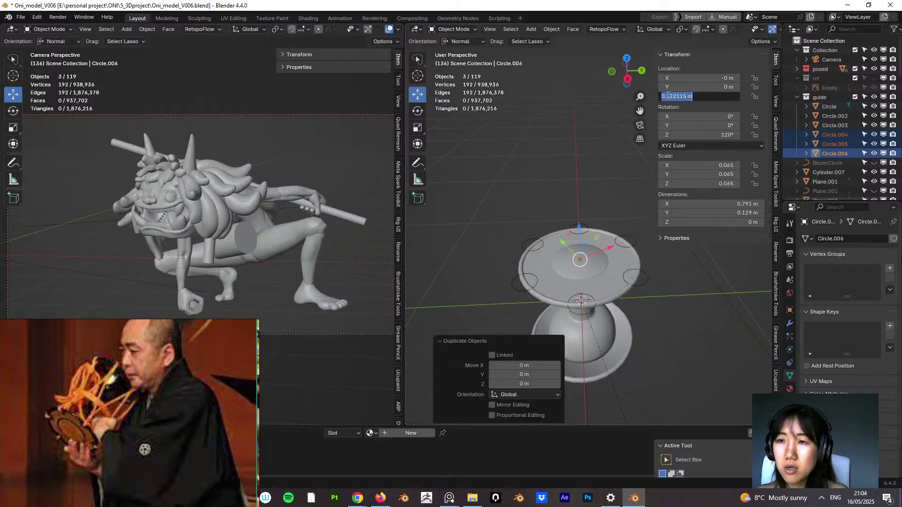
left_click(663, 96)
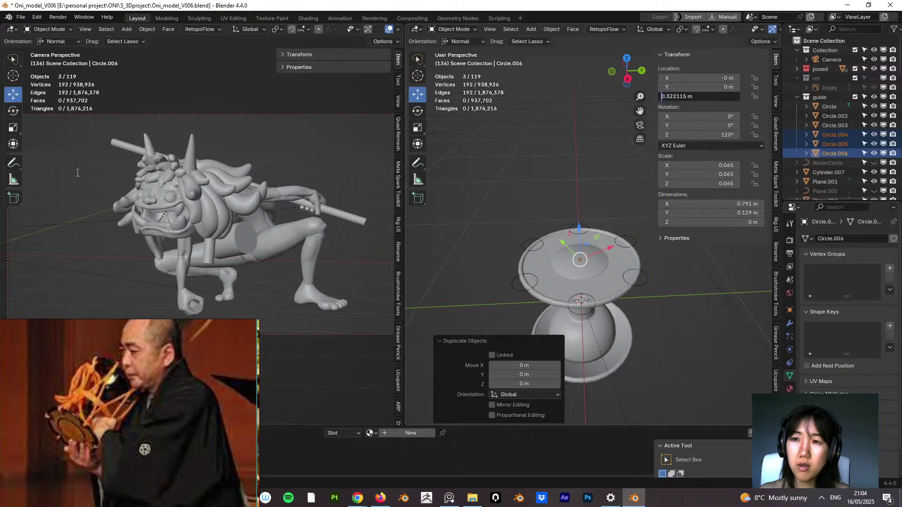
type("-")
key("Return")
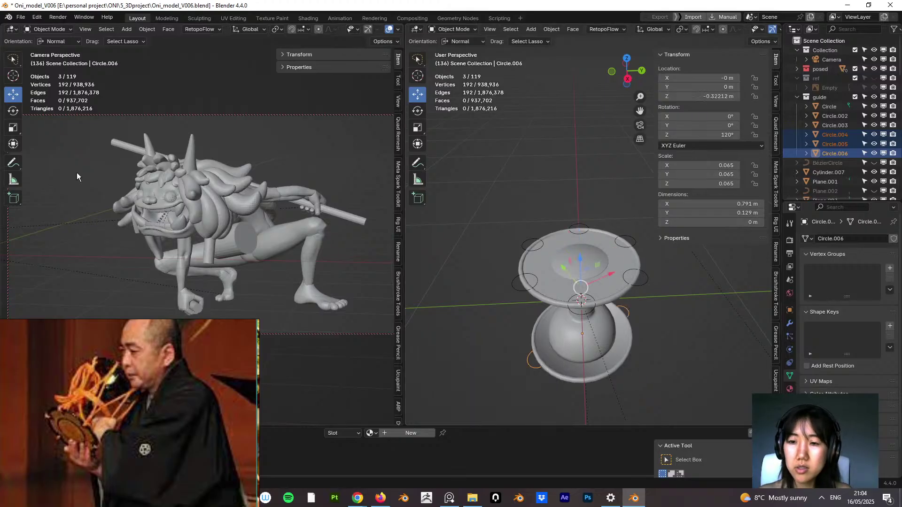
Step: Duplicate the unrotated and 60° circle pairs in place and set the active 60° copy's Z location to -0.322115 m
middle_click_drag(566, 351, 605, 291)
left_click(610, 288)
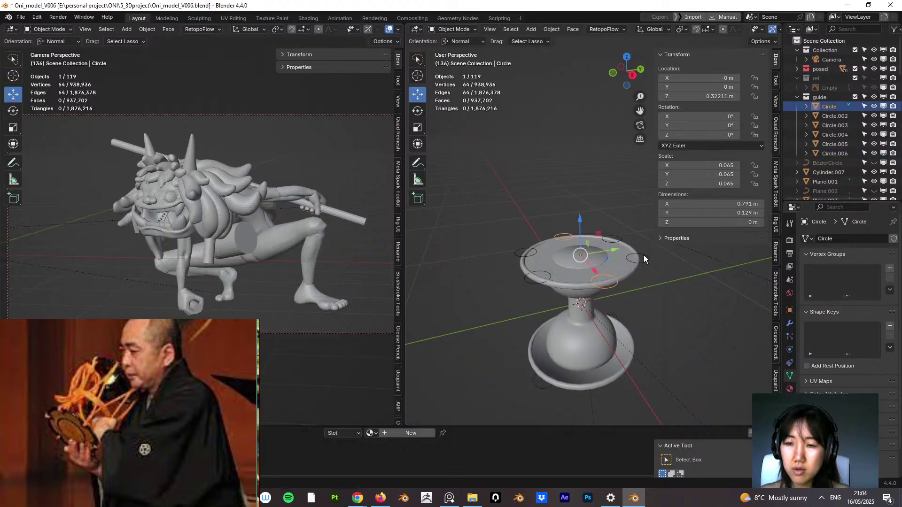
left_click(644, 259, "shift")
key("shift+d")
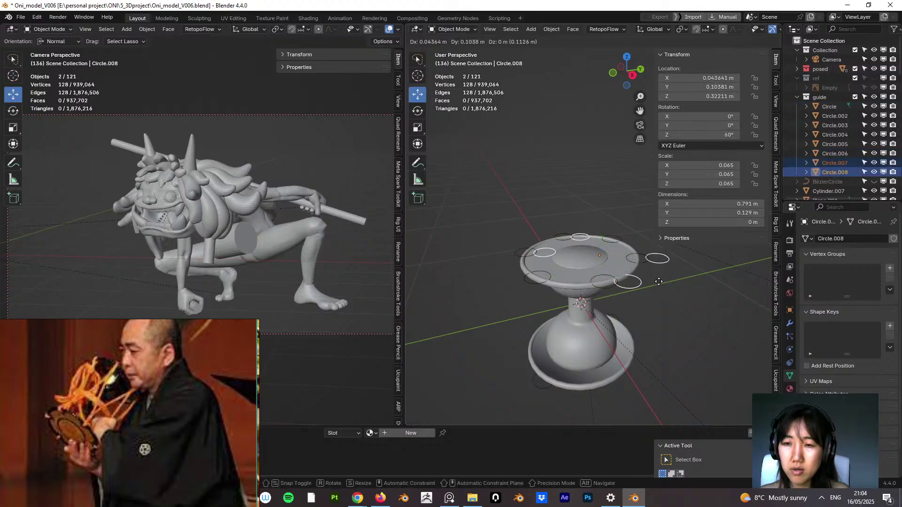
key("Escape")
left_click(695, 96)
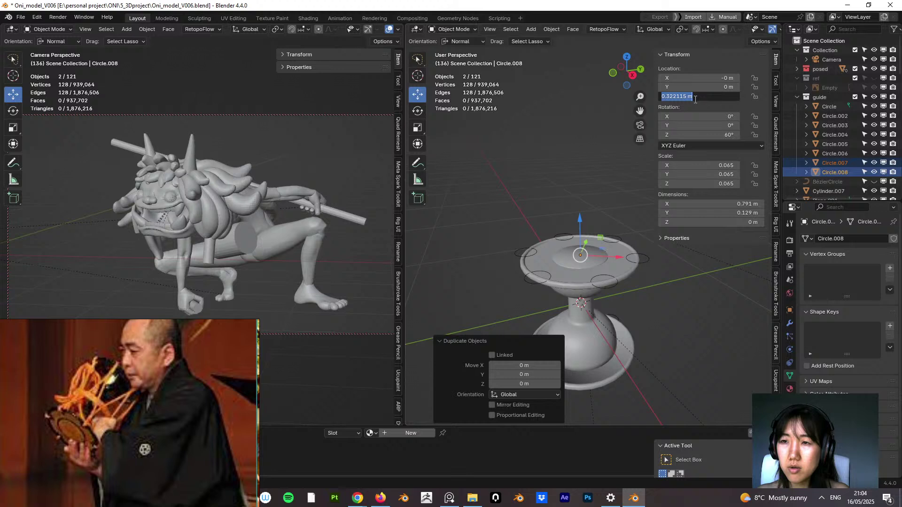
left_click(662, 96)
type("-")
key("Return")
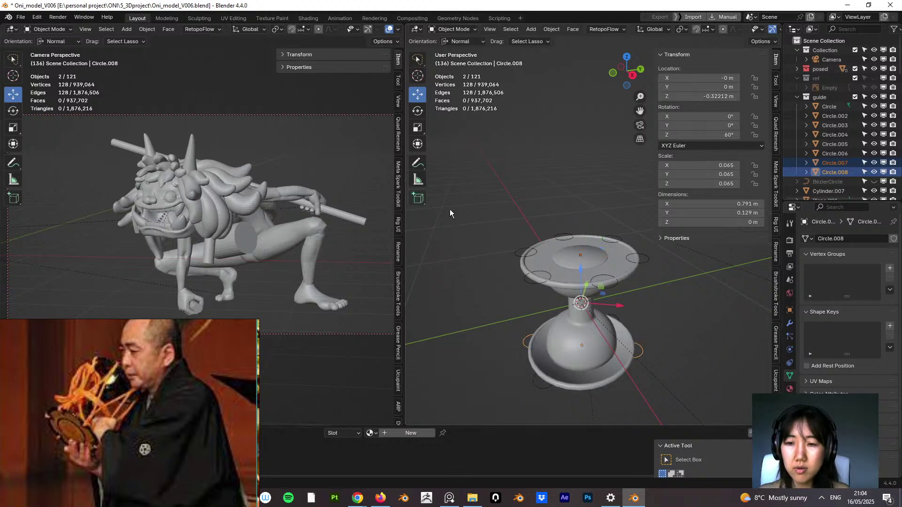
Step: Set the unrotated upper circle pair's Z location to -0.322115 m at the lower drum head and save the file
left_click(605, 283)
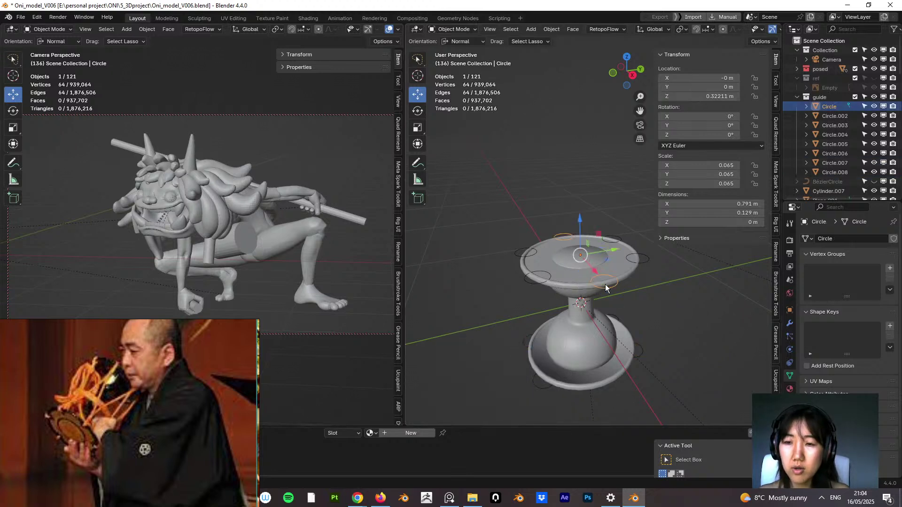
left_click(663, 96)
left_click(662, 96)
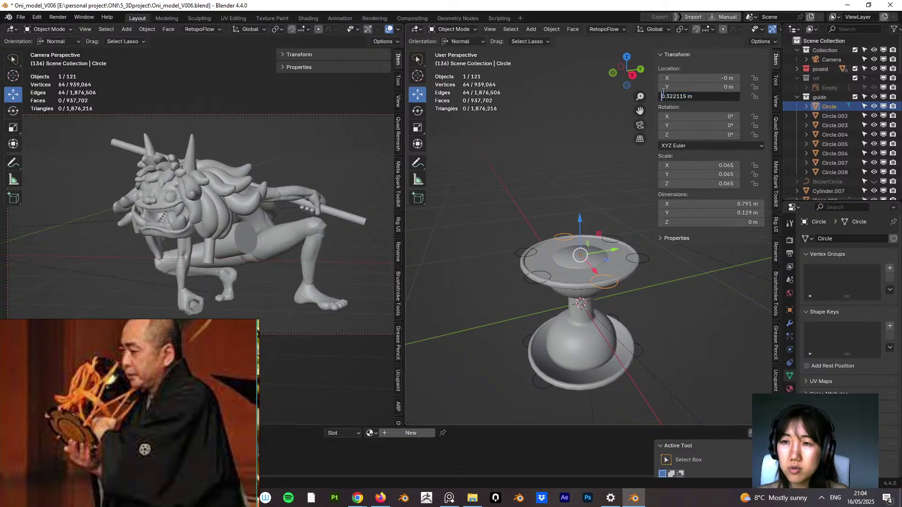
type("-")
key("Return")
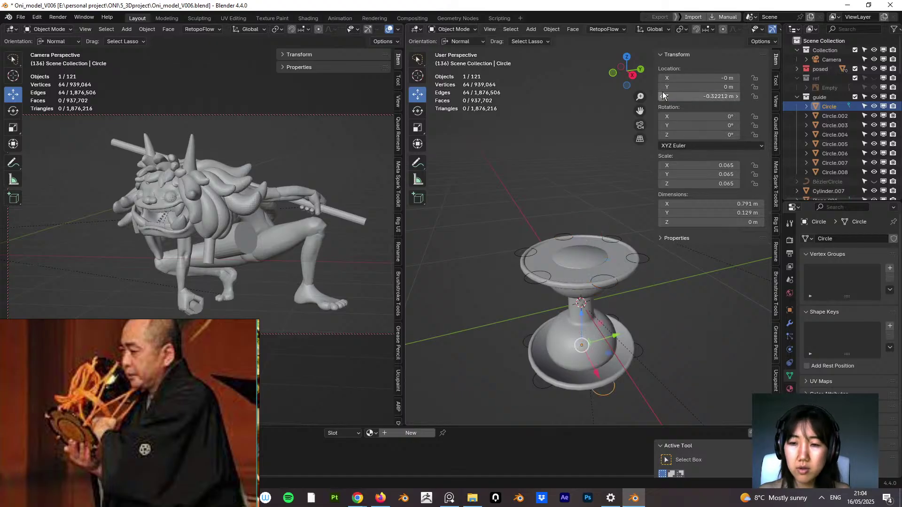
left_click(669, 323)
middle_click_drag(669, 322, 638, 320)
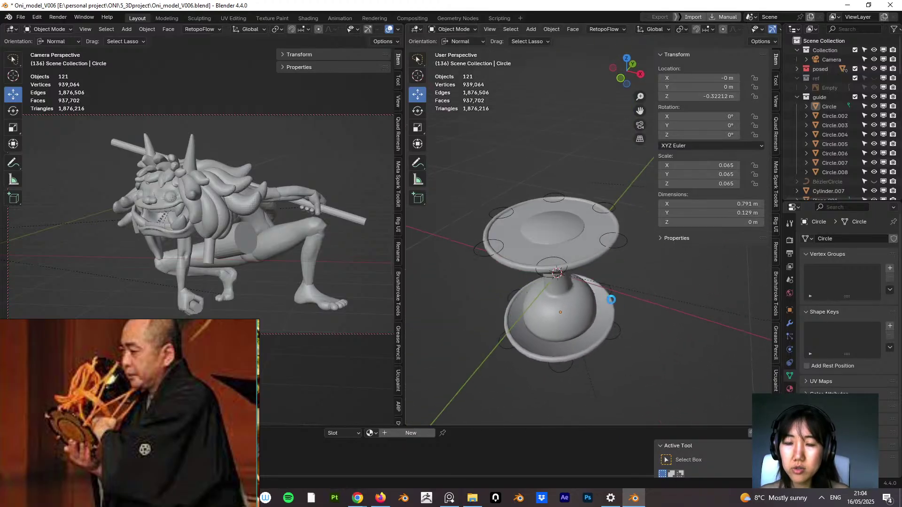
key("ctrl+s")
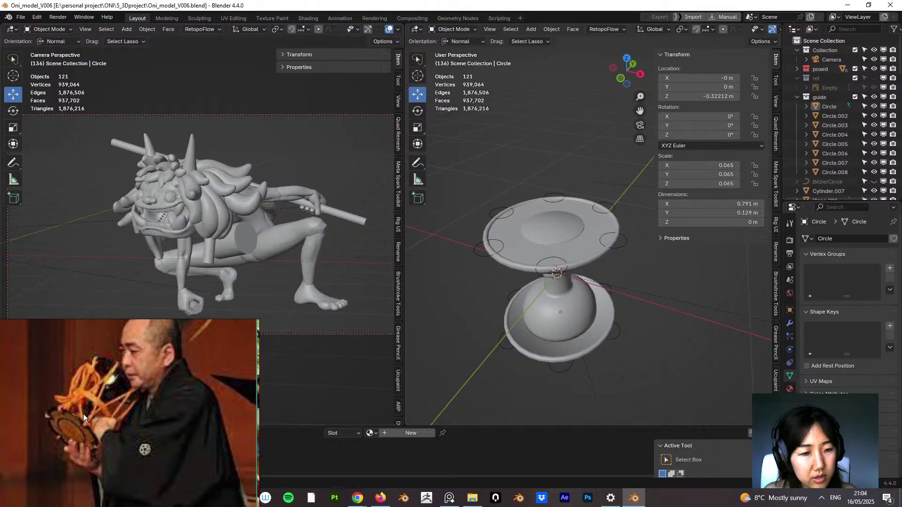
middle_click_drag(529, 328, 571, 315)
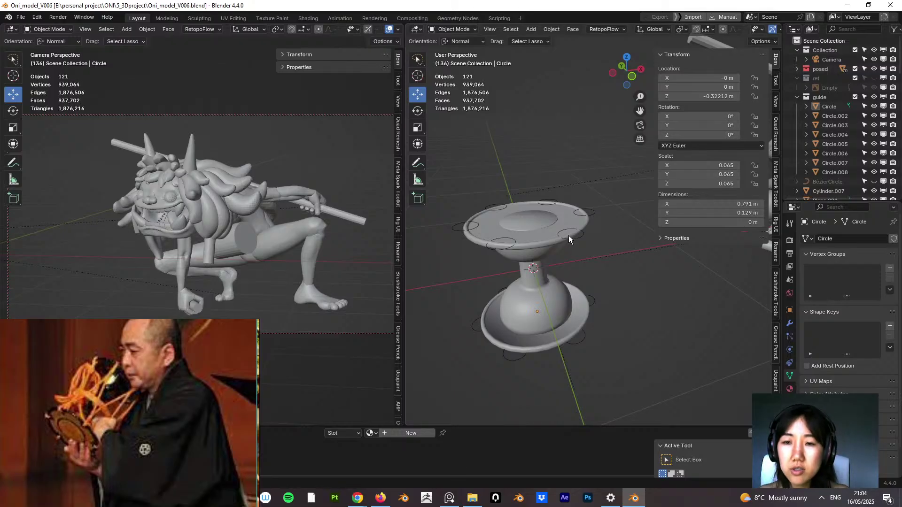
middle_click_drag(573, 275, 563, 248)
left_click(564, 248)
key("ctrl+s")
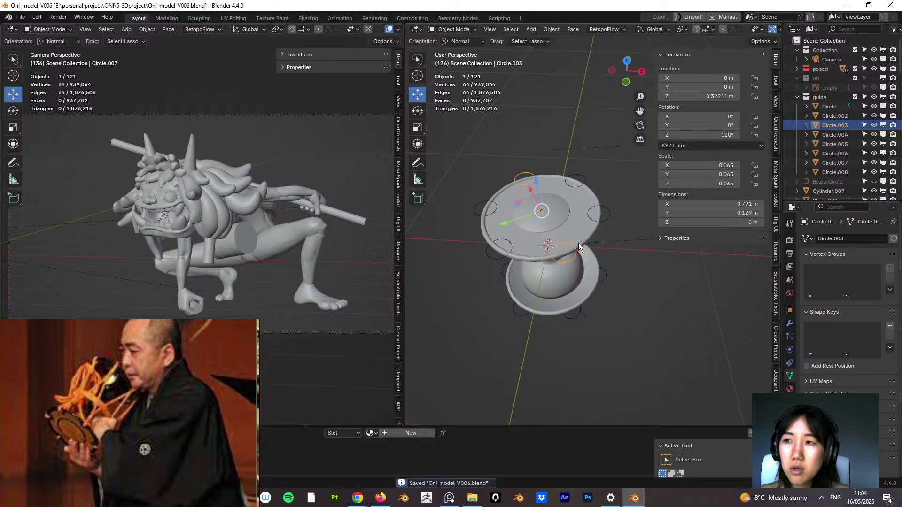
right_click(562, 255)
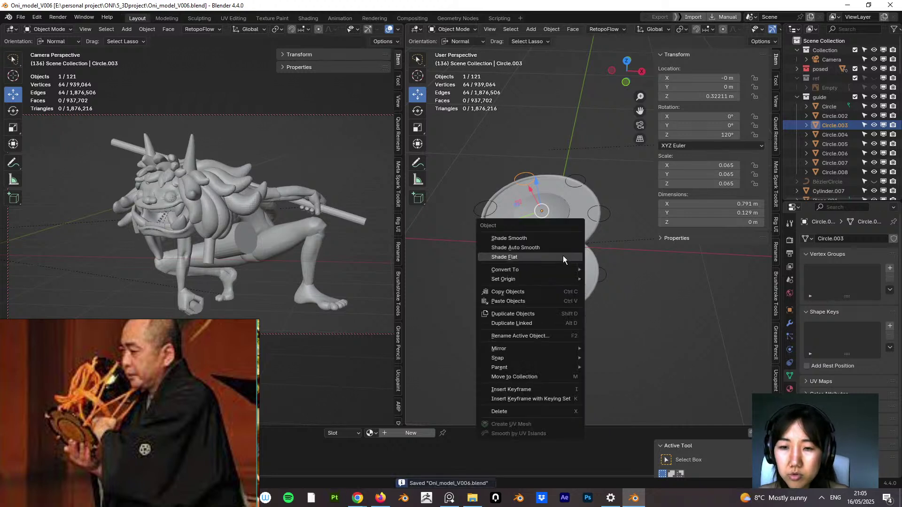
left_click(562, 255)
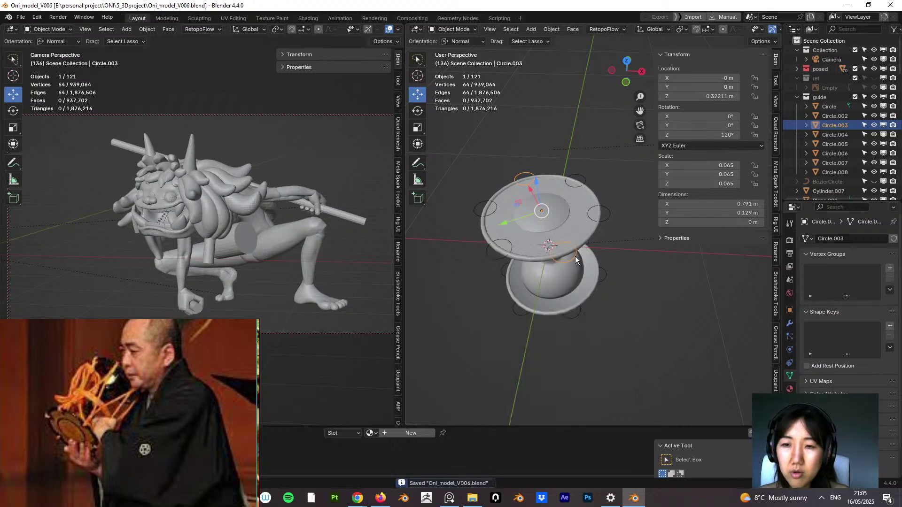
left_click(633, 264)
left_click(573, 256)
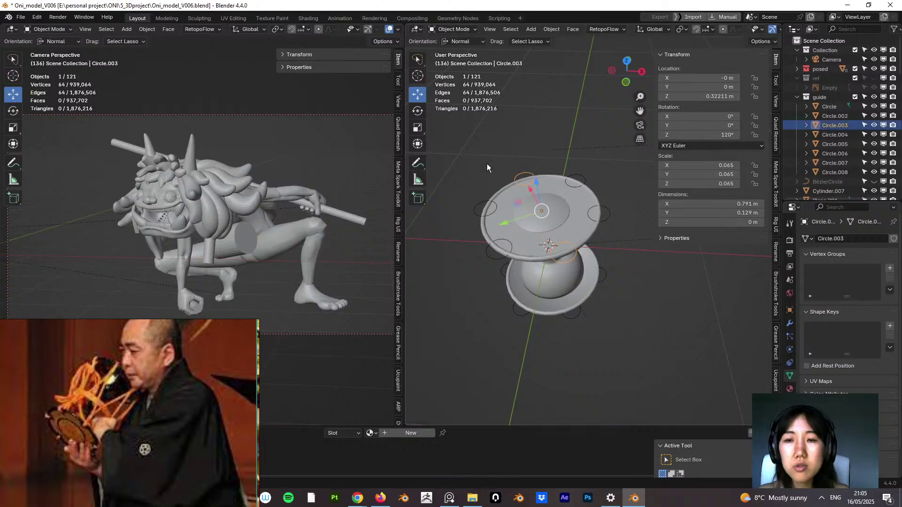
Step: Add a mesh plane with nothing else selected and enter Edit Mode on it
left_click(629, 280)
key("shift+a")
mouse_move(532, 200)
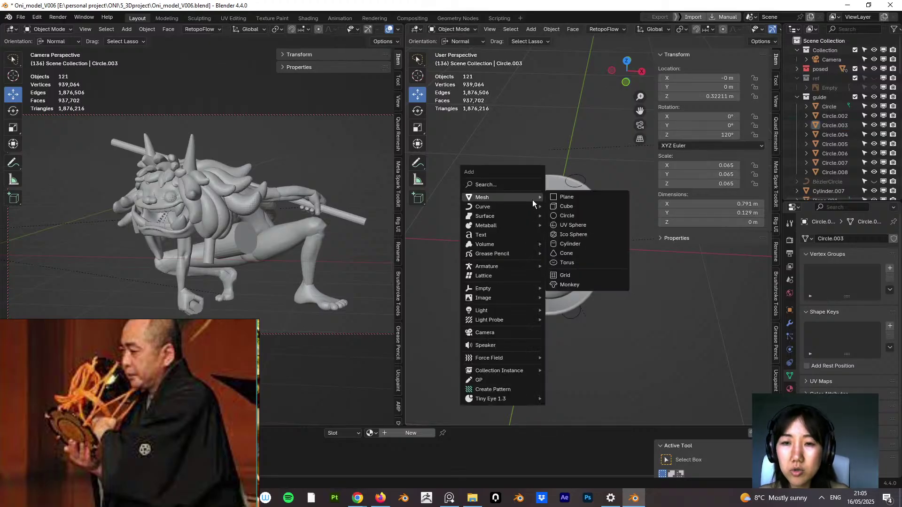
left_click(566, 197)
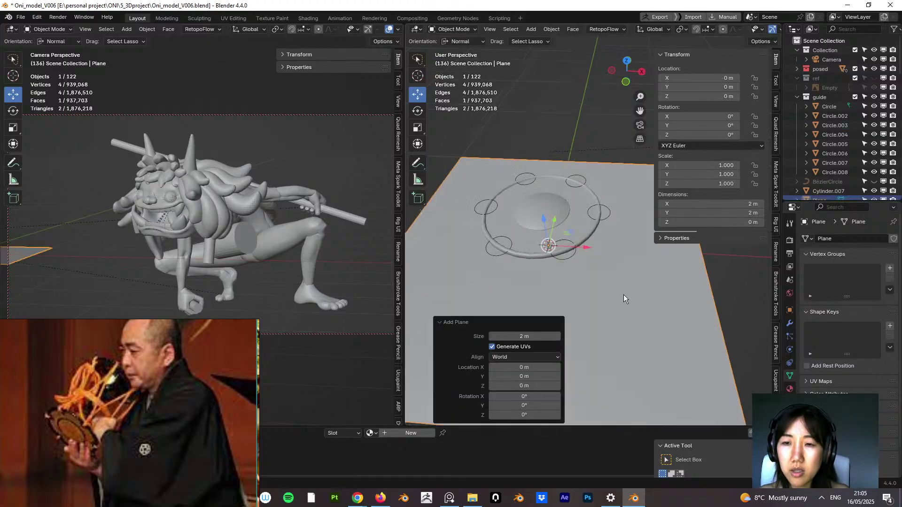
middle_click_drag(624, 294, 493, 156)
left_click(454, 30)
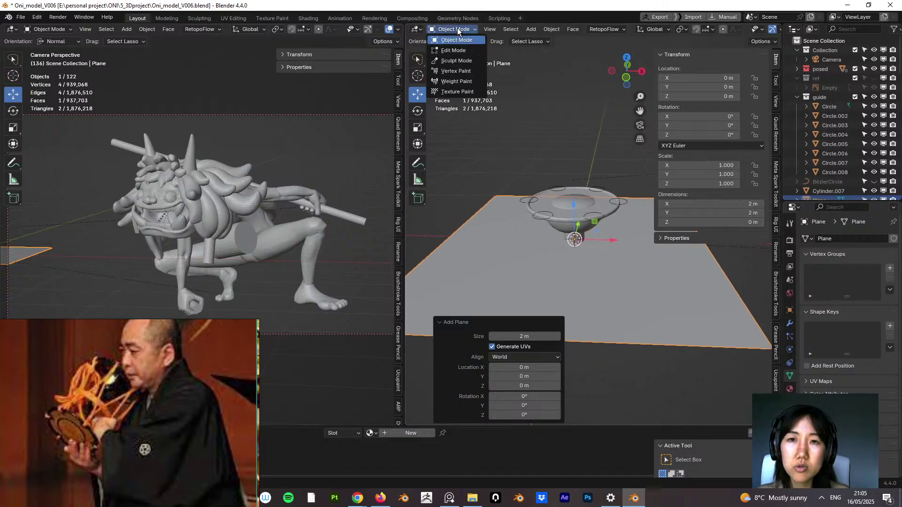
left_click(461, 50)
Step: Delete two adjoining edges of the plane by selecting the three corner vertices they connect
middle_click_drag(503, 291, 536, 202)
key("1")
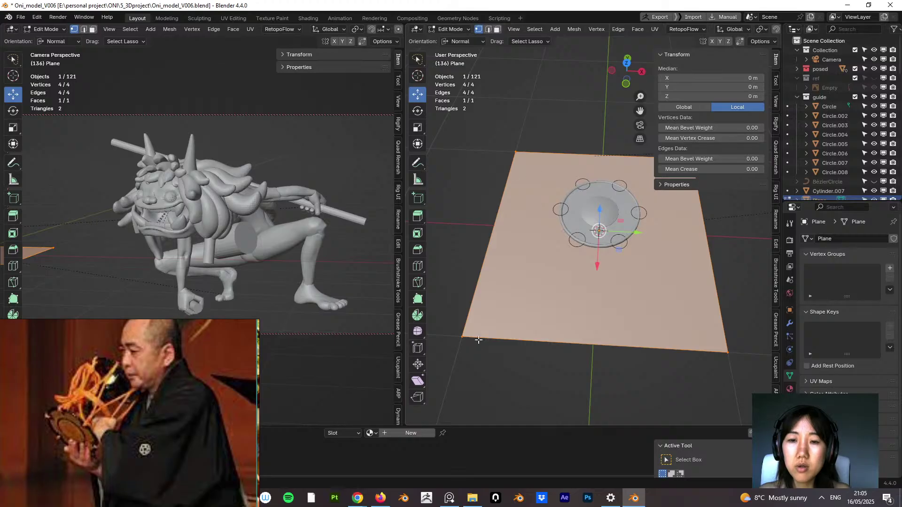
left_click(463, 335)
left_click(728, 352, "shift")
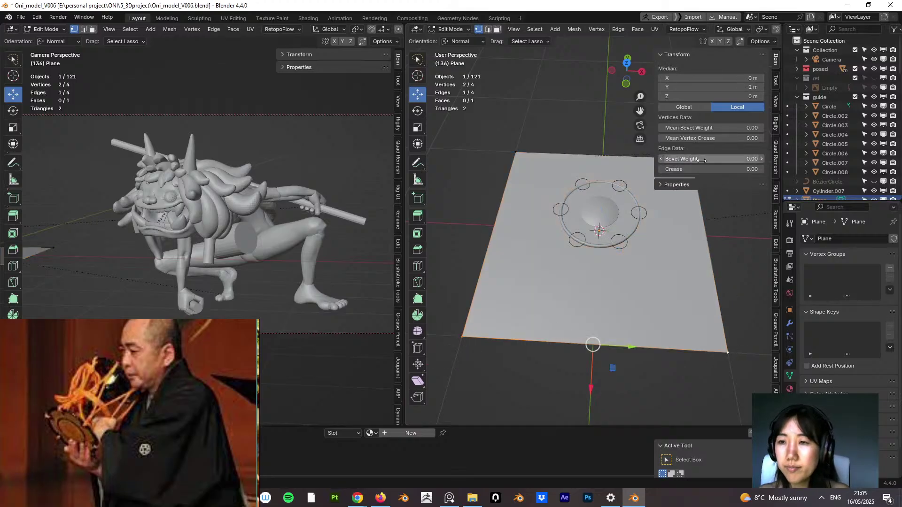
middle_click_drag(640, 242, 609, 262, "shift")
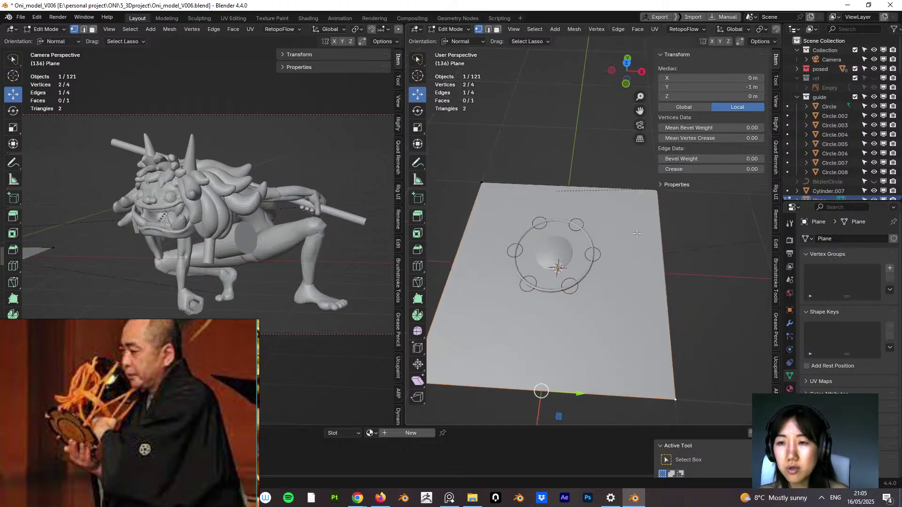
middle_click_drag(649, 203, 628, 216, "shift")
left_click(637, 206, "shift")
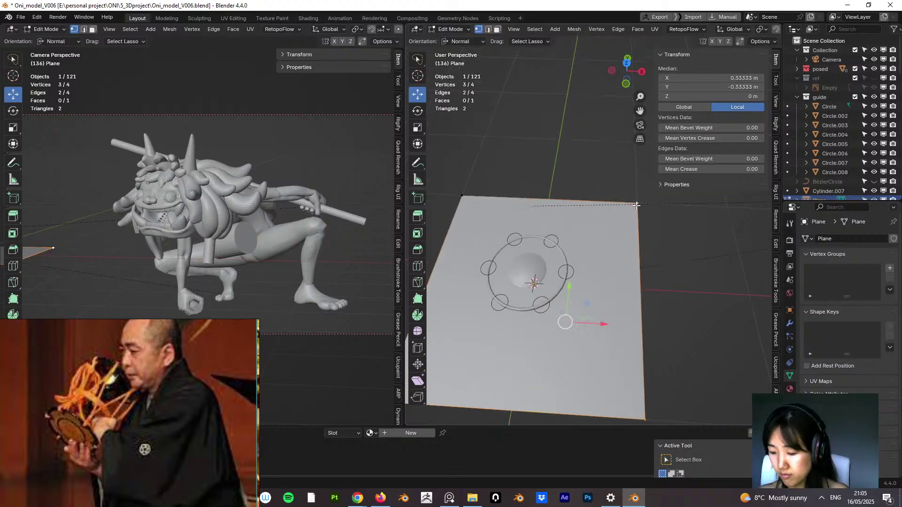
key("x")
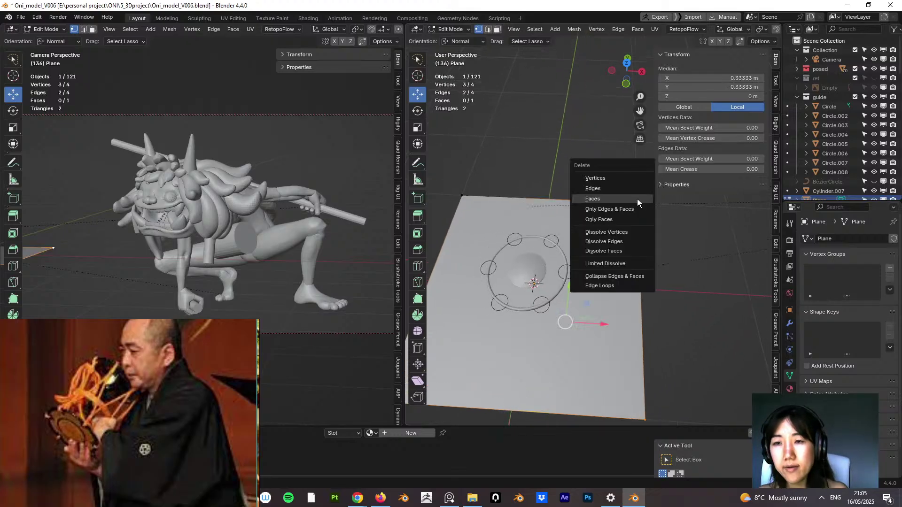
left_click(630, 188)
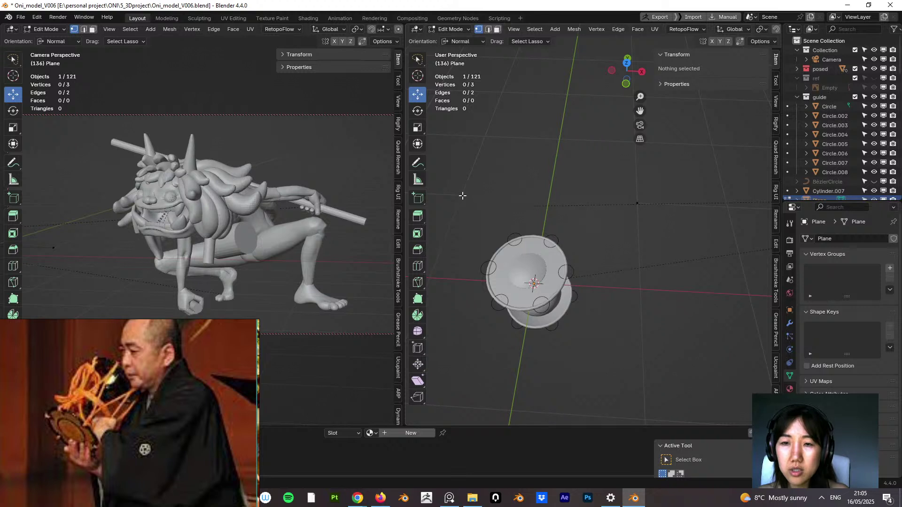
Step: Delete two of the plane's remaining vertices, leaving only a single vertex
left_click(463, 195)
left_click(637, 202)
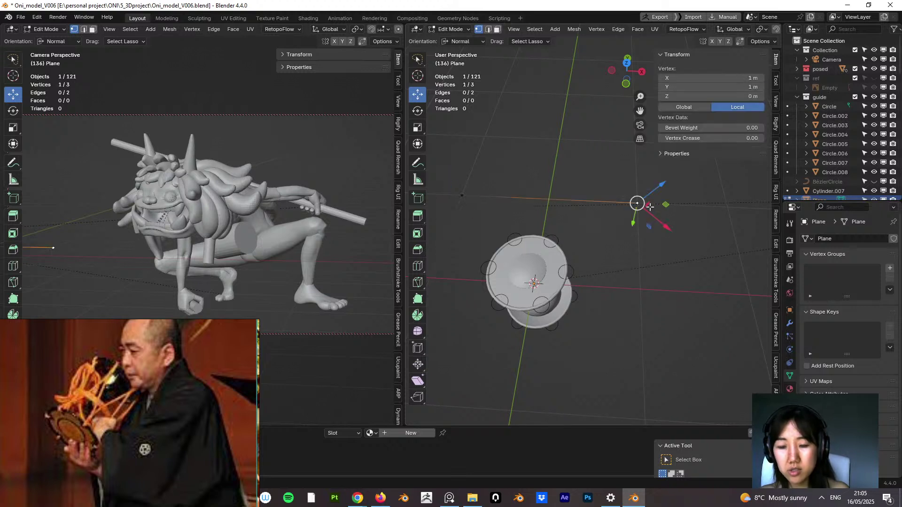
key("x")
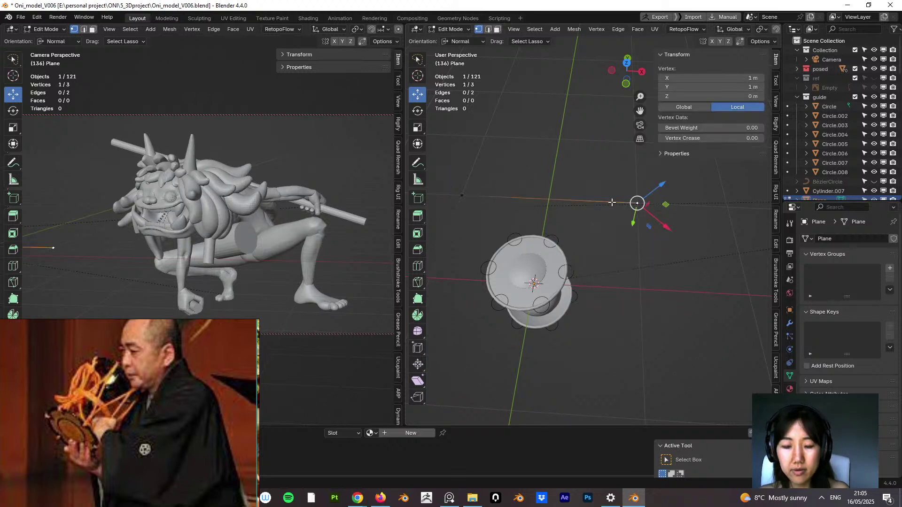
key("x")
left_click(606, 189)
left_click(461, 196)
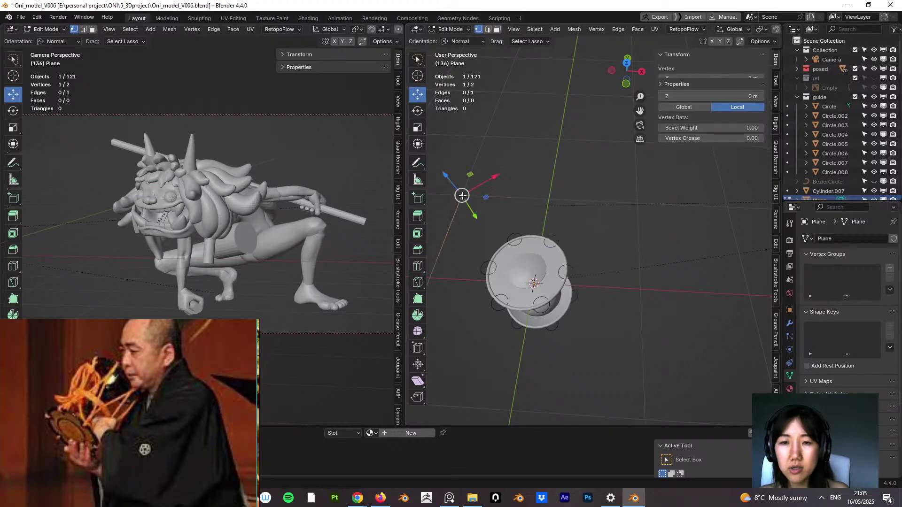
key("g")
left_click(442, 269)
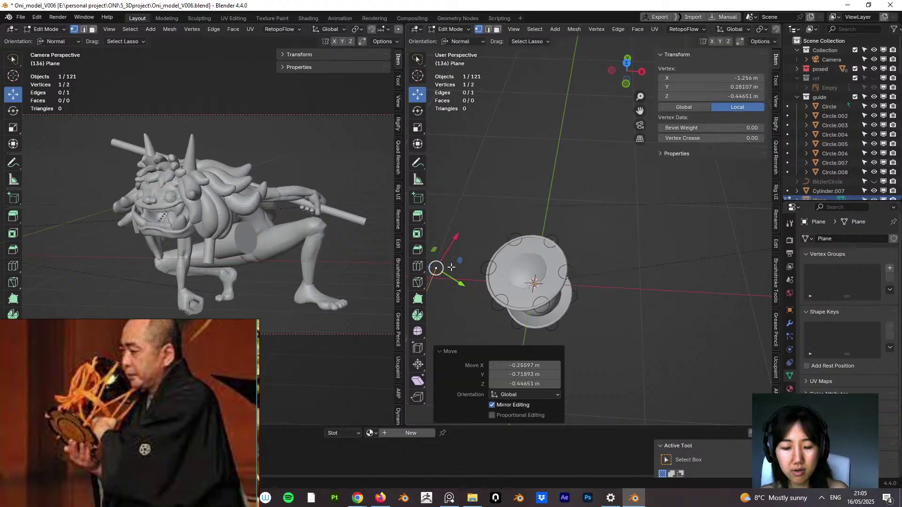
key("x")
left_click(453, 264)
Step: Move the single vertex close to the drum heads' guide circles and return to Object Mode
middle_click_drag(453, 275, 577, 281)
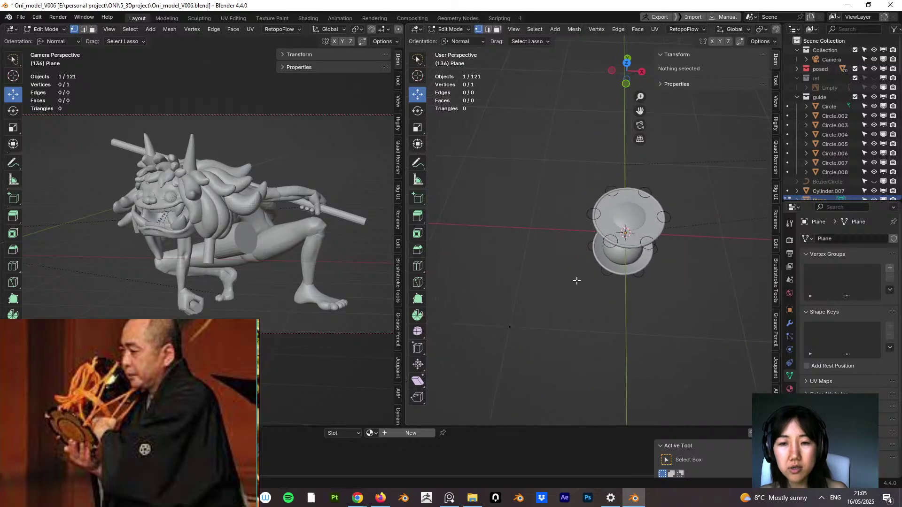
left_click(508, 328)
key("g")
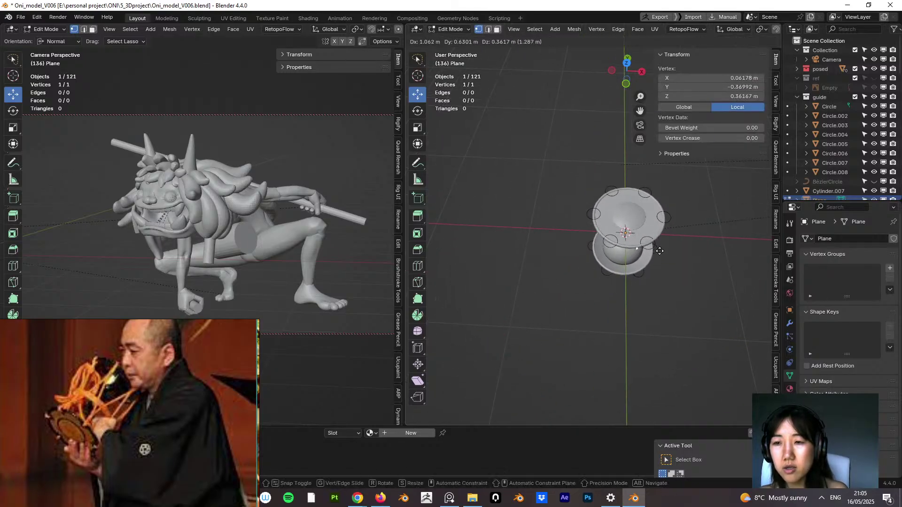
left_click(619, 241)
middle_click_drag(619, 241, 593, 234)
scroll(647, 177, "up", 5)
scroll(648, 177, "down", 3)
key("g")
left_click(665, 213)
left_click(452, 29)
left_click(452, 40)
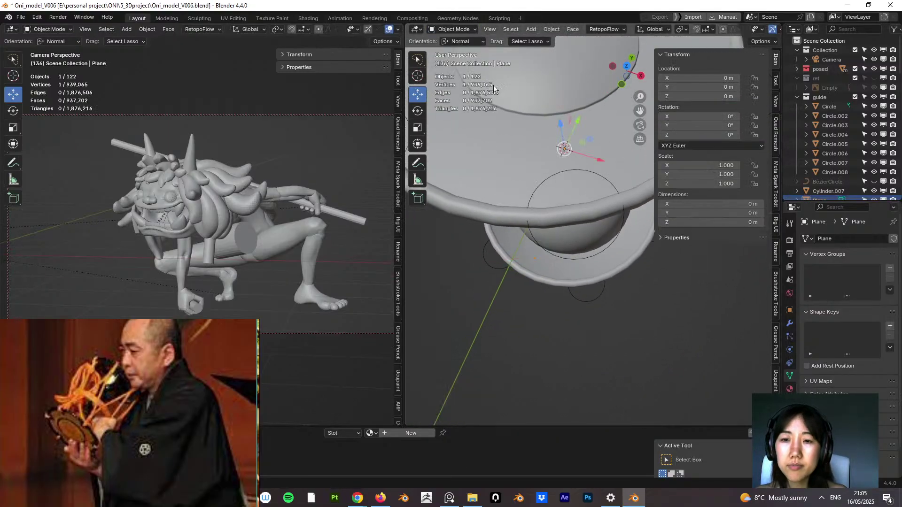
Step: Separate the front circle of the upper 120° pair into its own object and return to Object Mode
left_click(602, 247)
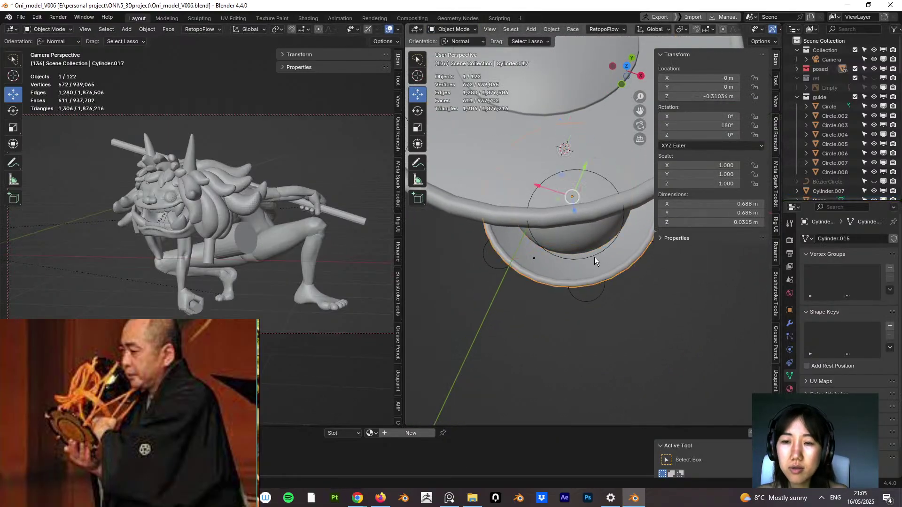
left_click(584, 227)
middle_click_drag(539, 173, 561, 249)
left_click(454, 29)
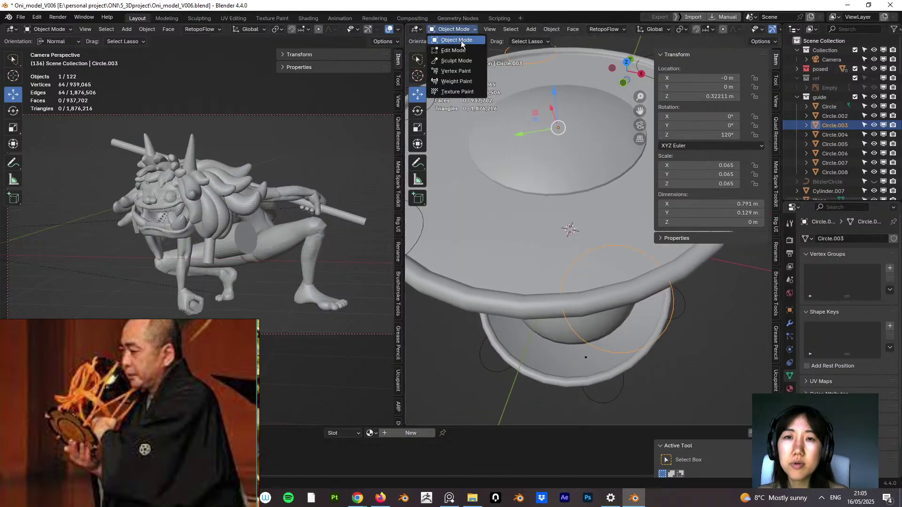
left_click(452, 47)
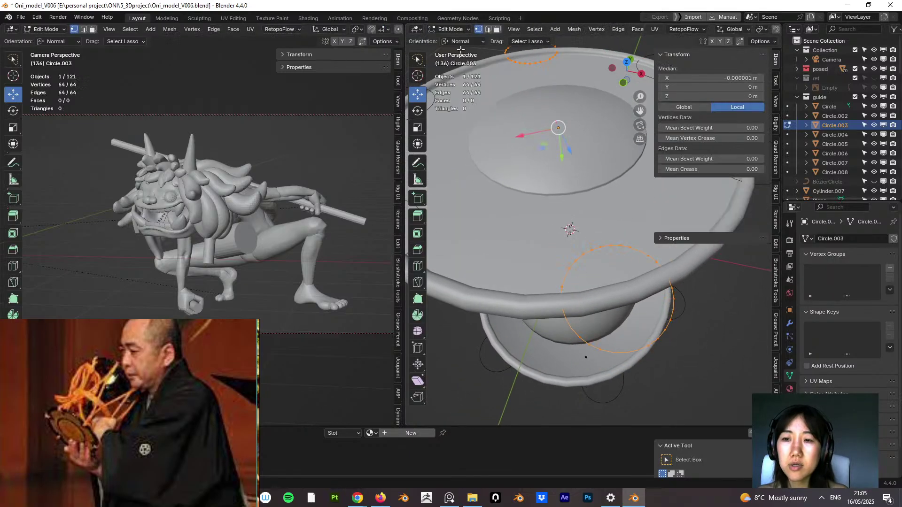
left_click(627, 353)
key("ctrl+l")
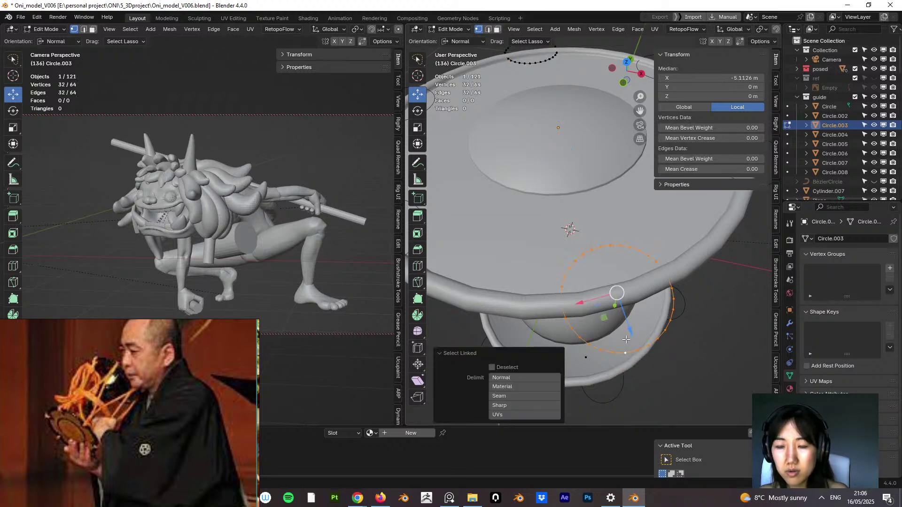
right_click(621, 324)
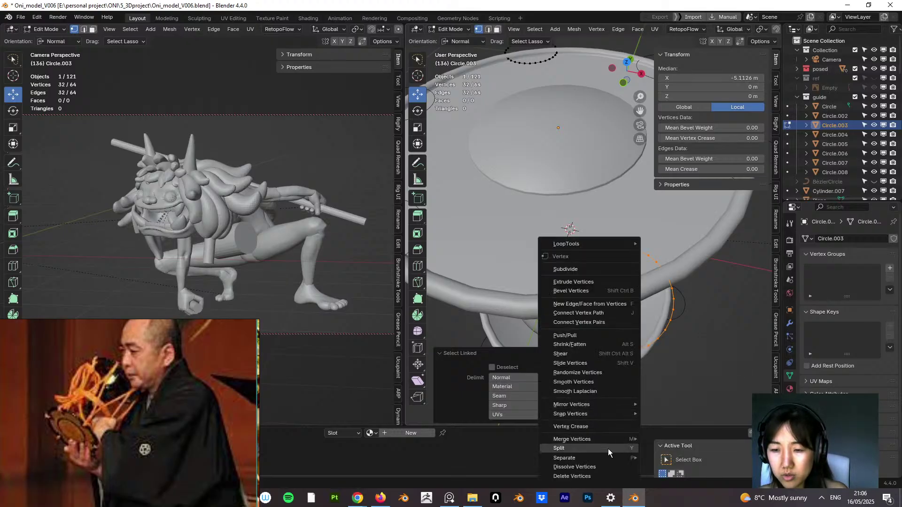
mouse_move(598, 458)
left_click(688, 437)
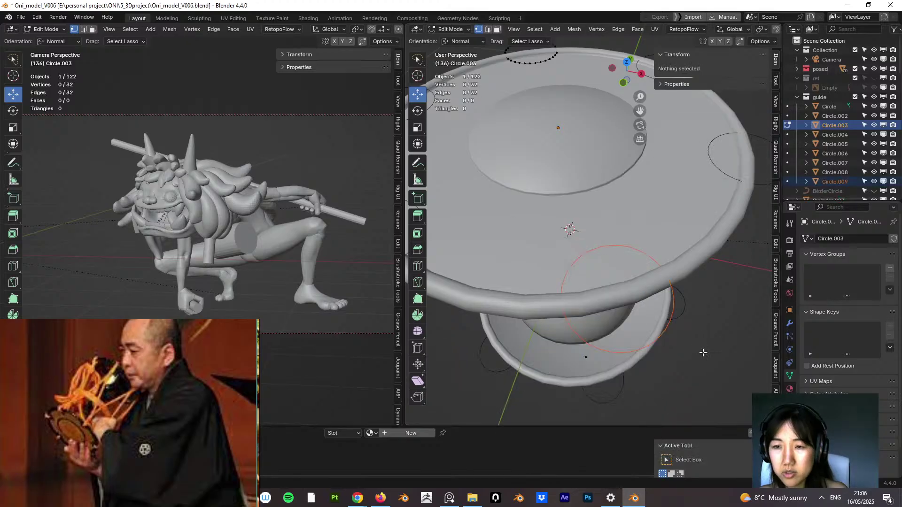
left_click(450, 29)
left_click(457, 38)
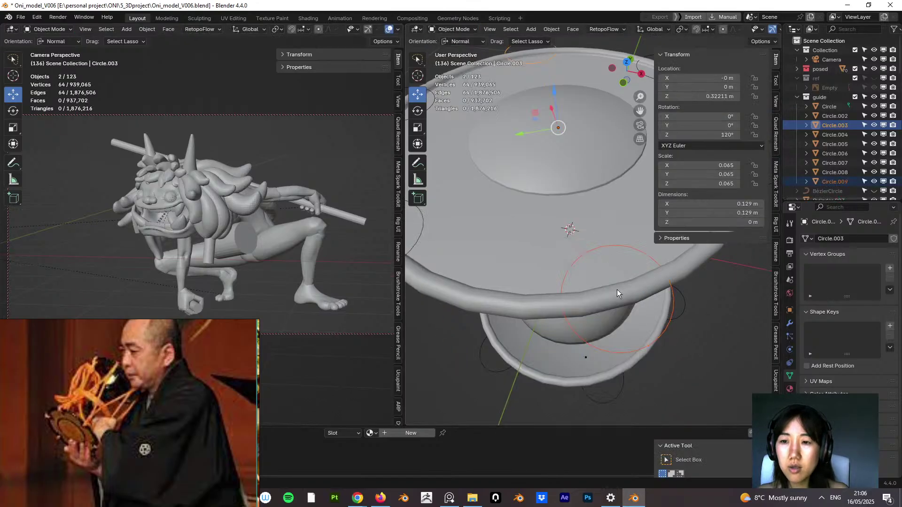
Step: Select the newly separated upper guide circle on its own and set its origin to its geometry
left_click(681, 362)
left_click(662, 335)
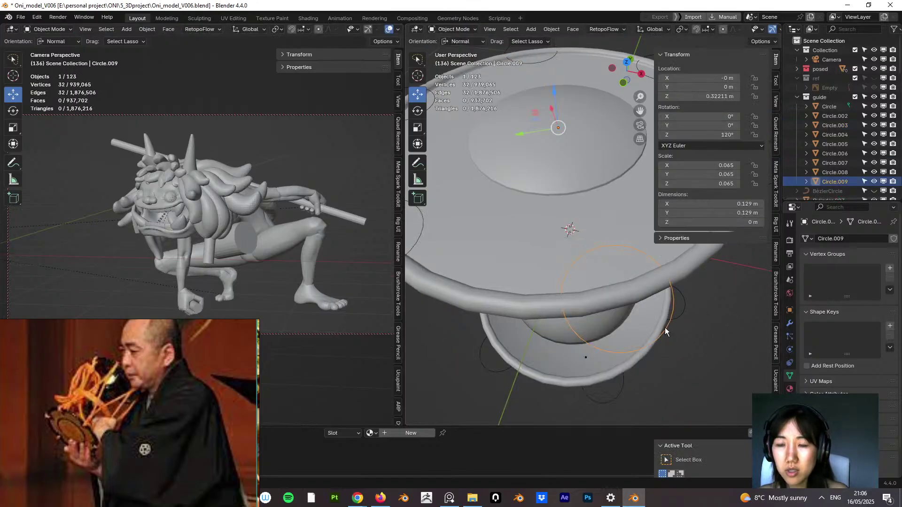
left_click(552, 29)
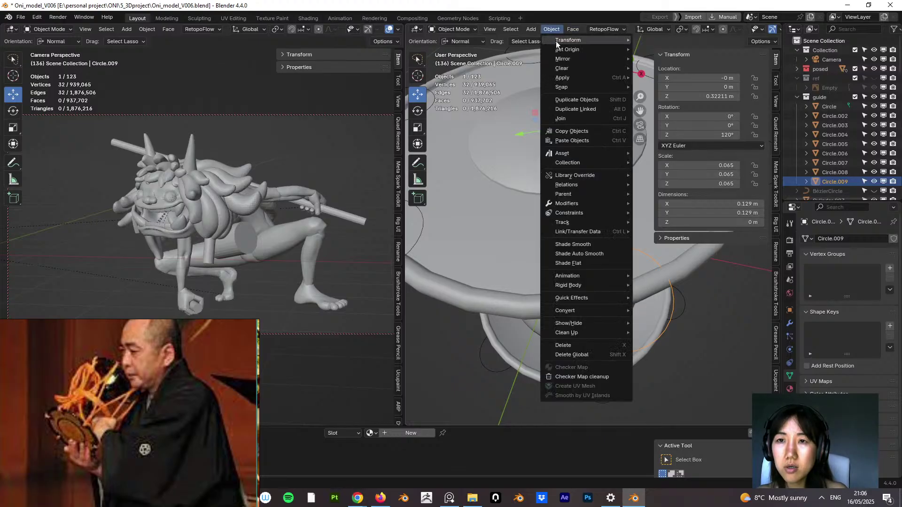
mouse_move(574, 49)
left_click(679, 59)
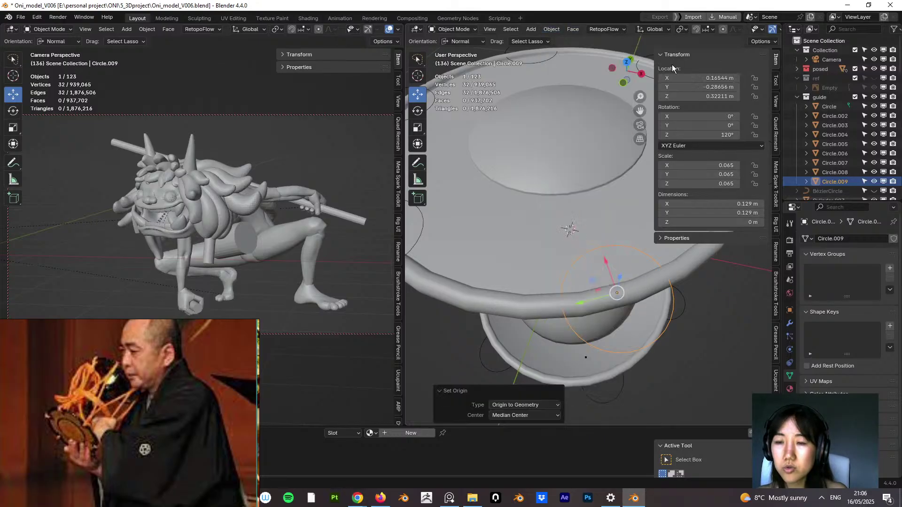
left_click(702, 376)
left_click(606, 351)
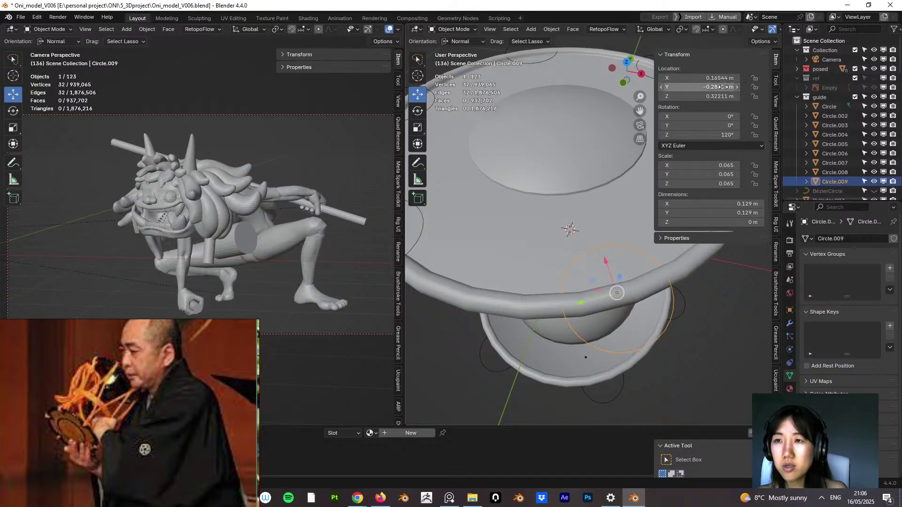
Step: Set the single-vertex object's origin to its geometry and match its location to the separated circle: X 0.16544, Y -0.28656, Z 0.32212 m
left_click(588, 357)
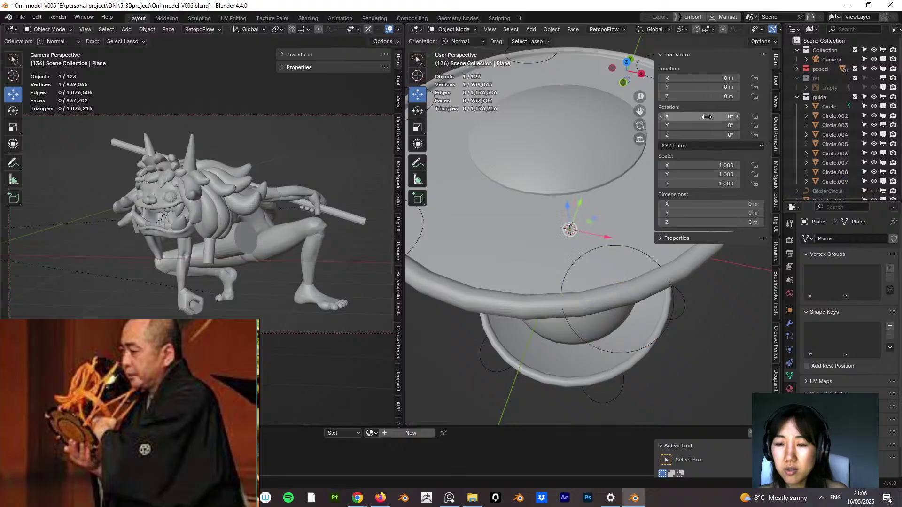
left_click(551, 30)
mouse_move(570, 49)
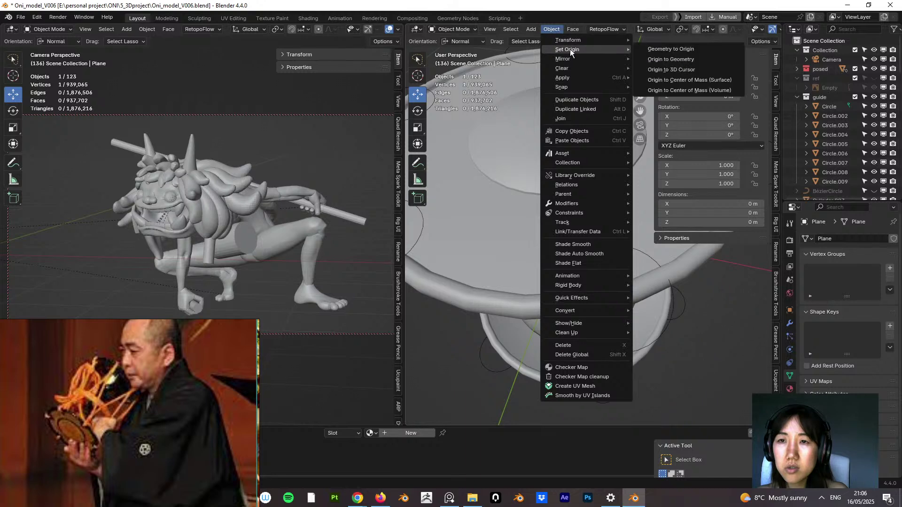
left_click(669, 58)
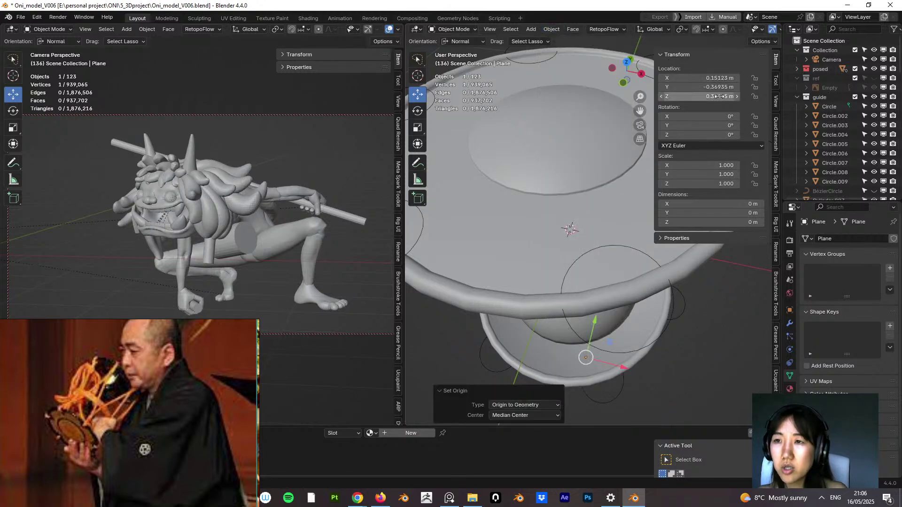
key("ctrl+z")
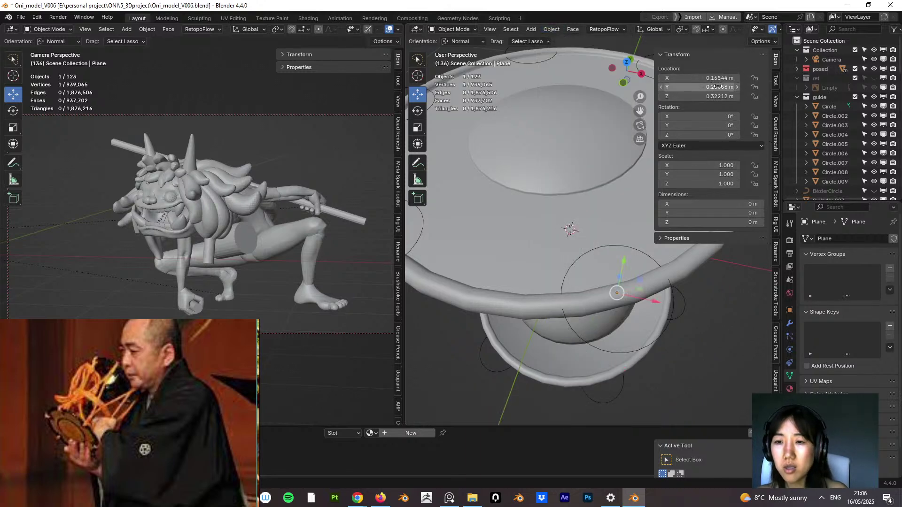
Step: Duplicate the single-vertex object in place at the centre of the upper guide circle
middle_click_drag(614, 309, 562, 165)
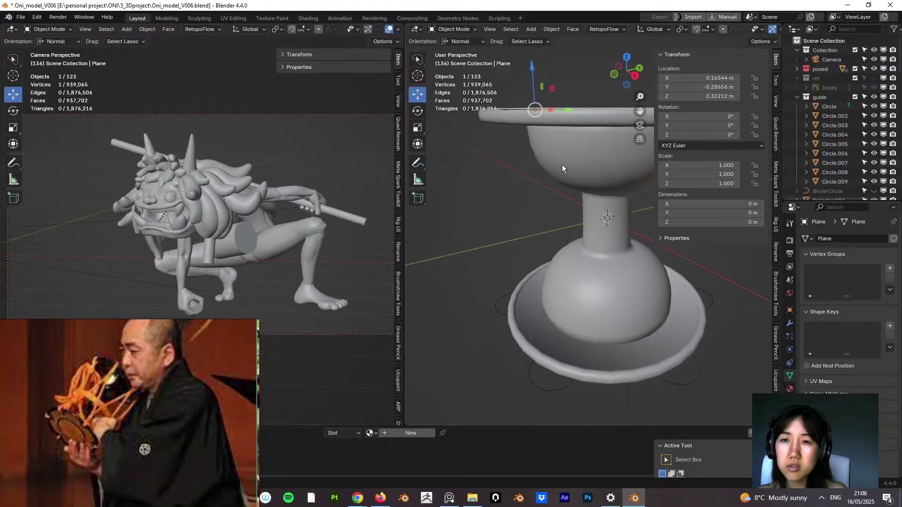
key("shift+d")
key("Escape")
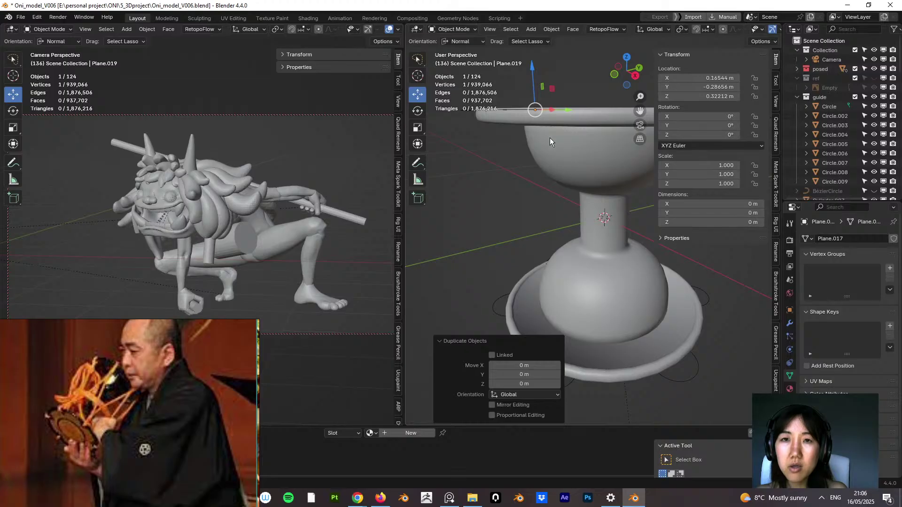
Step: Try to convert the duplicated single-vertex object to a curve
middle_click_drag(549, 139, 529, 109)
right_click(530, 110)
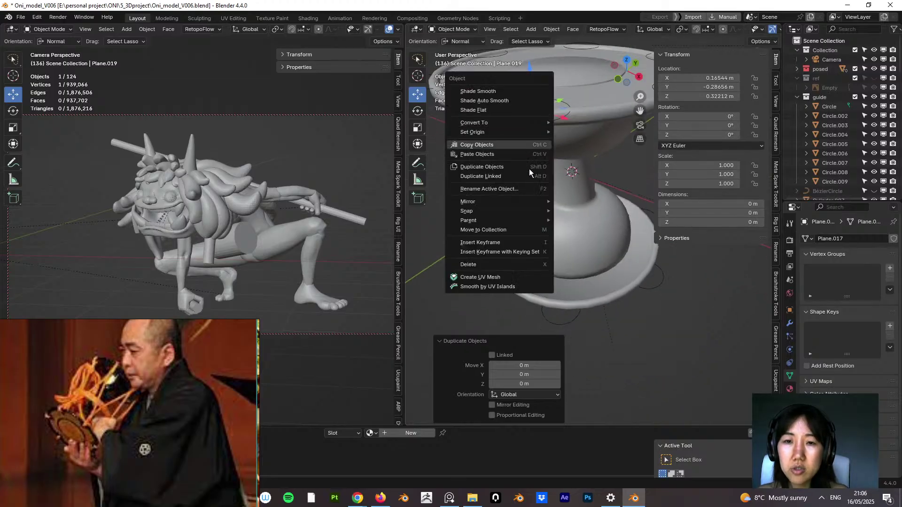
mouse_move(539, 122)
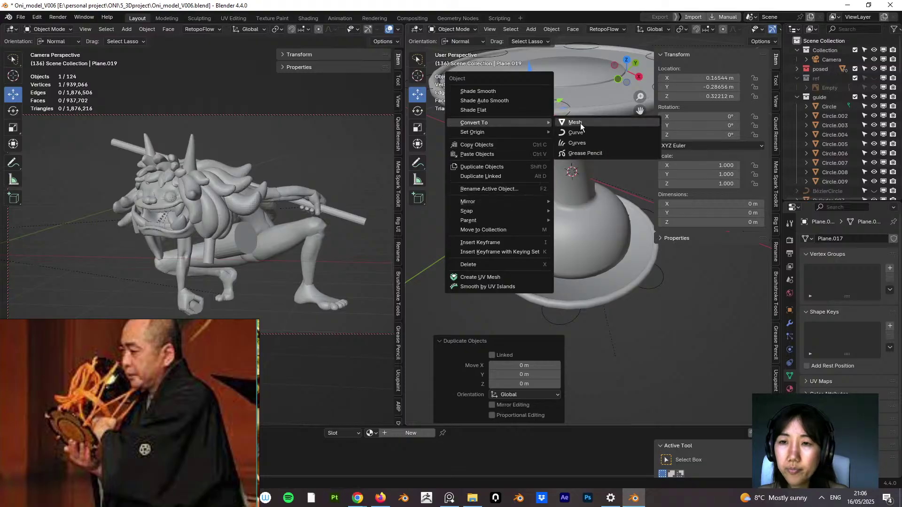
left_click(574, 133)
middle_click_drag(573, 226, 552, 199)
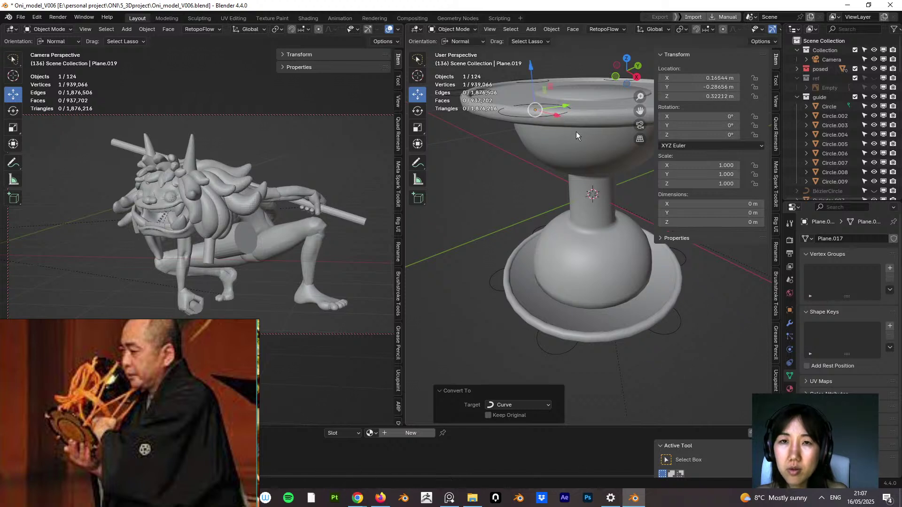
Step: In Edit Mode, extrude the duplicated vertex down toward the lower head's rim by about 0.296, 0.040 and -0.311 m in X, Y and Z
left_click(453, 29)
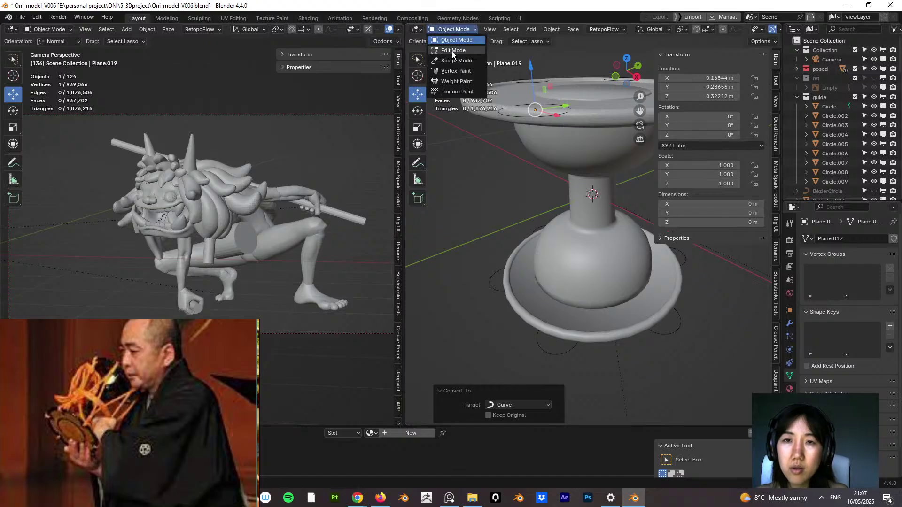
left_click(452, 52)
key("g")
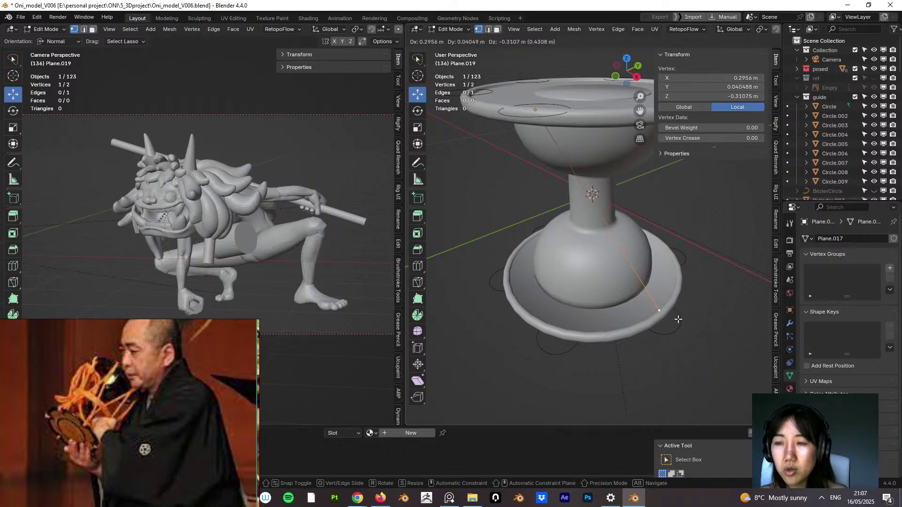
left_click(678, 318)
middle_click_drag(678, 319, 631, 287)
middle_click_drag(663, 312, 506, 178)
Step: Move the extruded end vertex to the lower head's guide circle, at about X 0.142, Y 0.271, Z -0.639 m local, and return to Object Mode
key("g")
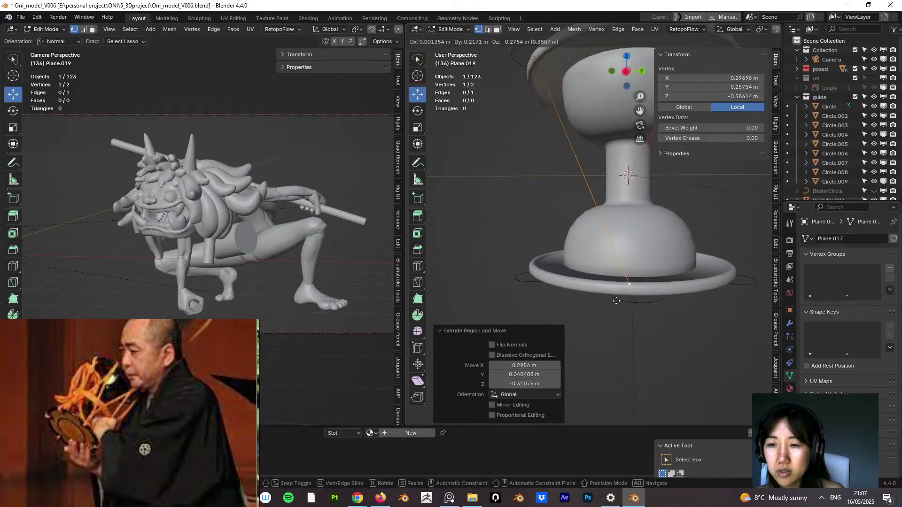
left_click(621, 305)
key("KP_1")
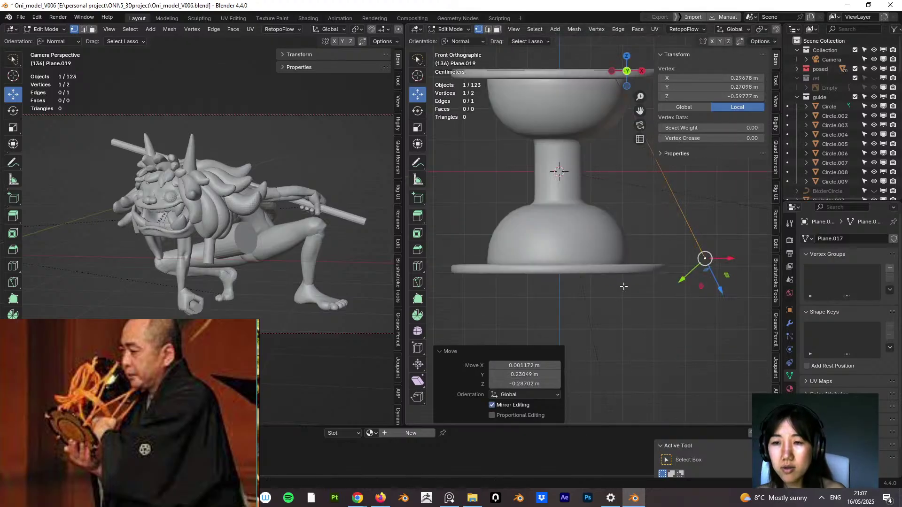
key("g")
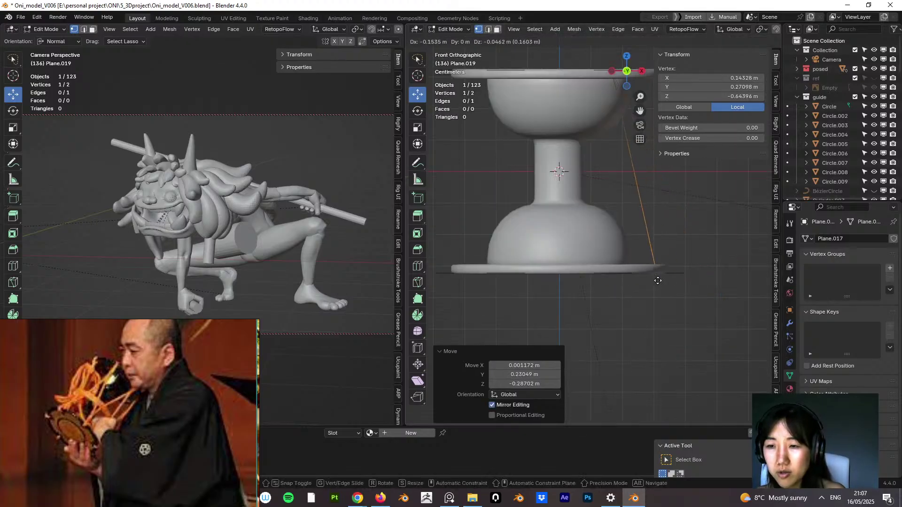
left_click(657, 278)
middle_click_drag(657, 280, 544, 274)
left_click(454, 33)
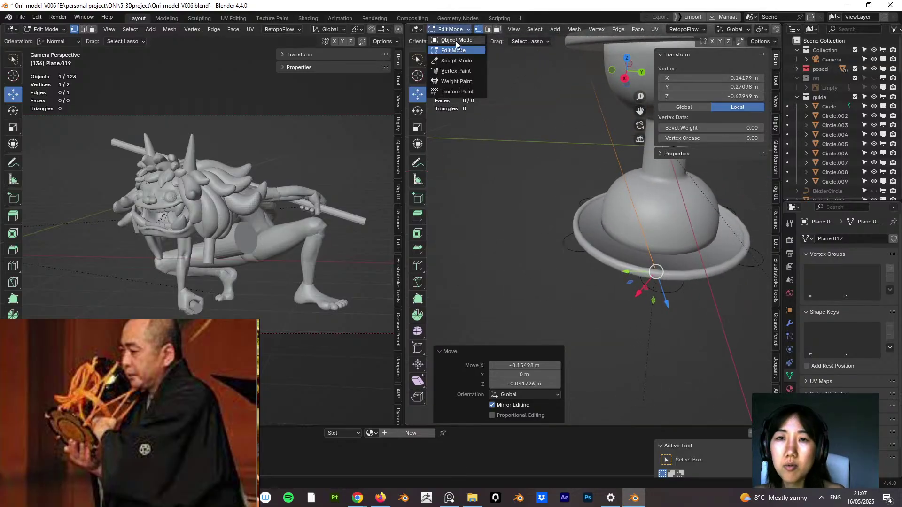
left_click(455, 40)
Step: Separate the lower unrotated pair's circle nearest the extruded line's end into its own object and return to Object Mode
left_click(669, 288)
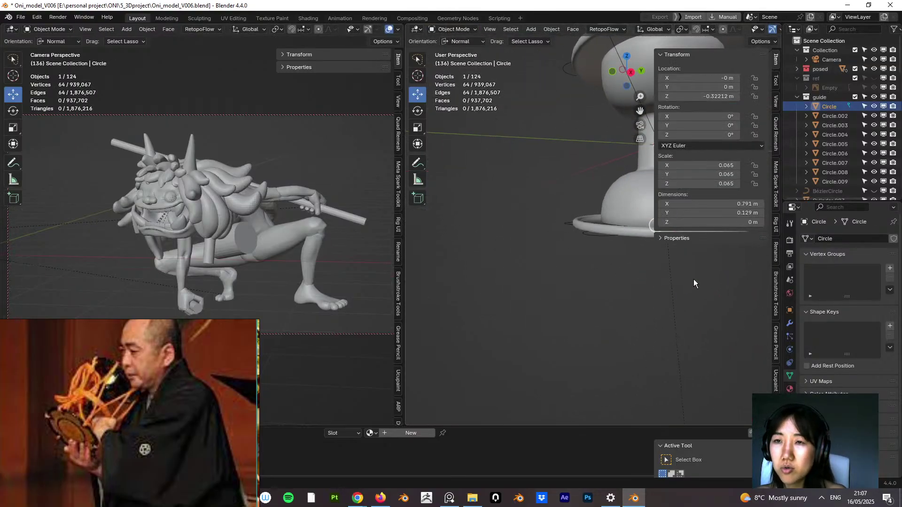
middle_click_drag(694, 279, 455, 128)
left_click(446, 29)
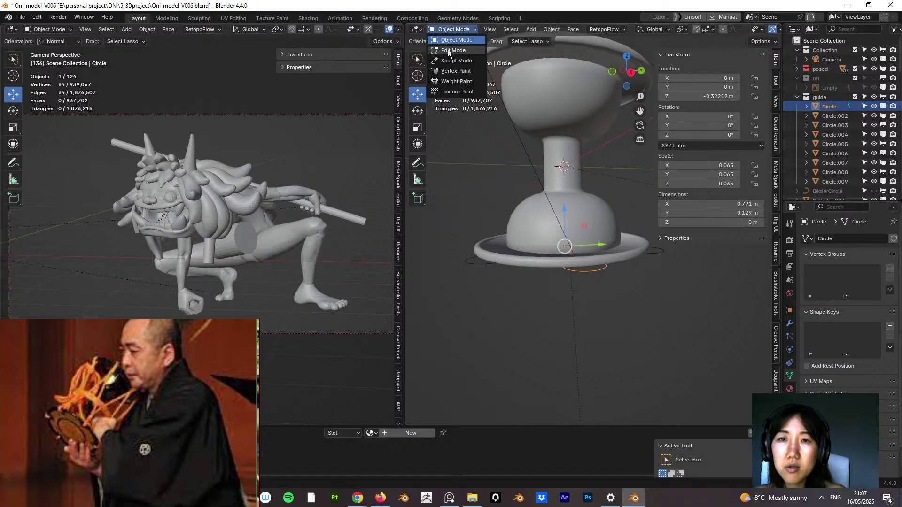
left_click(448, 49)
middle_click_drag(591, 273, 606, 175)
left_click(603, 168)
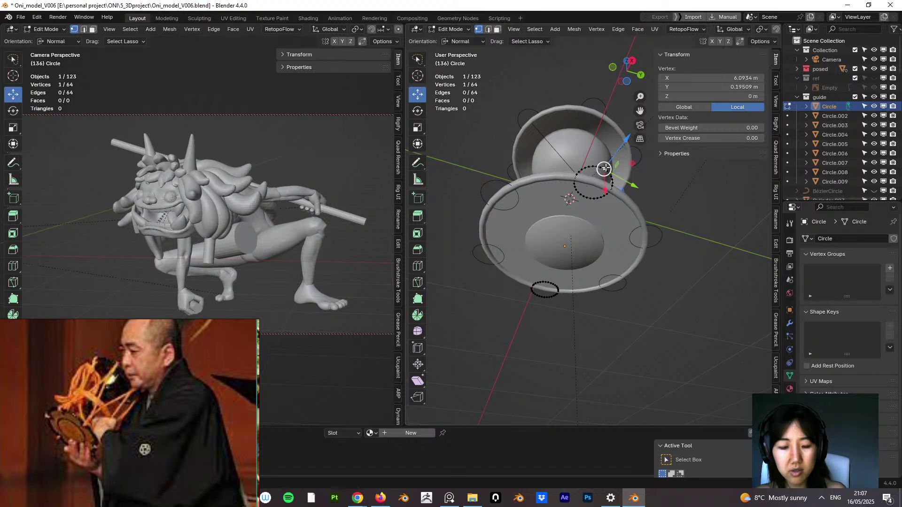
key("l")
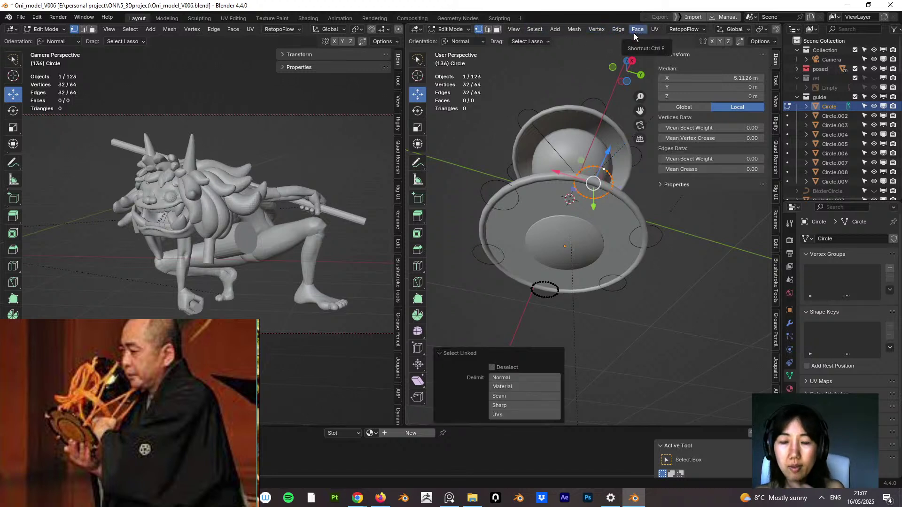
right_click(593, 257)
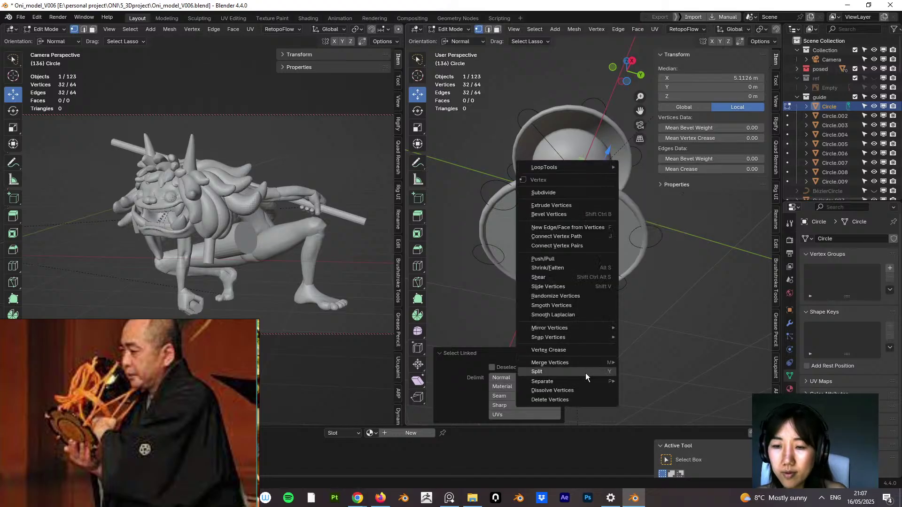
mouse_move(585, 380)
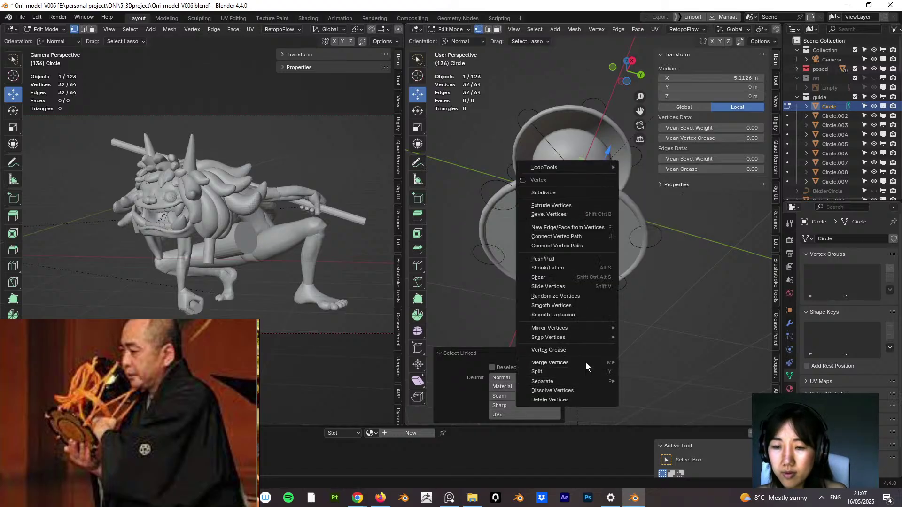
left_click(636, 378)
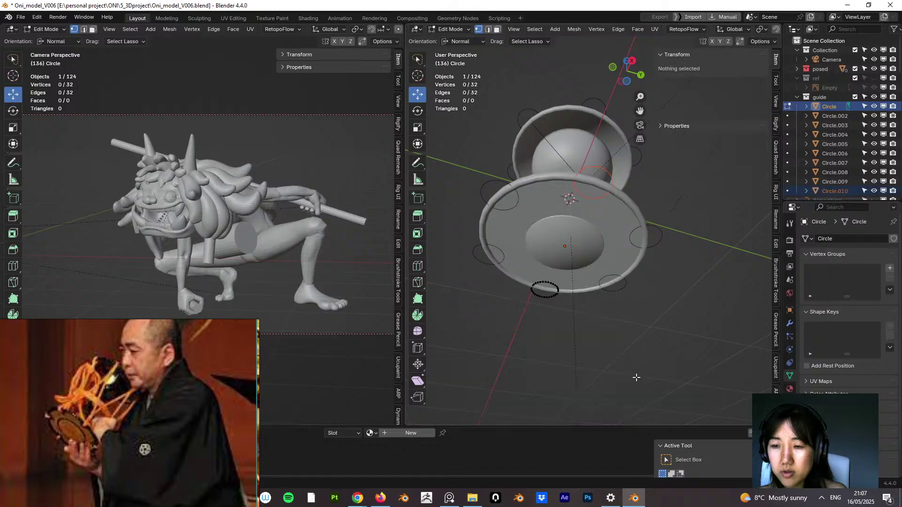
middle_click_drag(610, 306, 615, 243)
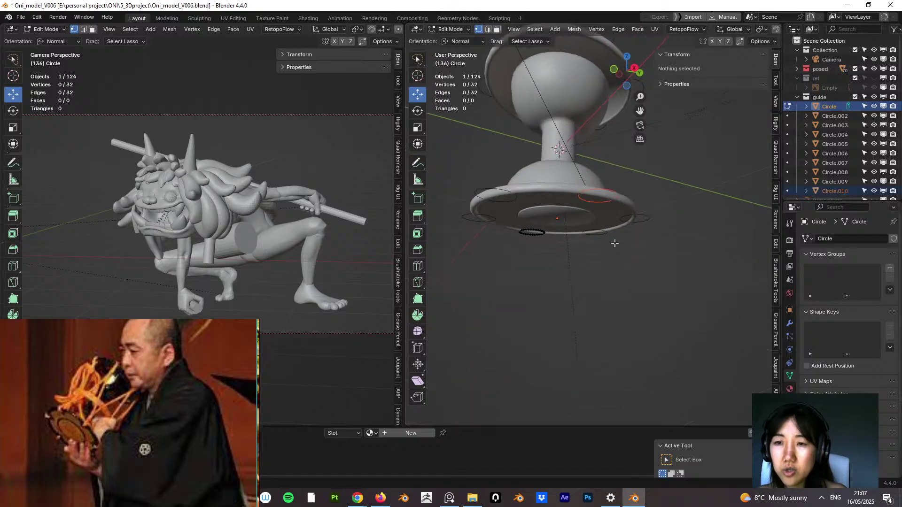
left_click(452, 29)
left_click(455, 39)
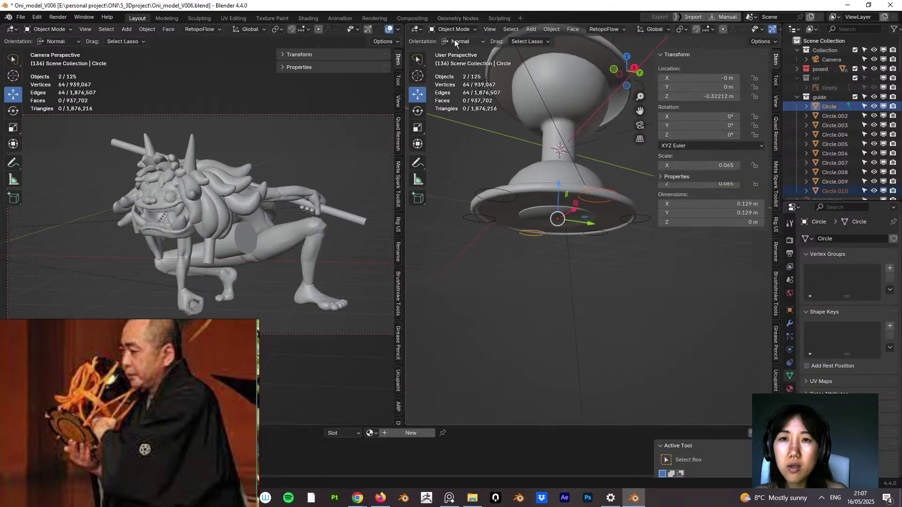
Step: Set the separated lower circle's origin to its geometry and its Y location to 0 m
left_click(613, 194)
left_click(554, 30)
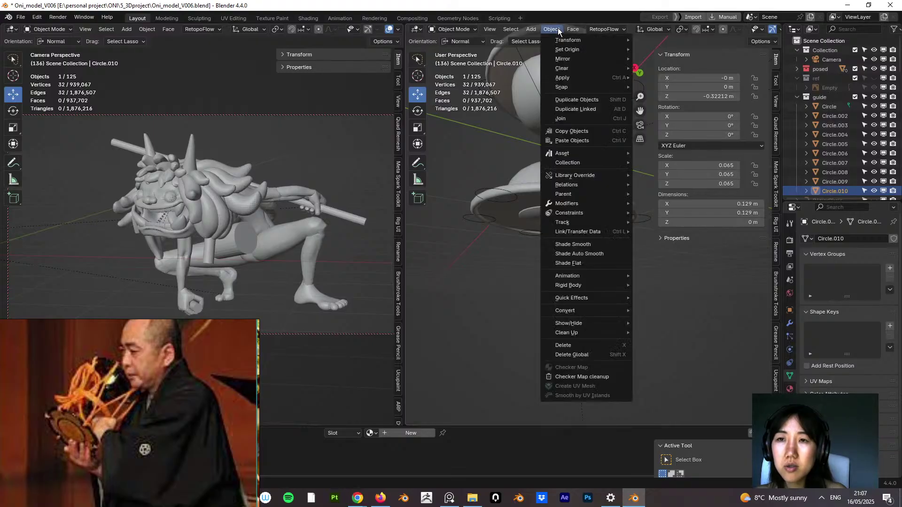
mouse_move(567, 49)
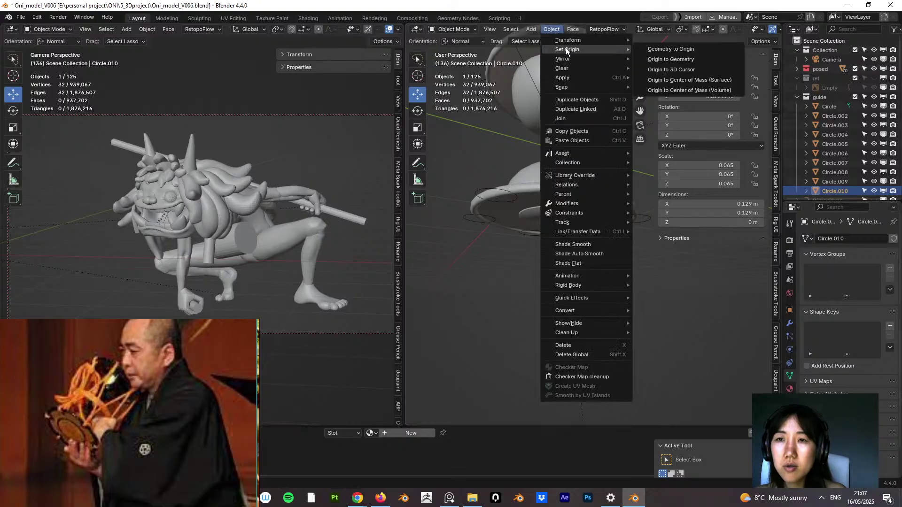
left_click(673, 58)
middle_click_drag(604, 185, 596, 246)
double_click(726, 87)
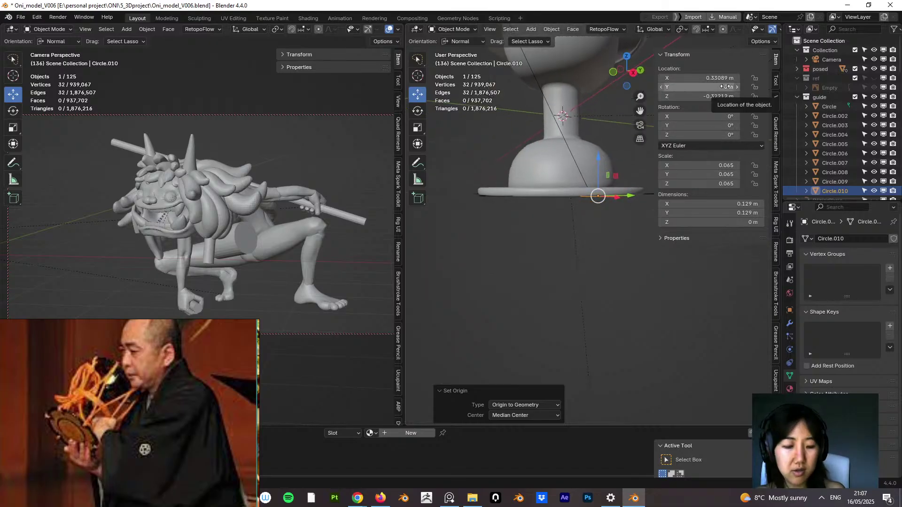
type("0")
key("Return")
Step: Try to paste the copied value into the line's lower end vertex coordinates in Edit Mode, and return to Object Mode
left_click(583, 177)
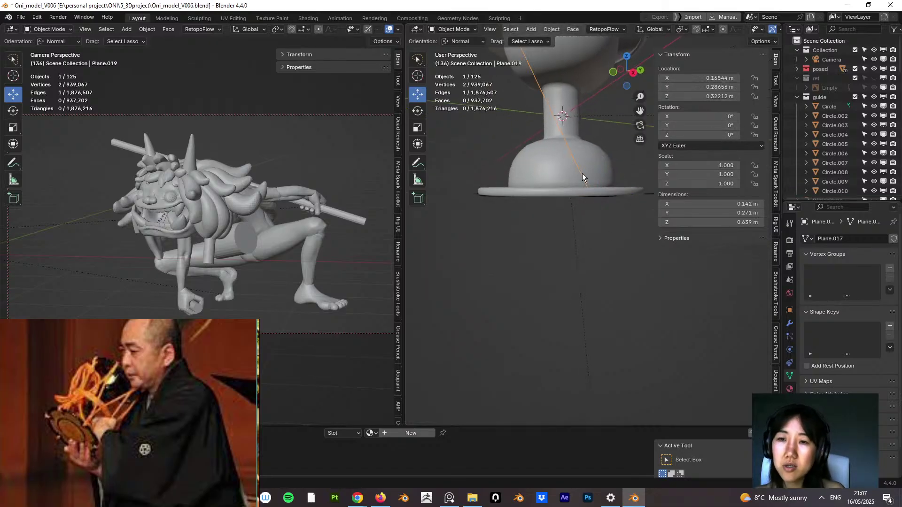
left_click(453, 29)
left_click(453, 47)
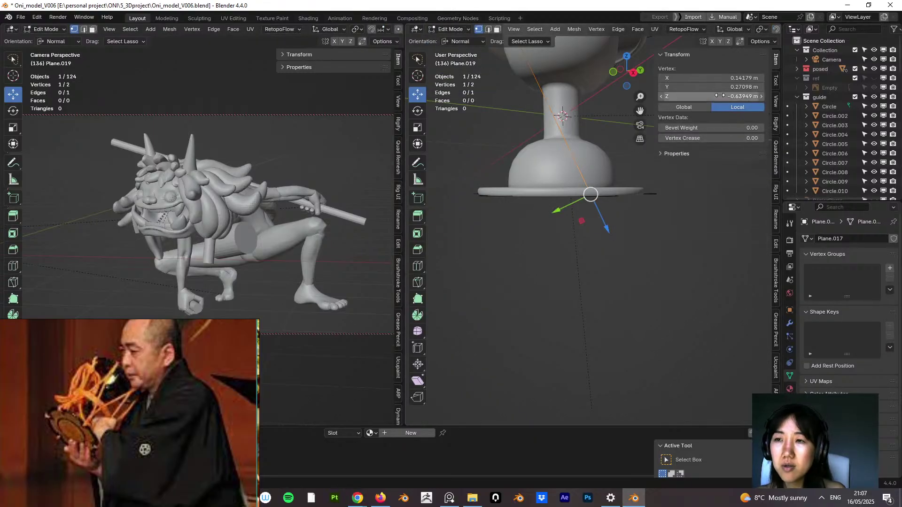
key("ctrl+v")
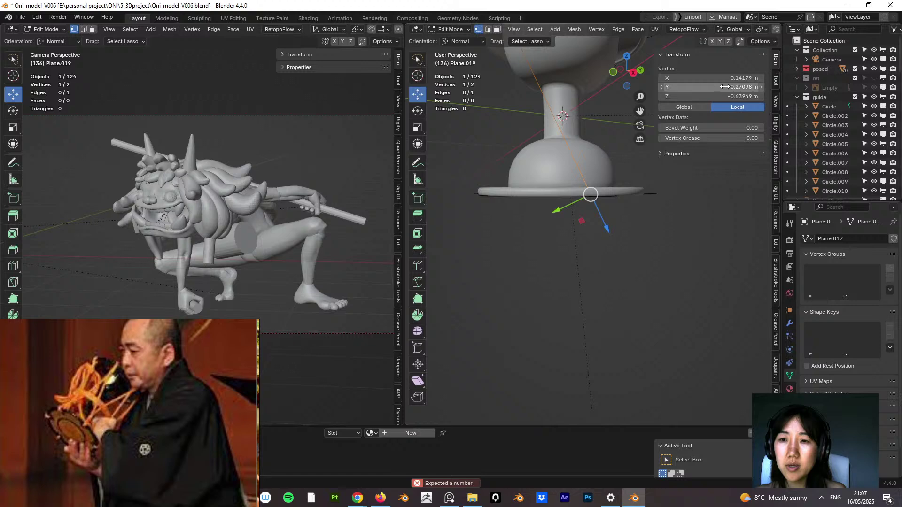
left_click(454, 27)
left_click(455, 35)
Step: Copy the separated lower circle's X location and switch Edit Mode over to the line object
left_click(605, 198)
mouse_move(605, 199)
middle_mouse_down()
mouse_move(605, 169)
mouse_move(611, 188)
middle_mouse_up()
double_click(719, 78)
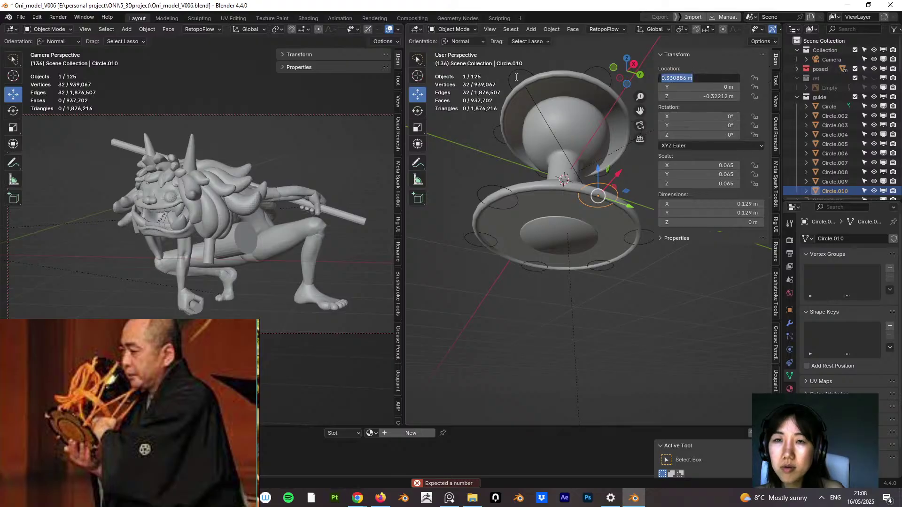
left_click(460, 28)
left_click(461, 28)
left_click(461, 47)
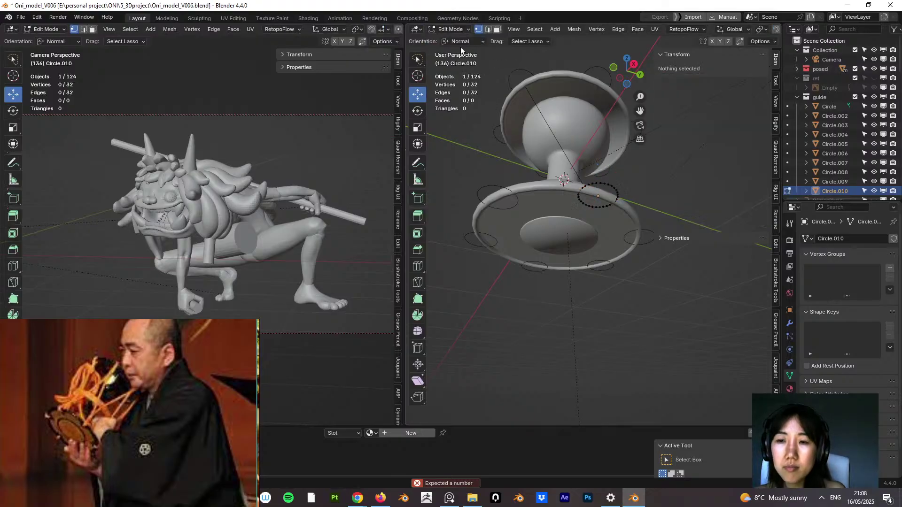
key("alt+q")
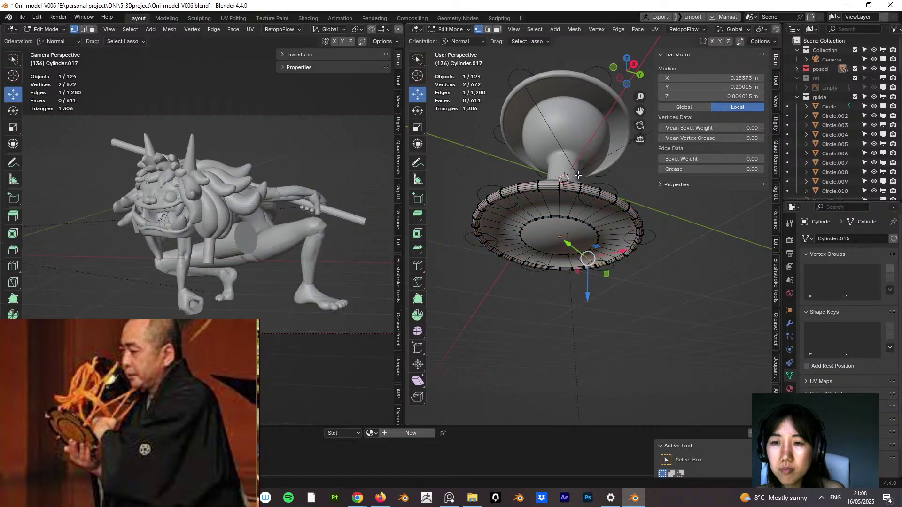
left_click(581, 182)
middle_click_drag(580, 182, 579, 157)
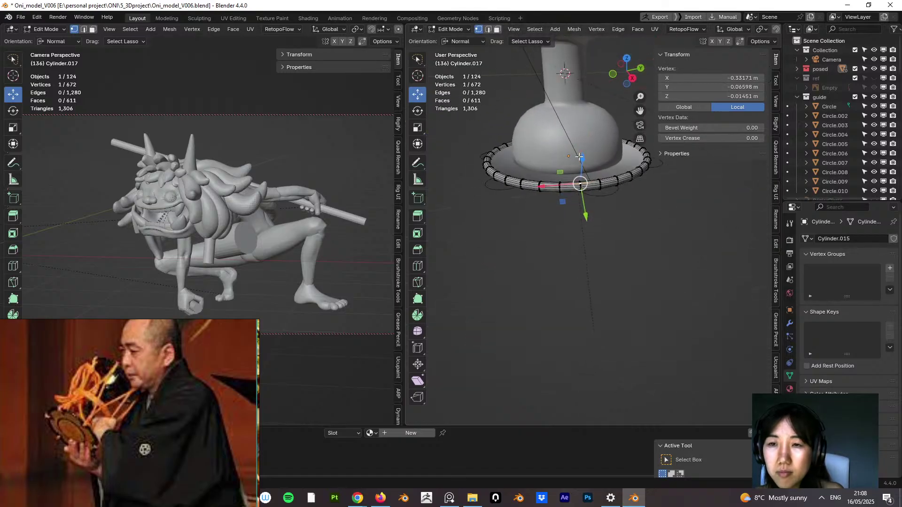
key("alt+q")
middle_click_drag(596, 206, 596, 187)
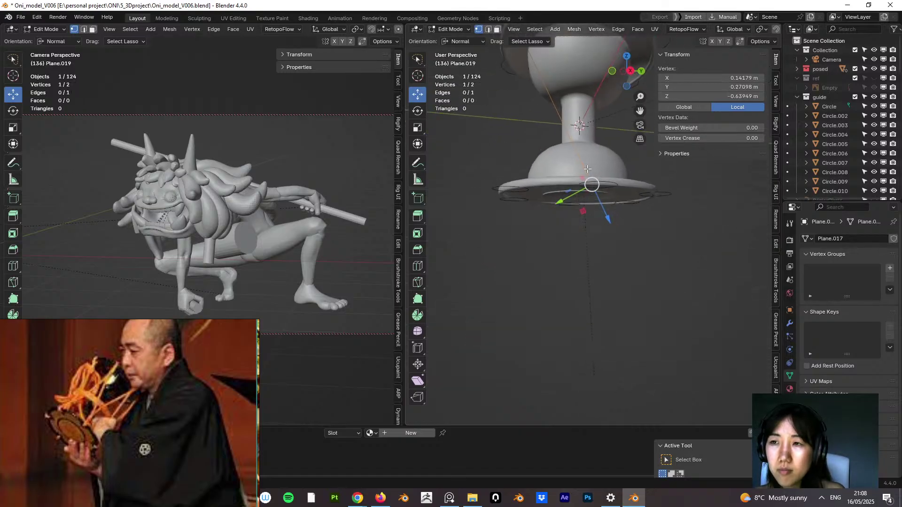
Step: Set the line's lower end vertex to local Y 0 m and X 0.330886 m
left_click(743, 87)
type("0")
key("Return")
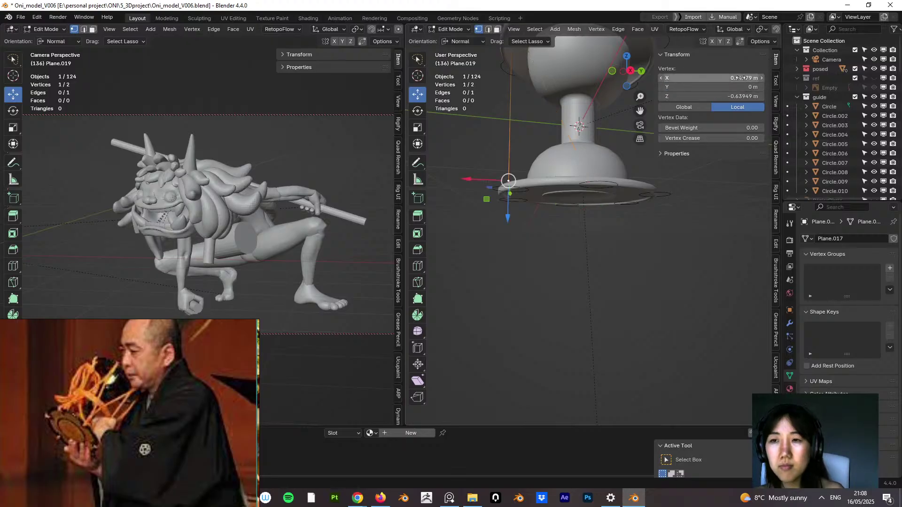
left_click(735, 78)
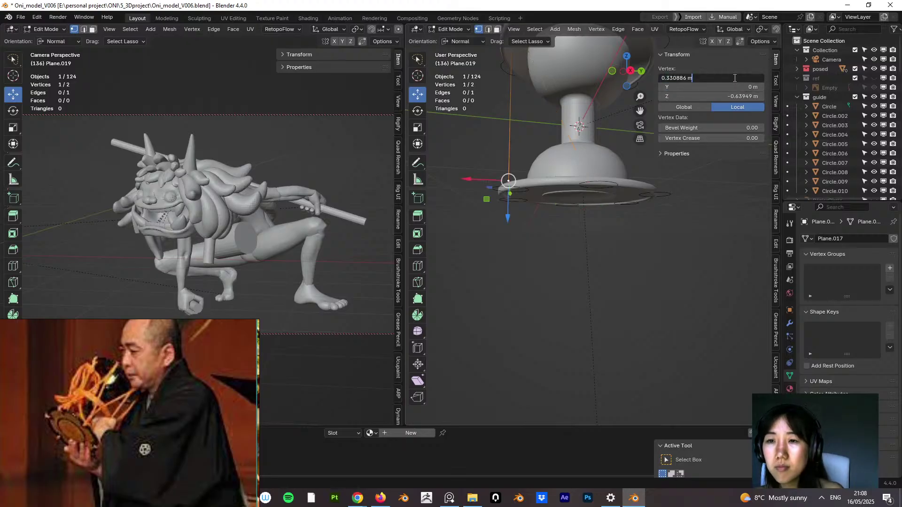
key("Return")
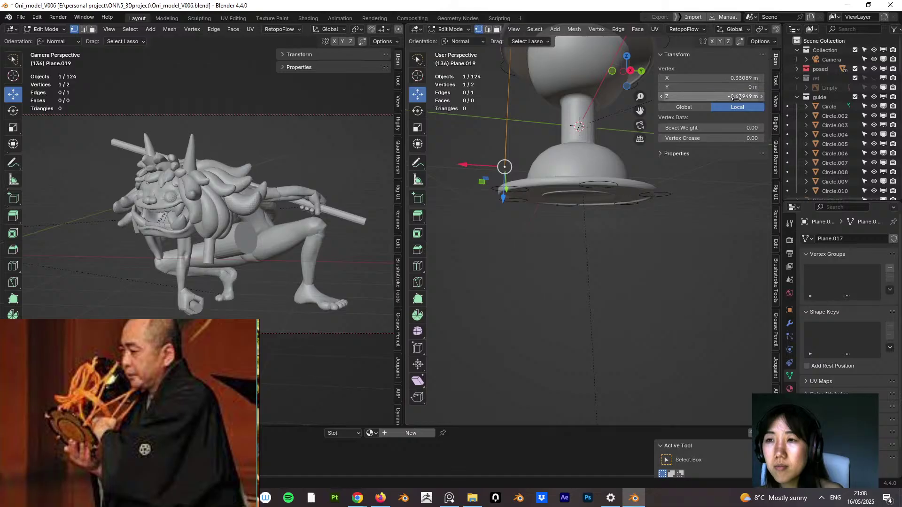
left_click(737, 96)
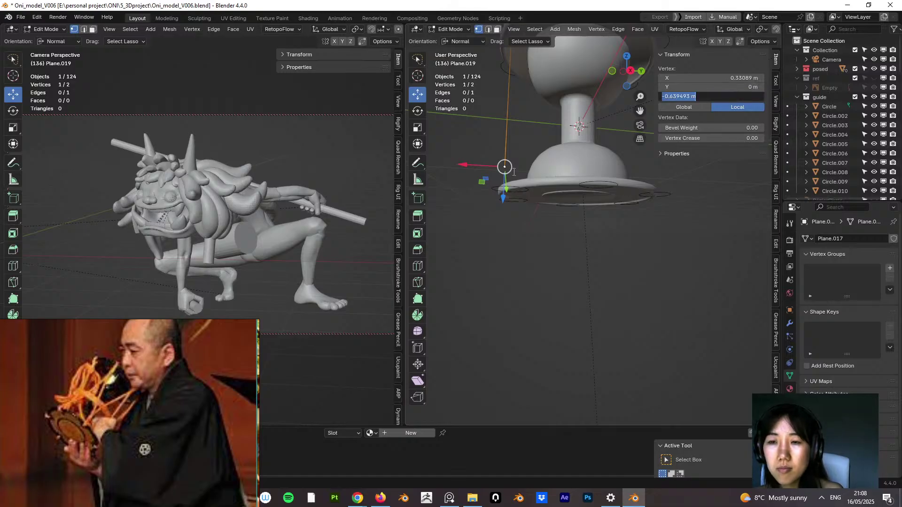
key("Return")
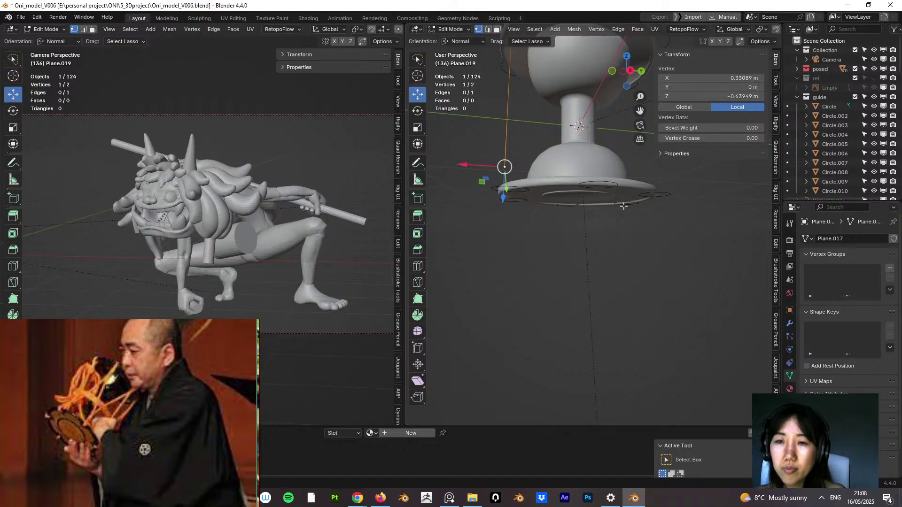
Step: Check the separated lower circle's location and one of its vertices' coordinates in Edit Mode, and return to Object Mode
middle_click_drag(623, 206, 604, 235)
left_click(451, 29)
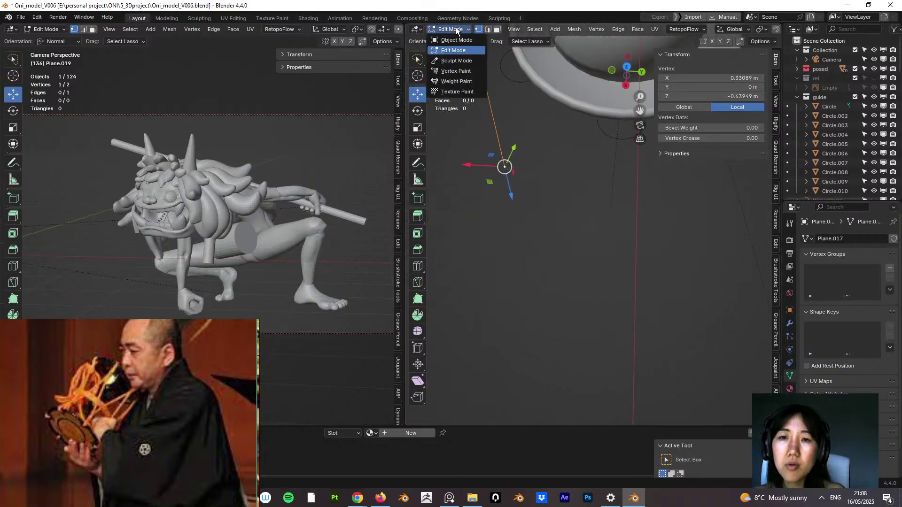
left_click(461, 41)
left_click(620, 123)
middle_click_drag(620, 123, 512, 155)
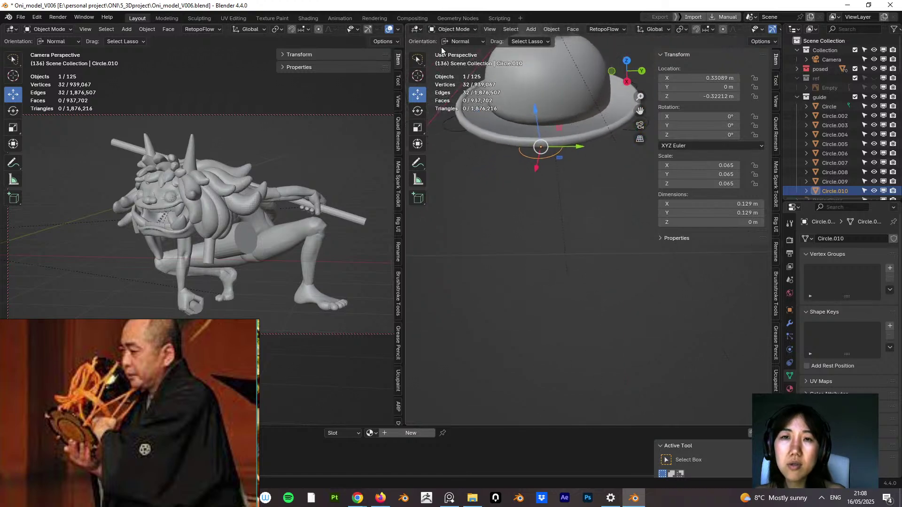
left_click(451, 29)
left_click(454, 51)
left_click(545, 156)
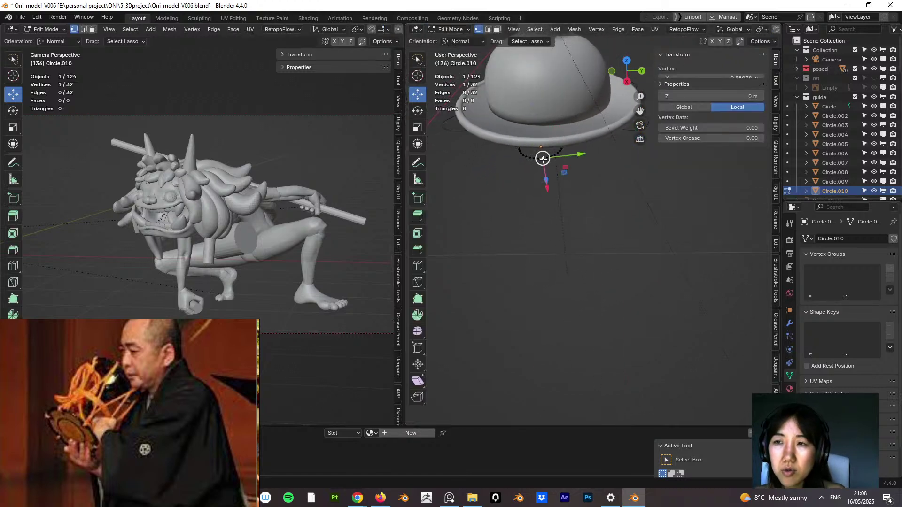
middle_click_drag(544, 157, 555, 175)
left_click(450, 29)
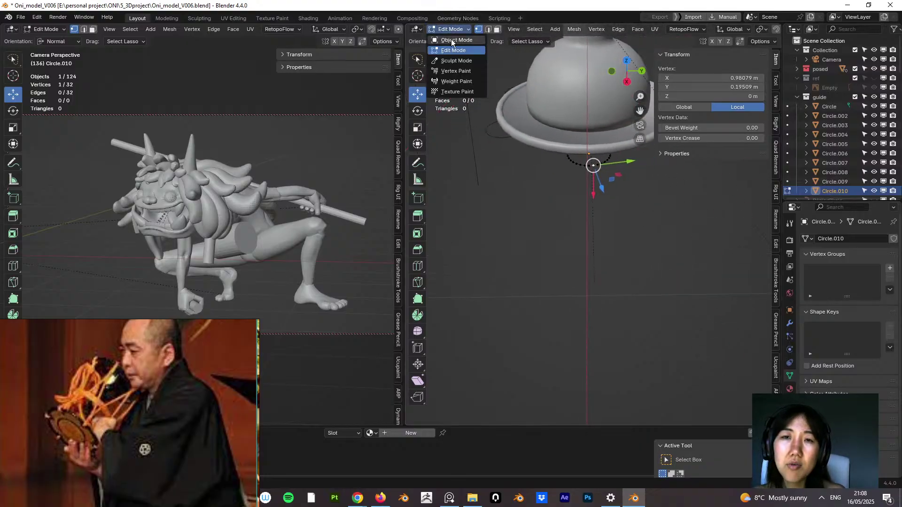
left_click(450, 43)
Step: Edit the line and move its end vertex in front view to the lower guide circles' level, about X 0.136, Z -0.644 m local
left_click(477, 184)
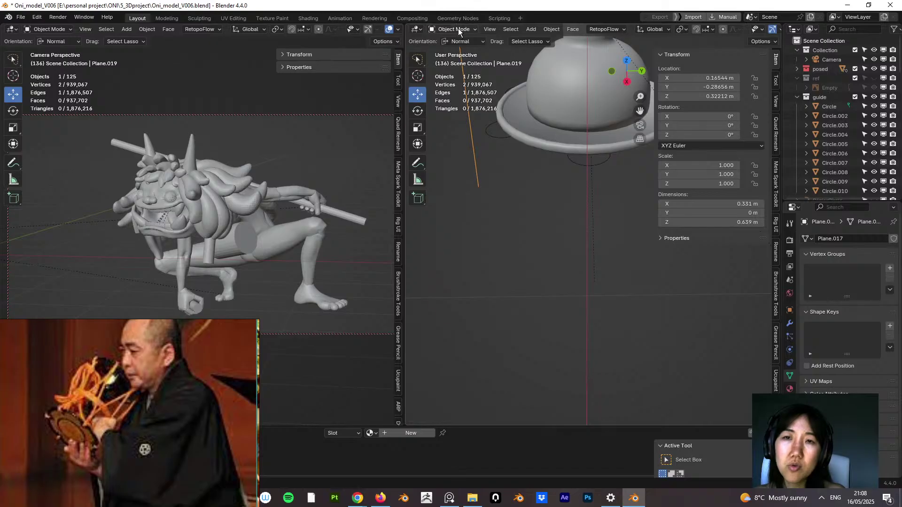
left_click(458, 29)
left_click(458, 50)
middle_click_drag(505, 210, 620, 202)
key("KP_1")
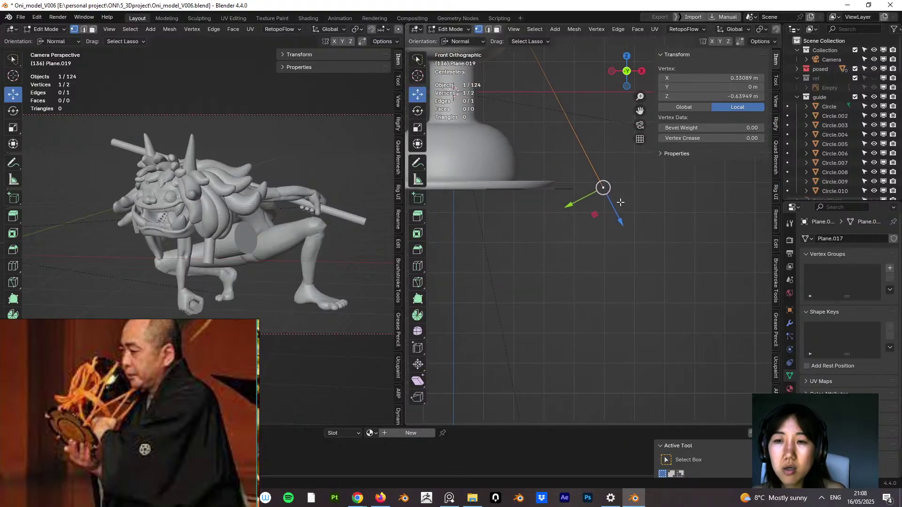
key("g")
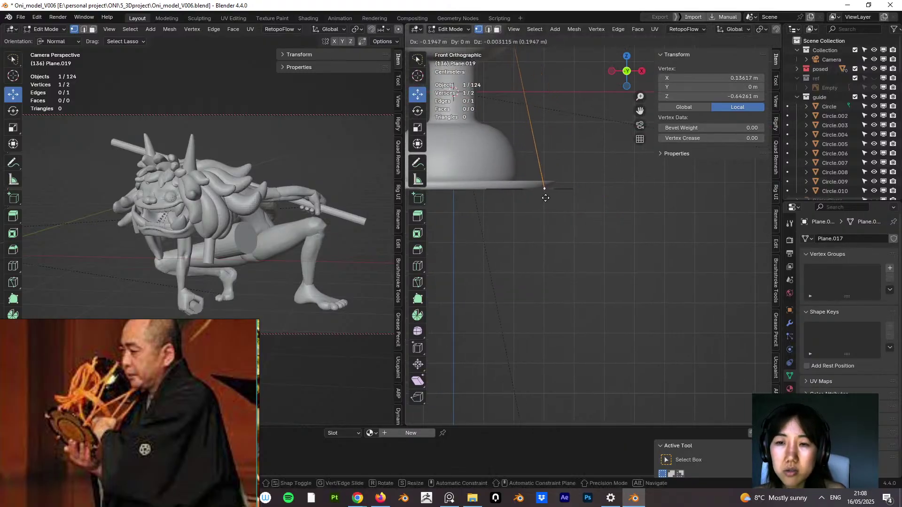
left_click(546, 198)
middle_click_drag(537, 219, 543, 134)
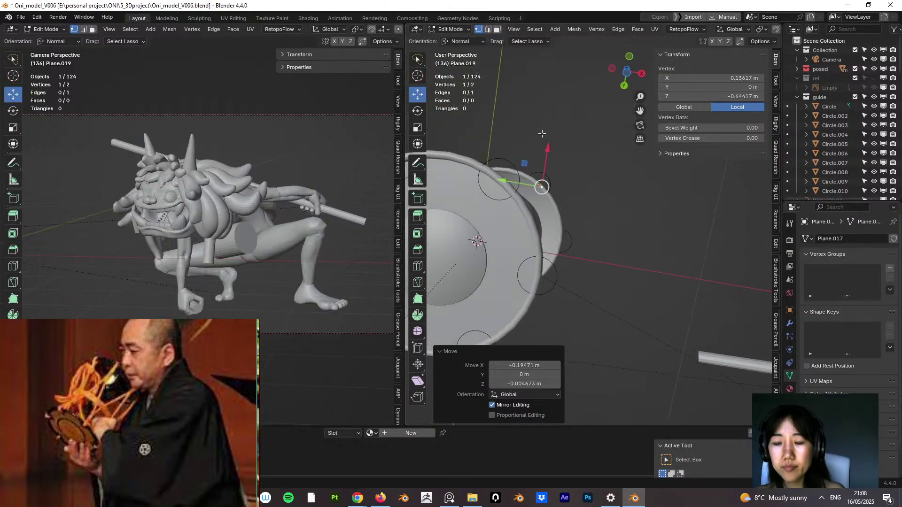
Step: Move the end vertex in top view along X to the nearest guide circle, at about X 0.004, Y 0 m local
key("KP_7")
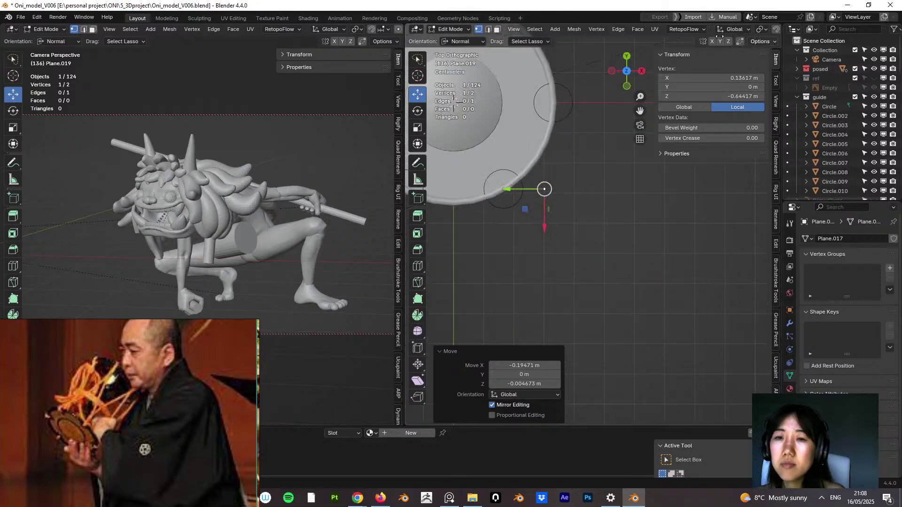
scroll(553, 29, "down", 8)
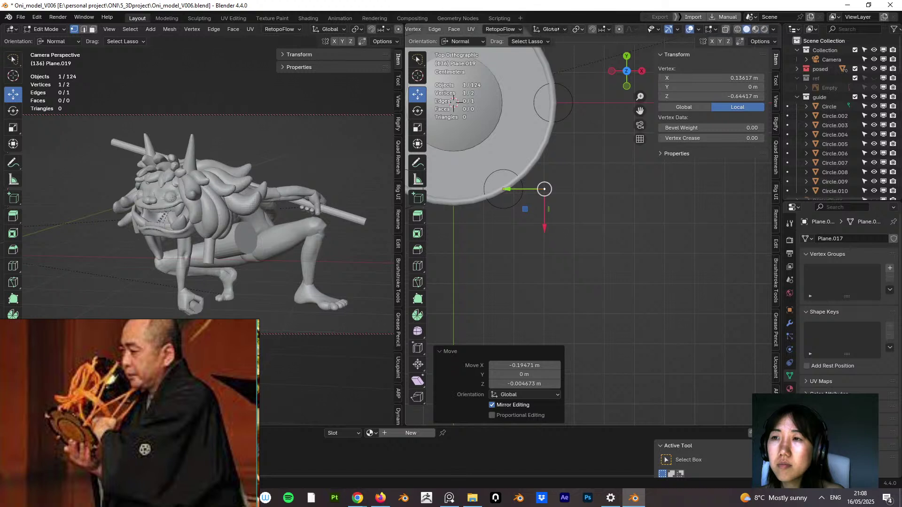
scroll(563, 29, "up", 1)
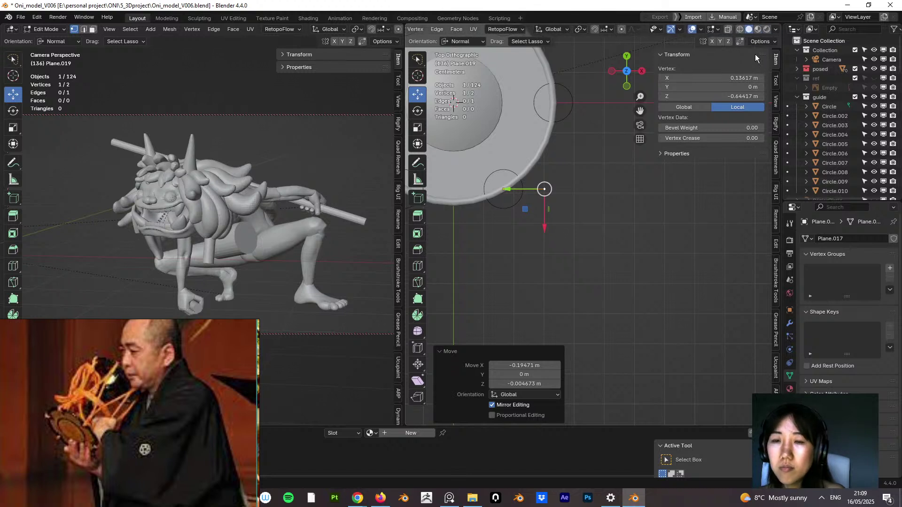
key("g")
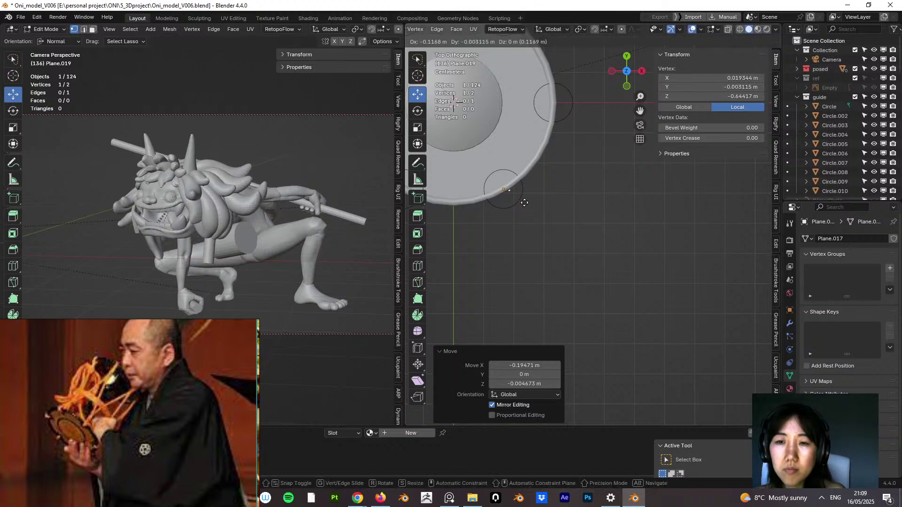
left_click(517, 200)
middle_click_drag(503, 195, 544, 212)
Step: Move the end vertex in top view to the centre of the guide circle on the X axis, about X 0.164, Y 0.287 m local, and return to Object Mode
key("KP_7")
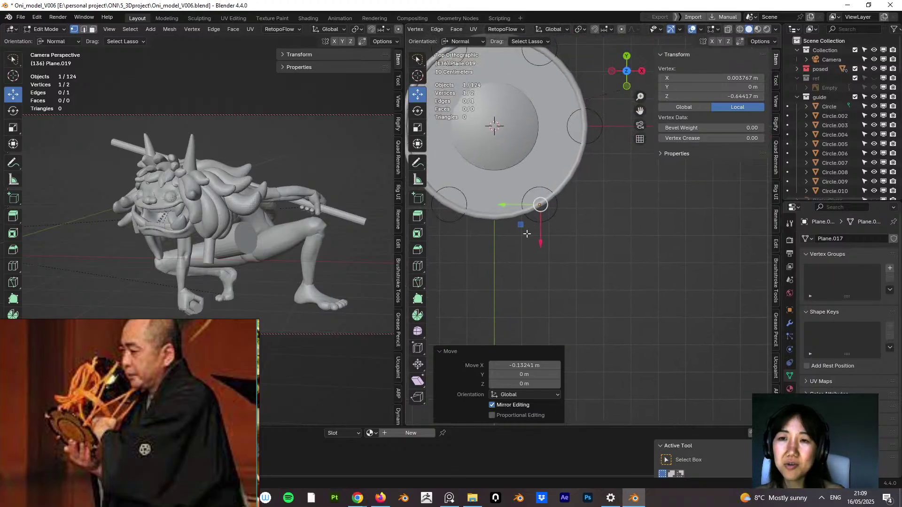
key("g")
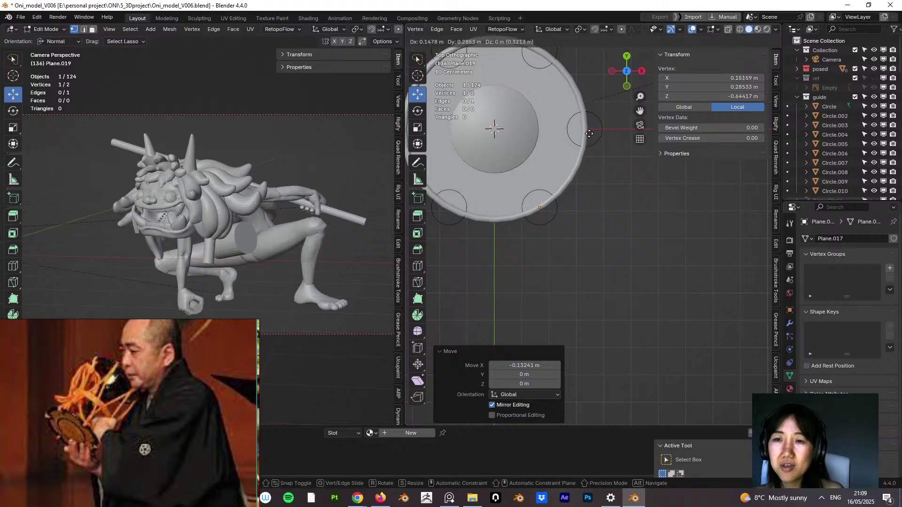
left_click(593, 133)
left_click_drag(593, 133, 594, 133)
middle_click_drag(595, 134, 426, 250)
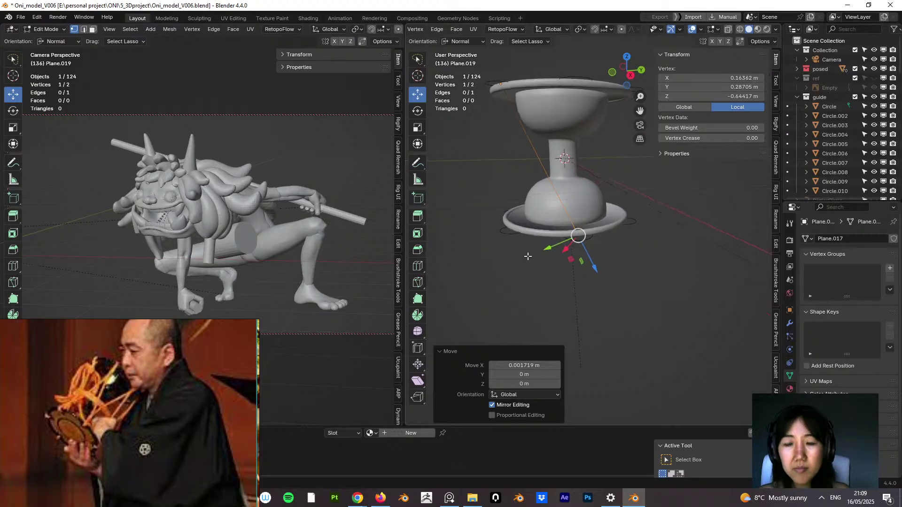
middle_click_drag(528, 256, 560, 248)
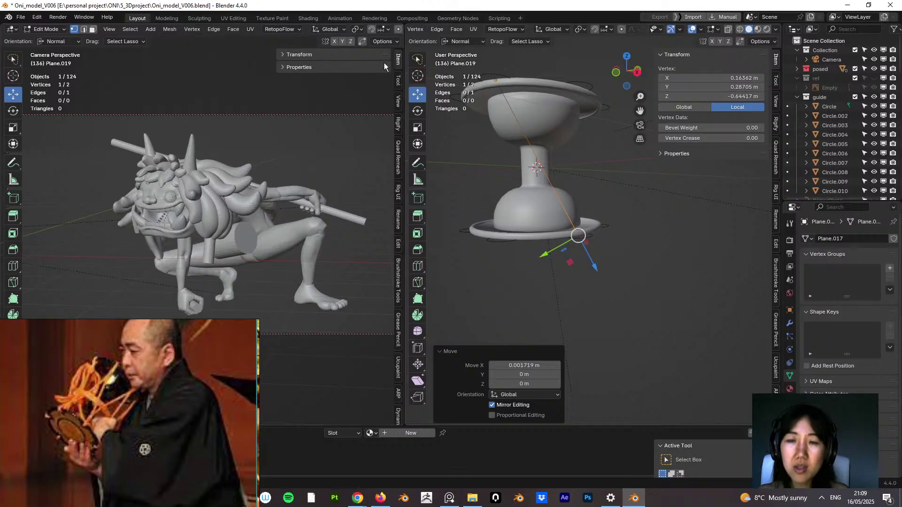
scroll(425, 30, "up", 4)
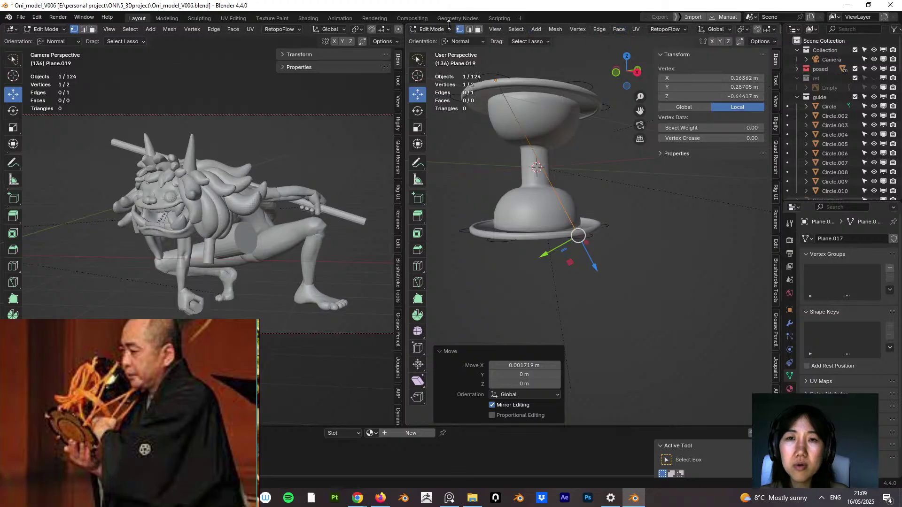
left_click(433, 29)
left_click(436, 40)
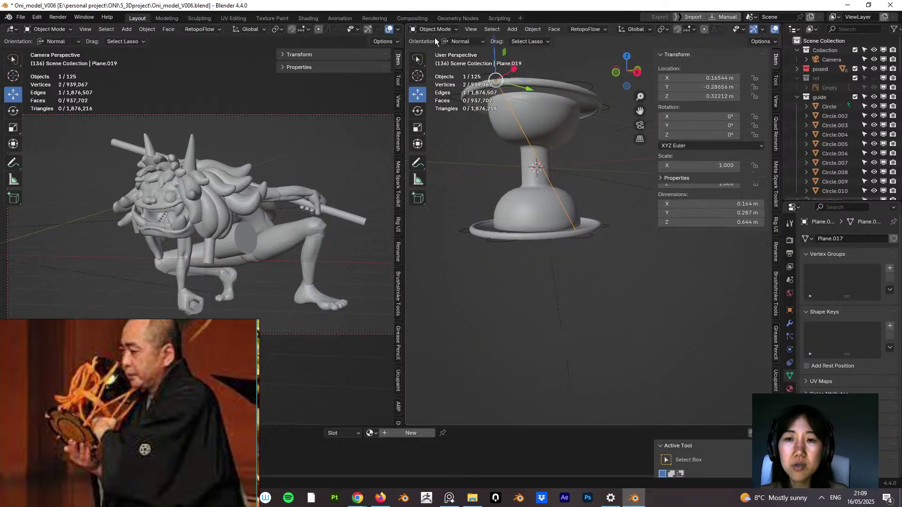
left_click(582, 242)
middle_click_drag(579, 258, 568, 179)
left_click(504, 211, "shift")
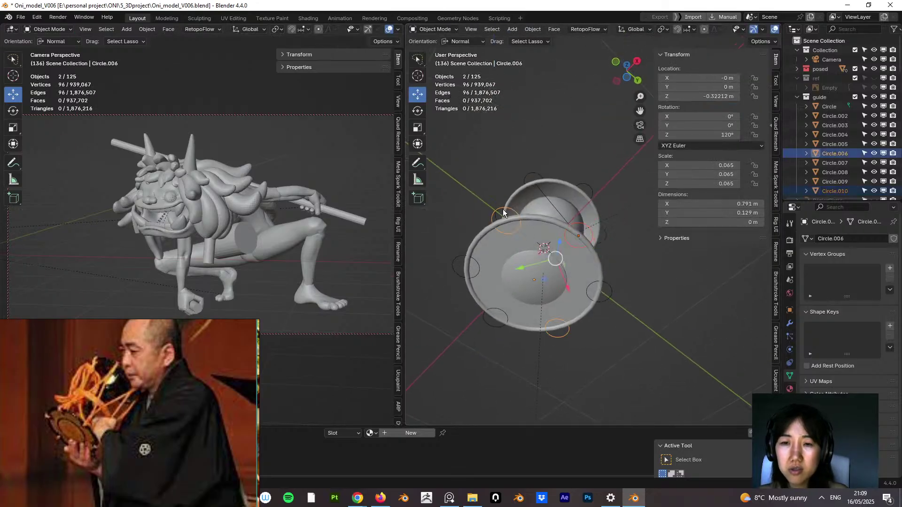
left_click(471, 259, "shift")
left_click(502, 326, "shift")
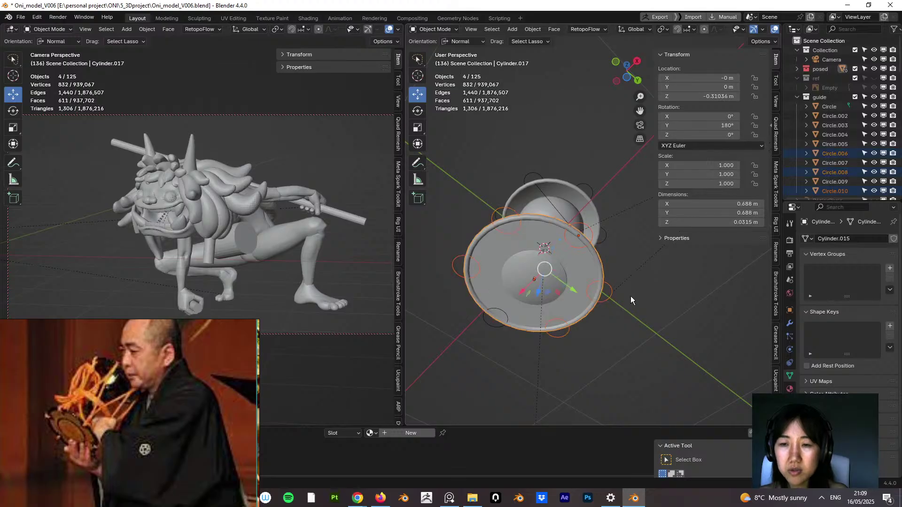
Step: Select all the guide circle objects around the lower drum head and join them into one object
left_click(607, 295)
left_click(586, 224, "shift")
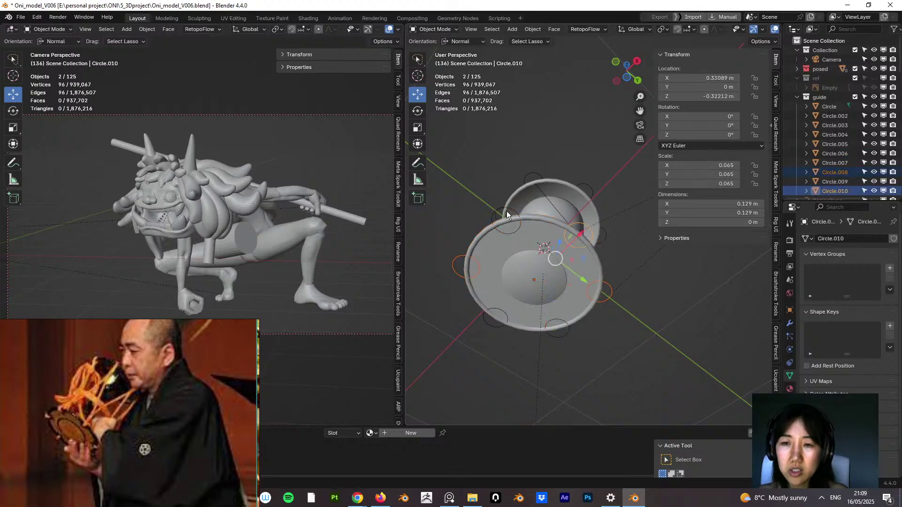
left_click(505, 207, "shift")
left_click(501, 313, "shift")
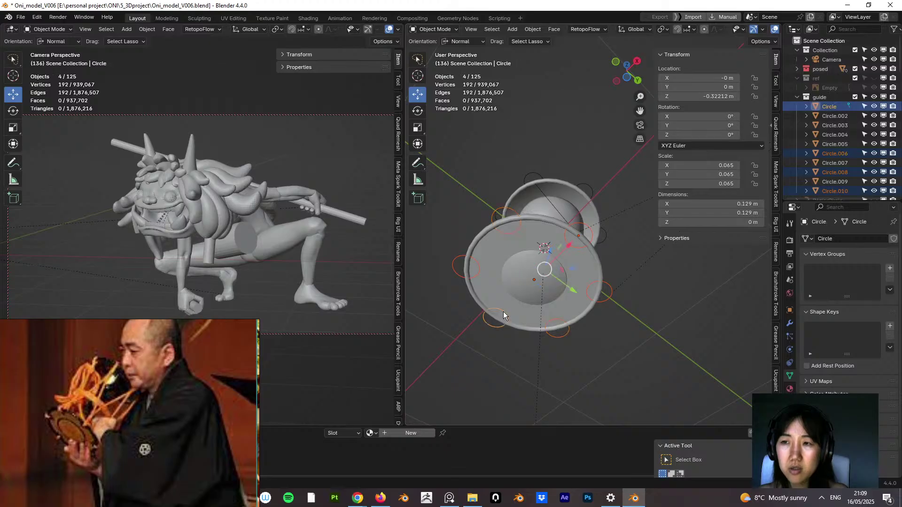
middle_click_drag(540, 294, 525, 332)
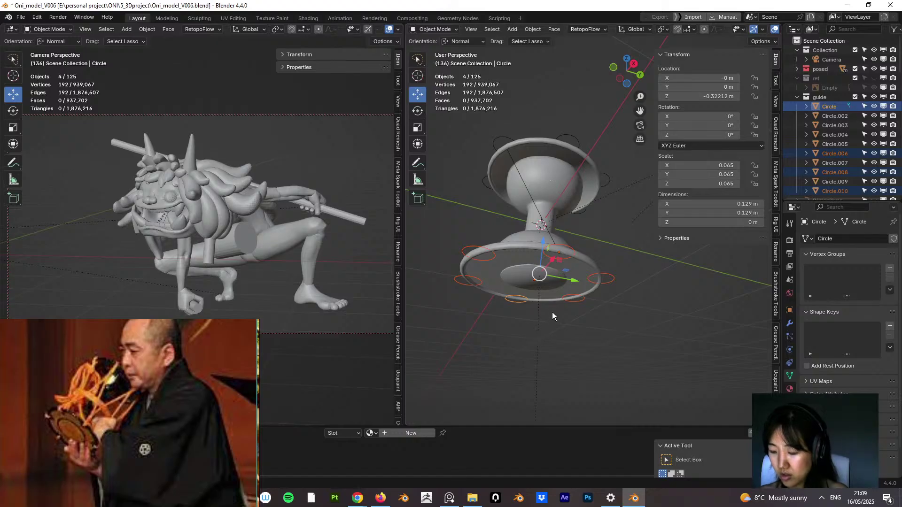
key("KP_Decimal")
key("KP_7")
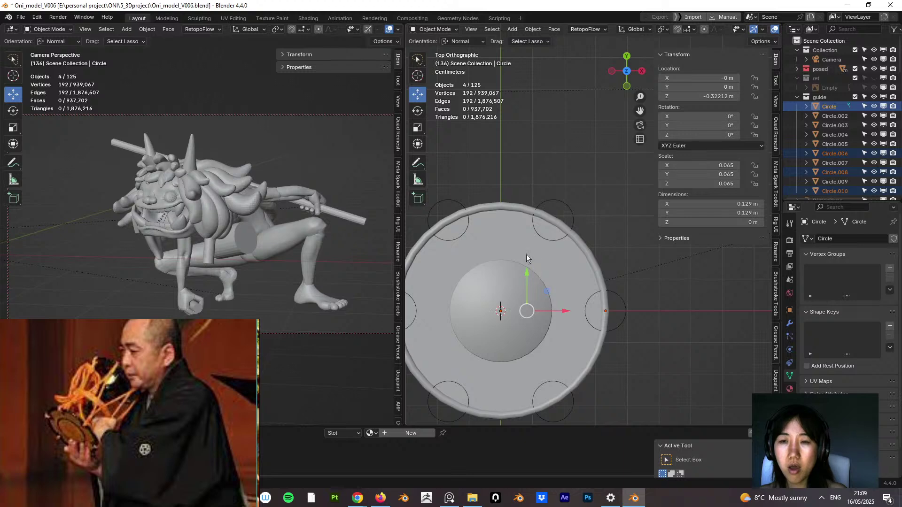
middle_click_drag(526, 255, 582, 275)
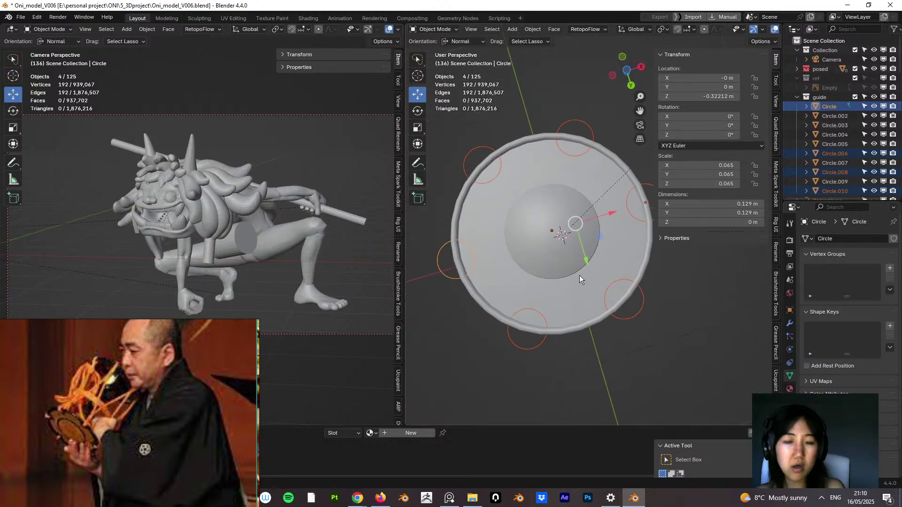
key("ctrl+j")
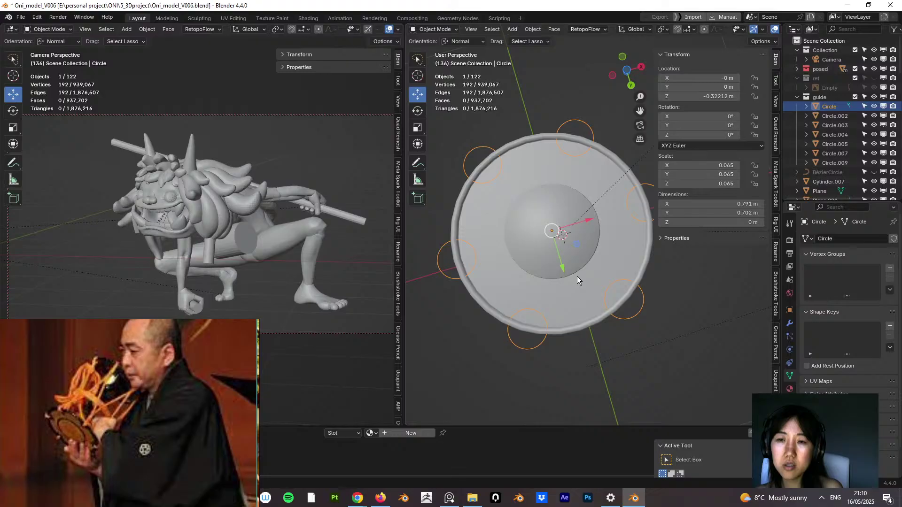
Step: Set the joined lower guide circles' Z rotation to 30° and deselect them
left_click_drag(720, 137, 691, 137)
left_click(723, 134)
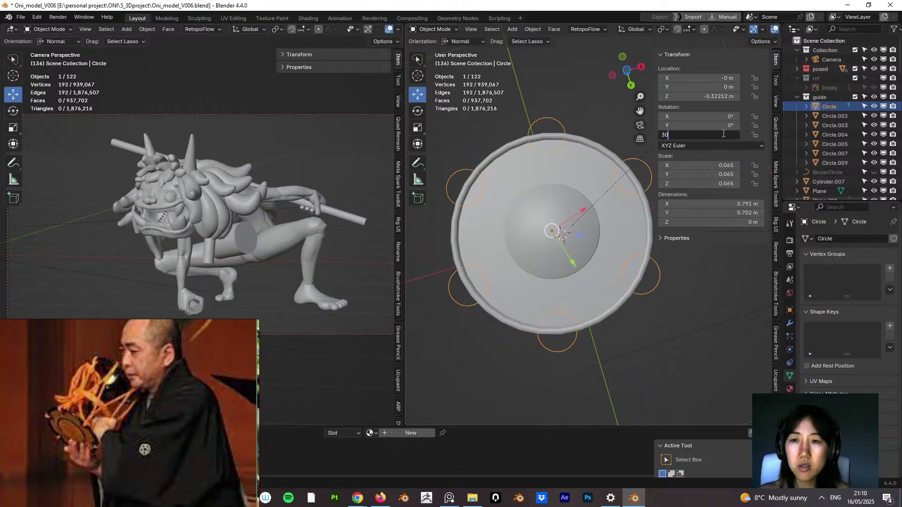
key("Return")
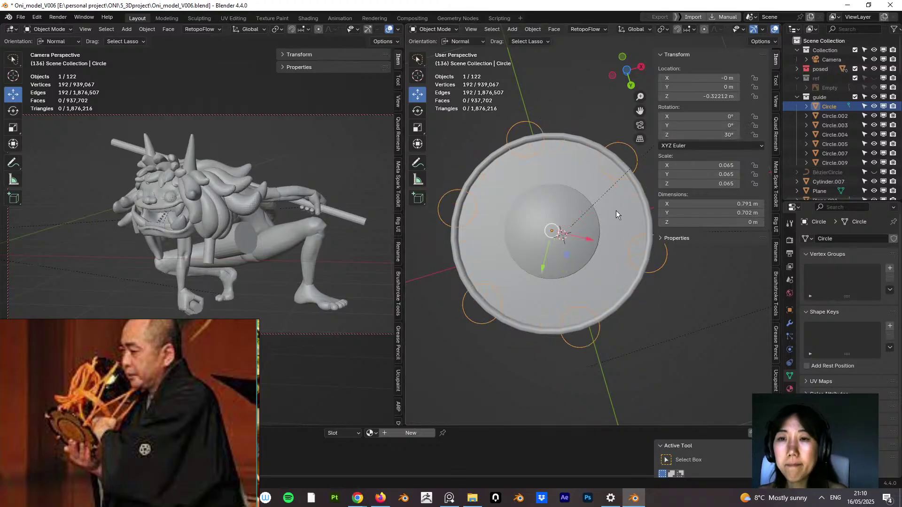
left_click(588, 105)
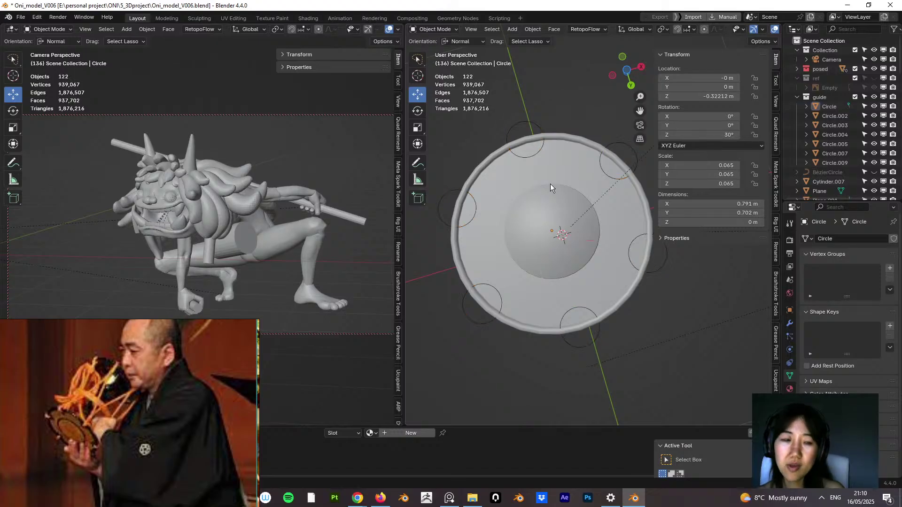
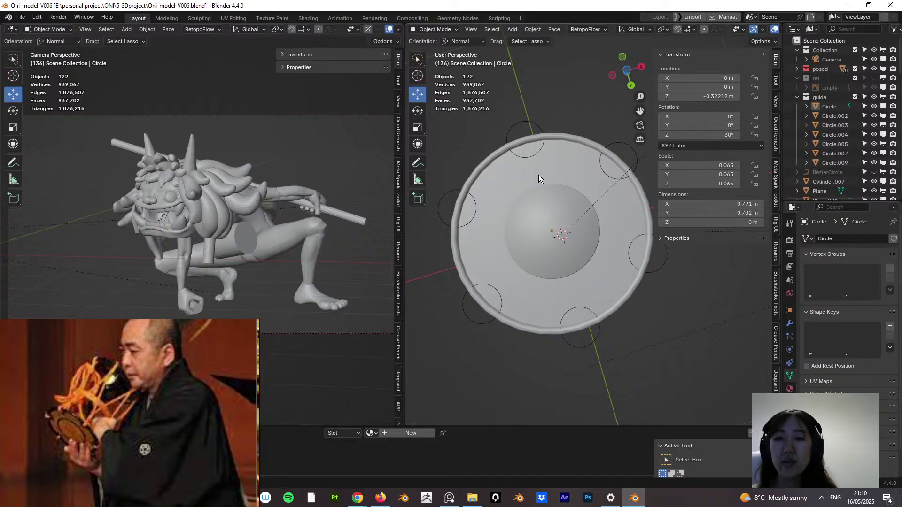
Step: Select the diagonal rope line running between the two drum heads and enter Edit Mode on it
middle_click_drag(551, 166, 493, 286)
left_click(552, 236)
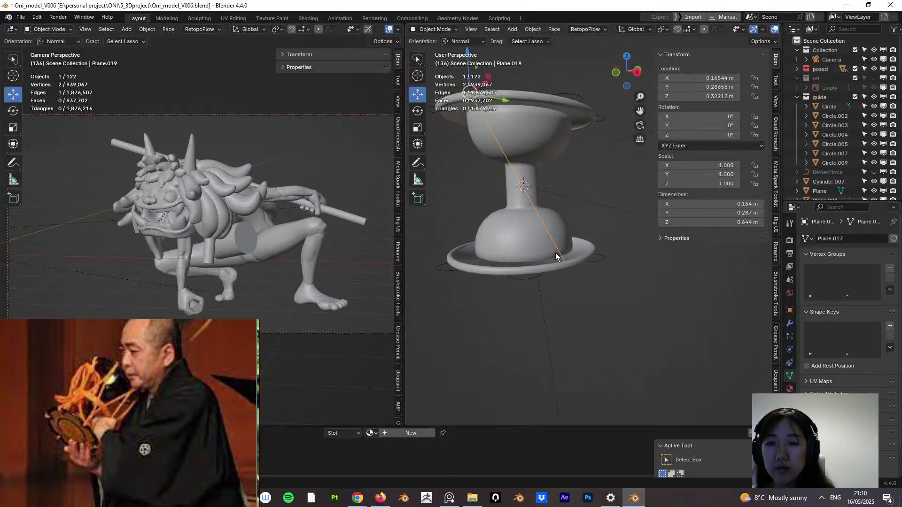
middle_click_drag(556, 253, 581, 162)
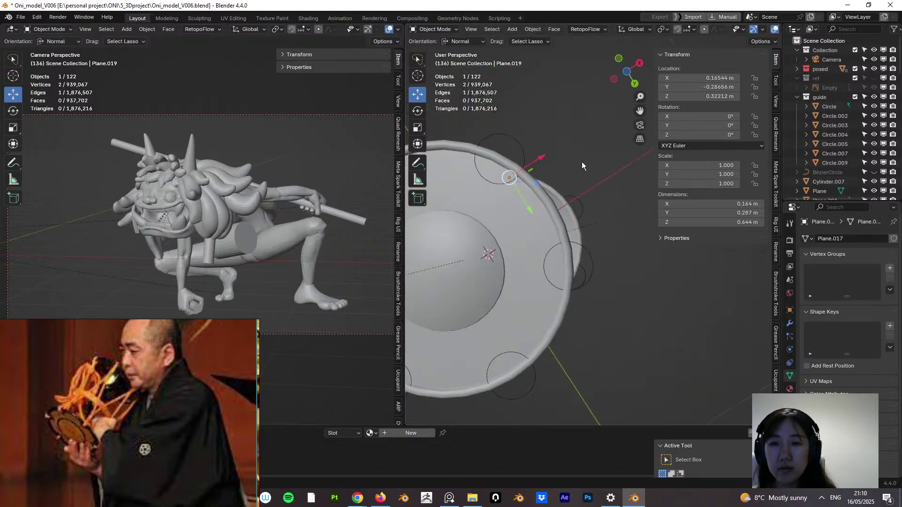
left_click(445, 30)
left_click(444, 50)
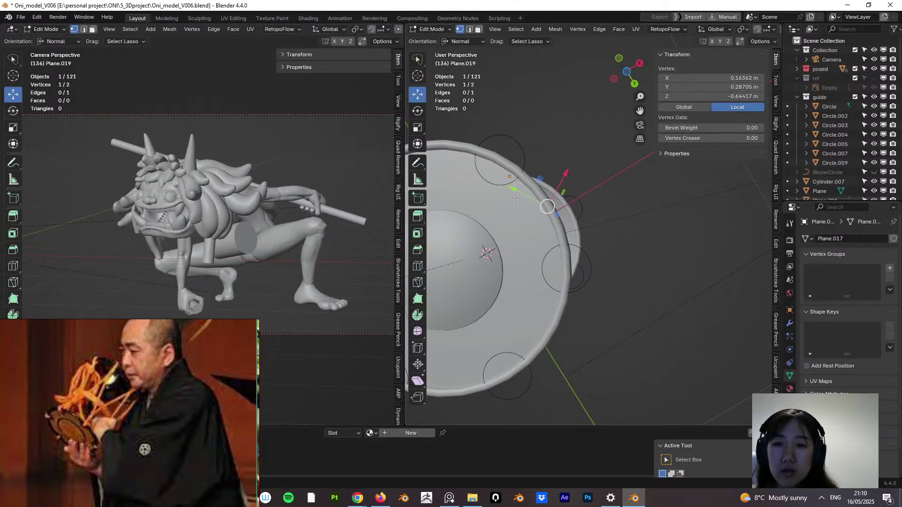
middle_click_drag(564, 202, 590, 218)
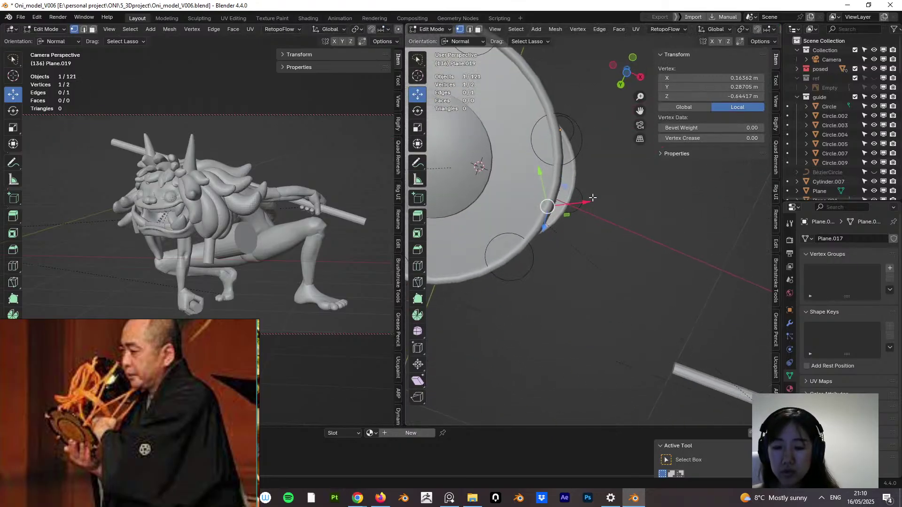
key("KP_7")
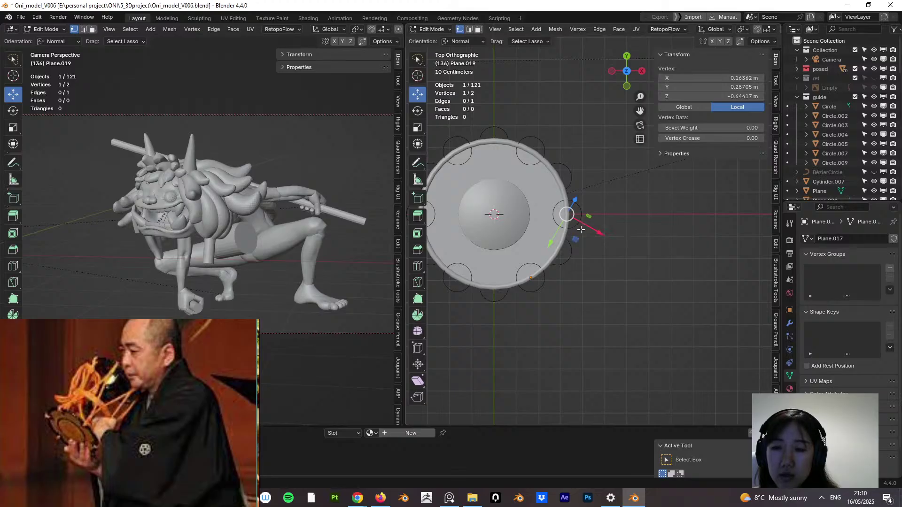
mouse_move(565, 235)
middle_mouse_down()
mouse_move(568, 327)
mouse_move(595, 341)
mouse_move(636, 342)
mouse_move(654, 337)
mouse_move(648, 320)
mouse_move(640, 350)
mouse_move(648, 346)
mouse_move(621, 361)
mouse_move(632, 244)
mouse_move(606, 226)
mouse_move(558, 234)
middle_mouse_up()
key("g")
left_click(625, 229)
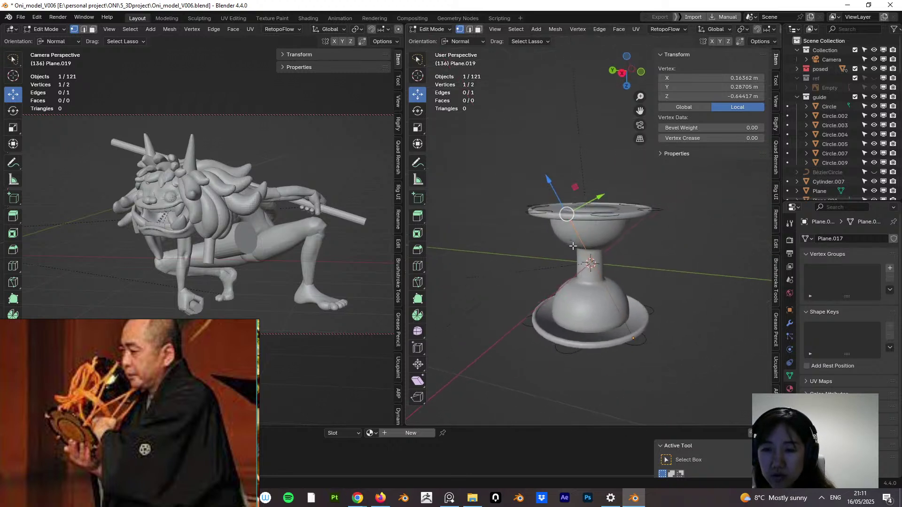
Step: Set the transform orientation to Global and move the lower end vertex to a rotated lower guide circle, about X 0.128, Y 0.117 m local
left_click(462, 42)
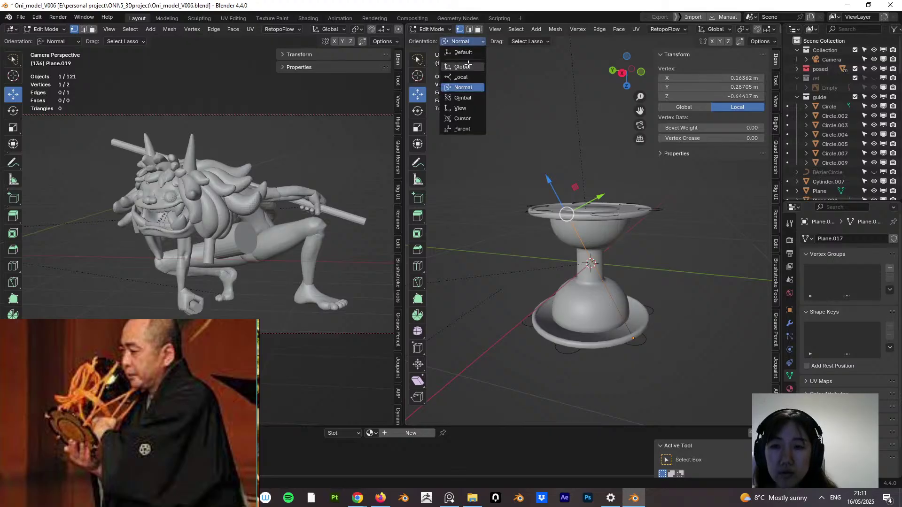
left_click(468, 66)
middle_click_drag(558, 223, 548, 259)
left_click_drag(542, 232, 586, 227)
key("KP_7")
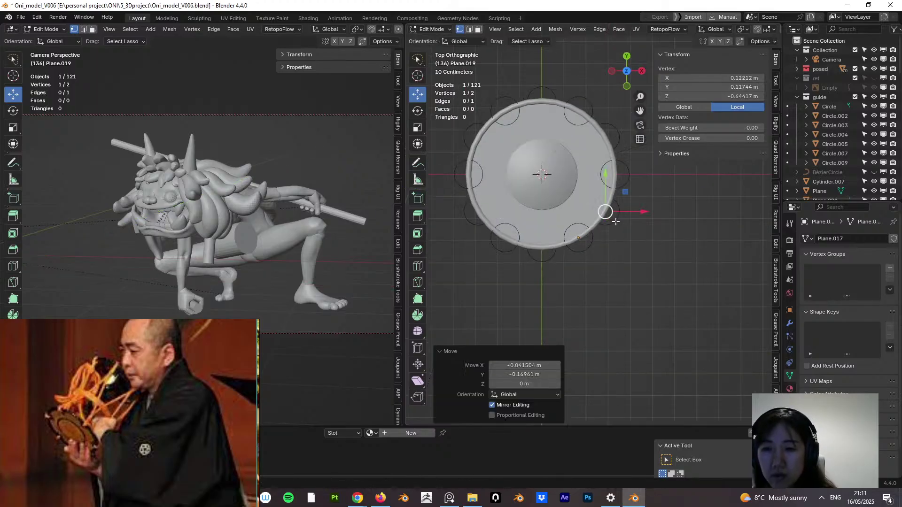
key("g")
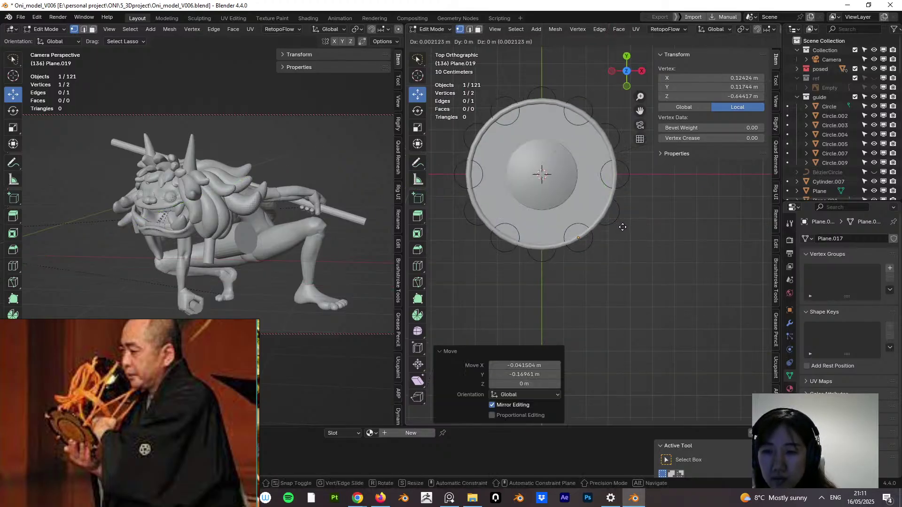
left_click(621, 230)
Step: Extrude the lower end vertex up to the upper drum head, to about X 0.106, Y 0.339, Z -0.006 m local
middle_click_drag(598, 238, 596, 207)
key("e")
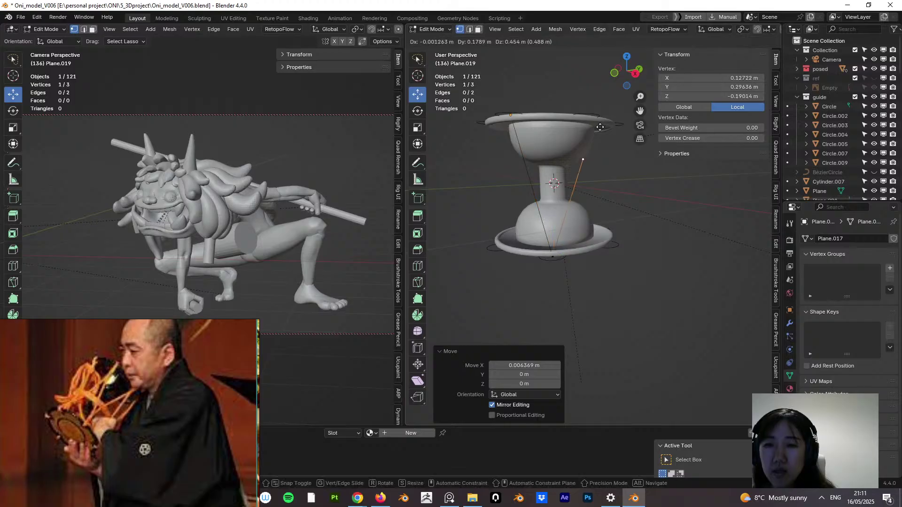
left_click(604, 92)
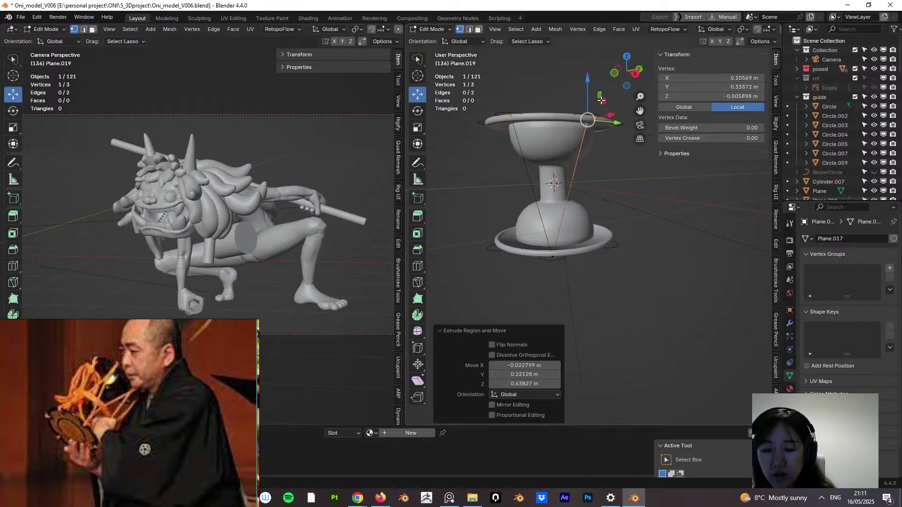
Step: Move the extruded vertex onto the upper guide circle on the X axis, at about X 0.171, Y 0.286, Z 0.014 m local
key("KP_1")
middle_click_drag(593, 156, 511, 266)
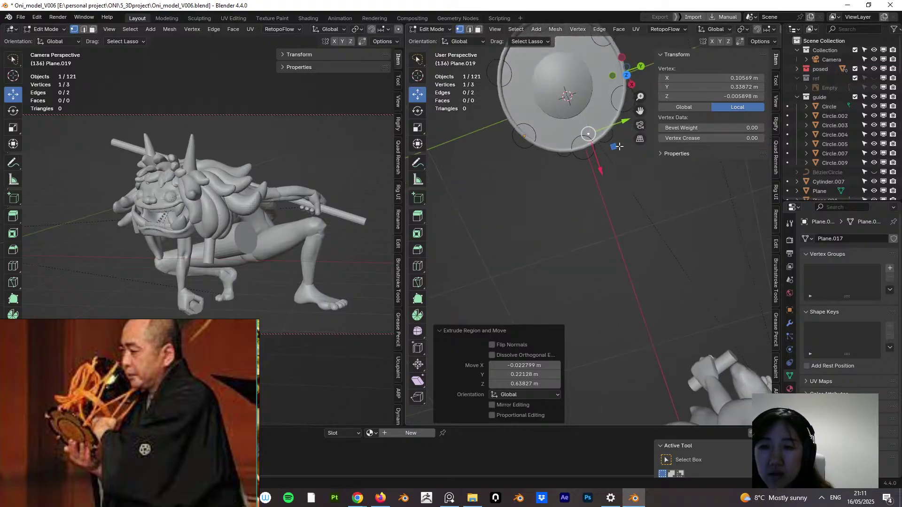
left_click(607, 160)
left_click(589, 134)
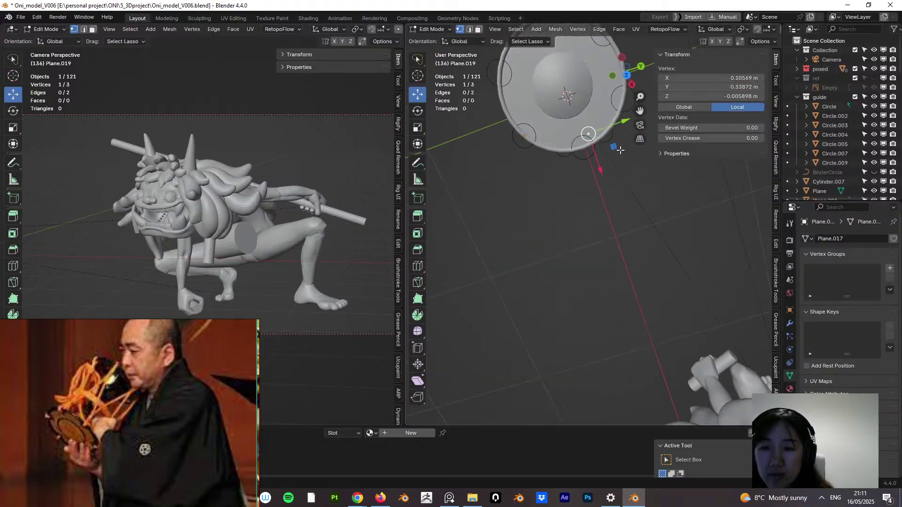
key("g")
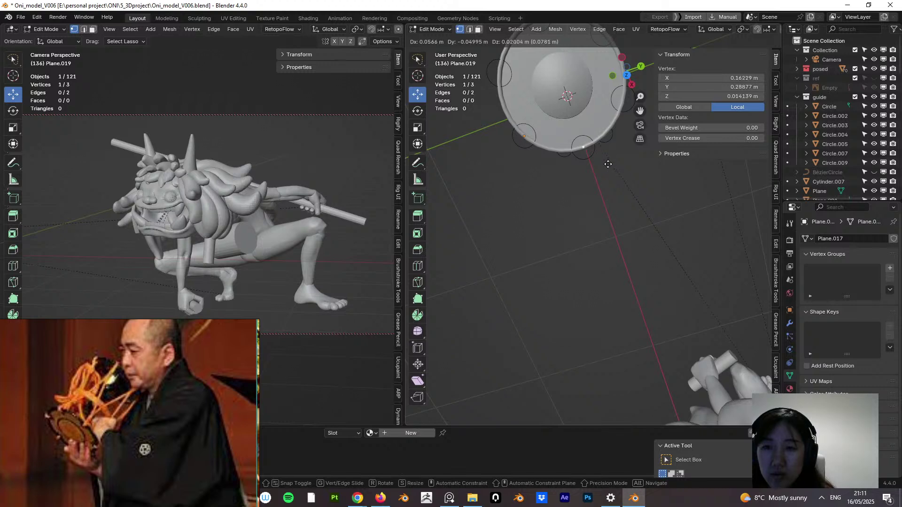
left_click(608, 164)
key("KP_7")
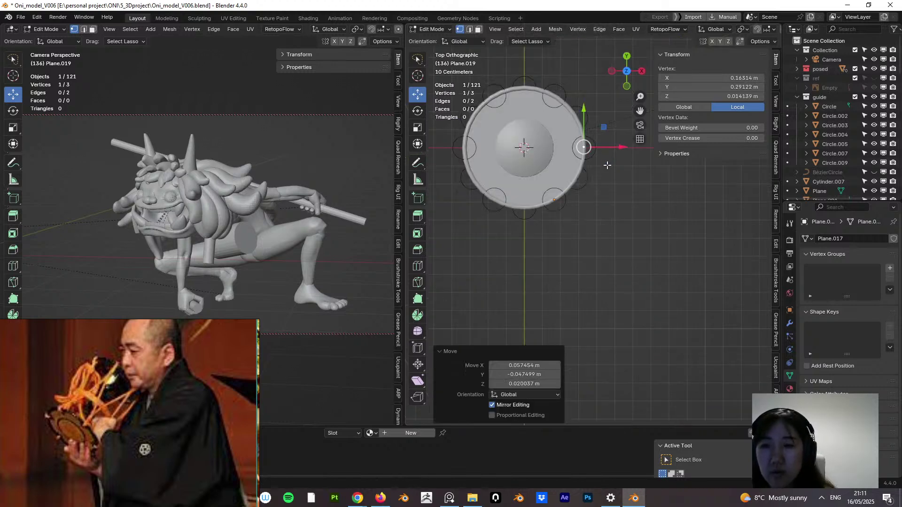
key("g")
left_click(610, 168)
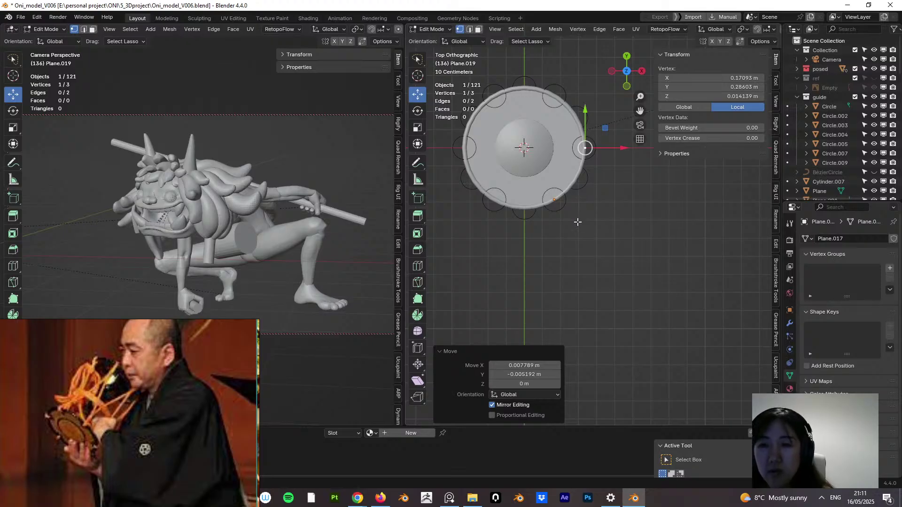
Step: Extrude the upper vertex down toward the lower drum head, to about X 0.303, Y 0.417, Z -0.575 m local
middle_click_drag(577, 222, 596, 188)
key("e")
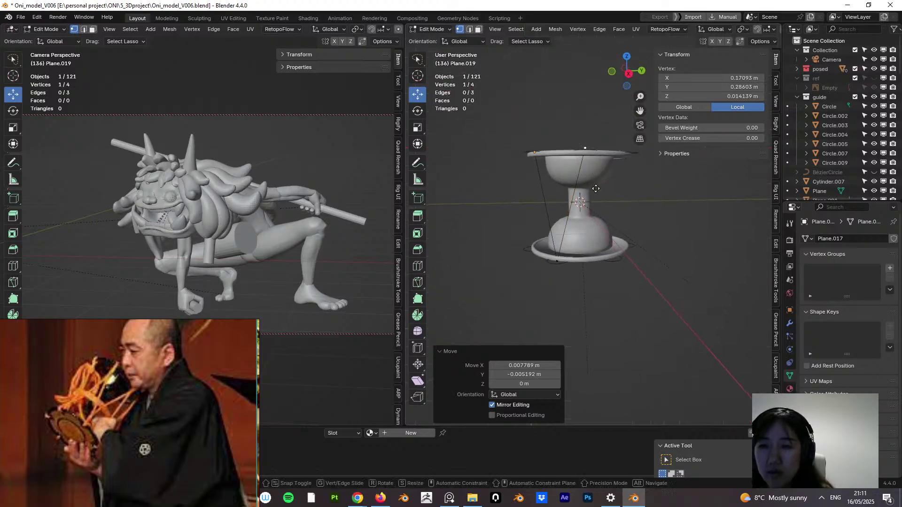
key("e")
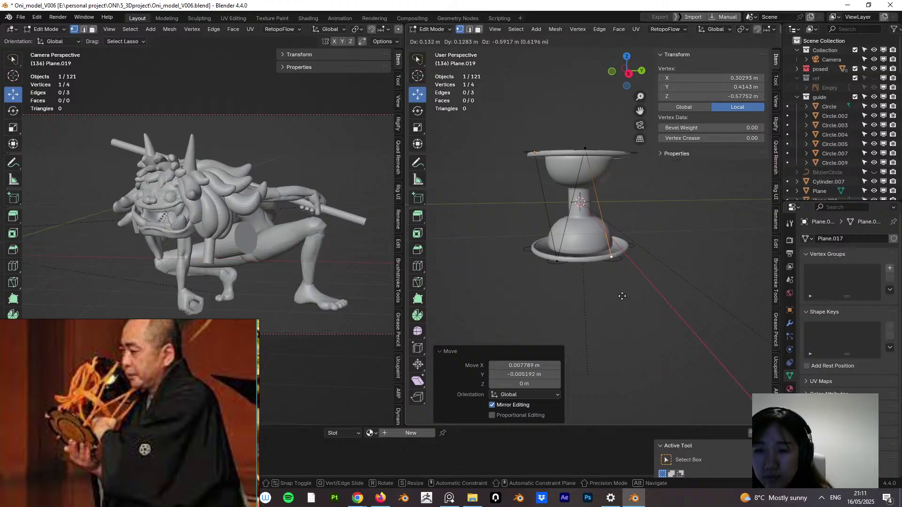
left_click(622, 296)
Step: Move the extruded vertex onto the next lower guide circle, at about X 0.109, Y 0.445, Z -0.636 m local
middle_click_drag(622, 296, 532, 186)
key("KP_7")
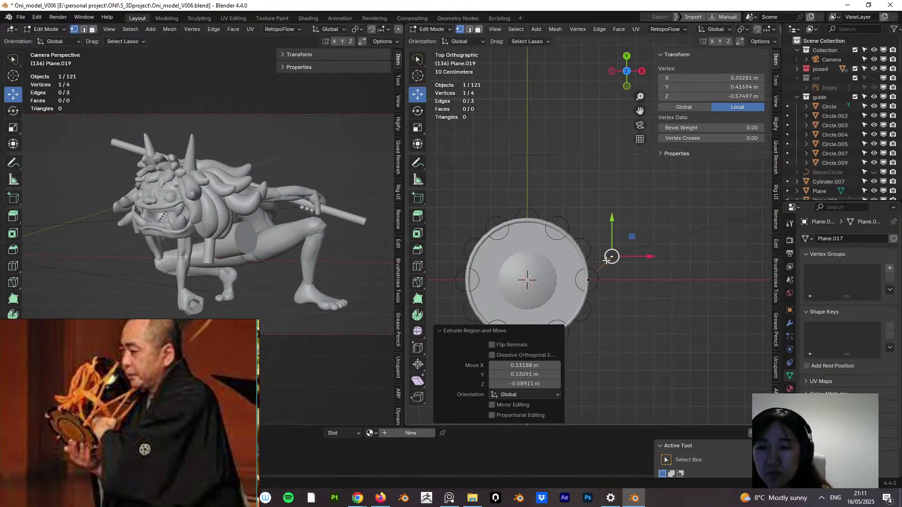
left_click_drag(618, 254, 579, 250)
middle_click_drag(579, 250, 587, 199)
key("g")
left_click(621, 278)
key("g")
left_click(596, 267)
Step: Extrude the rope's end vertex up to the next upper guide circle and adjust it to about X 0.001, Y 0.571, Z -0.009 m local
key("e")
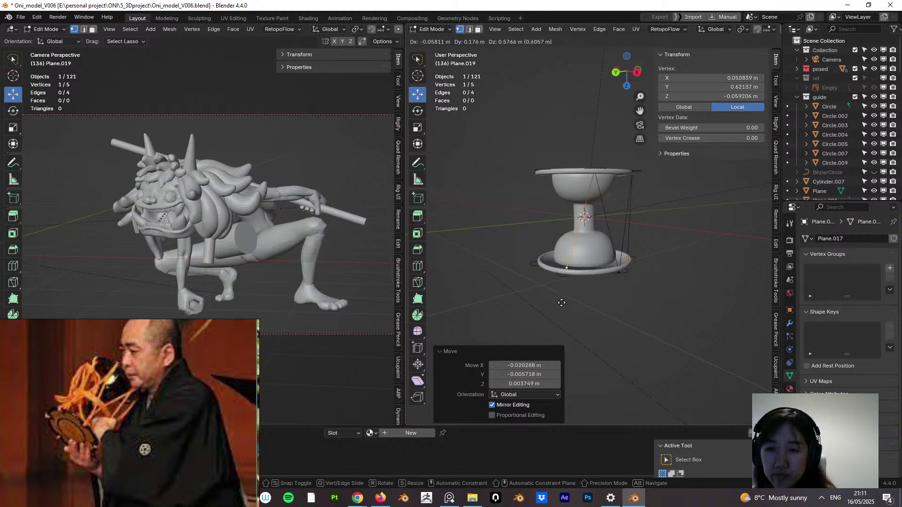
left_click(562, 306)
middle_click_drag(564, 301, 609, 288)
key("g")
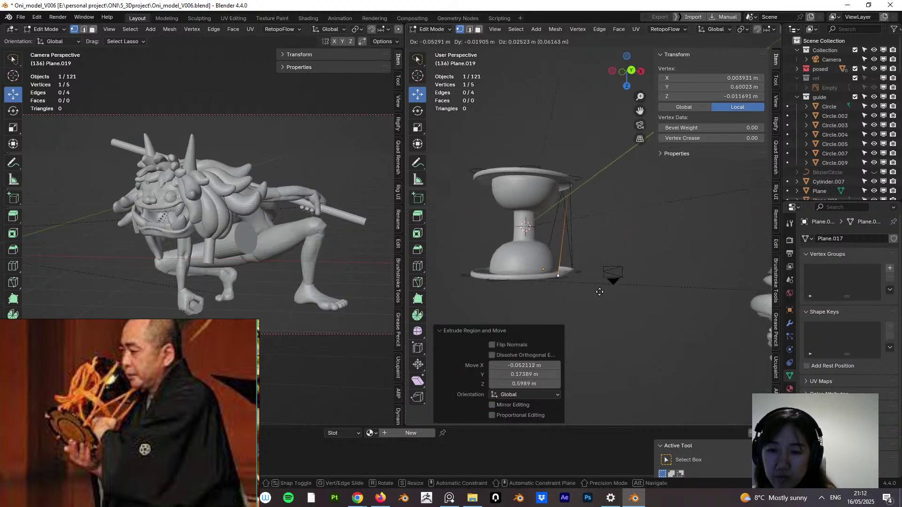
left_click(598, 291)
middle_click_drag(554, 276, 524, 288)
key("g")
left_click(553, 299)
key("g")
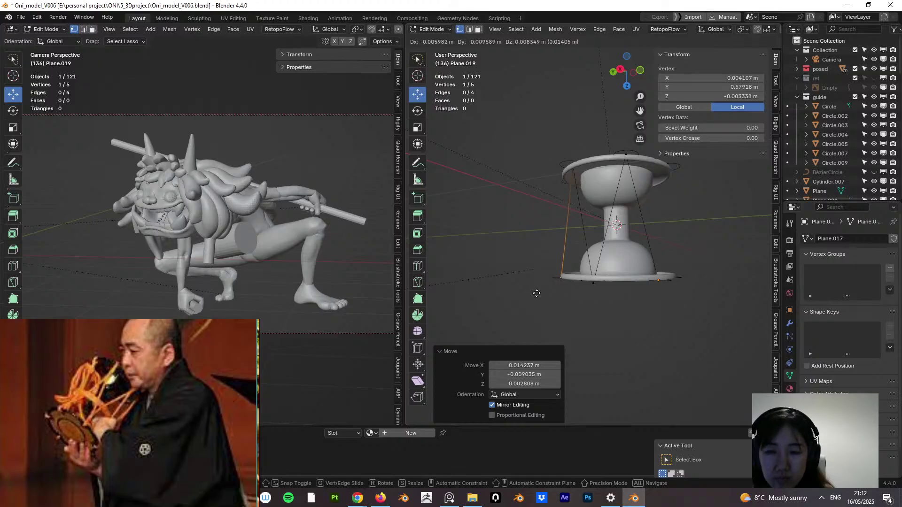
left_click(538, 293)
Step: Extrude the rope down to the following lower guide circle and place the vertex at about X -0.166, Y 0.607, Z -0.647 m local
middle_click_drag(538, 292, 662, 278)
key("e")
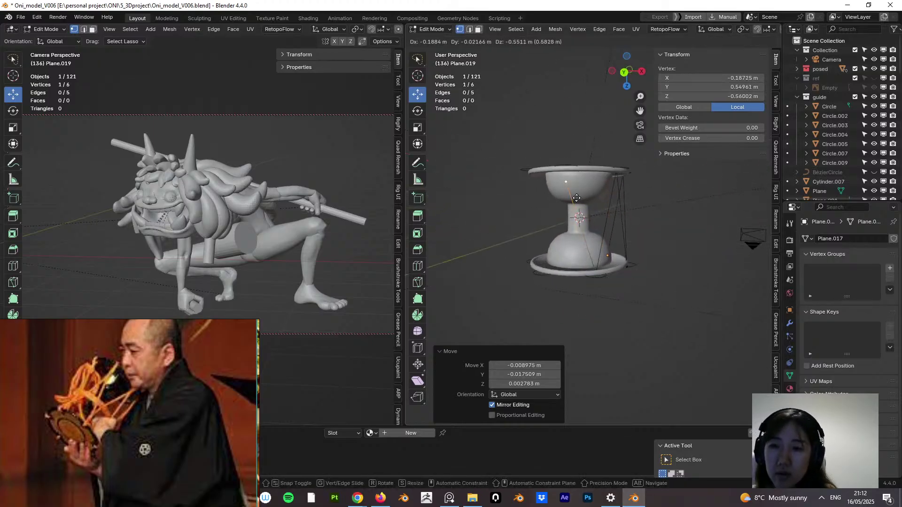
left_click(577, 190)
middle_click_drag(577, 191, 540, 141)
key("g")
left_click(591, 220)
Step: Extrude the rope's end vertex up to the next upper guide circle, to about X -0.339, Y 0.557, Z 0.063 m local
key("e")
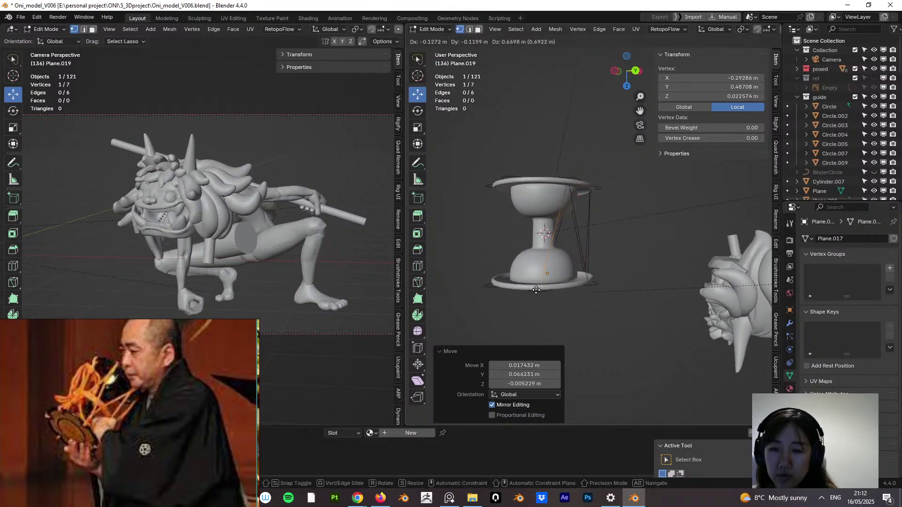
left_click(536, 290)
middle_click_drag(537, 290, 541, 221)
key("g")
left_click(569, 326)
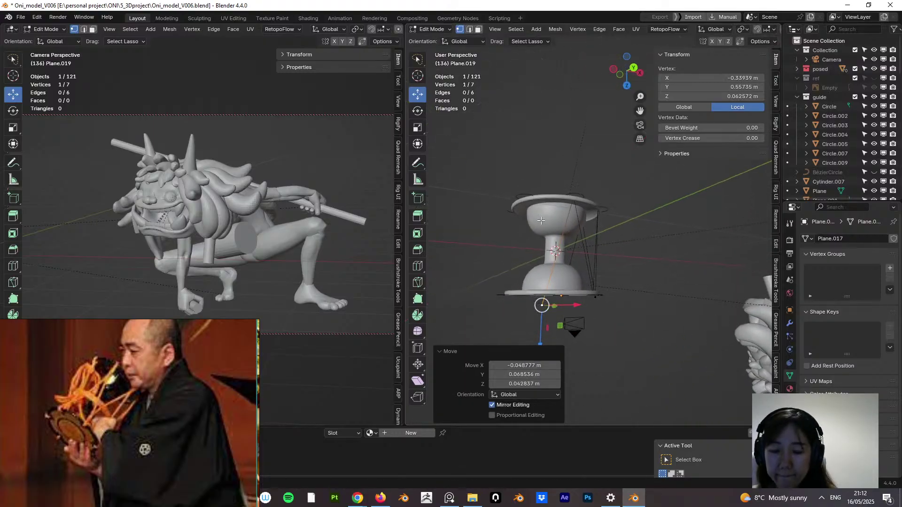
Step: Lower the extruded vertex along Z to the upper drum head's level and centre it on its guide circle
key("KP_1")
key("g")
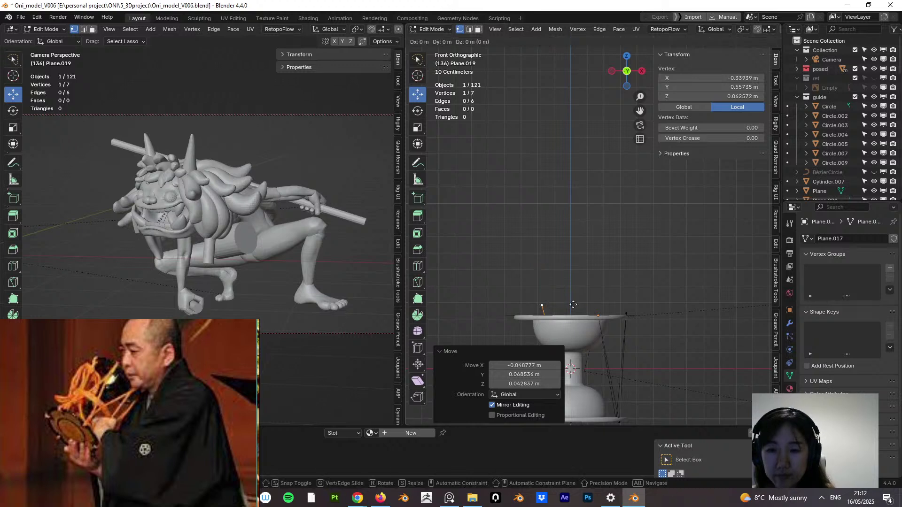
key("z")
left_click(573, 314)
middle_click_drag(574, 314, 639, 263)
key("g")
left_click(624, 280)
Step: Extrude the rope down about 0.647 m to the next lower guide circle and adjust the vertex to the circle's centre
key("e")
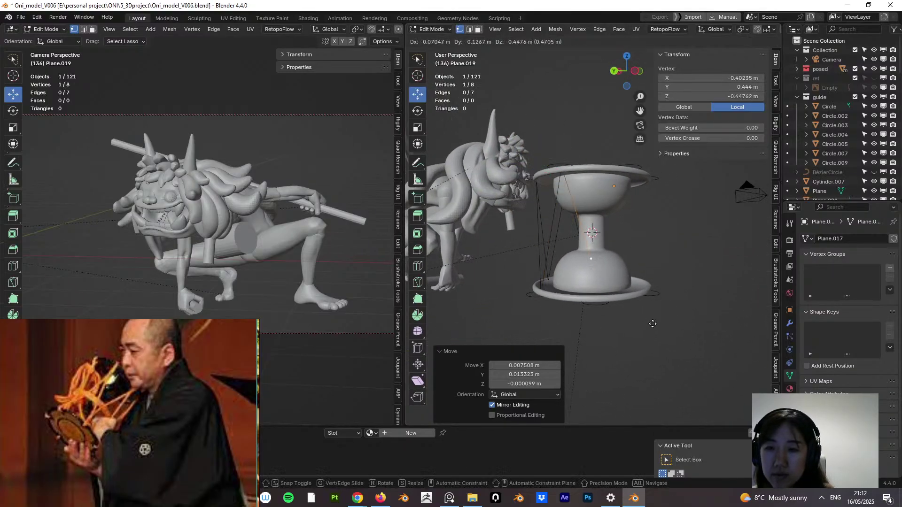
left_click(656, 358)
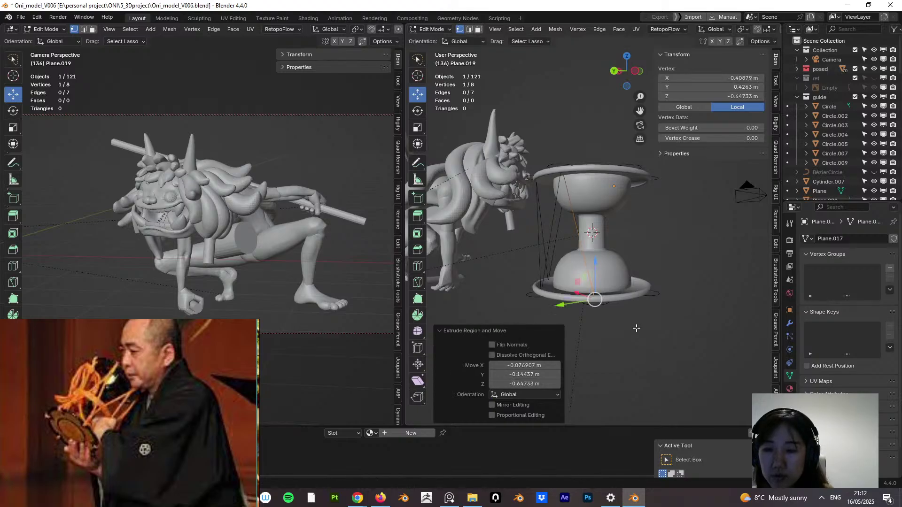
scroll(656, 358, "up", 4)
middle_click_drag(655, 358, 627, 393)
key("g")
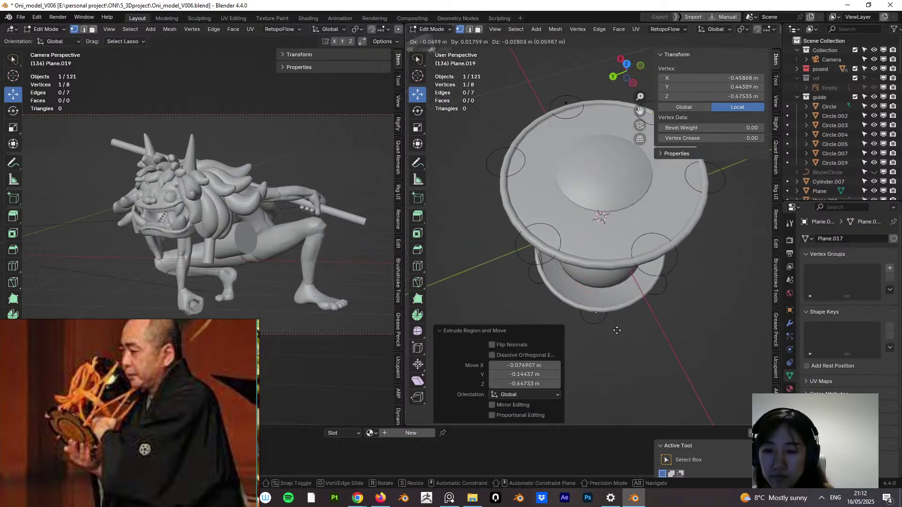
left_click(615, 330)
middle_click_drag(616, 331, 638, 234)
key("g")
left_click(615, 260)
Step: Extrude the rope up to the next upper guide circle and place the vertex at about X -0.485, Y 0.286, Z -0.002 m local
key("e")
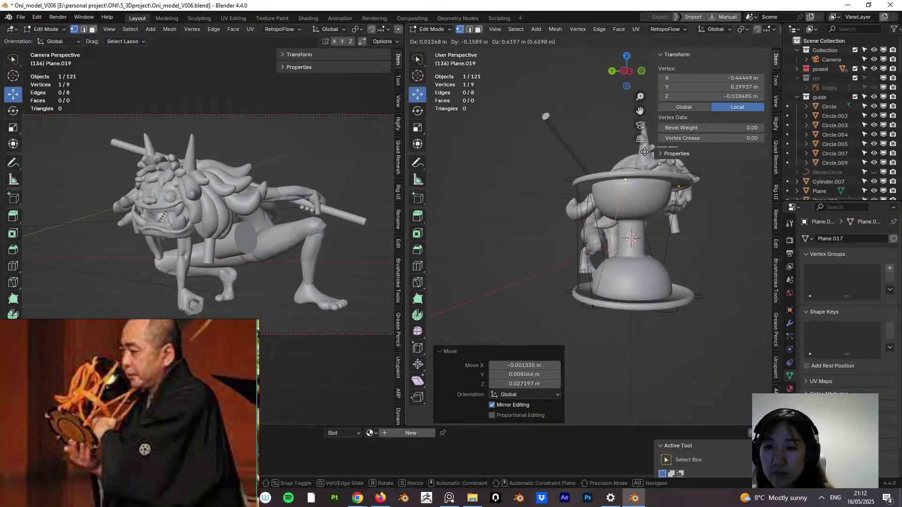
left_click(648, 148)
middle_click_drag(648, 148, 585, 206)
key("g")
left_click(654, 228)
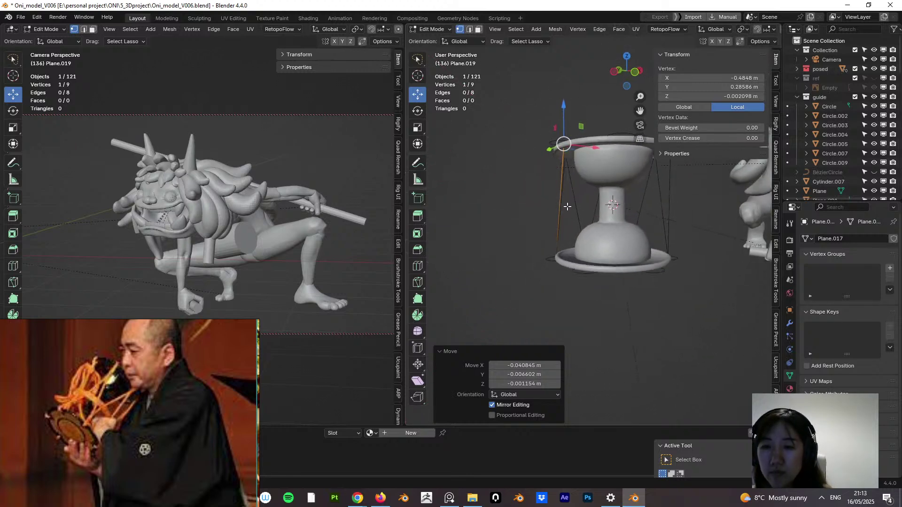
Step: Extrude the rope down about 0.641 m to the following lower guide circle and fine-tune the vertex onto its centre
key("e")
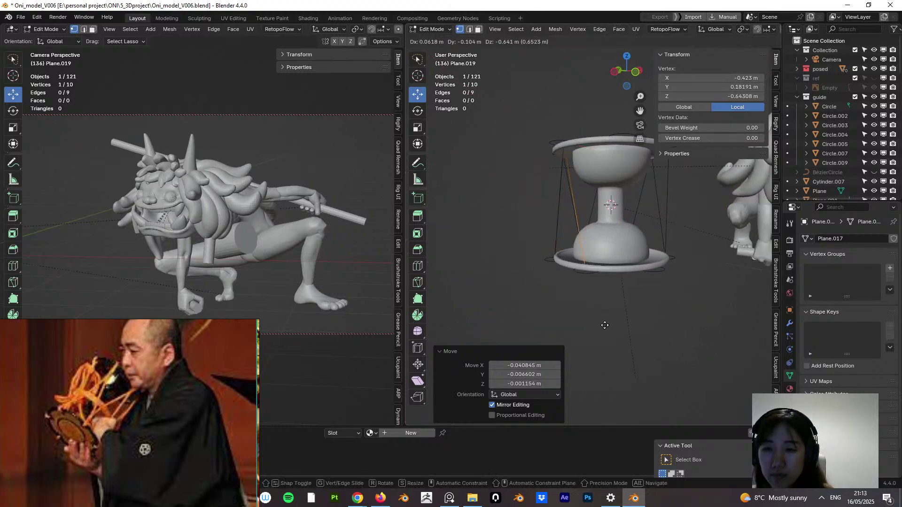
left_click(609, 311)
middle_click_drag(608, 311, 603, 221)
key("g")
left_click(622, 279)
key("g")
left_click(632, 235)
Step: Extrude the rope up about 0.647 m to the last free upper guide circle and centre the vertex on it
key("e")
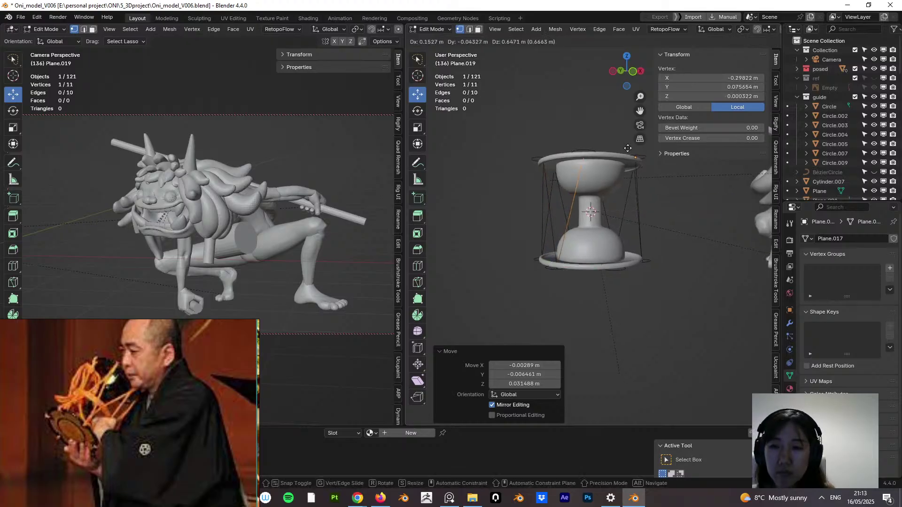
left_click(627, 145)
middle_click_drag(627, 145, 614, 223)
key("g")
left_click(629, 209)
key("g")
left_click(624, 222)
Step: Extrude the rope down to the last lower guide circle and place the vertex at about X -0.168, Y -0.032, Z -0.640 m local
key("e")
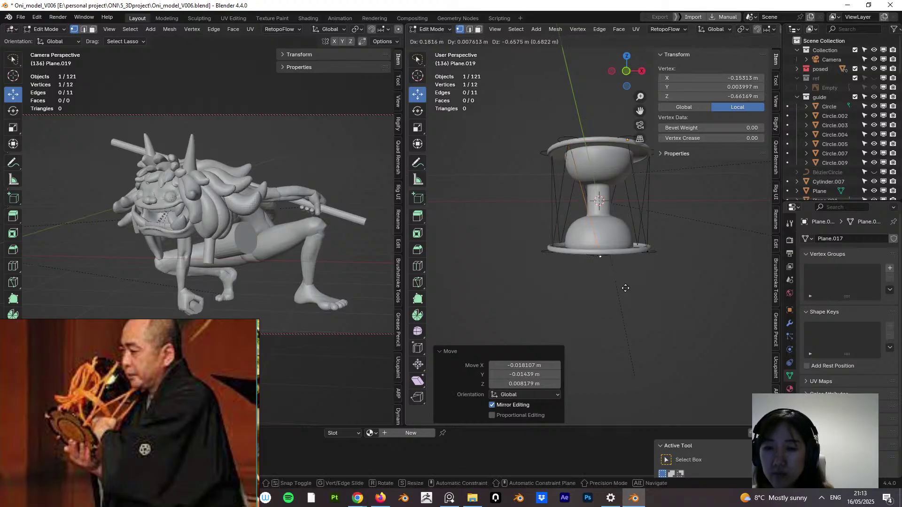
left_click(621, 283)
middle_click_drag(614, 246, 618, 244)
key("g")
left_click(619, 237)
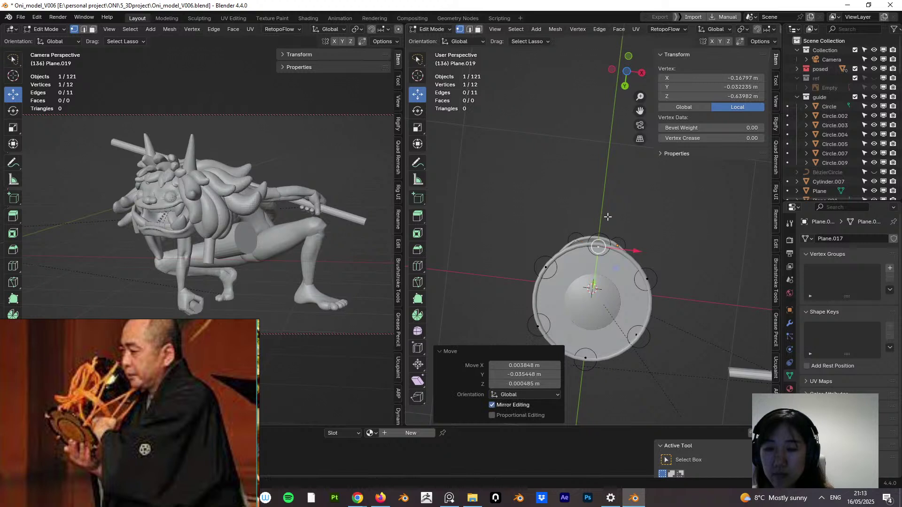
middle_click_drag(619, 237, 599, 290)
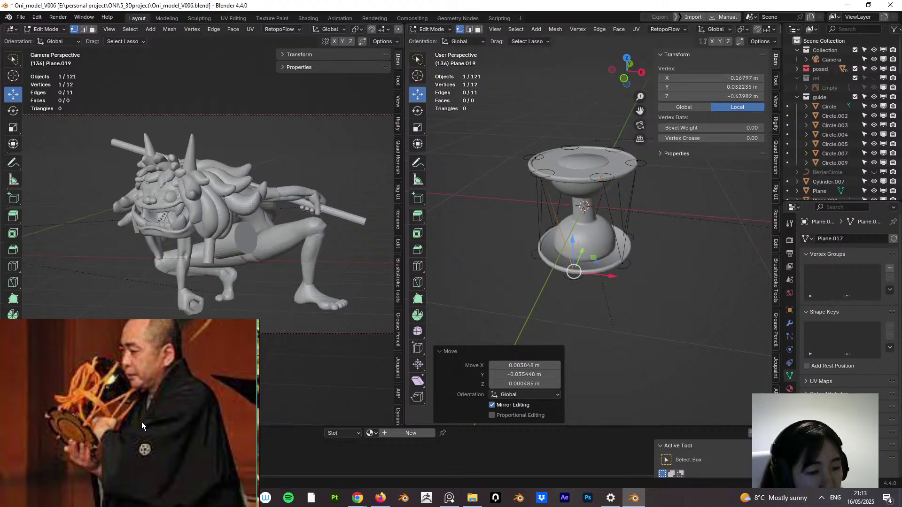
Step: Extrude the rope's end vertex up to the drum's mid-height, at about X -0.125, Y 0.026, Z -0.349 m local
middle_click_drag(594, 227, 604, 167)
key("g")
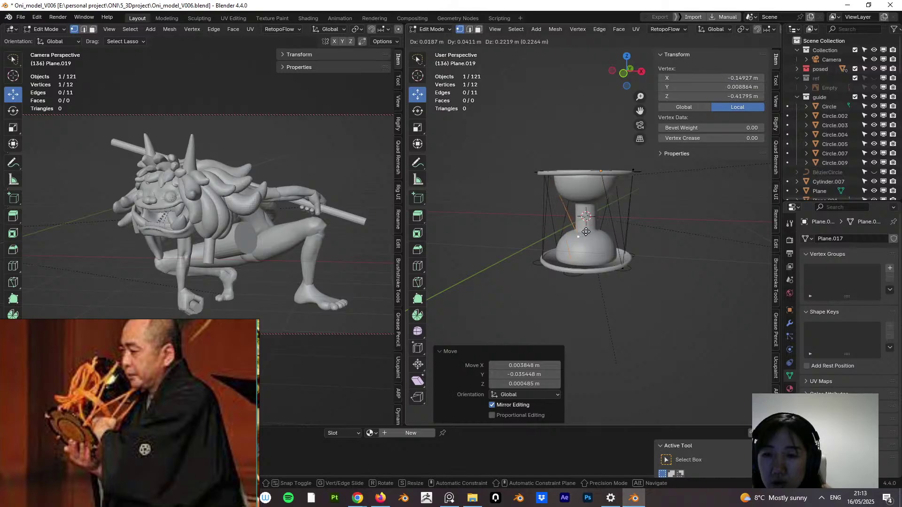
key("Escape")
key("e")
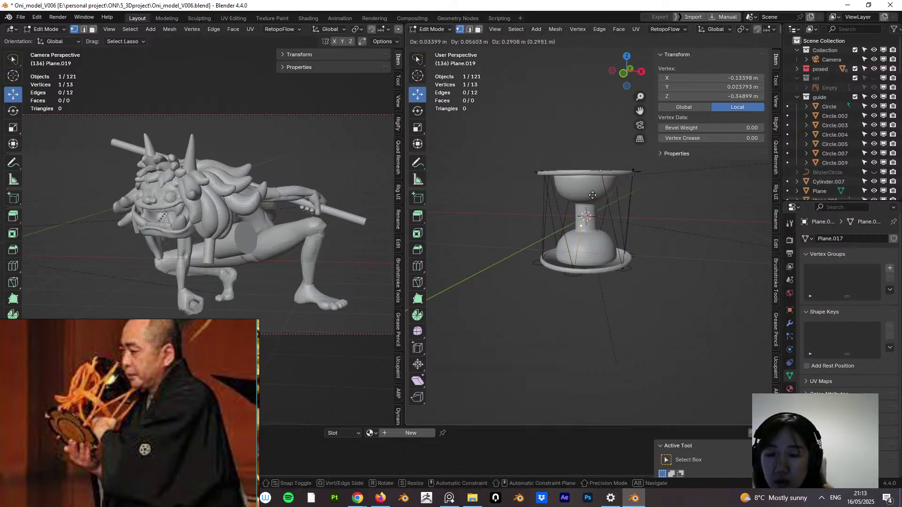
left_click(593, 195)
key("KP_1")
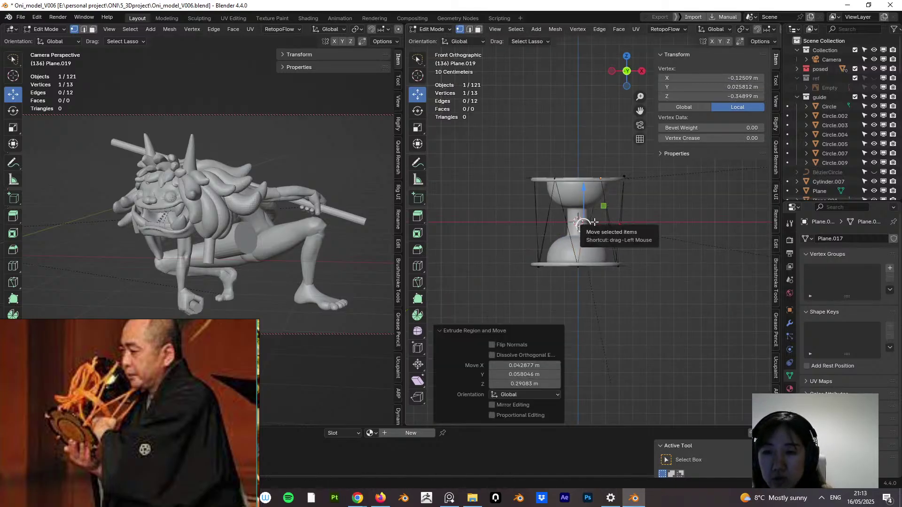
left_click_drag(595, 221, 598, 216)
Step: Extrude a short extra segment from the mid-height end vertex and move its end to about X -0.086, Y 0.011, Z -0.319 m local
key("e")
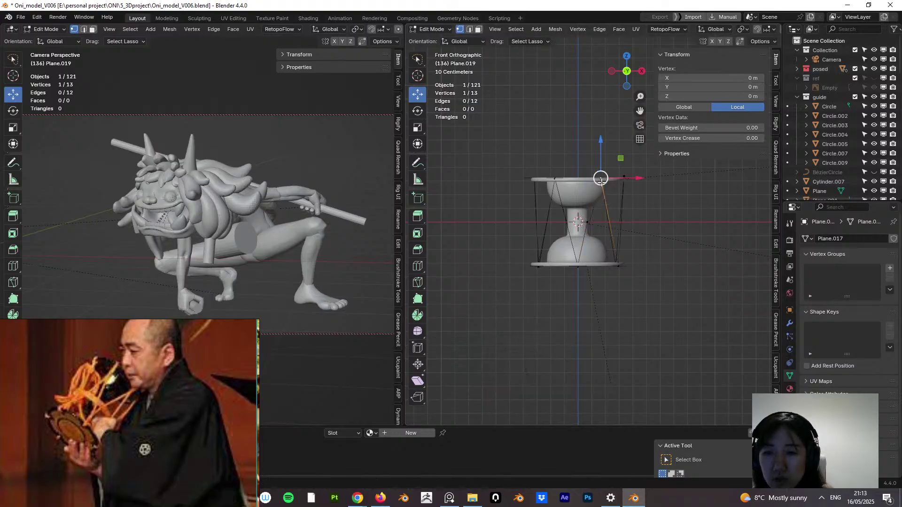
left_click(589, 225)
left_click(629, 227)
mouse_move(612, 231)
middle_mouse_down()
mouse_move(539, 282)
mouse_move(601, 246)
mouse_move(658, 246)
mouse_move(620, 233)
middle_mouse_up()
left_click(621, 231)
key("g")
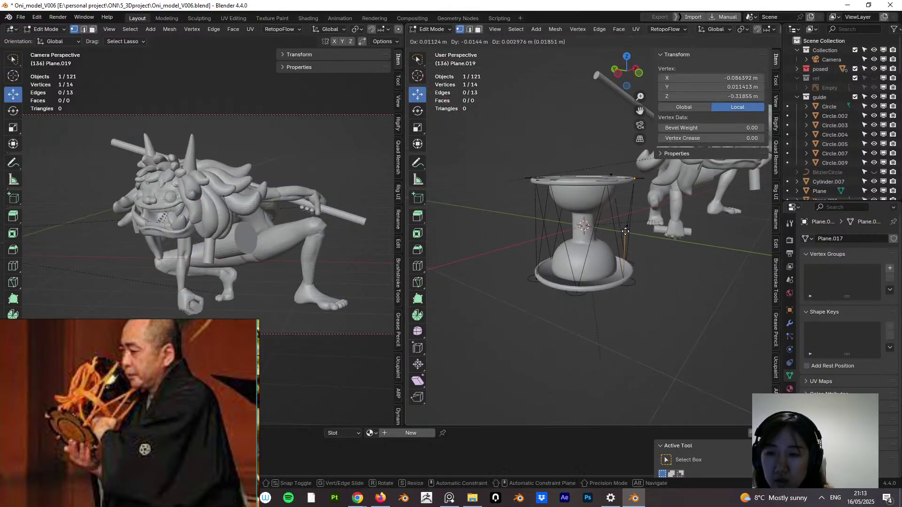
left_click(626, 230)
Step: Deselect the rope's vertices and save the file
left_click(515, 246)
middle_click_drag(515, 248, 554, 287)
scroll(555, 287, "down", 1)
middle_click_drag(555, 287, 618, 280, "shift")
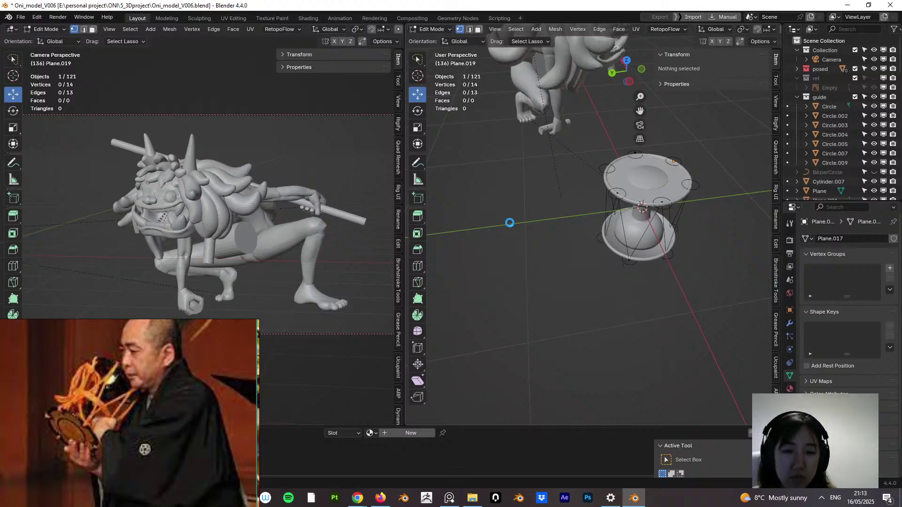
key("ctrl+s")
Step: Try adding a mesh circle around the drum scaled to about 0.489, and undo it
key("shift+a")
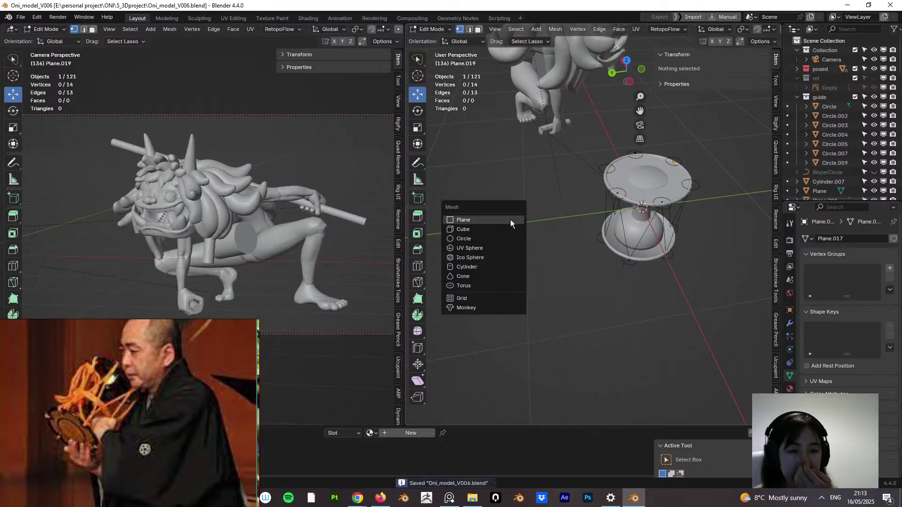
left_click(504, 237)
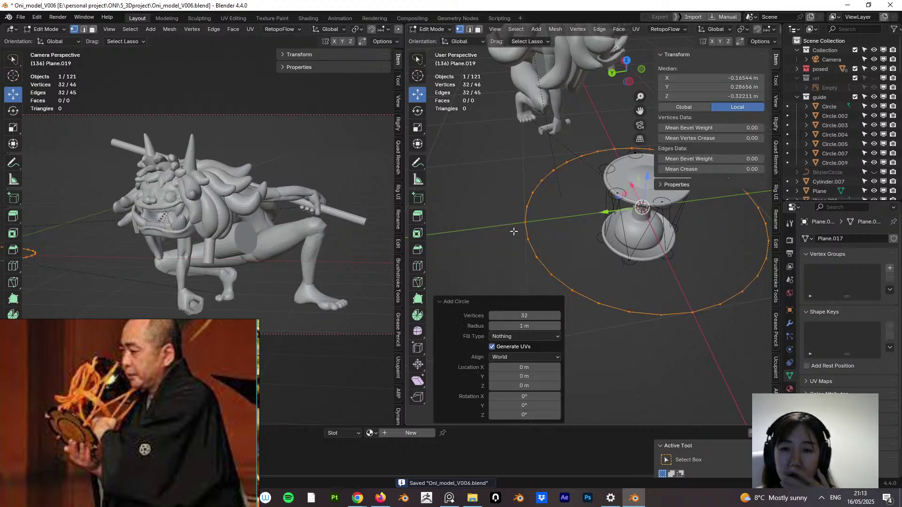
middle_click_drag(678, 280, 635, 283)
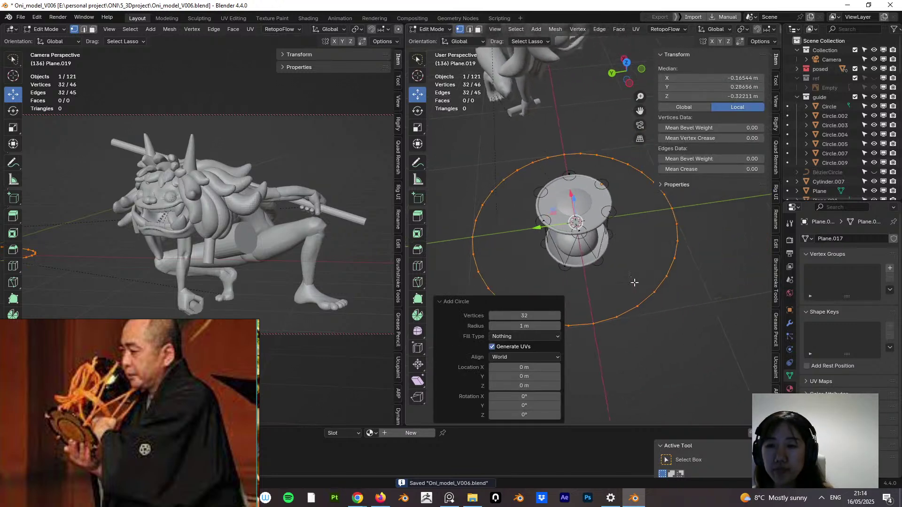
key("s")
left_click(632, 246)
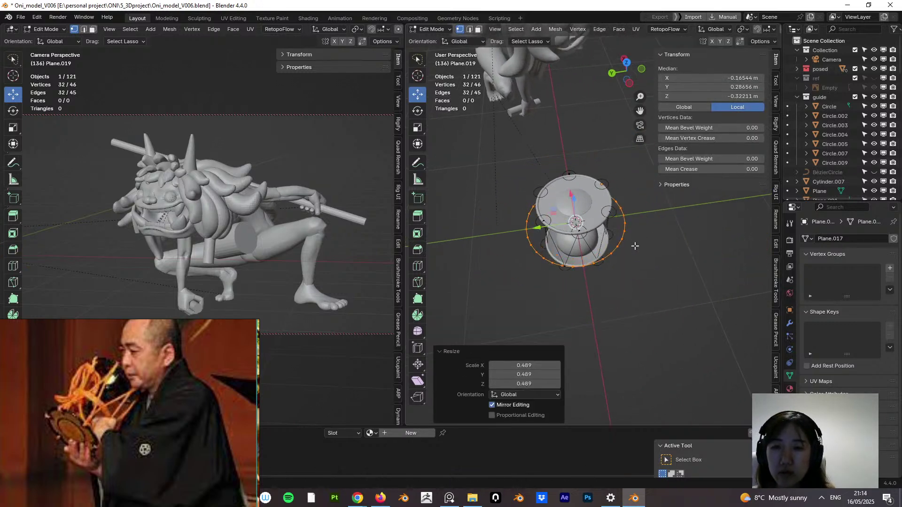
key("ctrl+z")
key("ctrl+z")
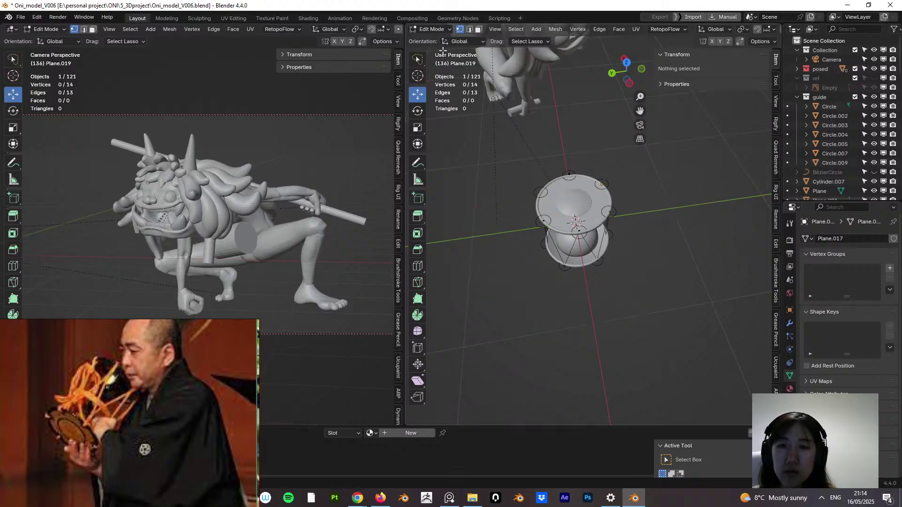
Step: In Object Mode, add a Bézier circle around the drum's centre and scale it to about 0.519
left_click(431, 24)
left_click(433, 35)
key("shift+a")
mouse_move(556, 229)
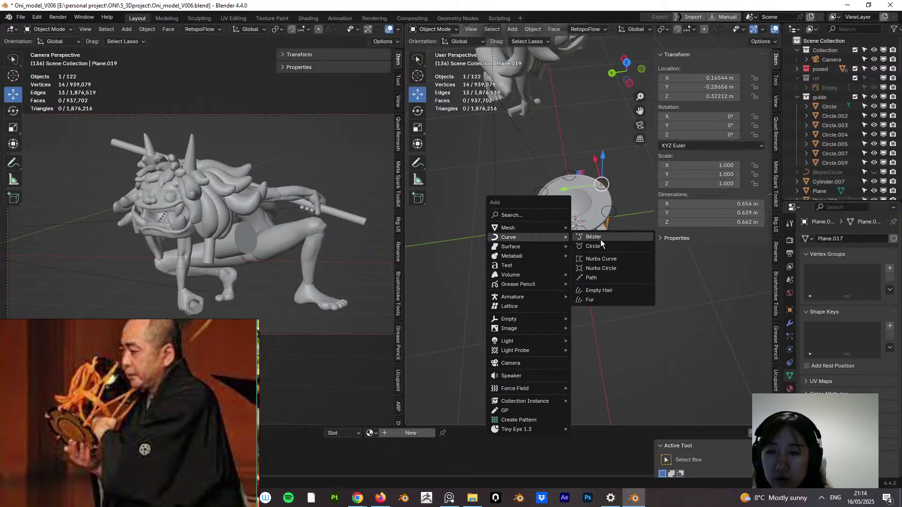
left_click(600, 244)
key("s")
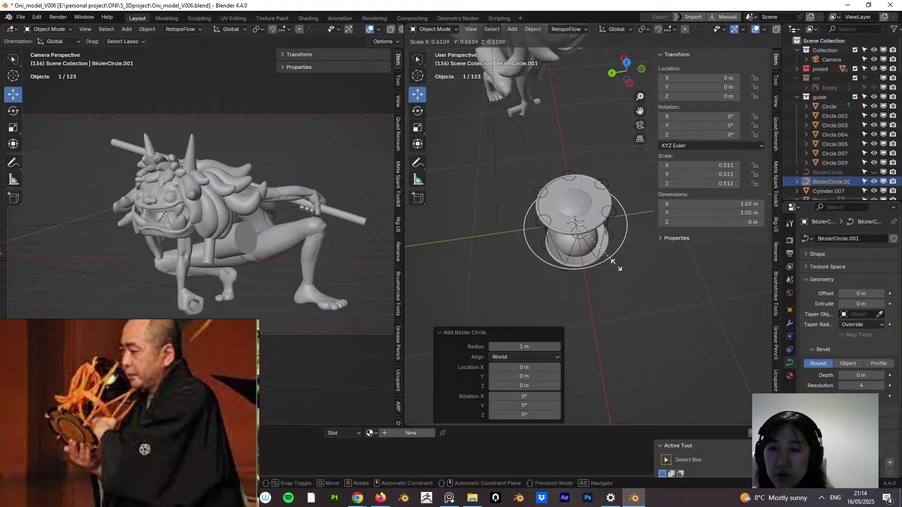
left_click(615, 245)
middle_click_drag(614, 244, 569, 162)
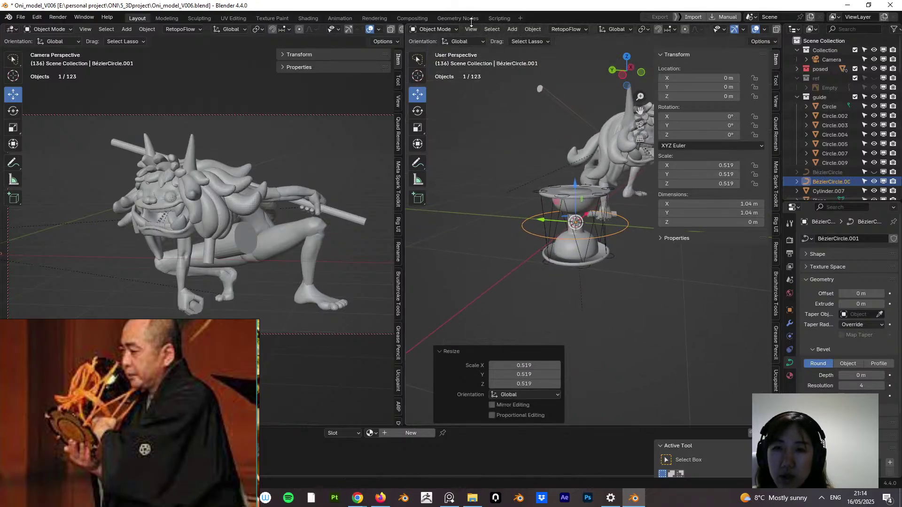
Step: Select the zigzag rope mesh and convert it to a curve
left_click(435, 29)
left_click(441, 50)
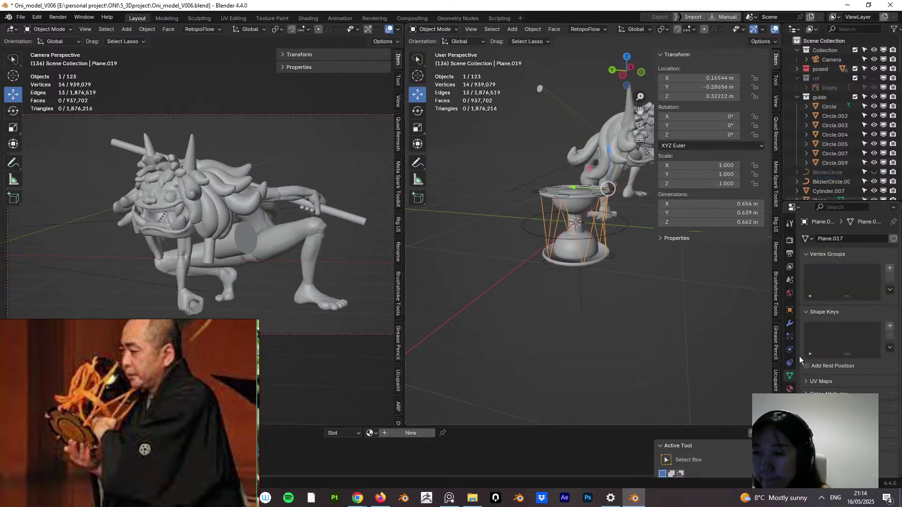
left_click(791, 325)
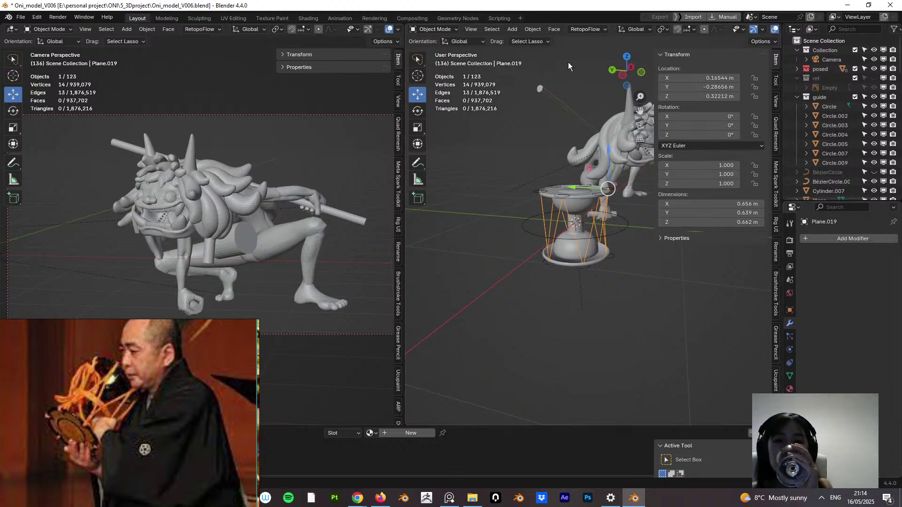
right_click(591, 230)
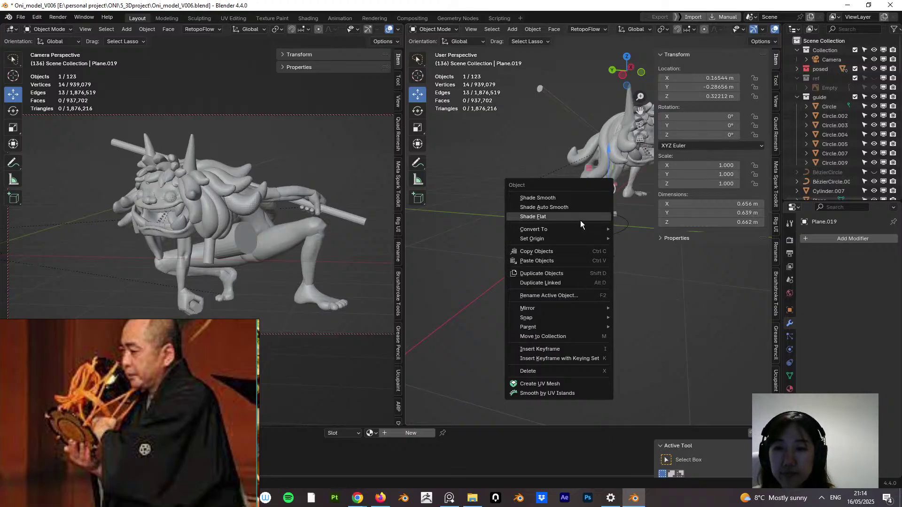
mouse_move(585, 228)
left_click(635, 239)
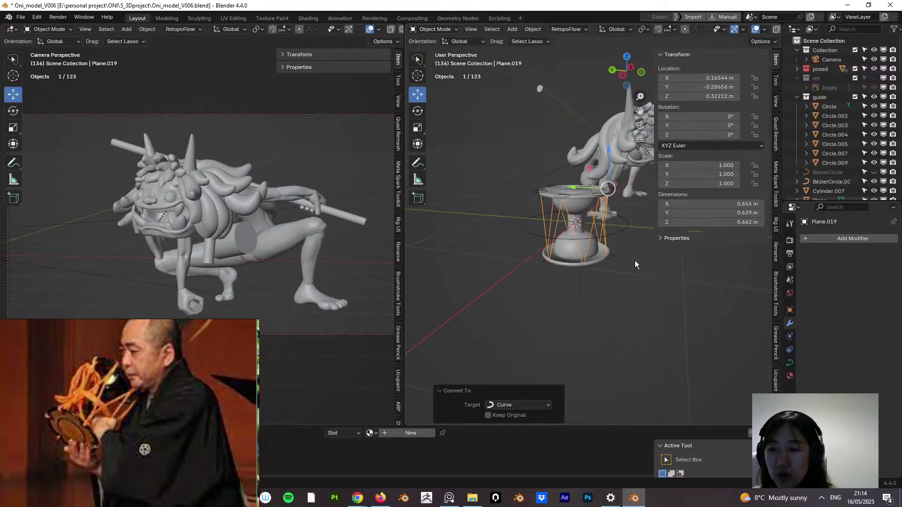
Step: Set the rope curve's bevel to Object and pick the Bézier circle around the drum as the bevel object
left_click(790, 364)
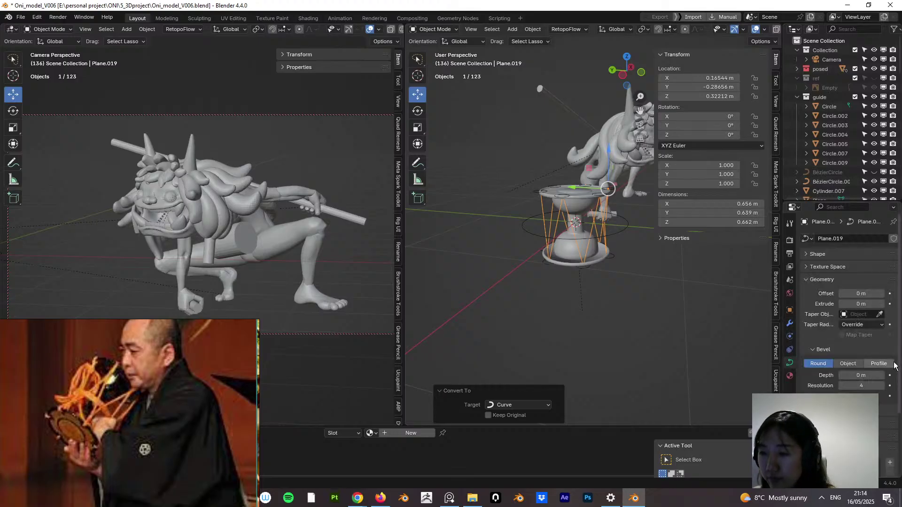
left_click(848, 364)
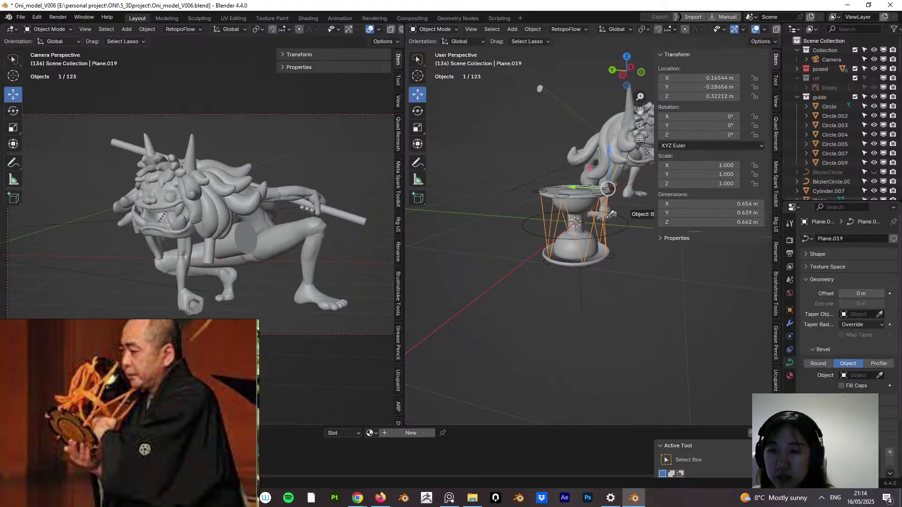
left_click(534, 235)
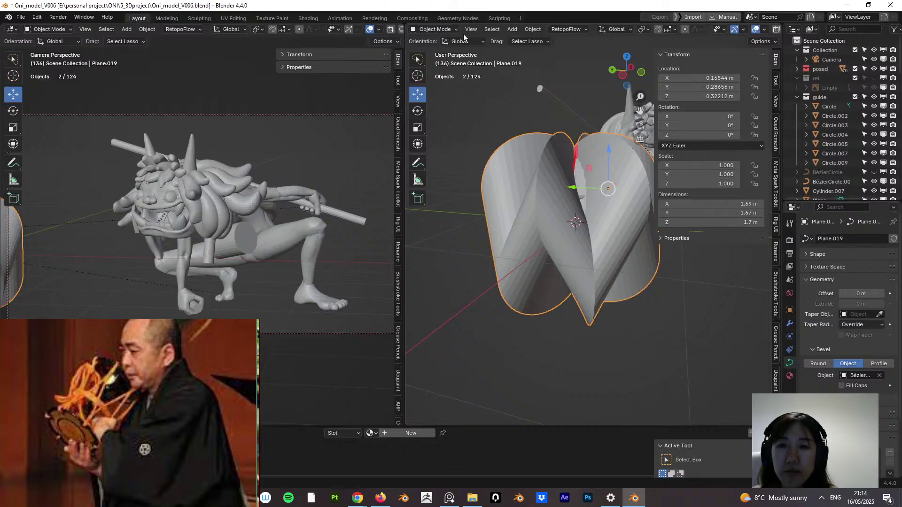
Step: Try scaling down the oversized rope curve, and undo it
key("s")
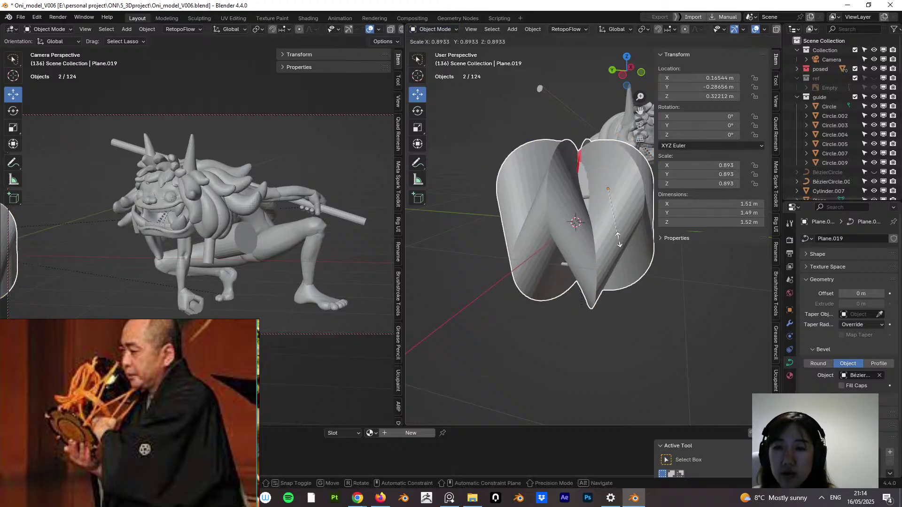
left_click(599, 220)
key("ctrl+z")
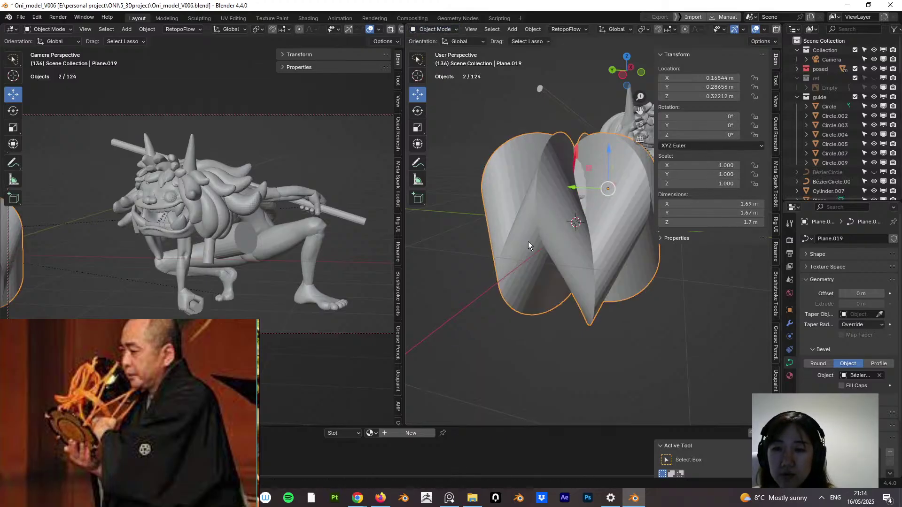
Step: With the oversized rope curve hidden, scale the Bézier bevel circle down to about 0.045 and reveal all hidden objects
key("h")
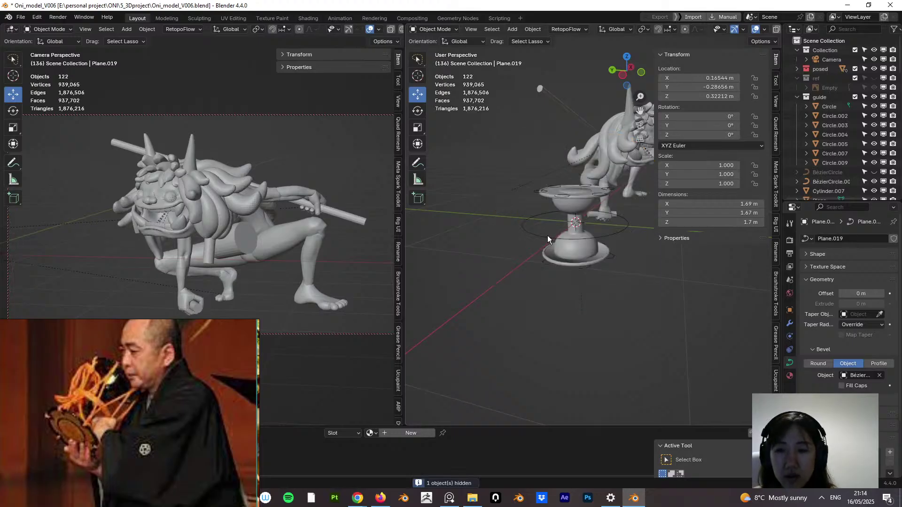
left_click(555, 223)
key("s")
left_click(591, 230)
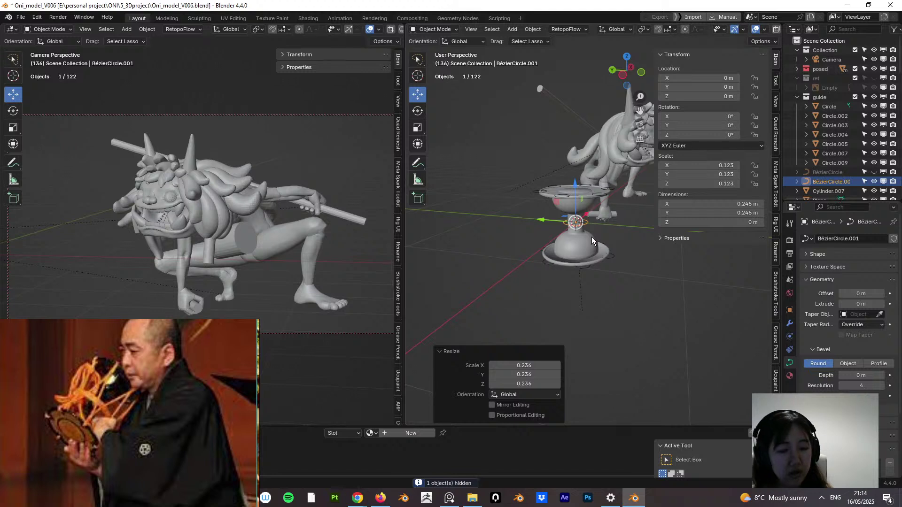
key("s")
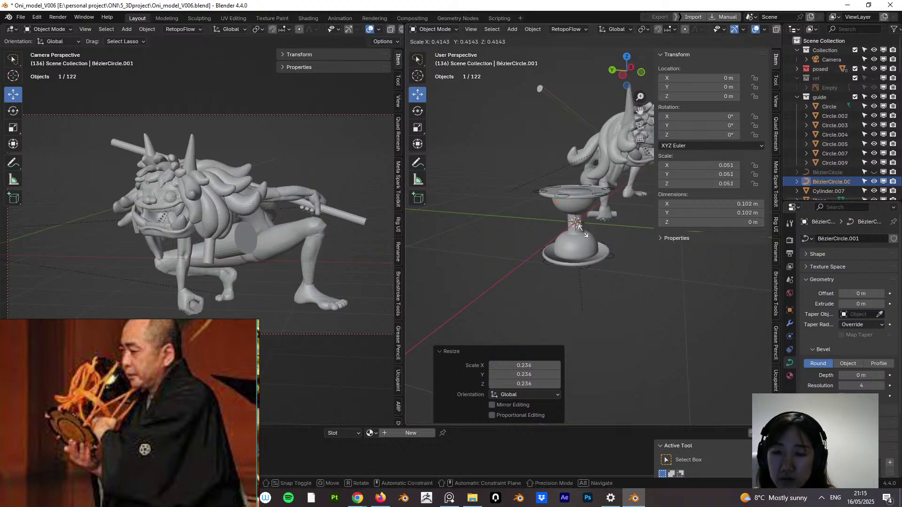
left_click(583, 231)
key("alt+h")
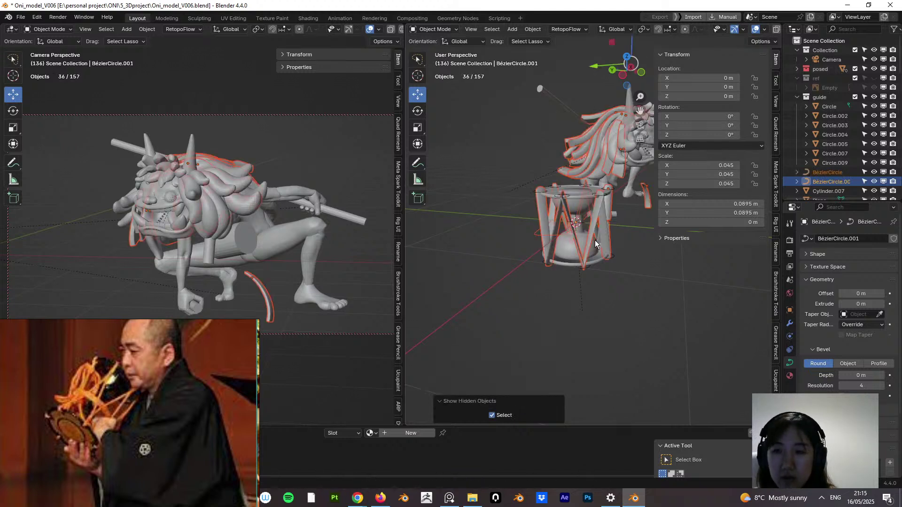
Step: Enter Edit Mode on the revealed curves and save the file, selecting the rope's control point at the drum's upper rim
scroll(591, 242, "up", 5)
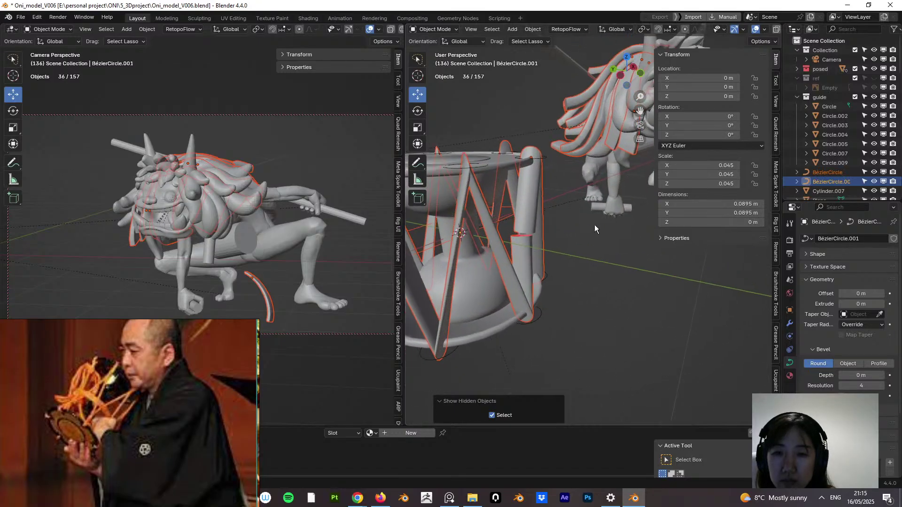
scroll(577, 237, "up", 2)
middle_click_drag(577, 235, 550, 262)
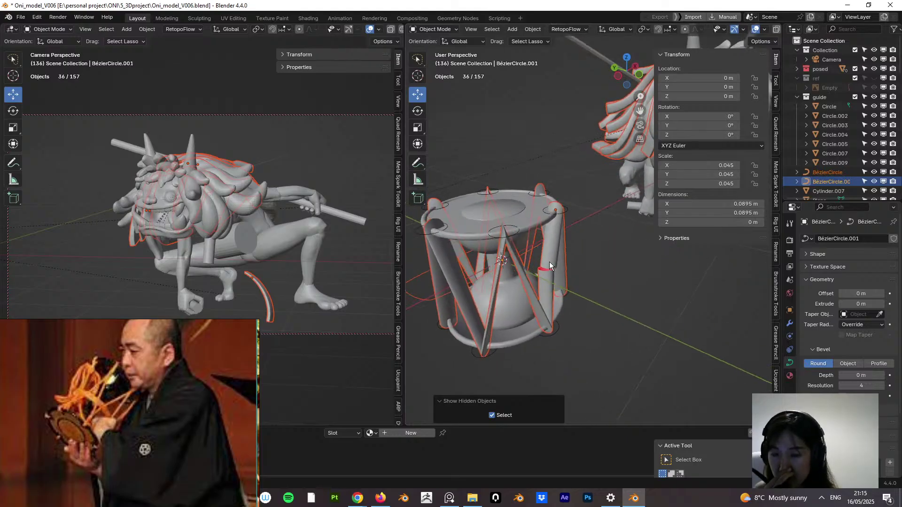
middle_click_drag(549, 261, 529, 235)
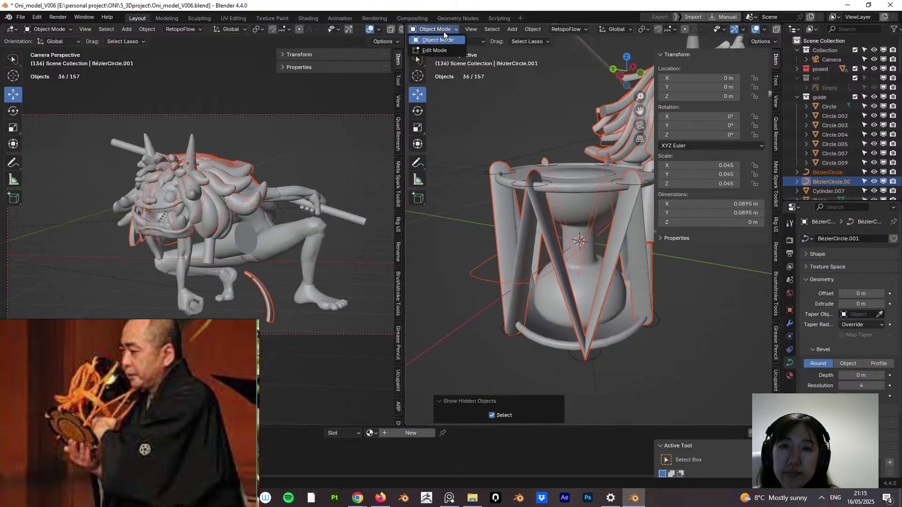
left_click(445, 49)
middle_click_drag(519, 120, 552, 206)
key("ctrl+s")
left_click(581, 214)
scroll(552, 206, "up", 5)
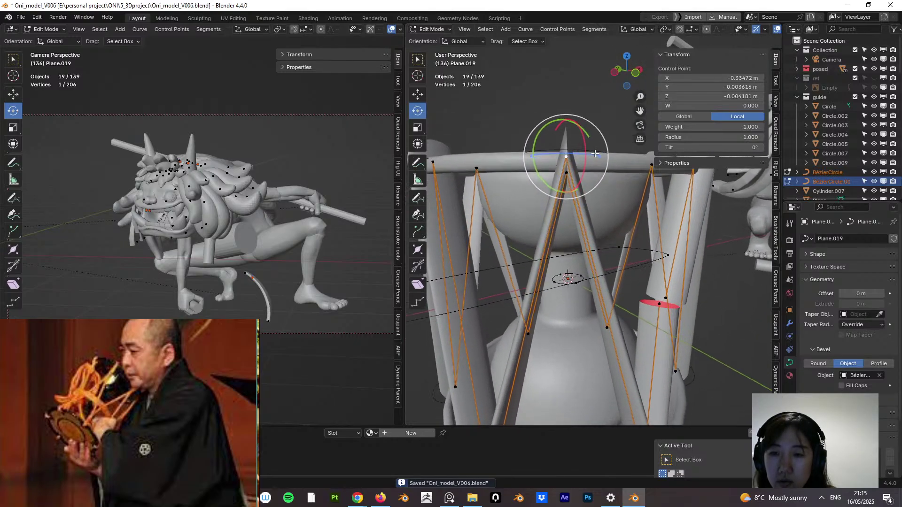
Step: Try subdividing all control points of the edited curves with one cut, and undo it
scroll(582, 176, "down", 4)
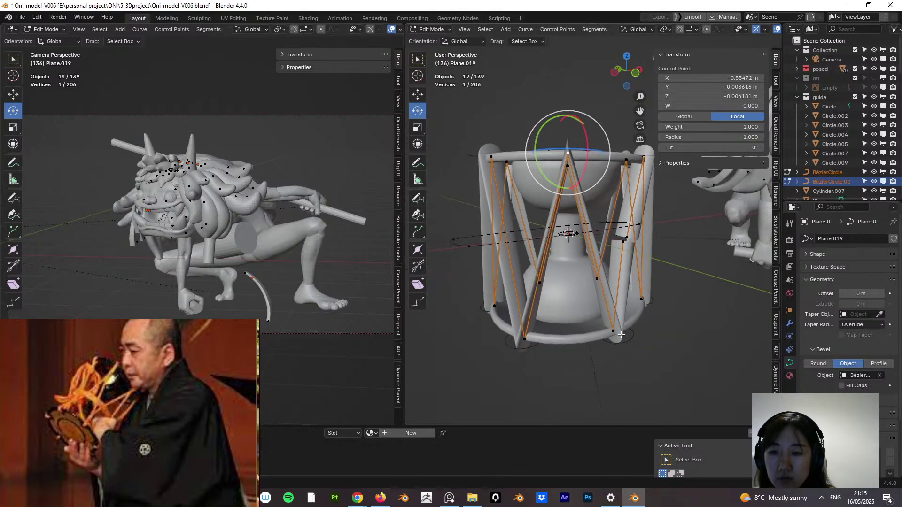
key("a")
right_click(579, 209)
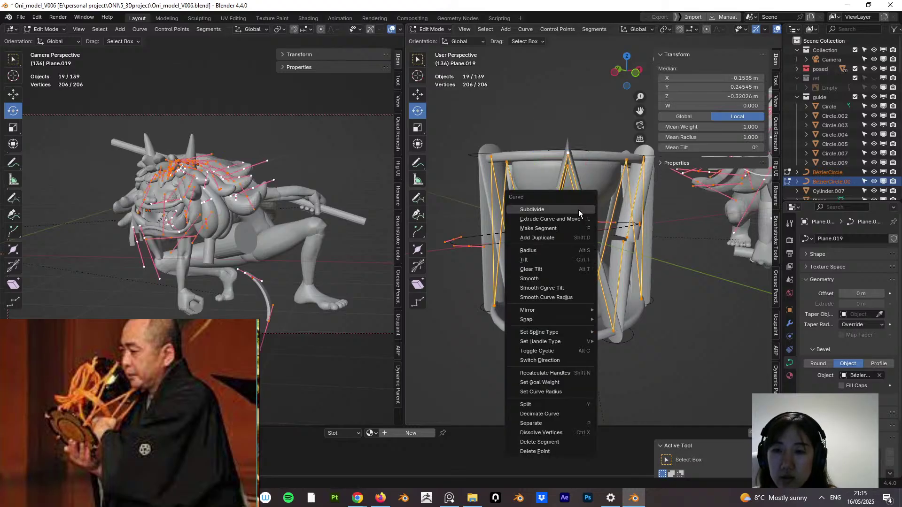
left_click(576, 210)
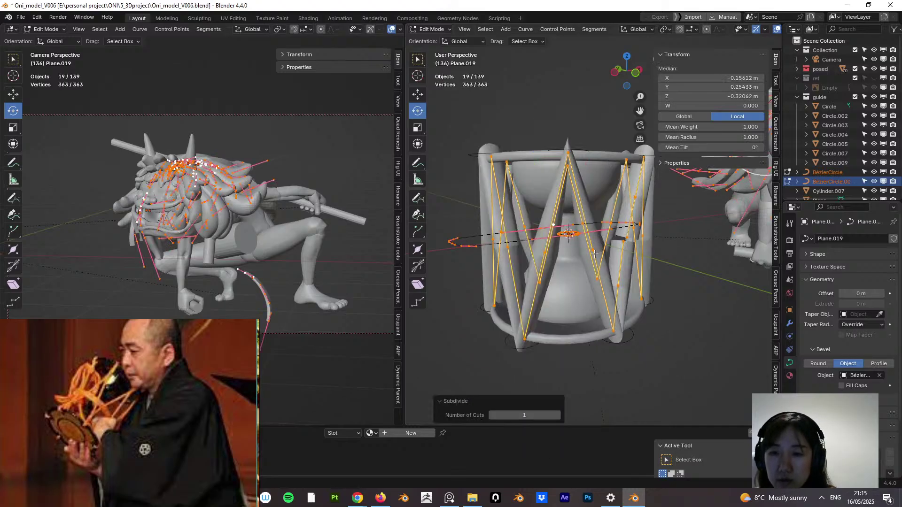
scroll(564, 271, "down", 3)
scroll(564, 271, "up", 4)
key("ctrl+z")
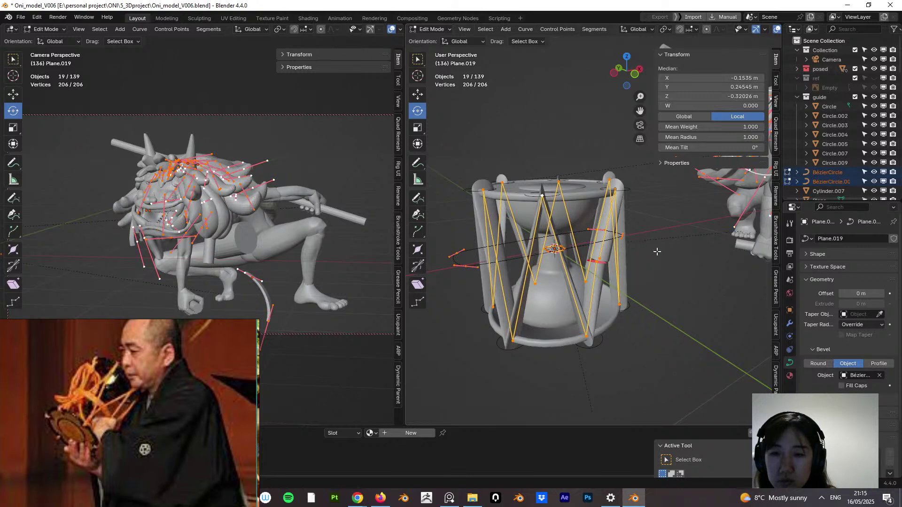
Step: Return to Object Mode and hide the large stray Bézier circle crossing the drum's middle
key("alt+a")
key("l")
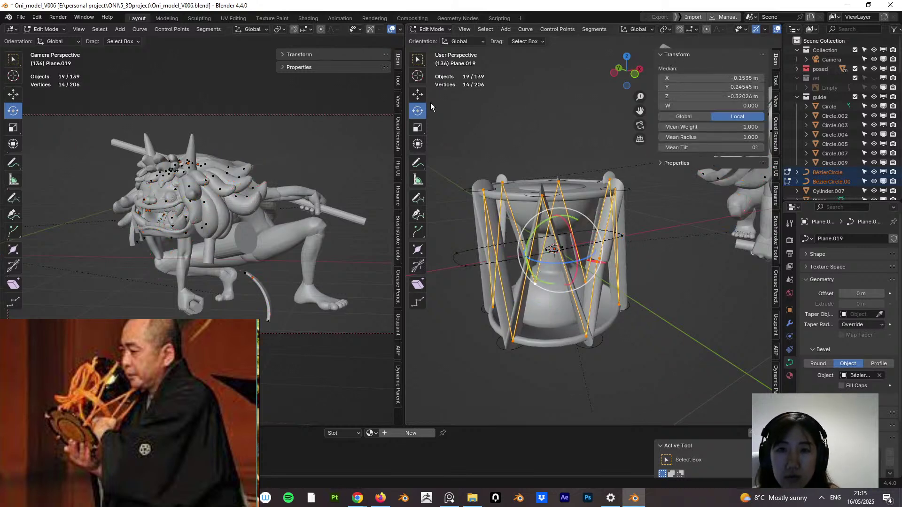
left_click(442, 31)
left_click(437, 40)
left_click(467, 269)
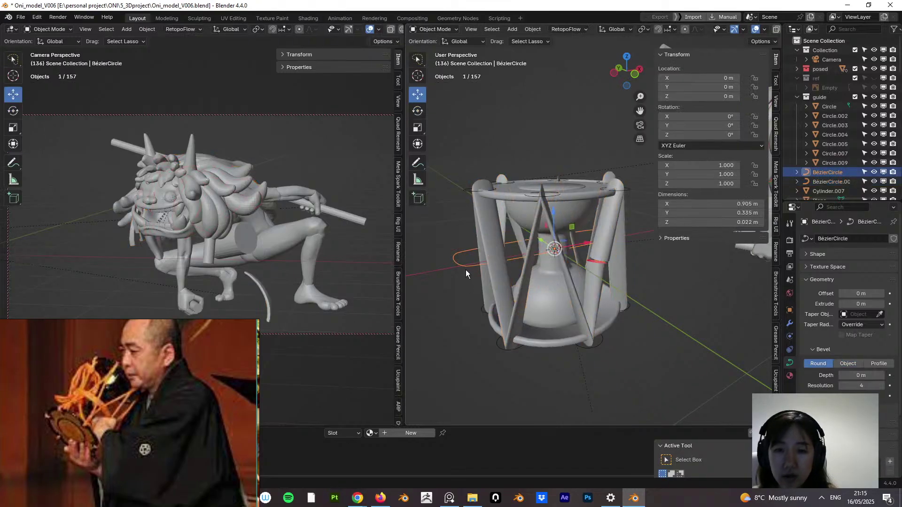
key("h")
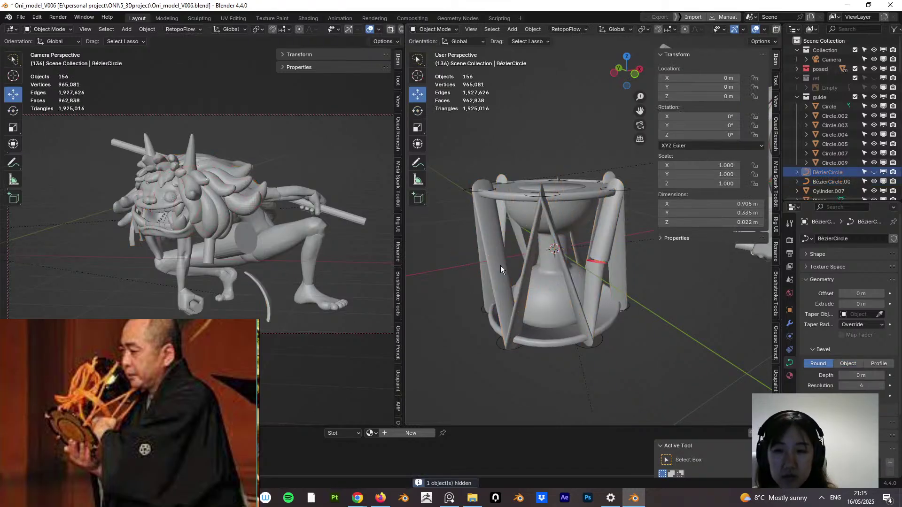
Step: Enter Edit Mode on the rope curve alone and subdivide all its segments with one cut
left_click(592, 336)
left_click(435, 29)
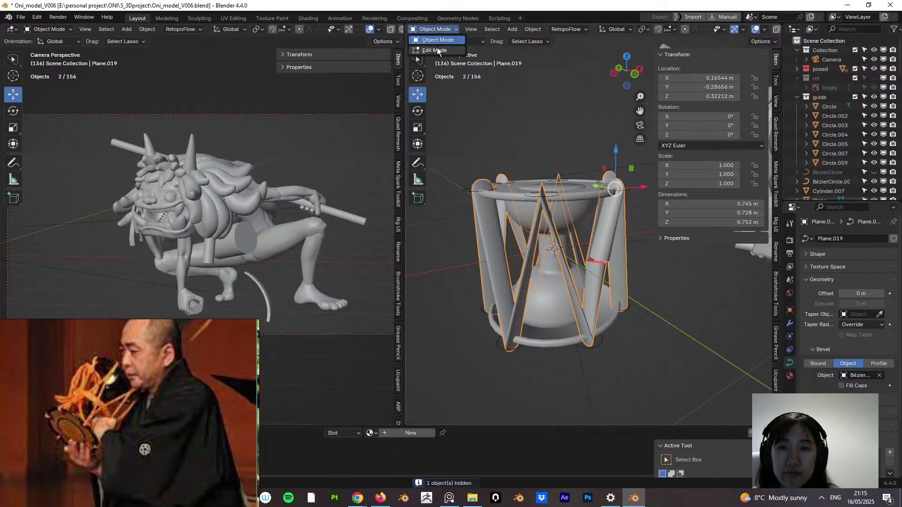
left_click(438, 50)
right_click(585, 279)
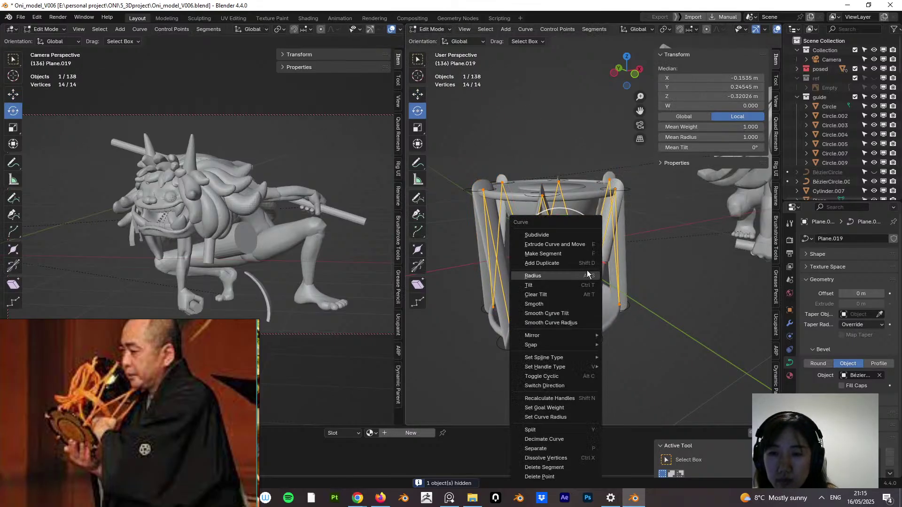
left_click(583, 233)
Step: Try to make a segment between the rope's upper peak point and the midpoint below it
middle_click_drag(574, 276, 558, 207)
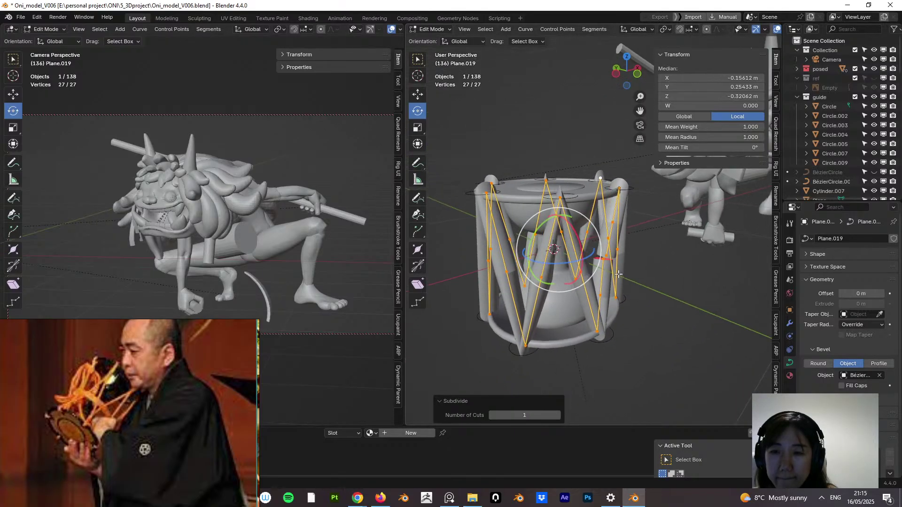
left_click(560, 198)
left_click(581, 271, "shift")
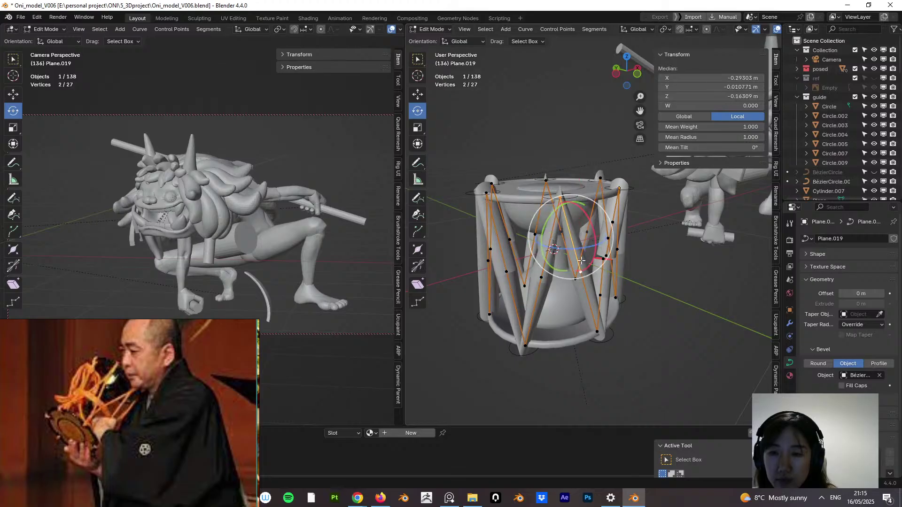
right_click(574, 236)
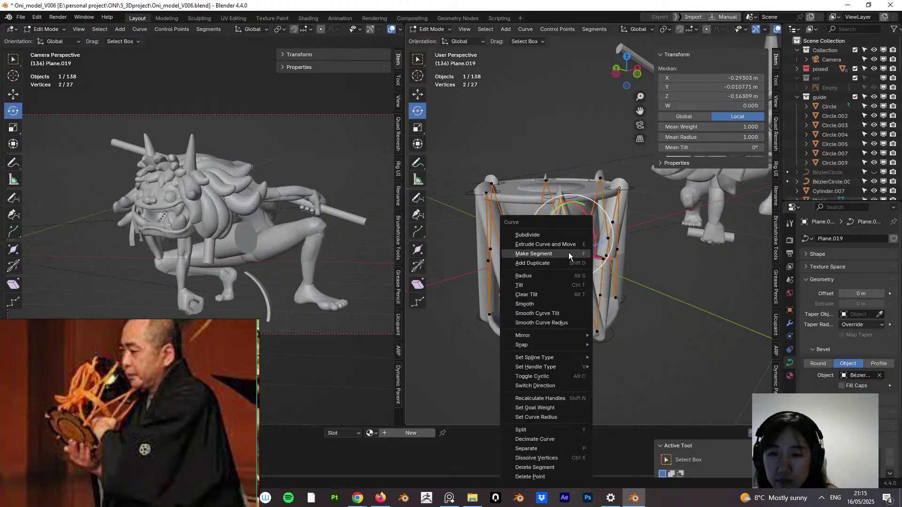
left_click(568, 253)
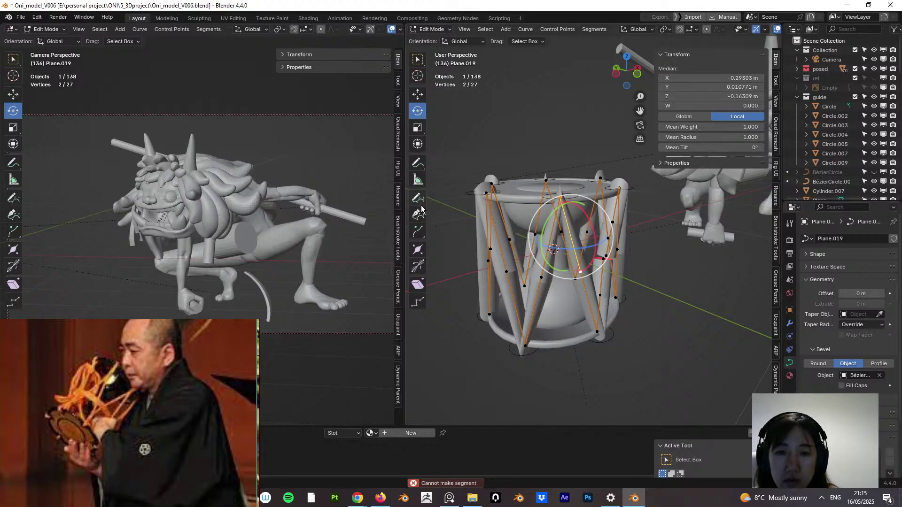
Step: Select the whole rope curve and subdivide it once more with one cut
middle_click_drag(437, 249, 518, 235)
scroll(518, 235, "up", 5)
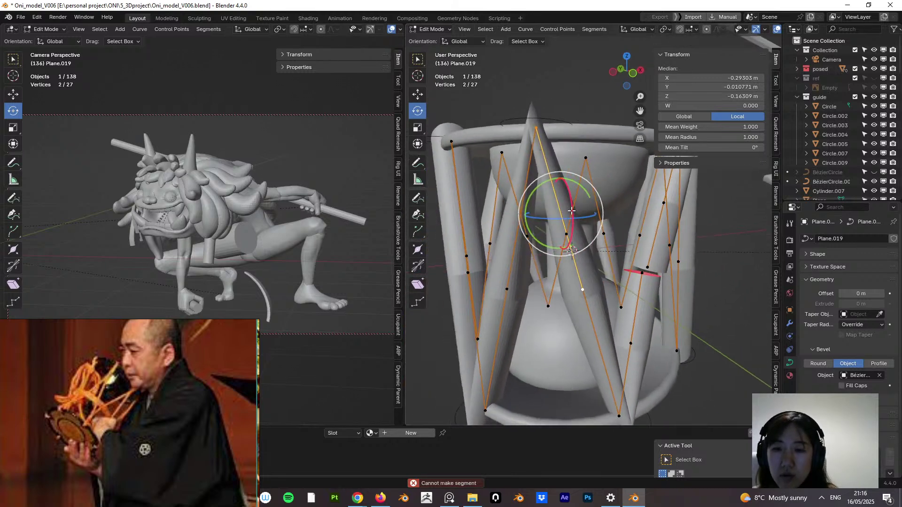
key("a")
left_click(566, 234)
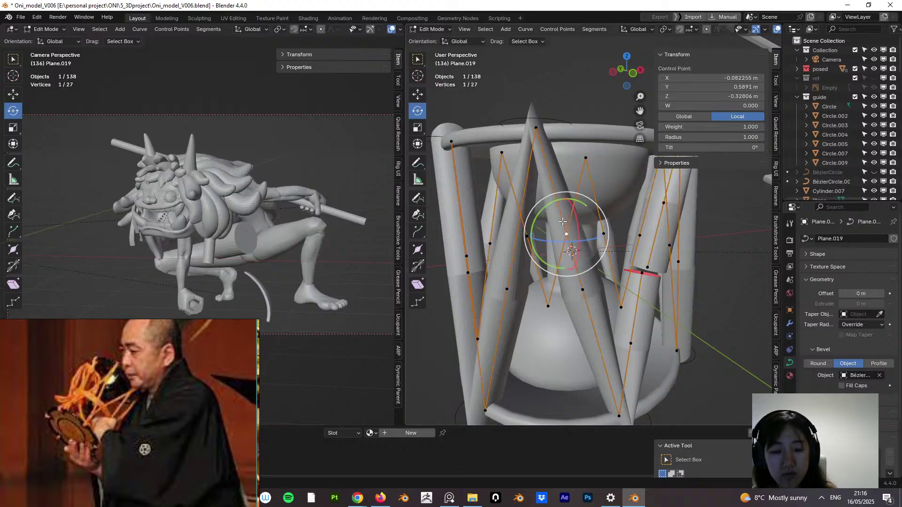
key("a")
right_click(557, 203)
left_click(560, 185)
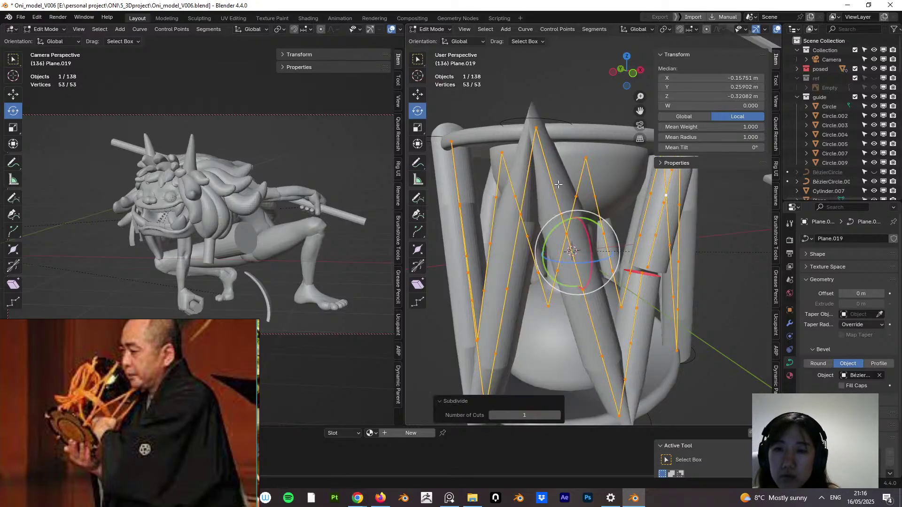
Step: Move the rope point below the front upper peak up about 0.15 m to the drum rim, and fine-tune its position beside the peak
middle_click_drag(560, 197, 593, 217)
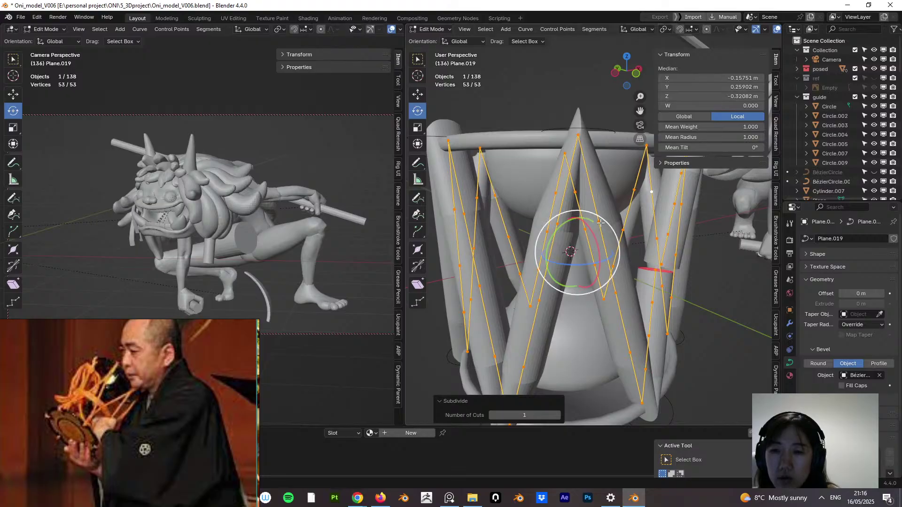
left_click(596, 220)
key("g")
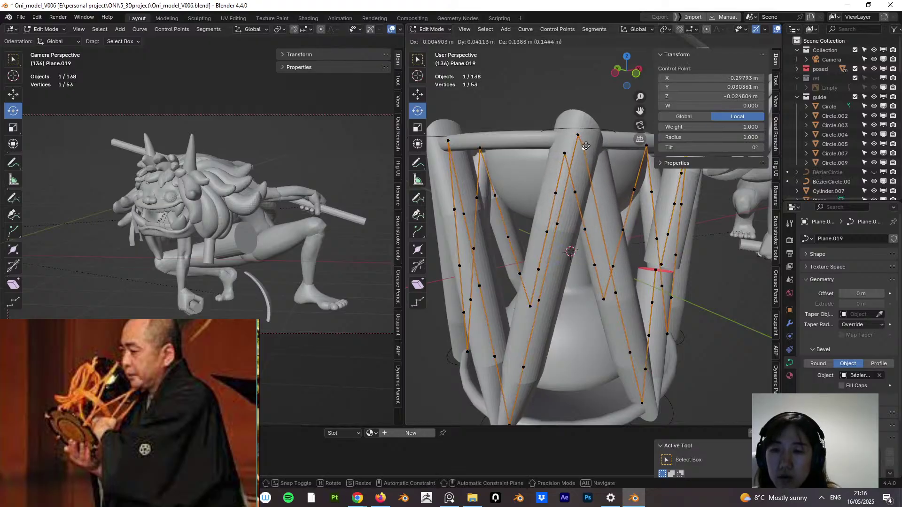
left_click(589, 156)
mouse_move(589, 156)
middle_mouse_down()
mouse_move(540, 179)
mouse_move(593, 139)
middle_mouse_up()
key("g")
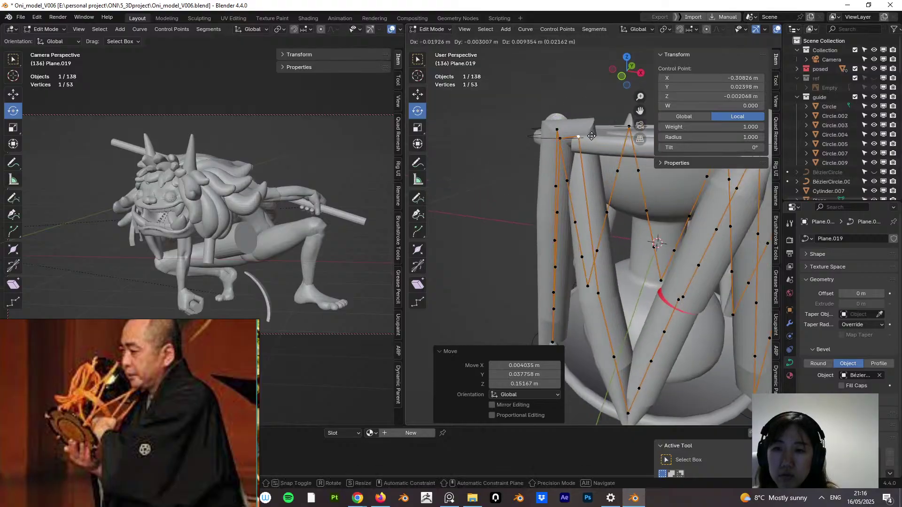
left_click(590, 136)
middle_click_drag(590, 136, 510, 141)
left_click(598, 238)
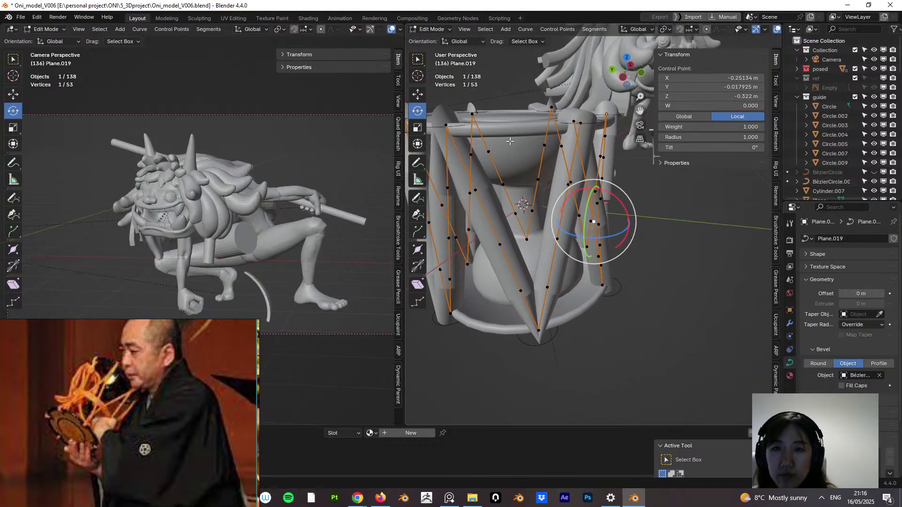
Step: In Object Mode, hide the drum's central body and scale the Bézier bevel circle to about 0.012 to thin the rope
left_click(447, 30)
left_click(444, 42)
left_click(533, 216)
key("h")
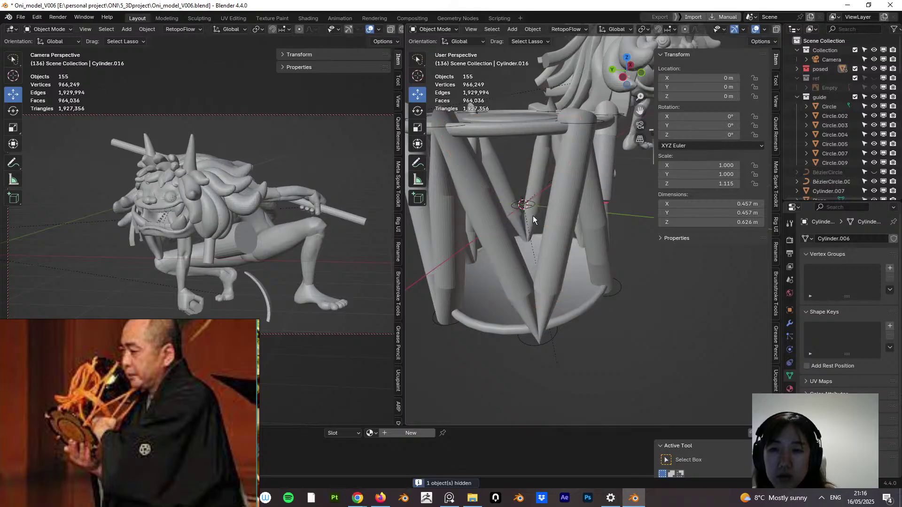
left_click(529, 208)
key("s")
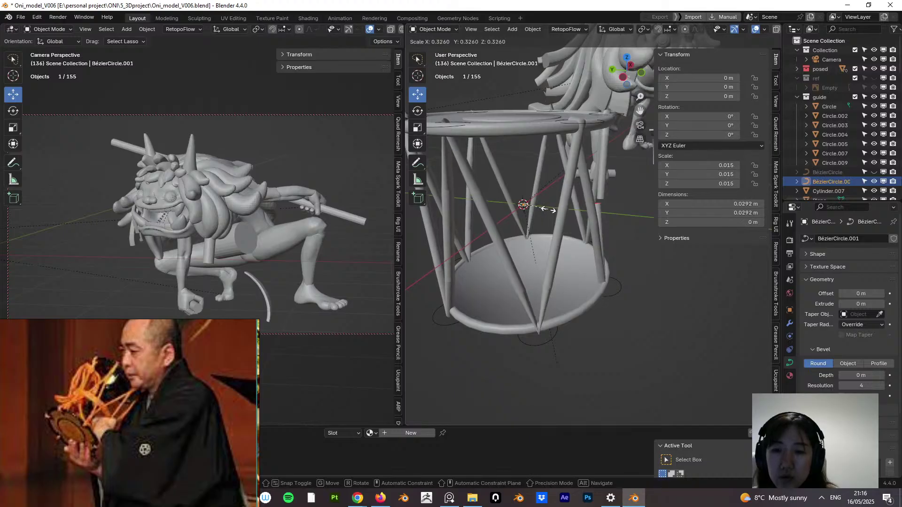
left_click(544, 210)
Step: Switch to editing the rope curve and shift its point beside the upper rim peak about -0.0096 m in X and 0.0044 m in Z
middle_click_drag(557, 213, 523, 230)
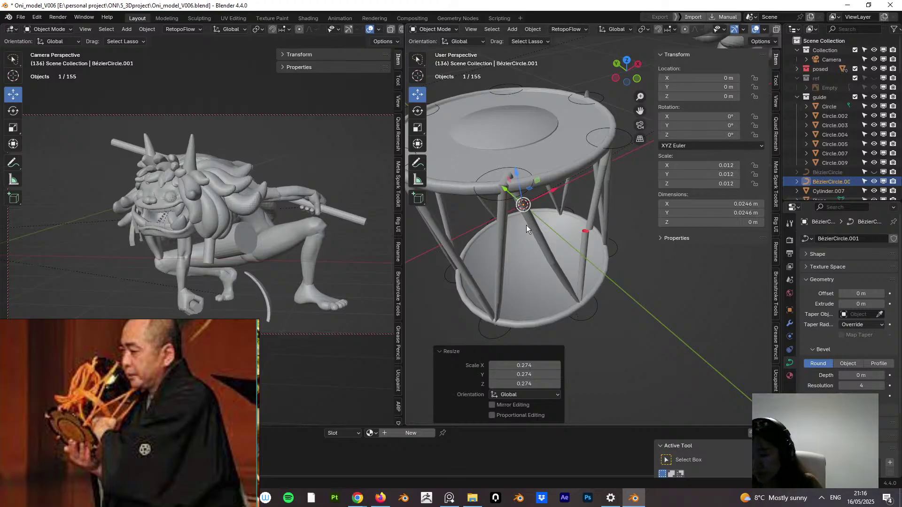
left_click(449, 28)
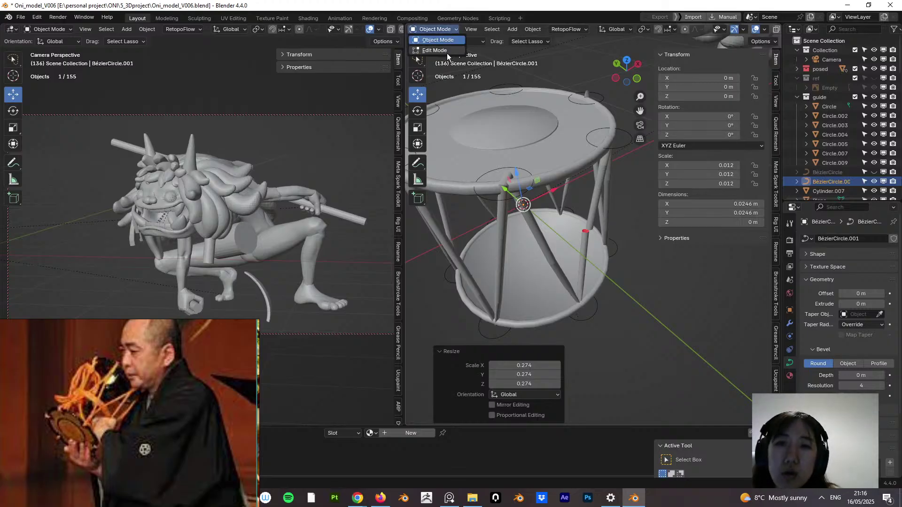
left_click(447, 46)
middle_click_drag(533, 217, 523, 169)
key("alt+q")
left_click(512, 172)
key("g")
left_click(506, 169)
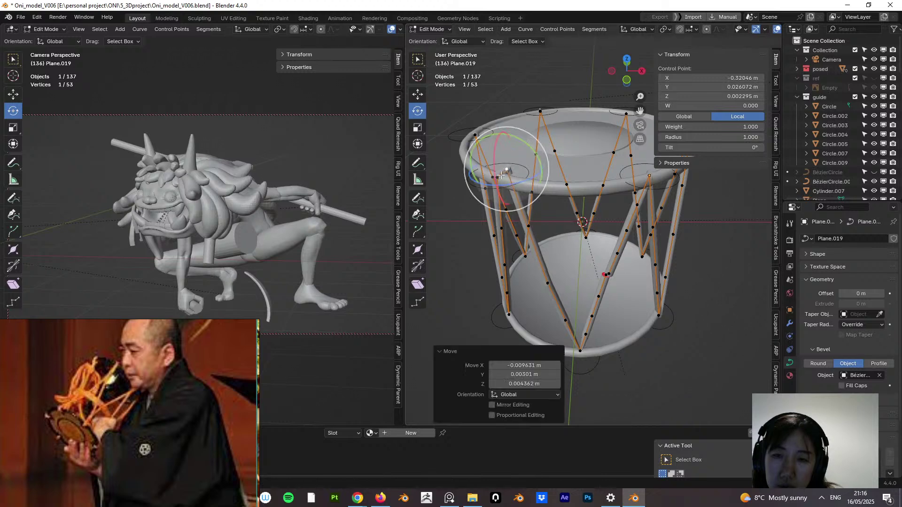
Step: Shift the two rope points beside the upper rim peak outward, moving the outer one about -0.0103 m in X
left_click(497, 178)
key("g")
left_click(491, 178)
middle_click_drag(491, 178, 519, 165)
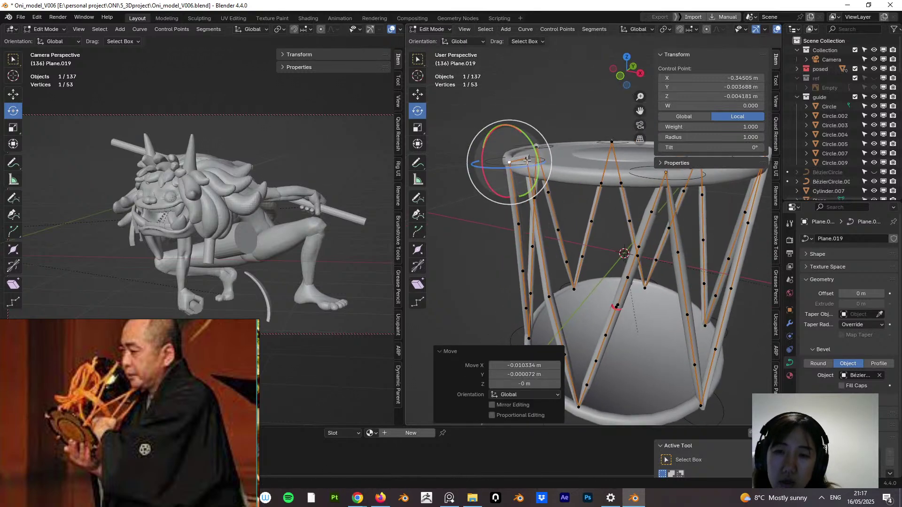
key("g")
left_click(523, 158)
key("g")
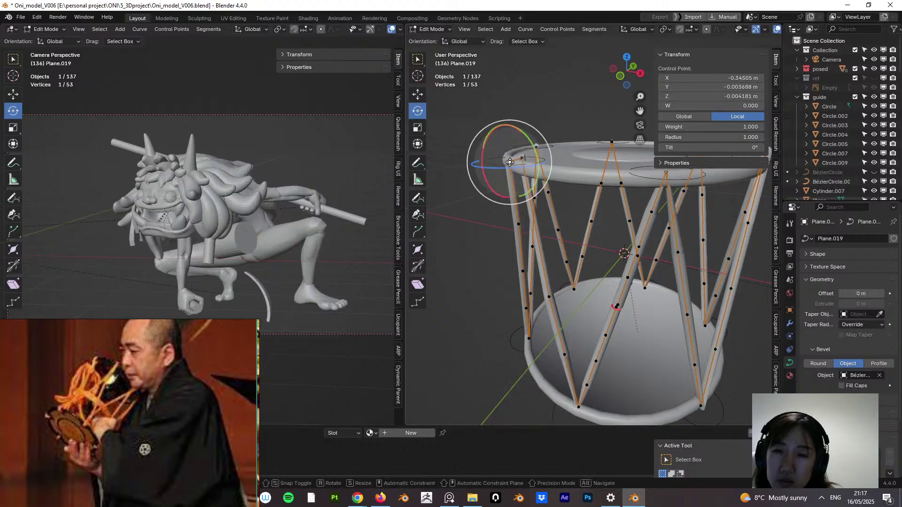
left_click(525, 159)
left_click(524, 159)
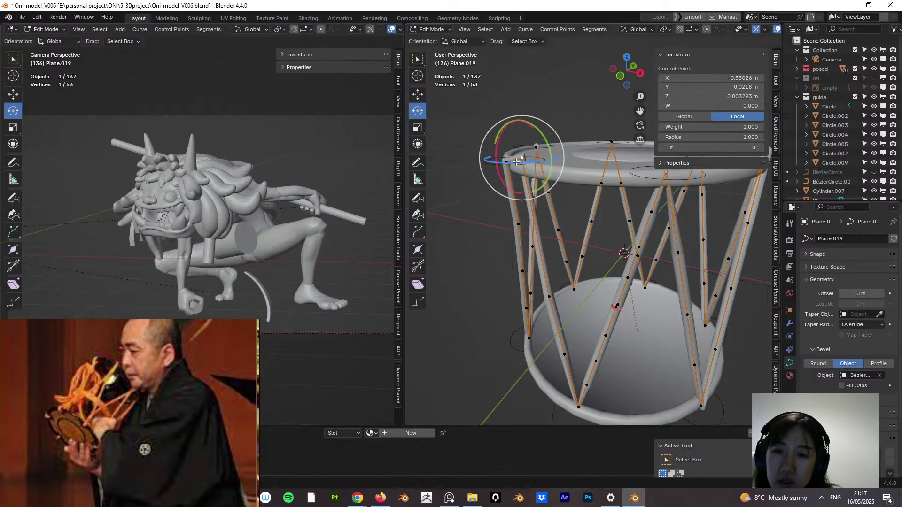
Step: Dissolve the rope point on the strand directly below the outer rim point
left_click(510, 163)
left_click(519, 223)
right_click(520, 221)
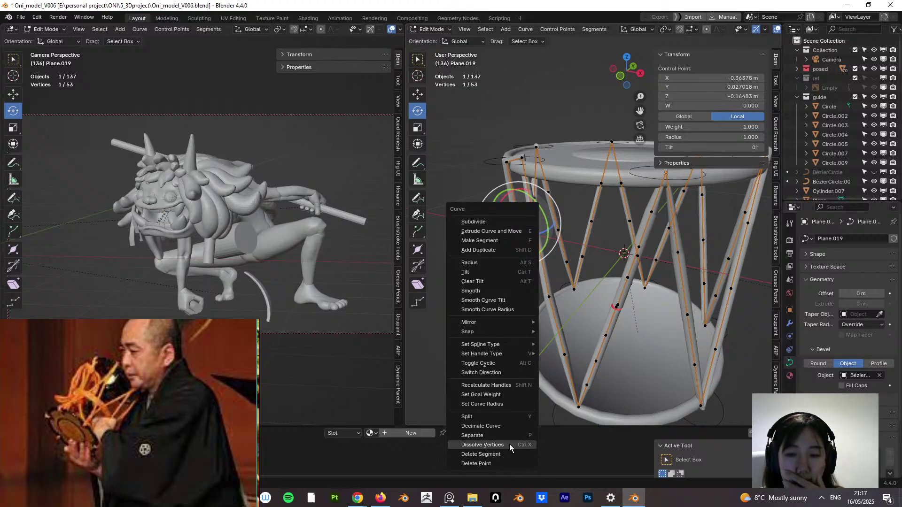
left_click(510, 444)
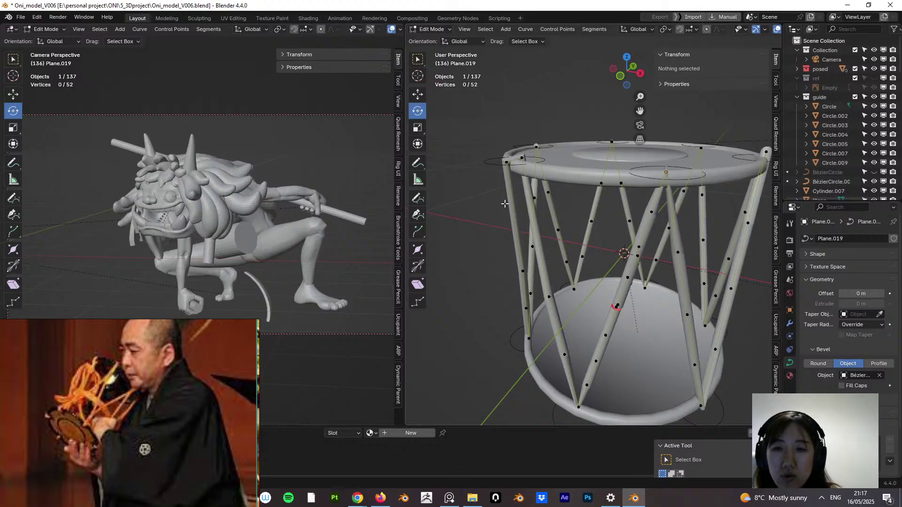
middle_click_drag(505, 203, 513, 212)
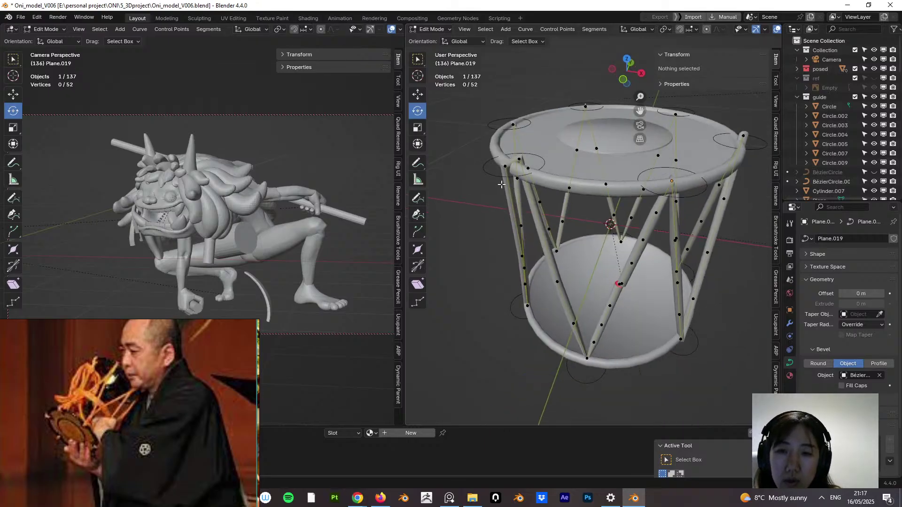
scroll(510, 177, "up", 1)
left_click(486, 153)
left_click(502, 145, "shift")
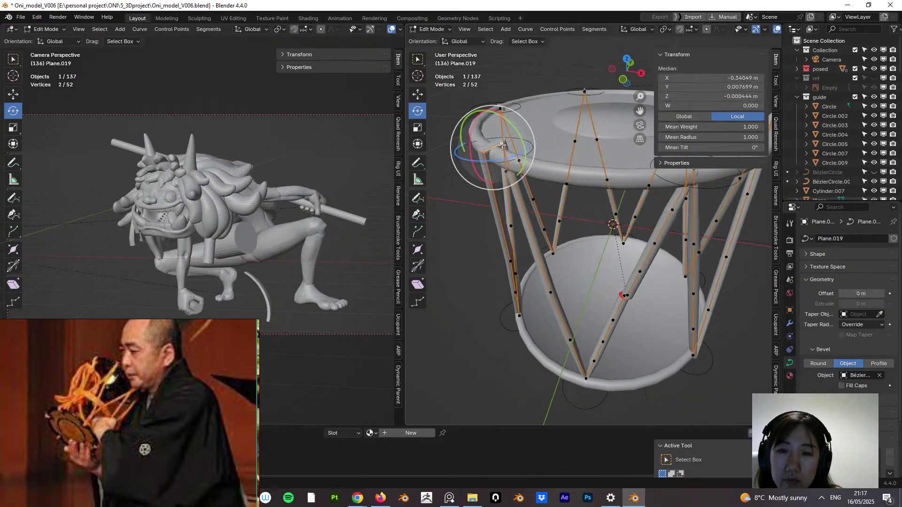
right_click(501, 146)
mouse_move(512, 146)
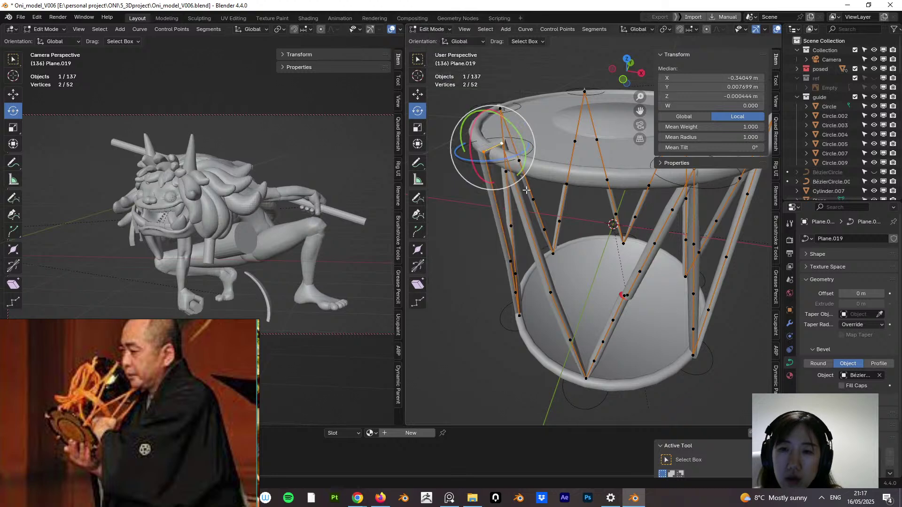
Step: Convert the rope's spline type to Bézier and set the handles of the inner rim point to Automatic
left_click(503, 142)
right_click(501, 144)
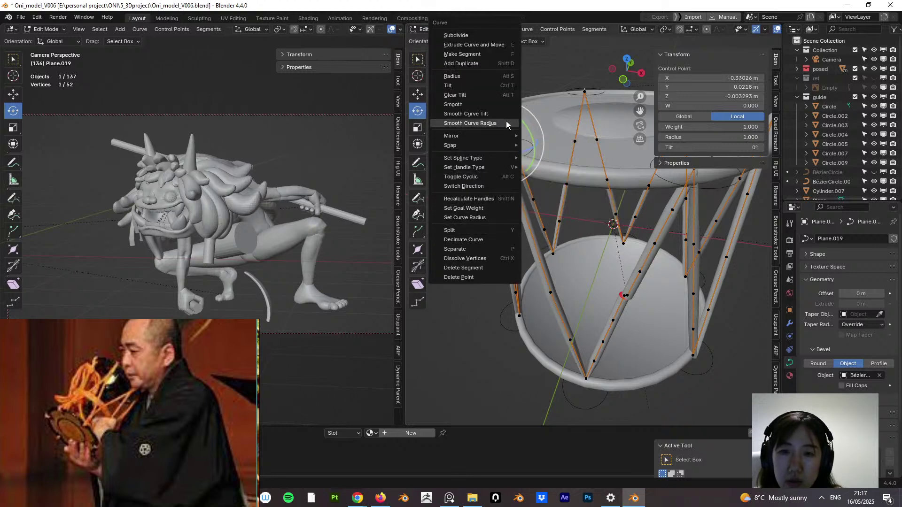
mouse_move(511, 162)
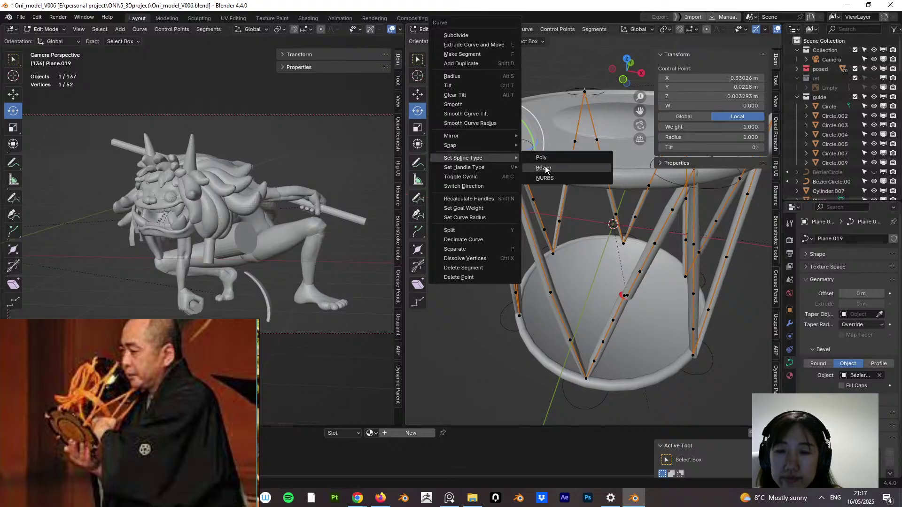
left_click(544, 167)
right_click(500, 145)
mouse_move(508, 146)
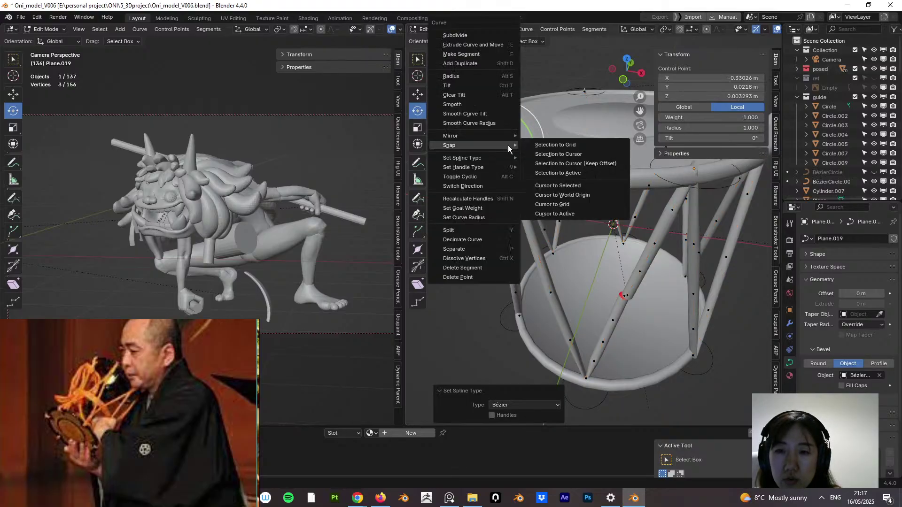
mouse_move(500, 168)
left_click(545, 168)
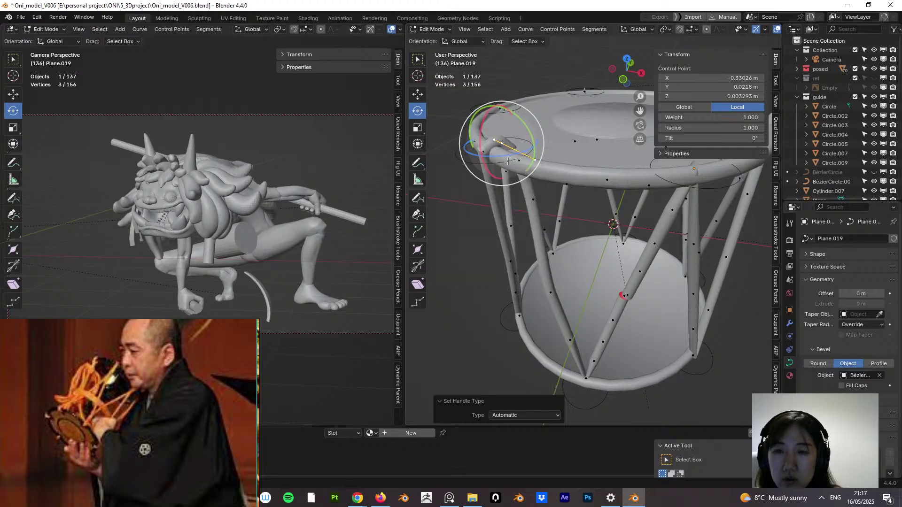
Step: Pull the long handle of the inner rim point in toward the point so the rope bends tighter over the rim
mouse_move(493, 146)
middle_mouse_down()
mouse_move(475, 144)
mouse_move(505, 137)
middle_mouse_up()
scroll(479, 141, "up", 3)
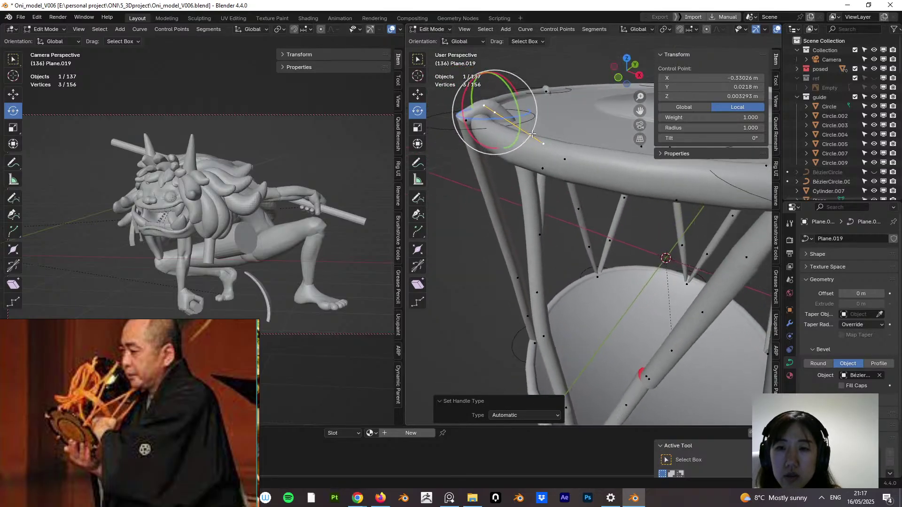
left_click(543, 140)
key("g")
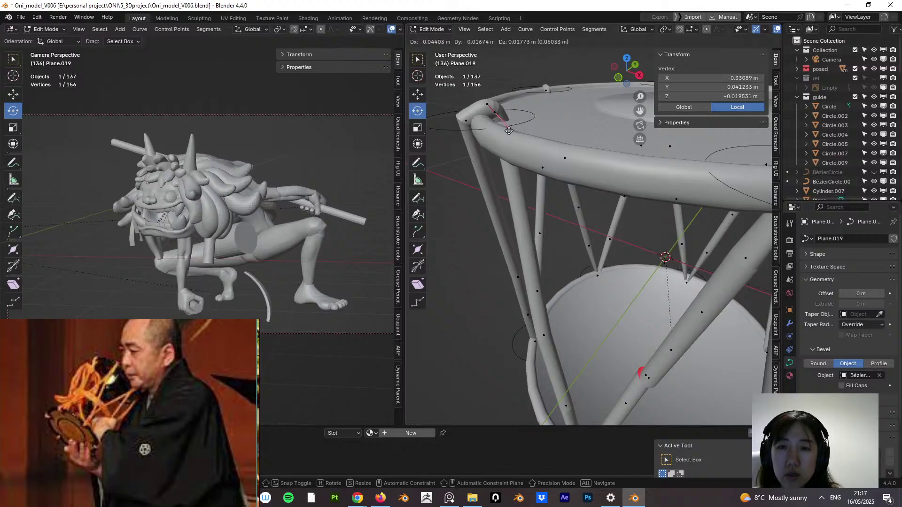
left_click(510, 136)
middle_click_drag(588, 99, 529, 98)
key("g")
left_click(500, 139)
Step: Select the rope's outer corner point at the upper rim and bring up its handle type options
left_click(450, 121)
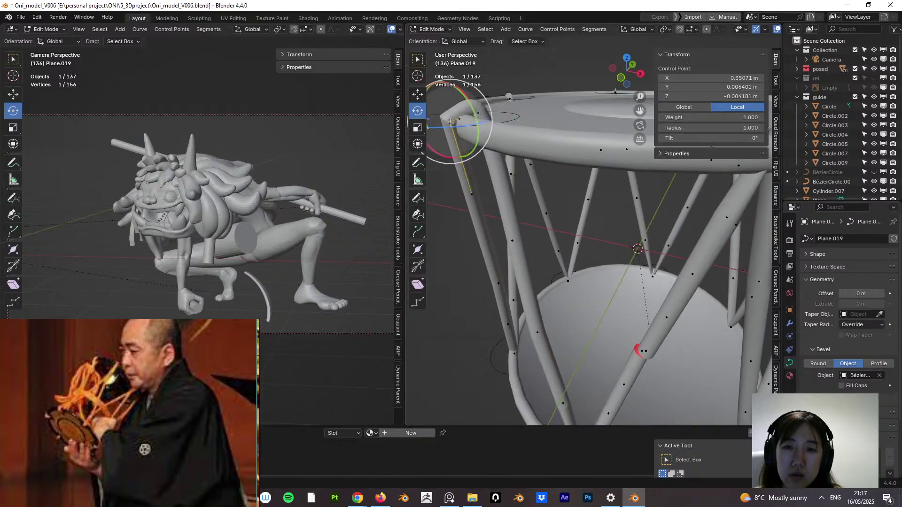
right_click(452, 120)
mouse_move(454, 161)
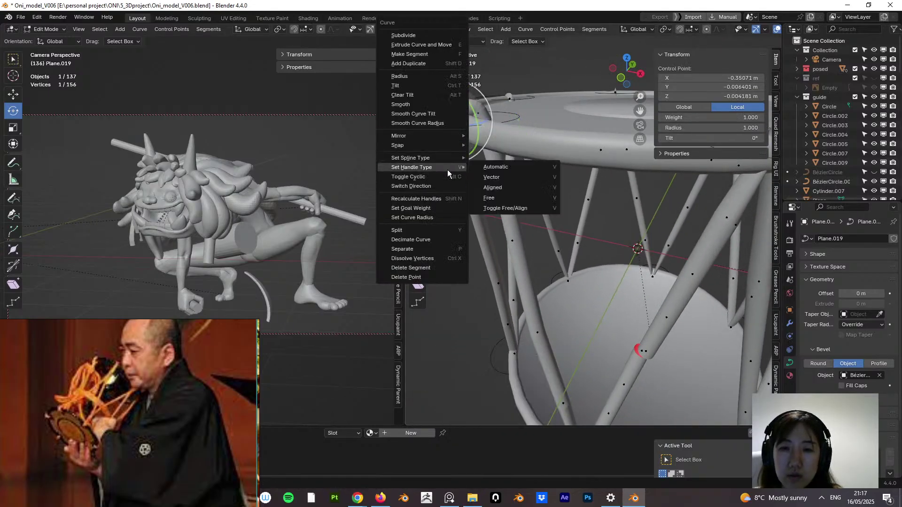
Step: Set the rope point at the drum's upper rim to Automatic handles scaled to 0.226, and move one handle slightly upward
left_click(488, 167)
middle_click_drag(484, 97, 489, 92)
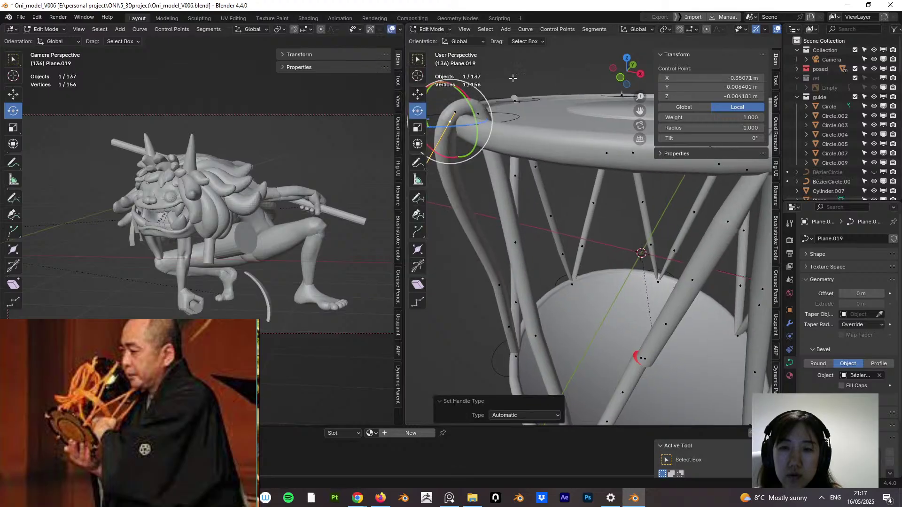
key("s")
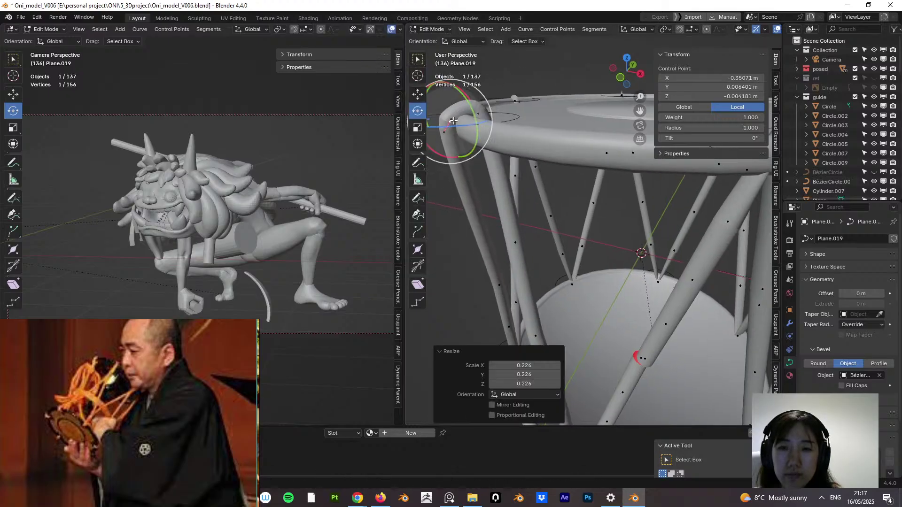
left_click(454, 119)
key("g")
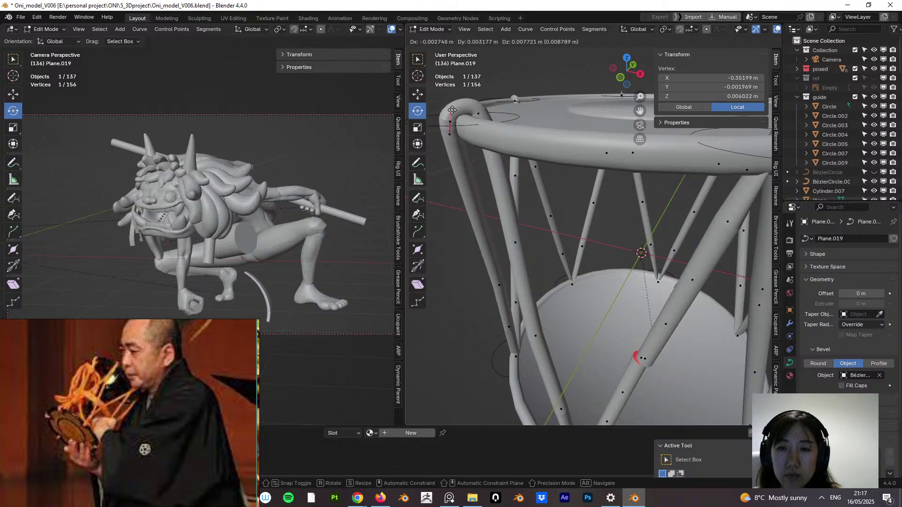
left_click(452, 110)
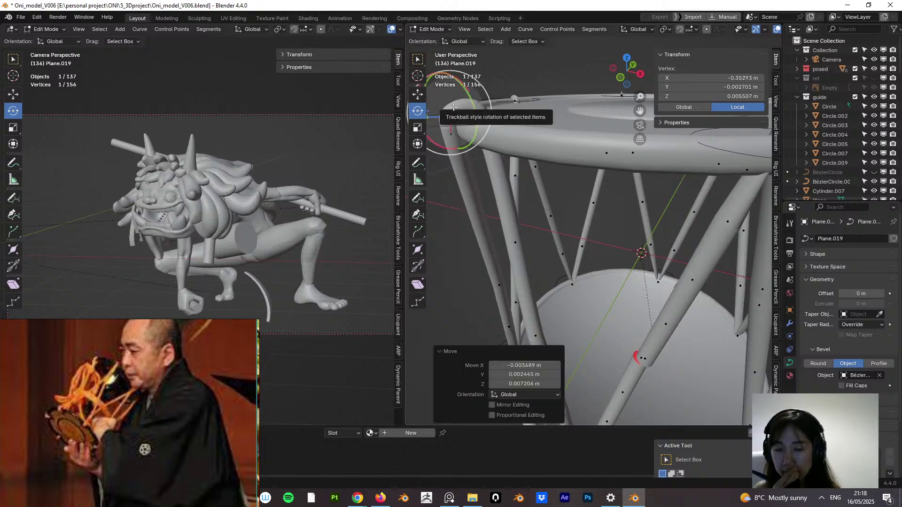
Step: Rotate the rope point's handles at the upper rim and reposition the loop's point to wrap the rope over the rim
middle_click_drag(458, 122, 549, 131)
left_click(524, 80)
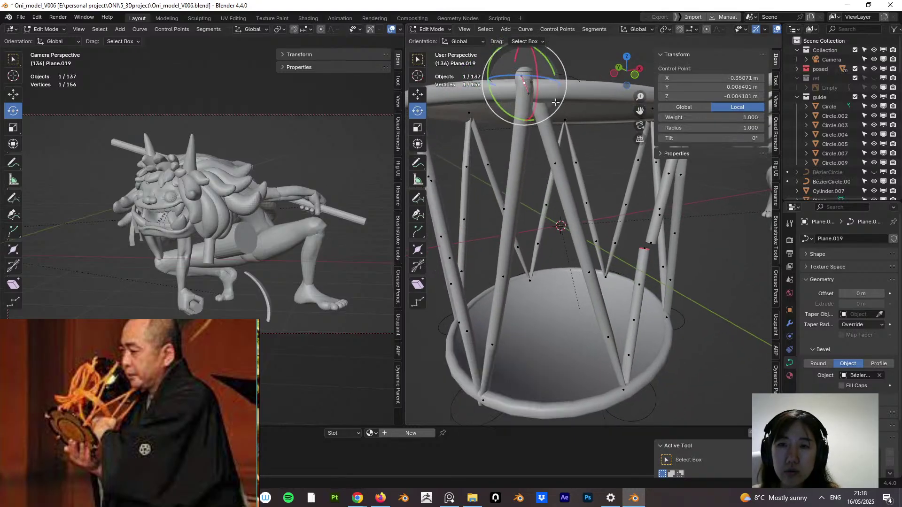
key("r")
left_click(546, 116)
middle_click_drag(546, 116, 465, 112)
key("g")
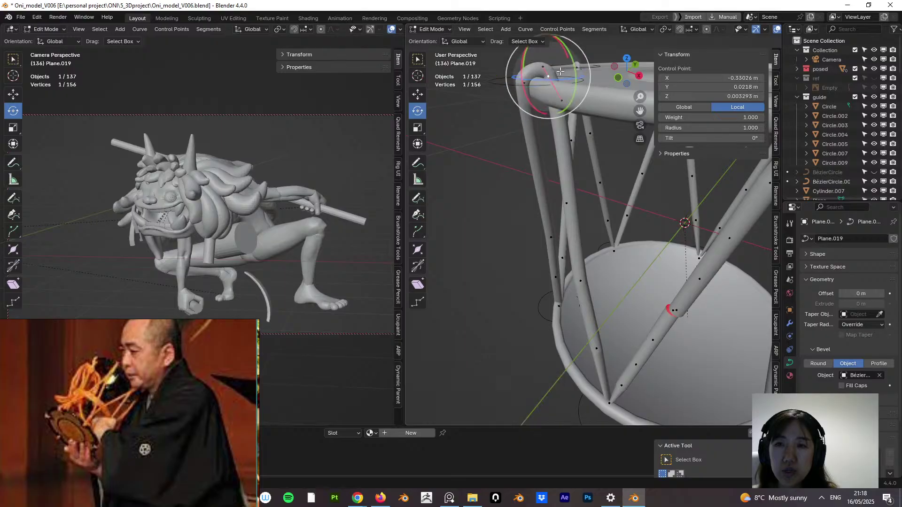
left_click(551, 79)
Step: Dissolve the selected control point midway along the rope strand between the two rims
middle_click_drag(551, 79, 604, 256)
left_click(593, 253)
right_click(594, 251)
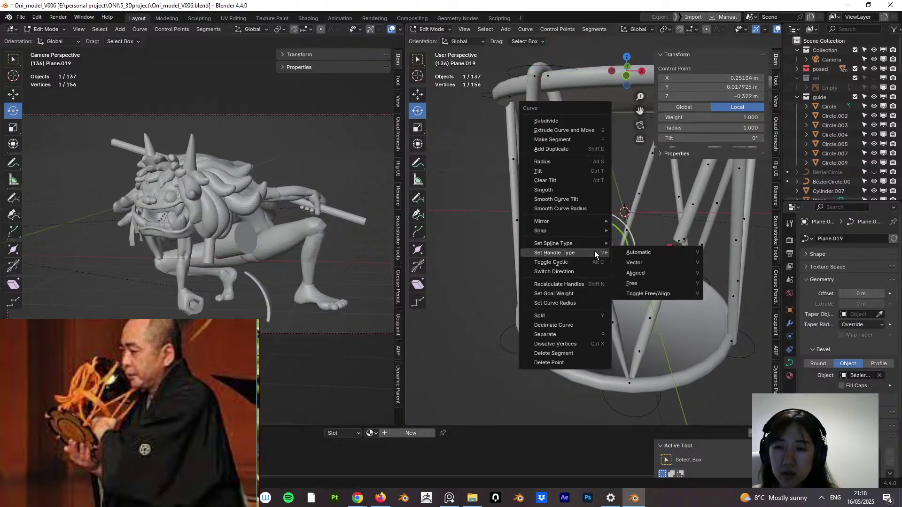
left_click(592, 341)
Step: Move the strand's next control point down to the drum's lower rim, about 0.14 m away
middle_click_drag(592, 341, 604, 276)
left_click(613, 319)
key("g")
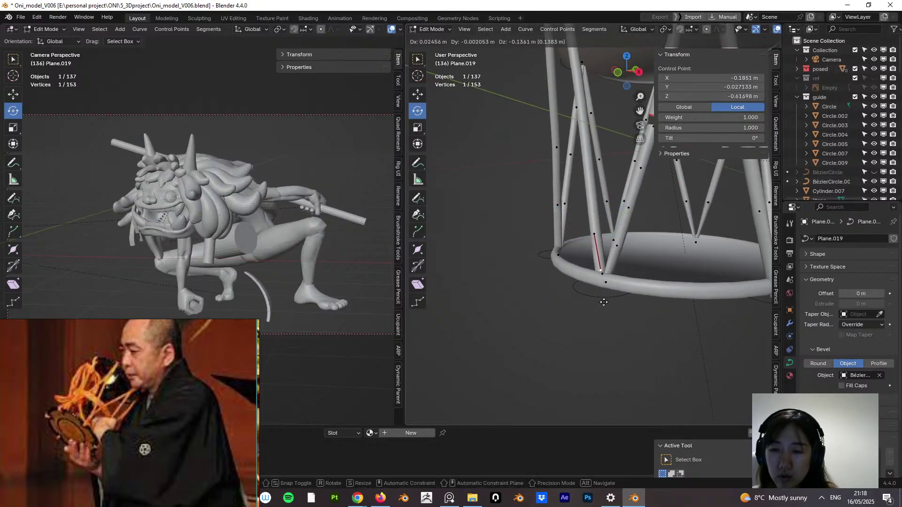
left_click(604, 302)
Step: Adjust the rope bend's handle at the lower rim and set the bottom control point's handle type to Automatic
middle_click_drag(604, 303, 604, 280)
left_click(608, 279)
key("g")
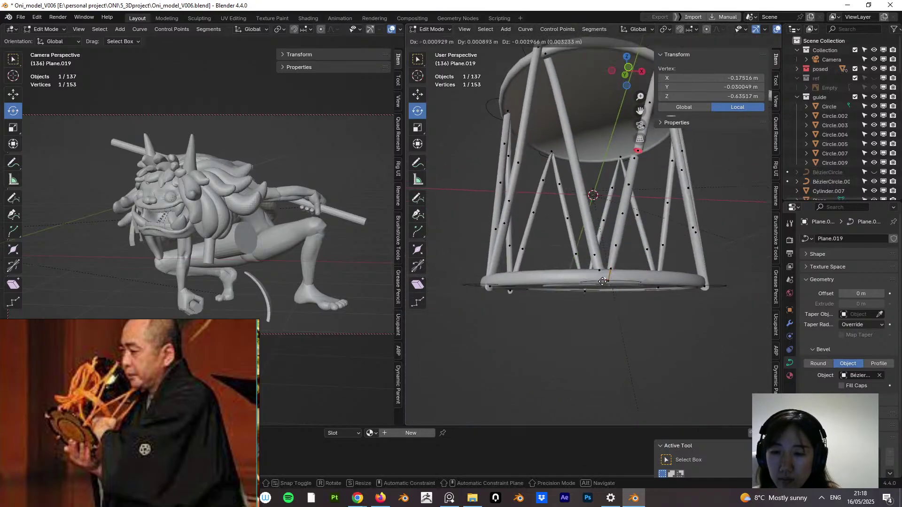
left_click(599, 288)
right_click(608, 281)
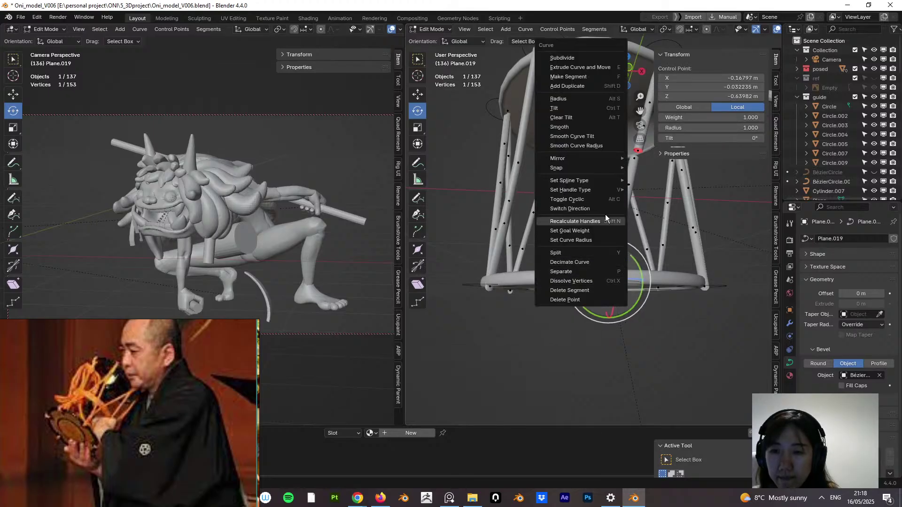
mouse_move(606, 188)
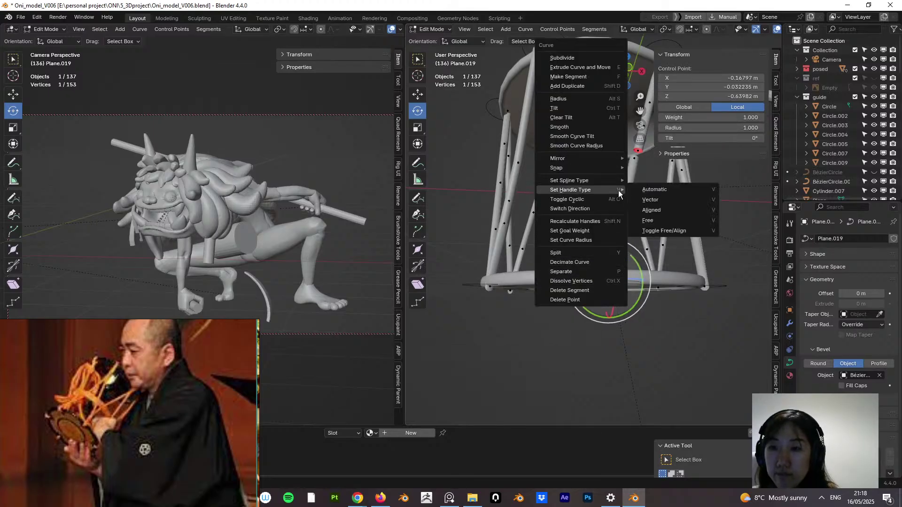
left_click(645, 188)
Step: Rotate the bottom control point about -70.4°, scale its handles by about 1.744 and position it across the lower rim
middle_click_drag(640, 219, 633, 220)
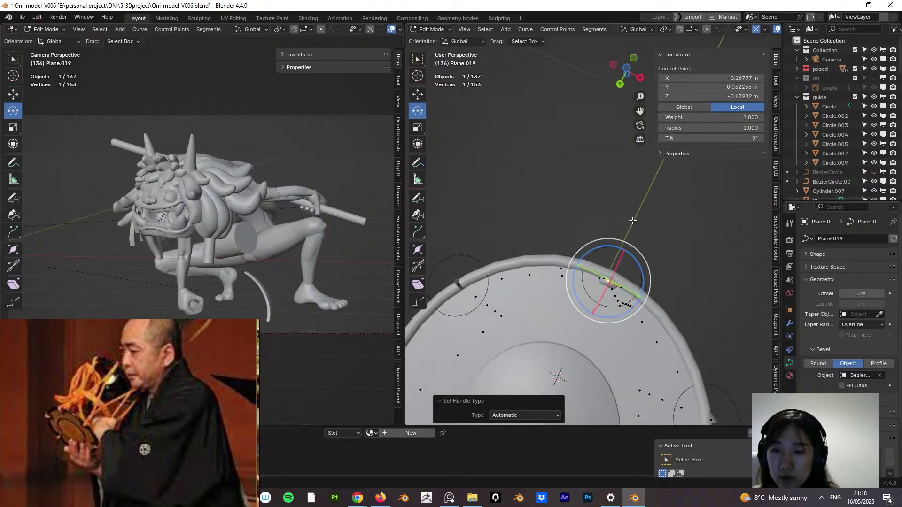
key("r")
left_click(621, 250)
key("g")
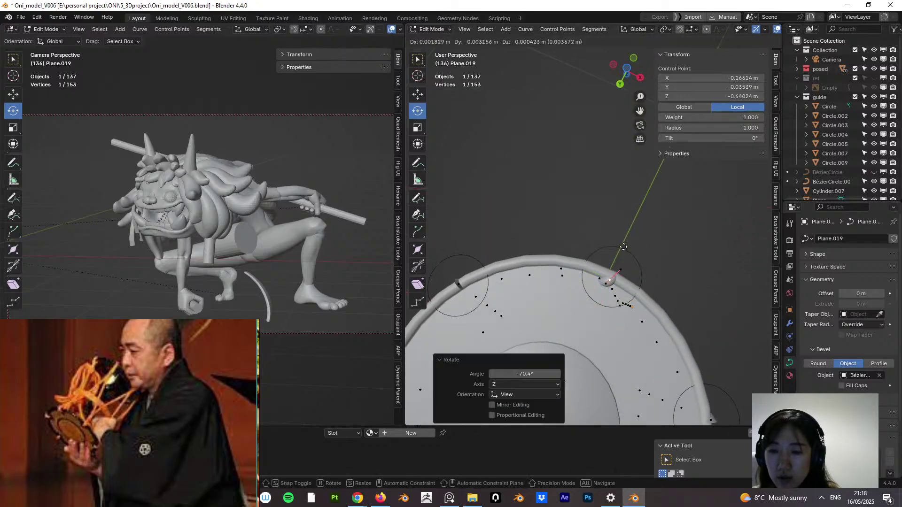
left_click(624, 247)
key("s")
left_click(643, 228)
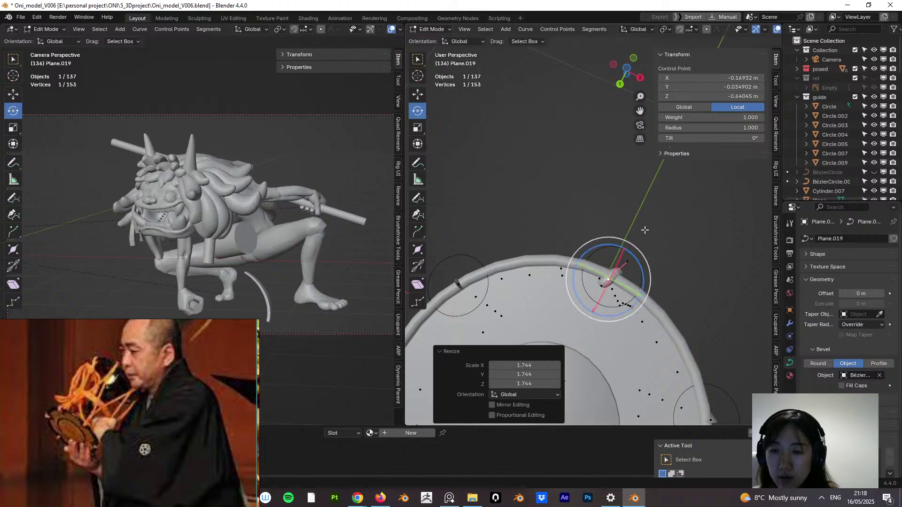
key("g")
left_click(641, 258)
Step: Fine-tune the positions of the rope's bend points so the loop passes under the lower rim
middle_click_drag(640, 257, 627, 301)
key("g")
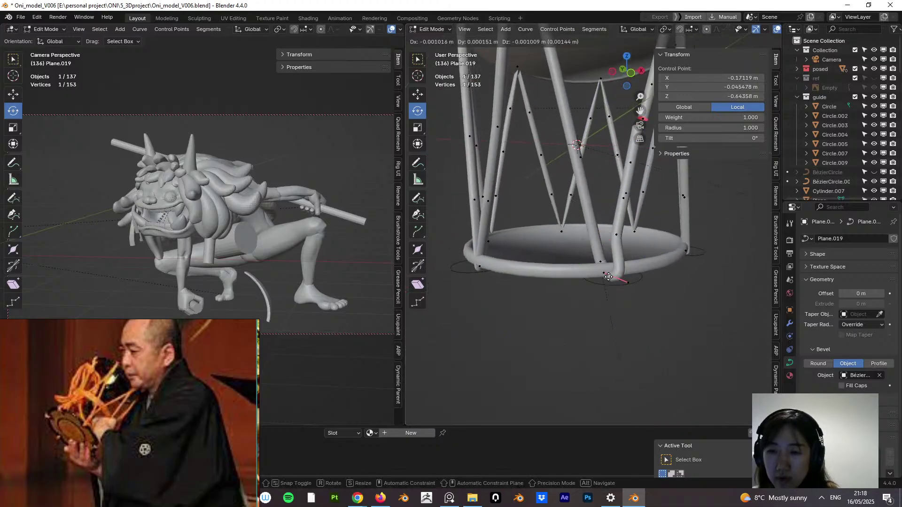
left_click(605, 274)
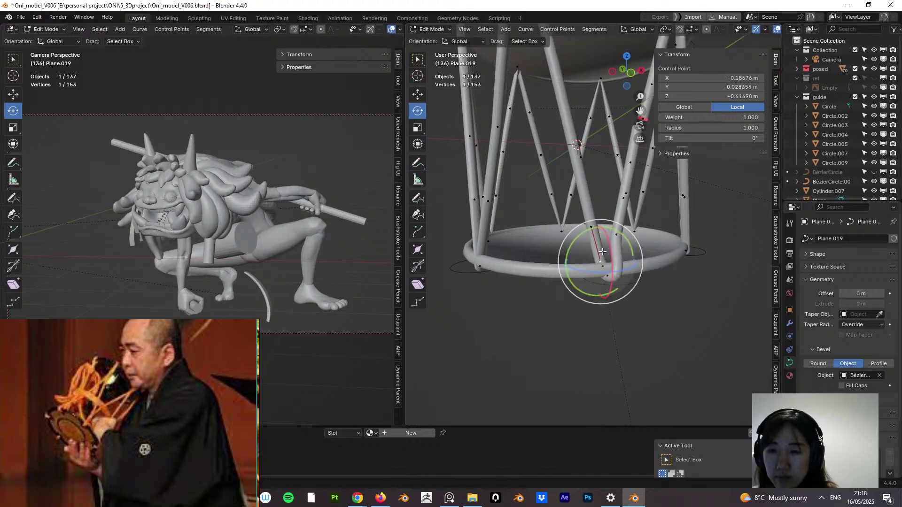
middle_click_drag(604, 264, 630, 221)
key("g")
left_click(610, 280)
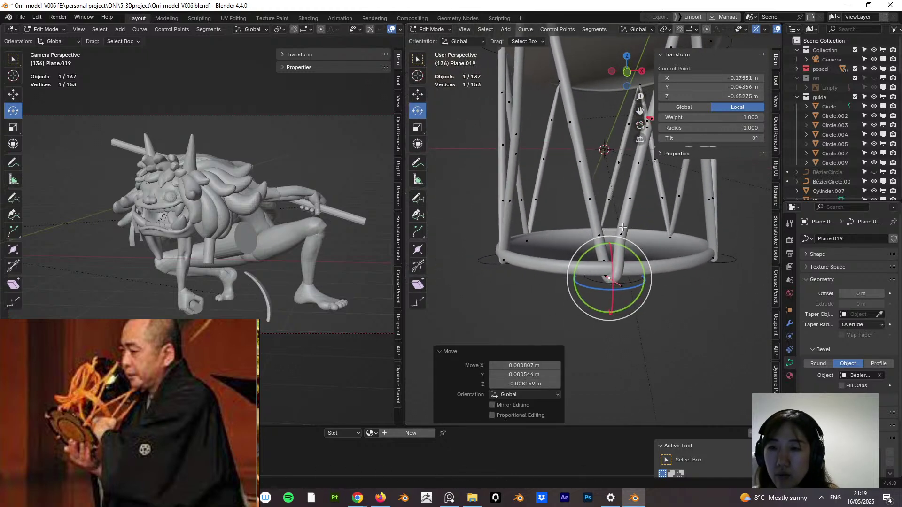
Step: Delete the three intermediate control points on the strand rising from the reshaped lower-rim loop
left_click(621, 233)
left_click(640, 161, "ctrl")
key("x")
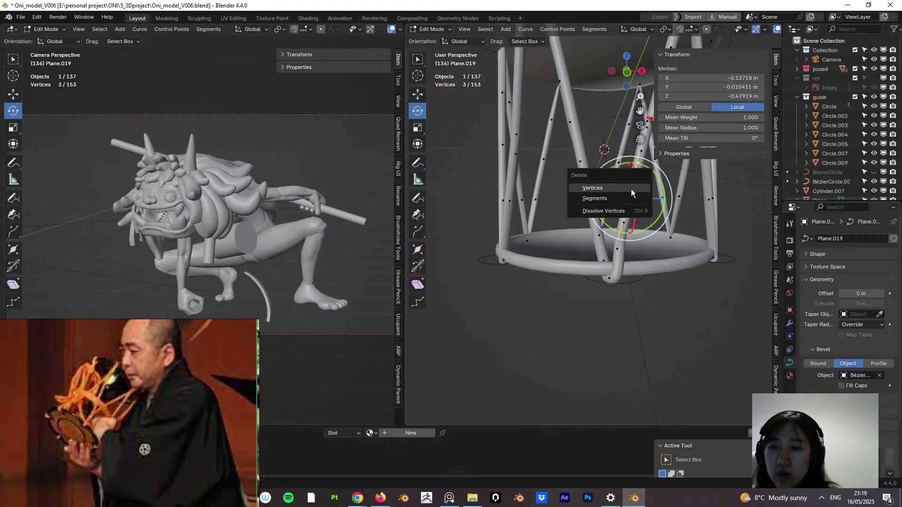
left_click(631, 189)
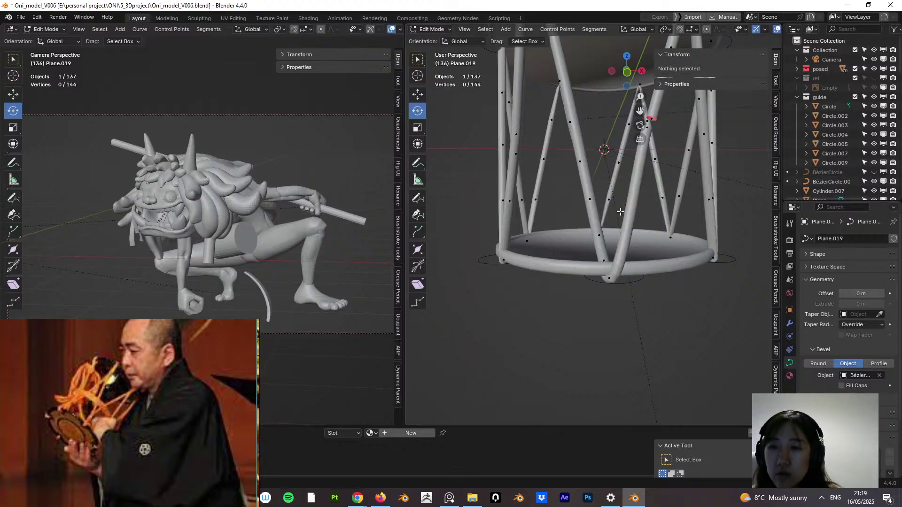
Step: Try to set the rope curve's spline type to Poly from the strand's middle control point
middle_click_drag(631, 190, 577, 213)
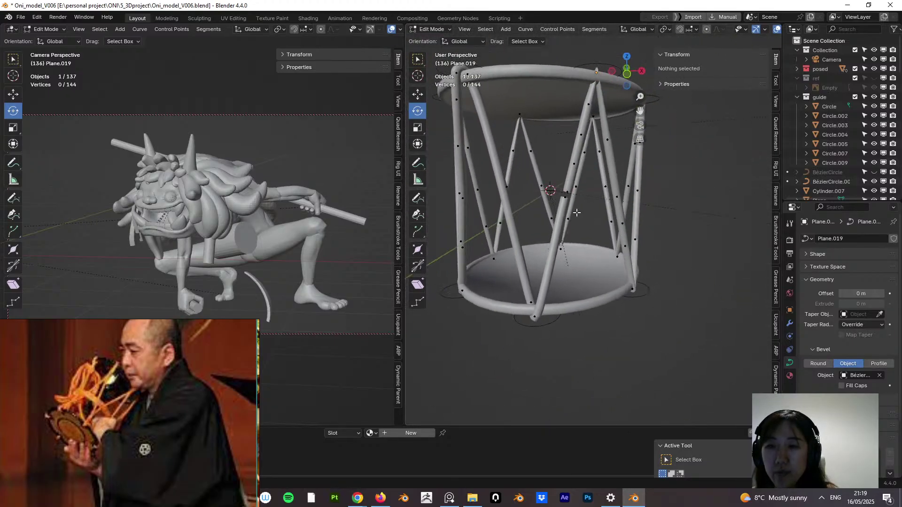
left_click(565, 200)
right_click(565, 201)
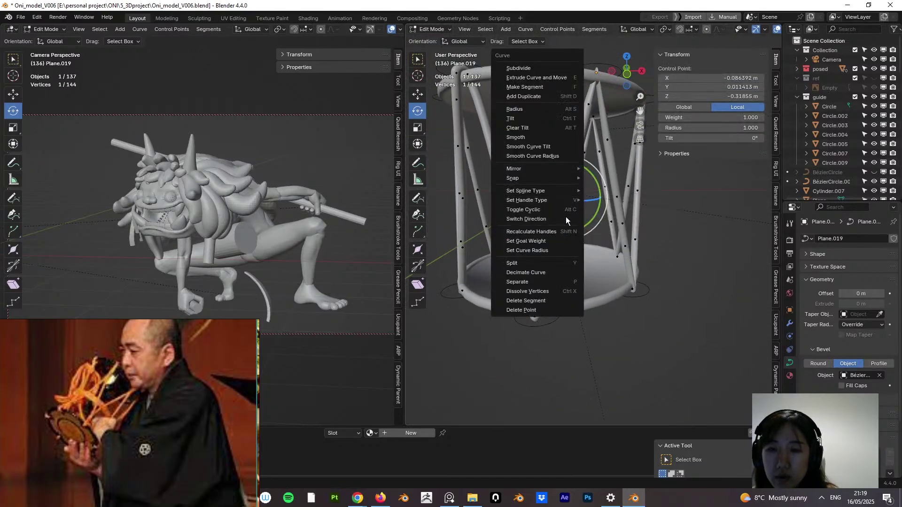
mouse_move(566, 184)
mouse_move(562, 200)
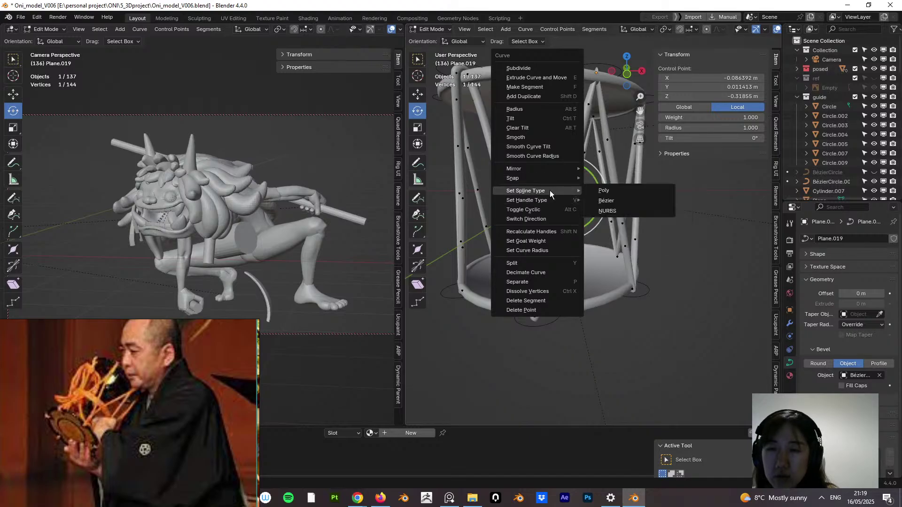
left_click(612, 191)
middle_click_drag(609, 191, 530, 179)
key("ctrl+z")
Step: Scale the handles of the strand's middle control point down to 0.052
left_click(666, 216)
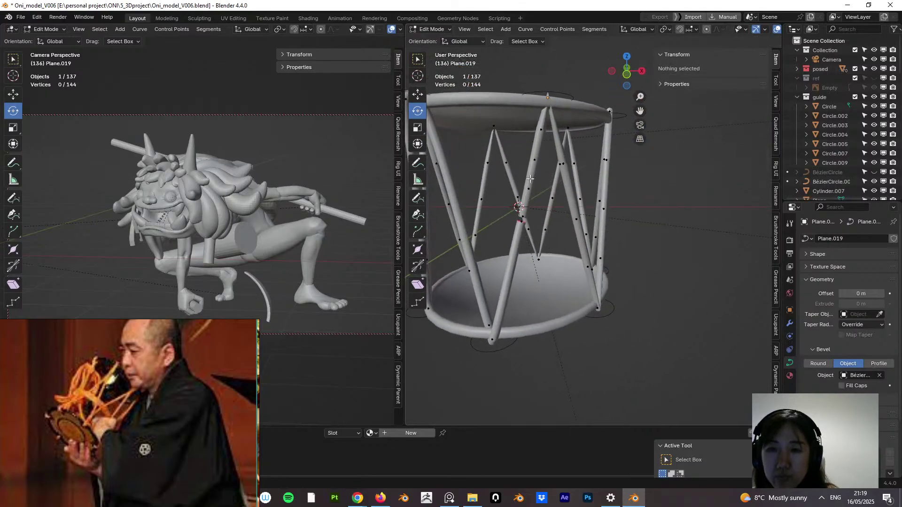
left_click(522, 220)
key("s")
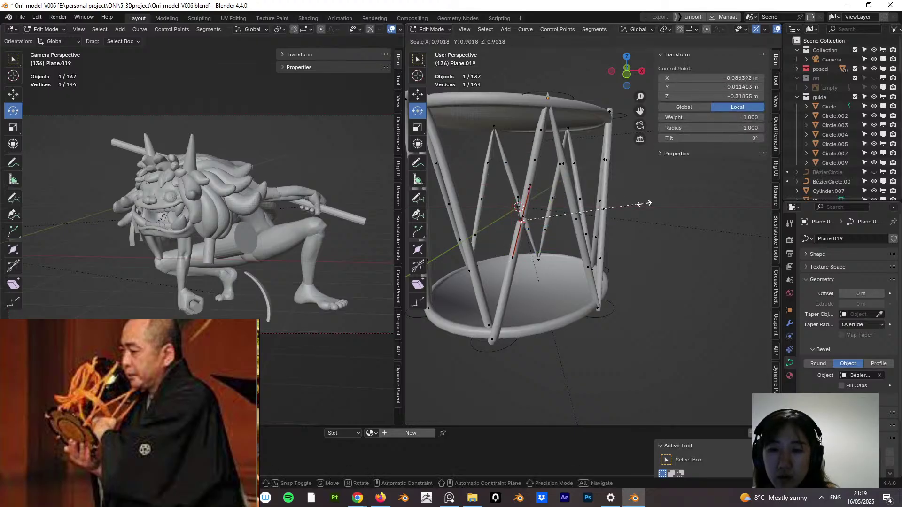
left_click(528, 225)
Step: Set the handle type of the neighbouring rope point at the lower rim to Automatic
middle_click_drag(527, 225, 524, 261)
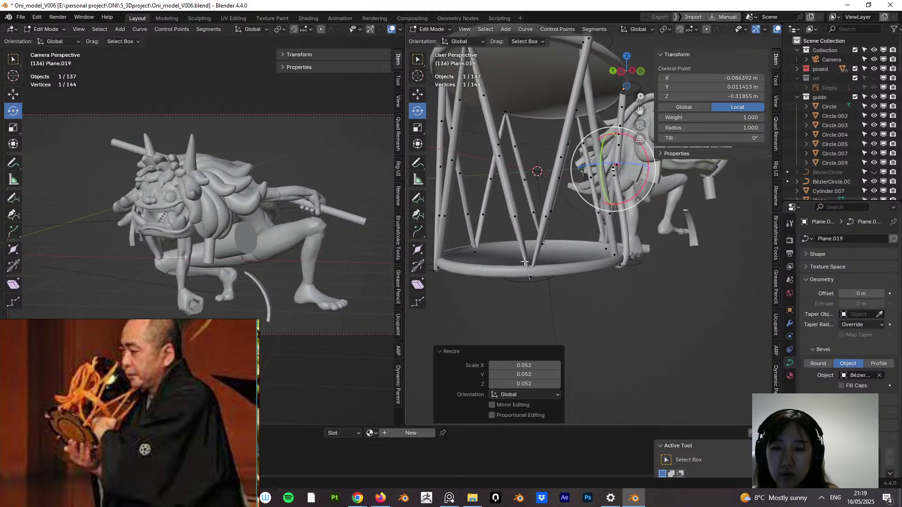
left_click(530, 275)
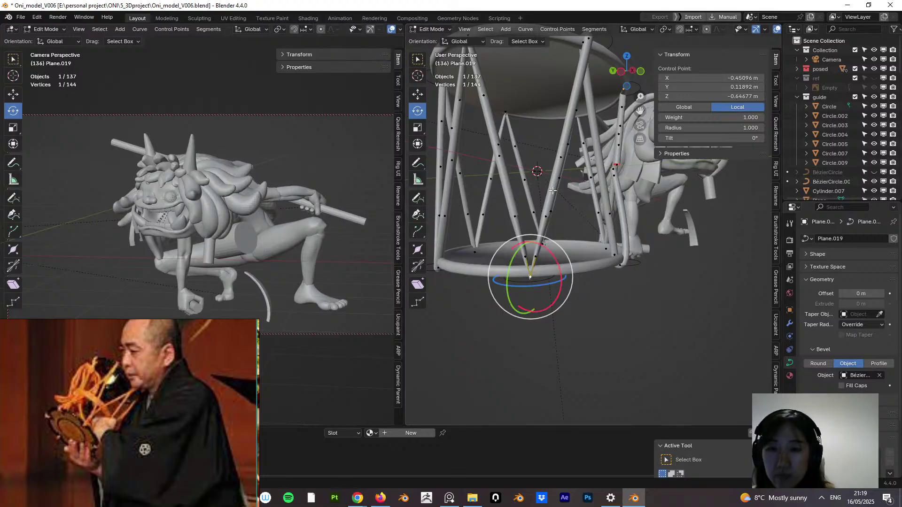
right_click(531, 279)
mouse_move(534, 280)
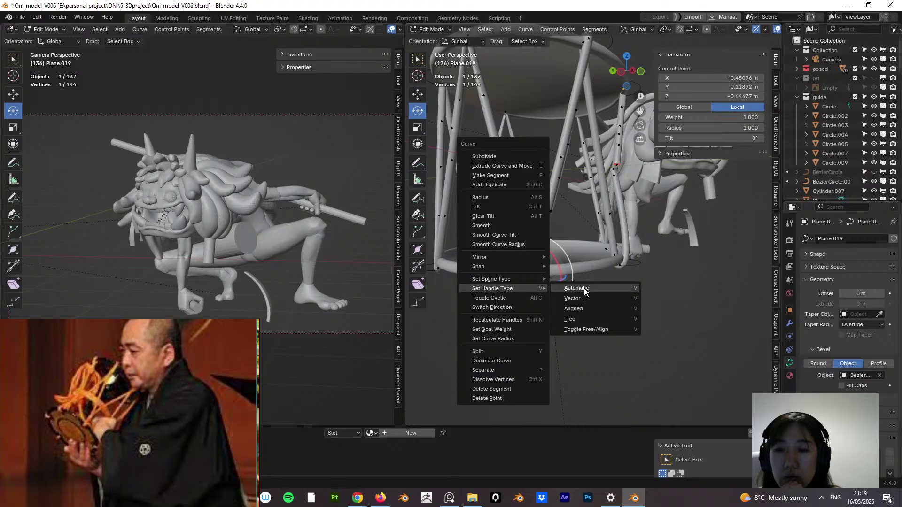
left_click(581, 289)
Step: Rotate that lower-rim point's handles by about -80° across the rim and scale them to 0.498
mouse_move(578, 291)
middle_mouse_down()
mouse_move(550, 278)
mouse_move(583, 278)
middle_mouse_up()
key("r")
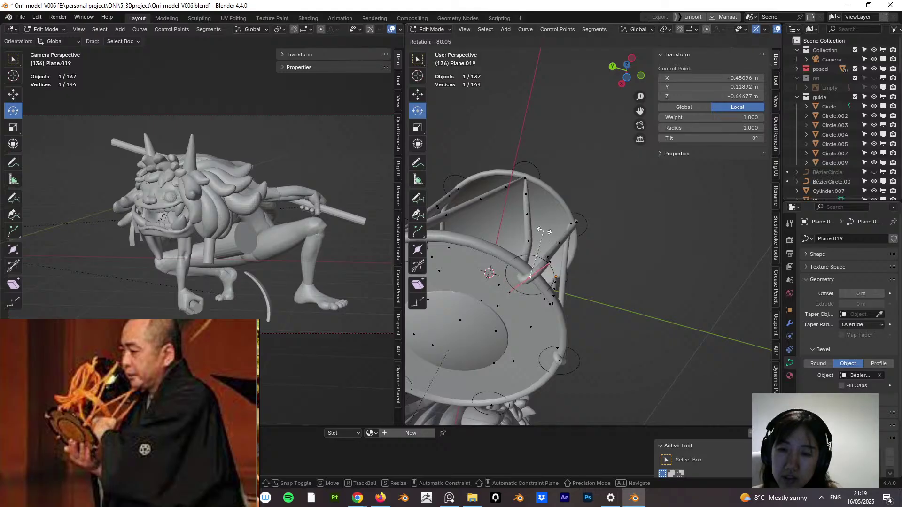
left_click(541, 239)
key("s")
left_click(545, 273)
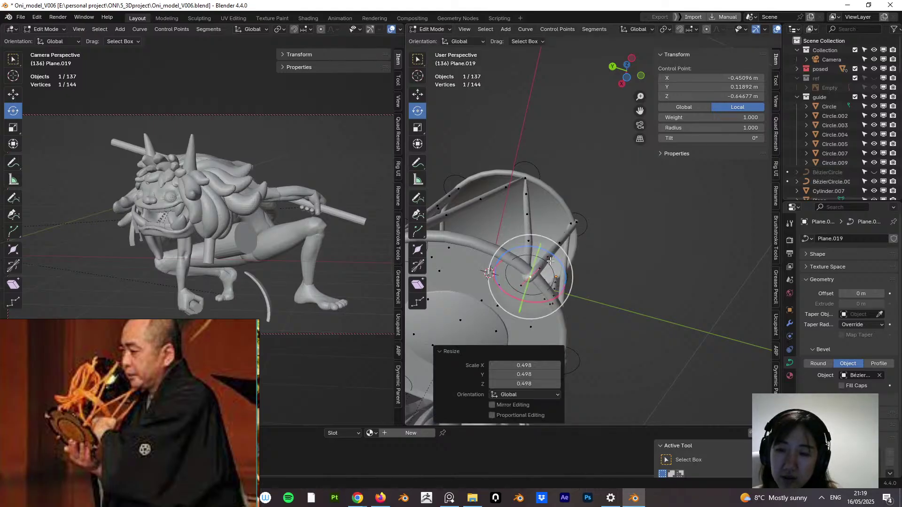
Step: Delete the rope segment between two adjacent control points on the strand above the reshaped lower loop
middle_click_drag(546, 273, 574, 268)
left_click(546, 274)
left_click(557, 217, "shift")
key("x")
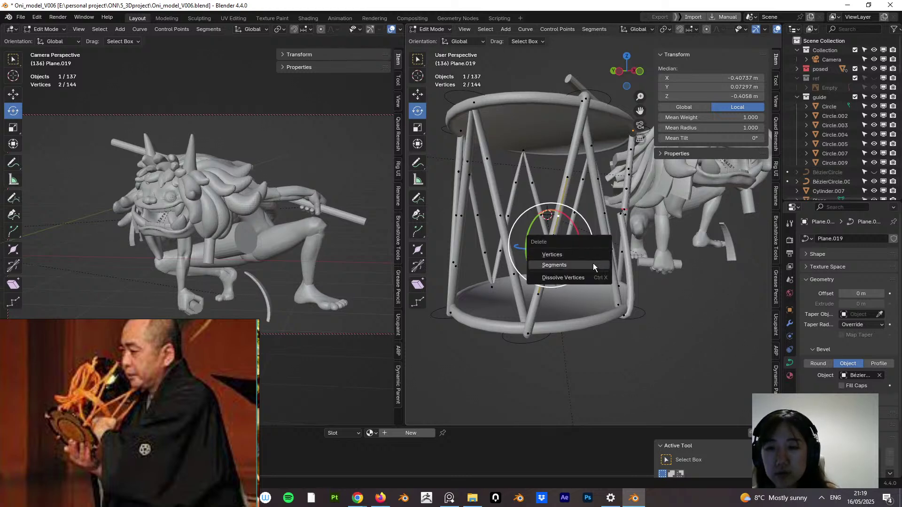
left_click(555, 265)
Step: Return to Object Mode and delete the guide circles around the drum's lower rim
left_click(436, 29)
left_click(462, 44)
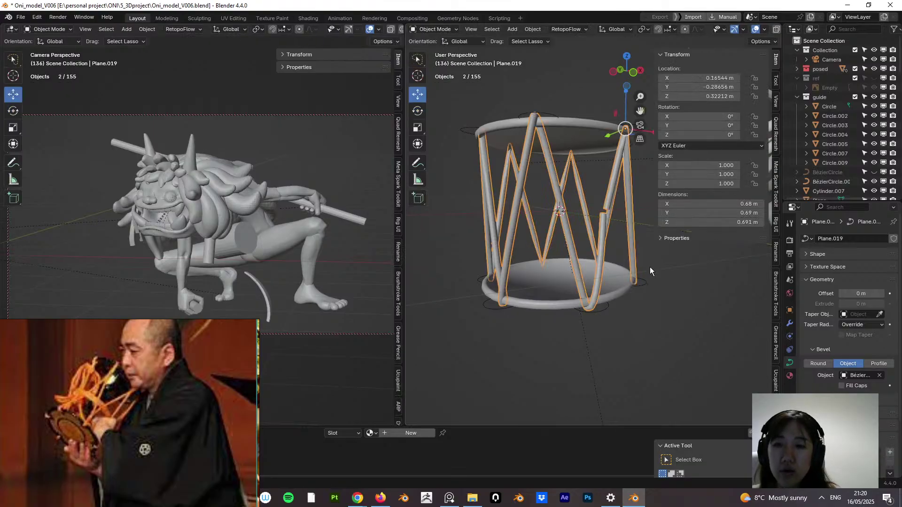
middle_click_drag(650, 267, 613, 290)
left_click(613, 292)
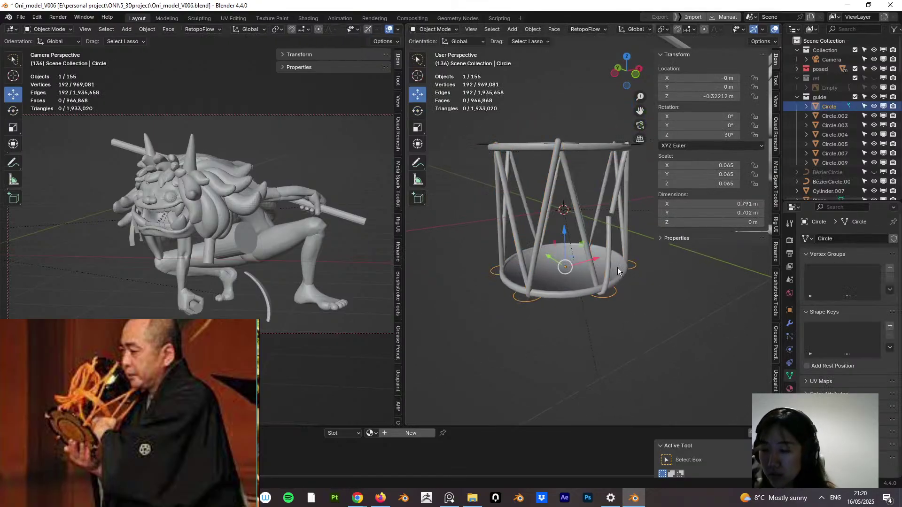
middle_click_drag(608, 276, 563, 216)
key("x")
left_click(593, 270)
Step: Hide the six guide circles around the drum's upper rim
left_click(607, 209)
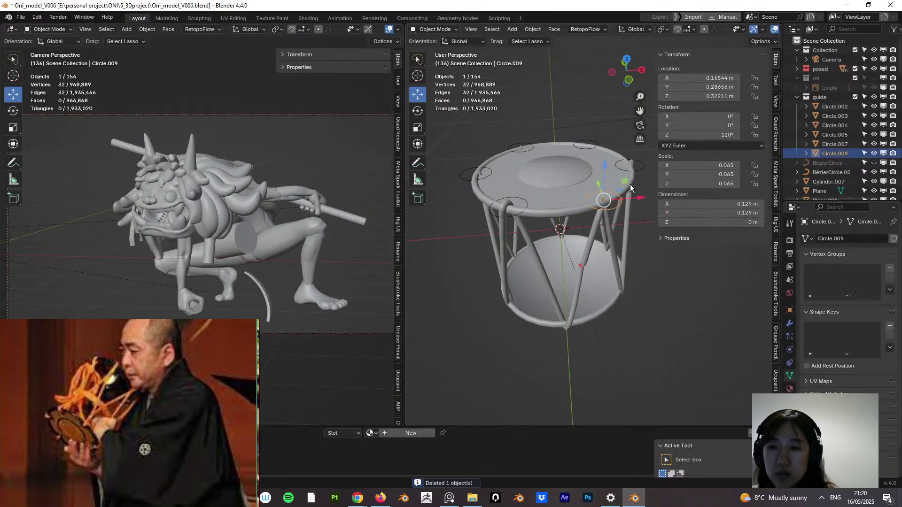
left_click(634, 165, "shift")
left_click(520, 144, "shift")
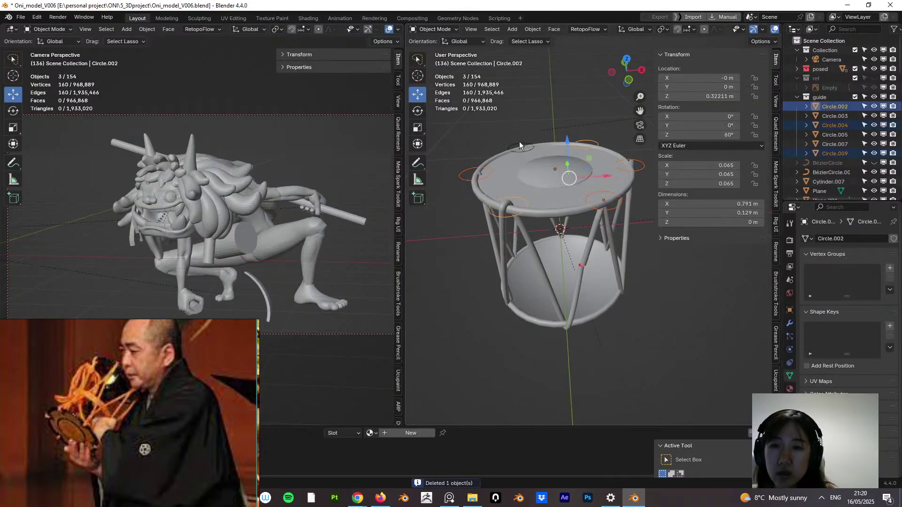
left_click(532, 203, "shift")
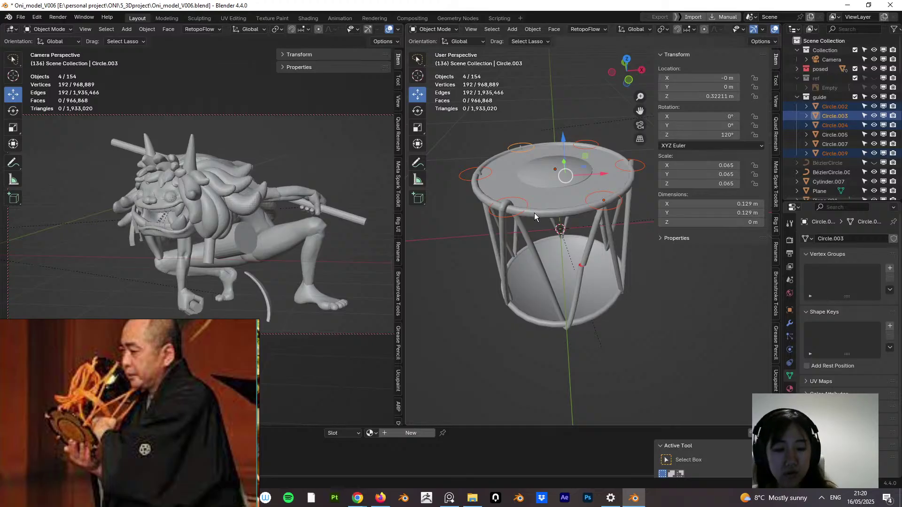
key("h")
middle_click_drag(539, 224, 518, 220)
left_click(503, 222)
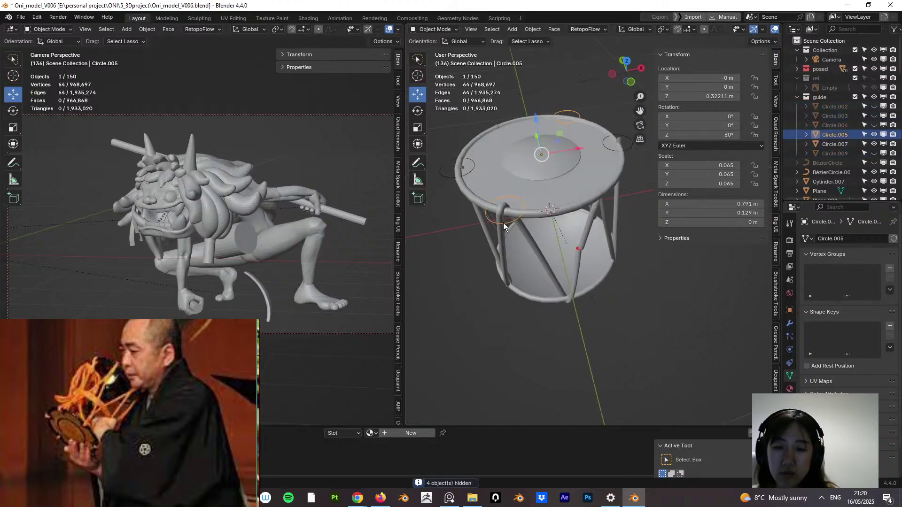
key("h")
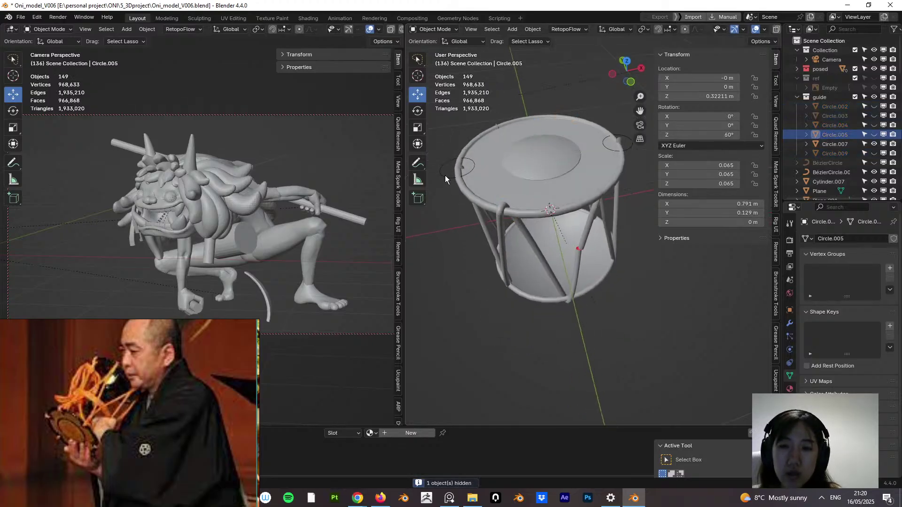
left_click(446, 174)
key("h")
middle_click_drag(483, 229, 536, 244)
left_click(548, 258)
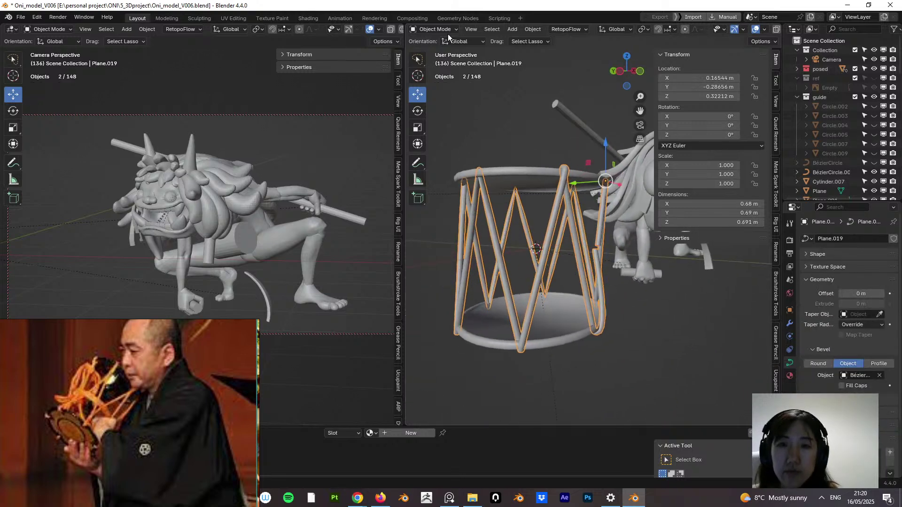
left_click(434, 50)
mouse_move(526, 202)
middle_mouse_down()
mouse_move(540, 211)
mouse_move(494, 202)
mouse_move(520, 192)
middle_mouse_up()
mouse_move(521, 228)
middle_mouse_down("ctrl")
mouse_move(528, 188)
mouse_move(511, 228)
middle_mouse_up("ctrl")
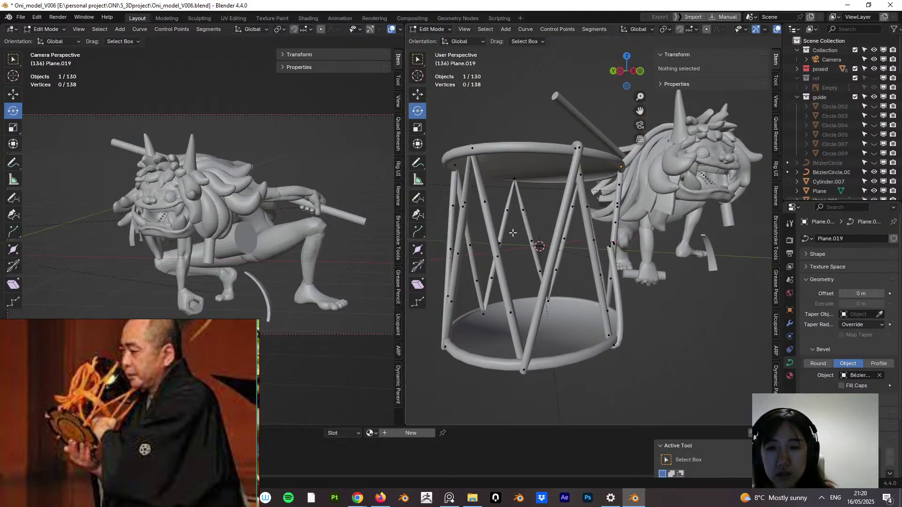
left_click(562, 239)
middle_click_drag(562, 240, 560, 254)
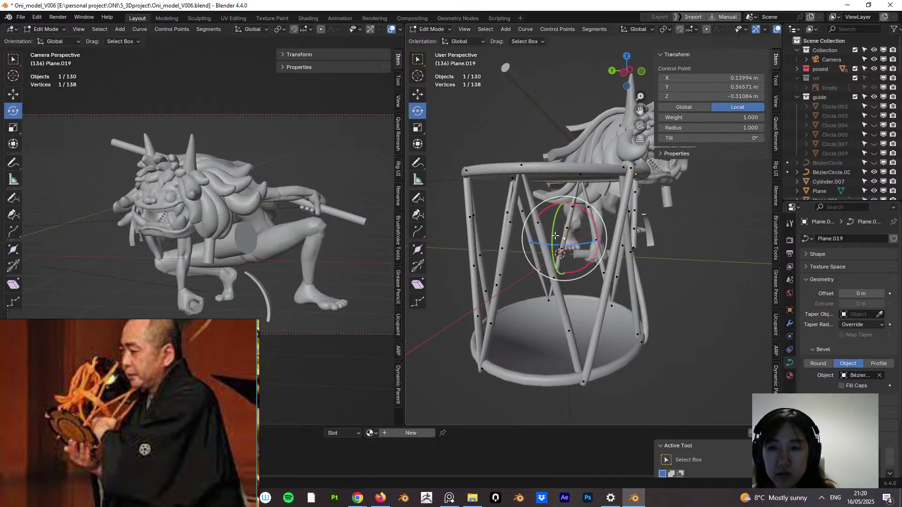
Step: Return to Object Mode, reveal all hidden objects including the hourglass drum body, and hide the BézierCircle curve again
left_click_drag(846, 202, 850, 371)
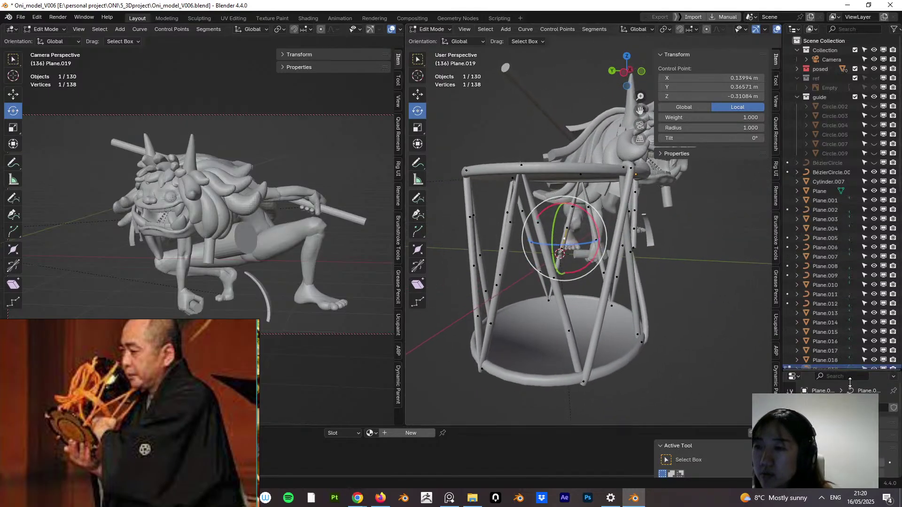
left_click(437, 40)
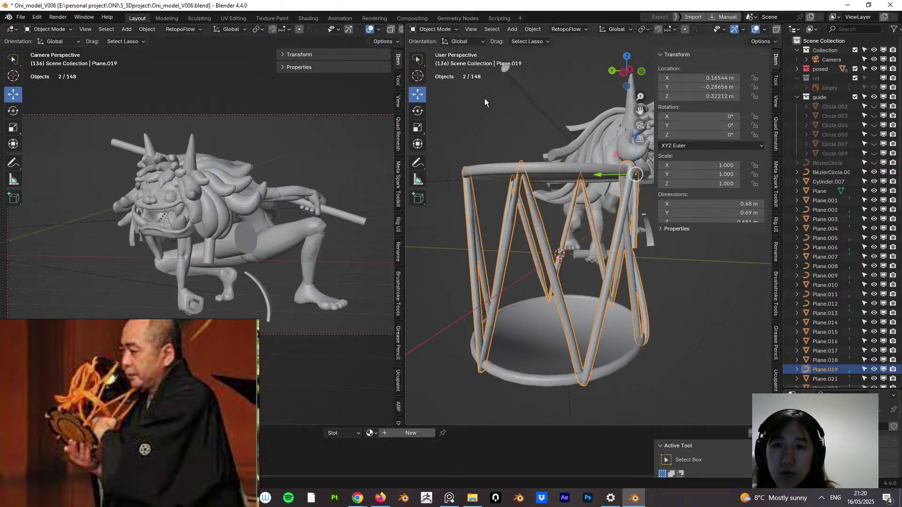
key("alt+h")
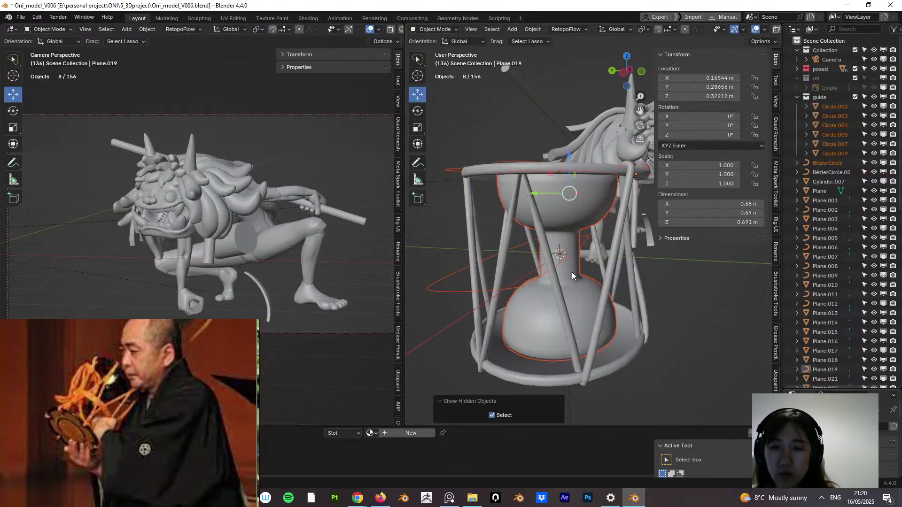
middle_click_drag(571, 272, 455, 286)
left_click(455, 290)
key("h")
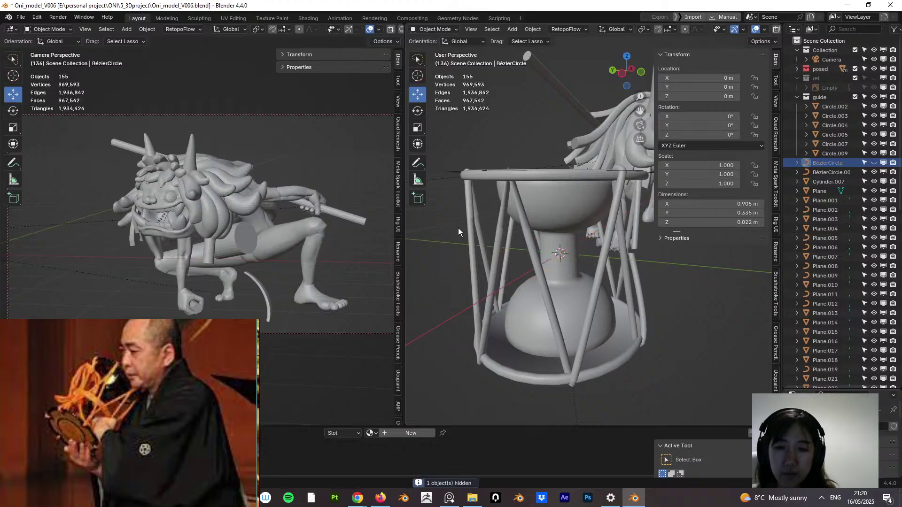
Step: Hide the guide circles Circle.003, Circle.004 and Circle.007 at the drum's upper rim
left_click(452, 170)
key("h")
middle_click_drag(505, 215, 492, 232)
left_click(496, 251)
key("h")
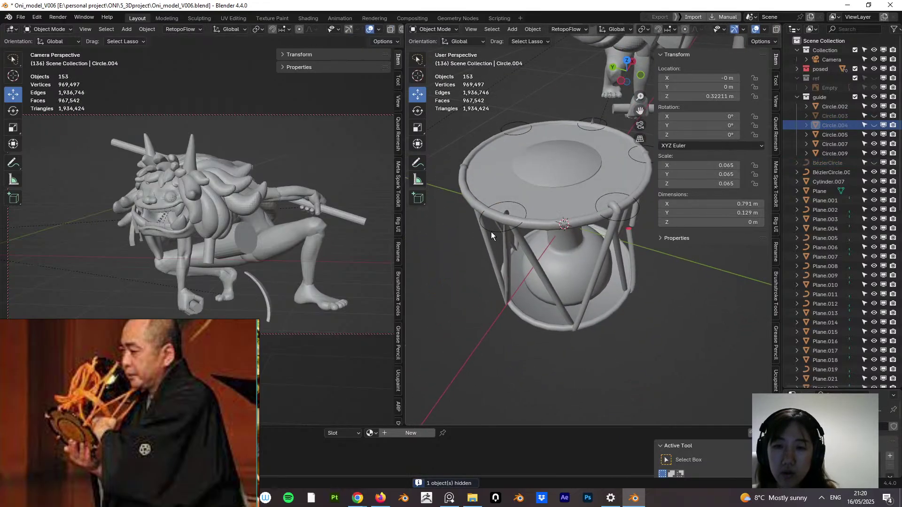
left_click(611, 215)
key("h")
left_click(624, 217)
key("h")
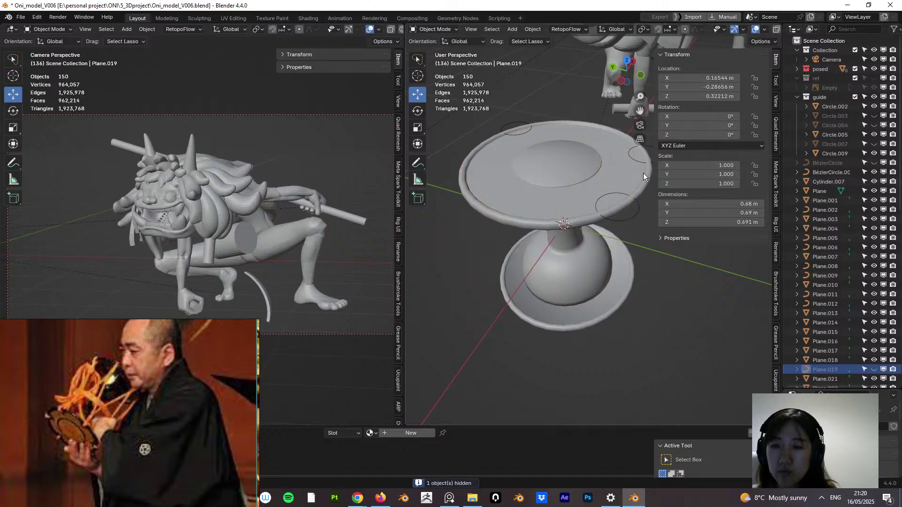
key("ctrl+z")
Step: Hide the guide circles Circle.002 and Circle.009 at the upper rim together
left_click(637, 208)
left_click(636, 160, "shift")
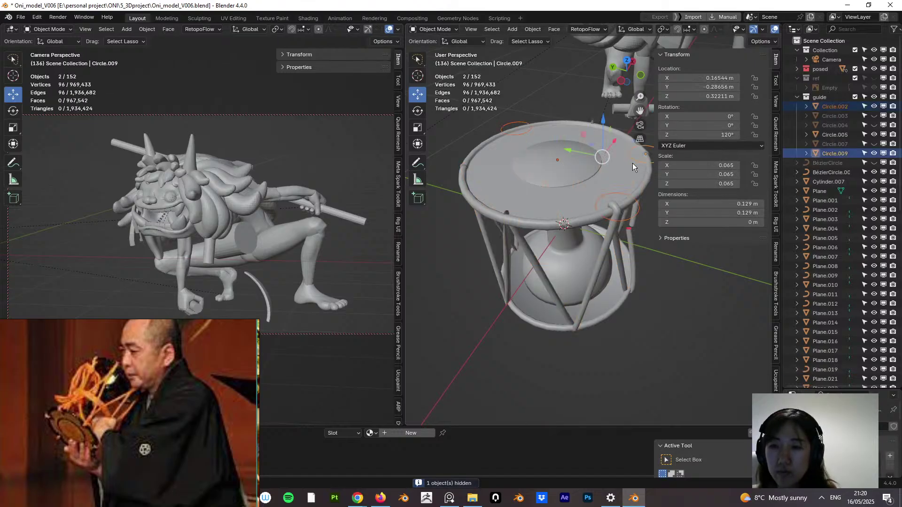
key("h")
Step: Enter Edit Mode on the rope curve and set the handle type of its front upper-rim point to Automatic
middle_click_drag(577, 255, 588, 134)
left_click(550, 200)
left_click(435, 50)
left_click(588, 134)
right_click(588, 159)
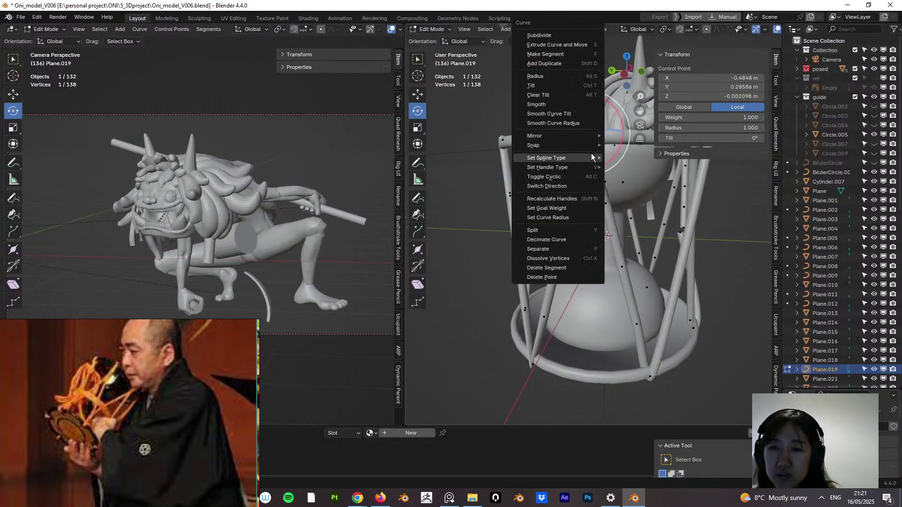
mouse_move(588, 167)
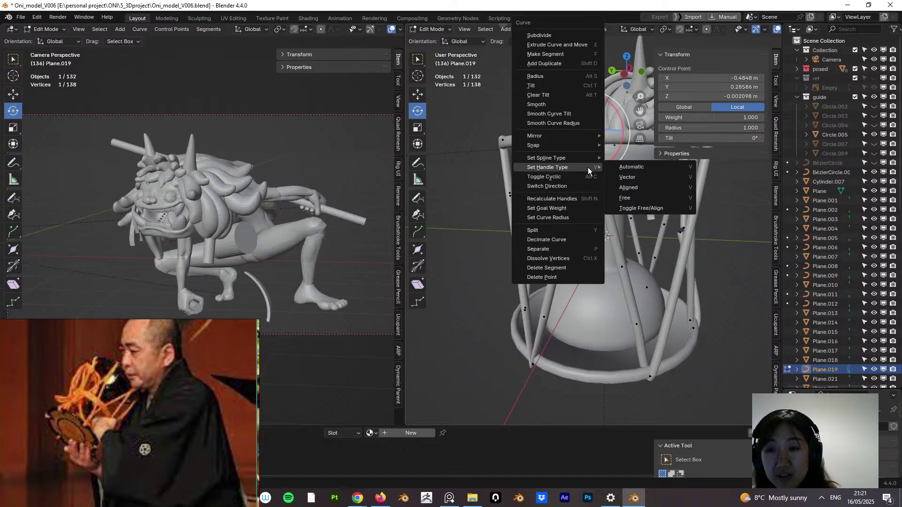
left_click(642, 169)
Step: Rotate that upper-rim point's handles across the rim and scale them to 0.793, nudging the point into place
middle_click_drag(577, 181, 606, 266)
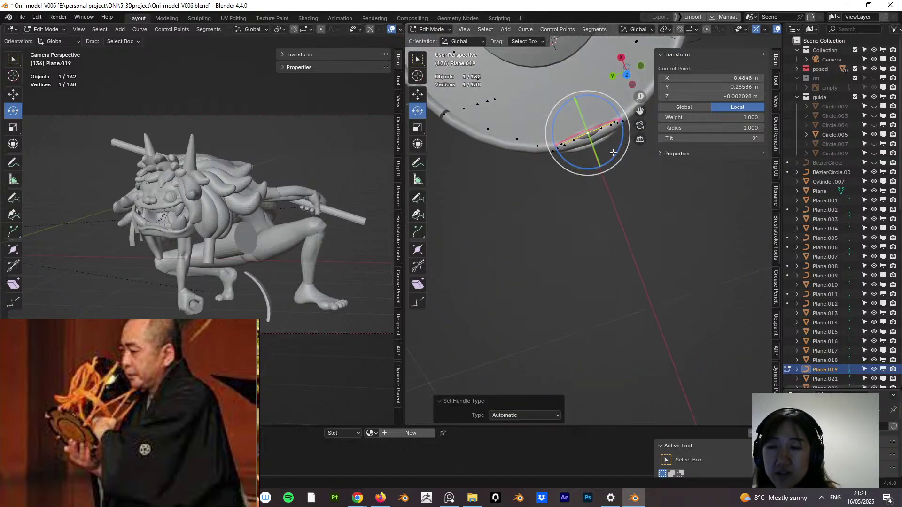
middle_click_drag(613, 153, 627, 162)
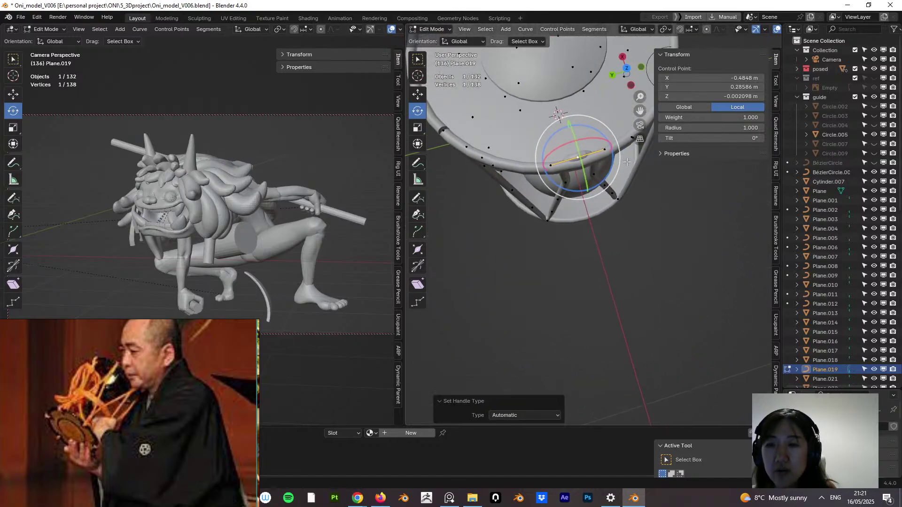
key("r")
left_click(591, 204)
middle_click_drag(591, 204, 641, 174)
key("s")
left_click(627, 175)
key("g")
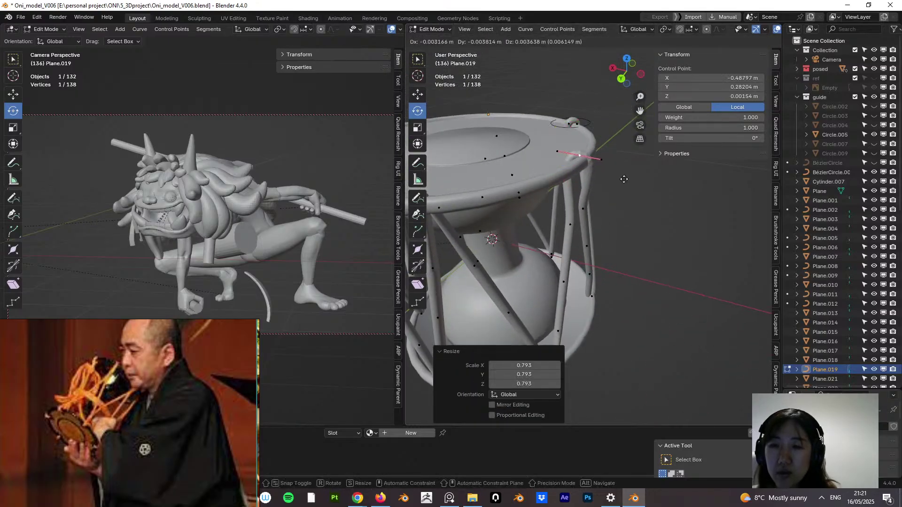
left_click(626, 176)
Step: Delete the three intermediate control points on the rope strand running down from the reshaped upper-rim point
middle_click_drag(625, 176, 597, 263)
left_click(570, 190)
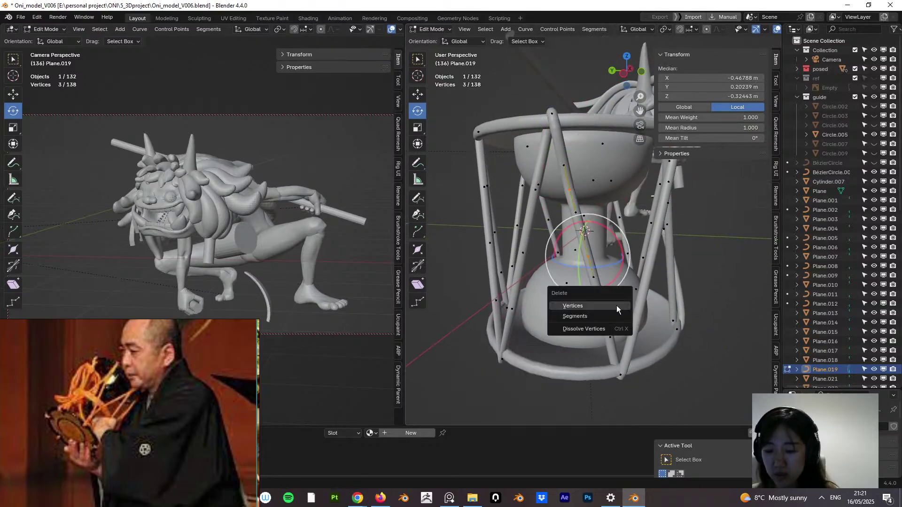
left_click(615, 306)
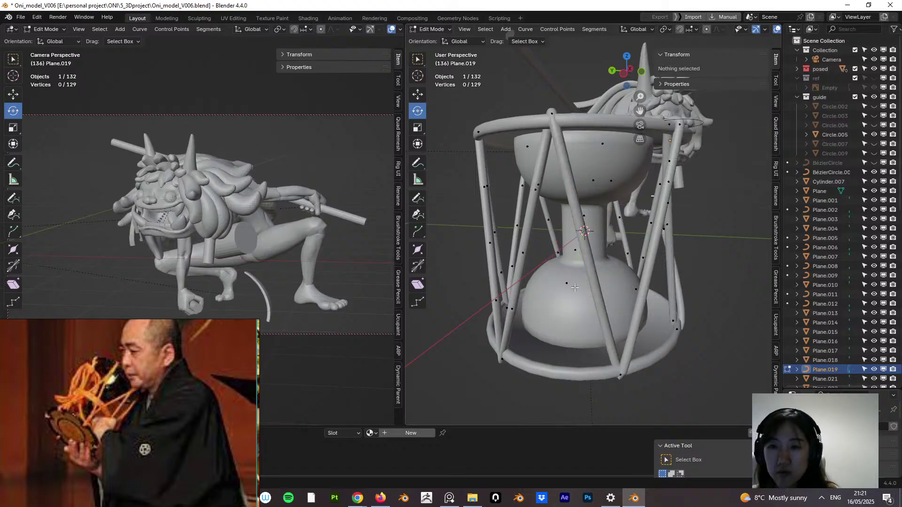
Step: Move the outer handle of the upper-rim point by about 0.007 m in X, 0.001 m in Y and 0.010 m in Z
middle_click_drag(615, 307, 597, 164)
left_click(621, 125)
left_click(585, 155)
scroll(603, 153, "up", 2)
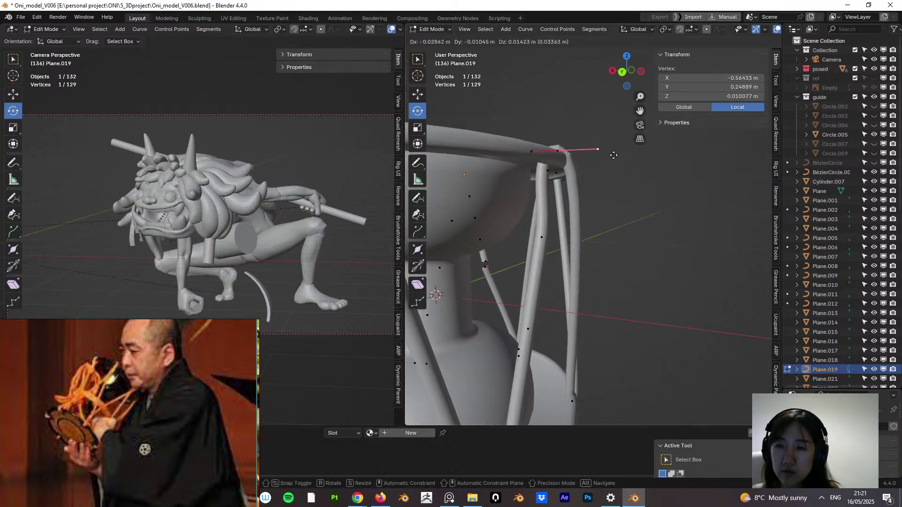
left_click(600, 156)
Step: Rotate the handles of the rope point at the strand's lower end so they cross the lower rim
middle_click_drag(600, 156, 529, 295)
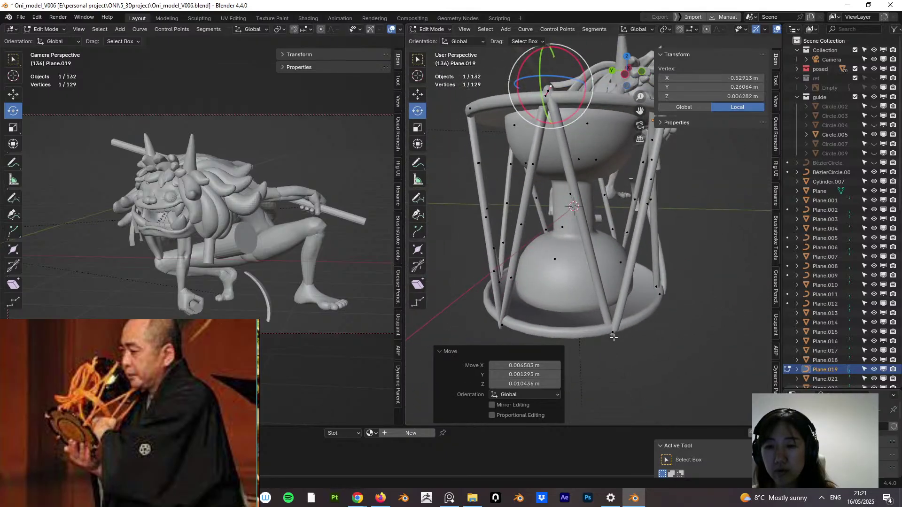
left_click(614, 337)
middle_click_drag(614, 337, 681, 319)
key("r")
left_click(648, 330)
Step: Move both handles of that lower-rim point individually to wrap the rope around the rim
left_click(613, 341)
key("g")
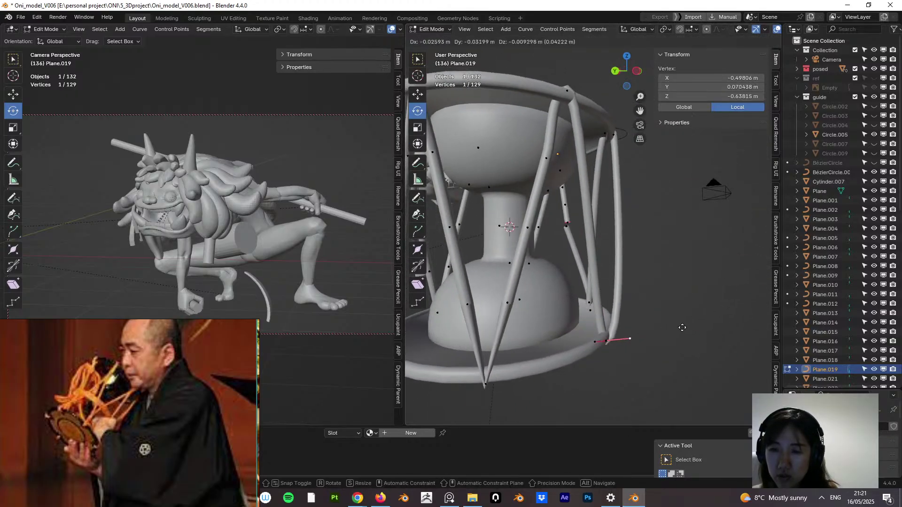
left_click(686, 327)
key("g")
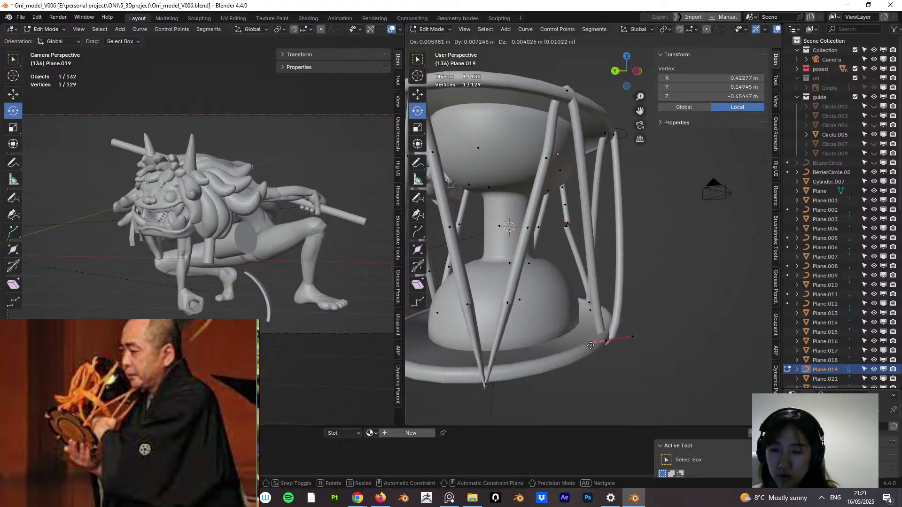
left_click(576, 349)
Step: Select the four remaining pointed rope turns at the lower rim and set their handle type to Automatic
middle_click_drag(577, 348, 568, 328)
left_click(607, 305)
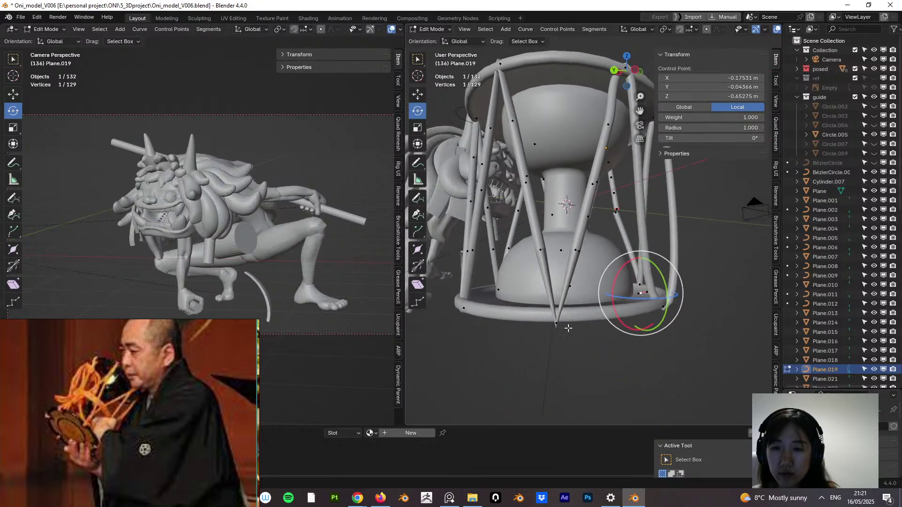
left_click(557, 323)
left_click(464, 308, "shift")
middle_click_drag(464, 308, 611, 293)
left_click(491, 277, "shift")
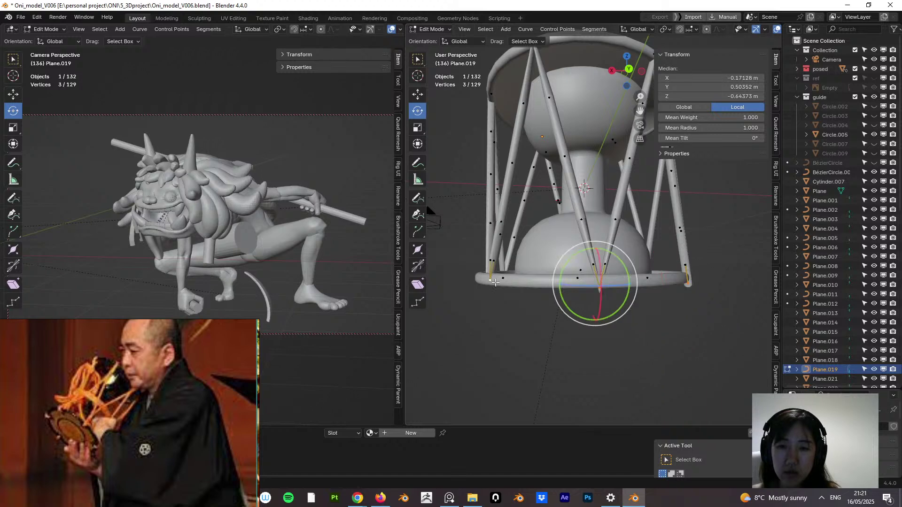
middle_click_drag(491, 276, 533, 253)
left_click(551, 259, "shift")
right_click(551, 257)
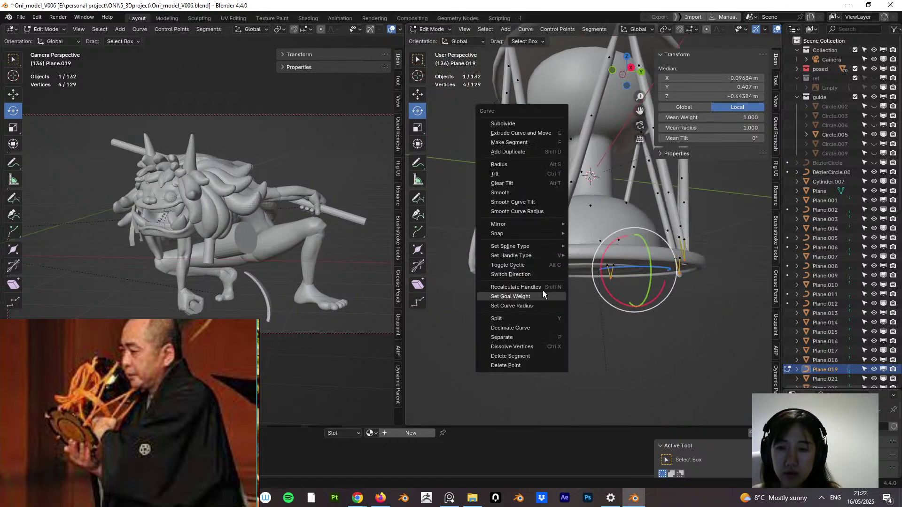
mouse_move(545, 257)
left_click(595, 256)
Step: Rotate one of these lower-rim points' handles by -71.1° and scale them to 0.554, nudging the point slightly
middle_click_drag(594, 256, 584, 258)
left_click(584, 256)
middle_click_drag(597, 288, 625, 242)
key("r")
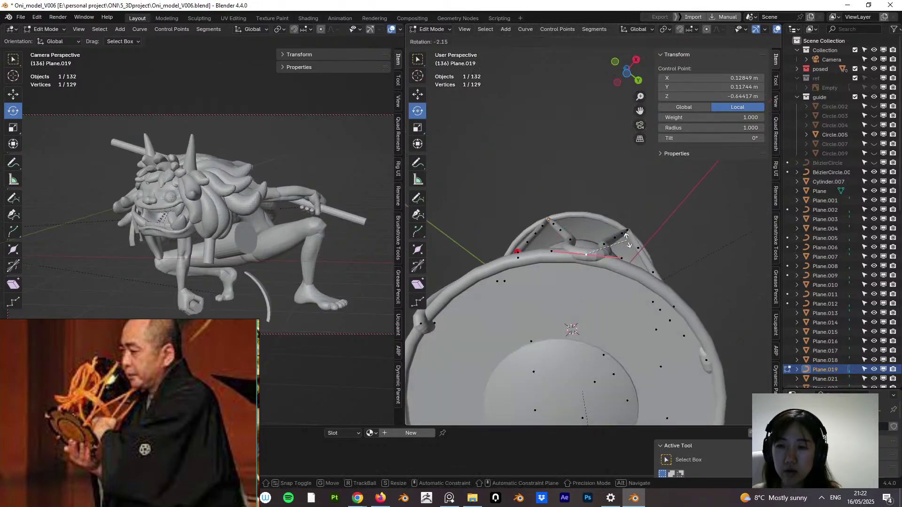
left_click(587, 208)
key("s")
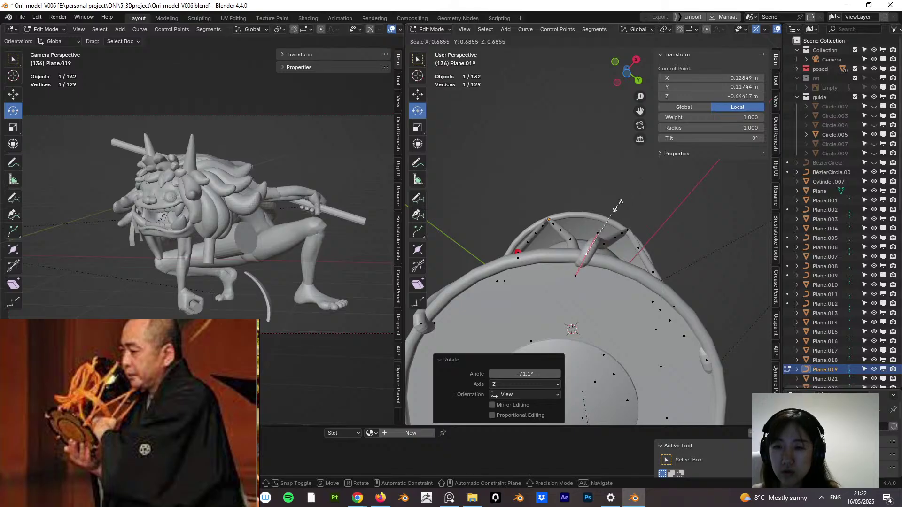
left_click(605, 224)
key("g")
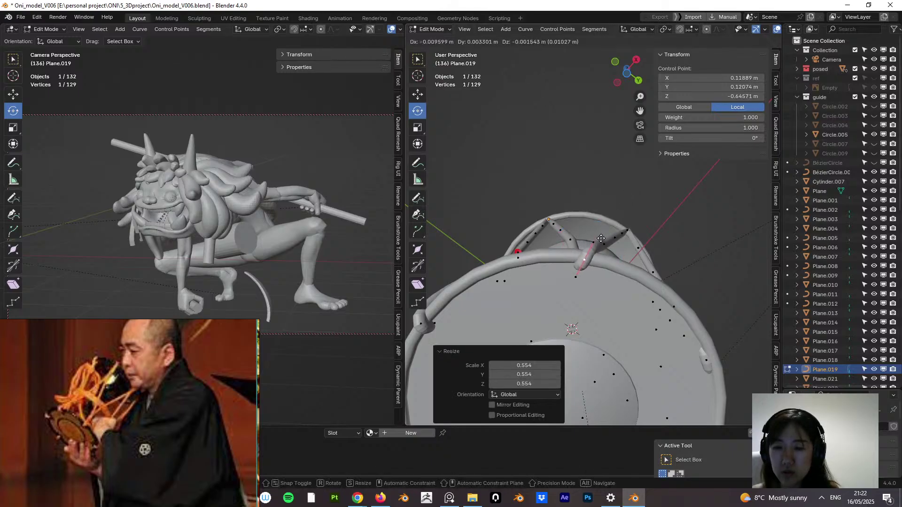
left_click(603, 241)
Step: Rotate the handles of the neighbouring lower-rim rope point so they cross the rim
mouse_move(603, 241)
middle_mouse_down()
mouse_move(596, 261)
mouse_move(568, 247)
mouse_move(588, 249)
middle_mouse_up()
key("r")
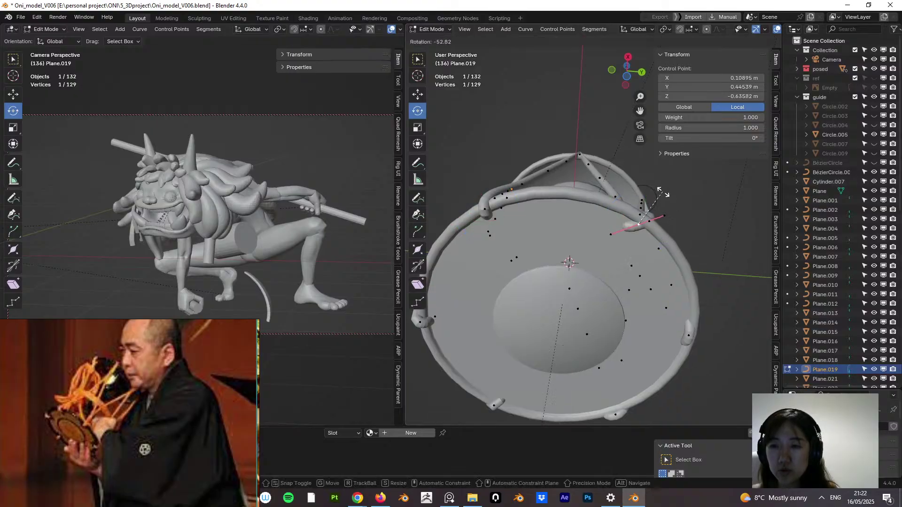
left_click(653, 190)
middle_click_drag(653, 191, 652, 248)
Step: Move that neighbouring point about 0.022 m down along Z and rotate its handles by -25.9° about X
left_click(688, 215)
key("g")
left_click(648, 258)
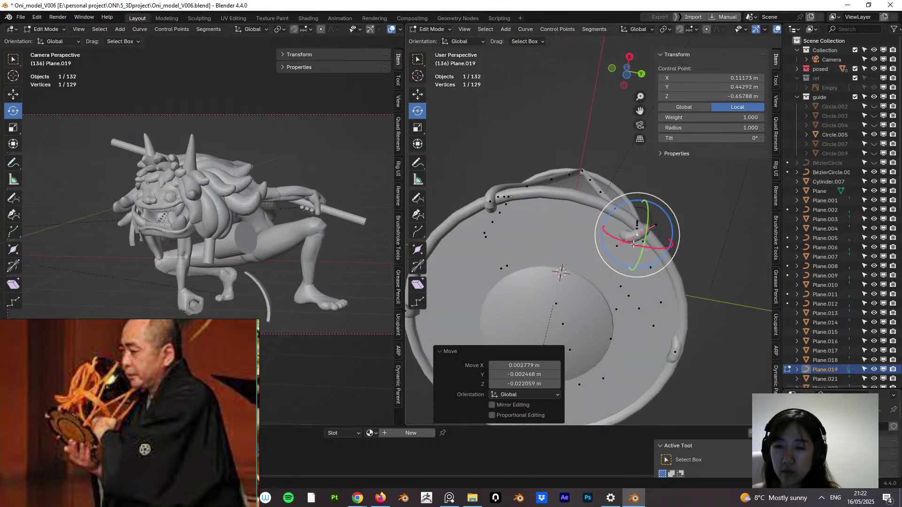
left_click_drag(634, 244, 612, 248)
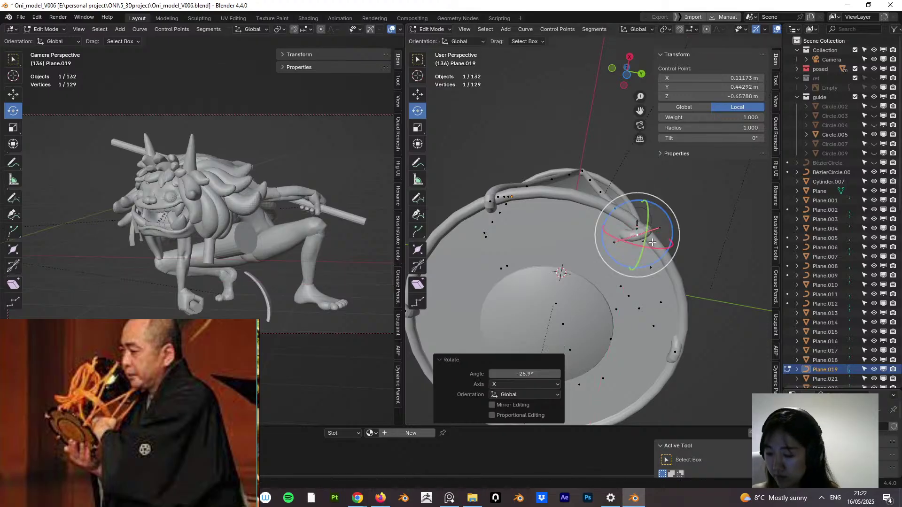
Step: Nudge the selected rope point where it crosses the lower rim and rotate its handles again
key("g")
left_click(653, 238)
middle_click_drag(653, 238, 648, 282)
key("r")
left_click(660, 225)
Step: Rotate the next lower-rim rope point's handles by -75.6°, scale them, and move the point about 0.009 m along Y
left_click(660, 291)
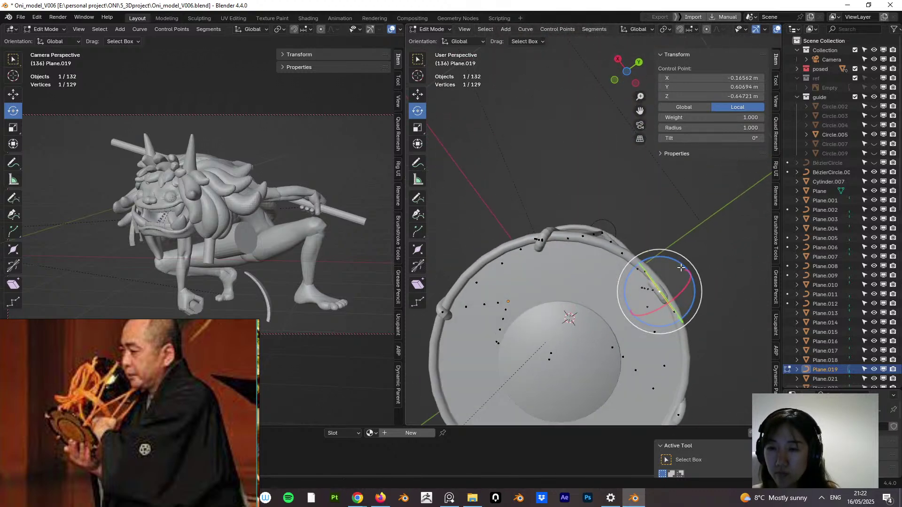
key("r")
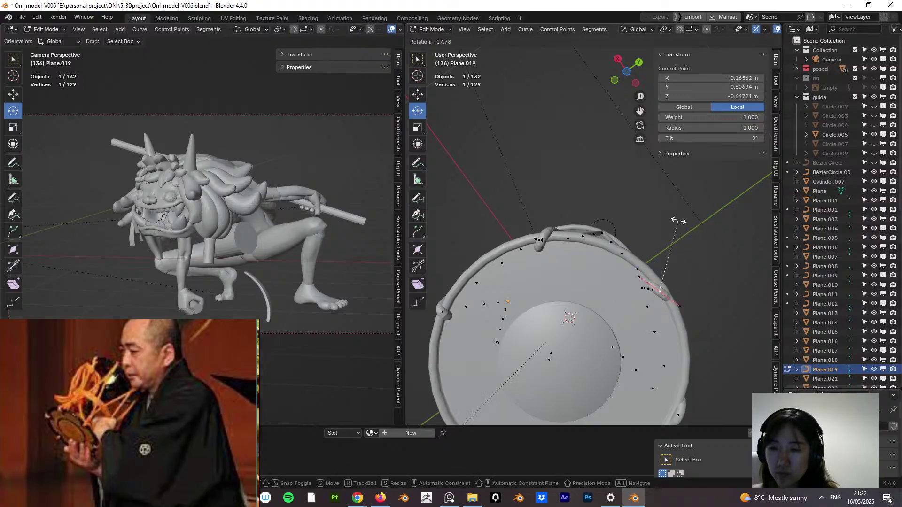
left_click(609, 237)
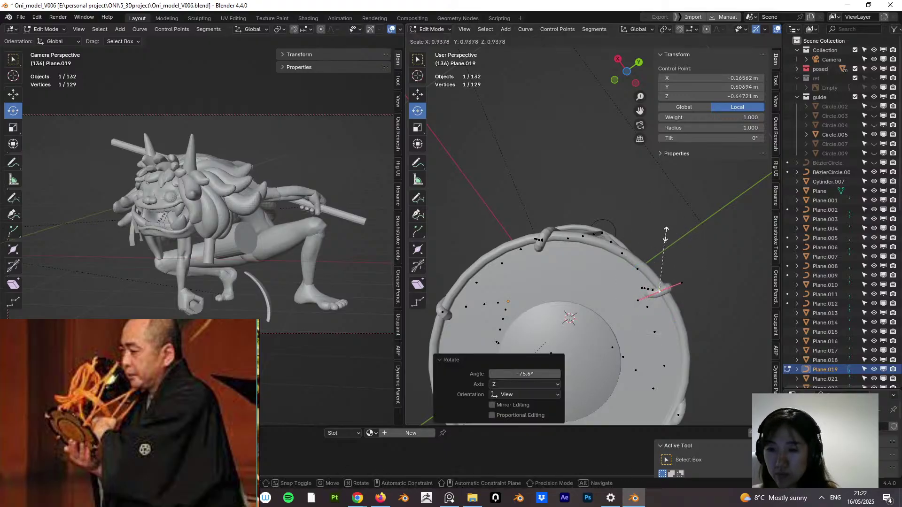
left_click(665, 242)
key("g")
left_click(678, 254)
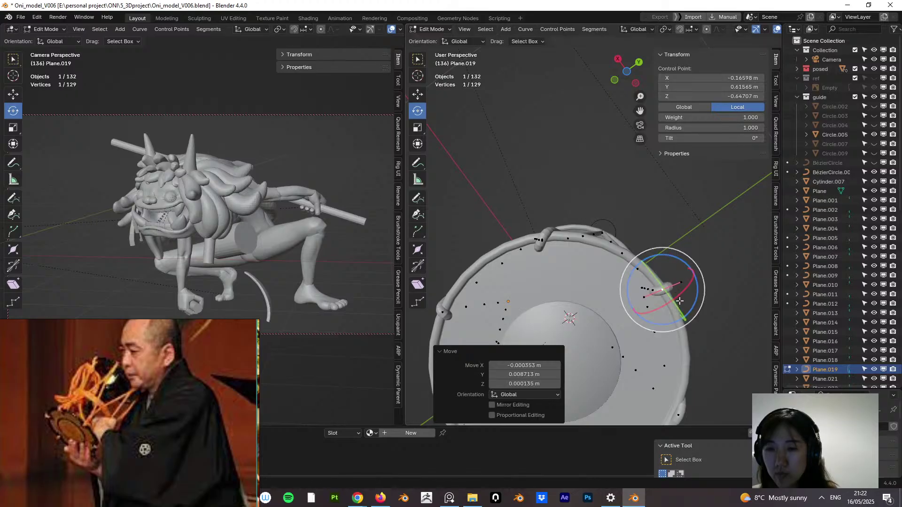
Step: Turn the following lower-rim point's handles across the rim, scale them to 0.787, and shift it about 0.006 m in X and -0.004 m in Y
middle_click_drag(672, 277, 686, 262)
left_click(690, 270)
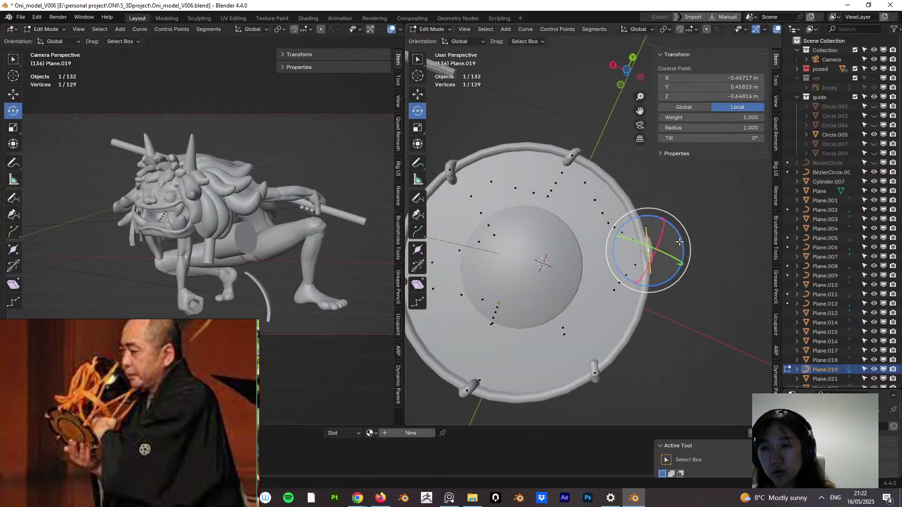
left_click(668, 224)
key("r")
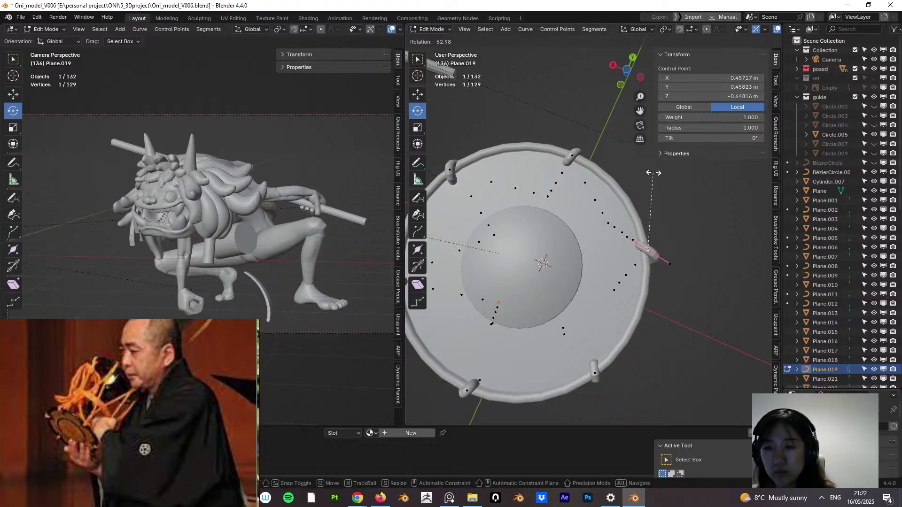
left_click(632, 181)
left_click(701, 226)
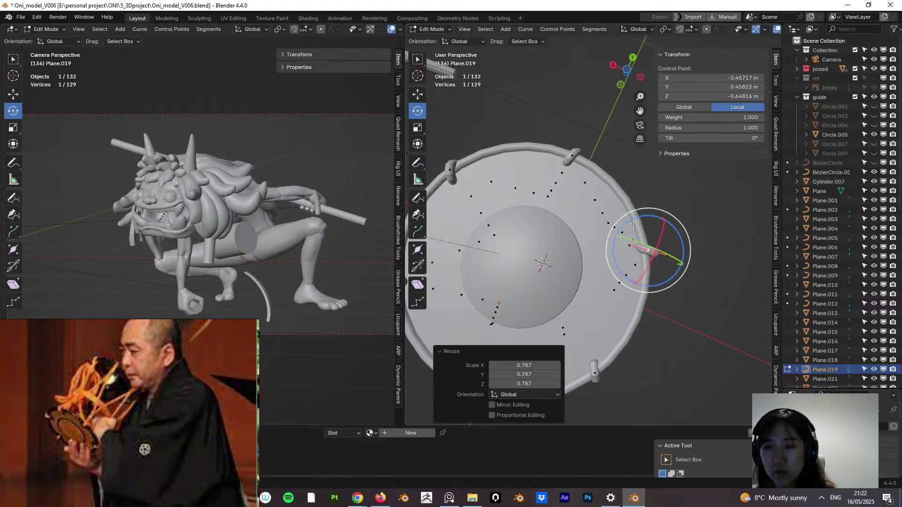
middle_click_drag(701, 226, 668, 233)
left_click(694, 237)
Step: Trackball-rotate that lower-rim point's handles by -15.5° and save the file
mouse_move(604, 276)
middle_mouse_down()
mouse_move(602, 259)
mouse_move(594, 371)
mouse_move(601, 259)
middle_mouse_up()
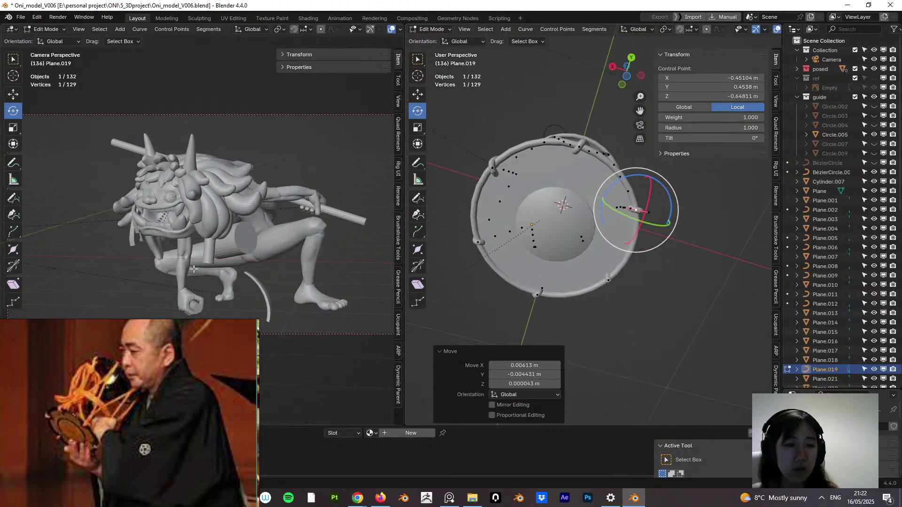
middle_click_drag(134, 237, 281, 206)
middle_click_drag(512, 192, 607, 292)
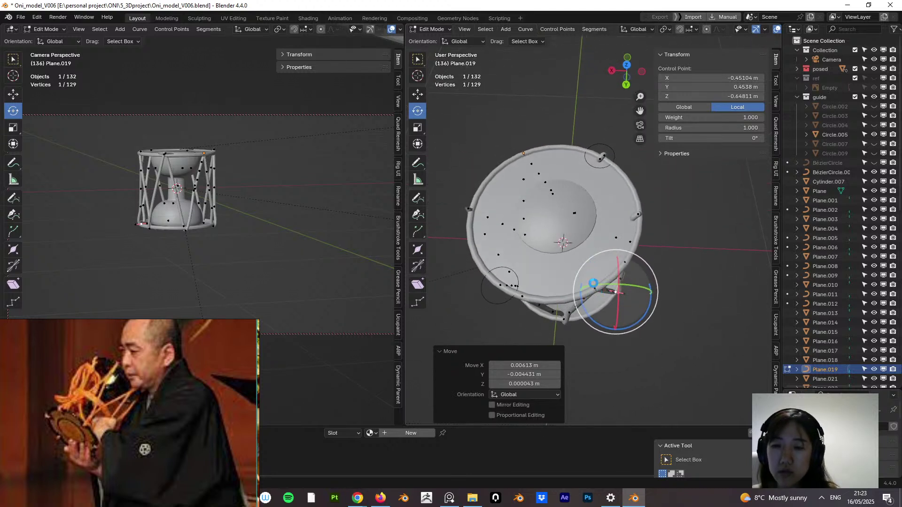
left_click_drag(593, 285, 594, 285)
key("ctrl+s")
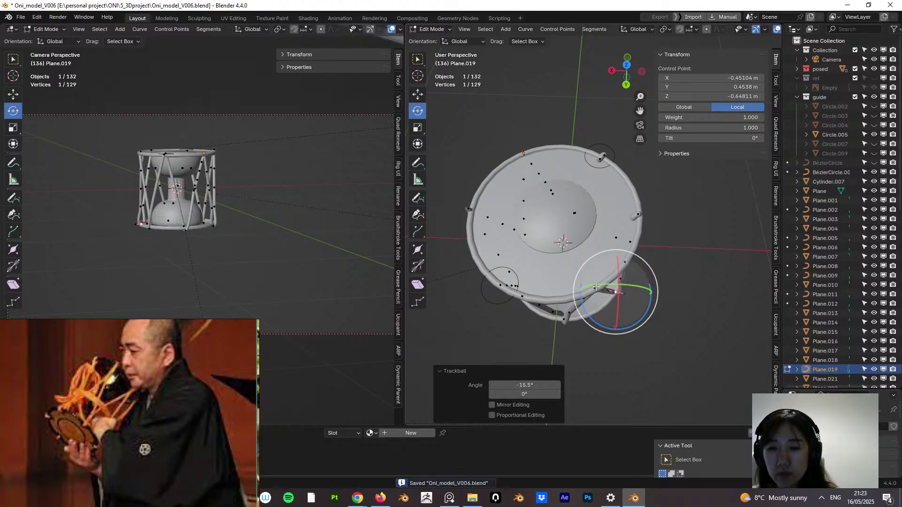
Step: Select the four pointed rope turns at the upper rim and set their handle type to Automatic
left_click(596, 287)
middle_click_drag(596, 287, 663, 262)
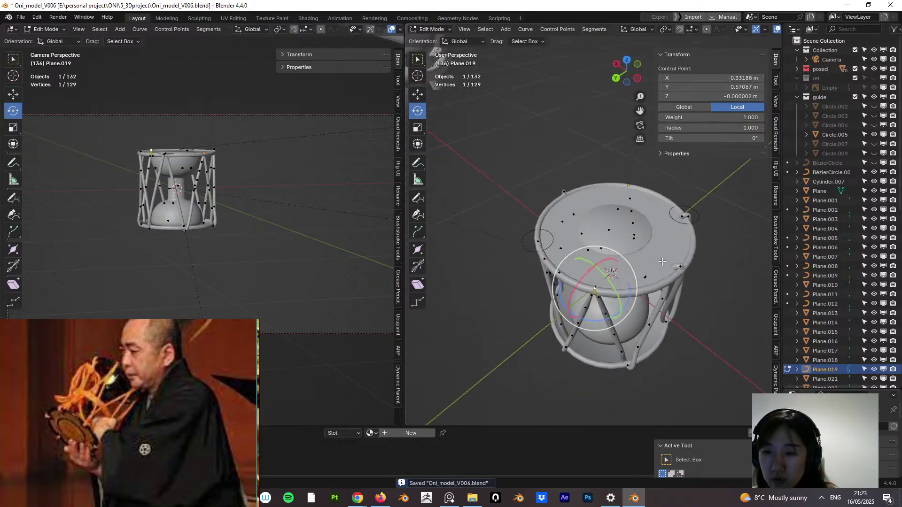
middle_click_drag(569, 271, 556, 248)
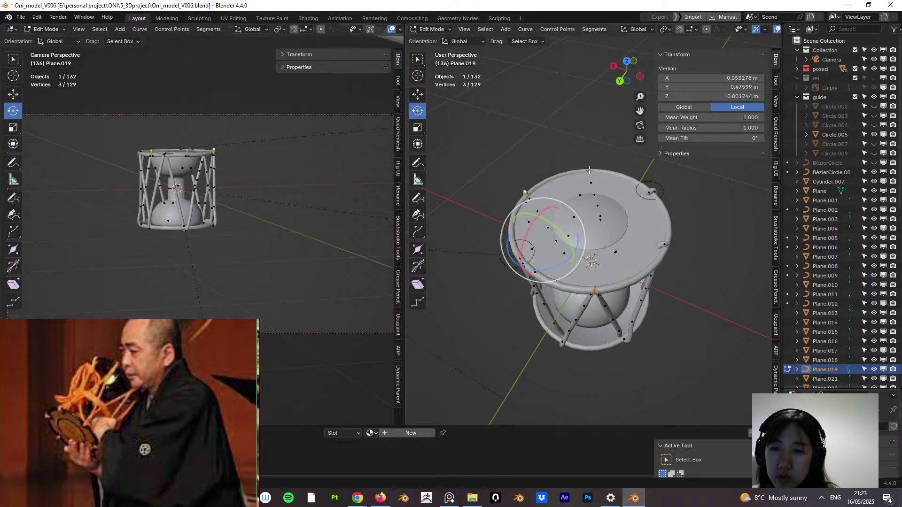
middle_click_drag(590, 170, 751, 181)
right_click(572, 216)
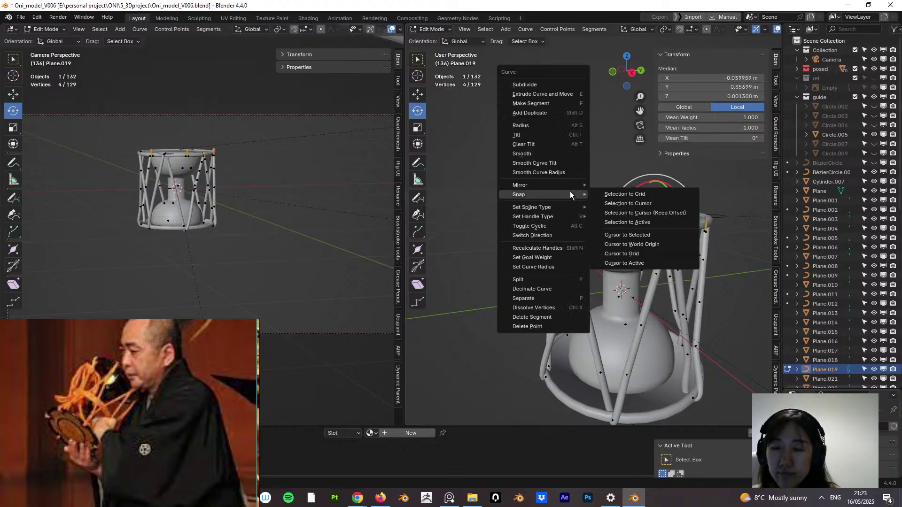
mouse_move(570, 215)
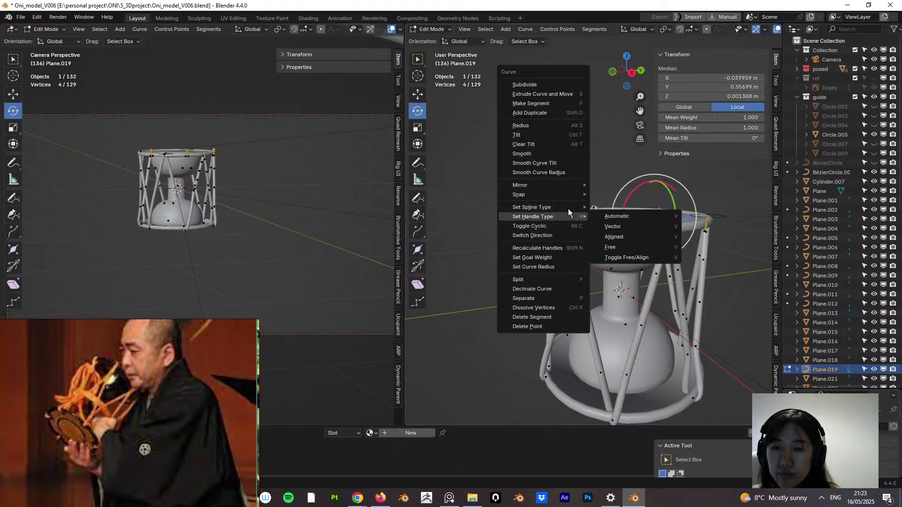
left_click(620, 216)
Step: Set the transform pivot to Individual Origins and rotate the four upper-rim points' handles by 53.7° so they cross the rim
middle_click_drag(620, 221, 602, 293)
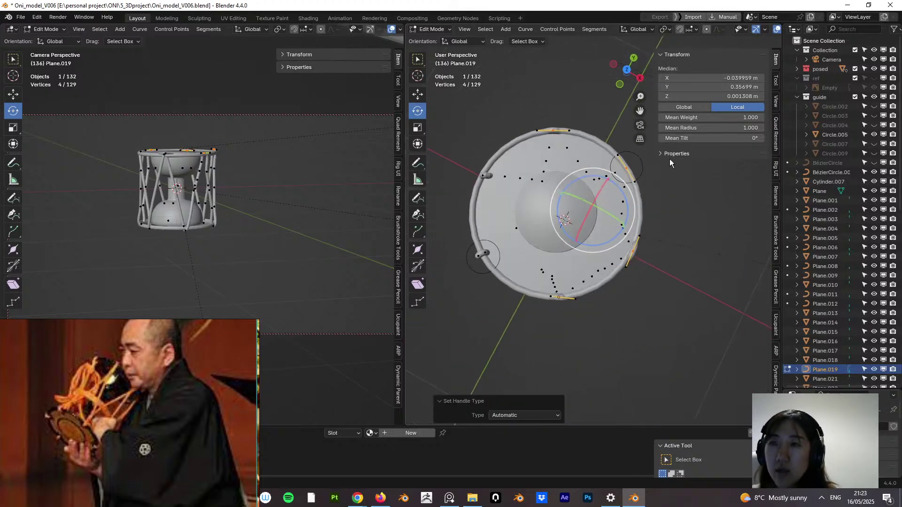
left_click(665, 29)
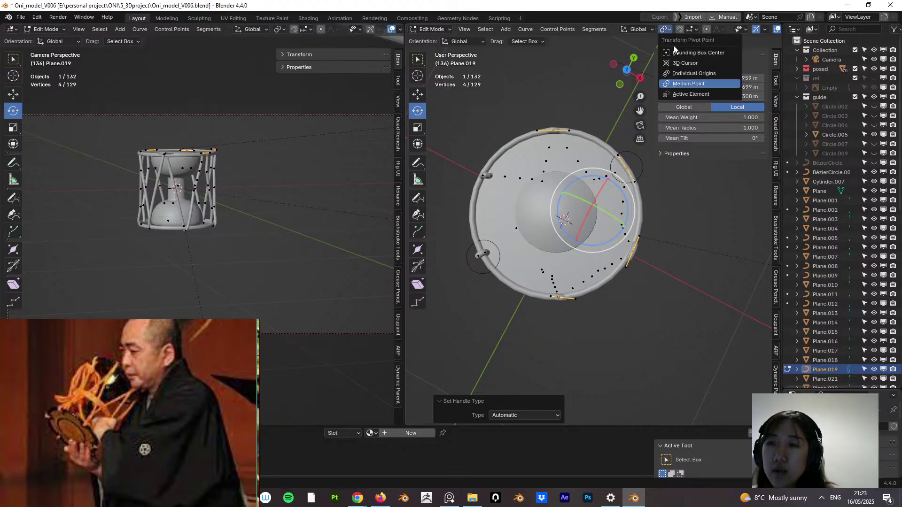
left_click(688, 74)
key("r")
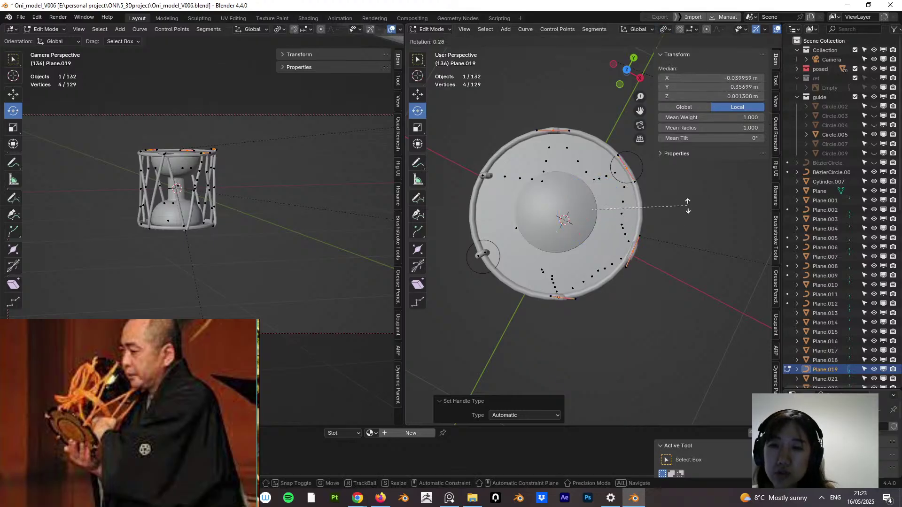
left_click(604, 225)
middle_click_drag(604, 225, 612, 157)
key("g")
key("z")
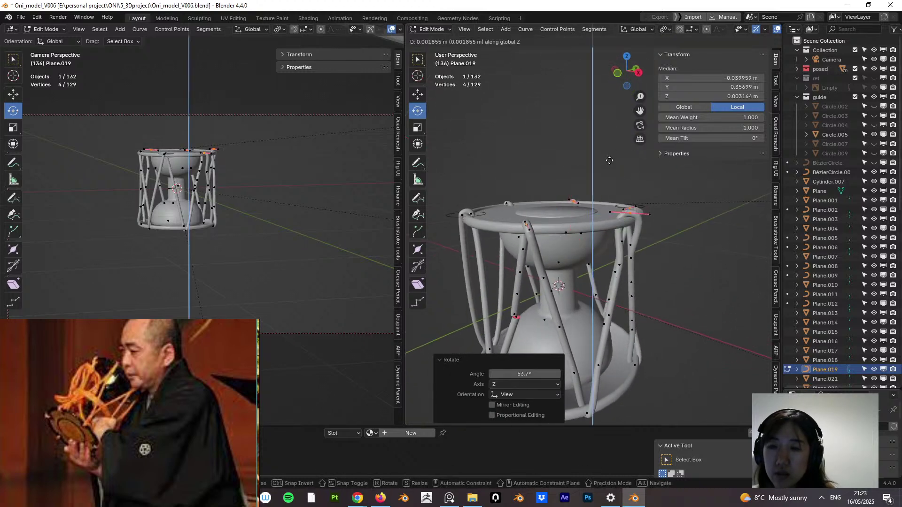
right_click(610, 160)
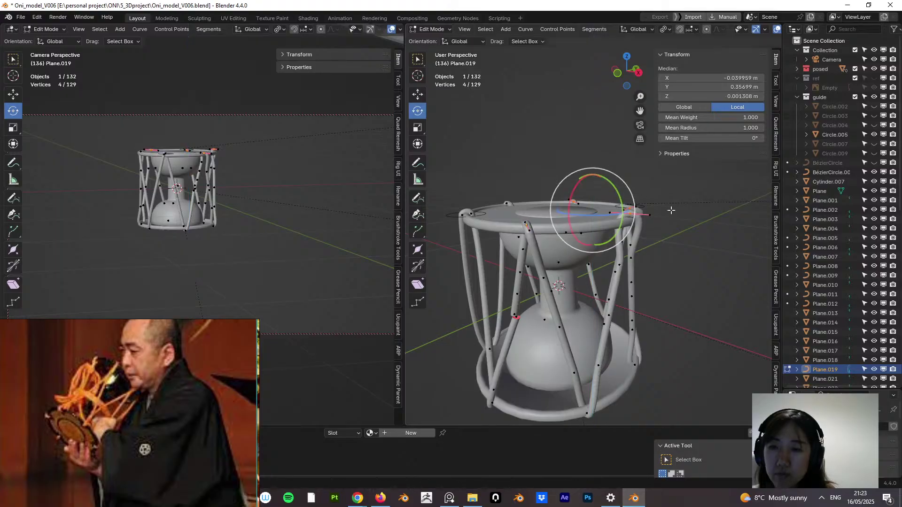
Step: Move a single upper-rim rope point up by about 0.008 m so its loop sits over the rim
middle_click_drag(683, 216, 634, 198)
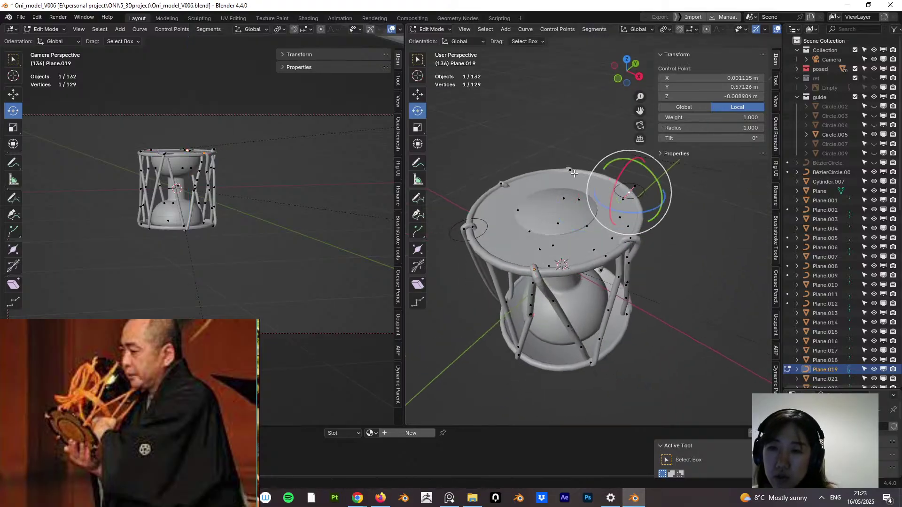
left_click(647, 197)
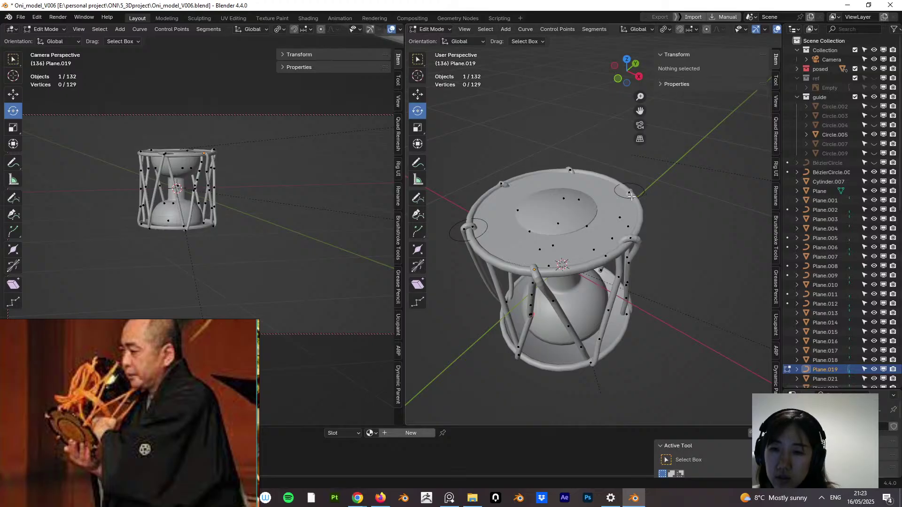
left_click(630, 193)
mouse_move(630, 193)
middle_mouse_down()
mouse_move(635, 178)
mouse_move(642, 190)
middle_mouse_up()
key("g")
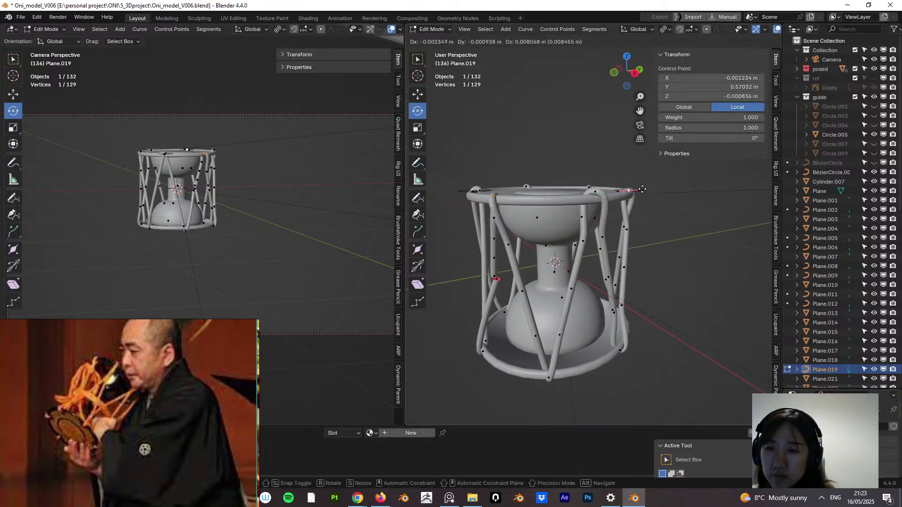
left_click(643, 187)
left_click(594, 193)
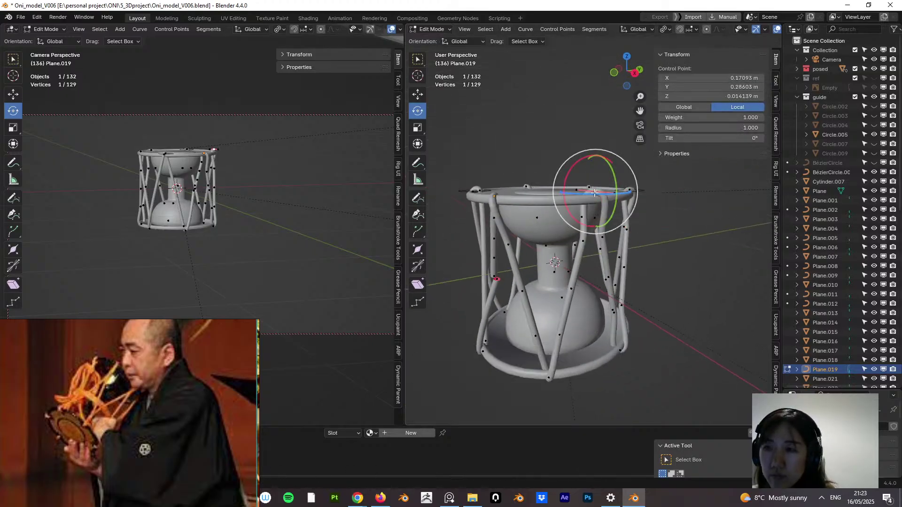
left_click(496, 196)
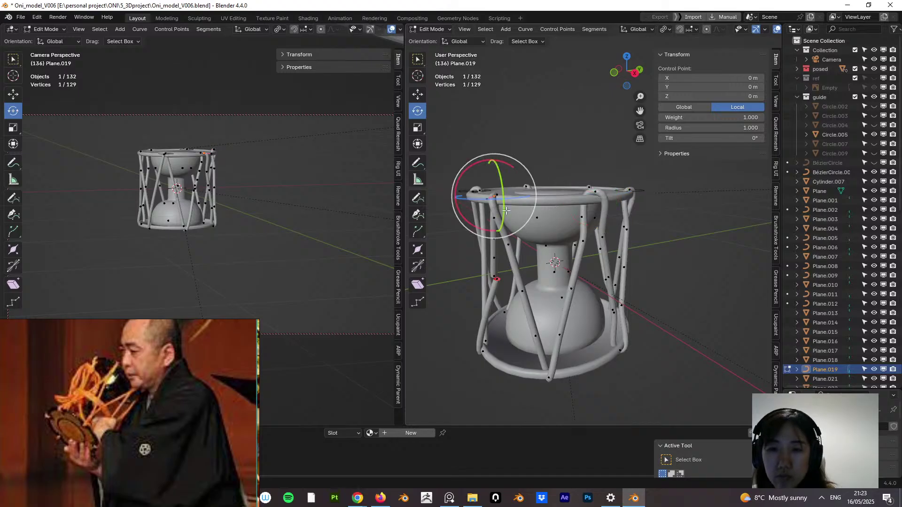
Step: Delete the three intermediate curve points on each of four neighbouring rope strands between the two rims
middle_click_drag(506, 210, 614, 211)
left_click(606, 246)
left_click(614, 211)
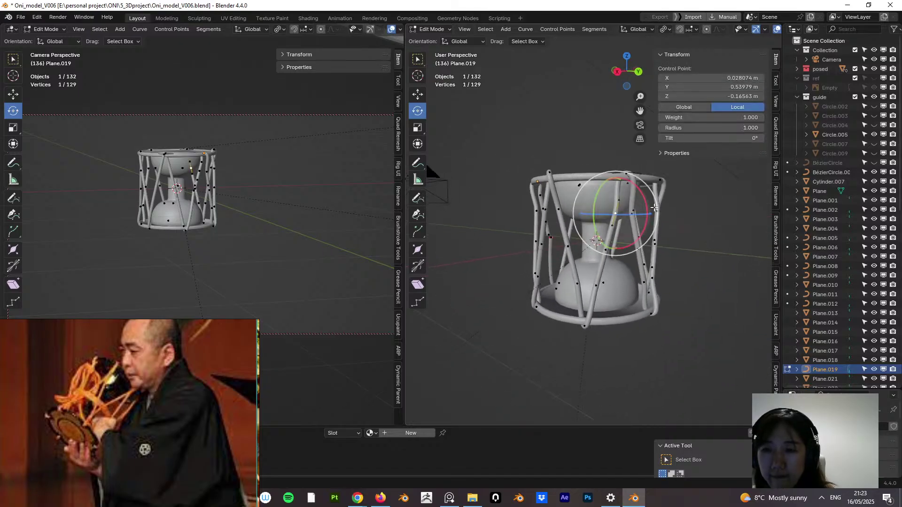
left_click(606, 250, "shift")
left_click(597, 286, "shift")
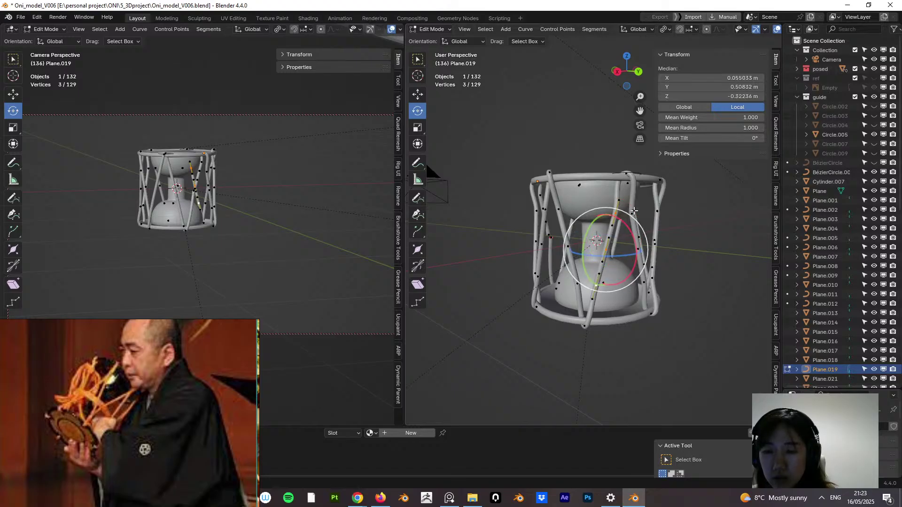
middle_click_drag(634, 211, 566, 212)
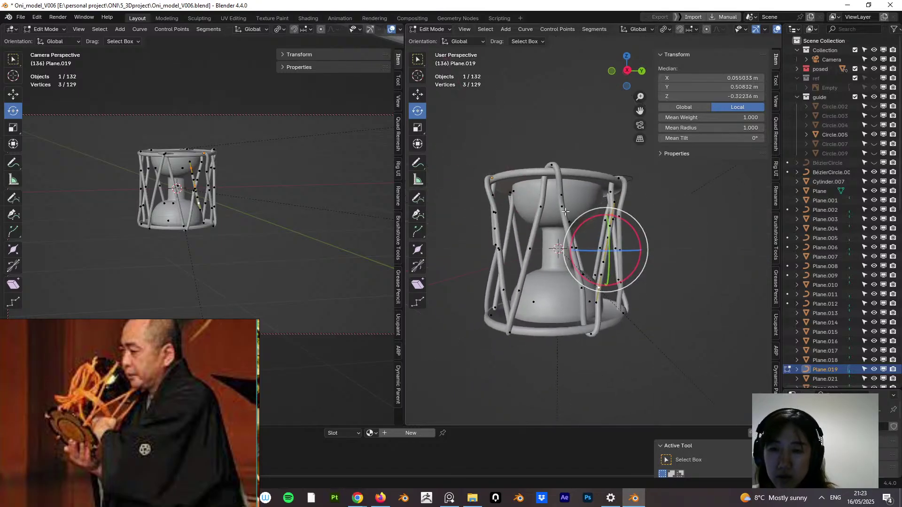
left_click(564, 210, "shift")
left_click(571, 250, "shift")
left_click(583, 291, "shift")
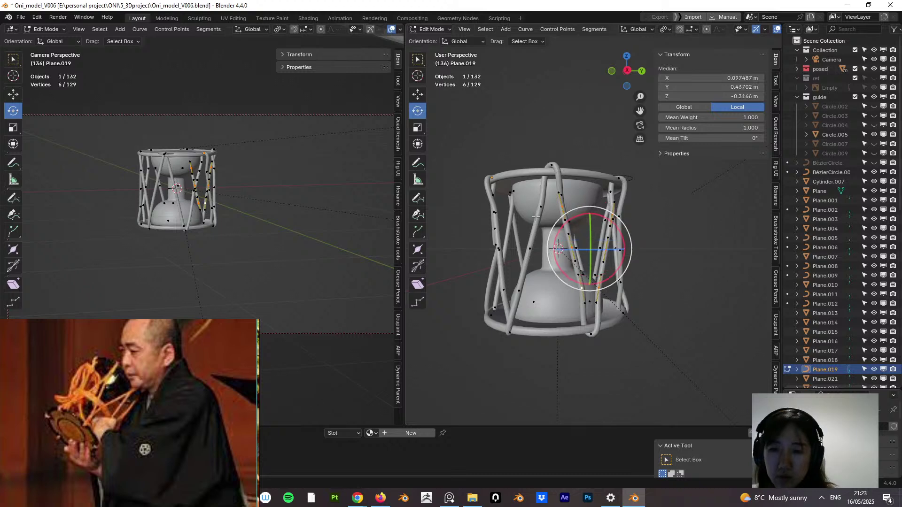
left_click(539, 210, "shift")
left_click(528, 250, "shift")
left_click(521, 292, "shift")
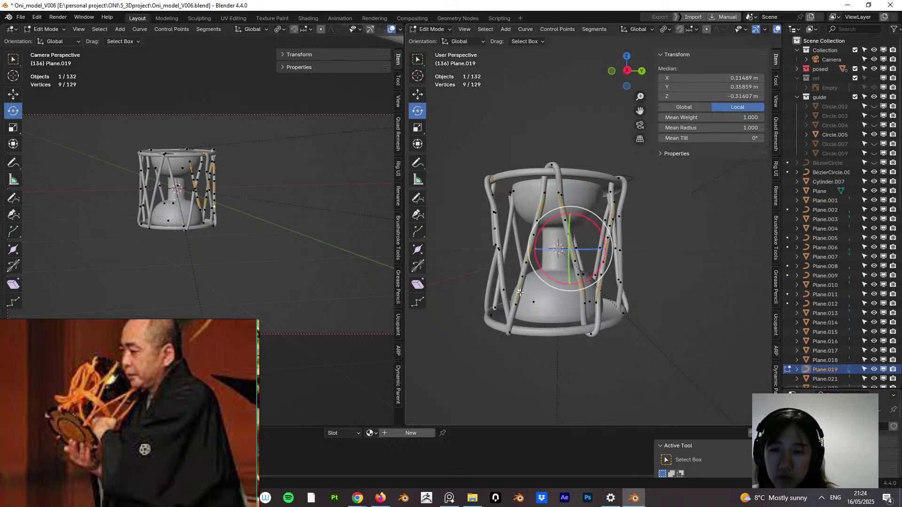
middle_click_drag(522, 291, 581, 286)
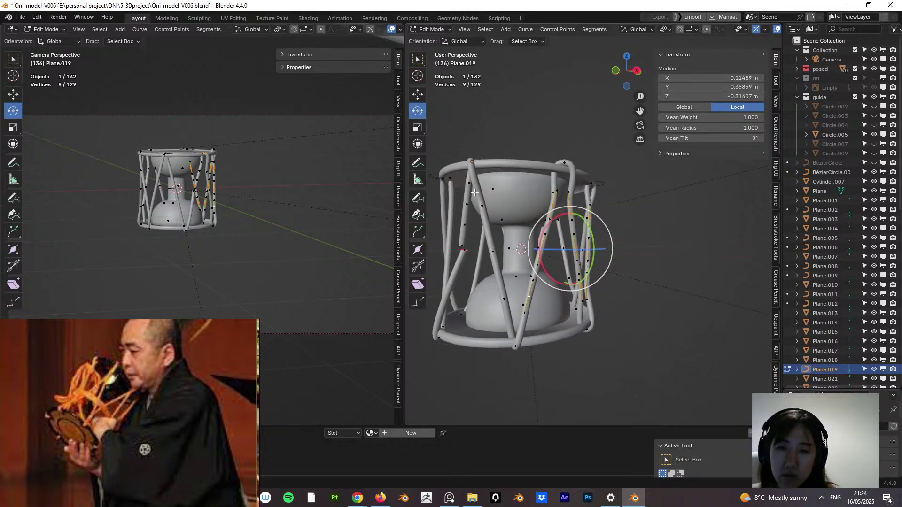
left_click(483, 202, "shift")
left_click(493, 252, "shift")
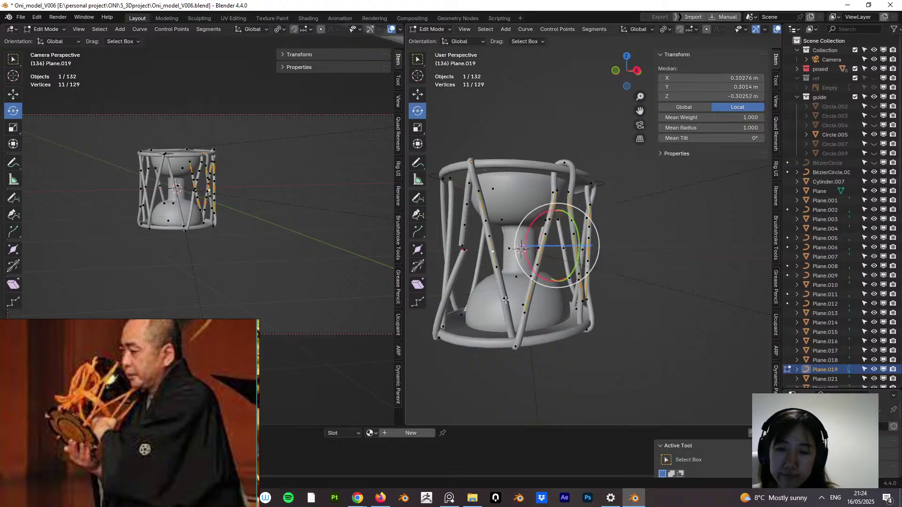
key("x")
left_click(521, 281)
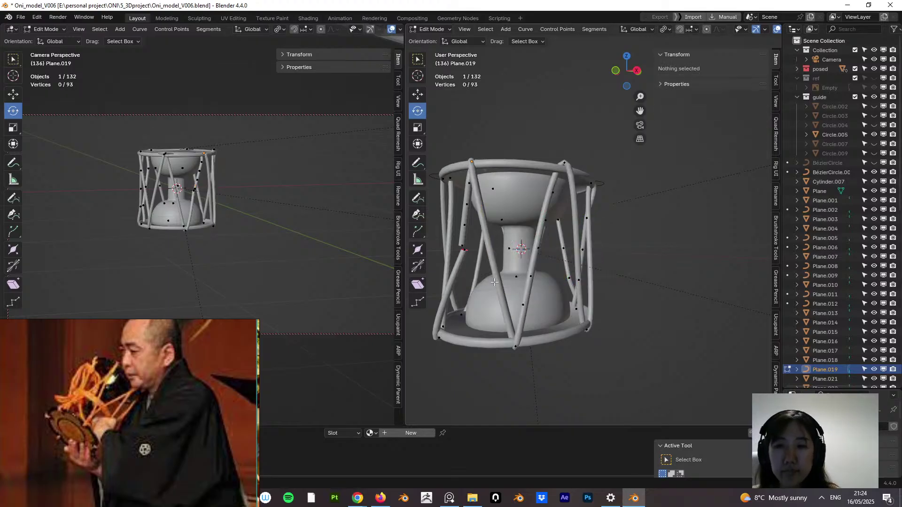
Step: Delete the three intermediate curve points on each of two neighbouring rope strands between the rims
middle_click_drag(495, 281, 526, 242)
key("l")
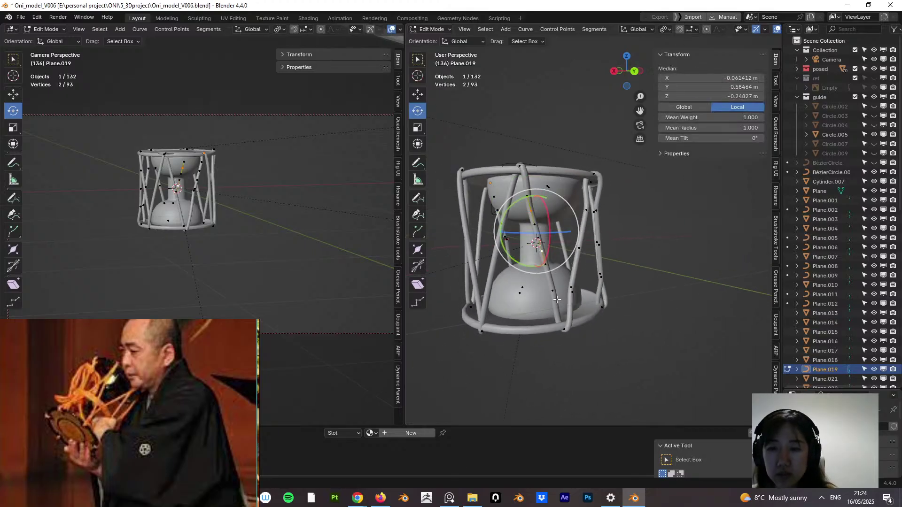
mouse_move(580, 296)
middle_mouse_down()
mouse_move(559, 301)
mouse_move(574, 292)
middle_mouse_up()
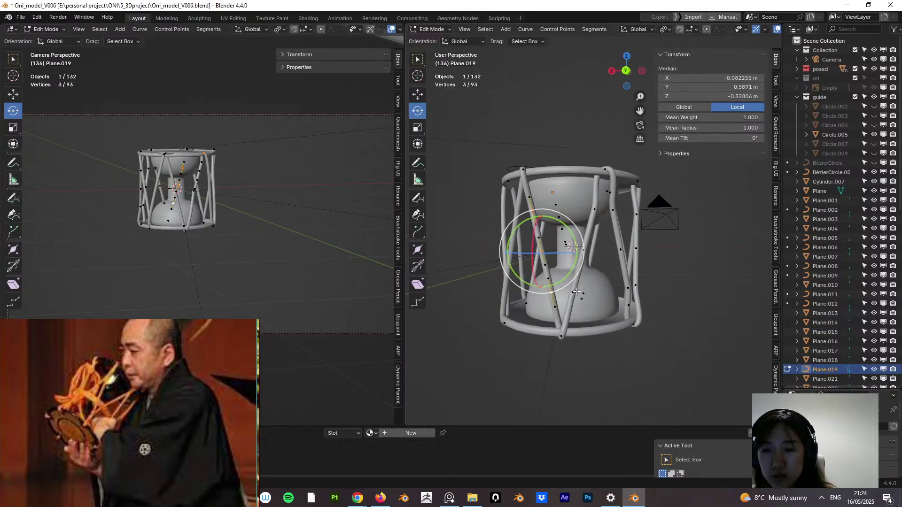
key("l")
left_click(593, 209, "shift")
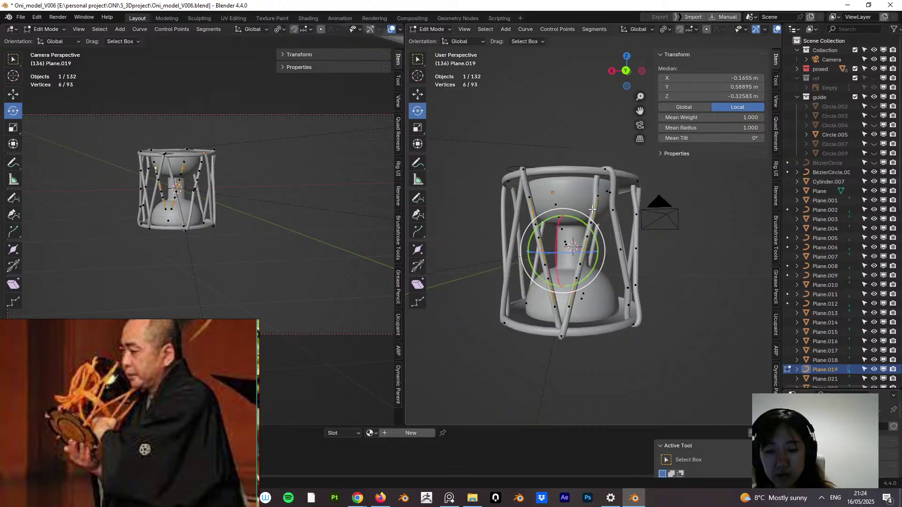
key("x")
left_click(592, 211)
Step: Delete the next strand's three intermediate points, and only the upper and lower intermediate points of the strand beside it, keeping its midpoint
middle_click_drag(592, 212, 602, 211)
key("l")
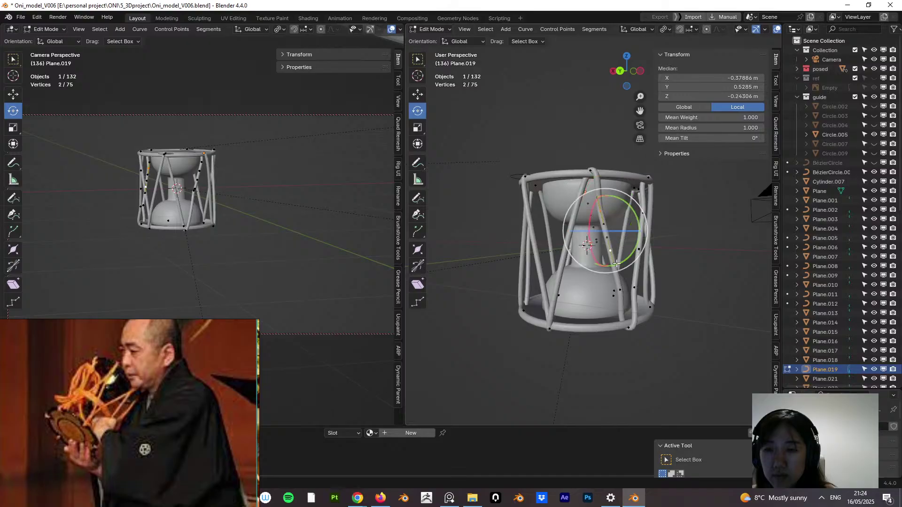
key("x")
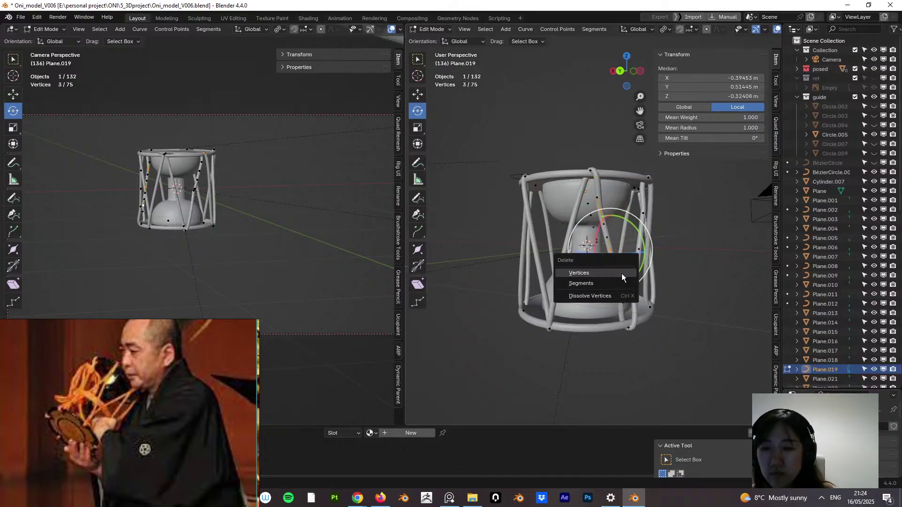
left_click(622, 273)
middle_click_drag(675, 241, 647, 231)
left_click(629, 289)
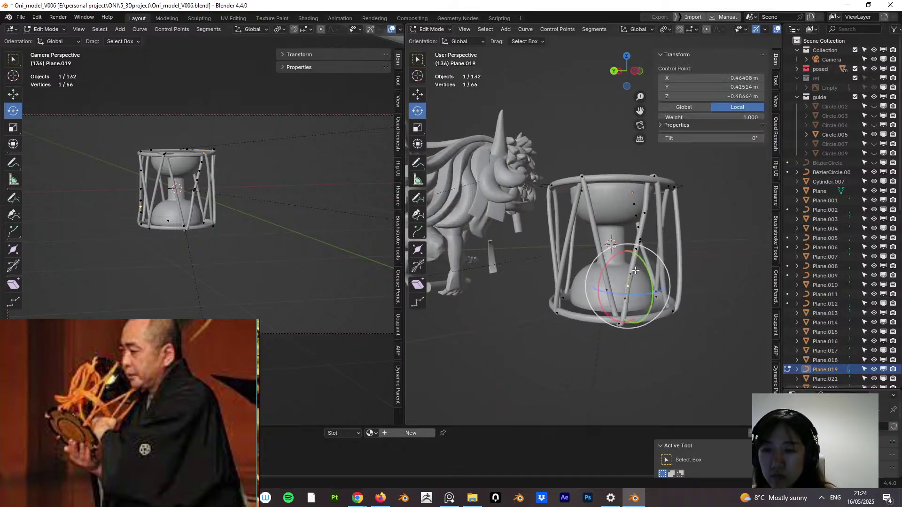
left_click(644, 214, "shift")
key("x")
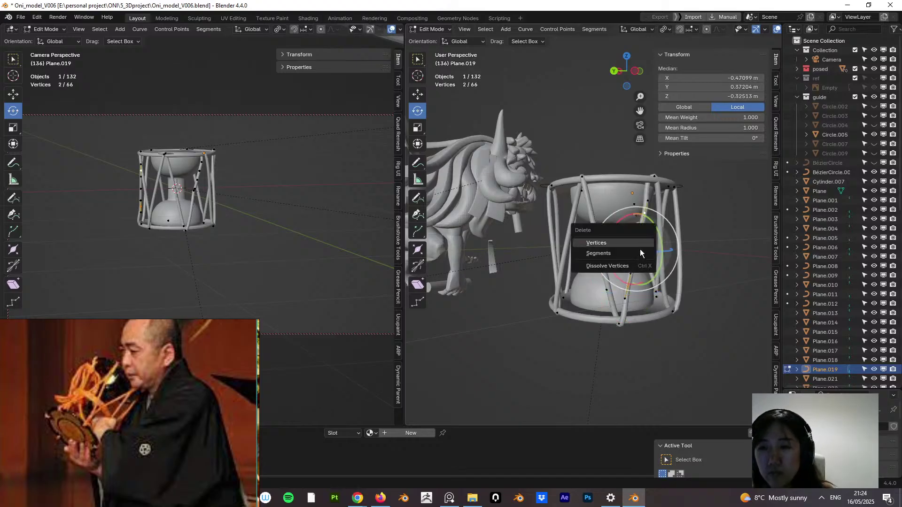
left_click(640, 245)
Step: Scale an upper-rim rope point's handles by 1.108 and move the point about 0.015 m along Y and 0.003 m down
middle_click_drag(640, 245, 681, 246)
left_click(671, 186)
middle_click_drag(671, 186, 706, 210)
left_click_drag(707, 210, 706, 219)
key("s")
left_click(708, 219)
key("g")
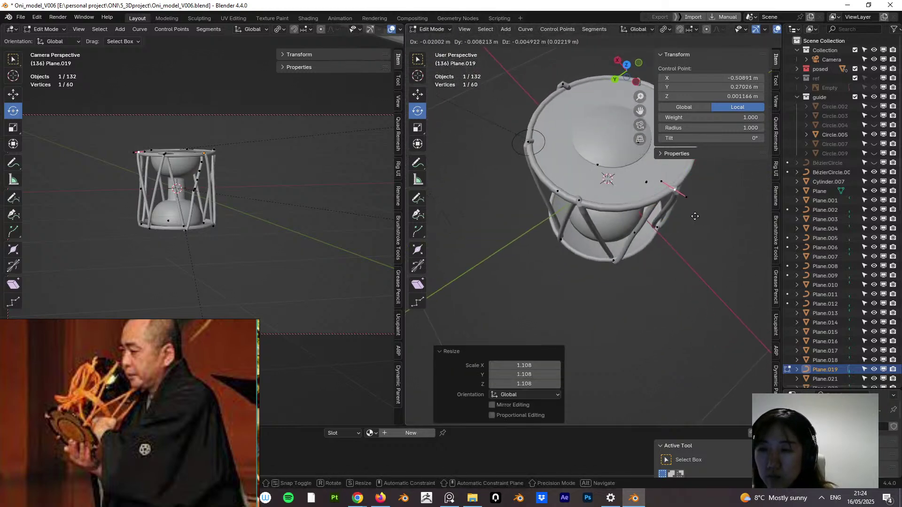
left_click(693, 215)
middle_click_drag(693, 214, 634, 174)
key("g")
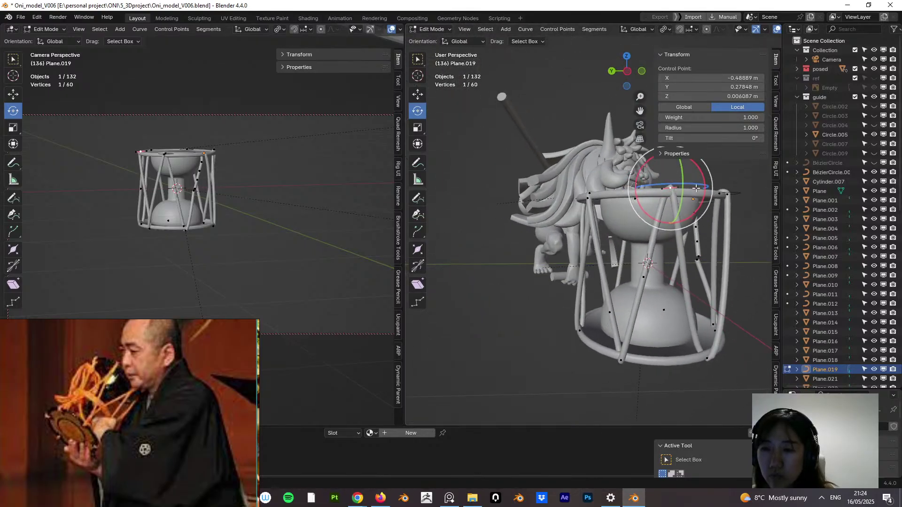
left_click(690, 189)
Step: Move the same upper-rim point horizontally towards the rim by about -0.009 m in X and -0.003 m in Y
middle_click_drag(645, 126, 690, 189)
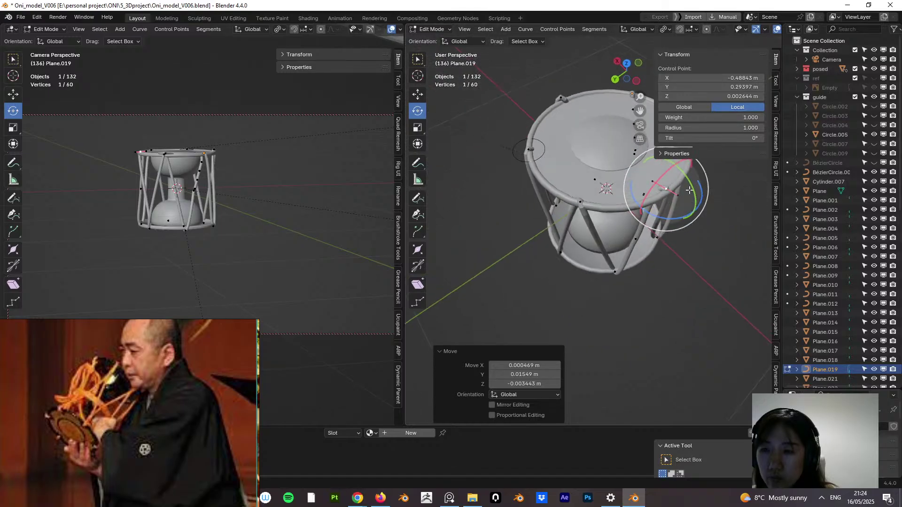
left_click(668, 190)
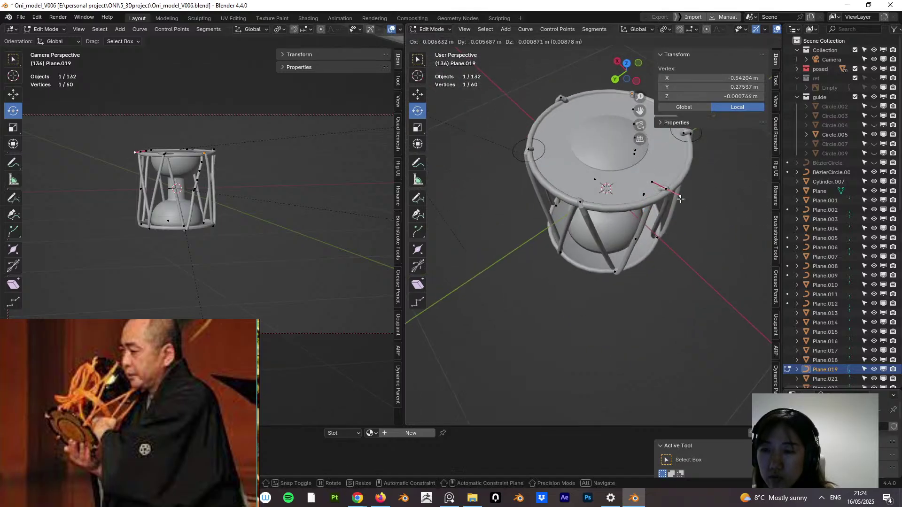
left_click(667, 190)
middle_click_drag(667, 190, 652, 234)
left_click(422, 95)
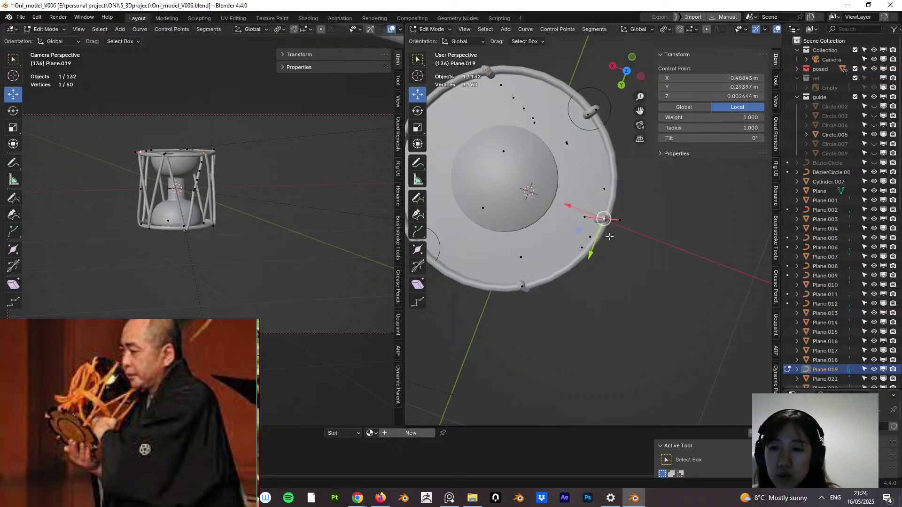
left_click_drag(582, 231, 604, 245)
middle_click_drag(605, 244, 589, 138)
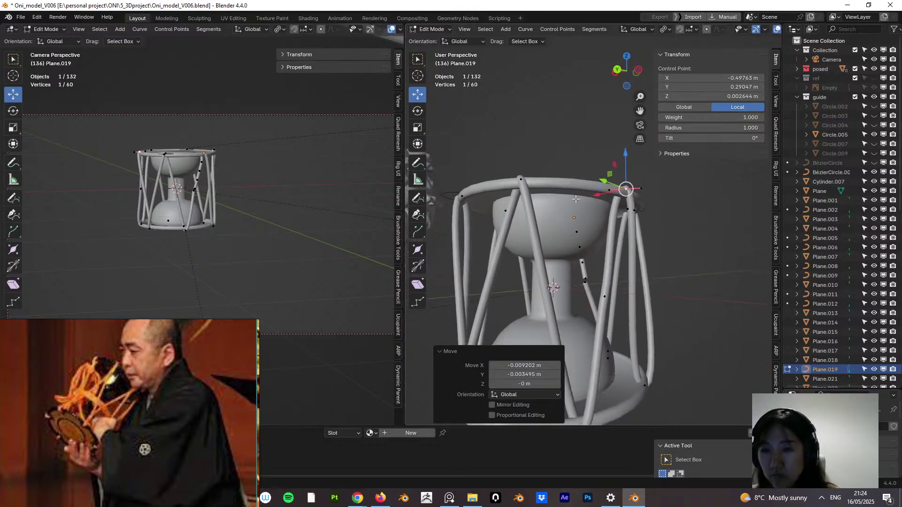
Step: Subdivide two neighbouring rope strands with one cut each, between their lower-rim and upper-rim points
scroll(591, 197, "down", 5)
middle_click_drag(529, 236, 625, 177)
left_click(600, 233)
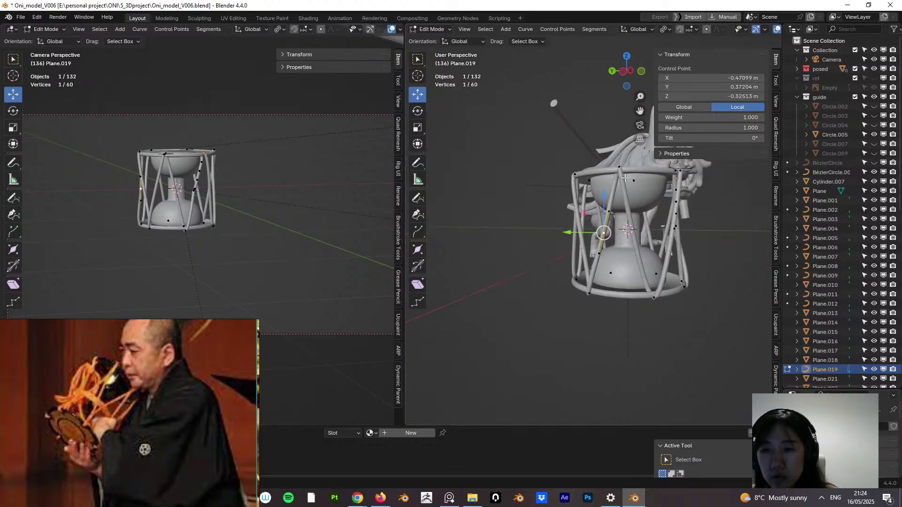
left_click(655, 298, "shift")
right_click(650, 287)
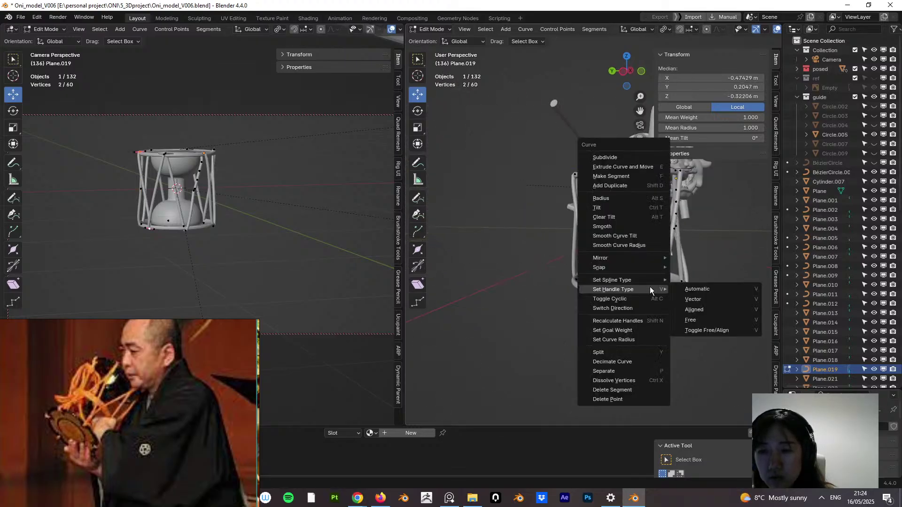
left_click(631, 150)
middle_click_drag(651, 231, 630, 232)
left_click(655, 301)
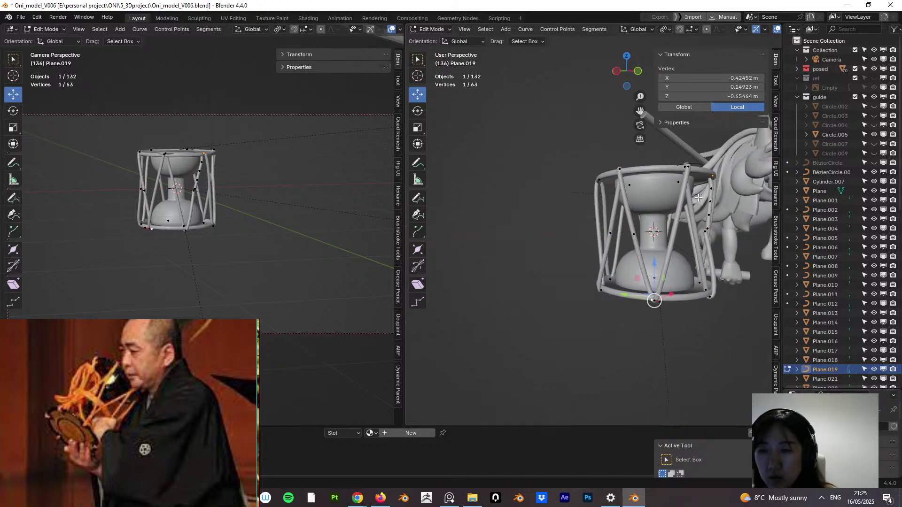
left_click(688, 167, "shift")
right_click(679, 201)
left_click(678, 201)
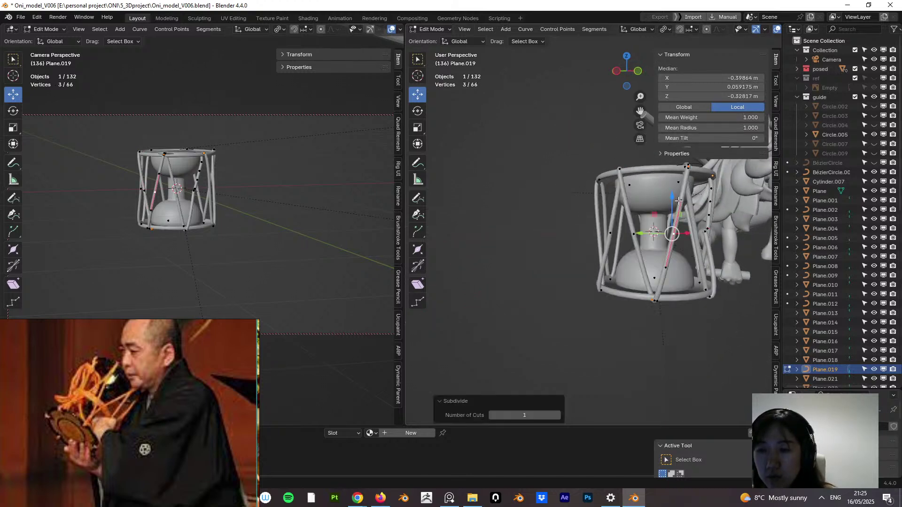
Step: Add a single midpoint to the adjacent rope strand by subdividing between its lower and upper end points
middle_click_drag(679, 201, 672, 294)
left_click(671, 297)
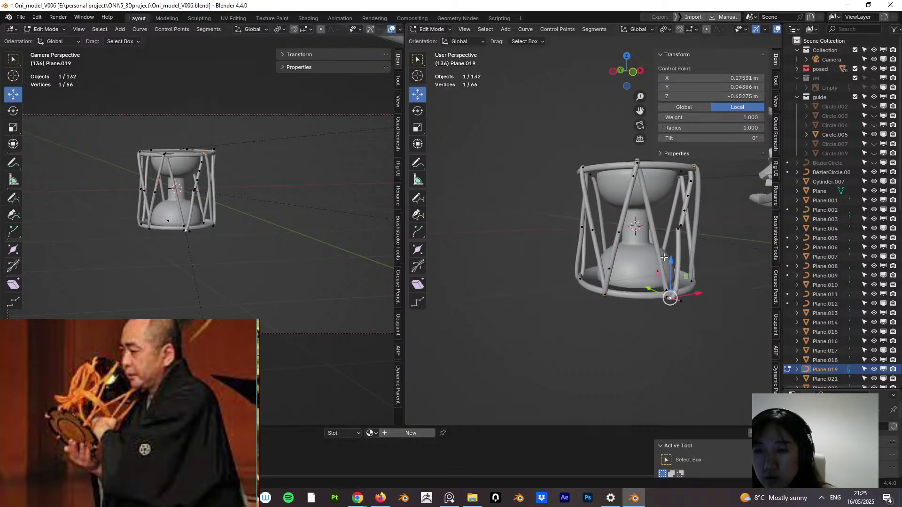
left_click_drag(666, 291, 663, 284)
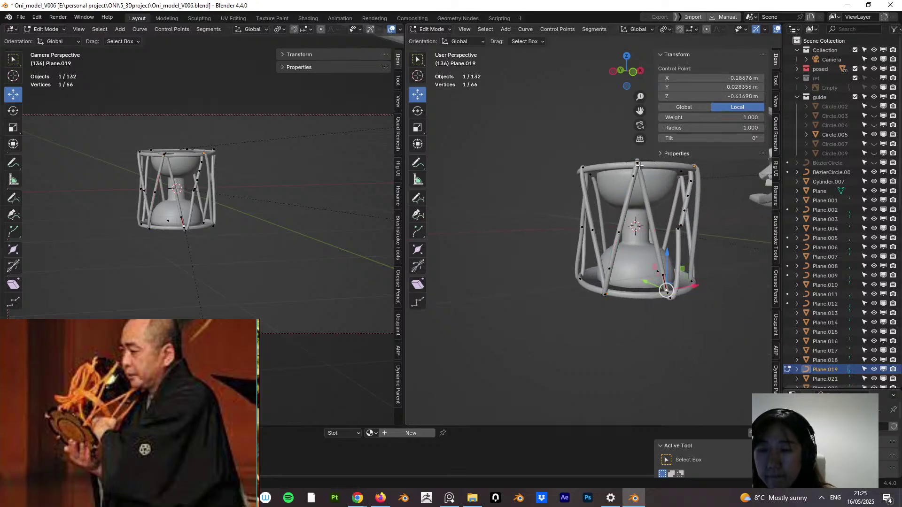
left_click(638, 163, "shift")
middle_click_drag(638, 162, 670, 186)
right_click(631, 202)
left_click(630, 195)
Step: Delete the three intermediate points on the rope strand descending from the curve's orange-marked upper-rim point
left_click(653, 228)
key("l")
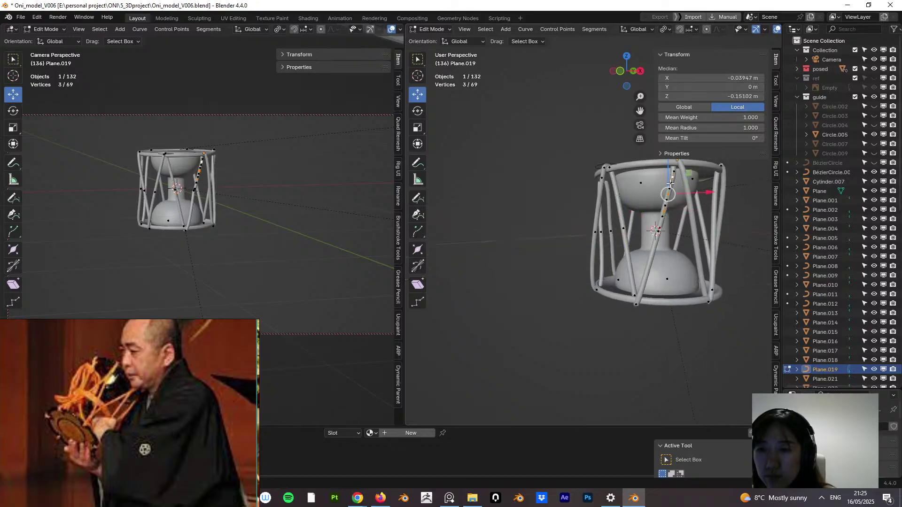
key("x")
left_click(668, 210)
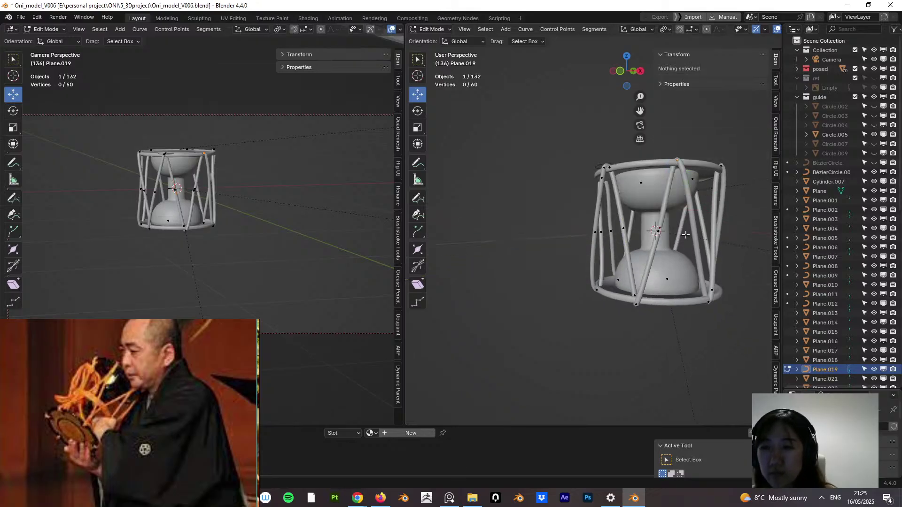
Step: Subdivide once the other strand descending from the orange-marked upper-rim point, and once the strand sharing its lower-rim point
middle_click_drag(668, 209, 689, 287)
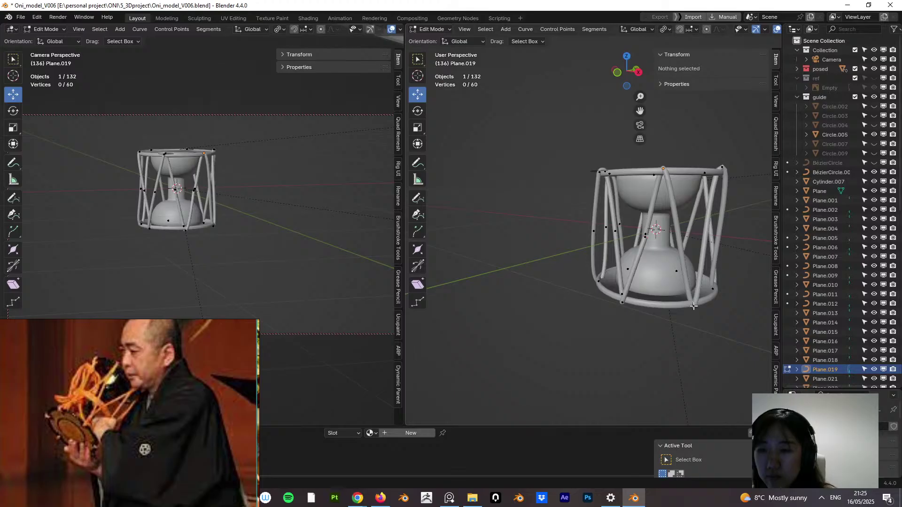
left_click(694, 306)
left_click(665, 169, "shift")
right_click(675, 220)
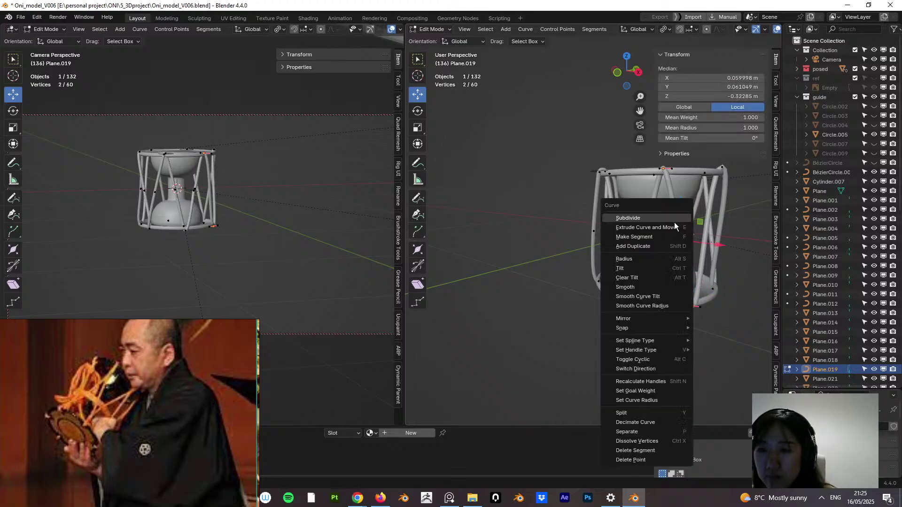
left_click(675, 220)
middle_click_drag(674, 220, 669, 268)
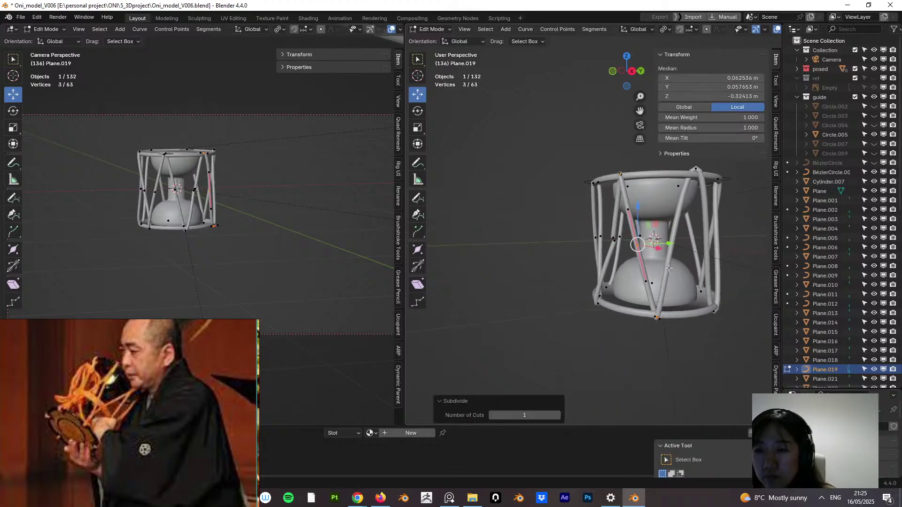
left_click(657, 316)
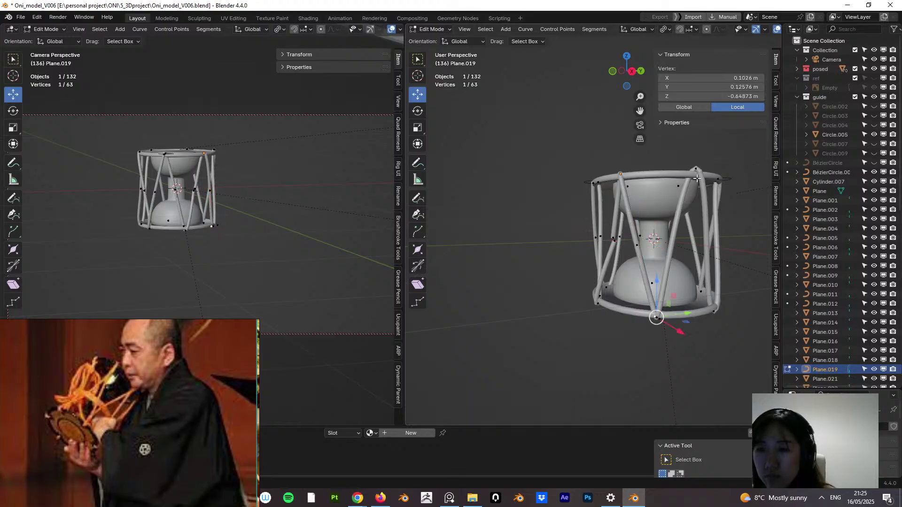
left_click(697, 172, "shift")
right_click(687, 189)
left_click(680, 187)
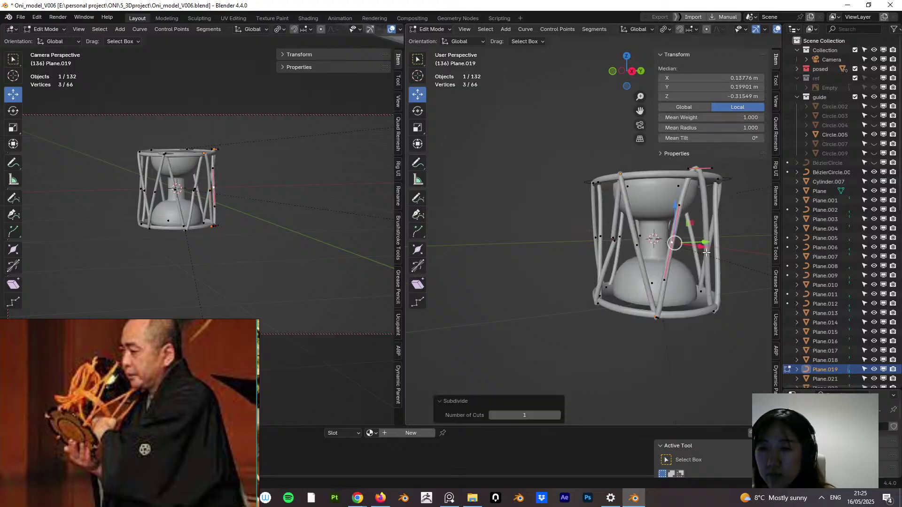
Step: Continue around the drum, adding one midpoint to each of the next two rope strands by subdividing between their rim points
middle_click_drag(679, 253, 673, 290)
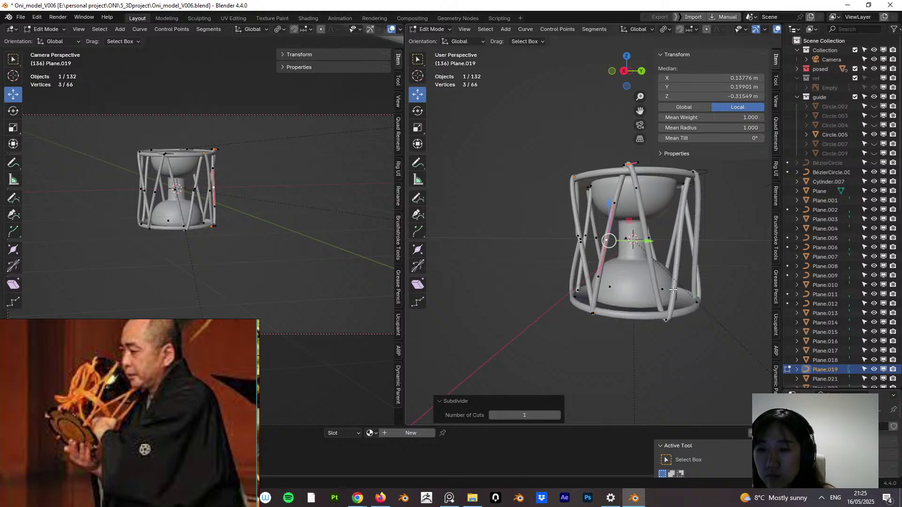
left_click(667, 319)
left_click(634, 165, "shift")
middle_click_drag(649, 243, 623, 335)
right_click(654, 242)
left_click(654, 241)
left_click(623, 323)
left_click(669, 165, "shift")
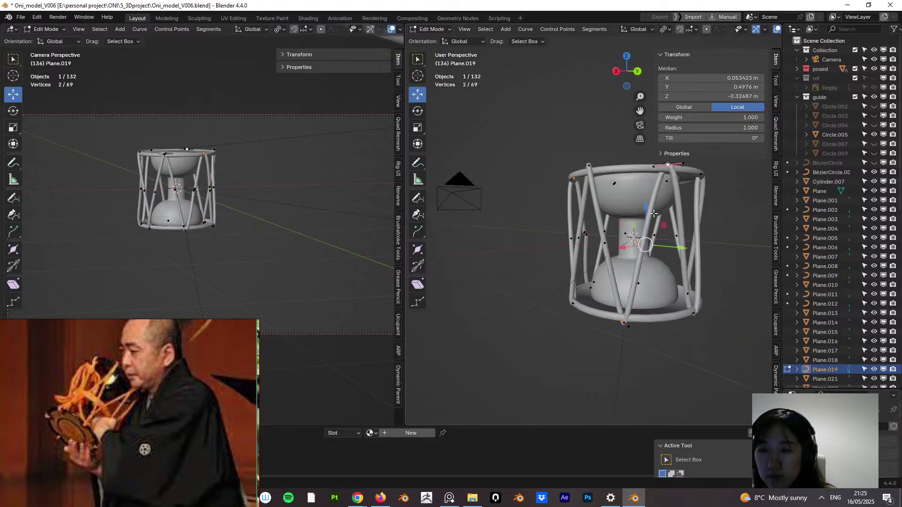
right_click(652, 214)
left_click(653, 215)
Step: Subdivide the following two rope strands once each, selecting the lower-rim and upper-rim point of each strand
middle_click_drag(653, 215, 656, 287)
left_click(661, 329)
left_click(624, 162, "shift")
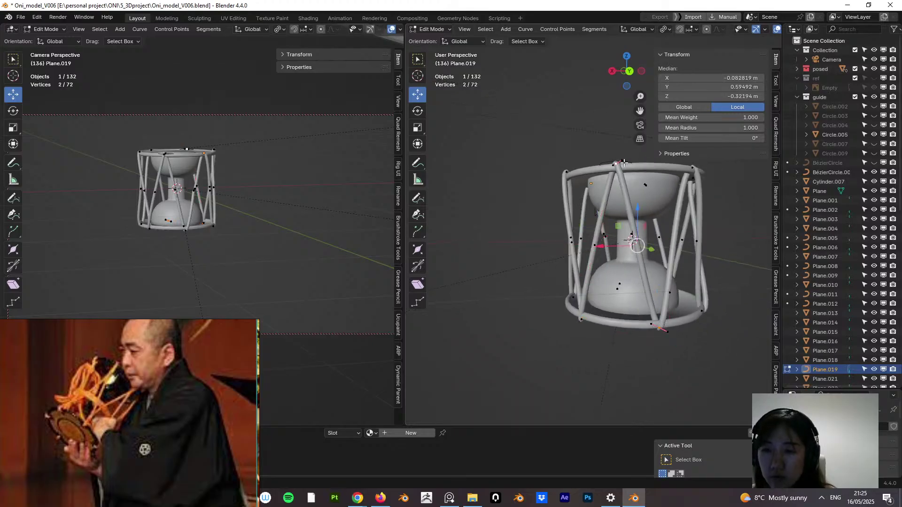
right_click(649, 239)
left_click(650, 241)
middle_click_drag(651, 241, 687, 205)
left_click(656, 321)
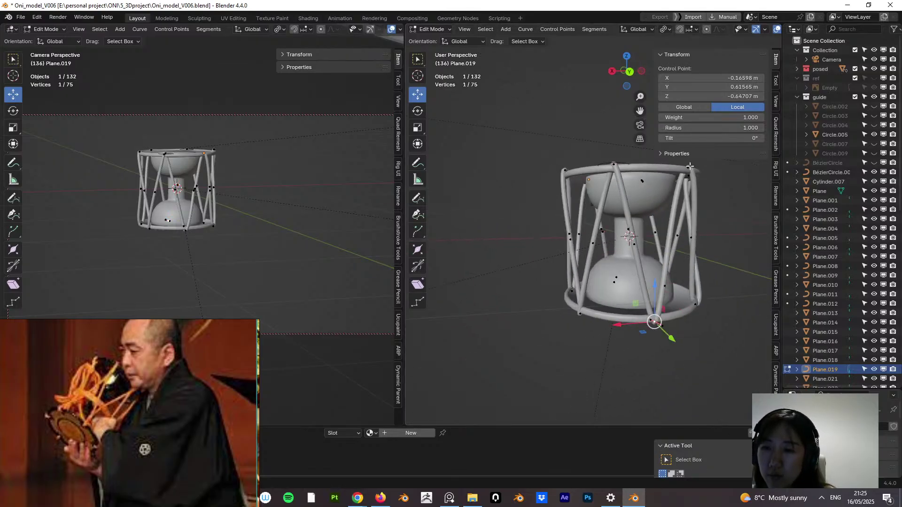
left_click(689, 168, "shift")
right_click(681, 217)
left_click(681, 217)
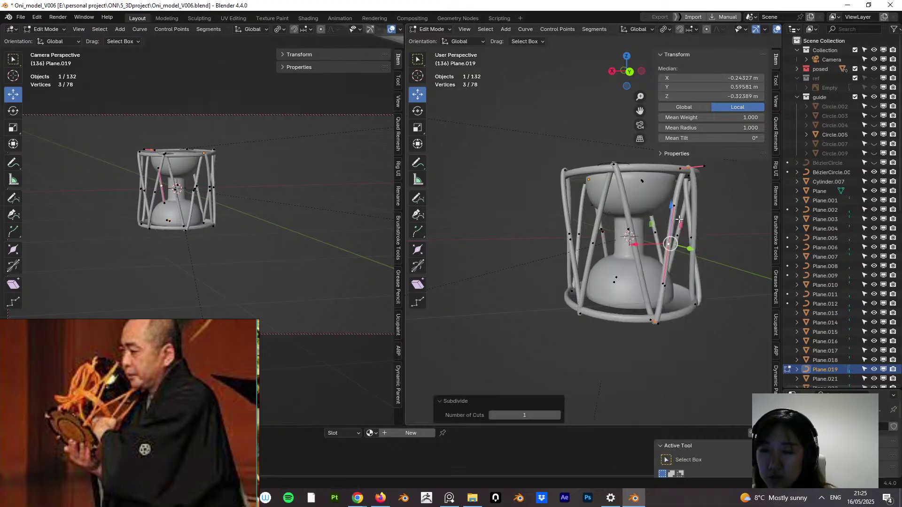
Step: Subdivide once the remaining rope strand between its upper-rim point and its lower-rim point
middle_click_drag(706, 239, 657, 198)
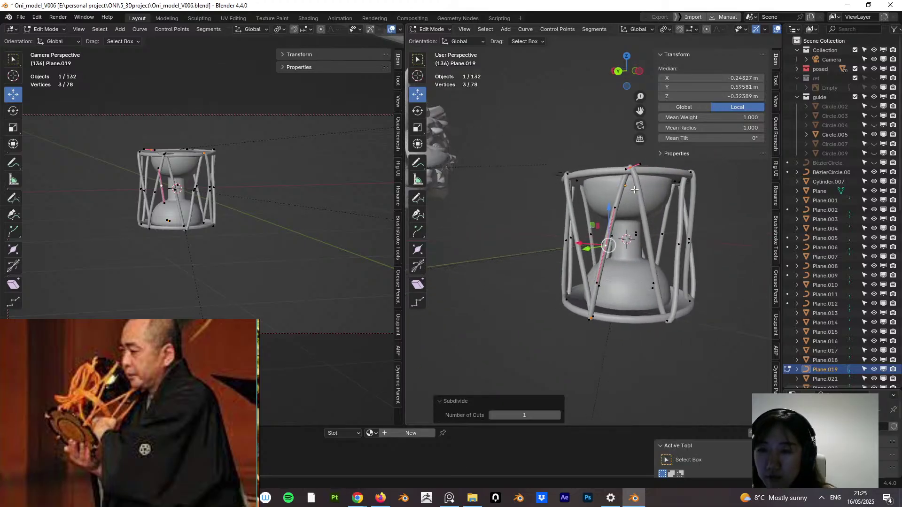
left_click(632, 168)
left_click(669, 320, "shift")
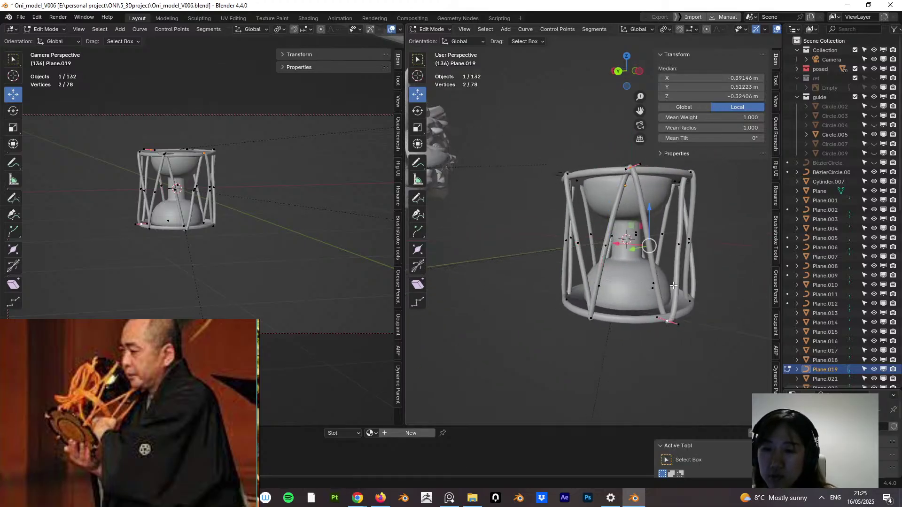
middle_click_drag(674, 285, 659, 297)
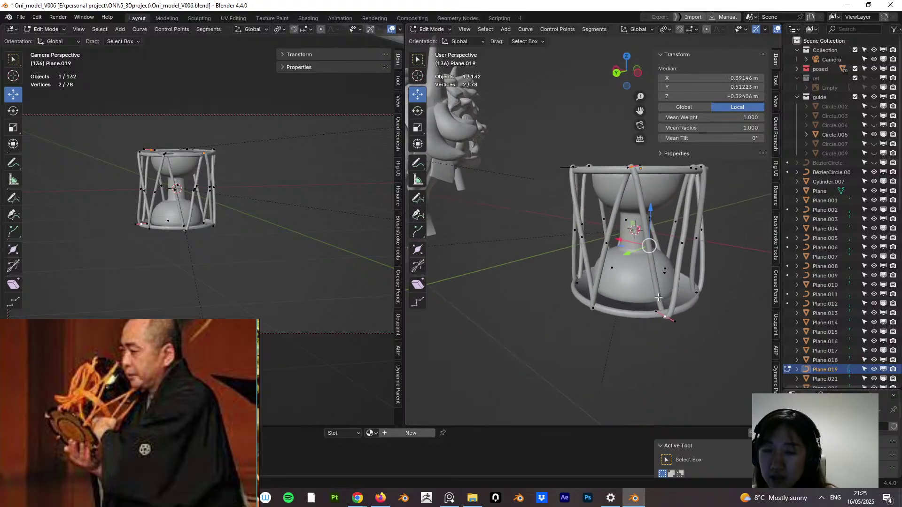
right_click(653, 266)
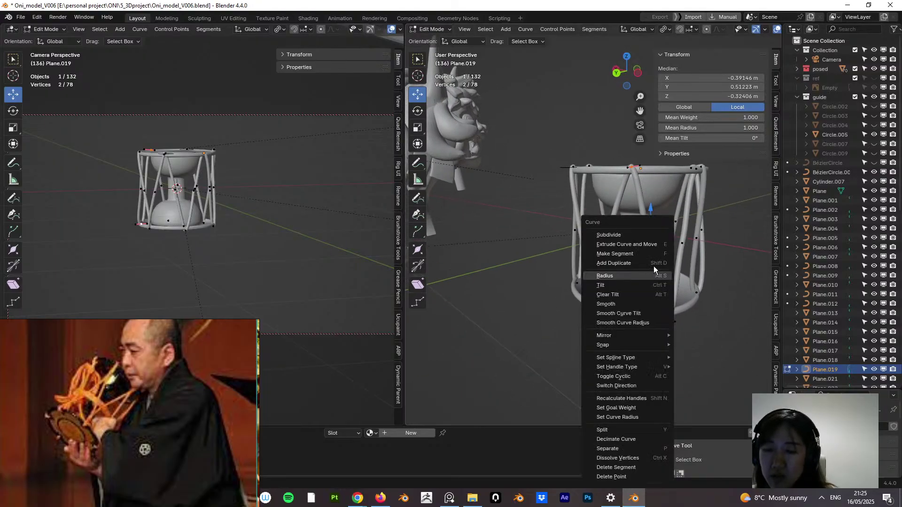
left_click(645, 234)
Step: Select the midpoints of all the rope strands around the drum, leaving the rim points unselected
mouse_move(653, 260)
middle_mouse_down()
mouse_move(677, 261)
mouse_move(650, 244)
middle_mouse_up()
left_click(649, 245)
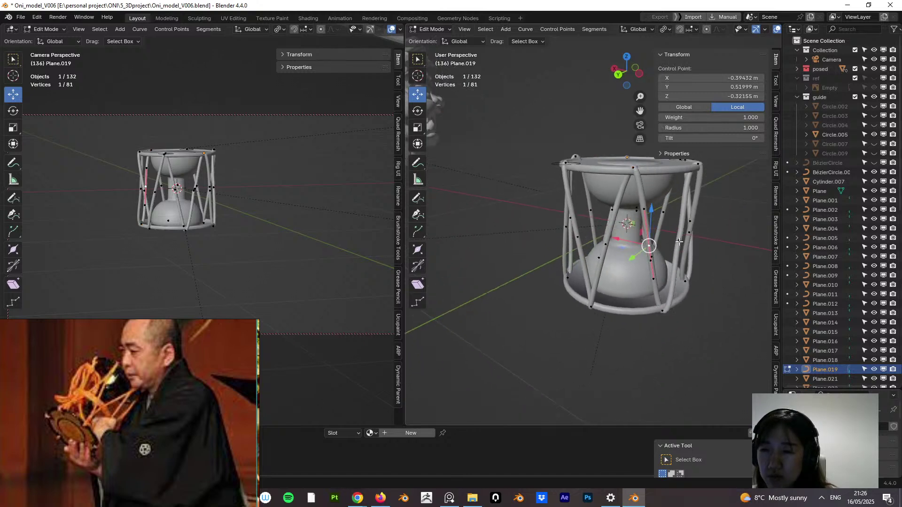
key("ctrl+KP_Add")
middle_click_drag(708, 242, 554, 255)
left_click(652, 266, "shift")
left_click(641, 287, "shift")
middle_click_drag(616, 266, 682, 277)
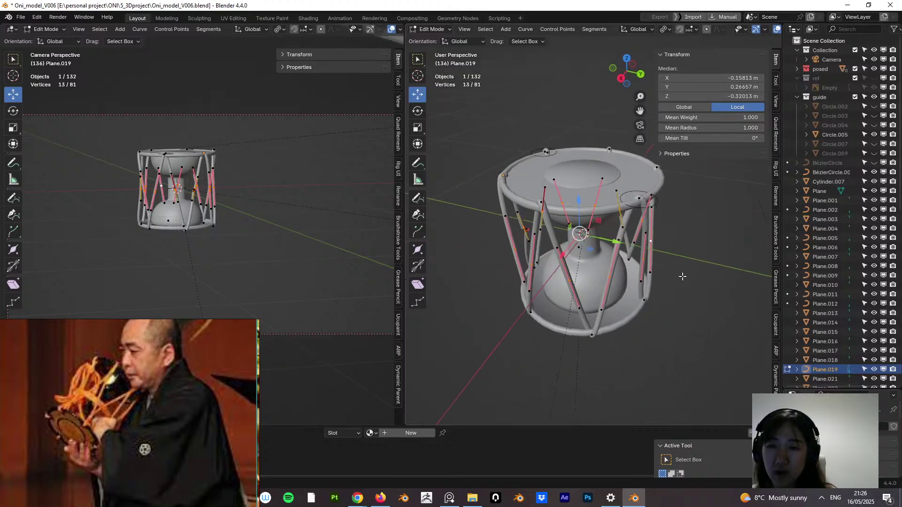
Step: Shrink the selected midpoints' handles around their individual origins by scaling to about 0.18, then by 0.966
key("s")
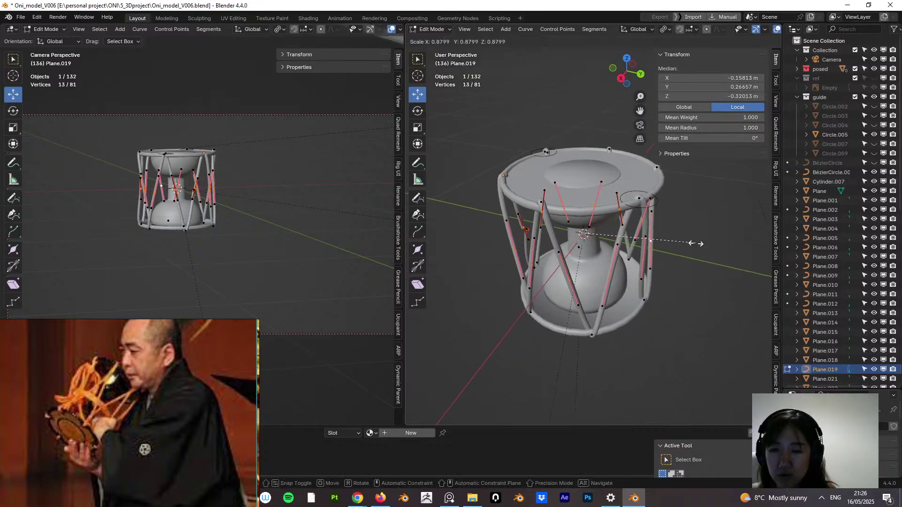
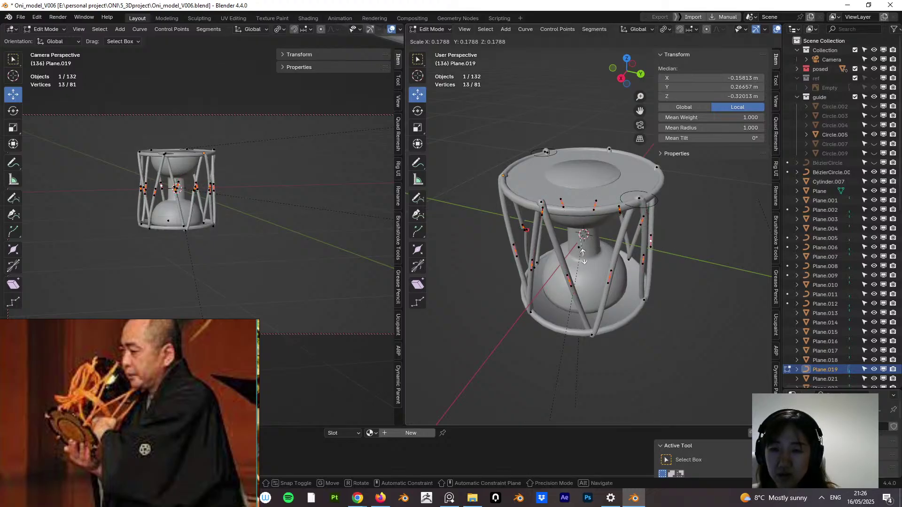
left_click(584, 256)
middle_click_drag(587, 256, 702, 233)
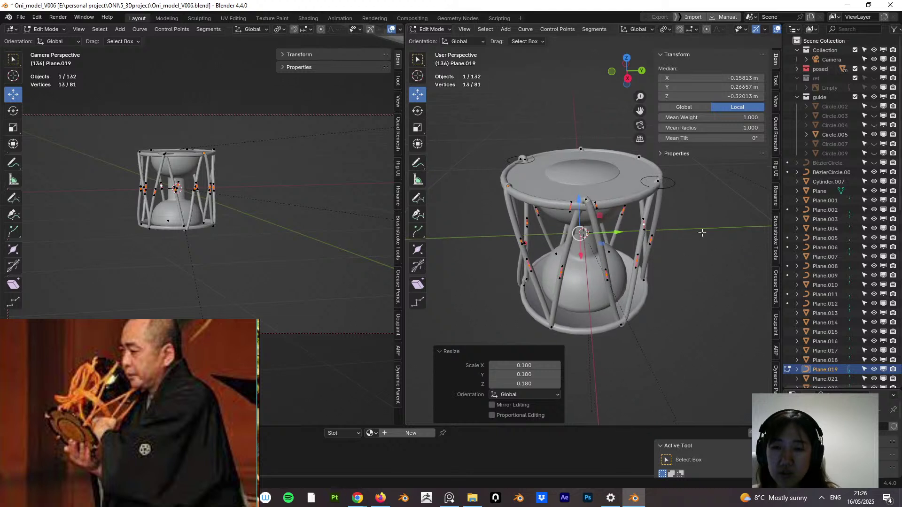
key("s")
left_click(700, 234)
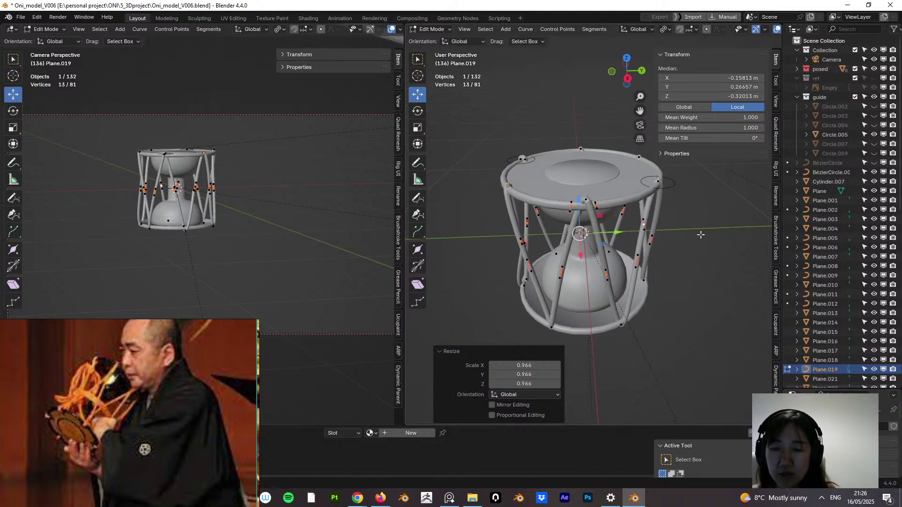
Step: Set the transform pivot point to Median Point and save the file
left_click(666, 30)
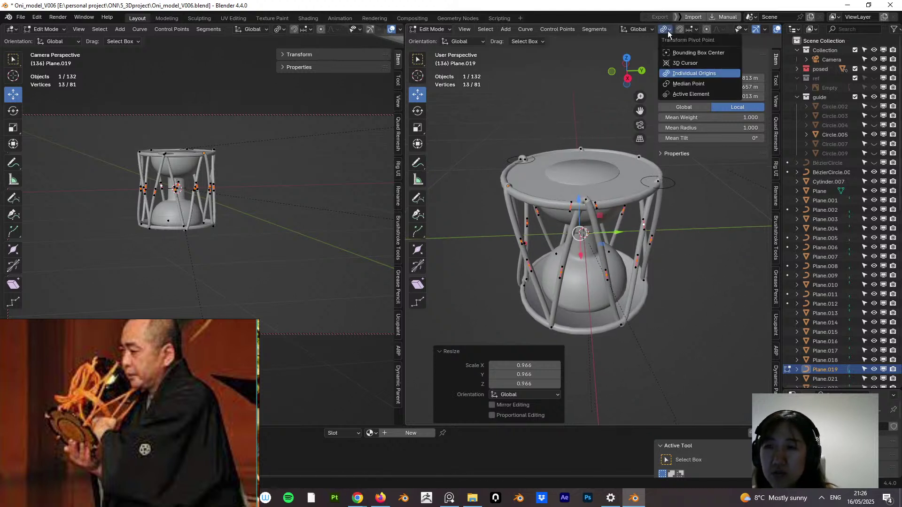
left_click(693, 84)
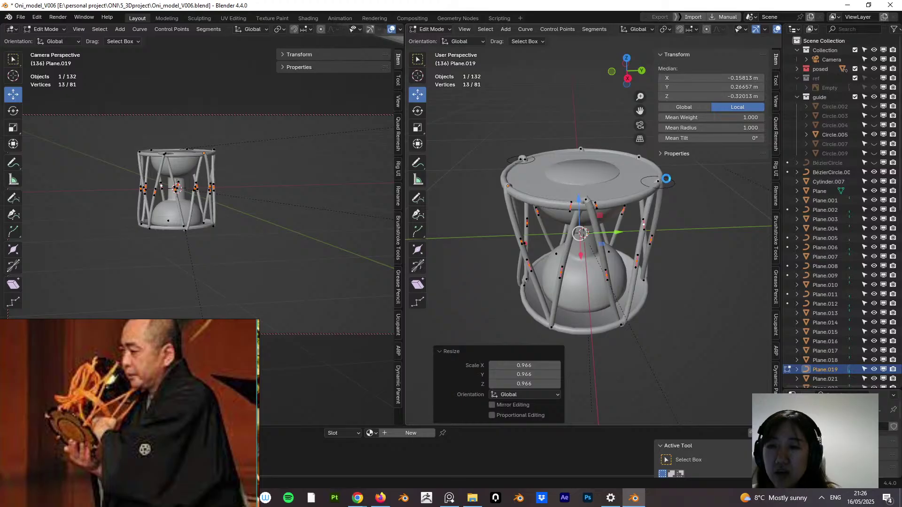
key("ctrl+s")
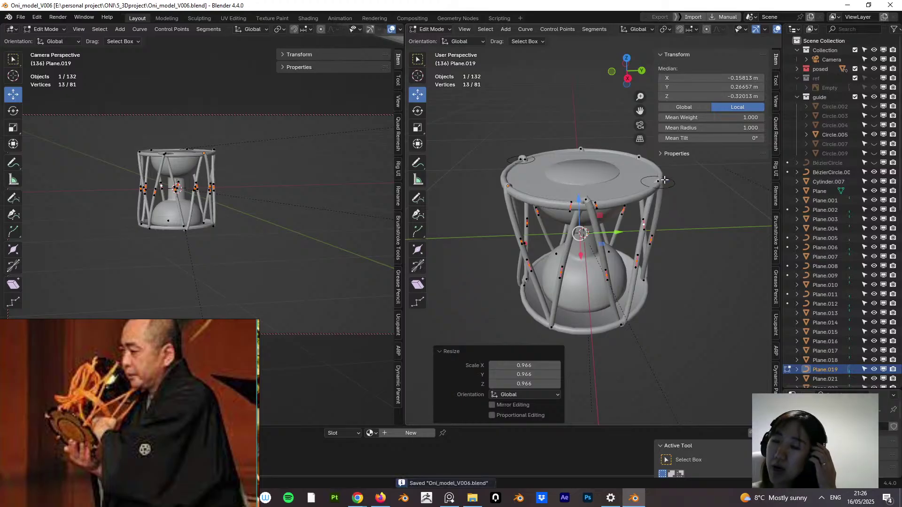
Step: Pull the strand midpoints in toward the drum's waist by scaling to about 0.334, then widen them by 1.562
key("s")
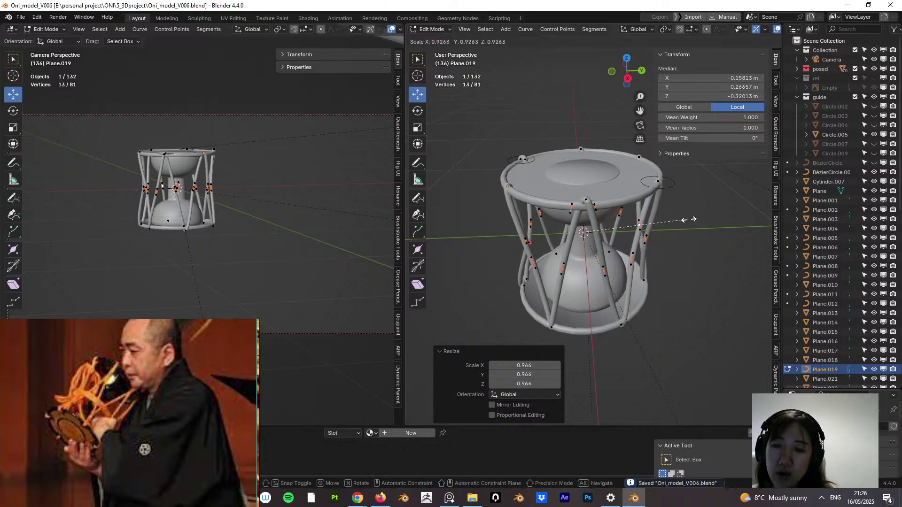
left_click(615, 224)
middle_click_drag(615, 223, 587, 201)
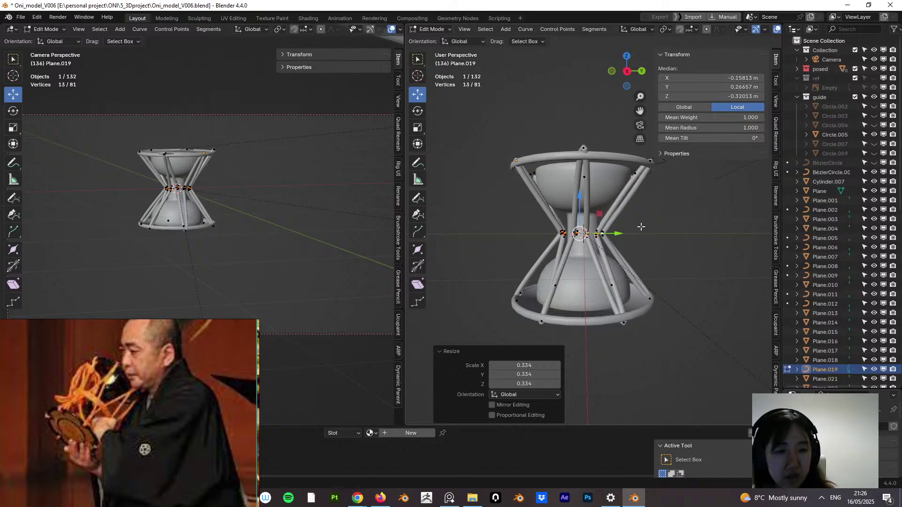
key("s")
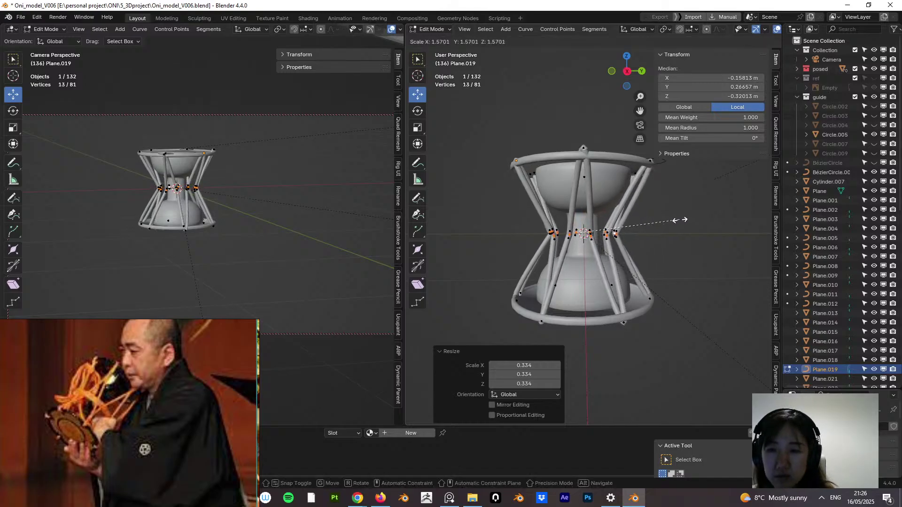
left_click(679, 220)
Step: Scale the strand midpoints by about 3.94 along Z to round the rope bends, and deselect everything
key("s")
key("z")
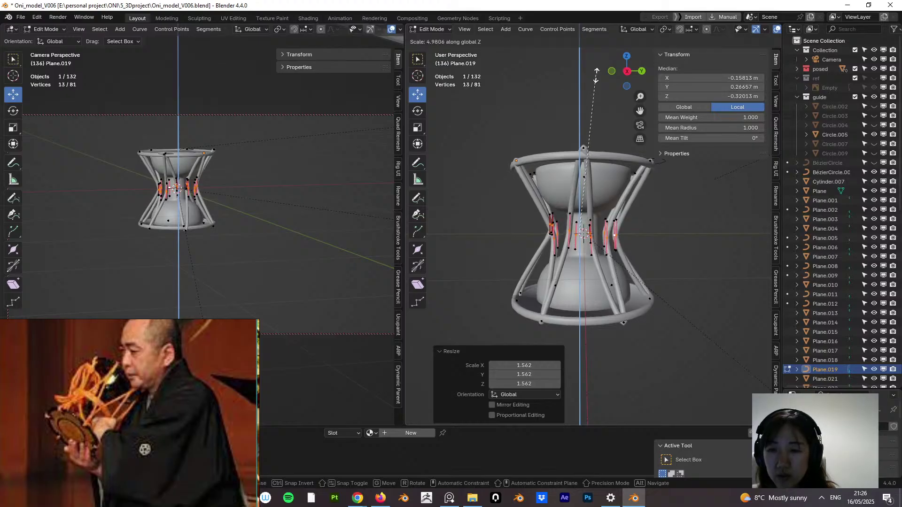
left_click(595, 106)
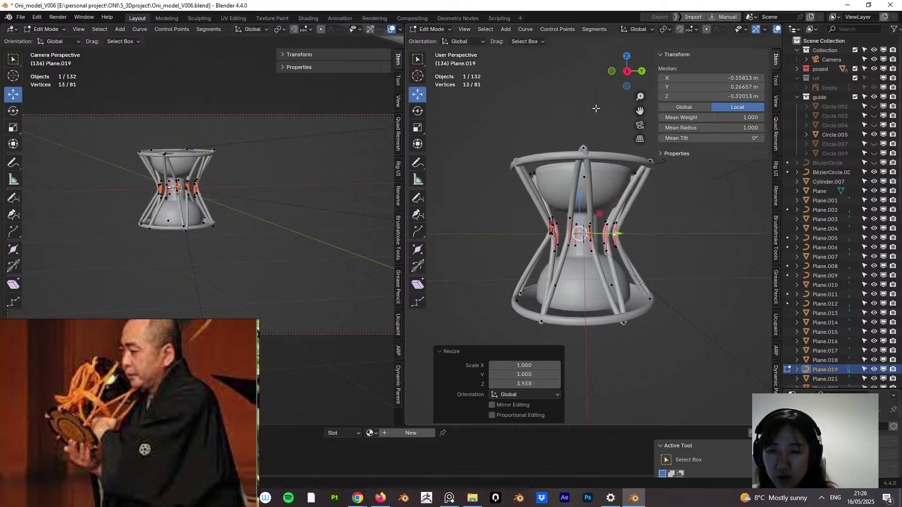
mouse_move(611, 221)
middle_mouse_down()
mouse_move(671, 230)
mouse_move(643, 232)
mouse_move(666, 249)
mouse_move(638, 252)
mouse_move(601, 228)
middle_mouse_up()
key("alt+a")
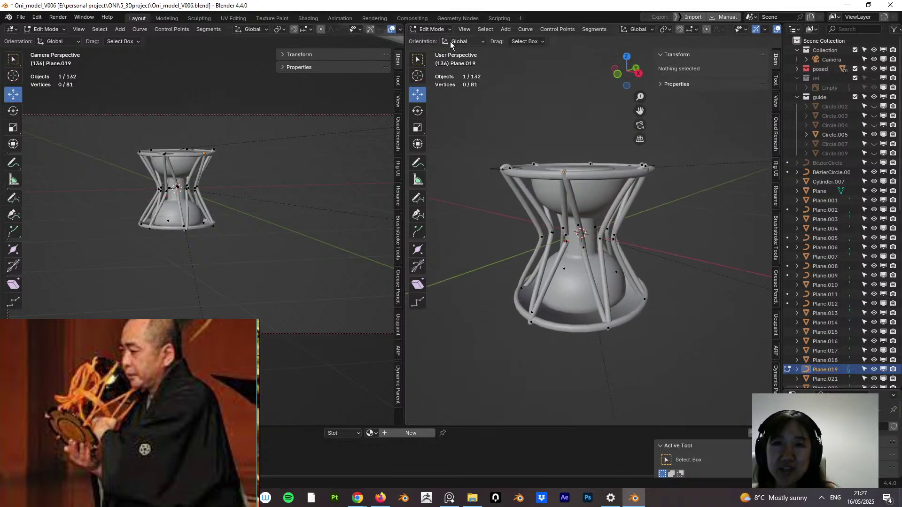
Step: Return to Object Mode and hide the drum's hourglass body
left_click(438, 40)
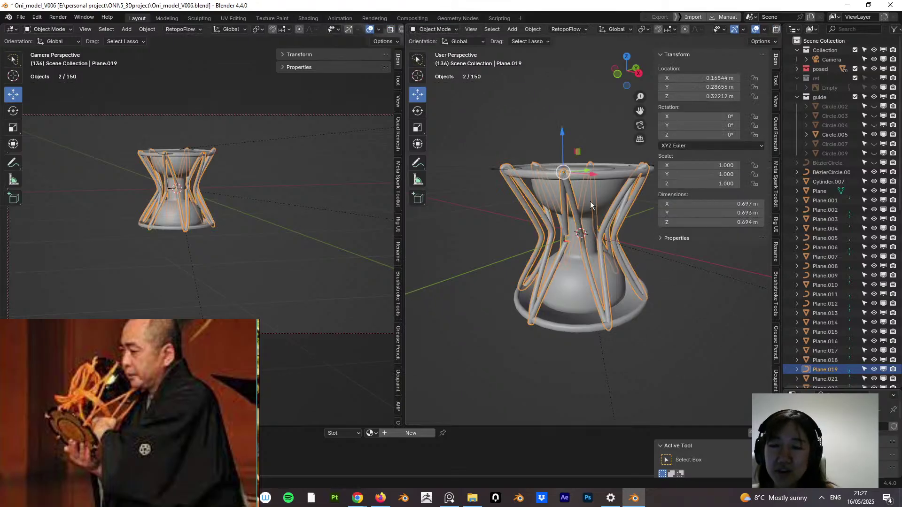
left_click(435, 29)
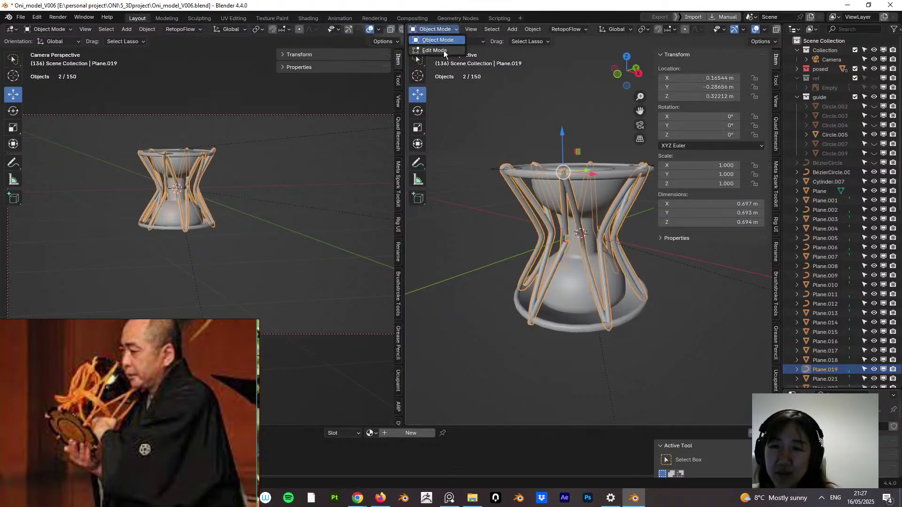
left_click(432, 29)
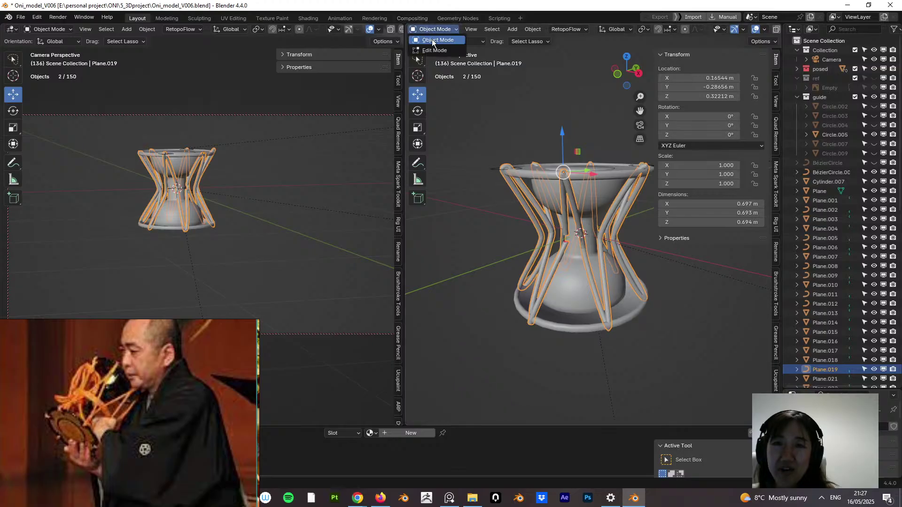
key("h")
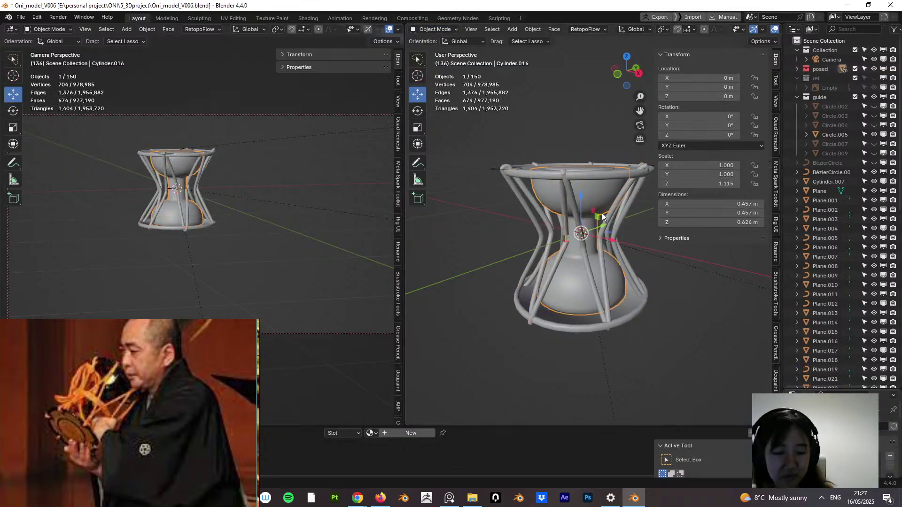
Step: Thicken the rope by scaling its bevel profile BézierCircle.001 at the drum's centre by about 1.52
middle_click_drag(594, 249, 597, 231)
left_click(597, 229)
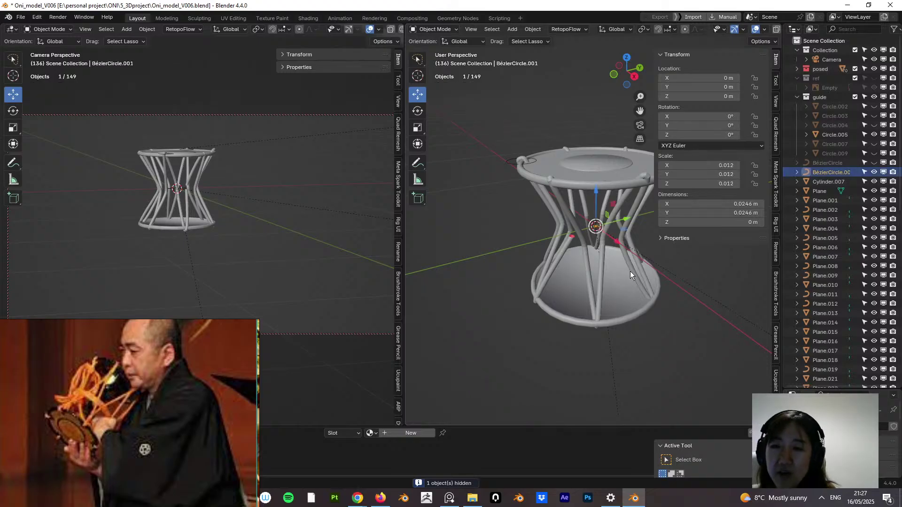
key("s")
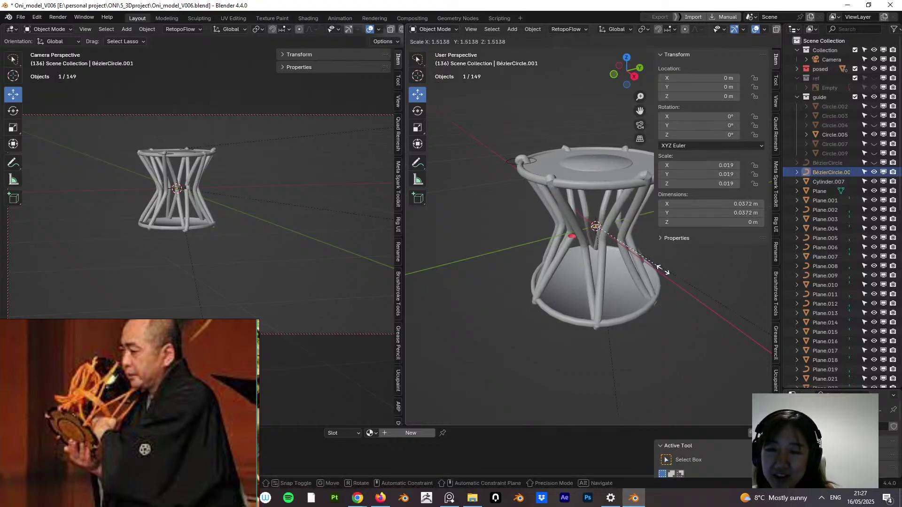
left_click(662, 269)
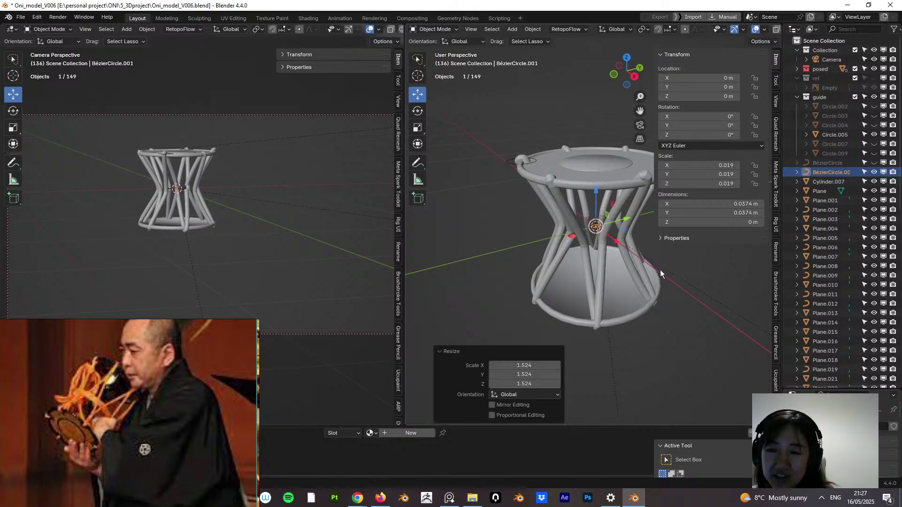
middle_click_drag(660, 270, 645, 313)
Step: Unhide all objects and hide the rim guide circles Circle.002, Circle.003, Circle.004 and Circle.009
key("alt+h")
left_click(670, 263)
left_click(604, 219)
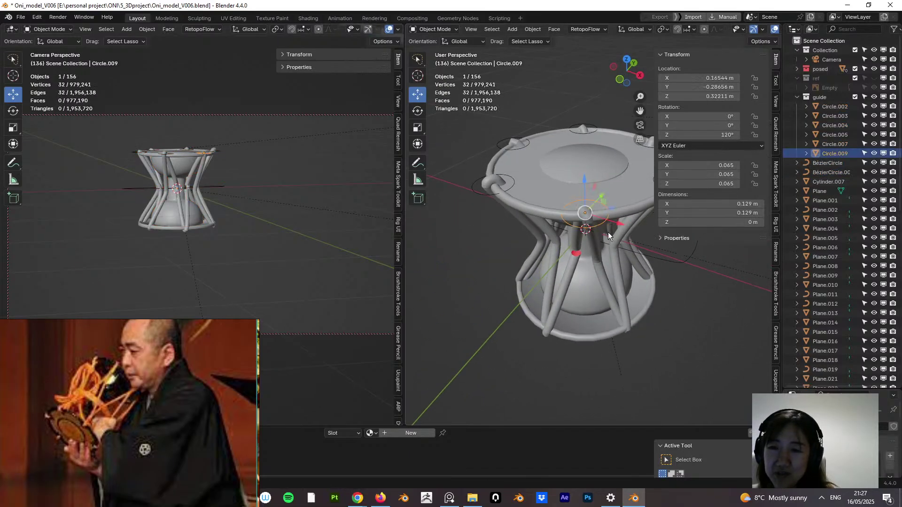
middle_click_drag(608, 232, 639, 232)
left_click(640, 219, "shift")
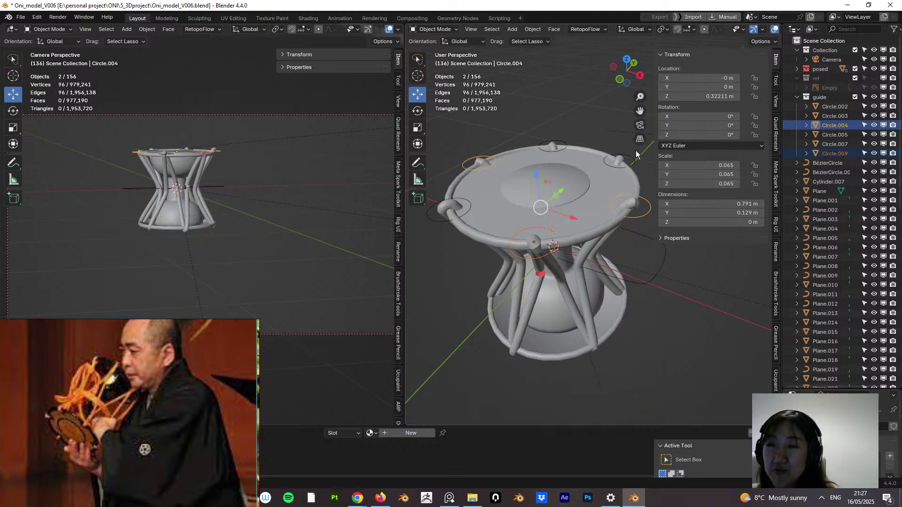
left_click(604, 158, "shift")
left_click(561, 138, "shift")
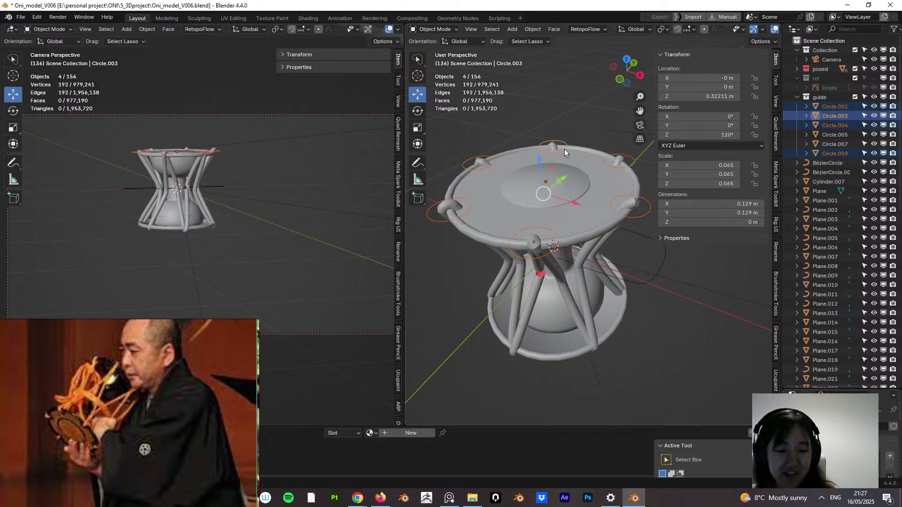
key("h")
Step: Delete the two remaining pairs of guide circles on the upper rim, Circle.005 and Circle.007
left_click(625, 163)
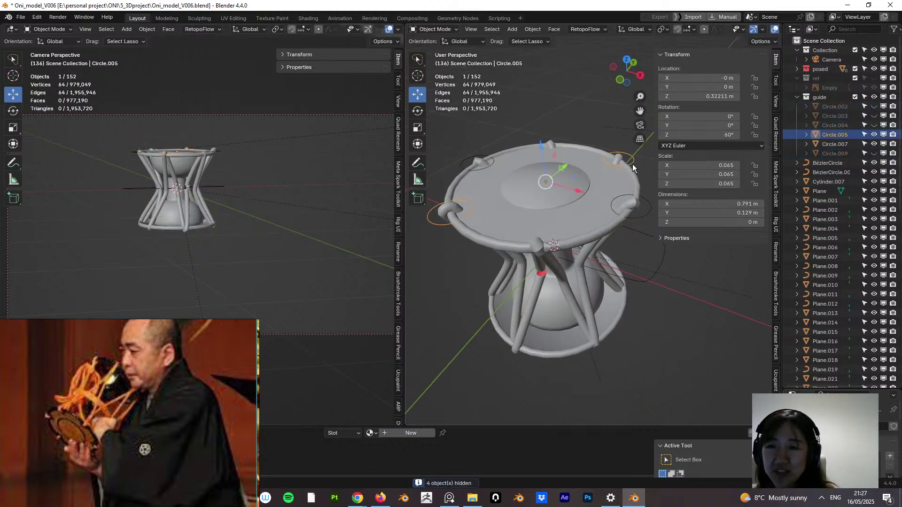
key("Delete")
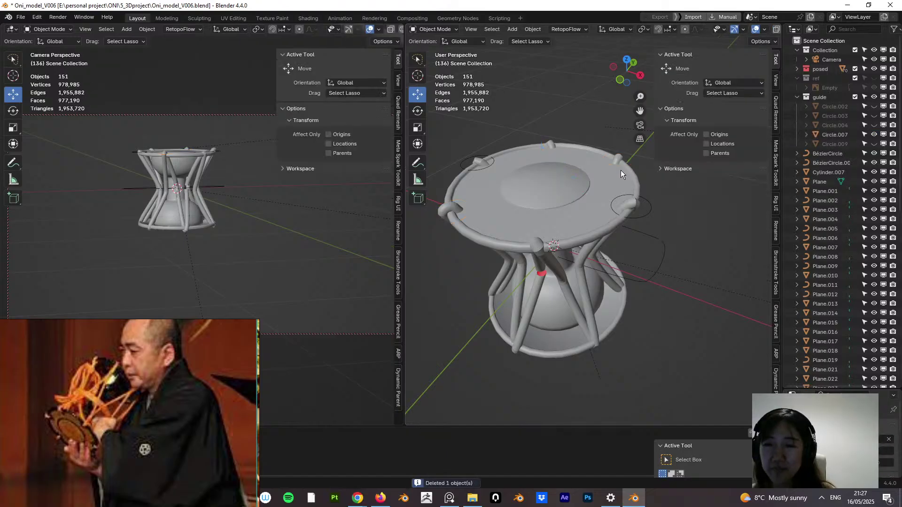
left_click(652, 196)
key("Delete")
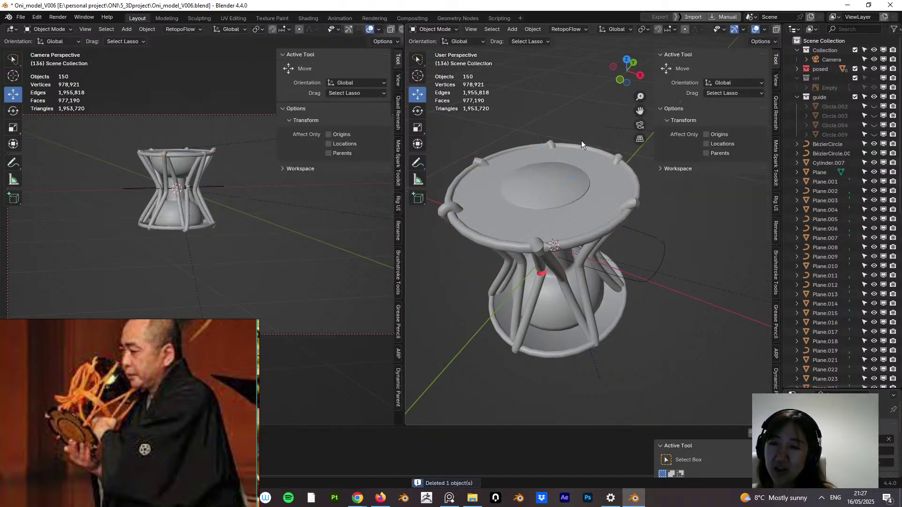
Step: Hide the BézierCircle around the drum's waist, deselect the rope curve and save the file
middle_click_drag(558, 259, 539, 260)
left_click(608, 266)
key("h")
left_click(576, 280)
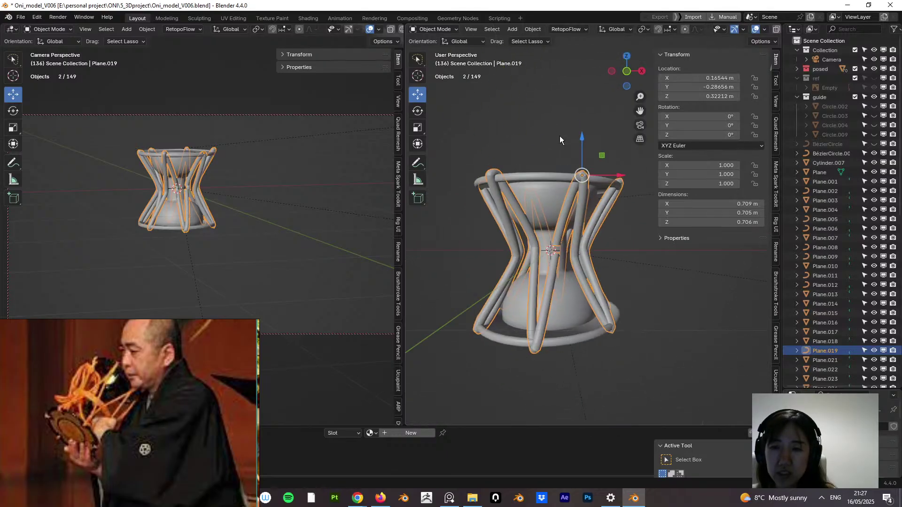
left_click(560, 136)
middle_click_drag(594, 241, 565, 264)
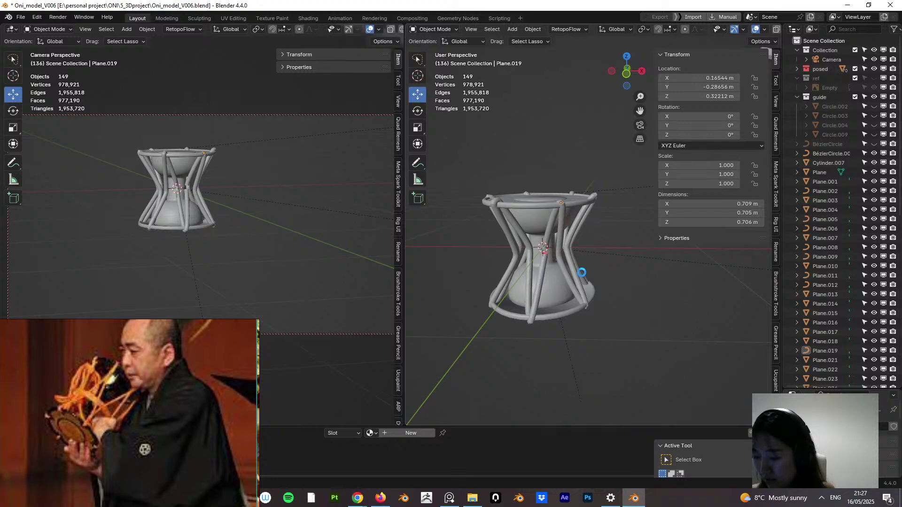
key("ctrl+s")
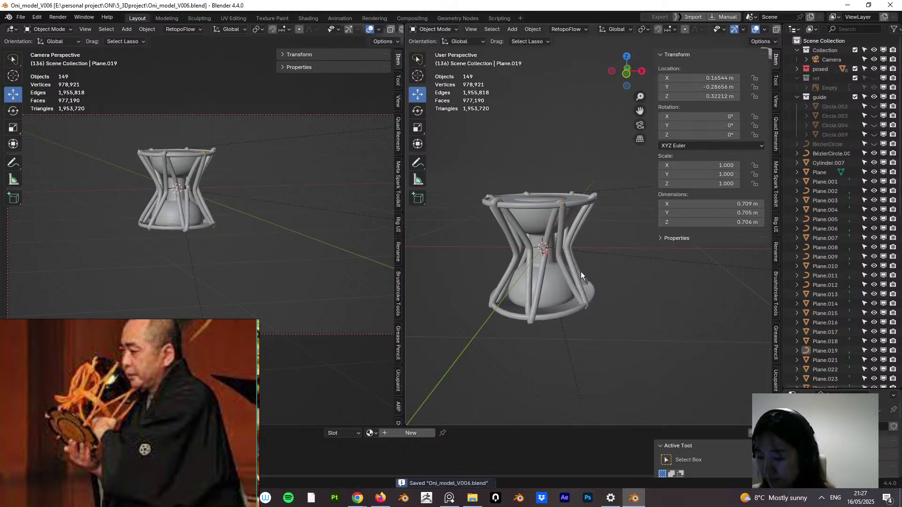
left_click(441, 28)
left_click(440, 48)
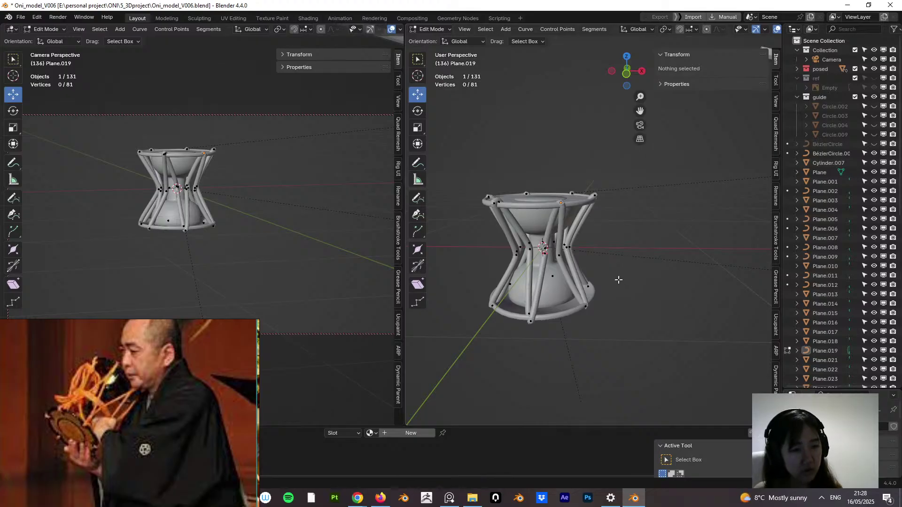
left_click(438, 30)
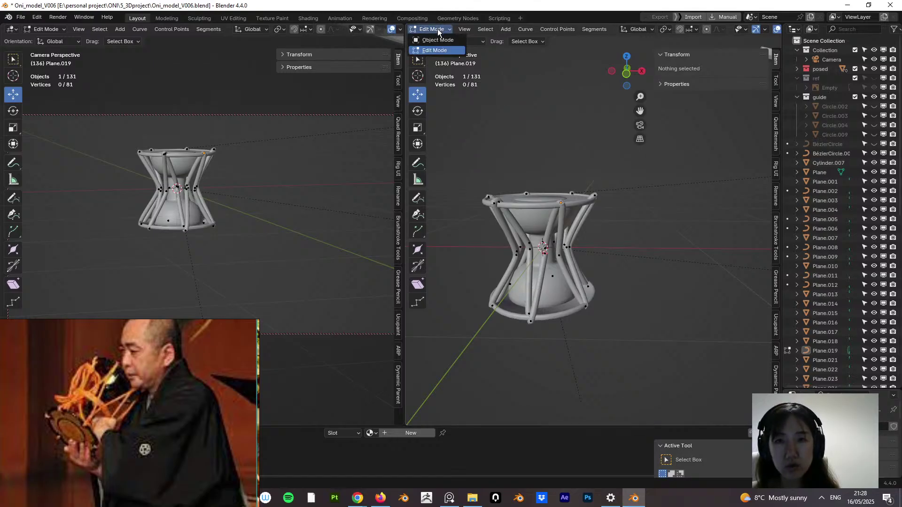
left_click(438, 40)
Step: Add a Bézier circle at the drum's centre and scale it to about 0.22 so it rings the waist
key("shift+a")
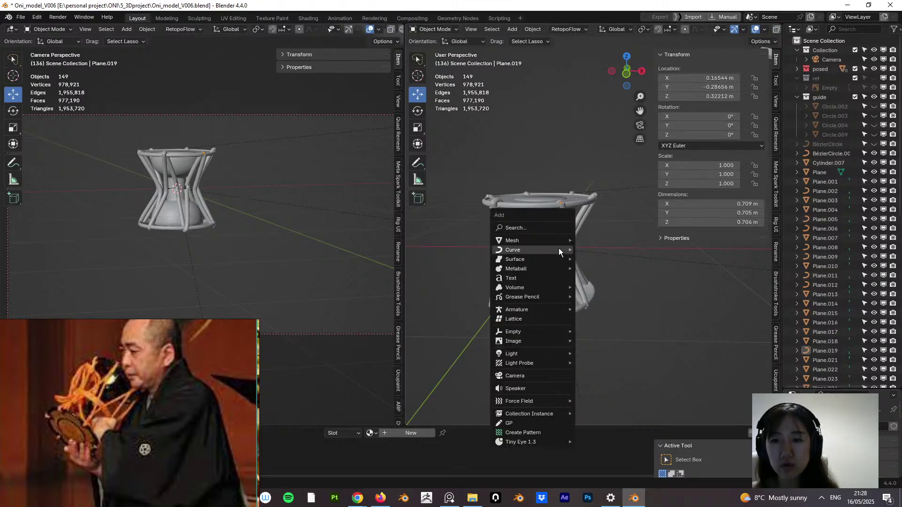
mouse_move(557, 249)
left_click(614, 259)
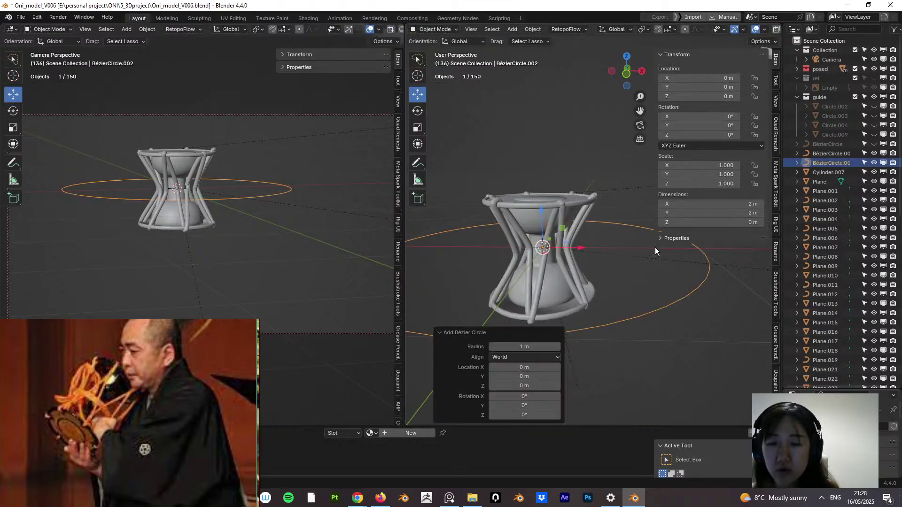
key("s")
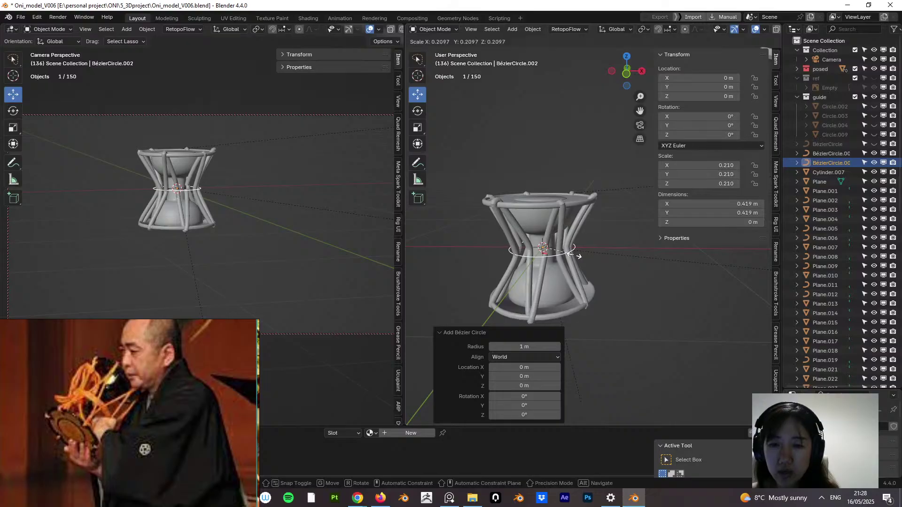
left_click(575, 254)
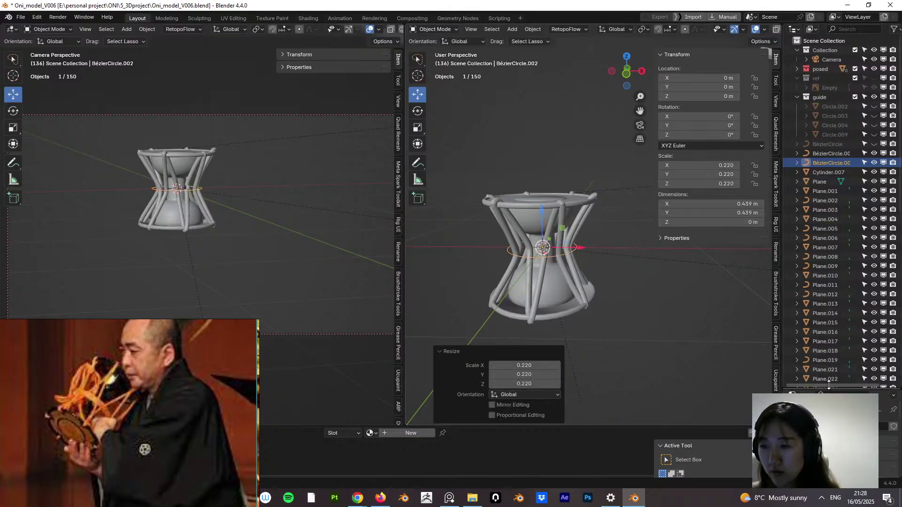
Step: Switch the waist circle's bevel type to Object and hide the drum body
left_click_drag(829, 385, 834, 156)
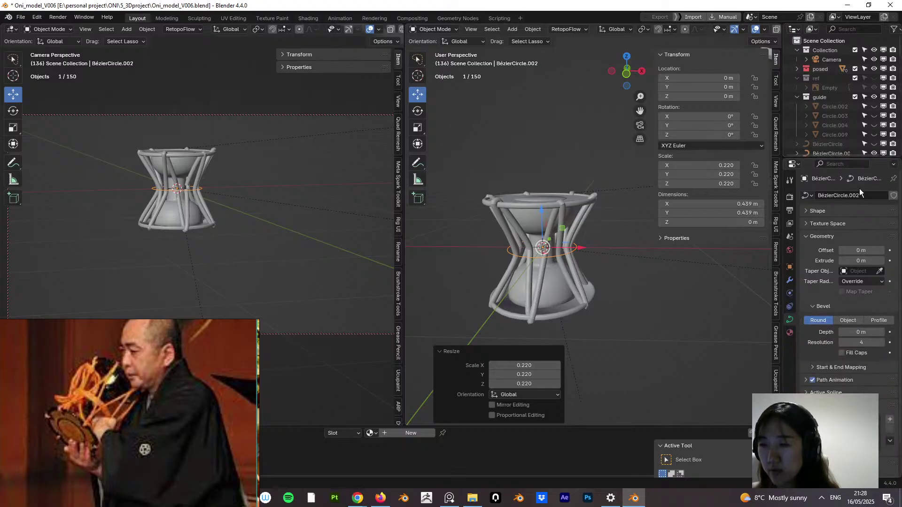
left_click(848, 321)
middle_click_drag(571, 275, 534, 257)
left_click(424, 30)
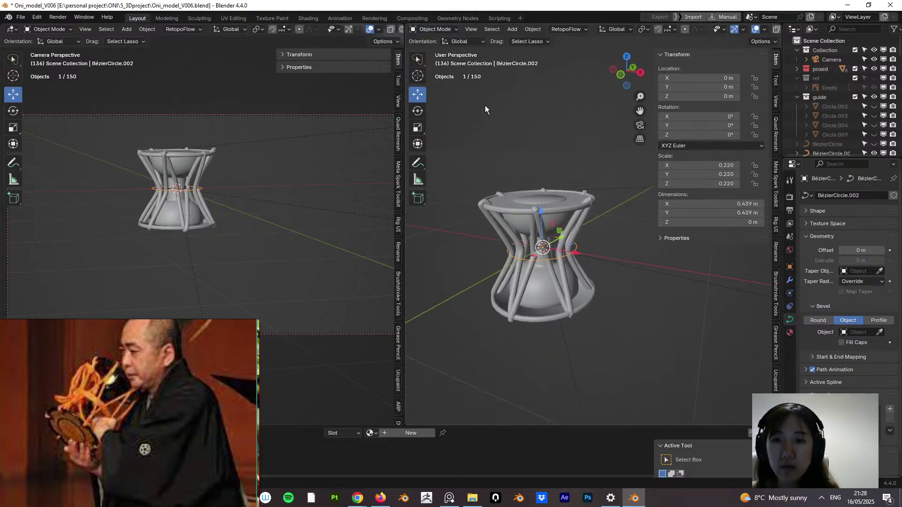
left_click(523, 221)
key("h")
Step: Assign the small profile circle BézierCircle.001 at the drum's centre as the waist circle's bevel object
middle_click_drag(523, 221, 560, 252)
left_click(544, 284)
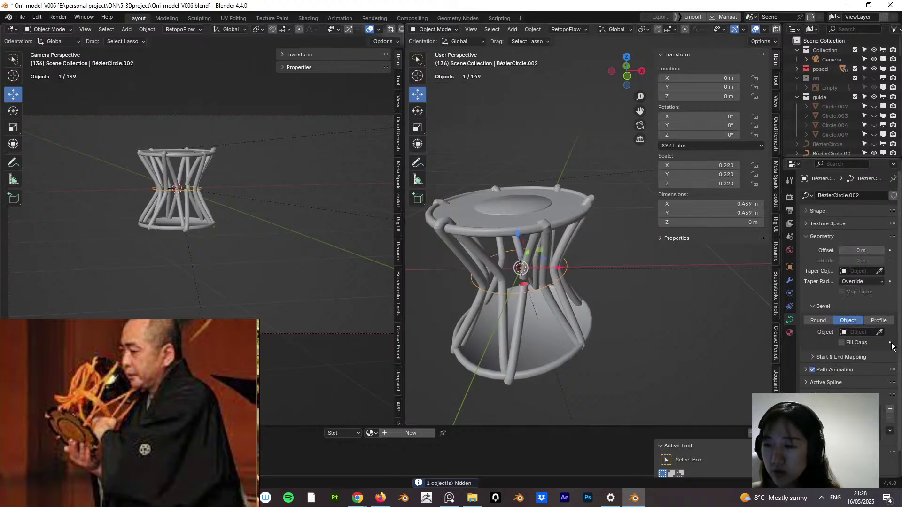
left_click(520, 269)
middle_click_drag(541, 290, 694, 260)
scroll(574, 277, "up", 6)
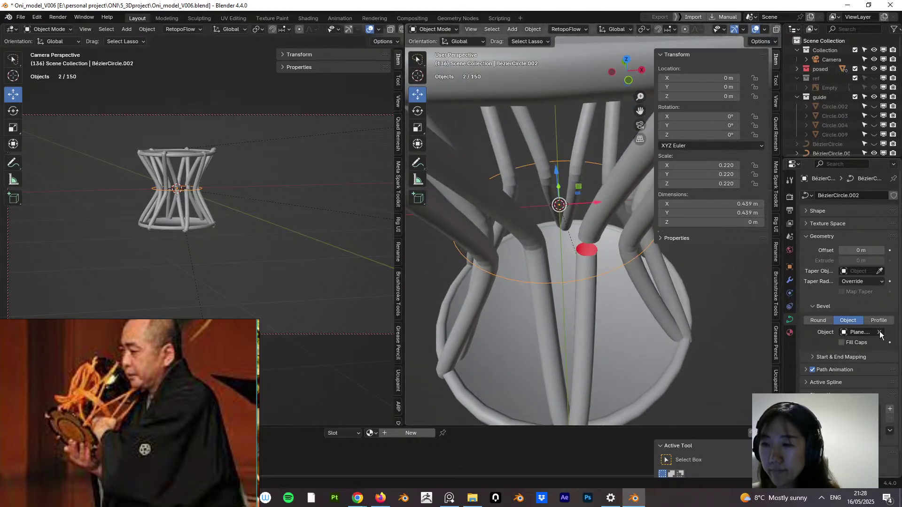
left_click(569, 207)
middle_click_drag(573, 211, 501, 114)
Step: Try to apply all transforms to the bevelled waist circle, undo it and reselect the circle
key("ctrl+a")
left_click(557, 214)
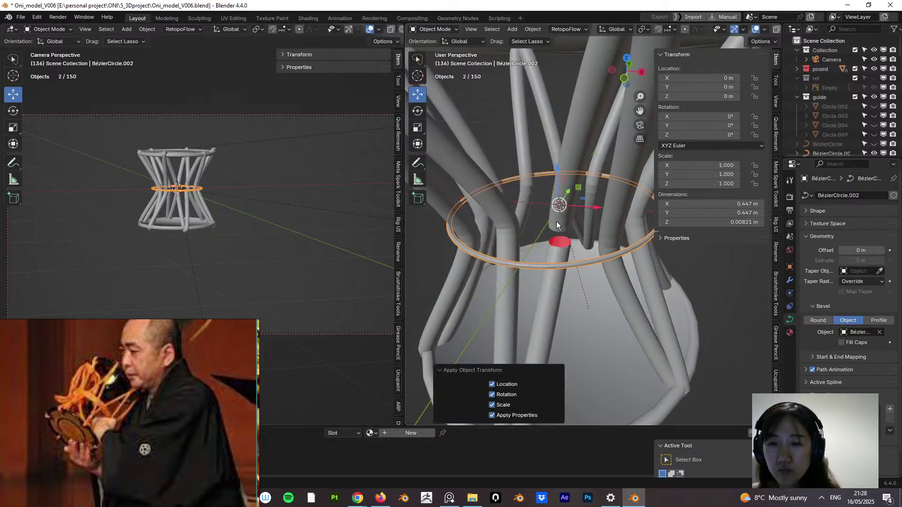
key("ctrl+z")
left_click(540, 182)
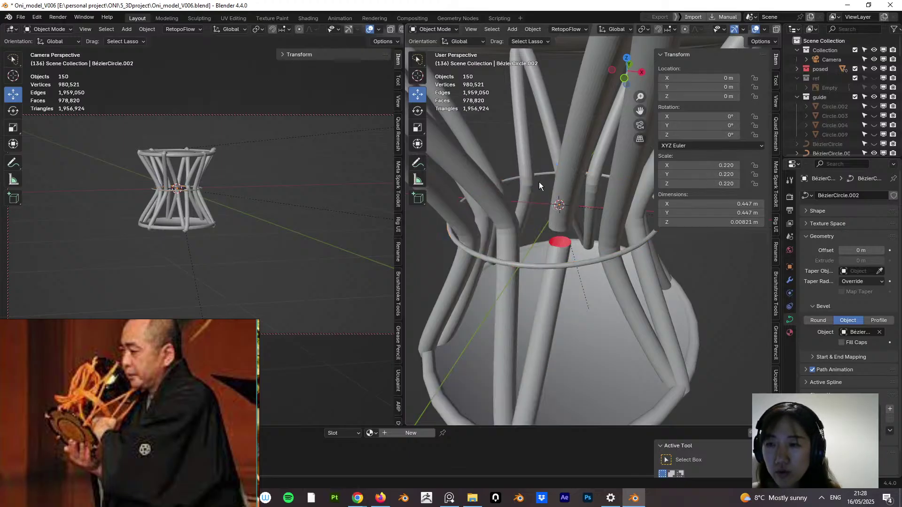
left_click(586, 263)
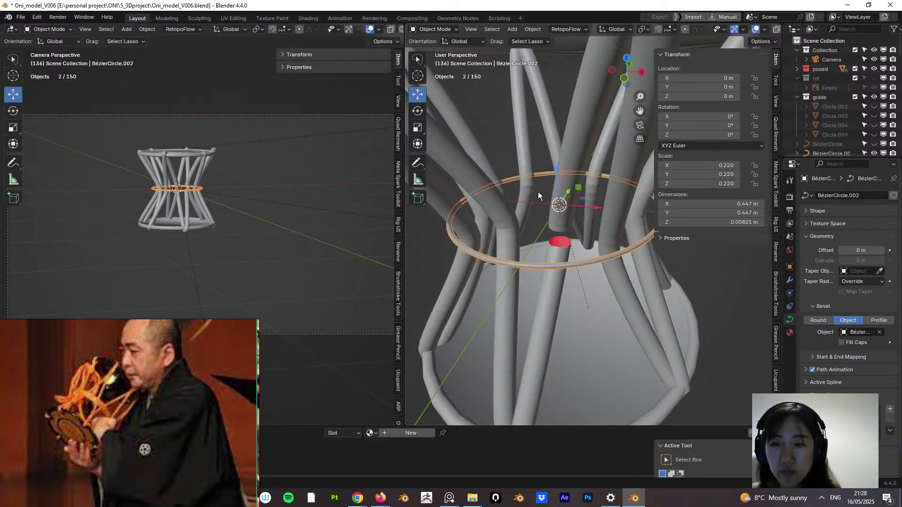
middle_click_drag(539, 196, 585, 247)
left_click(444, 30)
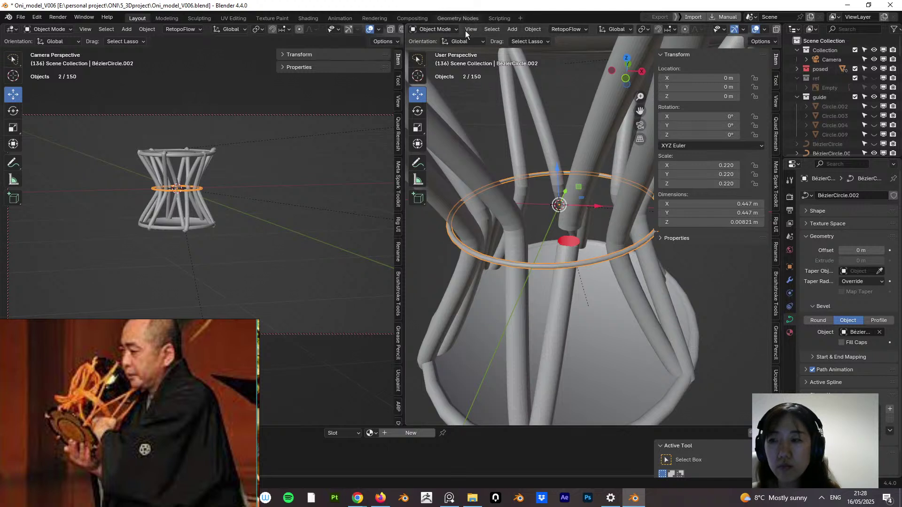
Step: Clear the waist circle's bevel object, apply all its transforms and pick the profile circle at the drum's centre as bevel object again
left_click(879, 333)
key("ctrl+a")
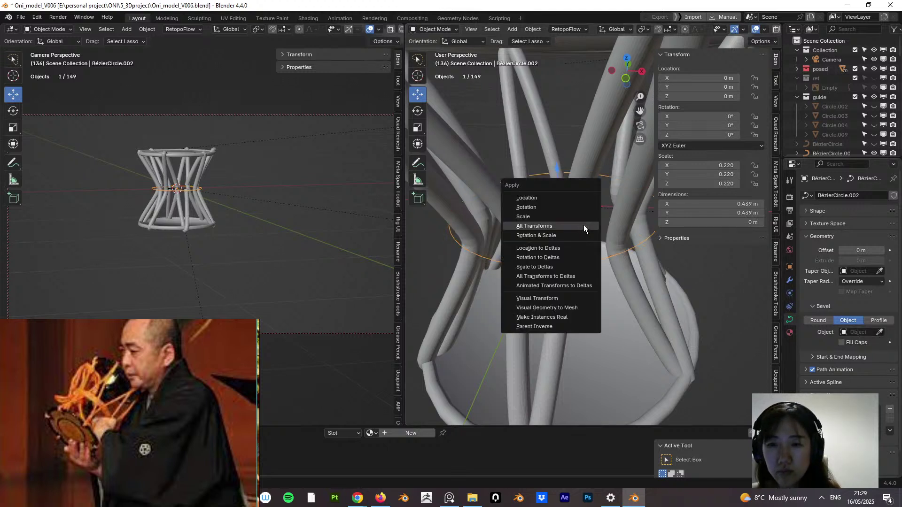
left_click(582, 226)
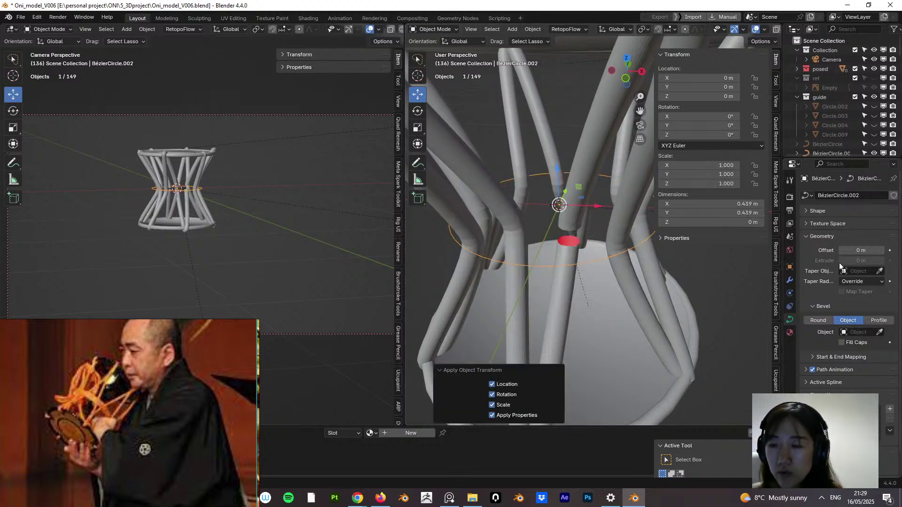
left_click(879, 332)
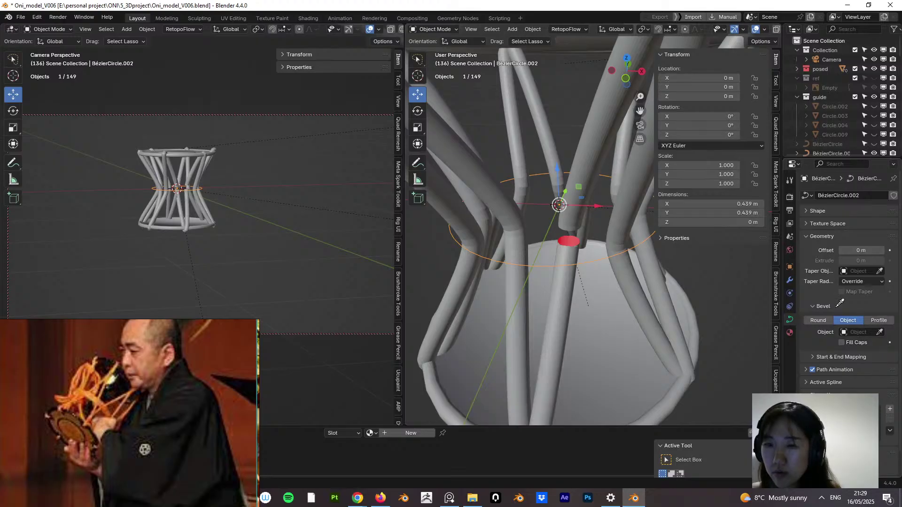
left_click(558, 203)
middle_click_drag(565, 222, 562, 221)
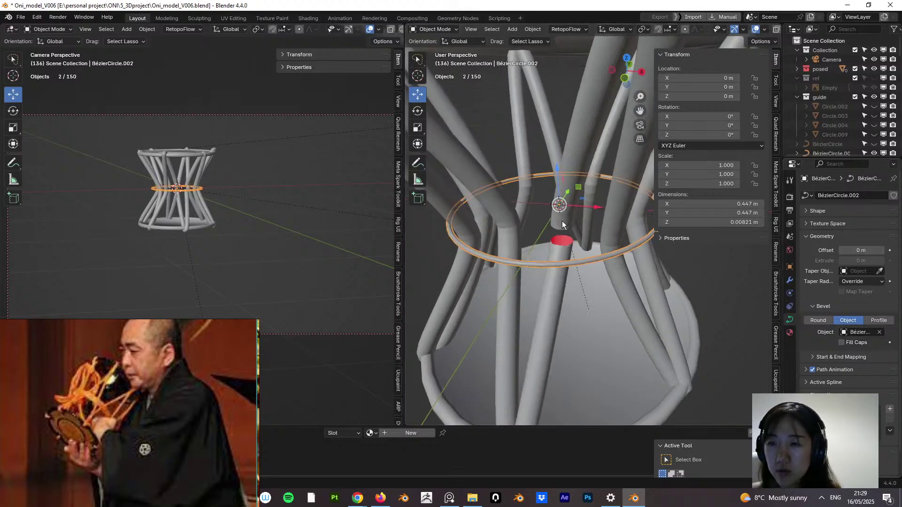
Step: Thicken the waist ring by fattening all its control points to a mean radius of about 0.93, and save the file
left_click(427, 31)
left_click(430, 47)
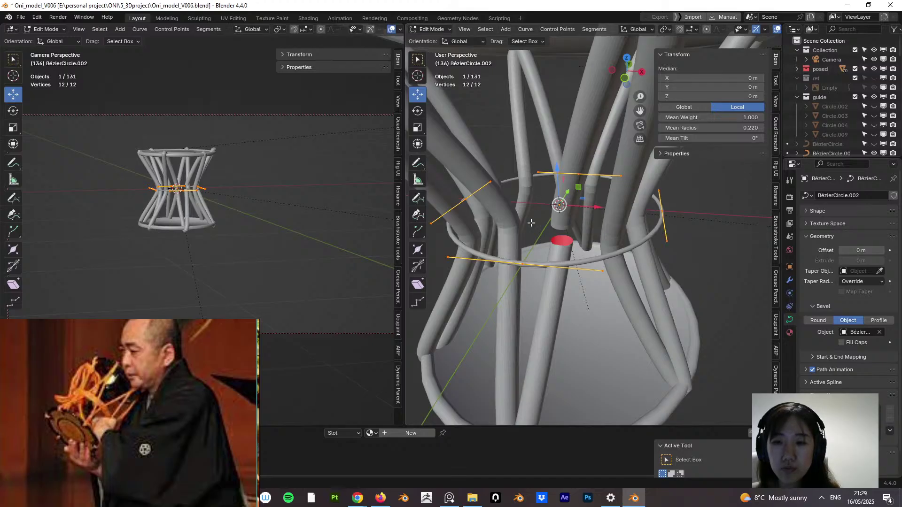
key("alt+s")
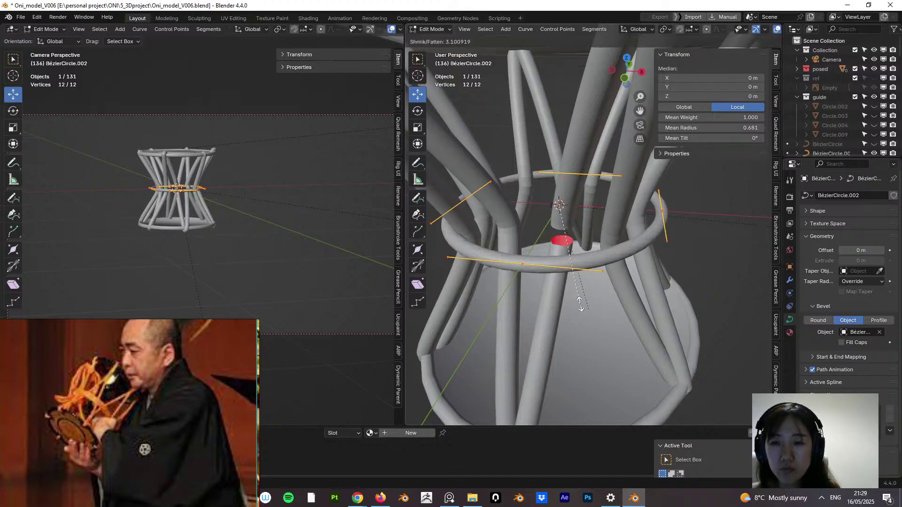
left_click(623, 361)
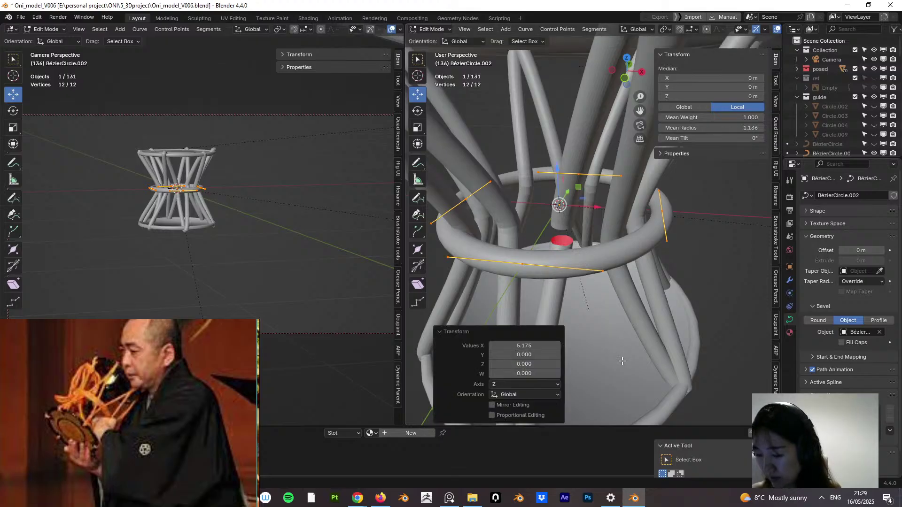
scroll(575, 254, "down", 6)
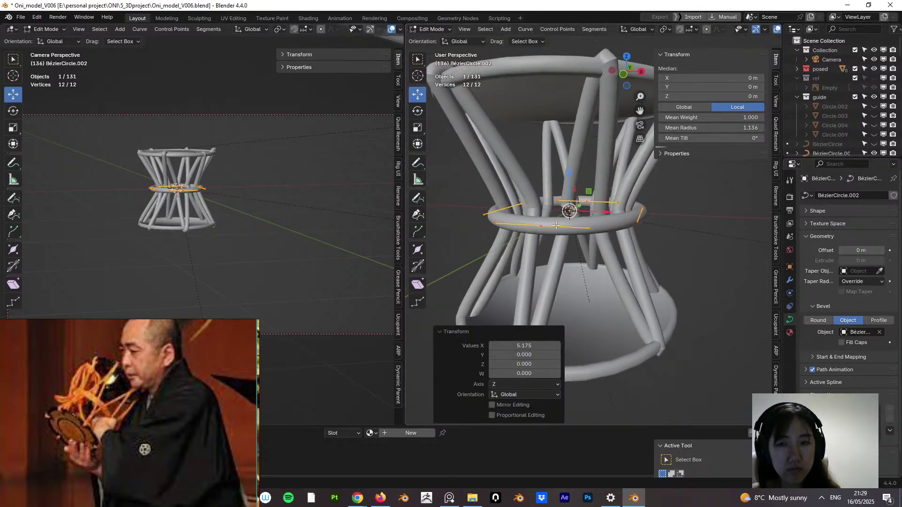
key("alt+s")
left_click(648, 227)
middle_click_drag(648, 226, 622, 244)
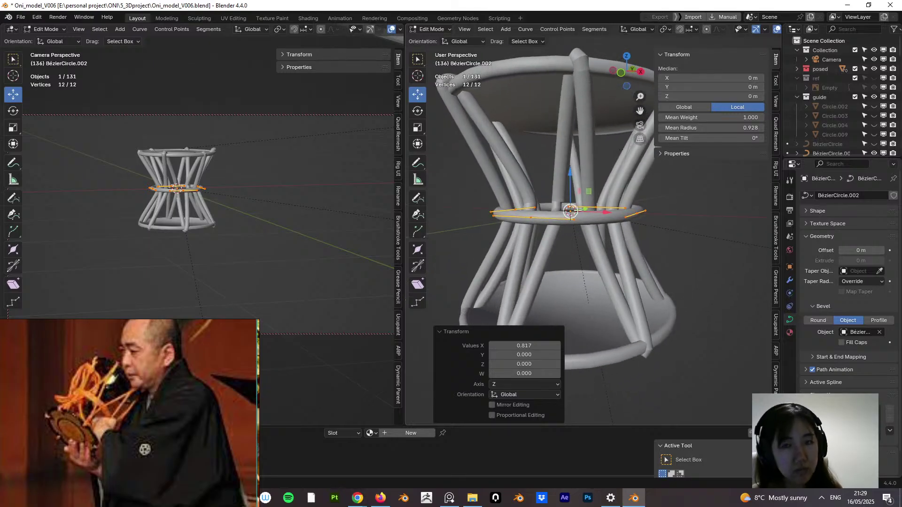
key("ctrl+s")
left_click(434, 40)
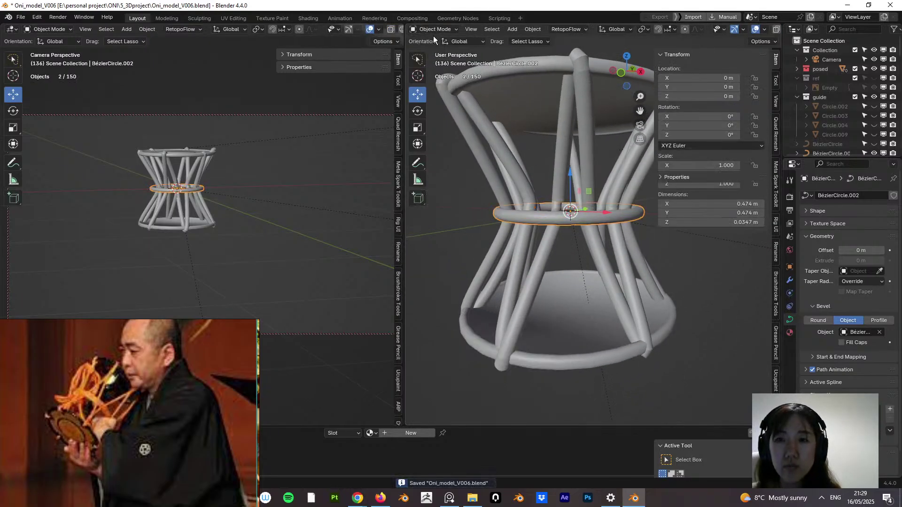
Step: Duplicate the waist ring and move the copy up about 0.027 m along Z, stacking it on the original
key("shift+d")
key("z")
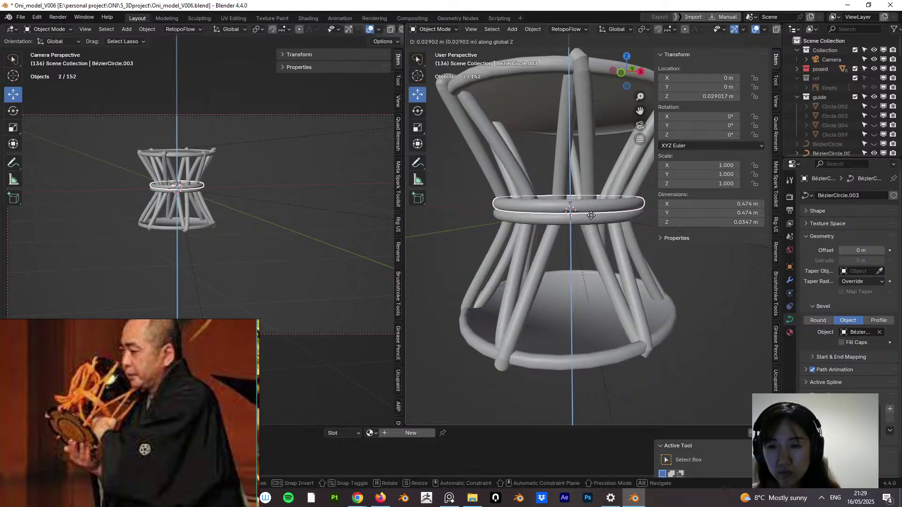
left_click(596, 220)
left_click(673, 286)
middle_click_drag(673, 286, 634, 285)
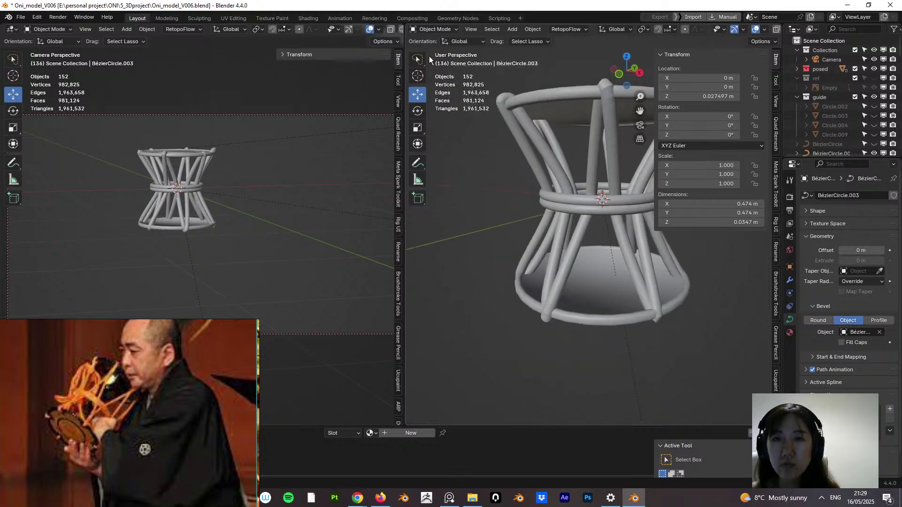
left_click(432, 38)
middle_click_drag(513, 141, 616, 119)
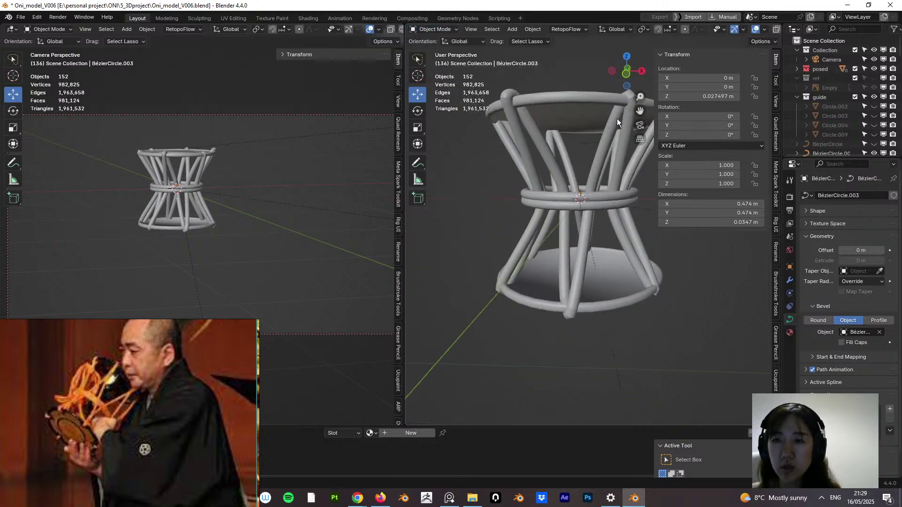
middle_click_drag(610, 219, 575, 236)
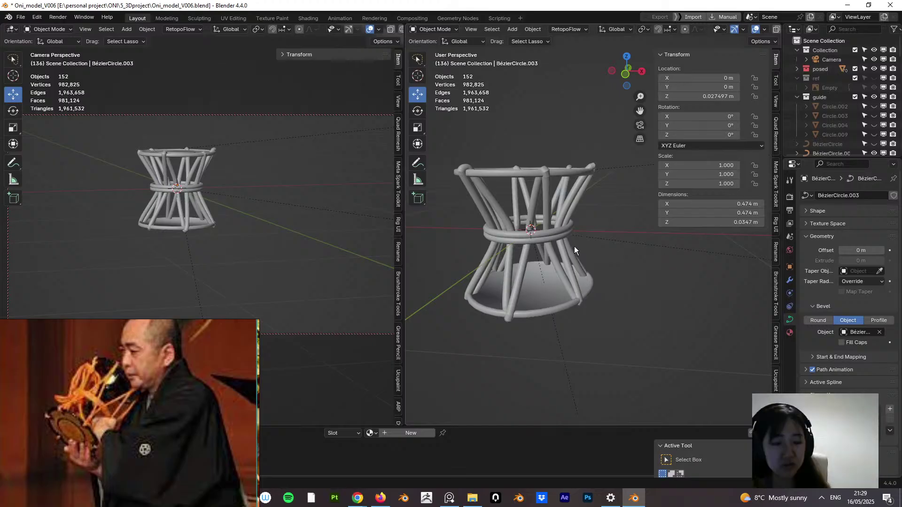
Step: Unhide all objects and hide the wide guide curve BézierCircle around the drum's waist
left_click(439, 29)
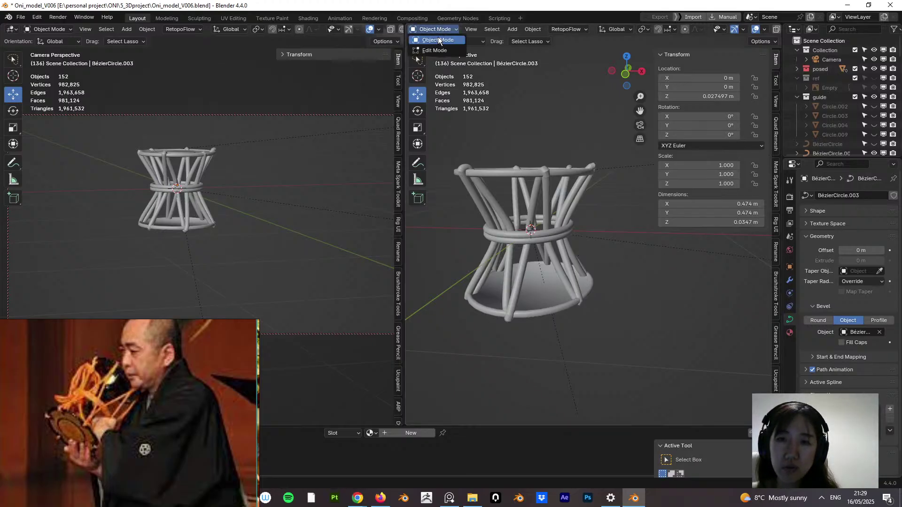
key("alt+h")
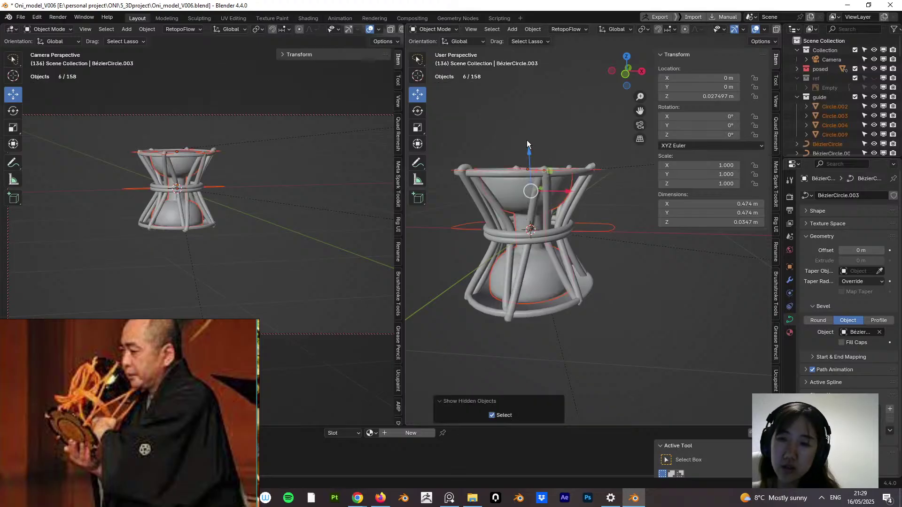
middle_click_drag(564, 229, 573, 216)
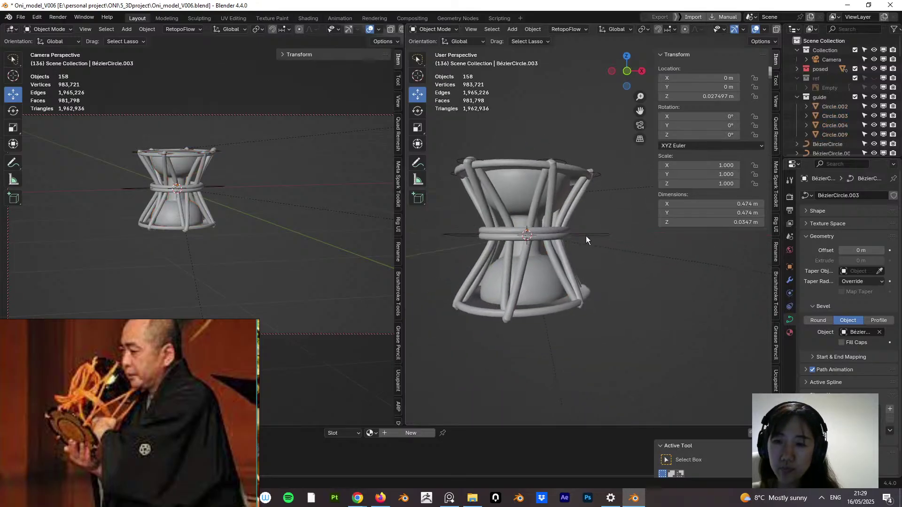
left_click(587, 235)
key("h")
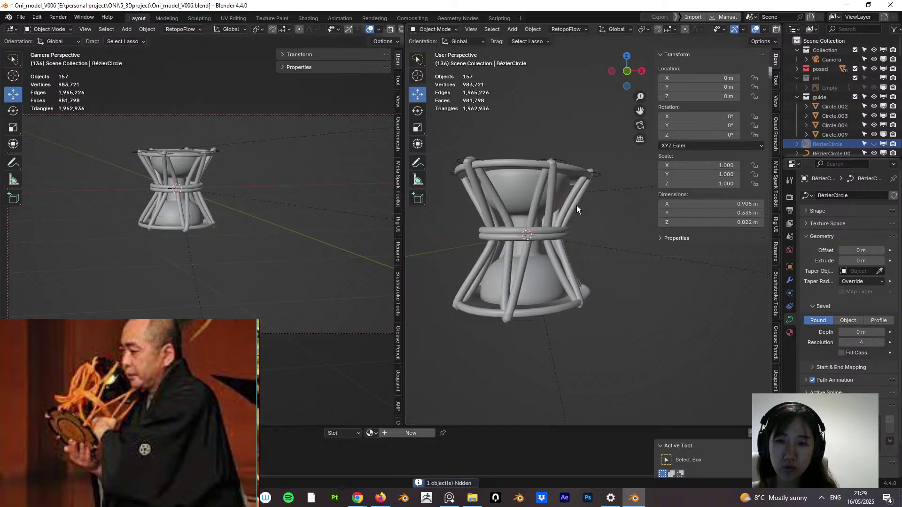
Step: Hide the guide circles Circle.009, Circle.004, Circle.002 and Circle.003 on the drum's upper rim
middle_click_drag(555, 174, 557, 221)
left_click(559, 173)
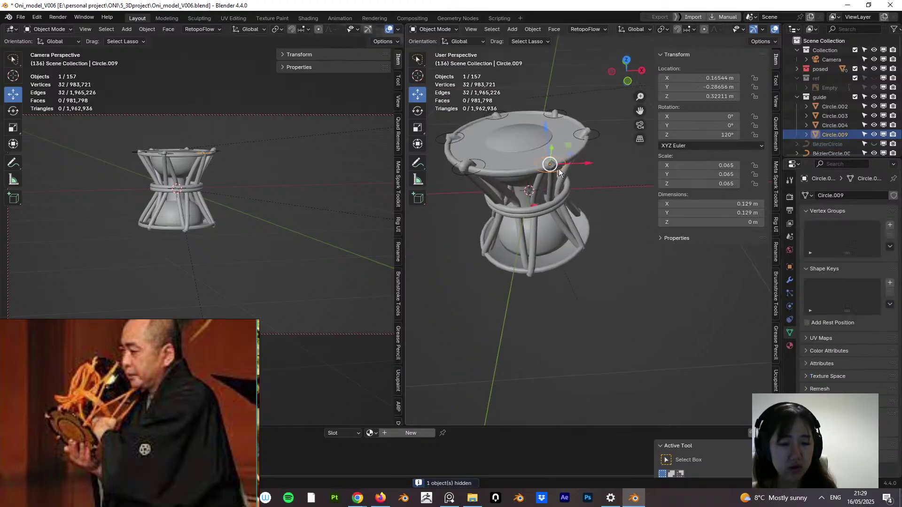
key("h")
left_click(586, 133)
key("h")
left_click(541, 118)
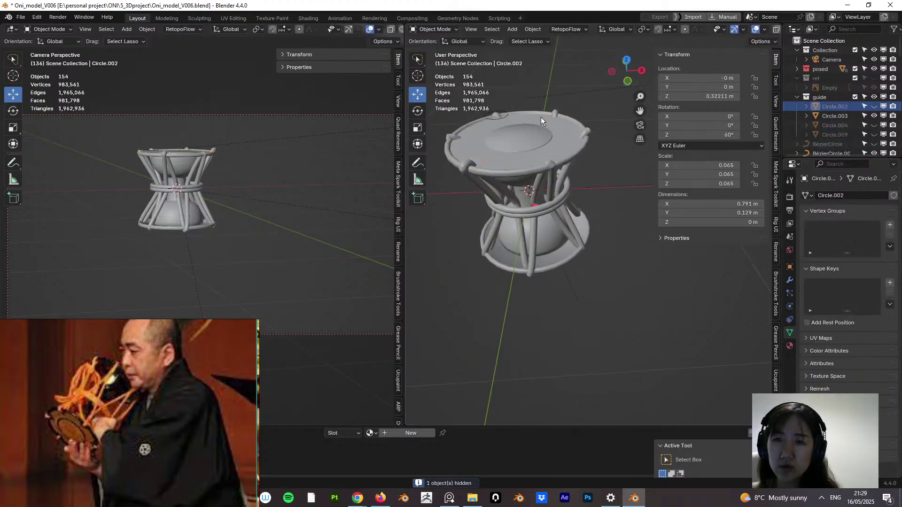
key("h")
left_click(564, 112)
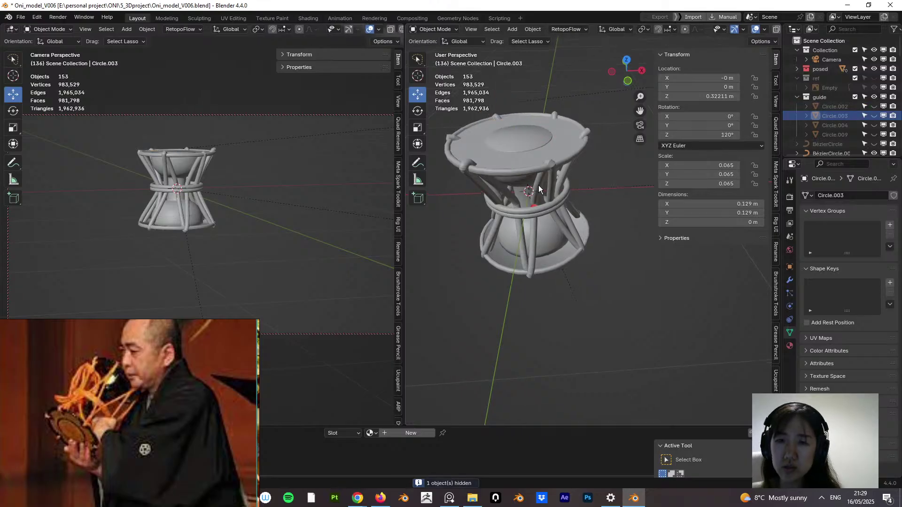
Step: Save the file and open the rope lacing curve Plane.019 for control-point editing
middle_click_drag(564, 113, 475, 133)
left_click(475, 133)
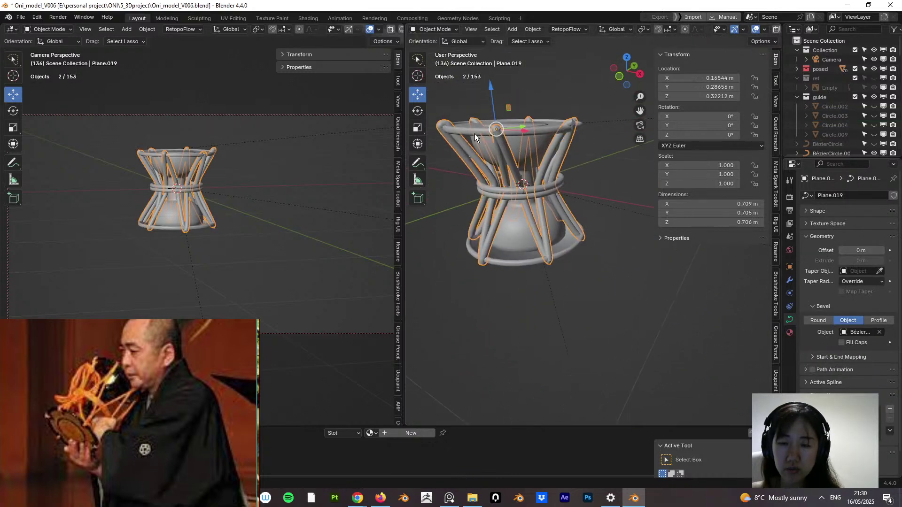
key("ctrl+s")
left_click(435, 51)
Step: Reposition one control point of the lacing where the strand meets the waist rings
middle_click_drag(540, 178, 546, 220)
left_click(529, 154)
key("g")
left_click(541, 181)
Step: Select the two stacked control points beside the waist rings and pull them outward together
middle_click_drag(566, 198, 543, 136)
left_click(548, 163)
scroll(548, 160, "up", 3)
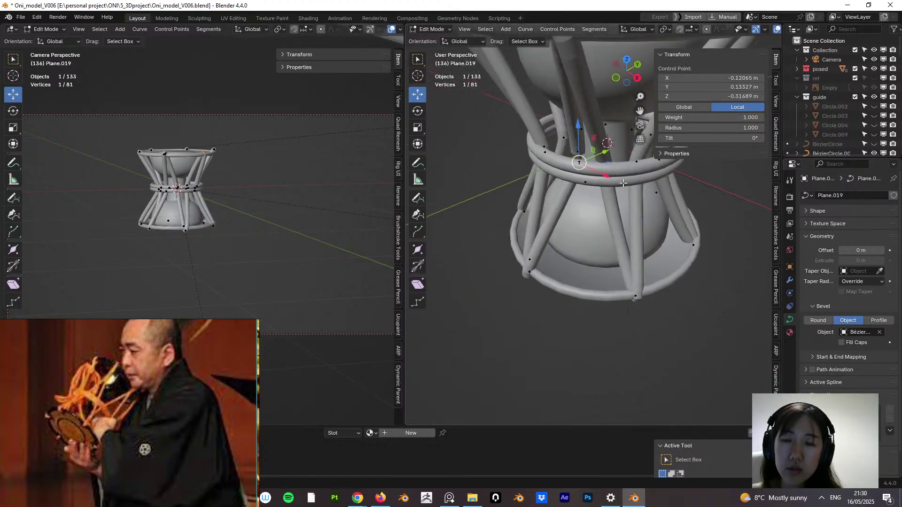
middle_click_drag(576, 175, 449, 50)
left_click(595, 168, "shift")
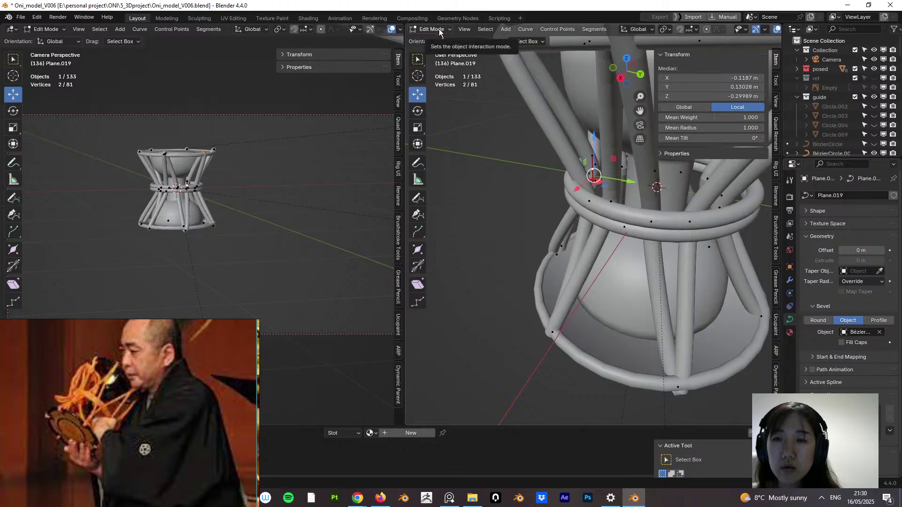
right_click(599, 183)
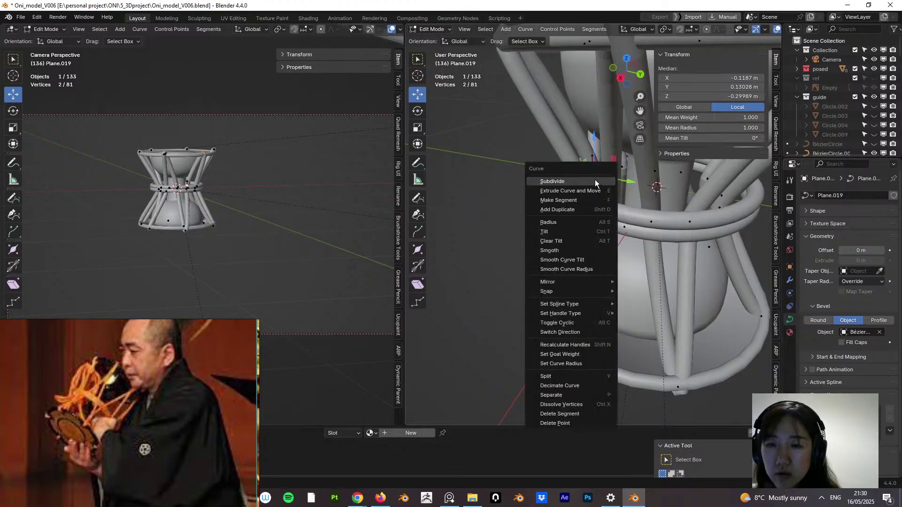
key("Escape")
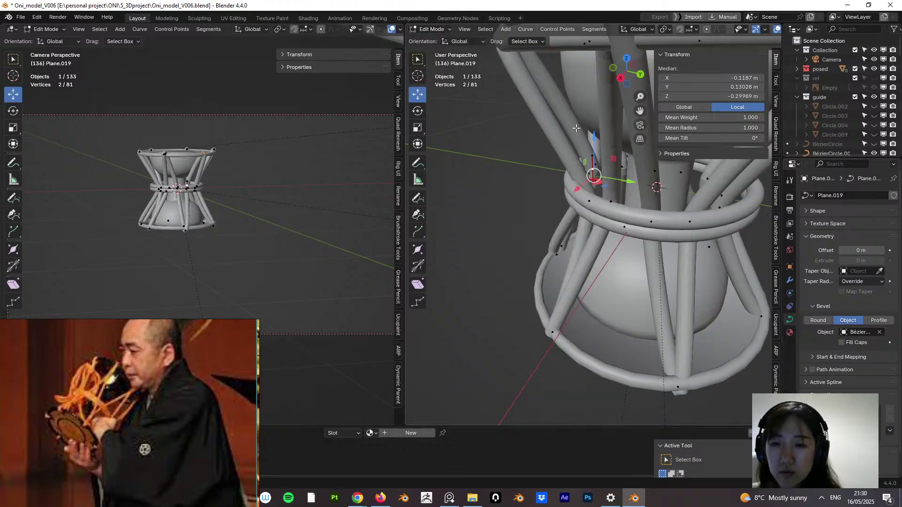
left_click_drag(594, 175, 576, 186)
middle_click_drag(576, 187, 607, 188)
Step: Nudge the neighbouring control points along the waist outward so the lacing follows the rings
left_click(609, 191)
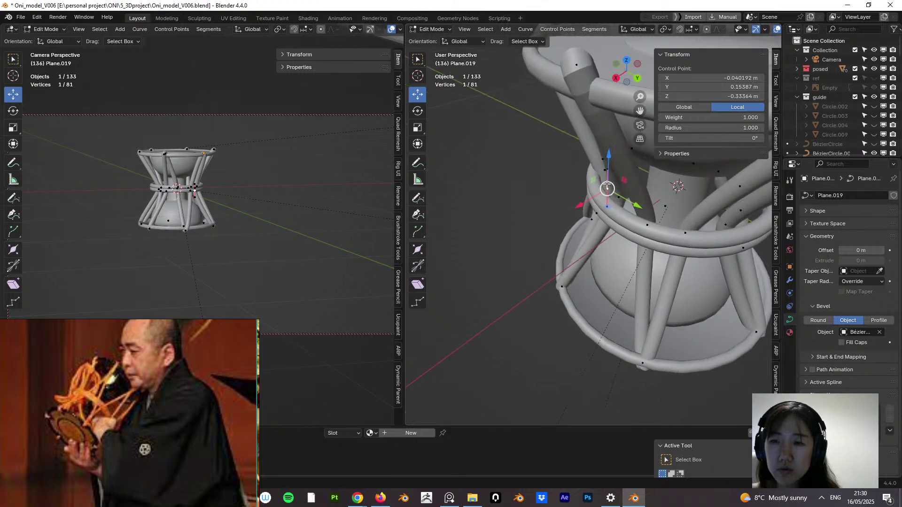
left_click_drag(608, 188, 598, 185)
middle_click_drag(598, 186, 575, 159)
middle_click_drag(602, 208, 664, 216)
left_click(583, 224)
left_click(604, 227)
left_click_drag(603, 227, 609, 227)
left_click(591, 226)
Step: Move the selected waist control point so its strand sits against the rings
middle_click_drag(591, 226, 474, 257)
key("g")
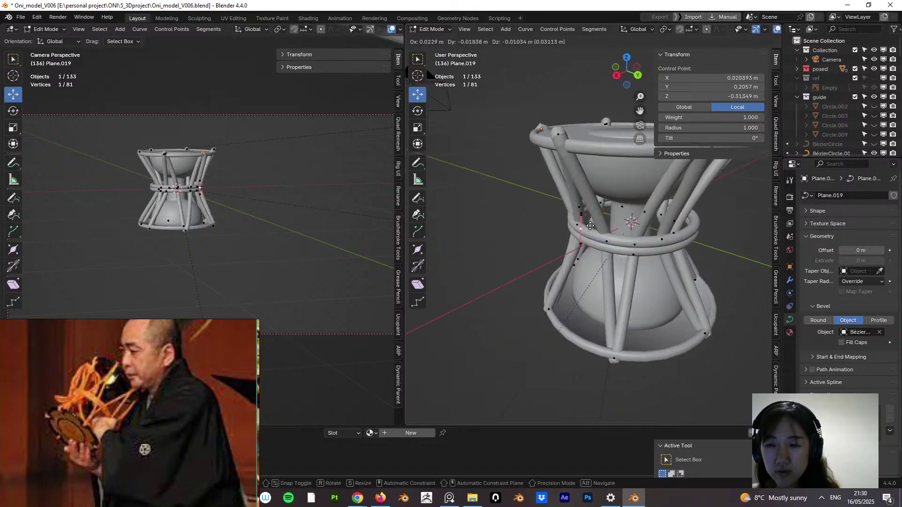
left_click(590, 226)
left_click(623, 231)
Step: Move the next waist control point by about 0.037 m in X, 0.026 m in Y and 0.002 m in Z
middle_click_drag(624, 230, 574, 144)
mouse_move(632, 234)
middle_mouse_down()
mouse_move(684, 234)
mouse_move(648, 263)
mouse_move(629, 240)
middle_mouse_up()
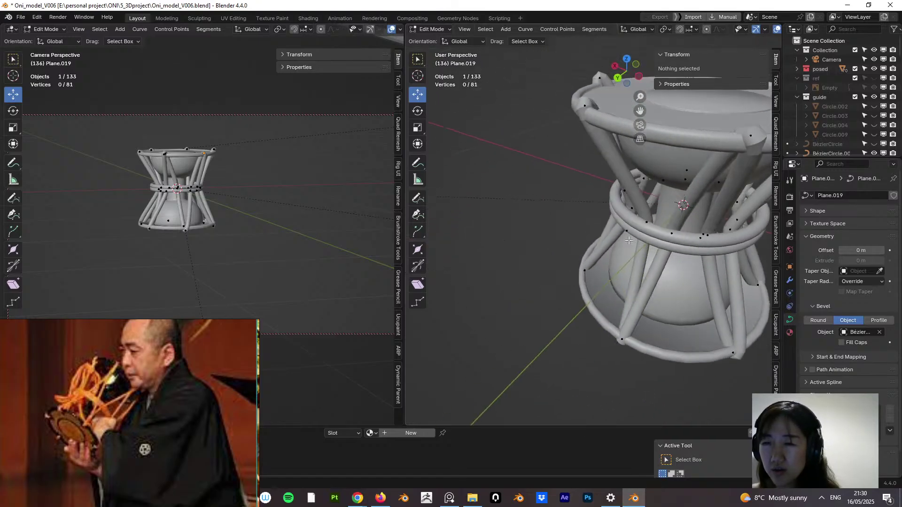
left_click(633, 210)
key("g")
left_click(627, 210)
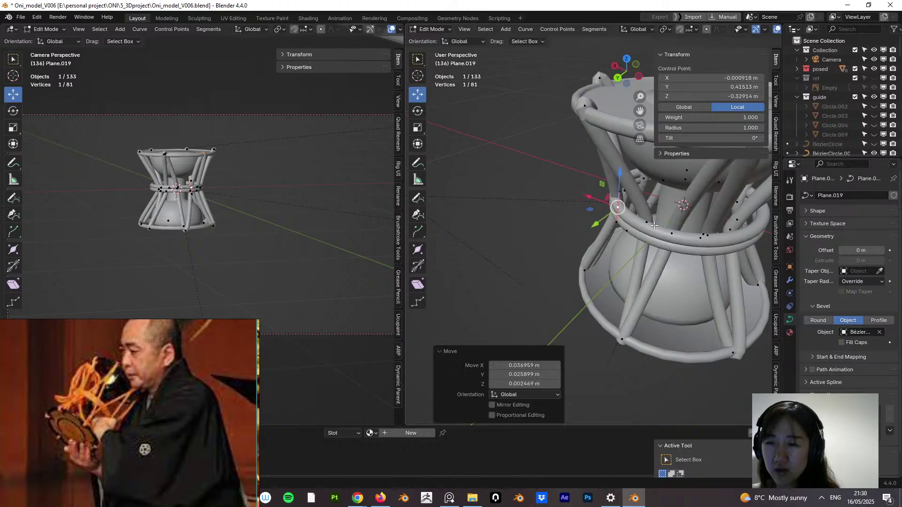
Step: Refine a waist control point on the drum's far side by moving it outward in two small shifts
middle_click_drag(629, 212, 547, 275)
key("g")
left_click(695, 240)
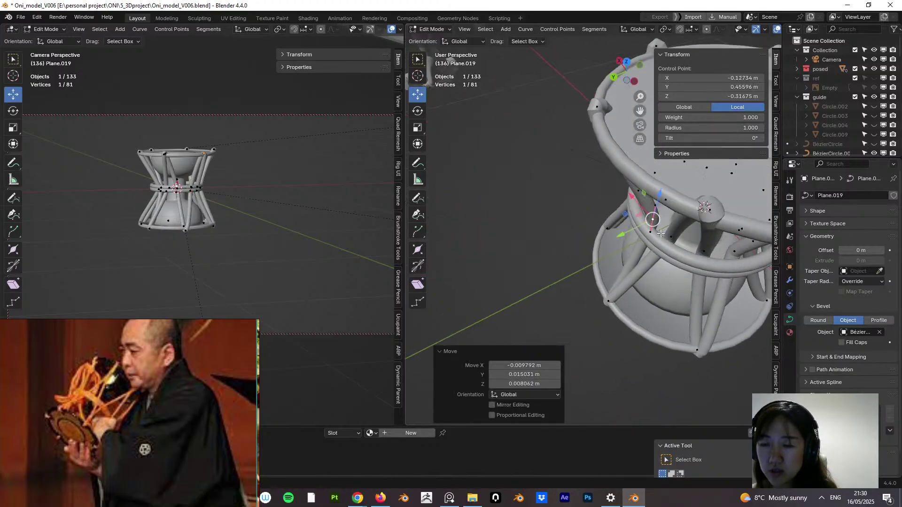
key("g")
left_click(651, 234)
Step: Move the following waist control point about 0.049 m in Y and -0.015 m in X, and scale its handles to about 0.36
left_click(672, 240)
middle_click_drag(671, 240, 681, 221)
key("g")
left_click(678, 221)
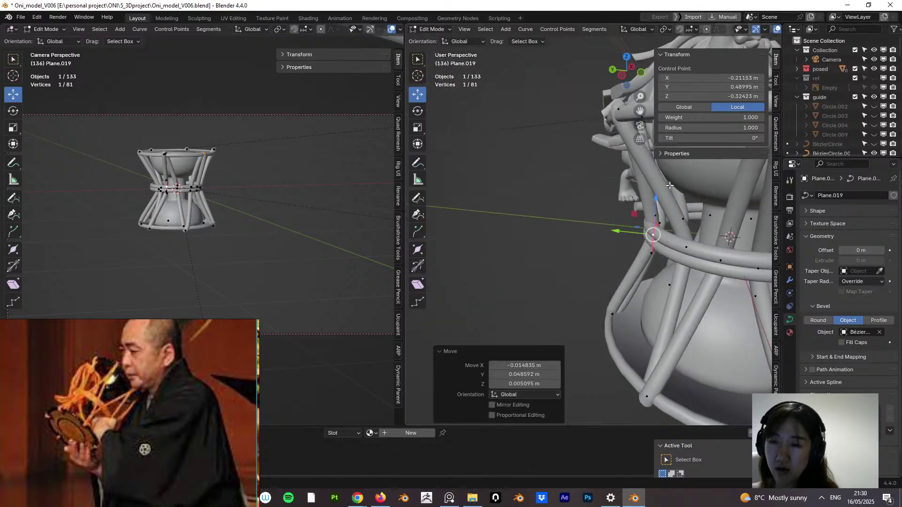
key("s")
left_click(655, 213)
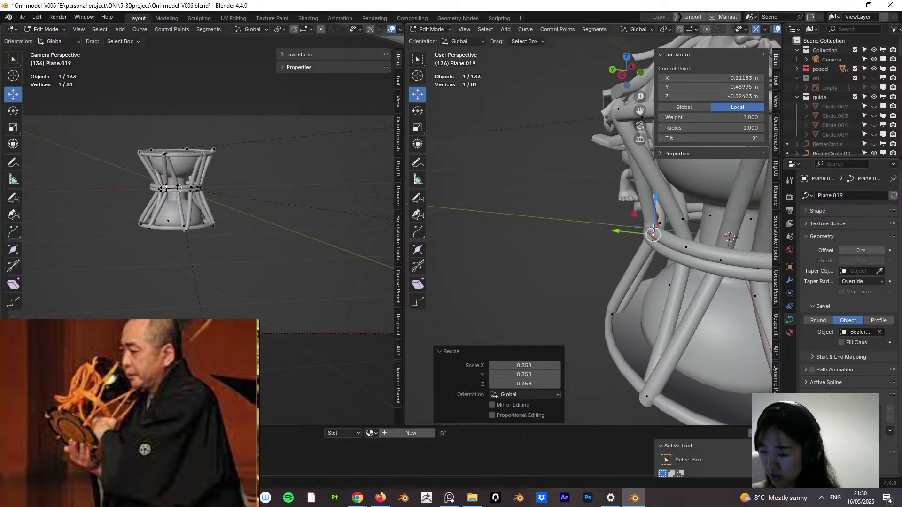
Step: Scale the handles of the neighbouring waist control point along Z to about 0.46
middle_click_drag(654, 214, 780, 233)
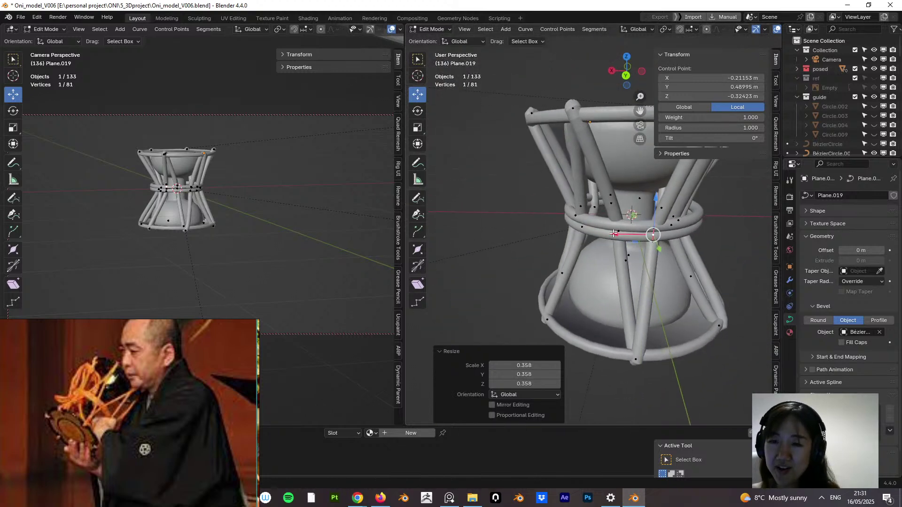
left_click(619, 231)
key("s")
key("z")
left_click(620, 198)
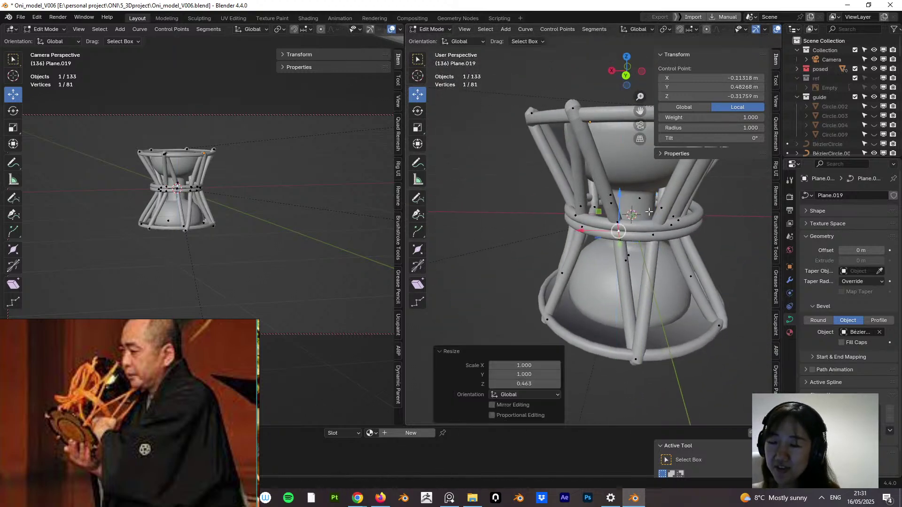
Step: Move the next waist control point about 0.04 m outward onto the rings, undoing a trial scaling of its handles
middle_click_drag(642, 216, 550, 268)
left_click(604, 247)
key("g")
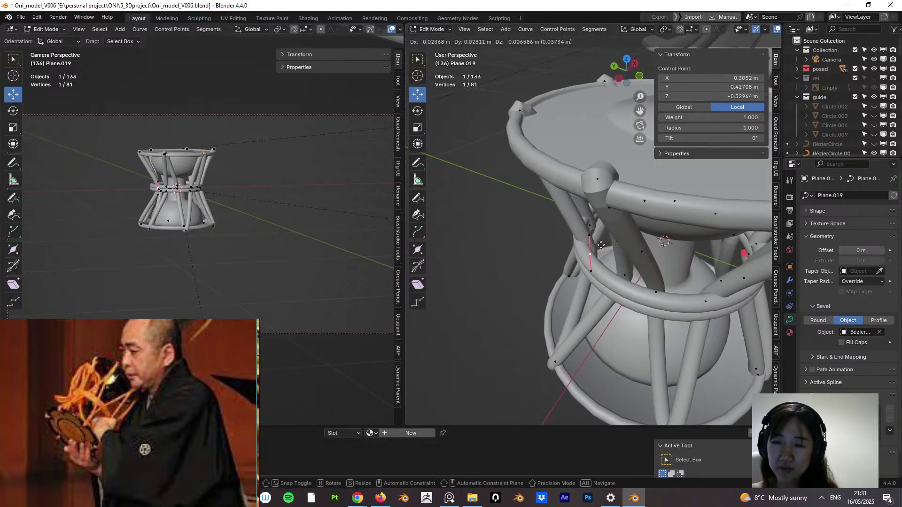
left_click(602, 244)
key("s")
left_click(597, 242)
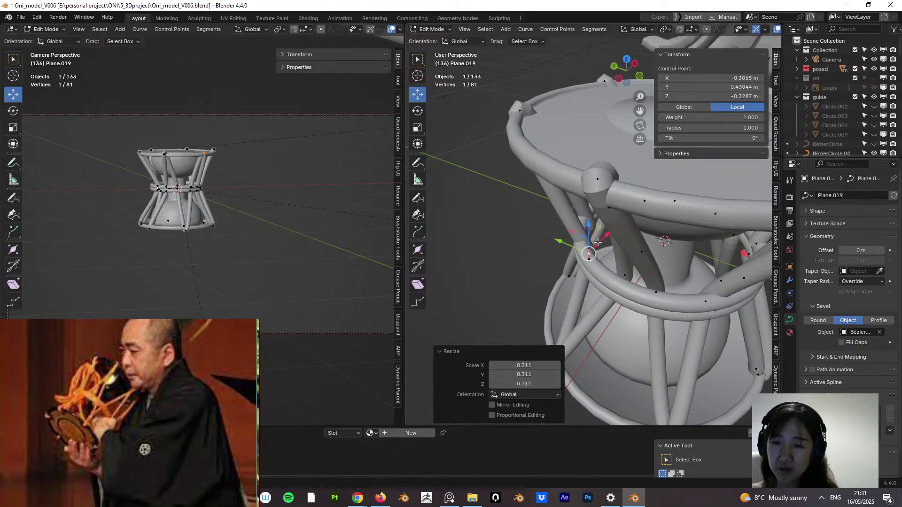
key("ctrl+z")
Step: Move the adjacent waist control point about -0.055 m in X and 0.008 m in Y, and shrink its handles to about 0.4
middle_click_drag(625, 279, 579, 263)
key("g")
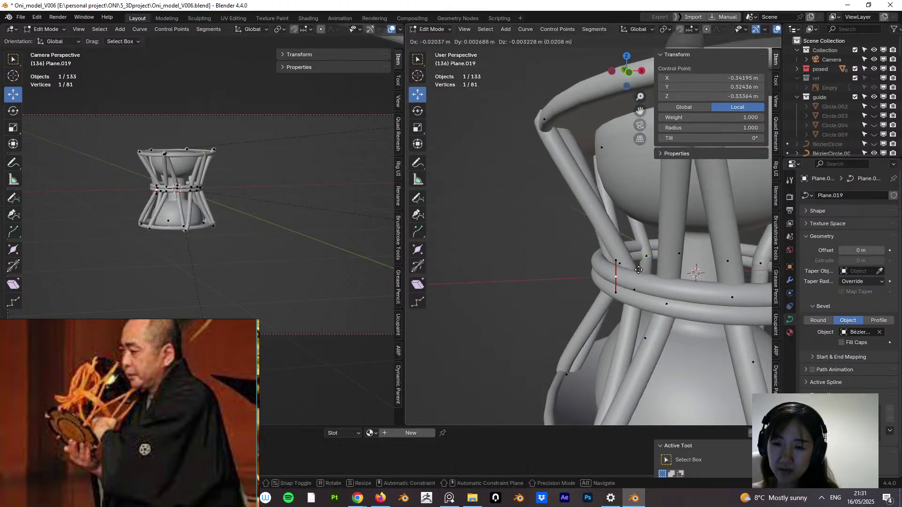
left_click(629, 267)
key("s")
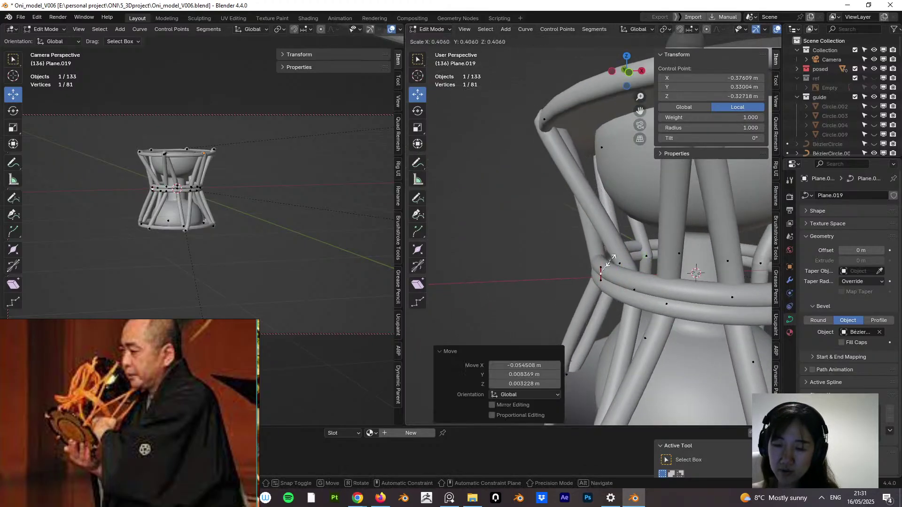
left_click(609, 264)
Step: Move the next waist control point about -0.047 m in X and -0.024 m in Y, and rescale its handles
middle_click_drag(616, 284, 728, 316)
left_click(631, 267)
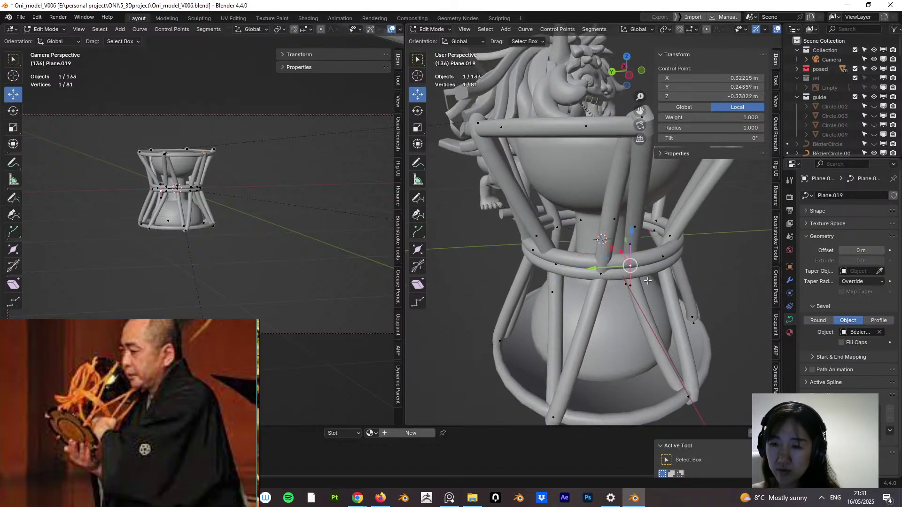
middle_click_drag(648, 281, 715, 280)
key("g")
left_click(700, 274)
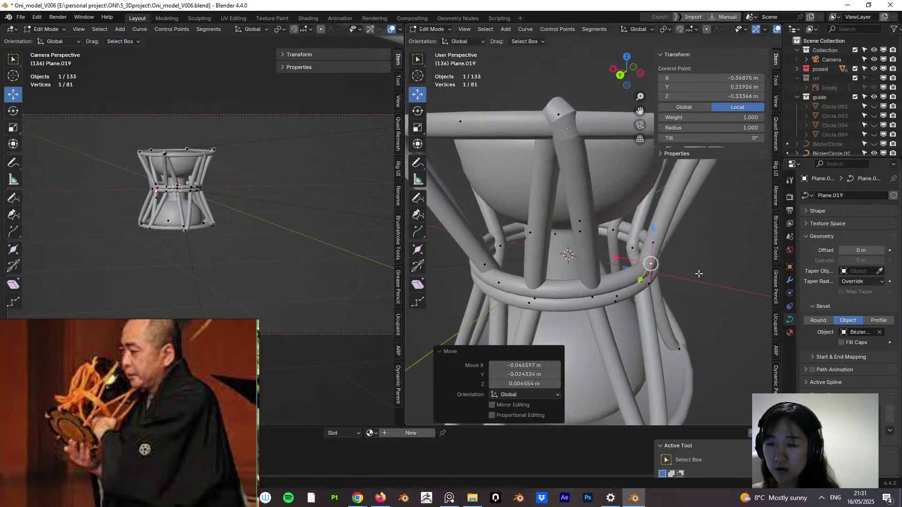
key("s")
left_click(658, 260)
Step: Move the remaining waist control points on this side onto the rings and scale the handles of the last one
middle_click_drag(649, 262, 564, 259)
key("g")
left_click(665, 267)
key("g")
left_click(616, 249)
left_click(651, 246)
key("s")
left_click(689, 234)
Step: Try to duplicate a strand's rim and waist control points, then undo the duplication and clear the selection
left_click(531, 221)
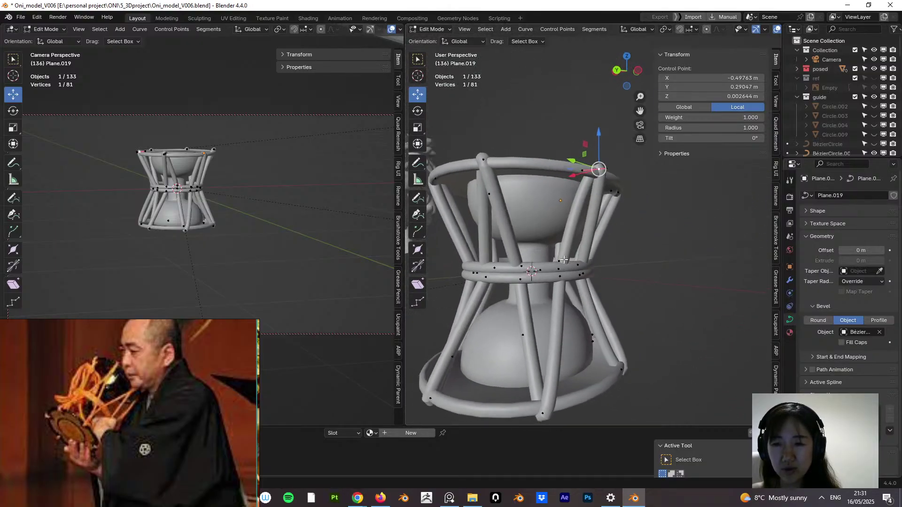
left_click(561, 276, "shift")
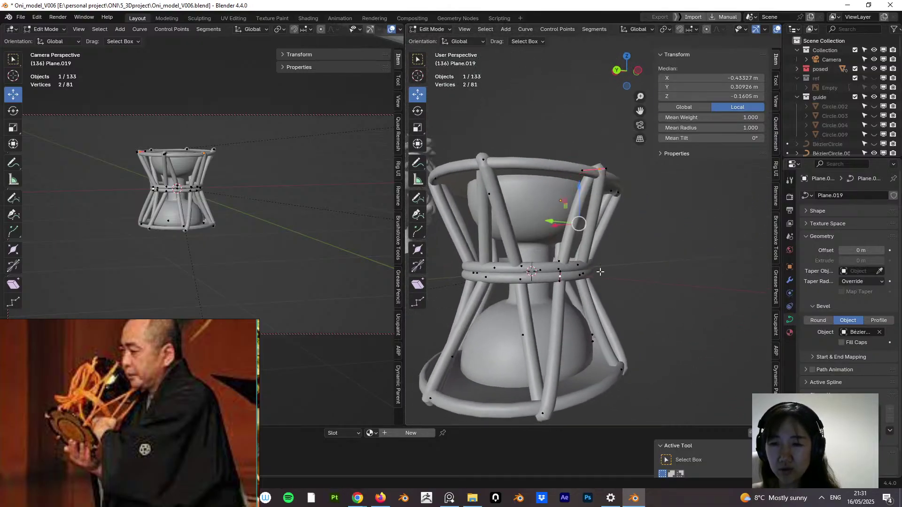
right_click(578, 253)
left_click(540, 263)
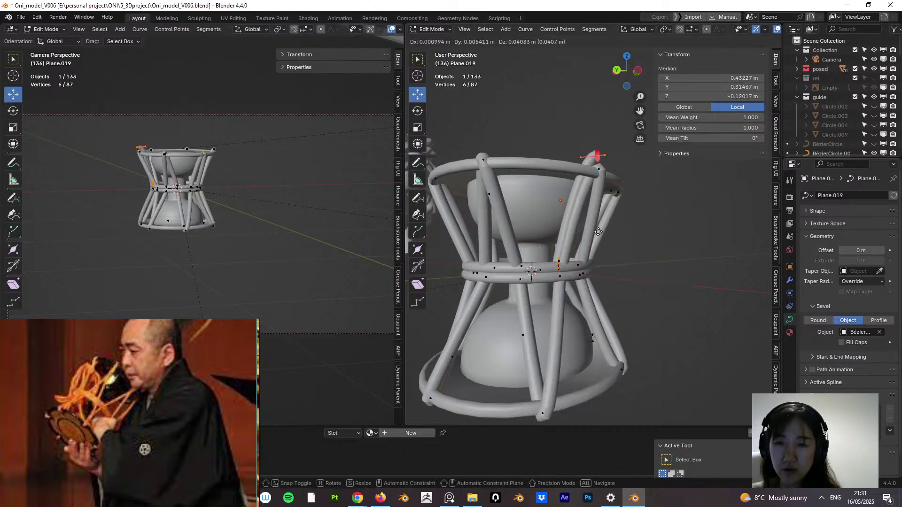
right_click(614, 237)
key("ctrl+z")
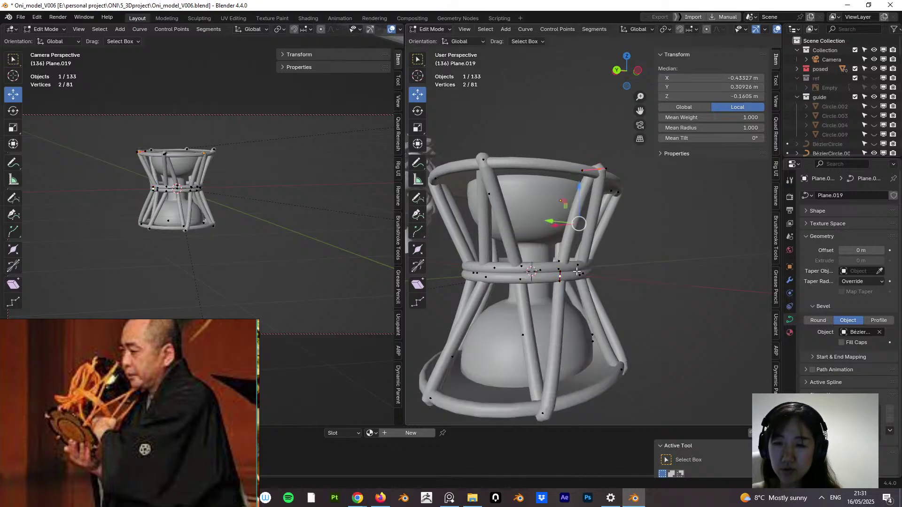
key("a")
key("alt+a")
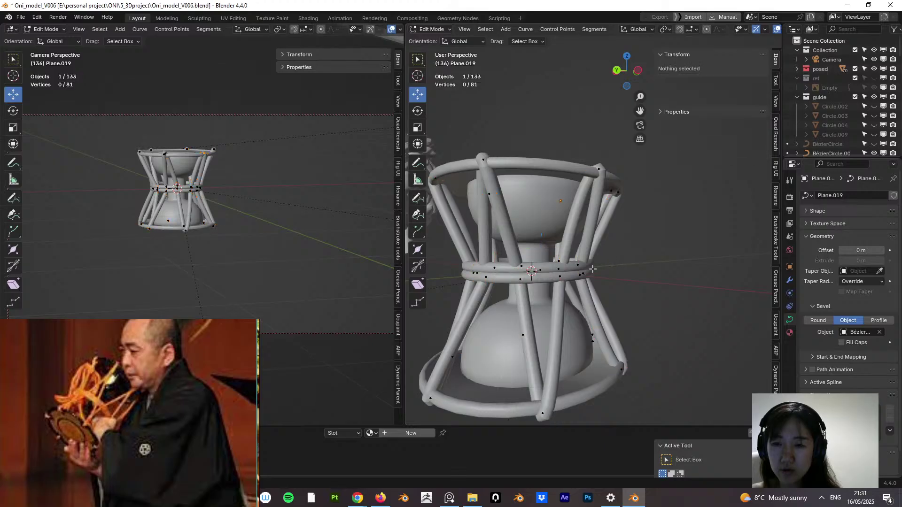
Step: Select all control points of the lacing curve and subdivide it with 1 cut
left_click(565, 277)
middle_click_drag(565, 277, 577, 241)
key("a")
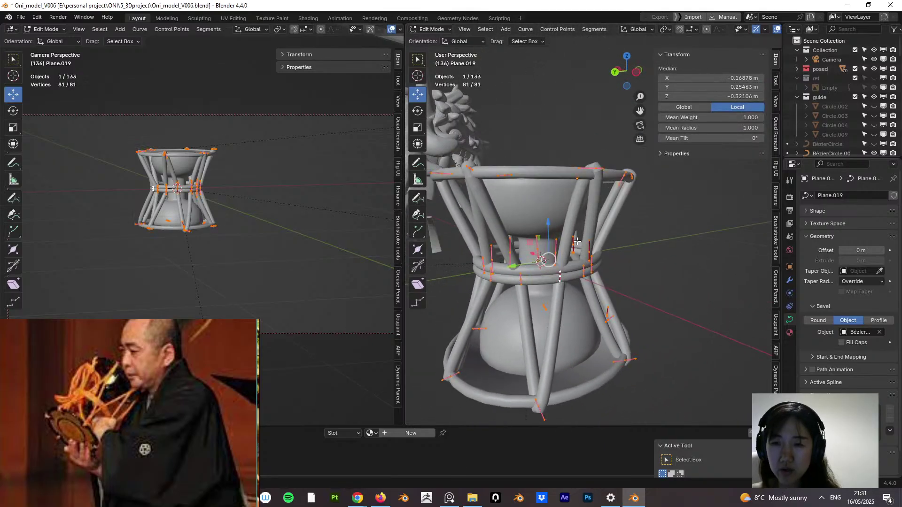
right_click(578, 242)
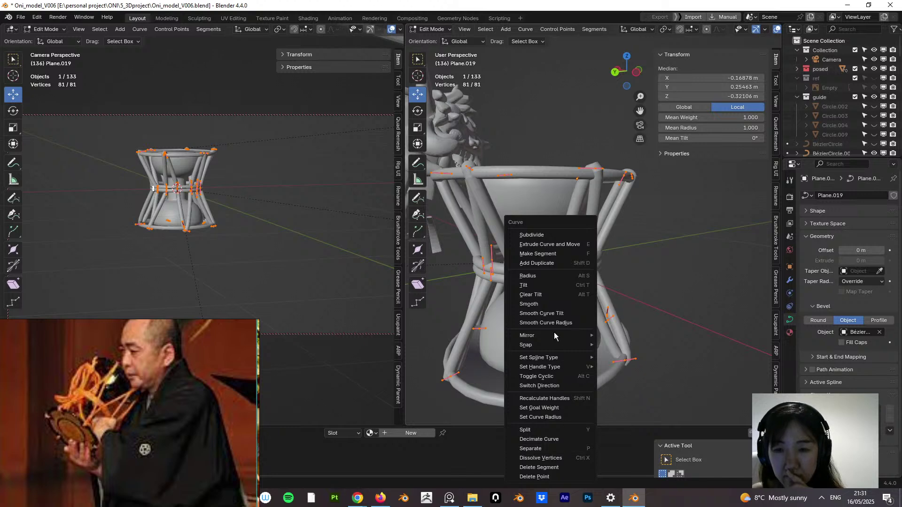
left_click(552, 233)
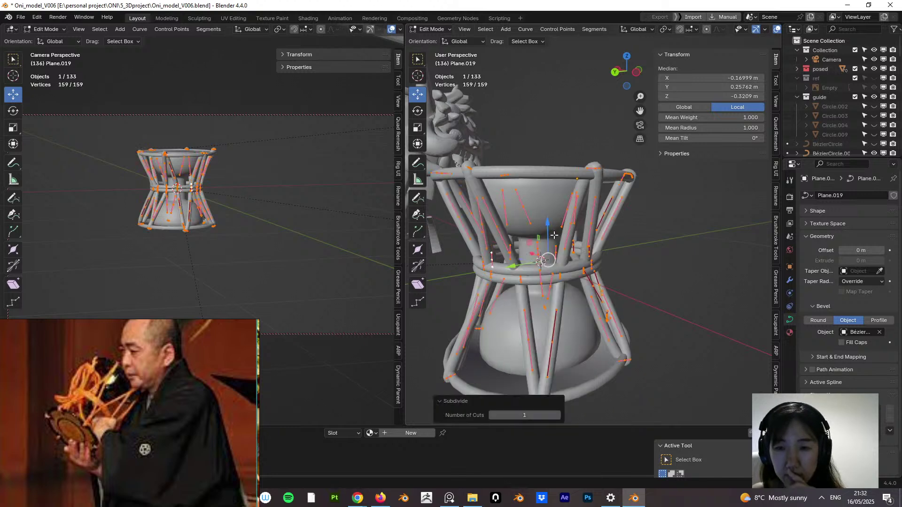
left_click(675, 259)
Step: Scale up the handles of the mid-strand control points on two adjacent upper strands to straighten them
left_click(608, 229)
middle_click_drag(607, 230, 615, 215)
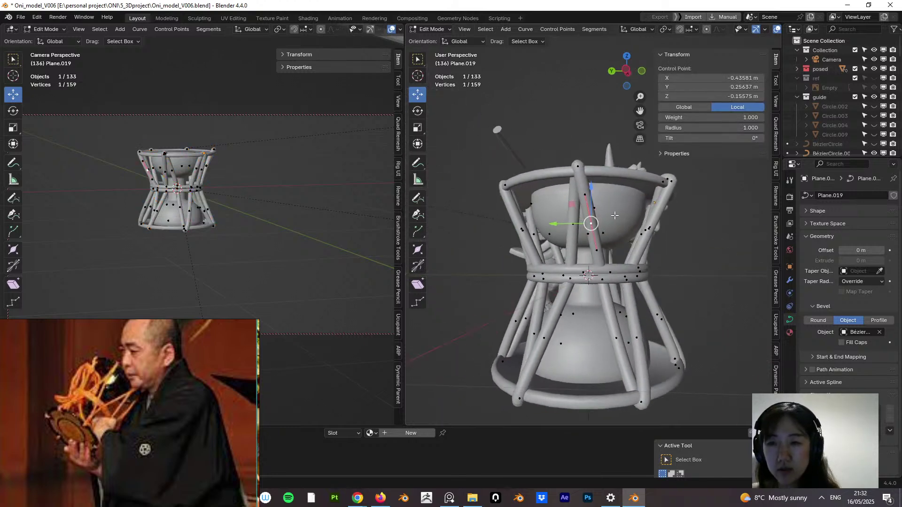
key("s")
left_click(616, 208)
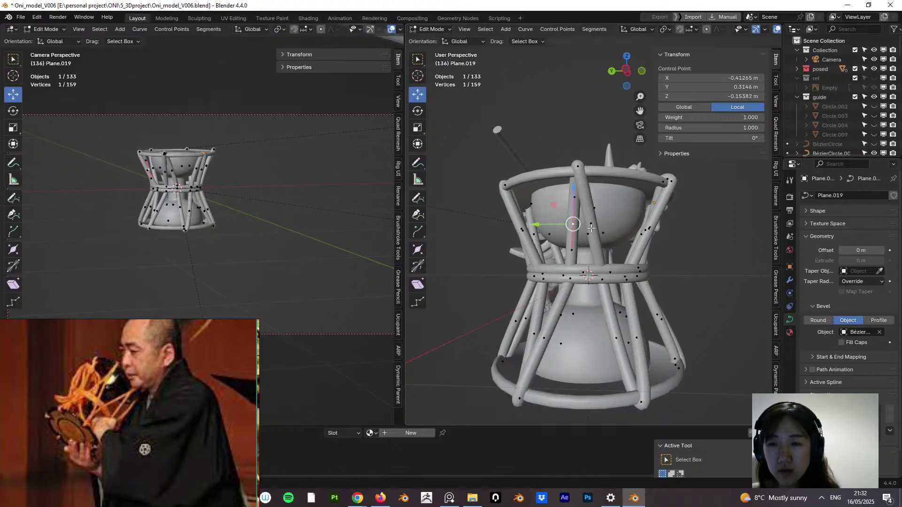
key("s")
left_click(606, 215)
Step: Scale the handles of another upper strand's midpoint by about 1.64
middle_click_drag(607, 215, 663, 210)
key("s")
left_click(671, 213)
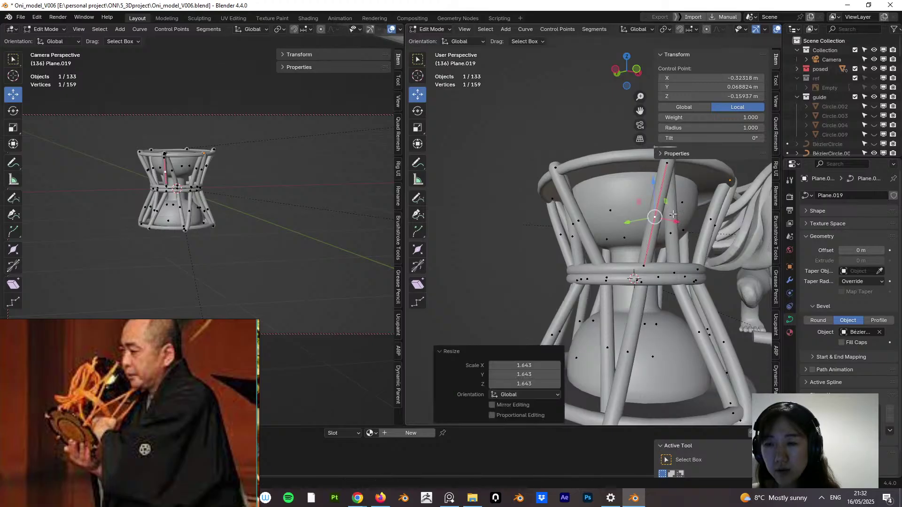
Step: Scale the handles of the next upper strand's midpoint by about 1.8 to straighten the rope
left_click(671, 232)
middle_click_drag(671, 232, 601, 226)
left_click(601, 227)
key("s")
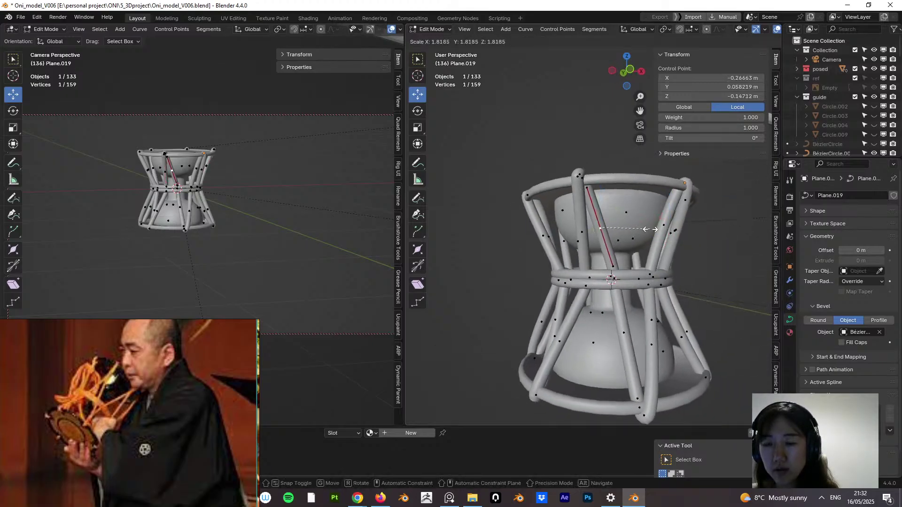
left_click(653, 229)
Step: Lengthen the midpoint handles of two lower strands, scaling the first by about 2.6 and the second by about 1.7
left_click(626, 332)
key("s")
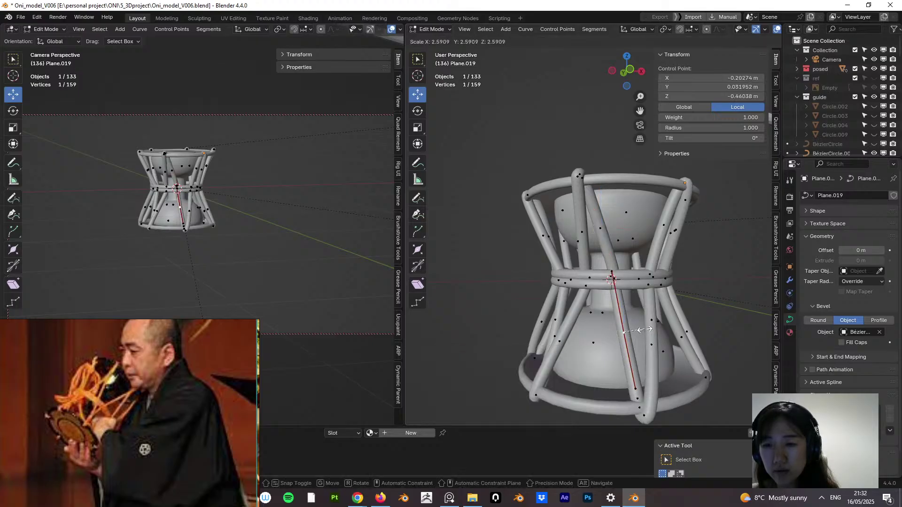
left_click(643, 331)
left_click(560, 341)
key("s")
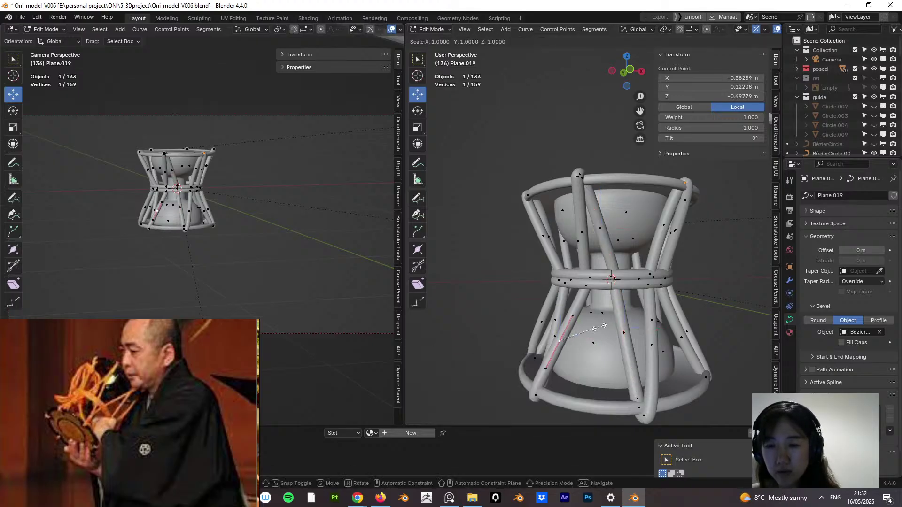
left_click(620, 301)
scroll(631, 348, "up", 2)
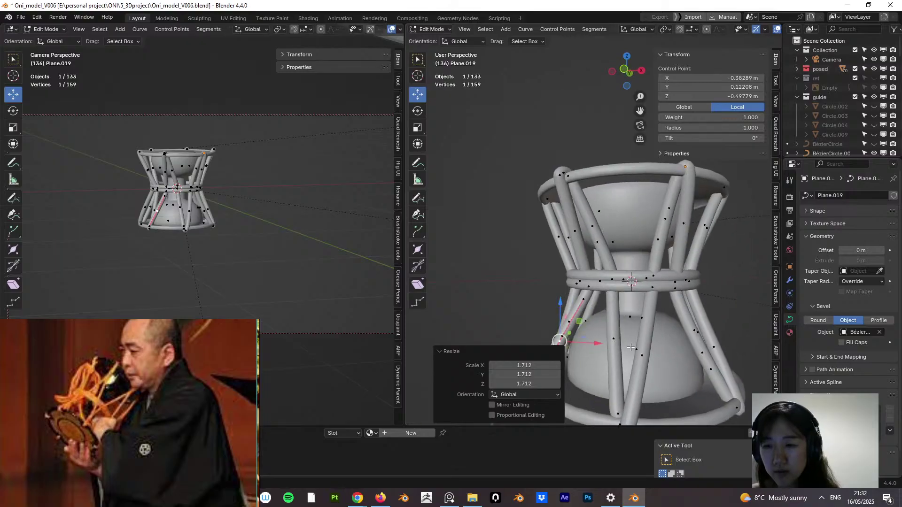
Step: Scale the midpoint handles of a front lower strand by about 1.7 and of an upper strand by about 2.2
left_click(645, 357)
key("s")
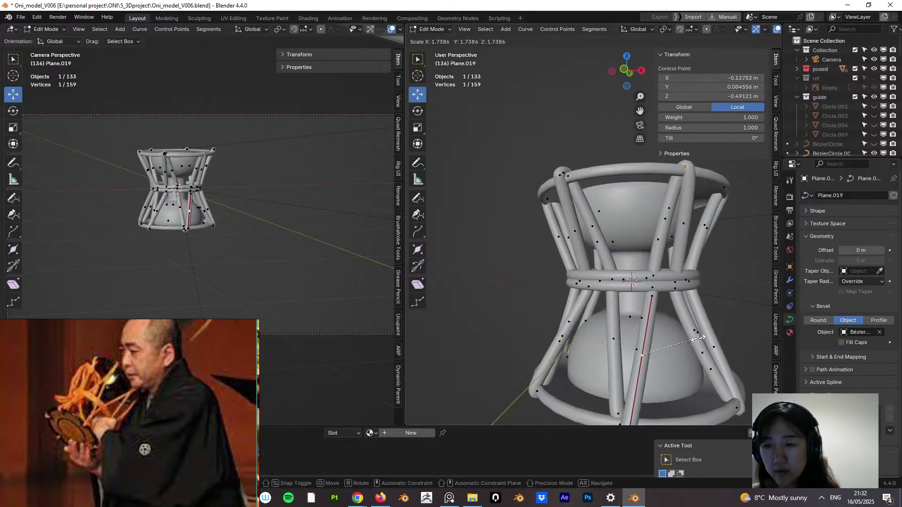
left_click(696, 338)
left_click(660, 238)
middle_click_drag(659, 237, 583, 231)
key("s")
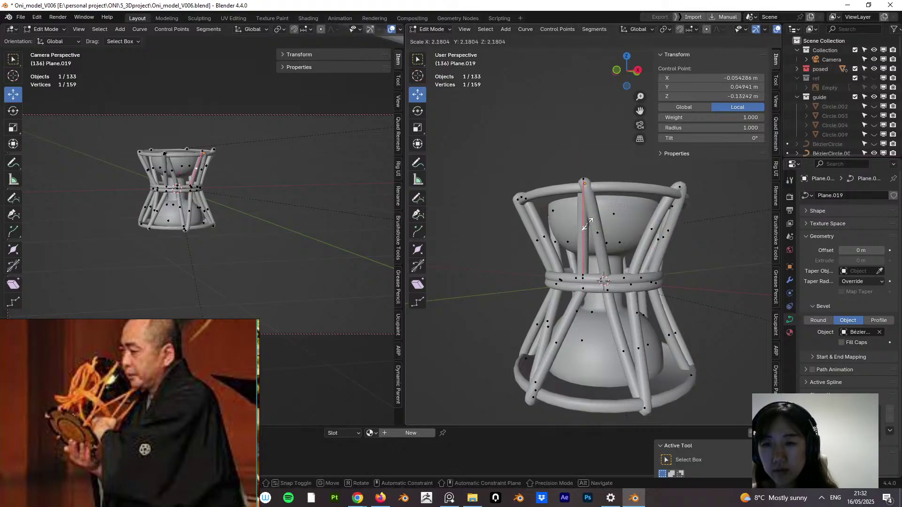
left_click(587, 226)
Step: Scale up the midpoint handles of the next three upper strands to straighten them, the last by about 1.65
left_click(598, 232)
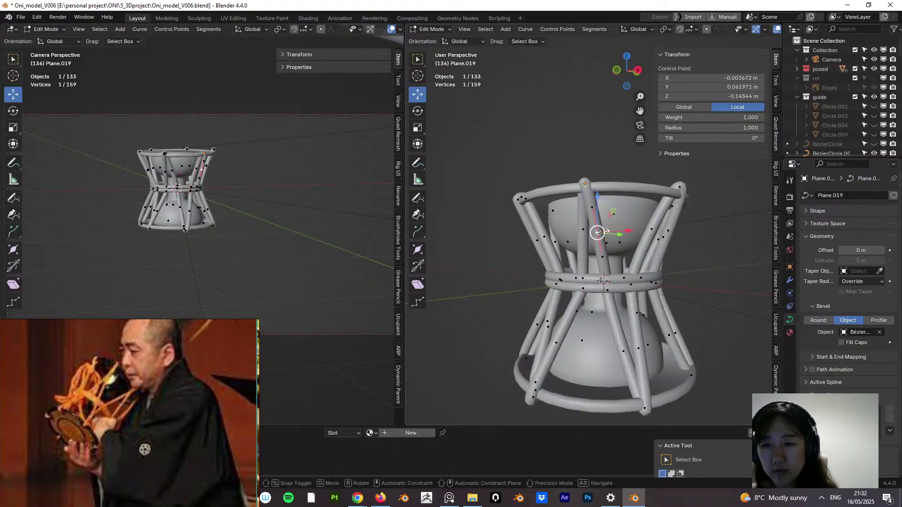
left_click(603, 231)
middle_click_drag(604, 231, 722, 226)
left_click(663, 231)
key("s")
left_click(670, 226)
left_click(688, 227)
key("s")
left_click(708, 228)
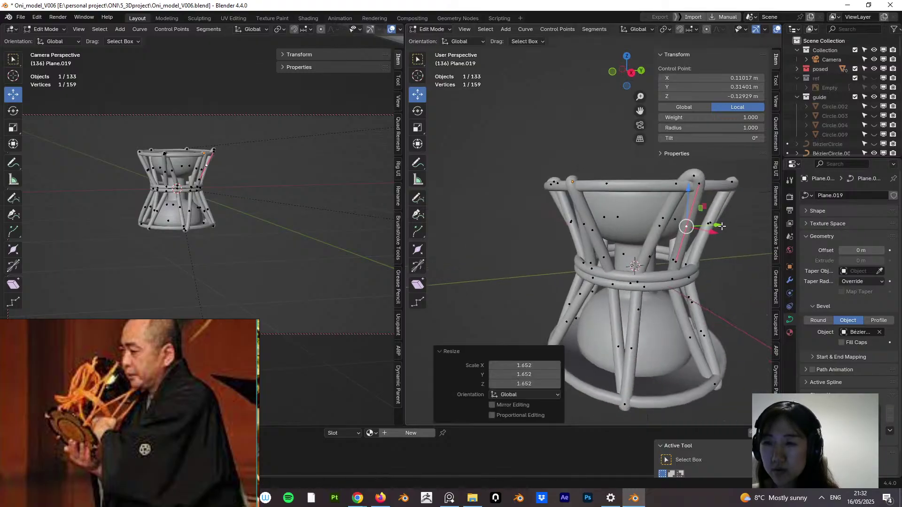
Step: Nudge the rope's control point at the upper rim down by about 0.009 m
left_click(694, 173)
key("g")
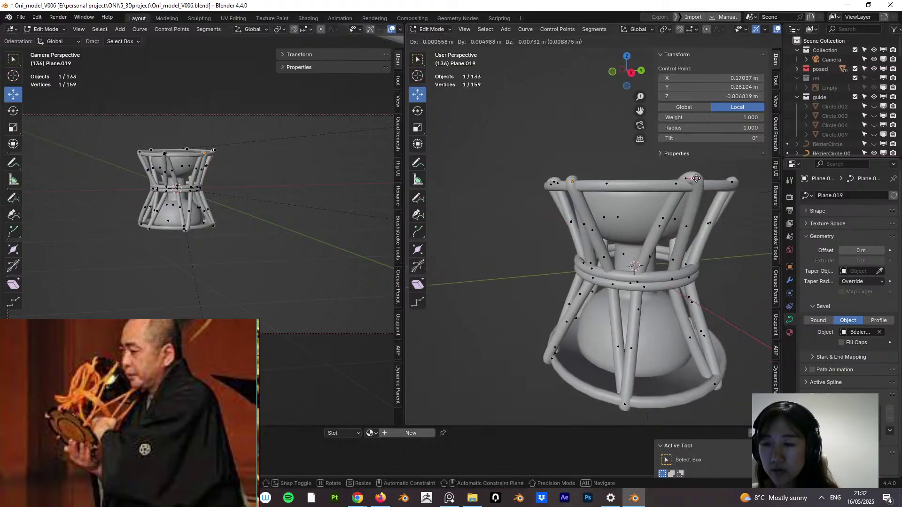
left_click(696, 179)
Step: Lengthen the midpoint handles of two lower strands on this side, scaling the first by about 1.93
middle_click_drag(696, 178, 634, 282)
left_click(636, 311)
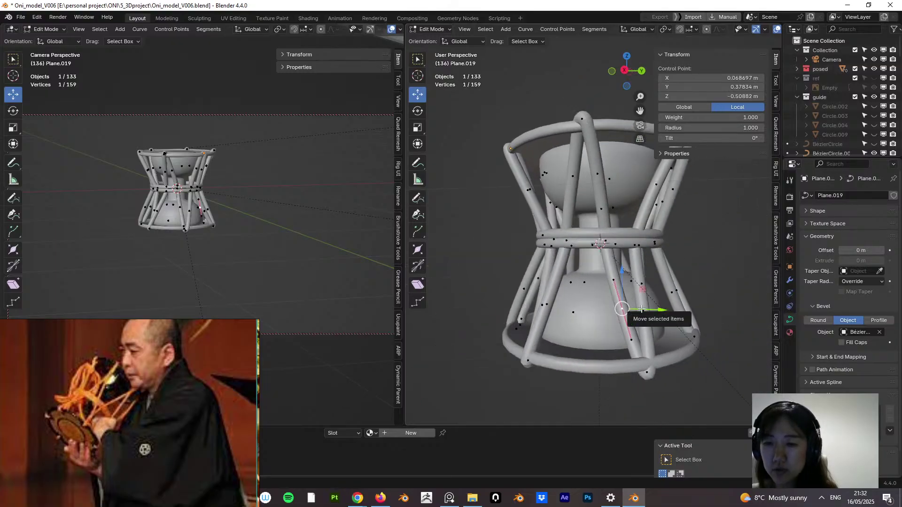
key("s")
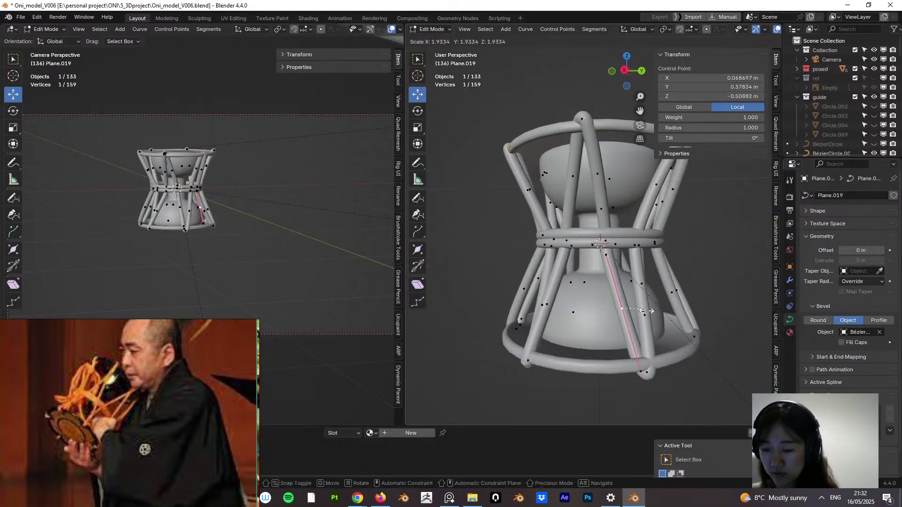
left_click(645, 310)
left_click(545, 304)
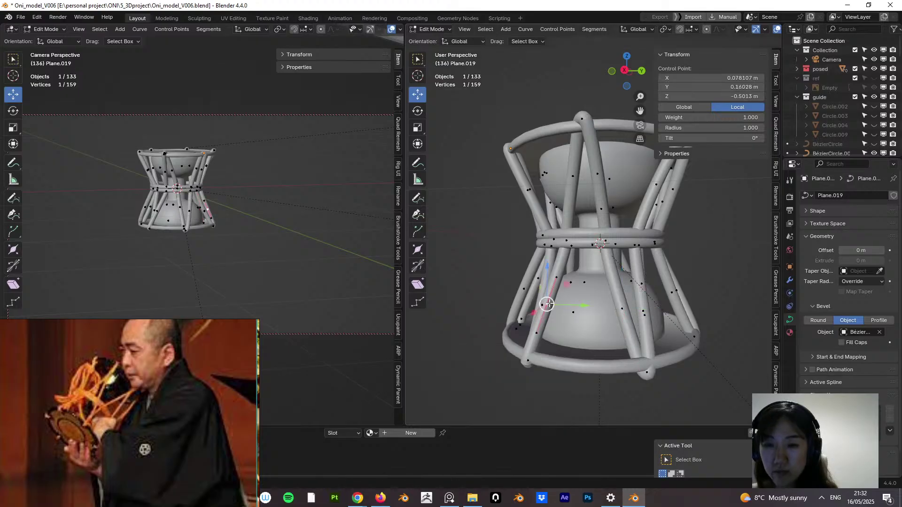
key("s")
left_click(561, 294)
Step: Scale the handles of a rope control point at the lower rim by about 2.06 and raise the point about 0.009 m
middle_click_drag(562, 294, 659, 311)
left_click(628, 306)
key("s")
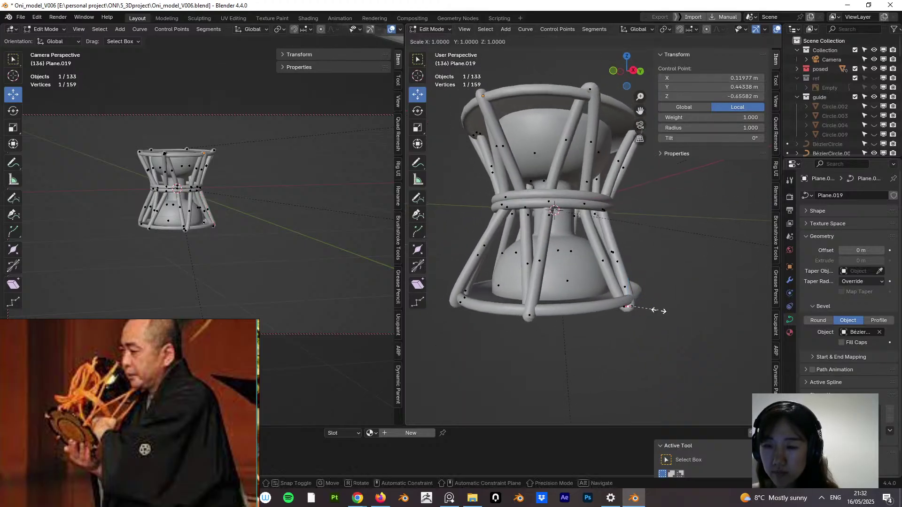
left_click(693, 298)
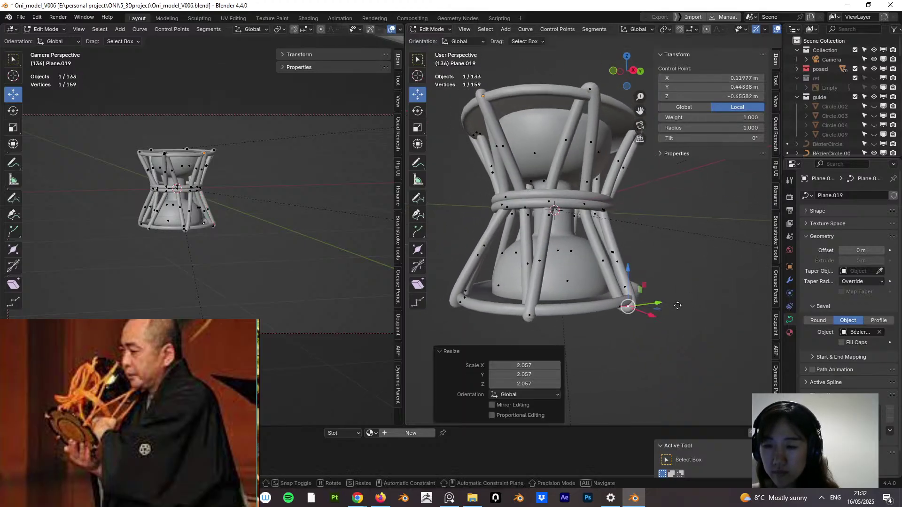
left_click_drag(629, 305, 641, 304)
Step: Scale up the handles of the neighbouring rope control point at the lower rim
middle_click_drag(640, 304, 600, 308)
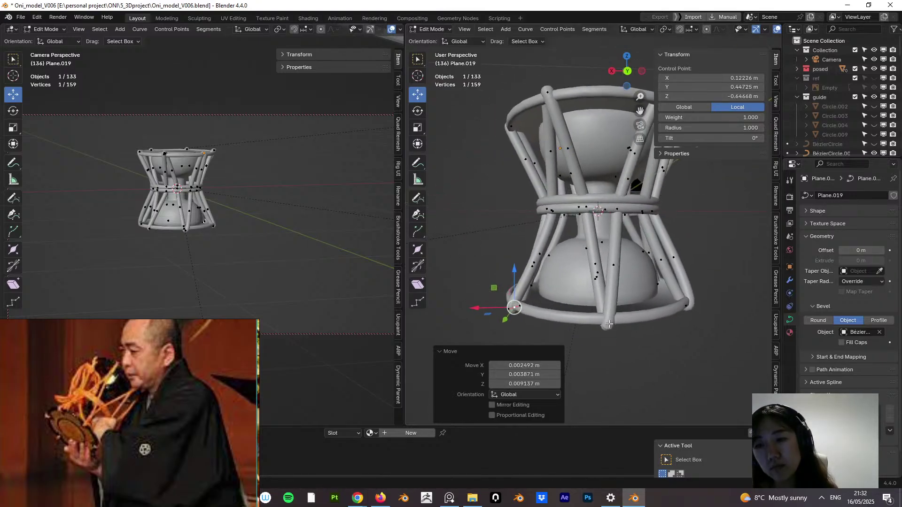
left_click(609, 324)
scroll(609, 325, "up", 5)
key("s")
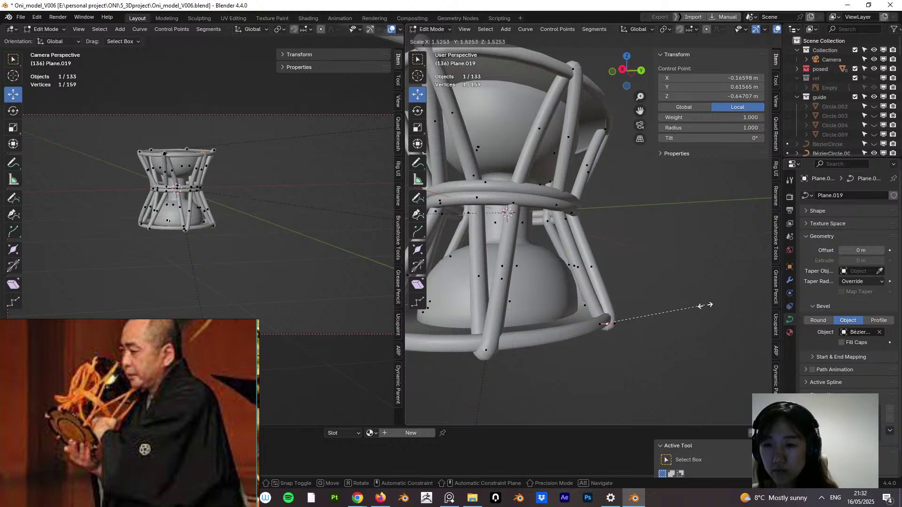
left_click(728, 293)
Step: Scale up the handles of the control point where the lower strand meets the waist ring
middle_click_drag(671, 303, 598, 263)
left_click(594, 240)
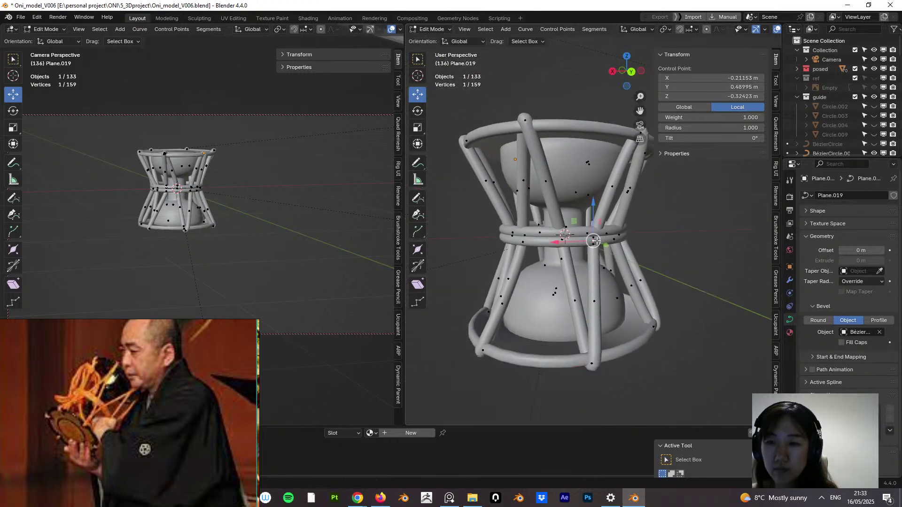
key("s")
left_click(644, 199)
Step: Lengthen the midpoint handles of two adjacent upper strands, scaling the second by about 1.5
left_click(616, 186)
key("s")
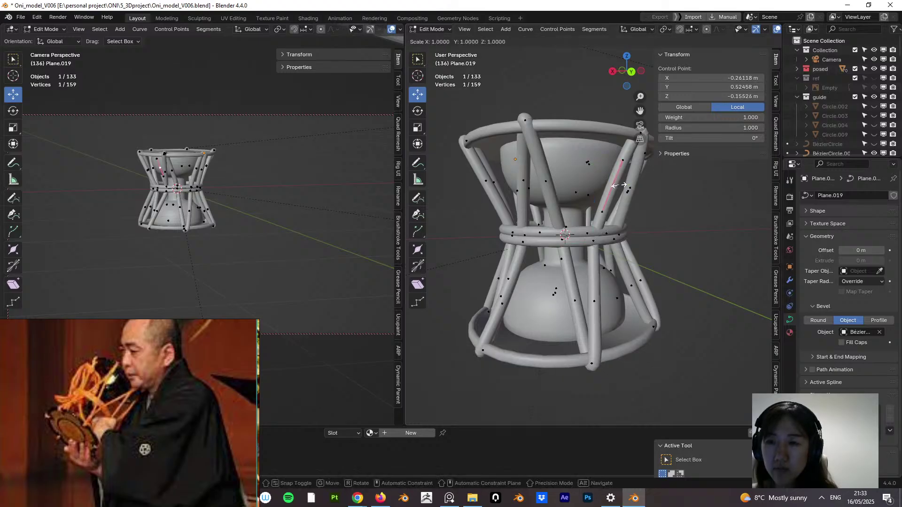
left_click(620, 181)
middle_click_drag(620, 181, 452, 276)
left_click(635, 186)
key("s")
left_click(646, 185)
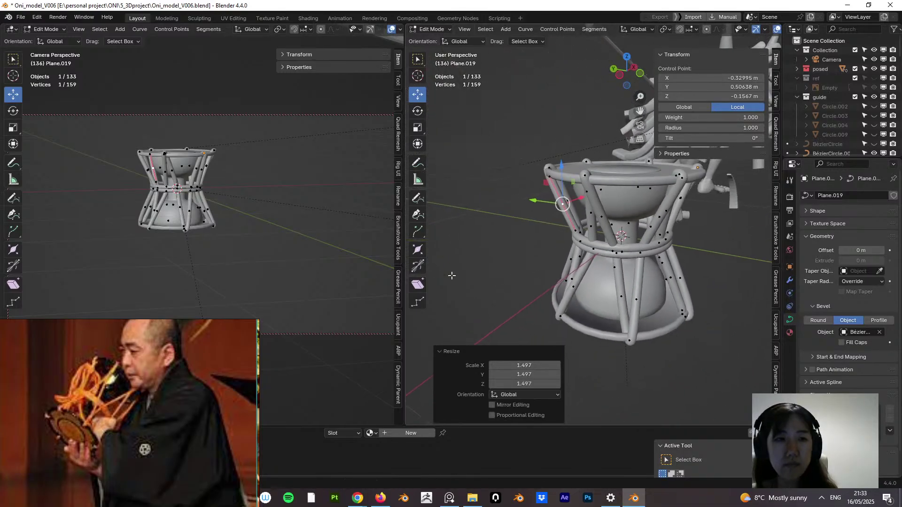
Step: Save the file, and show the drum in rendered shading without overlays in the camera viewport
middle_click_drag(228, 172, 245, 120)
key("ctrl+s")
scroll(252, 29, "down", 4)
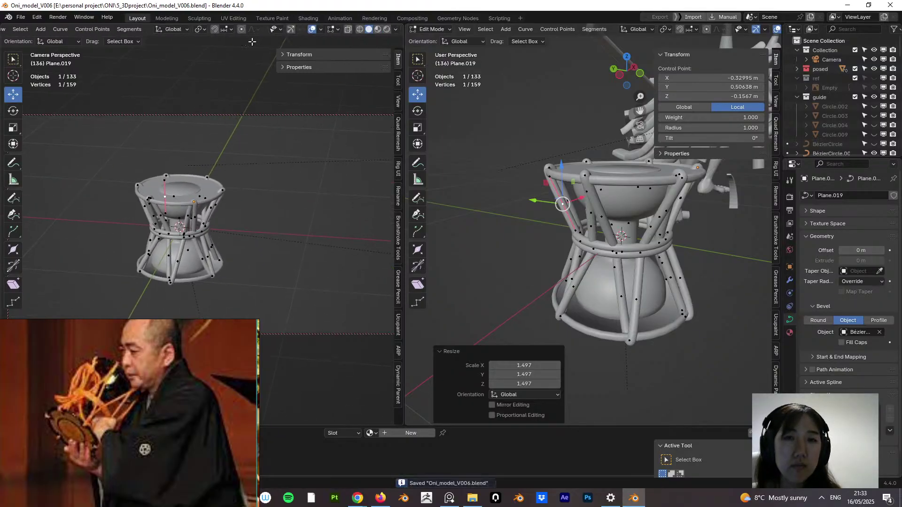
left_click(312, 30)
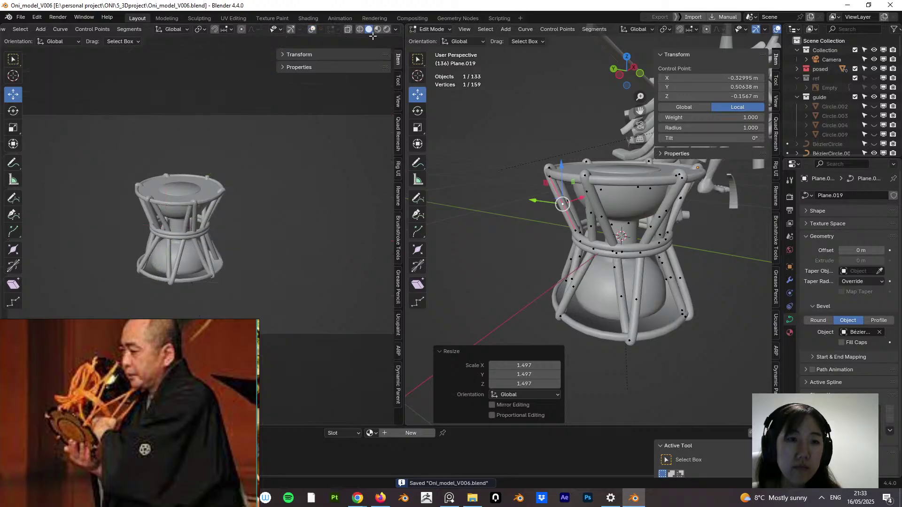
left_click(386, 30)
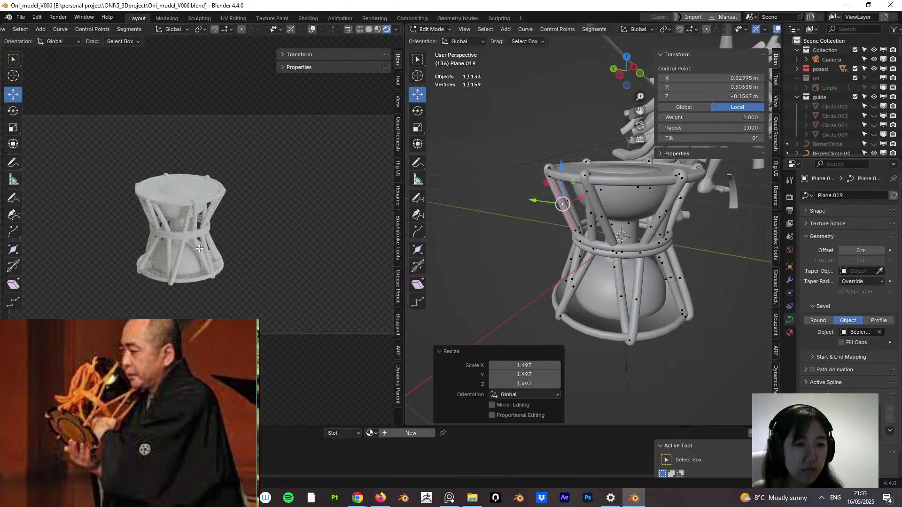
Step: Undo the latest rope handle edits, inspect the rendered drum from other angles and save the file
key("ctrl+z")
middle_click_drag(200, 249, 222, 232)
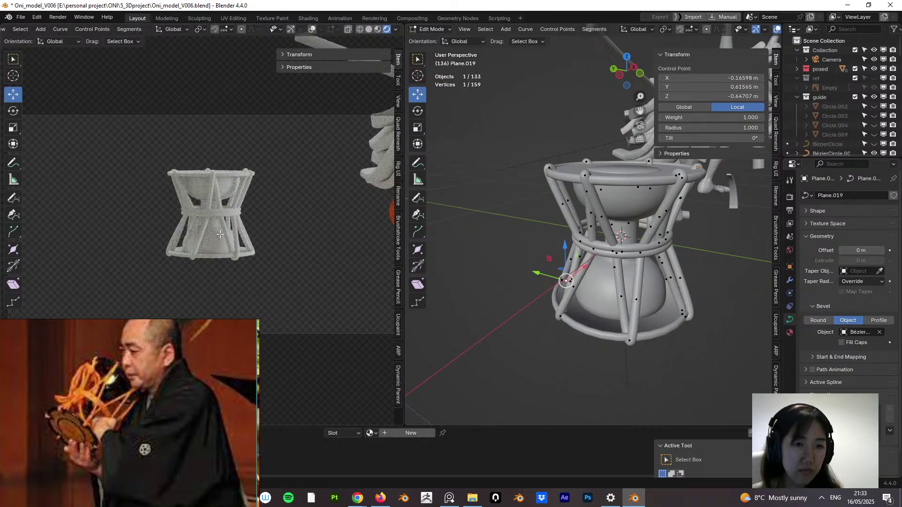
mouse_move(267, 224)
middle_mouse_down()
mouse_move(300, 226)
mouse_move(271, 233)
middle_mouse_up()
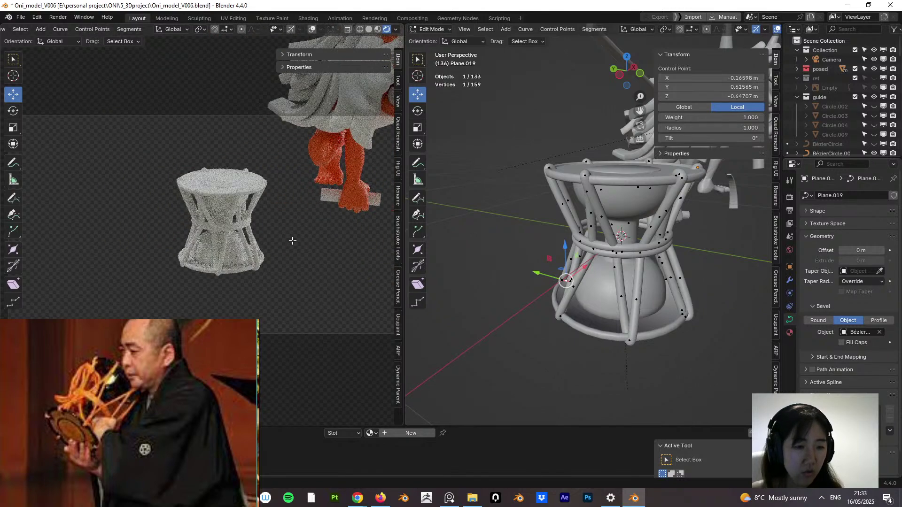
key("ctrl+s")
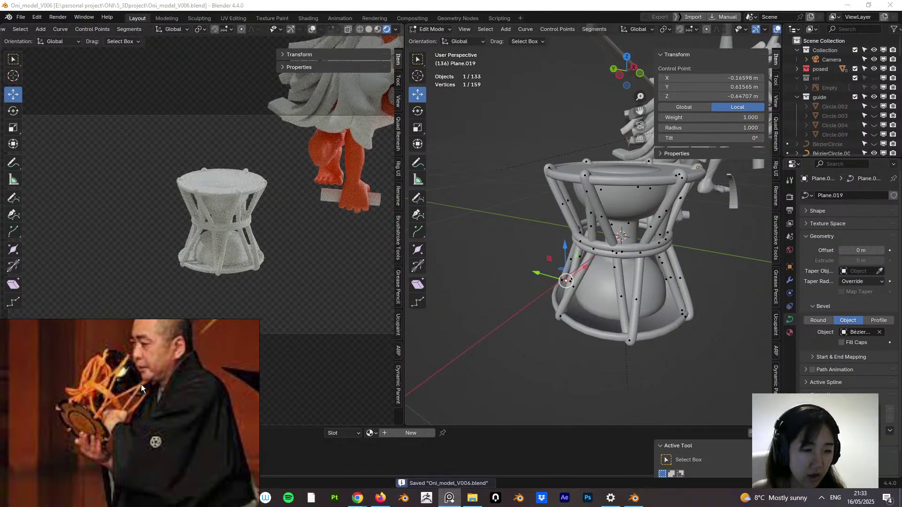
Step: Reposition the drummer reference photo, switch to the 鼓 能 image search in Chrome beside it and dismiss the Google Lens prompt
left_click_drag(140, 373, 208, 171)
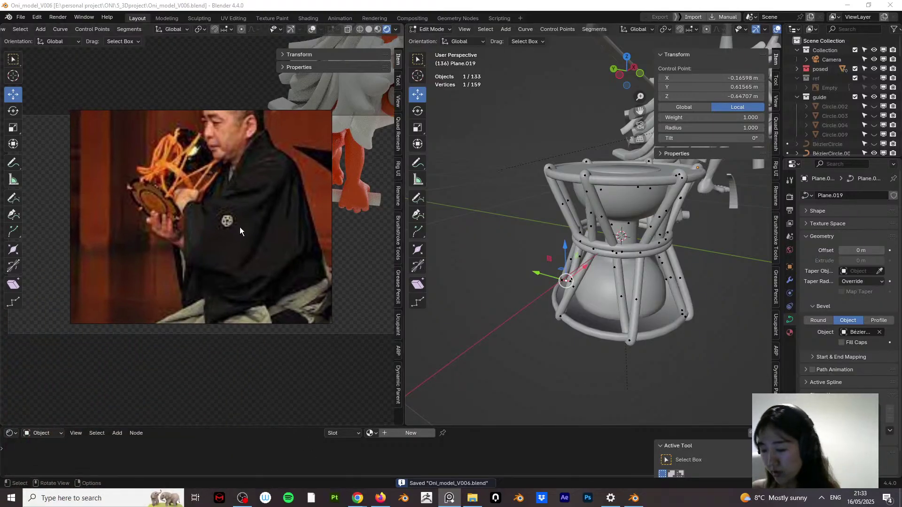
mouse_move(359, 500)
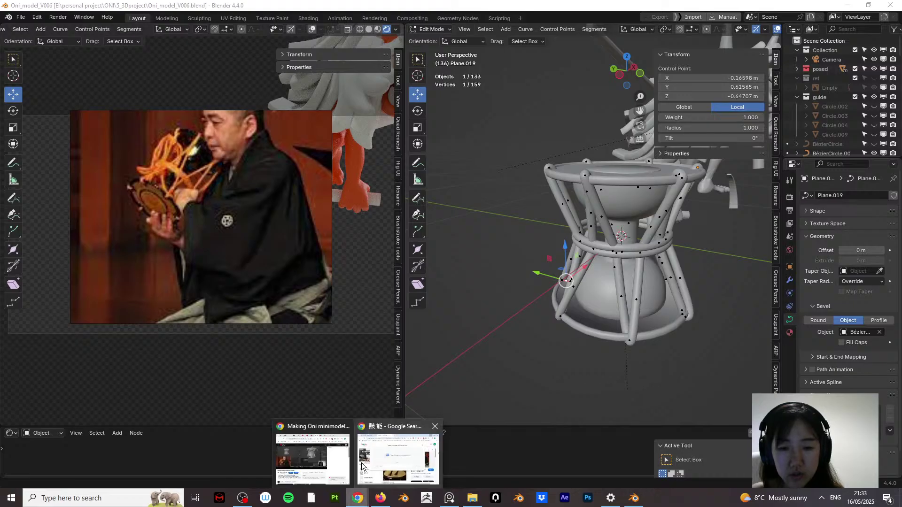
left_click(365, 475)
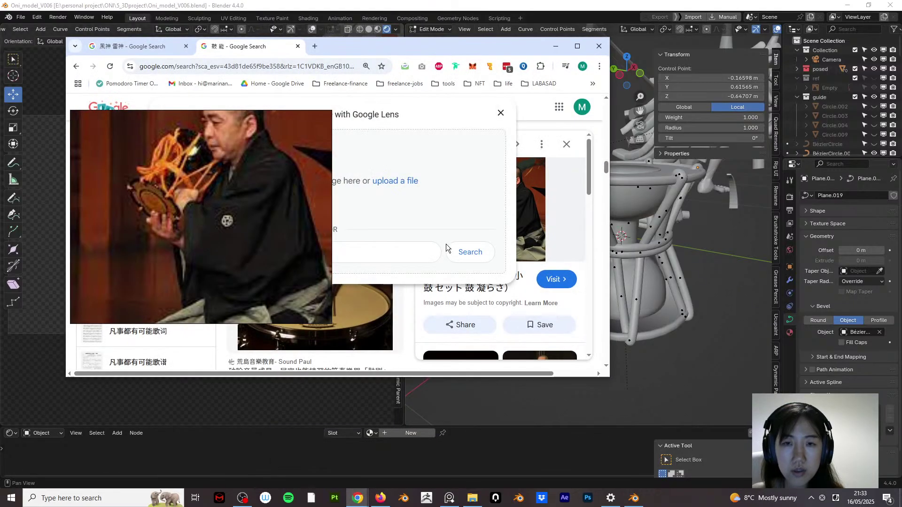
left_click_drag(469, 47, 745, 37)
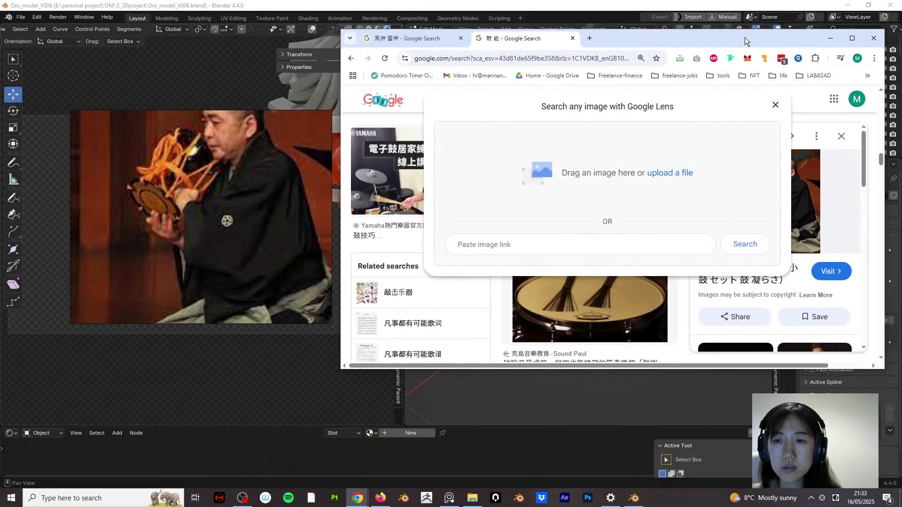
left_click(793, 103)
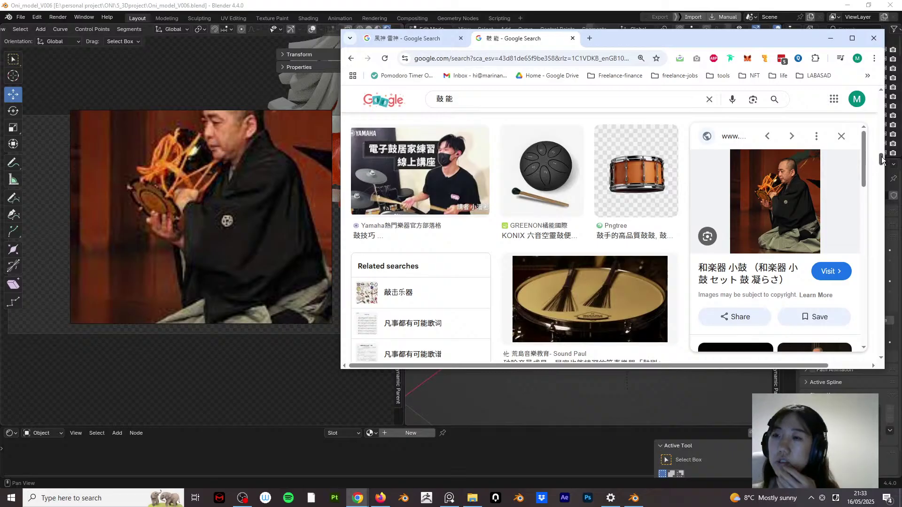
Step: Filter the 鼓 能 image results to Large size and browse them for Japanese hand drum references
left_click_drag(882, 159, 877, 94)
left_click(842, 137)
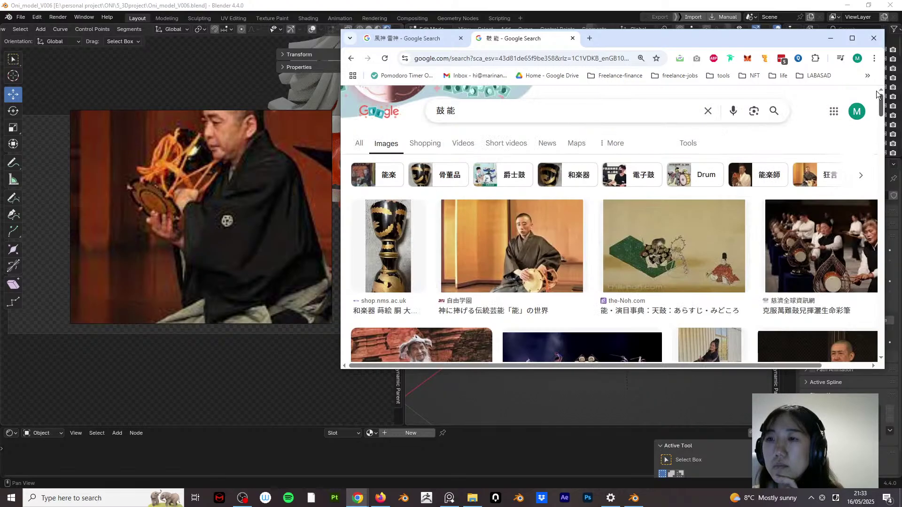
left_click(686, 144)
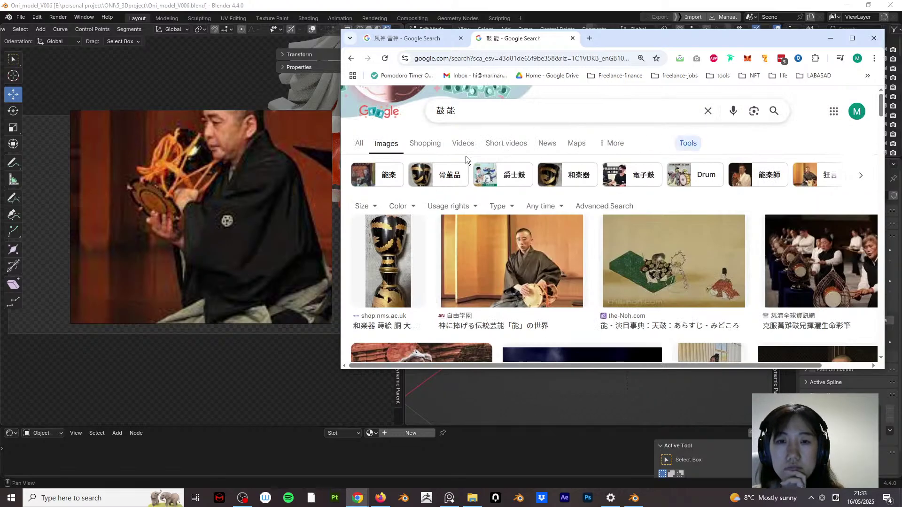
left_click(360, 207)
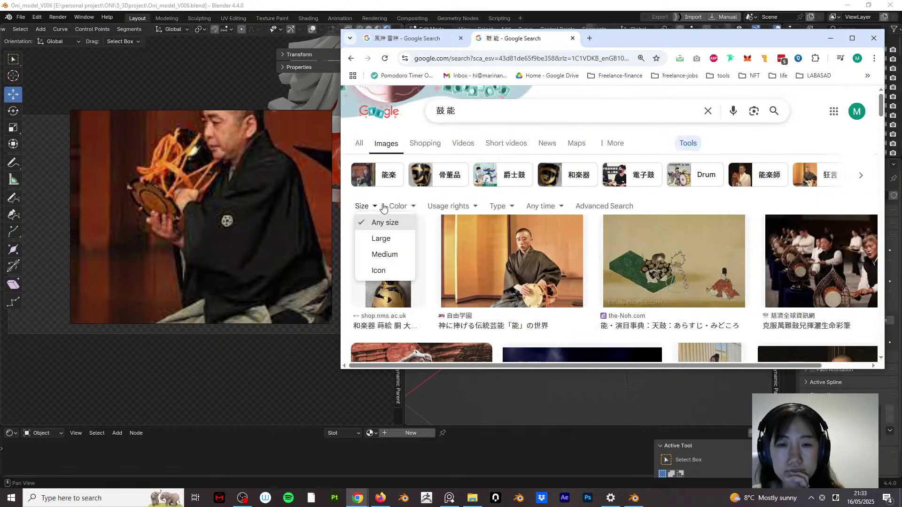
left_click(389, 241)
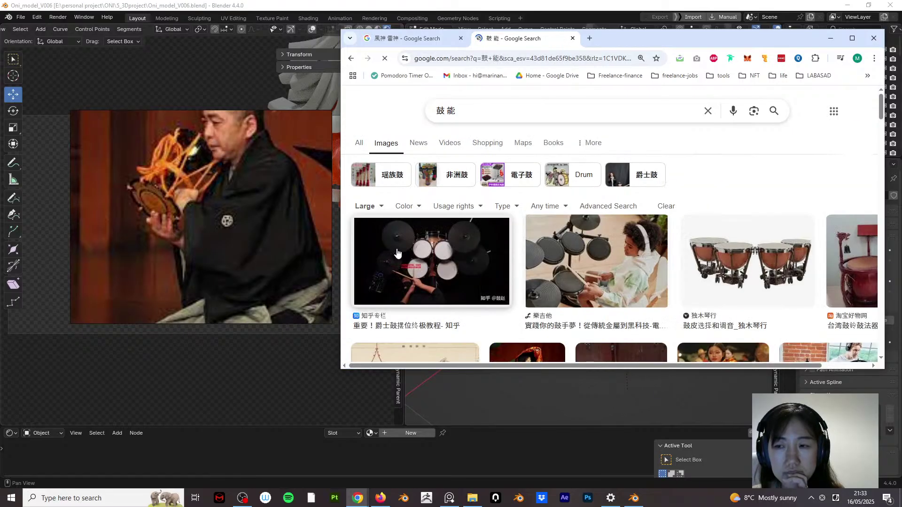
scroll(873, 126, "down", 6)
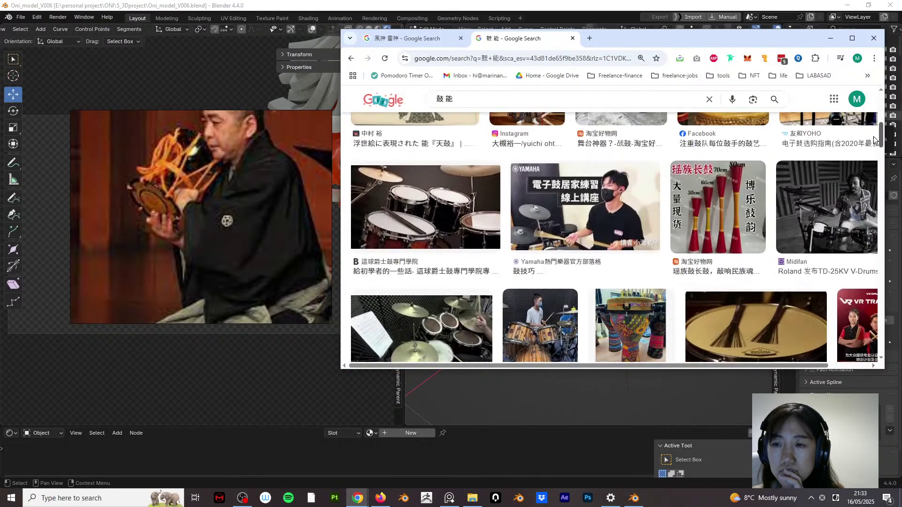
scroll(875, 134, "up", 3)
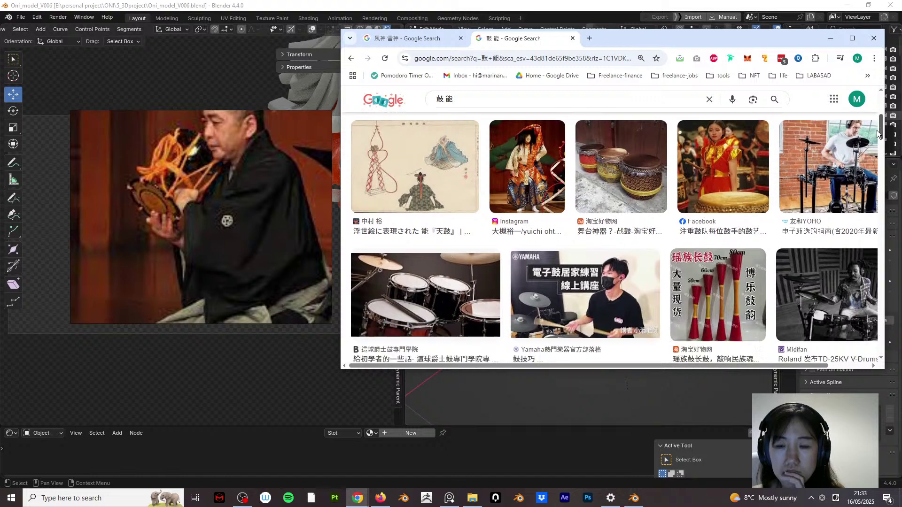
left_click_drag(877, 131, 857, 200)
Step: Add あ to the image search query and search for 鼓 能 あ to find Japanese hand drum photos
left_click(481, 95)
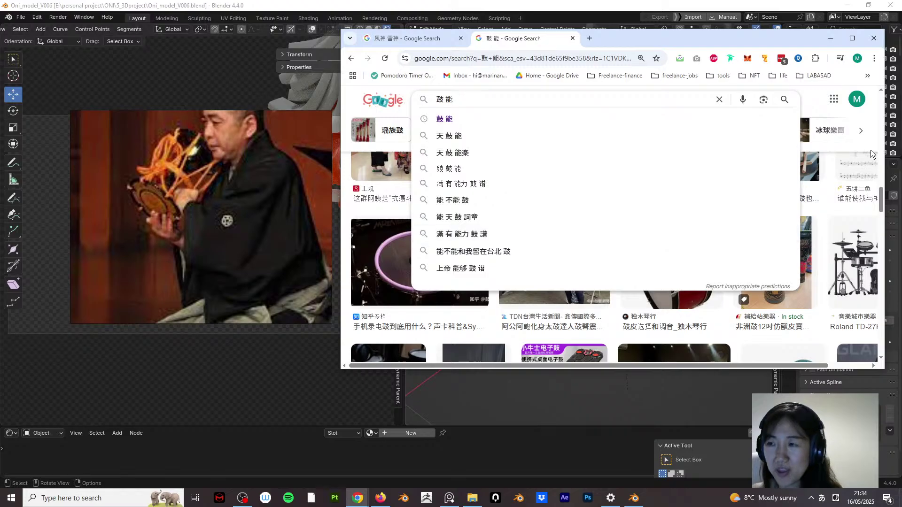
left_click_drag(881, 207, 746, 124)
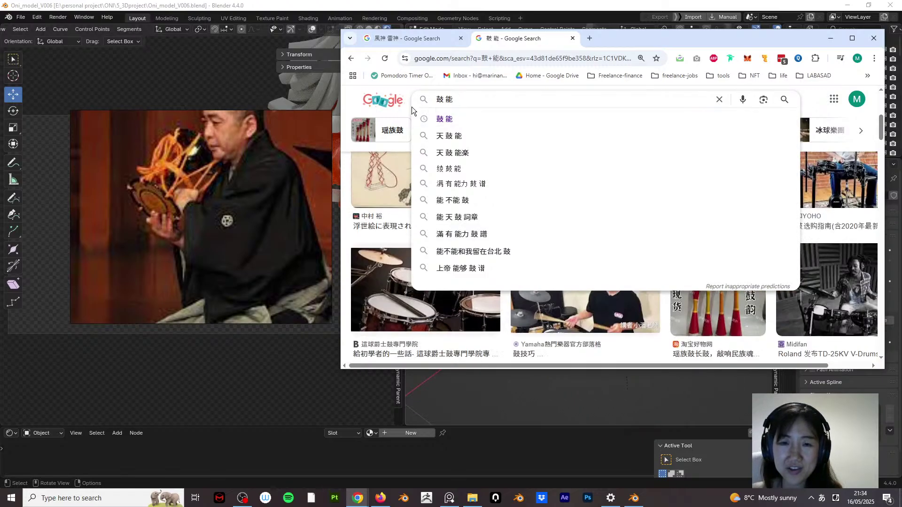
type("a")
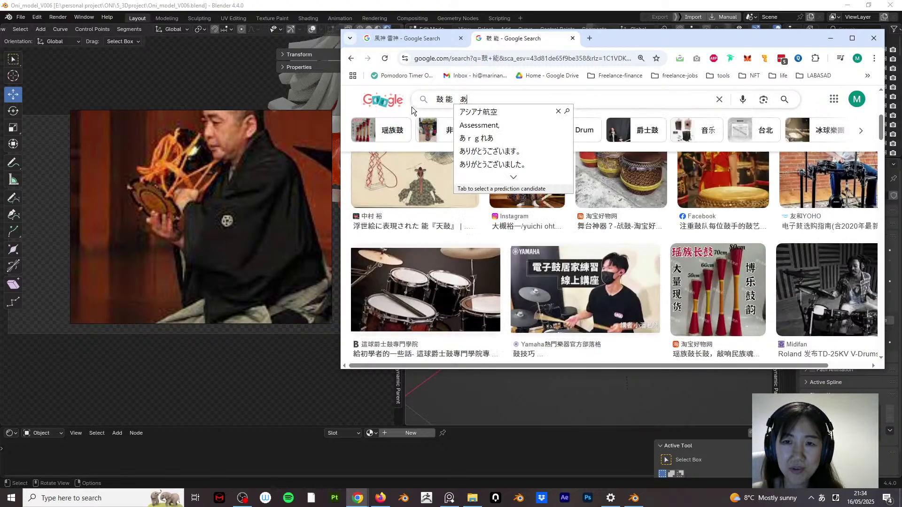
key("Return")
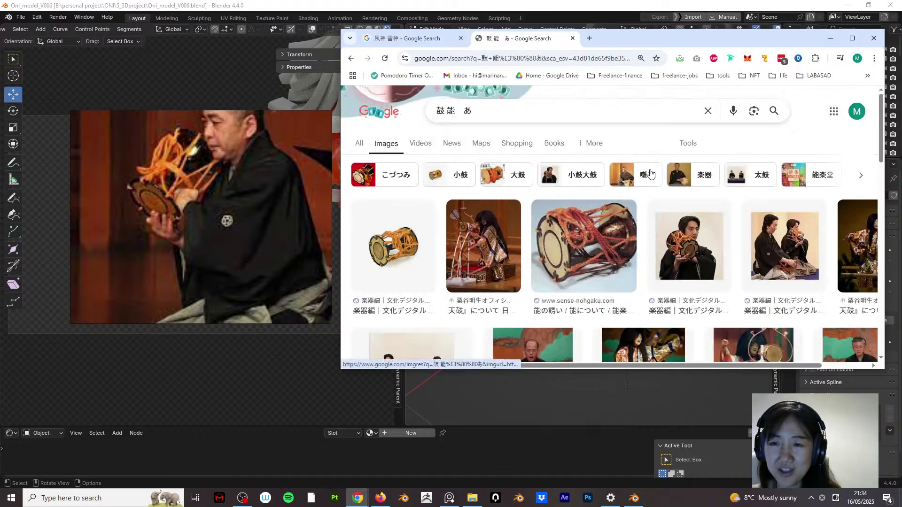
left_click(617, 242)
left_click_drag(617, 241, 157, 221)
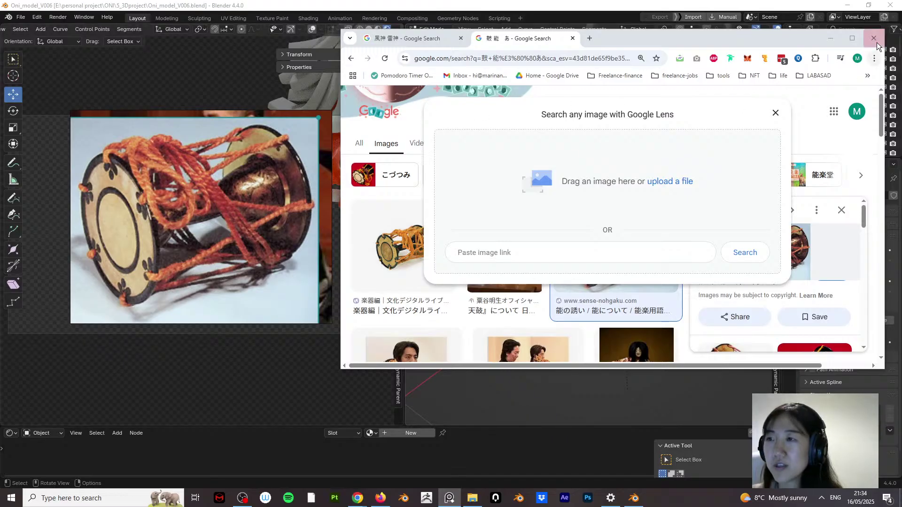
left_click(832, 38)
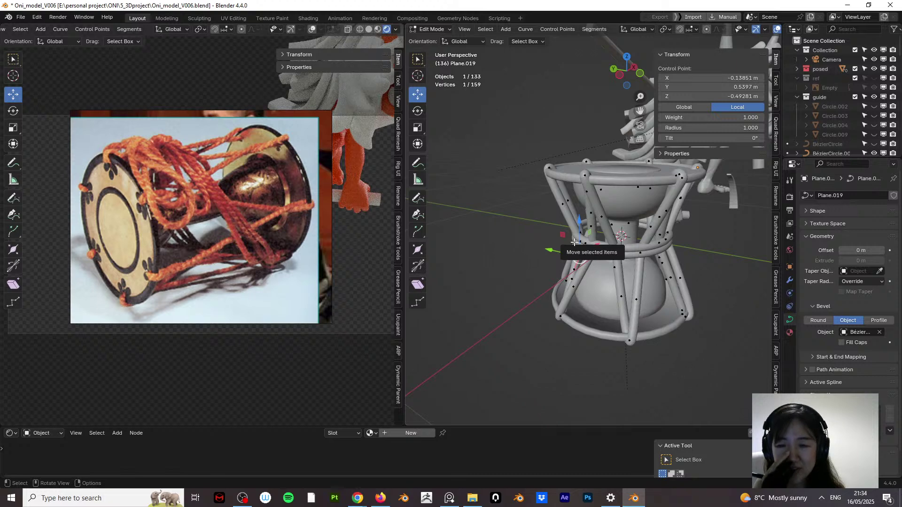
Step: Leave the rope curve, enter Edit Mode on the drum body and cut one centred edge loop around its neck
left_click(622, 242)
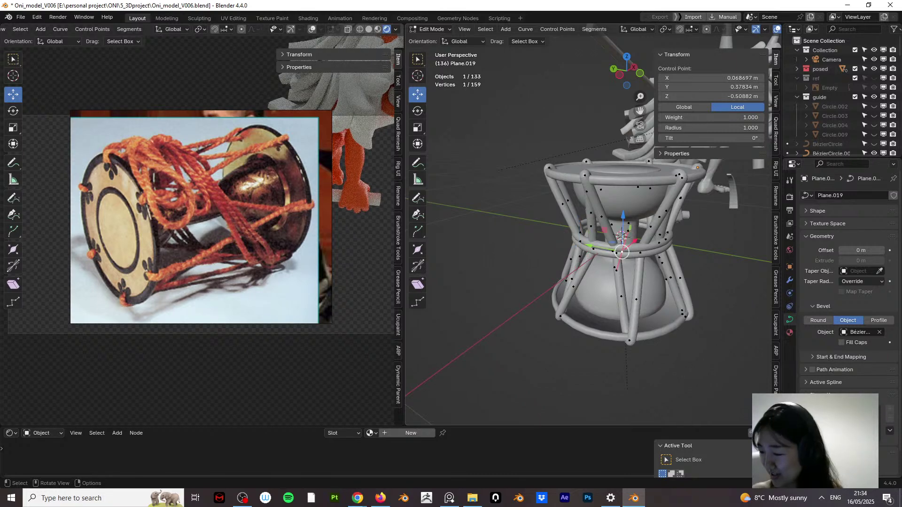
middle_click_drag(606, 256, 517, 188)
left_click(437, 40)
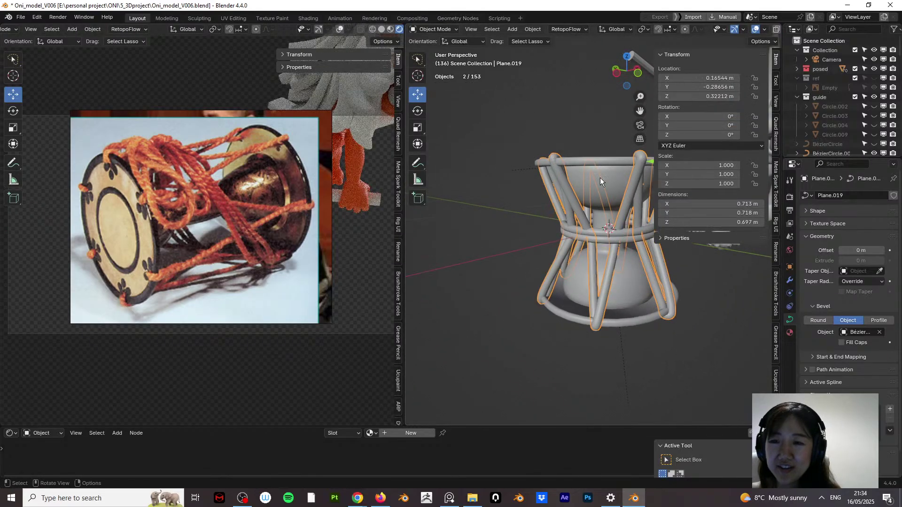
left_click(582, 174)
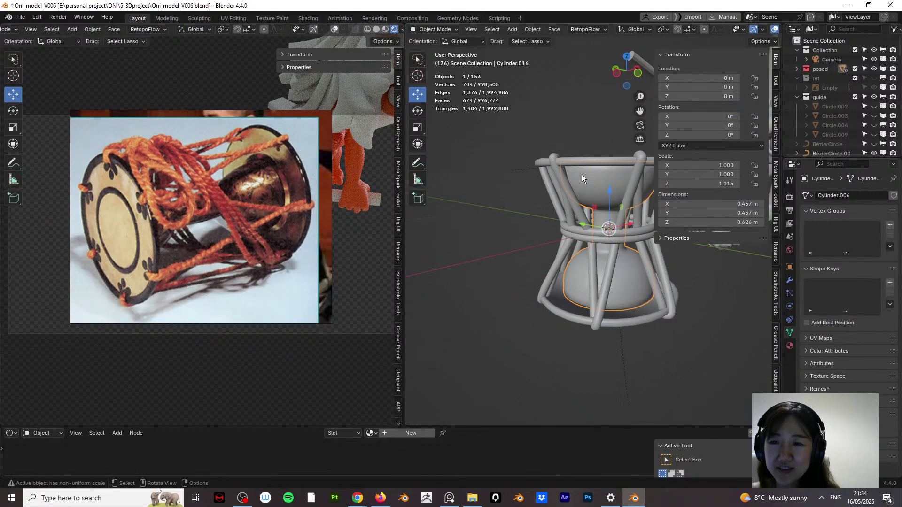
left_click(447, 31)
left_click(447, 47)
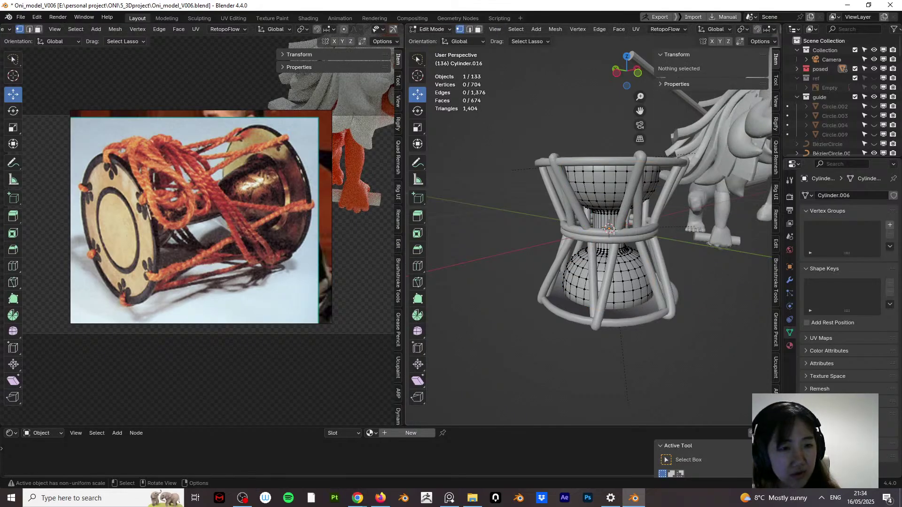
key("ctrl+r")
left_click(613, 232)
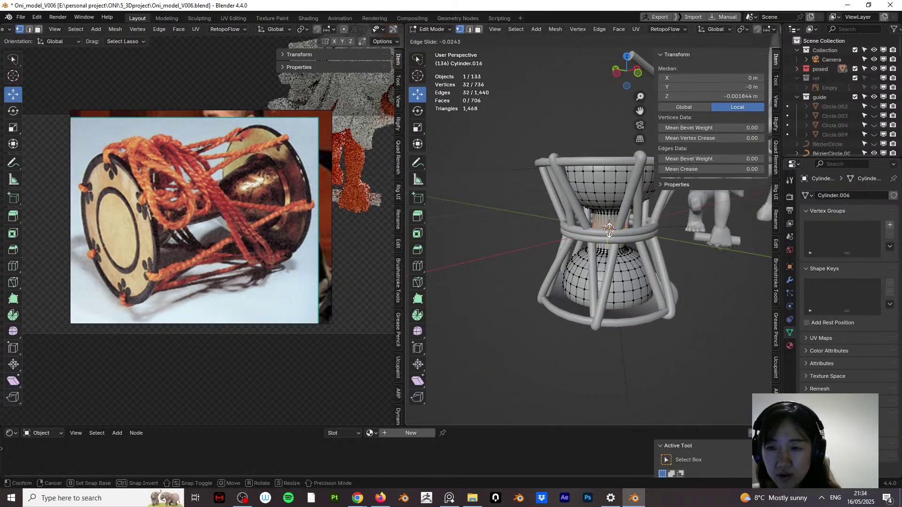
right_click(615, 237)
middle_click_drag(616, 238, 602, 248)
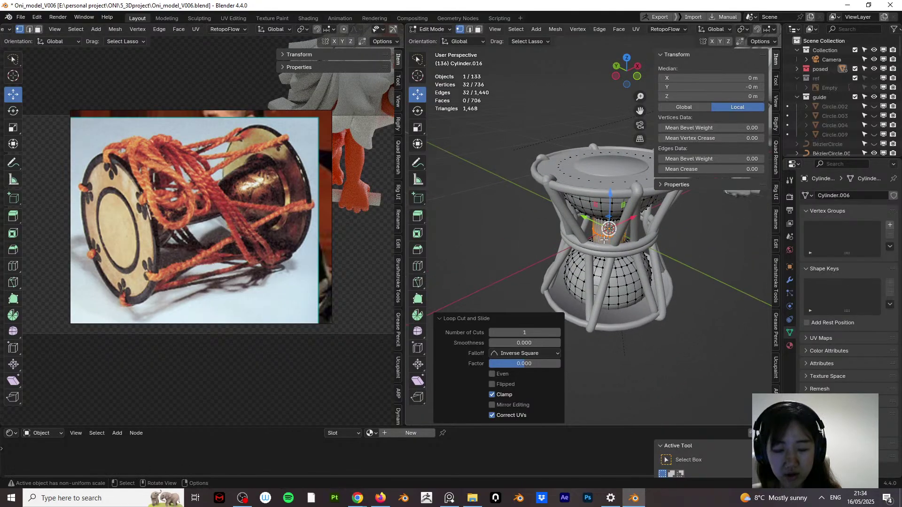
Step: Isolate the drum body in local view and scale the neck's new edge loop outward by 1.452
key("KP_Divide")
scroll(611, 240, "up", 6)
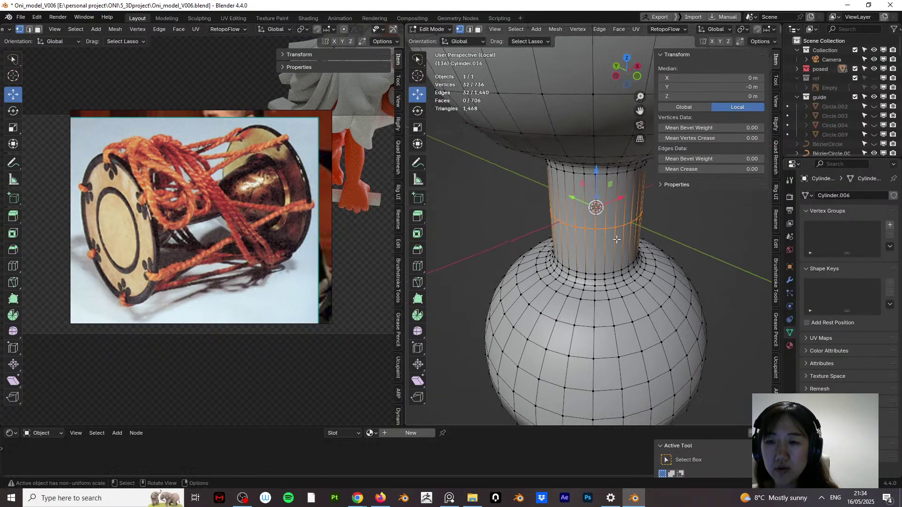
key("2")
key("s")
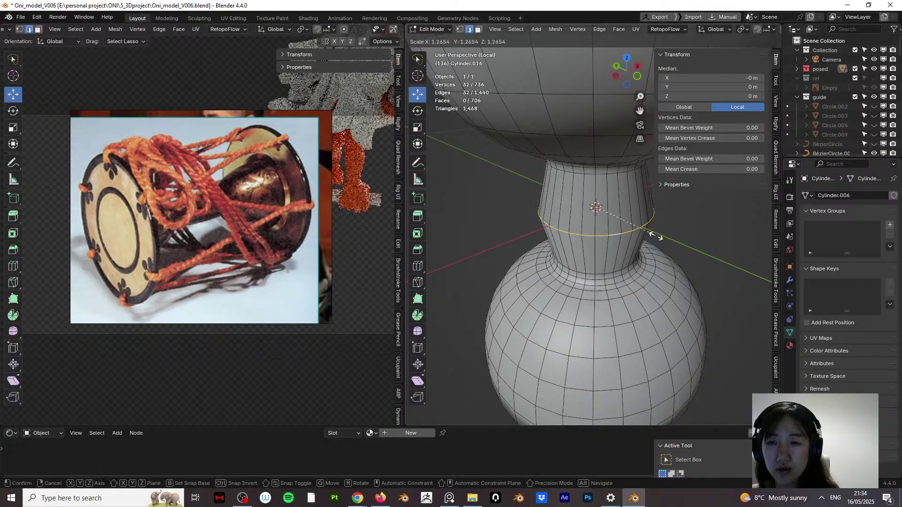
left_click(665, 240)
Step: Bevel the enlarged neck loop with a width of 0.0571 m and increase its segments to round the bulge
key("ctrl+b")
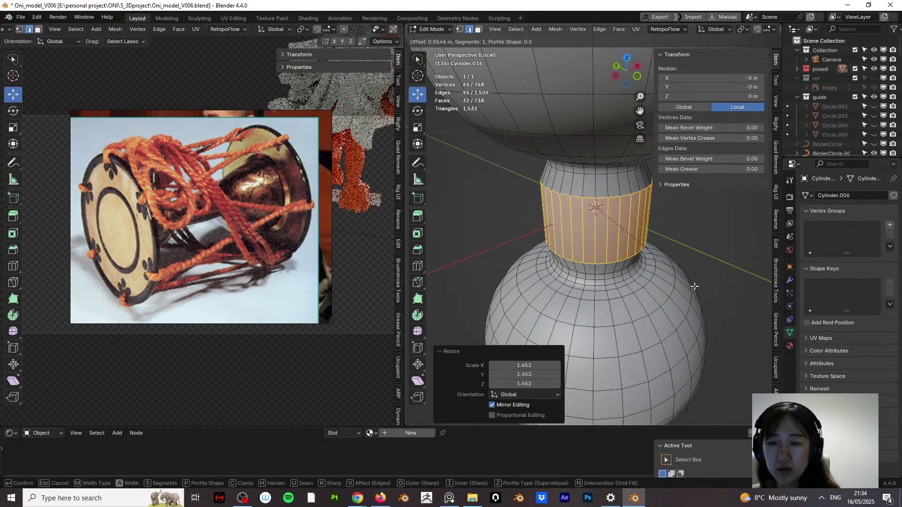
left_click(696, 288)
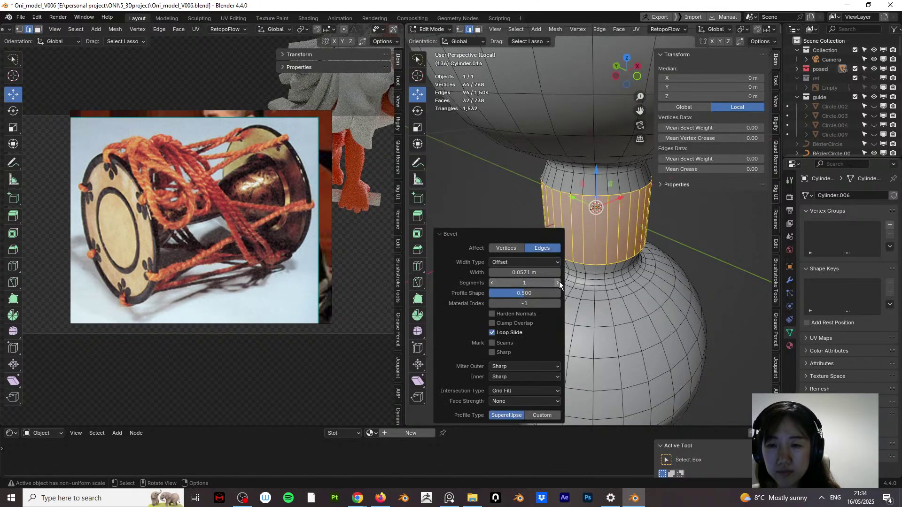
left_click(558, 283)
left_click(559, 283)
left_click(692, 285)
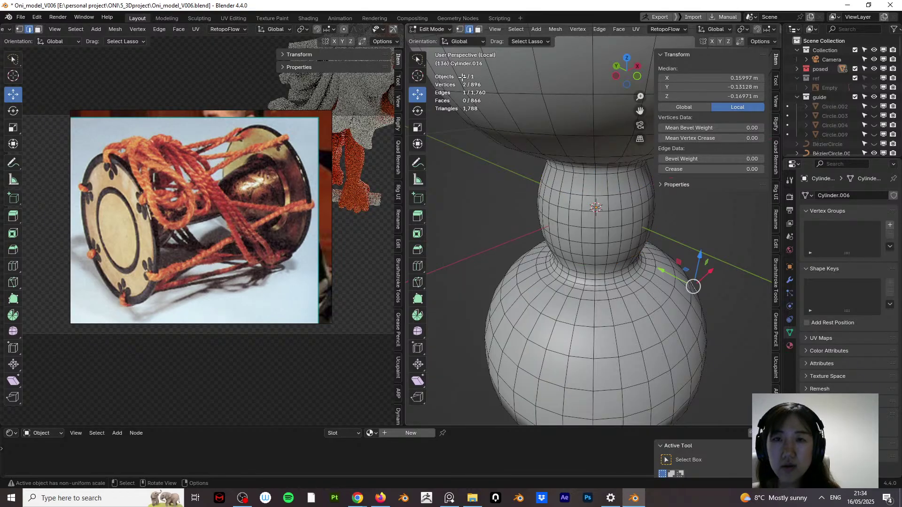
Step: Return the drum body to Object Mode in the full scene, deselect it and save the file
left_click(432, 29)
left_click(439, 42)
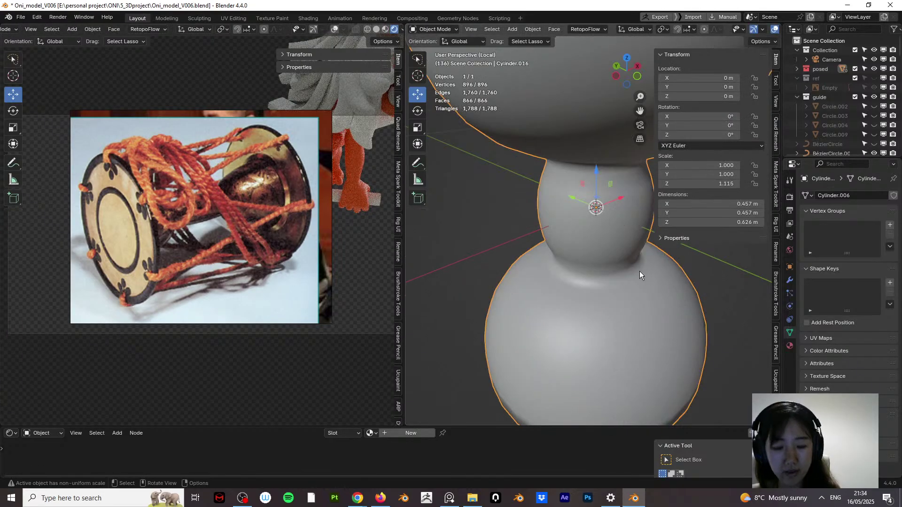
key("KP_Divide")
mouse_move(627, 283)
middle_mouse_down()
mouse_move(637, 249)
mouse_move(695, 280)
mouse_move(599, 284)
mouse_move(636, 283)
middle_mouse_up()
left_click(696, 280)
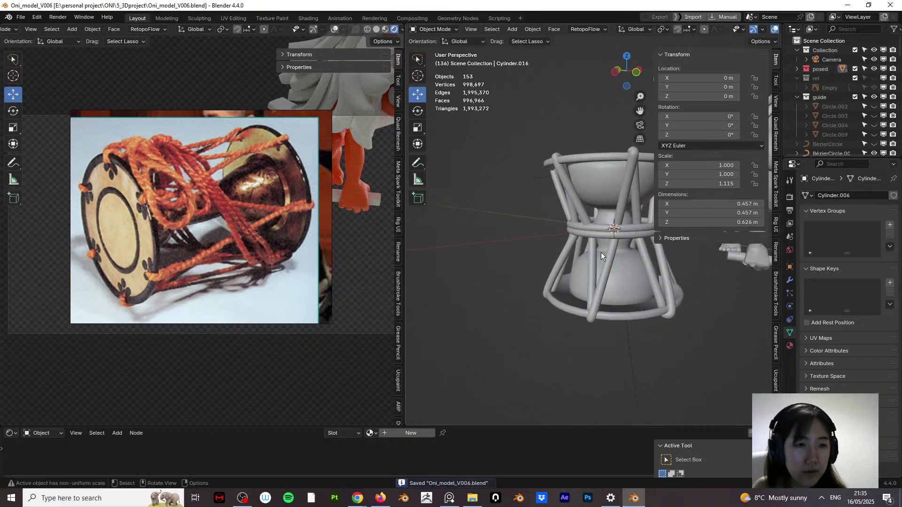
Step: Shift the roped drum reference photo slightly lower, inspect the drum body from another side and save the file
left_click(185, 227)
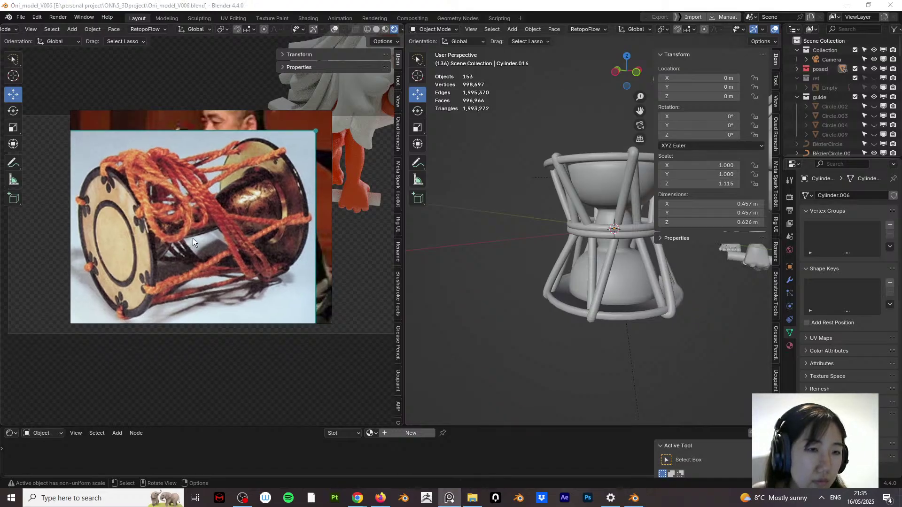
left_click(625, 275)
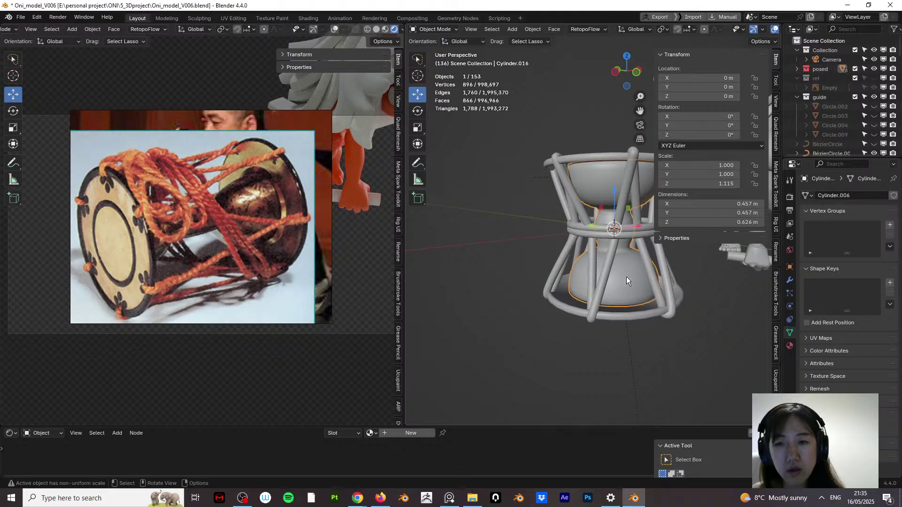
middle_click_drag(627, 277, 600, 230)
key("ctrl+s")
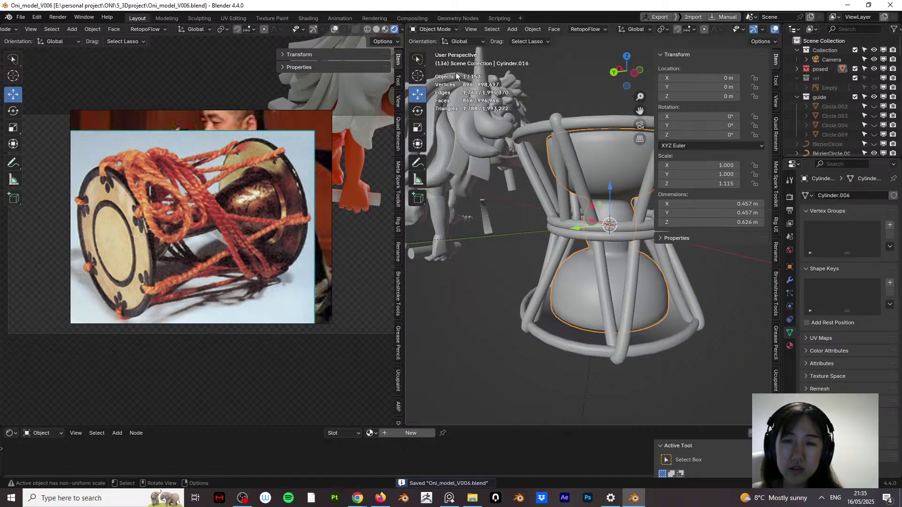
left_click(441, 29)
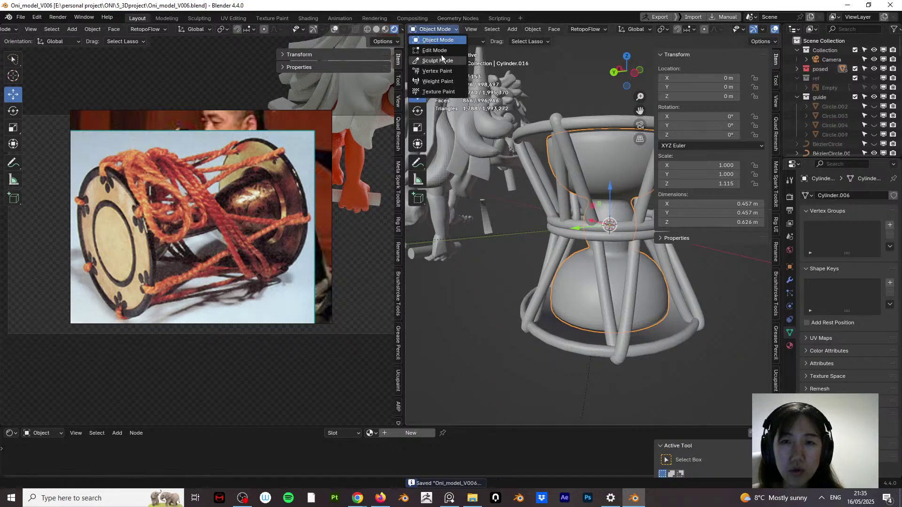
left_click(440, 49)
left_click(442, 29)
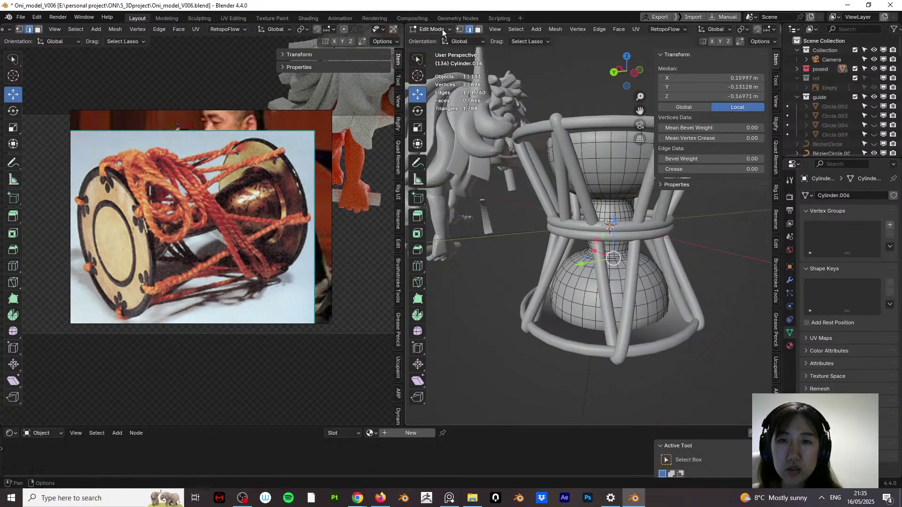
left_click(445, 40)
Step: Enter Edit Mode on the rope lacing curve and duplicate the selected lower-strand control point out to the drum's side
left_click(593, 266)
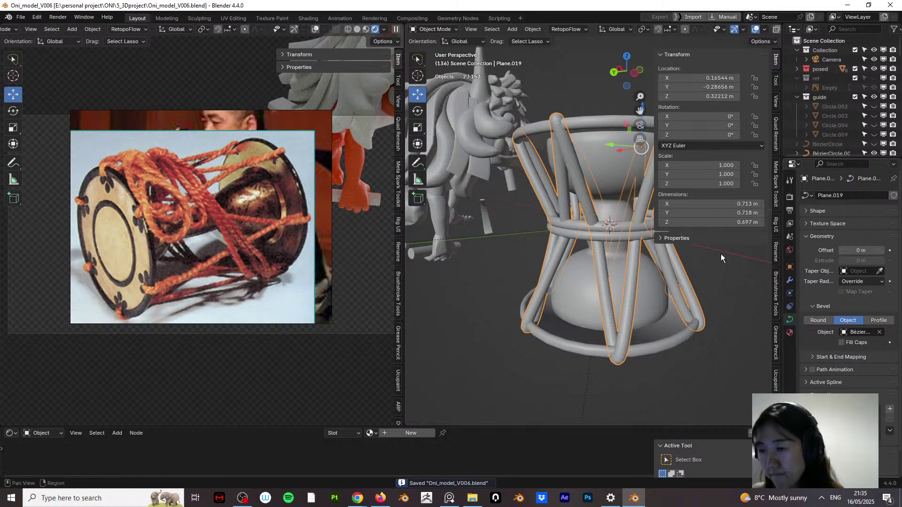
left_click(434, 50)
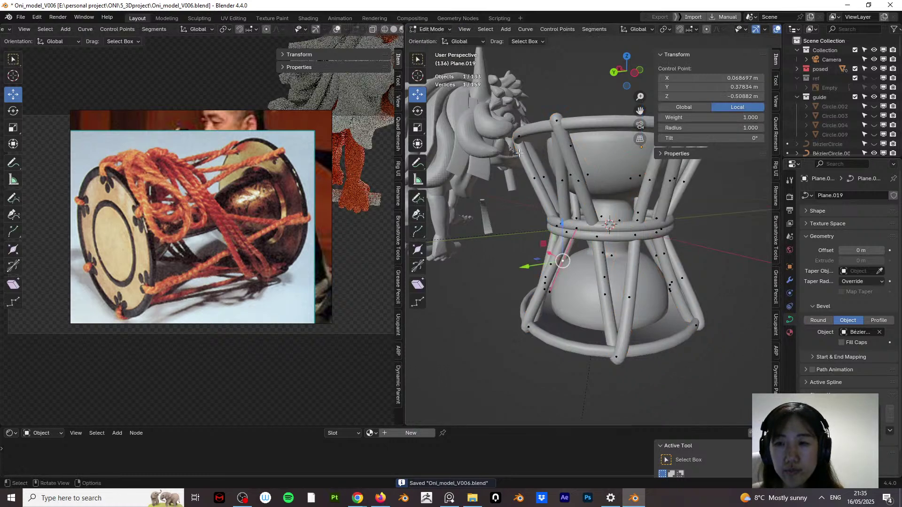
middle_click_drag(499, 221, 464, 242)
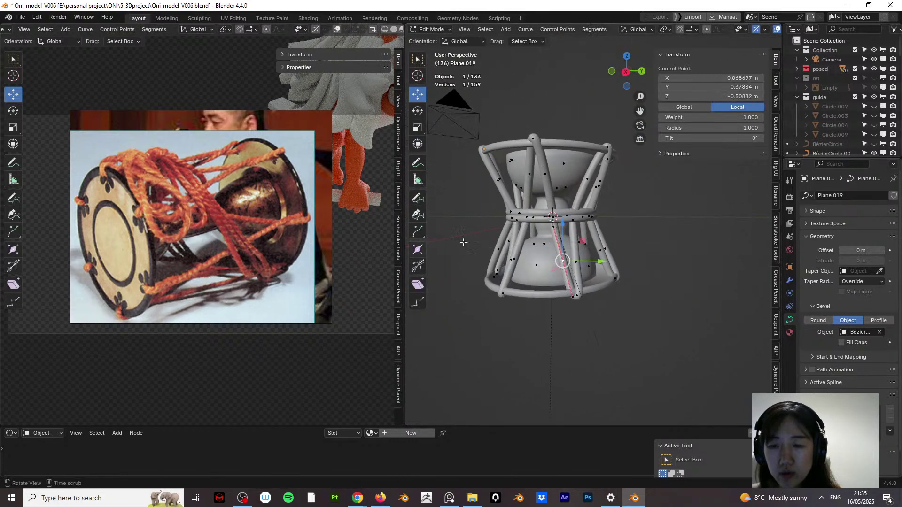
key("e")
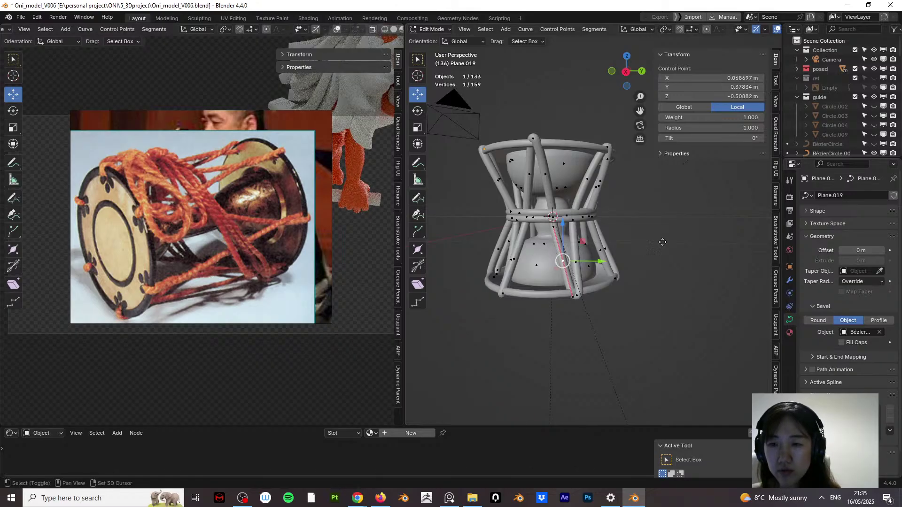
left_click(660, 228)
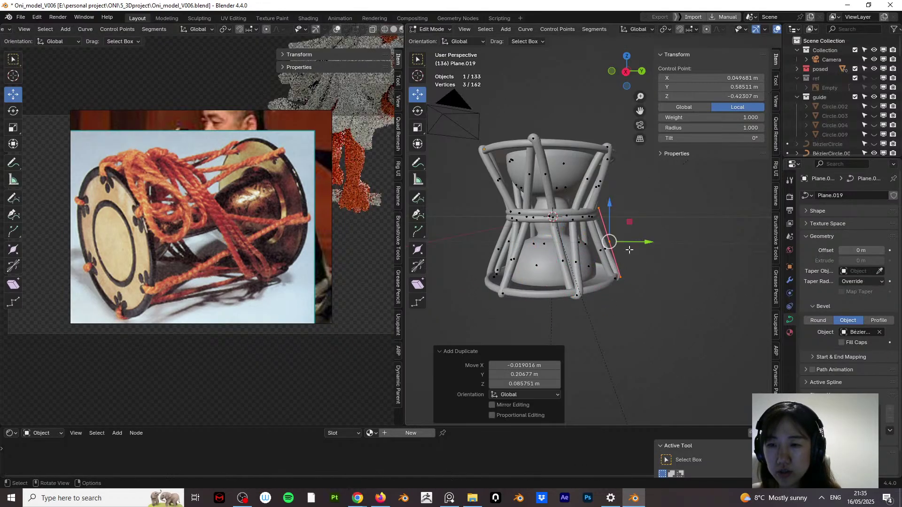
Step: Move the duplicated control point up and inward to the outer edge of the rope around the drum's waist
middle_click_drag(630, 249, 550, 197)
scroll(611, 221, "up", 3)
key("g")
left_click(582, 208)
key("g")
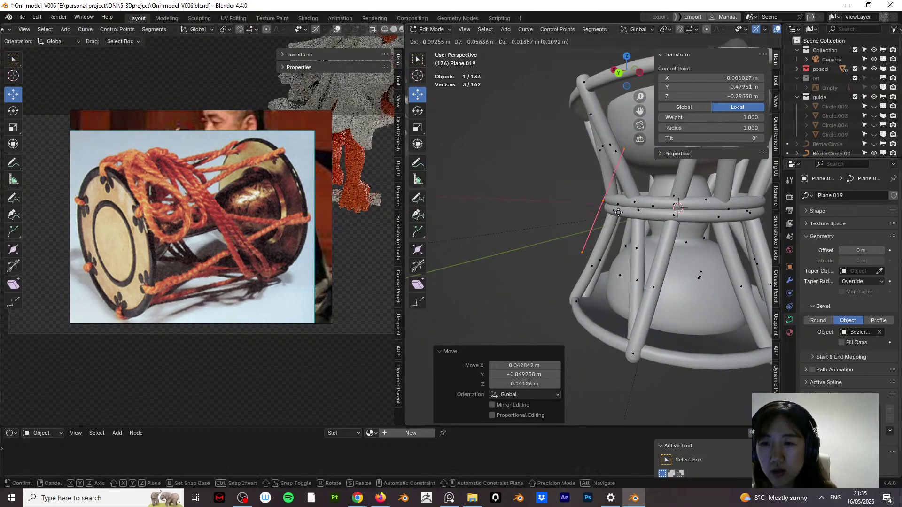
left_click(636, 184)
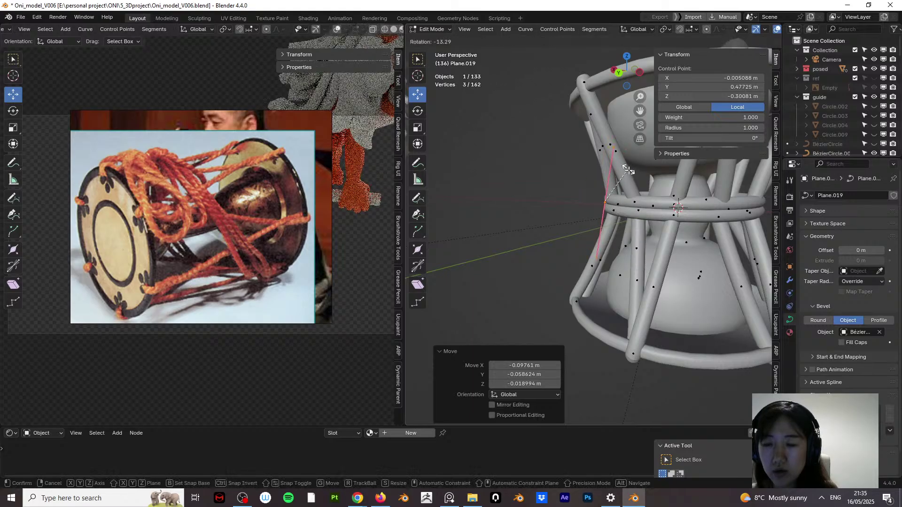
Step: Rotate the duplicated point's handles to follow the strand direction and nudge the point against the waist rope
key("r")
left_click(636, 183)
mouse_move(635, 183)
middle_mouse_down()
mouse_move(656, 201)
mouse_move(622, 190)
middle_mouse_up()
scroll(655, 201, "up", 3)
key("g")
left_click(622, 191)
Step: Extrude the rope point at the waist down to just above the drum's lower rim and scale its handles by 0.371
key("e")
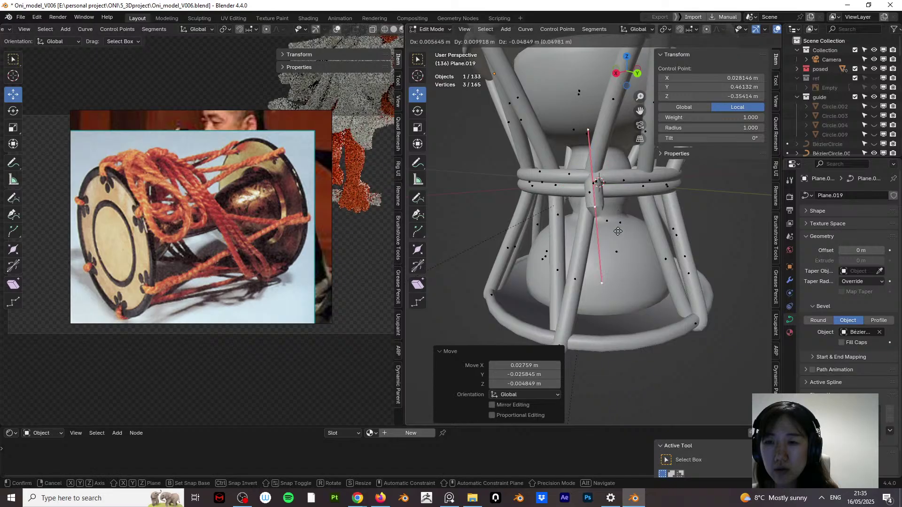
left_click(627, 336)
key("s")
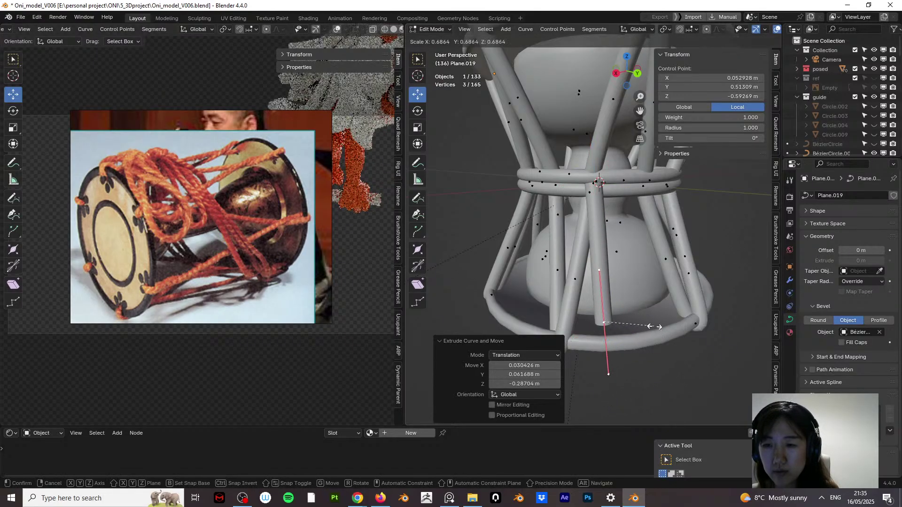
left_click(632, 317)
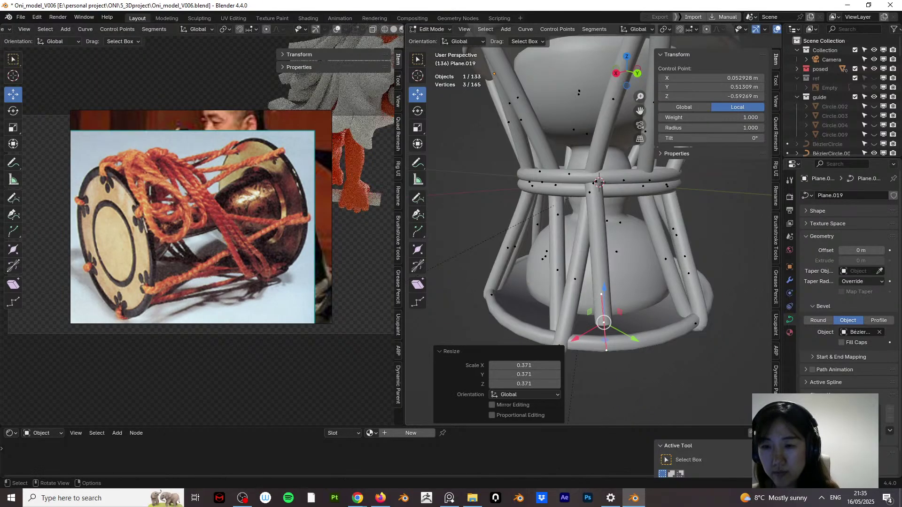
Step: Rotate the lower point's handles by -78.6°, scale them by 1.46 and move the point up to form a hanging bend
key("r")
left_click(654, 274)
key("s")
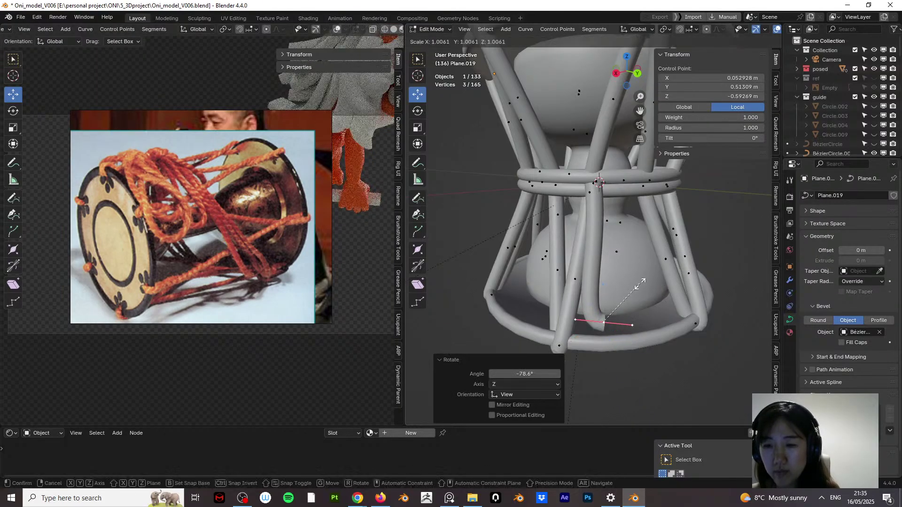
left_click(657, 272)
key("g")
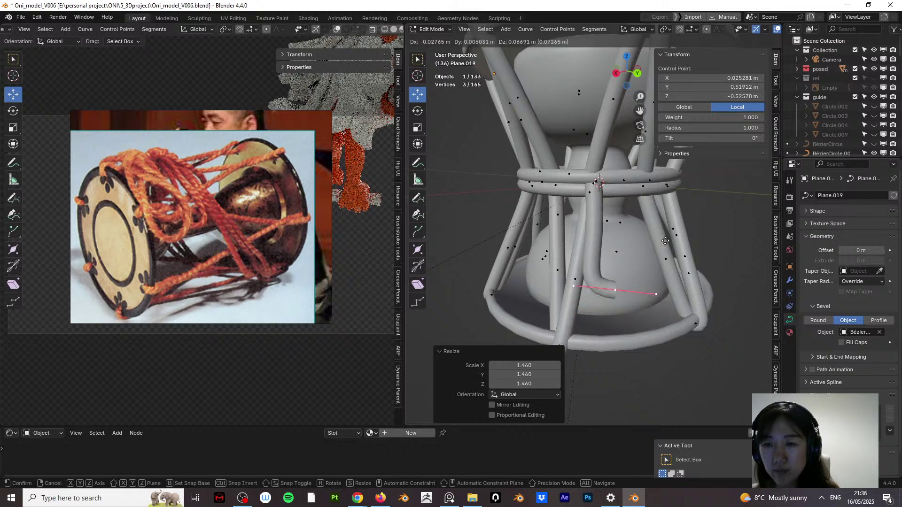
left_click(599, 195)
Step: Select the hanging strand's starting point at the waist rope and rotate its handles by 20°
left_click(597, 183)
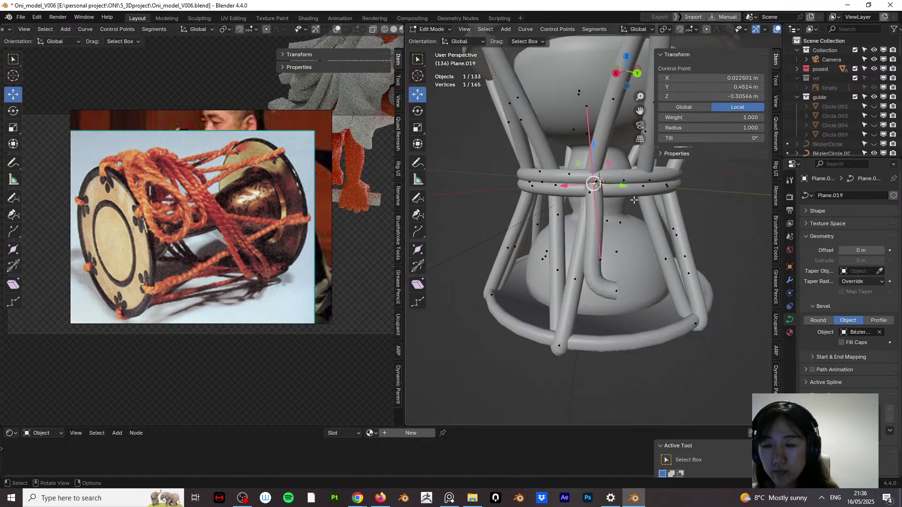
key("r")
left_click(632, 219)
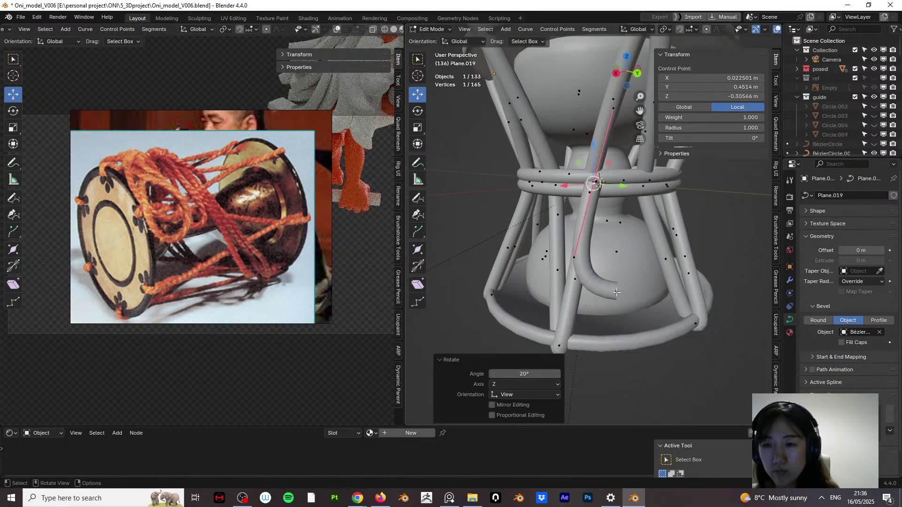
Step: Extrude the bend's end point back up to the waist rope and angle its handles to close a teardrop loop
key("e")
left_click(634, 201)
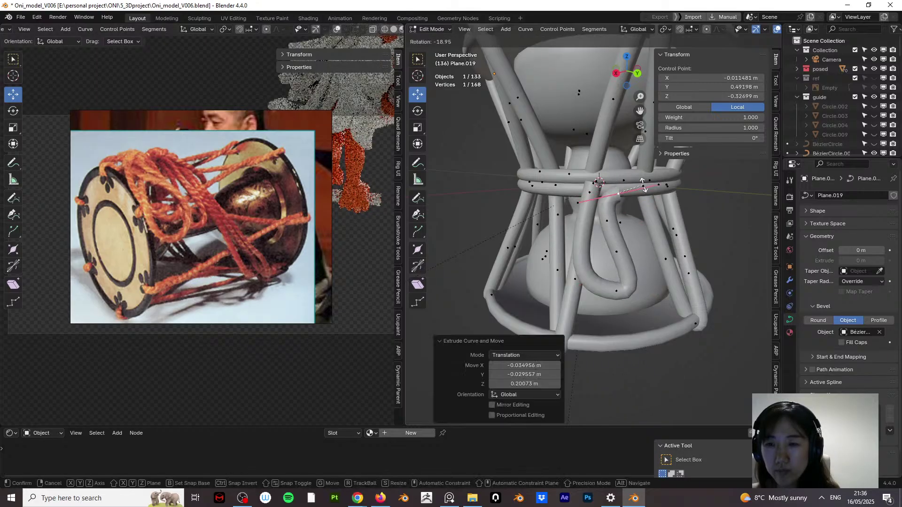
key("r")
left_click(587, 158)
key("g")
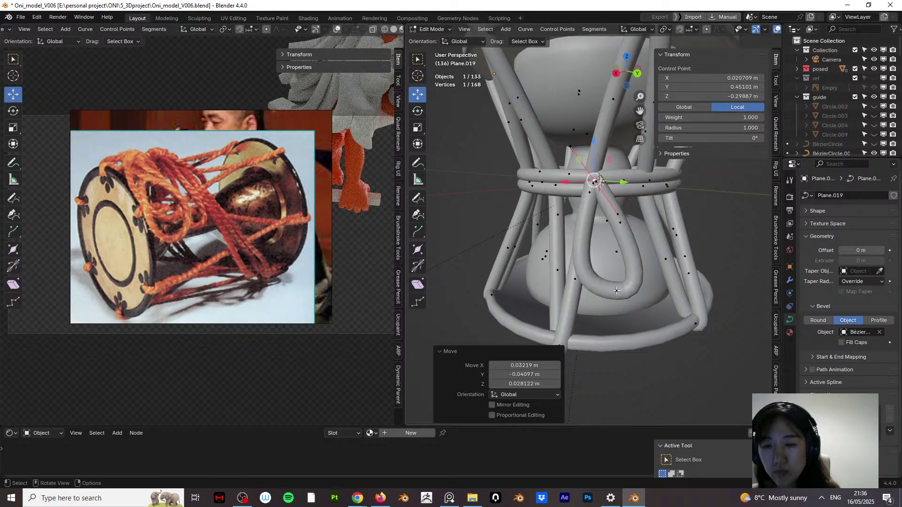
Step: Refine the loop's bottom point by scaling its handles by 0.698, rotating them -28.1°, nudging it upward and scaling by 0.956
left_click(627, 304)
key("s")
left_click(677, 267)
key("r")
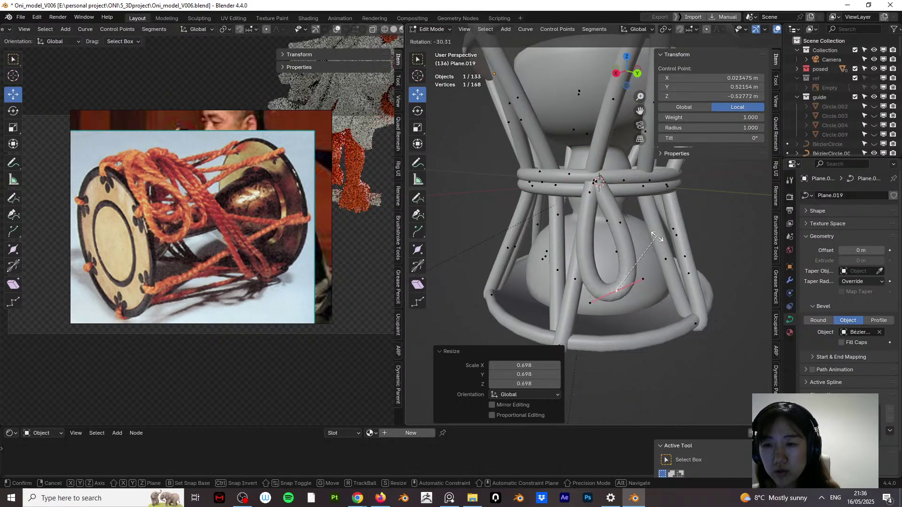
left_click(650, 233)
key("g")
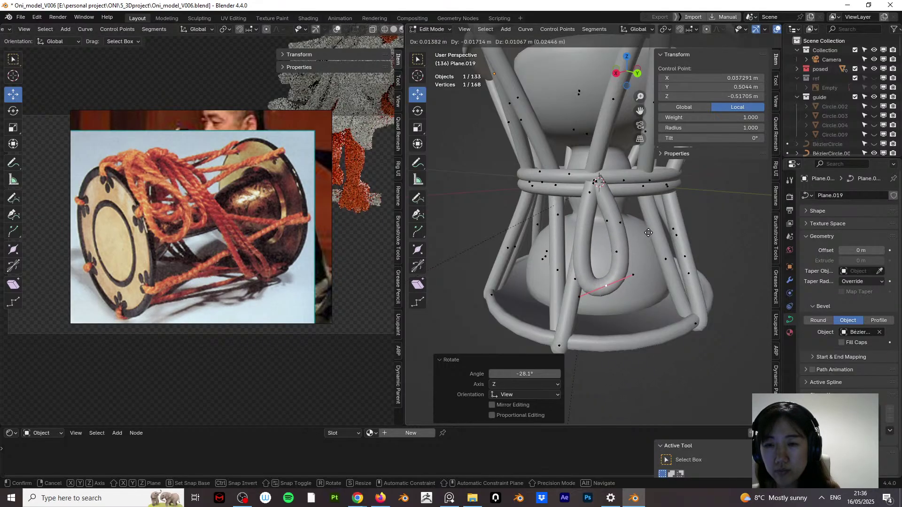
left_click(663, 261)
key("s")
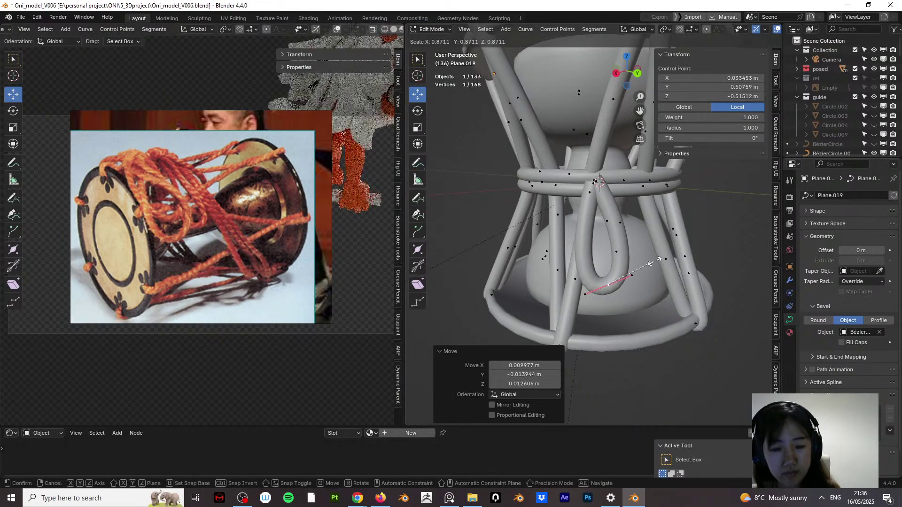
left_click(660, 235)
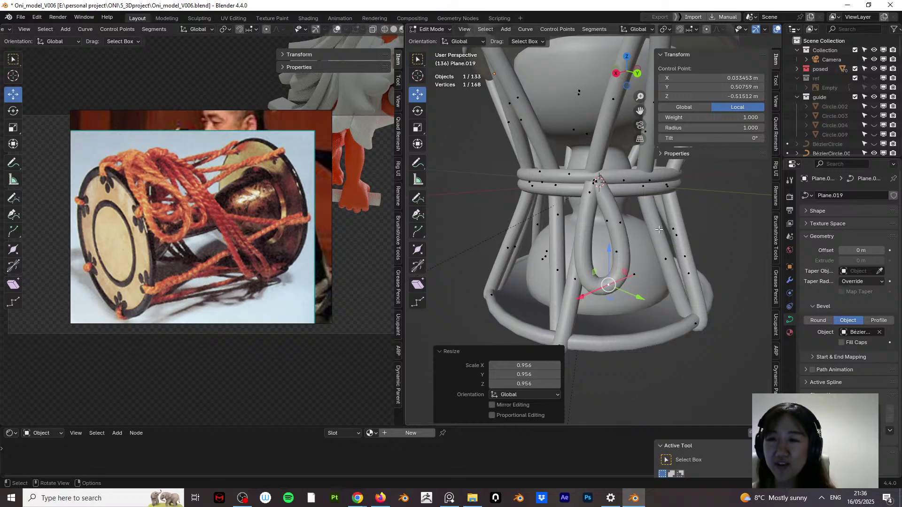
Step: Try to select the new rope loop's linked points separately from the rest of the lacing curve
left_click(431, 40)
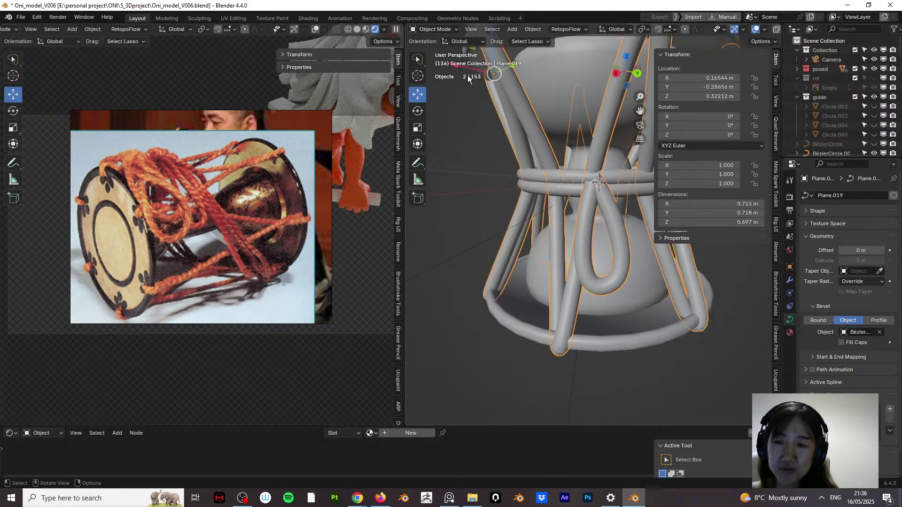
left_click(433, 50)
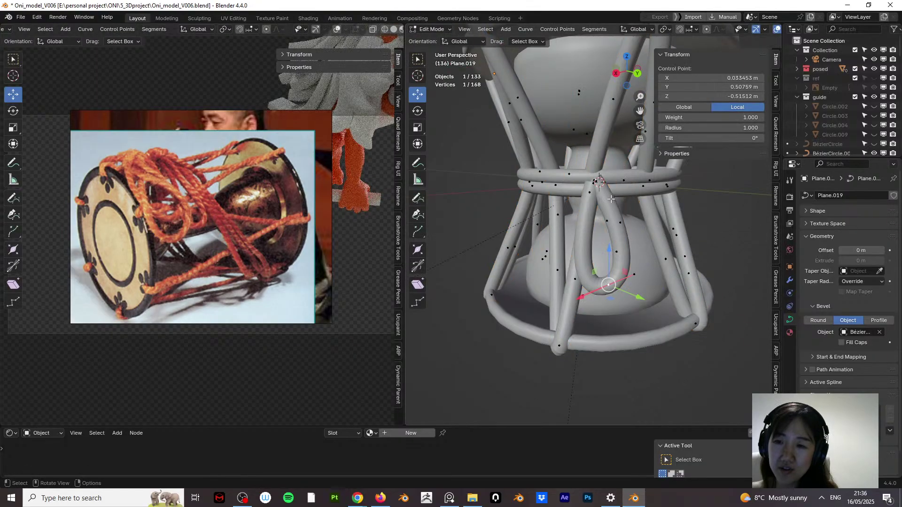
key("a")
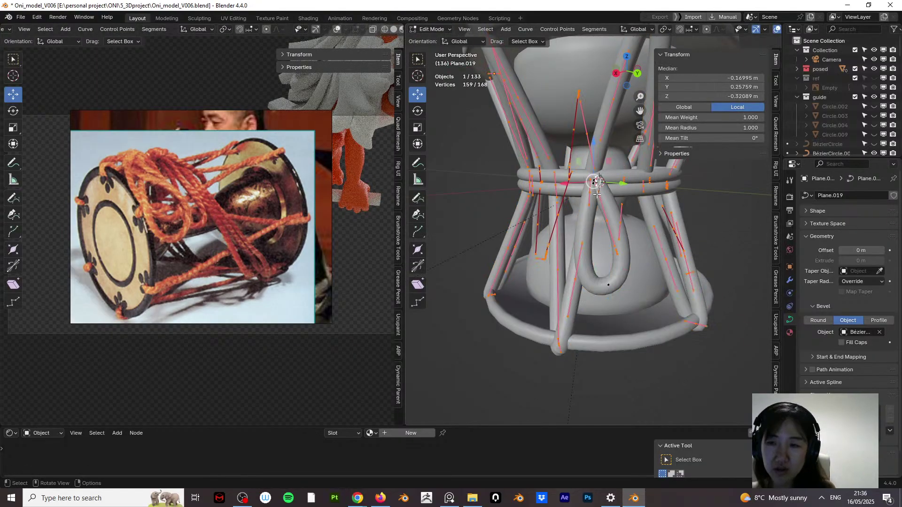
left_click(608, 220)
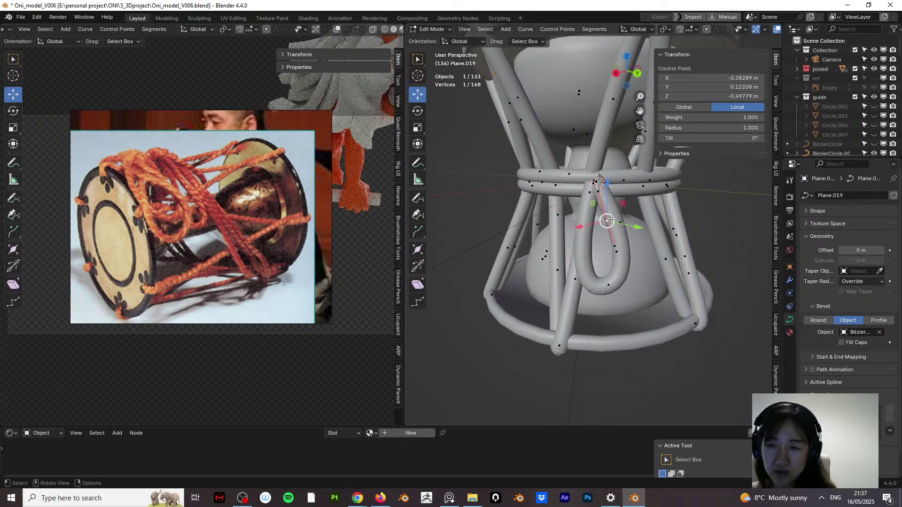
key("a")
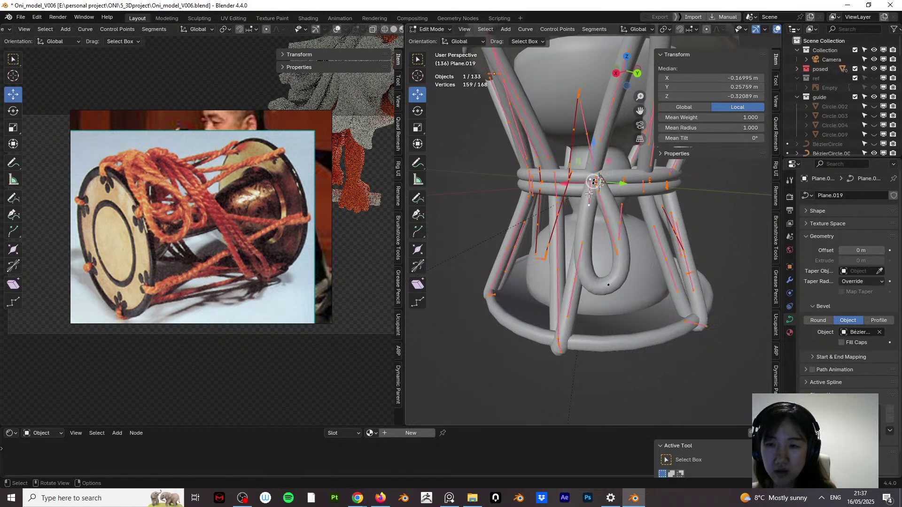
left_click(590, 193)
middle_click_drag(590, 212, 634, 214)
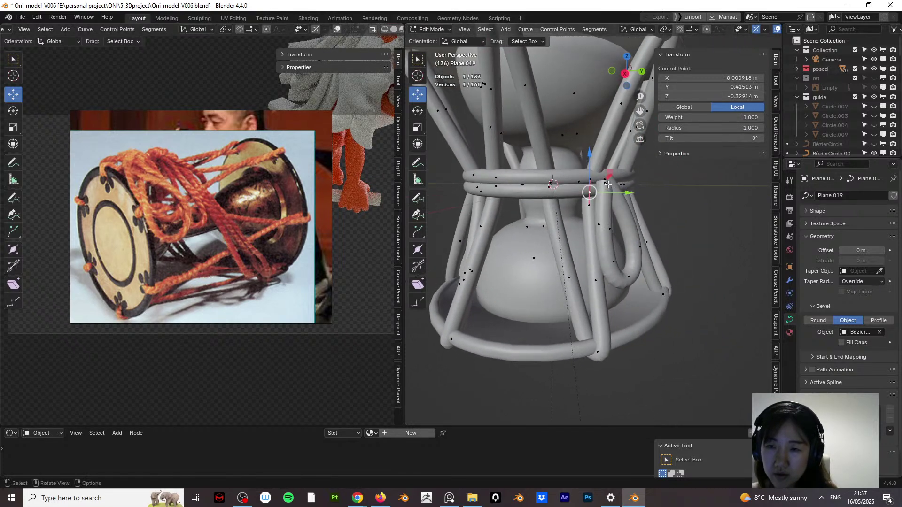
left_click(606, 186)
middle_click_drag(622, 272, 530, 206)
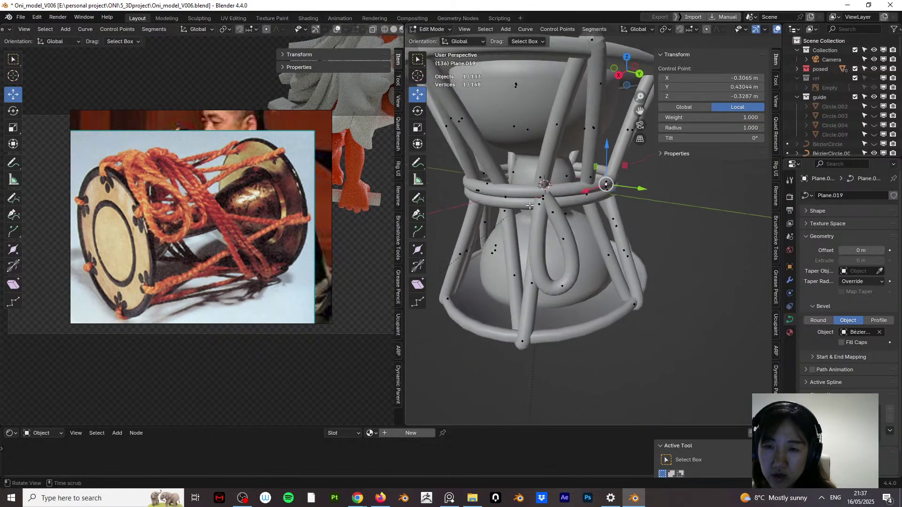
Step: Select the rope loop's three control points, split them from the lacing curve and return to Object Mode
left_click(561, 288, "shift")
middle_click_drag(560, 214, 625, 287)
left_click(550, 197)
left_click(555, 287, "shift")
middle_click_drag(540, 200, 557, 220)
right_click(558, 221)
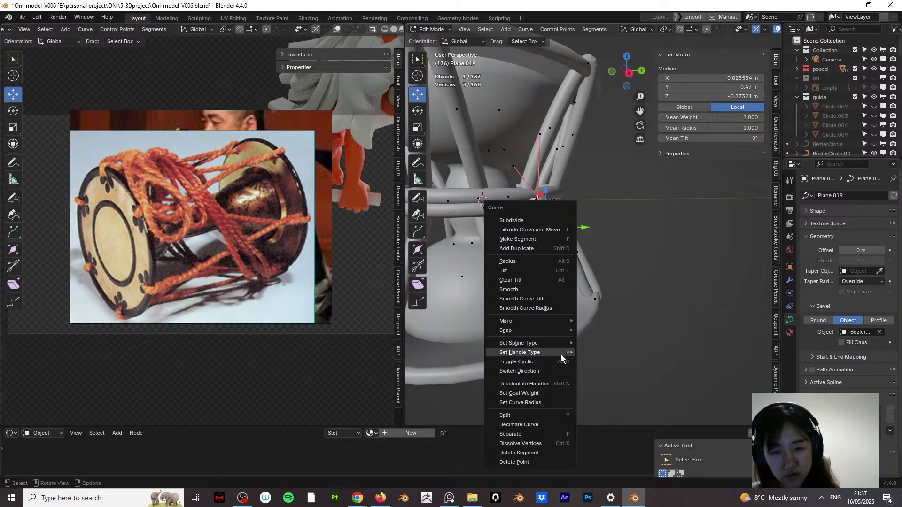
left_click(560, 414)
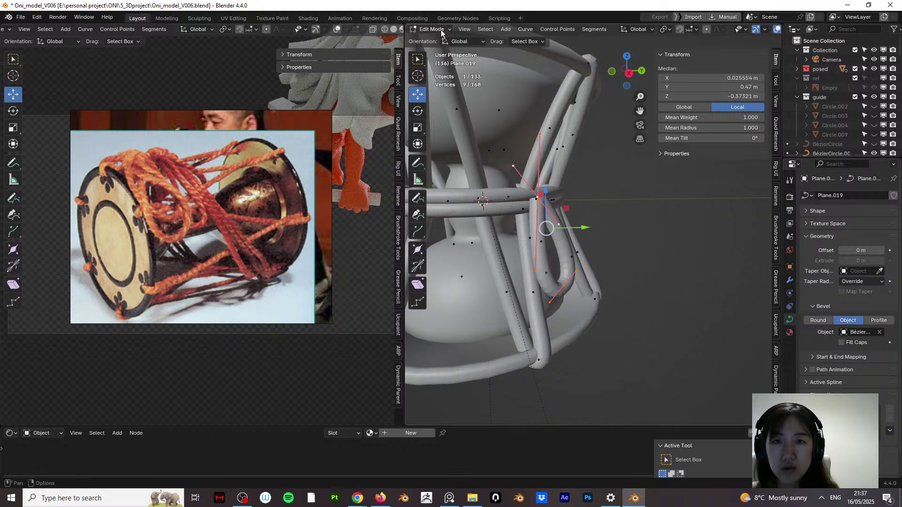
key("Tab")
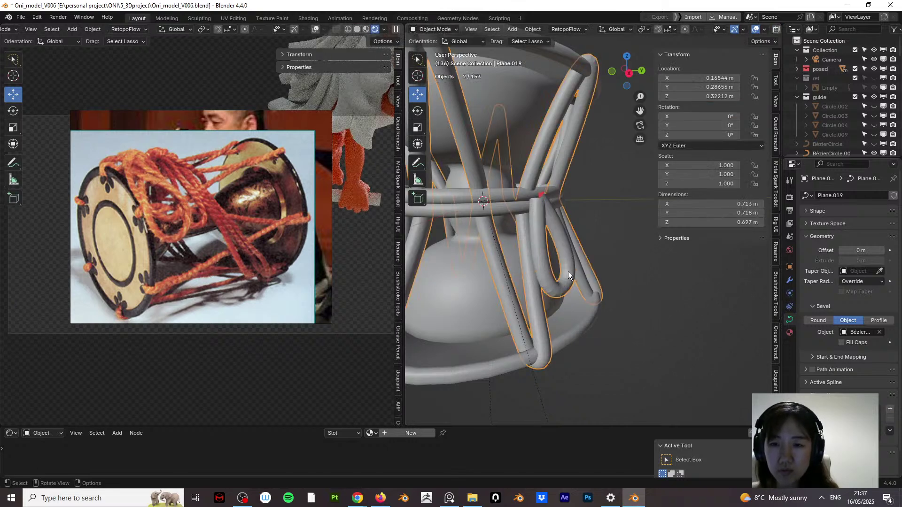
Step: Separate the selected hanging-loop points from the rope curve into their own object and return to Object Mode
left_click(435, 50)
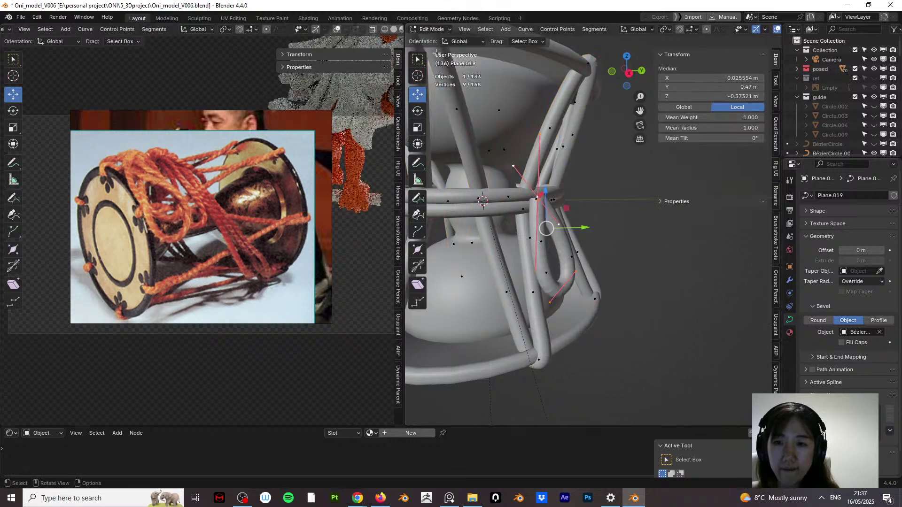
middle_click_drag(564, 285, 549, 289)
right_click(549, 289)
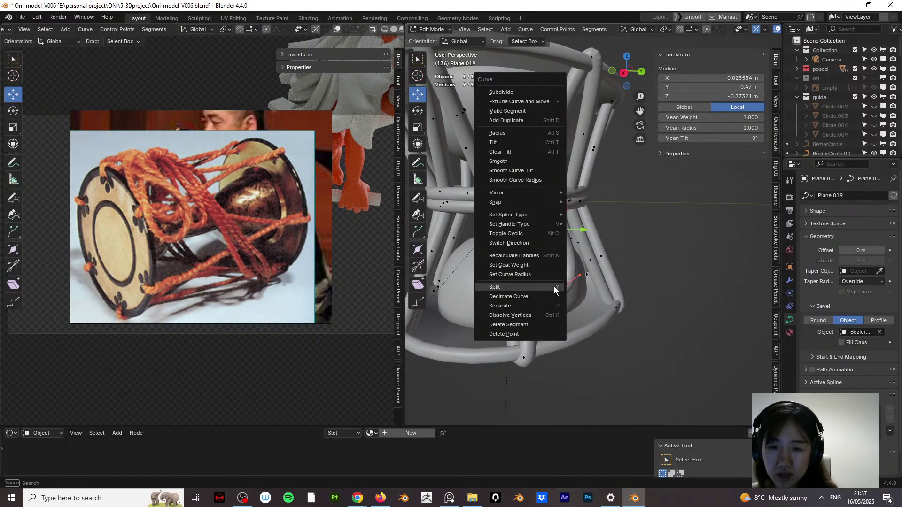
left_click(557, 287)
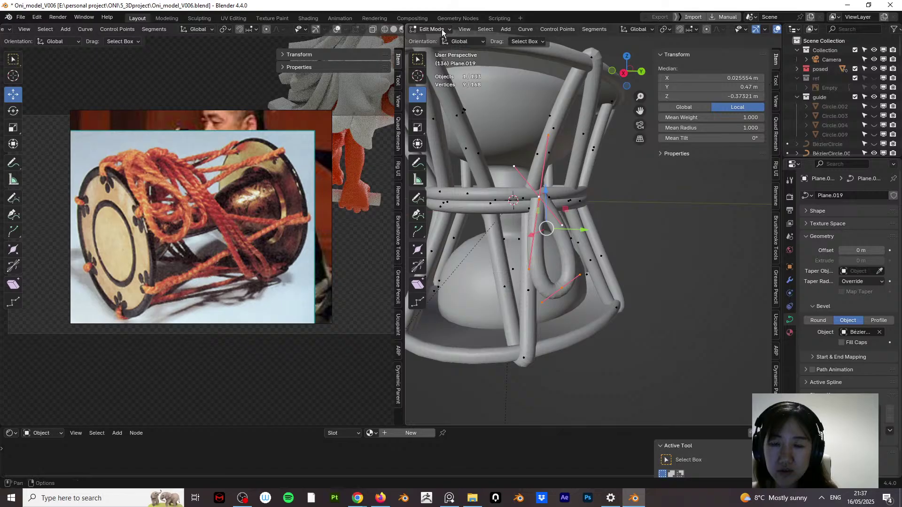
right_click(552, 271)
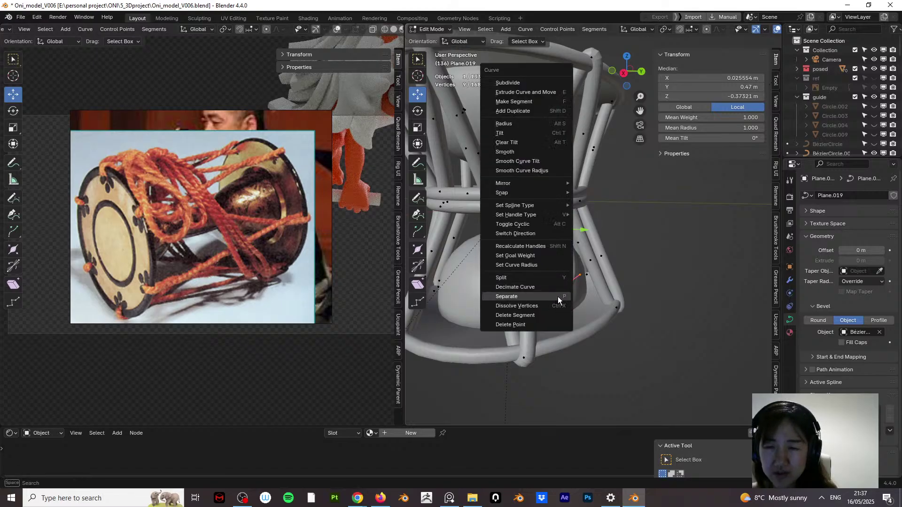
left_click(558, 297)
left_click(441, 29)
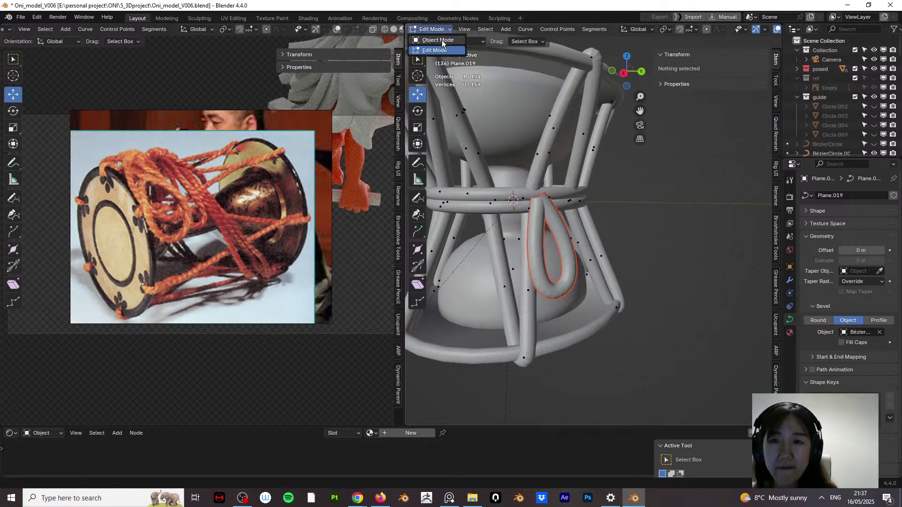
left_click(442, 41)
Step: Nudge the separated rope loop slightly upward against the waist rope, and select its top control point
key("g")
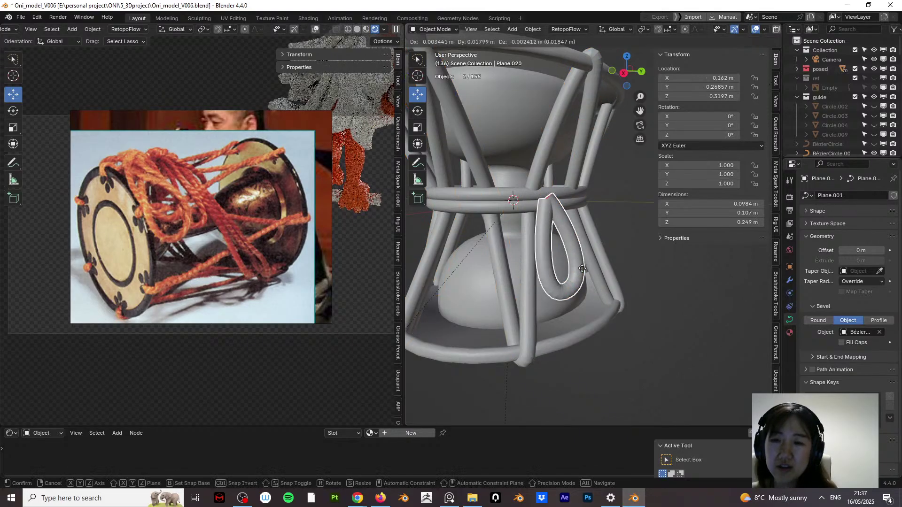
left_click(574, 265)
middle_click_drag(573, 265, 556, 304)
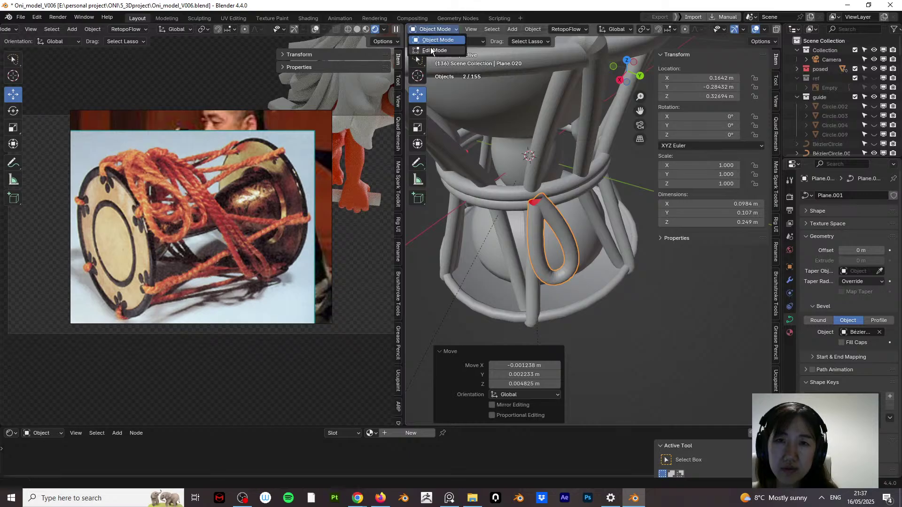
left_click(432, 50)
middle_click_drag(540, 207, 534, 180)
left_click(538, 198)
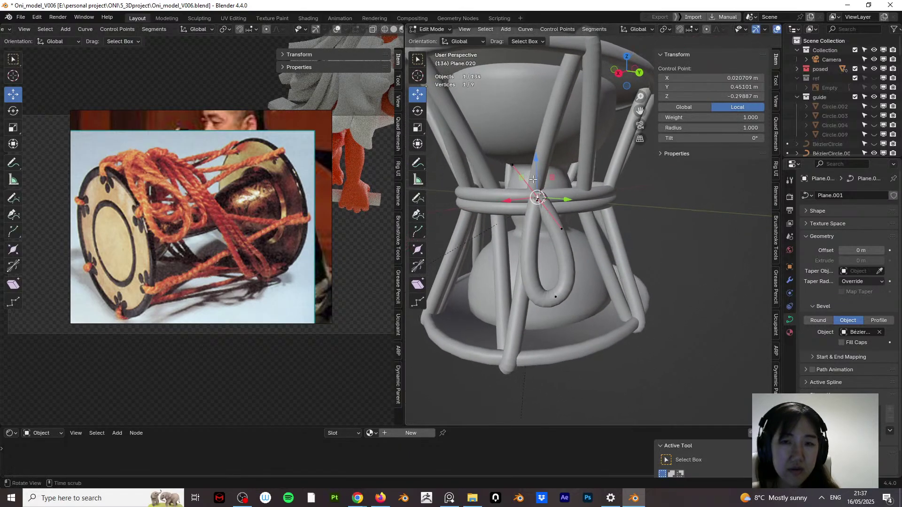
Step: Duplicate the rope loop in Object Mode and place the copy beside it, offset about 0.031 m in X and -0.047 m in Y
left_click(432, 29)
left_click(432, 40)
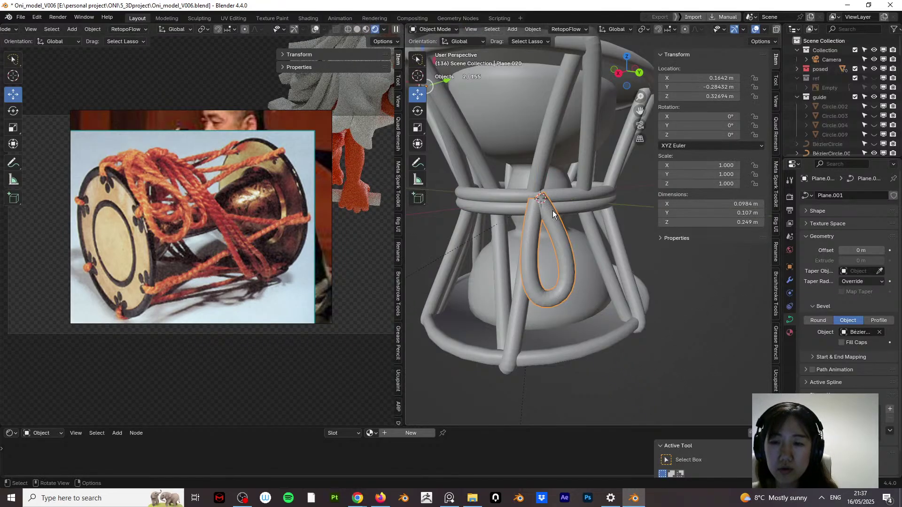
key("shift+d")
left_click(500, 224)
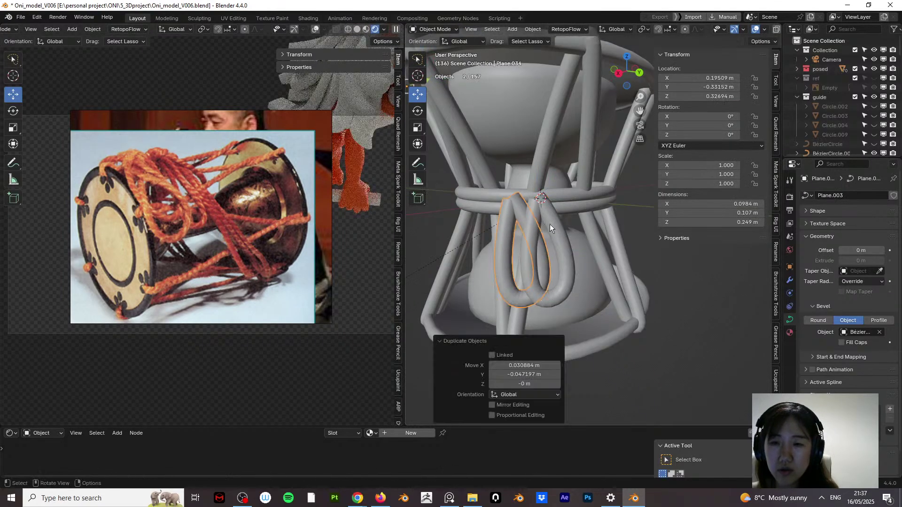
key("r")
left_click(544, 210)
key("ctrl+z")
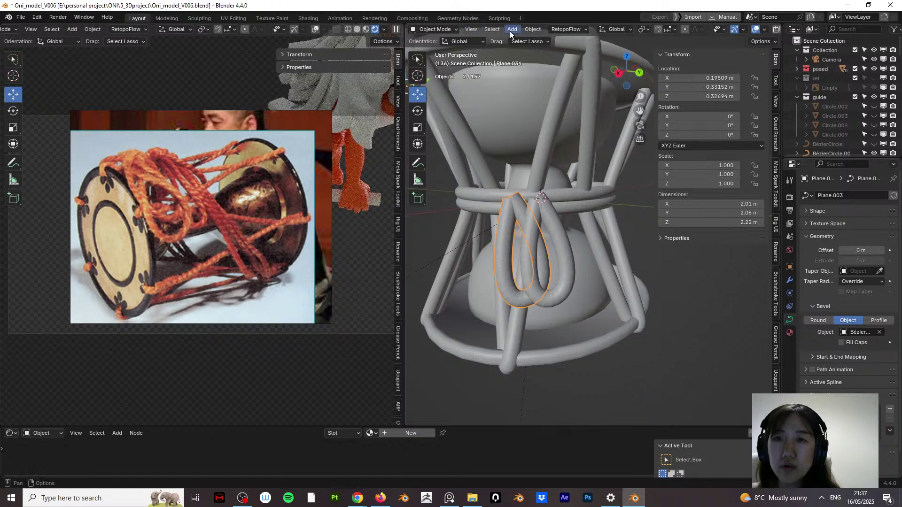
Step: Set the duplicated loop's origin to its geometry and rotate the loop about 24.2° in the view so it flares outward
left_click(533, 30)
mouse_move(552, 49)
left_click(657, 61)
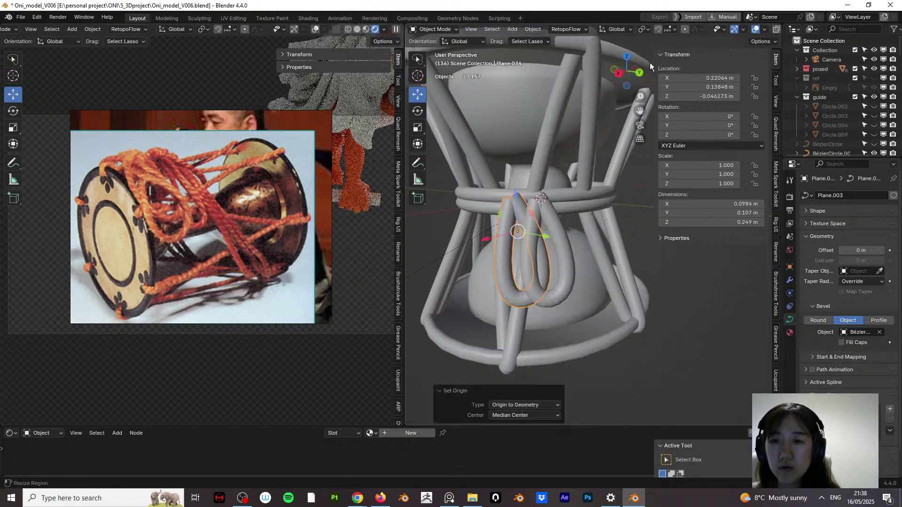
key("r")
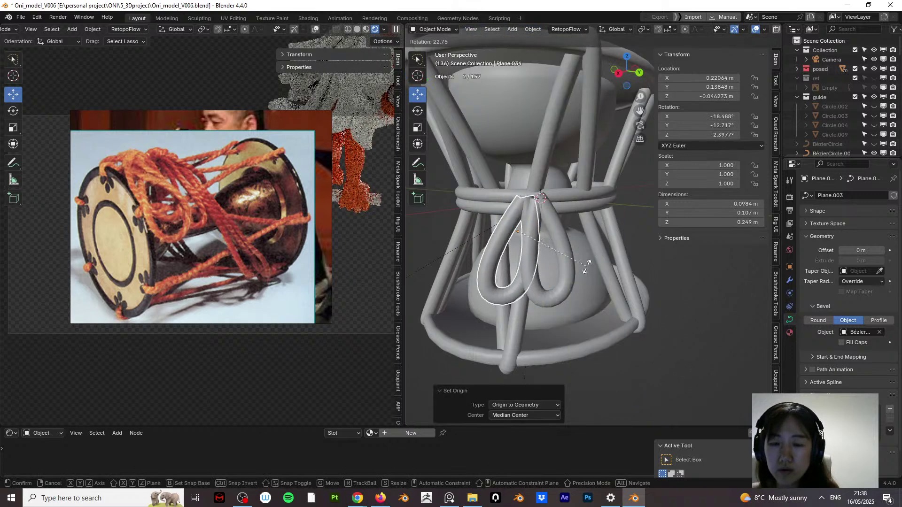
left_click(585, 266)
key("g")
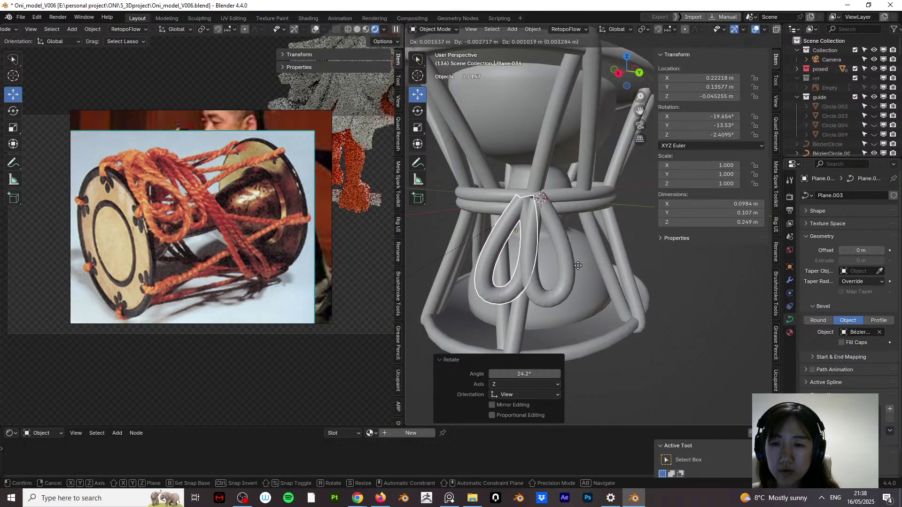
left_click(577, 265)
Step: Select the original rope loop and set its origin to its geometry
middle_click_drag(539, 242, 541, 206)
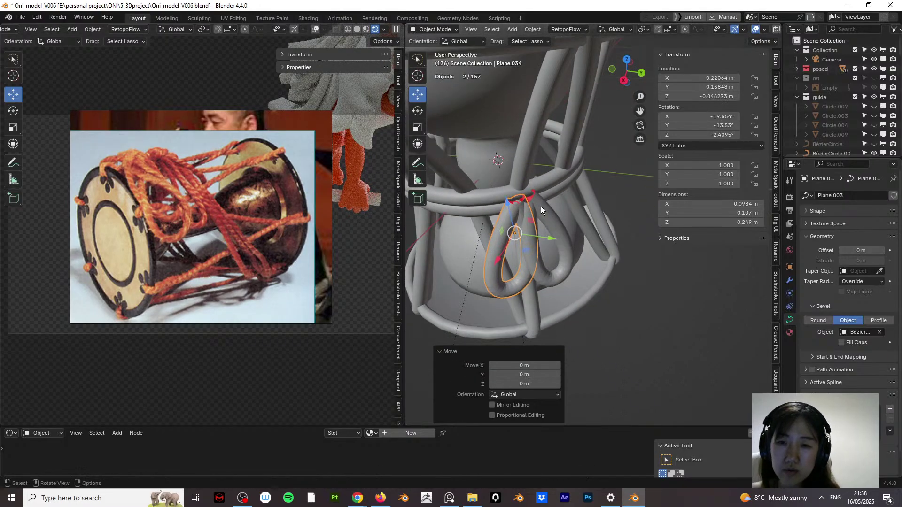
left_click(543, 209)
middle_click_drag(570, 255, 468, 78)
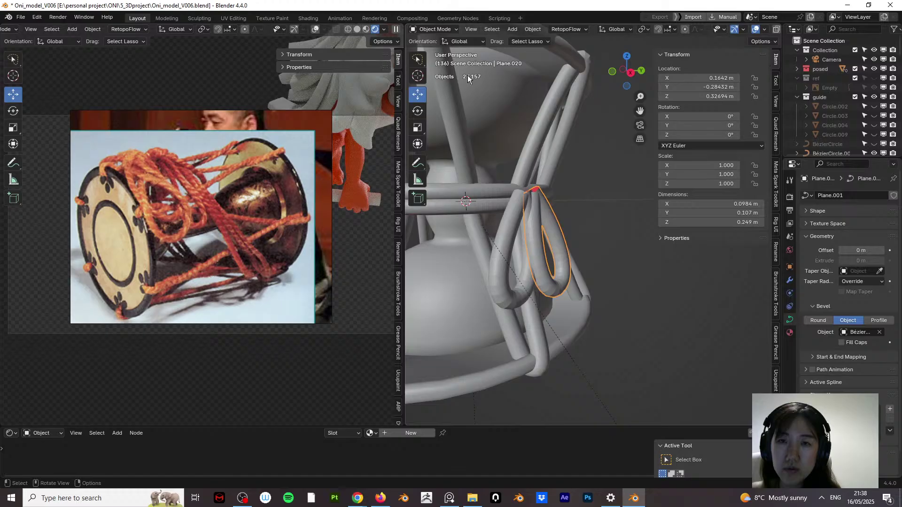
left_click(444, 30)
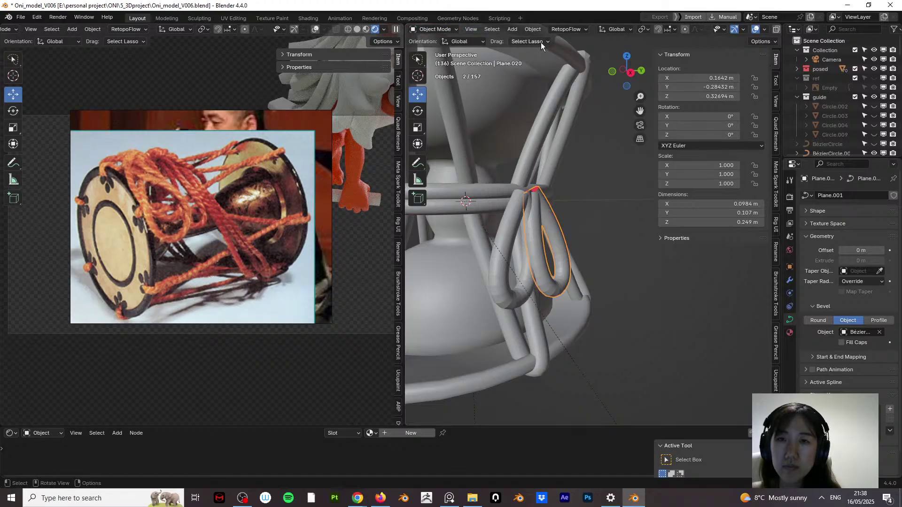
left_click(533, 30)
mouse_move(540, 50)
left_click(647, 59)
middle_click_drag(625, 216, 540, 226)
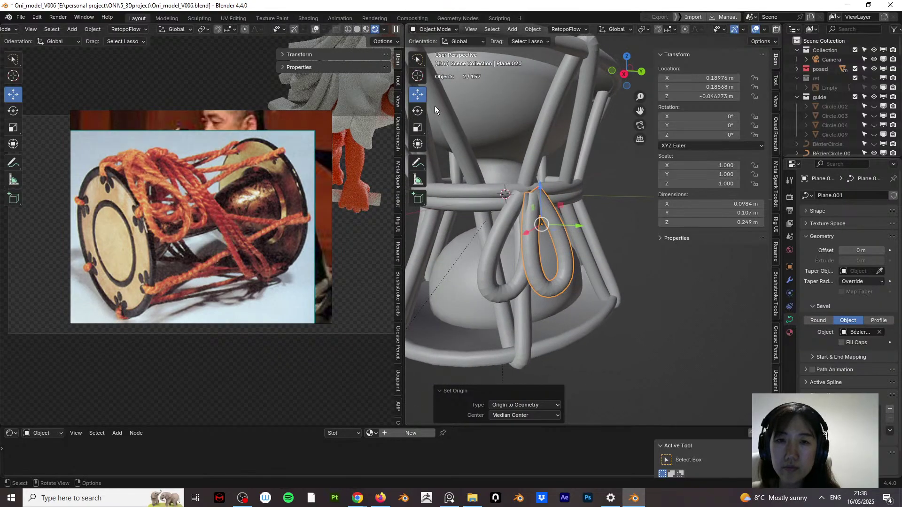
Step: Rotate the original rope loop freely by trackball, about -13.2° and 29.2°, with the Rotate tool
key("shift+space")
key("r")
left_click_drag(571, 210, 564, 234)
key("r")
middle_click_drag(564, 231, 526, 237)
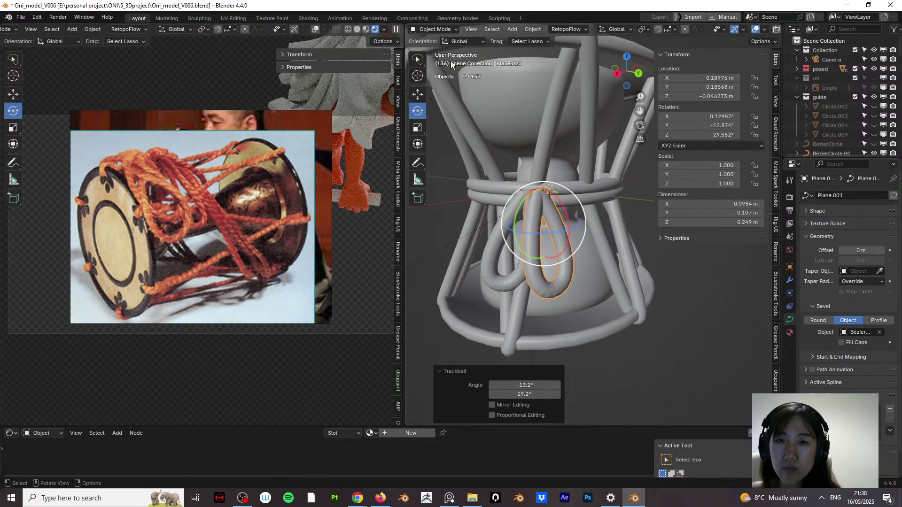
Step: Lengthen the original loop by moving its bottom control point down, resizing its handles, and rotating it about 26.3°
left_click(435, 29)
left_click(432, 50)
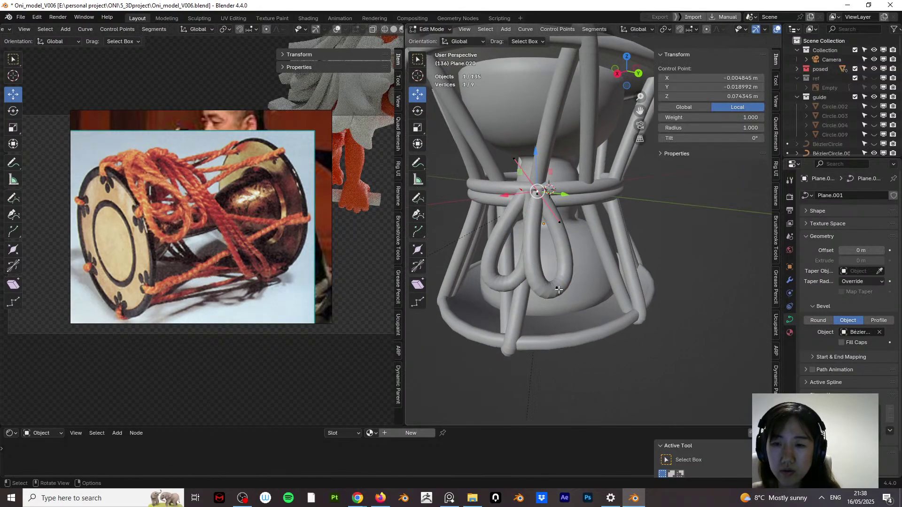
key("g")
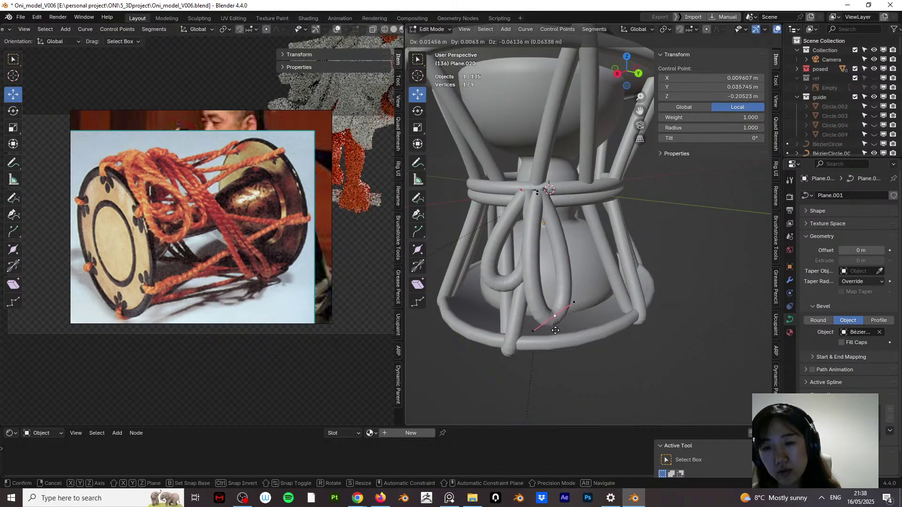
left_click(556, 330)
key("s")
left_click(579, 330)
middle_click_drag(579, 330, 605, 316)
key("r")
left_click(597, 323)
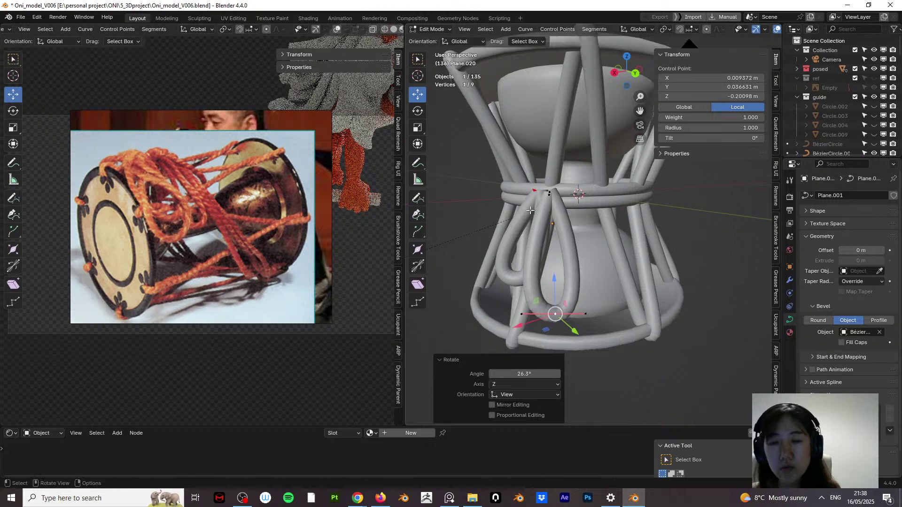
left_click(433, 29)
left_click(435, 40)
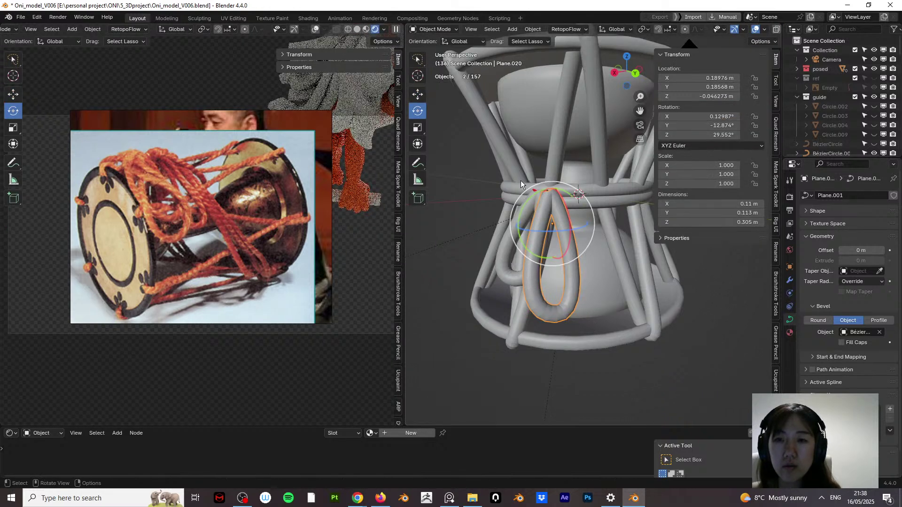
Step: Apply smooth shading to both hanging rope loops and deselect them
left_click(514, 272, "shift")
left_click(532, 252, "shift")
right_click(527, 266)
mouse_move(530, 261)
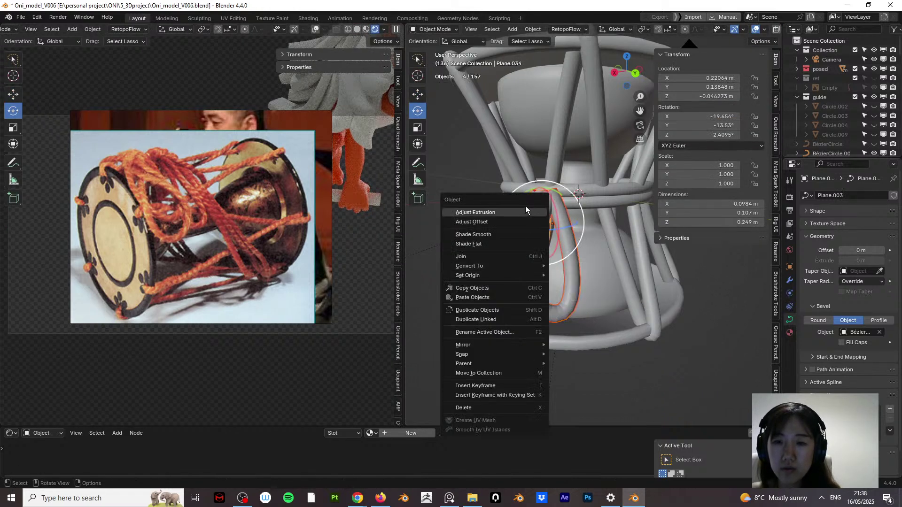
key("Escape")
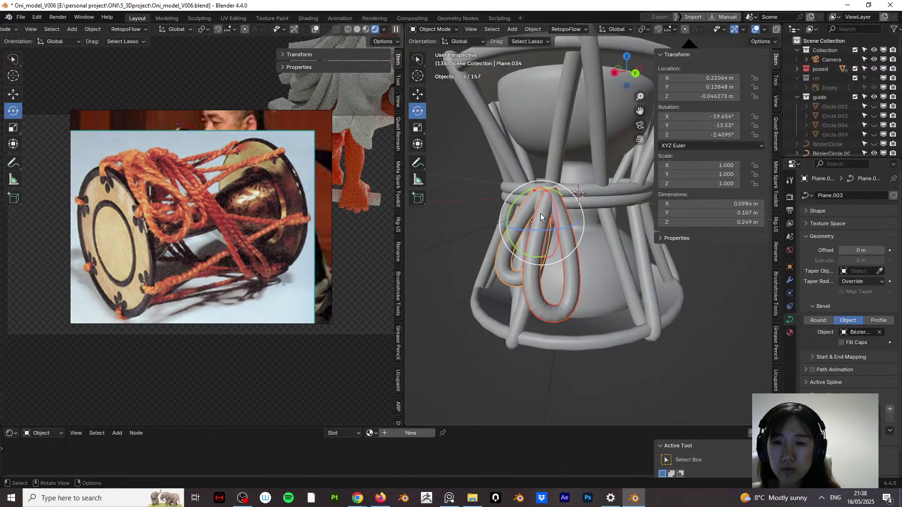
right_click(541, 213)
left_click(538, 235)
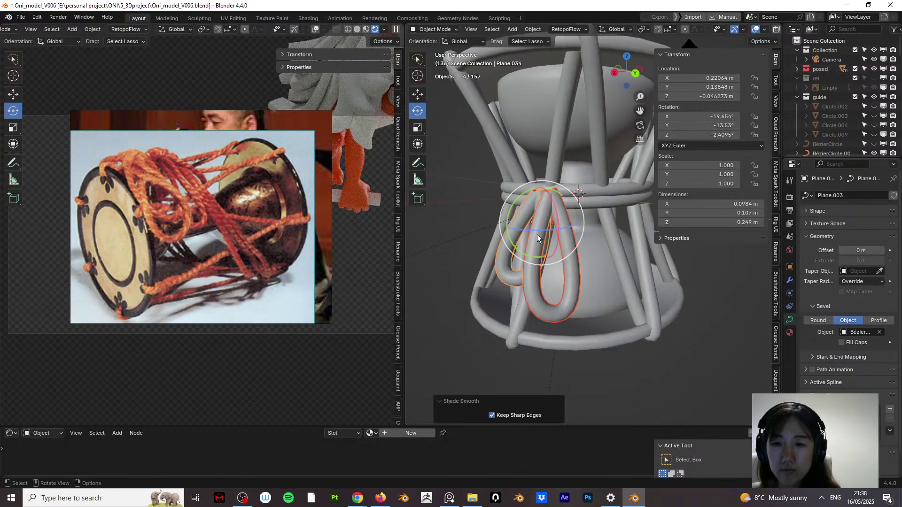
left_click(680, 273)
Step: Check the whole roped drum with its two hanging loops and save the file
mouse_move(602, 311)
middle_mouse_down()
mouse_move(643, 300)
mouse_move(583, 316)
mouse_move(607, 296)
mouse_move(546, 287)
mouse_move(604, 296)
mouse_move(582, 296)
mouse_move(593, 308)
mouse_move(620, 283)
mouse_move(607, 294)
middle_mouse_up()
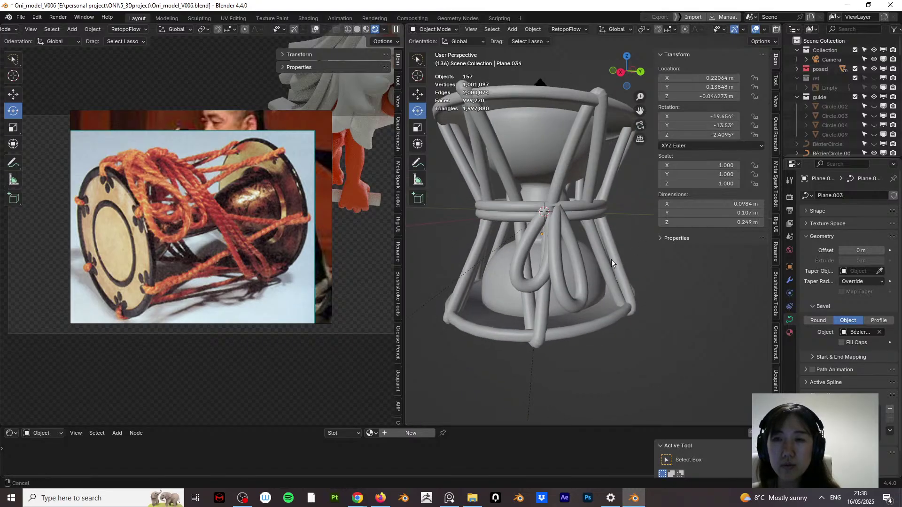
middle_click_drag(612, 262, 606, 293)
key("ctrl+s")
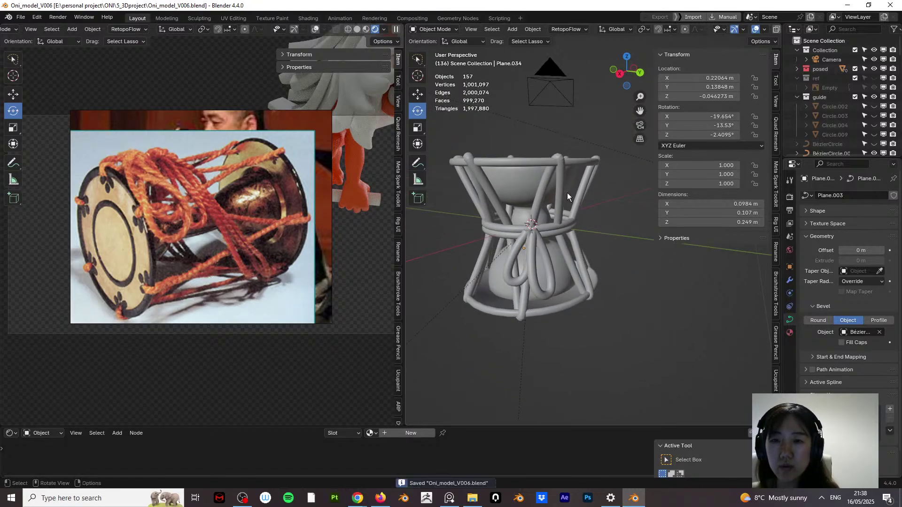
Step: Frame the drum in the viewport, check its ropes from the opposite side, and save the file again
left_click(527, 180)
middle_click_drag(574, 234, 502, 266)
scroll(568, 236, "down", 4)
middle_click_drag(568, 235, 472, 240)
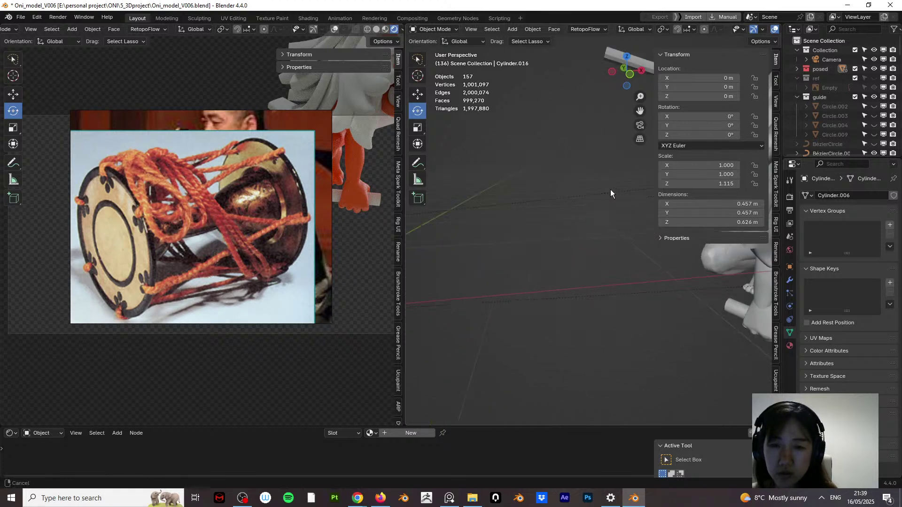
key("KP_Decimal")
middle_click_drag(703, 195, 498, 288)
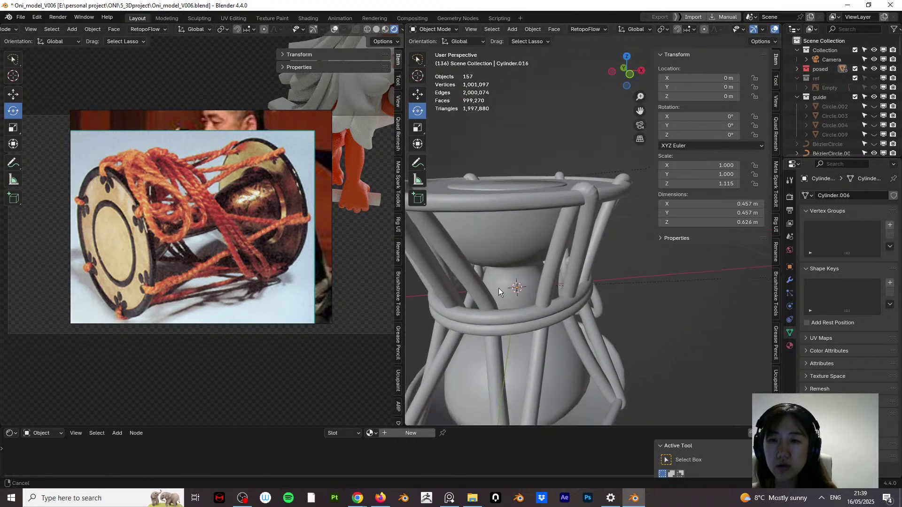
scroll(526, 301, "down", 4)
middle_click_drag(558, 312, 583, 291)
key("ctrl+s")
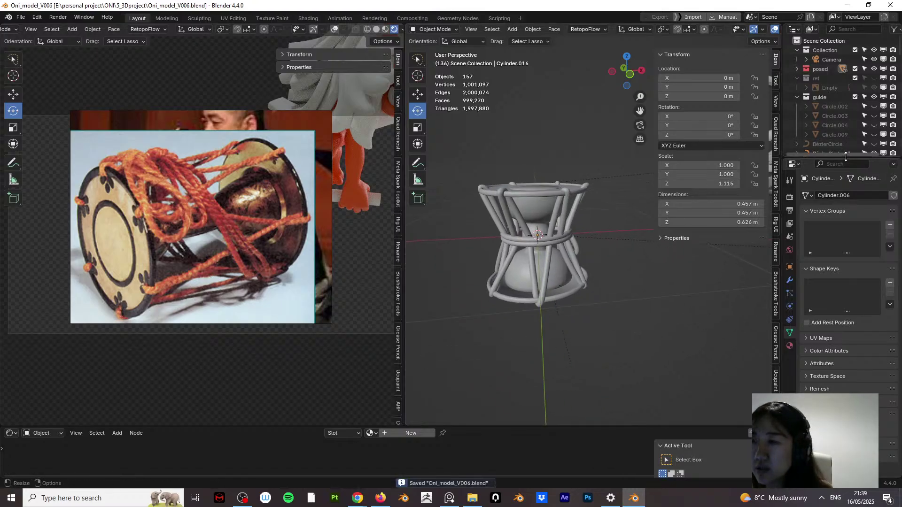
Step: Enlarge the Outliner and collapse the Collection, ref and guide collections to expose the loose drum objects
left_click_drag(845, 160, 841, 385)
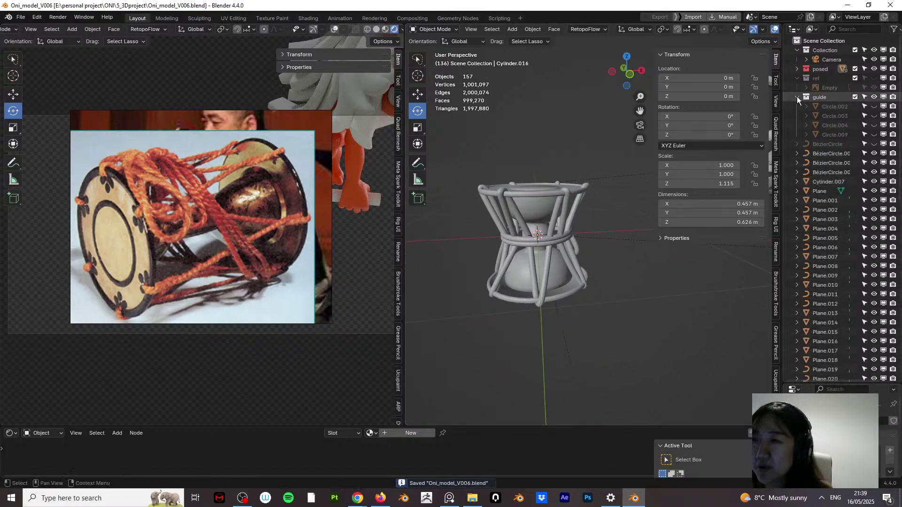
left_click_drag(797, 97, 797, 50)
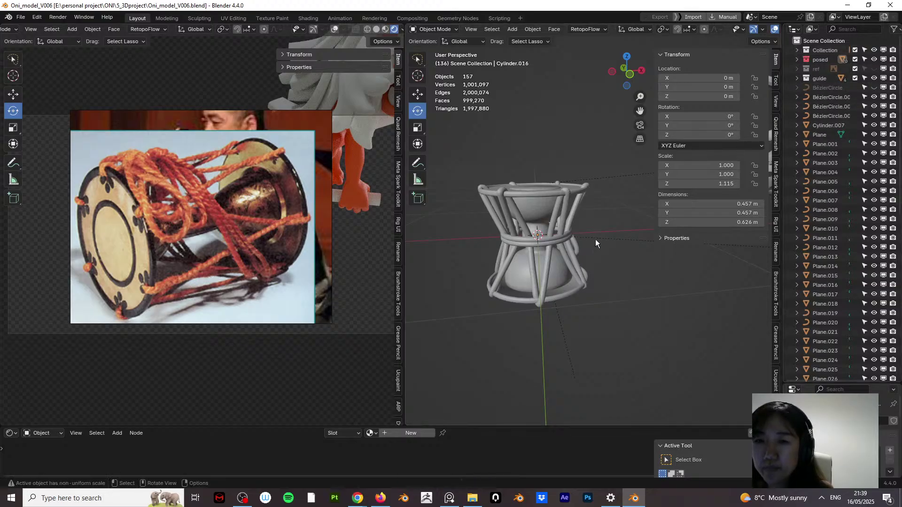
Step: Box-select every part of the roped drum and move them into a new collection named drum
left_click(469, 345)
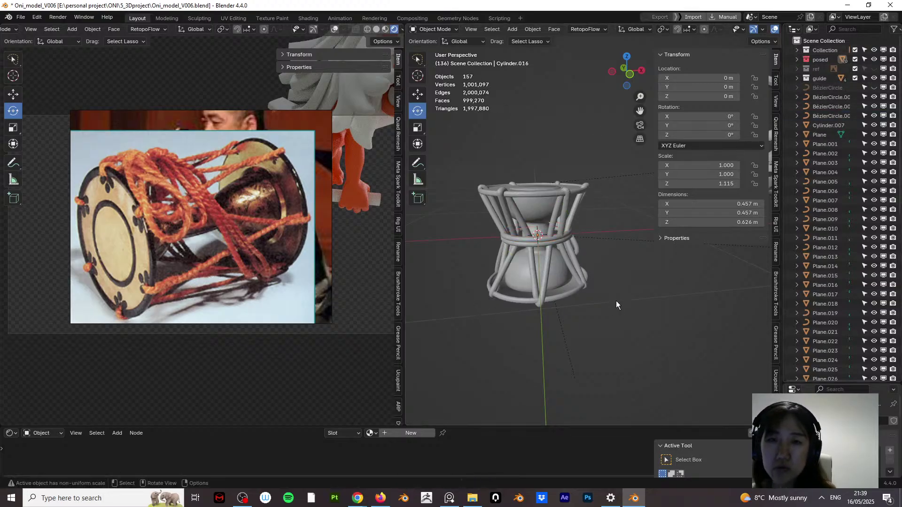
left_click(420, 62)
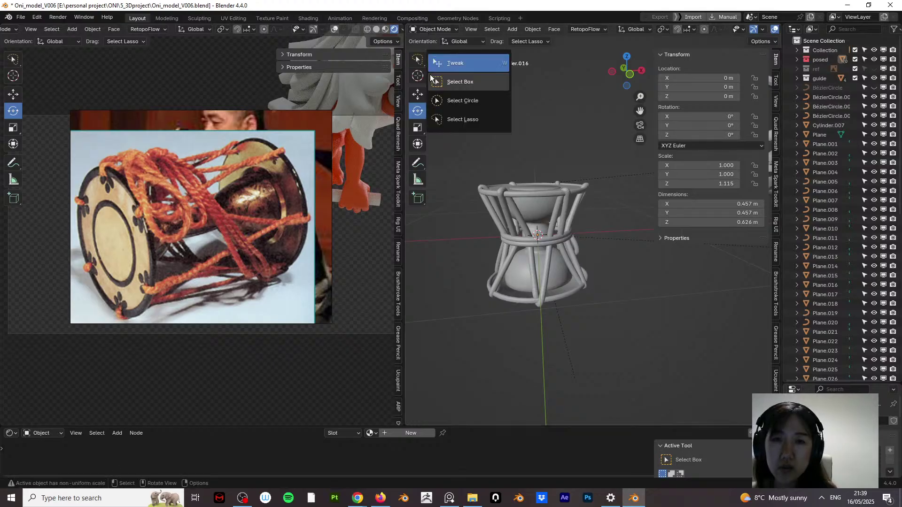
left_click(447, 81)
left_click_drag(492, 181, 613, 348)
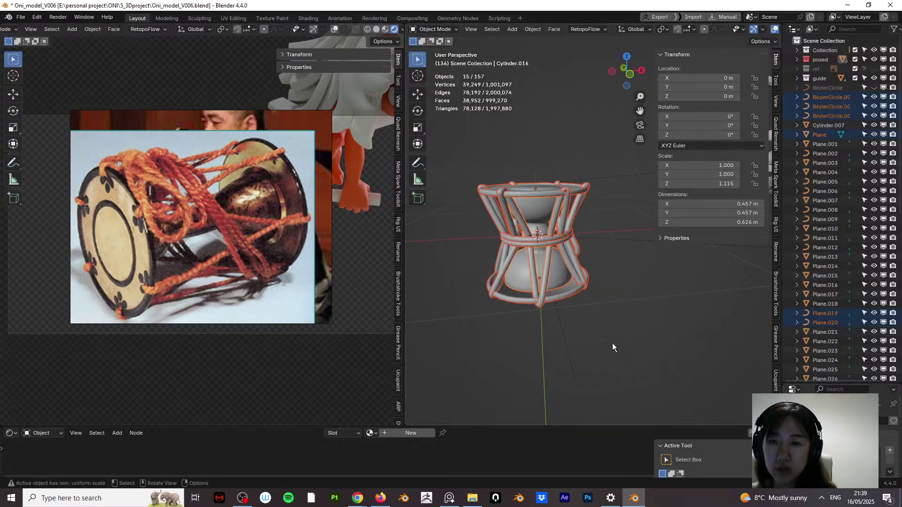
middle_click_drag(554, 254, 608, 258)
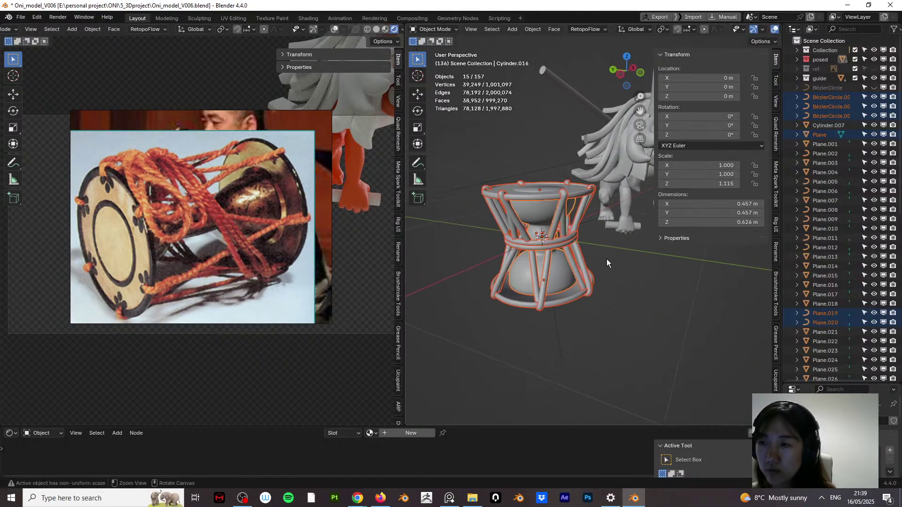
key("m")
left_click(822, 134)
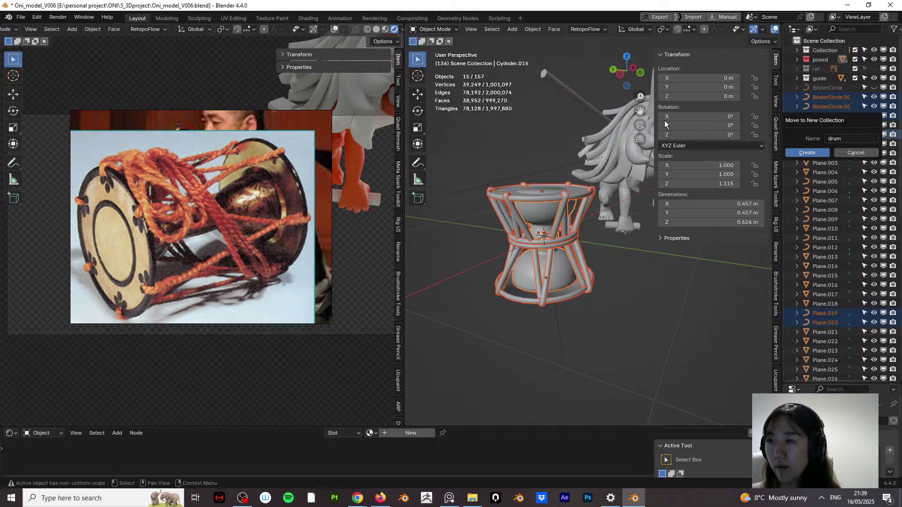
left_click(807, 152)
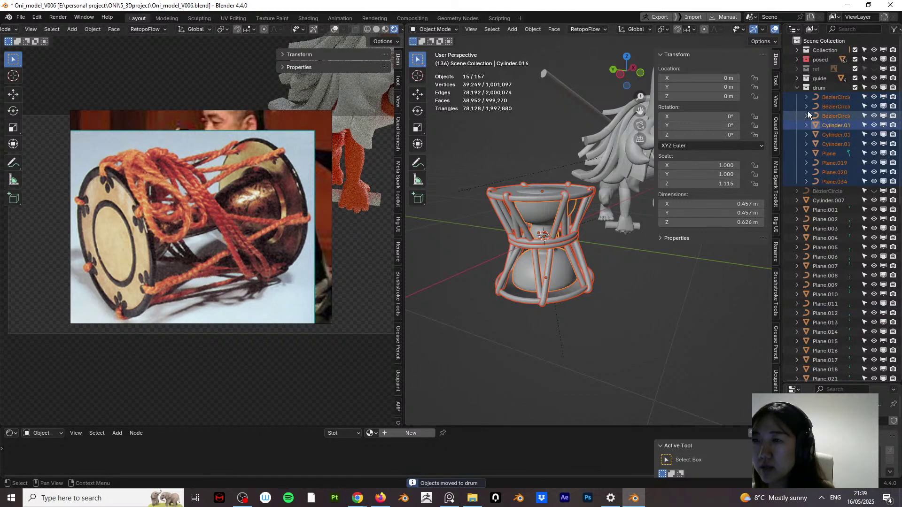
Step: Toggle the drum collection's visibility to check its contents, deselect everything and save the file
left_click(873, 87)
left_click(873, 87)
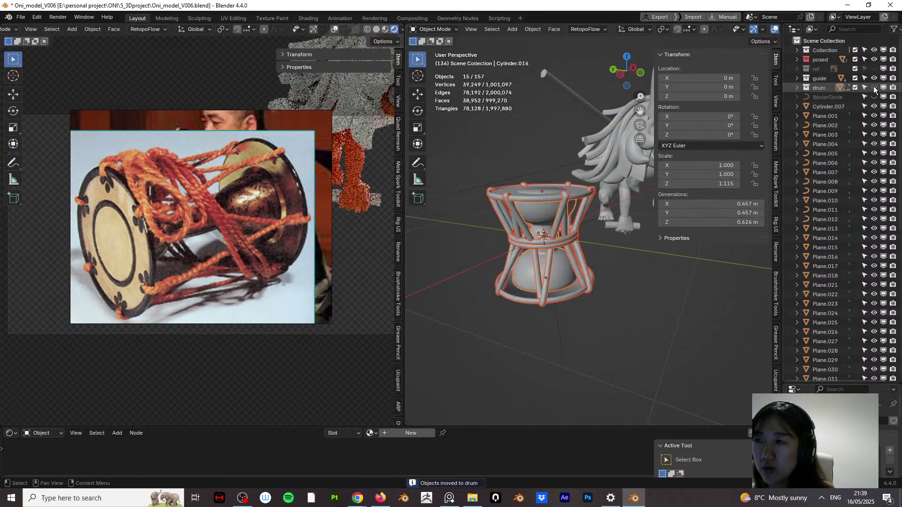
left_click(797, 88)
left_click(629, 281)
key("ctrl+s")
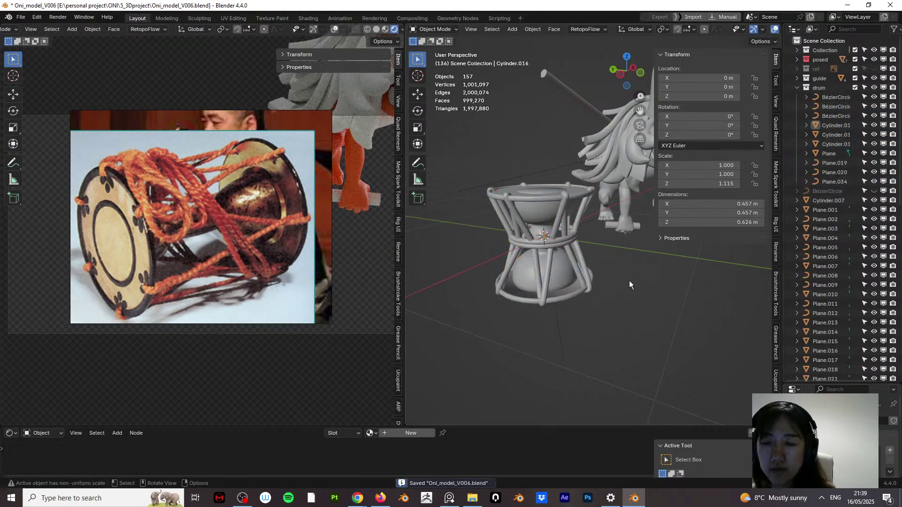
Step: Add a plain axes empty at the drum's centre and place it in the drum collection under the name drum
middle_click_drag(629, 281, 591, 264)
scroll(592, 264, "up", 3)
left_click(582, 193)
mouse_move(582, 193)
middle_mouse_down()
mouse_move(588, 284)
mouse_move(576, 190)
middle_mouse_up()
middle_click_drag(594, 249, 551, 150)
left_click(633, 314)
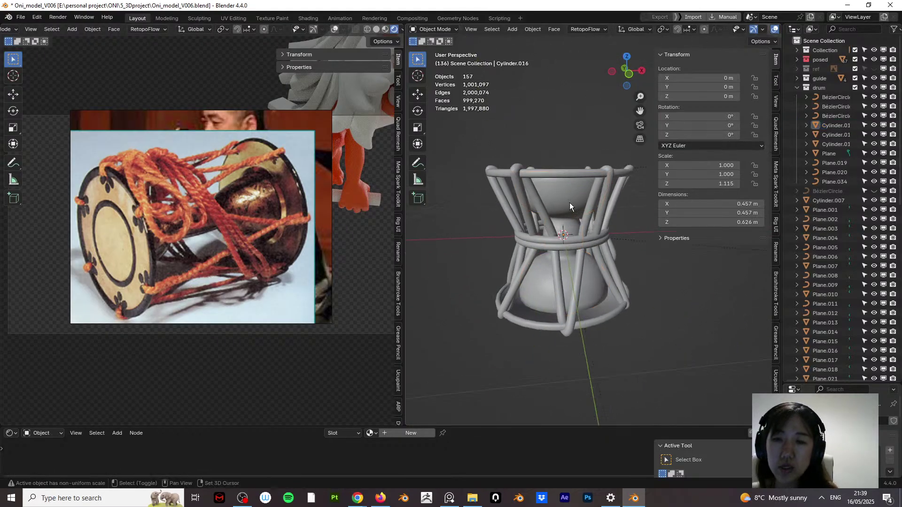
key("shift+a")
mouse_move(552, 302)
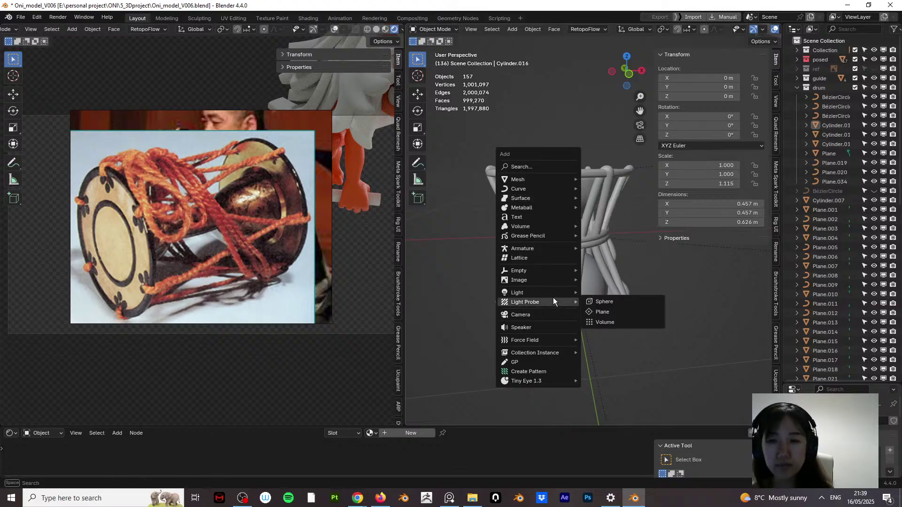
mouse_move(553, 270)
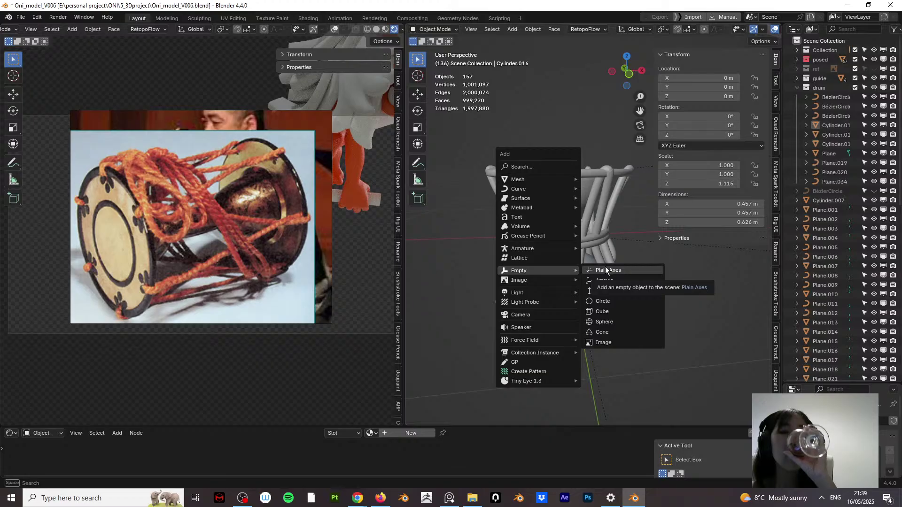
left_click(607, 270)
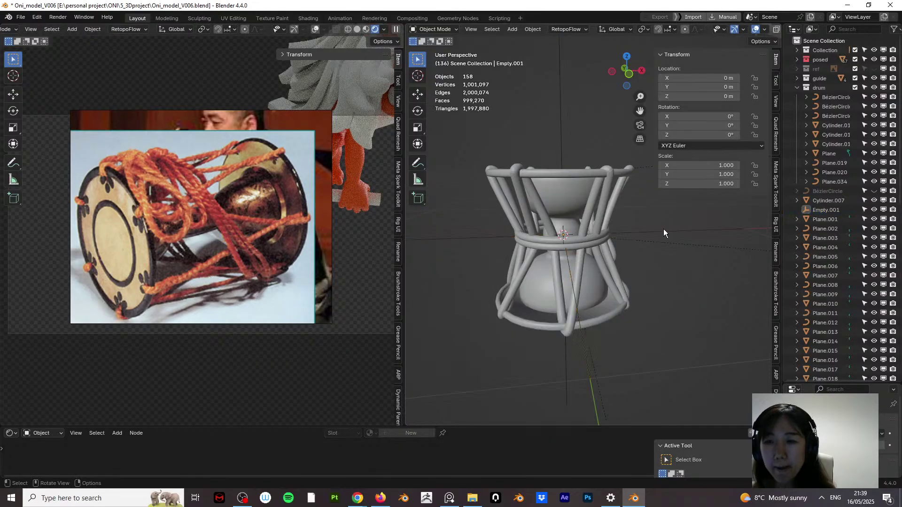
left_click_drag(817, 210, 821, 86)
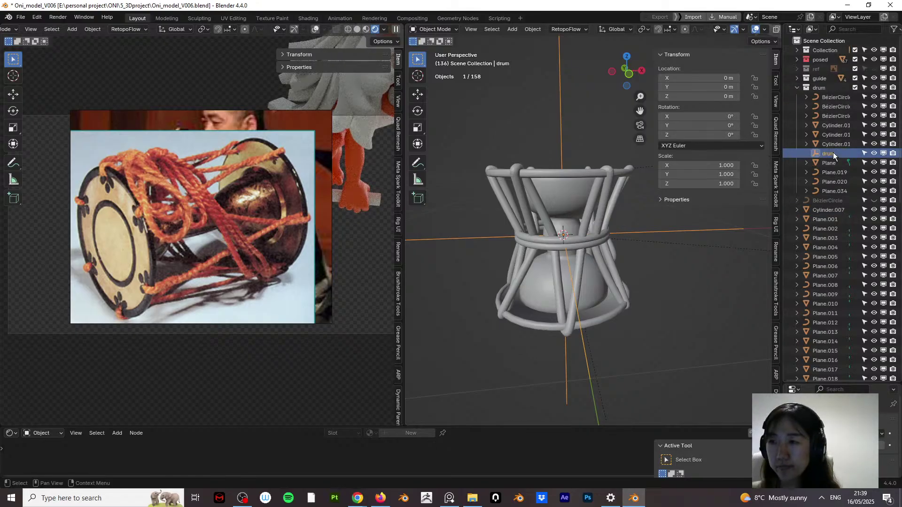
left_click(652, 283)
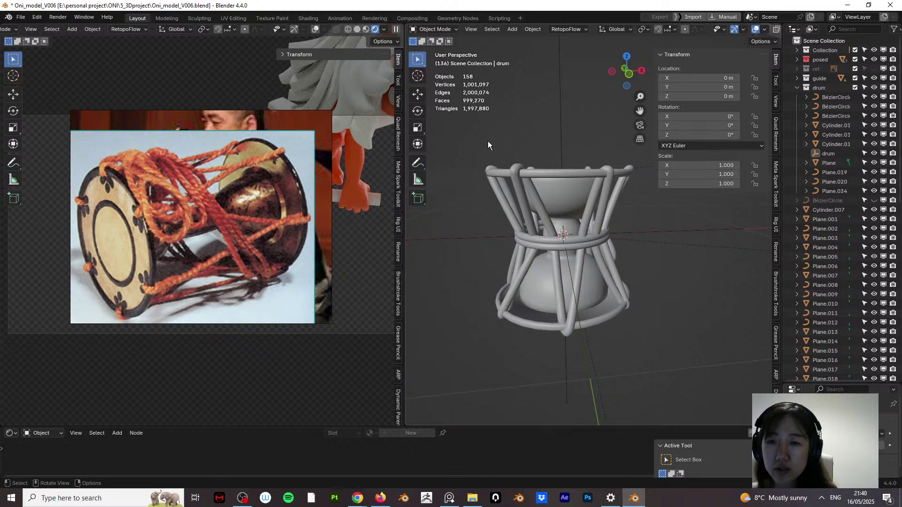
Step: Parent all the drum parts to the drum empty using Object (Keep Transform)
left_click_drag(488, 141, 641, 343)
left_click(664, 320)
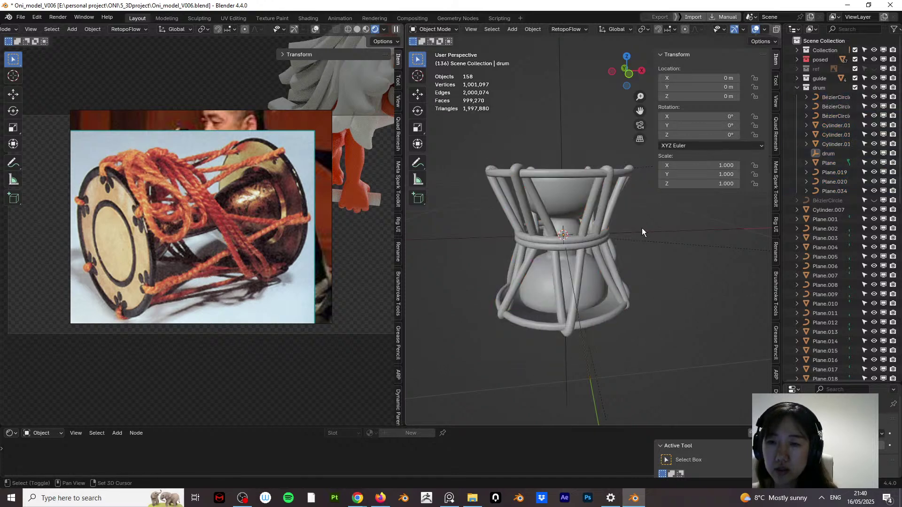
left_click_drag(469, 128, 650, 370)
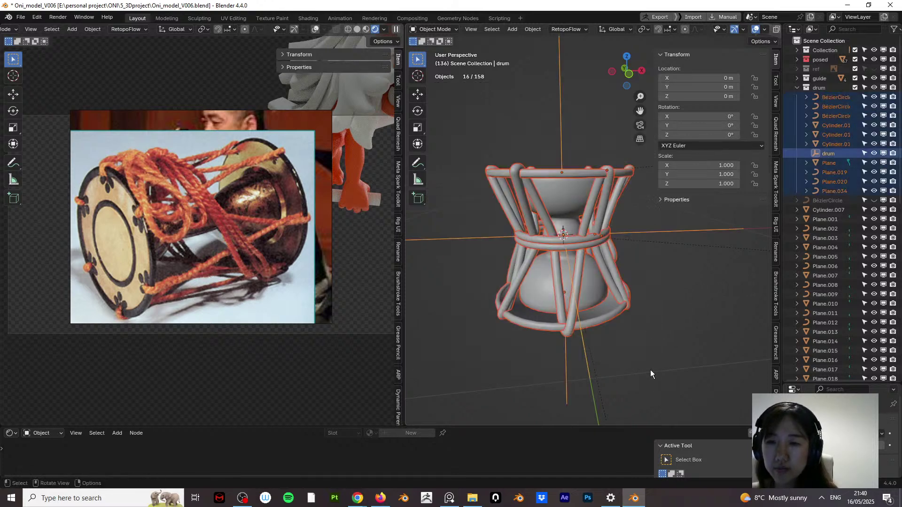
left_click(641, 233, "shift")
left_click(641, 234, "shift")
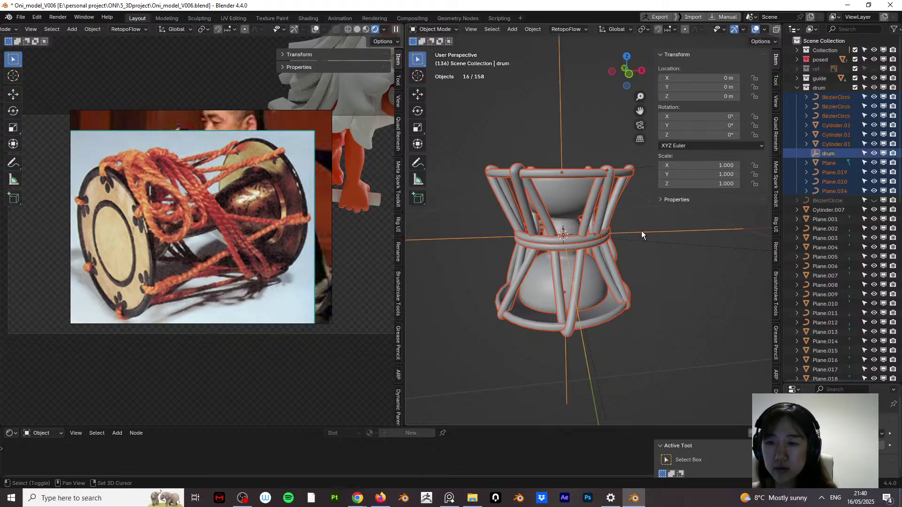
left_click(594, 210, "alt")
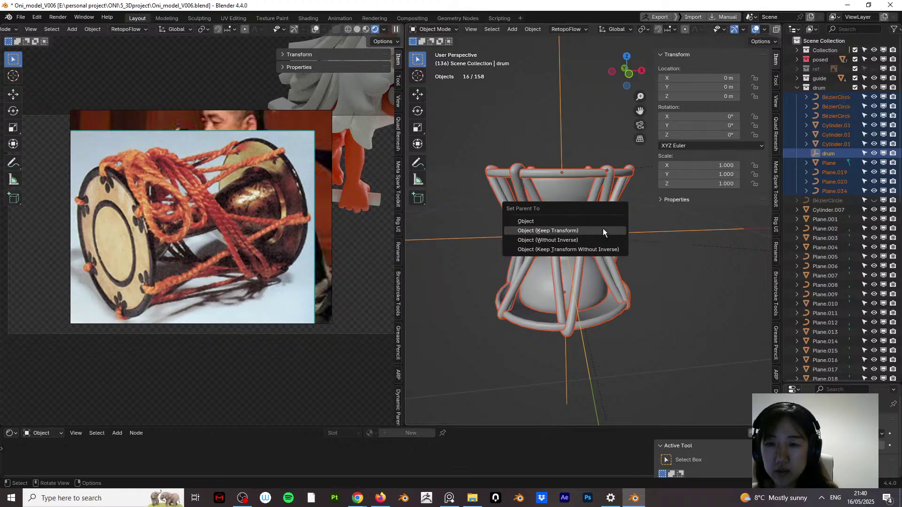
left_click(604, 229)
Step: Save the file and copy the oni's placeholder cylinder location, X 3.7886 m, Y 0.43363 m, Z 0.21797 m, onto the drum empty
left_click(561, 142)
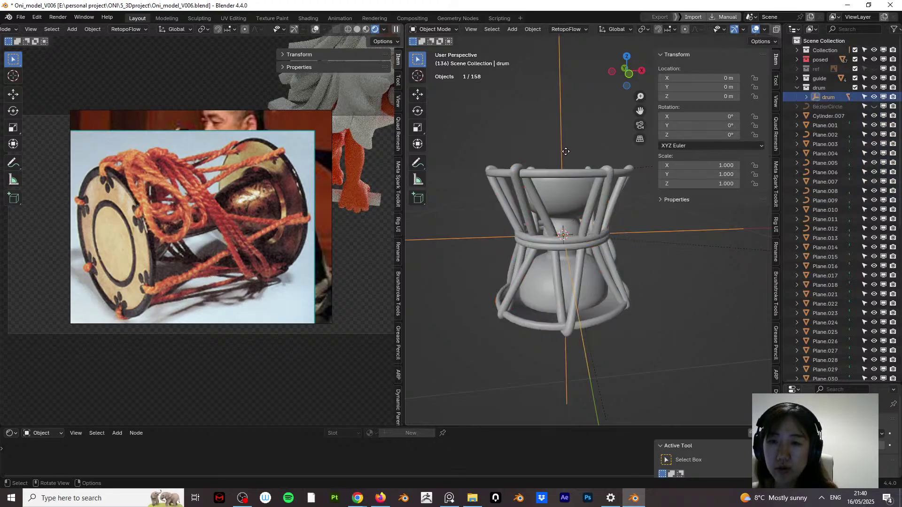
middle_click_drag(562, 142, 543, 289)
scroll(470, 341, "down", 3)
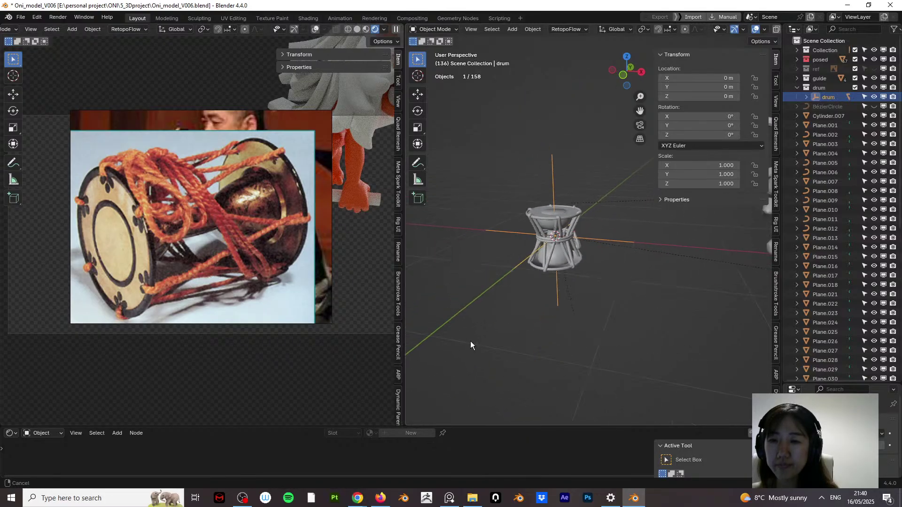
middle_click_drag(470, 341, 569, 259)
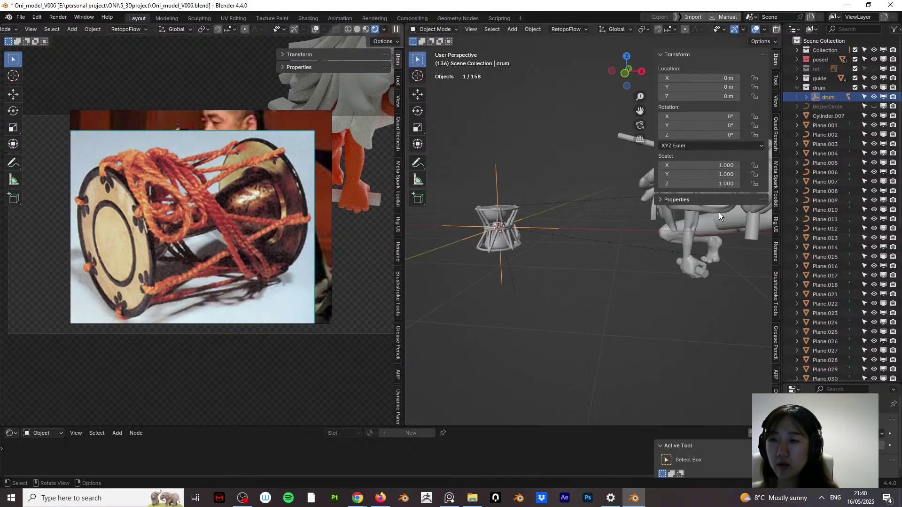
left_click(726, 219)
middle_click_drag(673, 310, 687, 252)
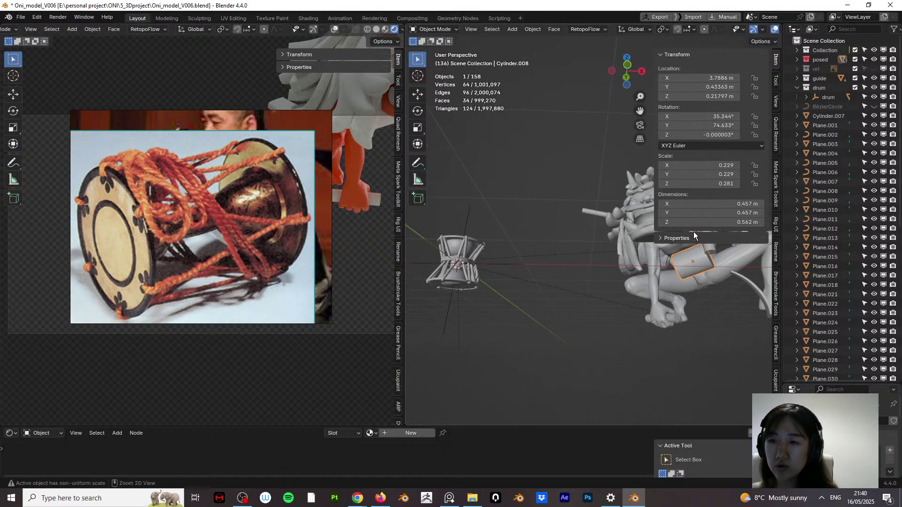
key("ctrl+s")
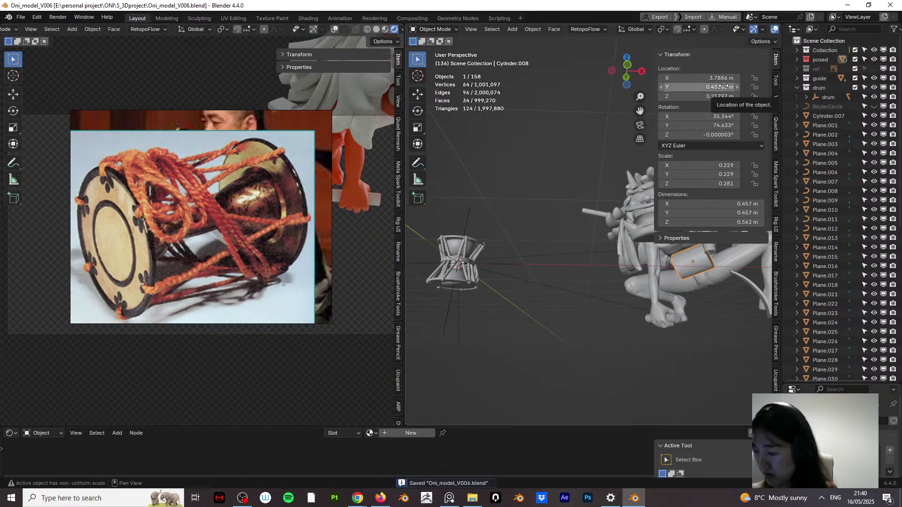
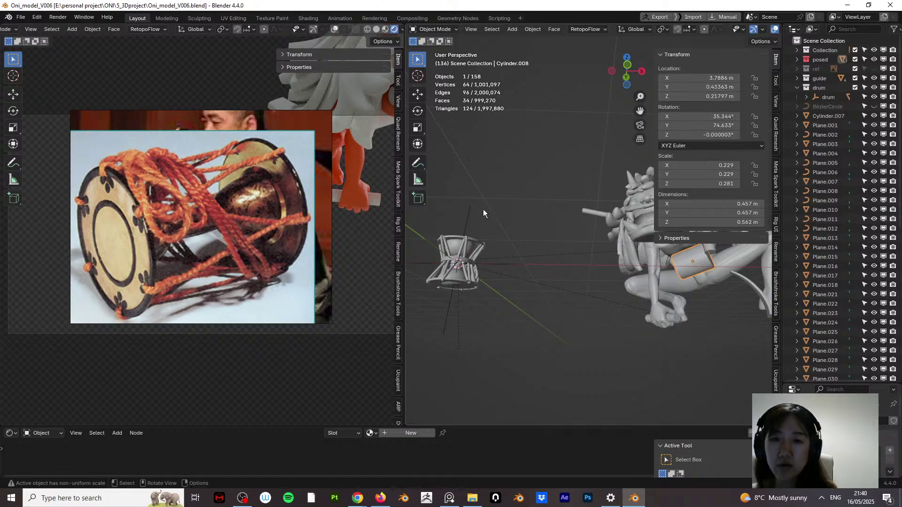
left_click(469, 218)
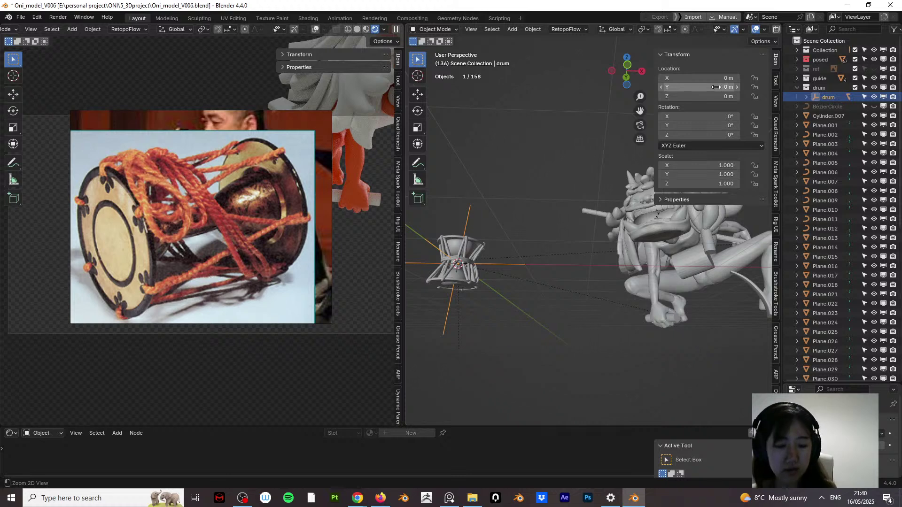
key("ctrl+alt+v")
middle_click_drag(678, 221, 650, 284)
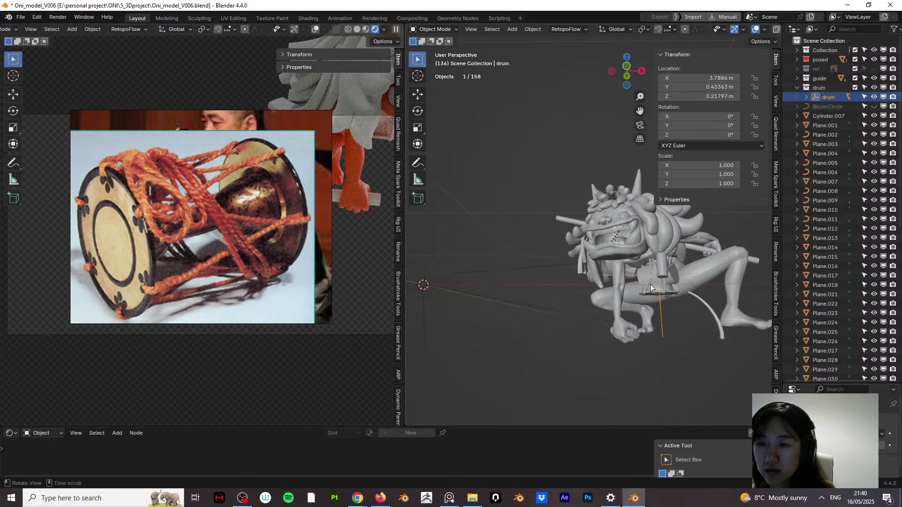
Step: Copy the placeholder cylinder's rotation onto the drum empty, giving X 35.344° and Y 74.633°
left_click(679, 277)
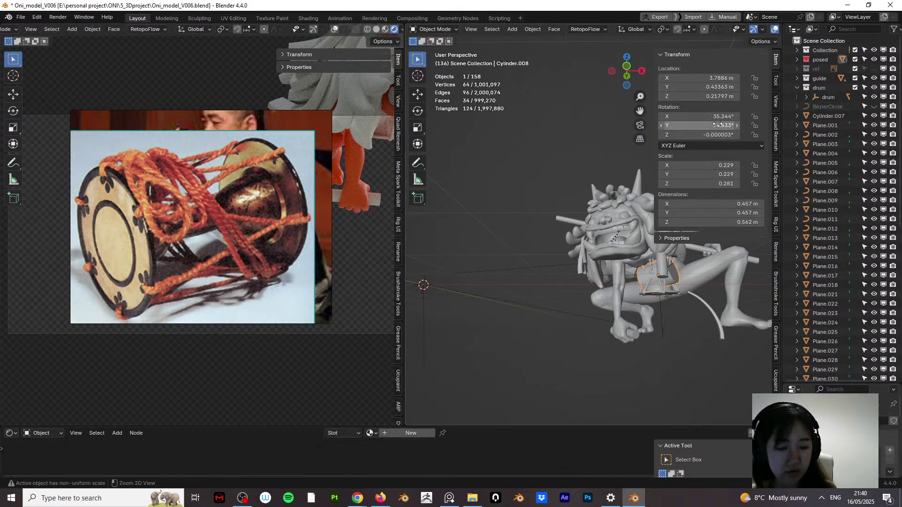
left_click(664, 323)
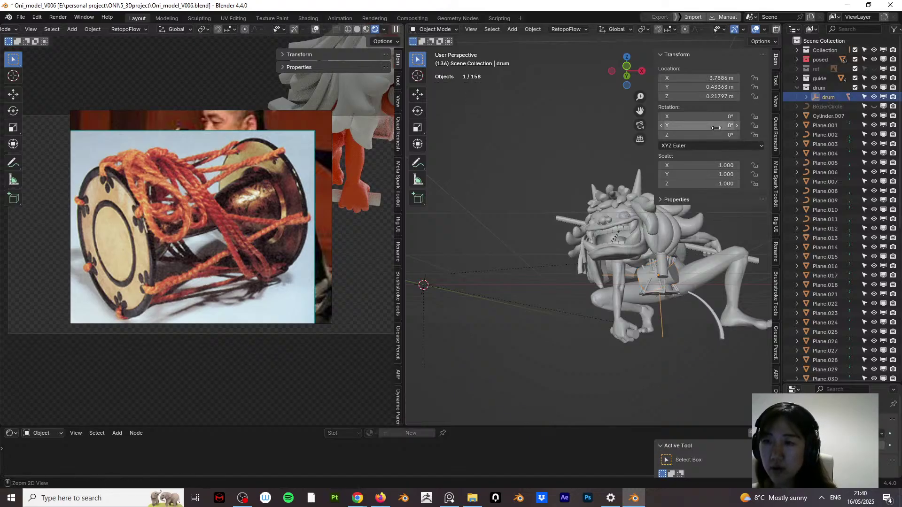
scroll(660, 291, "up", 5)
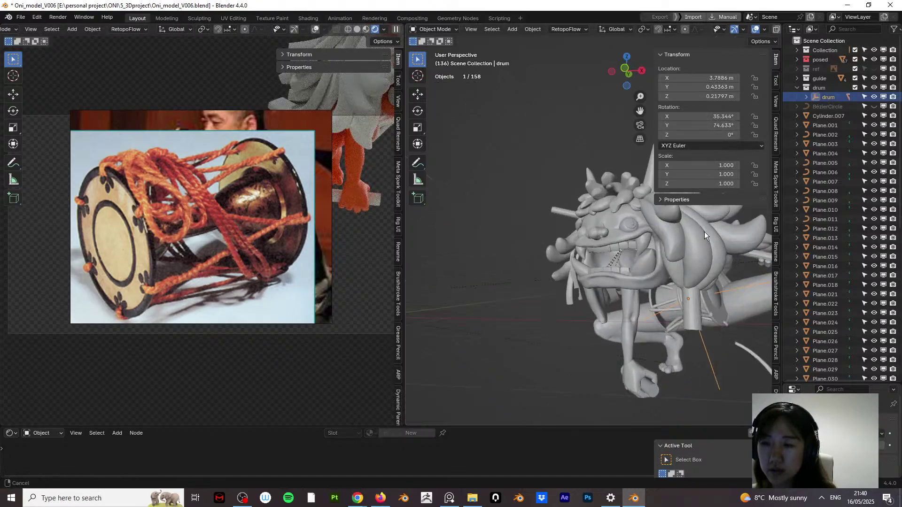
Step: Delete the placeholder cylinder overlapping the roped drum at the oni's thigh
middle_click_drag(658, 215, 679, 235)
left_click(662, 281)
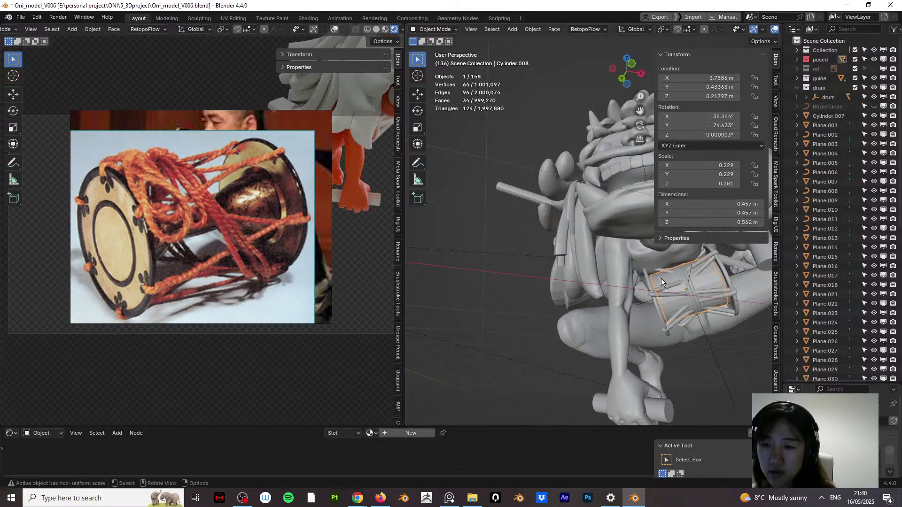
key("Delete")
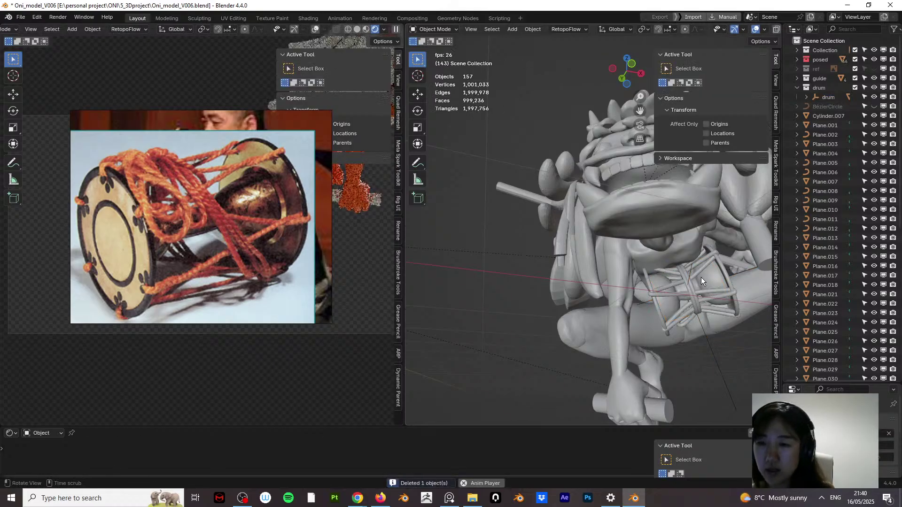
Step: Move the drum empty by about -0.016 m in X, -0.066 m in Y and 0.013 m in Z
middle_click_drag(701, 277, 606, 298)
left_click(683, 265)
middle_click_drag(703, 261, 786, 221)
key("g")
left_click(677, 260)
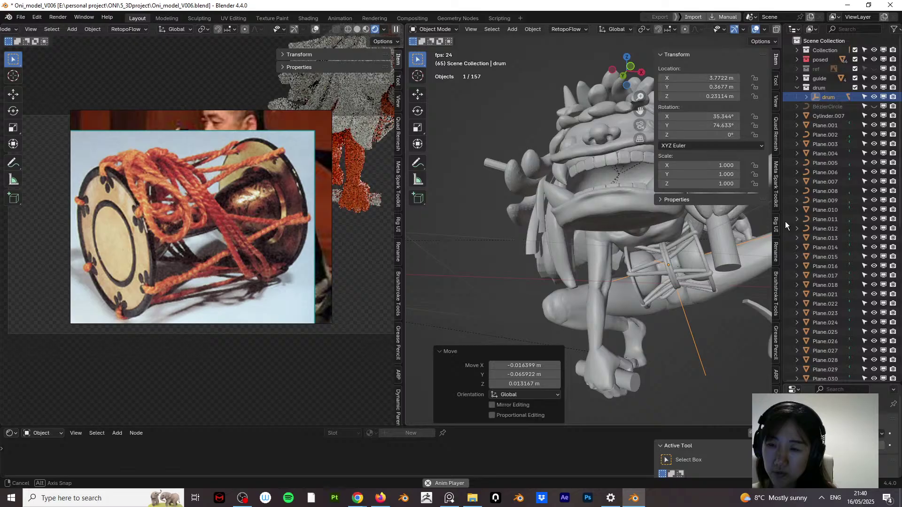
Step: Rotate the drum empty by about -8° in the view and move it about 0.013 m in Y and -0.029 m in Z
left_click(700, 252, "shift")
middle_click_drag(684, 262, 649, 270)
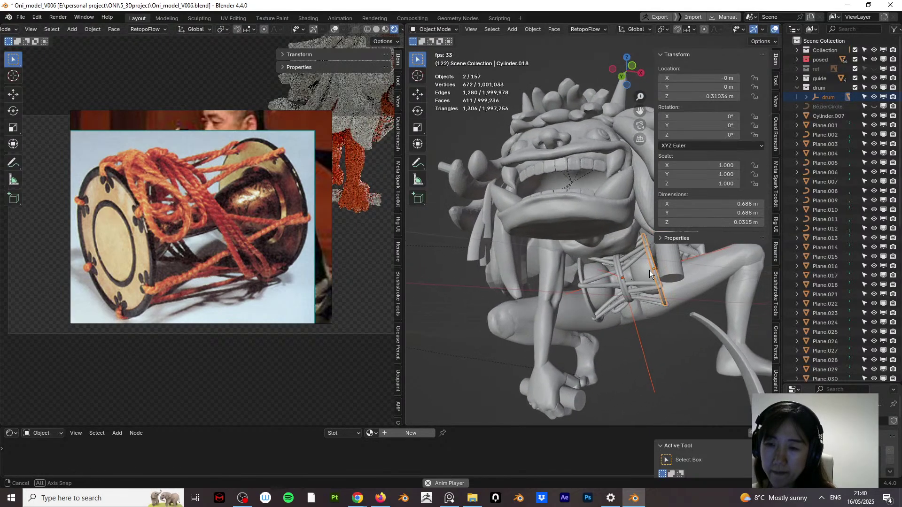
key("r")
left_click(654, 265)
key("g")
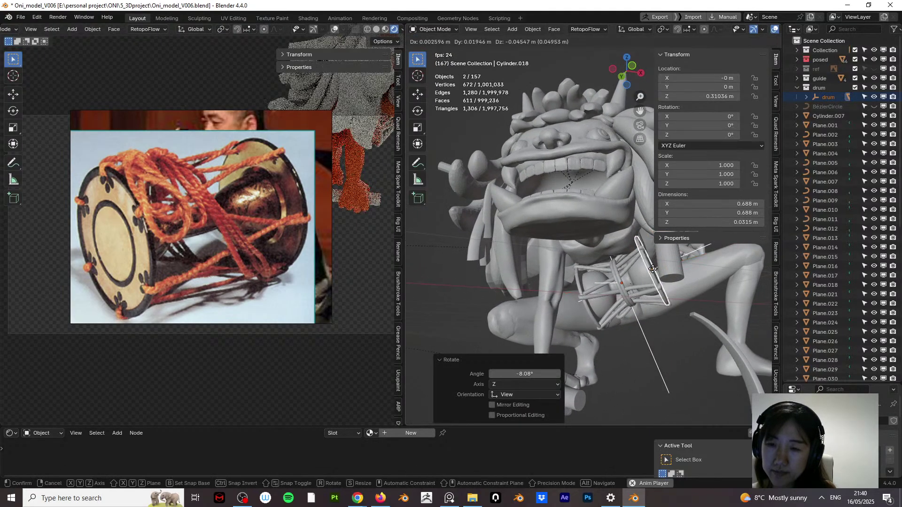
left_click(653, 267)
Step: Move the drum about 0.007 m in X, 0.063 m in Y and -0.057 m in Z, and try scaling it by 0.932
middle_click_drag(647, 292, 656, 266)
key("g")
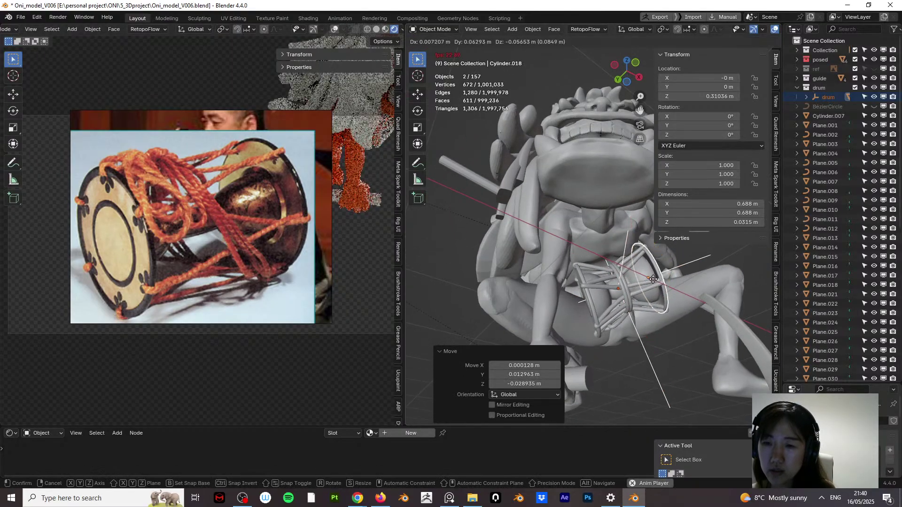
left_click(654, 273)
key("s")
left_click(664, 280)
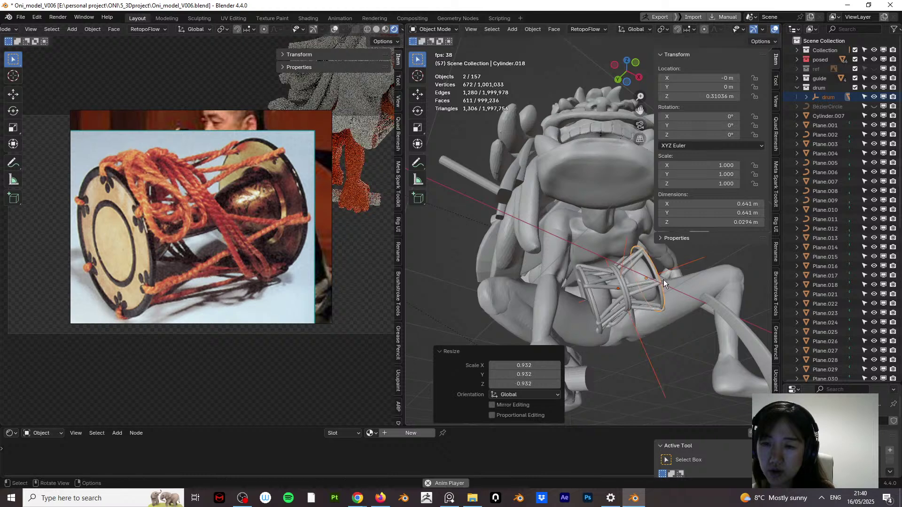
Step: Rotate the drum about 4.3° in the view and scale it up by a factor of 1.061
middle_click_drag(665, 279, 658, 297)
key("r")
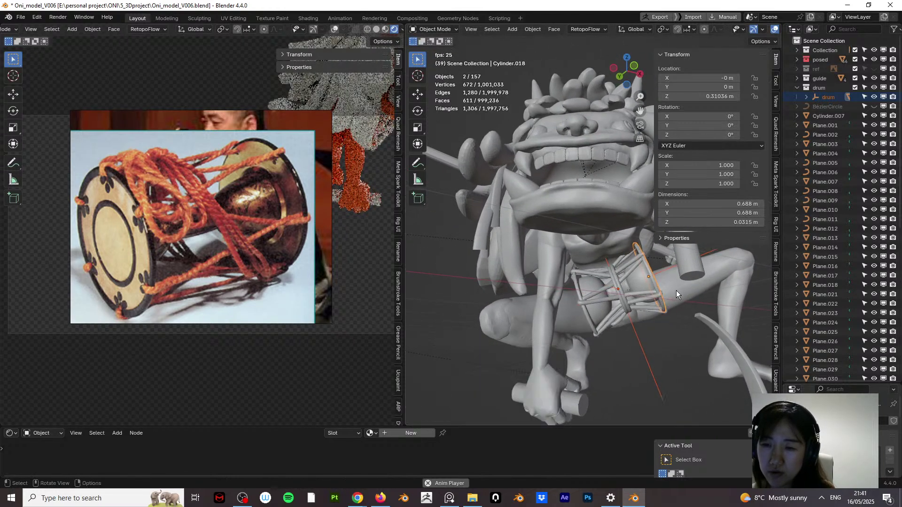
key("Escape")
key("s")
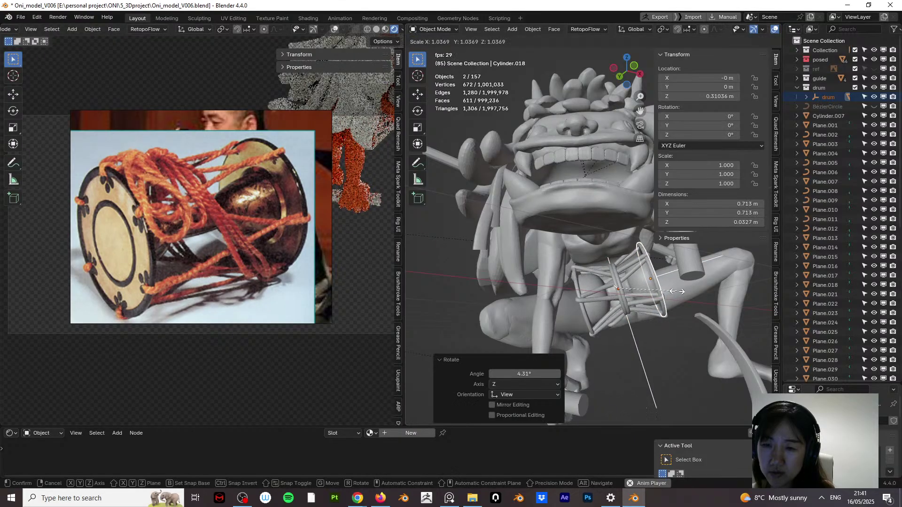
left_click(677, 291)
Step: Activate the Move tool and shift the drum reference image off the rendered preview of the oni
middle_click_drag(676, 287, 509, 202)
key("shift+space")
key("g")
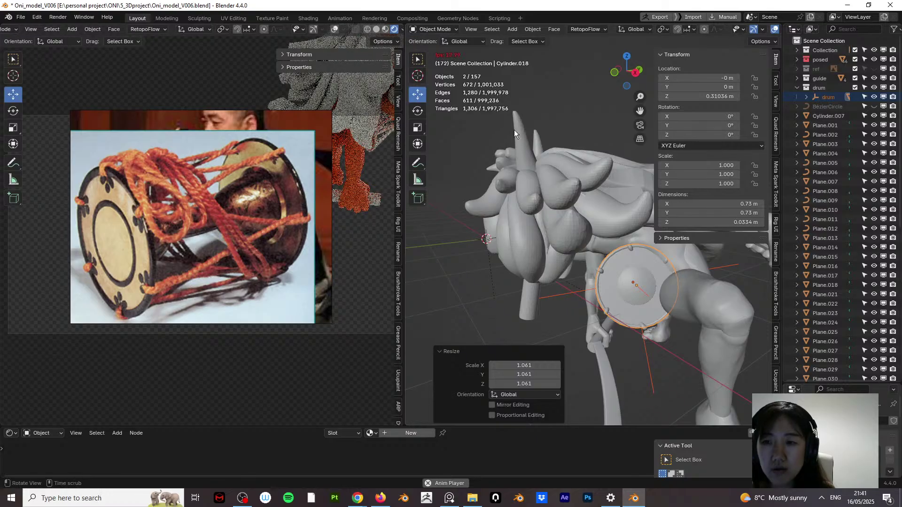
middle_click_drag(514, 130, 508, 157)
middle_click_drag(587, 239, 636, 273)
left_click_drag(324, 220, 252, 336)
middle_click_drag(325, 196, 331, 251)
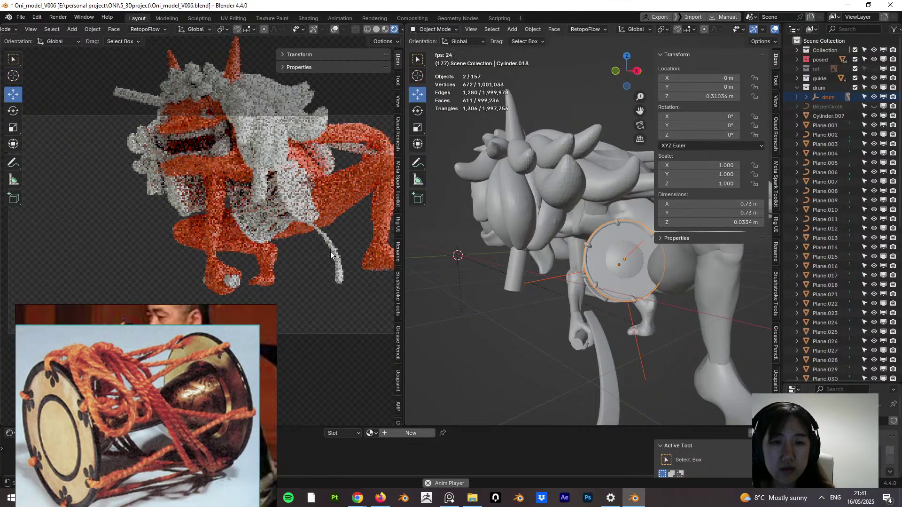
Step: Hide the curved blade object Plane.038 in front of the oni and save the file
left_click(332, 255)
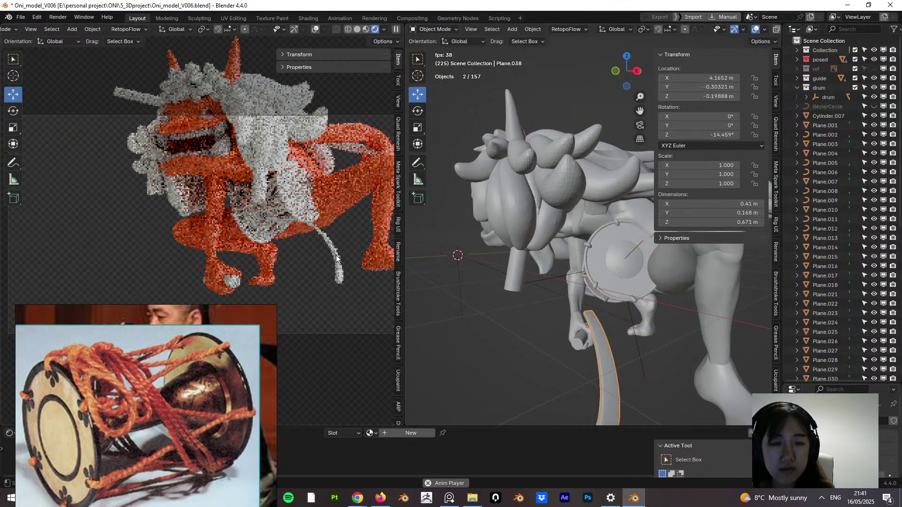
key("Delete")
key("ctrl+s")
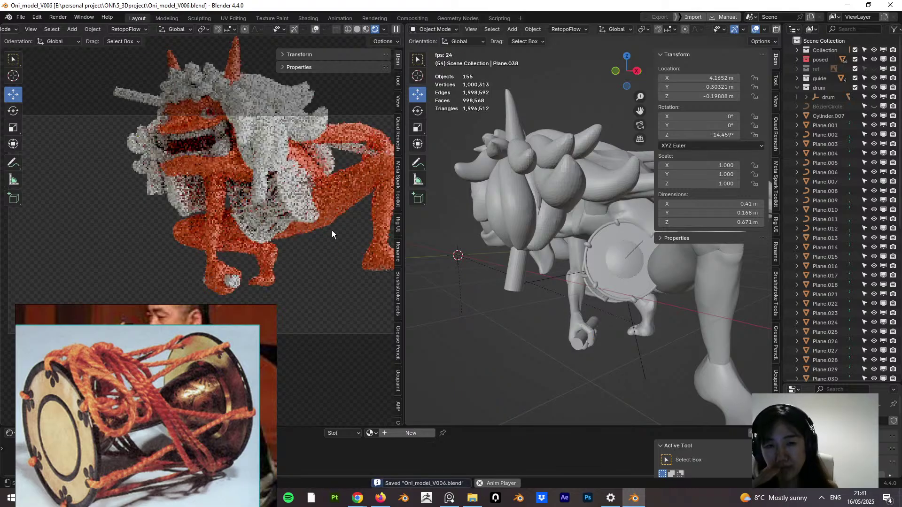
Step: Hide the drum empty and unhide all hidden objects in the scene
left_click(639, 252)
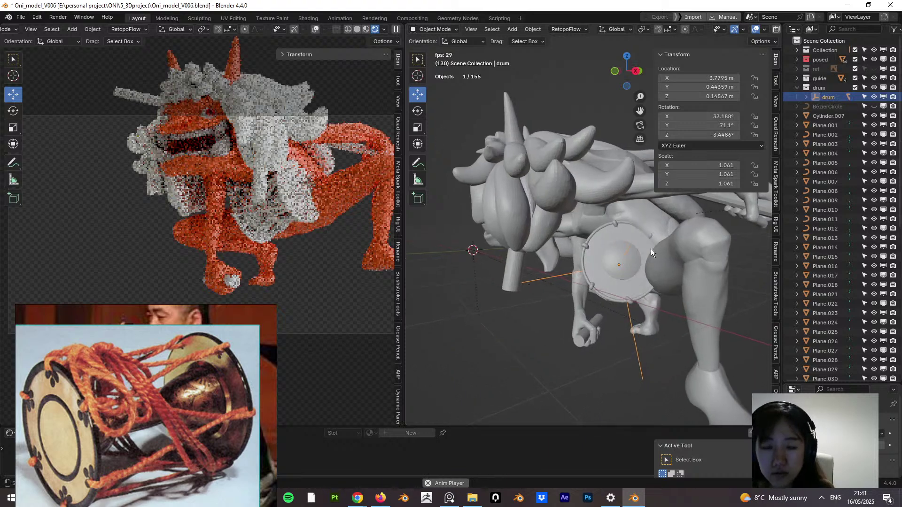
key("h")
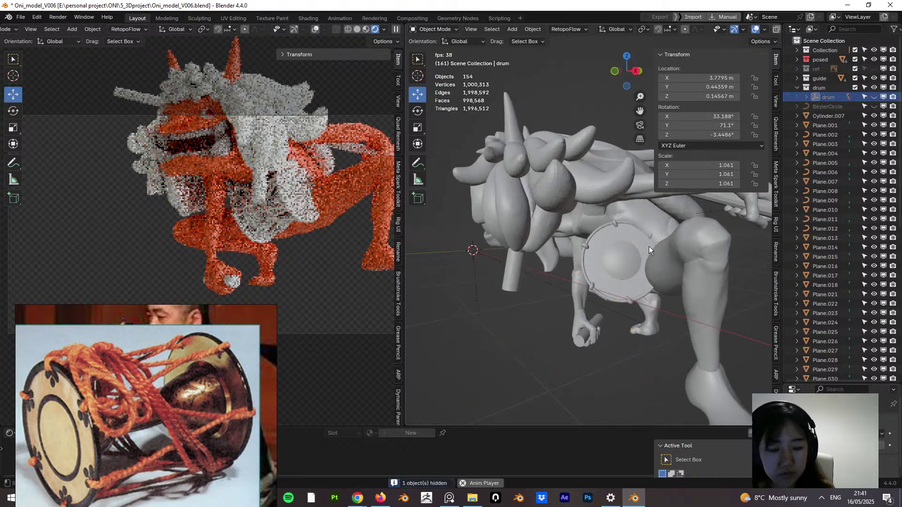
key("alt+h")
Step: Move the drum empty to about X 3.749 m, Y 0.401 m, Z 0.146 m
left_click(634, 250)
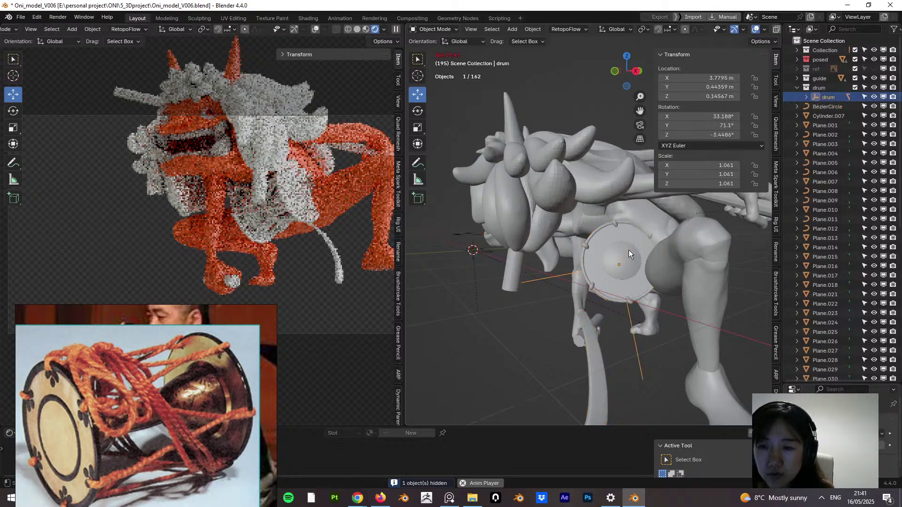
key("g")
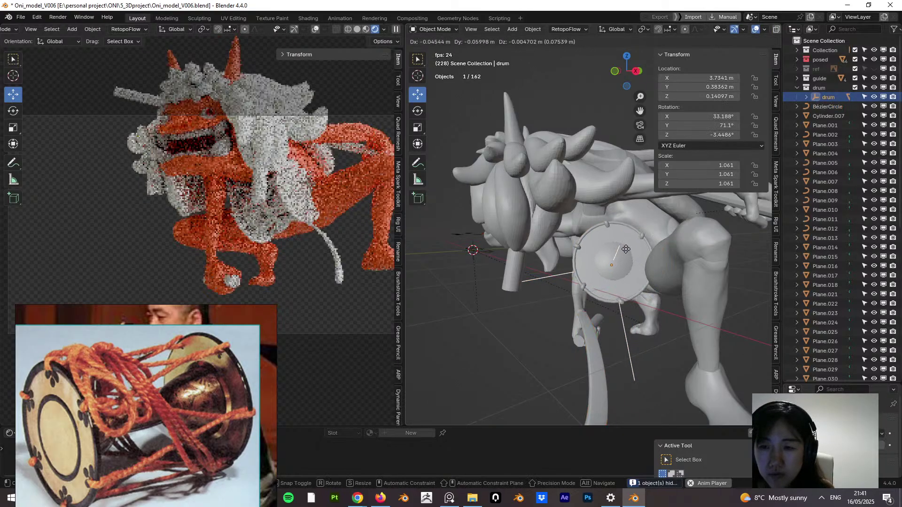
left_click(625, 250)
middle_click_drag(625, 250, 684, 228)
key("g")
left_click(612, 247)
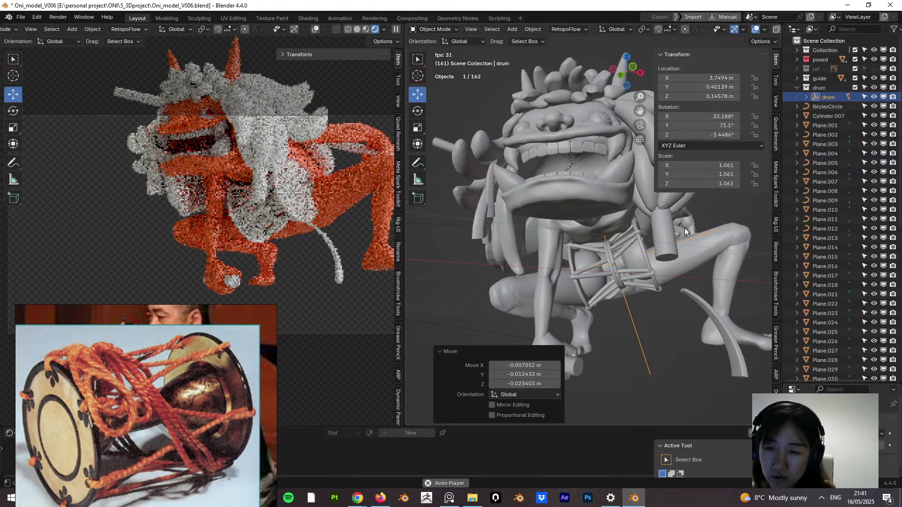
Step: Reposition the drum empty at about X 3.735 m, Y 0.350 m, Z 0.105 m, checking it from the front and side
key("g")
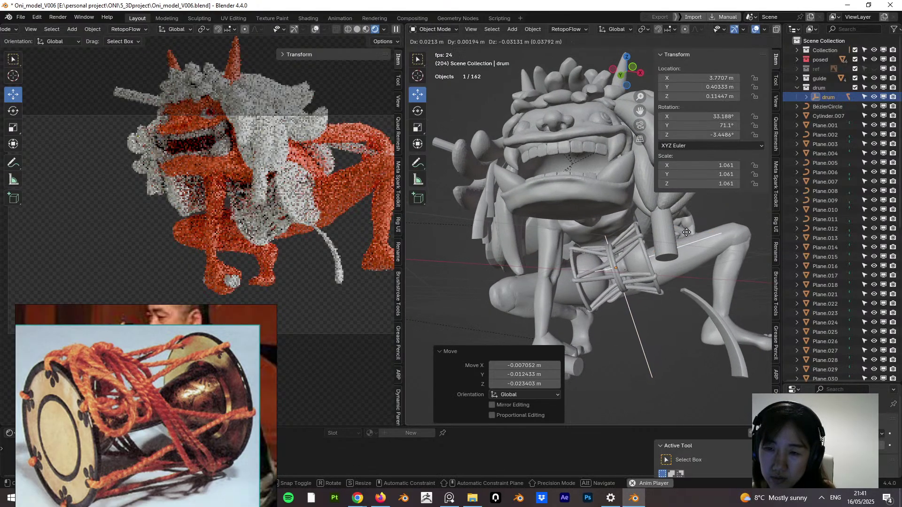
left_click(687, 232)
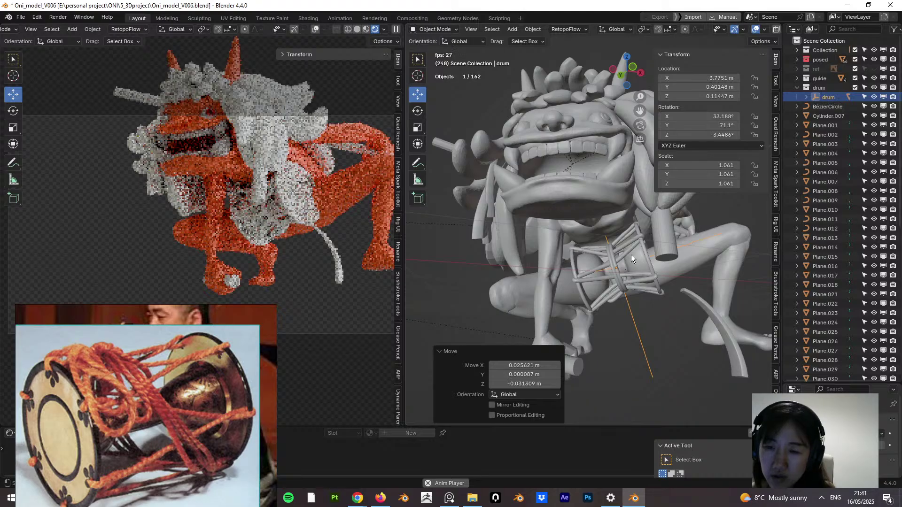
middle_click_drag(631, 255, 550, 288)
key("g")
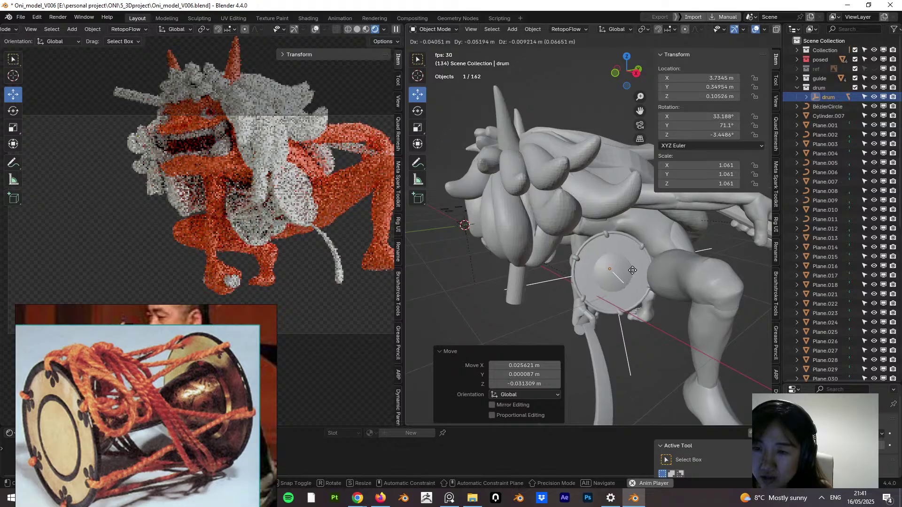
left_click(625, 276)
Step: Scale the drum empty down uniformly to 0.868
middle_click_drag(626, 277, 751, 223)
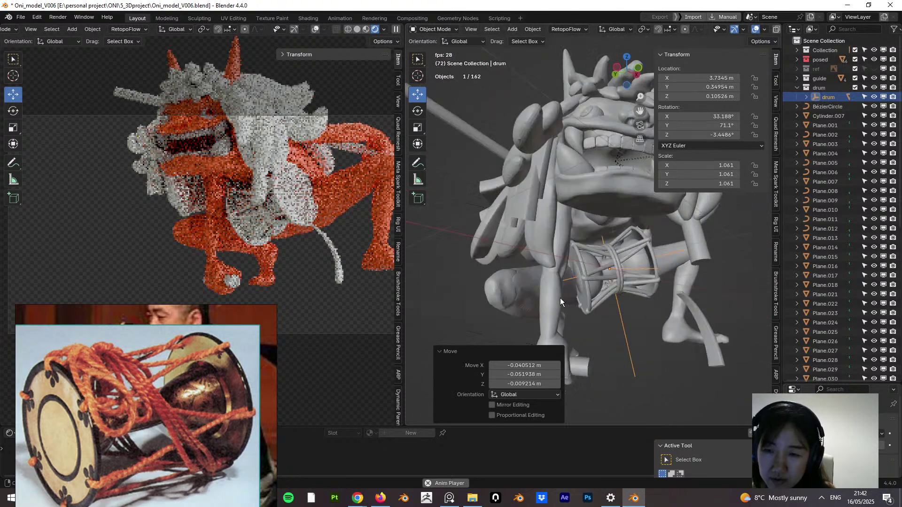
key("s")
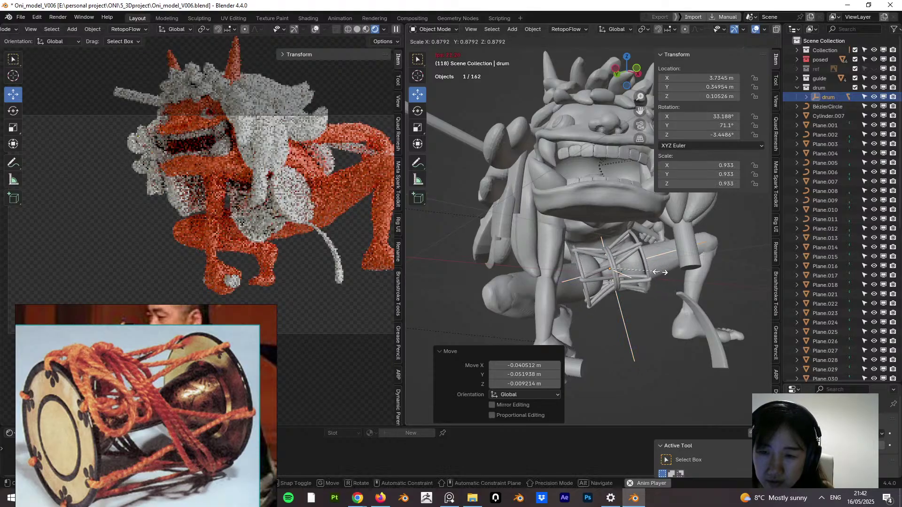
left_click(660, 272)
key("s")
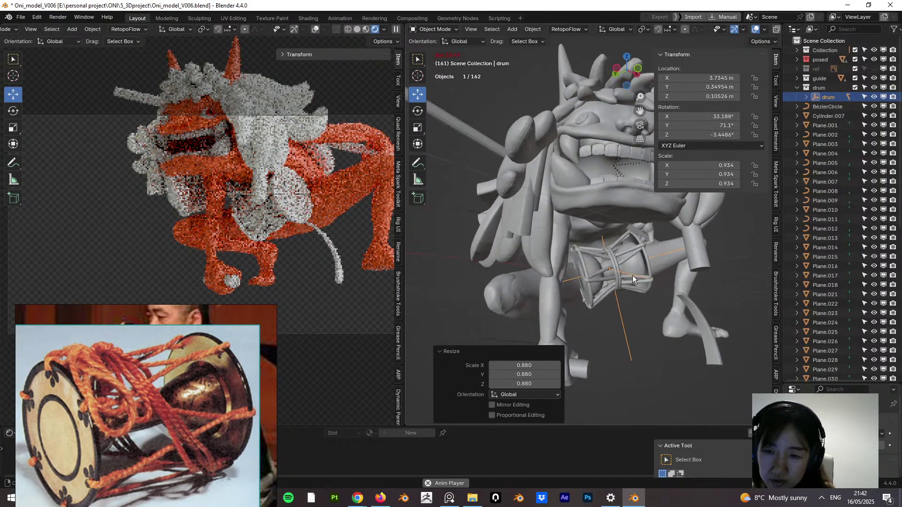
left_click(655, 269)
Step: Raise the smaller drum against the oni's thigh, to about X 3.742 m, Y 0.367 m, Z 0.155 m
key("g")
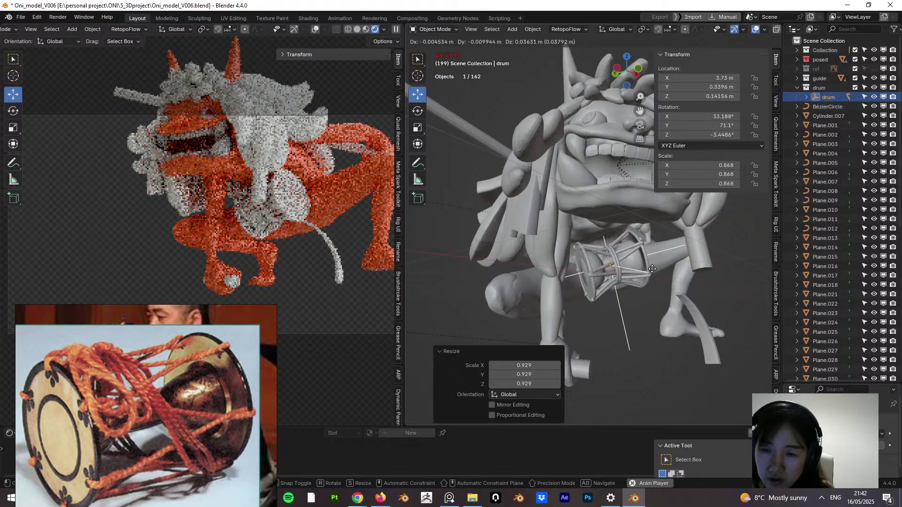
left_click(654, 269)
middle_click_drag(655, 269, 700, 241)
key("g")
left_click(635, 252)
Step: Activate the Rotate tool for the drum empty and stop the animation playback
left_click(421, 114)
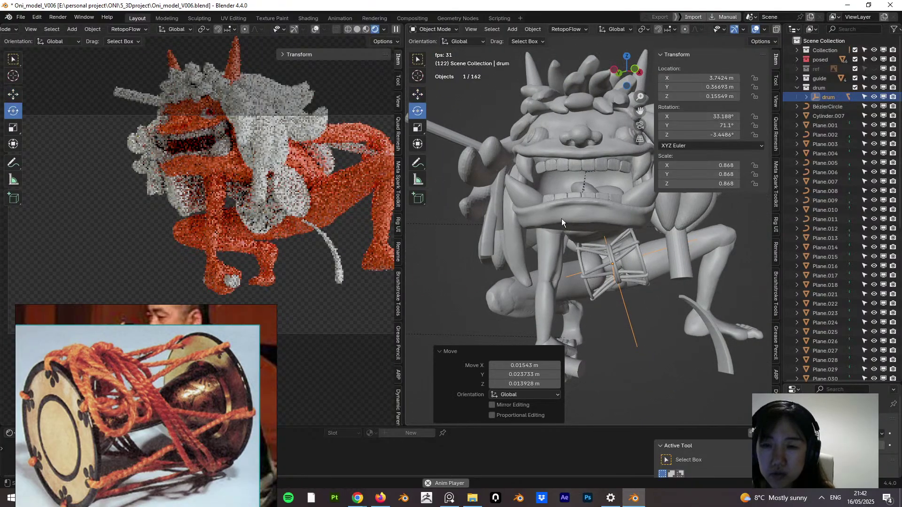
left_click(650, 254)
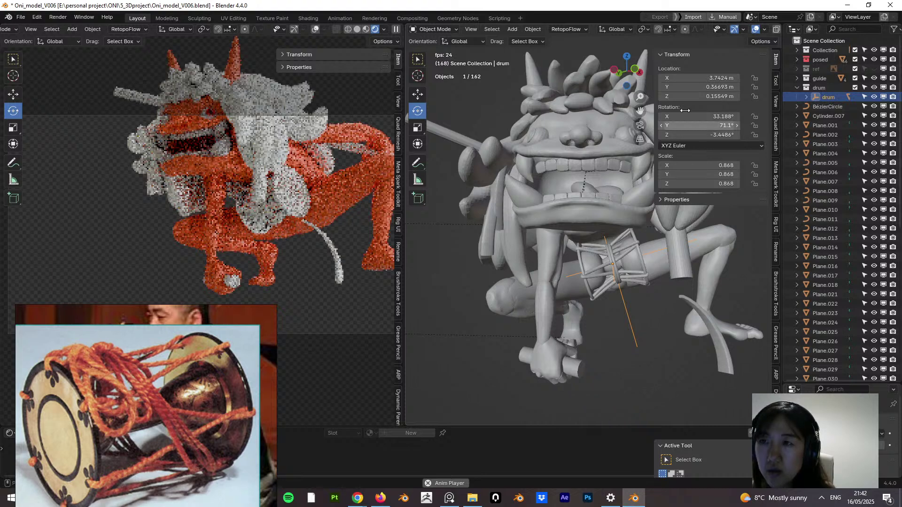
key("r")
left_click(648, 278)
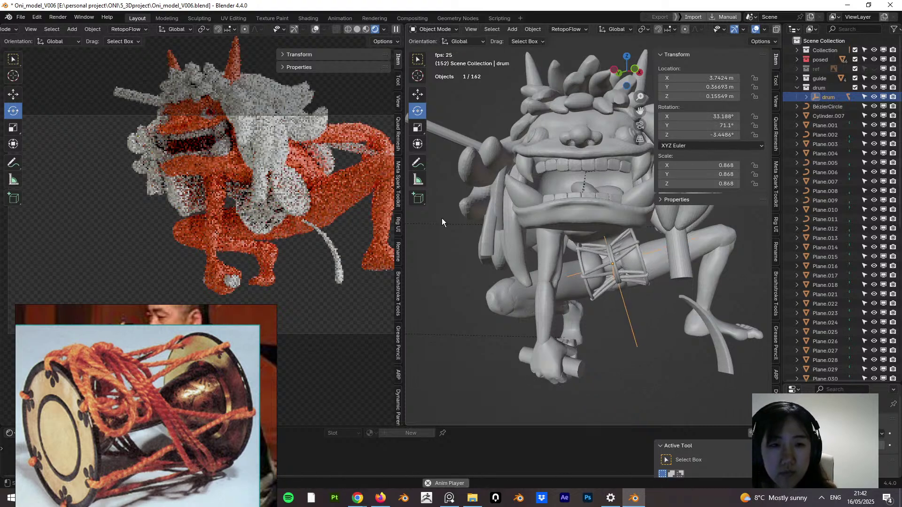
key("space")
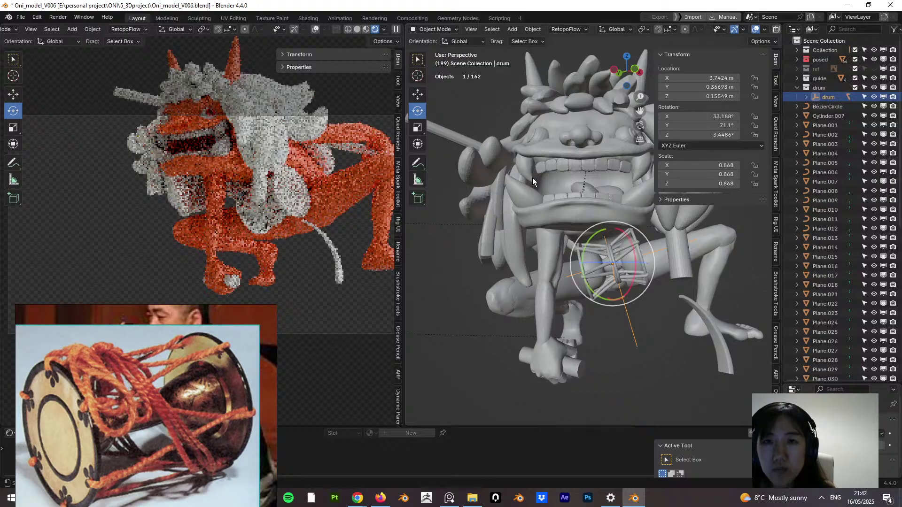
Step: Set the Rotate tool's orientation to Normal and turn the drum empty to an X rotation of about 27.2°
left_click(463, 41)
left_click(464, 87)
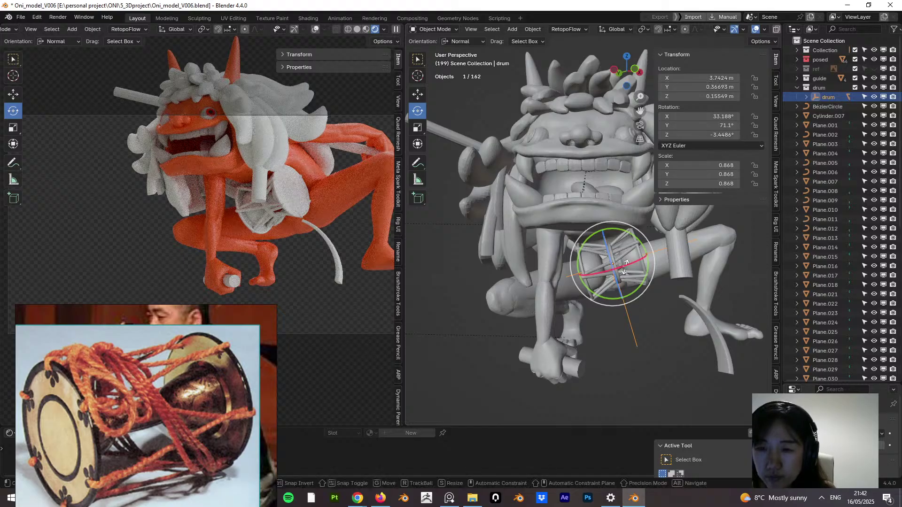
left_click_drag(625, 267, 629, 268)
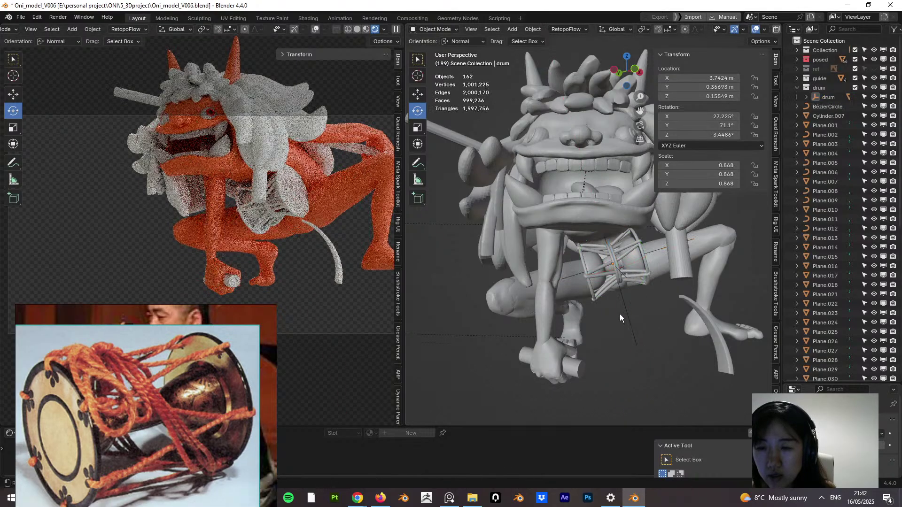
Step: Use the Move tool in Normal orientation to shift the drum empty about -0.015 m along its own Y axis
middle_click_drag(620, 314, 533, 321)
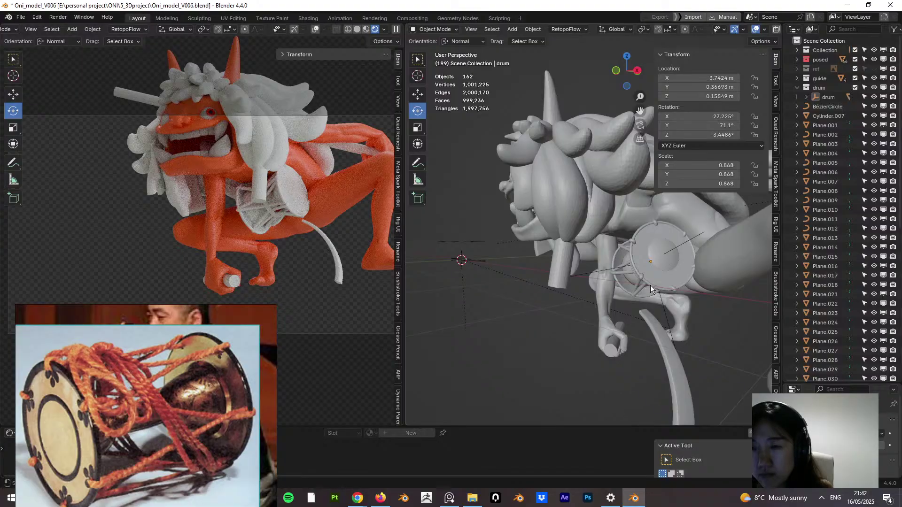
left_click(699, 234)
middle_click_drag(689, 270, 697, 250)
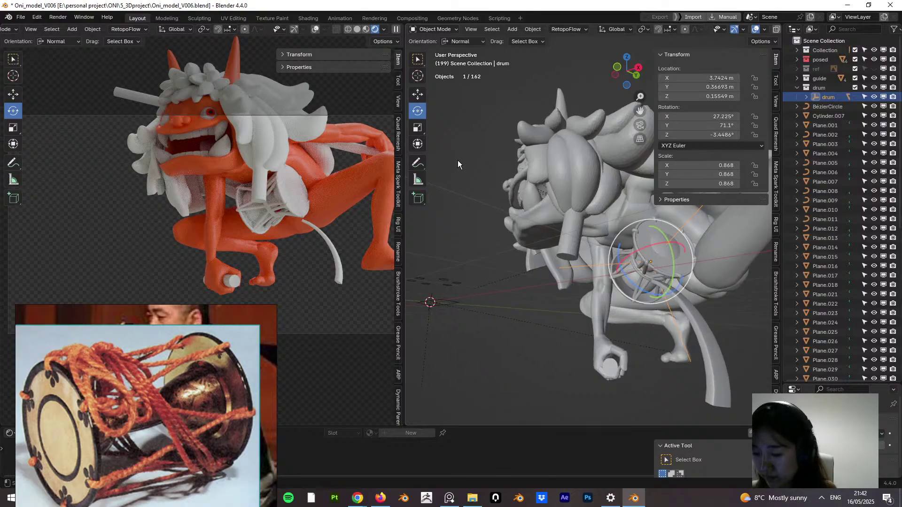
left_click(417, 94)
middle_click_drag(551, 184, 594, 155)
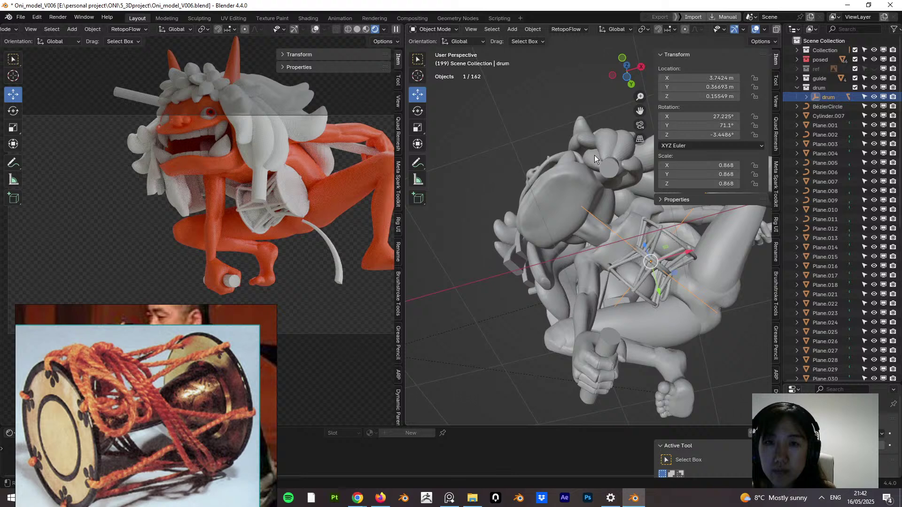
left_click(477, 45)
left_click(474, 88)
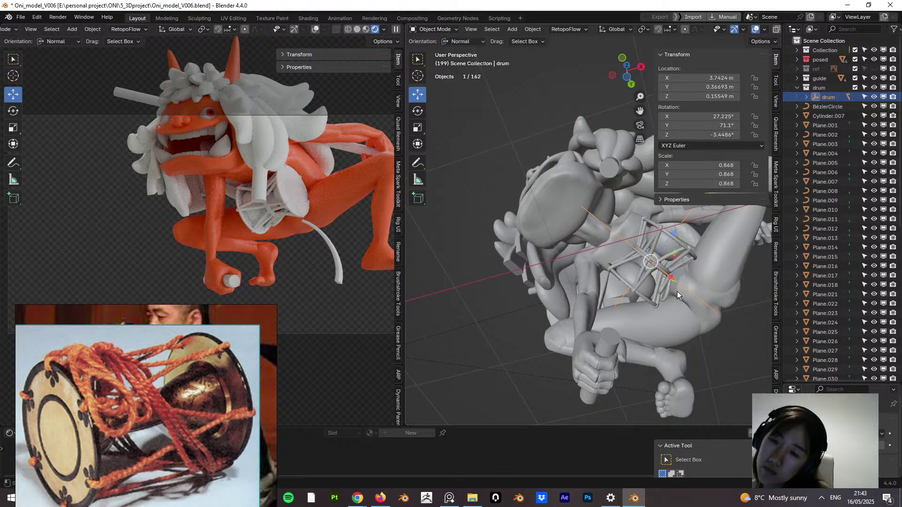
left_click_drag(673, 275, 683, 260)
Step: Nudge the drum empty freely to about X 3.752 m, Y 0.357 m, Z 0.146 m
key("g")
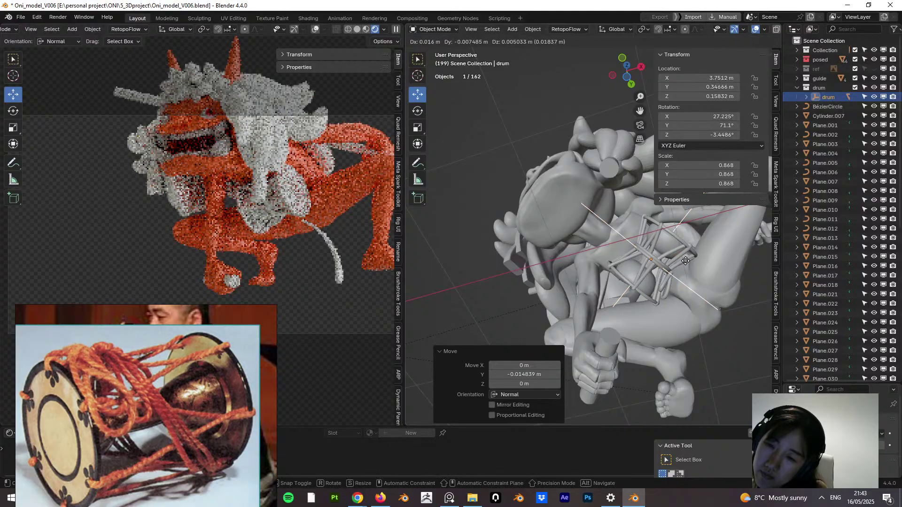
left_click(683, 257)
middle_click_drag(678, 259, 619, 343)
key("g")
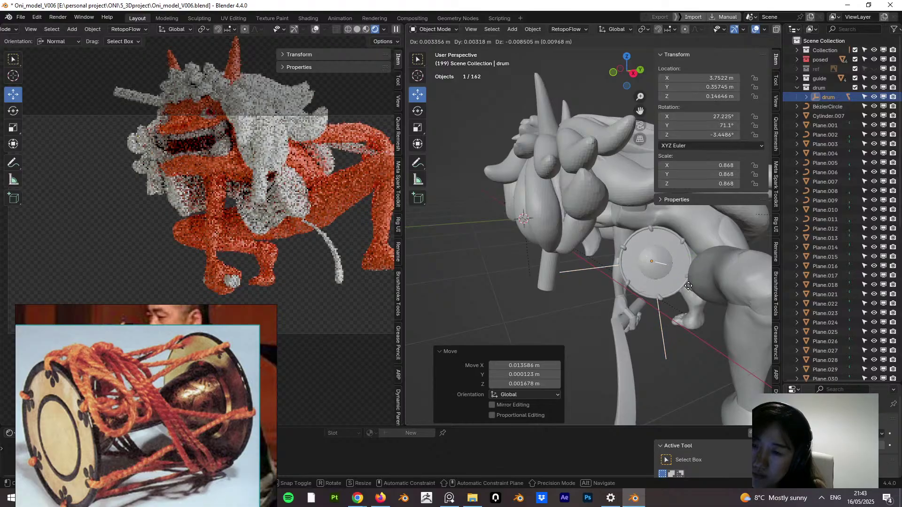
left_click(686, 285)
middle_click_drag(661, 275, 551, 277)
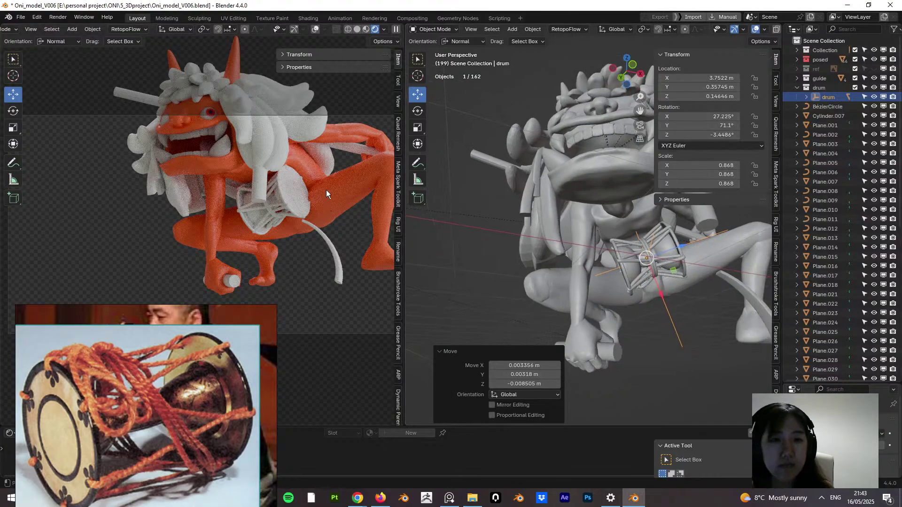
Step: Hide the curved strip Plane.038 beside the oni's leg and check the drum's fit from several sides in the rendered view
key("h")
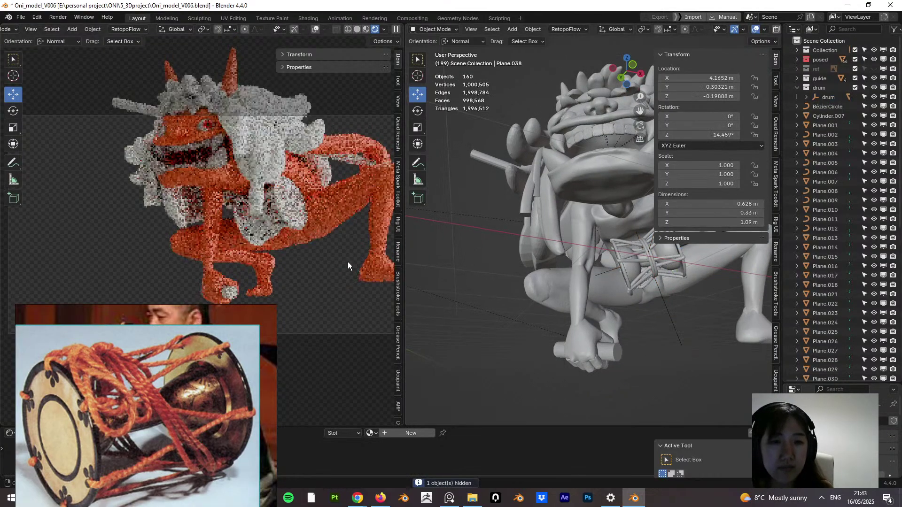
middle_click_drag(347, 261, 306, 287)
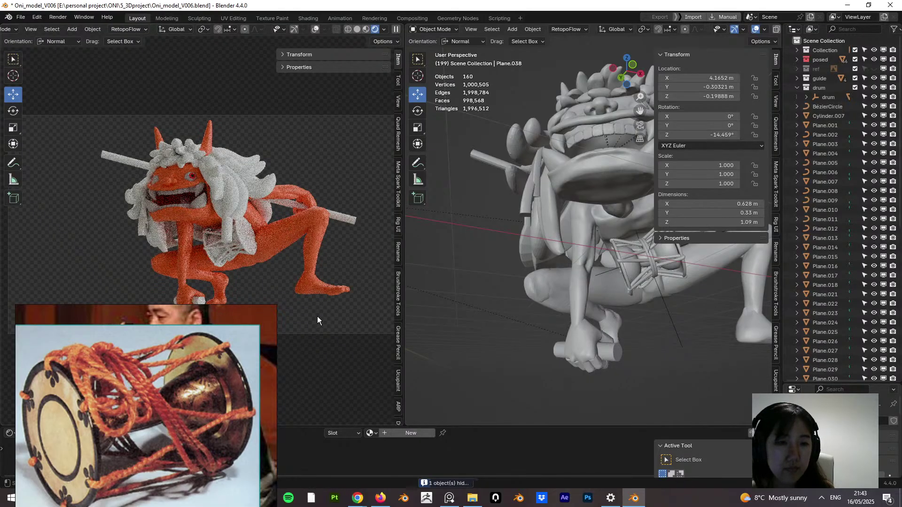
middle_click_drag(326, 303, 367, 294)
left_click(337, 303)
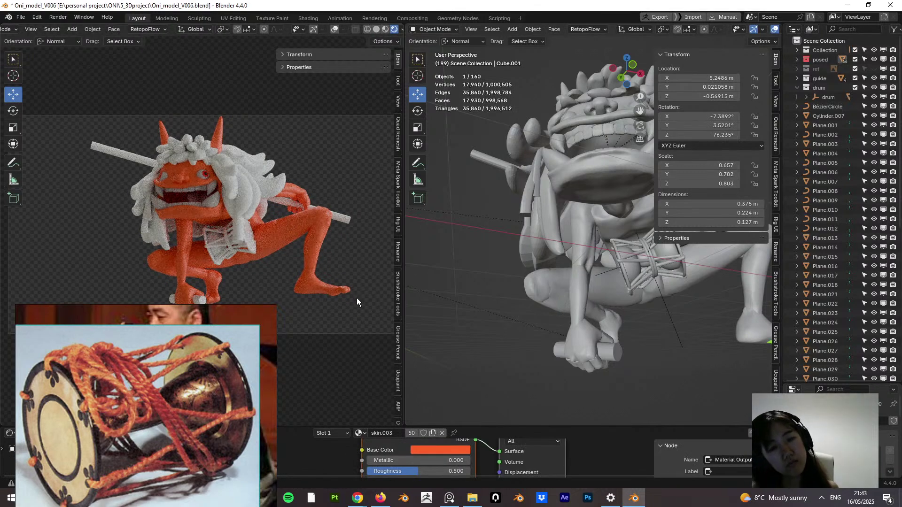
middle_click_drag(324, 294, 263, 320)
Step: Select the ring of guide circles near the world origin and delete them
middle_click_drag(631, 259, 603, 275)
scroll(625, 247, "up", 3)
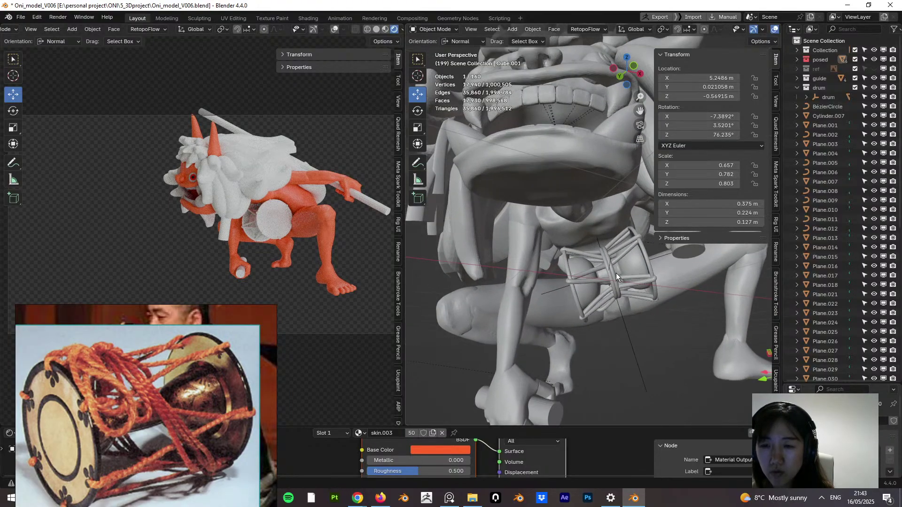
scroll(606, 284, "down", 5)
middle_click_drag(503, 334, 577, 276)
left_click(583, 261)
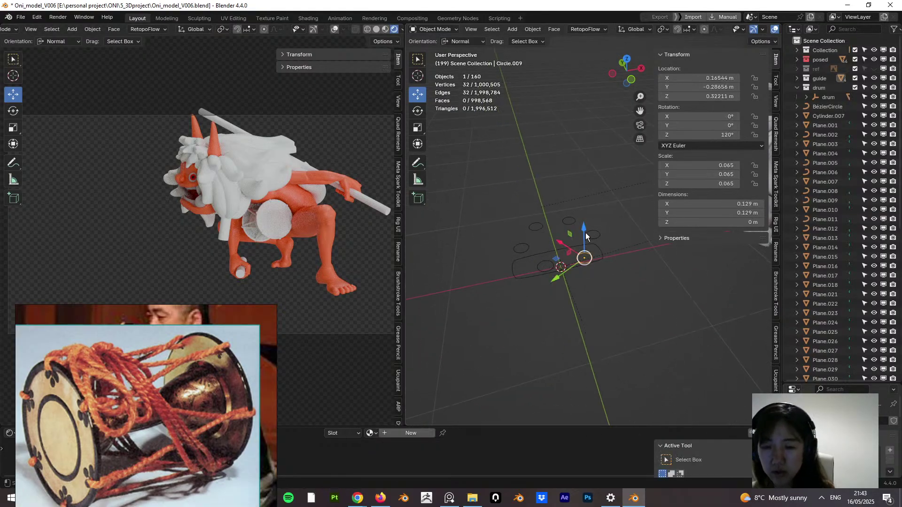
left_click(572, 222, "shift")
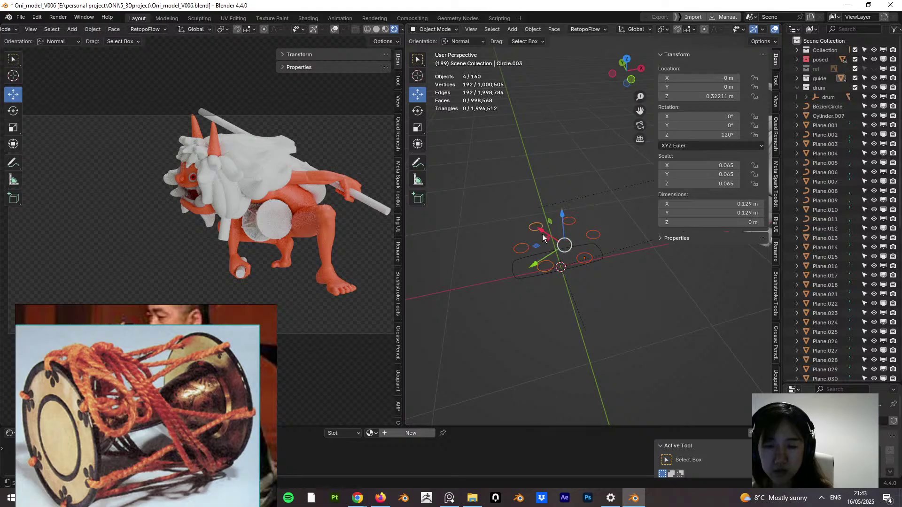
key("Delete")
Step: Hide the drum's binding ropes and lengthwise ropes to expose the profile circle at the drum's centre
middle_click_drag(562, 276, 604, 198)
left_click(604, 198)
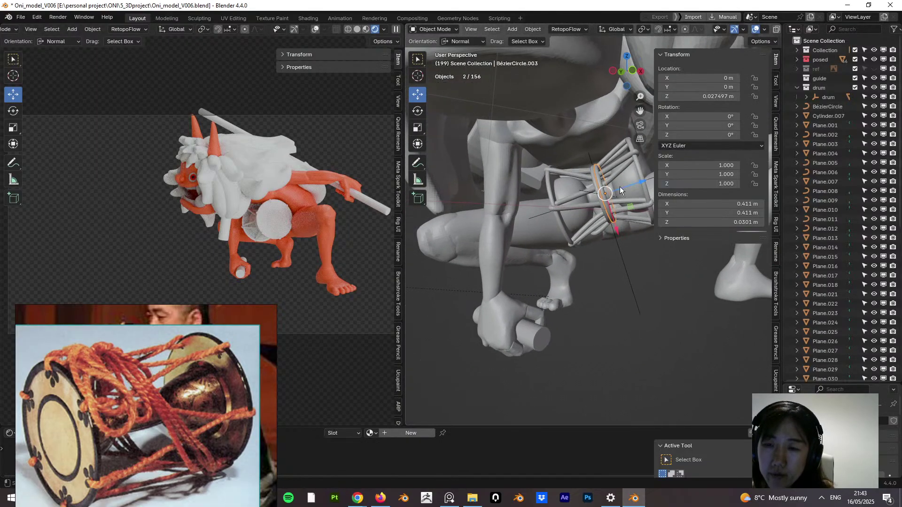
key("h")
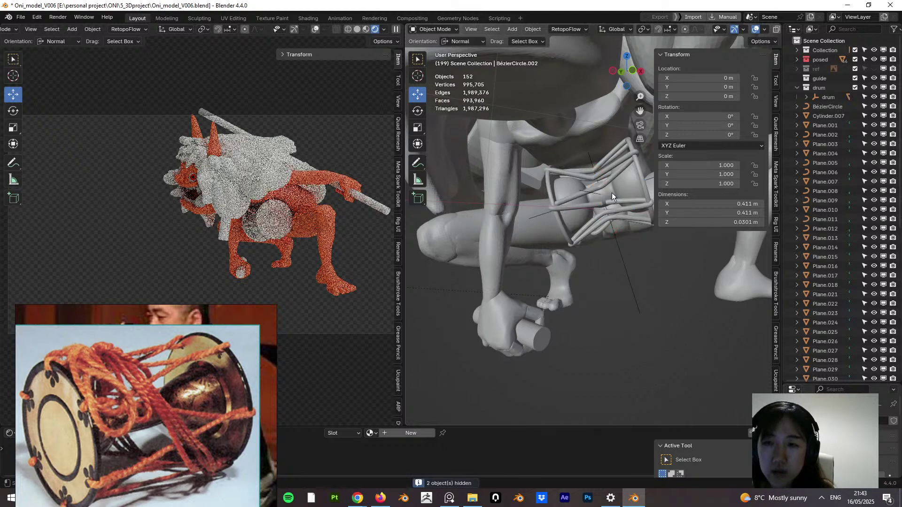
left_click(609, 187)
key("h")
left_click(610, 196)
key("h")
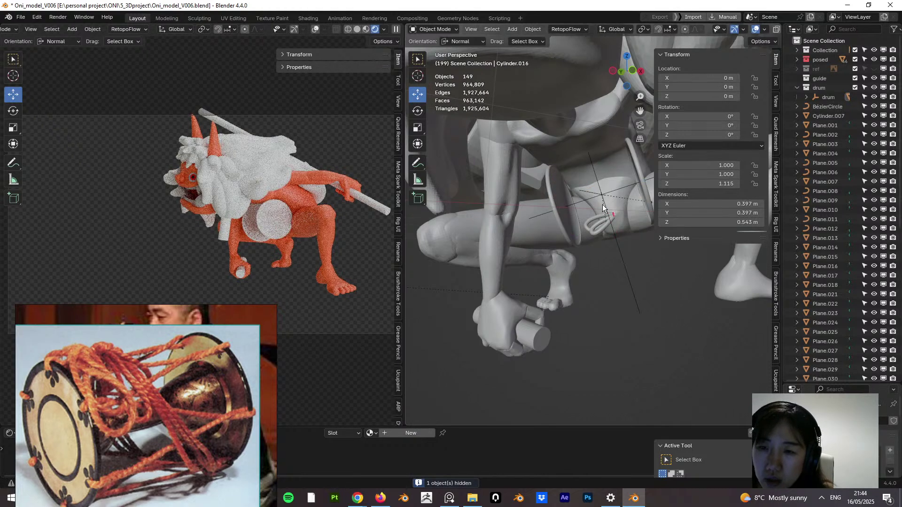
Step: Move the profile circle BézierCircle.001 away from the drum to about X 0.351 m, Y 0.488 m, Z -1.723 m, and unhide all objects
mouse_move(609, 197)
middle_mouse_down()
mouse_move(644, 209)
mouse_move(625, 196)
middle_mouse_up()
left_click(622, 197)
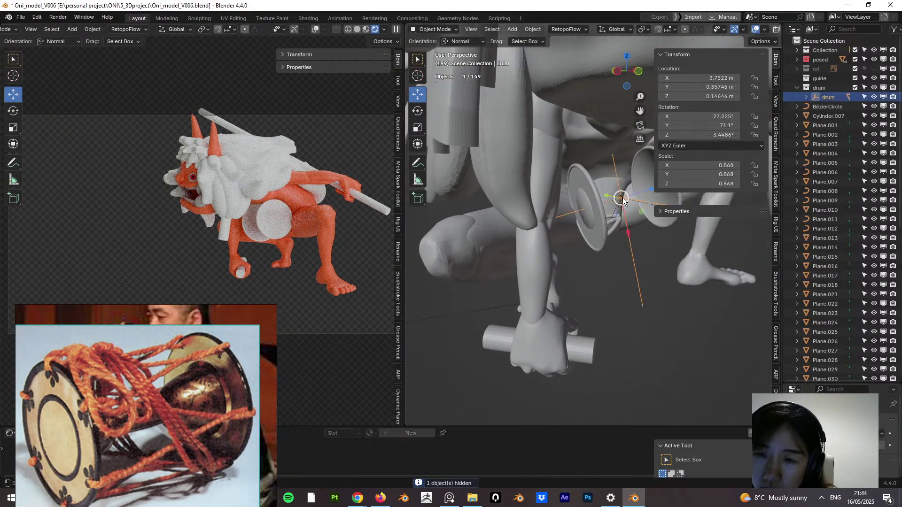
left_click(622, 196)
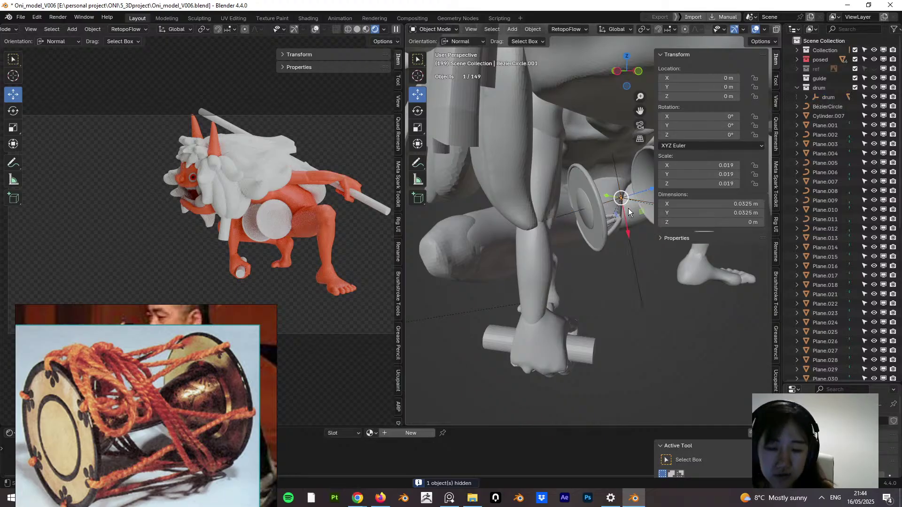
key("g")
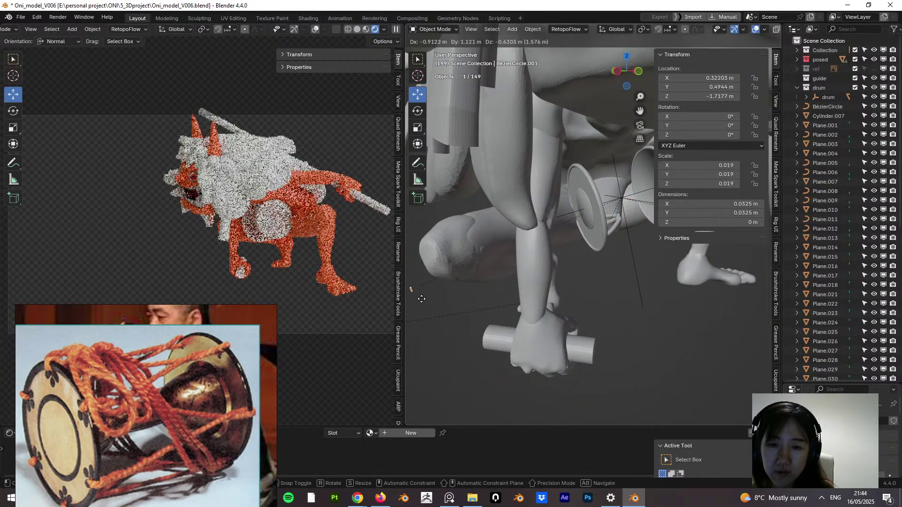
left_click(422, 299)
key("alt+h")
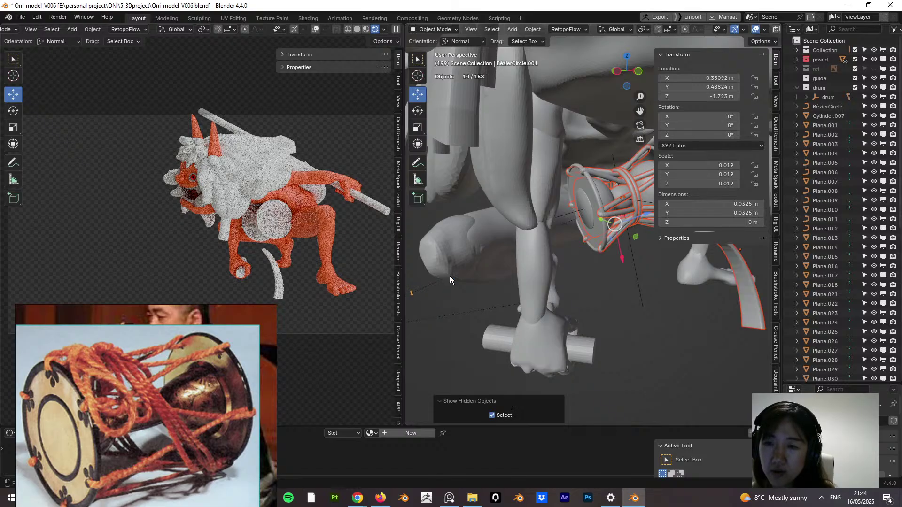
Step: Select only the displaced profile circle BézierCircle.001 and set its X, Y and Z location to 0
left_click(414, 295)
middle_click_drag(414, 295, 424, 283)
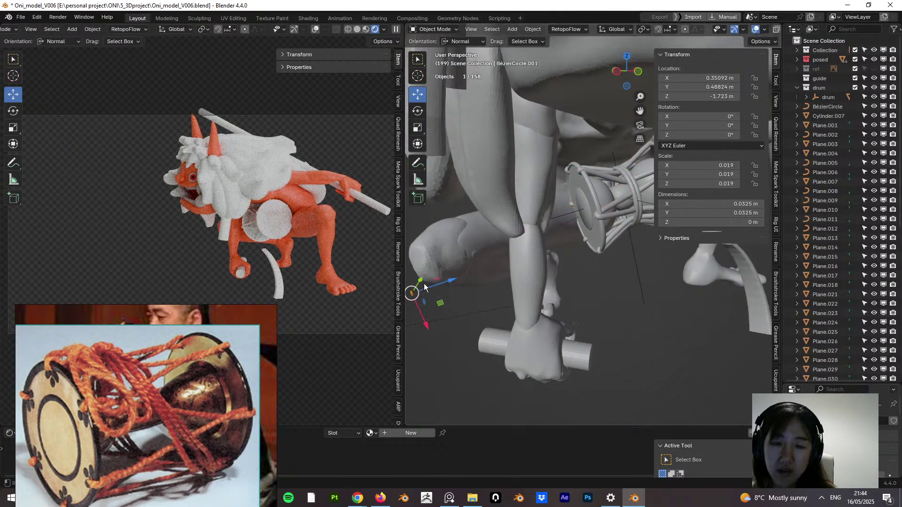
scroll(550, 235, "down", 3)
middle_click_drag(543, 255, 618, 219, "shift")
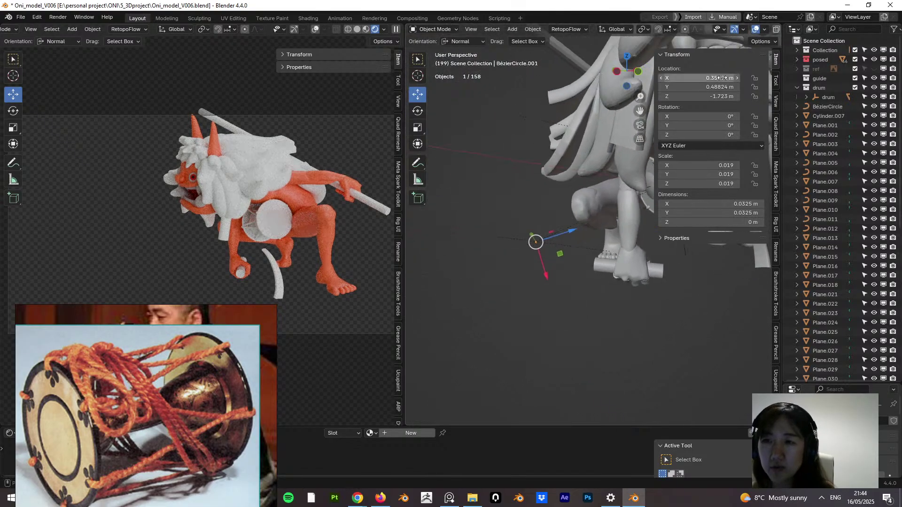
type("0")
key("Return")
left_click(722, 87)
type("0")
key("Return")
left_click(722, 97)
type("0")
key("Return")
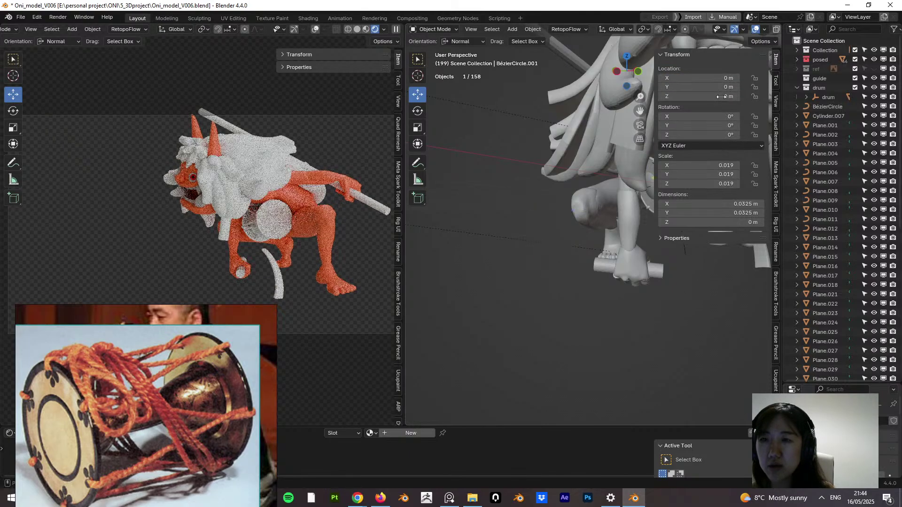
Step: Move the still-parented profile circle near the world origin, to about X -0.056 m, Y -0.434 m, Z -5.092 m
middle_click_drag(613, 213, 499, 229)
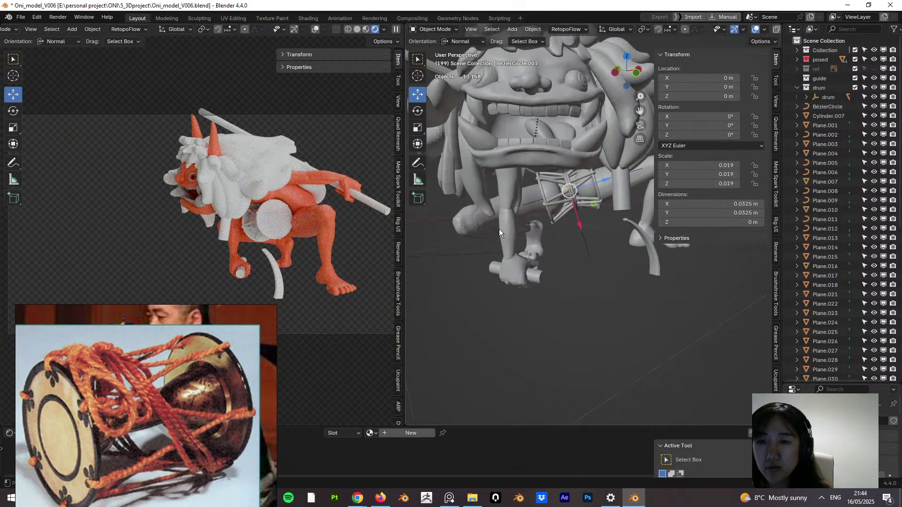
key("g")
left_click(462, 231)
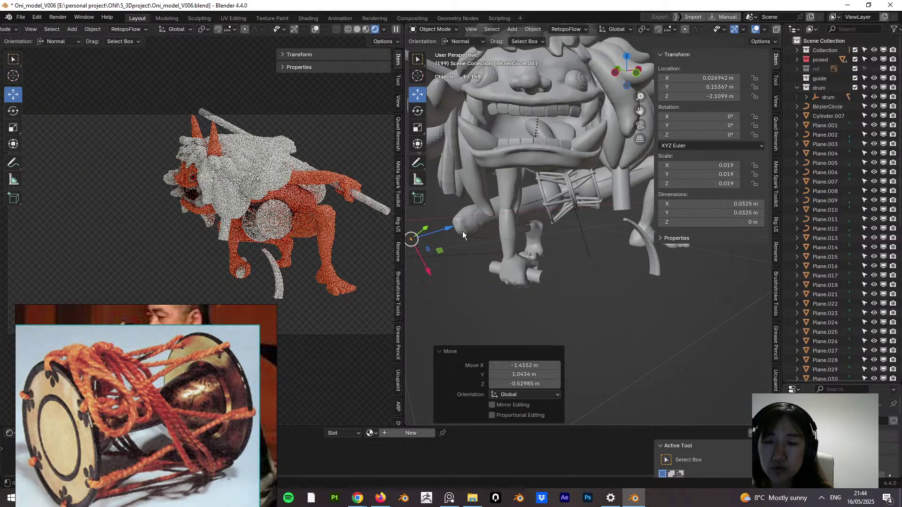
middle_click_drag(461, 236, 567, 250)
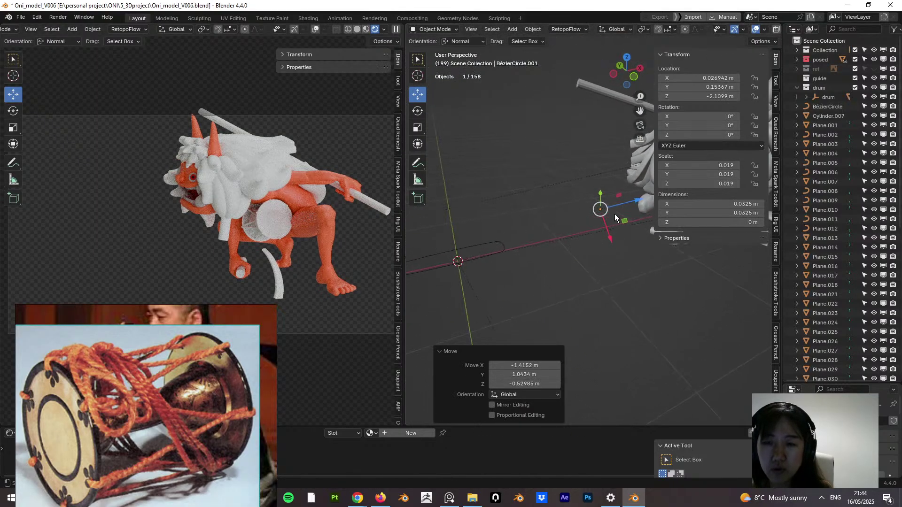
key("g")
left_click(459, 257)
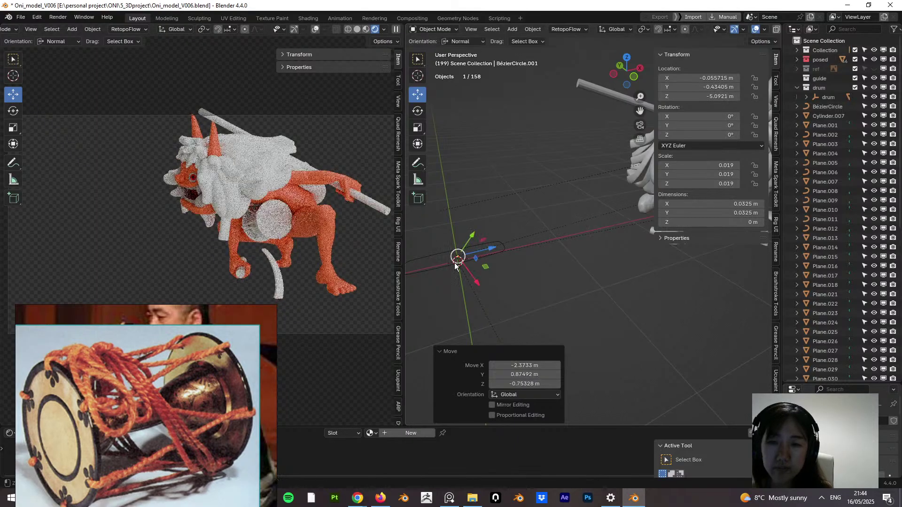
Step: Detach the profile circle BézierCircle.001 from the drum empty with the Clear Parent option
middle_click_drag(459, 258, 525, 235)
key("alt+p")
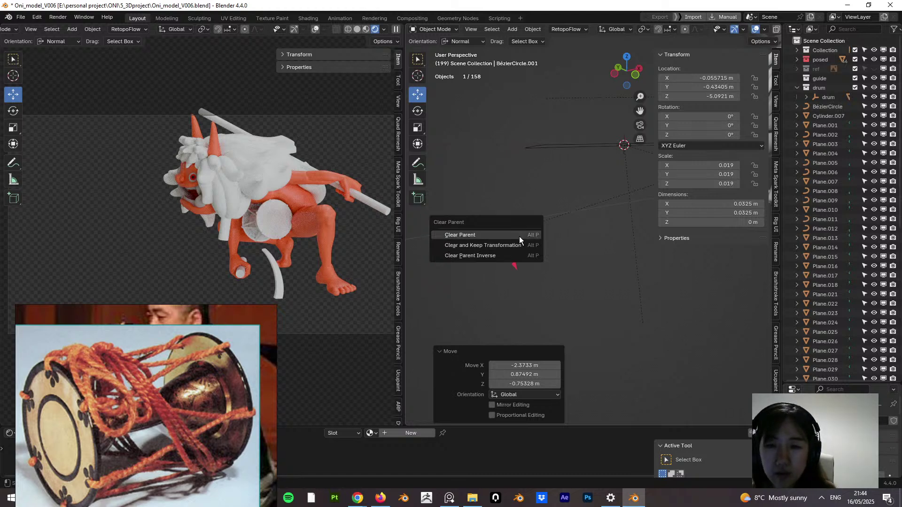
left_click(519, 235)
Step: Place the unparented profile circle at the world origin with X, Y and Z location 0
middle_click_drag(602, 224, 579, 229, "shift")
key("g")
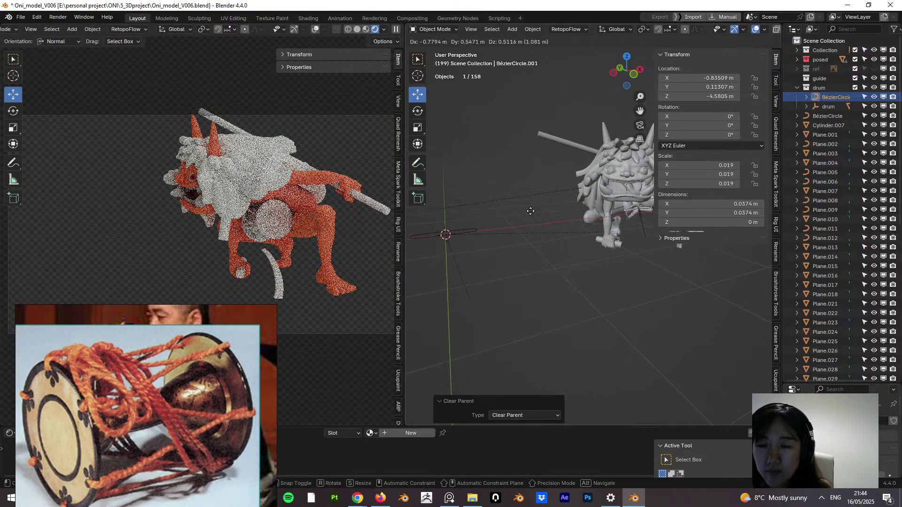
left_click(540, 210)
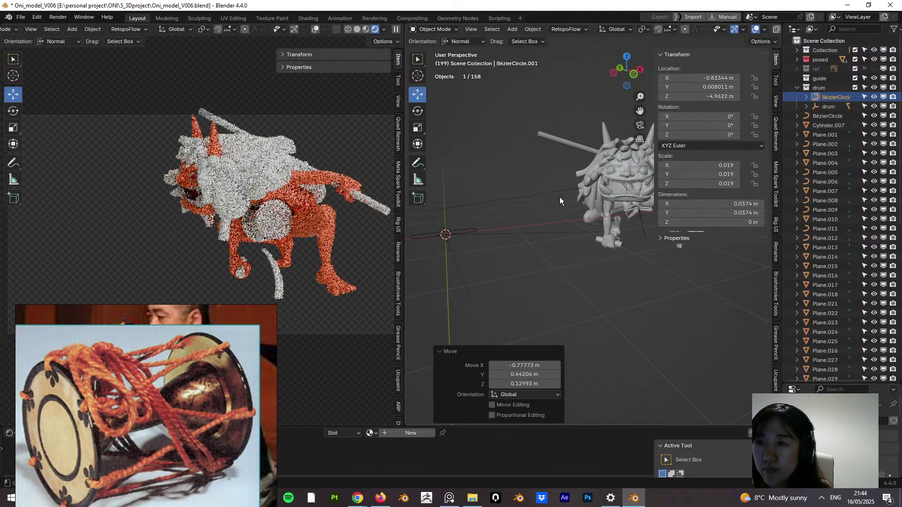
type("0")
key("Return")
left_click(701, 88)
type("0")
key("Return")
left_click(701, 96)
type("0")
key("Return")
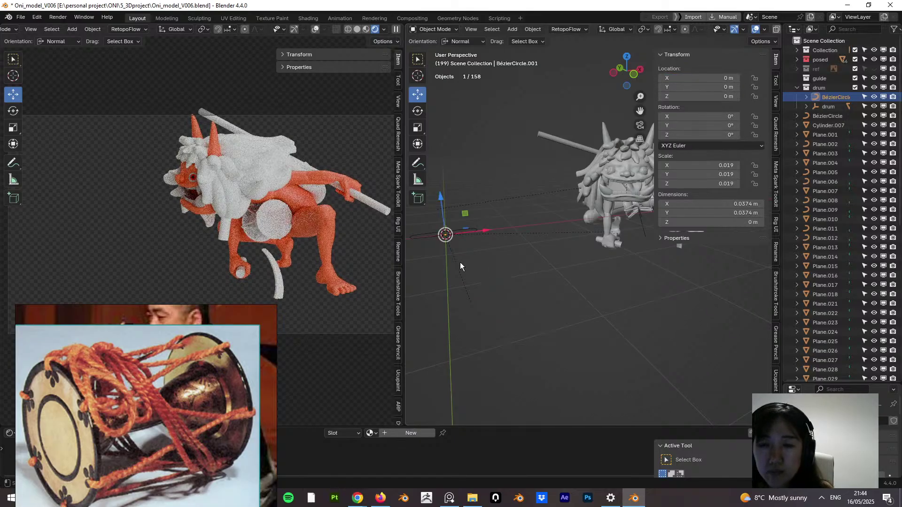
Step: Scale the rope profile circle up to about 0.023 to thicken the drum's ropes, deselect it and save the file
middle_click_drag(461, 266, 587, 240)
scroll(441, 231, "up", 1)
scroll(519, 237, "up", 5)
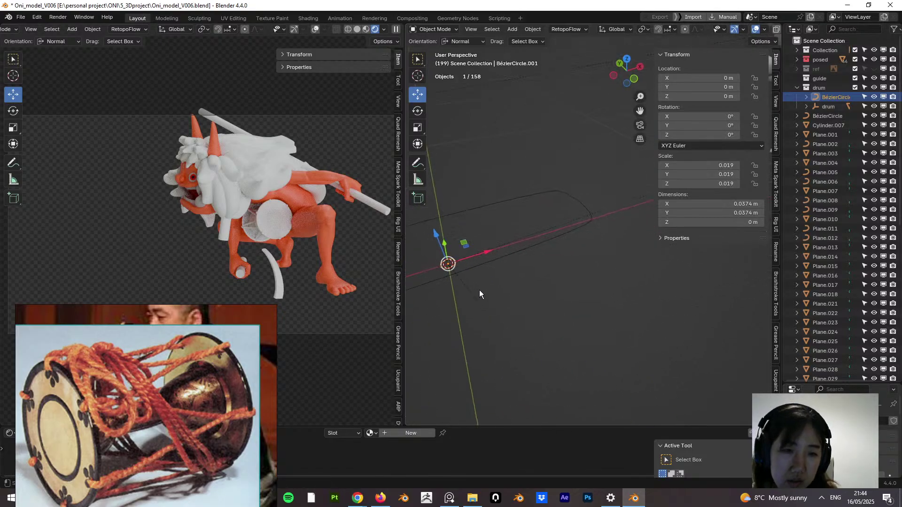
key("s")
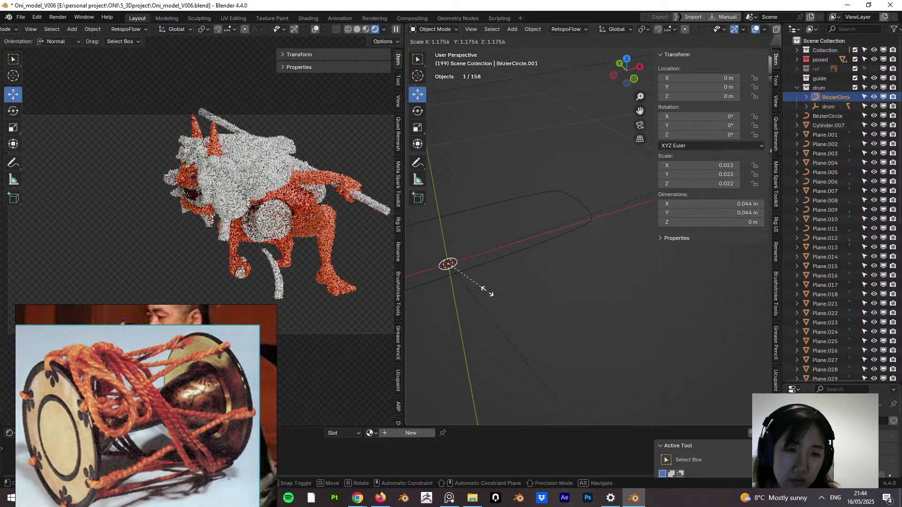
left_click(480, 291)
middle_click_drag(305, 251, 319, 187)
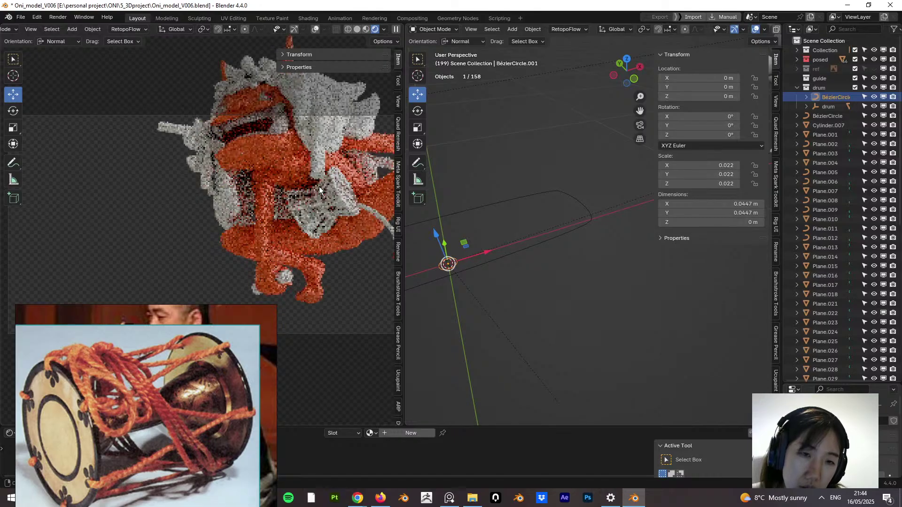
key("s")
left_click(490, 262)
left_click(542, 260)
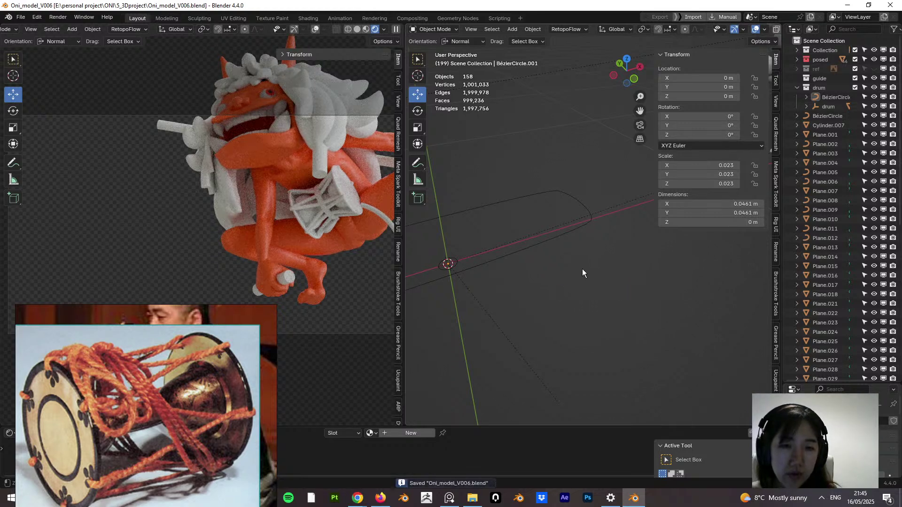
Step: Hide the curved strip hanging beside the oni's leg near the drum
mouse_move(582, 268)
middle_mouse_down()
mouse_move(599, 267)
mouse_move(569, 280)
middle_mouse_up()
scroll(625, 245, "down", 10)
scroll(604, 202, "up", 6)
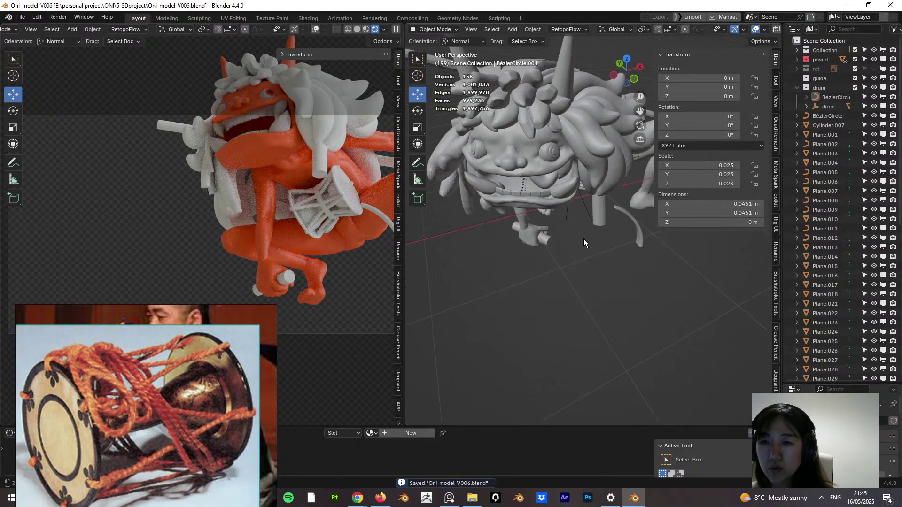
middle_click_drag(608, 210, 611, 176)
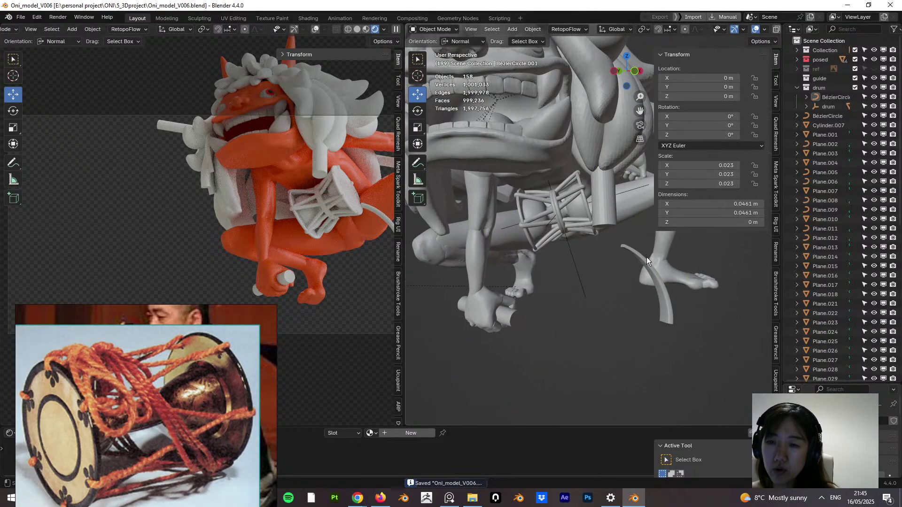
left_click(636, 248)
key("h")
Step: Move the four rope loop pieces to the lower front side of the drum and close the GeForce Experience overlay
middle_click_drag(571, 267, 555, 249)
key("g")
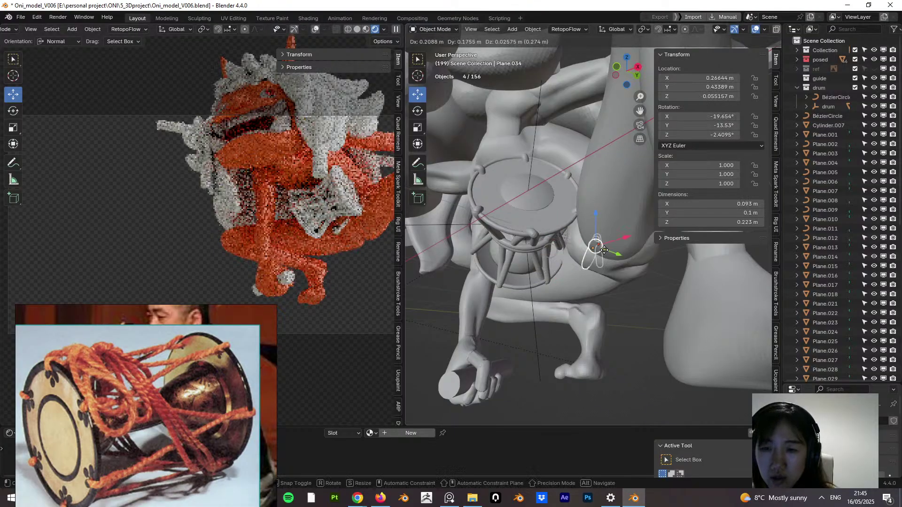
left_click(500, 269)
middle_click_drag(500, 269, 593, 272)
key("alt+z")
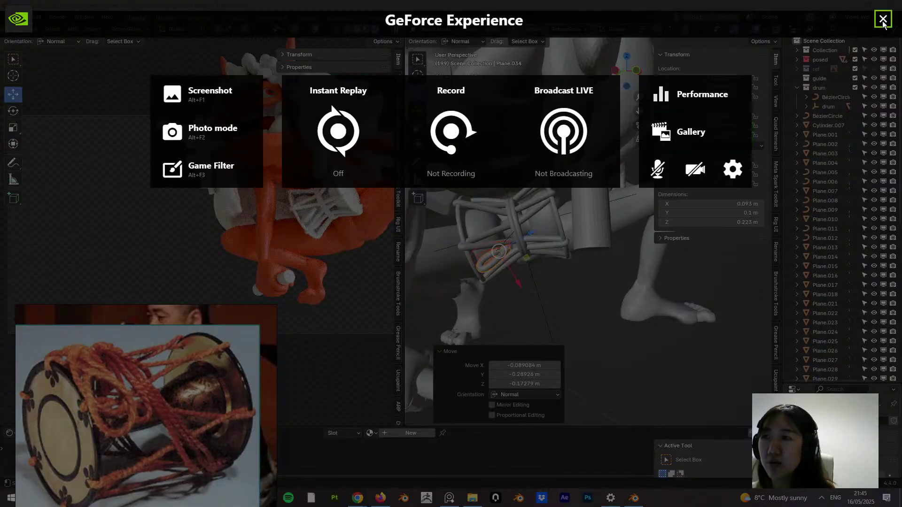
left_click(883, 19)
Step: Rotate the rope loops to hang downward and place them below the drum's waist at about X 0.204 m, Y -0.269 m, Z -0.012 m
key("r")
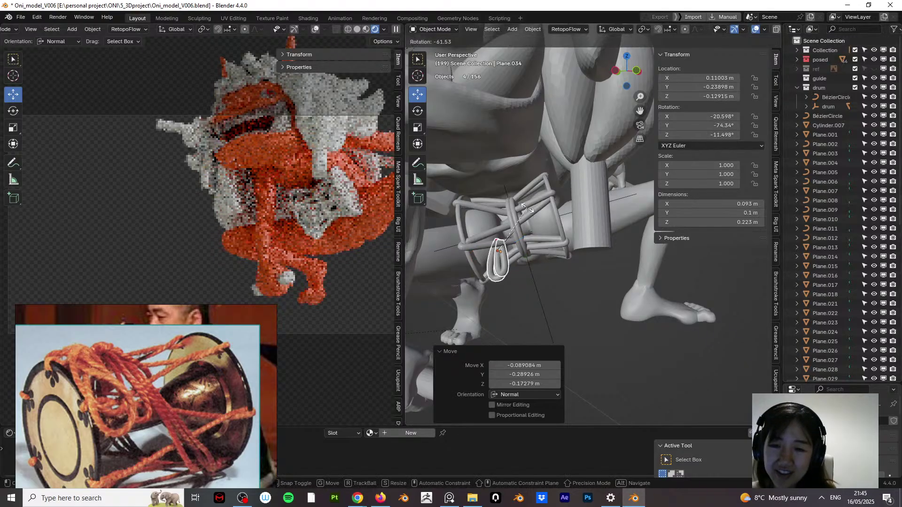
left_click(543, 244)
mouse_move(543, 244)
middle_mouse_down()
mouse_move(501, 289)
mouse_move(487, 267)
mouse_move(550, 234)
middle_mouse_up()
Step: Rotate the four rope loops in Global orientation and move them up toward the drum's waist at about X 0.171 m, Y -0.264 m, Z 0.025 m
left_click(417, 114)
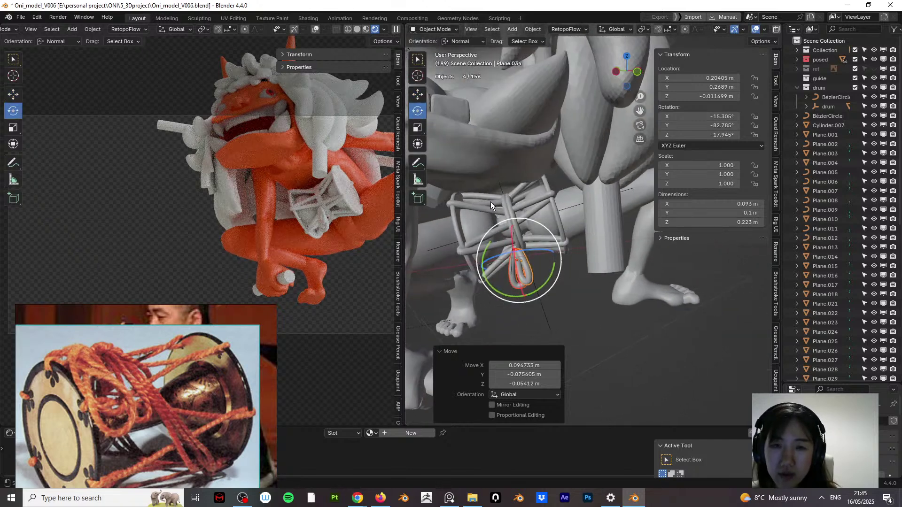
left_click(462, 41)
left_click(461, 66)
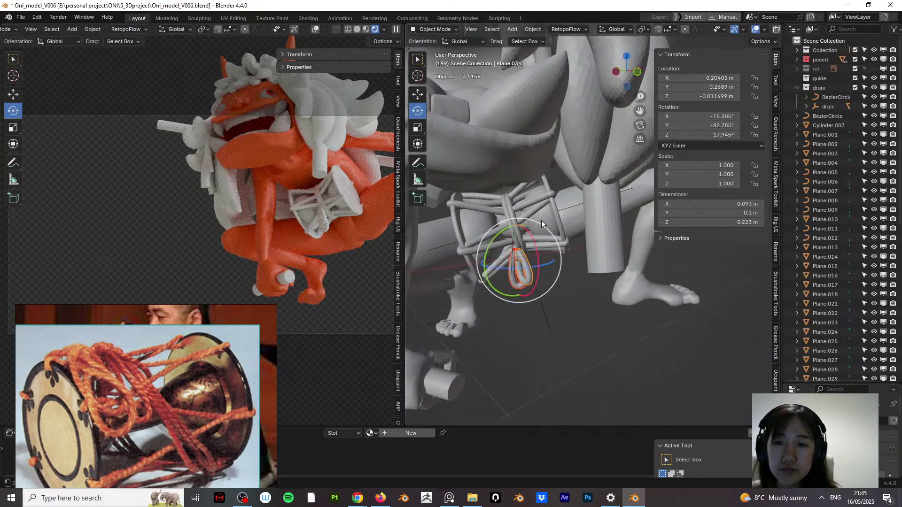
left_click_drag(531, 264, 541, 268)
key("g")
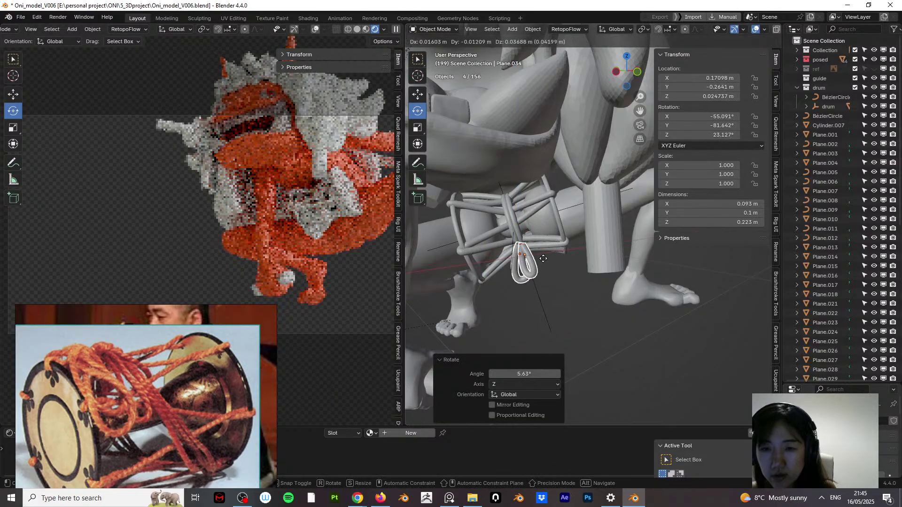
left_click(541, 254)
Step: Rotate the rope loops about 42.5° around global Z, place them at about X 0.119 m, Y -0.230 m, Z 0.029 m, and deselect them
middle_click_drag(541, 254, 511, 248)
left_click_drag(521, 247, 552, 262)
mouse_move(552, 262)
middle_mouse_down()
mouse_move(597, 267)
mouse_move(568, 264)
middle_mouse_up()
key("g")
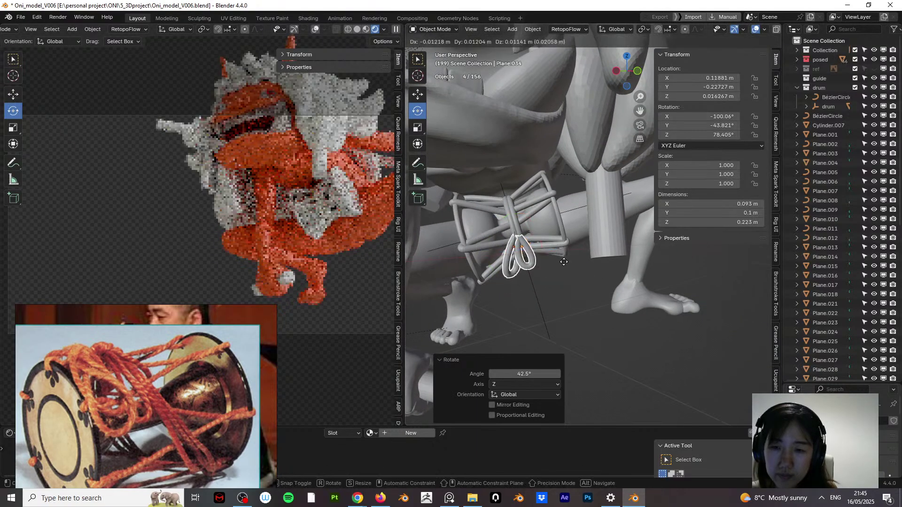
left_click(566, 266)
left_click(571, 288)
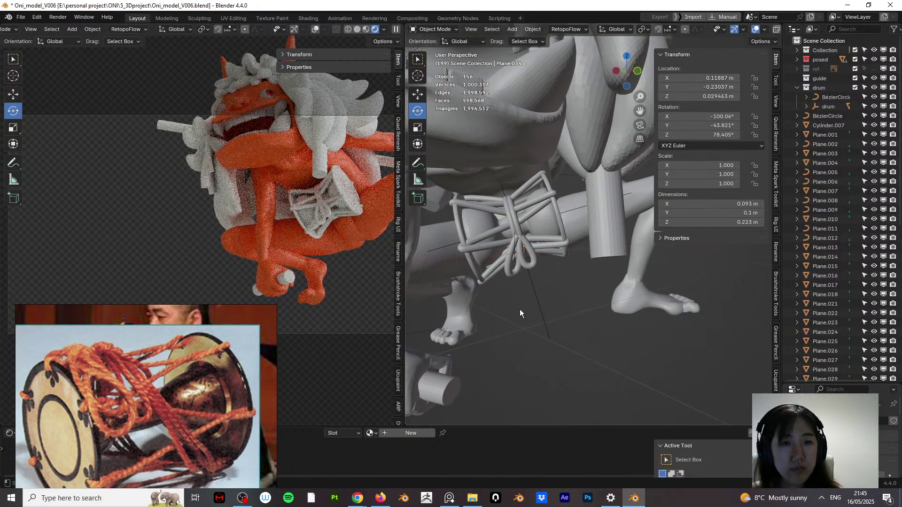
Step: Examine the rope loops and the drum's fit on the oni from several sides
middle_click_drag(338, 208, 286, 226)
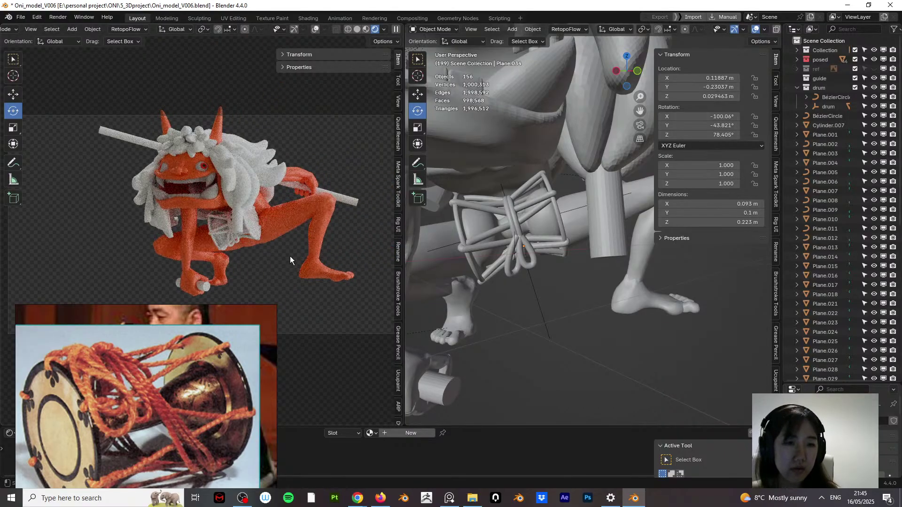
left_click(534, 267)
left_click(555, 298)
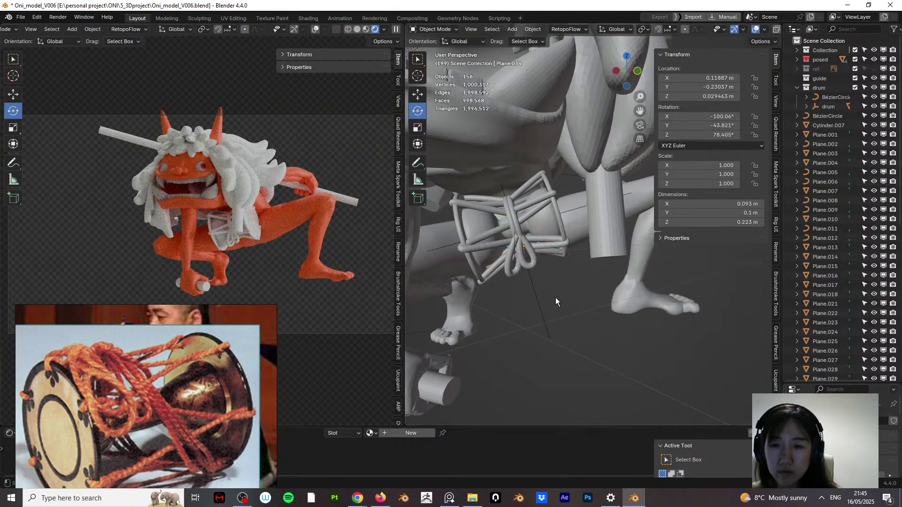
middle_click_drag(556, 297, 539, 209)
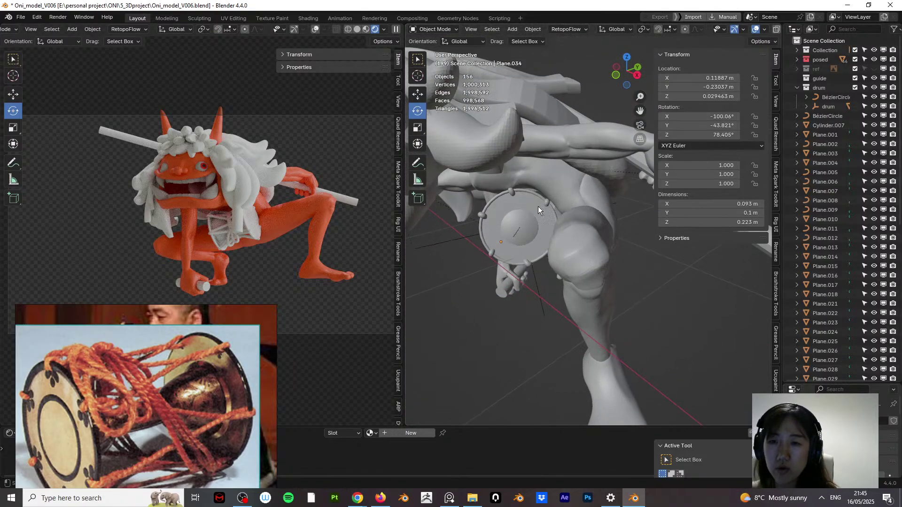
mouse_move(600, 180)
middle_mouse_down()
mouse_move(517, 193)
mouse_move(666, 190)
mouse_move(543, 198)
mouse_move(604, 167)
middle_mouse_up()
middle_click_drag(564, 202, 590, 193)
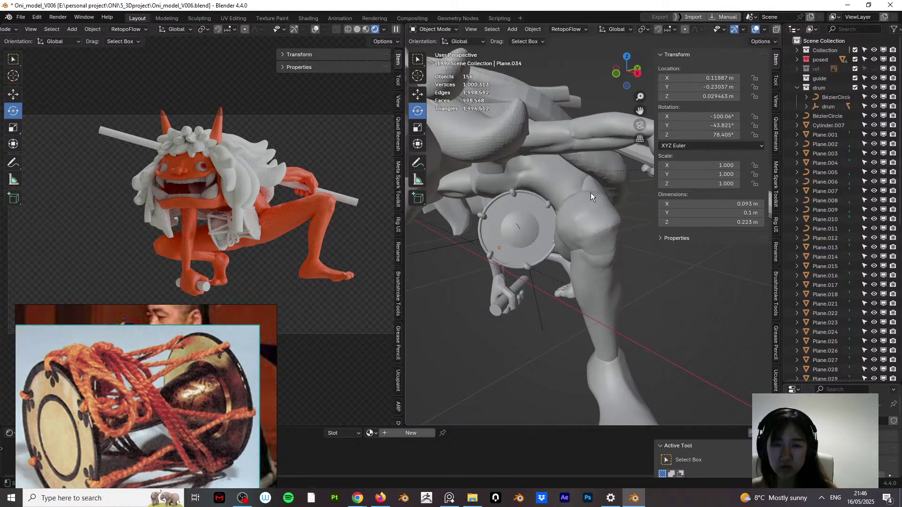
middle_click_drag(452, 183, 528, 191)
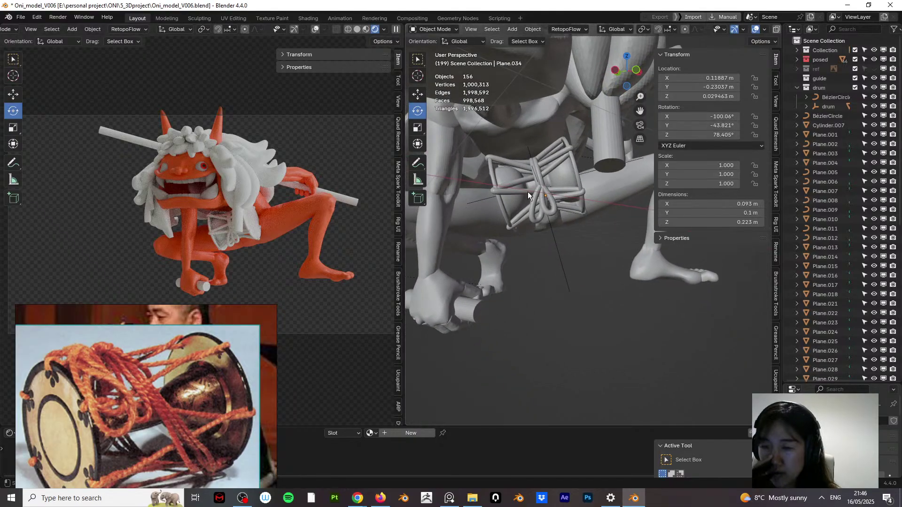
Step: Duplicate one of the hanging rope loops in place
left_click(545, 205)
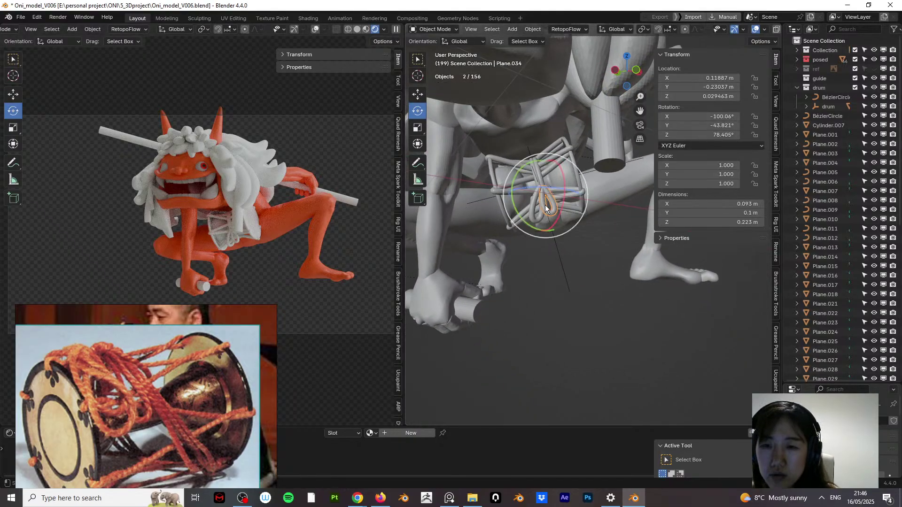
key("shift+d")
key("Escape")
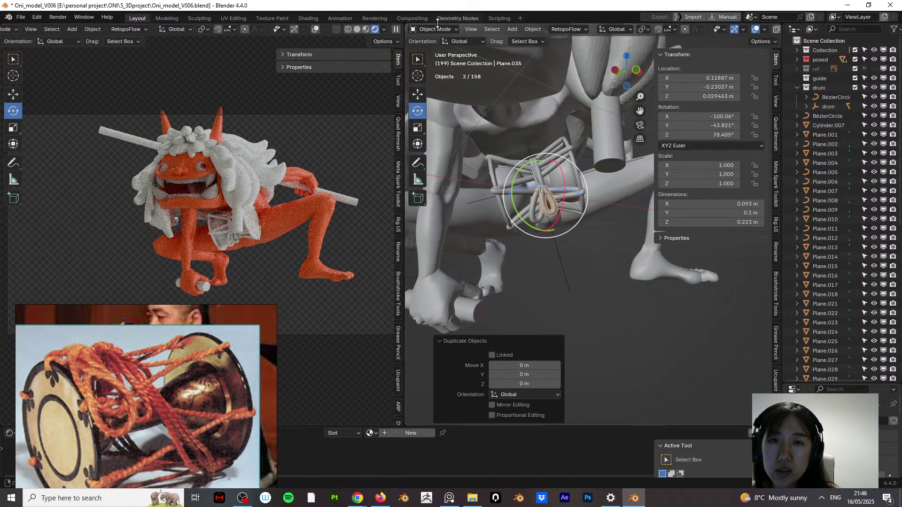
Step: In Edit Mode, pull the duplicated loop's end control point down to about local X -0.004, Y 0.125, Z -0.288 m and rotate its handles downward
left_click(437, 51)
scroll(585, 174, "up", 4)
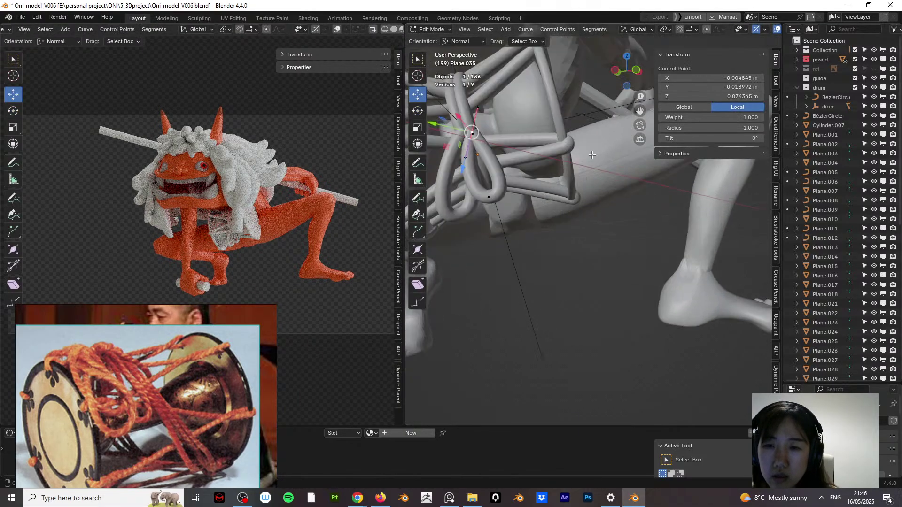
middle_click_drag(585, 173, 658, 168, "shift")
scroll(588, 169, "up", 2)
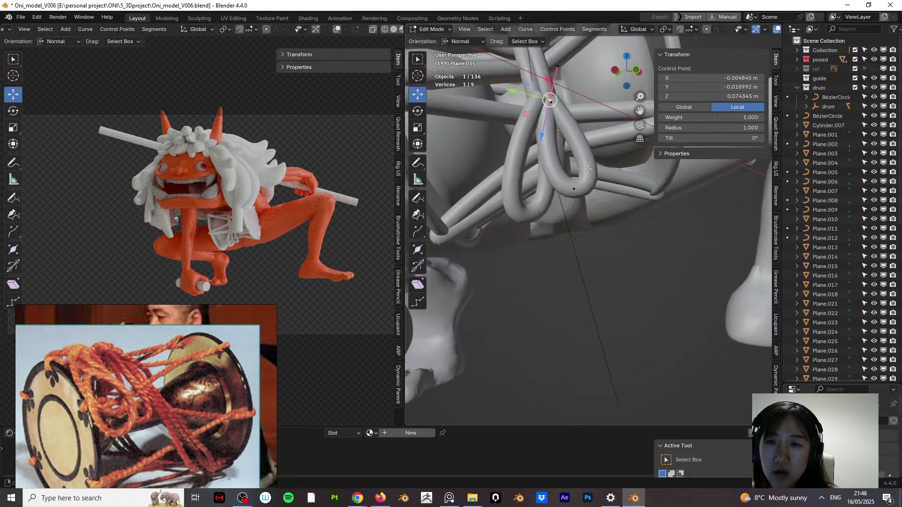
left_click_drag(550, 106, 590, 249)
key("r")
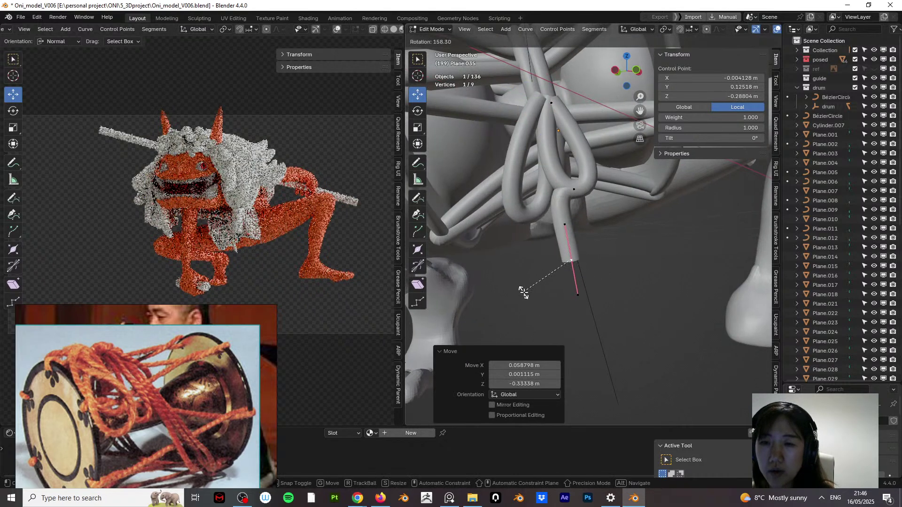
left_click(523, 293)
Step: Move the duplicated rope's middle control point inward between its two ends and rotate its handles -98.9°
left_click(574, 187)
left_click_drag(573, 187, 601, 185)
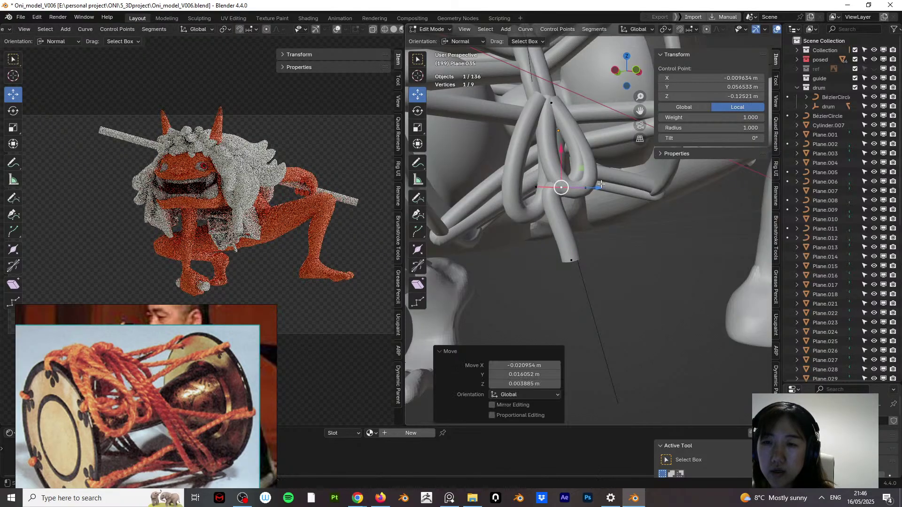
key("r")
left_click(549, 149)
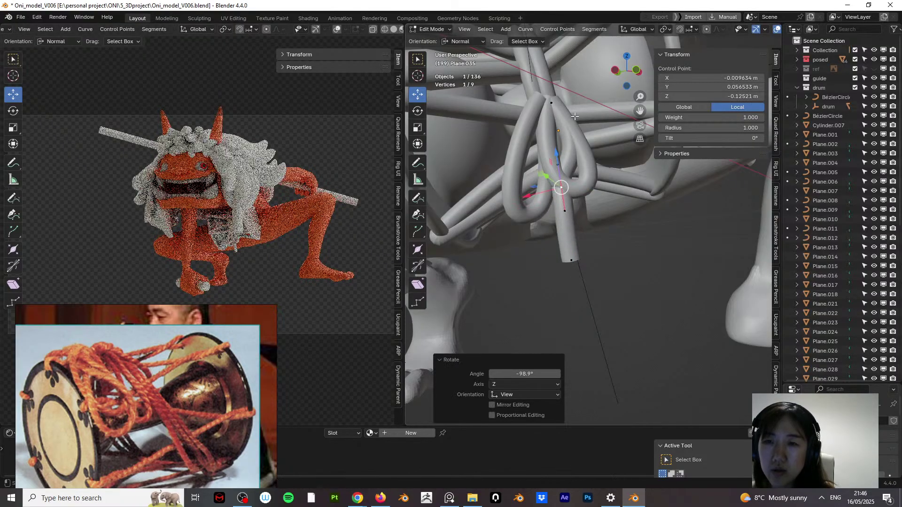
Step: Nudge the duplicated rope's upper control point toward the knot and delete its middle control point
left_click(548, 96)
key("g")
left_click(544, 97)
left_click(562, 188)
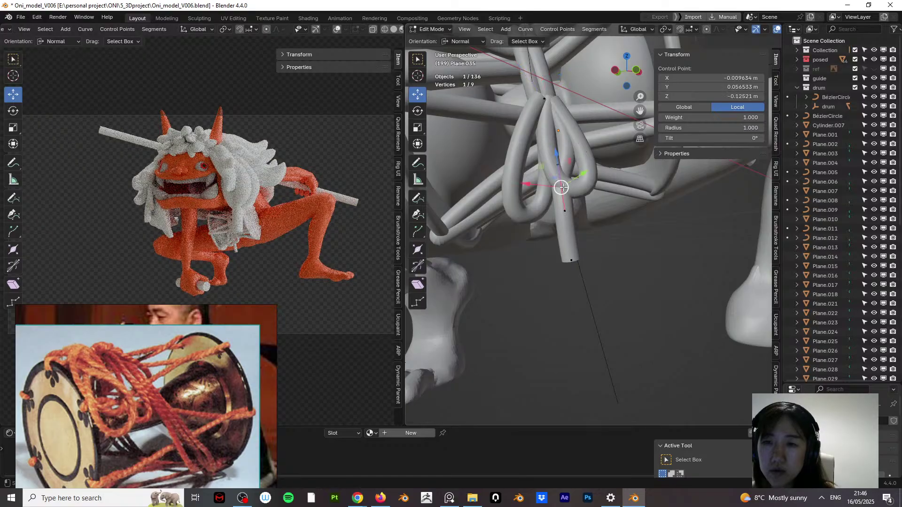
left_click(573, 198)
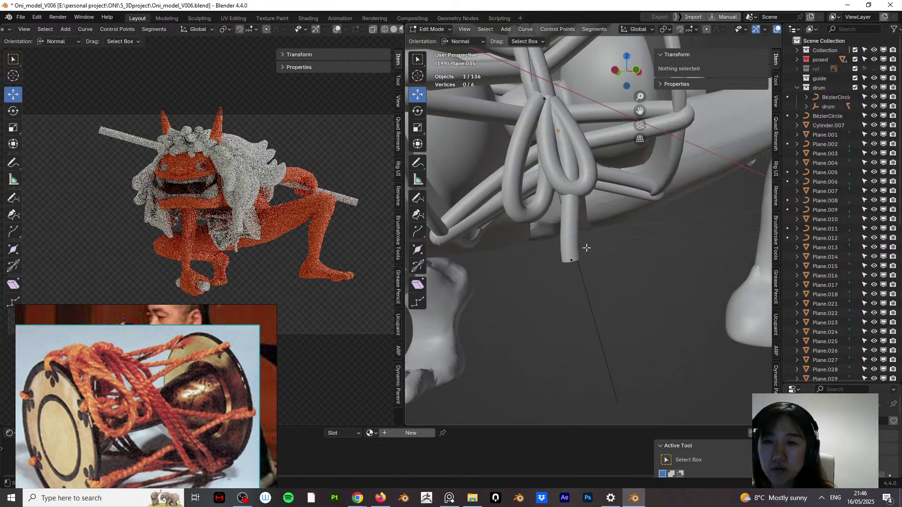
Step: Move the strand's lower end in front of the loops and its upper point to about local X -0.014, Y -0.023, Z 0.083 m
middle_click_drag(586, 248, 564, 259)
left_click(567, 261)
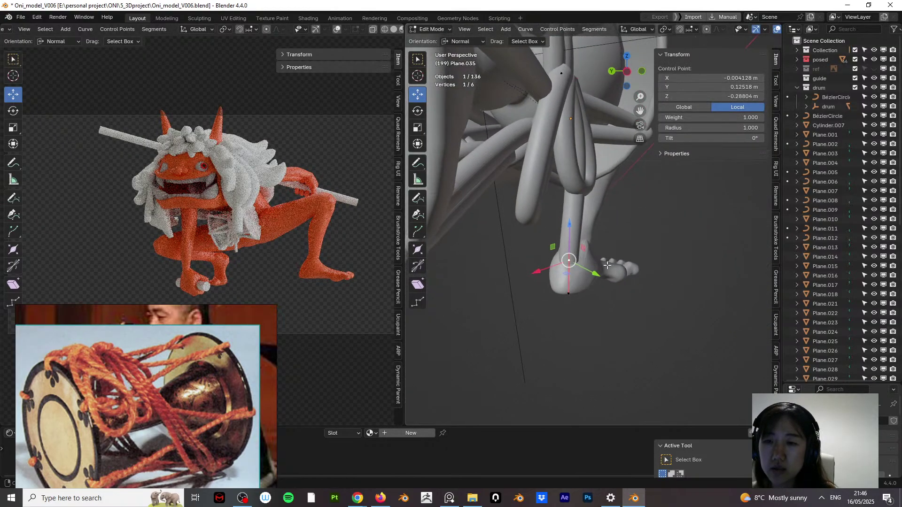
key("g")
left_click(634, 268)
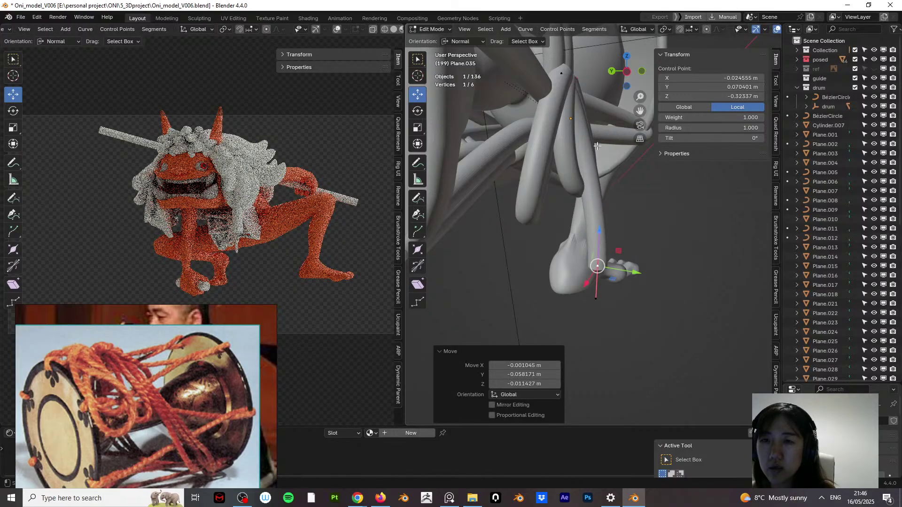
left_click(574, 85)
key("g")
left_click(585, 91)
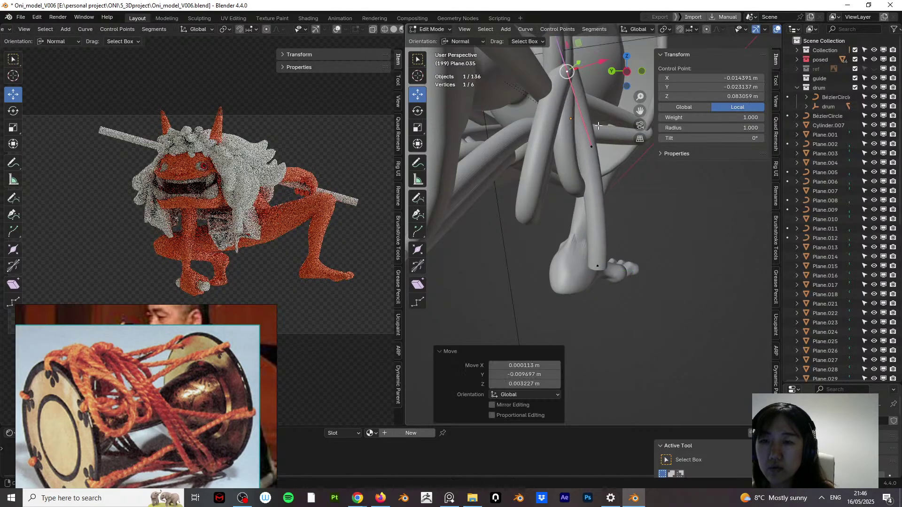
Step: Curve the strand by rotating its lower end about 32.3° and moving it to about local X -0.094, Y 0.127, Z -0.354 m
middle_click_drag(585, 94, 617, 241)
left_click(614, 271)
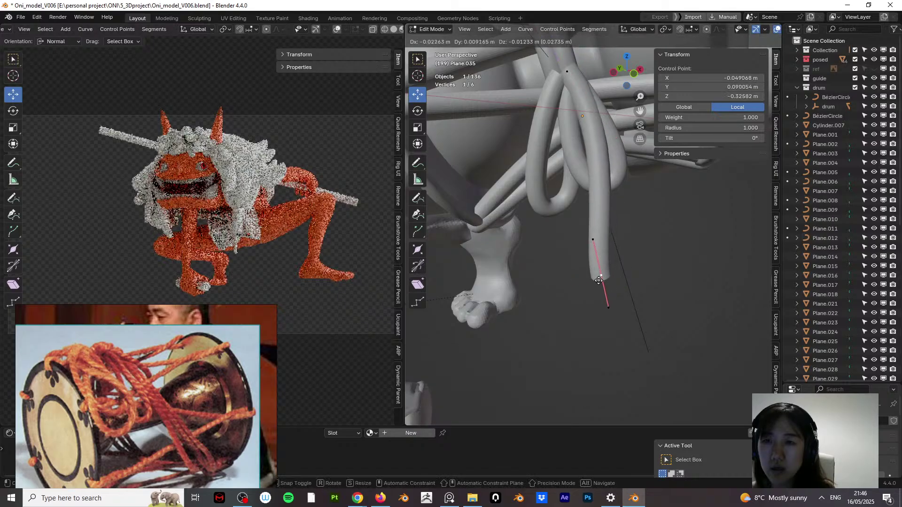
key("g")
left_click(631, 272)
key("r")
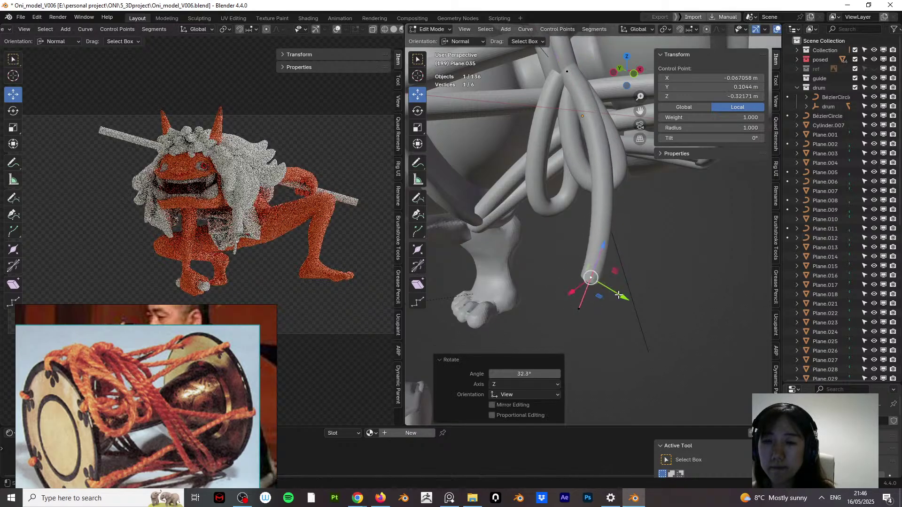
left_click(585, 289)
key("g")
left_click(581, 301)
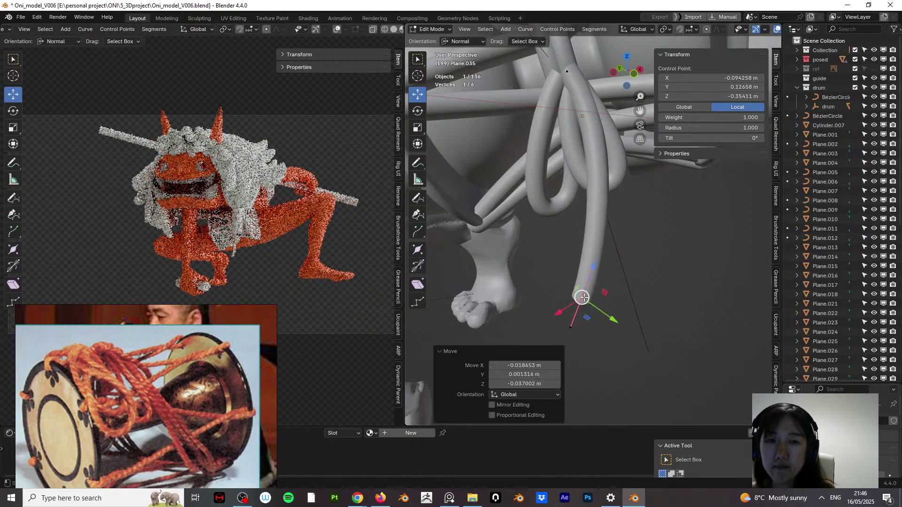
left_click(613, 286)
Step: Return to Object Mode and save the file
middle_click_drag(601, 293, 510, 138)
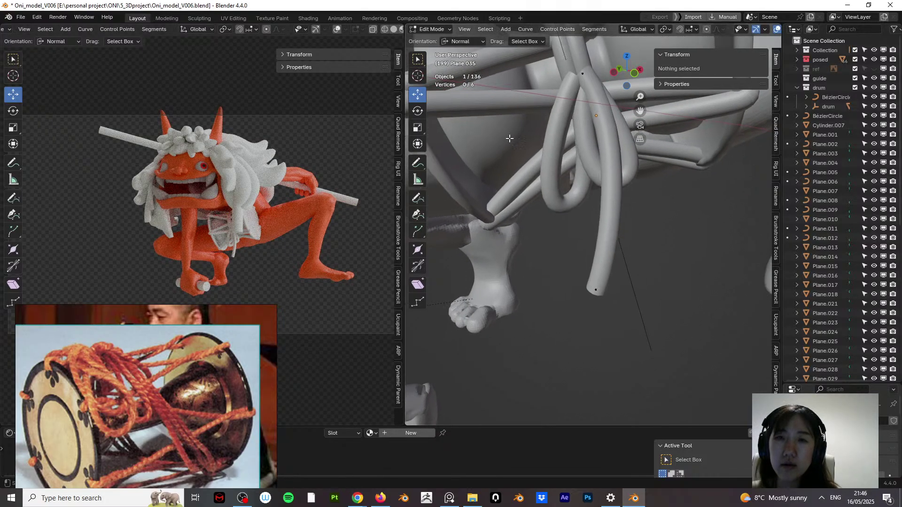
left_click(436, 29)
left_click(431, 40)
key("ctrl+s")
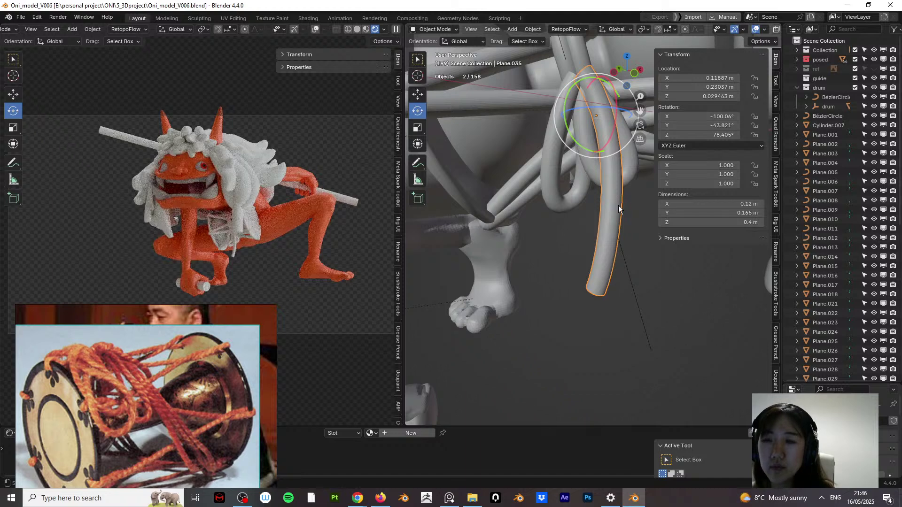
Step: Duplicate the hanging strand and offset the copy by about X -0.016 m, Y 0.008 m, Z -0.004 m
key("shift+d")
right_click(603, 213)
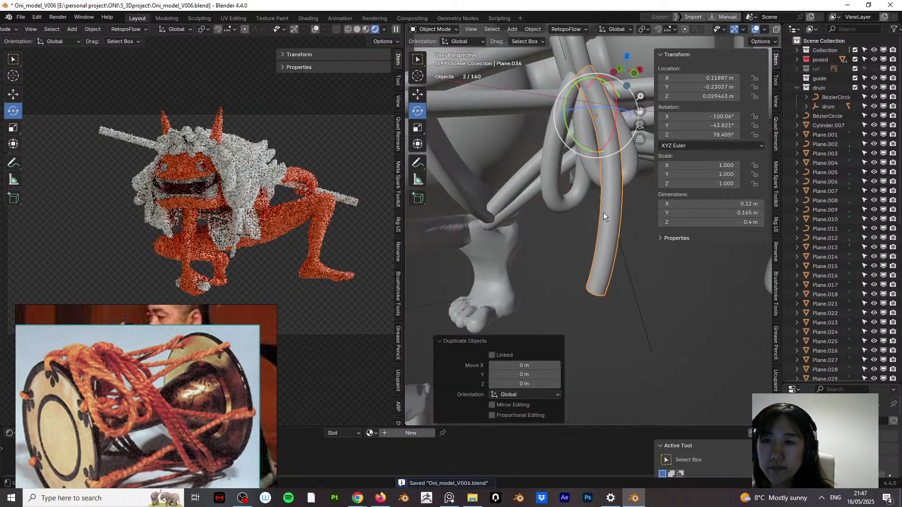
left_click(432, 40)
key("g")
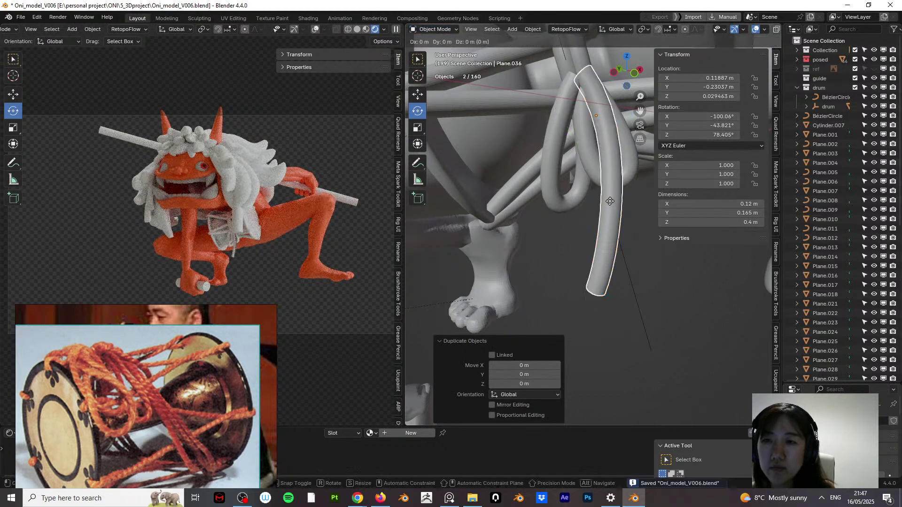
left_click(601, 202)
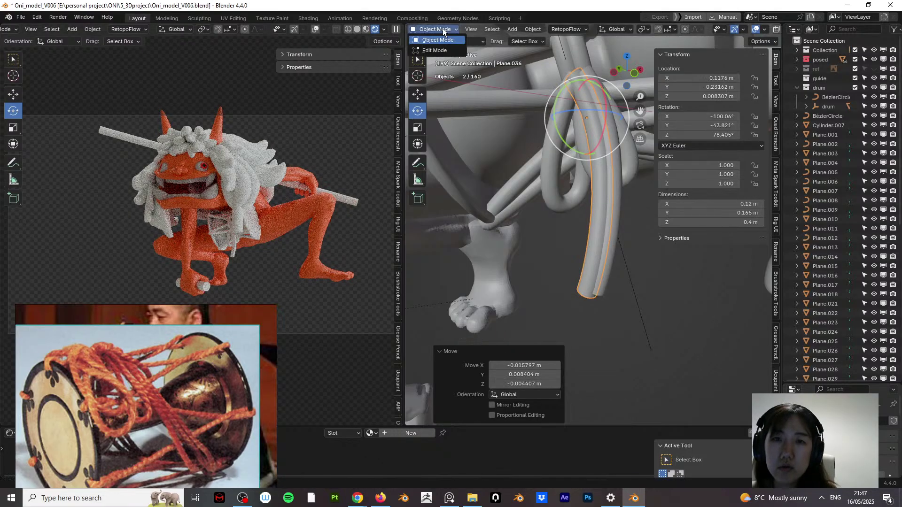
Step: In Edit Mode, swing the copied strand's lower end to about local X -0.206, Y 0.199, Z -0.335 m and rotate its handles to curve it
left_click(442, 28)
left_click(442, 47)
left_click(587, 297)
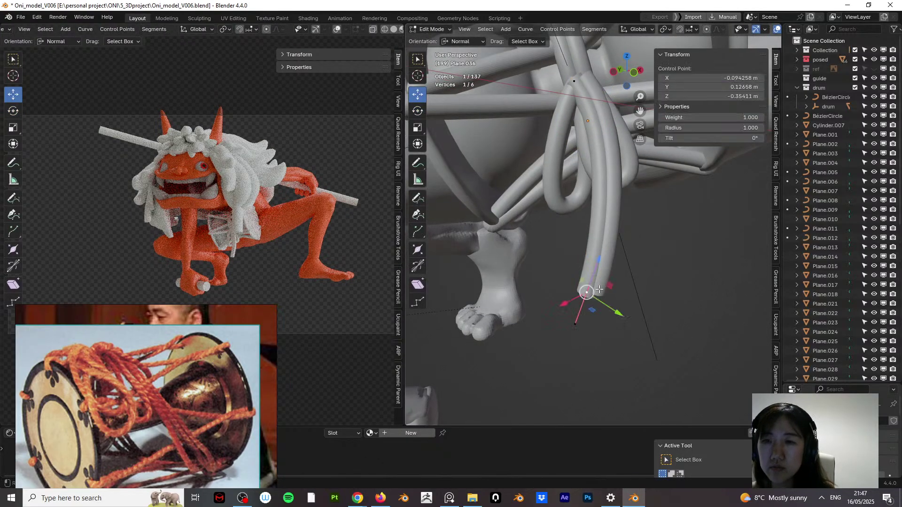
middle_click_drag(593, 296, 619, 287)
key("g")
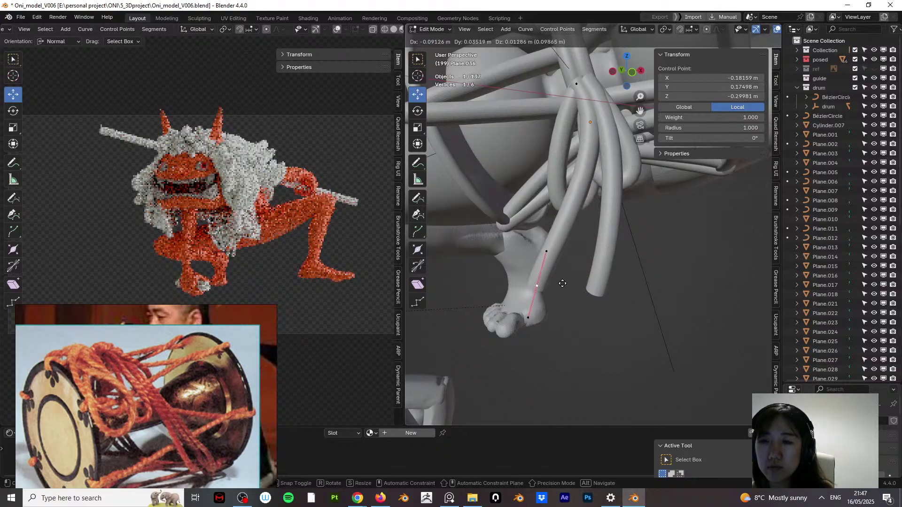
left_click(558, 305)
key("r")
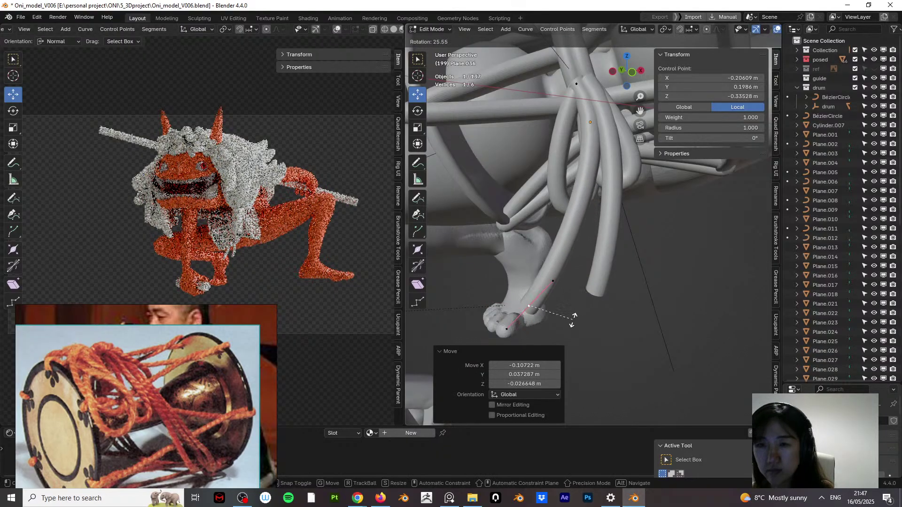
left_click(573, 313)
Step: Rotate the copied strand's upper control point about 19.1° and move it to about local X -0.005, Y -0.028, Z 0.075 m
left_click(577, 85)
key("r")
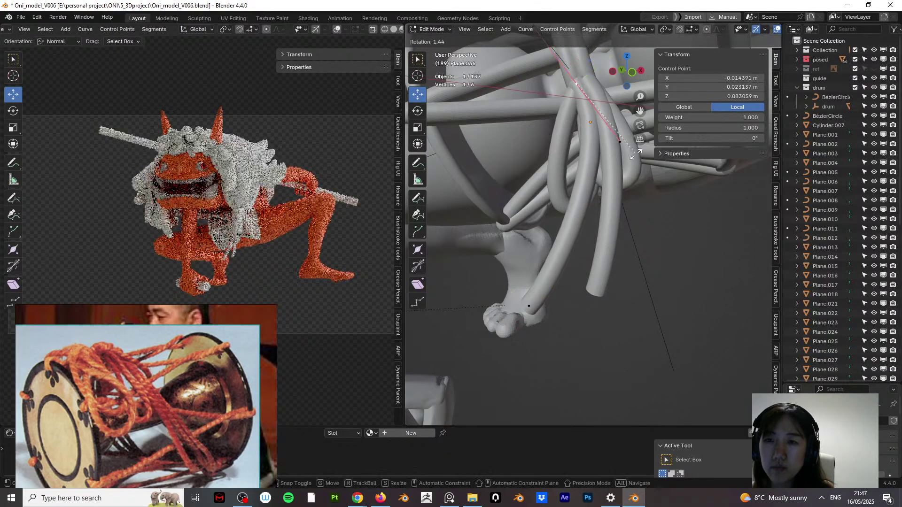
left_click(612, 168)
key("g")
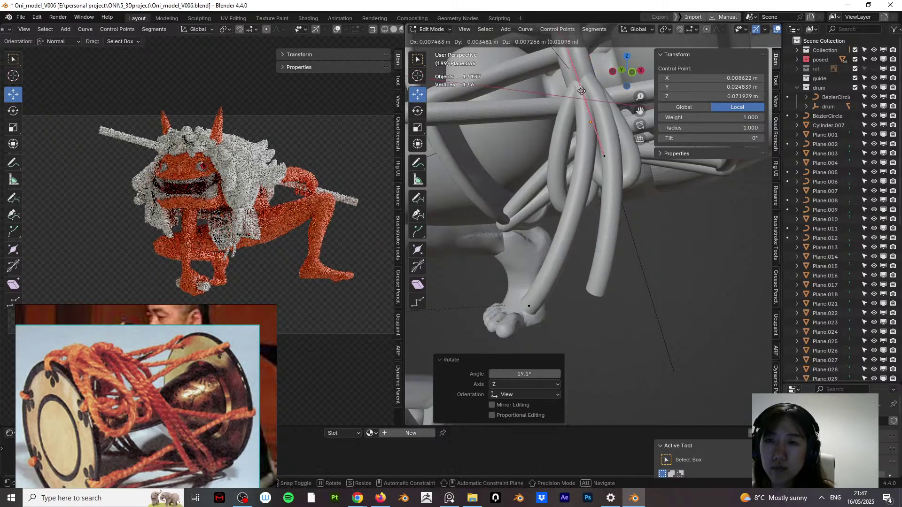
left_click(592, 75)
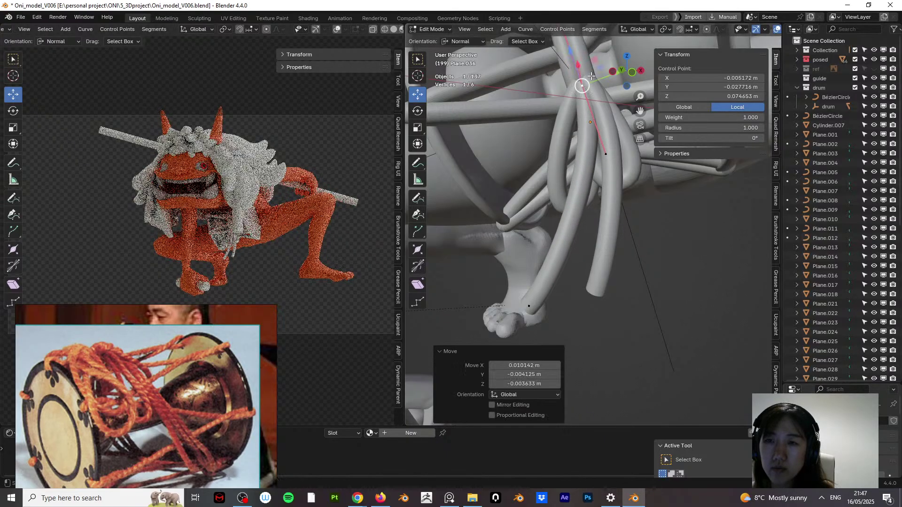
Step: Shrink the upper control point's radius to about 0.886 and return to Object Mode
key("alt+s")
left_click(608, 114)
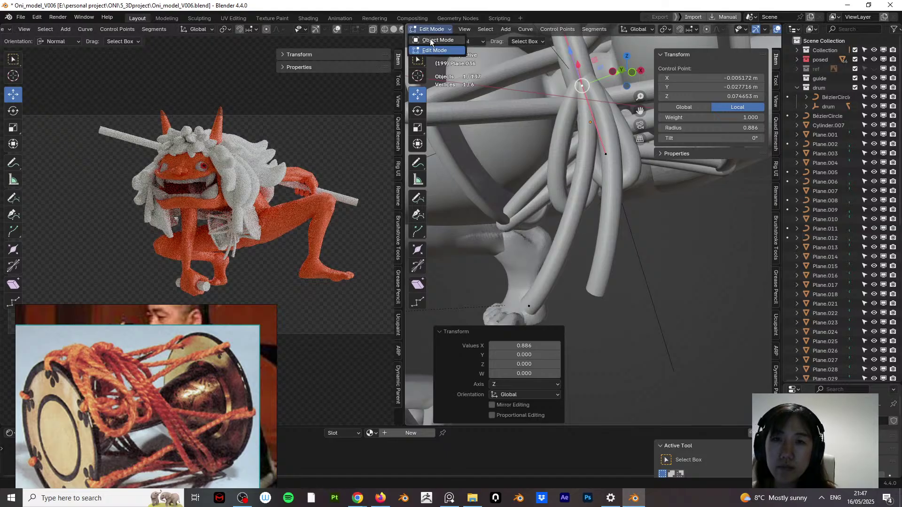
left_click(431, 41)
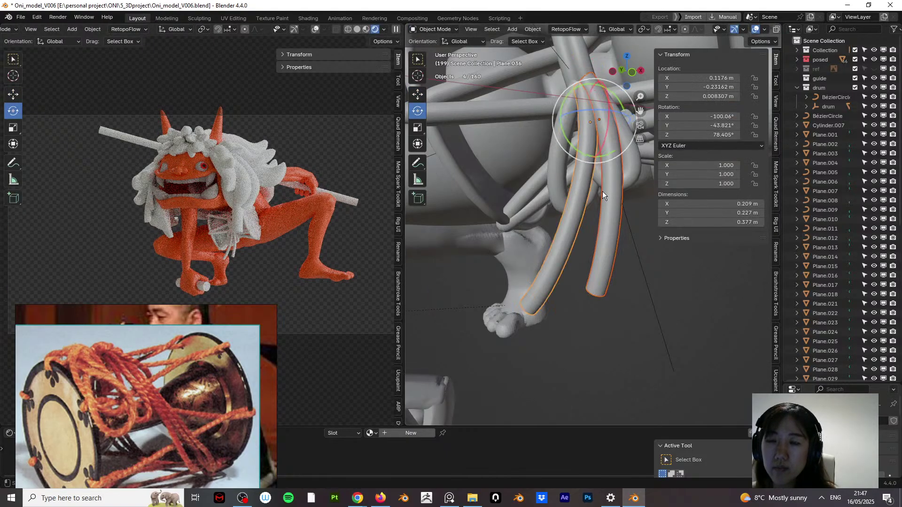
Step: Shift the hanging rope loop about X -0.027 m and rotate it to about X -110.9°, Y -40.9°, Z 73.8°
middle_click_drag(602, 191, 582, 148)
left_click(631, 181)
key("g")
left_click(616, 175)
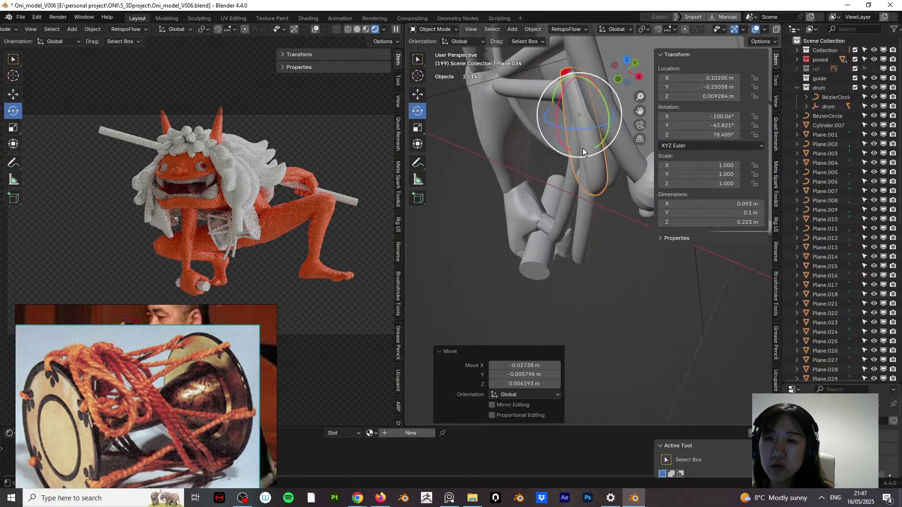
left_click_drag(558, 100, 563, 97)
Step: Move the hanging rope loop to about X 0.105, Y -0.263, Z 0.033 m and deselect it
middle_click_drag(563, 97, 652, 76)
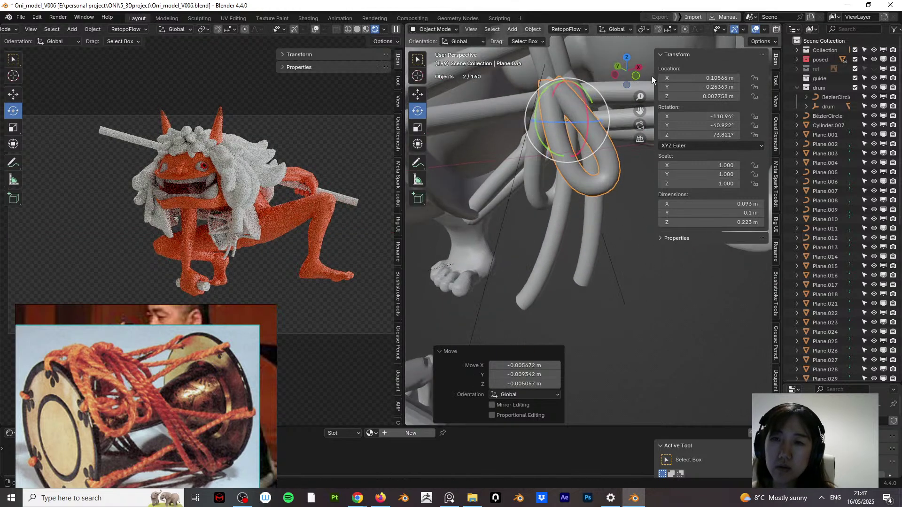
key("g")
left_click(596, 137)
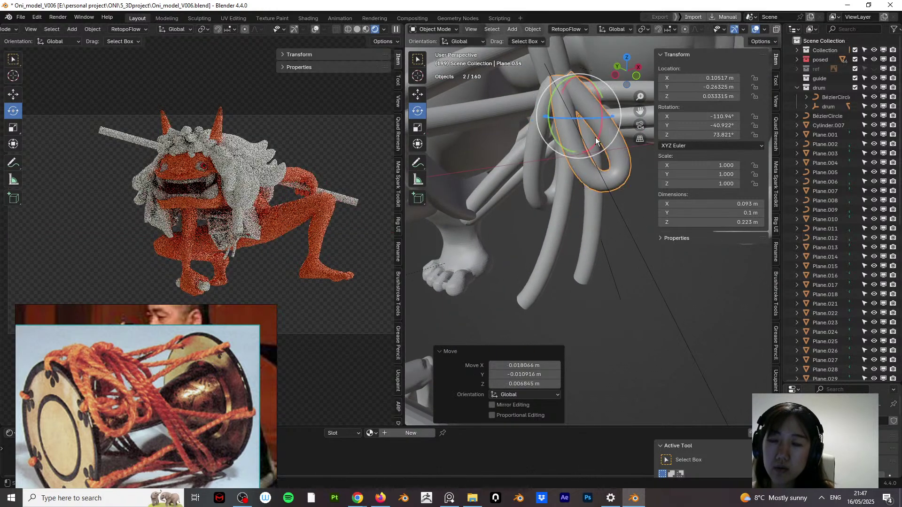
left_click(629, 218)
middle_click_drag(629, 218, 554, 226)
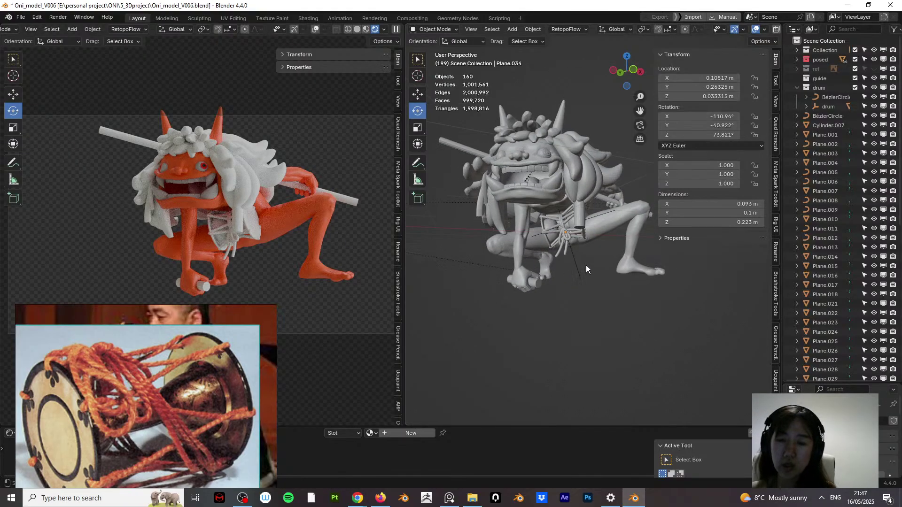
Step: Save the model file
key("ctrl+s")
mouse_move(593, 273)
middle_mouse_down()
mouse_move(500, 304)
mouse_move(617, 292)
mouse_move(511, 292)
mouse_move(614, 285)
mouse_move(646, 264)
mouse_move(622, 276)
mouse_move(612, 306)
mouse_move(539, 306)
mouse_move(581, 302)
mouse_move(536, 280)
mouse_move(555, 312)
mouse_move(535, 316)
mouse_move(617, 302)
mouse_move(574, 314)
mouse_move(630, 312)
mouse_move(616, 341)
mouse_move(608, 332)
middle_mouse_up()
key("ctrl+s")
left_click(537, 280)
key("ctrl+s")
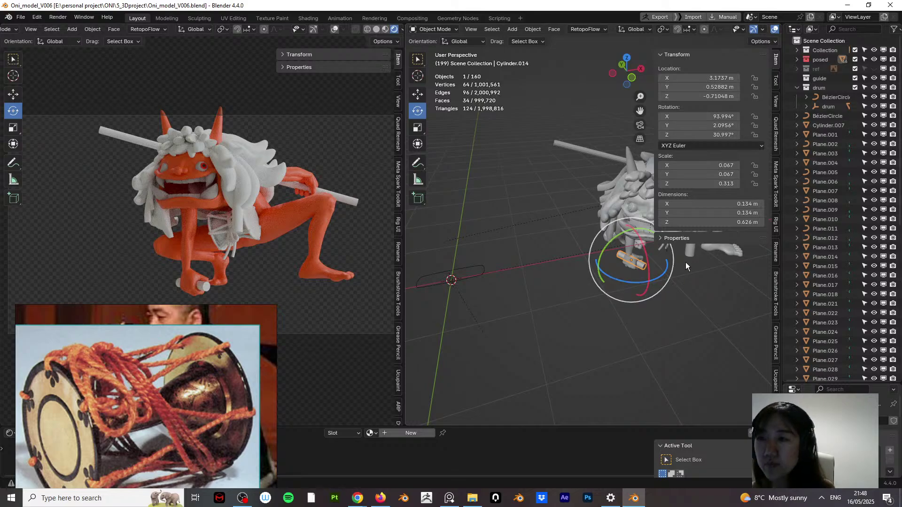
middle_click_drag(644, 298, 544, 230)
key("ctrl+s")
Step: Select the curled side locks and the long hair strands over the top of the oni's head
left_click(506, 230)
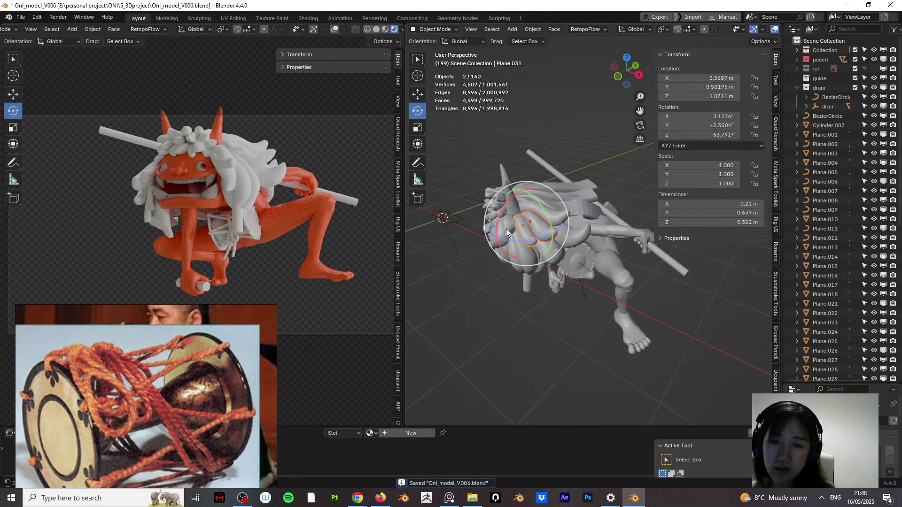
left_click(534, 211, "shift")
left_click(545, 211, "shift")
left_click(553, 204, "shift")
middle_click_drag(553, 204, 573, 219)
left_click(589, 226, "shift")
left_click(596, 210, "shift")
left_click(596, 210, "shift")
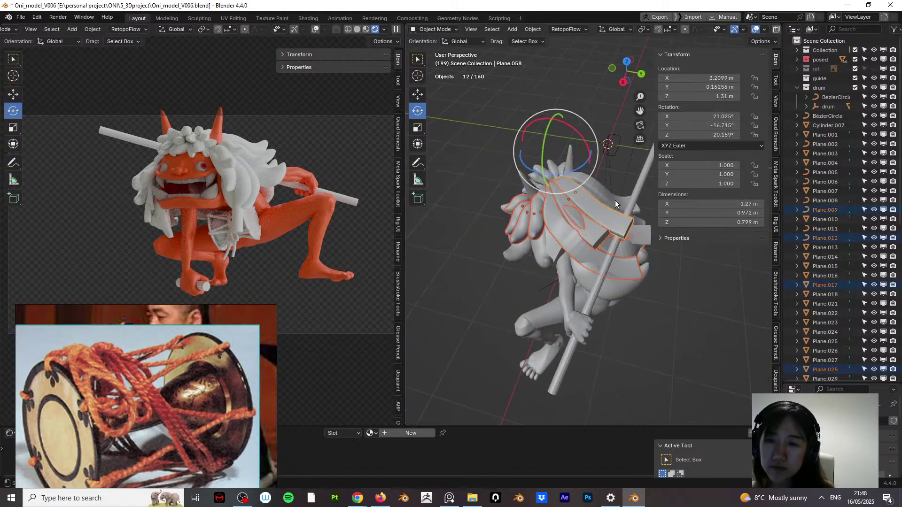
left_click(594, 196, "shift")
left_click(605, 191, "shift")
left_click(607, 207, "shift")
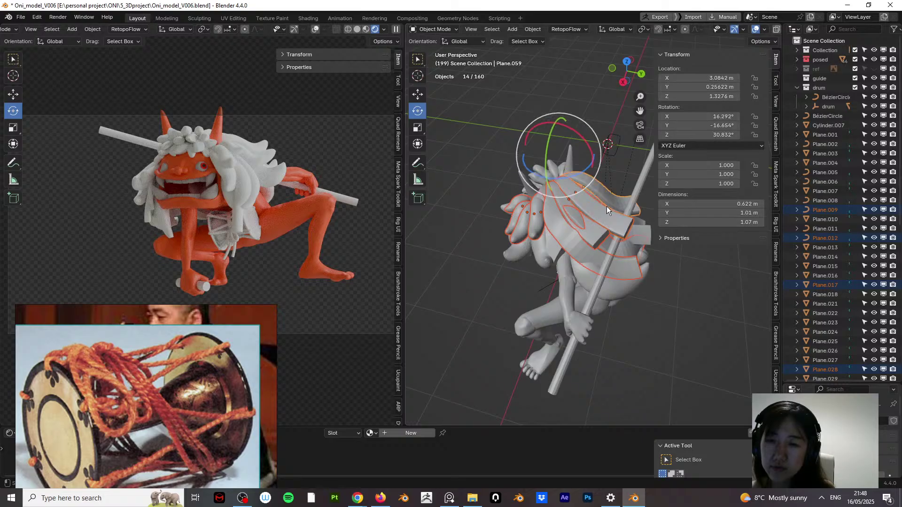
Step: Add the thick hair strands hanging down the oni's back to the selection
middle_click_drag(607, 206, 601, 244)
left_click(631, 284, "shift")
left_click(568, 269, "shift")
left_click(595, 225, "shift")
left_click(587, 235, "shift")
left_click(619, 306, "shift")
left_click(634, 289, "shift")
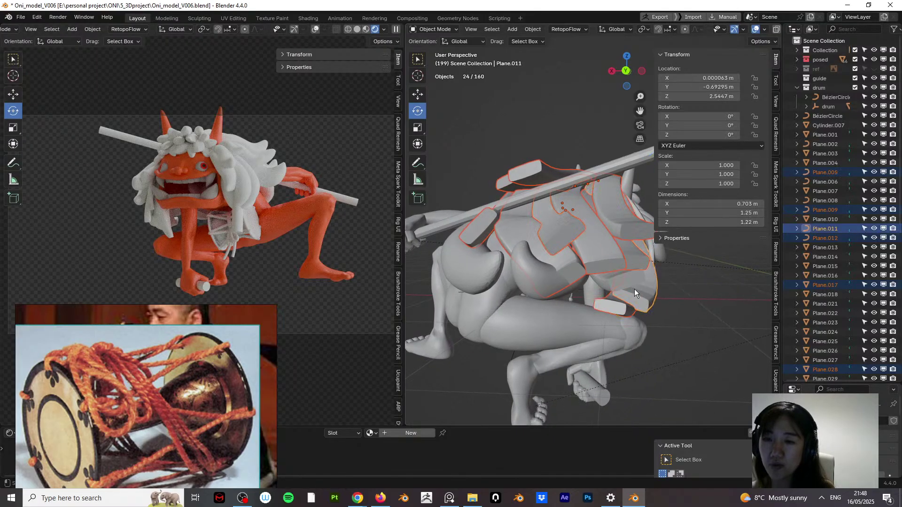
left_click(630, 282, "shift")
middle_click_drag(629, 282, 573, 272)
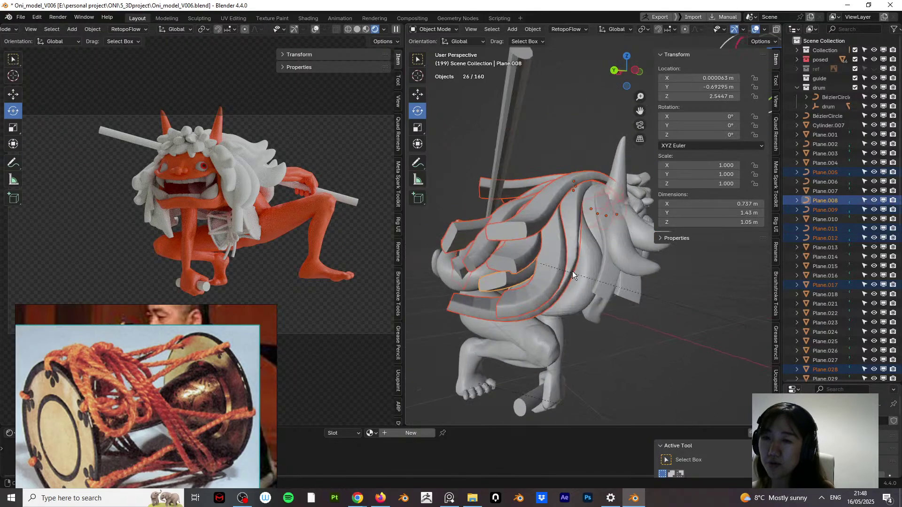
Step: Add the side strands and curls beside the oni's horn and face to the selection, and save the file
left_click(582, 222, "shift")
left_click(602, 247, "shift")
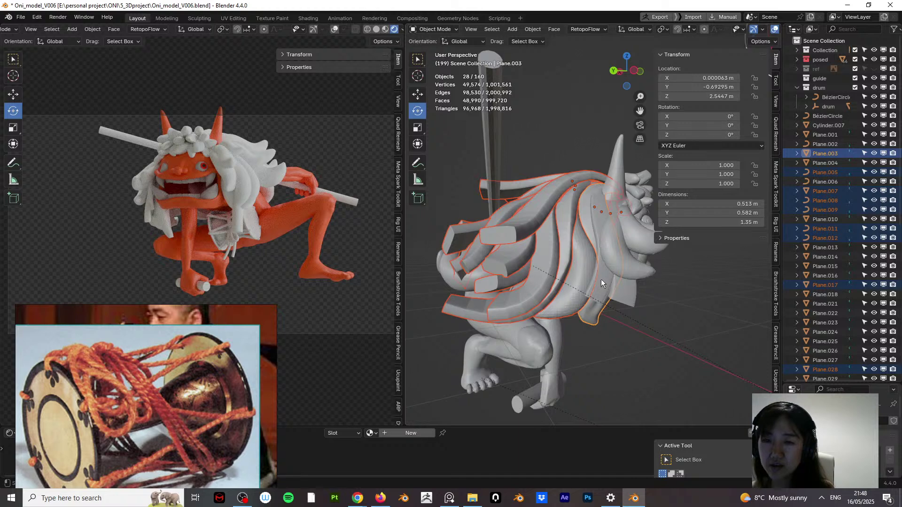
left_click(624, 259, "shift")
left_click(630, 294, "shift")
middle_click_drag(616, 274, 597, 282)
left_click(593, 249, "shift")
left_click(589, 251, "shift")
key("ctrl+s")
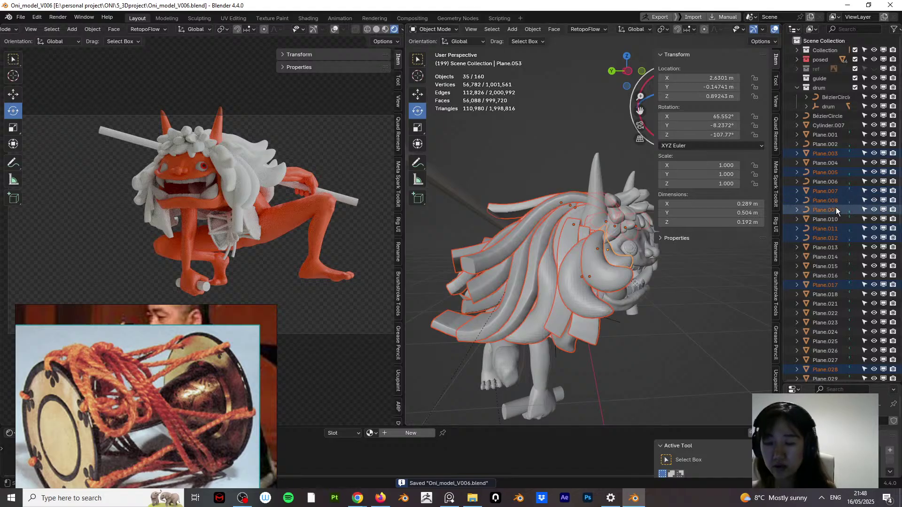
Step: Move the selected strands into a new collection named "hair", then collapse and hide that collection
key("m")
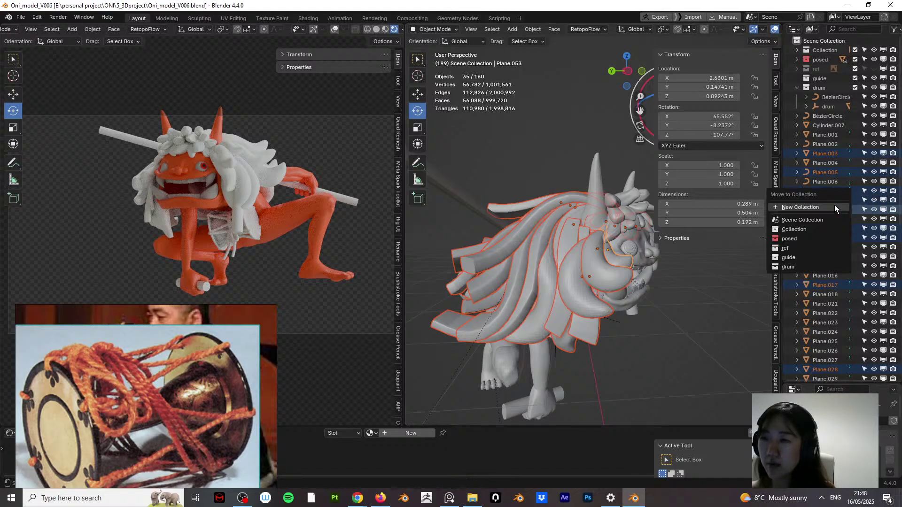
left_click(835, 207)
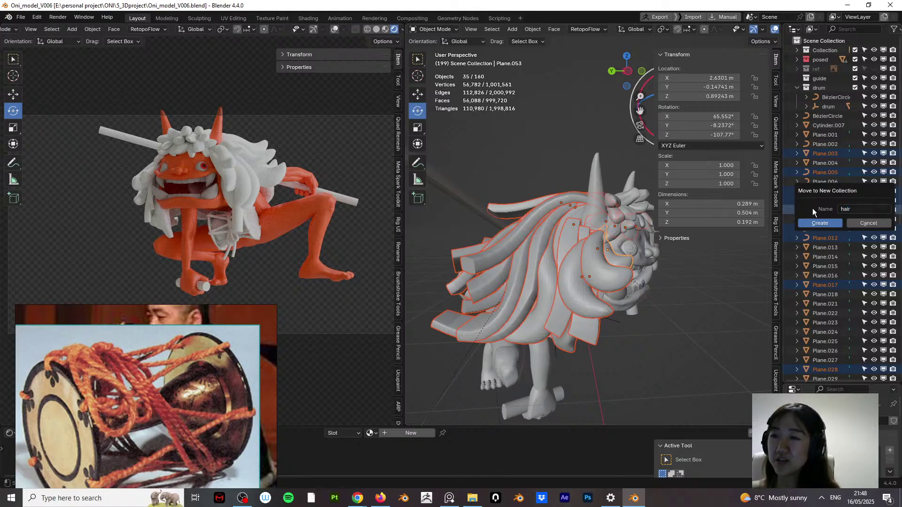
left_click(812, 221)
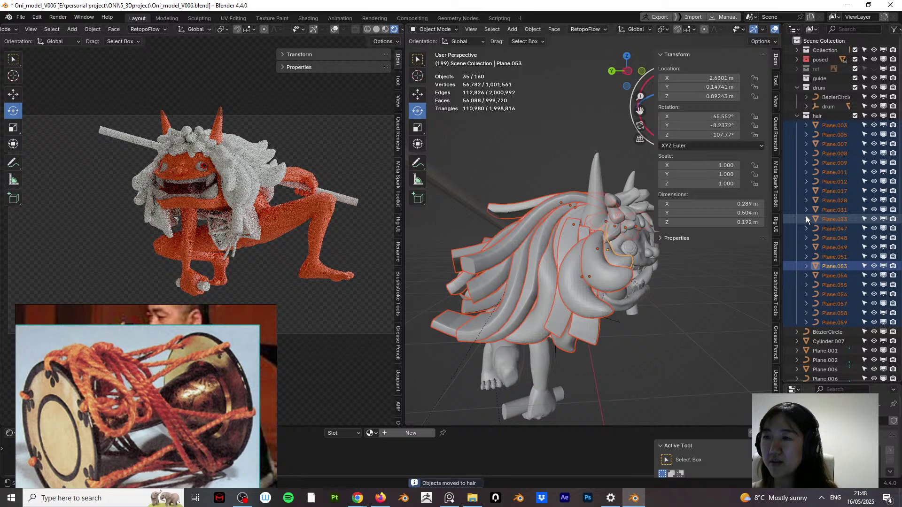
left_click(798, 116)
left_click(836, 118)
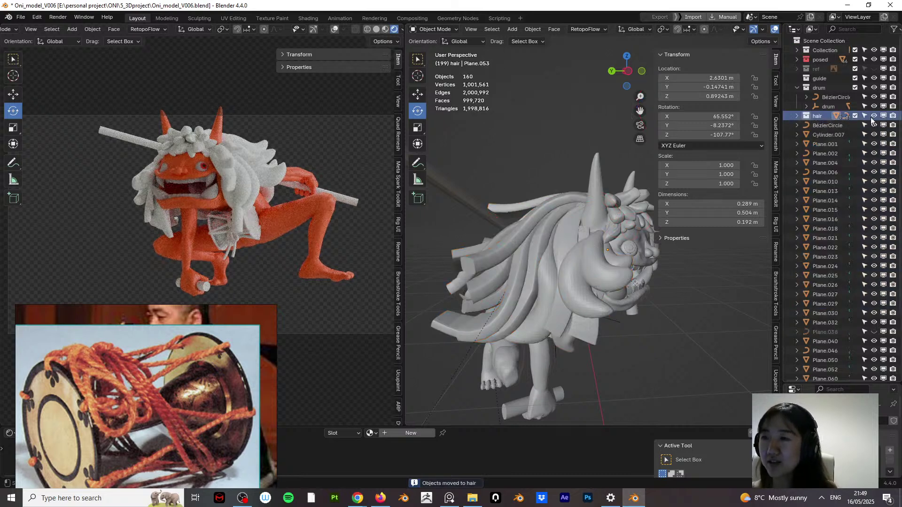
left_click(874, 116)
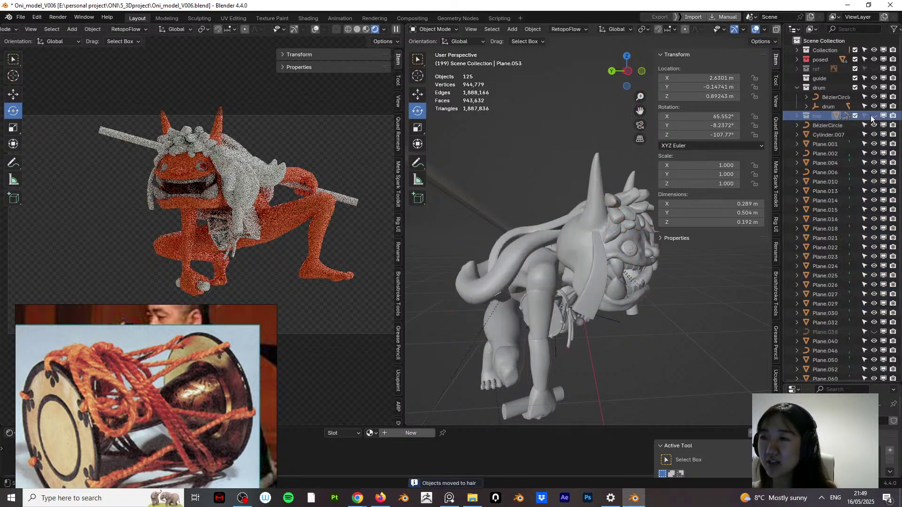
Step: Select the remaining strands on the oni's back and the outer side locks, and move them into the hair collection
left_click(593, 295)
left_click(517, 253, "shift")
scroll(495, 269, "up", 4)
middle_click_drag(495, 269, 498, 337)
left_click(465, 284, "shift")
left_click(498, 336, "shift")
middle_click_drag(483, 254, 565, 293)
left_click(542, 265, "shift")
left_click(537, 312, "shift")
left_click(522, 311, "shift")
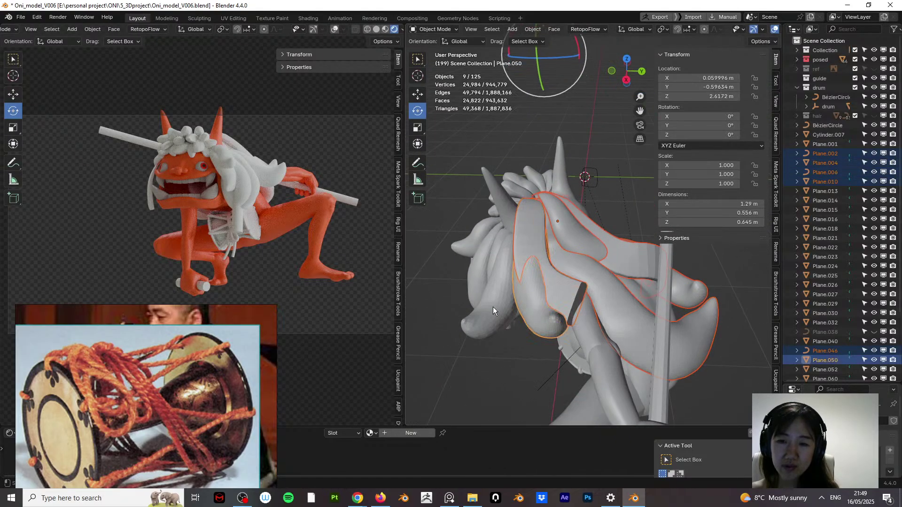
left_click(496, 303, "shift")
middle_click_drag(499, 301, 575, 237)
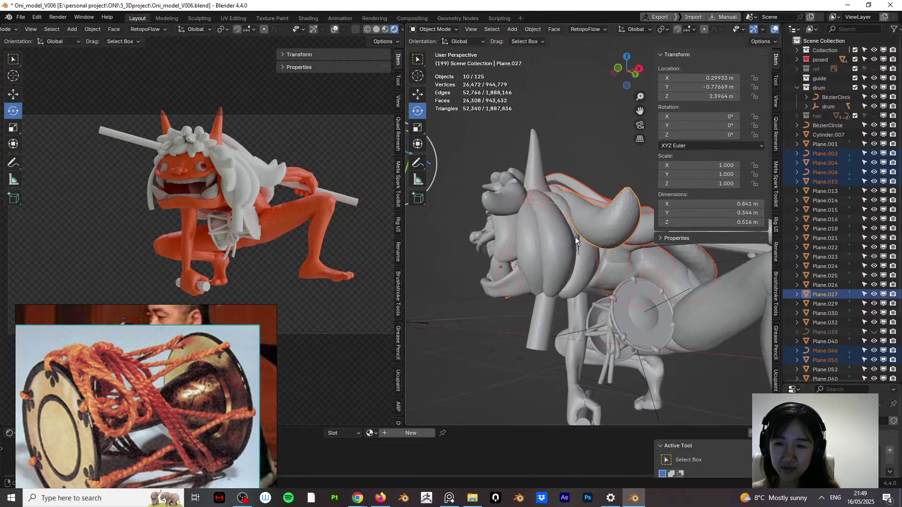
left_click(571, 249, "shift")
left_click(559, 227, "shift")
left_click(529, 261, "shift")
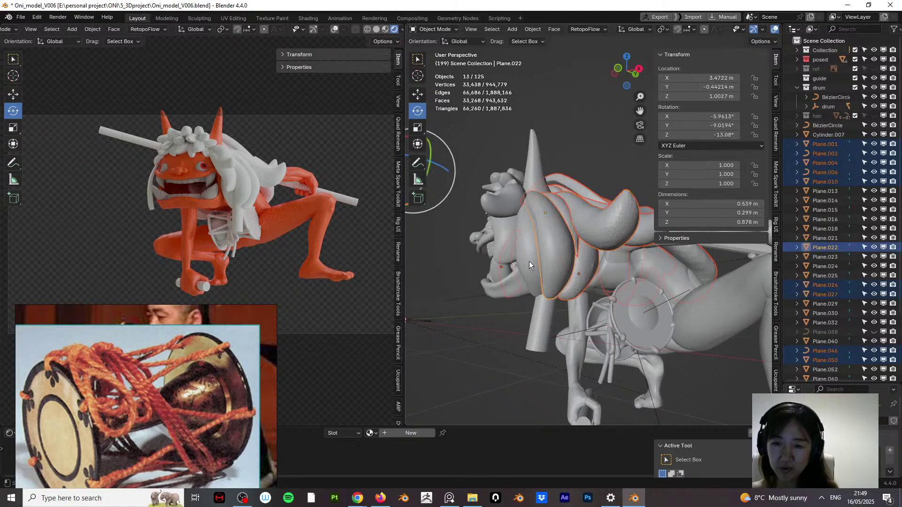
left_click(529, 258, "shift")
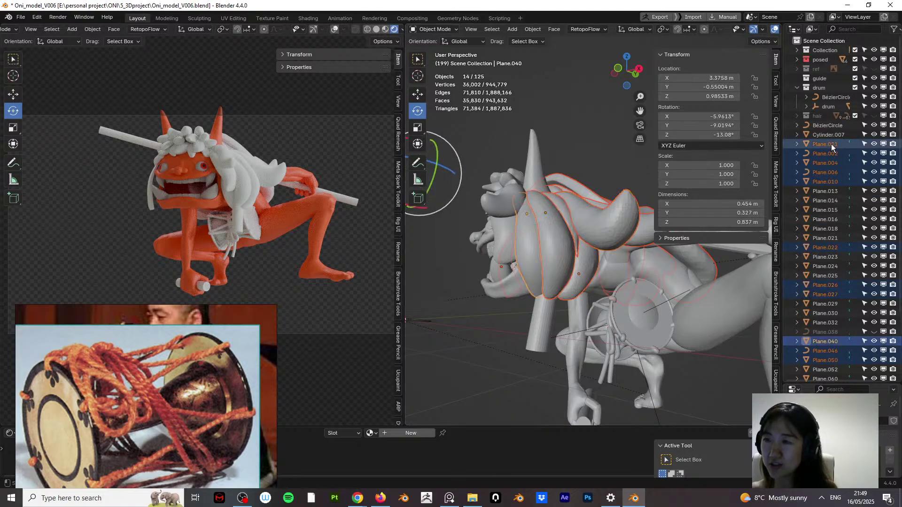
left_click_drag(830, 143, 817, 117)
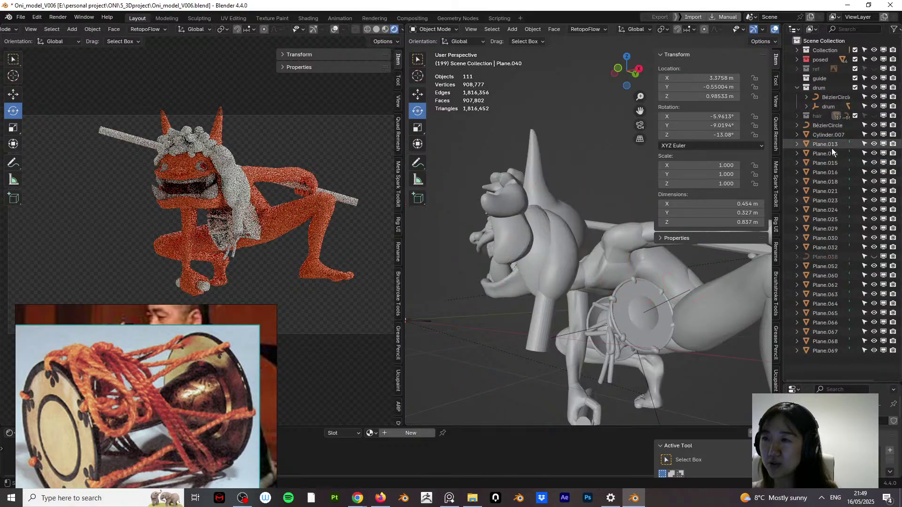
Step: Select the four inner locks beside the oni's face and move them into the hair collection
left_click(567, 256)
left_click(524, 253, "shift")
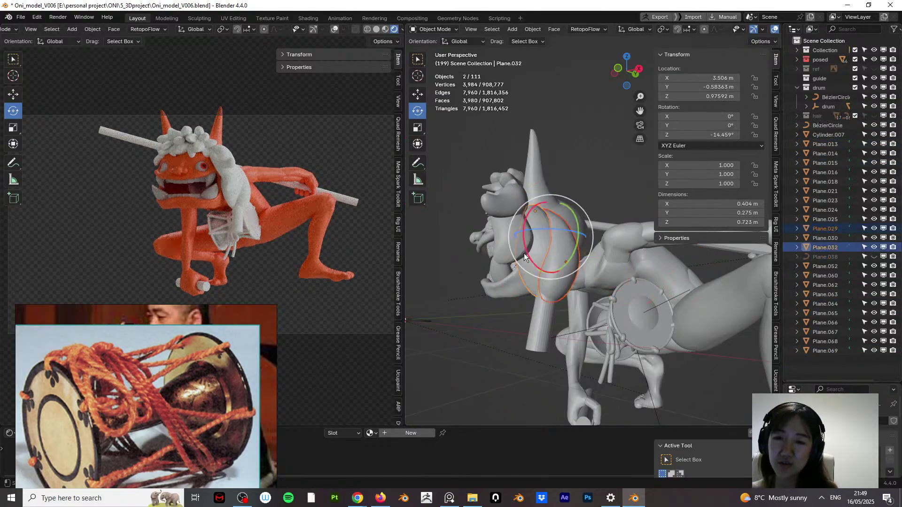
middle_click_drag(511, 239, 549, 245)
left_click(549, 245, "shift")
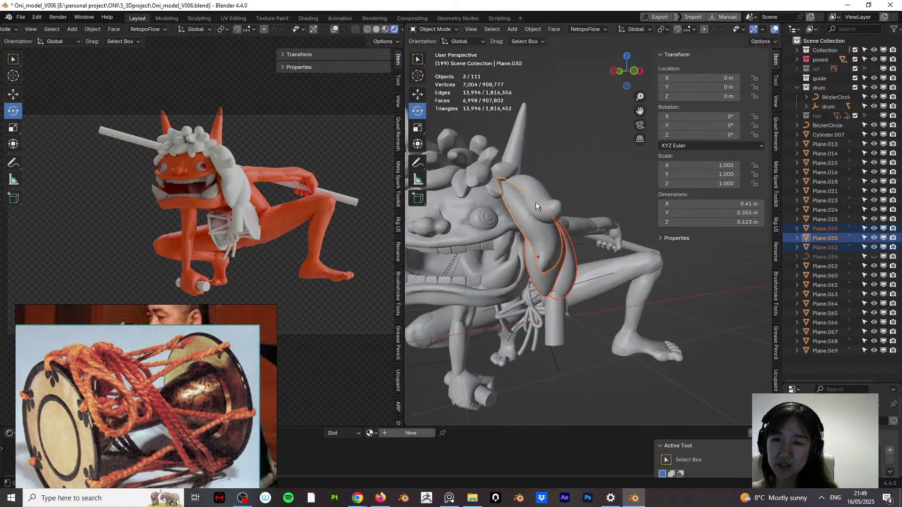
left_click(536, 202, "shift")
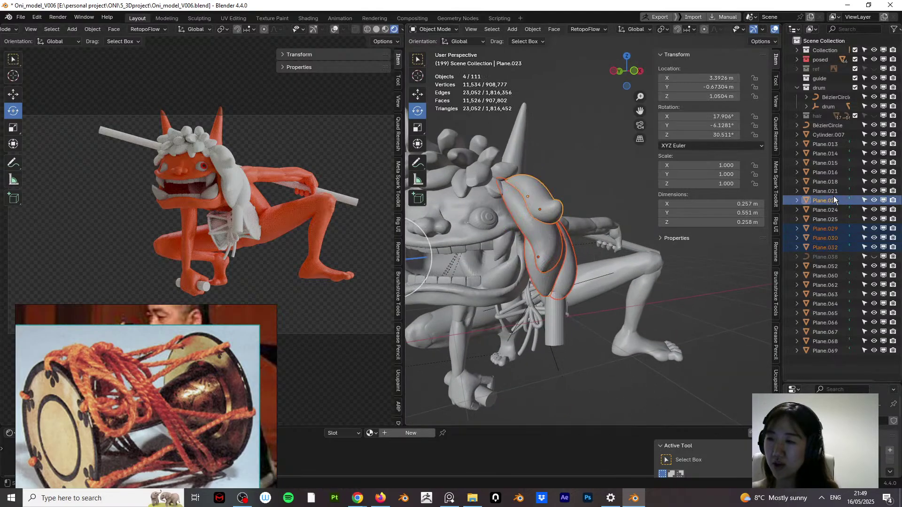
left_click_drag(831, 202, 818, 118)
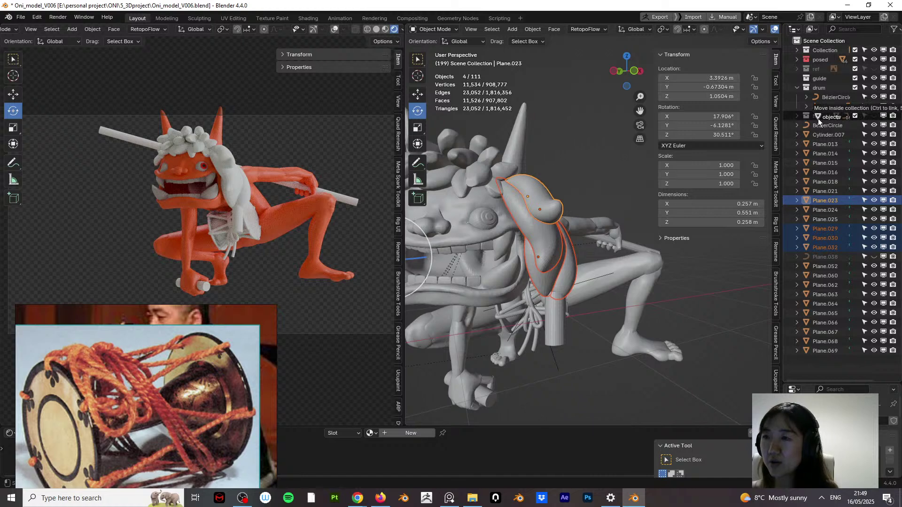
Step: Move the last lock hanging in front of the oni's arm into the hair collection and save the file
middle_click_drag(557, 221, 630, 241)
left_click(581, 236)
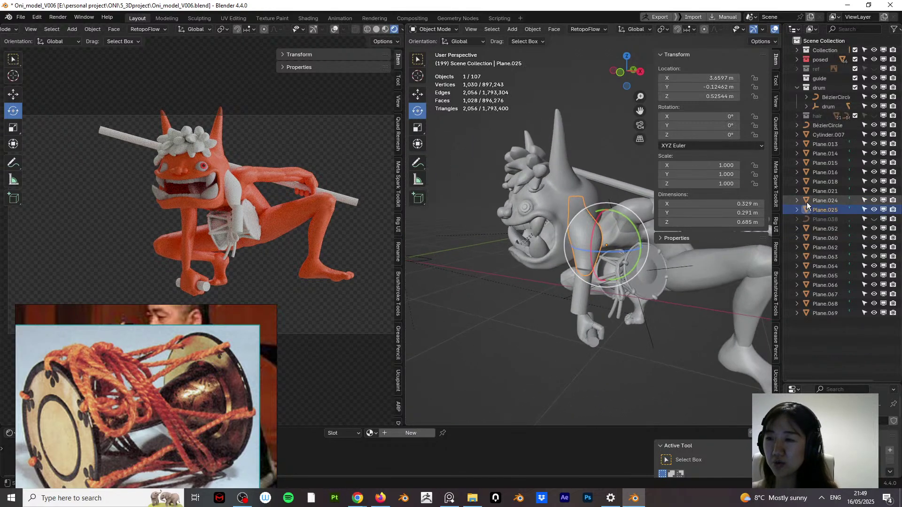
left_click_drag(821, 209, 816, 115)
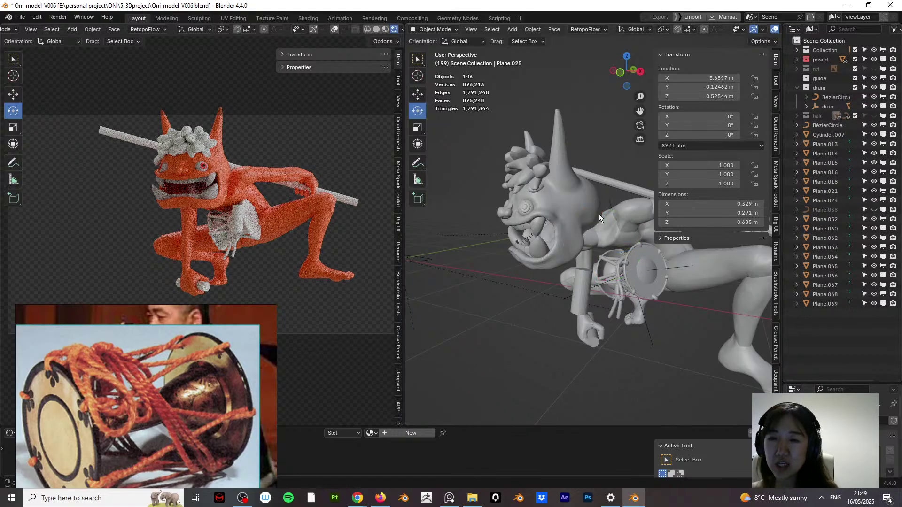
middle_click_drag(598, 213, 675, 229)
key("ctrl+s")
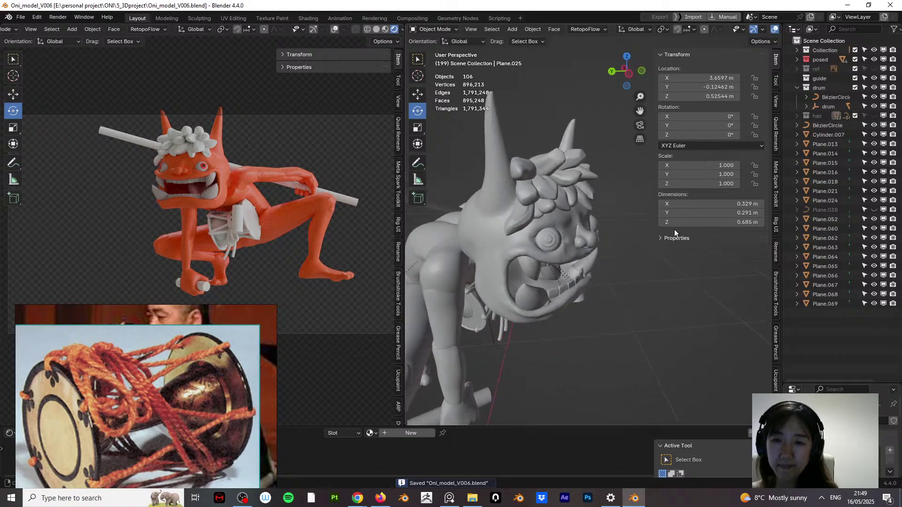
left_click(533, 212)
middle_click_drag(563, 212, 534, 204)
left_click(537, 205, "shift")
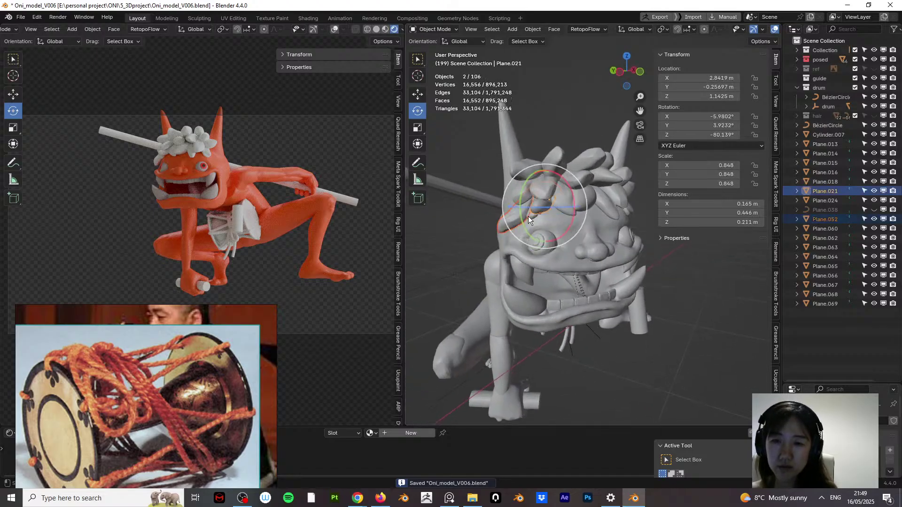
left_click(545, 187, "shift")
left_click(546, 188, "shift")
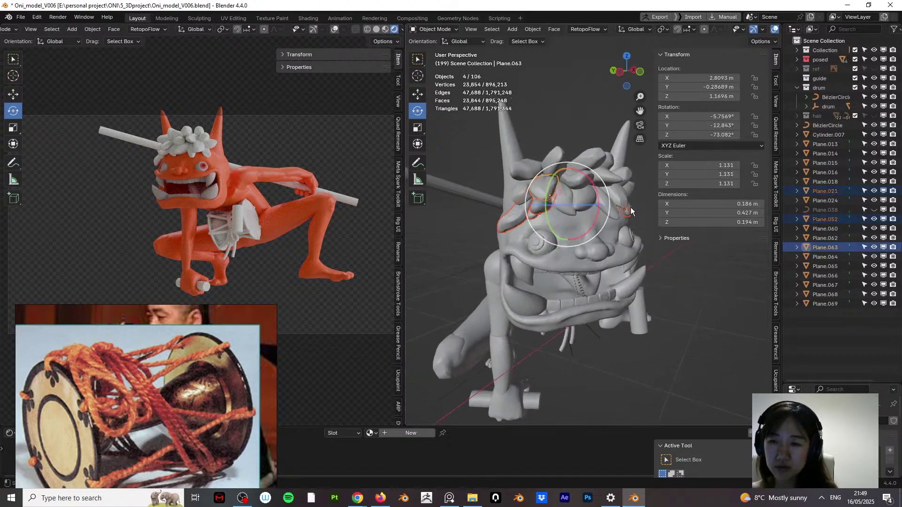
Step: Select the curly locks covering the oni's forehead and crown and move them all into the hair collection
left_click(588, 202)
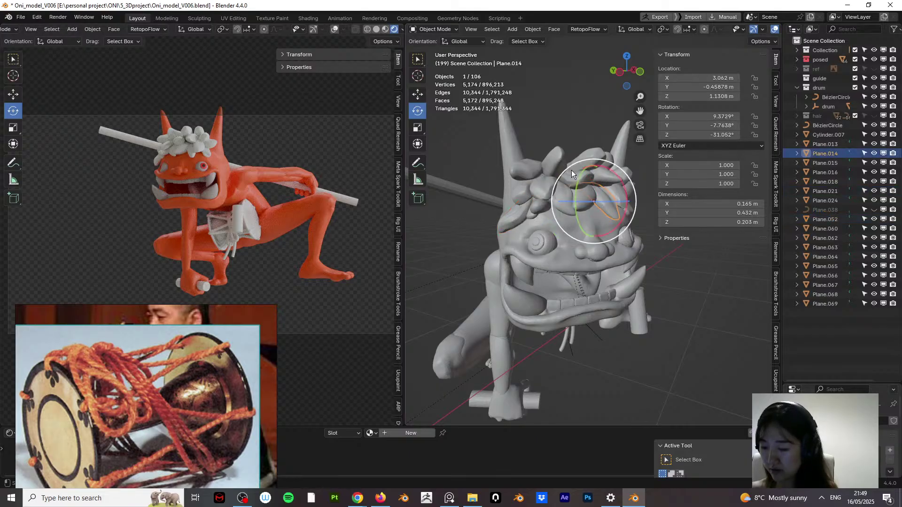
left_click(575, 194, "shift")
left_click(564, 197, "shift")
left_click(541, 188, "shift")
left_click(520, 195, "shift")
left_click(520, 174, "shift")
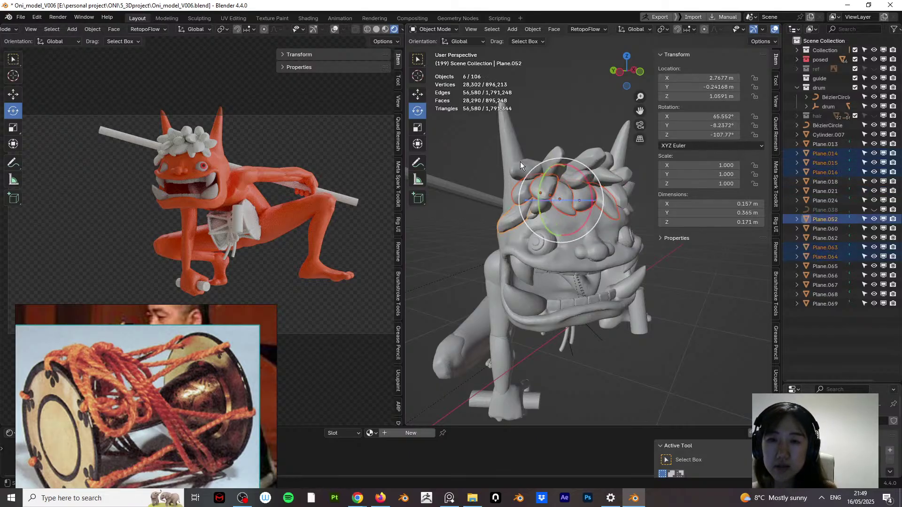
left_click(521, 161, "shift")
left_click(569, 171, "shift")
middle_click_drag(593, 187, 570, 179)
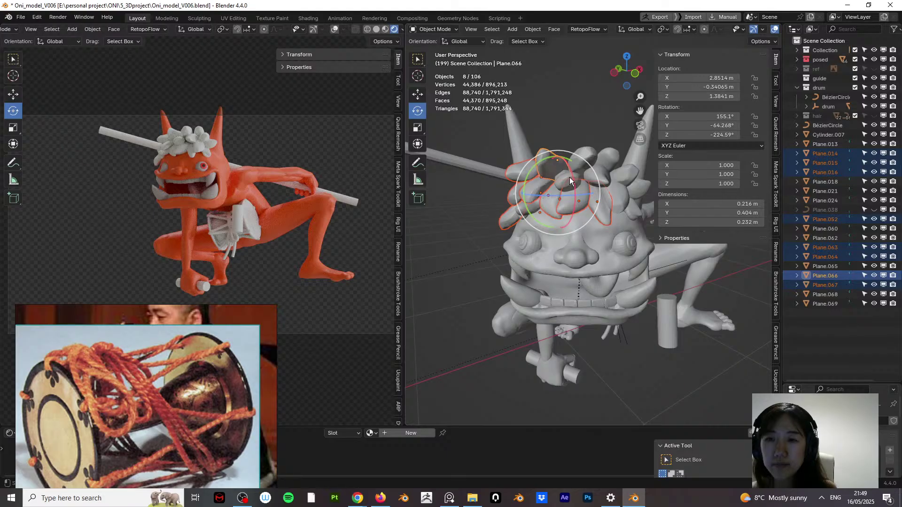
left_click(583, 156, "shift")
left_click(601, 154, "shift")
left_click(609, 163, "shift")
left_click(615, 157, "shift")
left_click(633, 178, "shift")
middle_click_drag(640, 190, 610, 191)
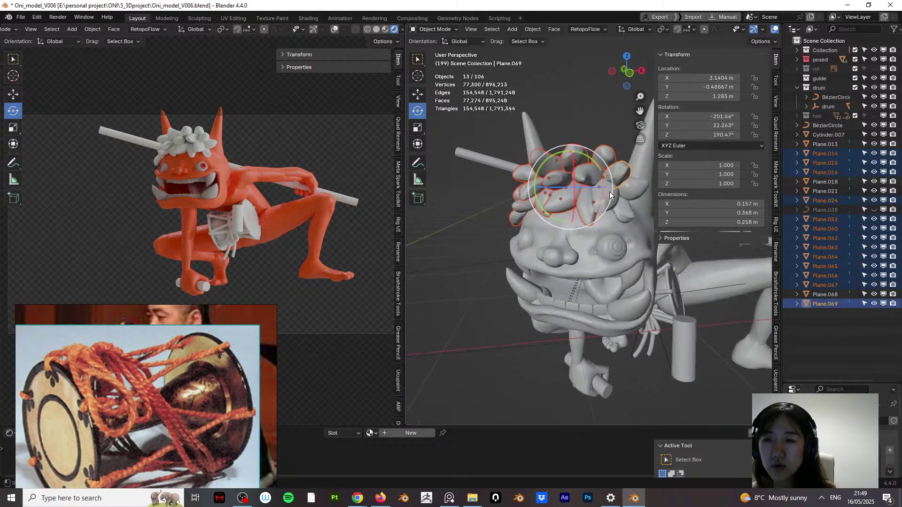
left_click(611, 197, "shift")
left_click(634, 194, "shift")
left_click(625, 212, "shift")
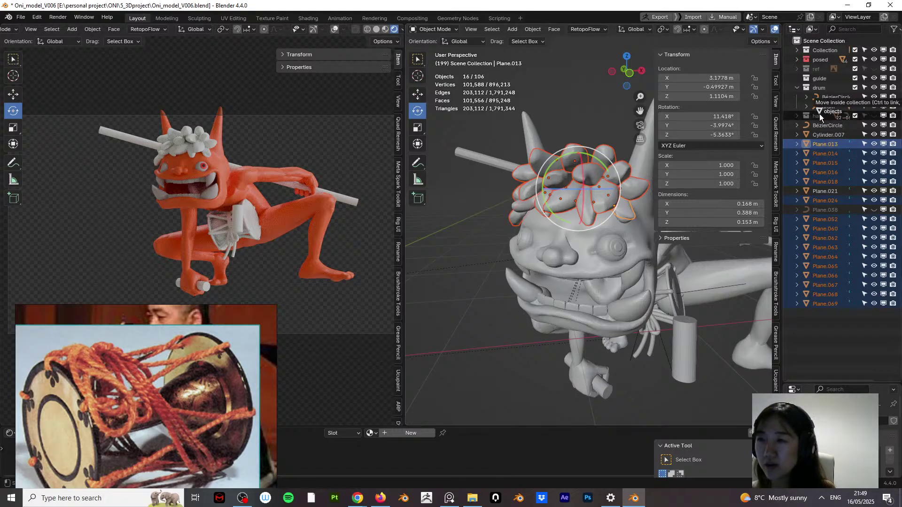
key("x")
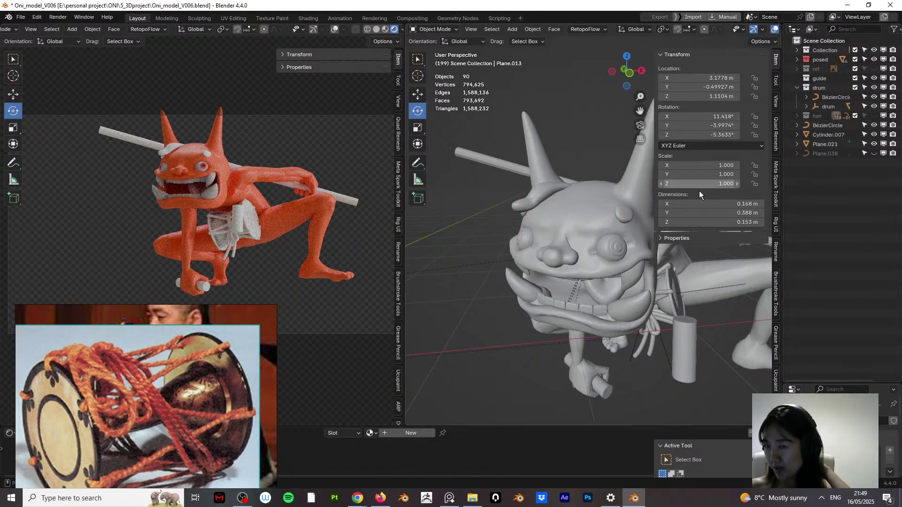
Step: Move the leftover lock above the oni's brow and the upright cylinder beside the drum into the hair collection, then save the file
left_click(544, 187)
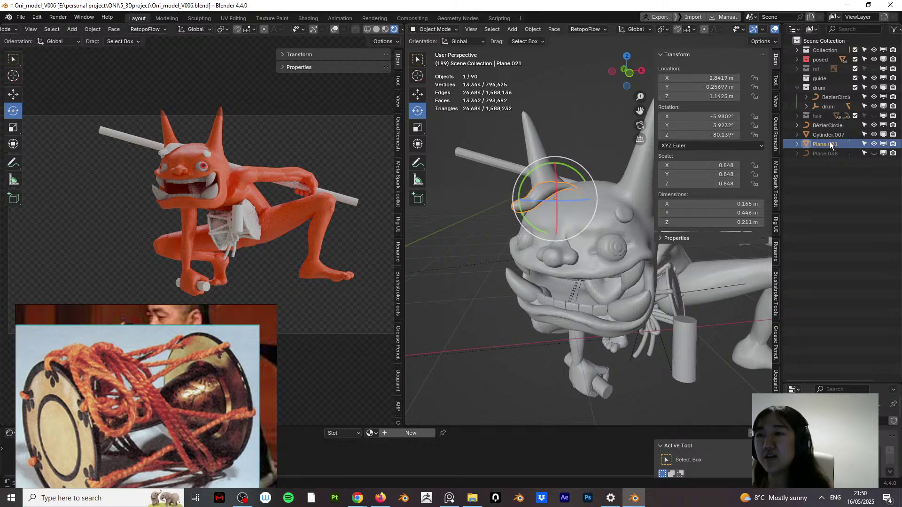
left_click_drag(830, 142, 819, 120)
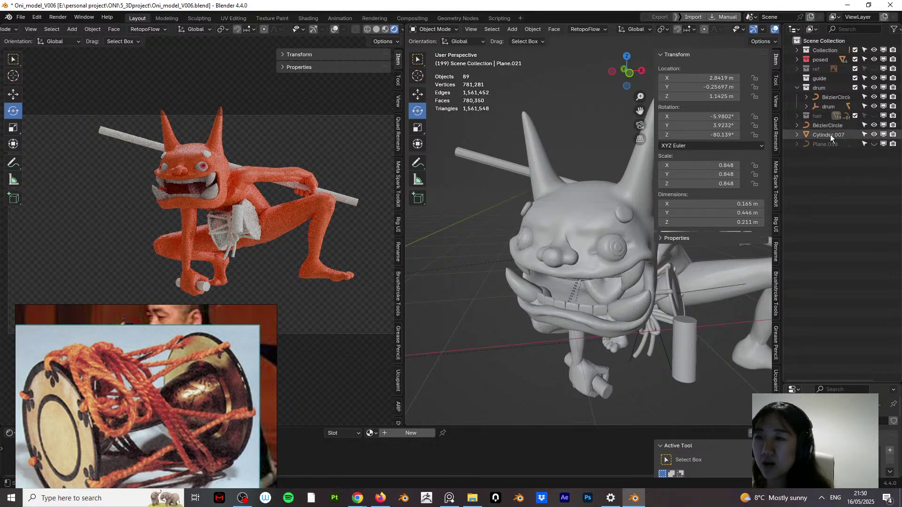
left_click(681, 337)
left_click_drag(828, 133, 822, 114)
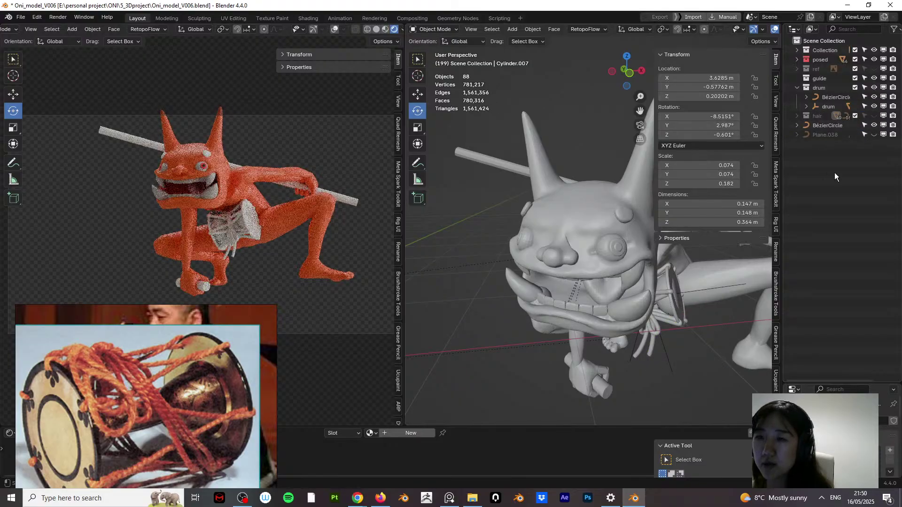
middle_click_drag(628, 280, 432, 295)
middle_click_drag(414, 292, 558, 301)
scroll(585, 292, "down", 5)
key("ctrl+s")
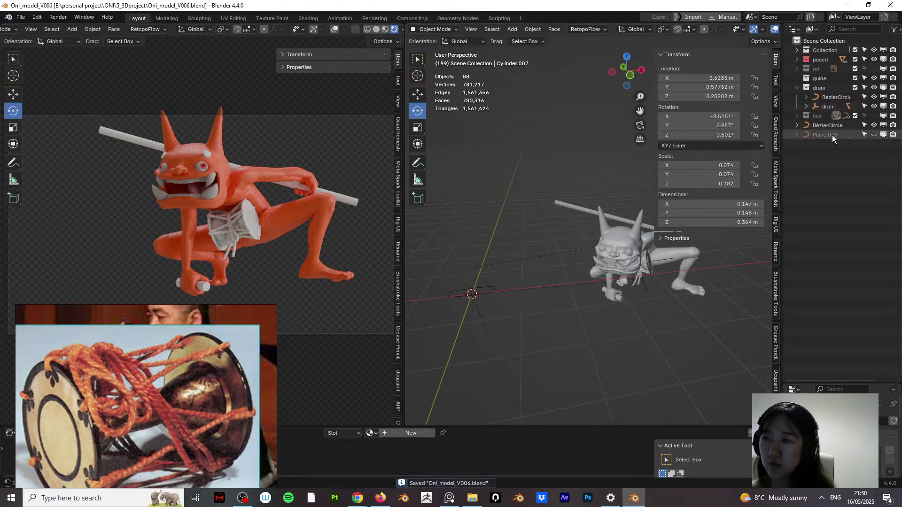
Step: Move the Bézier circle at the world origin into a new collection named "guide curve"
left_click(486, 292)
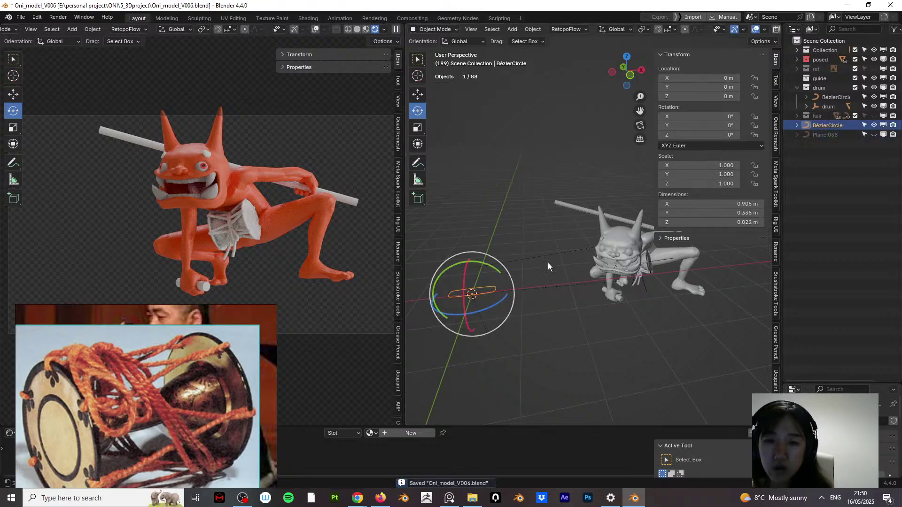
key("m")
left_click(834, 181)
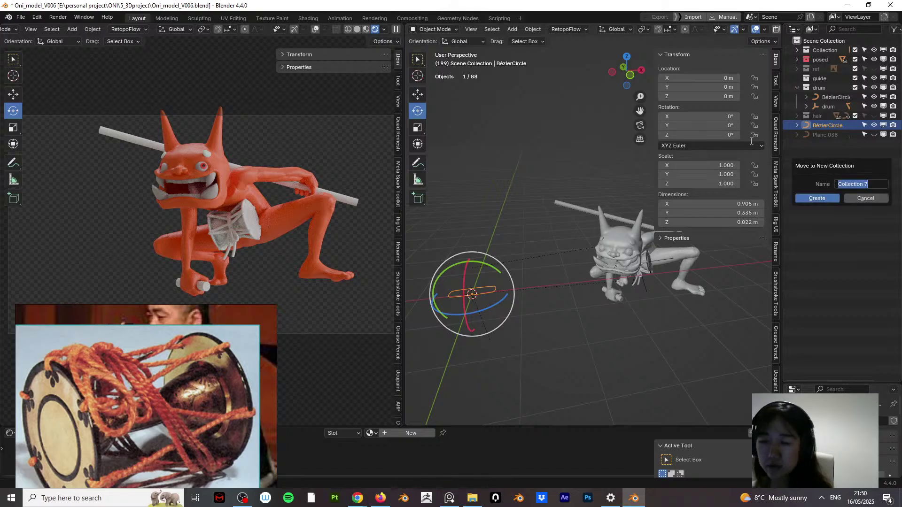
type("guide curve")
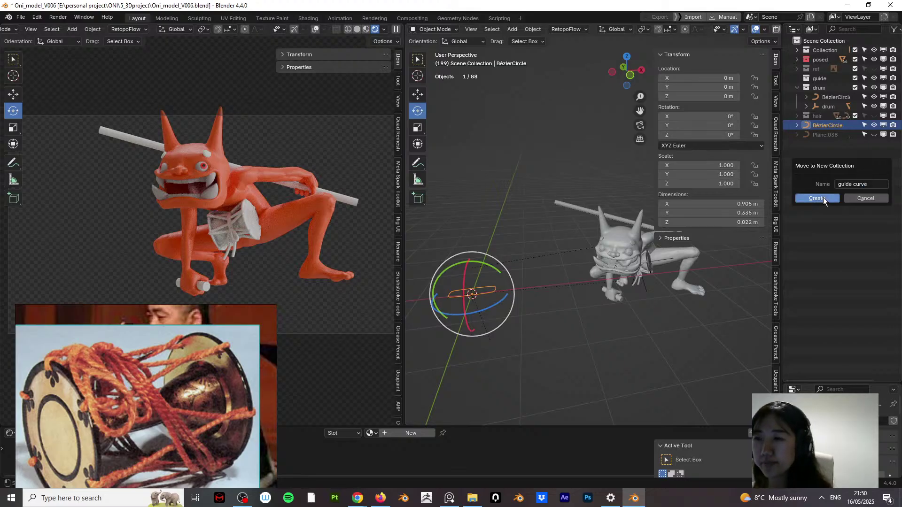
left_click(823, 198)
Step: Move the hidden Plane.038 curve into the hair collection, then collapse and hide the guide curve collection
left_click(825, 145)
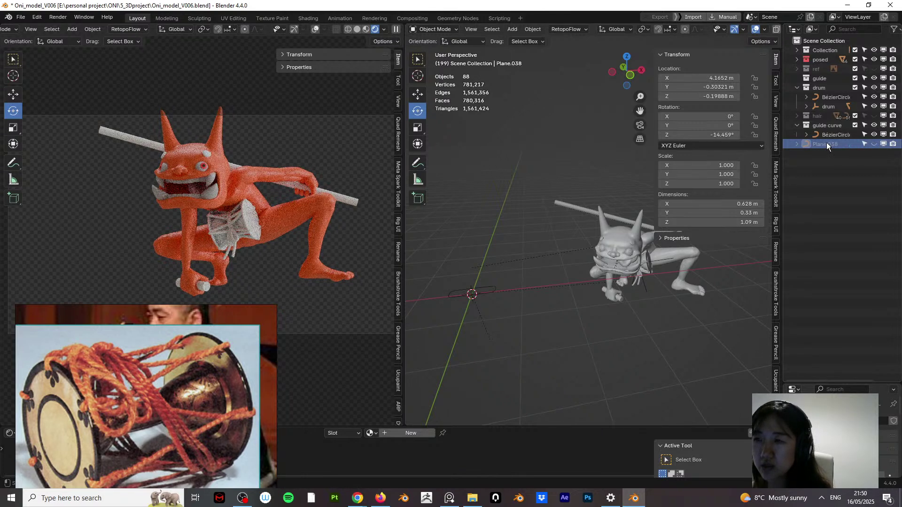
left_click_drag(827, 142, 830, 114)
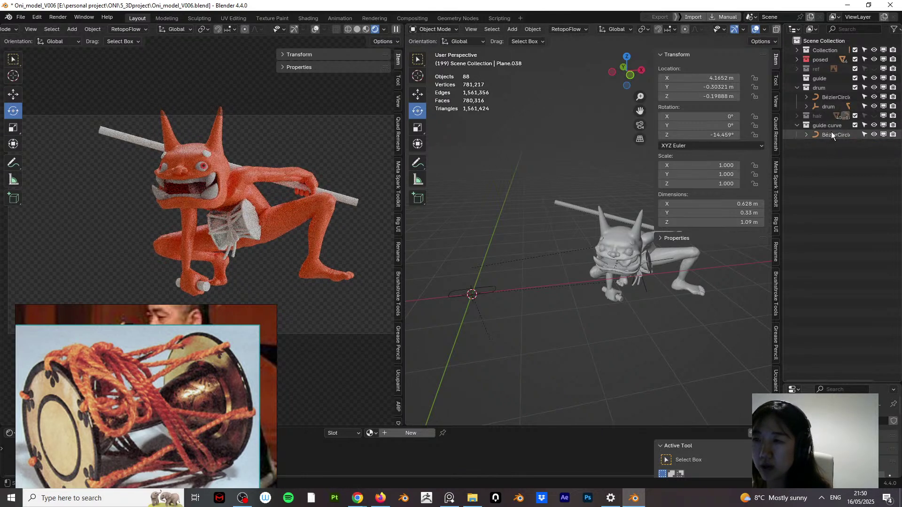
left_click(832, 135)
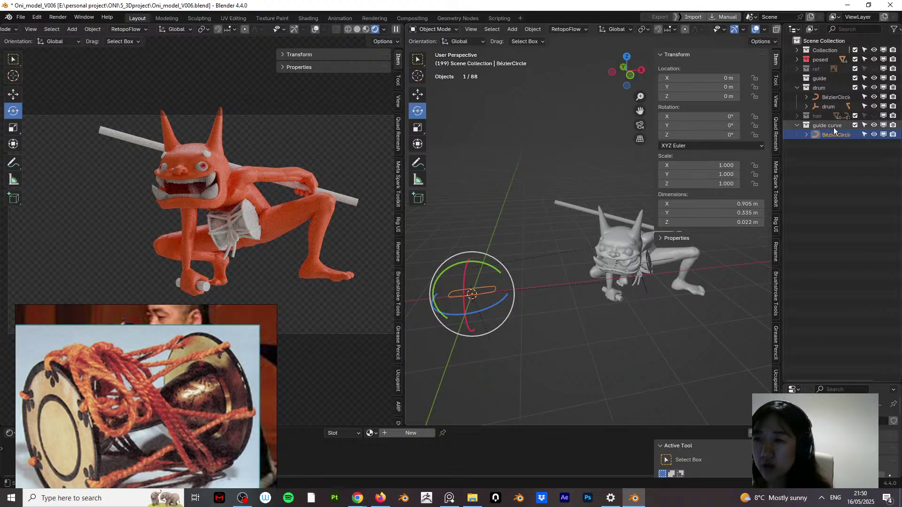
left_click(797, 125)
left_click(873, 126)
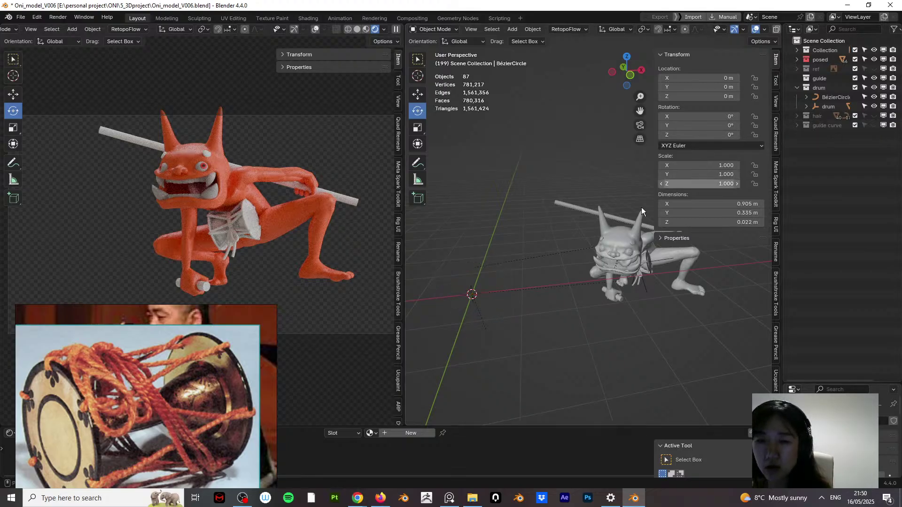
left_click(873, 125)
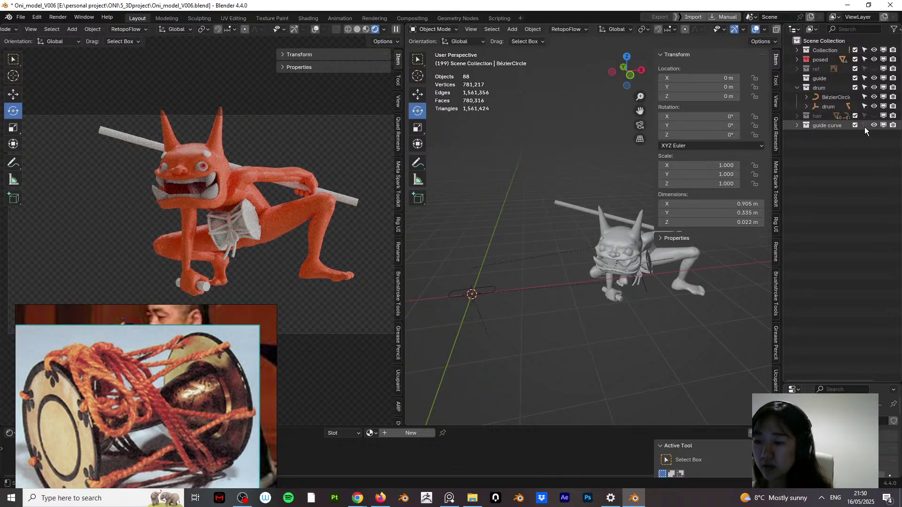
middle_click_drag(536, 226, 506, 275)
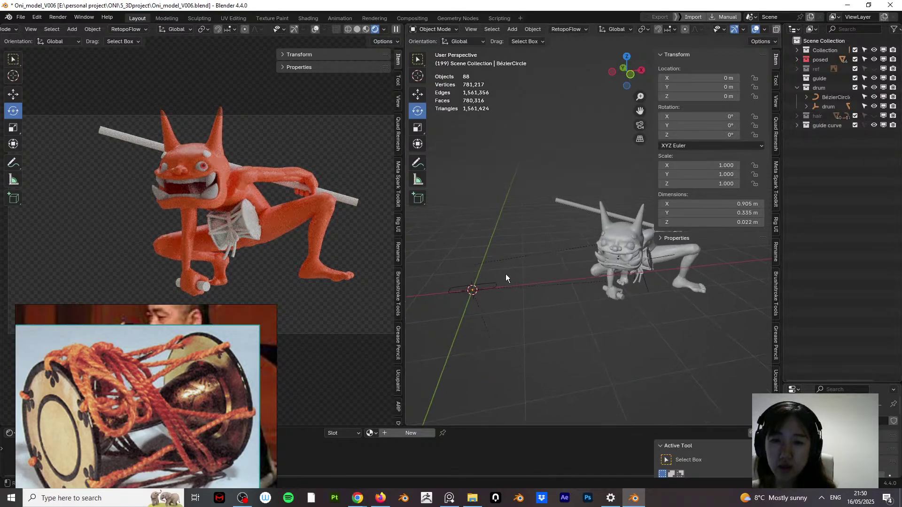
left_click(874, 125)
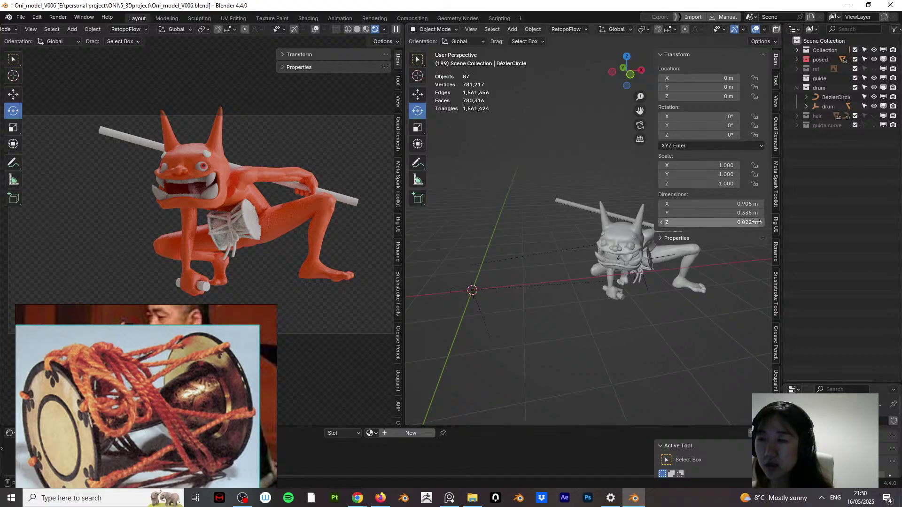
Step: Toggle the hair collection's visibility repeatedly to compare the oni with and without its hair, leaving the collection hidden
left_click(874, 116)
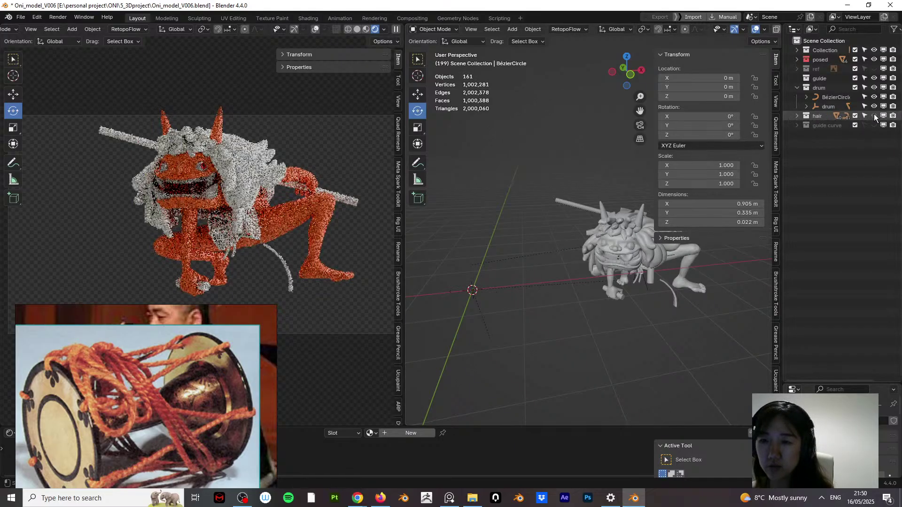
left_click(874, 116)
left_click(874, 116)
left_click(874, 116)
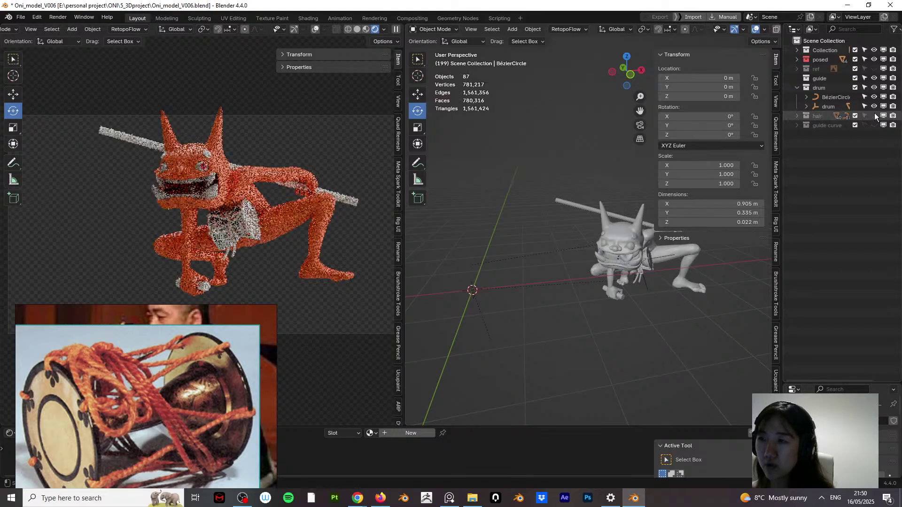
left_click(874, 115)
left_click(873, 116)
left_click(874, 115)
left_click(874, 115)
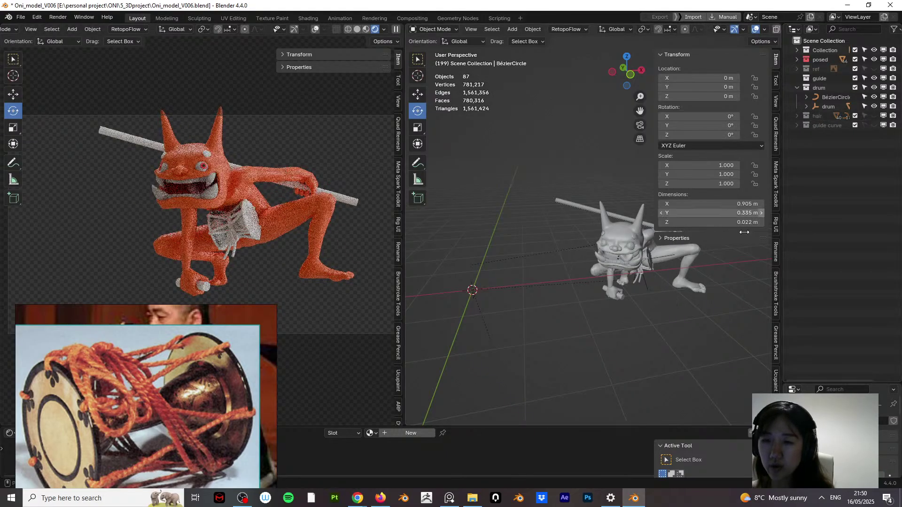
Step: Save the file and duplicate in place the short cylinder held in the oni's fist on the ground
middle_click_drag(685, 290, 622, 298)
scroll(723, 261, "up", 4)
key("ctrl+s")
left_click(542, 317)
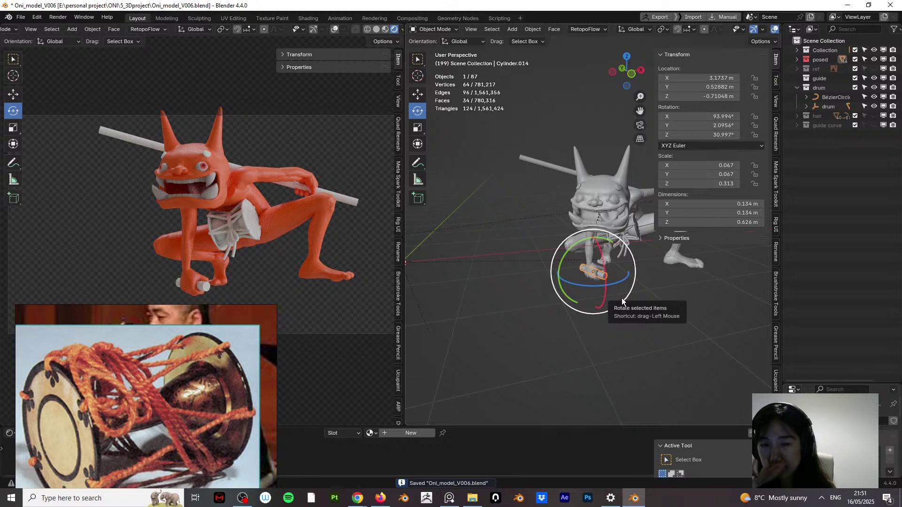
key("shift+d")
key("Escape")
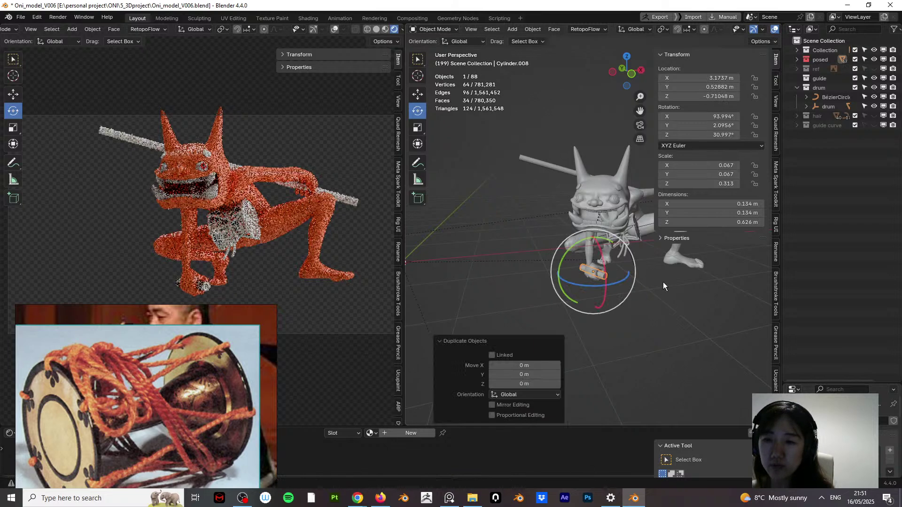
Step: Set the duplicated cylinder's X, Y and Z location to 0 m and frame it in the view
left_click(721, 79)
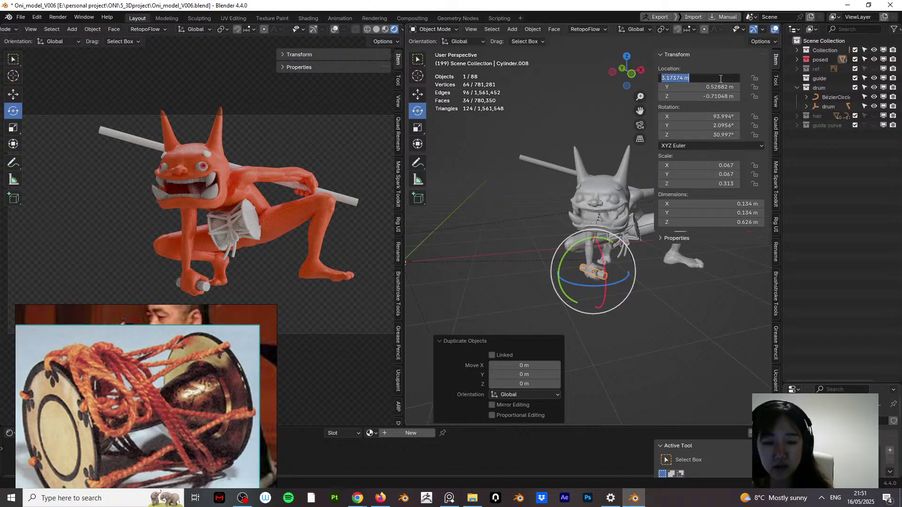
type("0")
key("Tab")
type("0")
key("Tab")
type("0")
key("Return")
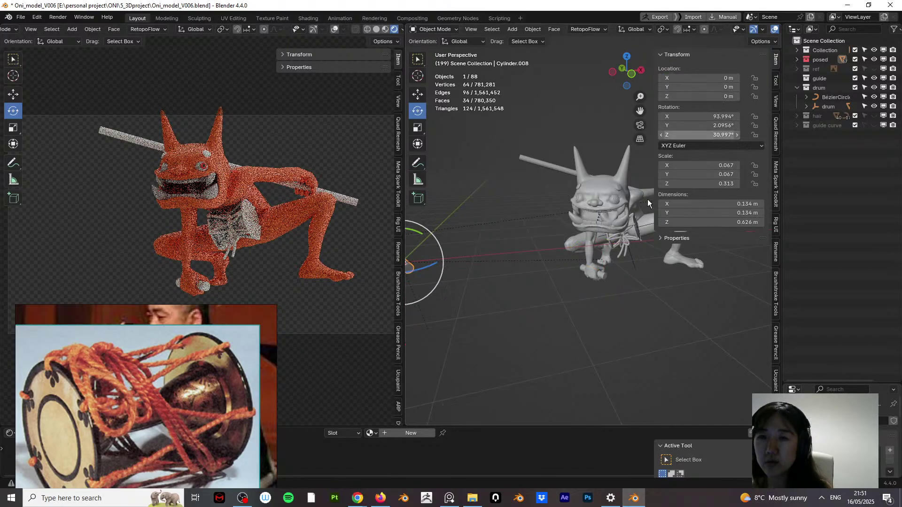
key("KP_Decimal")
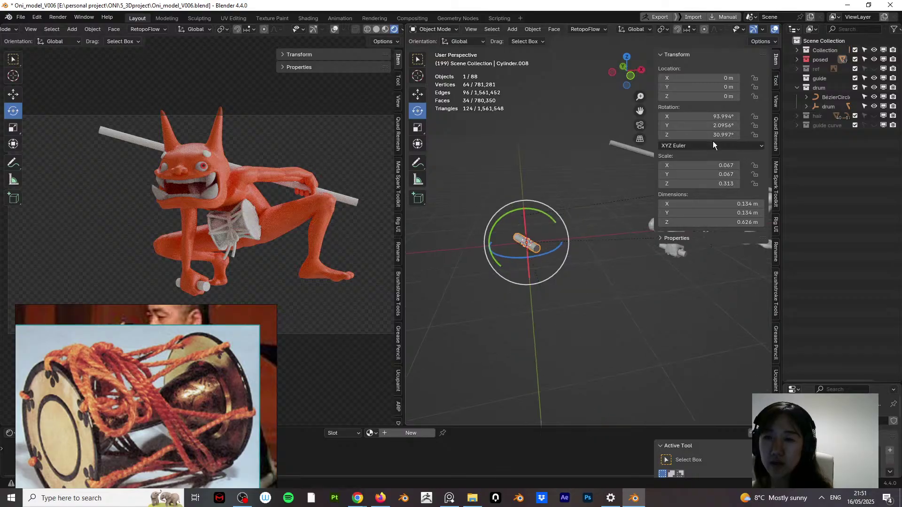
Step: Set the duplicated cylinder's X, Y and Z rotation to 0°
left_click(726, 117)
type("0")
key("Tab")
type("0")
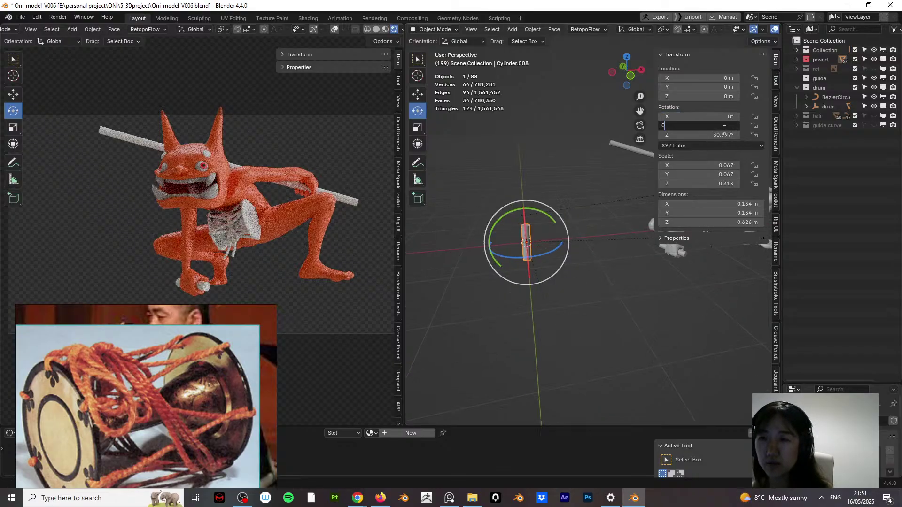
key("Tab")
type("0")
key("Return")
Step: Apply the location, rotation and scale of the duplicated cylinder, then save the file
scroll(510, 256, "up", 1)
middle_click_drag(555, 235, 580, 247)
scroll(543, 226, "up", 3)
key("ctrl+a")
left_click(555, 224)
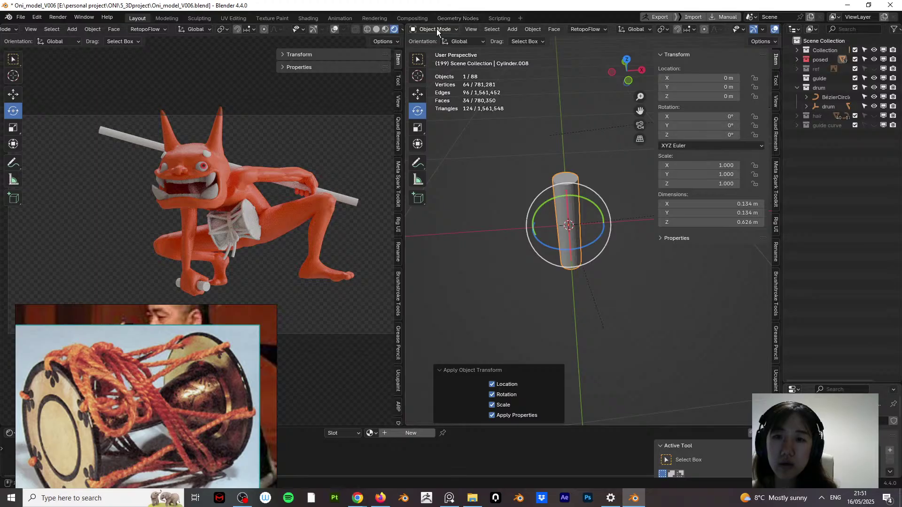
key("ctrl+s")
key("shift+a")
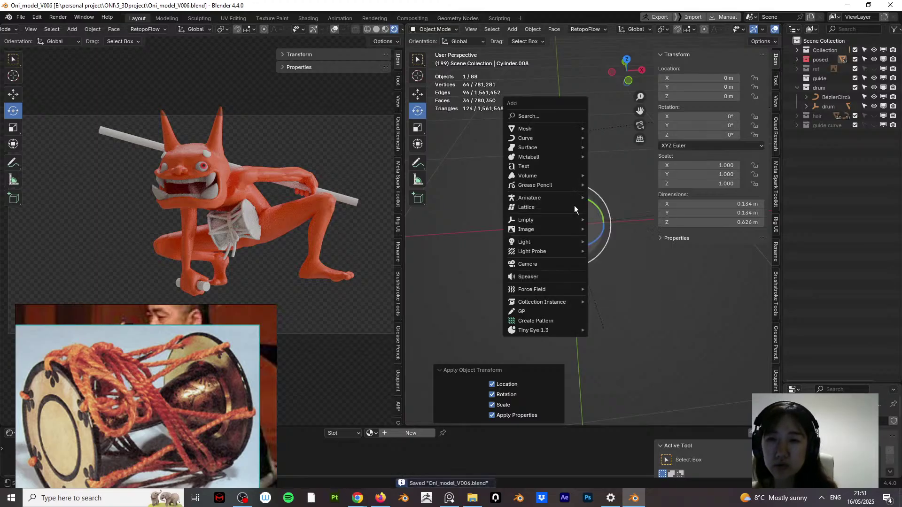
mouse_move(565, 129)
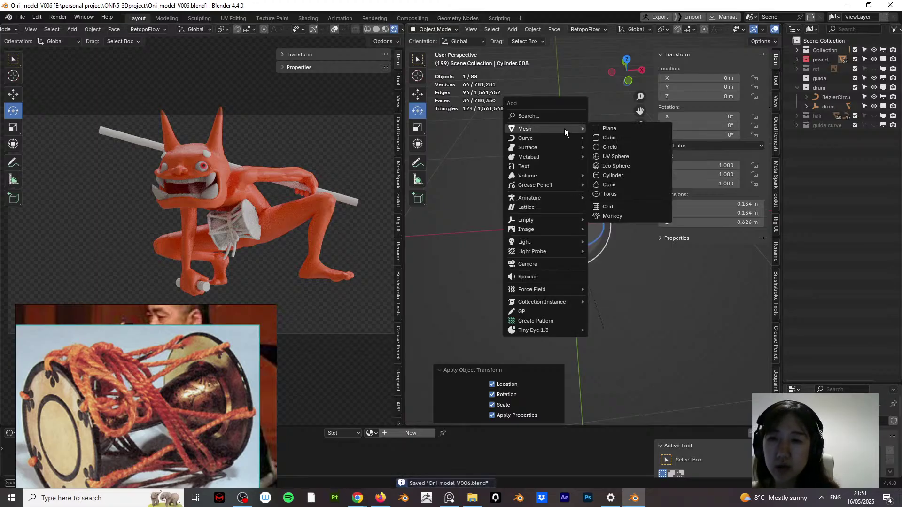
left_click(616, 175)
key("s")
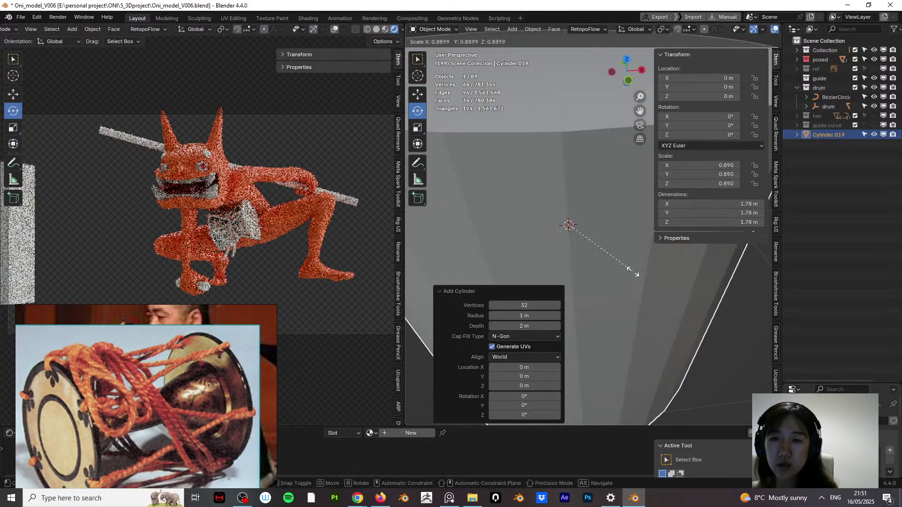
left_click(633, 268)
key("ctrl+z")
key("ctrl+z")
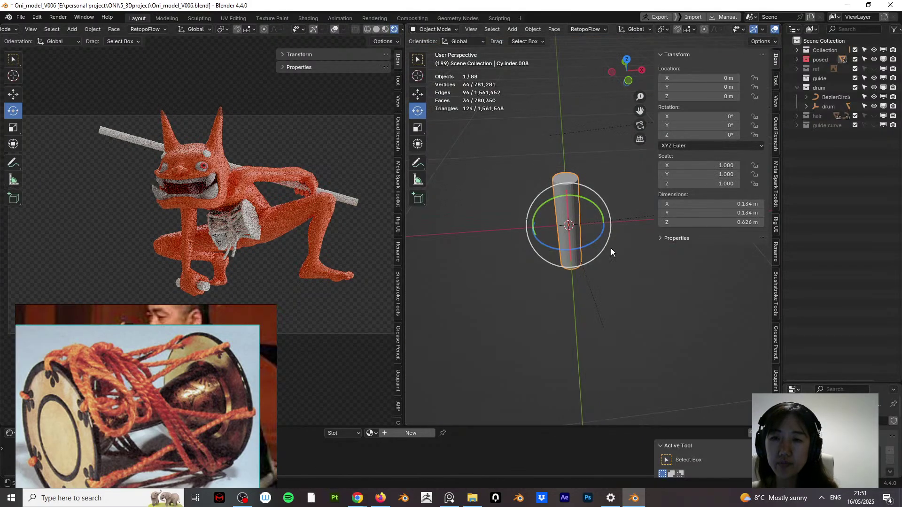
Step: Add a mesh cylinder with 12 vertices at the origin
key("shift+a")
mouse_move(584, 179)
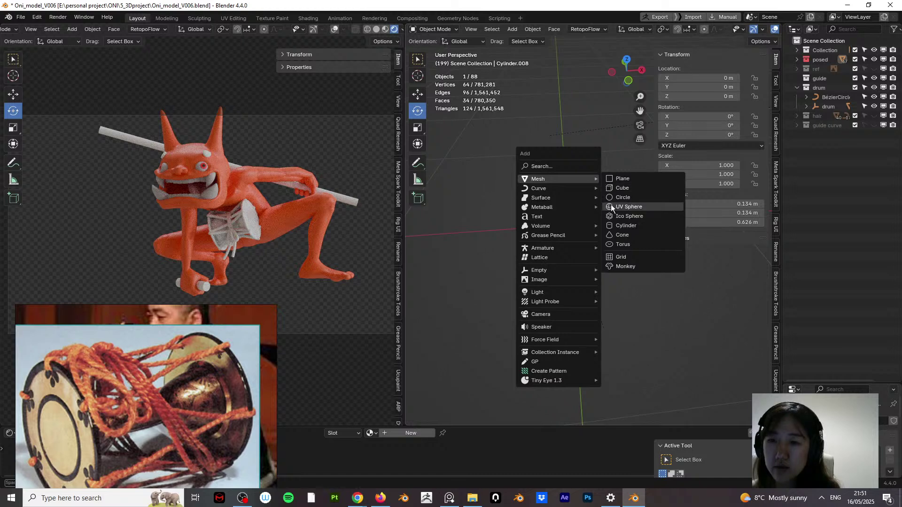
left_click(618, 225)
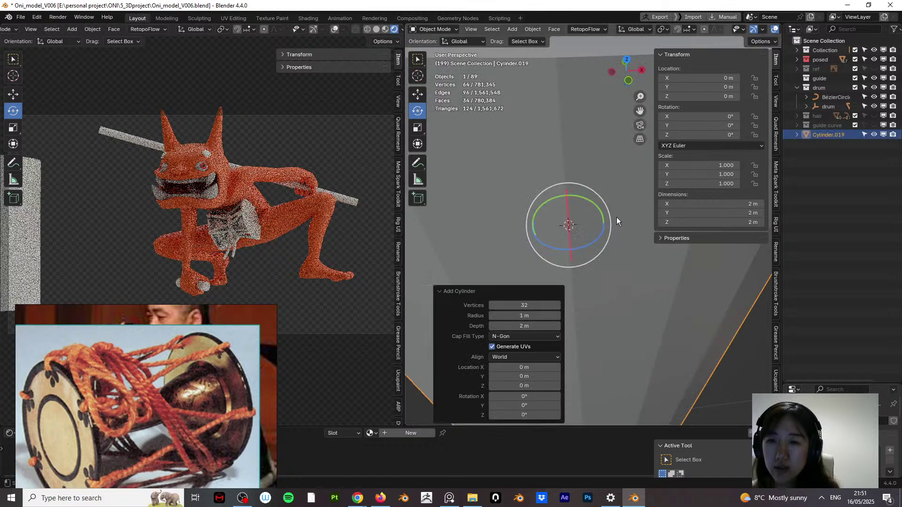
left_click(517, 306)
type("12")
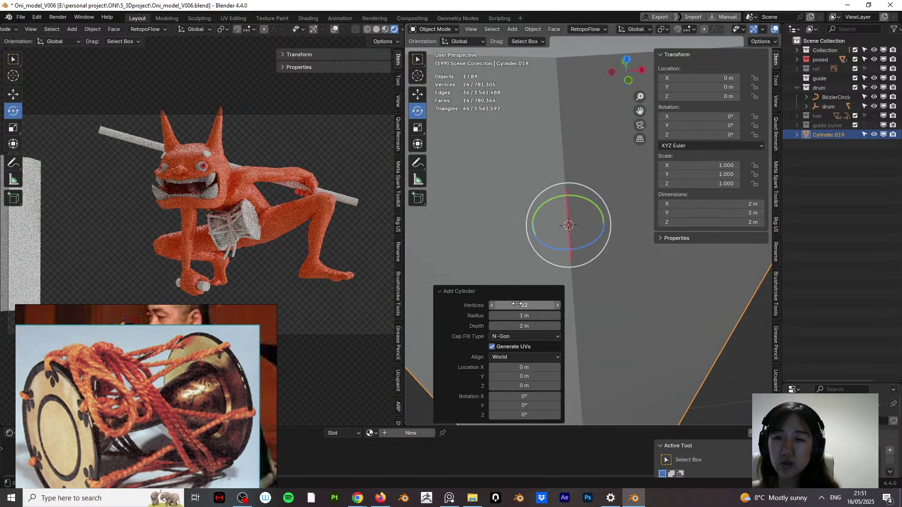
key("Return")
Step: Scale the new cylinder down to about 0.134 m wide and stretch it along Z to about 0.62 m, matching the existing cylinder
key("s")
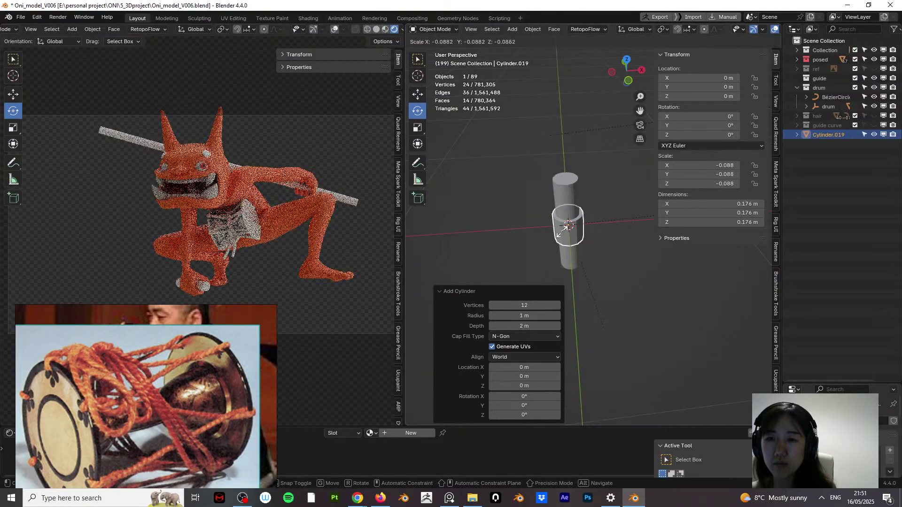
left_click(568, 220)
key("s")
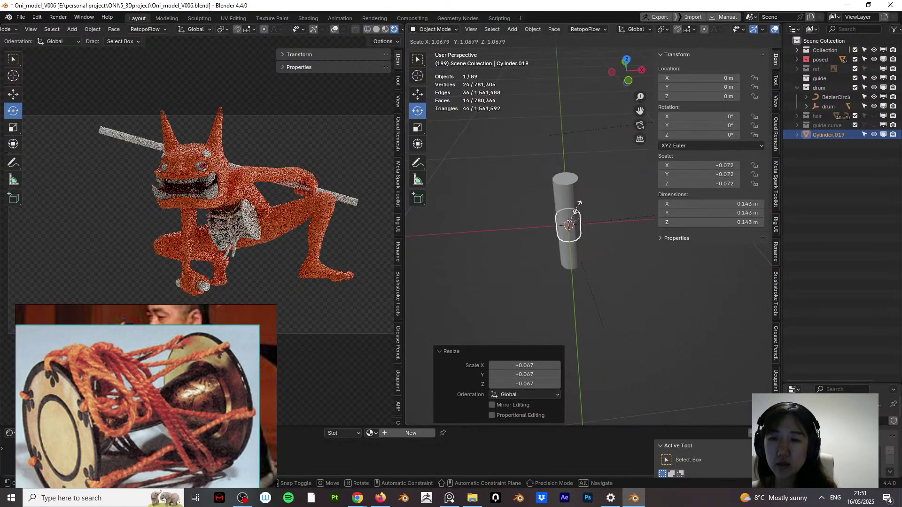
key("z")
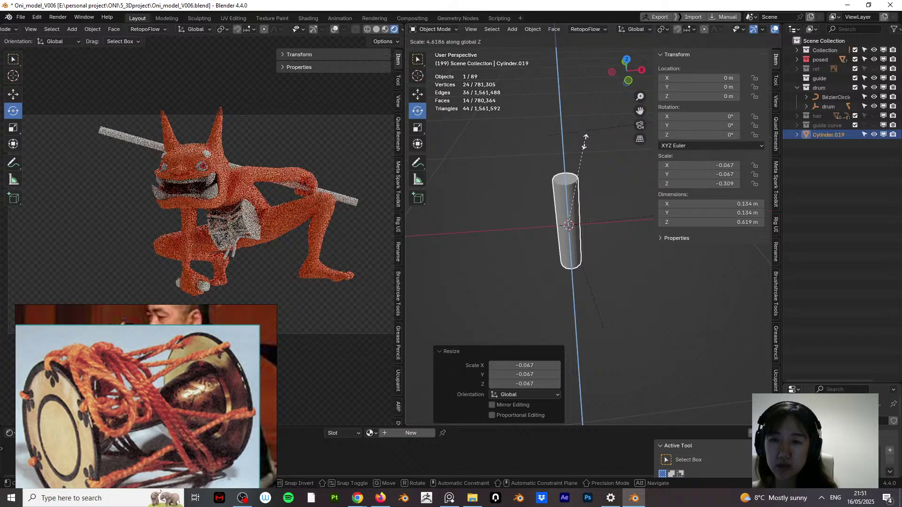
left_click(578, 203)
Step: Move the old high-poly cylinder away from the new 12-sided one and delete it
left_click(575, 217)
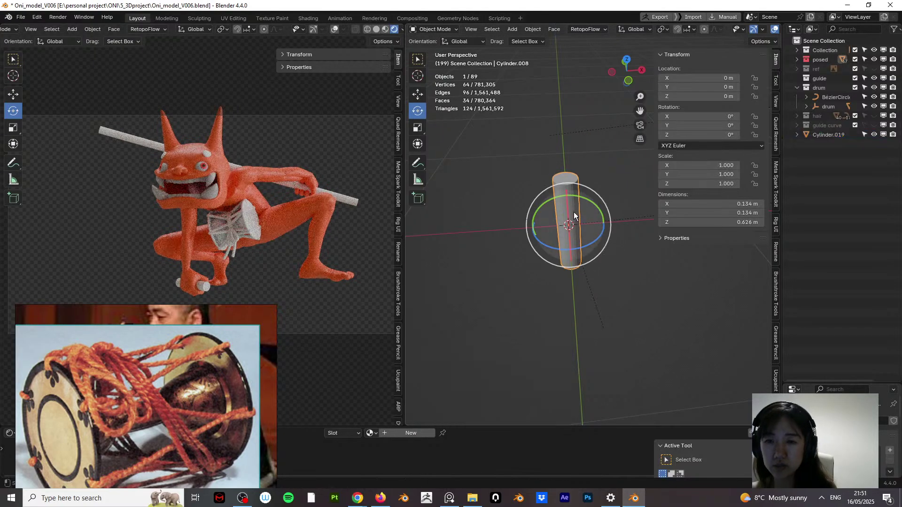
left_click(604, 253)
left_click(577, 218)
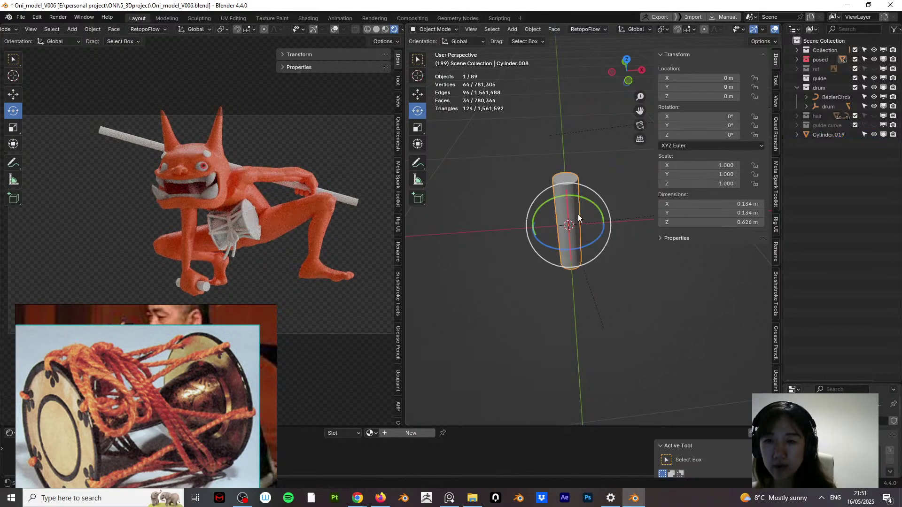
key("shift+d")
left_click(503, 226)
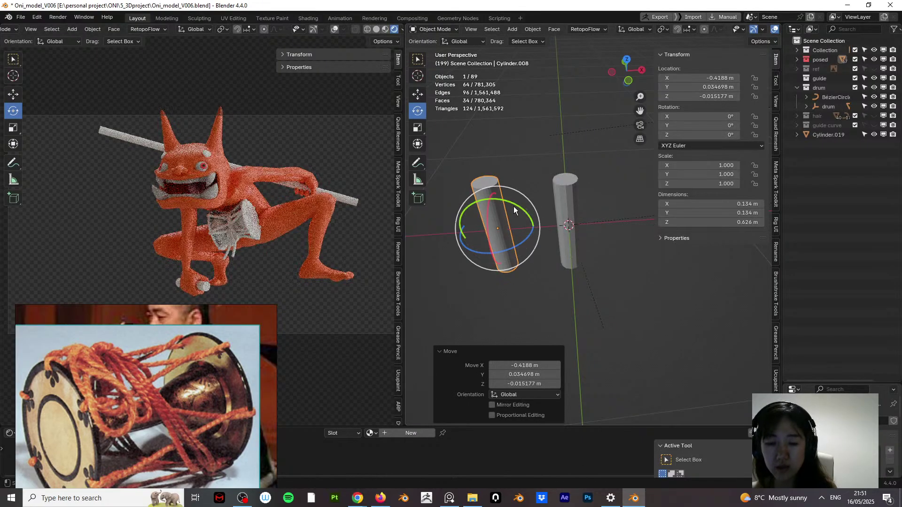
key("Delete")
key("shift+a")
mouse_move(564, 193)
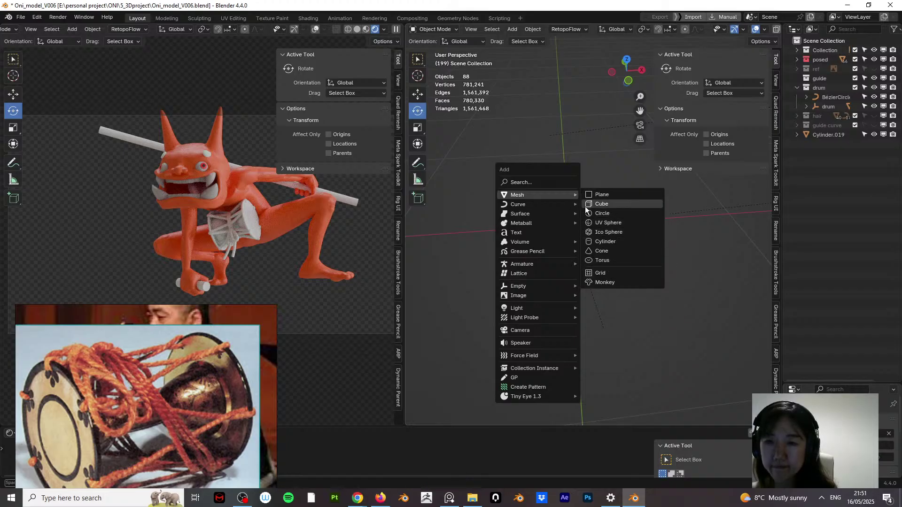
left_click(605, 224)
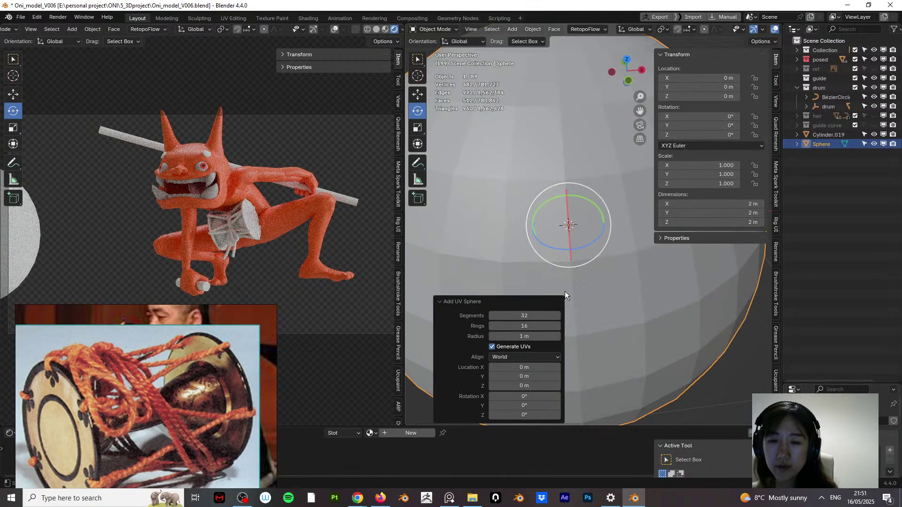
left_click(527, 315)
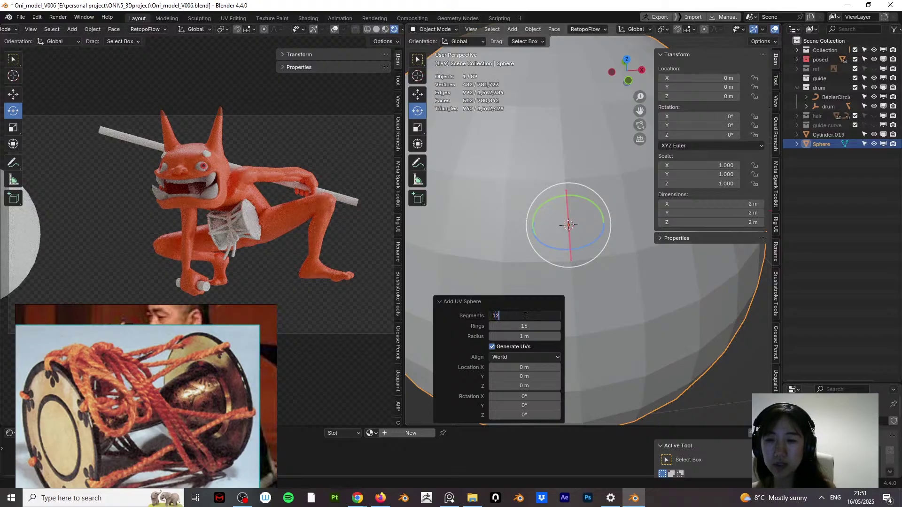
key("Return")
key("s")
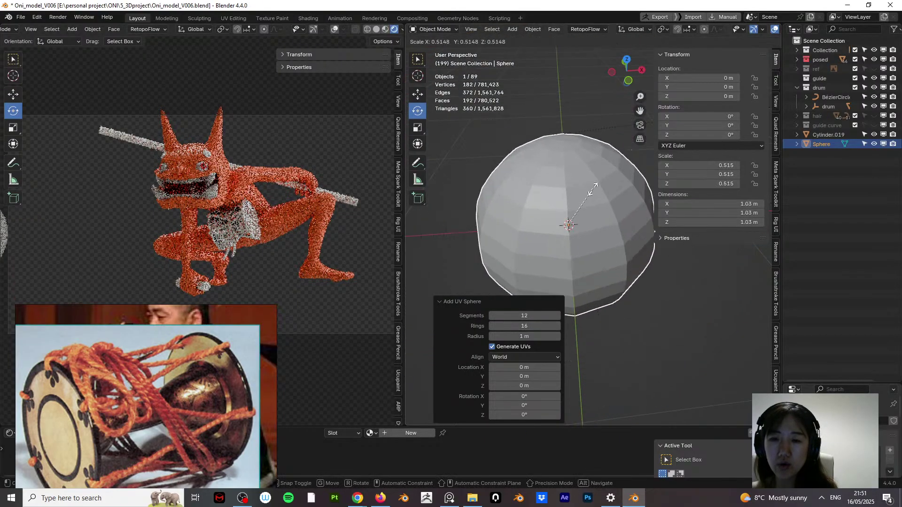
key("ctrl+z")
key("ctrl+z")
key("ctrl+z")
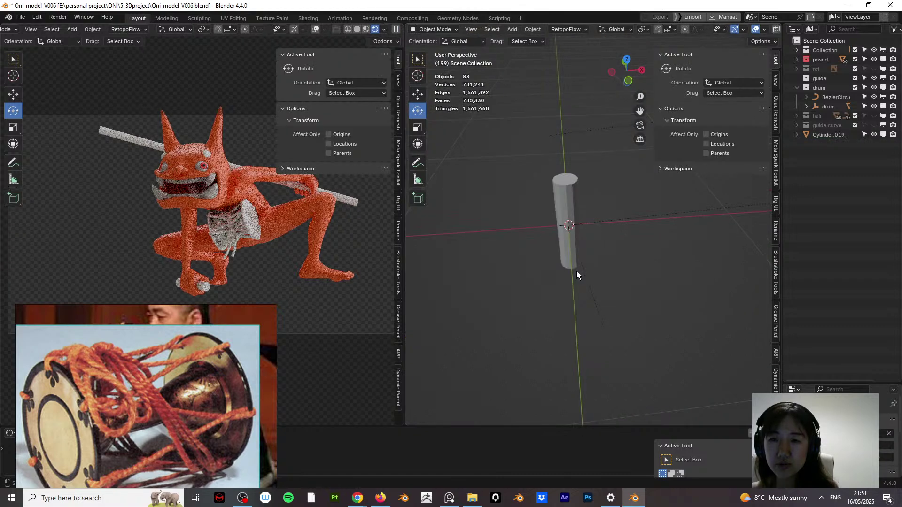
Step: Add a UV sphere with 12 segments and 12 rings at the origin
key("shift+a")
mouse_move(604, 203)
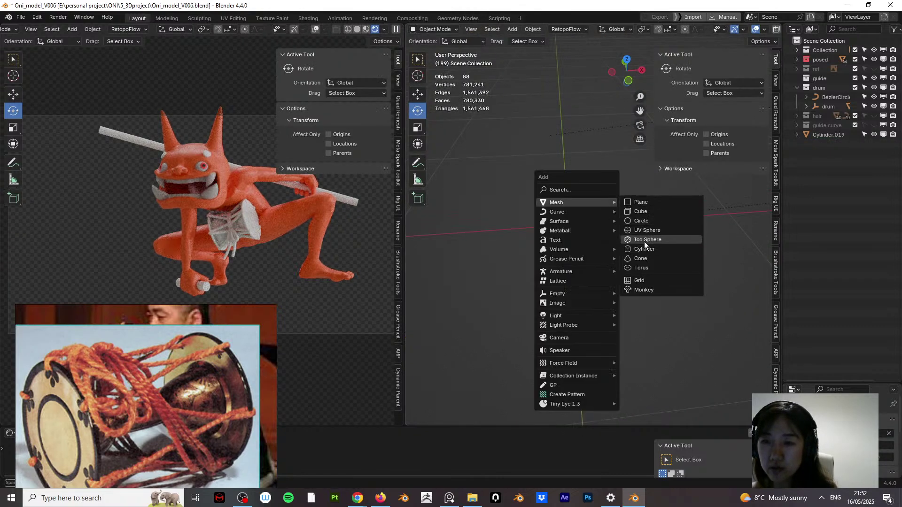
left_click(644, 230)
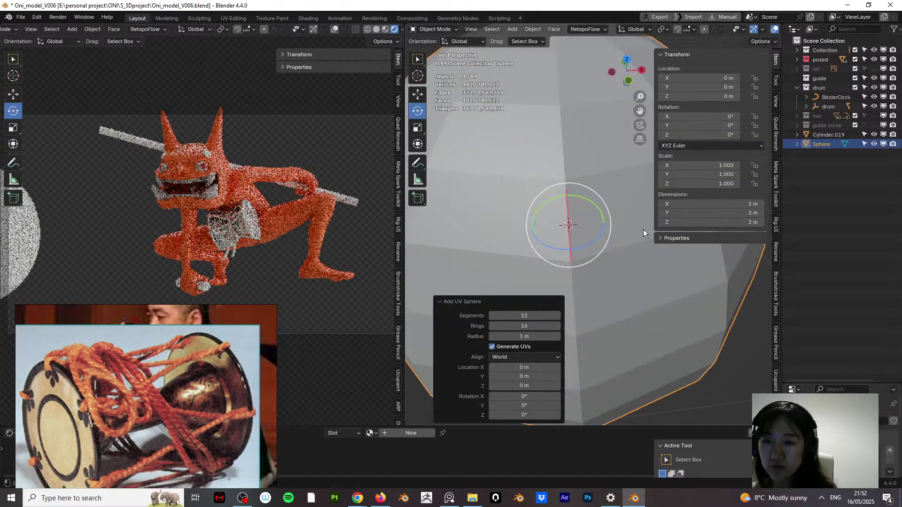
left_click(527, 324)
type("12")
key("Return")
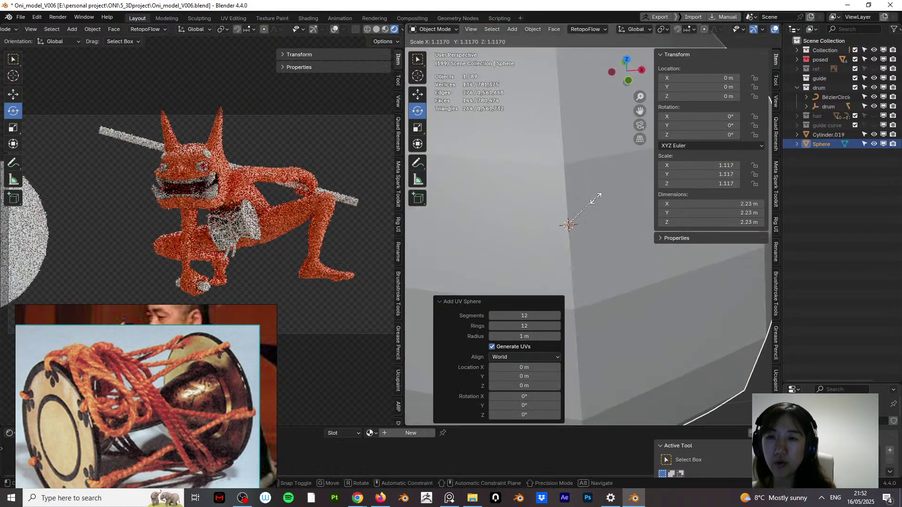
Step: Scale the sphere down to about 0.215 m in diameter, slightly wider than the cylinder, checking it in front view
key("s")
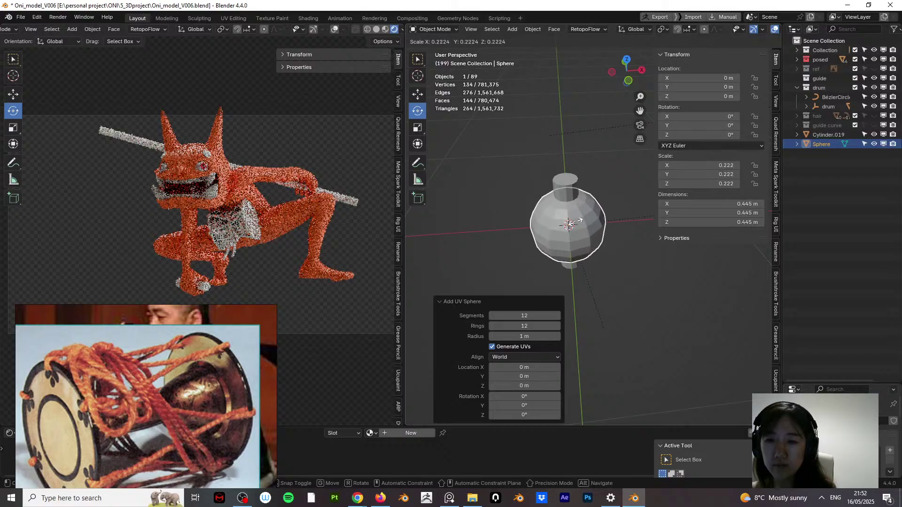
left_click(572, 224)
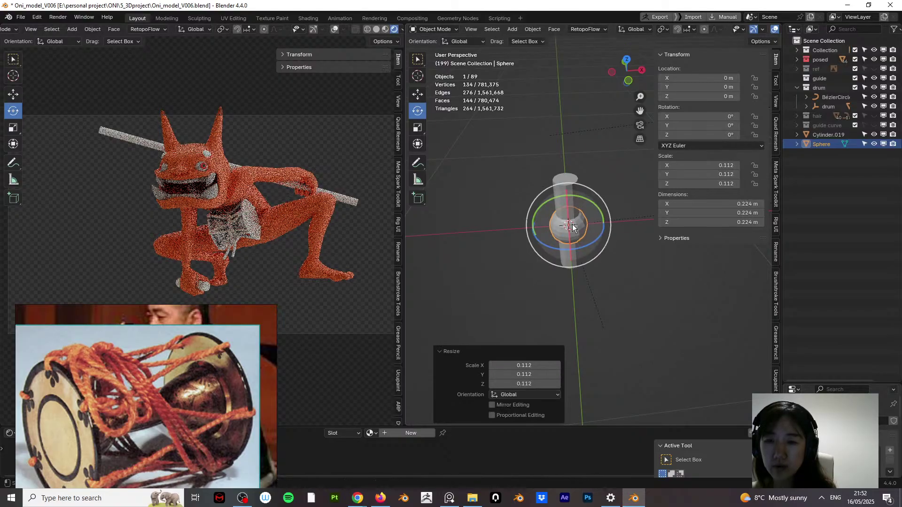
key("KP_1")
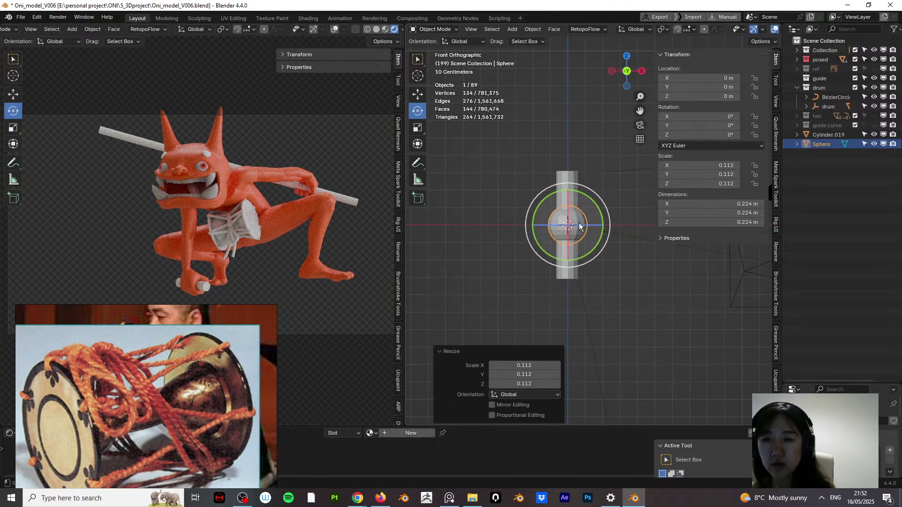
key("s")
left_click(612, 220)
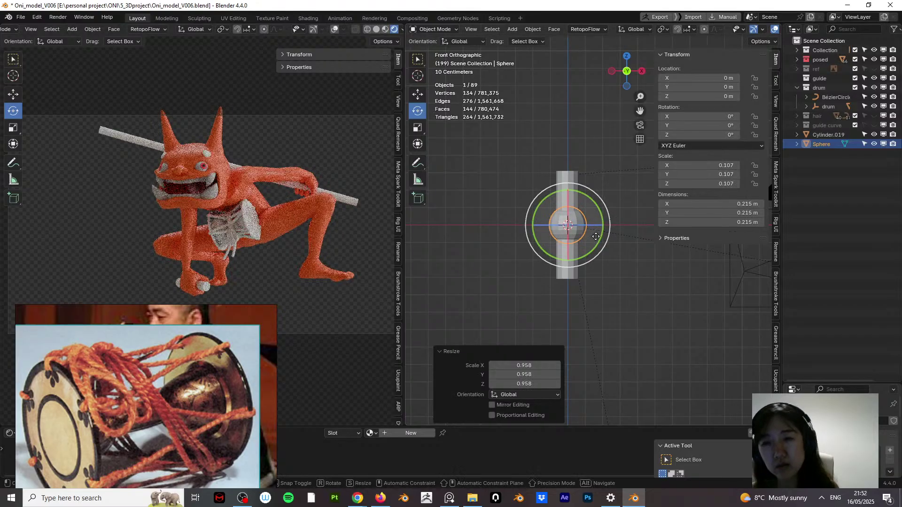
Step: Move the sphere about 0.39 m up along Z onto the cylinder's upper end and deselect it
key("g")
key("z")
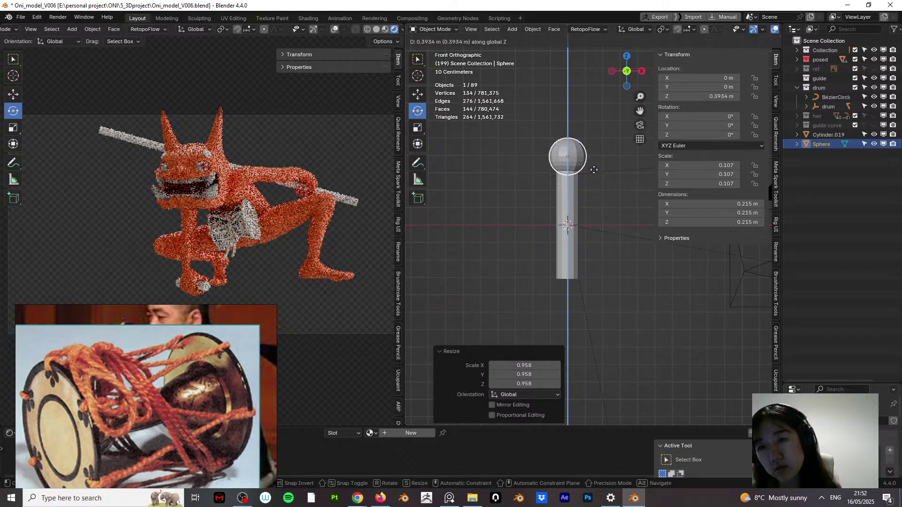
left_click(594, 169)
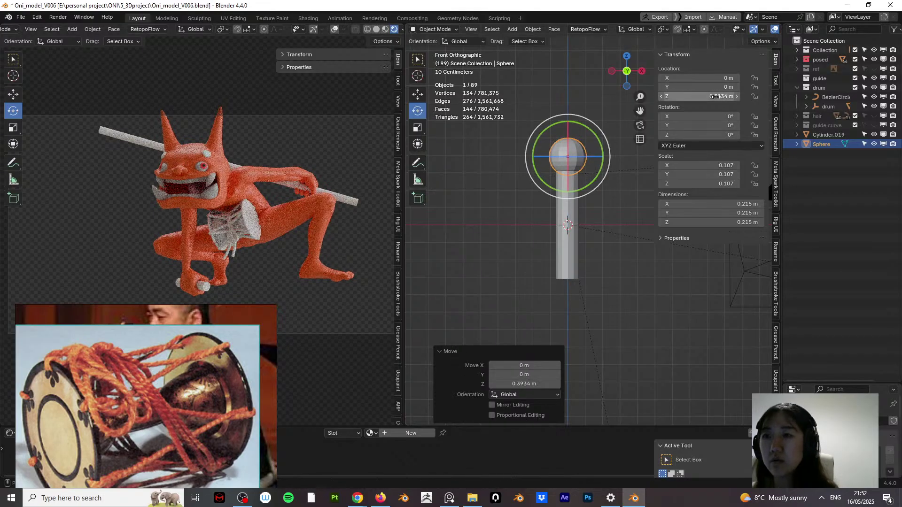
left_click_drag(615, 155, 617, 151)
key("ctrl+z")
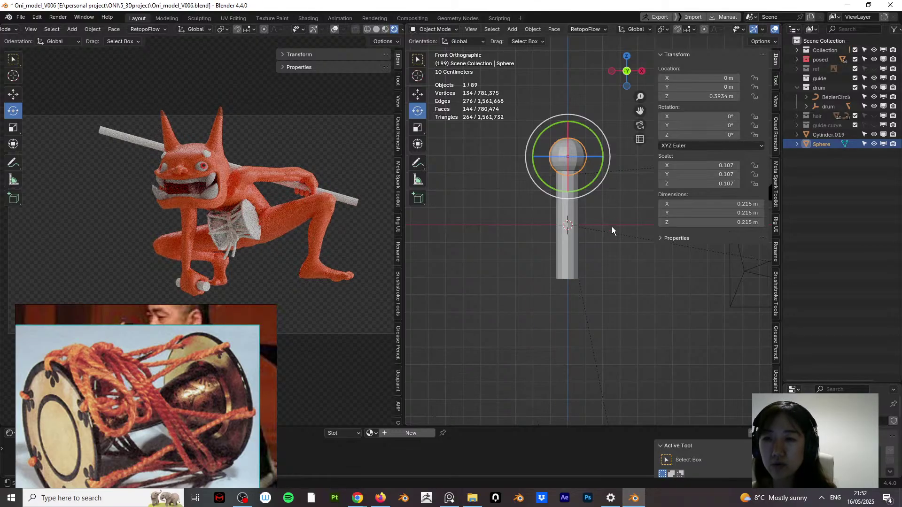
left_click(611, 200)
key("ctrl+z")
left_click(606, 202)
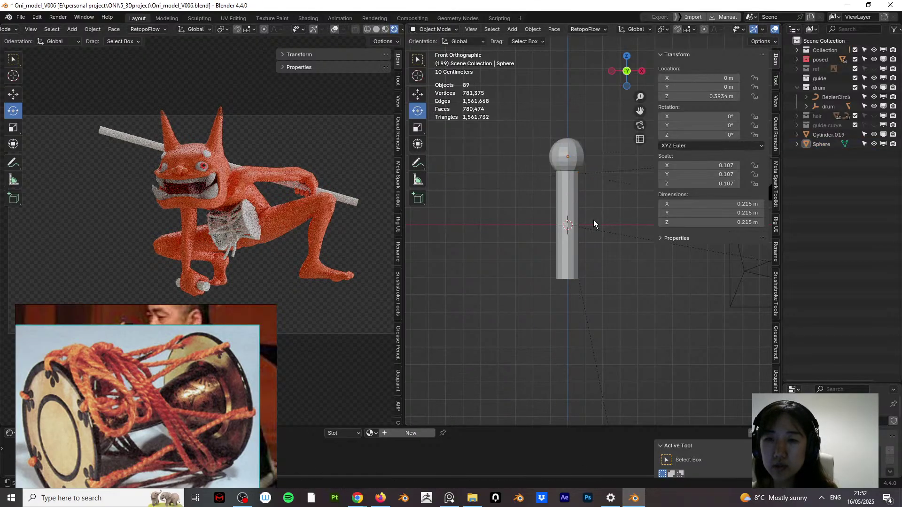
Step: Enter Edit Mode on the 12-sided cylinder and add one centred loop cut around its middle
left_click(574, 205)
left_click(436, 30)
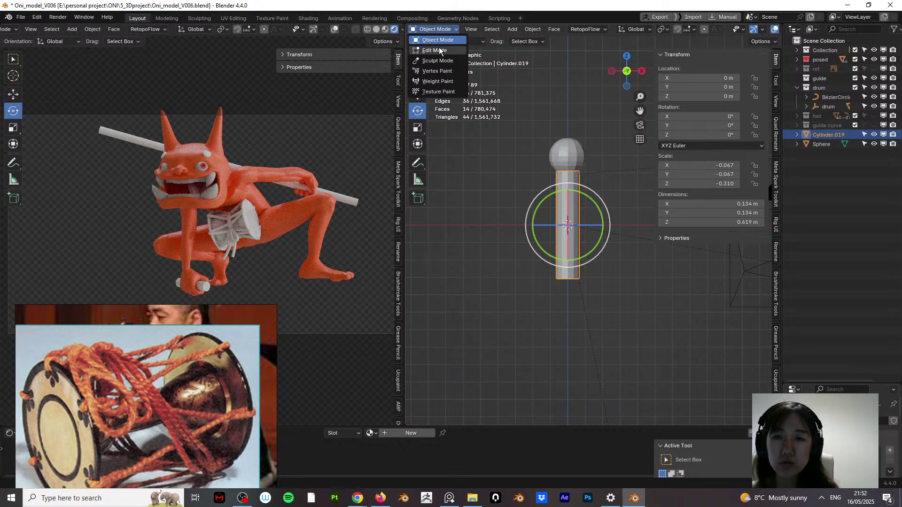
left_click(437, 51)
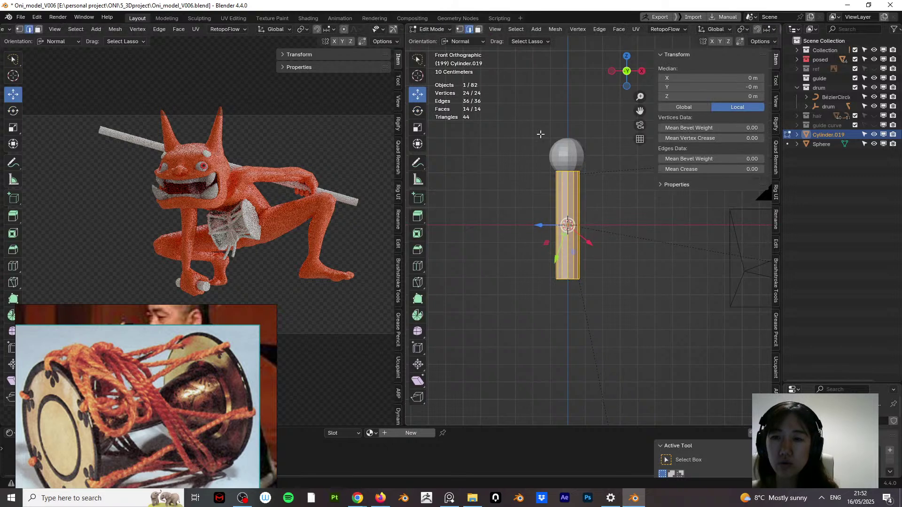
key("ctrl+r")
left_click(578, 226)
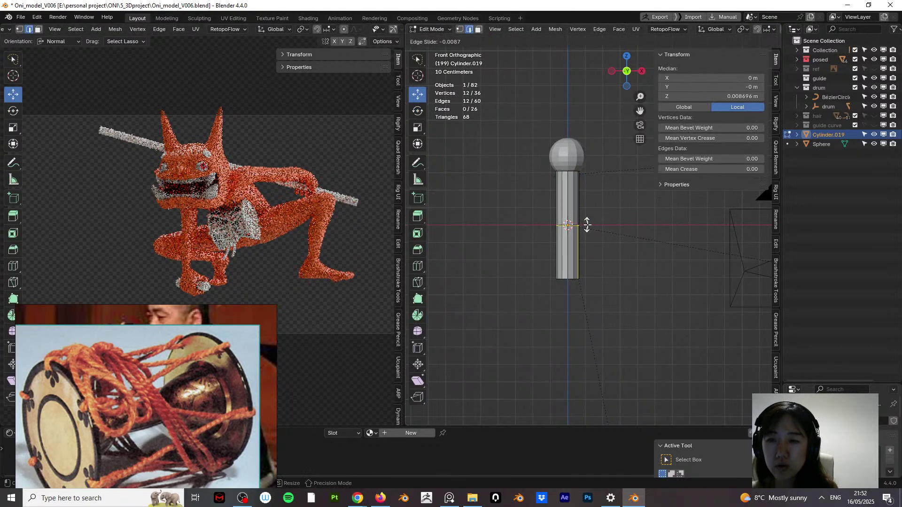
left_click(593, 275)
left_click(593, 275)
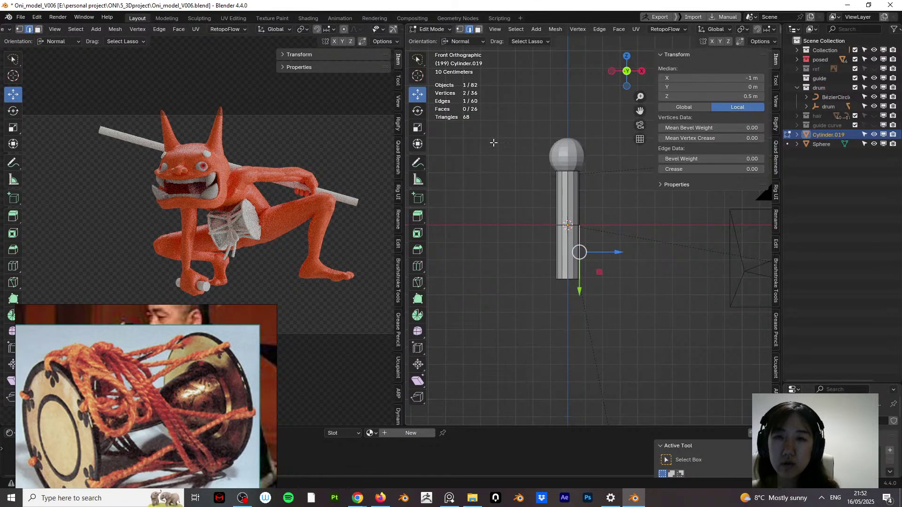
Step: Delete the vertices of the cylinder's lower end cap, keeping only the part above the middle loop
left_click(479, 30)
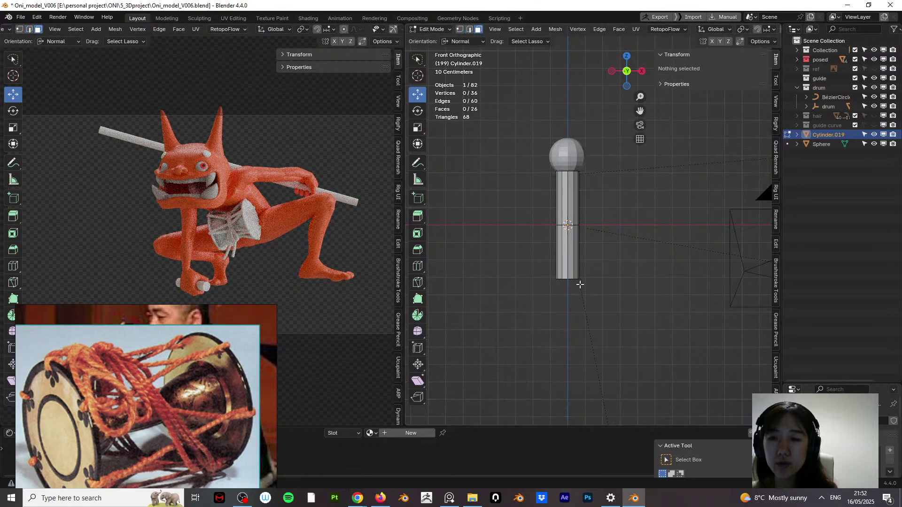
middle_click_drag(581, 285, 572, 272)
left_click(572, 256)
key("x")
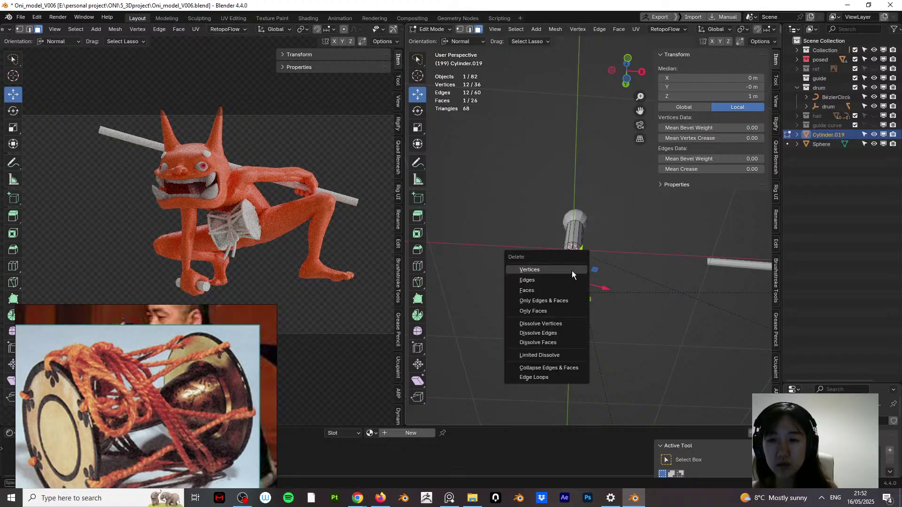
left_click(572, 270)
middle_click_drag(578, 254, 580, 207)
scroll(605, 182, "up", 6)
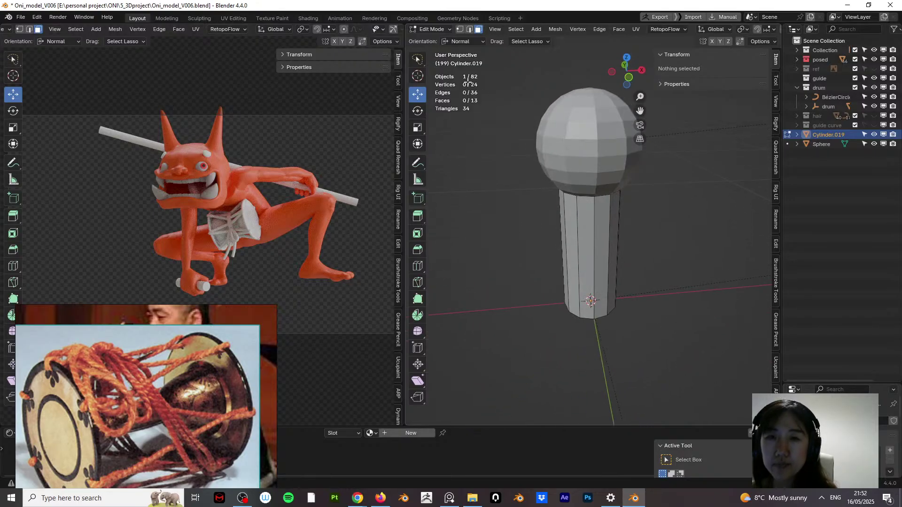
Step: Isolate the cylinder in local view and delete only its upper cap face, leaving that end open
left_click(431, 29)
left_click(435, 41)
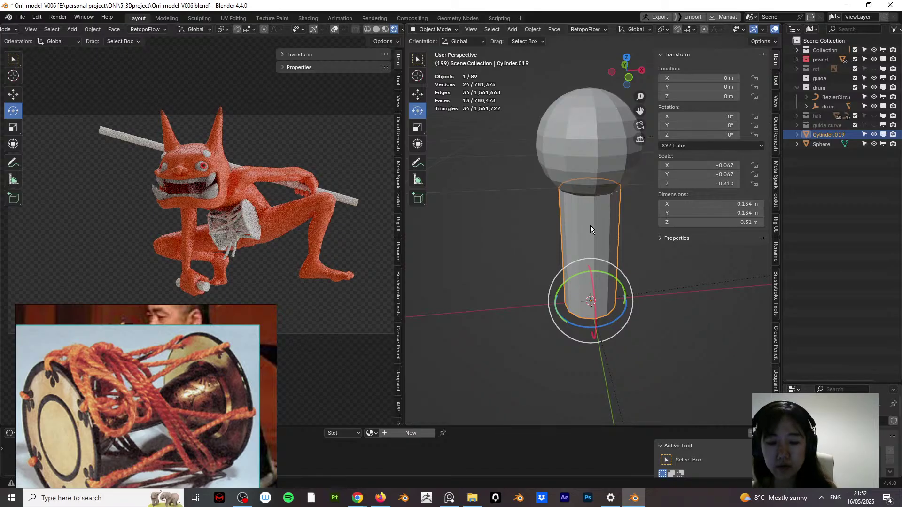
key("KP_Divide")
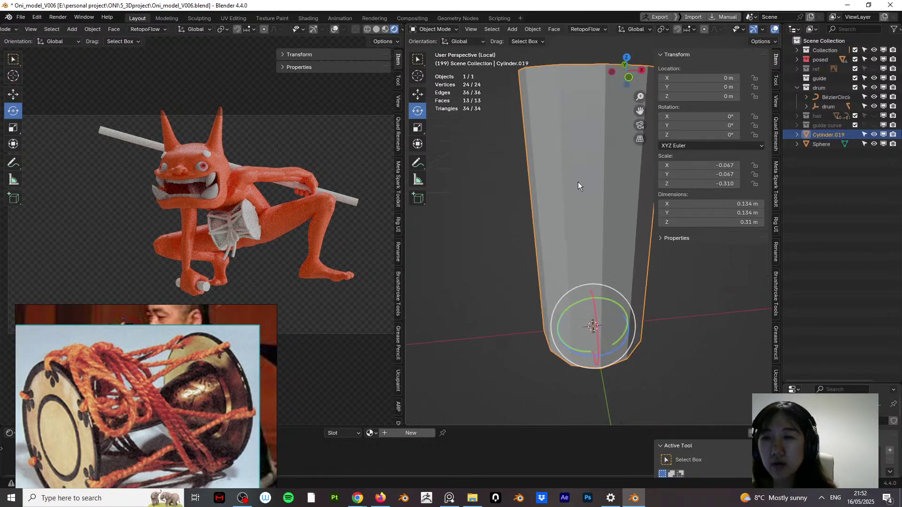
left_click(431, 29)
left_click(433, 50)
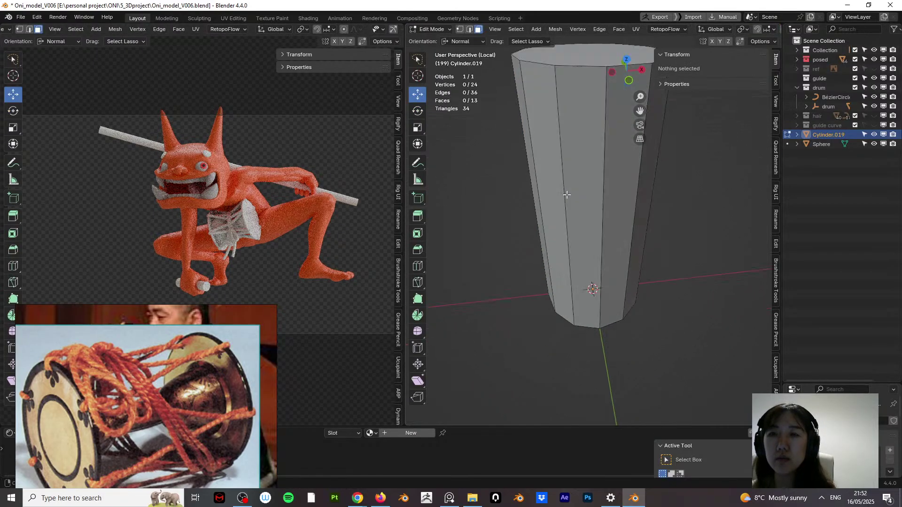
middle_click_drag(567, 194, 574, 178)
left_click(578, 177)
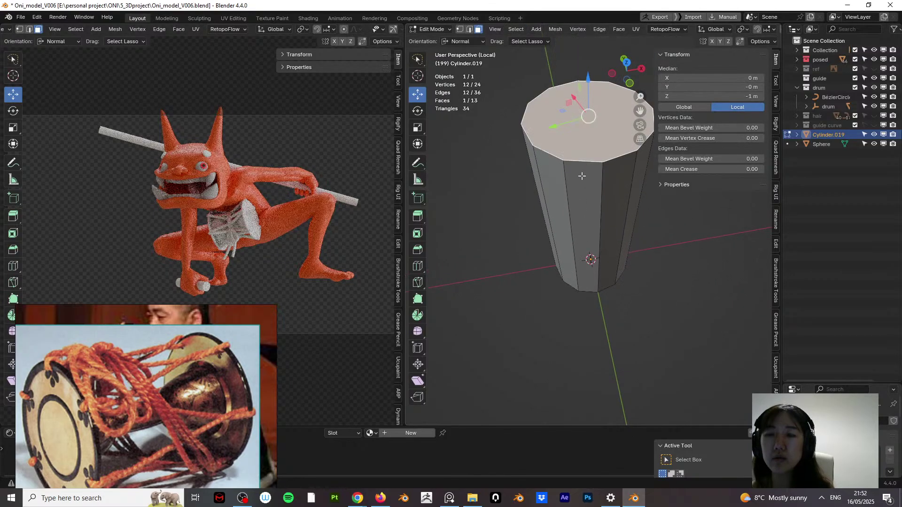
key("x")
left_click(573, 195)
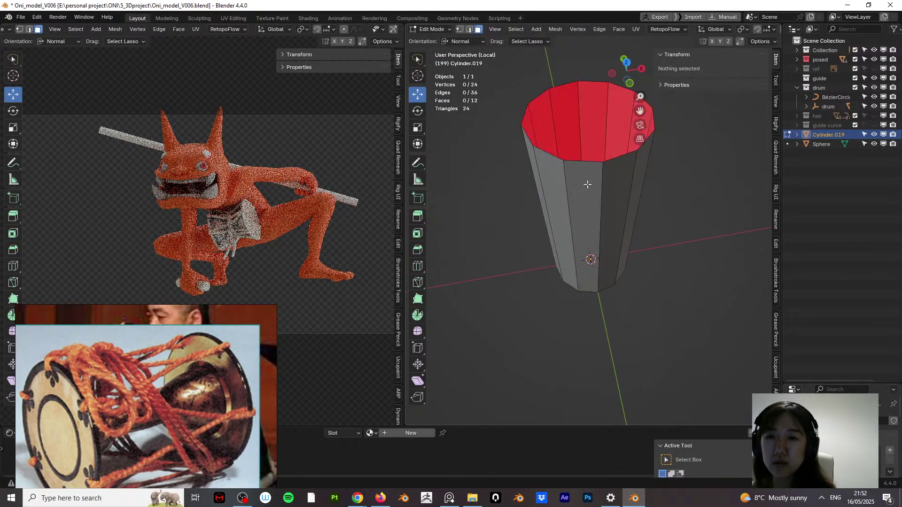
Step: Select the edge loop around the cylinder's open upper rim and scale it down to about 0.58
middle_click_drag(573, 178, 482, 102)
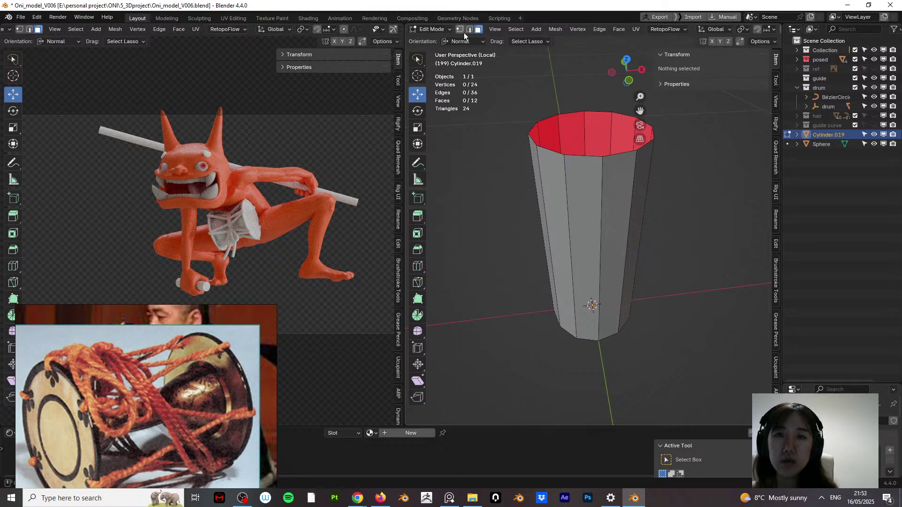
left_click(470, 29)
left_click(586, 157, "alt")
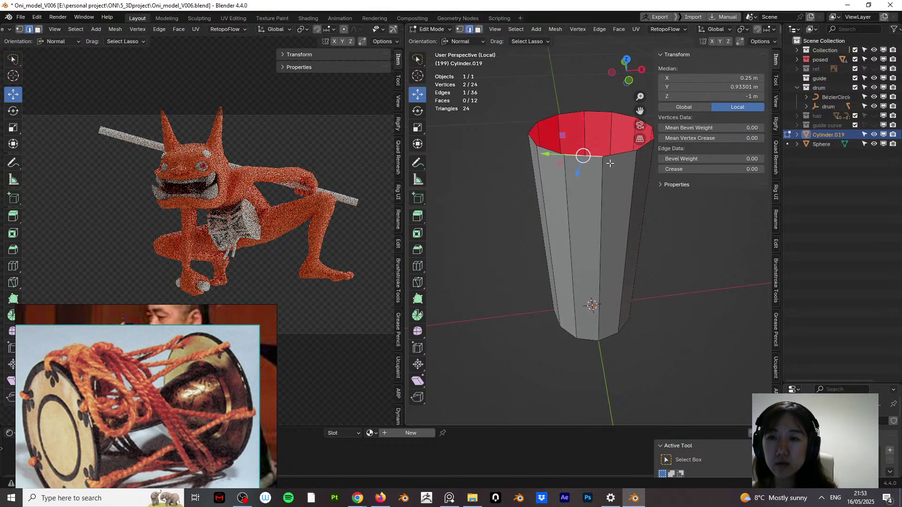
key("s")
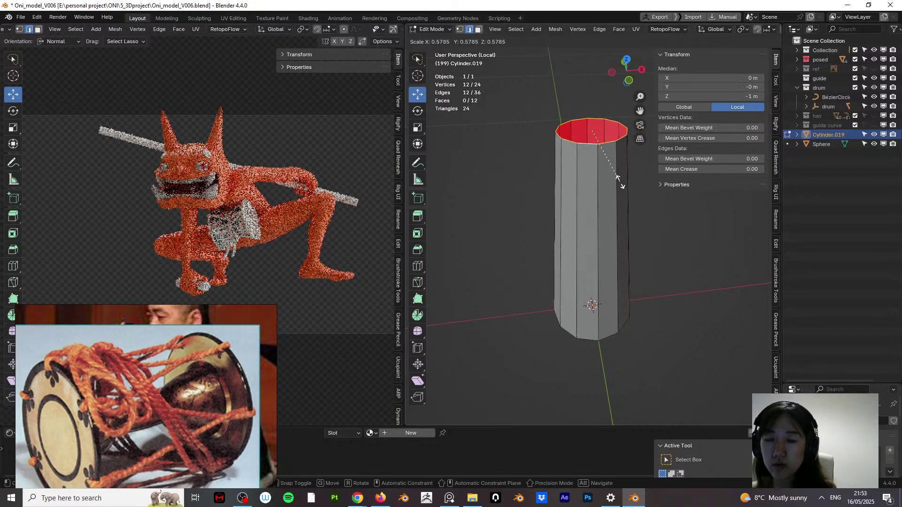
key("Escape")
key("alt+h")
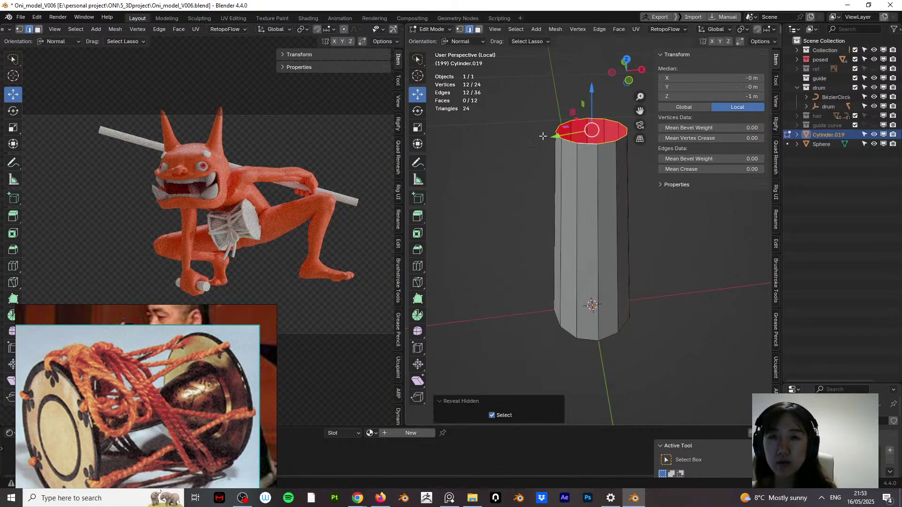
Step: Return to Object Mode and leave the cylinder's isolated view to bring back the sphere
left_click(430, 30)
left_click(433, 40)
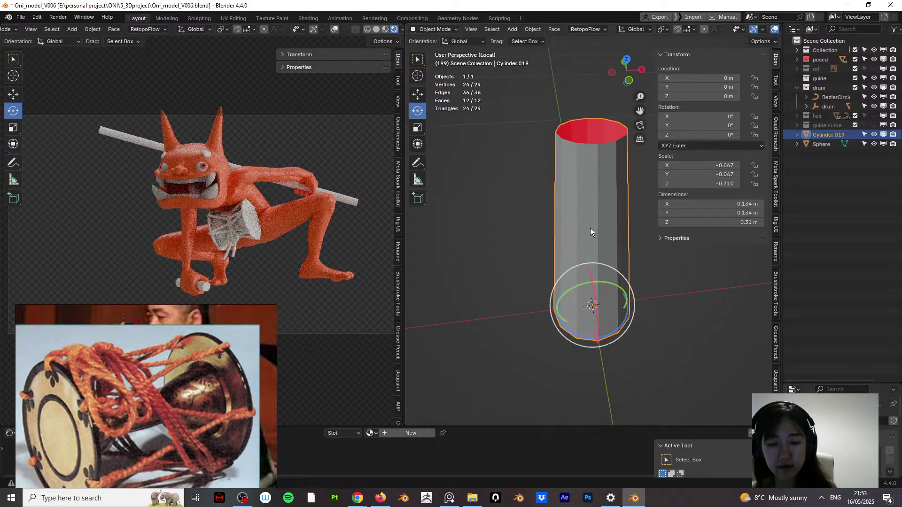
key("slash")
middle_click_drag(597, 207, 599, 151)
scroll(616, 144, "up", 3)
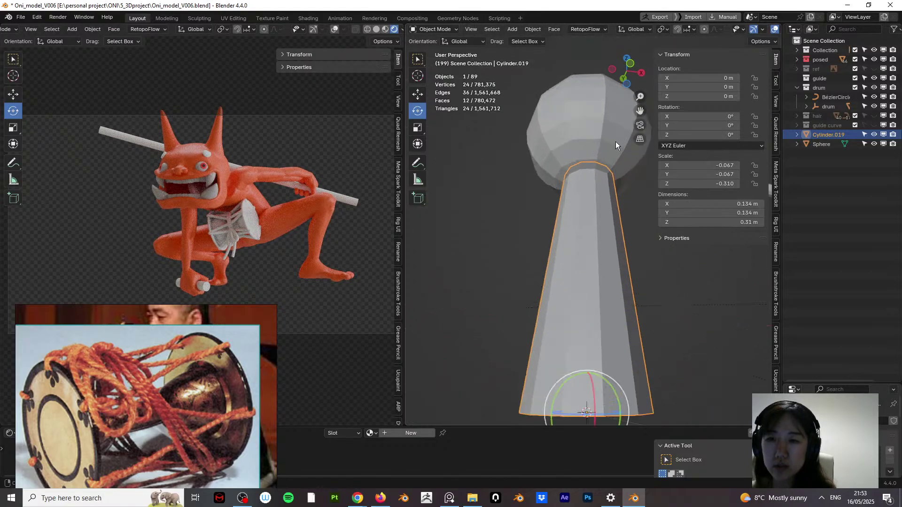
scroll(616, 142, "up", 2)
Step: Enter Edit Mode on the sphere and delete the ring of faces surrounding its lower pole cap
left_click(603, 141)
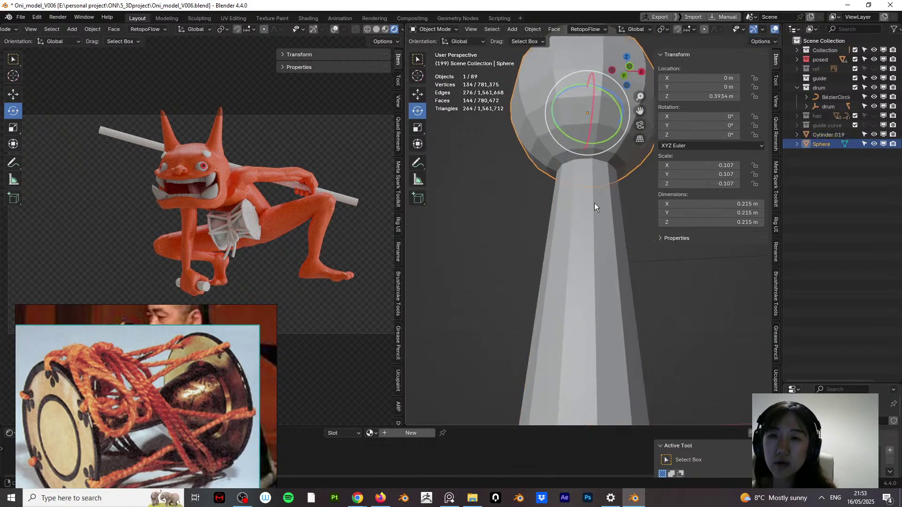
middle_click_drag(499, 66, 497, 120, "shift")
left_click(446, 29)
left_click(443, 46)
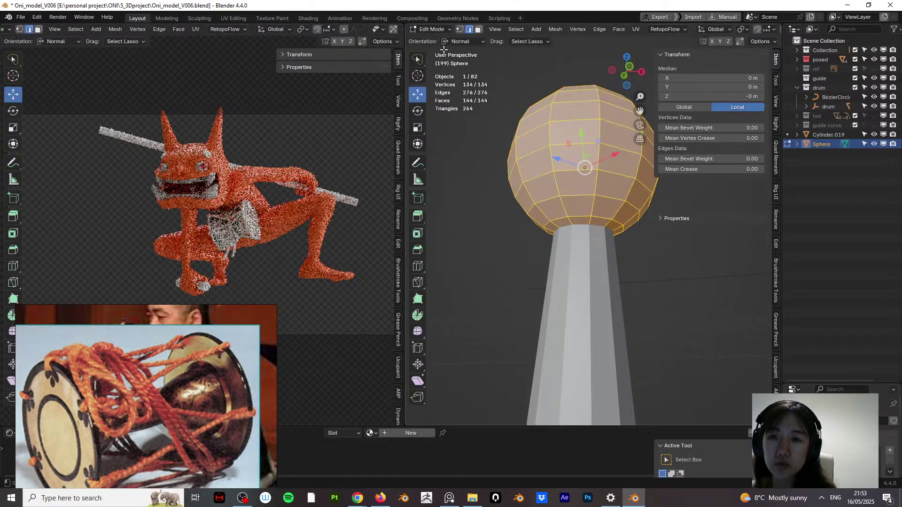
key("3")
left_click(591, 211)
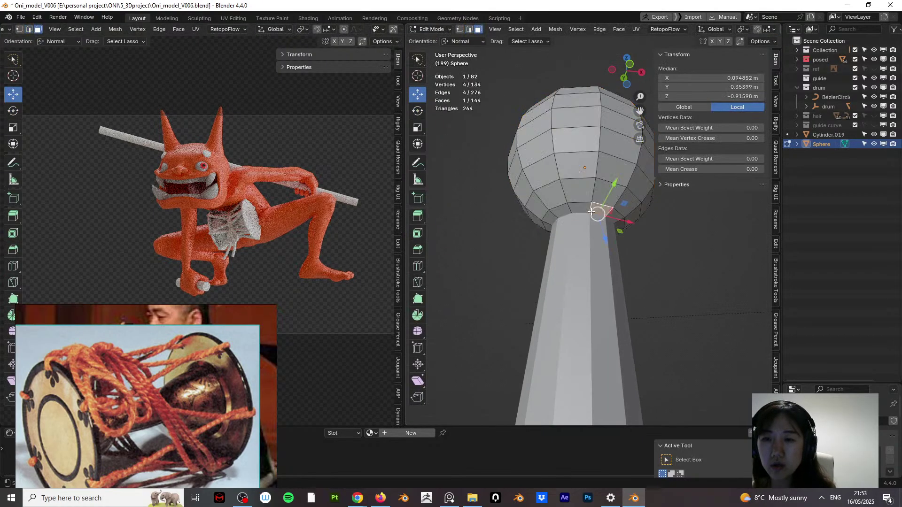
left_click(590, 213, "alt")
key("x")
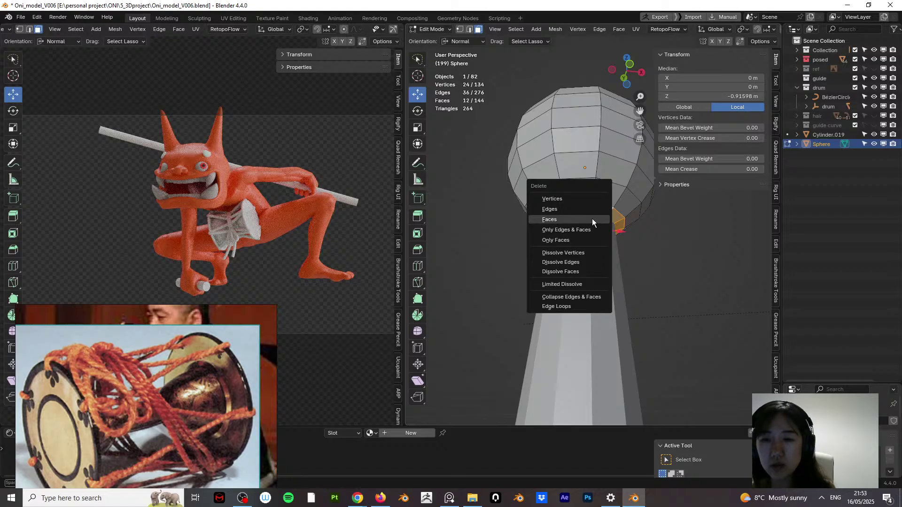
left_click(593, 219)
middle_click_drag(592, 220, 563, 241)
Step: Return to Object Mode, hide the cylinder and select the sphere
left_click(430, 29)
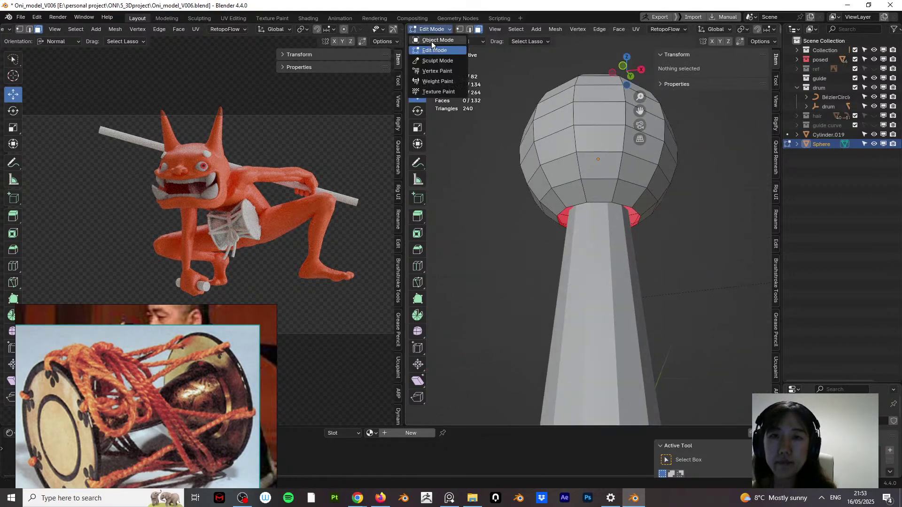
left_click(431, 41)
left_click(609, 273)
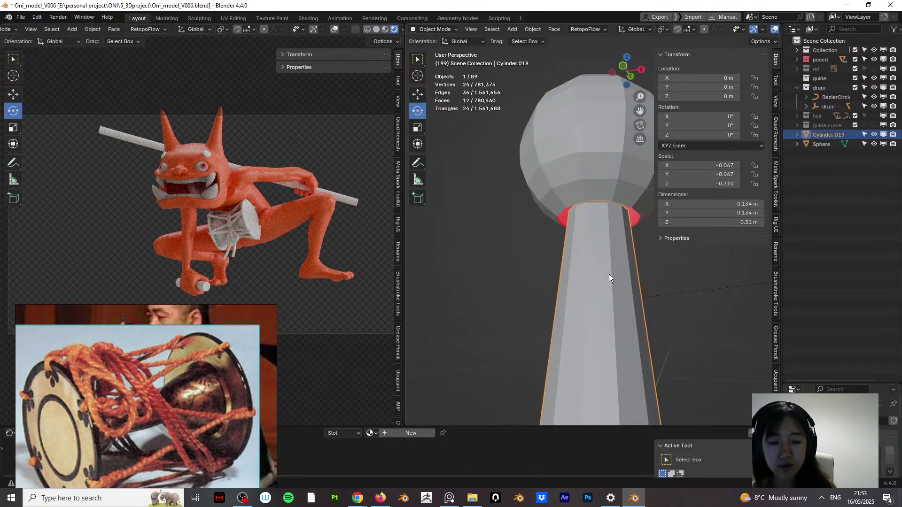
key("h")
left_click(591, 214)
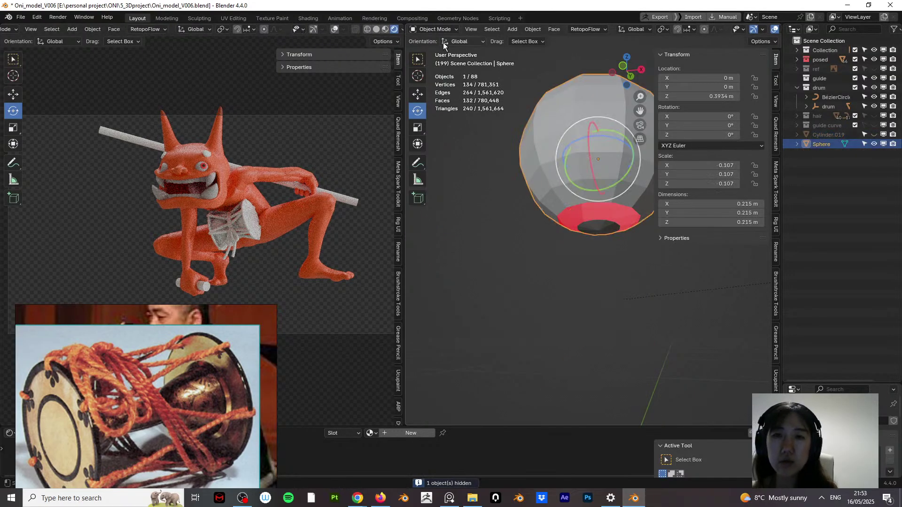
Step: In the sphere's Edit Mode, grow the selection from one detached lower cap face and delete its vertices
left_click(434, 29)
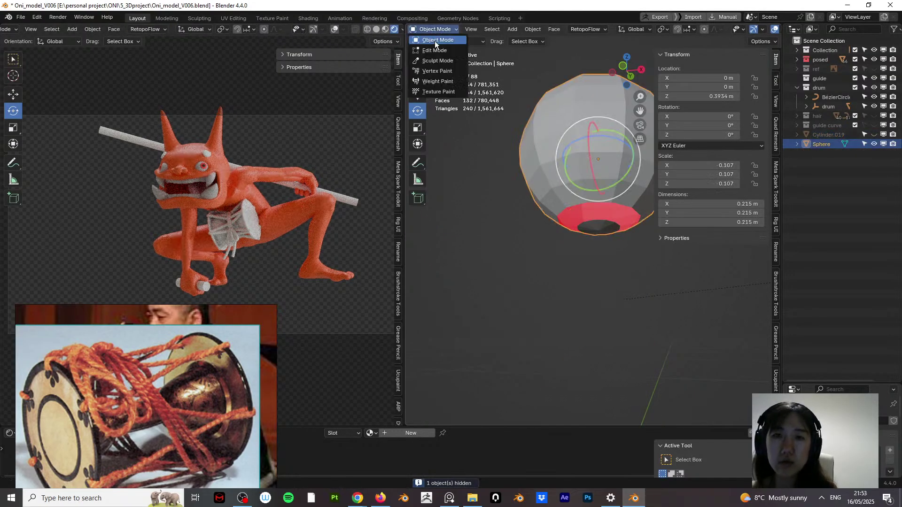
left_click(600, 225)
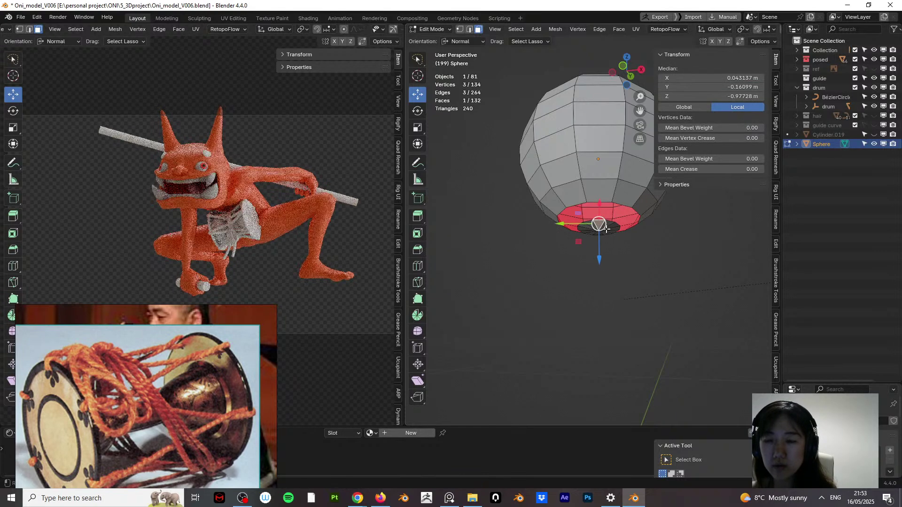
middle_click_drag(606, 229, 639, 240)
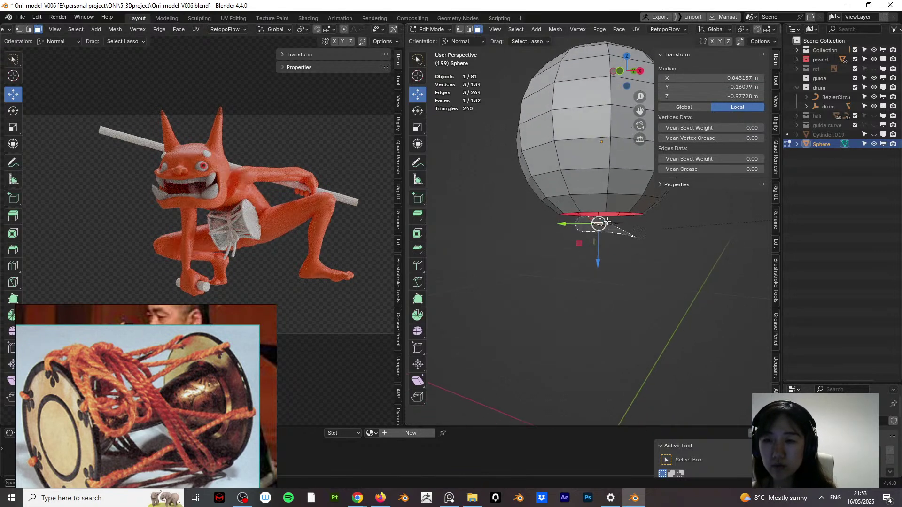
key("ctrl+KP_Add")
key("x")
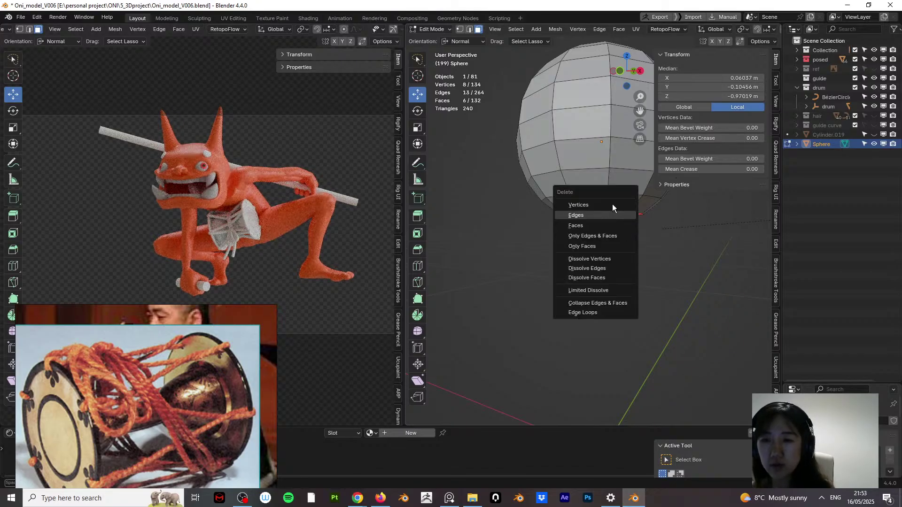
left_click(613, 206)
mouse_move(614, 236)
middle_mouse_down()
mouse_move(615, 263)
mouse_move(614, 221)
middle_mouse_up()
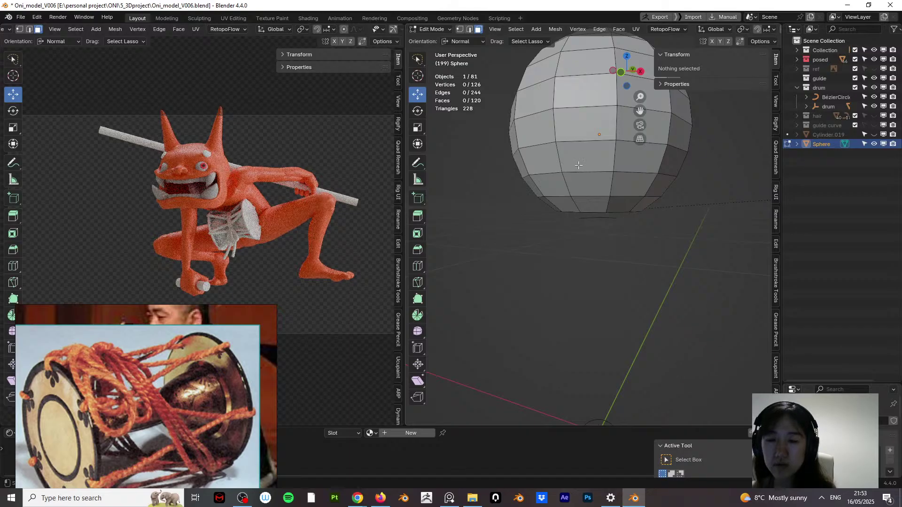
Step: Select the linked leftover vertices below the sphere's opening and delete them
key("1")
left_click(614, 218)
key("l")
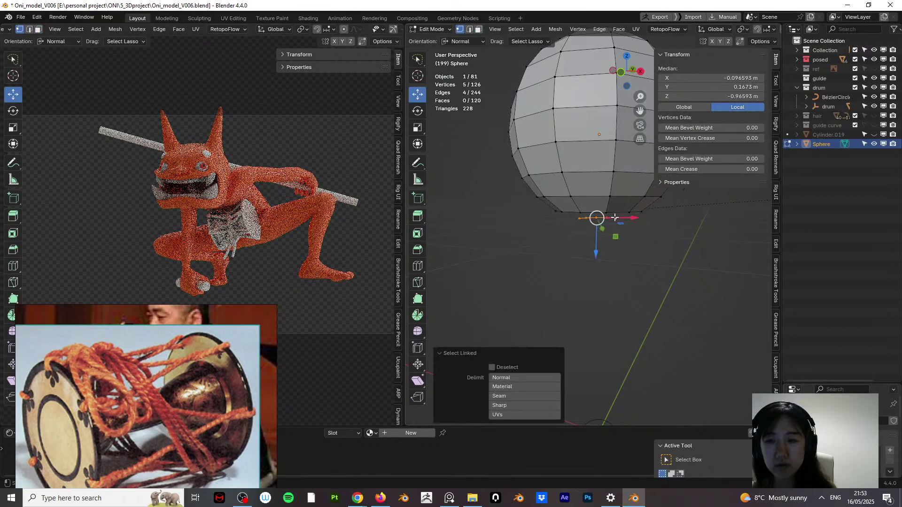
key("x")
left_click(613, 218)
middle_click_drag(613, 221, 623, 180)
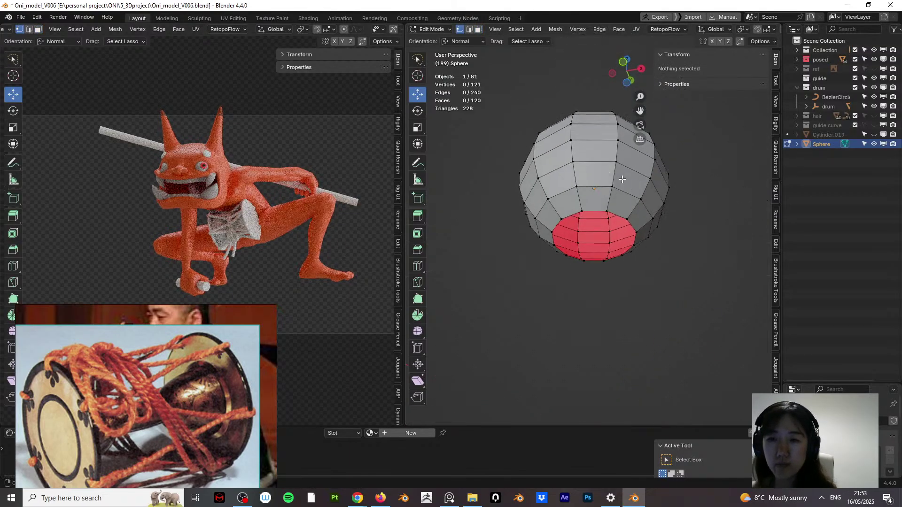
Step: Unhide the cylinder in Object Mode and enter Edit Mode on the cylinder and sphere together
key("Tab")
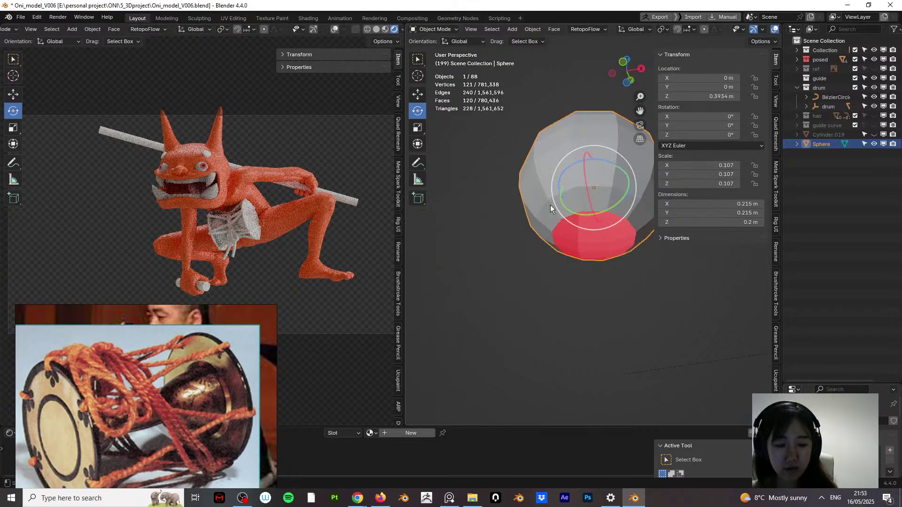
key("alt+h")
mouse_move(603, 229)
middle_mouse_down()
mouse_move(598, 257)
mouse_move(589, 232)
middle_mouse_up()
left_click(444, 33)
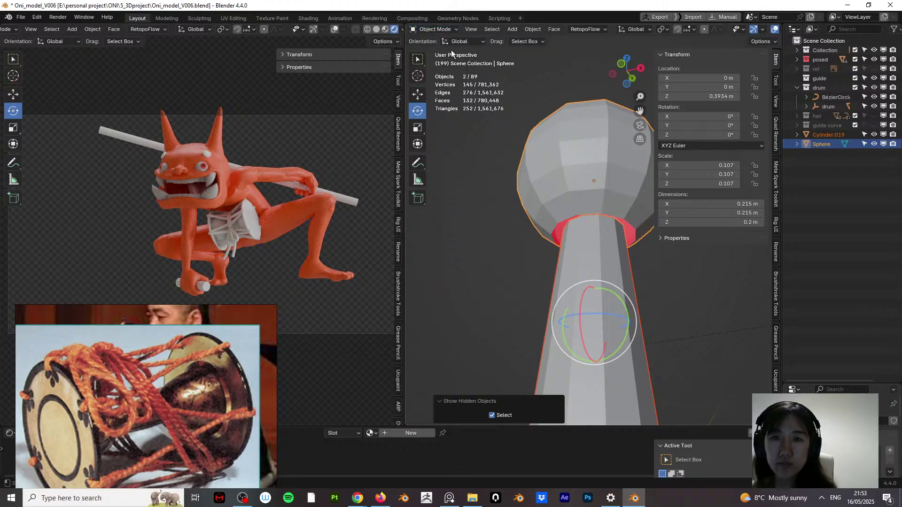
left_click(444, 32)
left_click(445, 50)
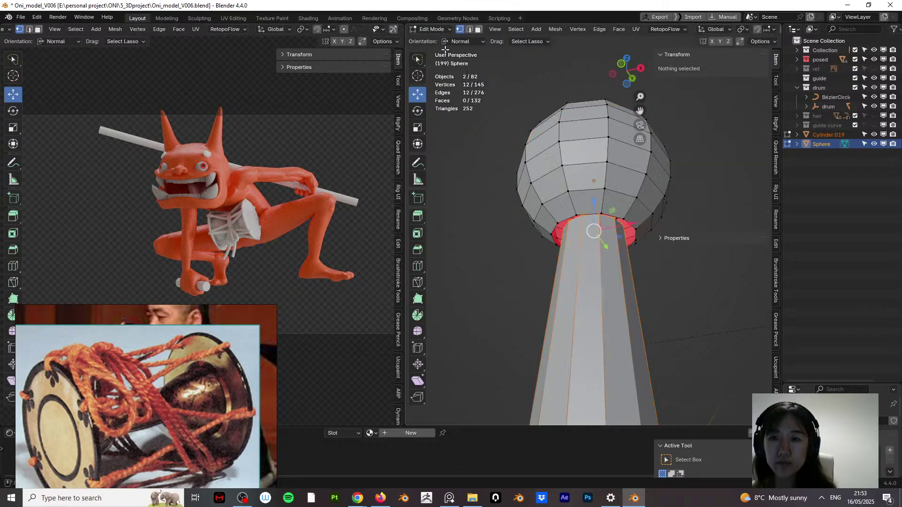
Step: Move the cylinder's upper rim edge loop about 0.013 m down along Z below the sphere's opening and save the file
key("2")
left_click(606, 217)
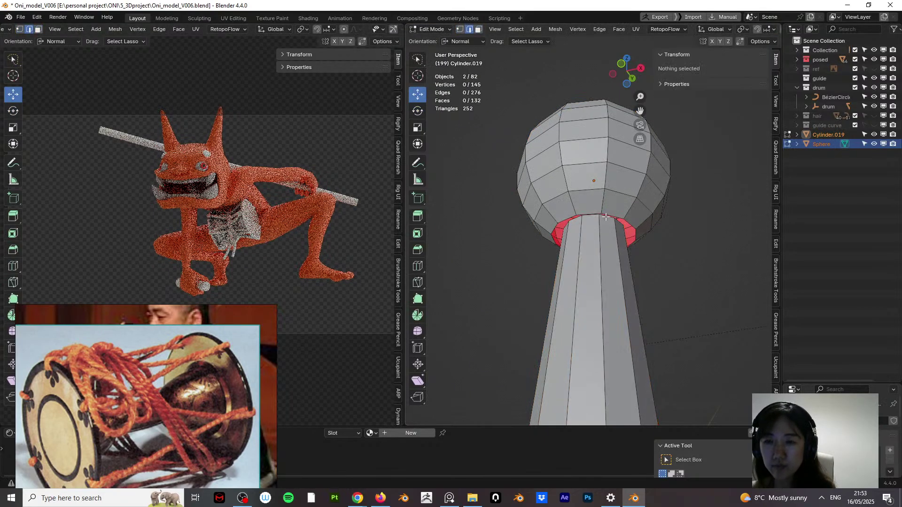
left_click(607, 217, "alt")
key("KP_1")
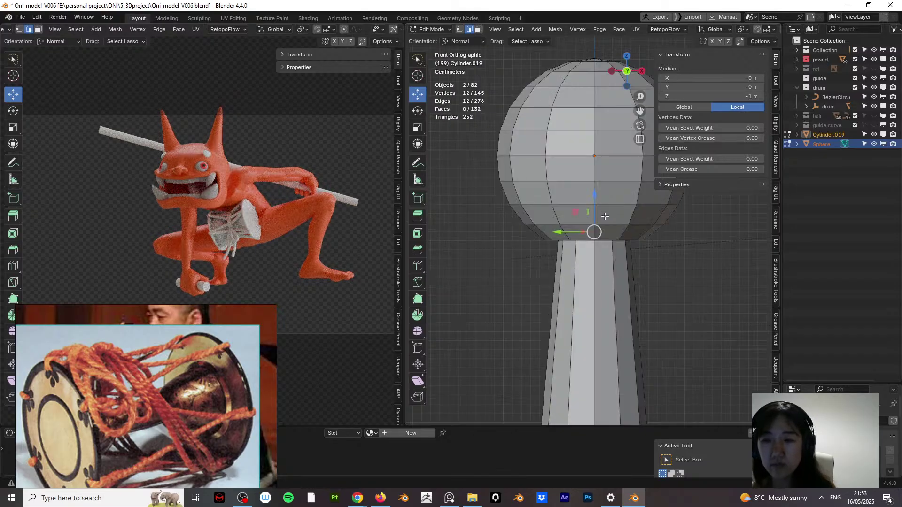
key("g")
key("z")
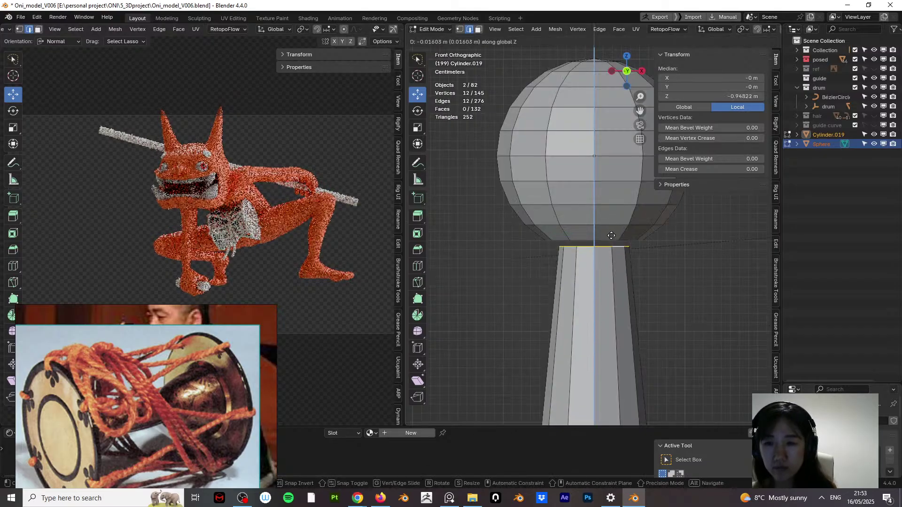
left_click(611, 234)
middle_click_drag(612, 234, 521, 119)
key("ctrl+s")
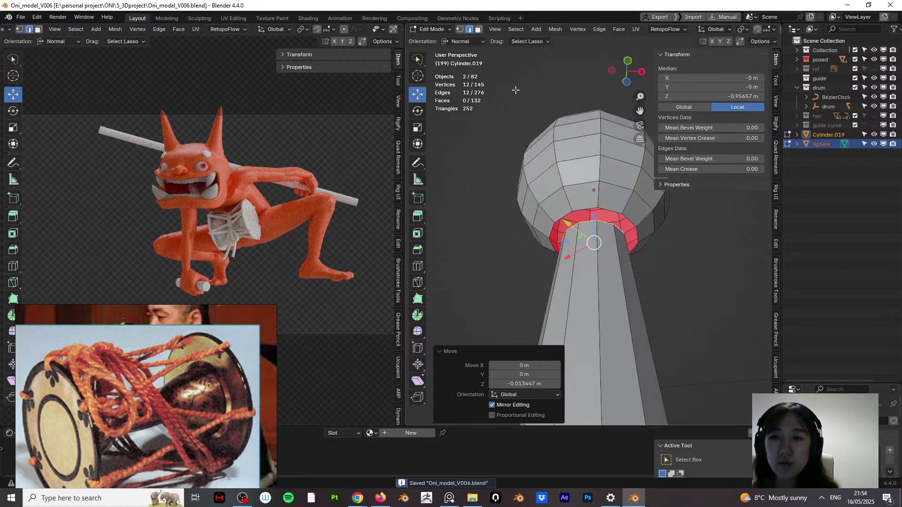
Step: Join the cylinder and sphere into one mesh in Object Mode and return to Edit Mode
left_click(436, 36)
left_click(438, 38)
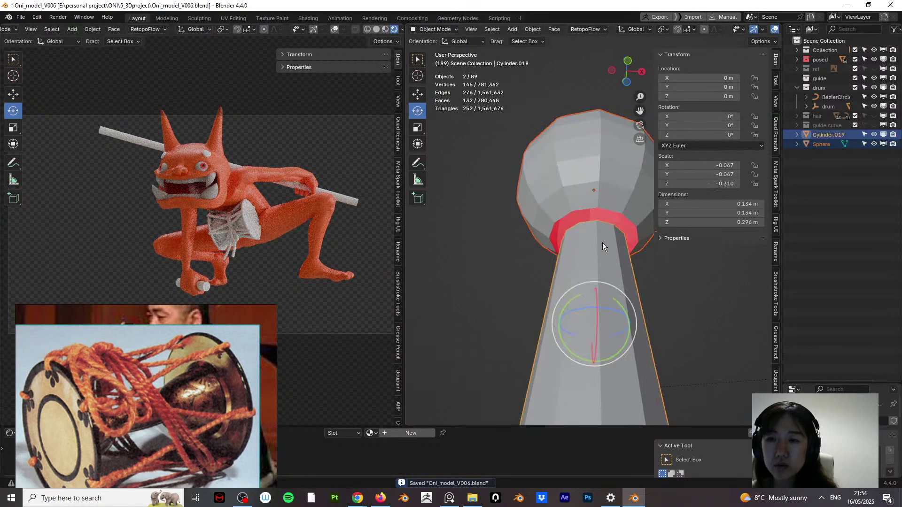
key("ctrl+j")
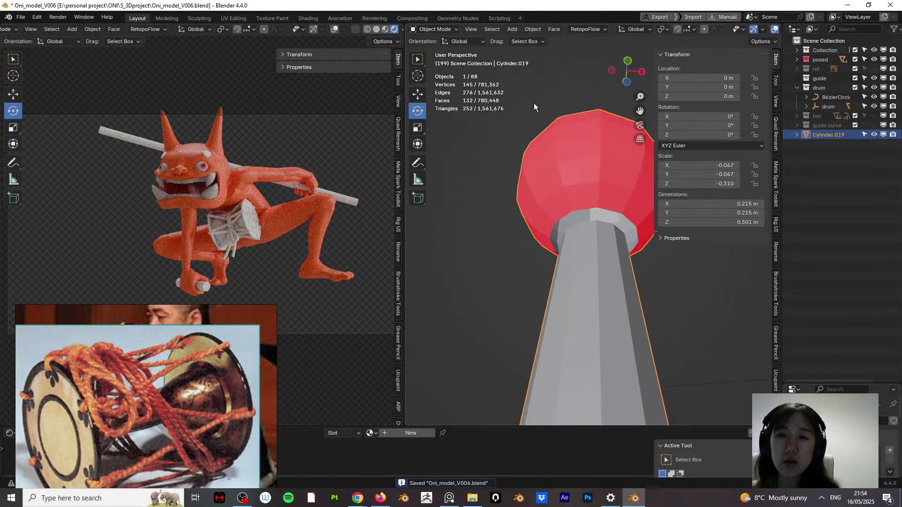
left_click(438, 30)
left_click(442, 48)
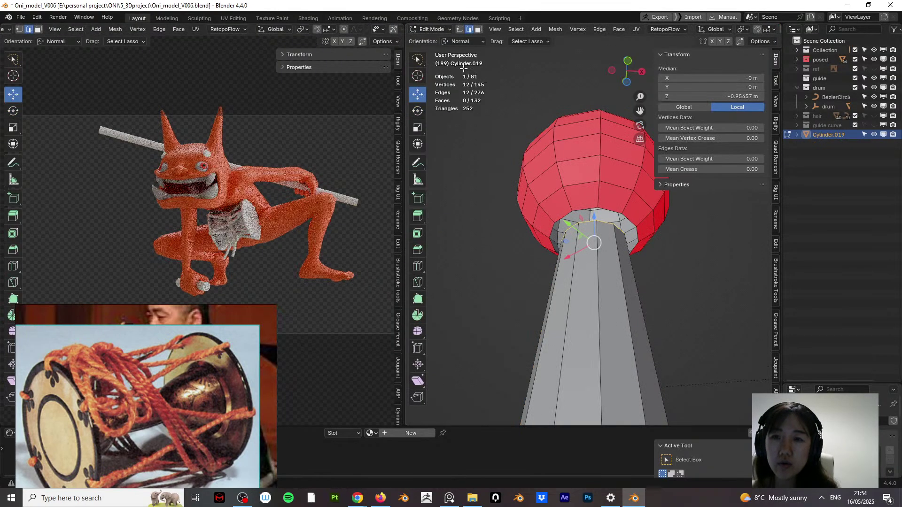
Step: Select all linked faces of the sphere in face select mode and save the file
left_click(587, 171)
left_click(478, 29)
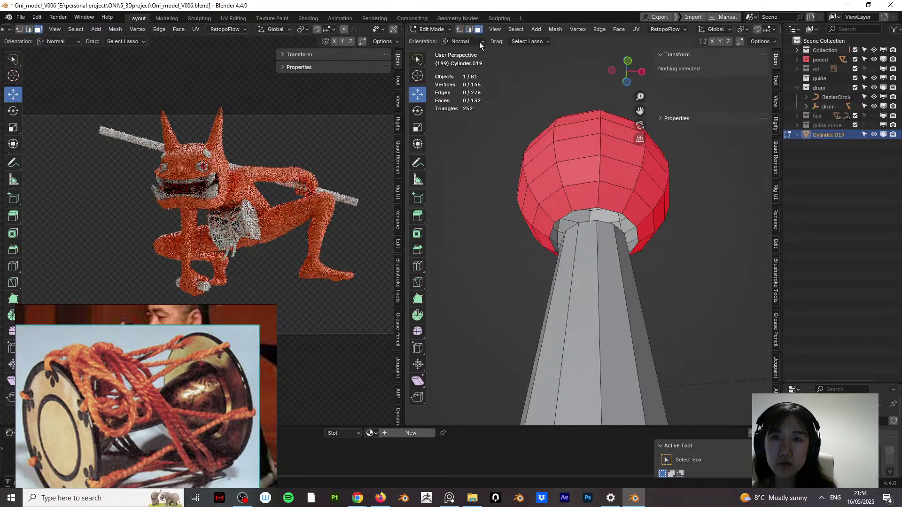
left_click(578, 170)
key("l")
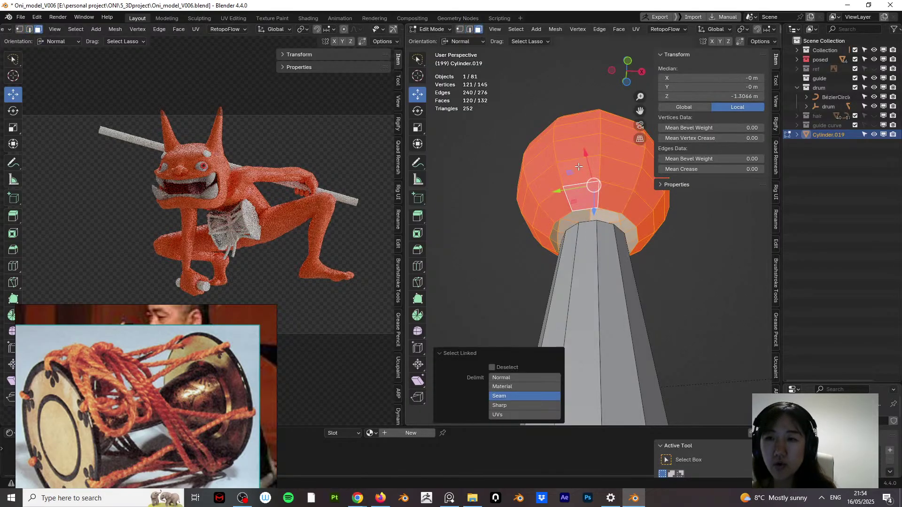
middle_click_drag(577, 168, 608, 228)
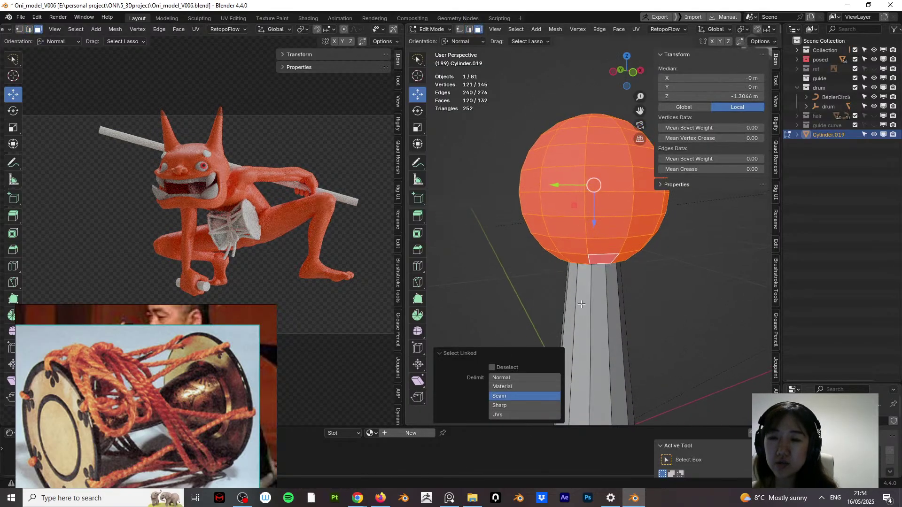
key("ctrl+s")
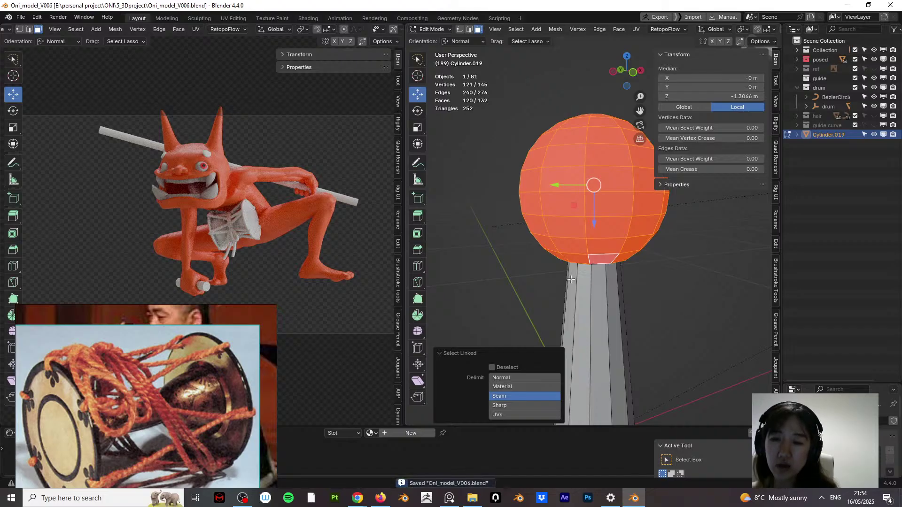
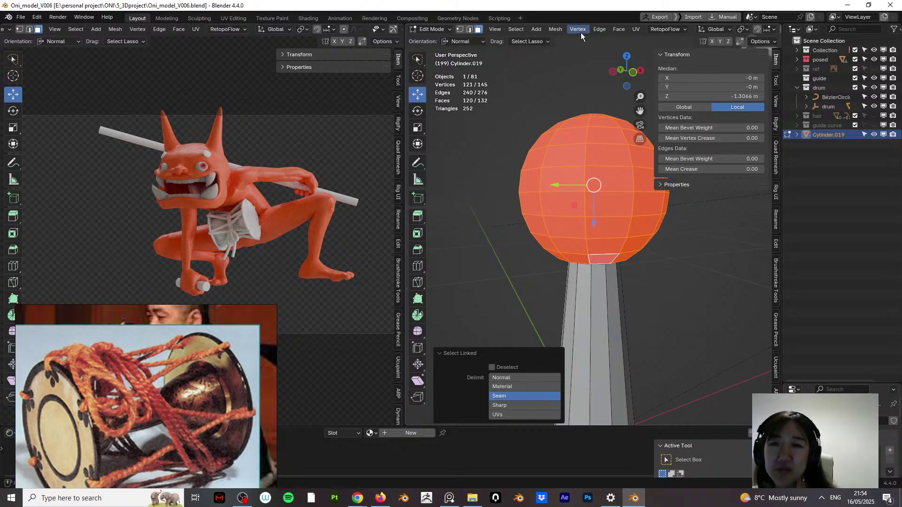
Step: Flip the normals of the selected sphere faces, clear the selection, and check the shading in Object Mode before returning to Edit Mode
left_click(556, 29)
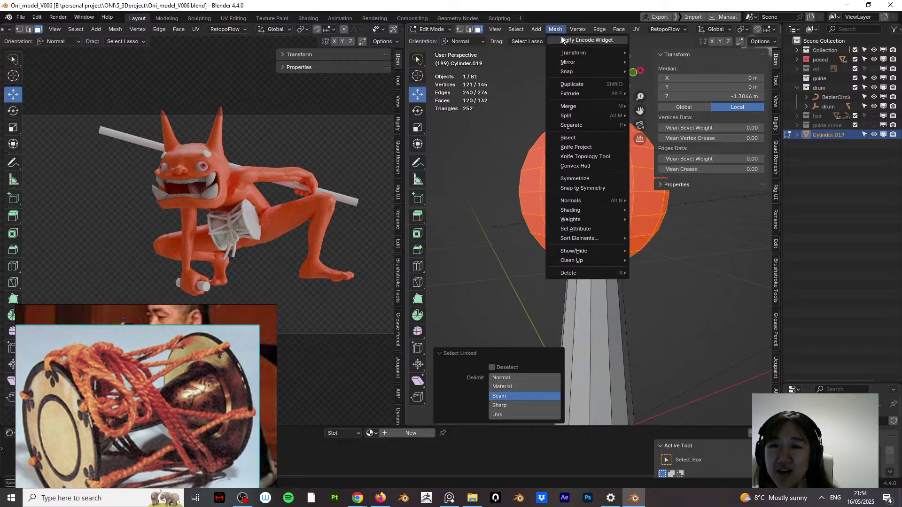
mouse_move(619, 200)
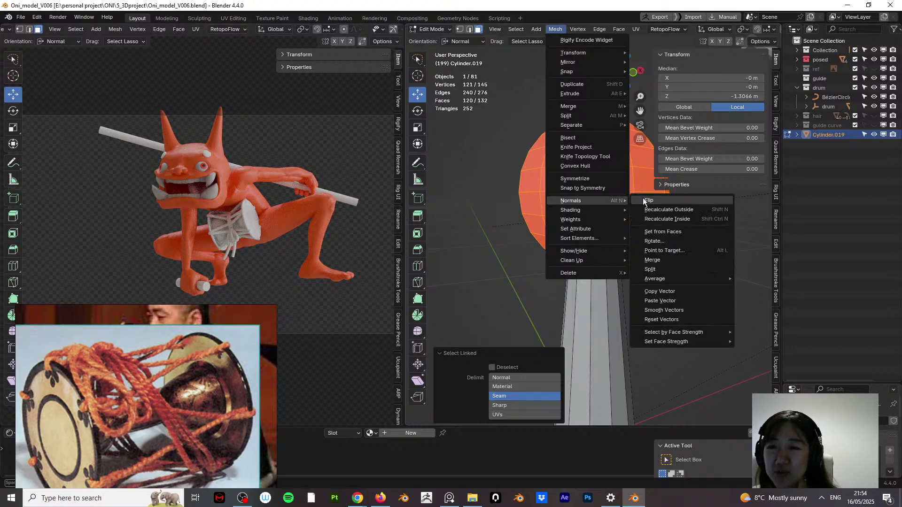
left_click(658, 199)
key("alt+a")
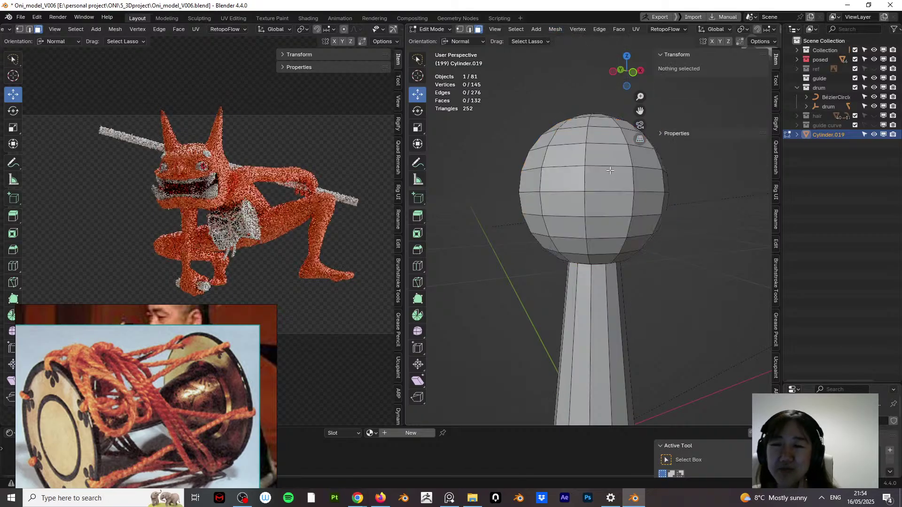
left_click(441, 31)
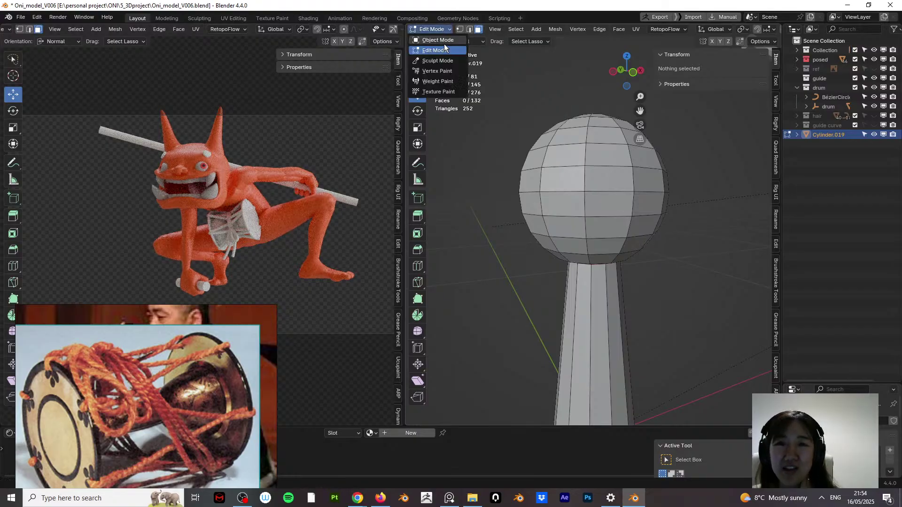
left_click(448, 41)
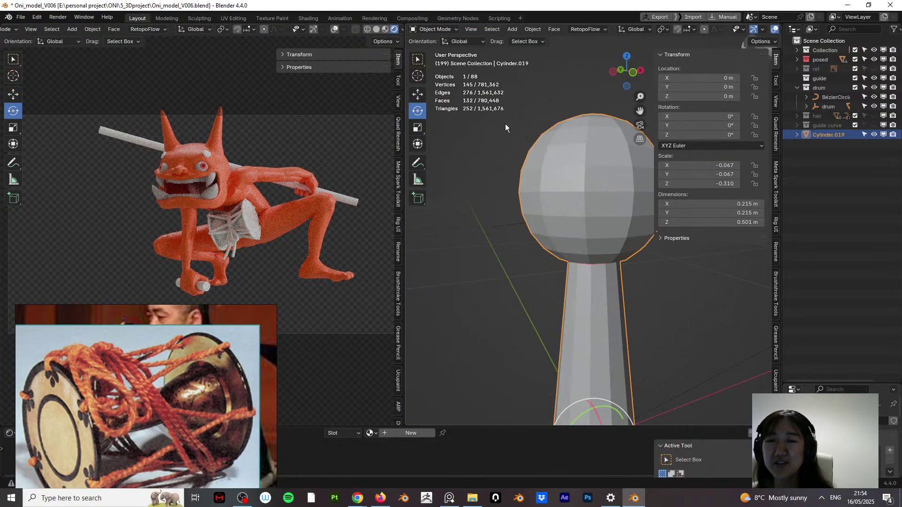
left_click(436, 31)
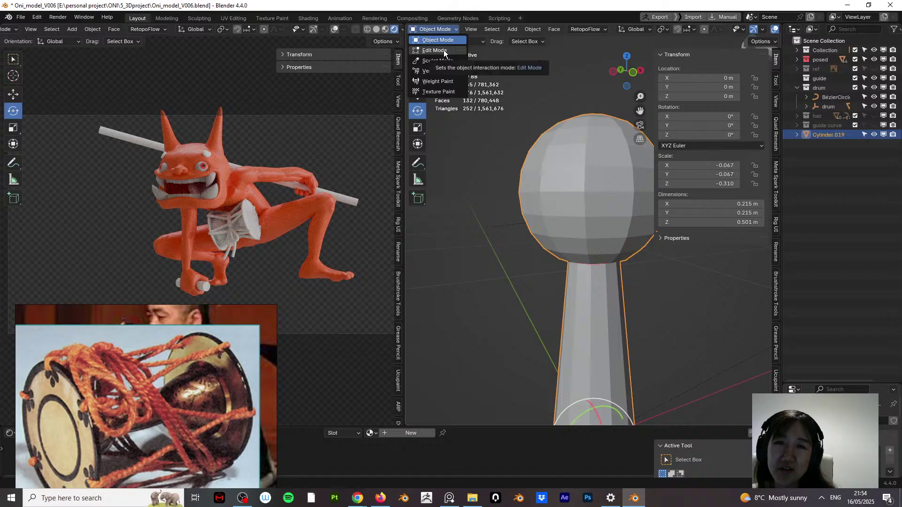
left_click(444, 50)
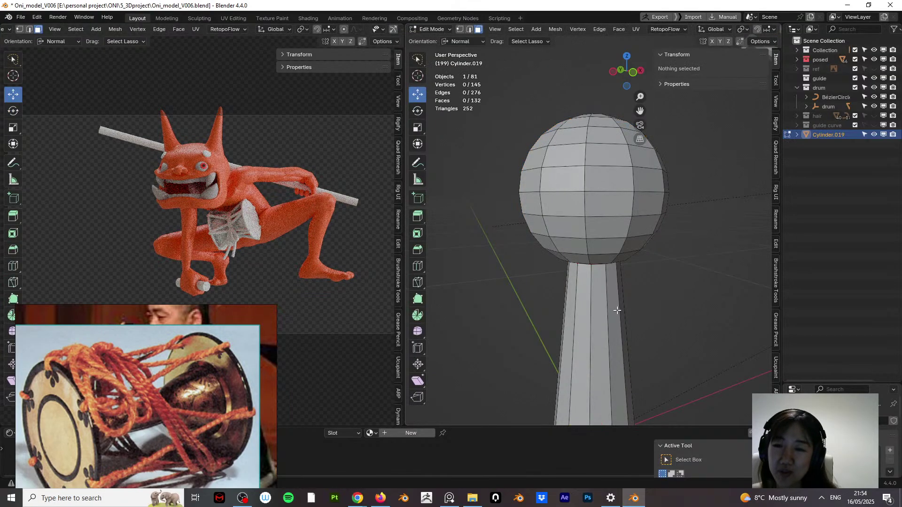
Step: Fill a face between one front edge of the cylinder's upper rim and the matching edge of the sphere's opening
middle_click_drag(606, 282, 610, 268)
scroll(610, 268, "up", 3)
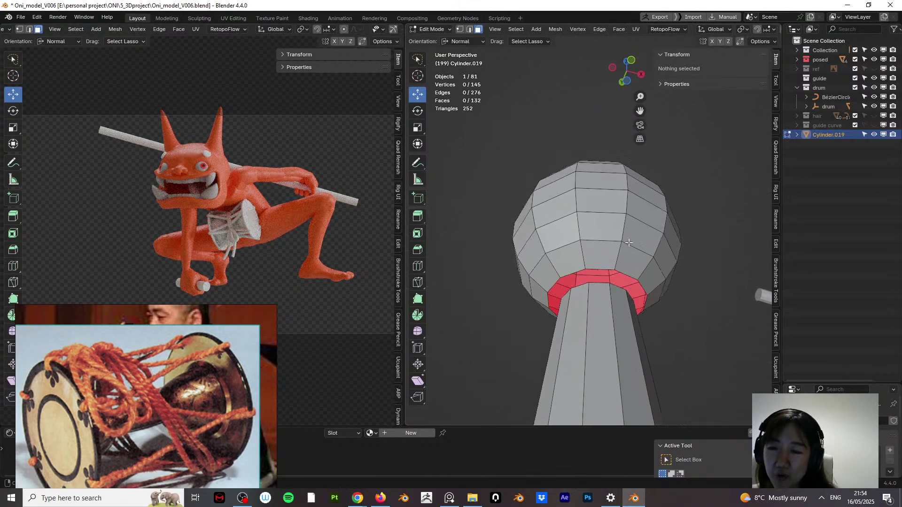
scroll(608, 272, "up", 2)
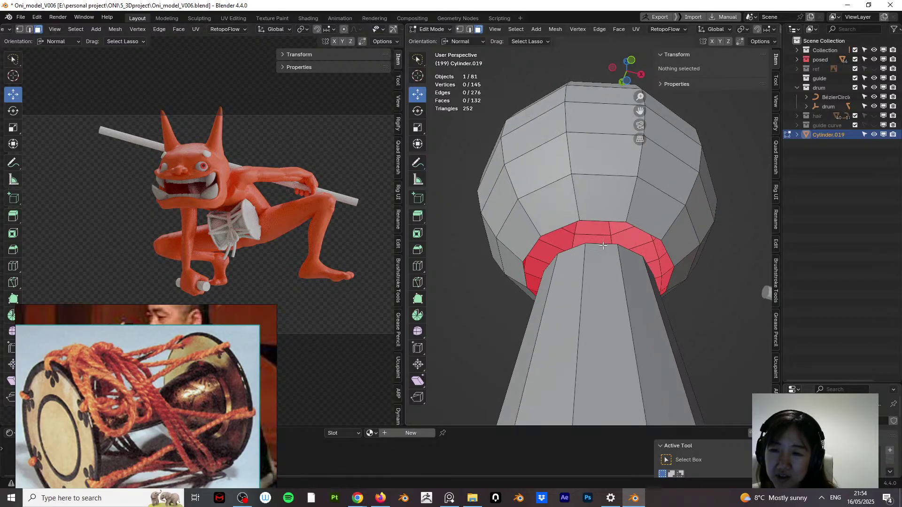
left_click(603, 246)
left_click(470, 29)
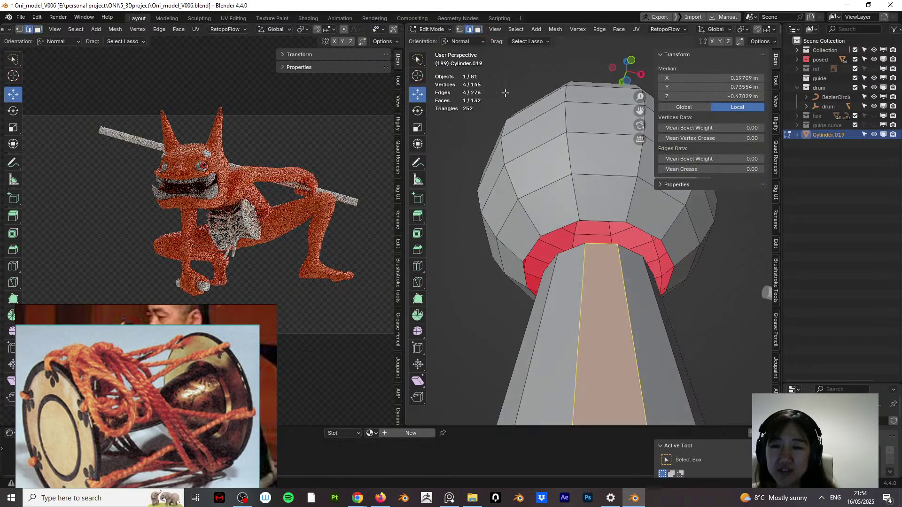
left_click(602, 244)
left_click(606, 221, "shift")
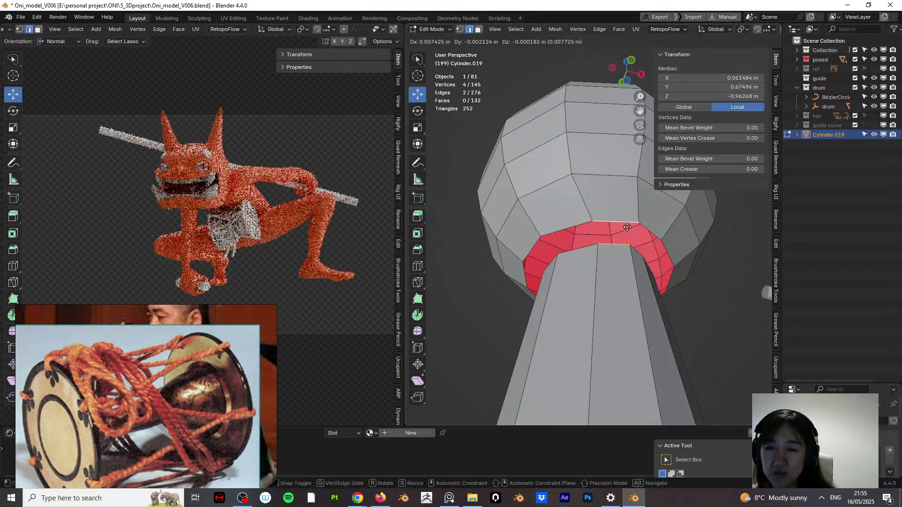
key("f")
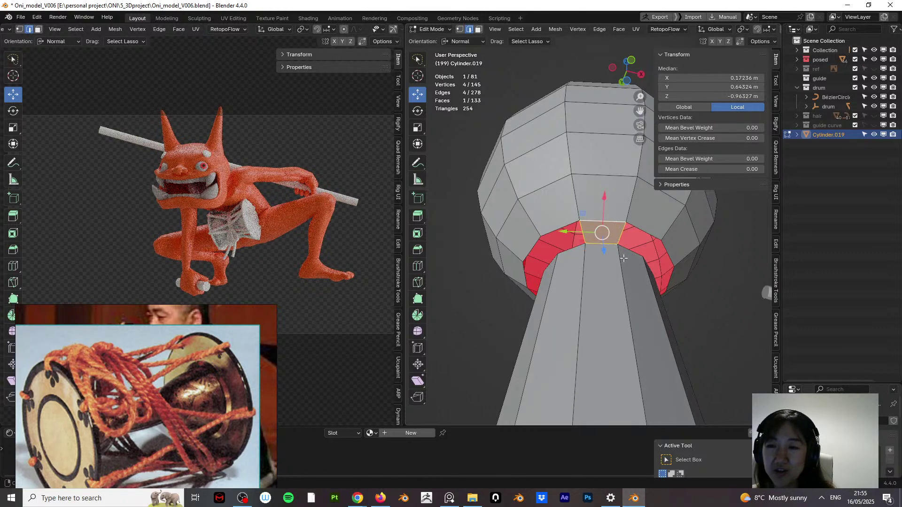
Step: Fill the ring of gaps between the ball's lower opening and the tapered handle's rim with faces, edge by edge
middle_click_drag(618, 244, 581, 234)
key("f")
key("f")
key("f")
key("f")
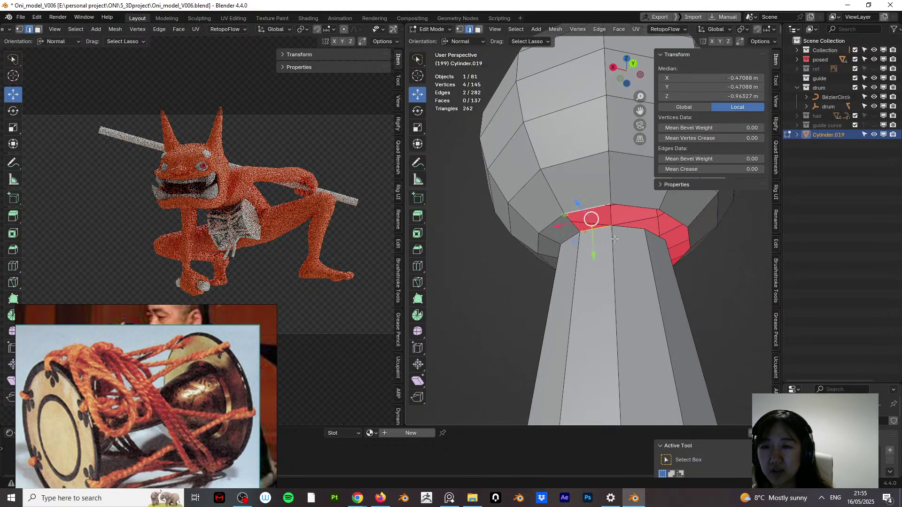
left_click(586, 216)
key("f")
key("f")
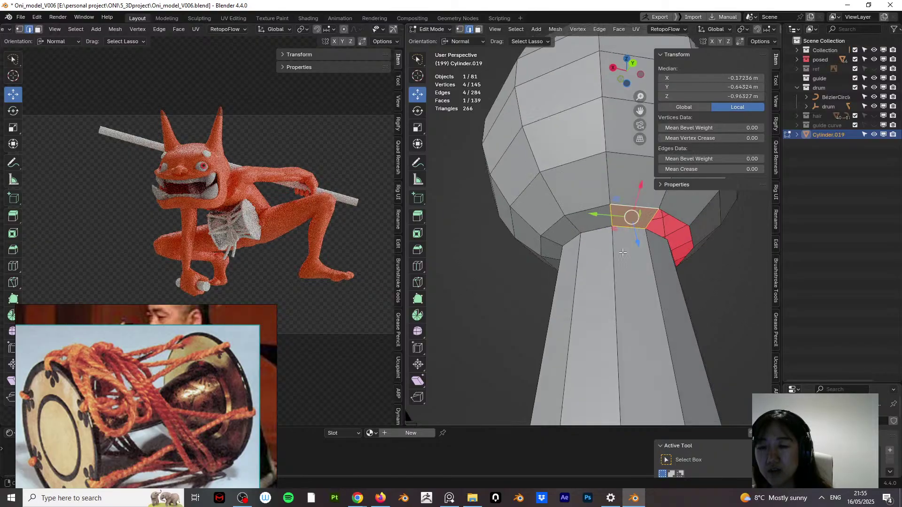
middle_click_drag(640, 203, 576, 257)
key("f")
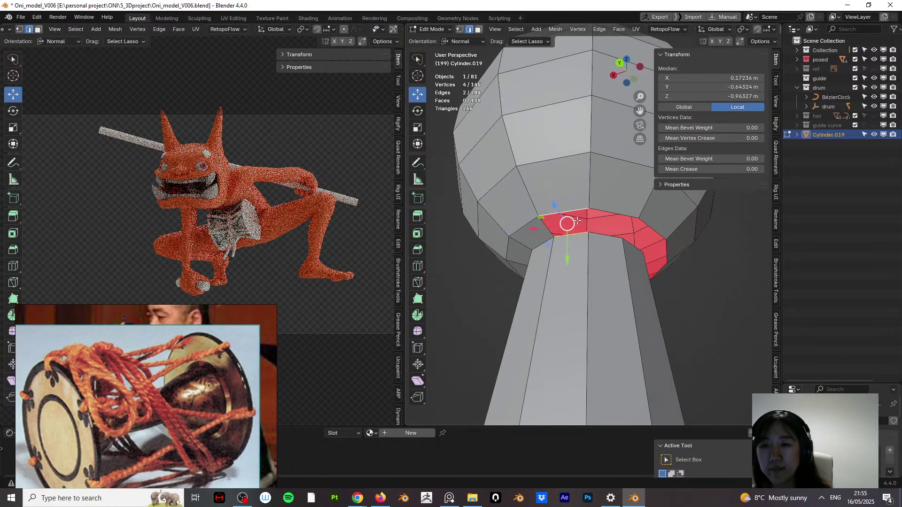
key("f")
middle_click_drag(626, 268, 645, 237)
key("f")
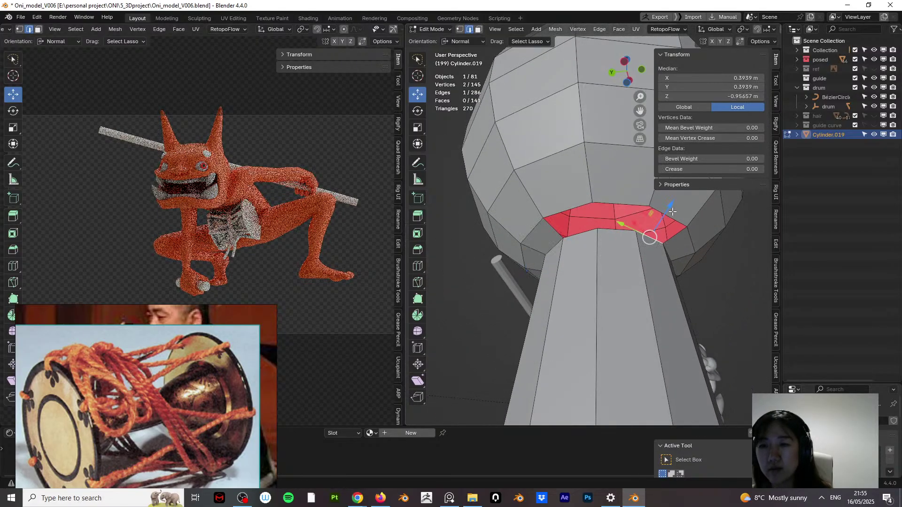
key("f")
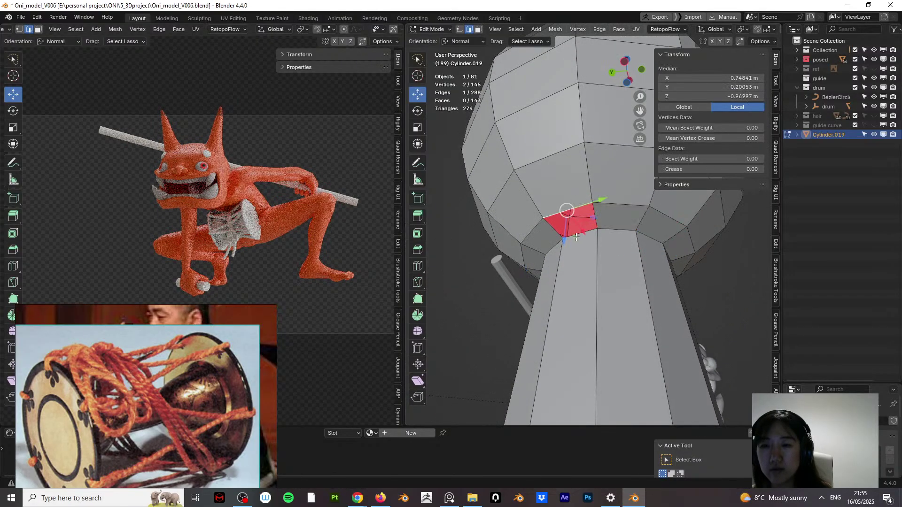
key("f")
middle_click_drag(569, 208, 568, 357)
scroll(550, 330, "down", 4)
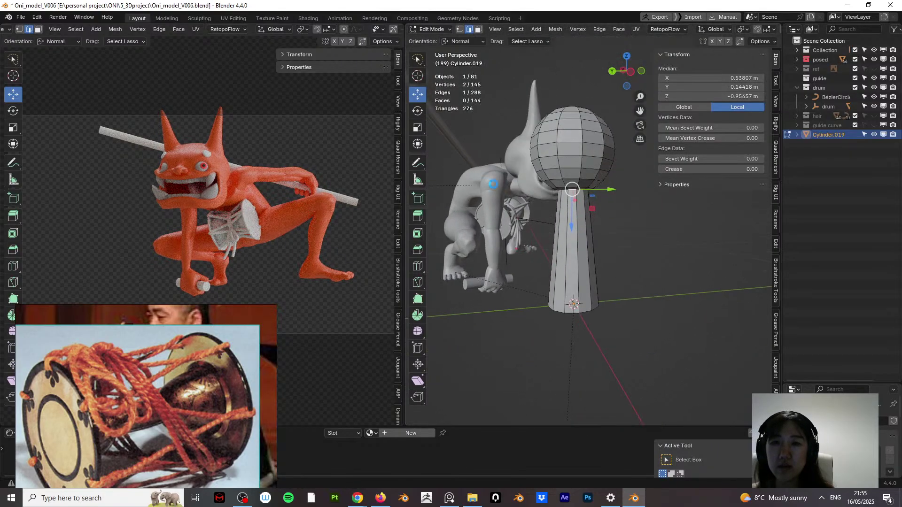
Step: Return the stick to Object Mode, enlarge the Properties editor and add a Mirror modifier
left_click(442, 29)
left_click(466, 42)
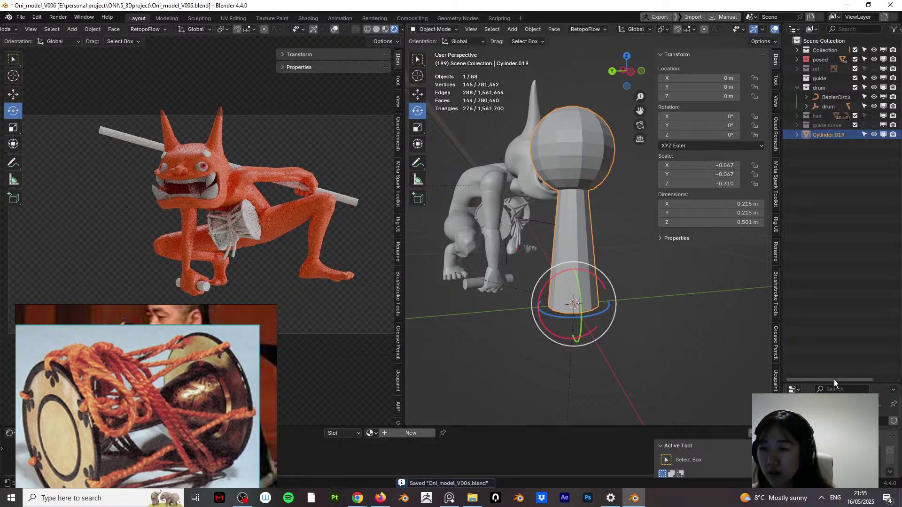
left_click_drag(833, 380, 828, 194)
left_click(790, 316)
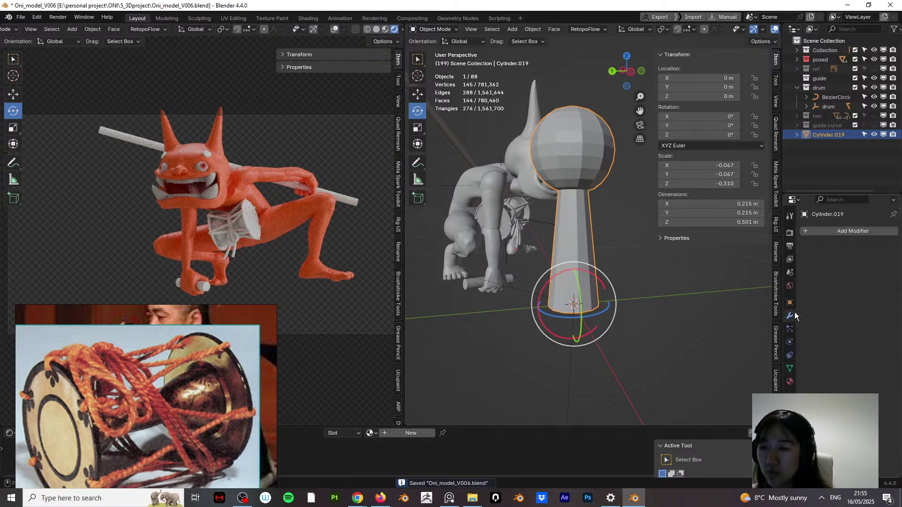
left_click(847, 230)
mouse_move(833, 263)
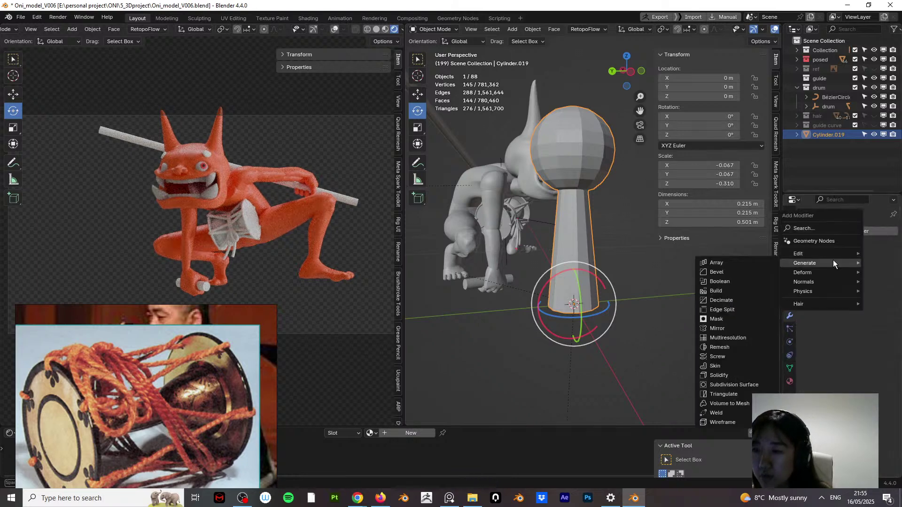
left_click(755, 327)
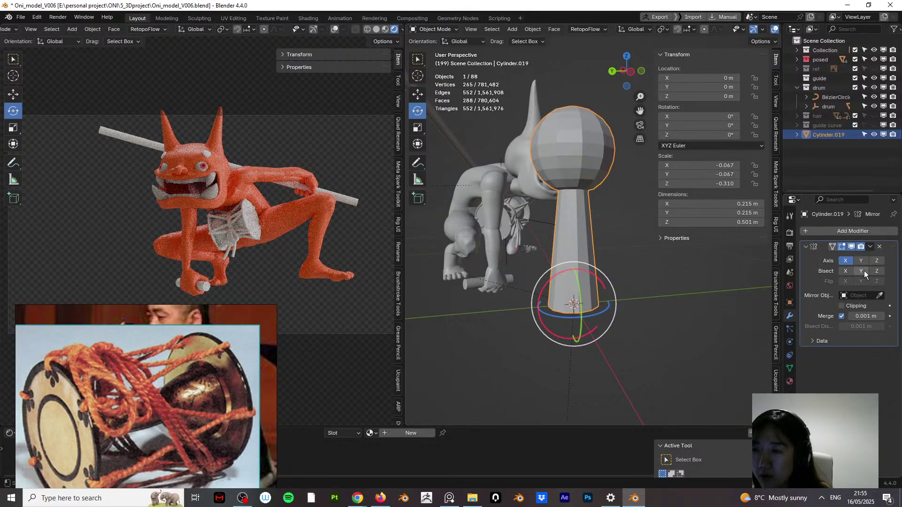
Step: Set the Mirror modifier to the Z axis only and enable Clipping
left_click(876, 261)
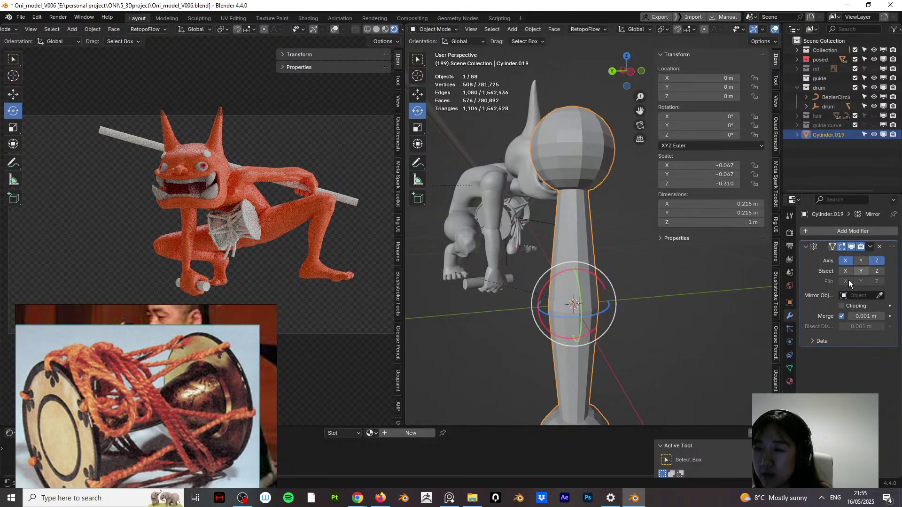
left_click(846, 261)
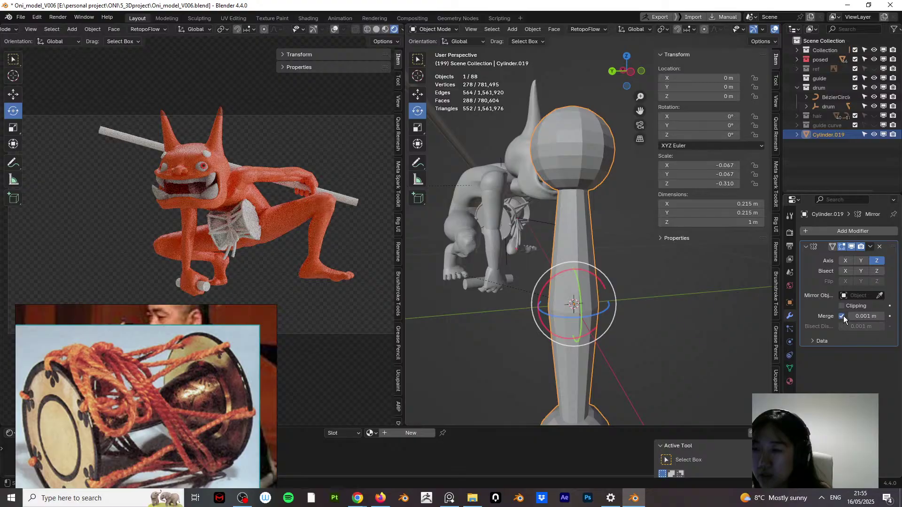
left_click(843, 307)
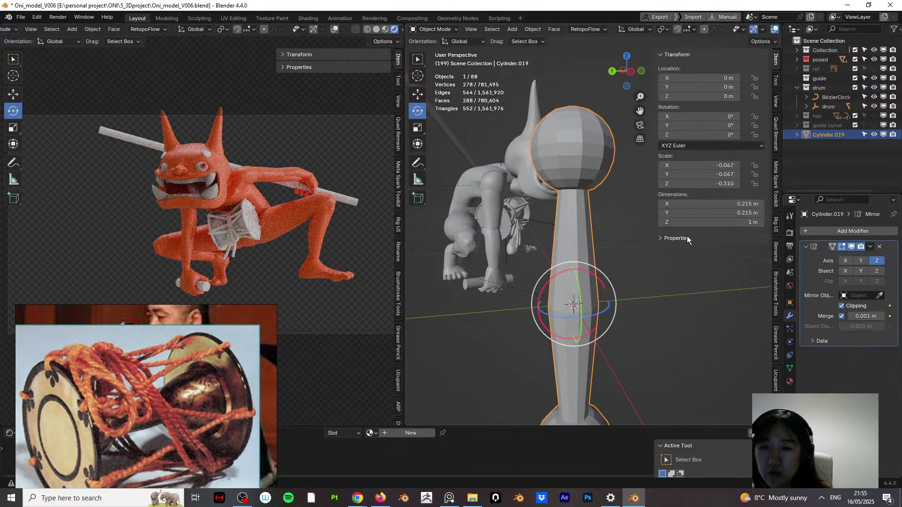
Step: Select the edge loop at the handle's mirror seam in Edit Mode and save the file
left_click(432, 30)
left_click(438, 51)
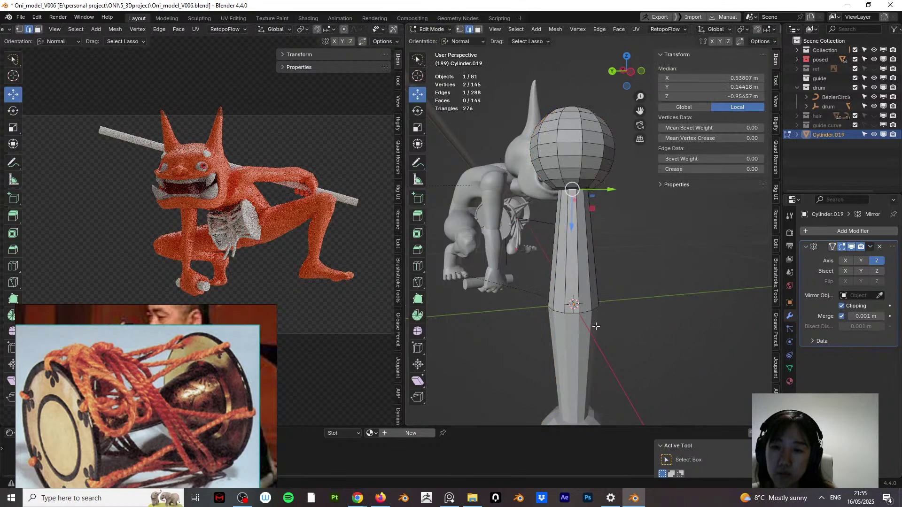
left_click(570, 310, "alt")
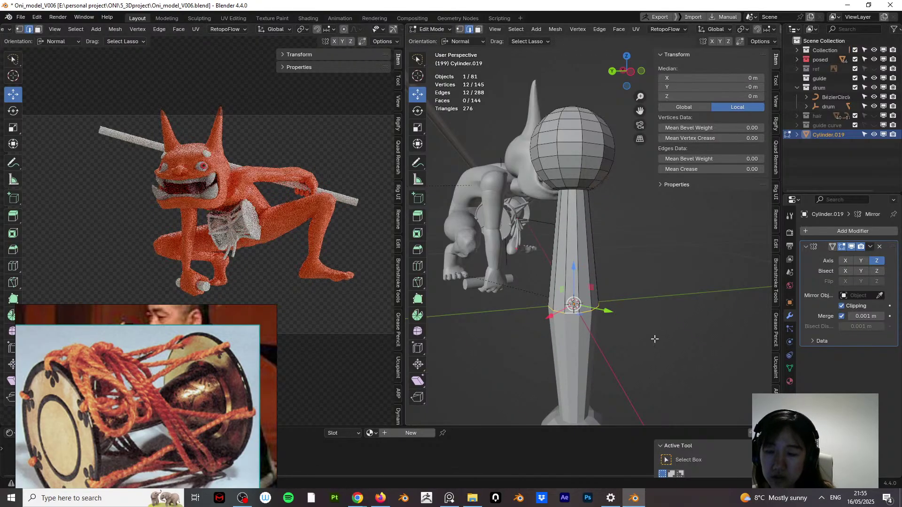
middle_click_drag(655, 336, 639, 306)
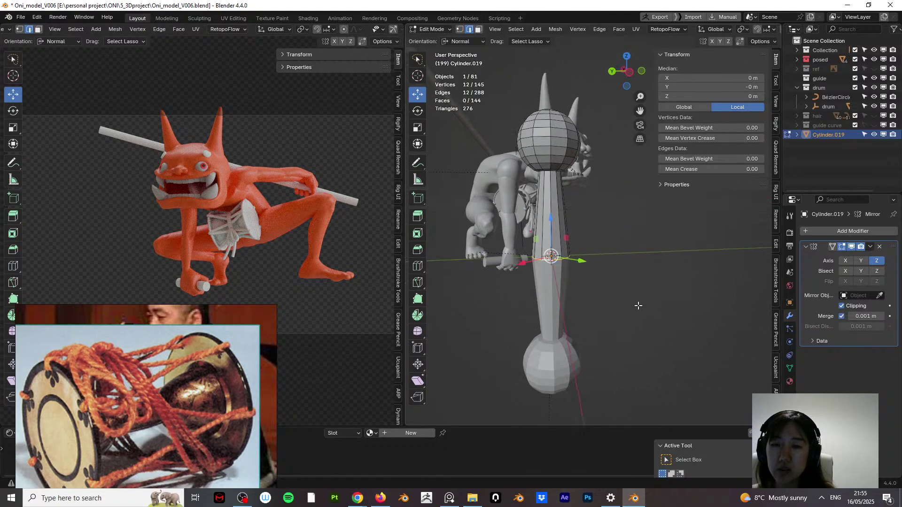
key("ctrl+s")
Step: Return to Object Mode and add a Subdivision Surface modifier to the mirrored stick
left_click(432, 31)
left_click(430, 40)
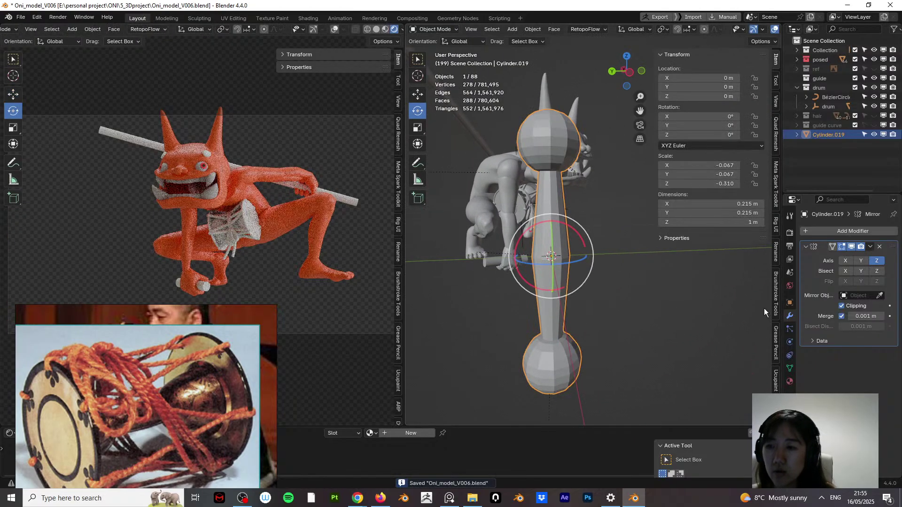
left_click(835, 232)
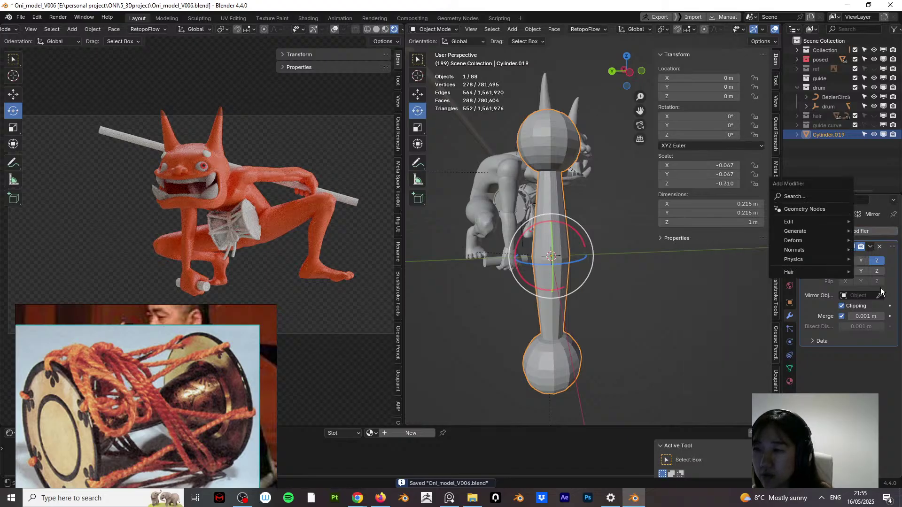
left_click(839, 232)
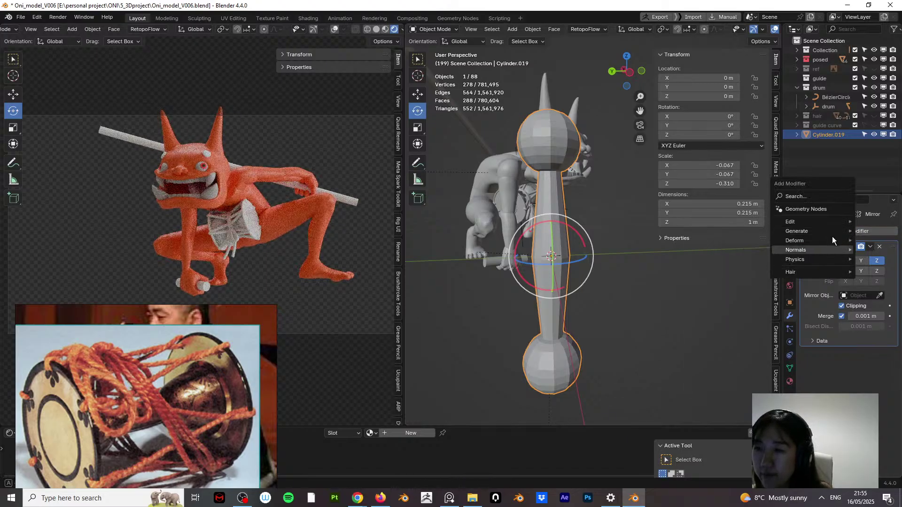
mouse_move(820, 232)
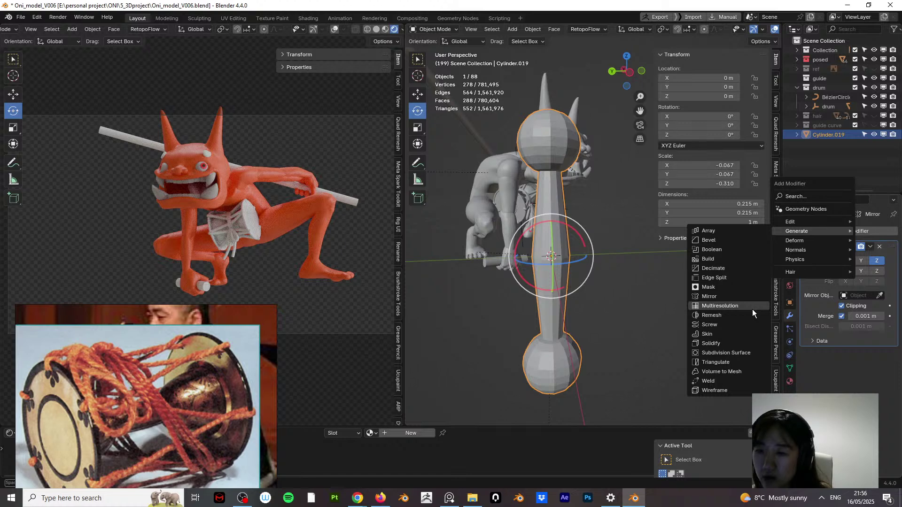
left_click(749, 352)
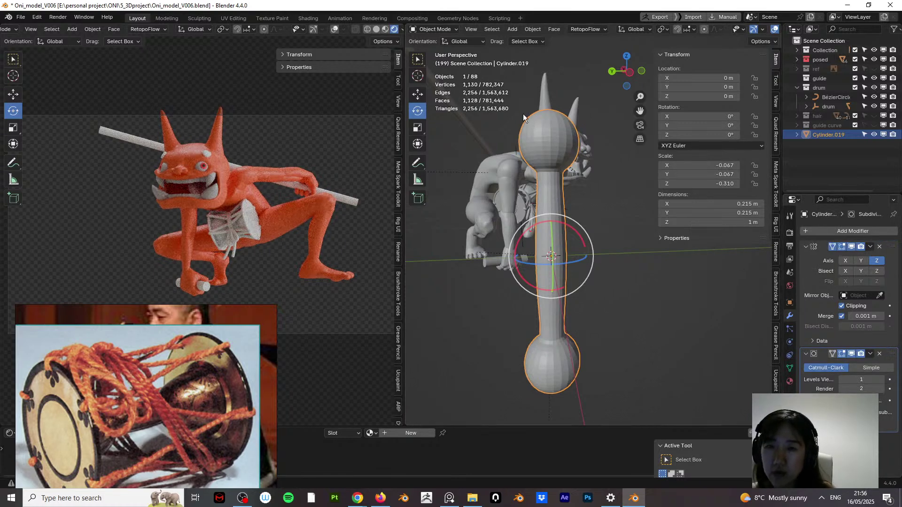
Step: Apply Shade Smooth to the stick and deselect it
right_click(524, 148)
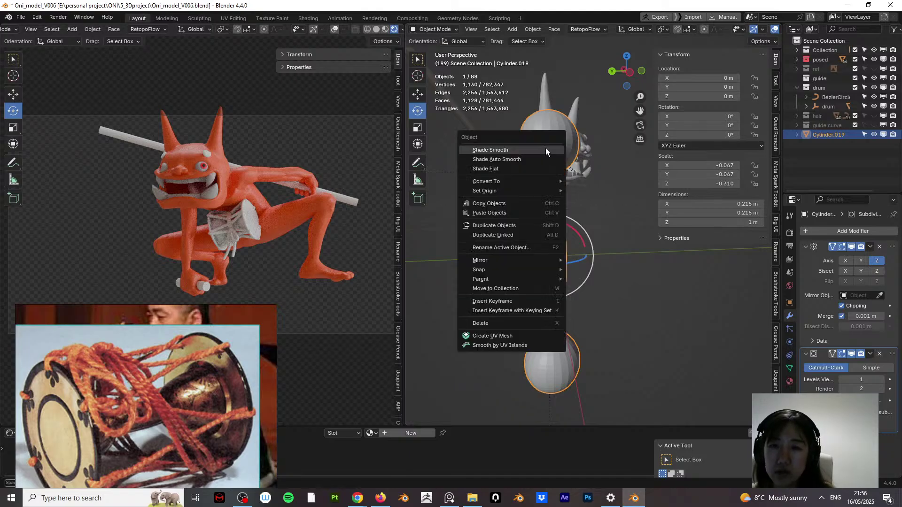
left_click(546, 149)
left_click(573, 221)
middle_click_drag(574, 222, 597, 221)
Step: Add one loop cut around the handle in Edit Mode and slide it by about 0.95 to just below the ball
left_click(450, 30)
left_click(435, 49)
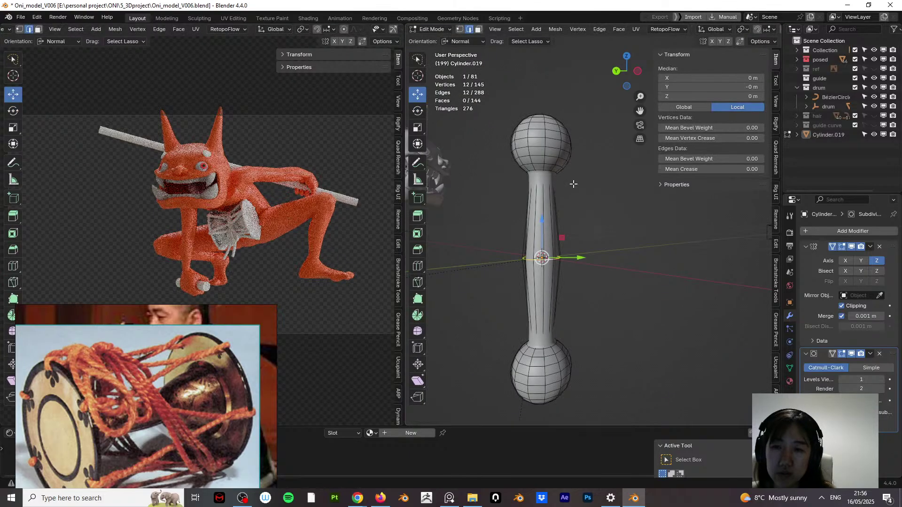
middle_click_drag(573, 183, 564, 171)
scroll(559, 162, "up", 4)
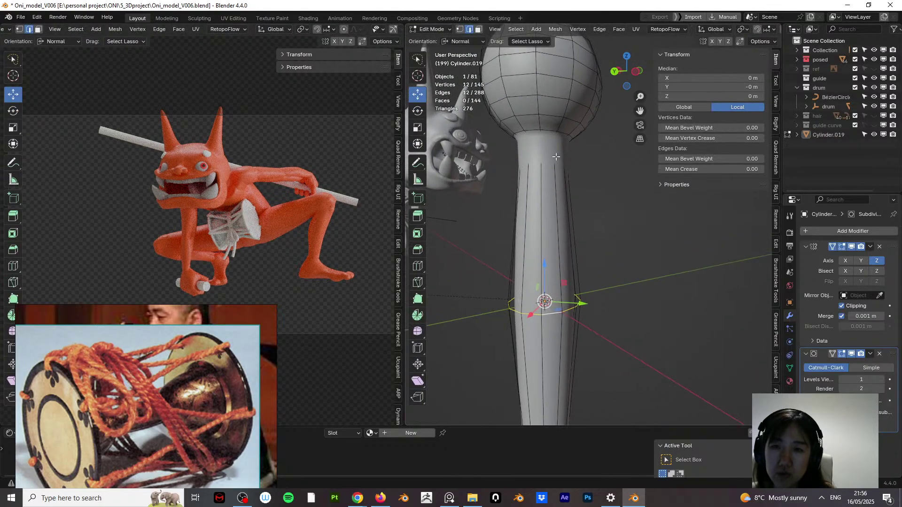
left_click(544, 149)
key("ctrl+r")
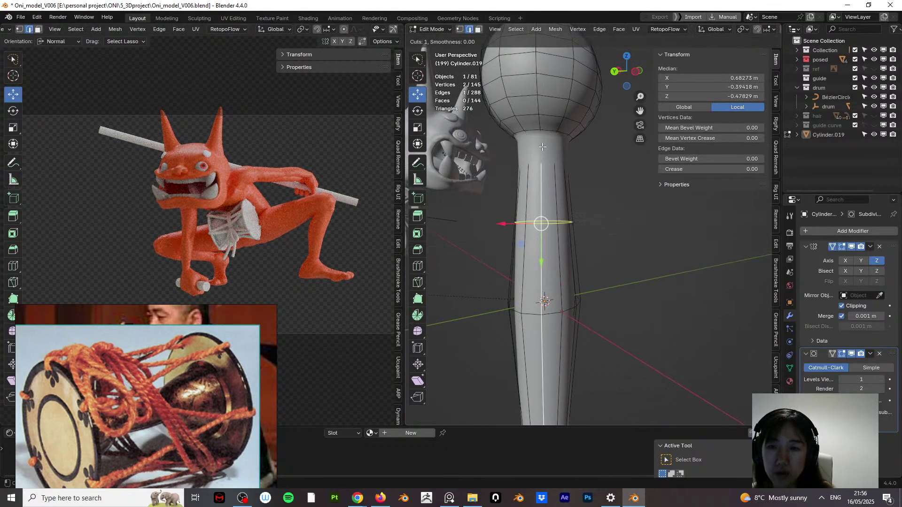
left_click(542, 147)
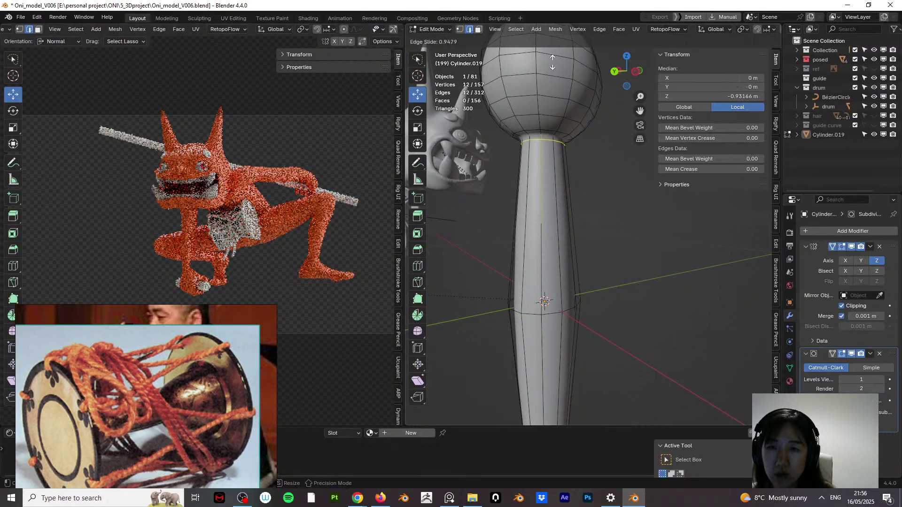
left_click(552, 62)
left_click(600, 217)
middle_click_drag(602, 231, 598, 221)
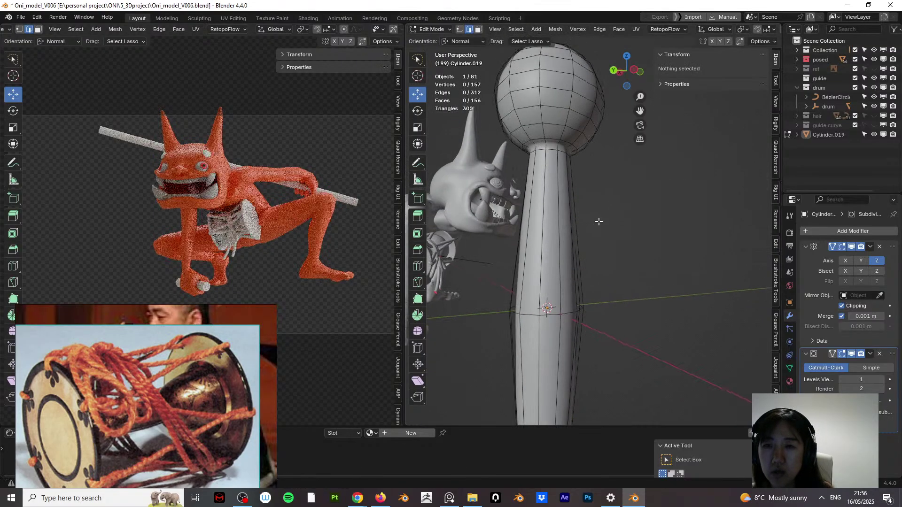
Step: Return to Object Mode and save the file with the finished double-ended stick
scroll(587, 231, "down", 3)
scroll(507, 230, "down", 2)
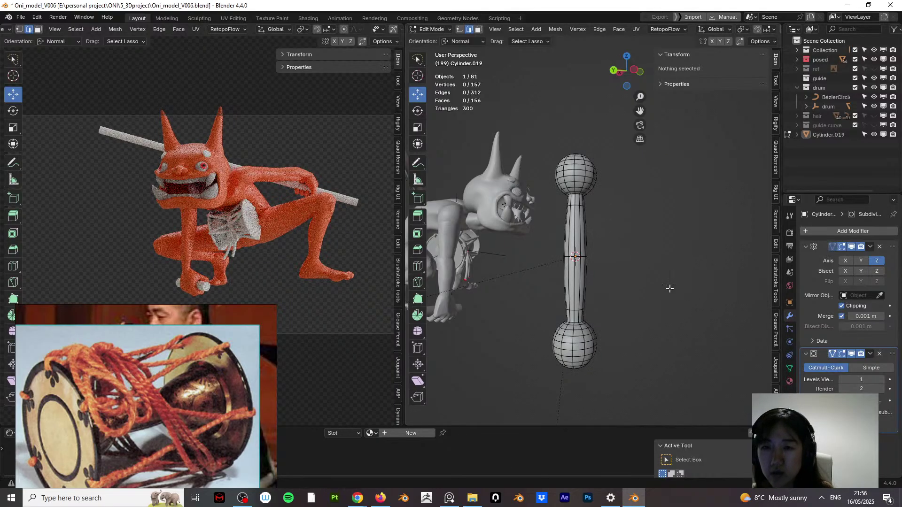
key("Tab")
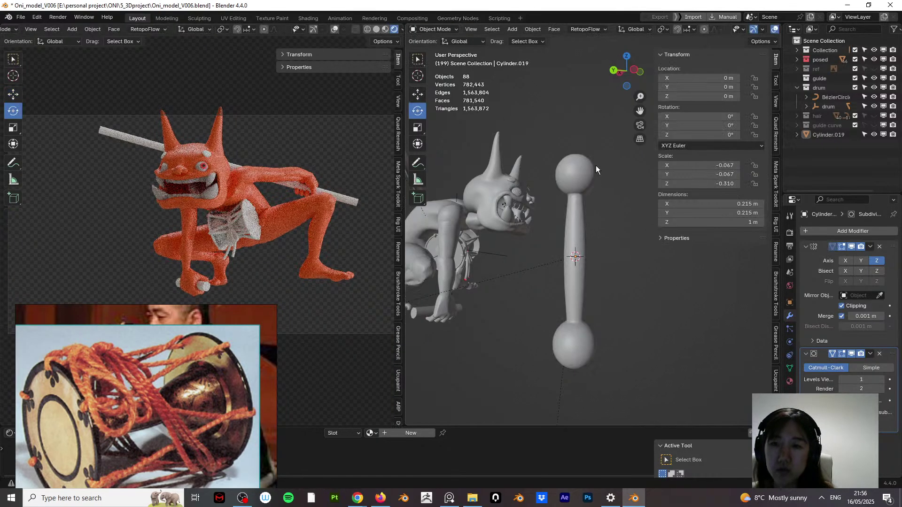
middle_click_drag(596, 166, 489, 249)
key("ctrl+s")
Step: Duplicate the double-ended stick, leaving the copy exactly in place
left_click(487, 253)
key("shift+d")
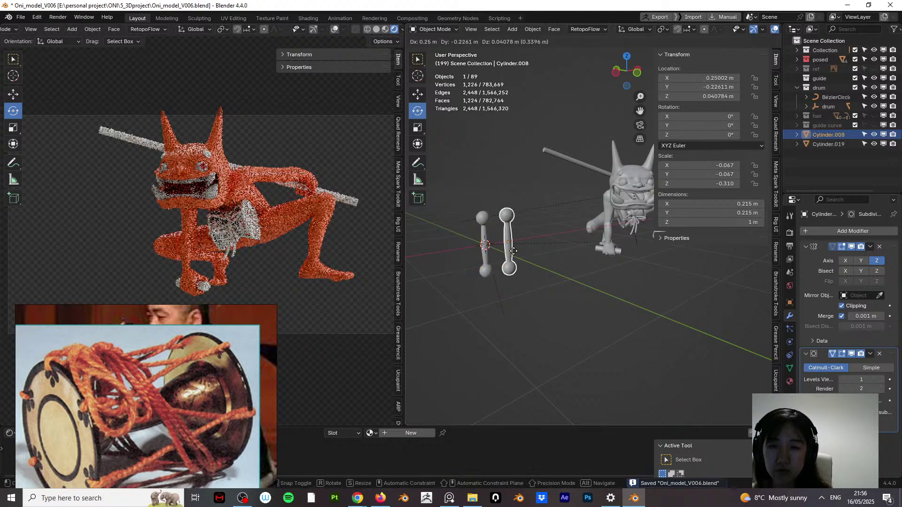
right_click(511, 253)
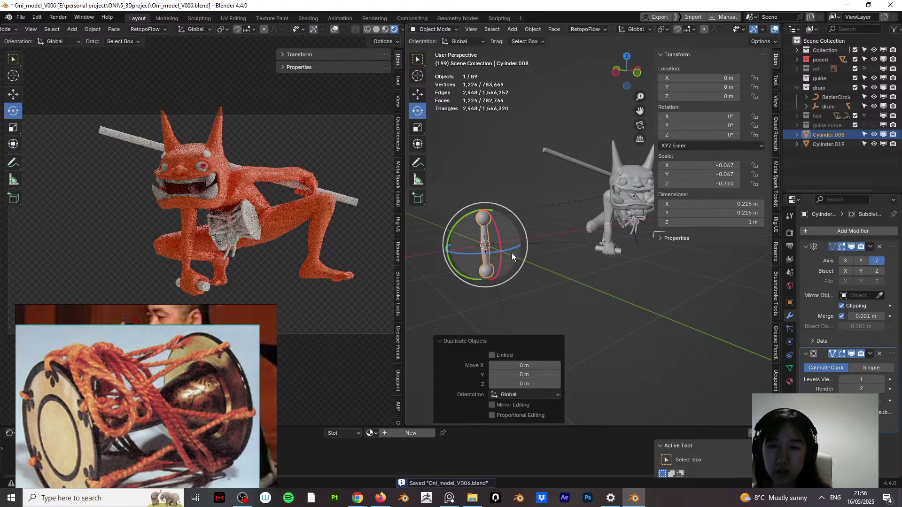
Step: Copy the hand-held placeholder cylinder's location (X 3.1737 m, Y 0.52882 m, Z -0.71048 m) onto the original double-ended stick
left_click(620, 249)
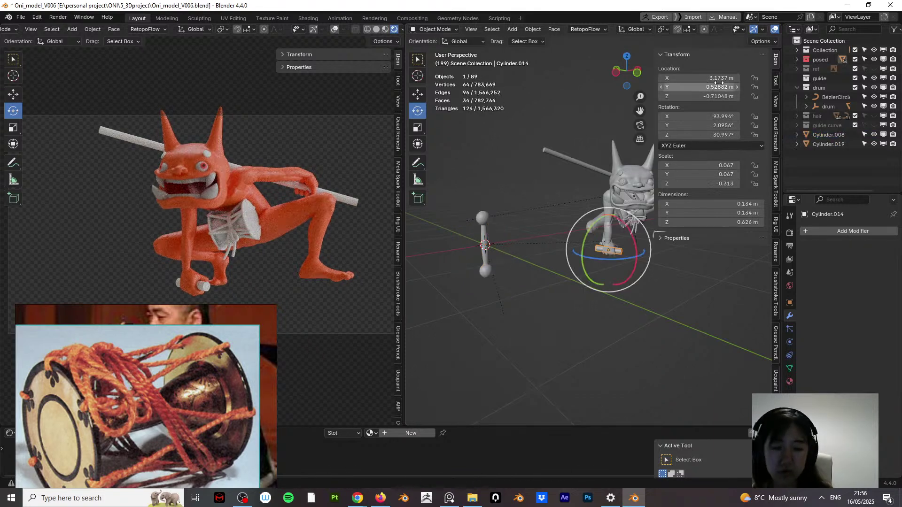
left_click(488, 258)
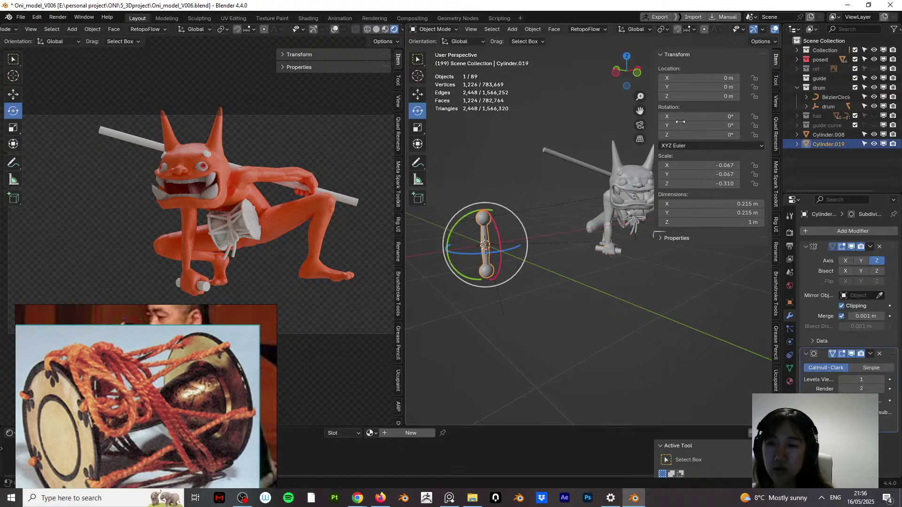
key("ctrl+alt+v")
key("KP_Decimal")
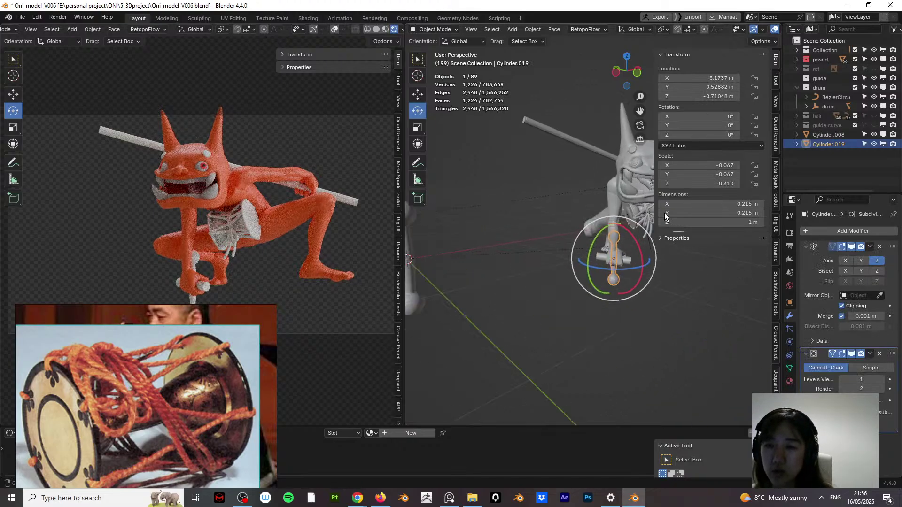
Step: Copy the placeholder cylinder's rotation (X 93.994°, Y 2.0956°, Z 30.997°) onto the double-ended stick in the oni's hand
left_click(635, 274)
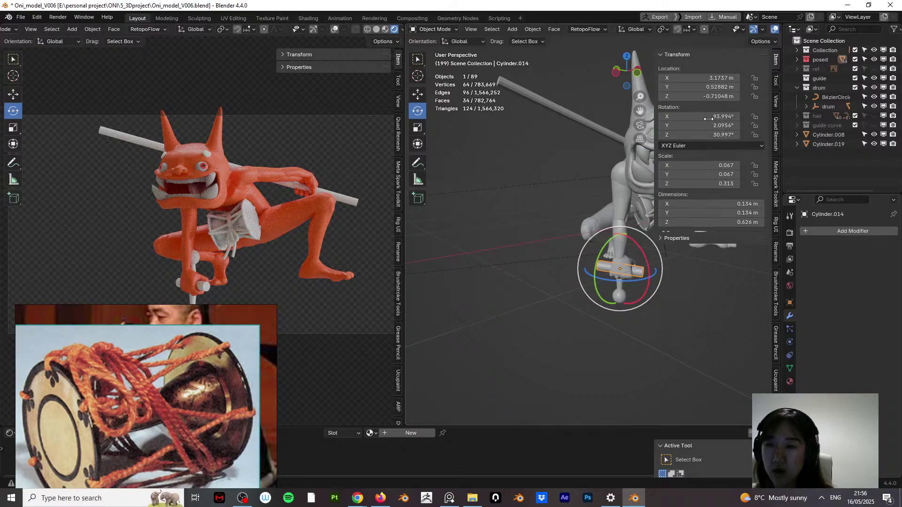
left_click(621, 295)
key("ctrl+alt+v")
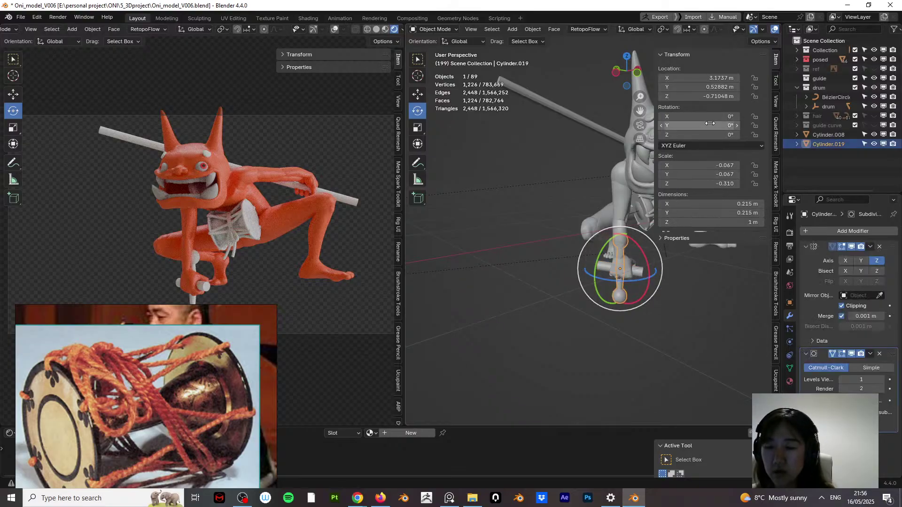
key("alt+a")
scroll(665, 249, "up", 5)
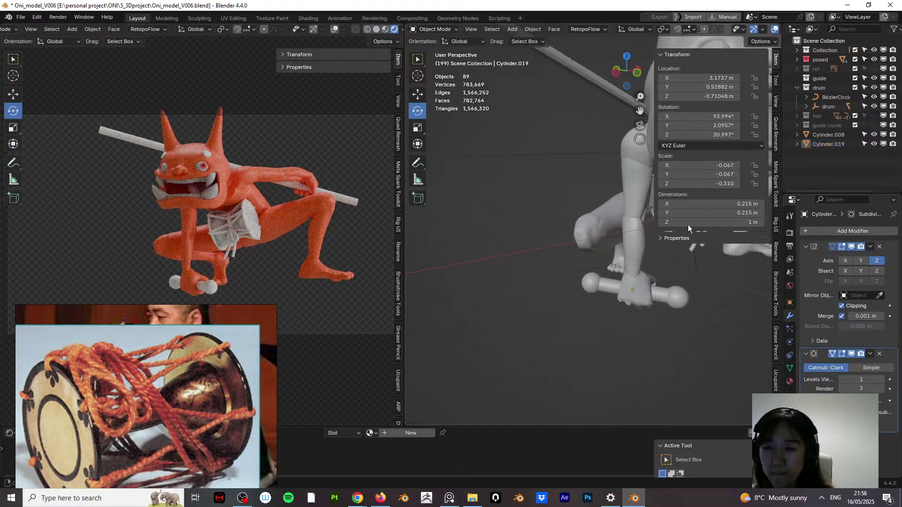
Step: Delete the placeholder cylinder overlapping the stick in the oni's hand
left_click(662, 291)
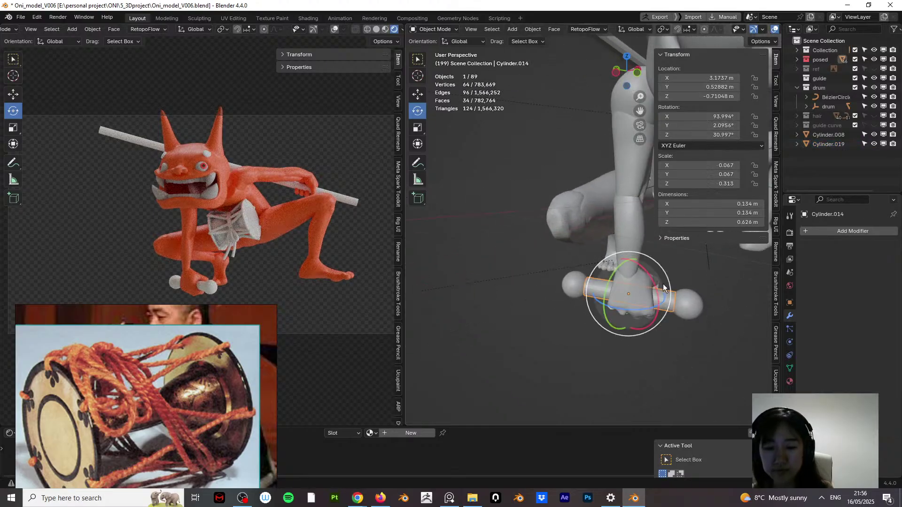
key("Delete")
middle_click_drag(617, 347, 603, 278)
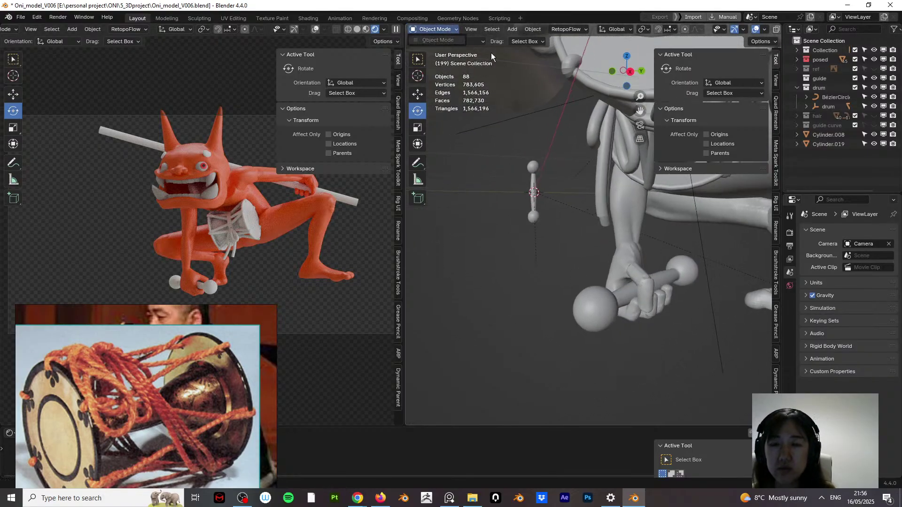
Step: Thicken the middle of the hand-held stick's handle by scaling up its central edge loop in Edit Mode
left_click(663, 283)
middle_click_drag(660, 291, 661, 291)
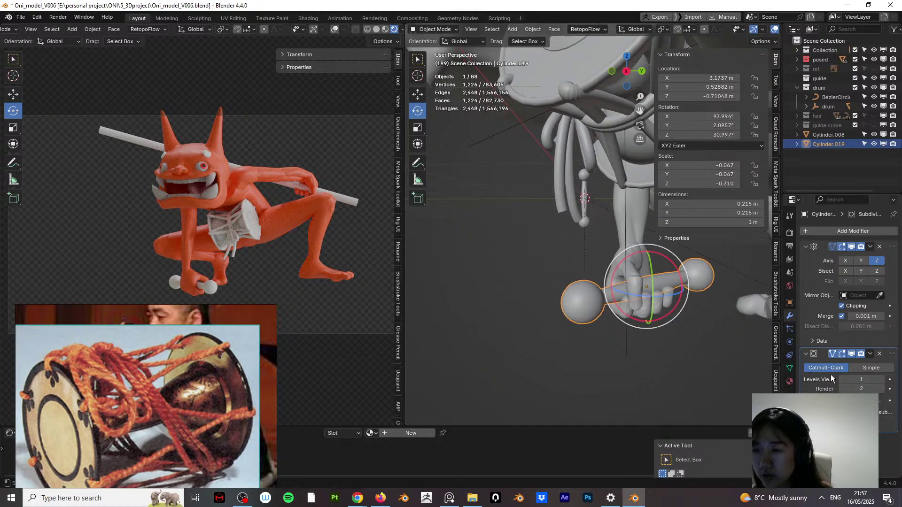
left_click(443, 31)
left_click(441, 51)
middle_click_drag(667, 281, 649, 280)
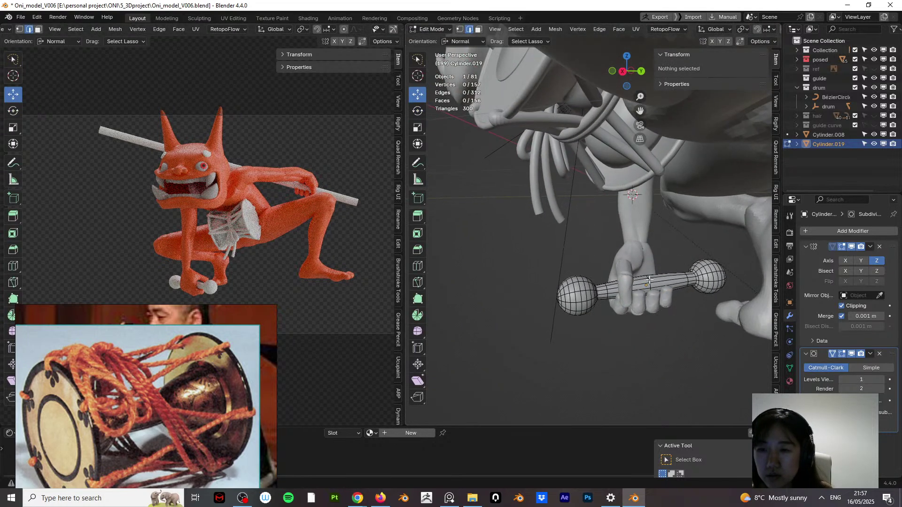
left_click(649, 281, "alt")
key("s")
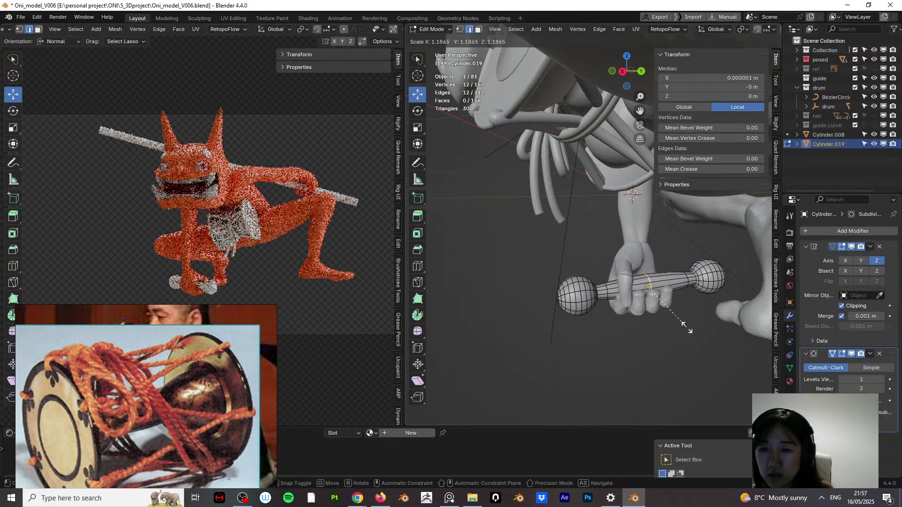
left_click(711, 328)
Step: Scale the handle's edge loop next to the ball by about 1.215, and return to Object Mode
left_click(689, 278, "alt")
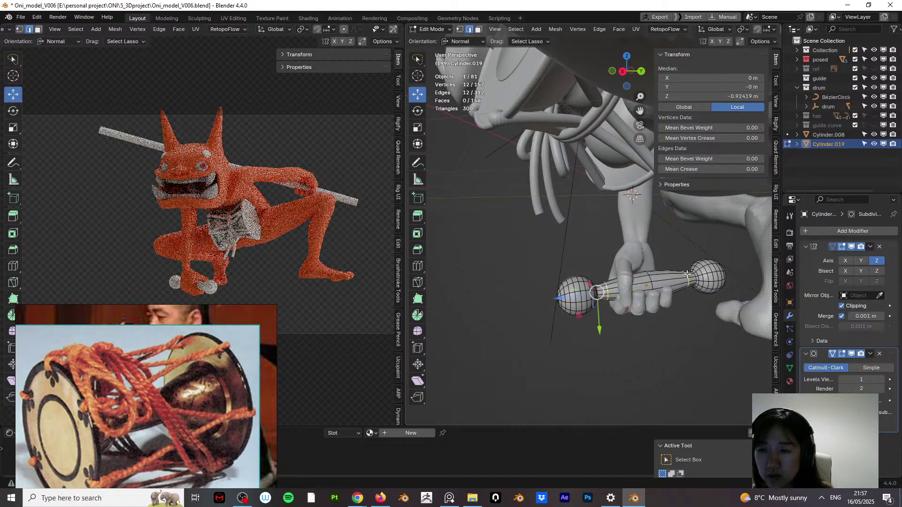
key("s")
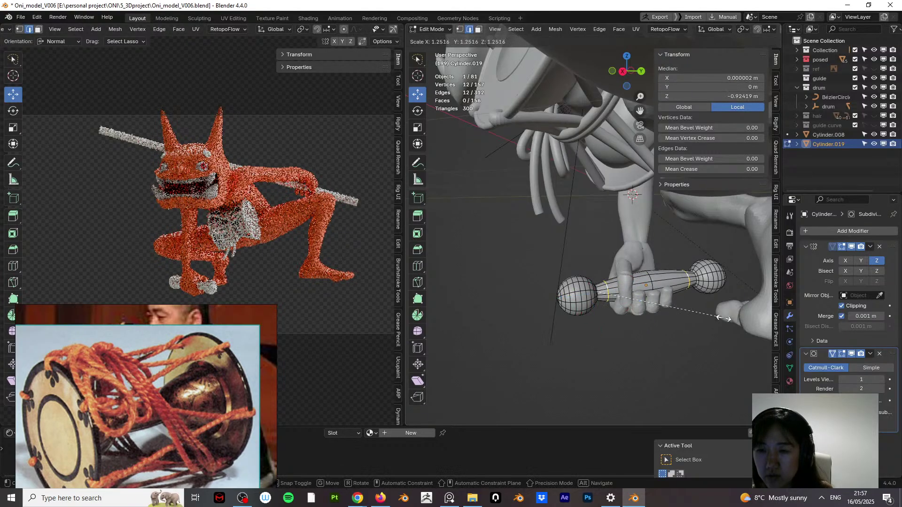
left_click(720, 318)
middle_click_drag(711, 317, 792, 316)
middle_click_drag(611, 324, 554, 213)
left_click(425, 30)
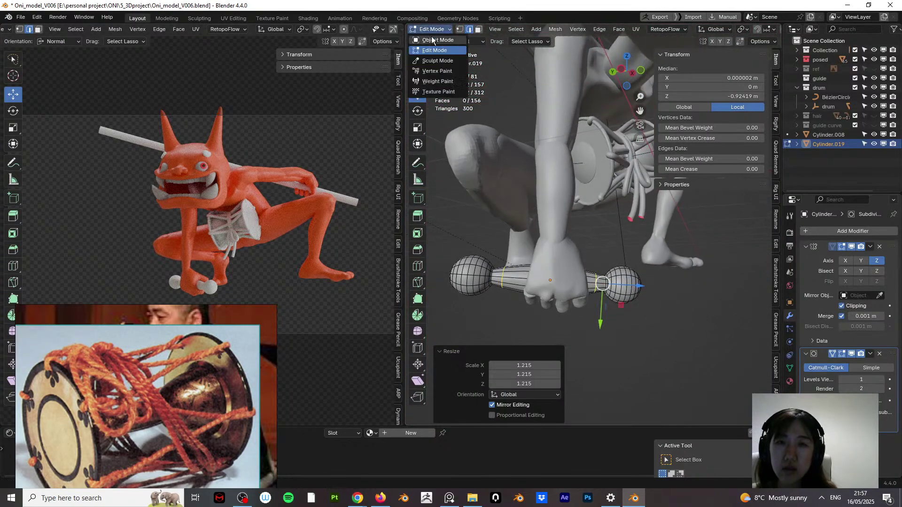
left_click(432, 37)
Step: Rotate the stick about -3° in the current view and shift it to about X 3.183, Y 0.498, Z -0.693 m
key("r")
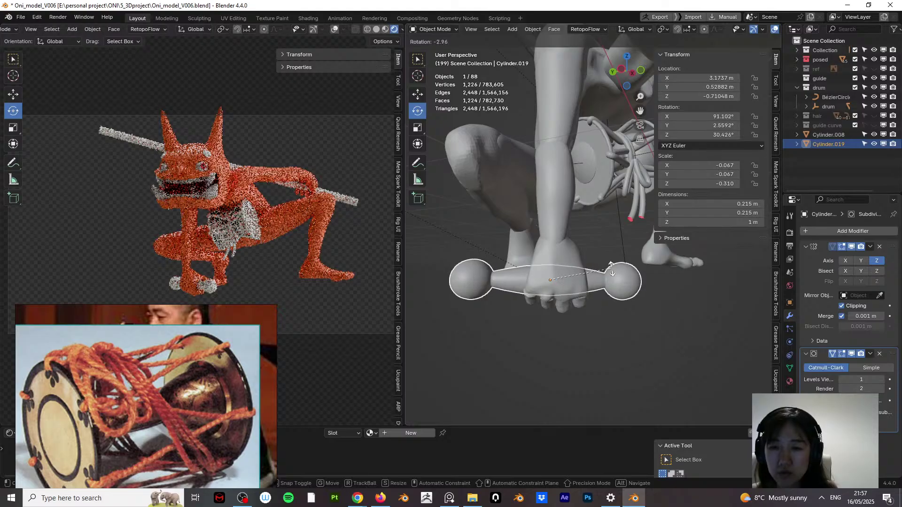
left_click(612, 271)
key("g")
left_click(614, 269)
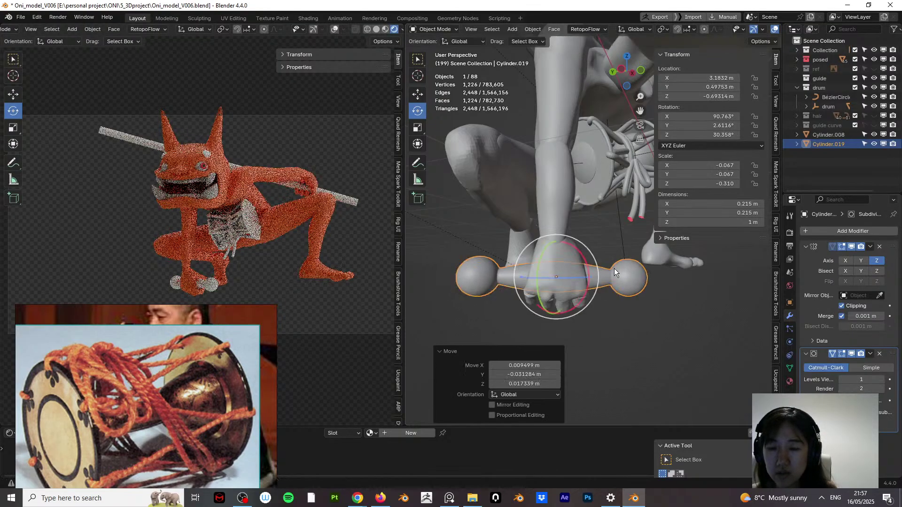
left_click(611, 315)
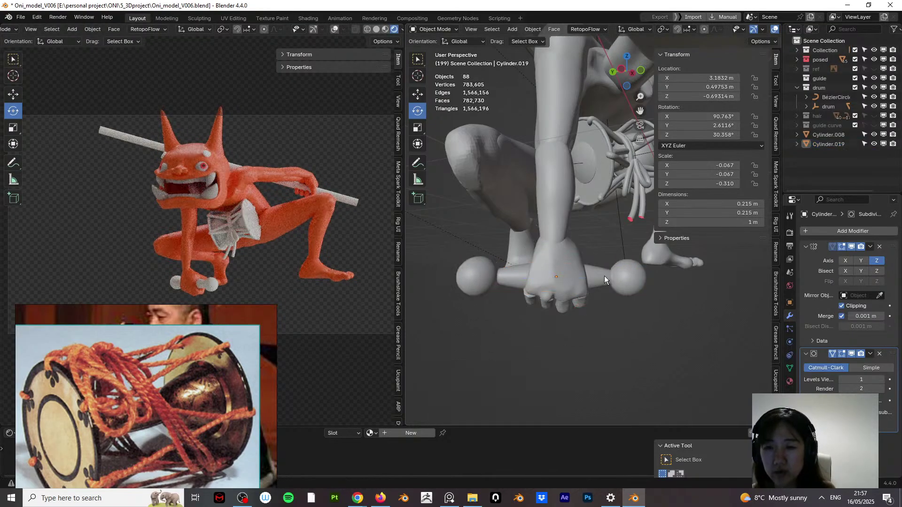
Step: Seat the stick in the oni's grip from the side, moving it to about X 3.203, Y 0.502, Z -0.716 m
middle_click_drag(605, 275, 508, 290)
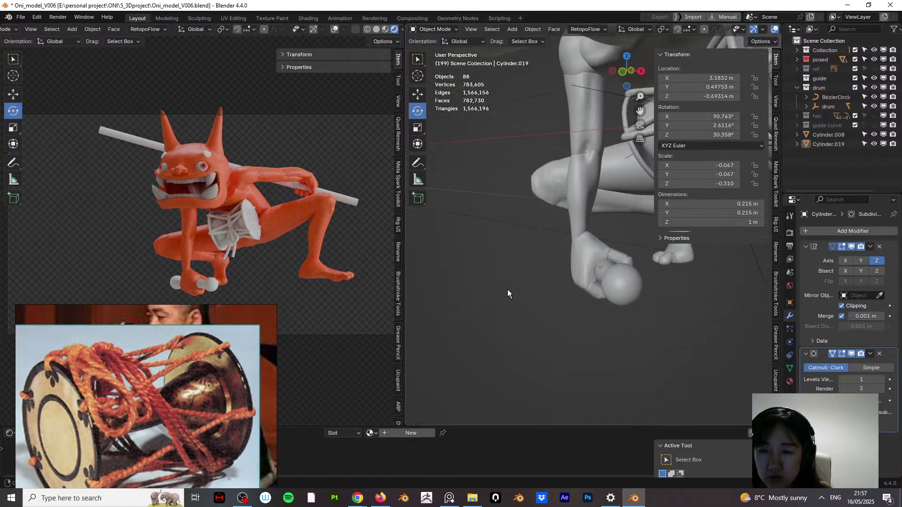
left_click(613, 276)
key("g")
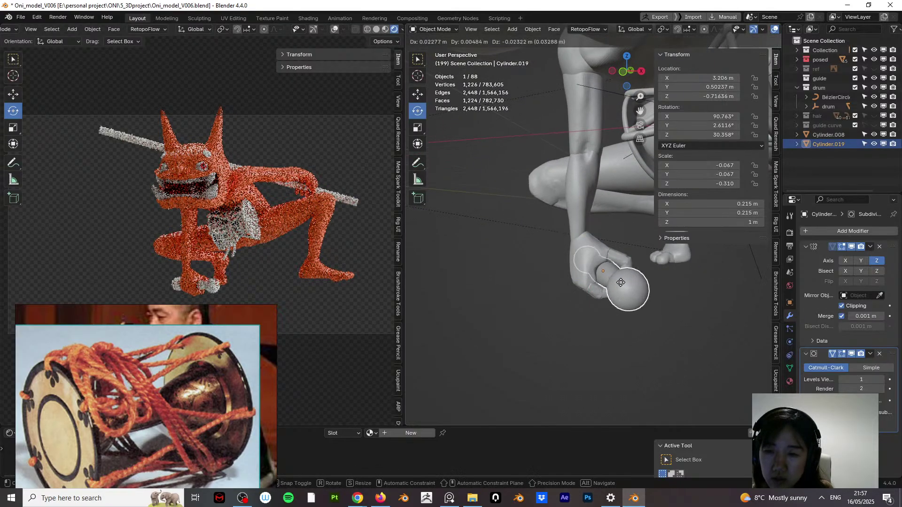
left_click(621, 282)
left_click(657, 280)
middle_click_drag(657, 280, 677, 278)
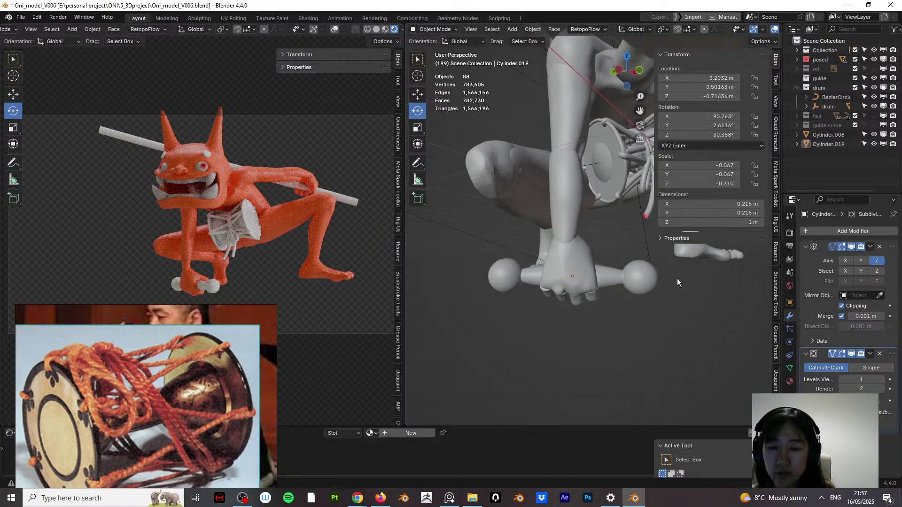
scroll(595, 297, "down", 8)
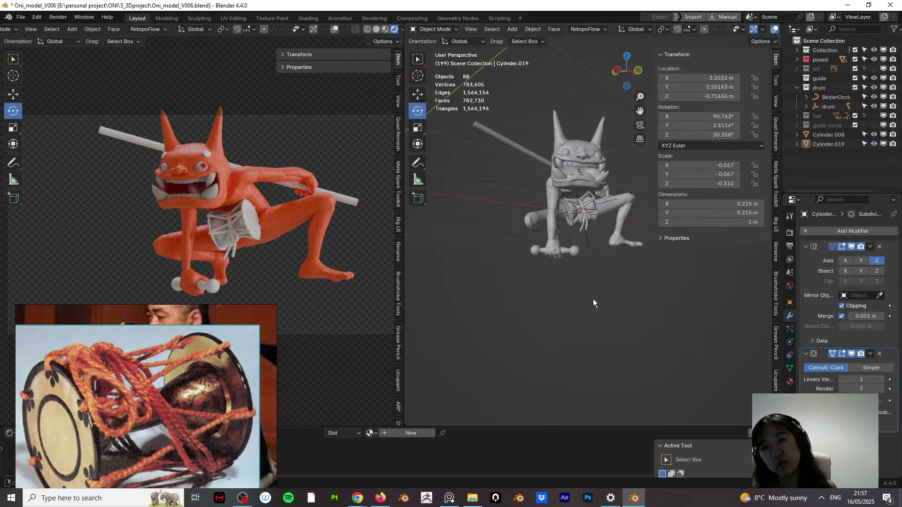
Step: Save the file with the stick fitted in the oni's hand
middle_click_drag(593, 299, 587, 244)
left_click(588, 244)
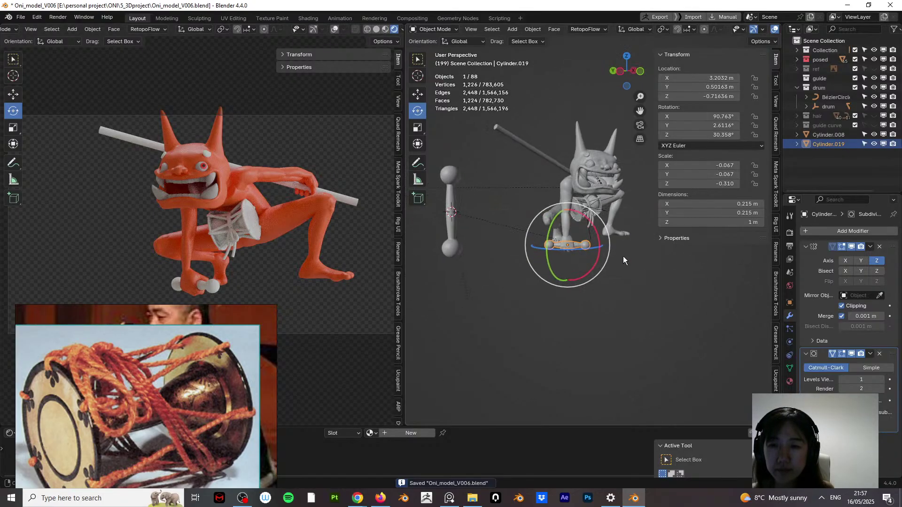
key("ctrl+s")
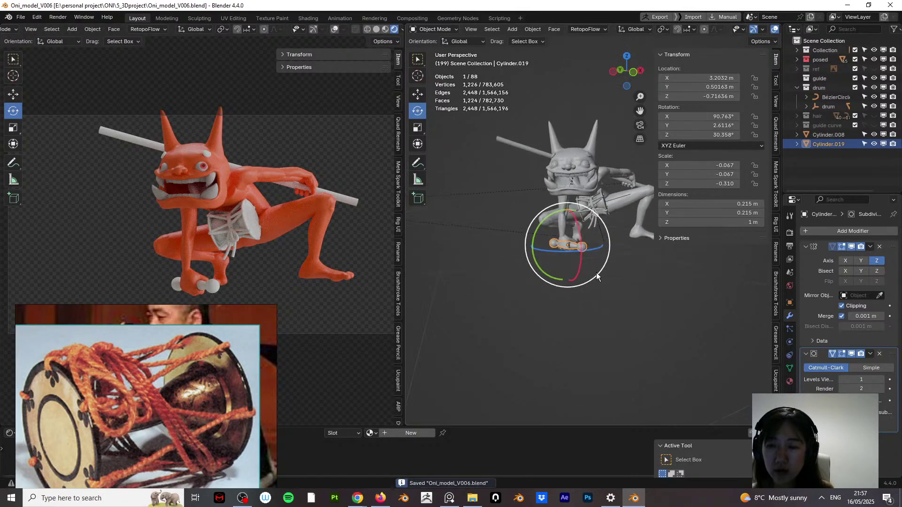
left_click(611, 280)
Step: Duplicate the hand-held stick and place the copy below the hand, offset about -0.375 m X, 0.127 m Y, -0.525 m Z
left_click(583, 247)
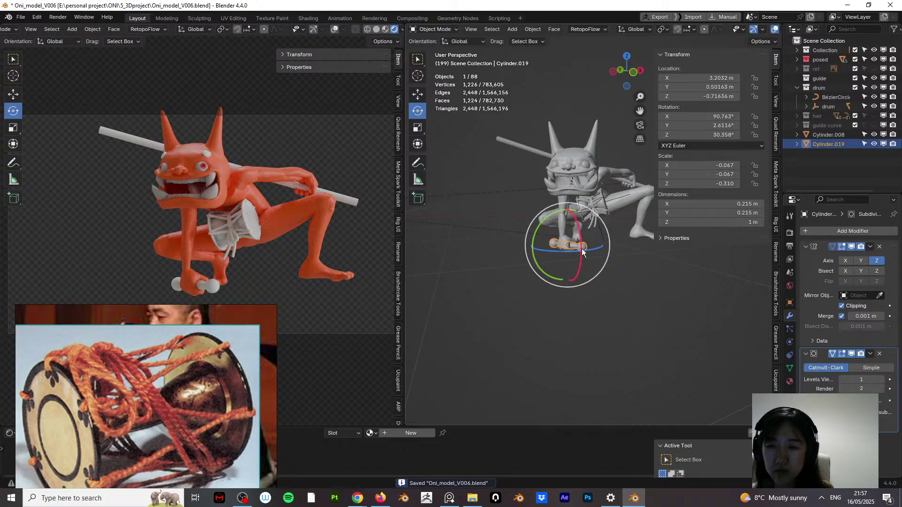
key("shift+d")
left_click(574, 287)
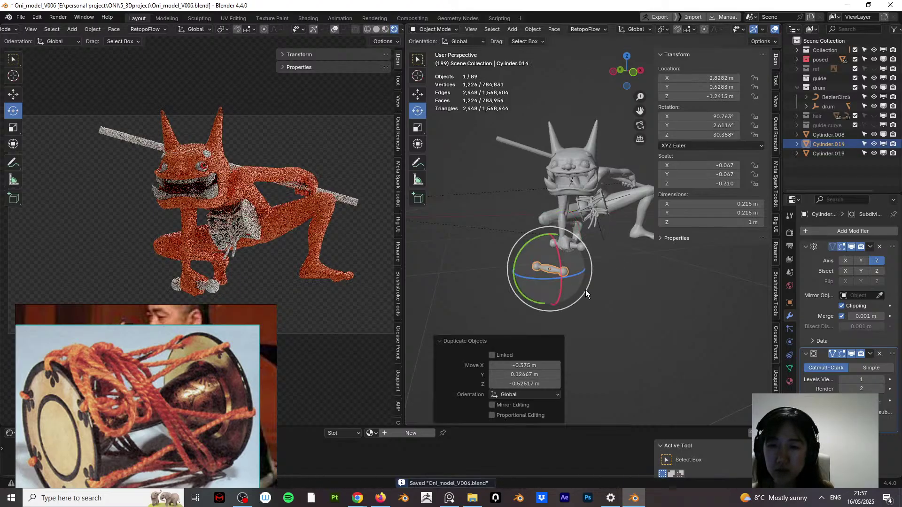
middle_click_drag(543, 309, 590, 288)
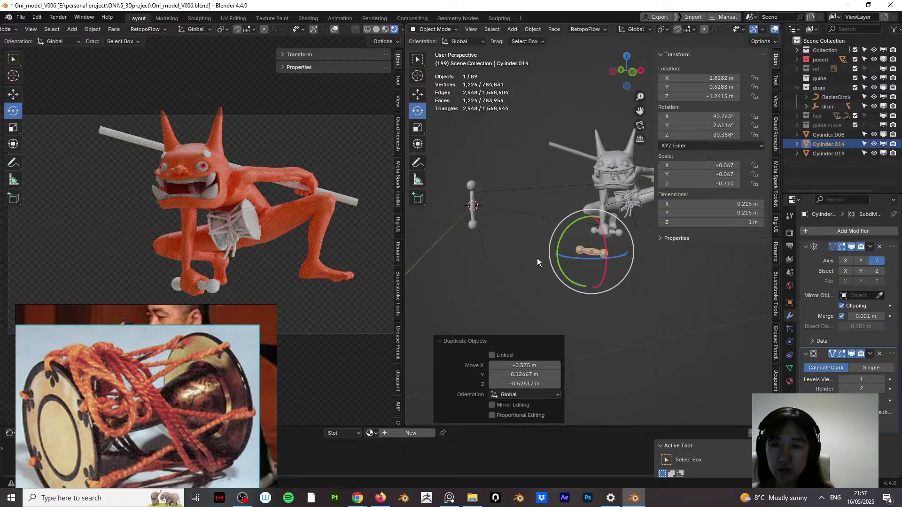
Step: On the reference image board, delete the drum performance picture and bring the oni concept art into view
left_click(472, 206)
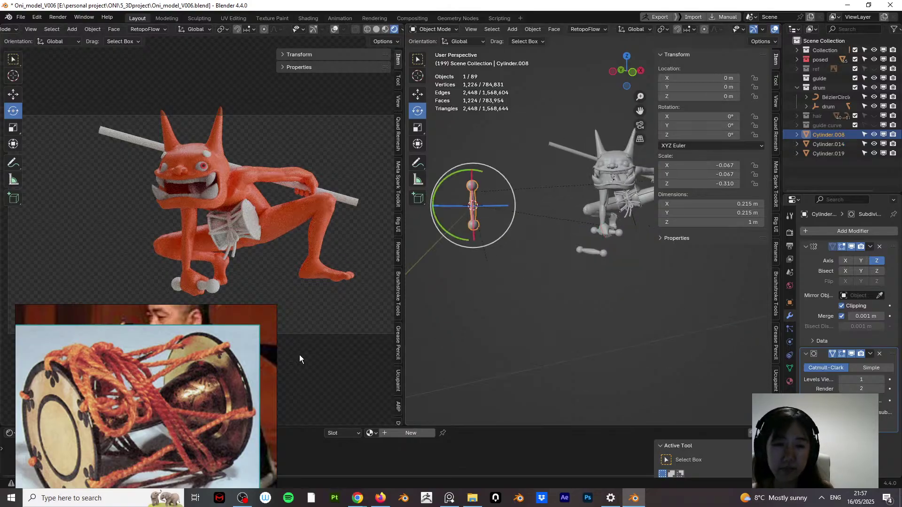
right_click_drag(242, 354, 220, 158)
left_click_drag(215, 183, 213, 309)
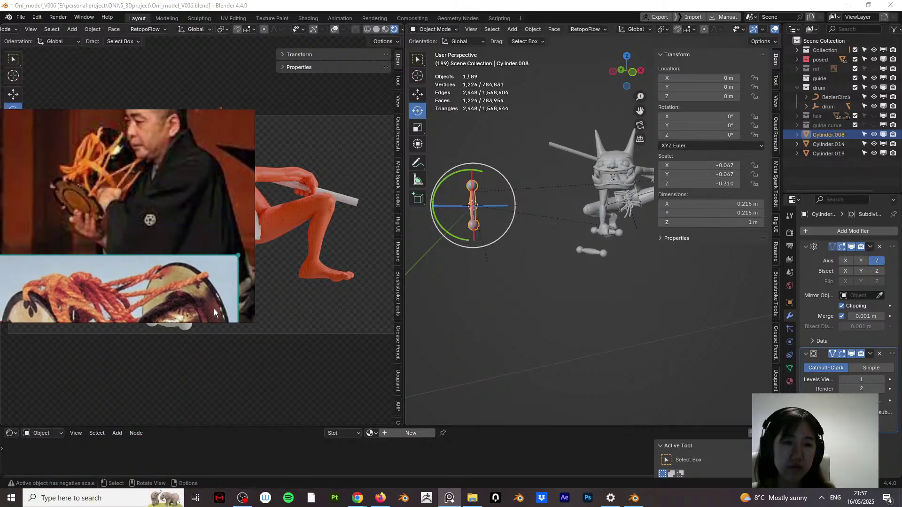
left_click_drag(198, 151, 154, 201)
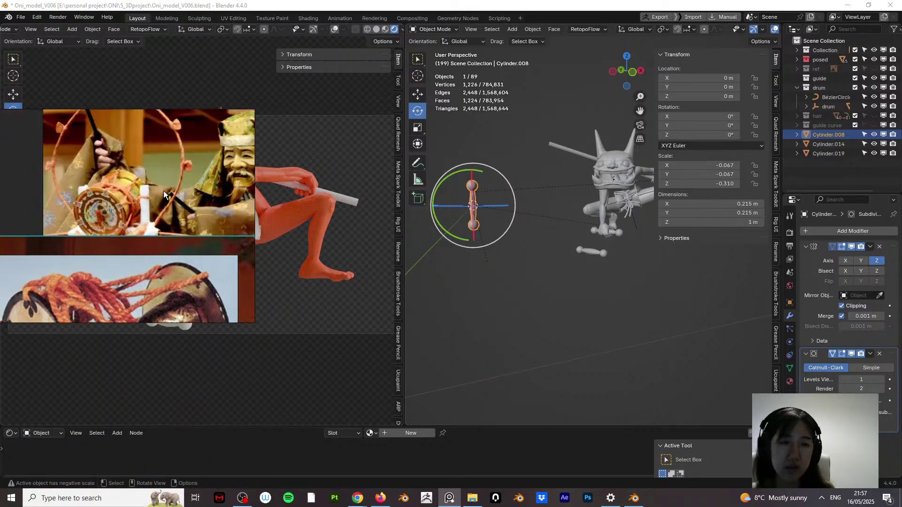
key("Delete")
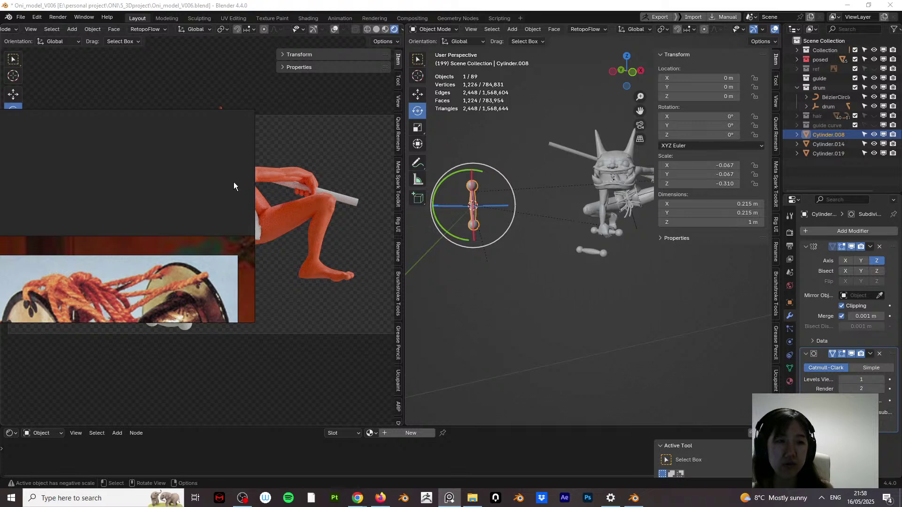
middle_click_drag(187, 224, 142, 260)
key("Delete")
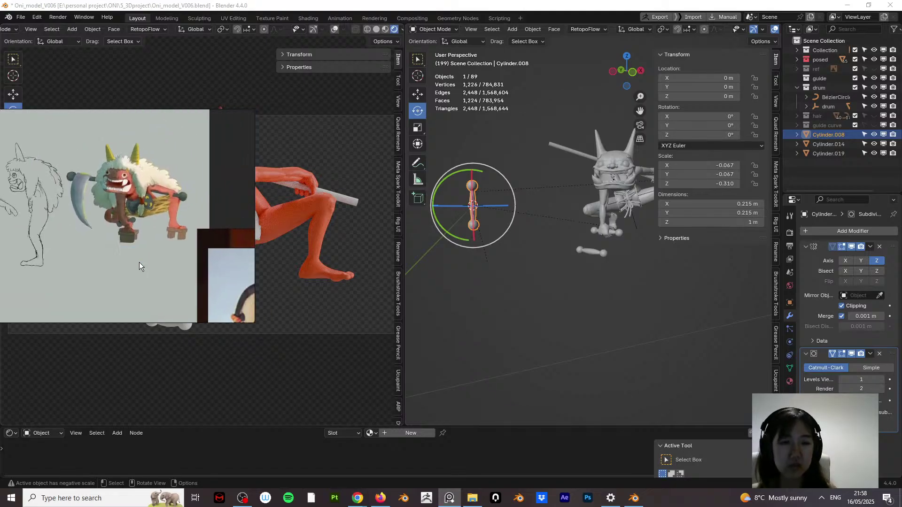
Step: Delete the old double-ended stick standing at the world origin
left_click(529, 317)
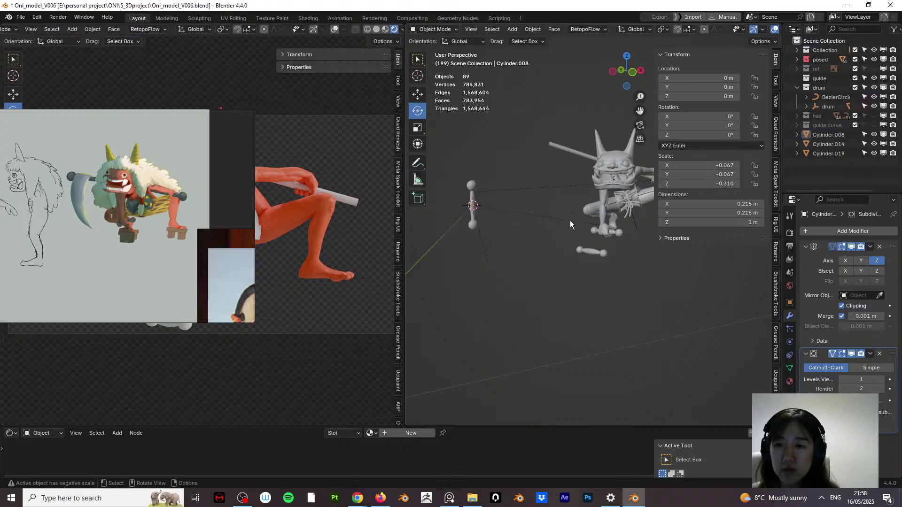
left_click(471, 185)
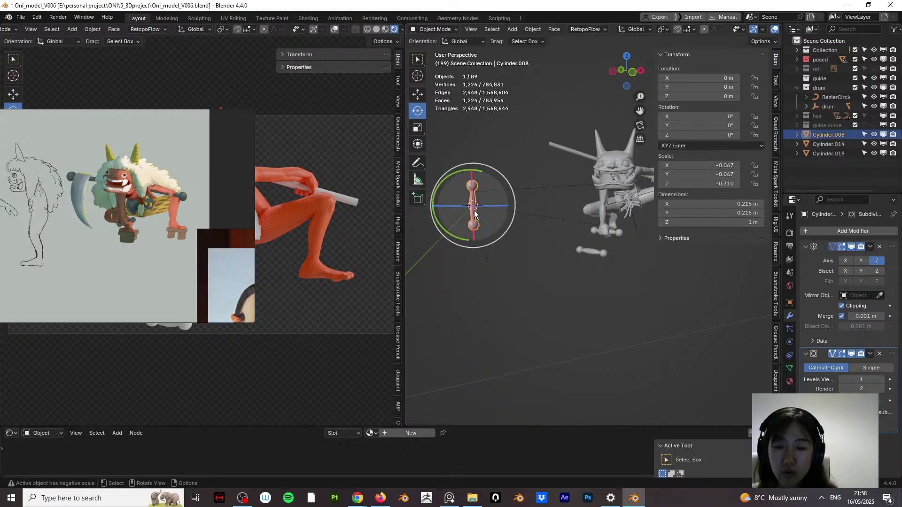
key("Delete")
Step: Set the new stick copy's X, Y and Z location to 0 m and its X, Y and Z rotation to 0°
left_click(602, 255)
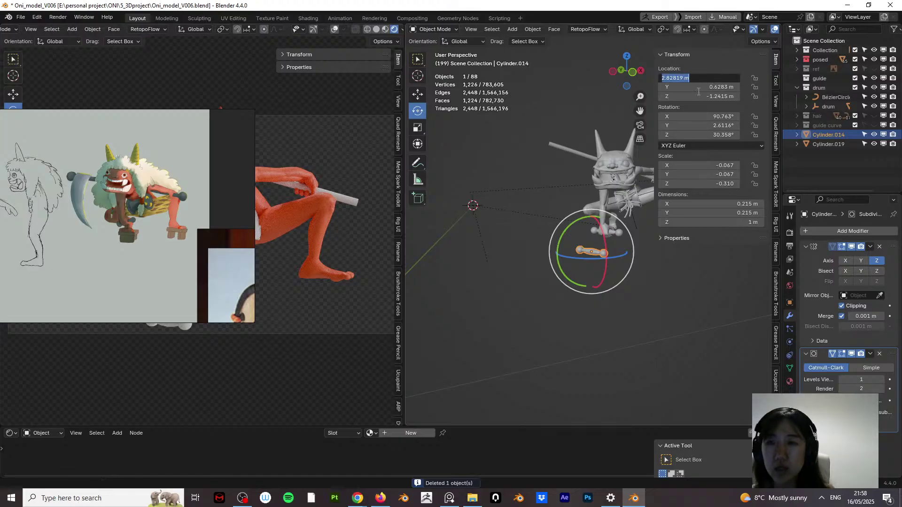
type("0")
key("Tab")
type("0")
key("Tab")
type("0")
key("Tab")
type("0")
key("Tab")
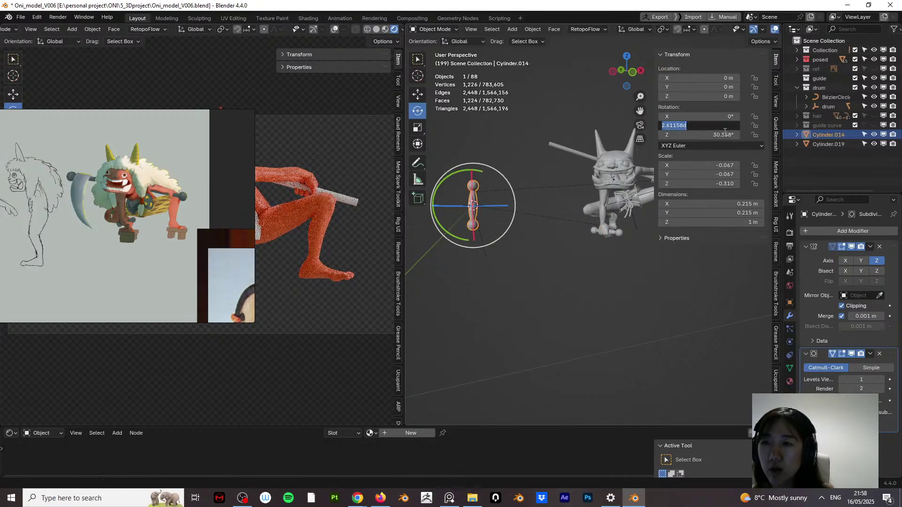
type("0")
key("Tab")
type("0")
key("Return")
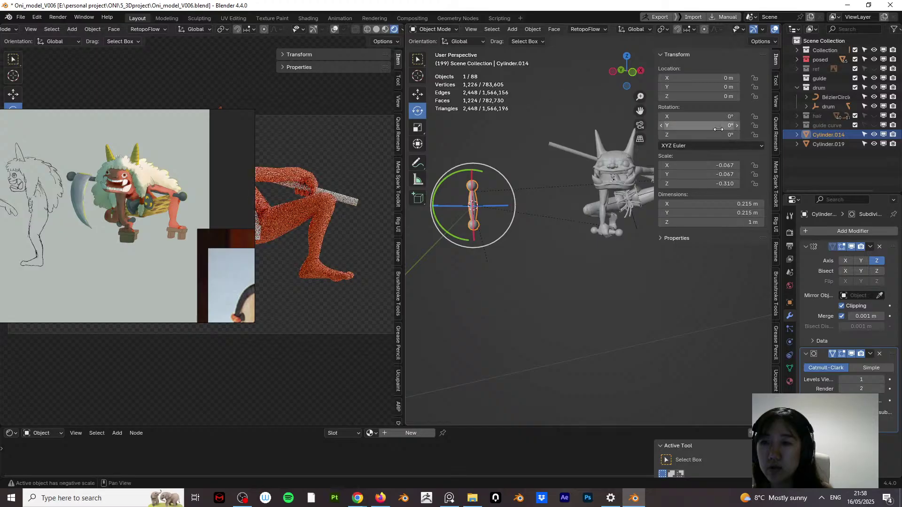
Step: Apply all transforms to the stick copy at the origin and flip the normals of its entire mesh
key("ctrl+a")
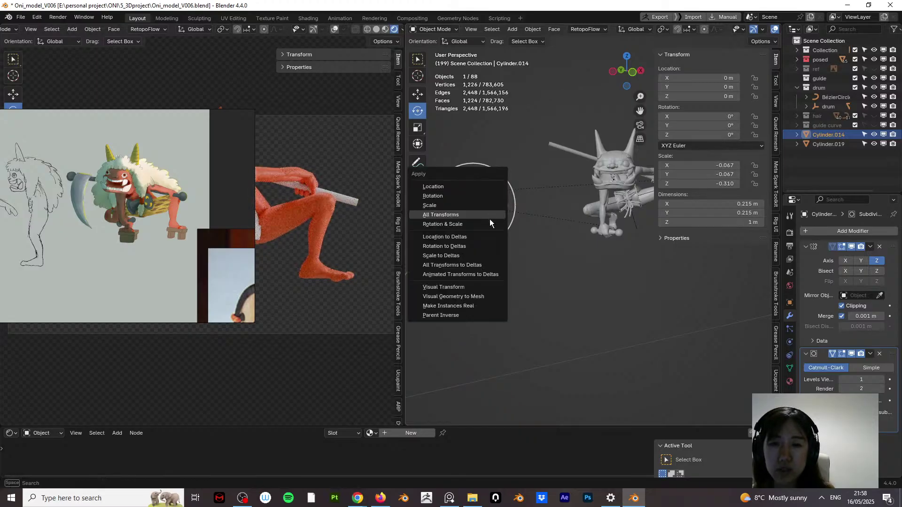
left_click(490, 218)
left_click(433, 31)
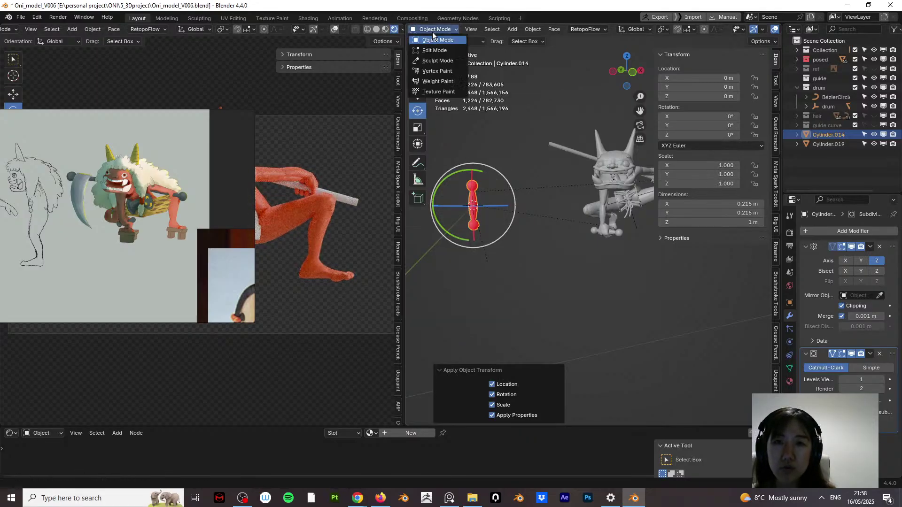
left_click(434, 50)
key("a")
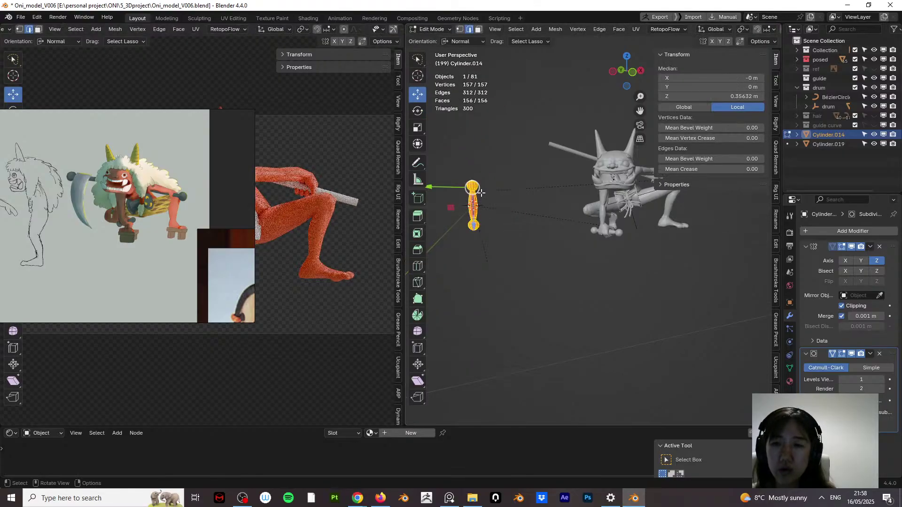
left_click(558, 32)
mouse_move(599, 204)
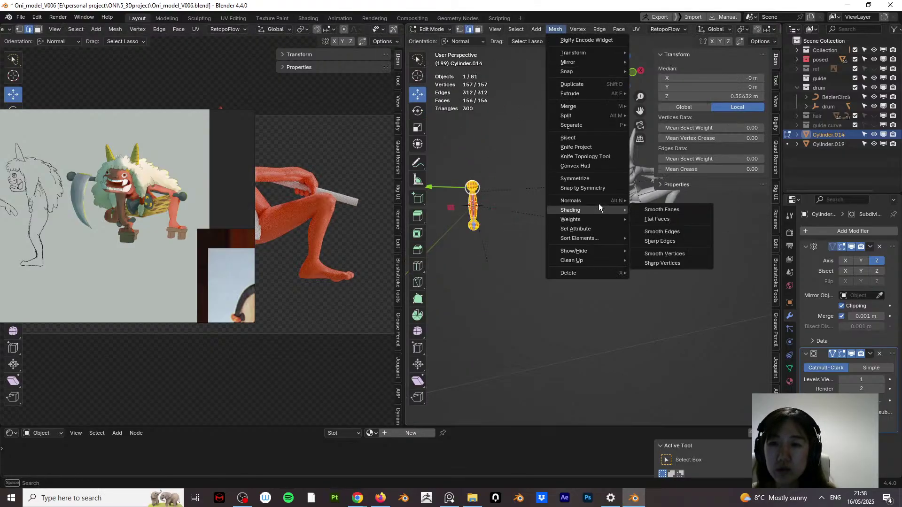
left_click(684, 201)
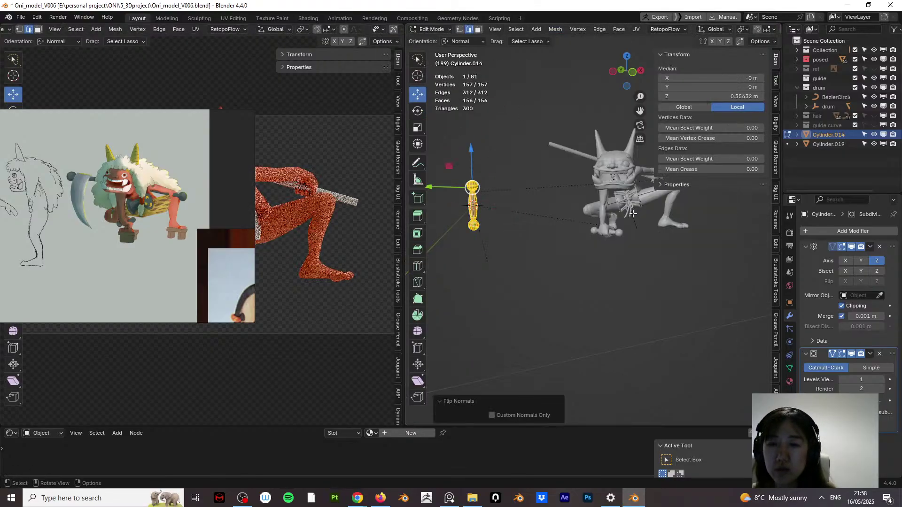
left_click(431, 29)
left_click(433, 43)
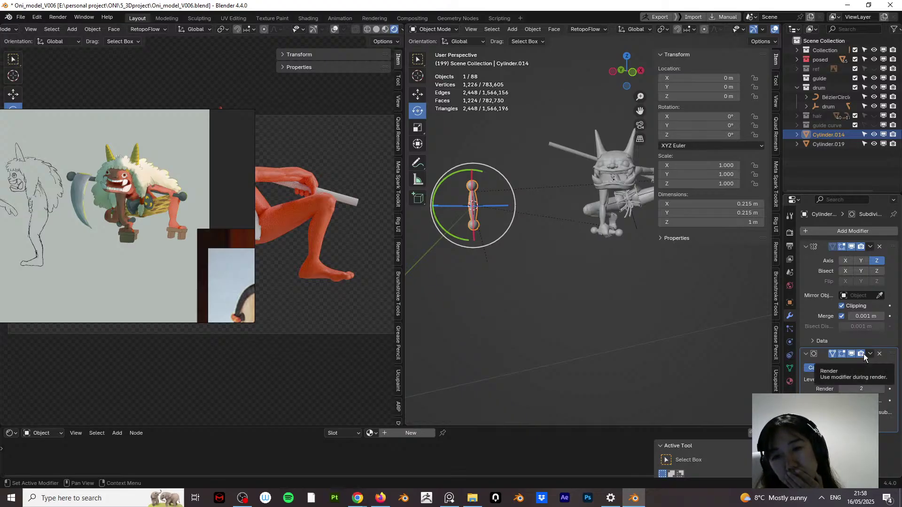
Step: Duplicate the long pole held by the oni and offset the copy about -1.83 m X, 0.69 m Y, -0.695 m Z
left_click(572, 196)
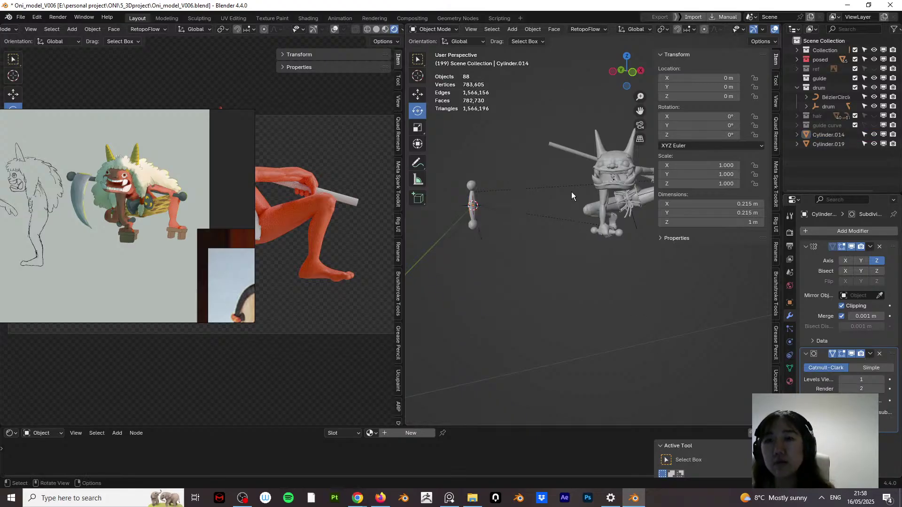
left_click(576, 159)
key("shift+d")
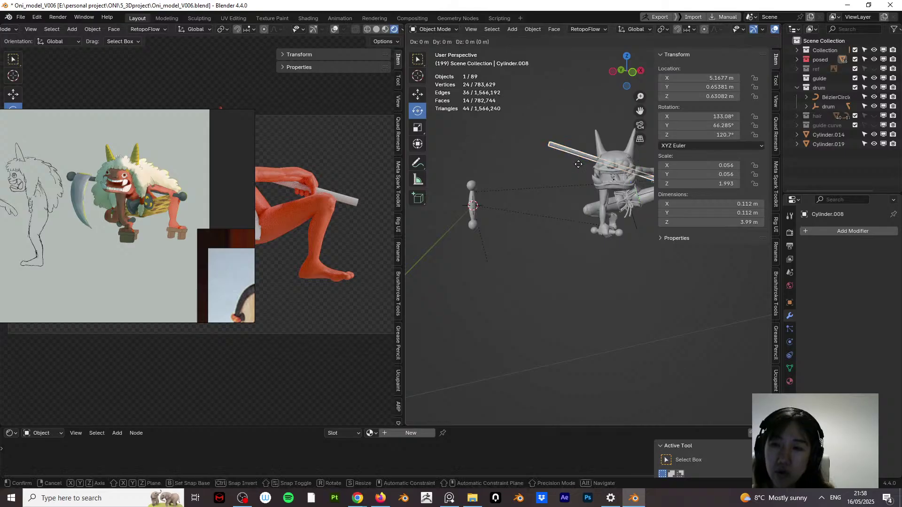
left_click(511, 188)
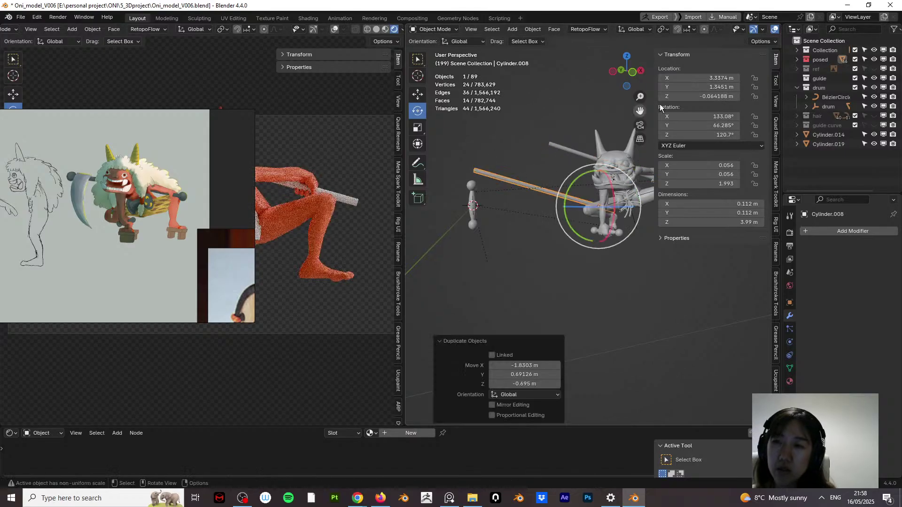
Step: Set the pole copy's X, Y and Z location to 0 m and its X, Y and Z rotation to 0°
type("0")
key("Tab")
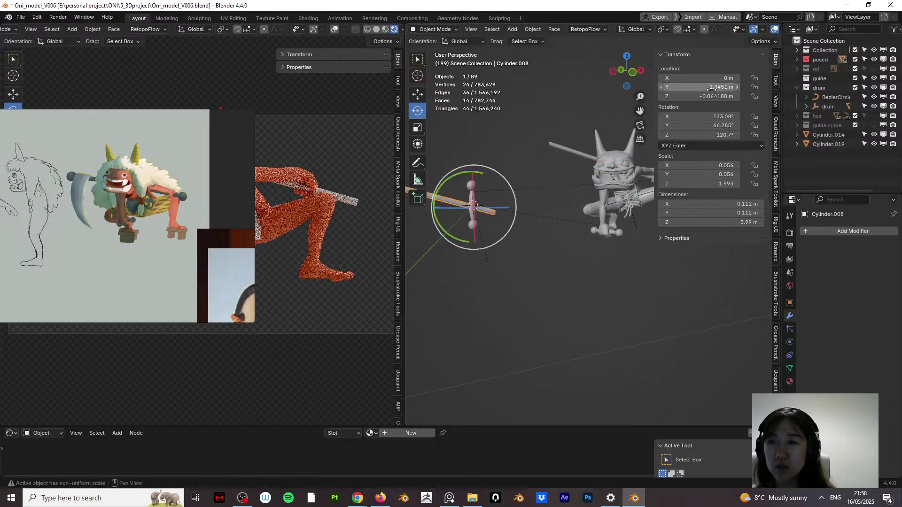
type("0")
key("Return")
type("0")
key("Tab")
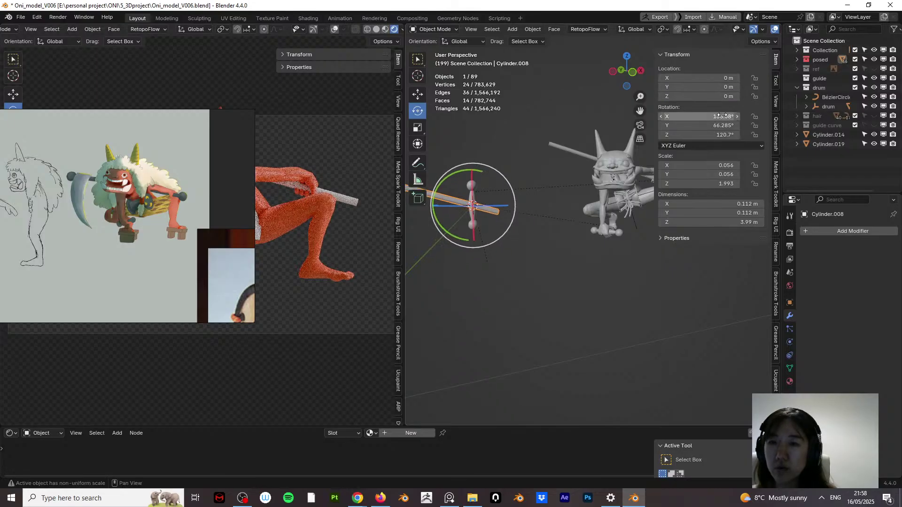
type("0")
key("Tab")
type("0")
key("Return")
left_click(719, 135)
type("0")
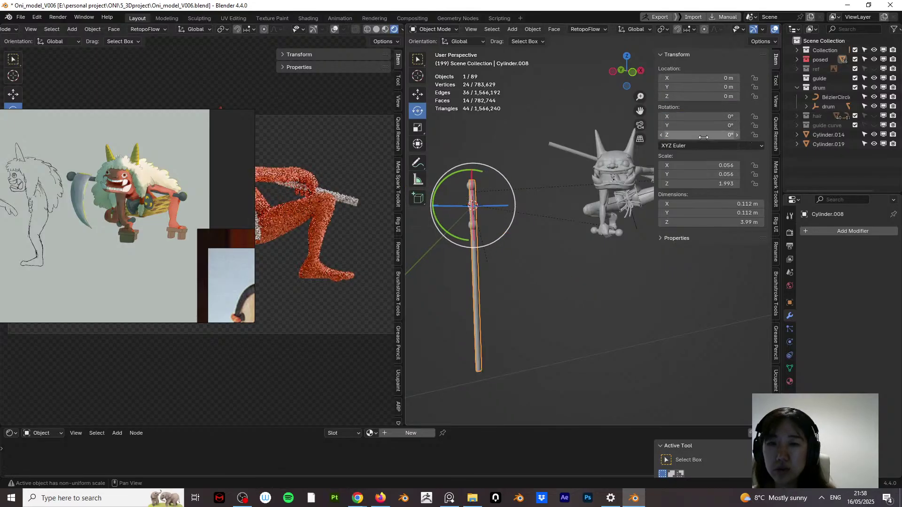
key("Return")
Step: In front view, move the pole copy up about 1.5 m along Z so it overlaps the stick as a length guide
left_click(476, 278)
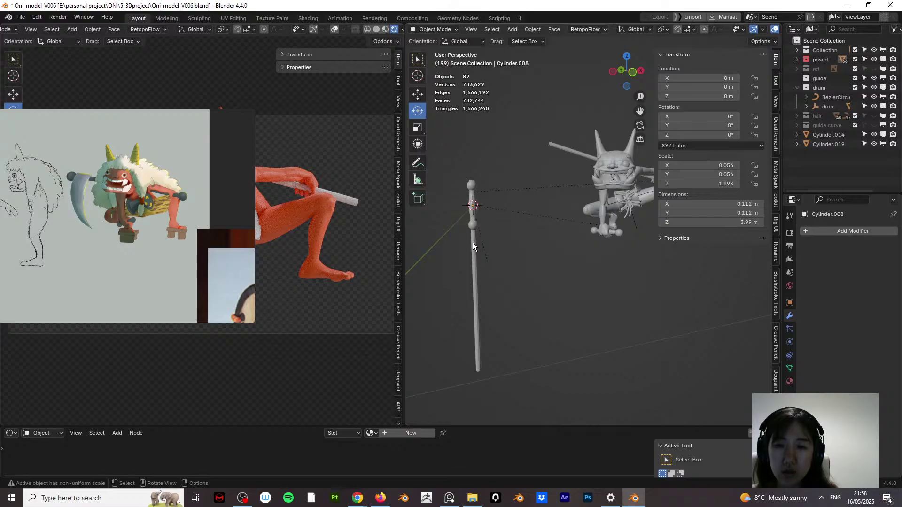
left_click(477, 280)
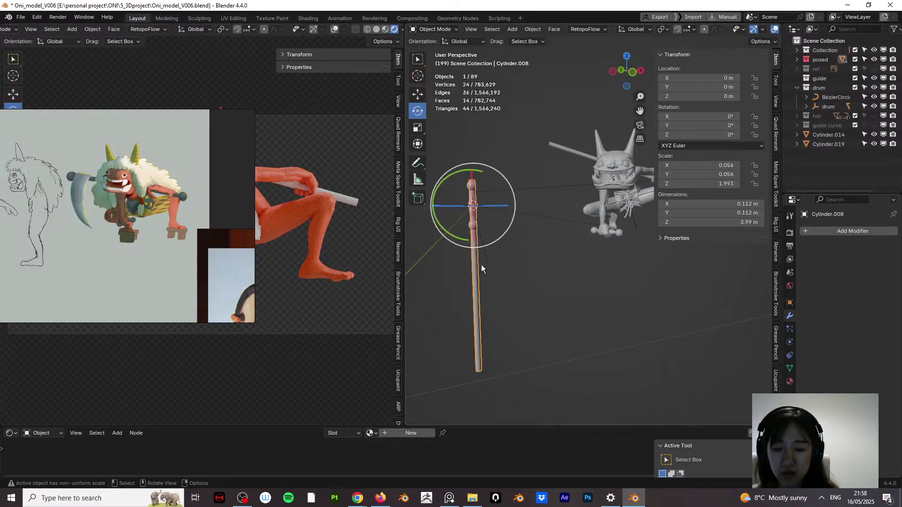
key("KP_1")
key("g")
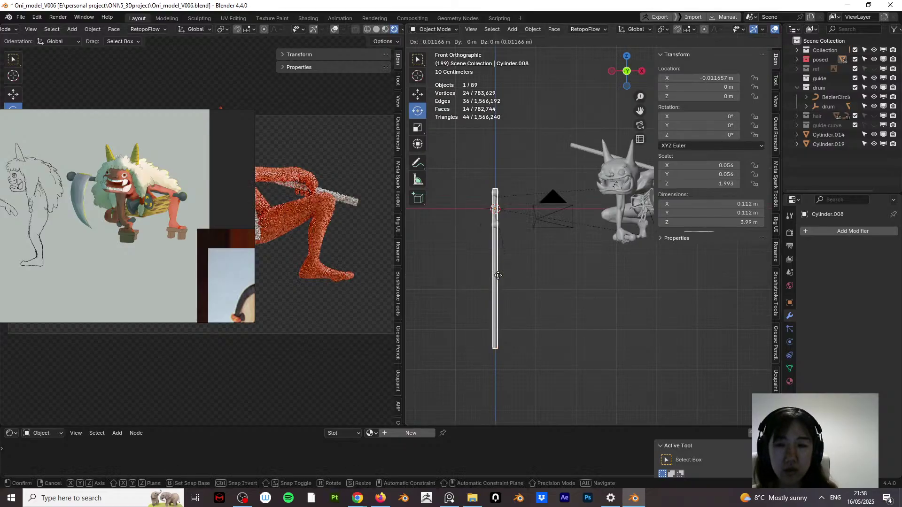
key("z")
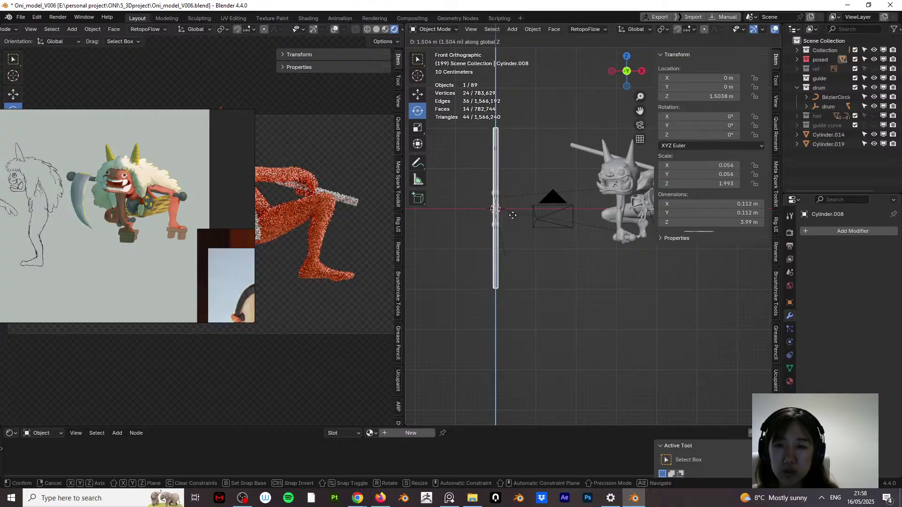
left_click(513, 215)
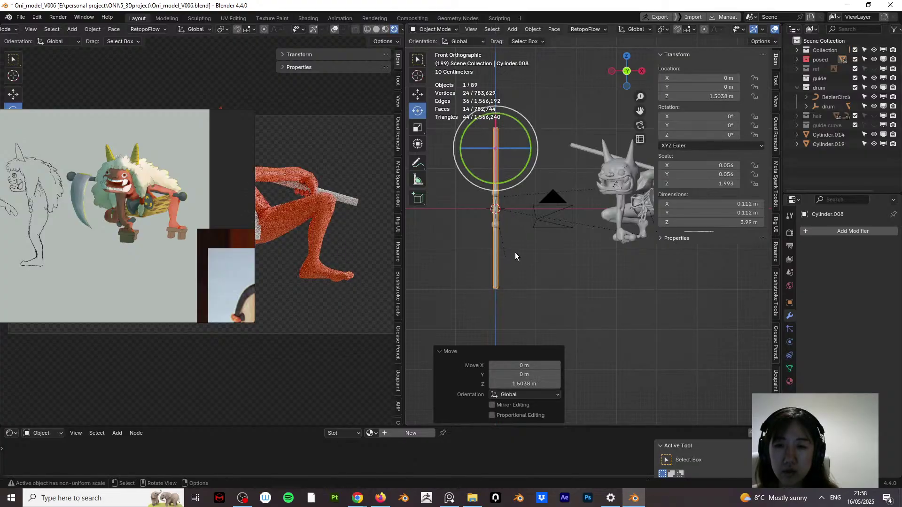
Step: Select all linked faces of the stick's mirrored mesh and move them up about 1.31 m along Z to lengthen it
left_click(497, 226)
left_click(430, 29)
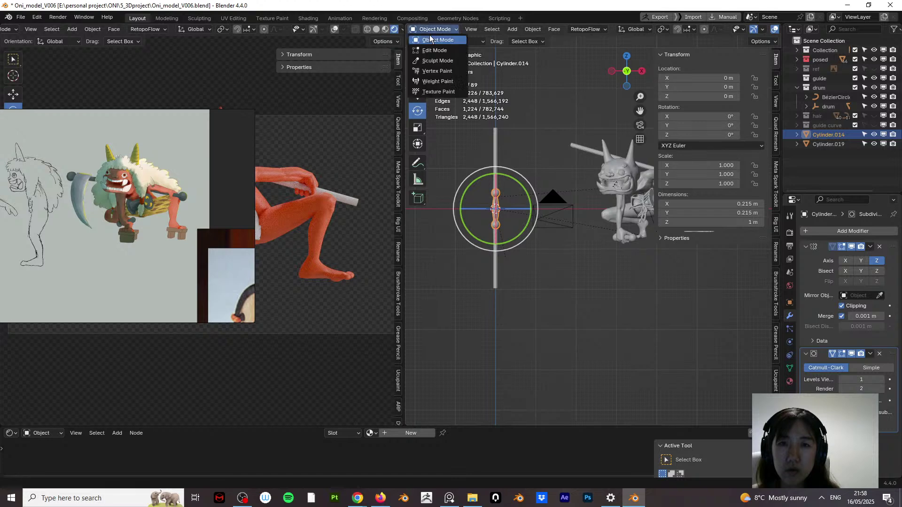
left_click(432, 49)
key("KP_Decimal")
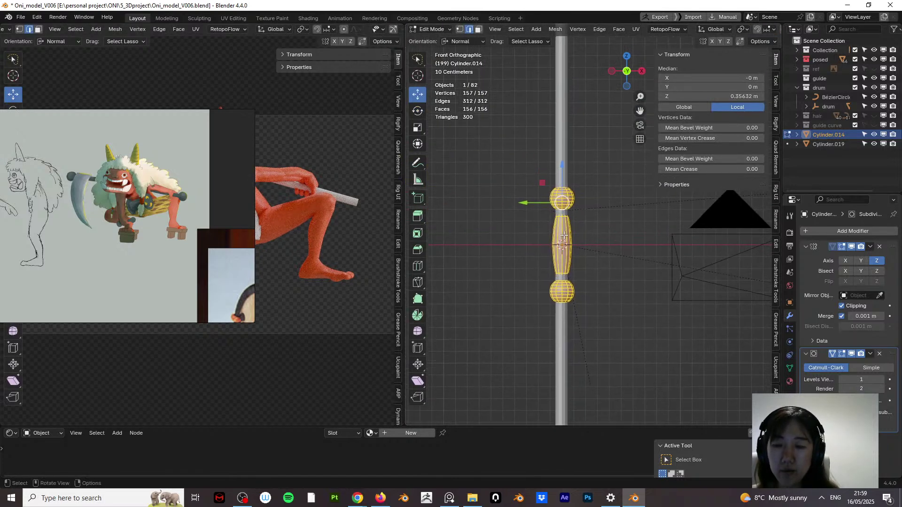
key("3")
key("l")
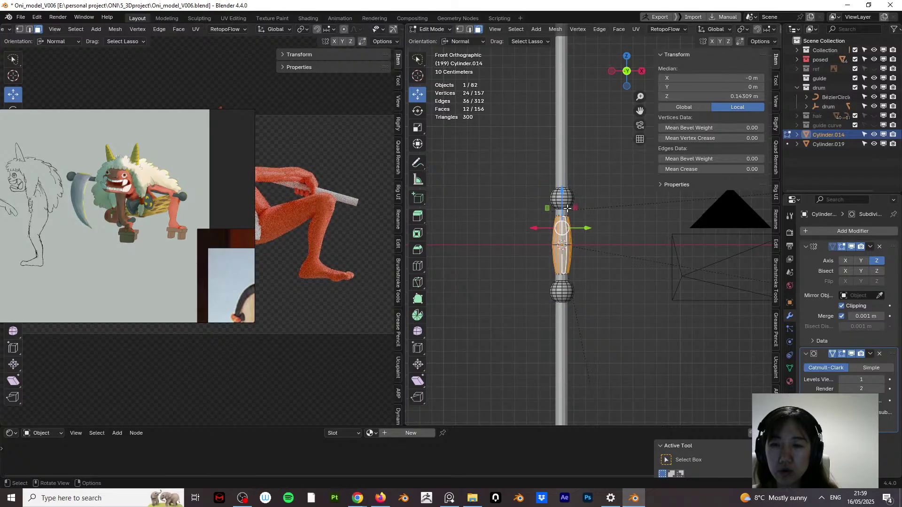
key("ctrl+l")
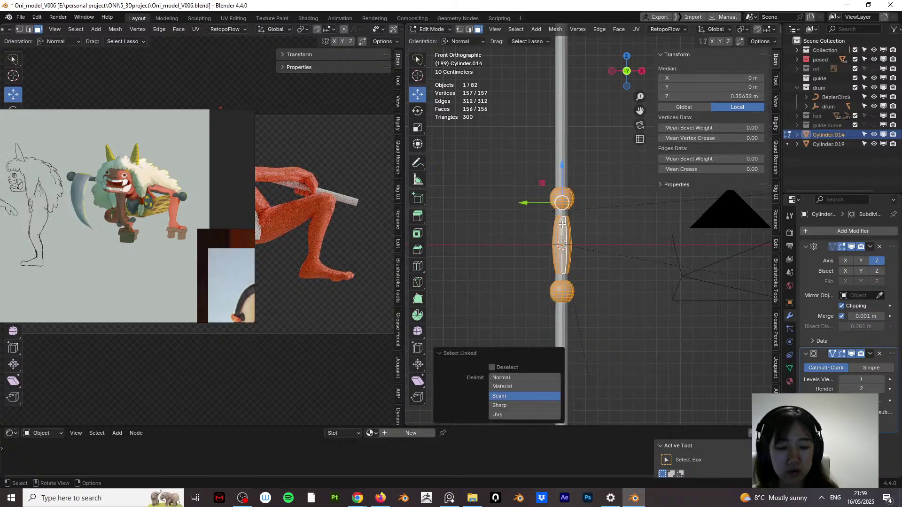
key("g")
key("z")
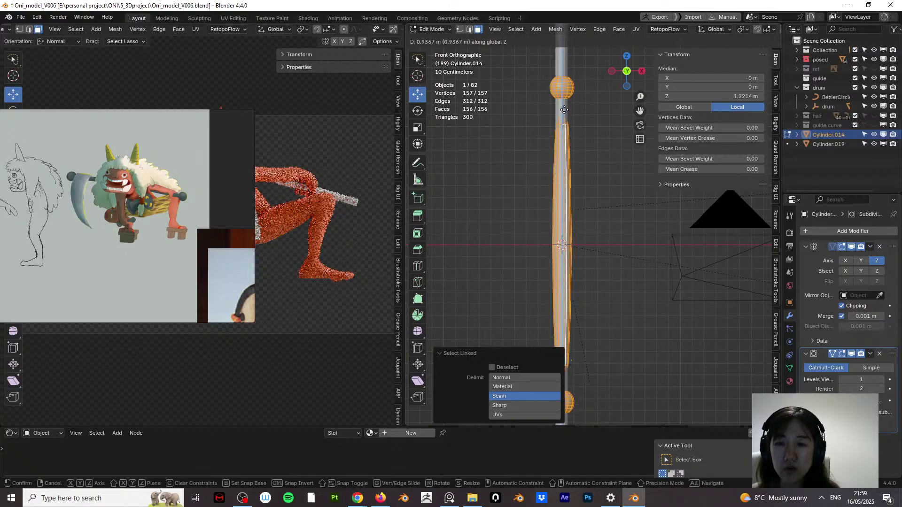
left_click(564, 69)
Step: Move the selected stick mesh up another 0.39 m or so along Z to match the pole's length, and return to Object Mode
scroll(587, 174, "down", 3)
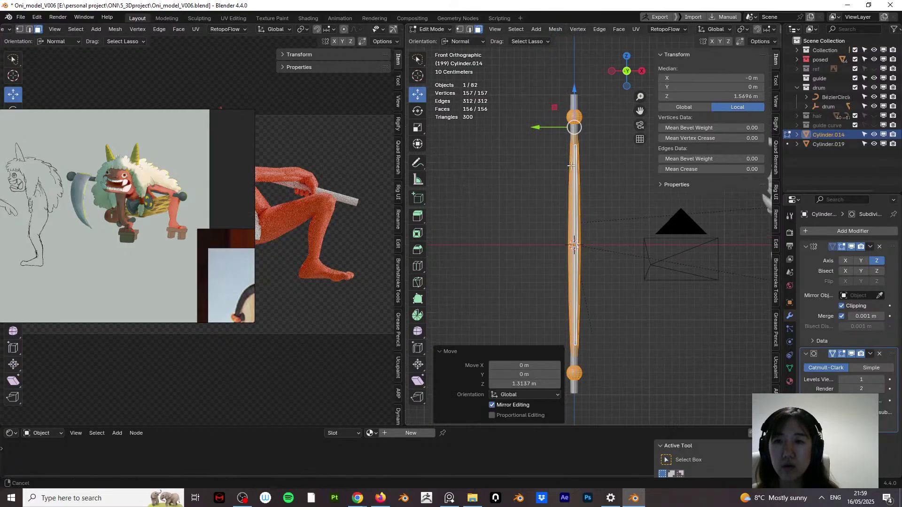
key("g")
key("z")
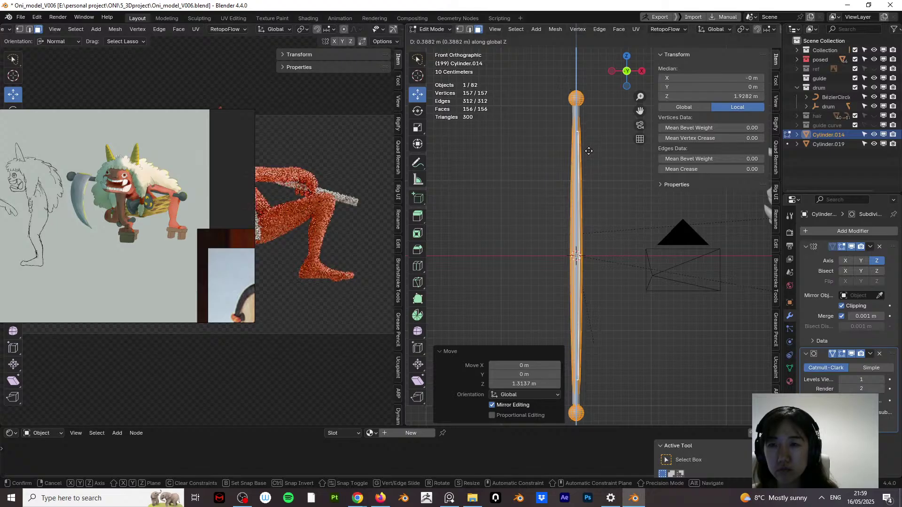
left_click(589, 150)
middle_click_drag(590, 154, 581, 129)
left_click(427, 32)
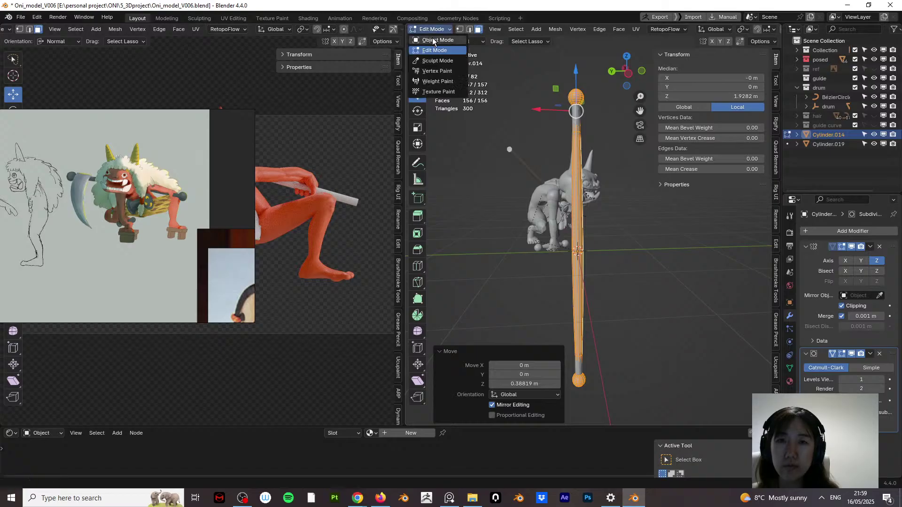
left_click(432, 41)
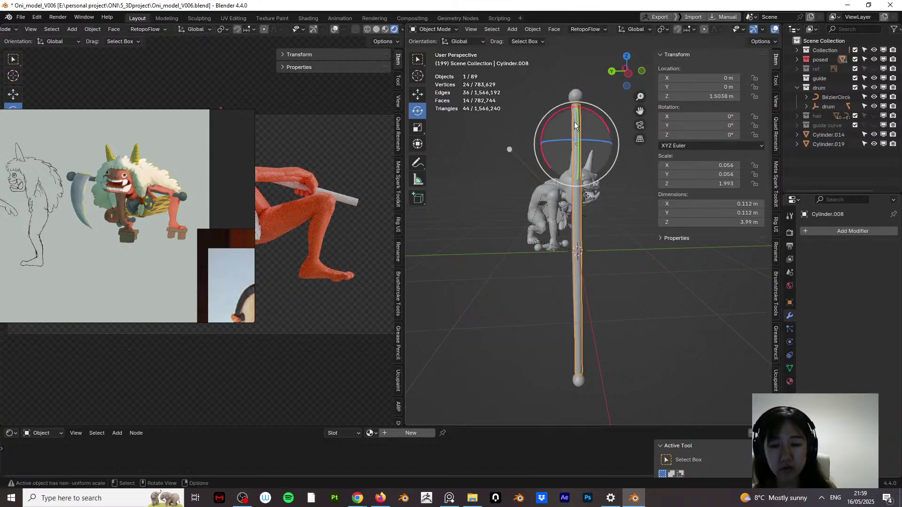
Step: Delete the guide pole copy at the origin and save the file
key("Delete")
middle_click_drag(586, 158, 549, 168)
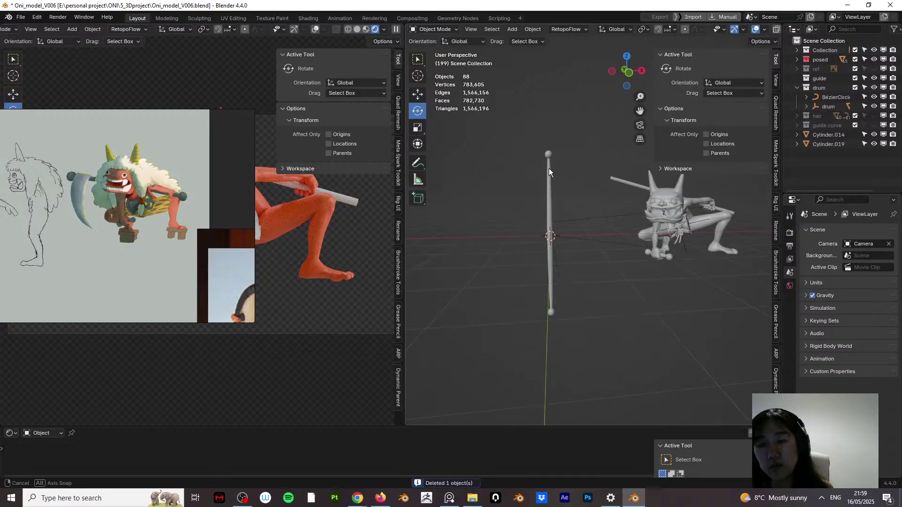
key("ctrl+s")
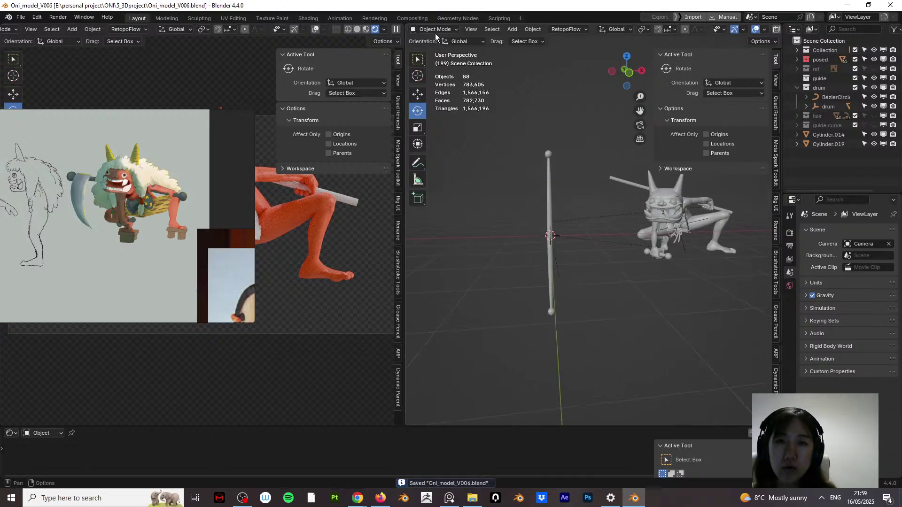
Step: Select the edge loop at the middle of the stick and scale it down to about 0.8
left_click(552, 188)
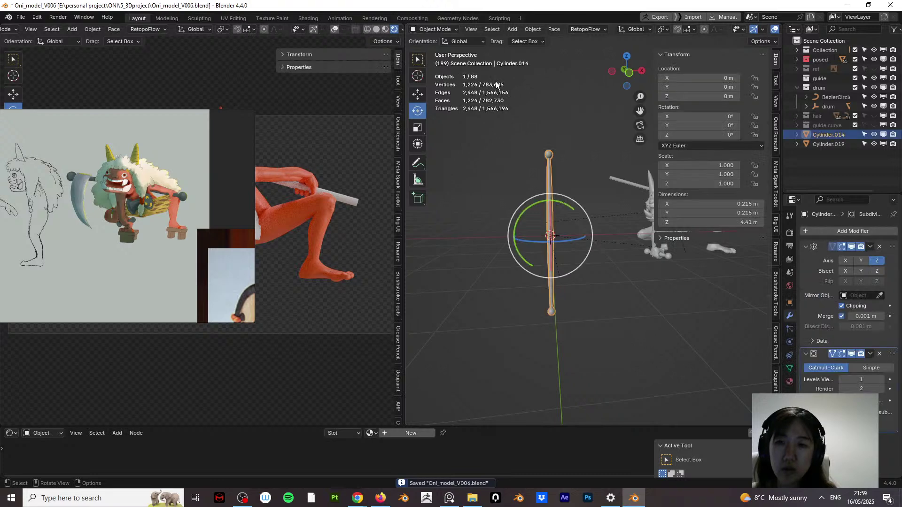
left_click(437, 29)
left_click(429, 51)
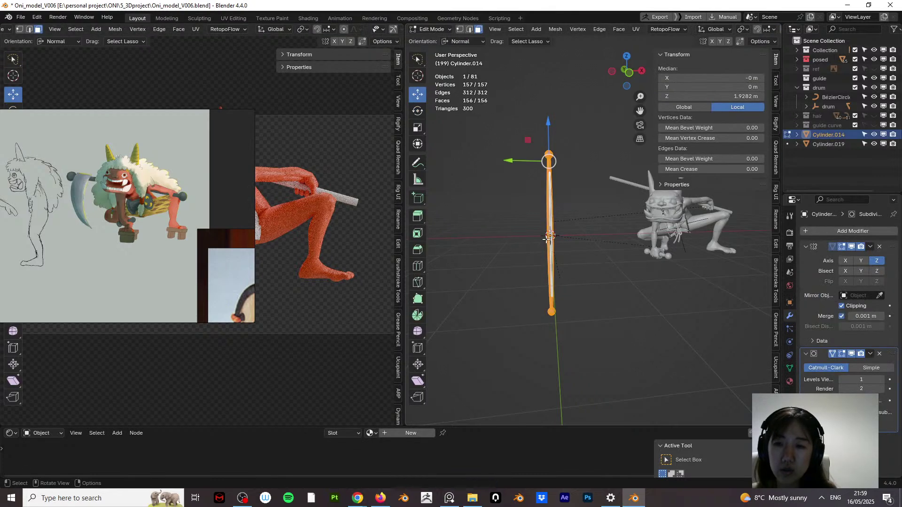
scroll(596, 193, "up", 5)
right_click(520, 242, "shift")
key("alt+a")
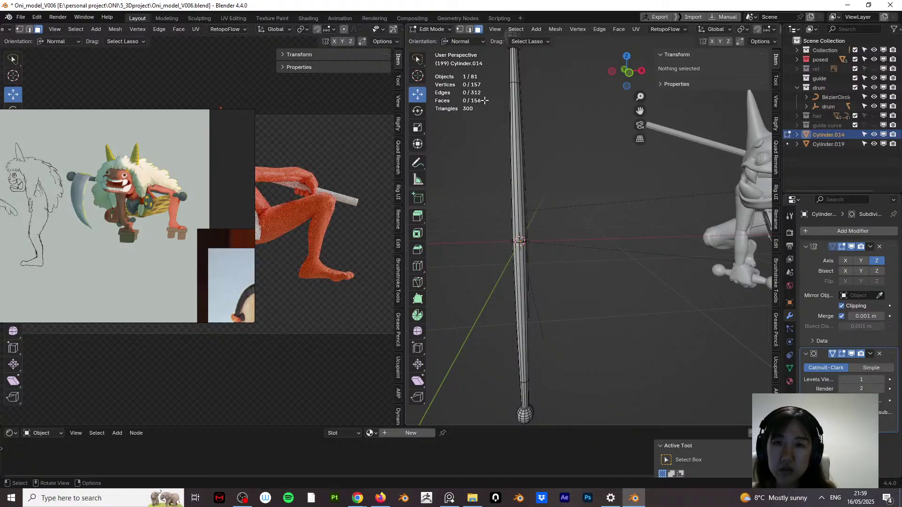
left_click(469, 30)
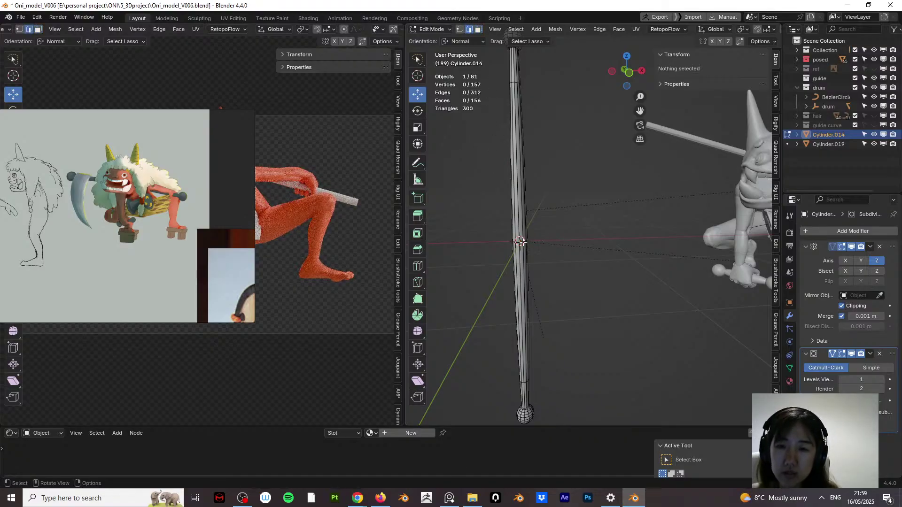
left_click(518, 242, "alt")
key("s")
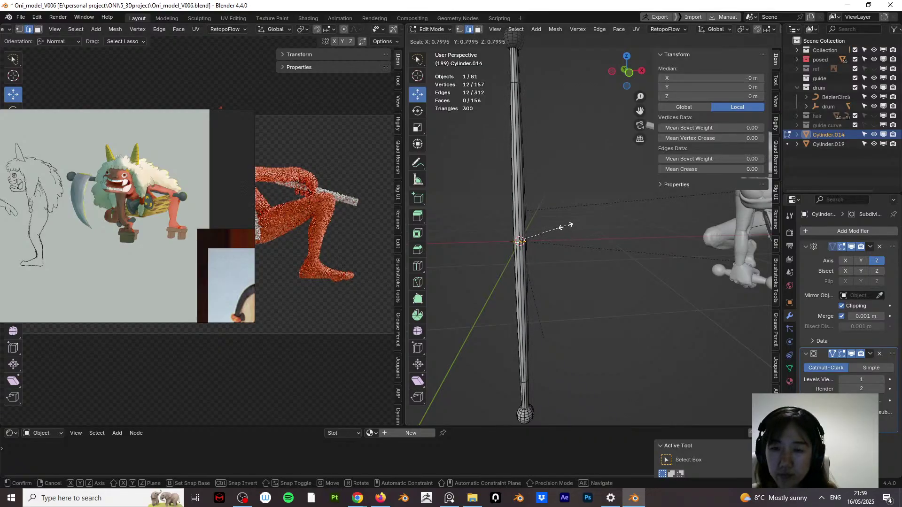
left_click(569, 226)
Step: Clear the edge selection, save the file and show the stick in front view
middle_click_drag(570, 226, 588, 244)
left_click(628, 243)
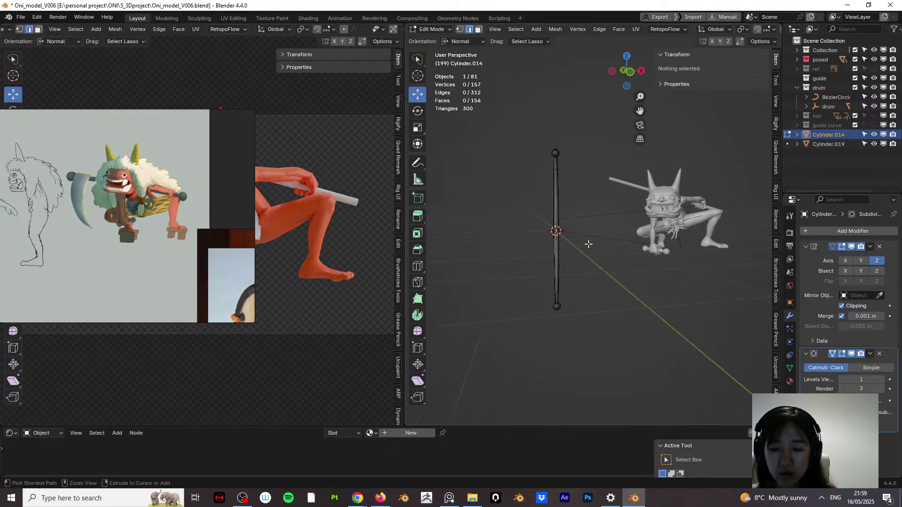
key("ctrl+s")
key("KP_1")
key("KP_Decimal")
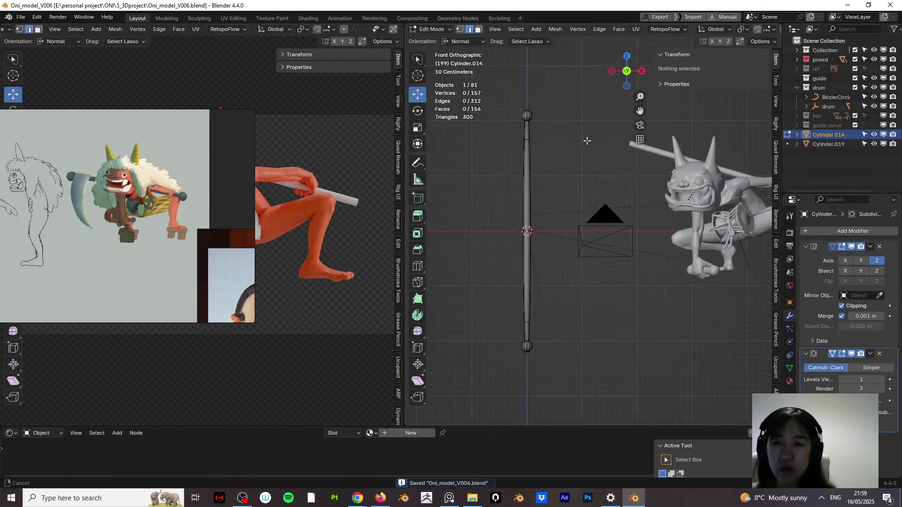
Step: Return to Object Mode, save the file and add a 2 m cube at the world origin
left_click(441, 31)
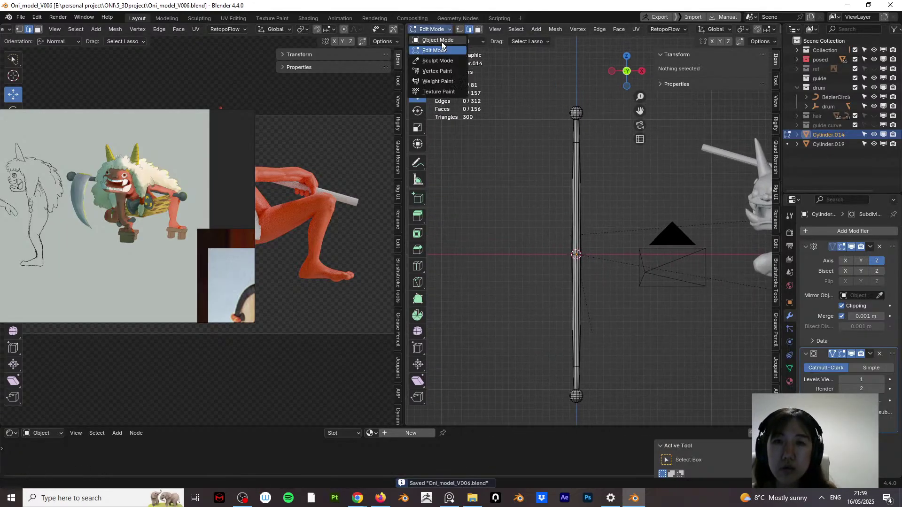
left_click(453, 40)
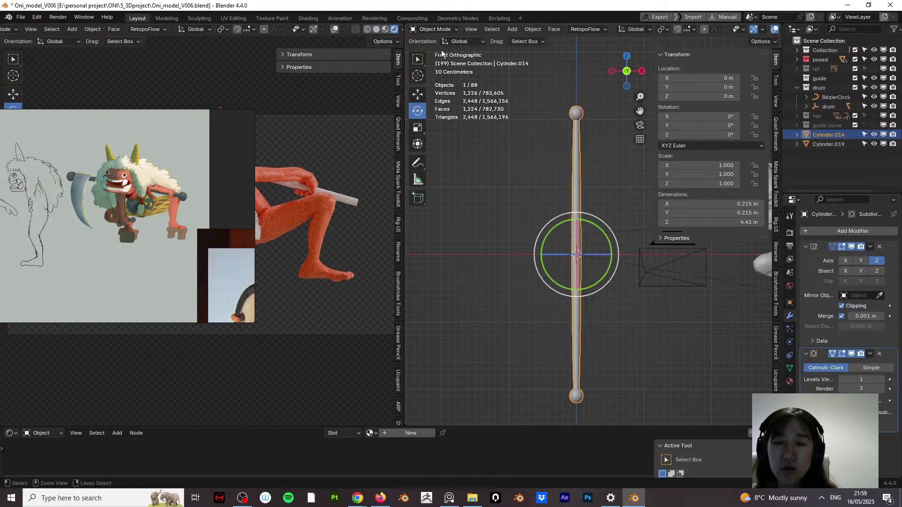
key("ctrl+s")
key("shift+a")
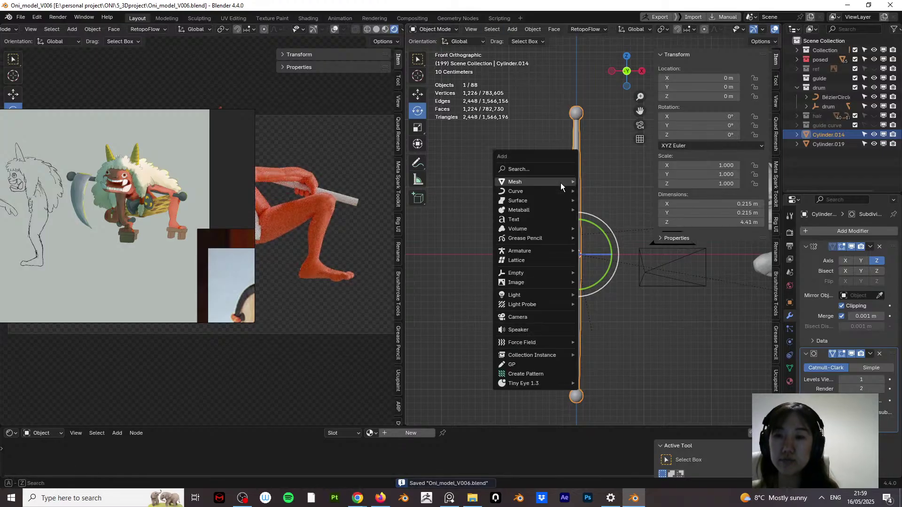
mouse_move(561, 182)
left_click(611, 190)
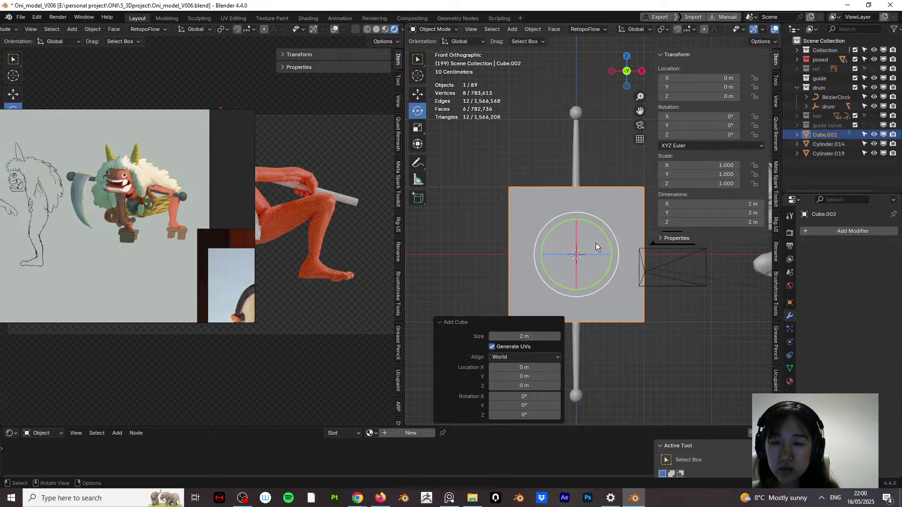
key("g")
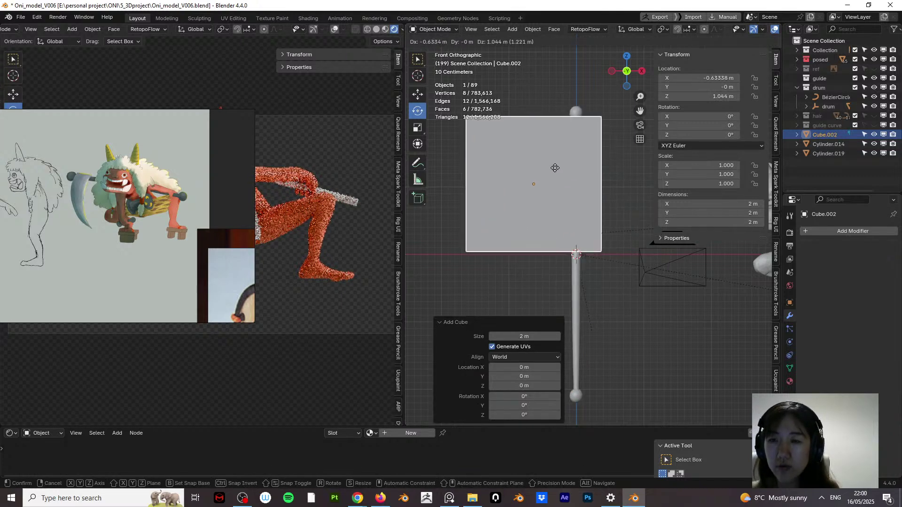
left_click(554, 168)
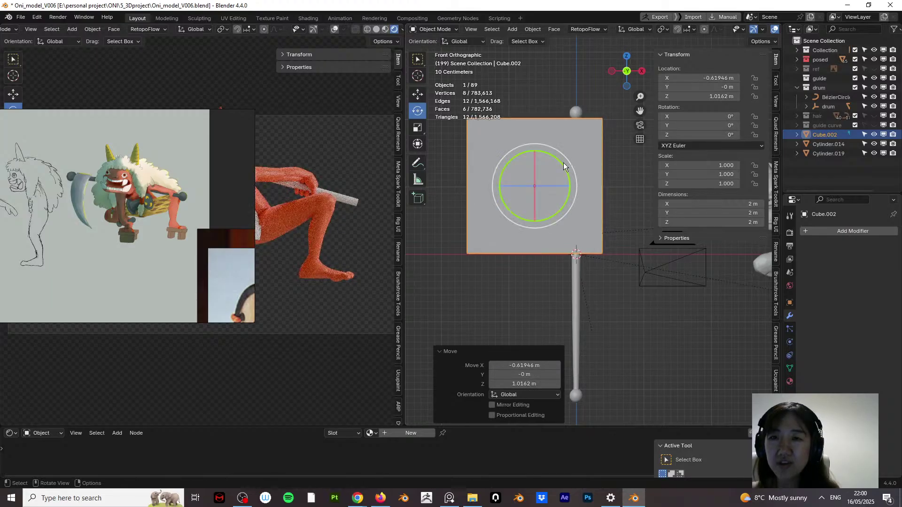
key("KP_7")
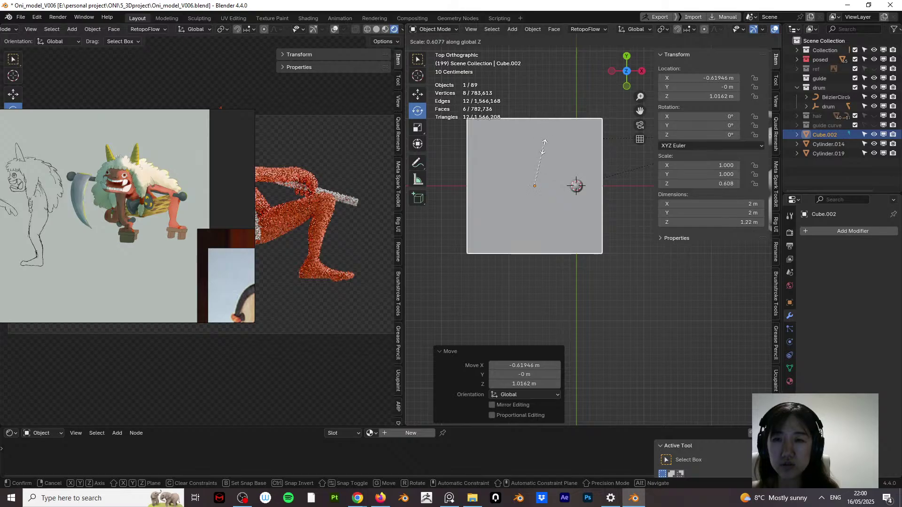
key("Escape")
key("alt+g")
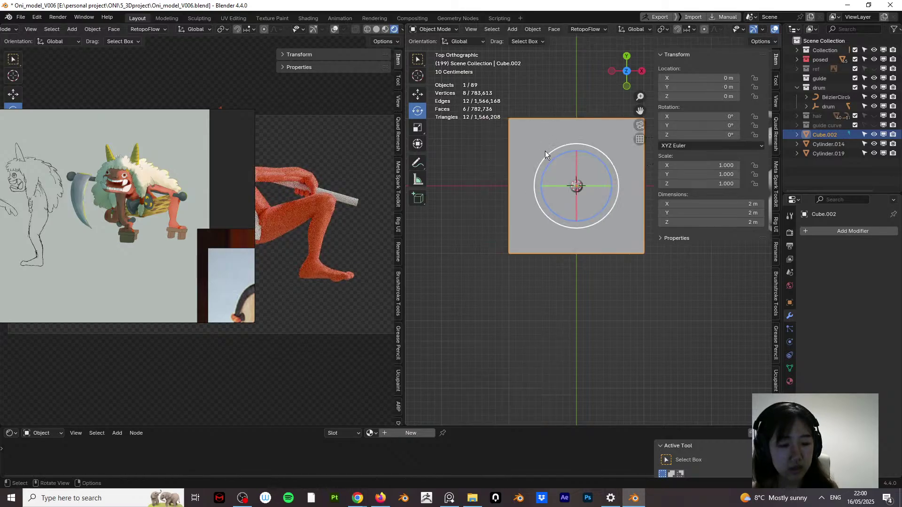
Step: Flatten the cube along Y to about 0.22 m thick
key("s")
key("y")
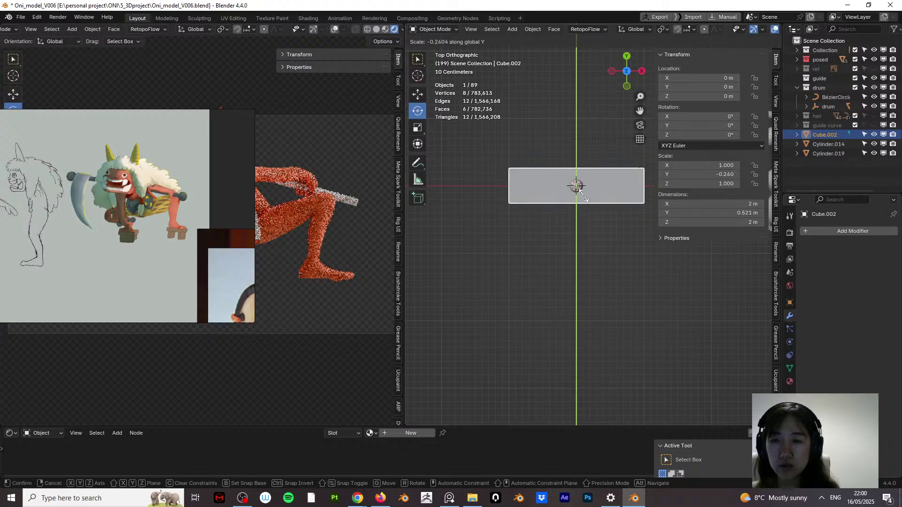
left_click(571, 185)
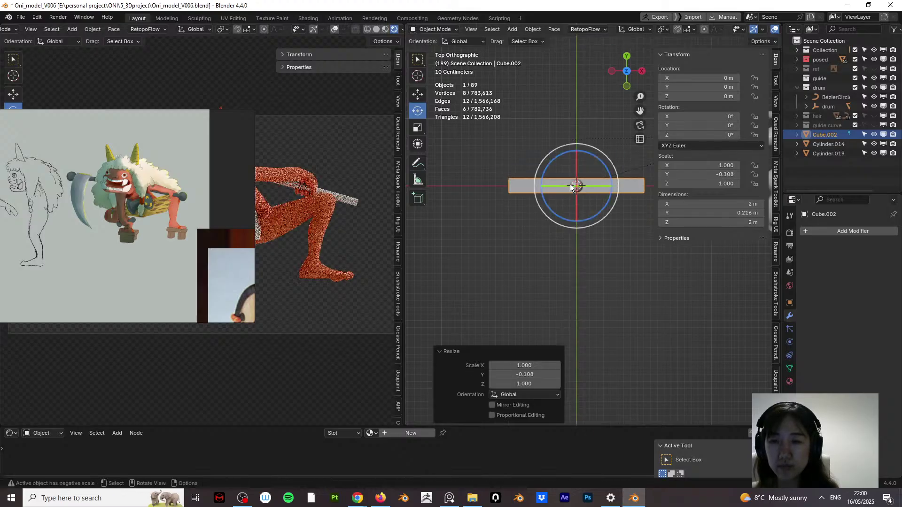
Step: Delete every face of the flattened cube in Edit Mode except the front one, and select the remaining face
left_click(444, 30)
left_click(442, 52)
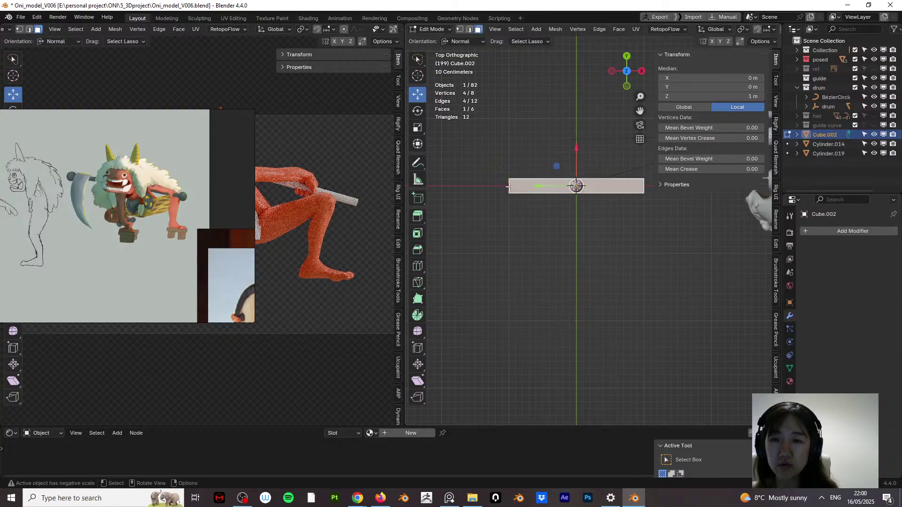
key("a")
key("x")
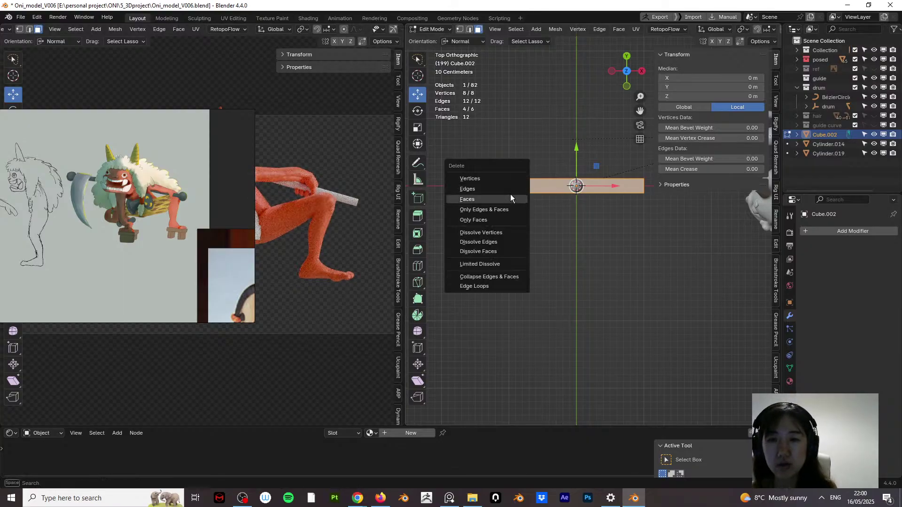
left_click(511, 197)
middle_click_drag(554, 218, 607, 218)
left_click(559, 215)
key("x")
left_click(556, 220)
left_click(552, 224)
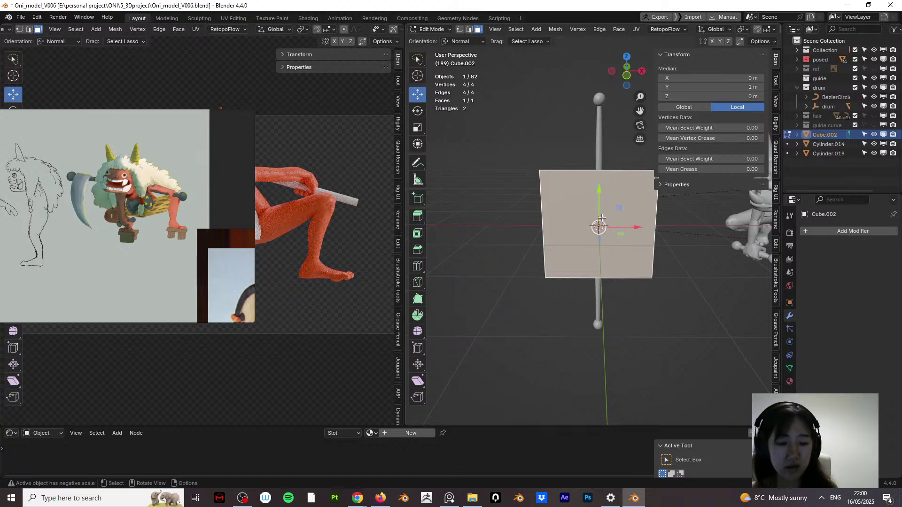
Step: Move the face up about 1 m along Z, and raise its lower edge about 1.27 m to form a wide strip
left_click_drag(602, 218, 603, 162)
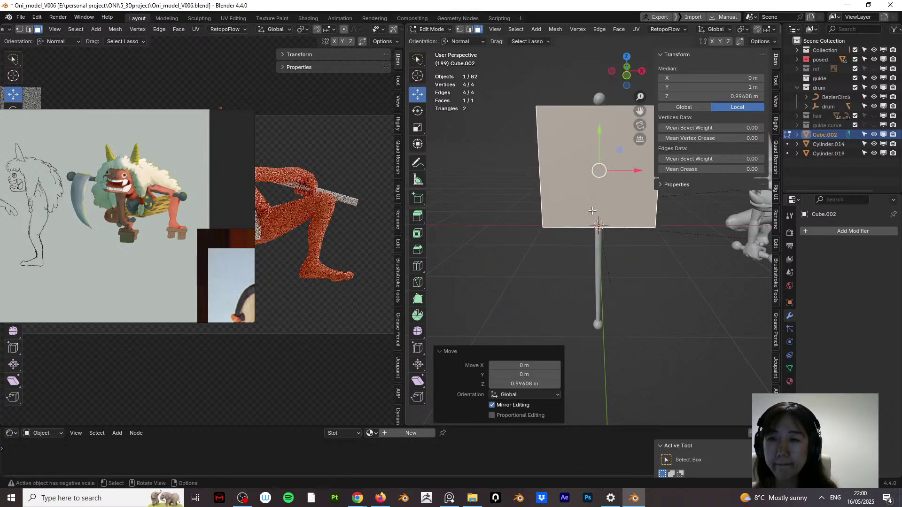
left_click(471, 29)
left_click(599, 227)
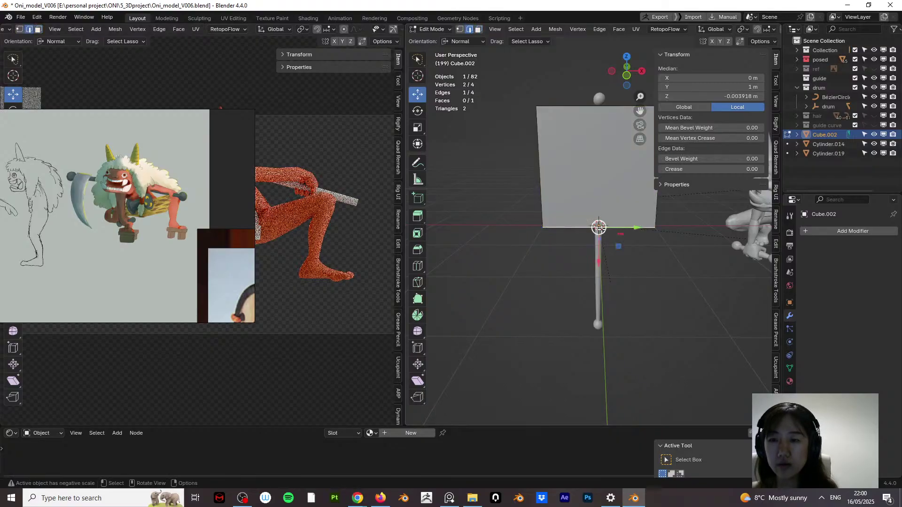
left_click_drag(599, 227, 606, 155)
Step: Return to Object Mode and set the plane's origin to its geometry
left_click(431, 29)
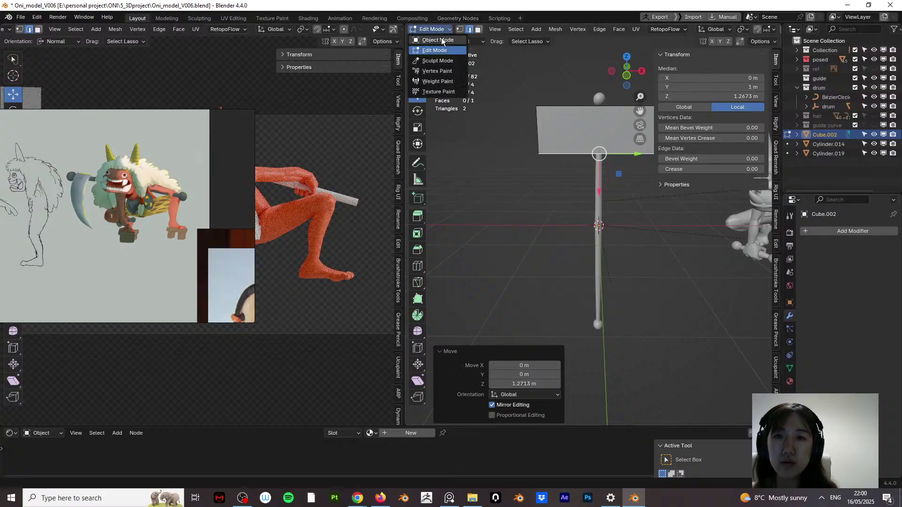
left_click(434, 38)
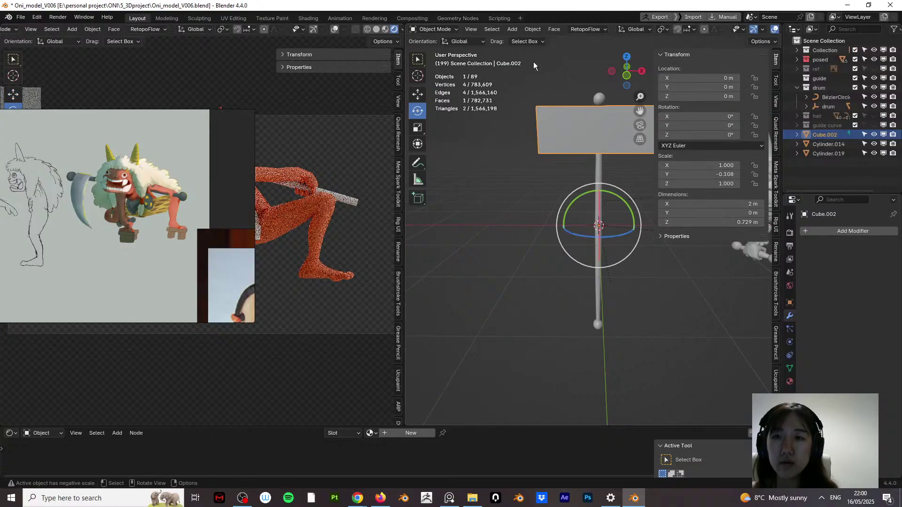
left_click(533, 29)
mouse_move(549, 50)
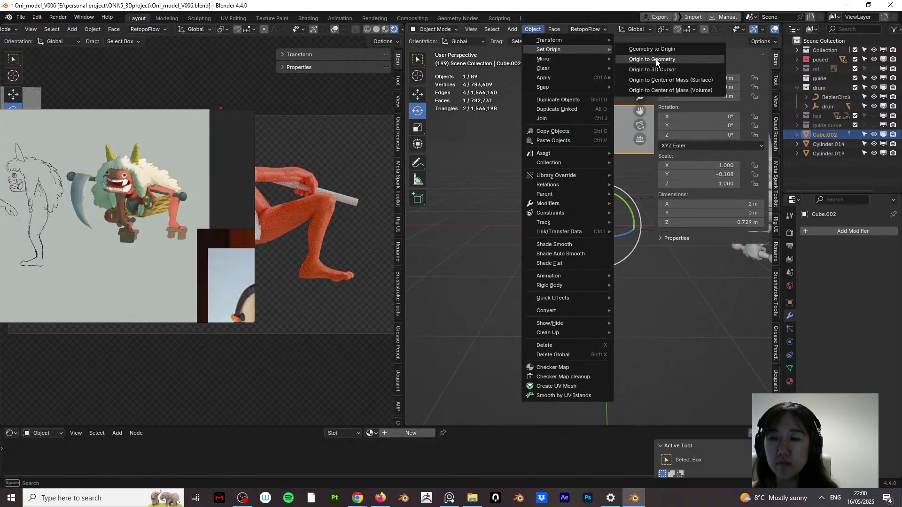
left_click(656, 59)
Step: Move the plane about -0.87 m along X so only its inner end overlaps the pole
key("g")
key("z")
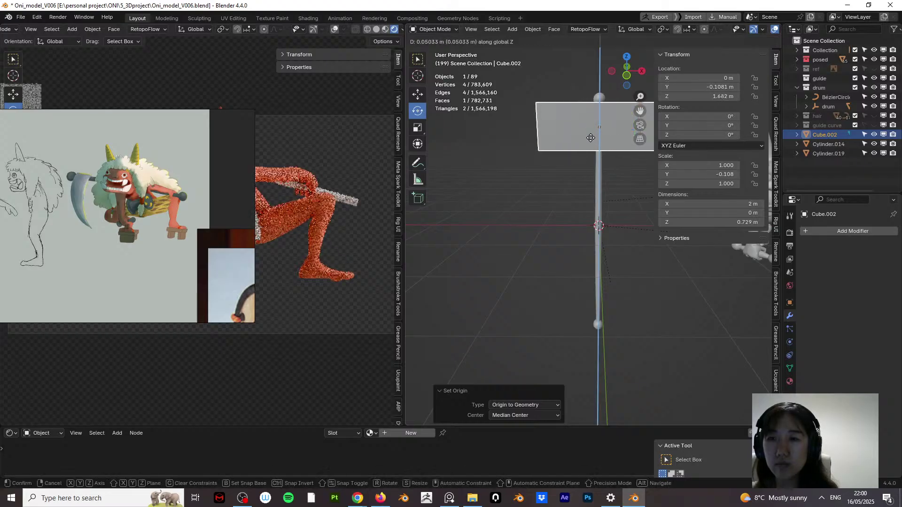
right_click(595, 137)
key("g")
key("x")
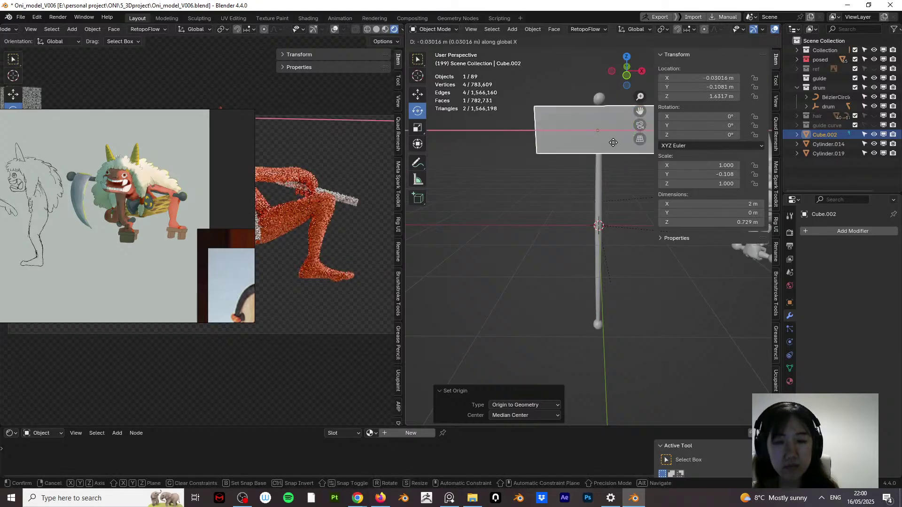
left_click(561, 148)
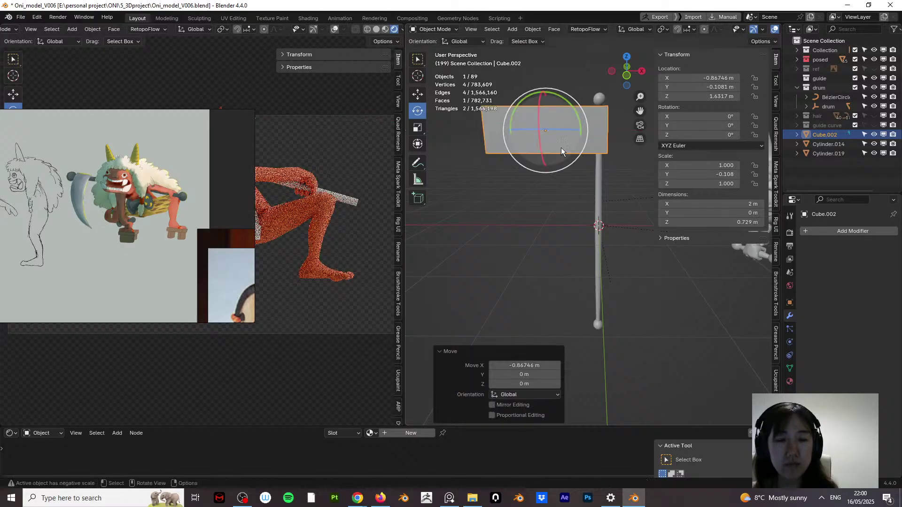
Step: In Edit Mode, move the plane's outer vertical edge about 0.91 m along X toward the pole
left_click(444, 30)
left_click(440, 51)
key("KP_1")
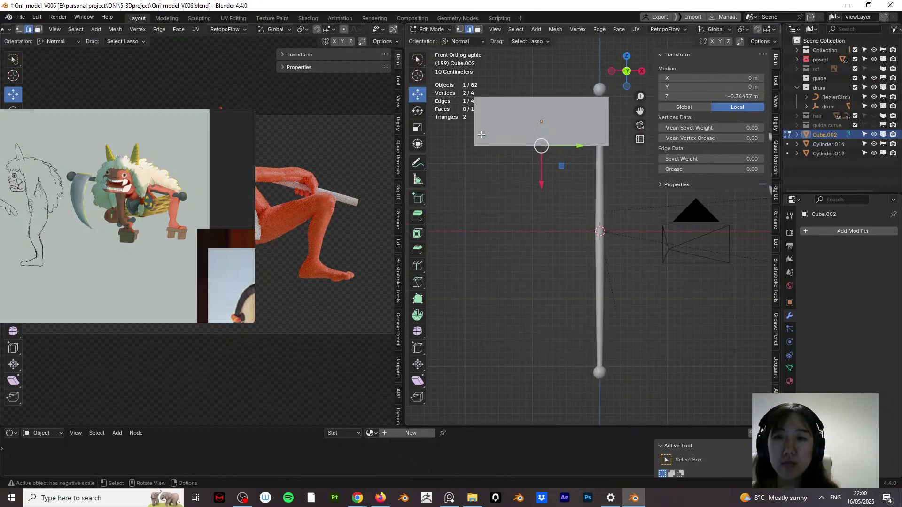
left_click(474, 123)
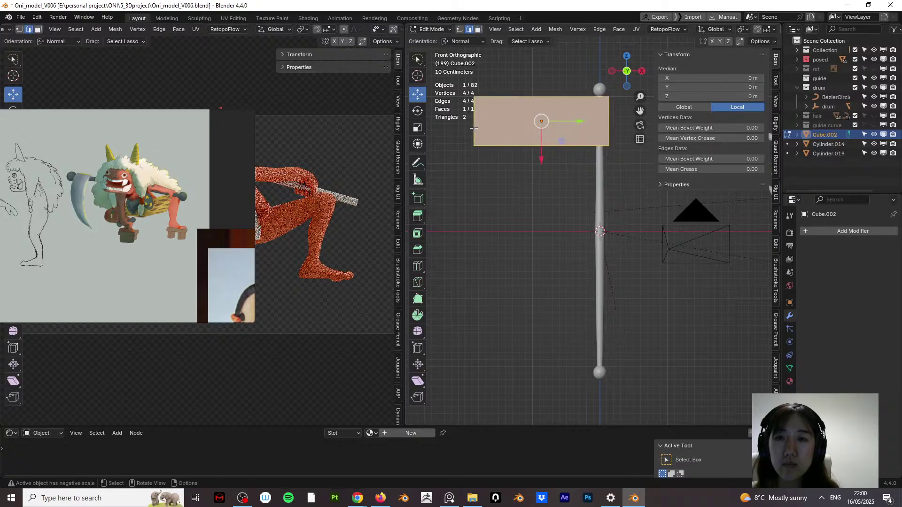
key("g")
key("x")
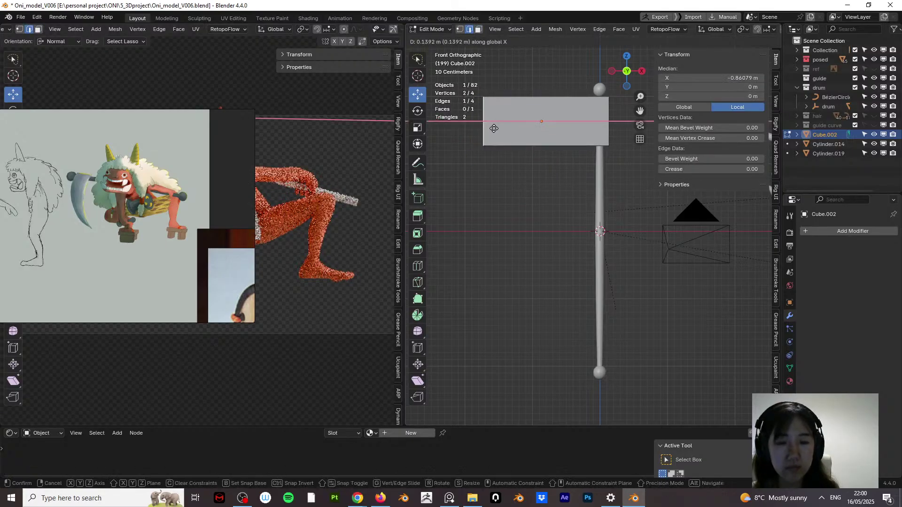
left_click(546, 128)
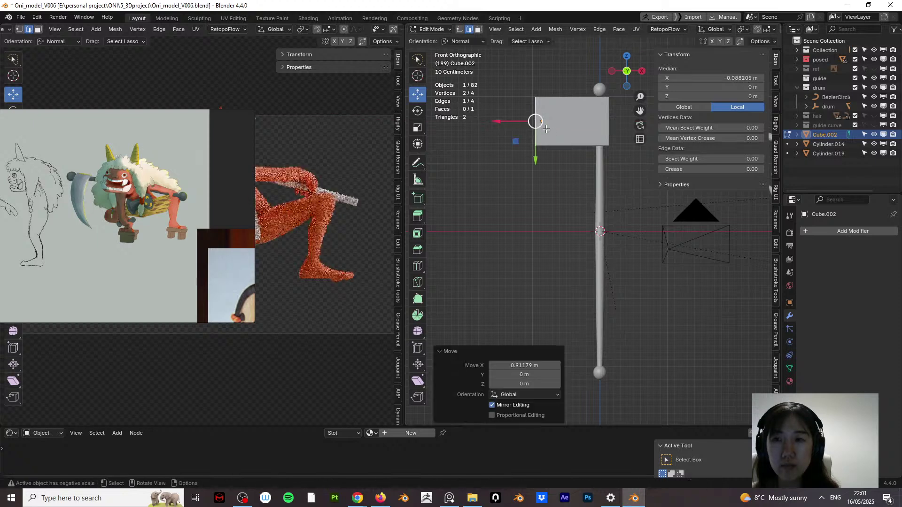
Step: Rotate the outer edge about -38° around the Y axis to angle the blade downward
key("r")
key("z")
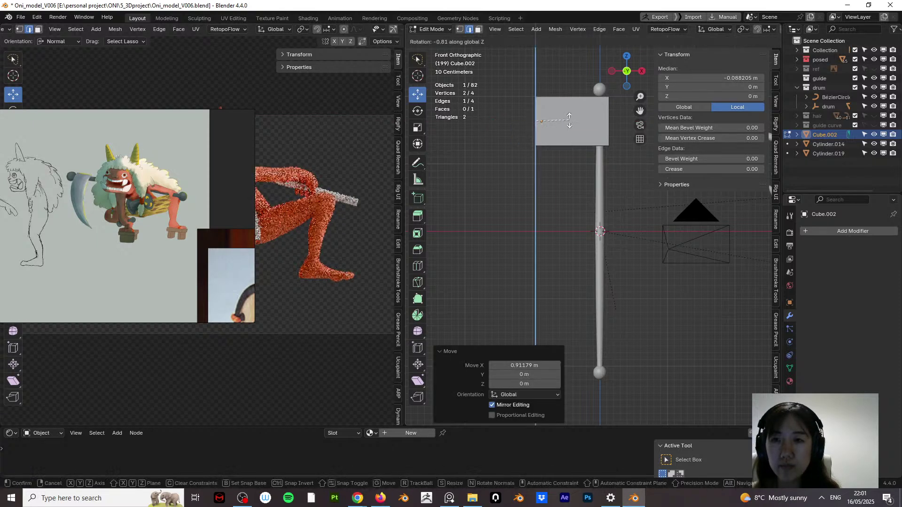
right_click(566, 113)
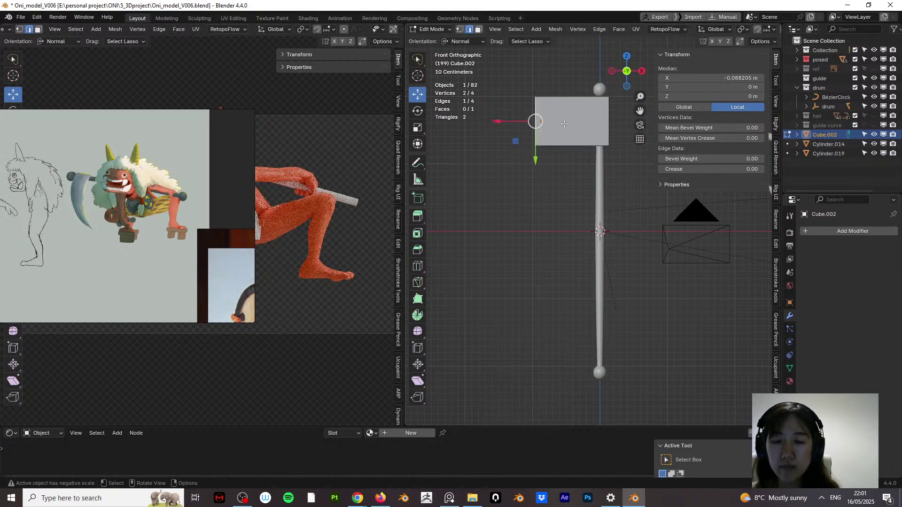
key("r")
key("y")
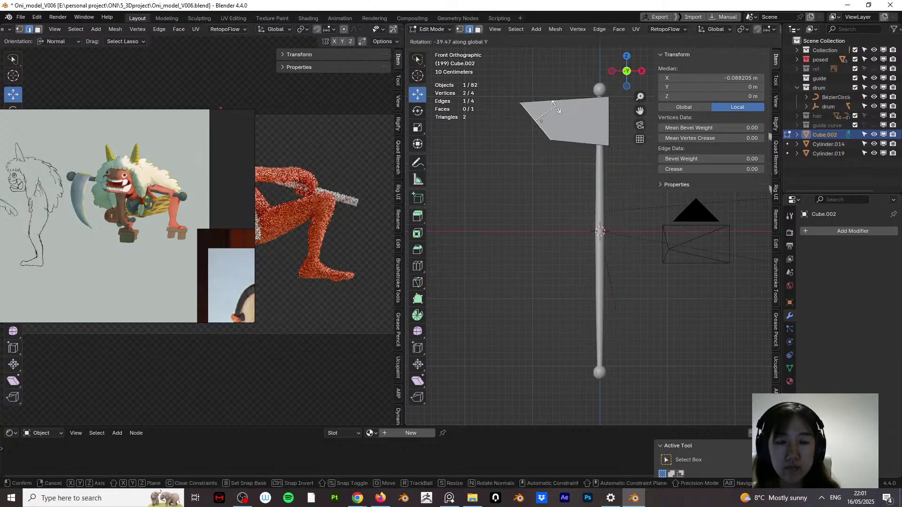
left_click(554, 109)
Step: Extrude the angled edge about -0.70 m in X and -0.65 m in Z, locking the Y axis
key("e")
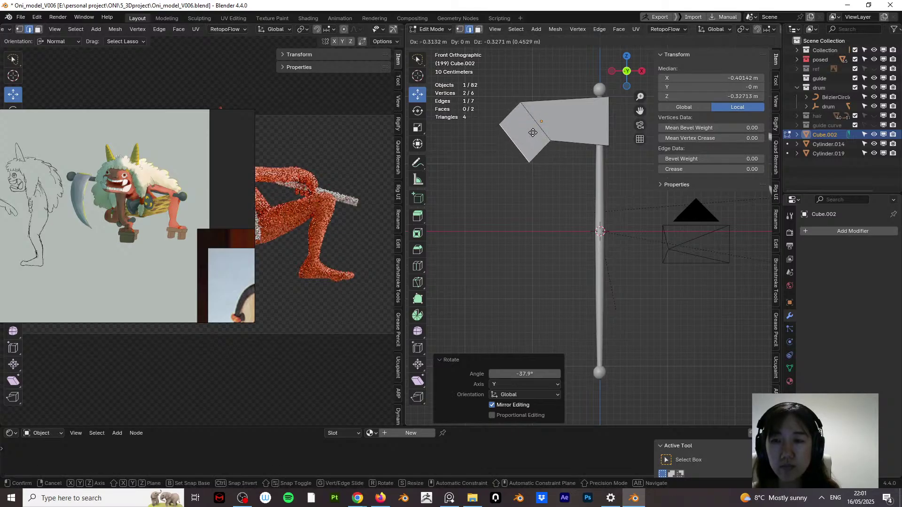
key("shift+y")
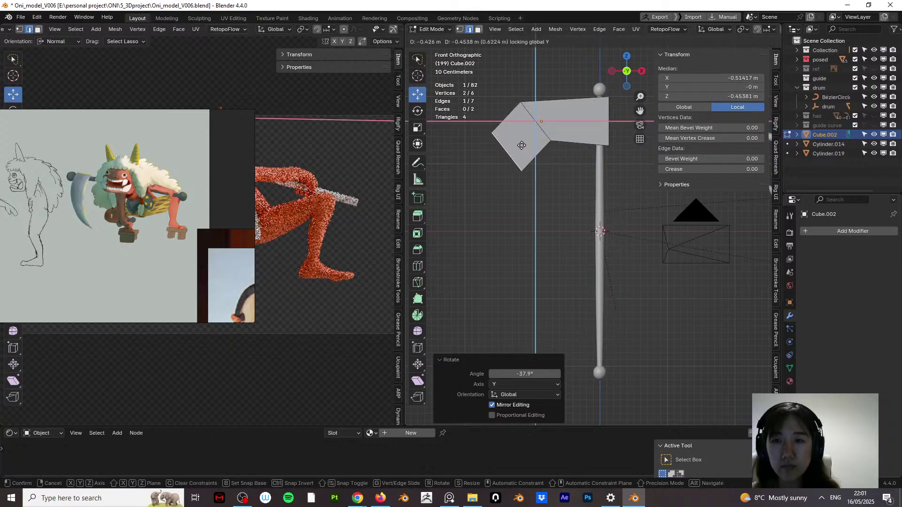
left_click(505, 155)
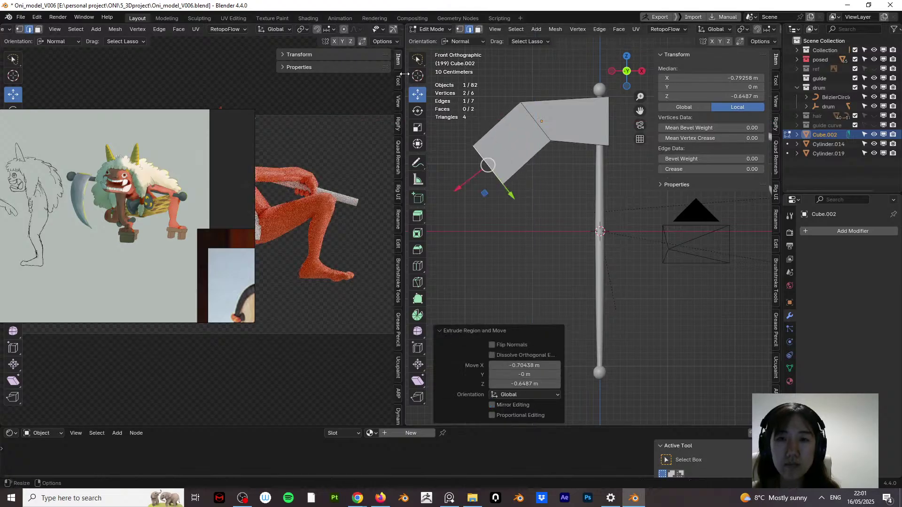
Step: Try to shorten the blade's end edge by scaling it along Y and X
key("s")
key("y")
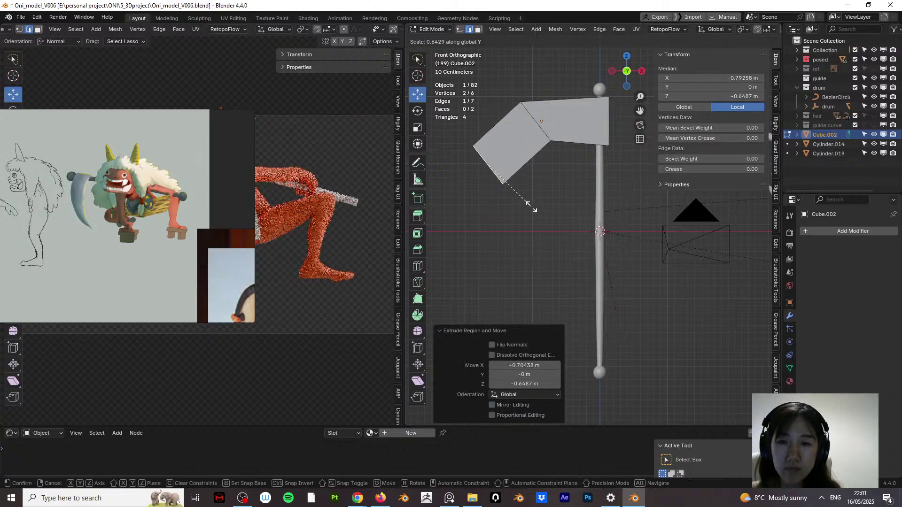
left_click(528, 199)
key("s")
key("x")
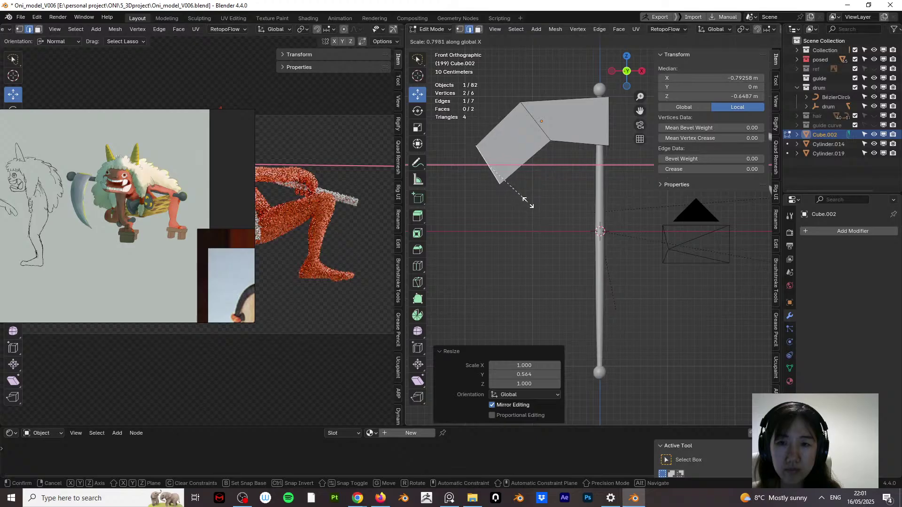
right_click(528, 202)
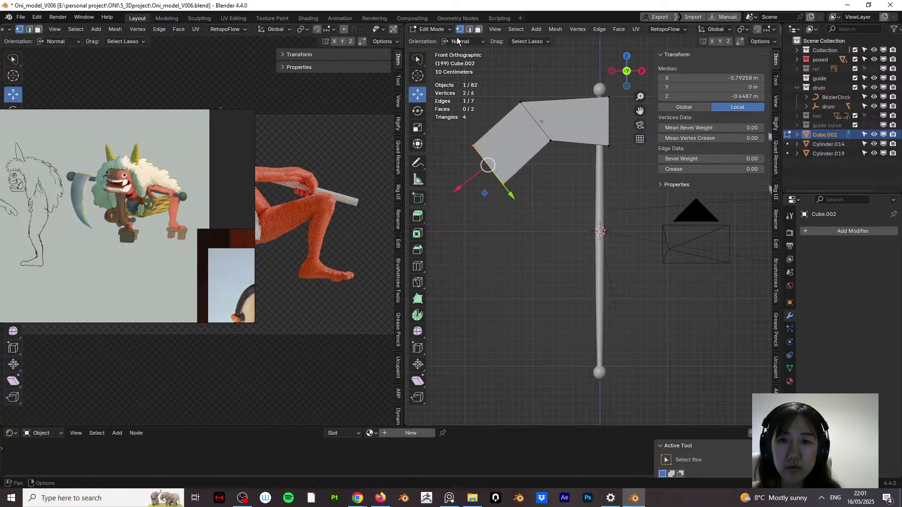
Step: Narrow the blade's end edge by moving its upper and lower vertices toward each other, locking the Y axis
left_click(473, 145)
key("g")
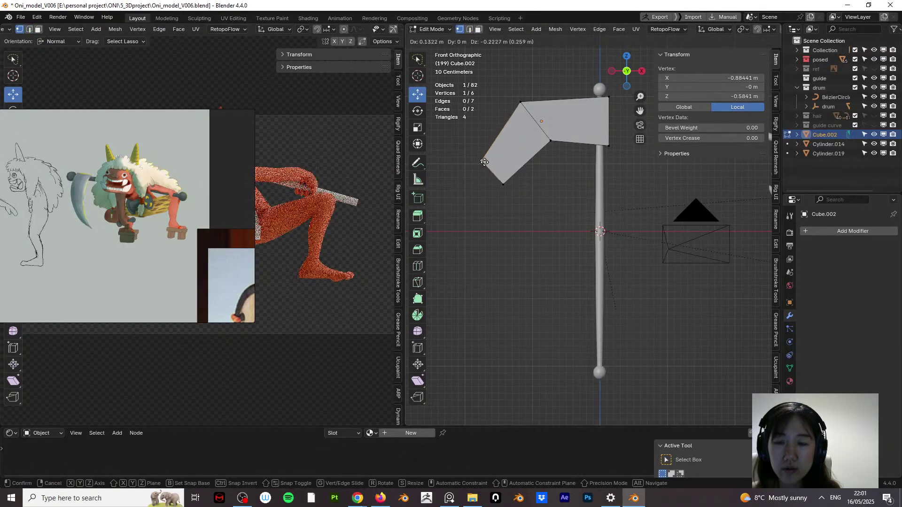
key("shift+y")
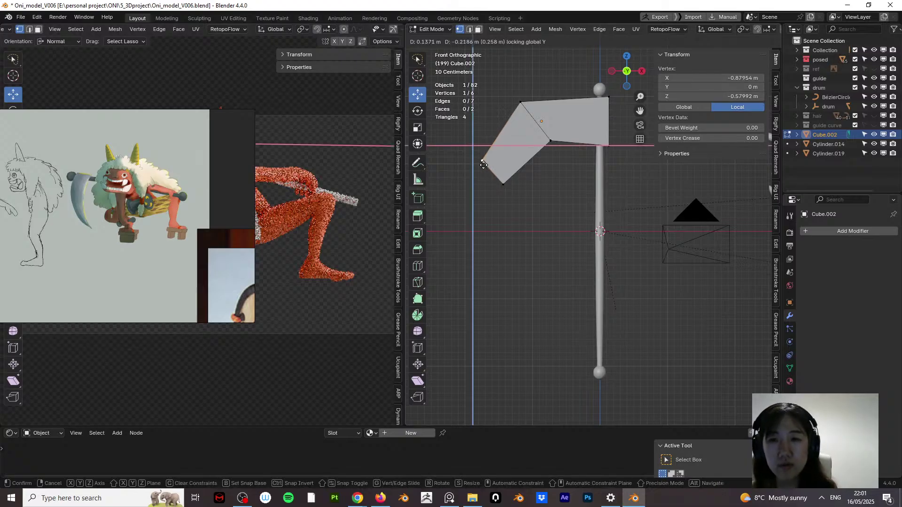
left_click(486, 168)
left_click(503, 183)
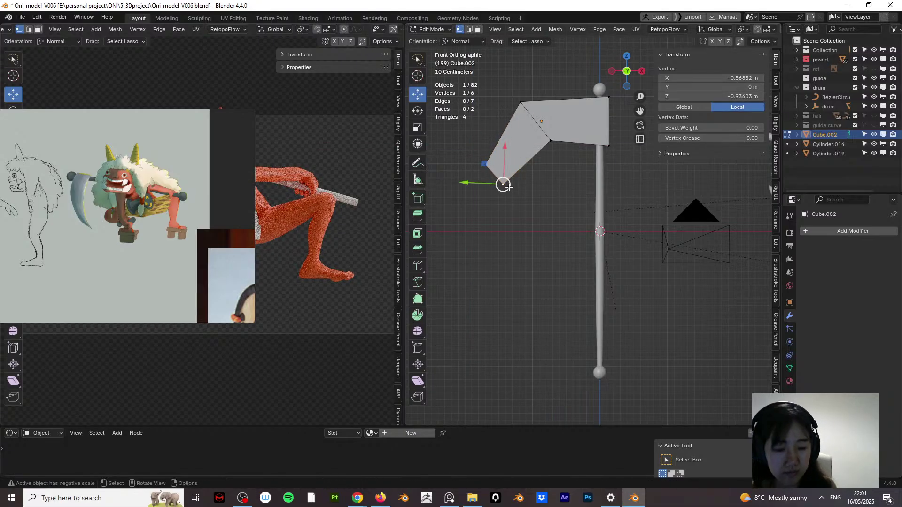
key("g")
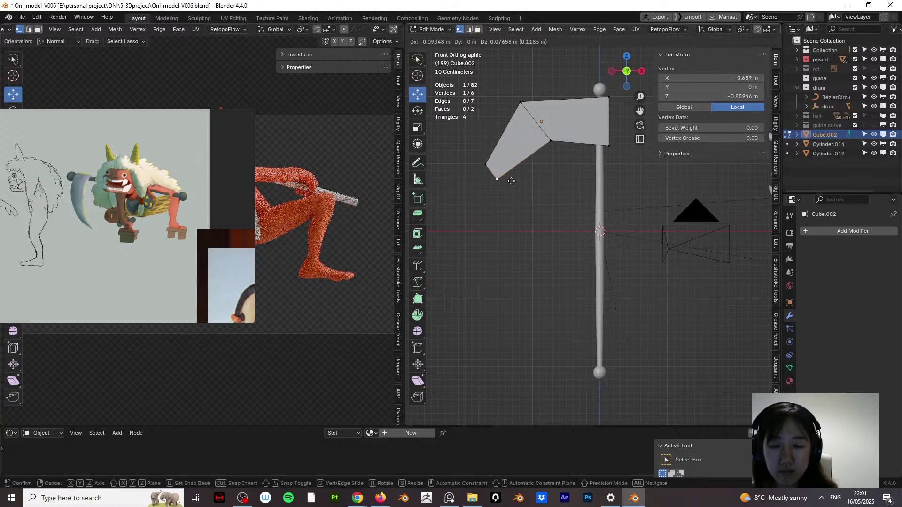
key("shift+y")
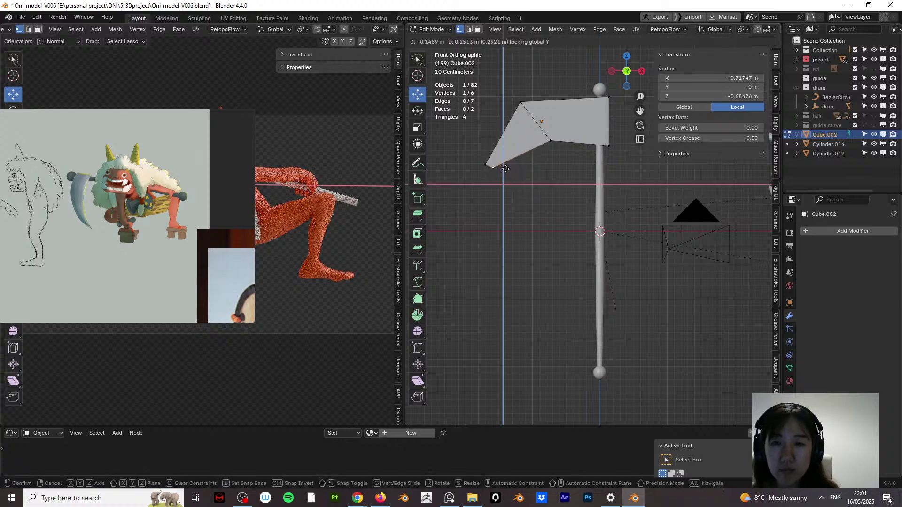
left_click(489, 167)
Step: Extrude the narrowed end edge about -0.11 m in X and -0.28 m in Z, scale it to 0.509 and reposition it
left_click(488, 168)
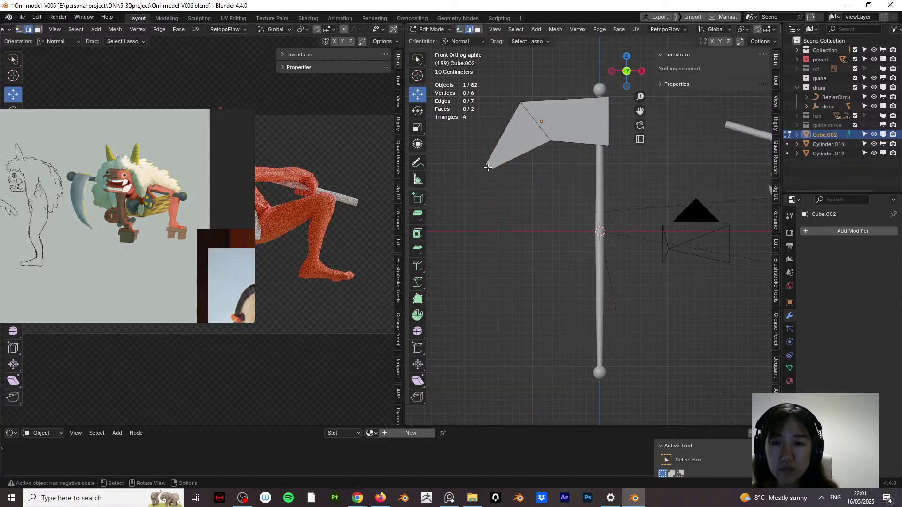
left_click(488, 168)
key("e")
left_click(483, 187)
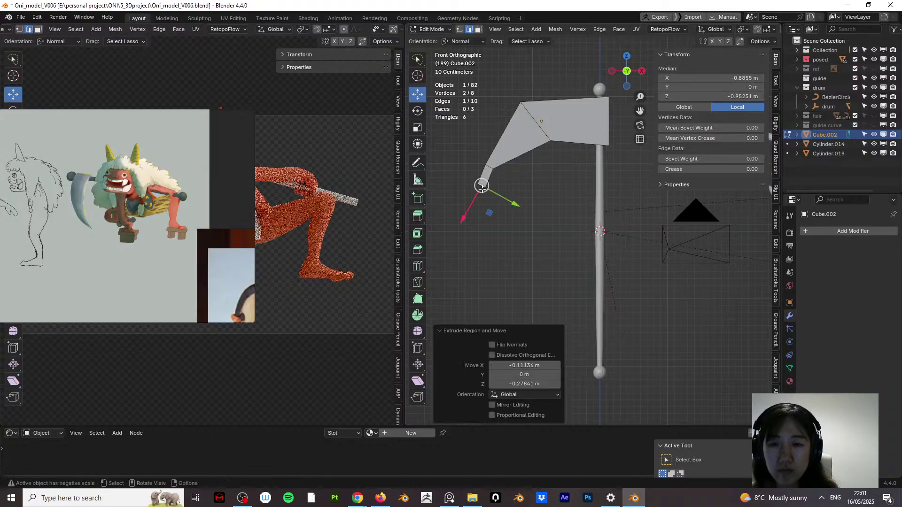
key("s")
left_click(496, 190)
key("g")
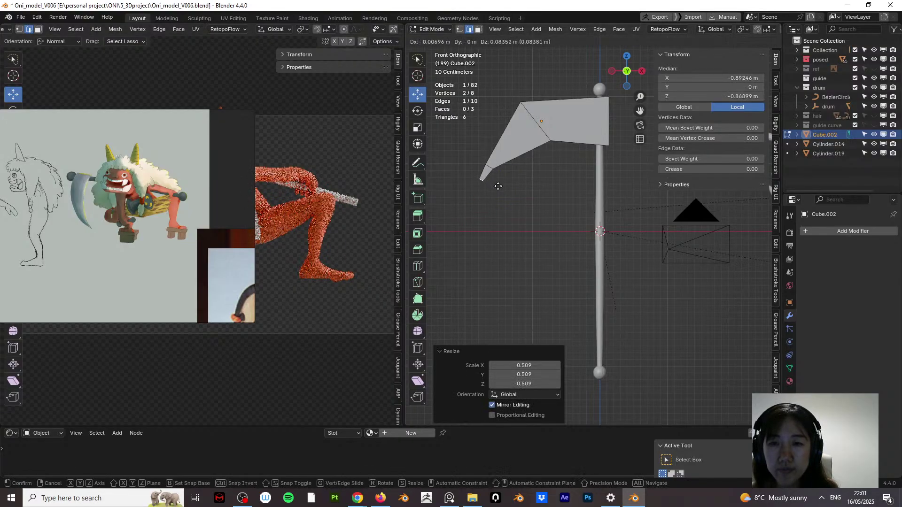
left_click(495, 189)
Step: Move the edge above the tip about -0.05 m in X and 0.13 m in Z, then rotate the middle edge 16.5° and reposition it
key("g")
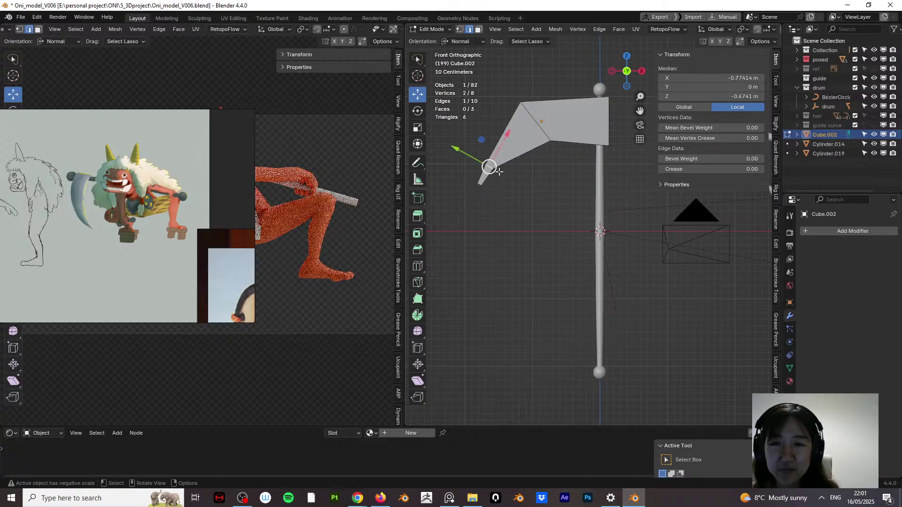
left_click(493, 165)
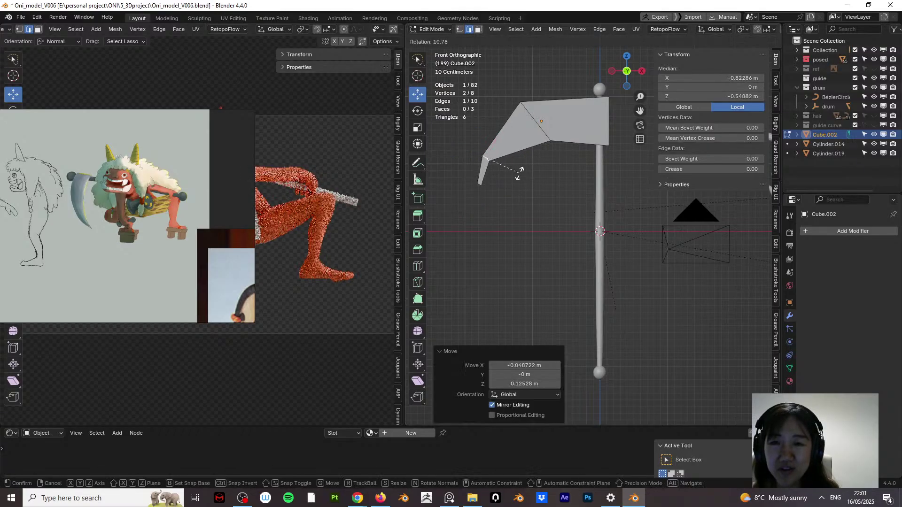
left_click(544, 133)
key("r")
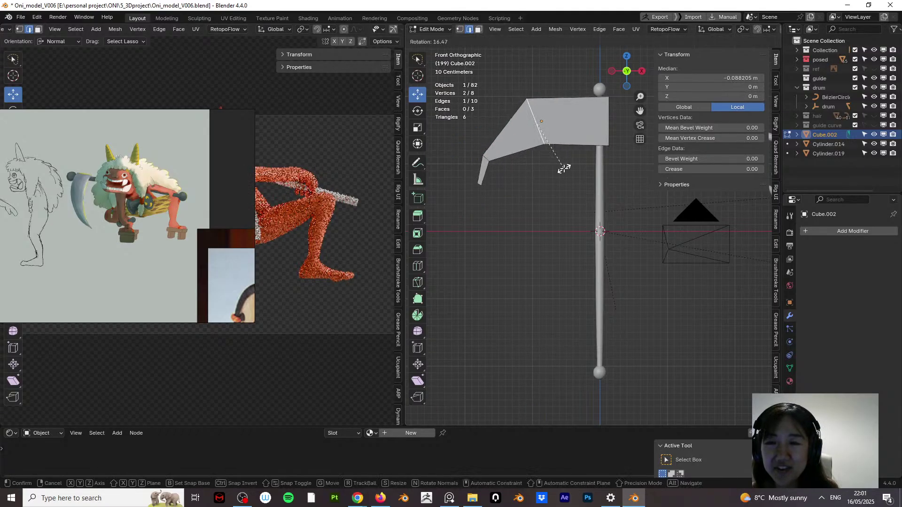
left_click(565, 167)
key("g")
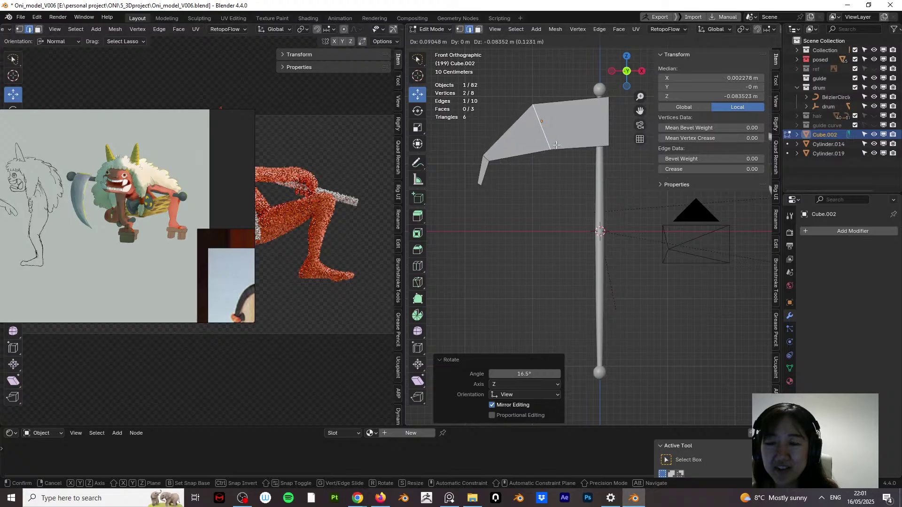
left_click(557, 145)
key("3")
key("a")
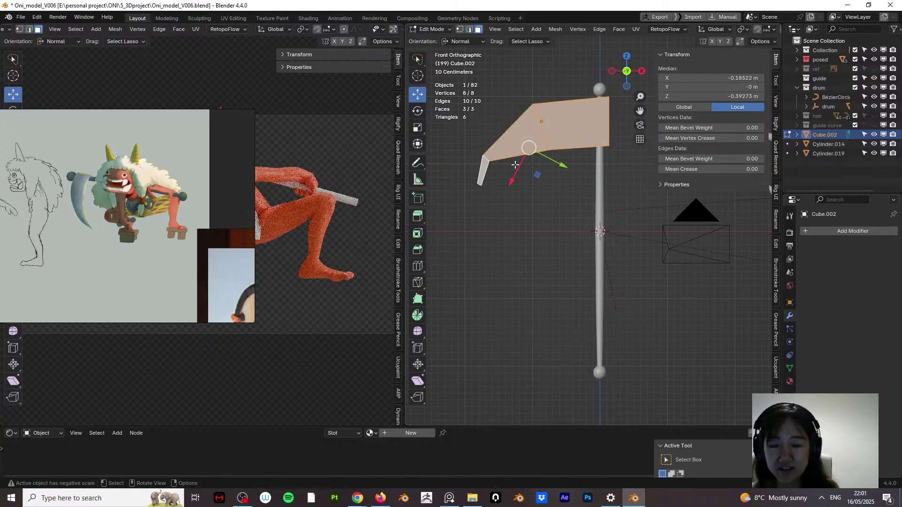
key("KP_7")
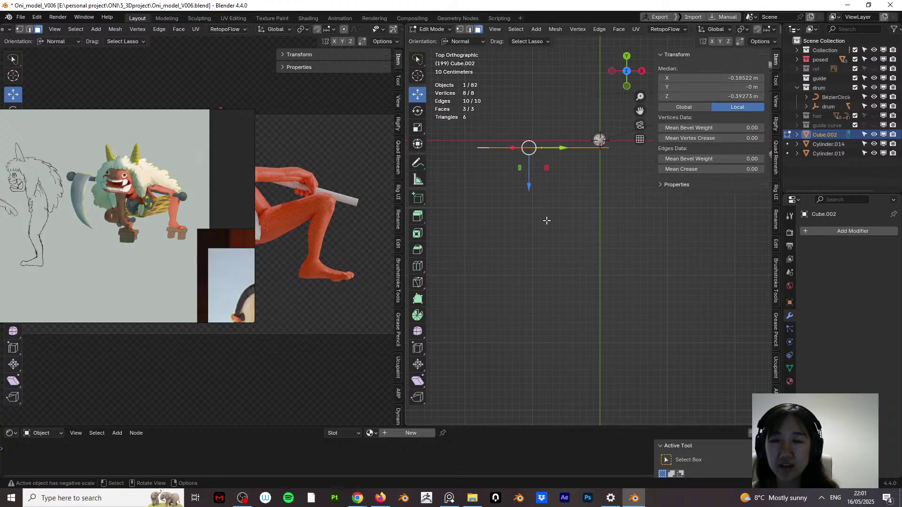
left_click(548, 217)
middle_click_drag(550, 221, 634, 175)
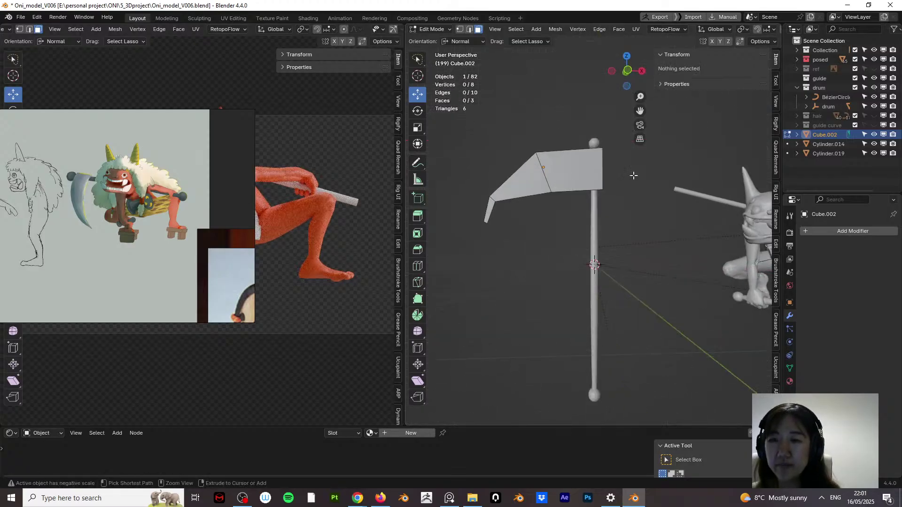
Step: Add a Solidify modifier to the blade with a thickness of 0.36 m
left_click(851, 231)
mouse_move(828, 230)
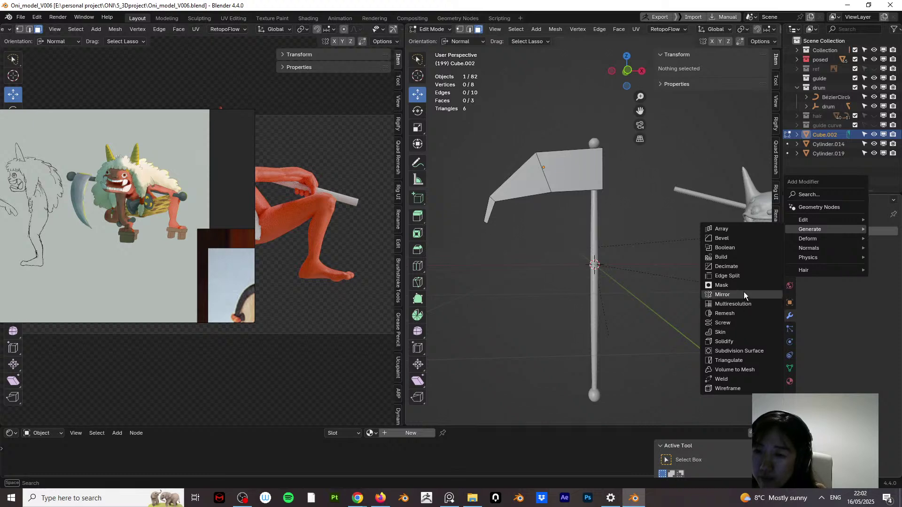
left_click(739, 341)
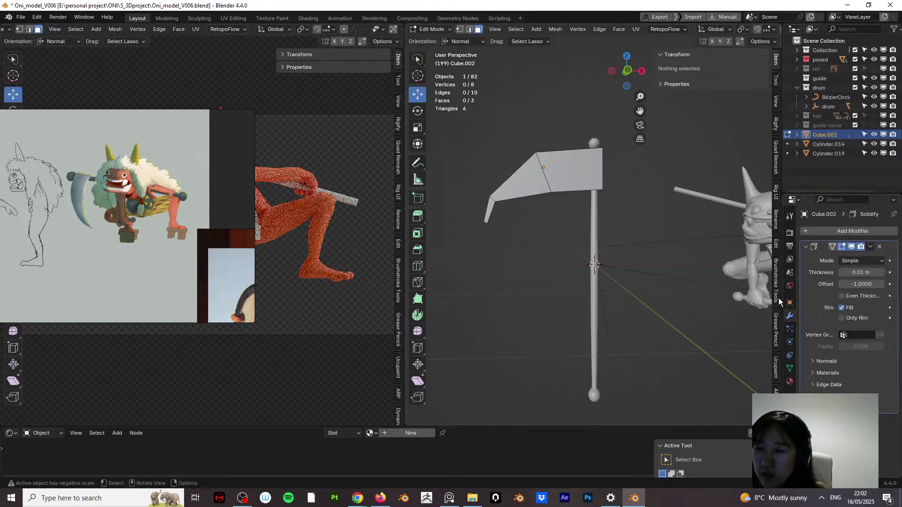
left_click_drag(858, 273, 876, 272)
middle_click_drag(553, 175, 555, 205)
Step: Add a Subdivision Surface modifier to the blade with 2 viewport levels
left_click(825, 231)
mouse_move(826, 232)
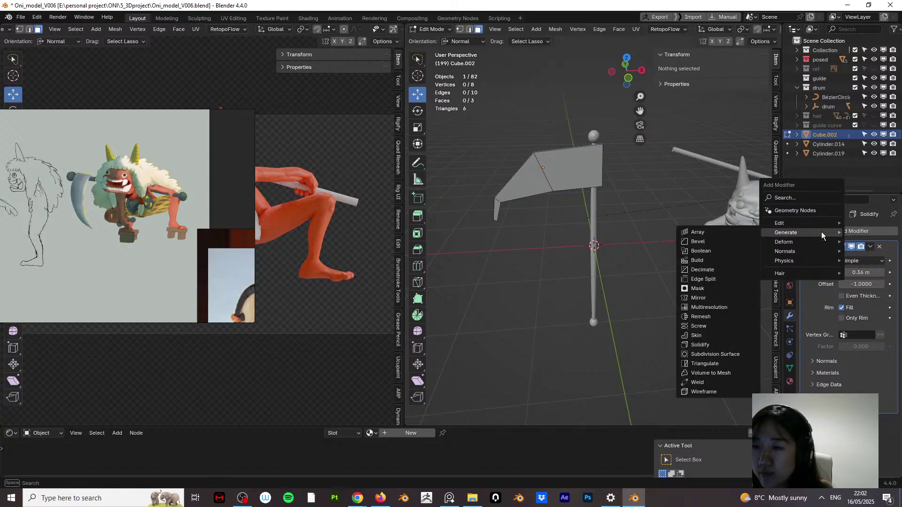
left_click(708, 353)
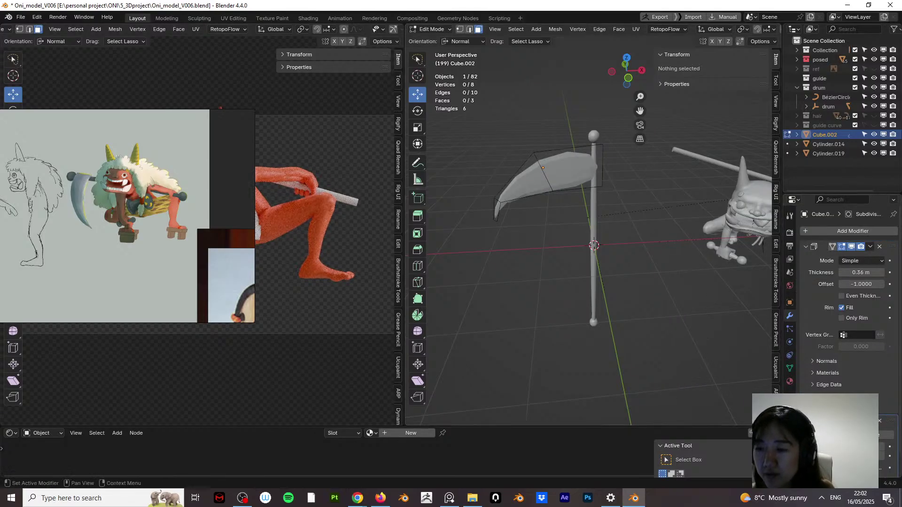
left_click(807, 247)
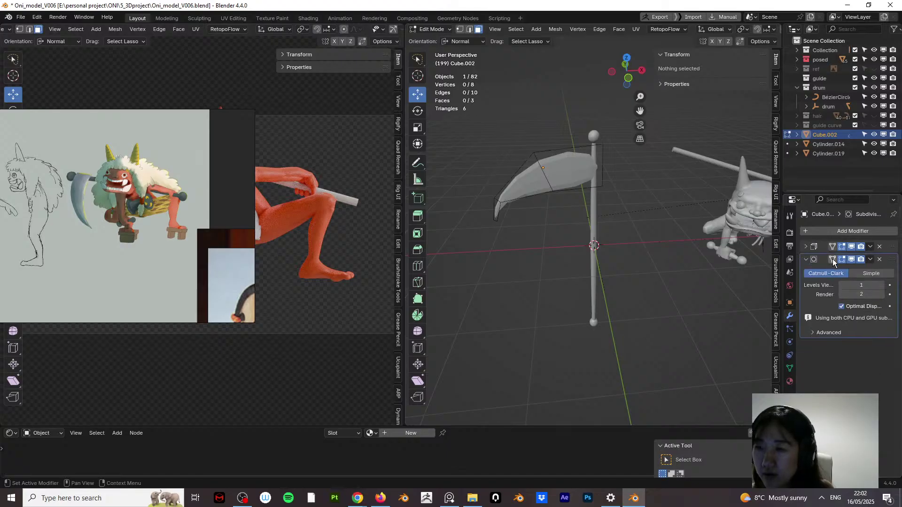
left_click(878, 286)
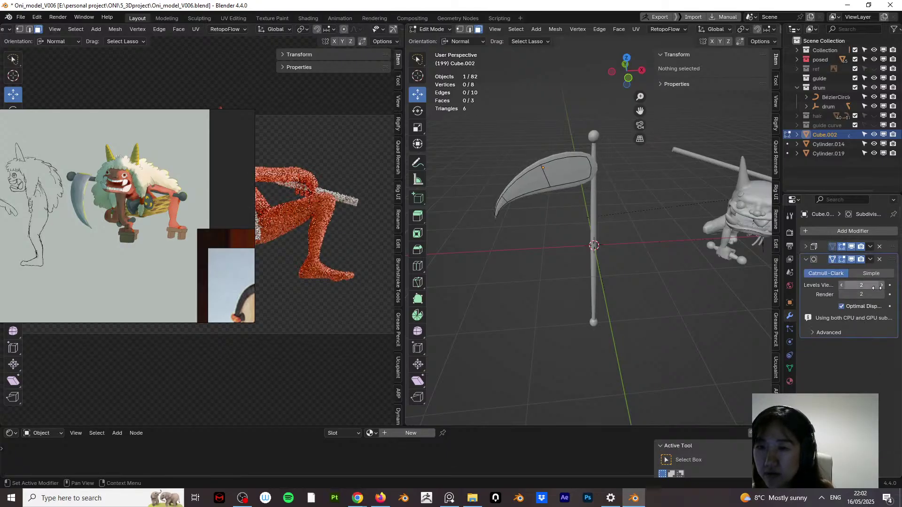
Step: Add one loop cut across the blade and slide it close to the pole-side edge, at a factor of about -0.919
left_click(470, 29)
left_click(577, 159)
key("ctrl+r")
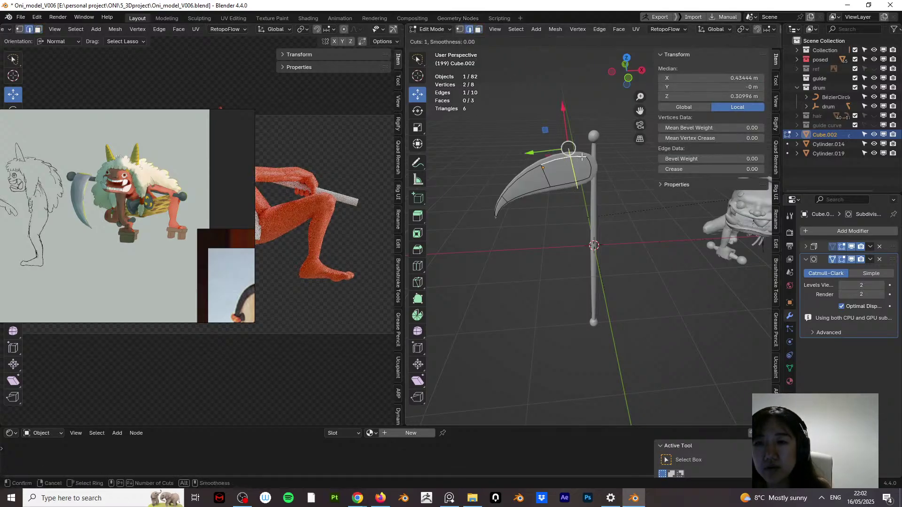
left_click(581, 156)
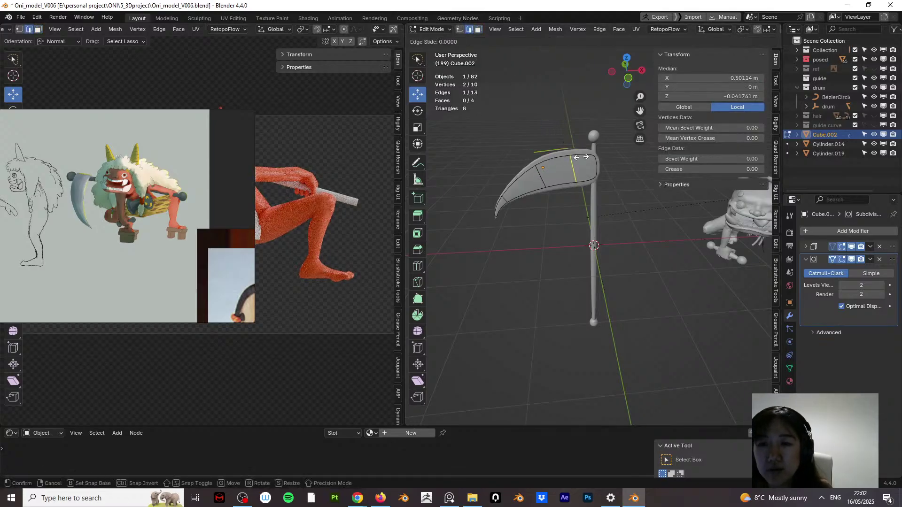
left_click(612, 153)
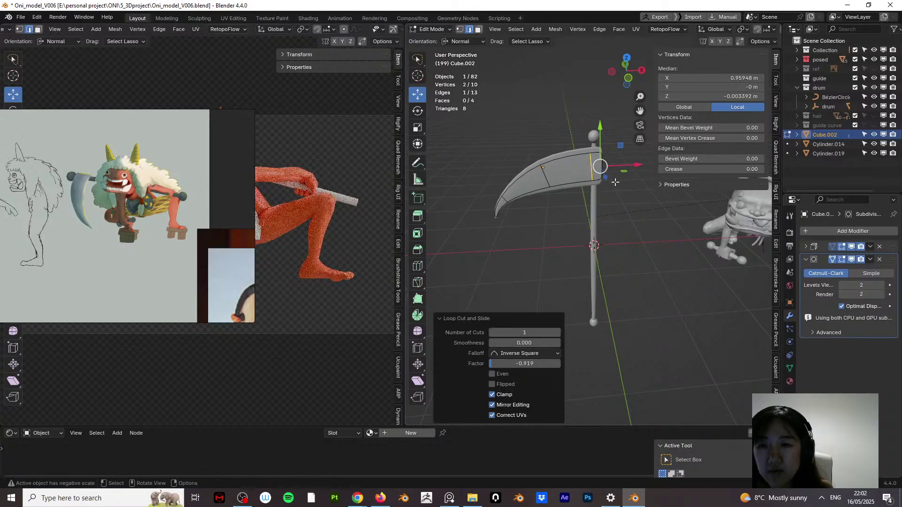
middle_click_drag(612, 153, 621, 192)
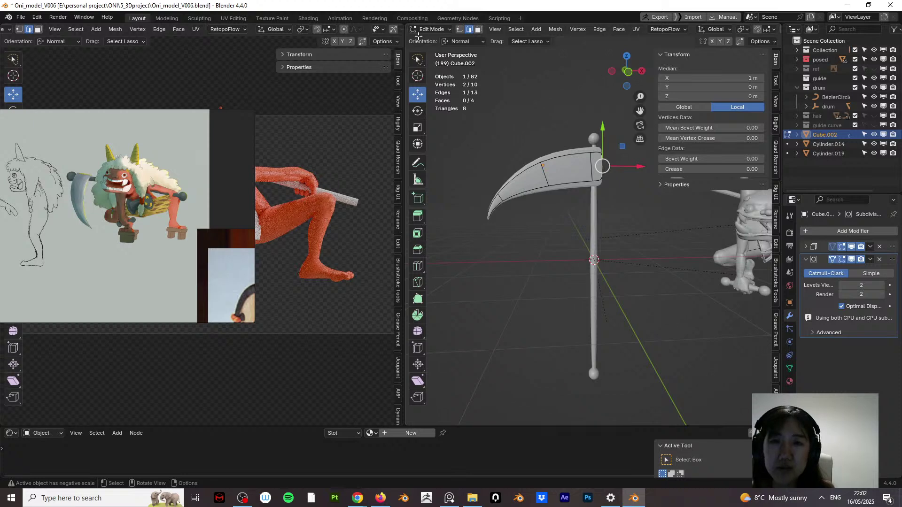
Step: Switch to vertex selection and increase the blade's Solidify thickness to 0.82 m
left_click(460, 29)
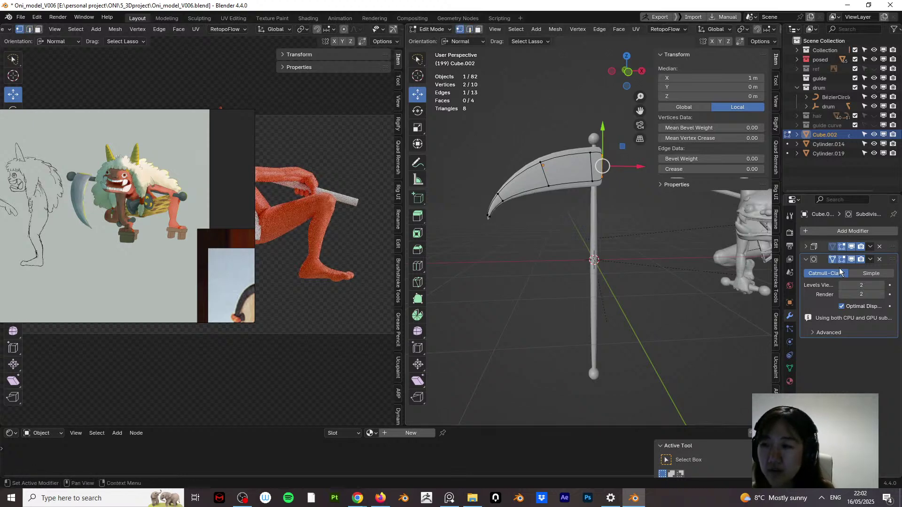
left_click(806, 259)
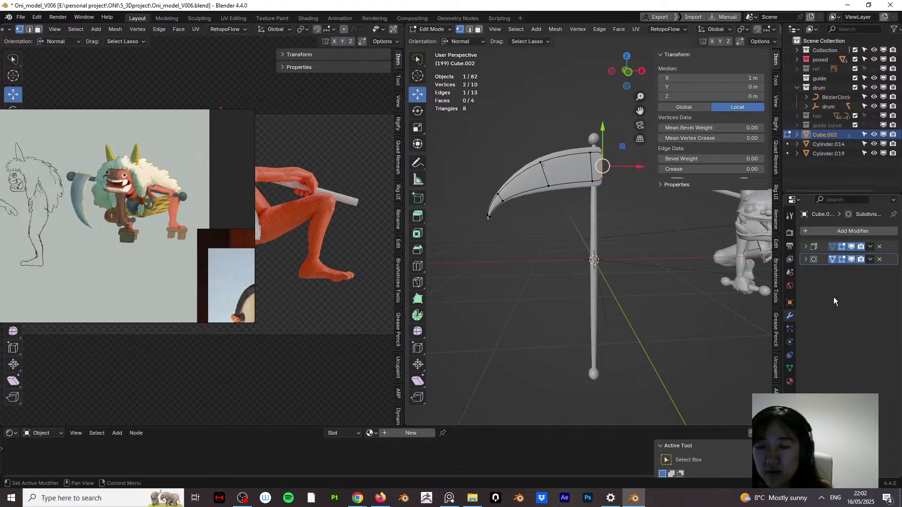
middle_click_drag(587, 177, 587, 202)
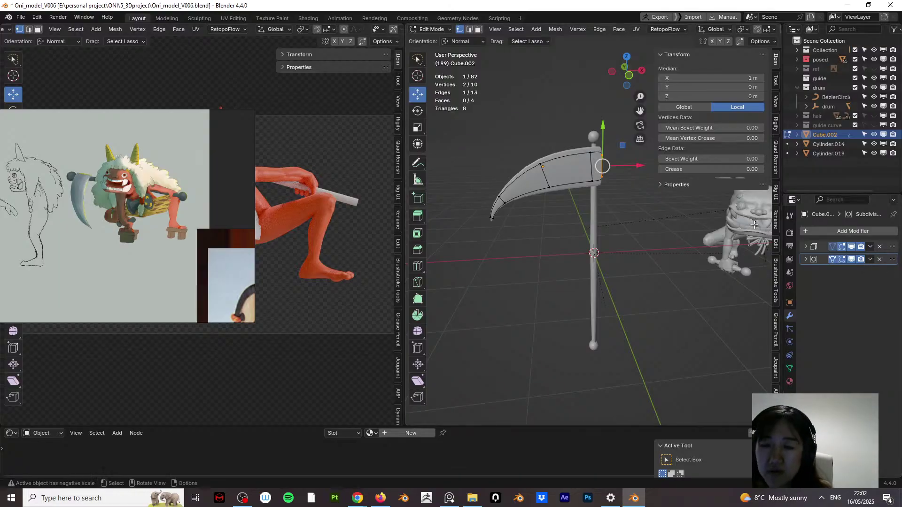
left_click(806, 247)
left_click_drag(856, 272, 875, 272)
middle_click_drag(611, 211, 681, 197)
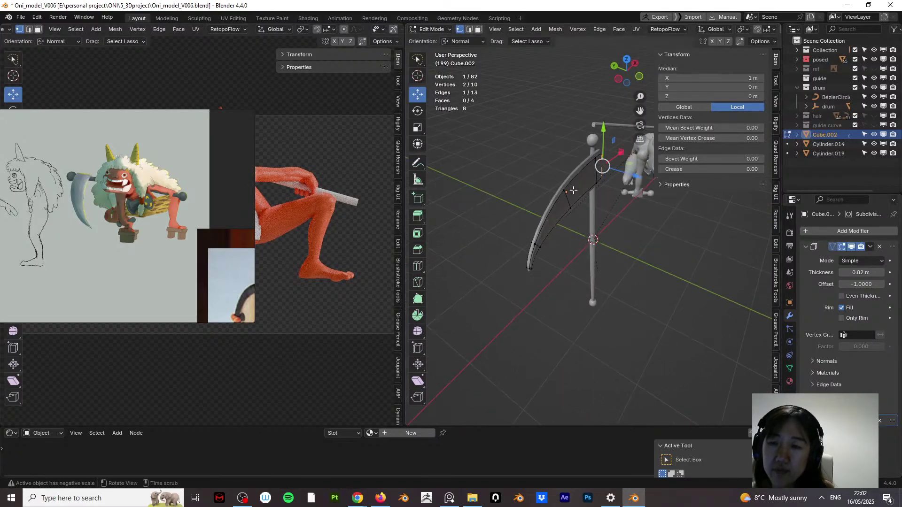
Step: In Object Mode, move the blade about 0.07 m along Y to align it with the pole and raise it about 0.08 m in Z
left_click(432, 29)
left_click(435, 38)
key("comma")
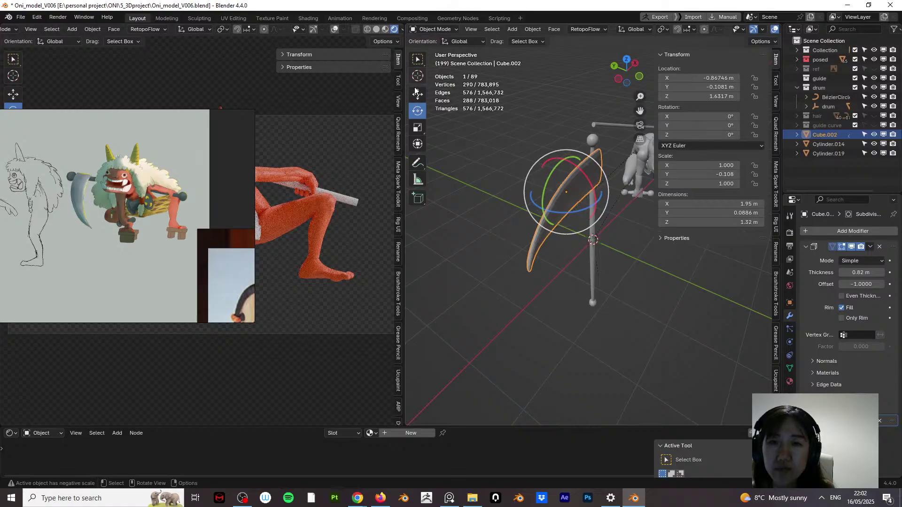
key("shift+space")
key("g")
left_click_drag(599, 204, 592, 202)
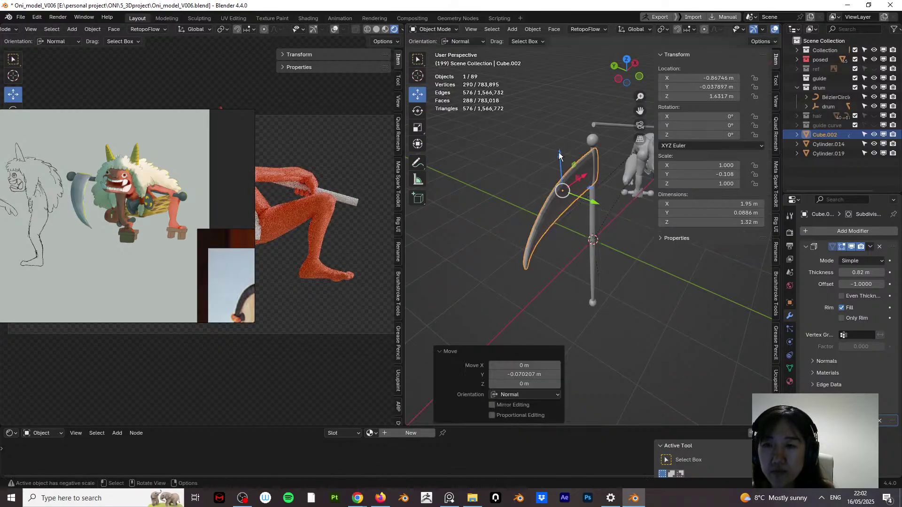
left_click_drag(559, 151, 559, 141)
middle_click_drag(560, 141, 531, 156)
Step: In Edit Mode, slide the blade's lower-edge and upper-edge vertices nearest the tip slightly along their edges toward the pole
left_click(435, 29)
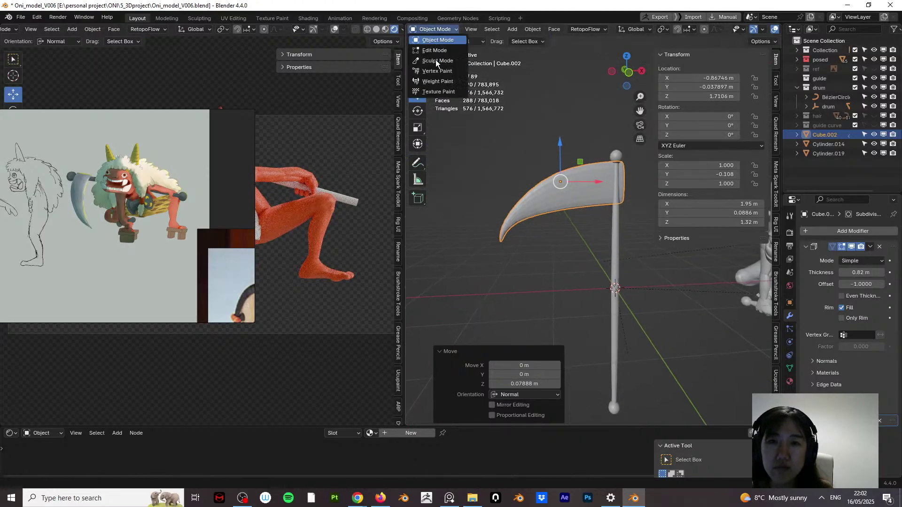
left_click(435, 50)
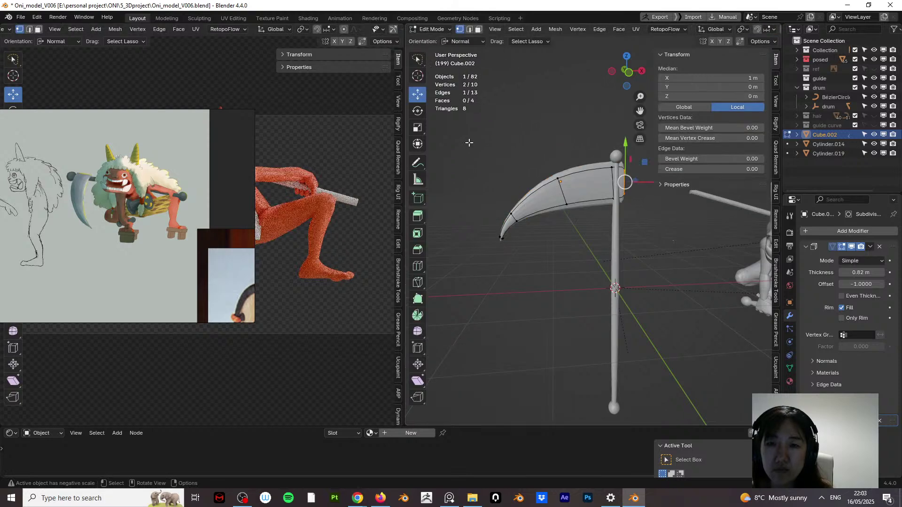
left_click(502, 249)
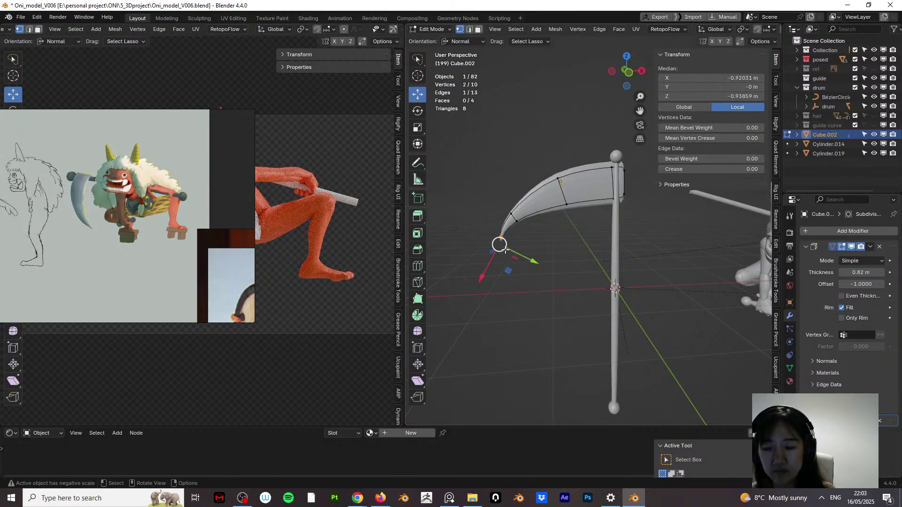
key("KP_1")
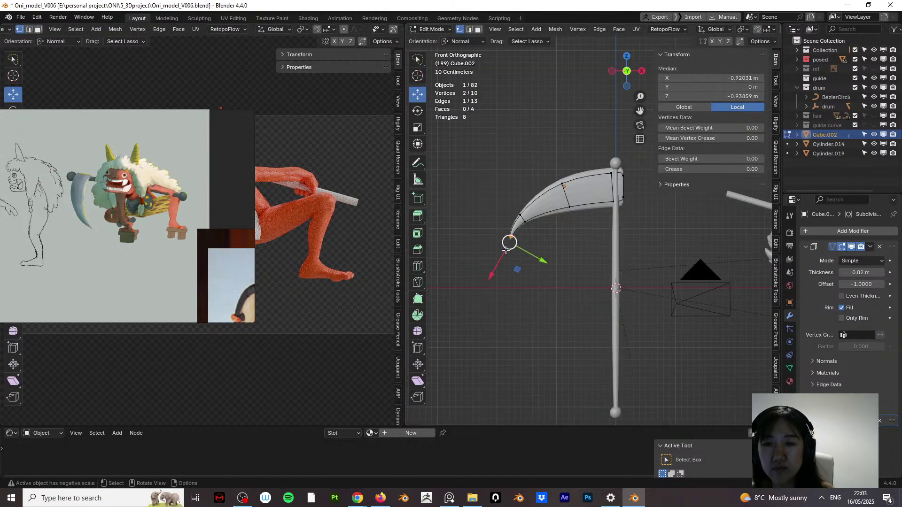
left_click(528, 221)
key("shift+v")
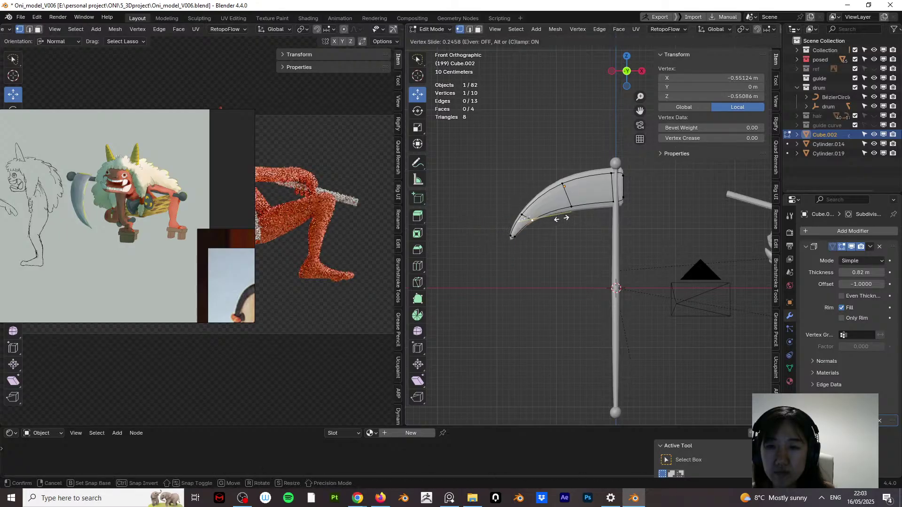
left_click(531, 221)
key("shift+v")
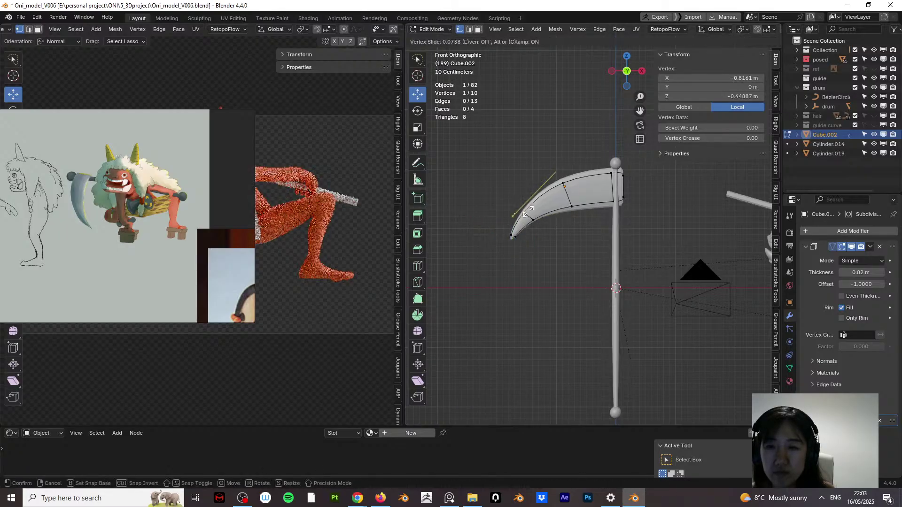
left_click(545, 202)
Step: Slide the middle vertex of the blade's upper edge slightly along its edge and return to Object Mode
left_click(564, 185)
key("shift+v")
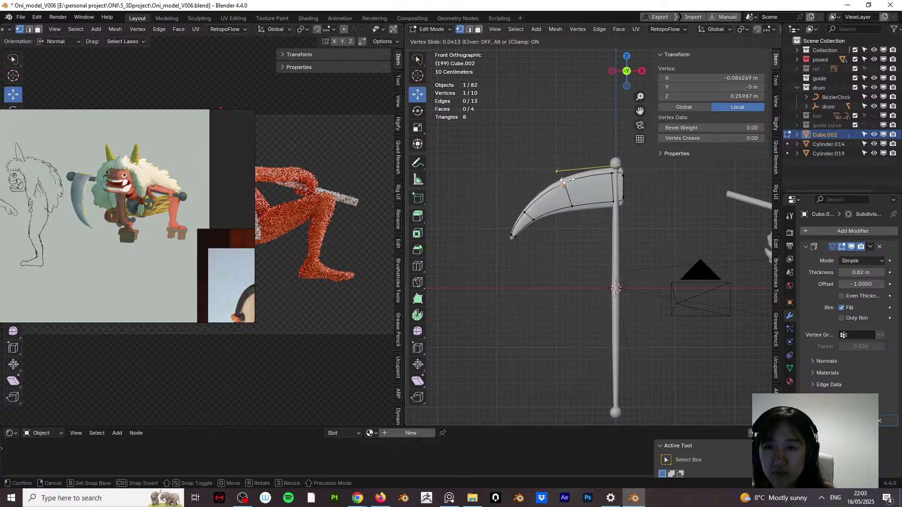
left_click(564, 178)
left_click(604, 246)
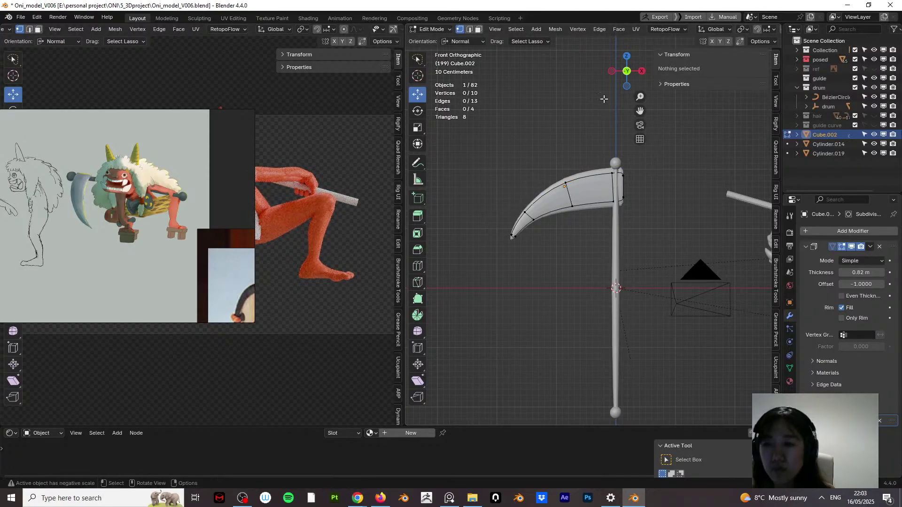
left_click(431, 30)
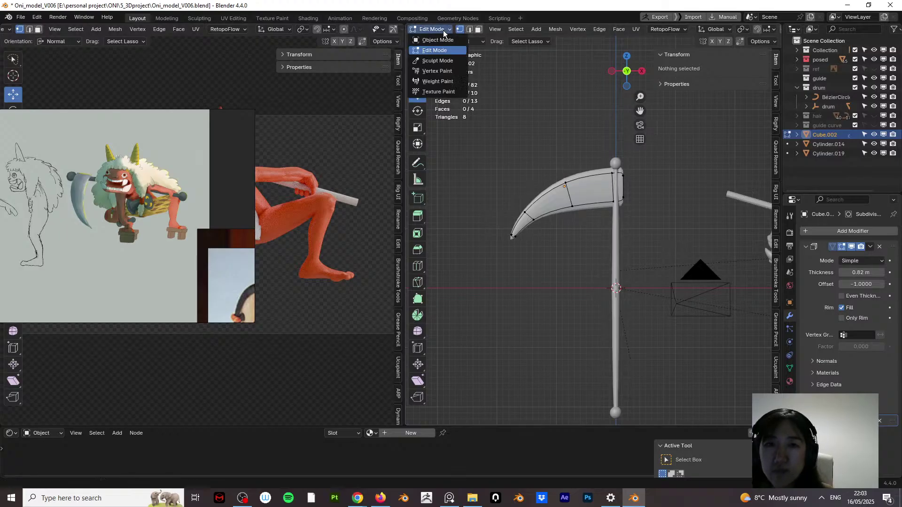
left_click(435, 40)
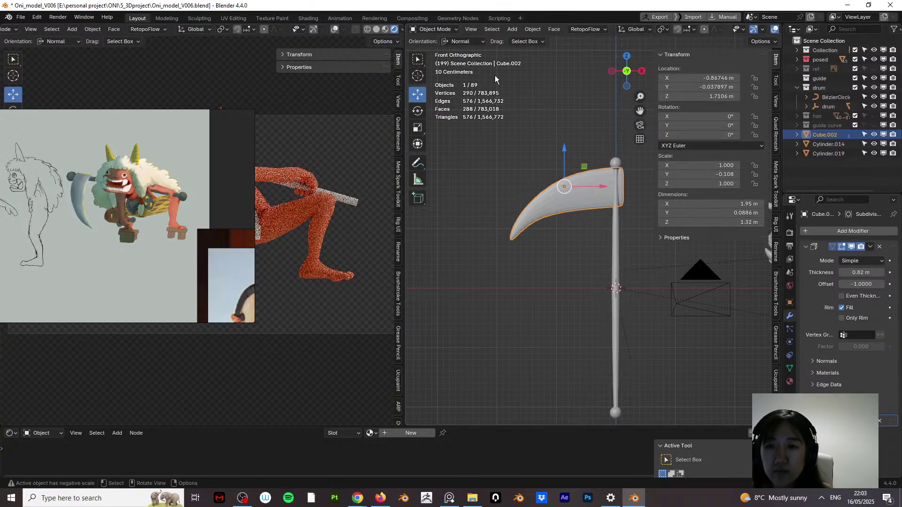
left_click(593, 190)
middle_click_drag(578, 196, 574, 169)
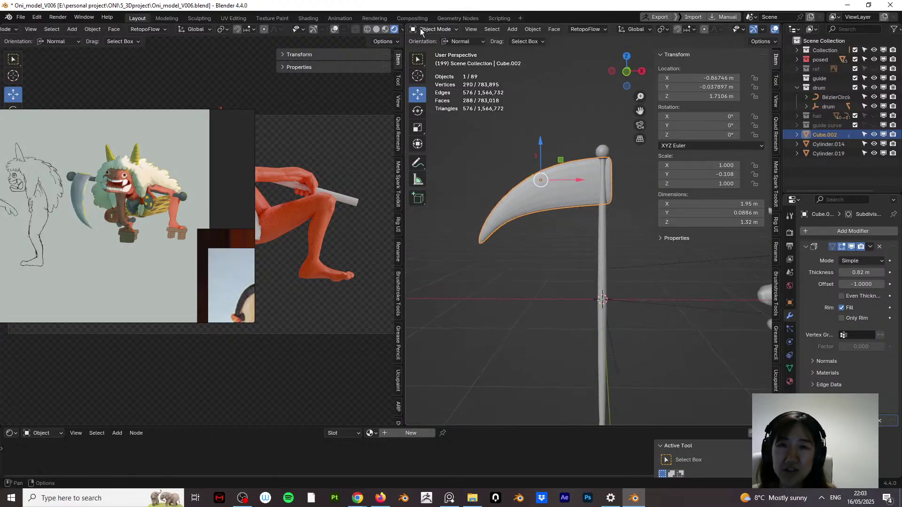
Step: Turn off the blade's Subdivision Surface modifier and apply the Solidify modifier at a thickness of 1 m
left_click(812, 247)
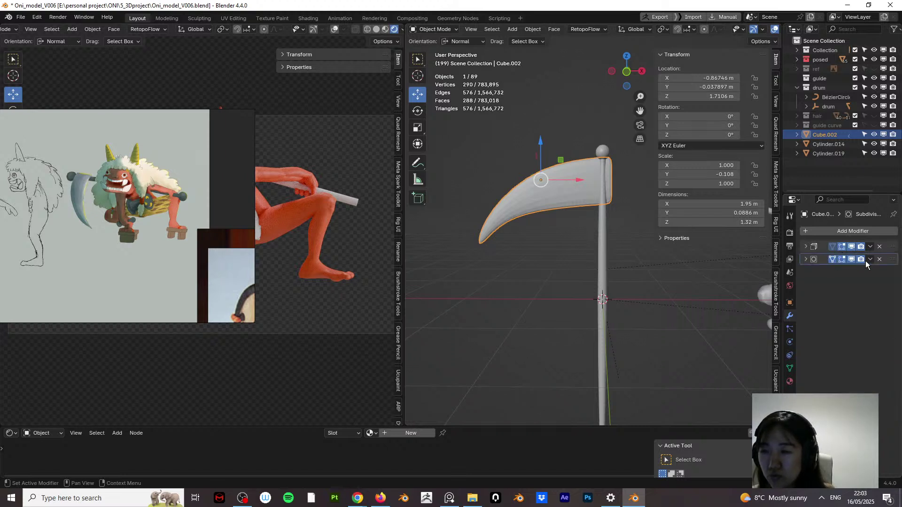
left_click_drag(831, 258, 857, 259)
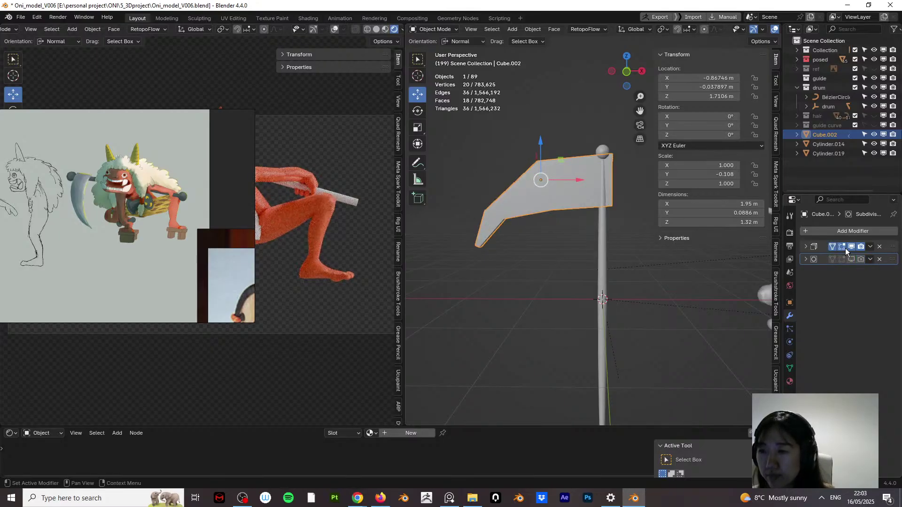
left_click(870, 247)
left_click(806, 247)
left_click(860, 272)
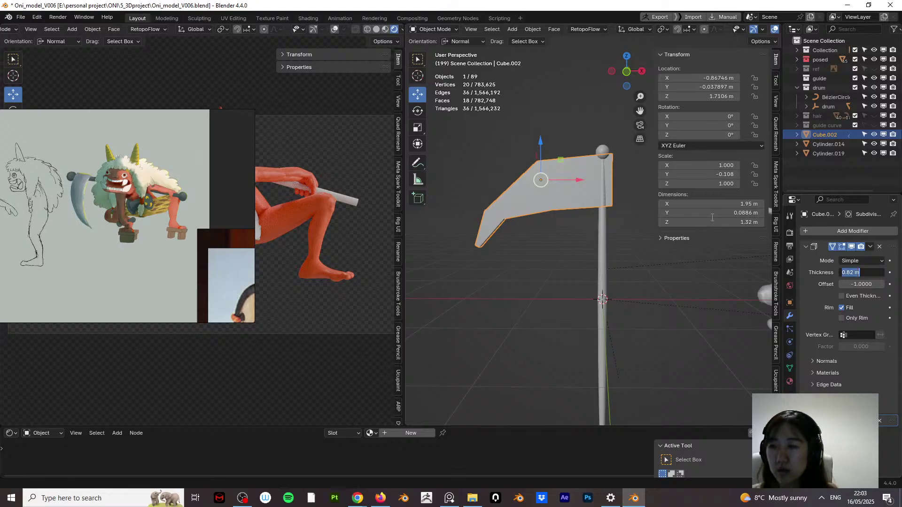
type("1")
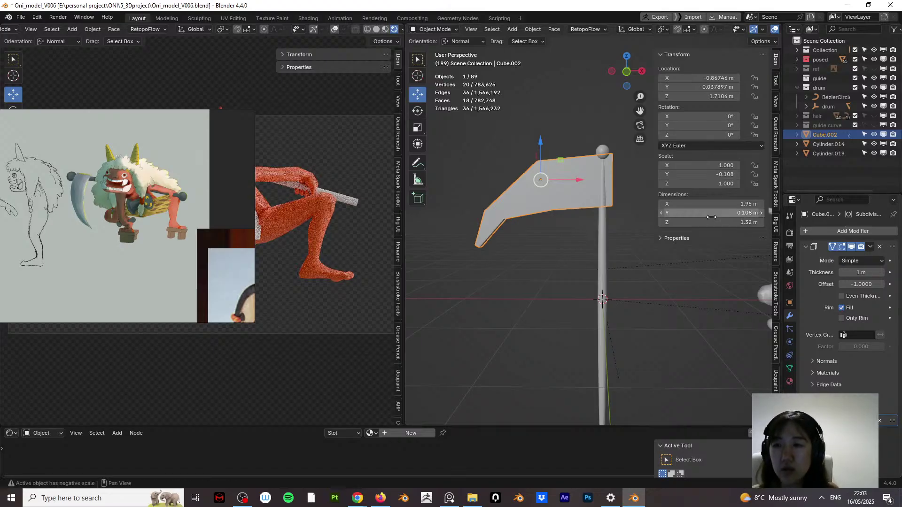
key("Return")
key("ctrl+a")
mouse_move(625, 223)
middle_mouse_down()
mouse_move(582, 224)
mouse_move(588, 276)
mouse_move(583, 256)
mouse_move(635, 256)
mouse_move(625, 221)
middle_mouse_up()
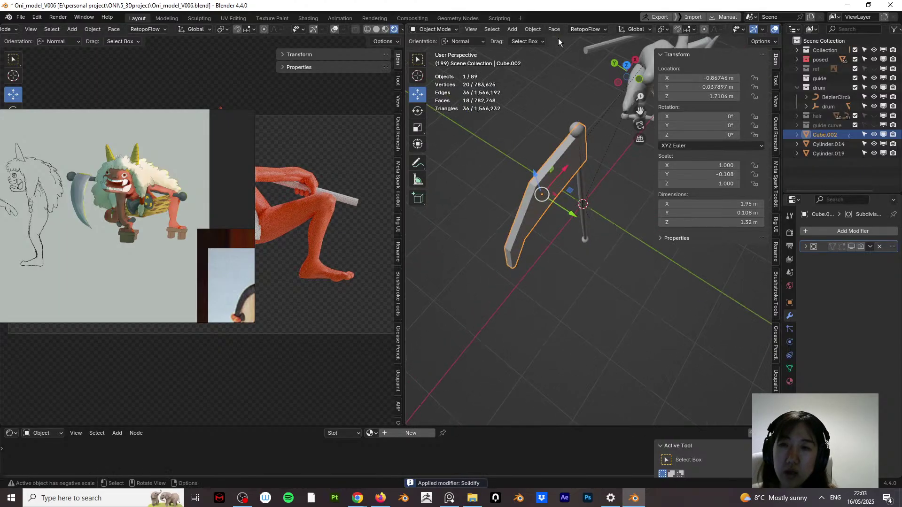
Step: Set the blade's origin to its geometry and its Y location to 0 m to centre it on the pole
left_click(533, 30)
mouse_move(545, 49)
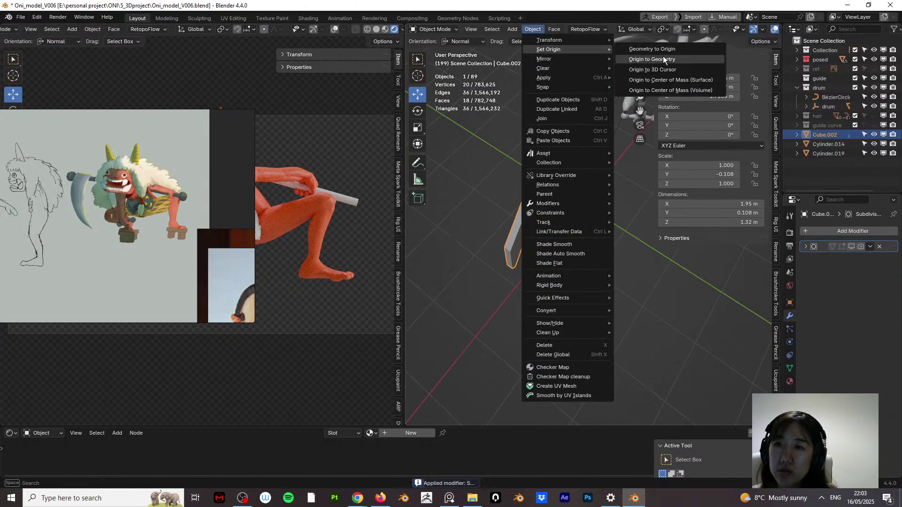
left_click(664, 59)
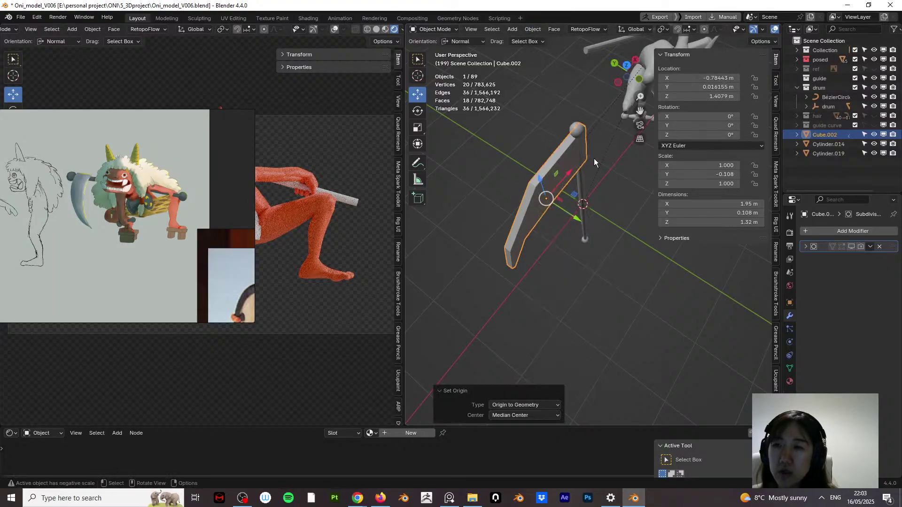
middle_click_drag(555, 191, 609, 180)
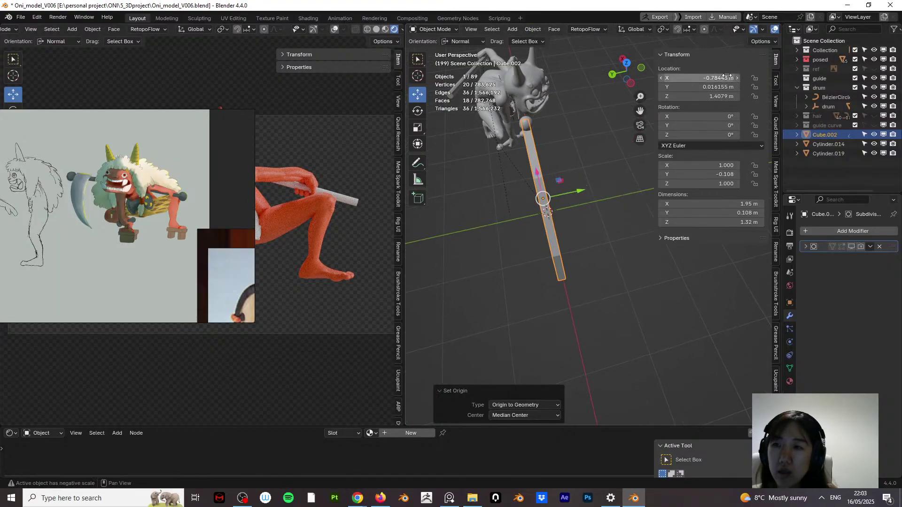
double_click(717, 87)
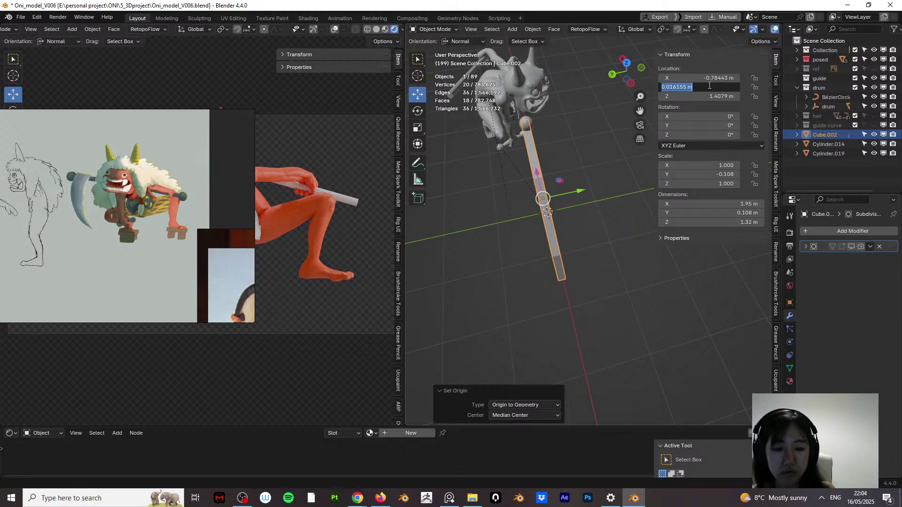
type("0")
key("Return")
middle_click_drag(574, 190, 447, 171)
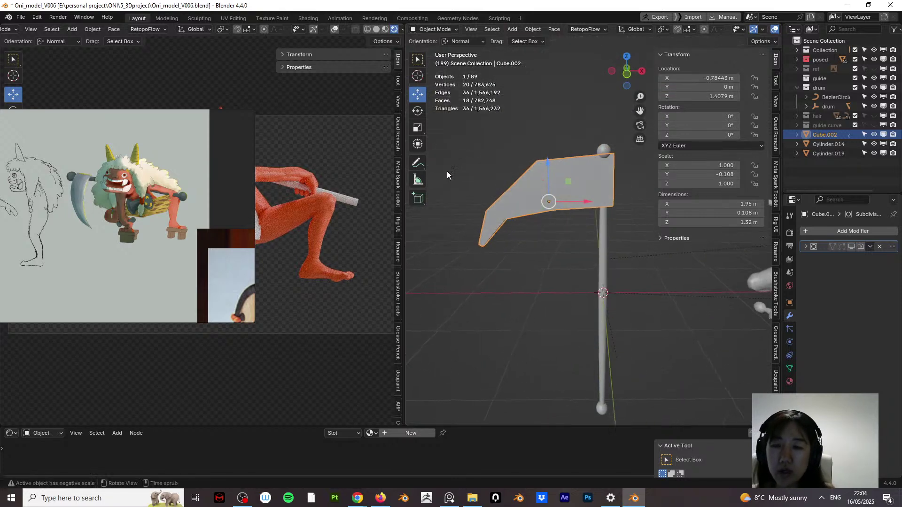
Step: In Edit Mode, turn the blade's Subdivision Surface modifier back on and set its viewport and render levels to 1
left_click(435, 29)
left_click(435, 50)
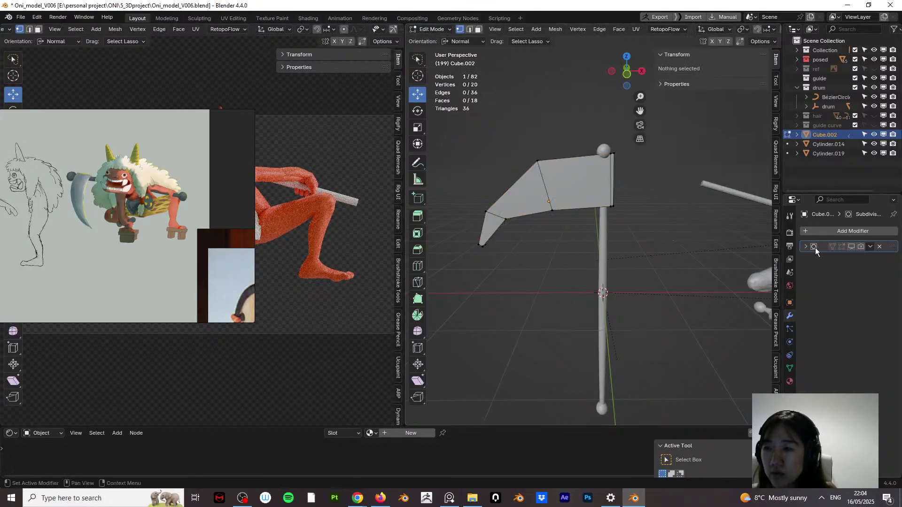
left_click(835, 246)
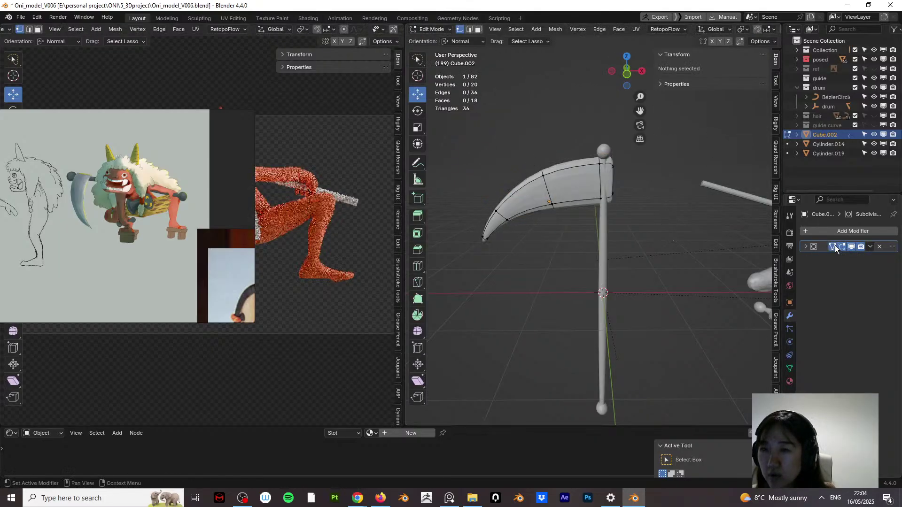
left_click(807, 249)
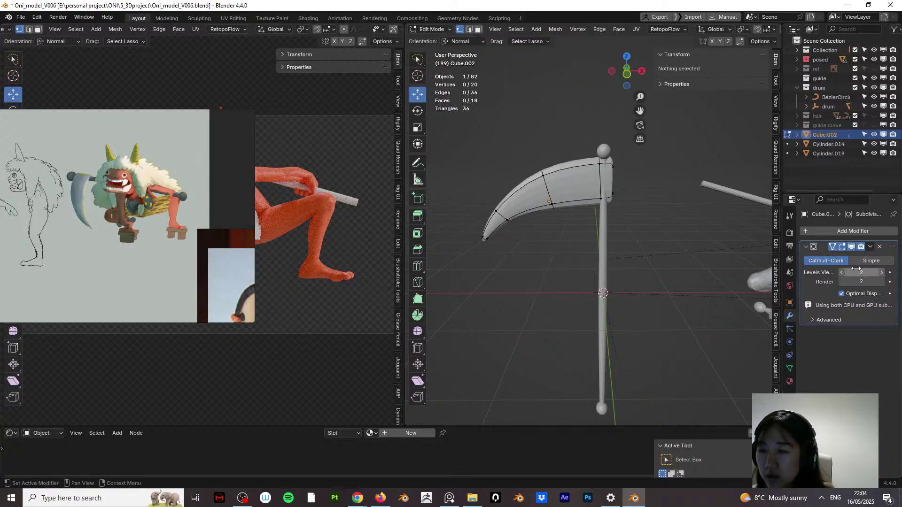
left_click(842, 272)
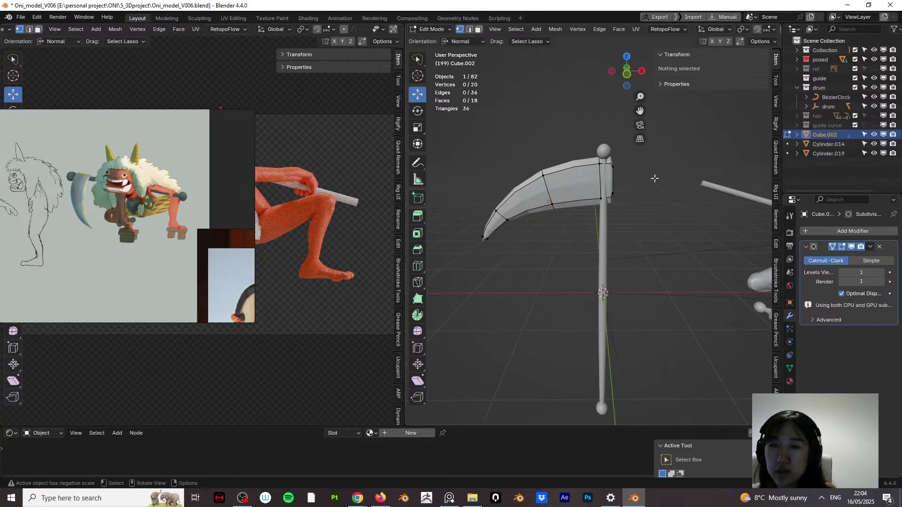
Step: Return to Object Mode and apply the blade's Subdivision Surface modifier
left_click(436, 30)
left_click(438, 39)
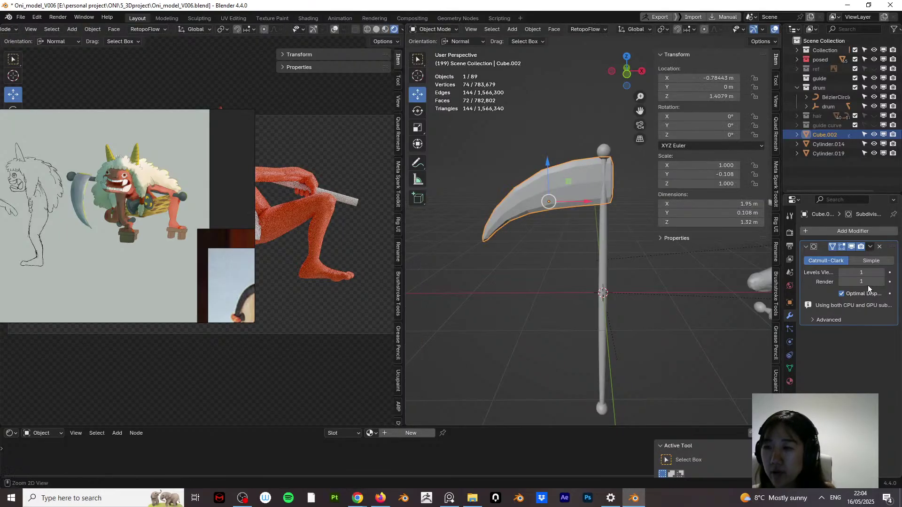
key("ctrl+a")
middle_click_drag(581, 182, 611, 207, "ctrl")
middle_click_drag(611, 208, 513, 218)
Step: In Edit Mode with edge selection, slide the blade's edge loop beside the pole a short way along the blade
left_click(430, 35)
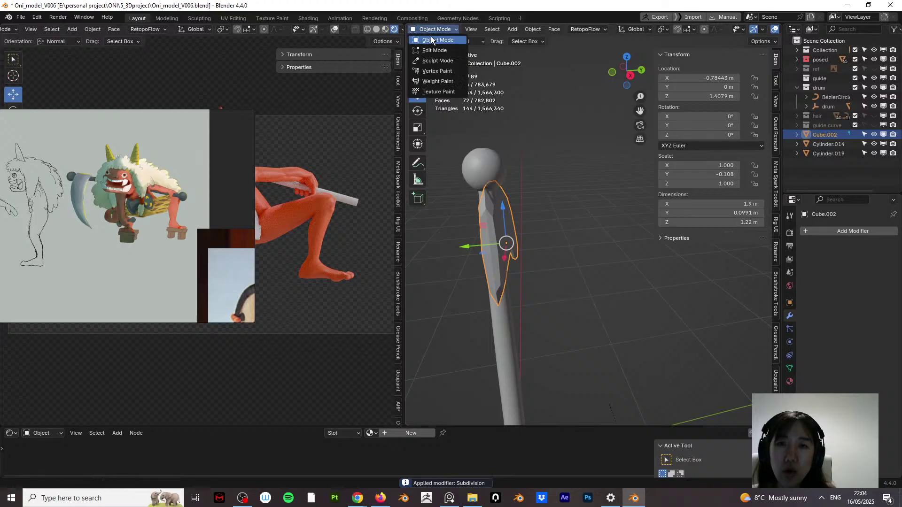
left_click(435, 49)
scroll(596, 211, "up", 5)
middle_click_drag(596, 212, 573, 205)
key("2")
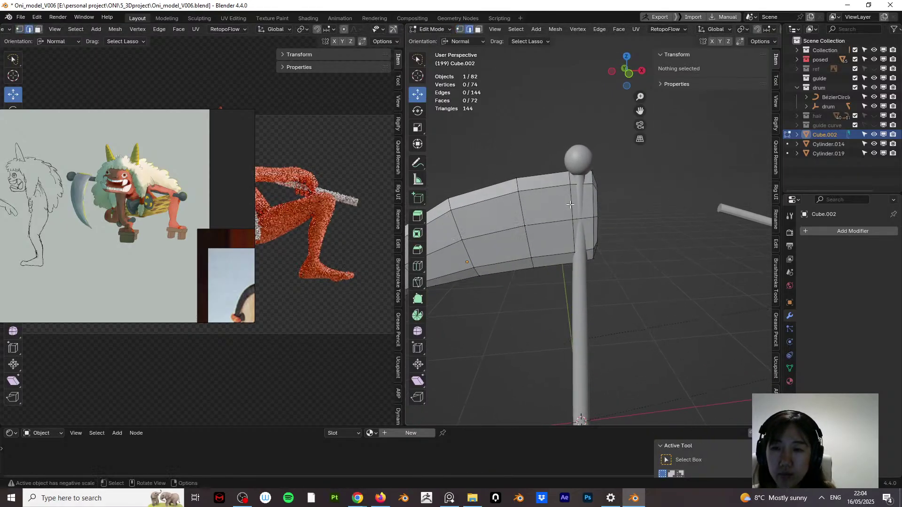
left_click(571, 203, "alt")
key("g")
key("g")
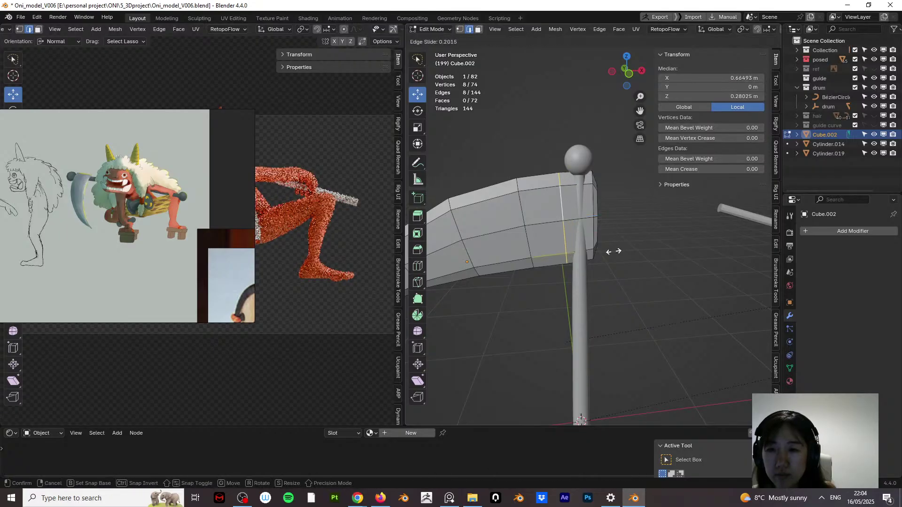
left_click(613, 252)
Step: Add one centred loop cut across the blade where it crosses the pole, at a factor of 0
key("ctrl+r")
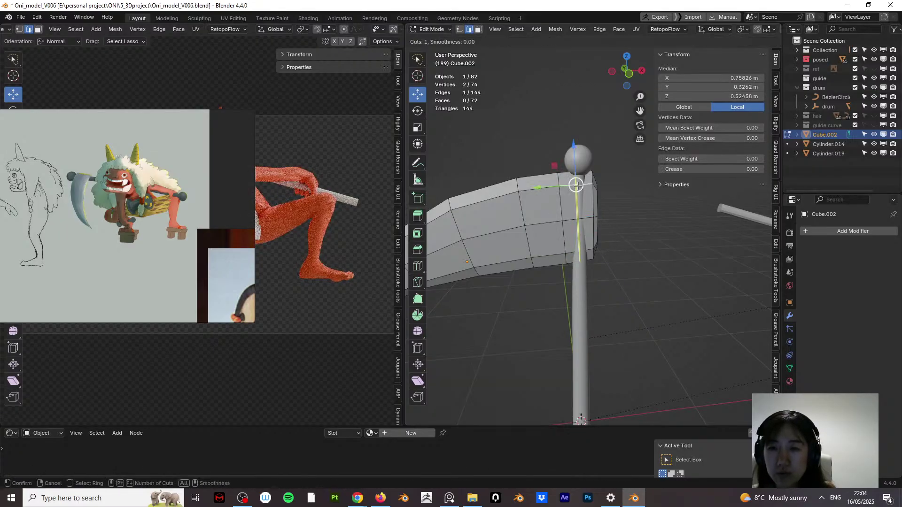
left_click(581, 187)
right_click(581, 186)
middle_click_drag(581, 186, 601, 215)
Step: Try scaling the new edge loop by about 3.184 along the global Y axis to thicken the blade around the pole
key("KP_7")
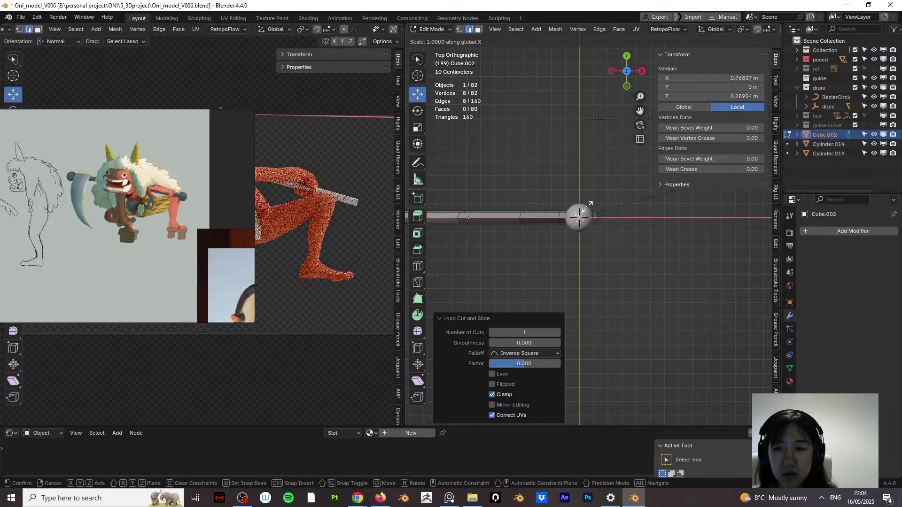
key("s")
key("z")
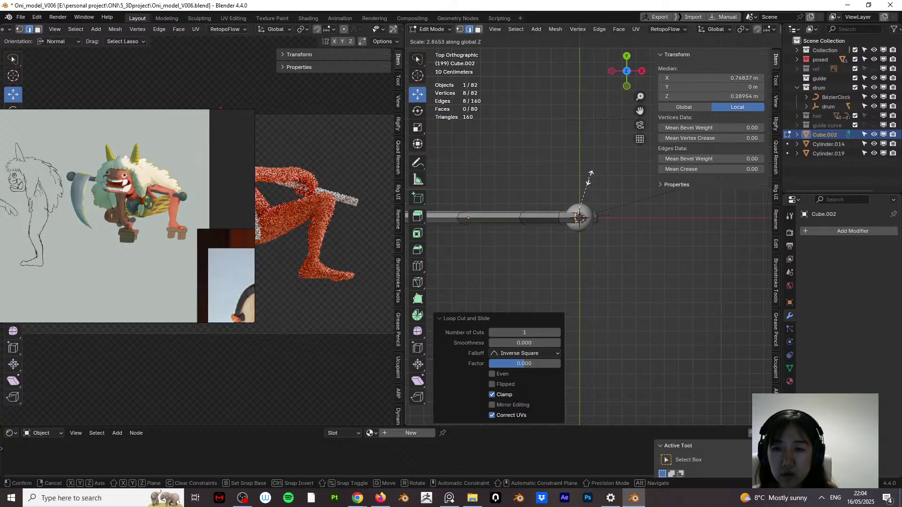
key("y")
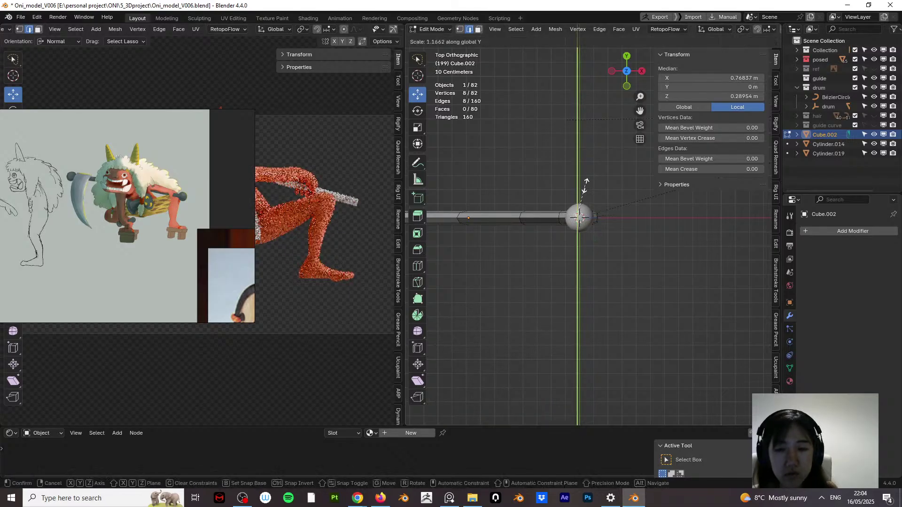
left_click(581, 129)
Step: Try a 5-segment bevel on the edge loop at the pole, and undo the bevel and the Y scaling
middle_click_drag(582, 129, 589, 156)
key("ctrl+b")
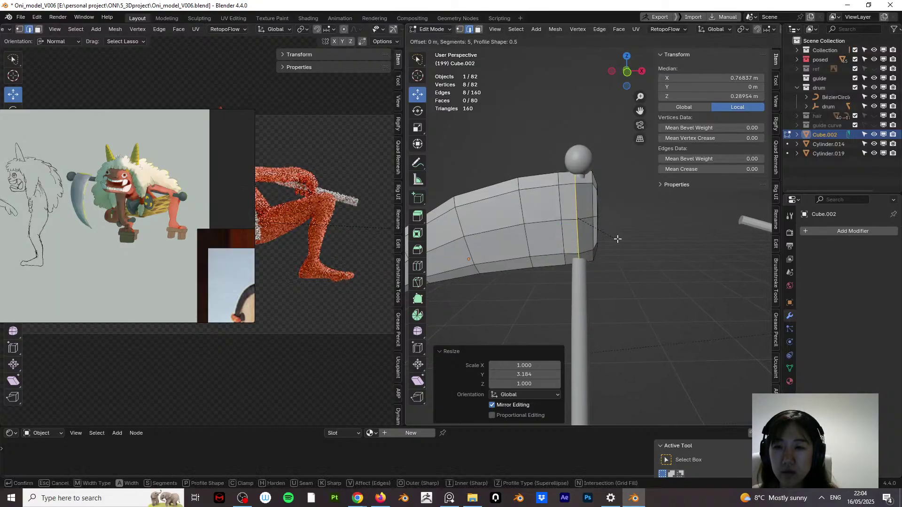
left_click(643, 238)
middle_click_drag(643, 237, 409, 238)
key("ctrl+z")
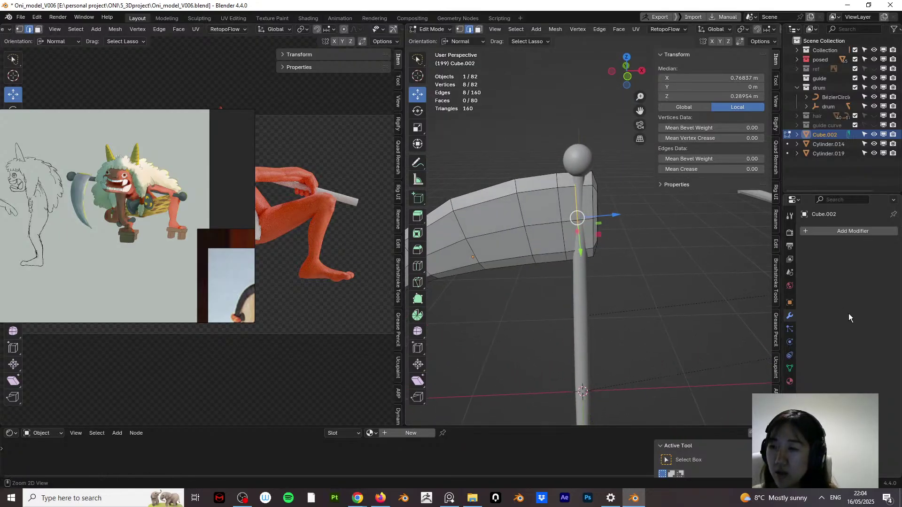
Step: Dissolve the edge loop at the pole, try a level-1 Catmull-Clark Subdivision modifier in Object Mode, and remove the modifier
key("ctrl+x")
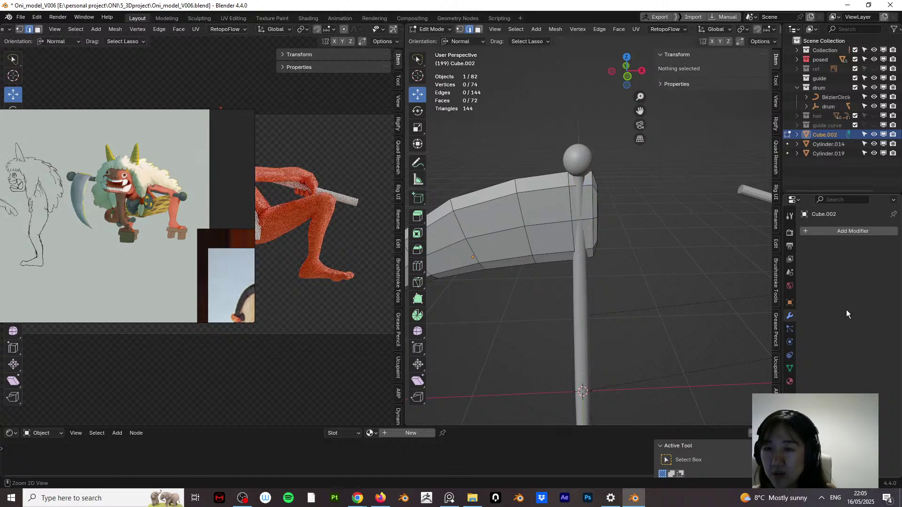
key("Tab")
key("ctrl+1")
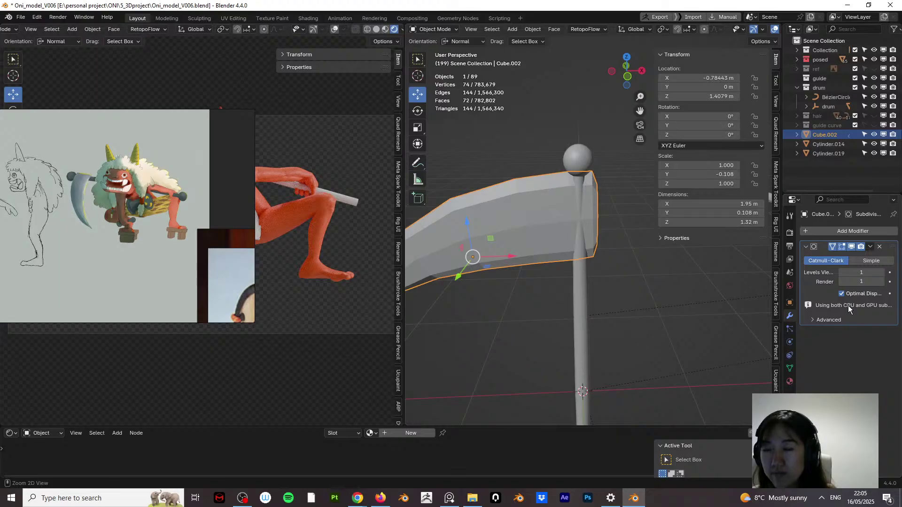
left_click(880, 247)
Step: In Edit Mode, add one centred loop cut along the blade's outline through its thickness, at a factor of 0
middle_click_drag(610, 239, 531, 196)
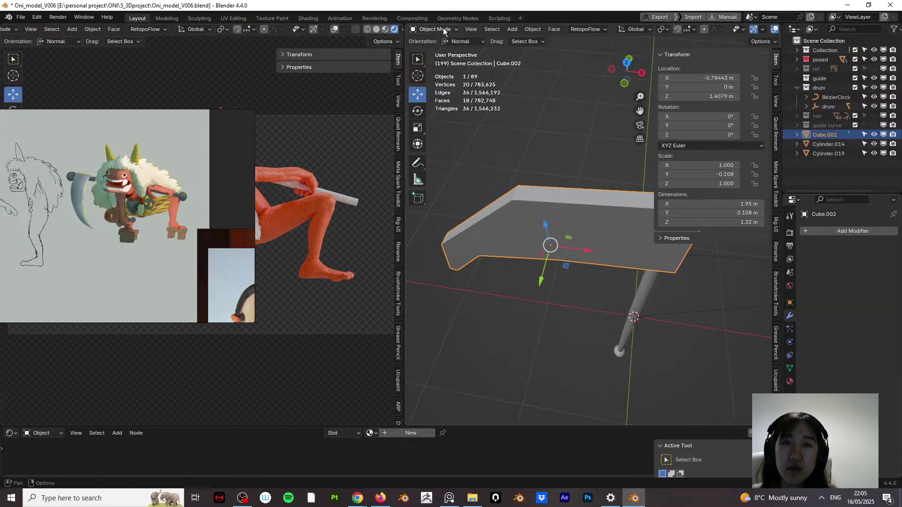
left_click(445, 30)
left_click(442, 49)
left_click(517, 189)
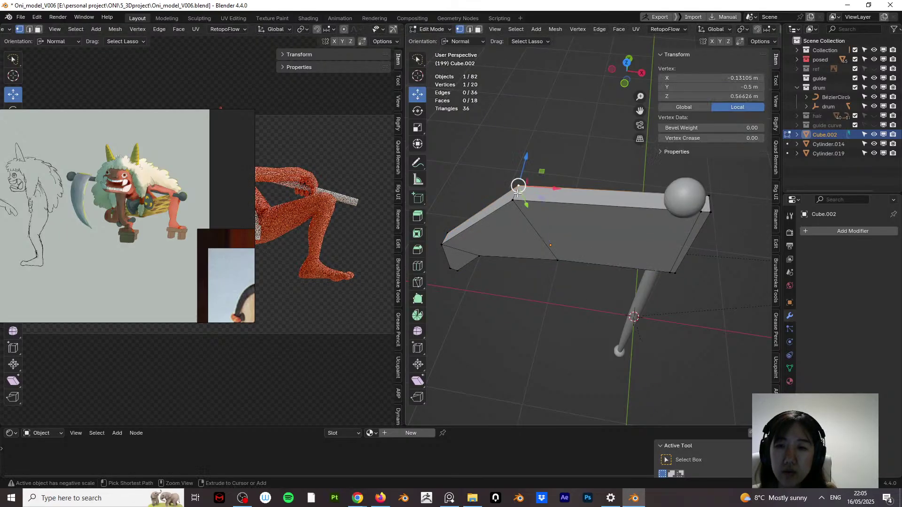
key("ctrl+r")
left_click(516, 193)
right_click(517, 192)
middle_click_drag(517, 192, 573, 216)
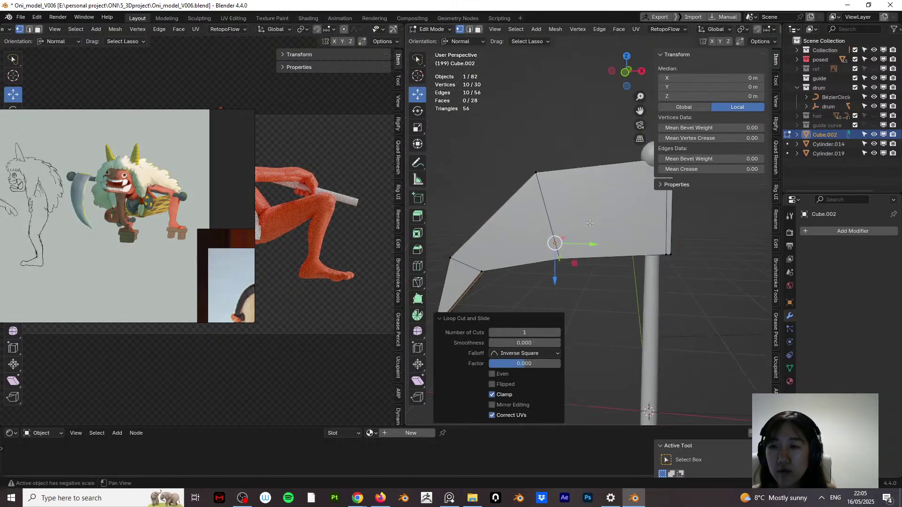
Step: Add a Subdivision Surface modifier to the blade
left_click(827, 230)
mouse_move(819, 234)
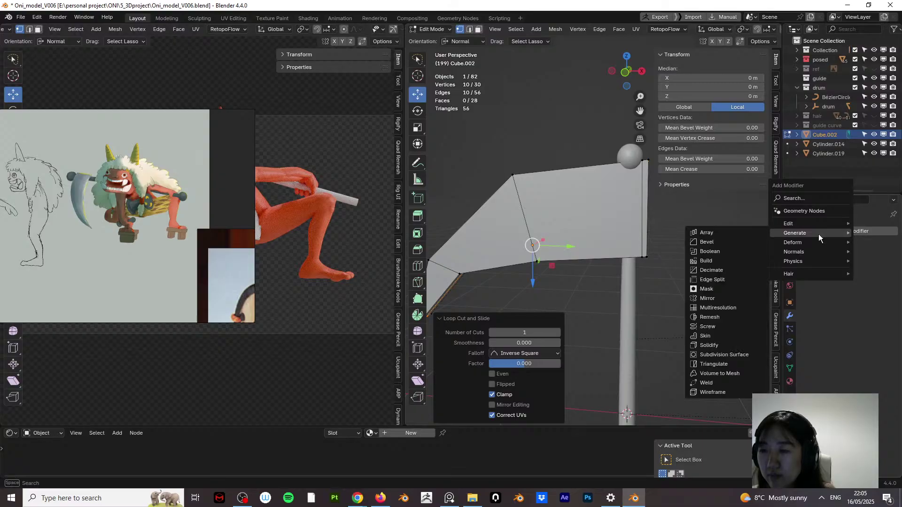
left_click(724, 354)
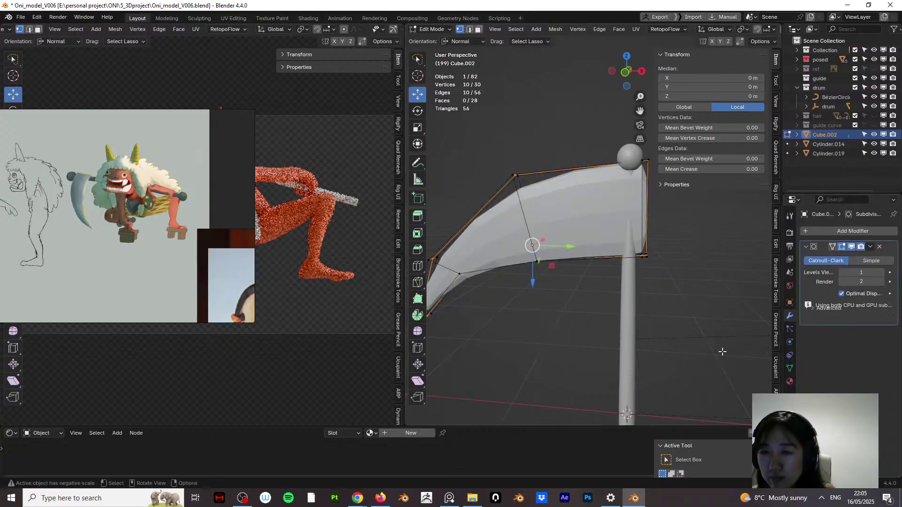
Step: Add one centred loop cut lengthwise along the blade's sides and display the subdivided result on the edit cage
middle_click_drag(535, 244, 616, 230)
left_click(531, 225)
key("ctrl+r")
left_click(531, 225)
right_click(531, 226)
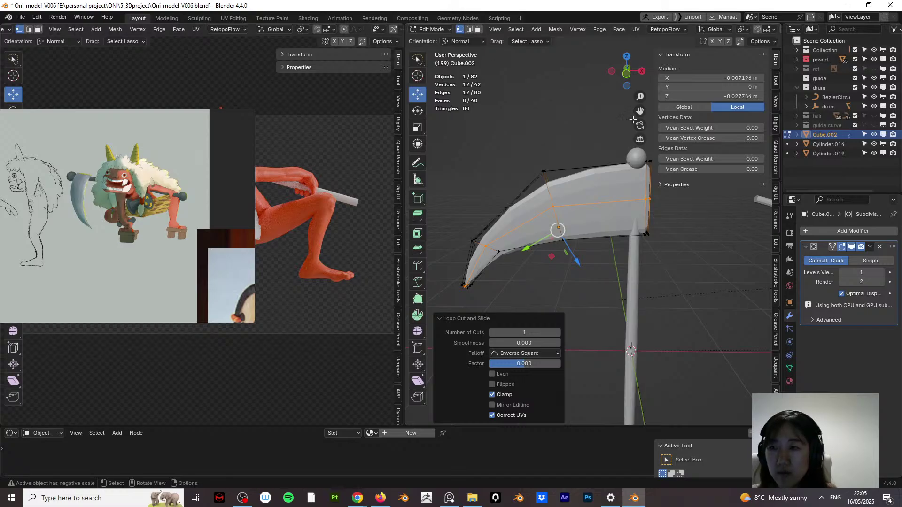
left_click(833, 247)
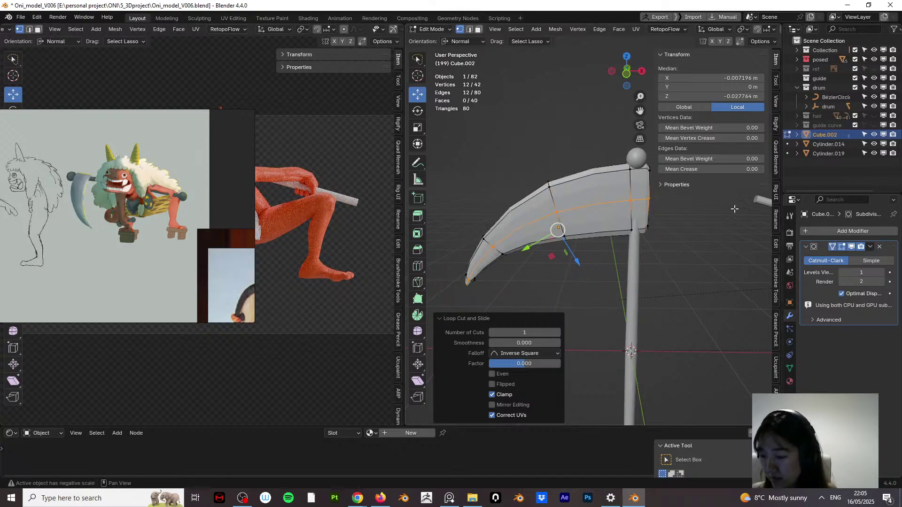
Step: Return to Object Mode and save the file Oni_model_V006.blend
left_click(432, 29)
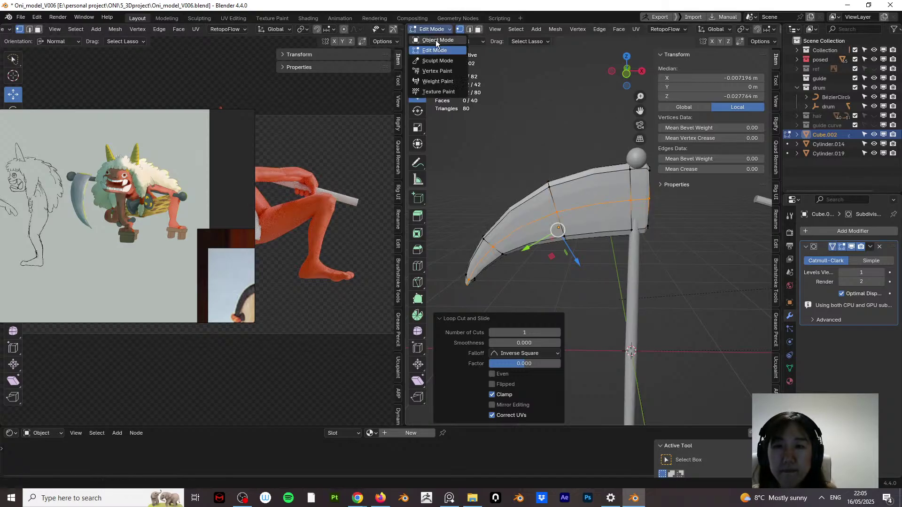
left_click(436, 39)
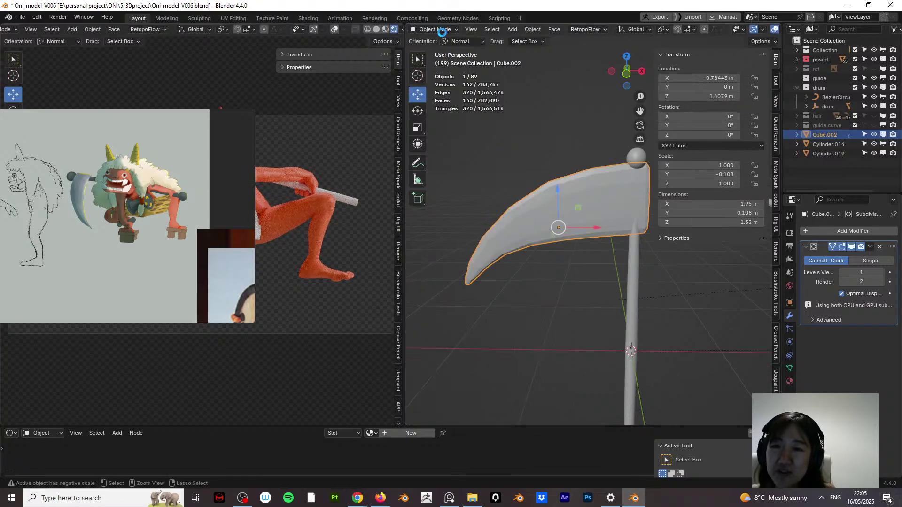
key("ctrl+s")
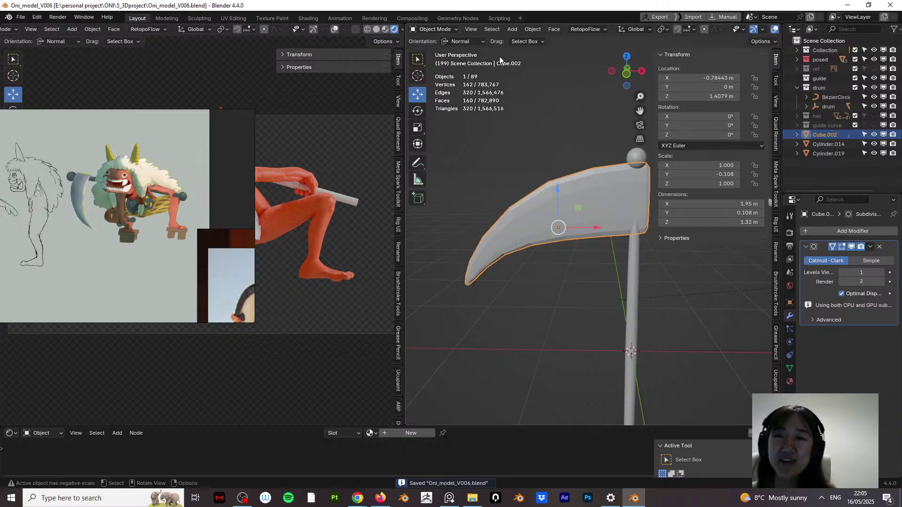
Step: In Edit Mode, slide the edge loop beside the pole along the blade by a factor of about 0.134
left_click(439, 28)
left_click(438, 49)
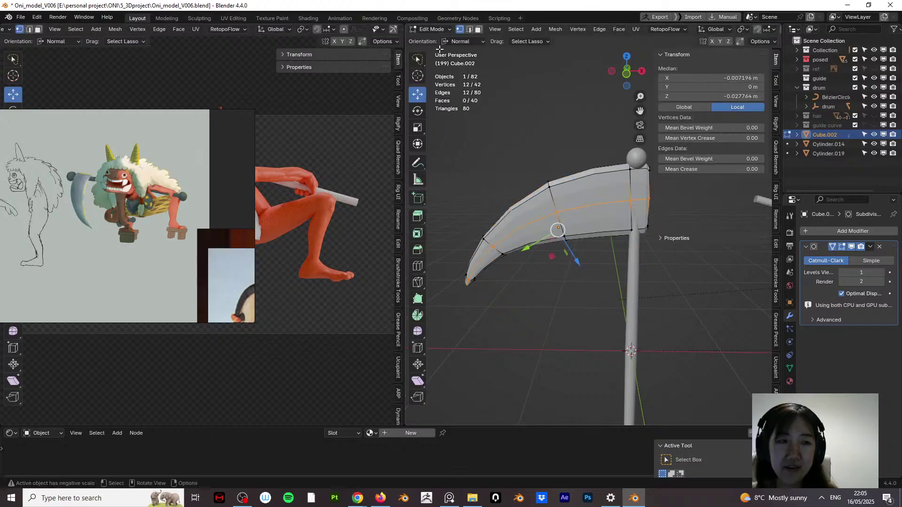
middle_click_drag(501, 126, 613, 186)
left_click(612, 185, "alt")
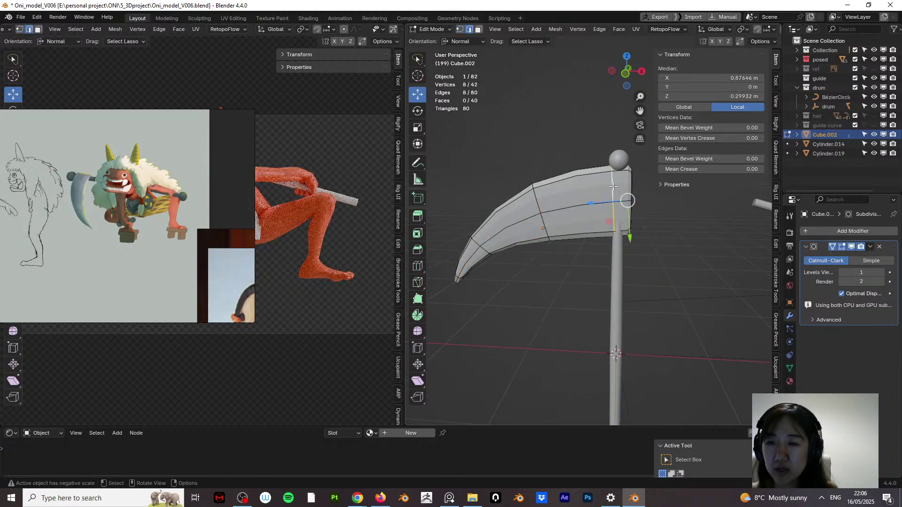
key("g")
key("g")
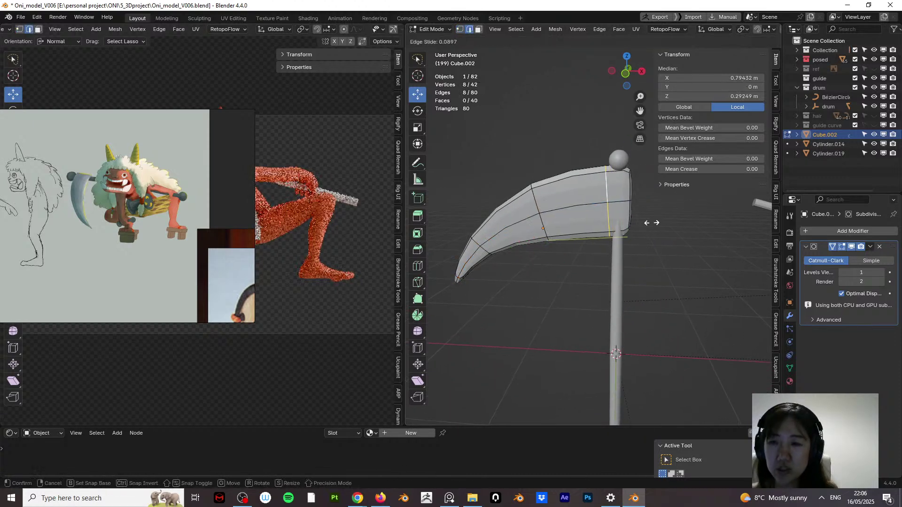
left_click(651, 221)
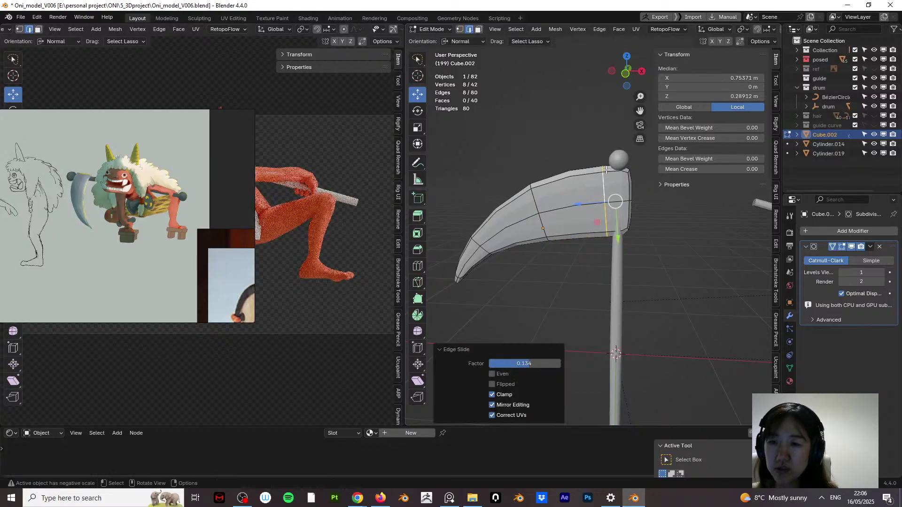
Step: Add one centred loop cut between the slid edge loop and the blade's blunt end, at a factor of 0
key("ctrl+r")
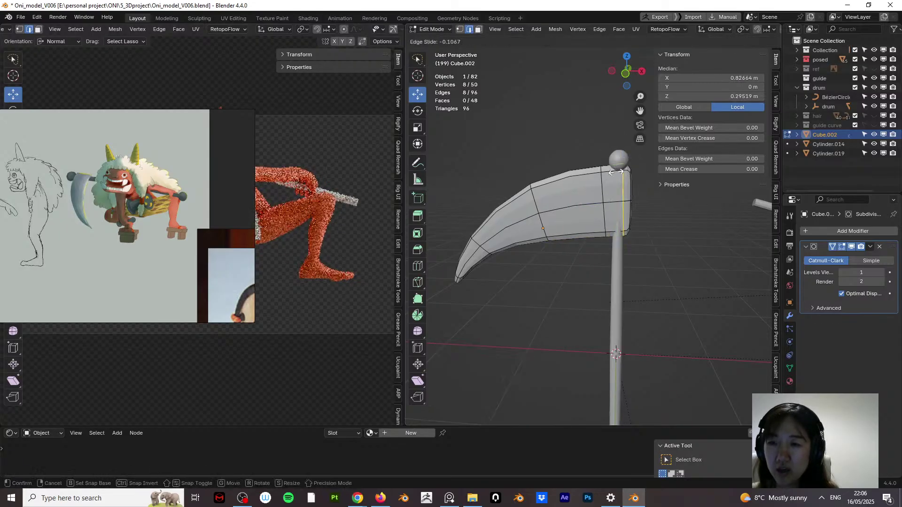
left_click(617, 171)
right_click(640, 196)
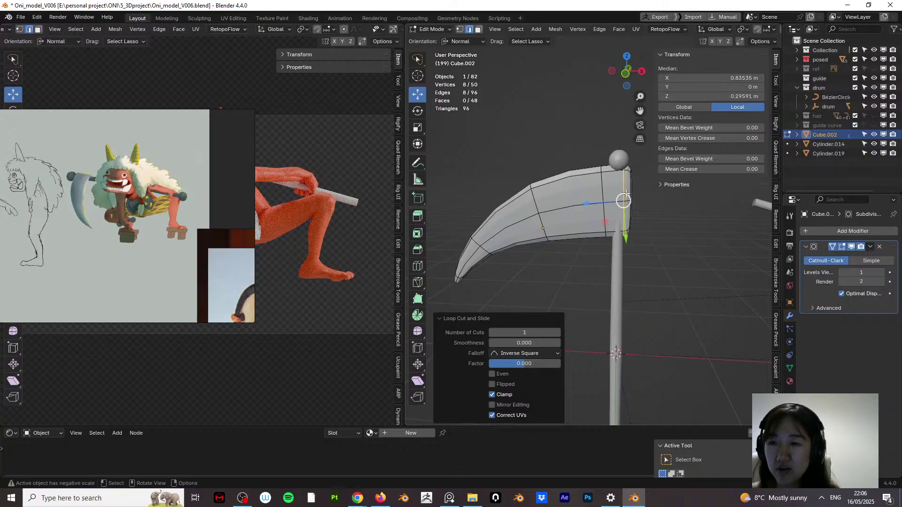
mouse_move(626, 194)
middle_mouse_down()
mouse_move(511, 201)
mouse_move(628, 201)
middle_mouse_up()
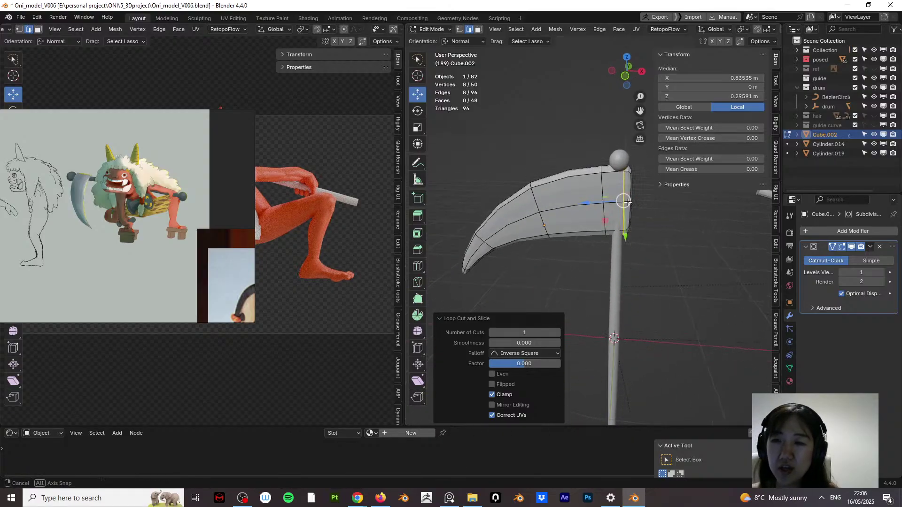
Step: In Object Mode, lower the whole blade about 0.079 m along Z, below the ball on the pole
left_click(431, 29)
left_click(435, 40)
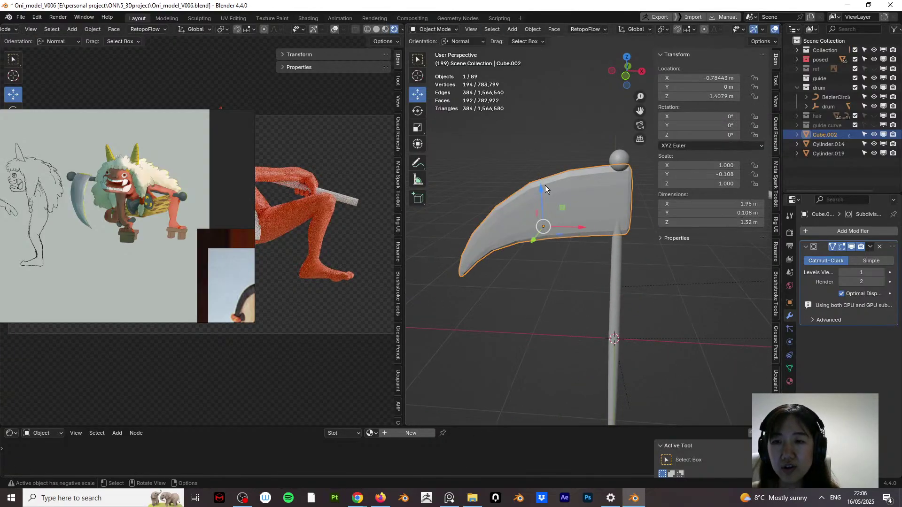
left_click_drag(543, 190, 540, 197)
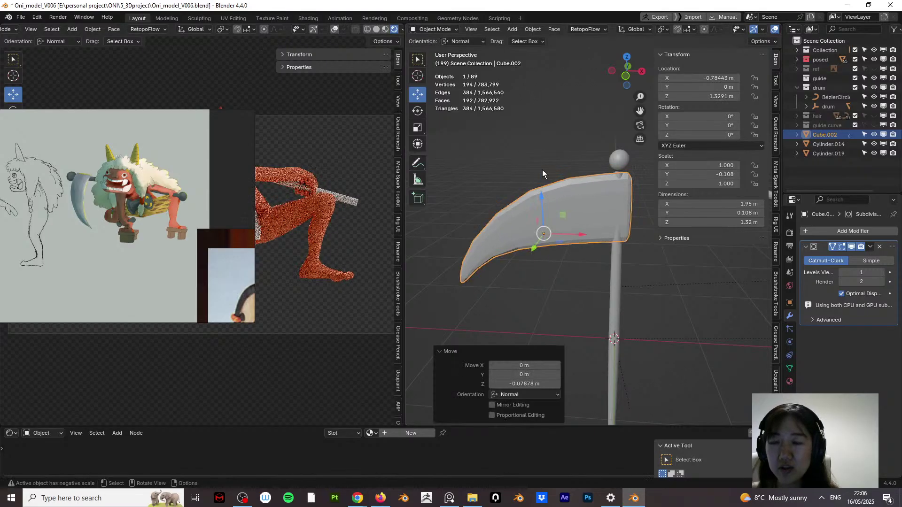
Step: In Edit Mode, add another centred loop cut between the two edge loops where the blade crosses the pole
left_click(432, 29)
left_click(440, 50)
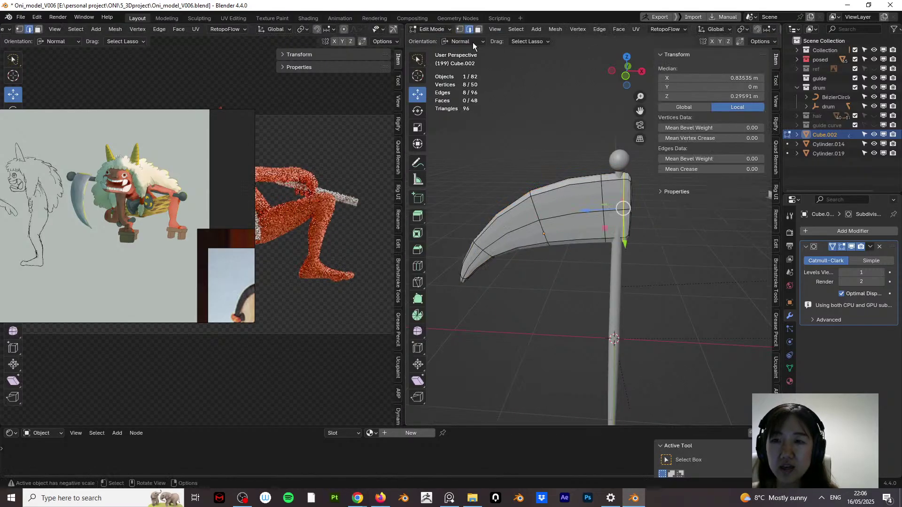
key("ctrl+r")
left_click(613, 180)
right_click(638, 207)
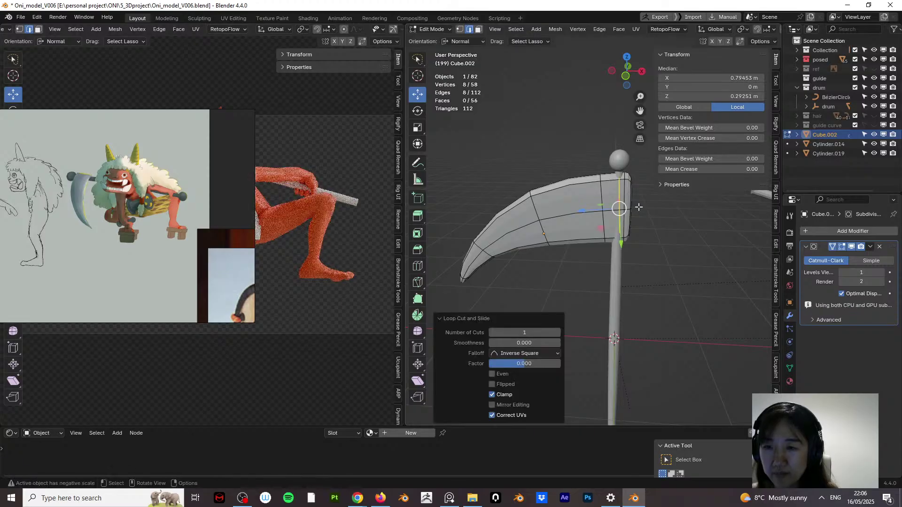
Step: Dissolve the edge loop on the blunt-end side of the pole and select the remaining loop that crosses the pole
mouse_move(638, 207)
middle_mouse_down()
mouse_move(682, 211)
mouse_move(650, 209)
middle_mouse_up()
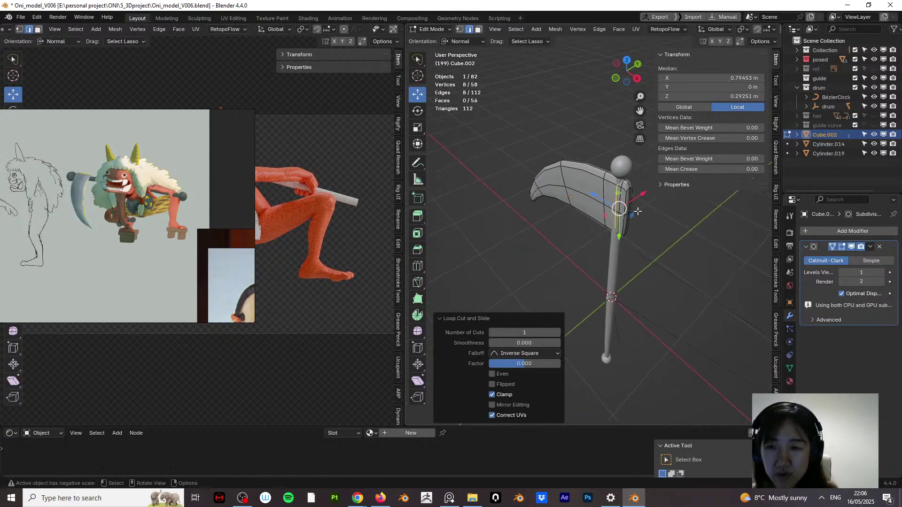
left_click_drag(620, 199, 624, 200)
middle_click_drag(624, 200, 643, 189)
right_click(637, 196)
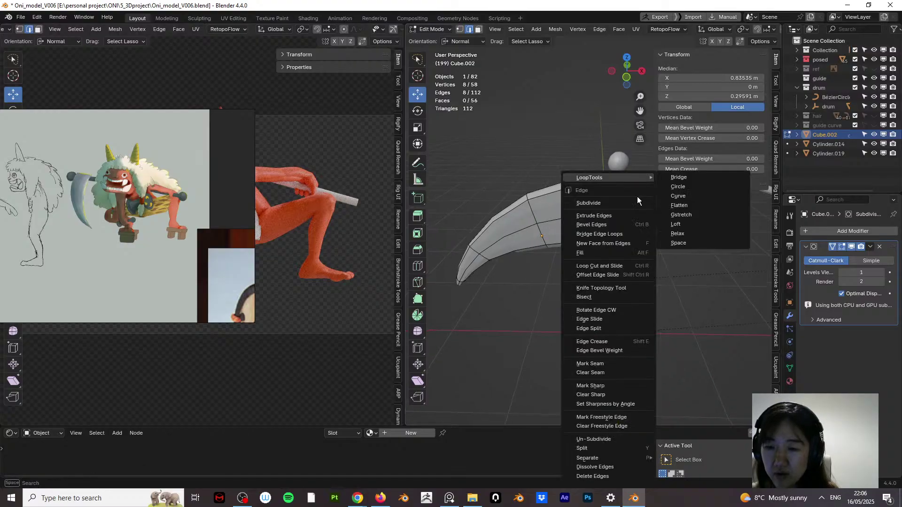
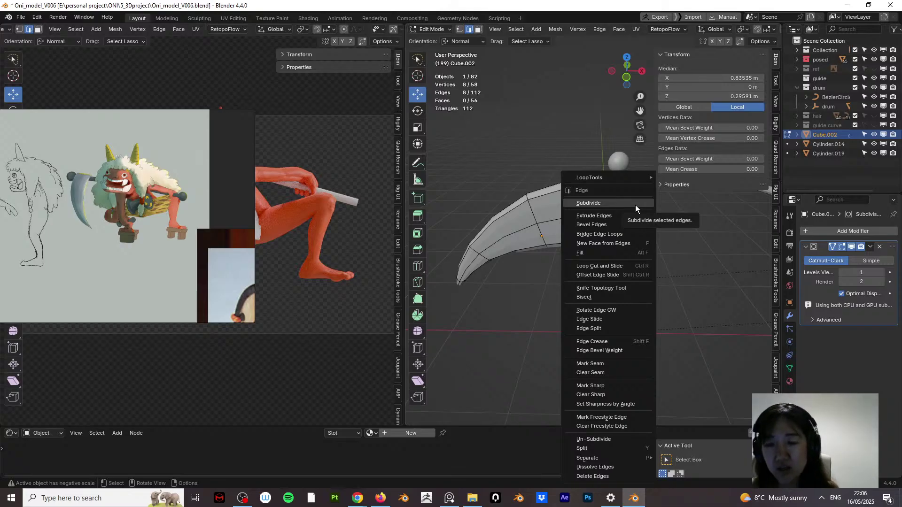
right_click(624, 190)
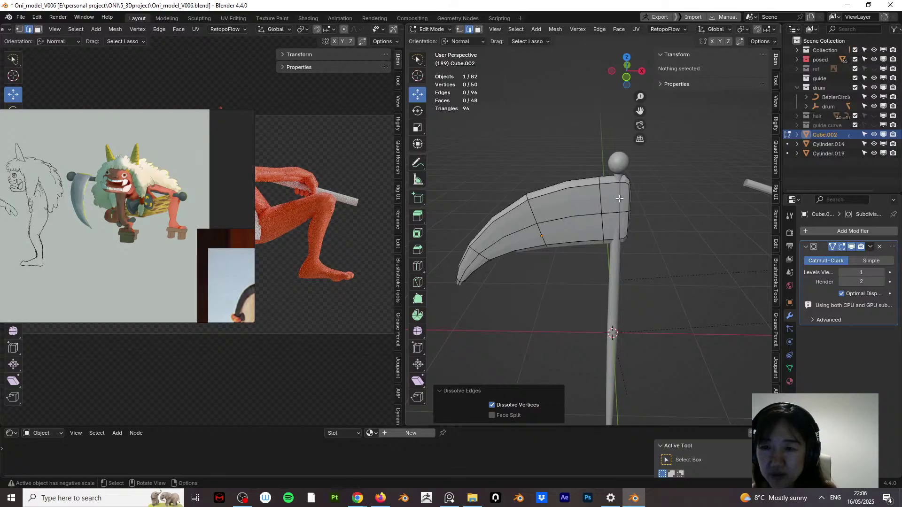
left_click(619, 198, "alt")
middle_click_drag(620, 200, 622, 240)
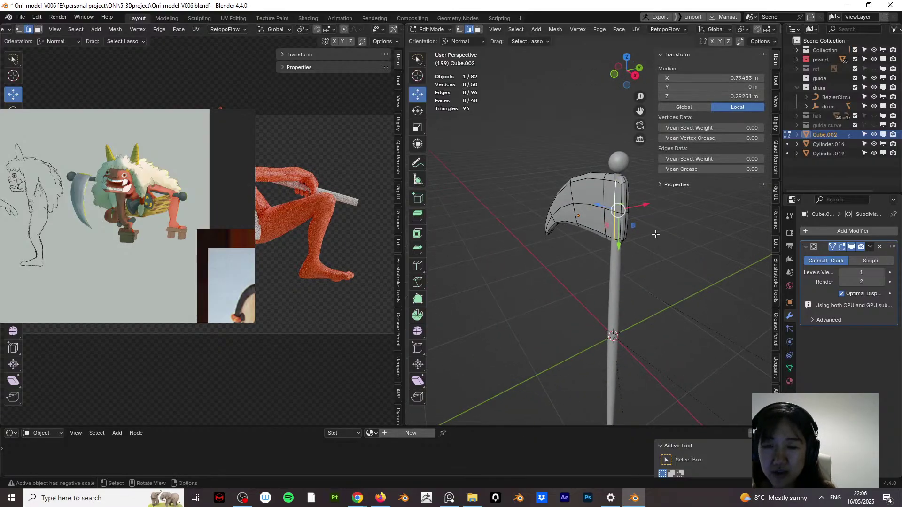
Step: Try scaling the edge loop at the pole by 1.247 along the global X axis, and undo it
key("s")
key("x")
left_click(661, 209)
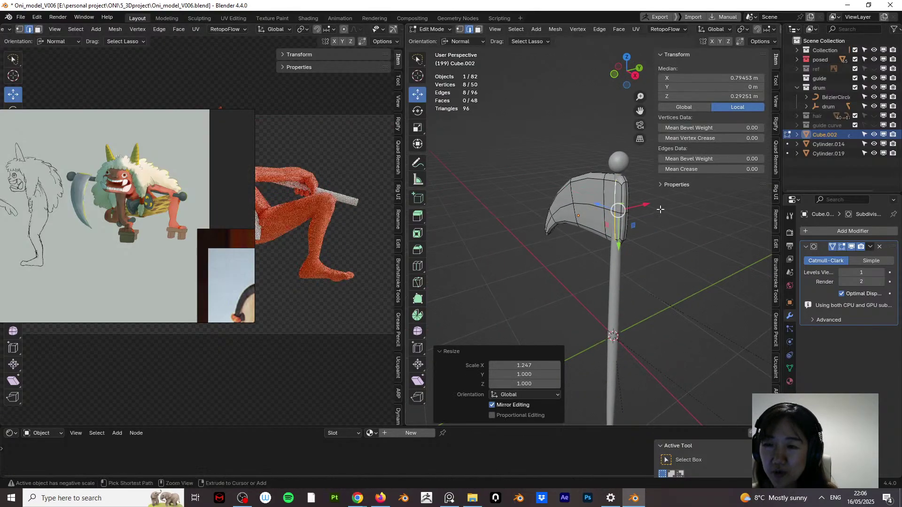
key("ctrl+z")
Step: Scale the edge loop at the pole by about 3.093 along the global Y axis to thicken the blade there
key("s")
key("y")
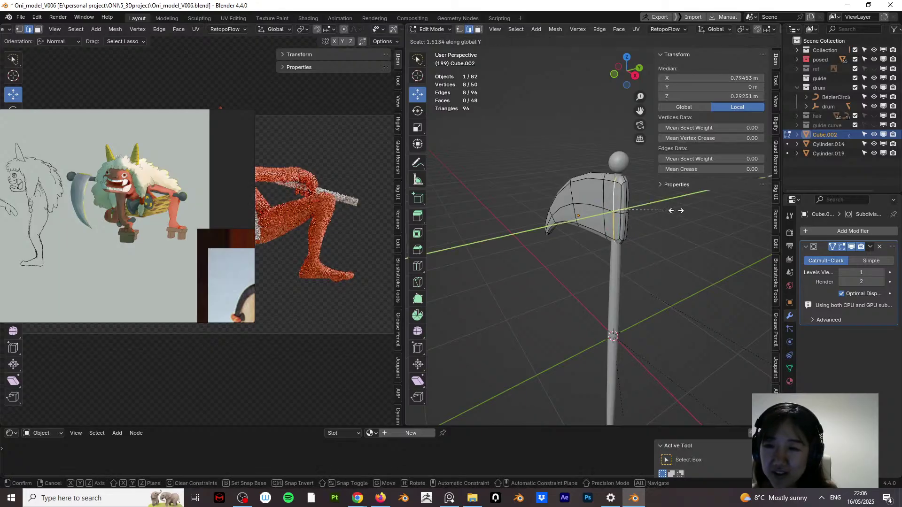
left_click(726, 198)
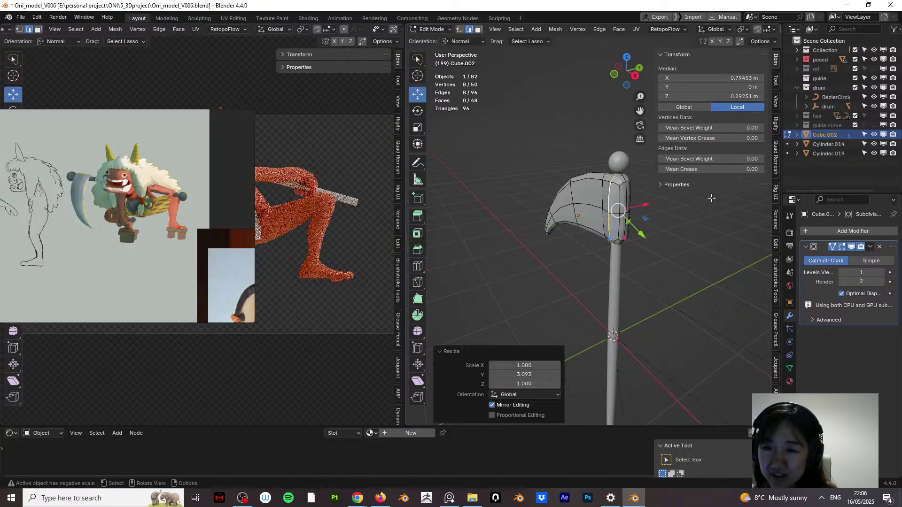
Step: Add one loop cut on the blade side of the thickened edge loop, slid fully to a factor of 1
middle_click_drag(713, 197, 662, 212)
left_click(624, 227)
left_click(624, 227, "shift")
left_click_drag(667, 212, 671, 212)
key("ctrl+r")
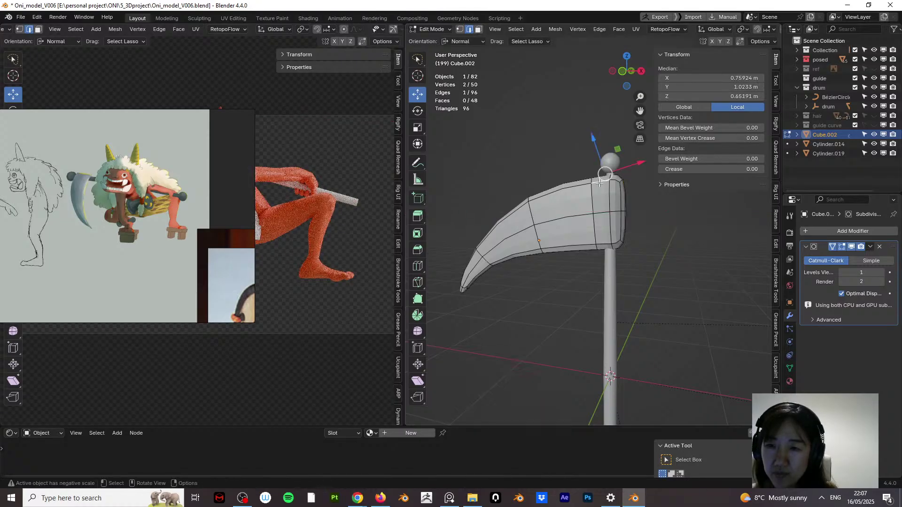
left_click(602, 178)
left_click(590, 181)
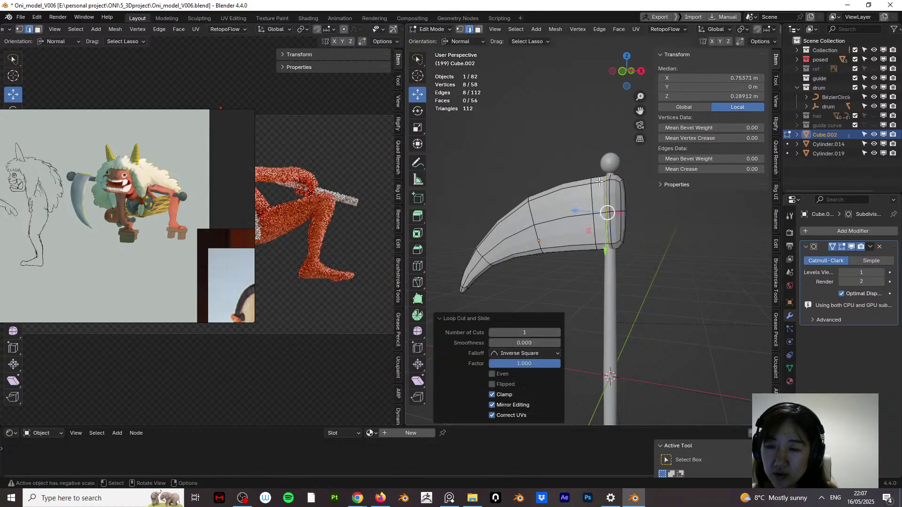
middle_click_drag(600, 182, 639, 211)
key("g")
key("g")
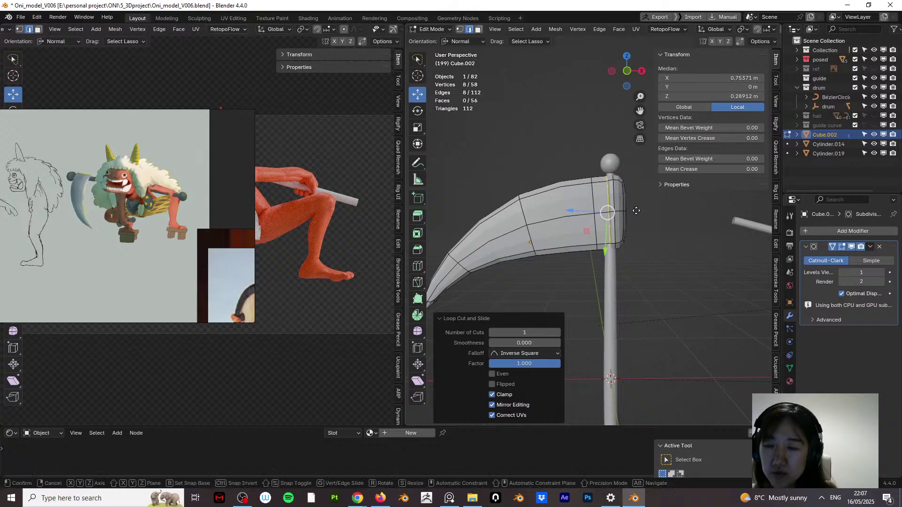
key("g")
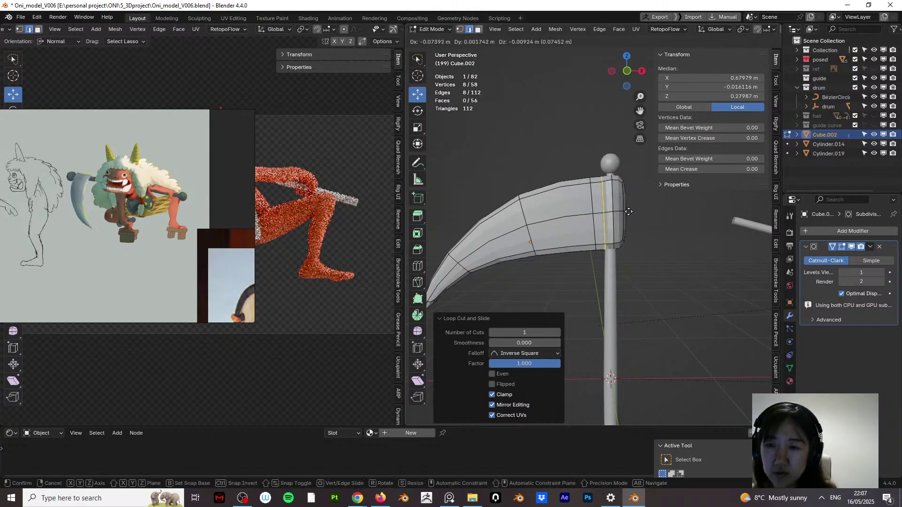
key("g")
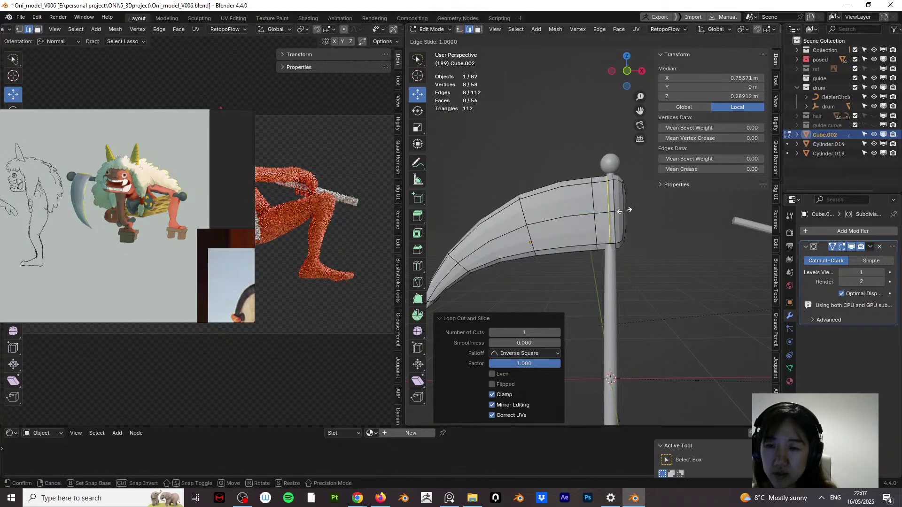
left_click(620, 211)
left_click(419, 127)
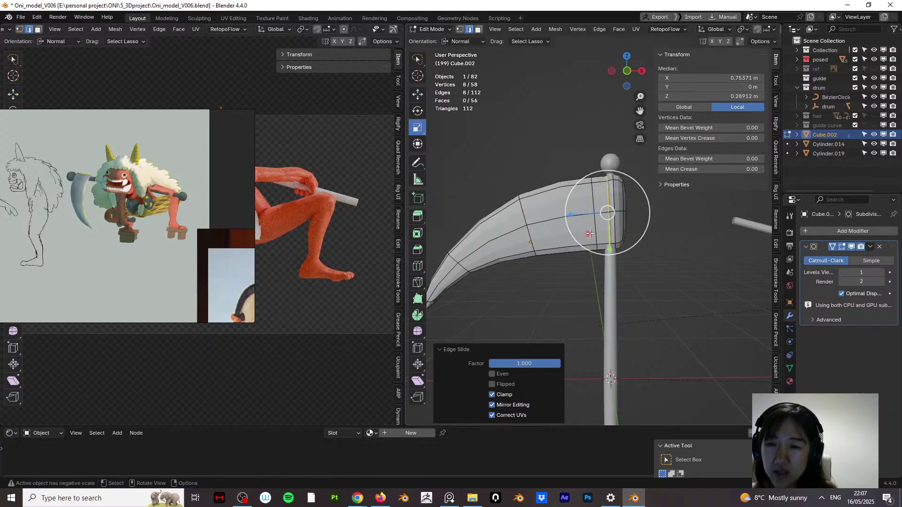
key("s")
key("shift+x")
left_click(575, 235)
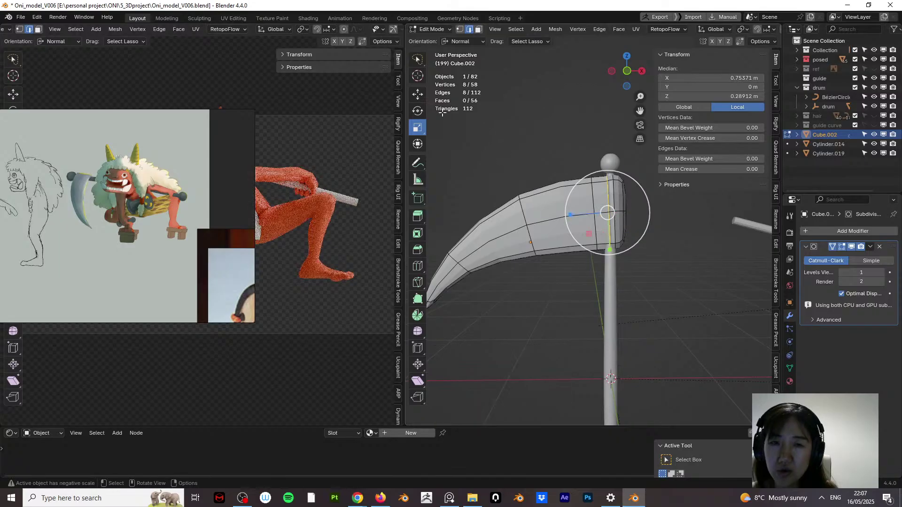
Step: Move the edge loop at the pole about 0.116 m toward the blade, excluding its normal X axis
left_click(419, 94)
key("g")
key("shift+x")
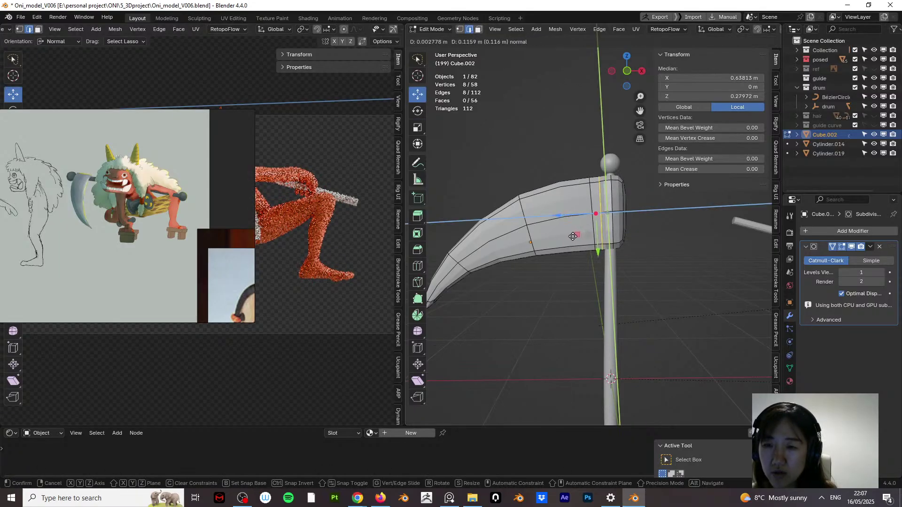
left_click(572, 236)
left_click(572, 236)
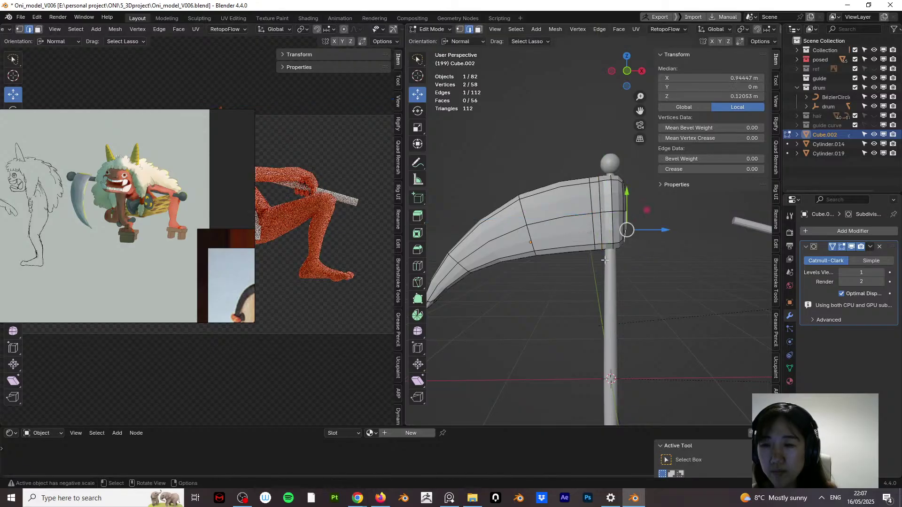
middle_click_drag(573, 236, 636, 248)
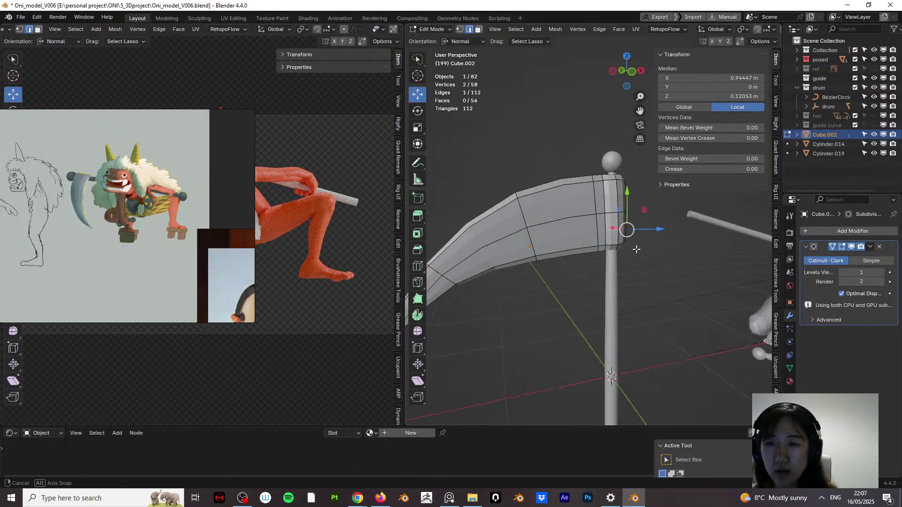
Step: Switch to Object Mode and apply the blade's Subdivision Surface modifier
left_click(438, 28)
left_click(438, 40)
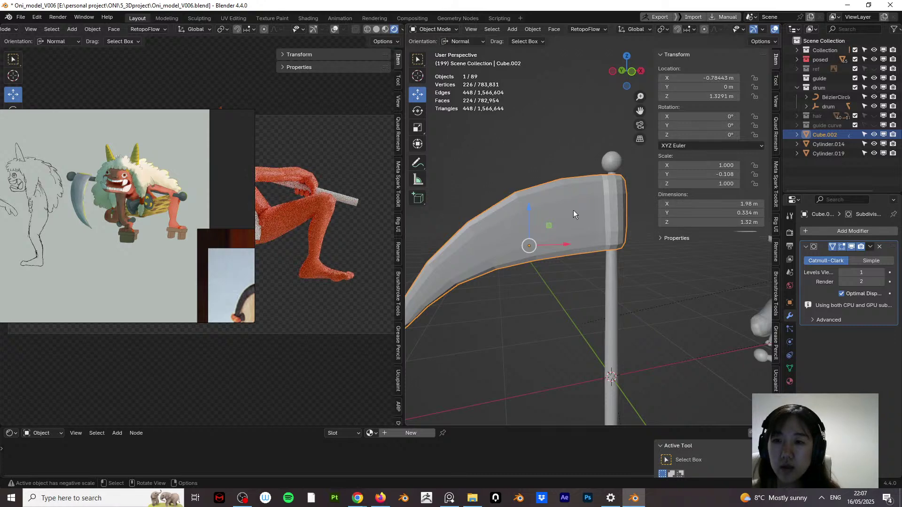
key("ctrl+a")
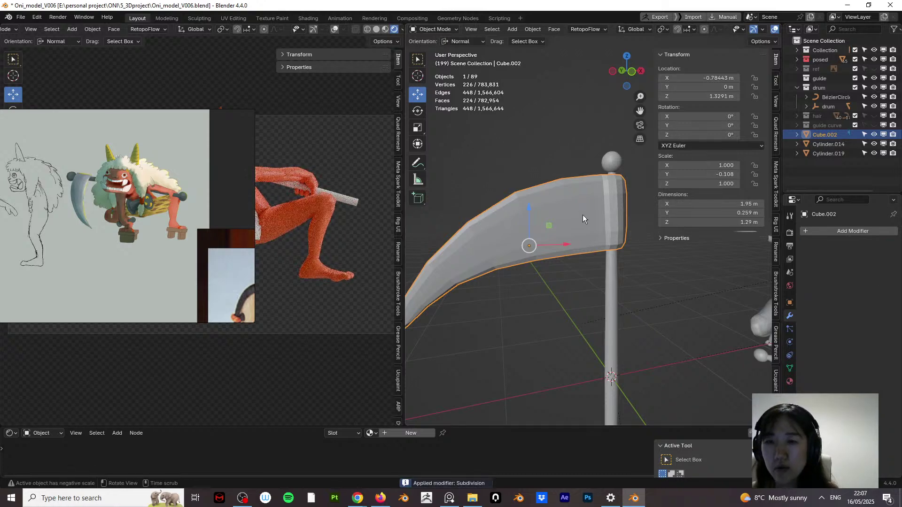
Step: Add a new Subdivision Surface modifier to the blade and set its render levels to 1
middle_click_drag(583, 215, 650, 210)
left_click(848, 237)
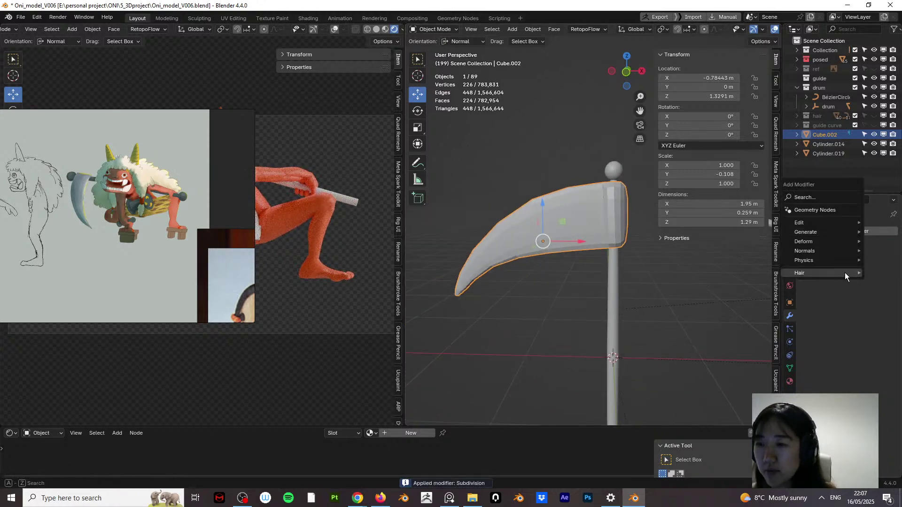
mouse_move(836, 232)
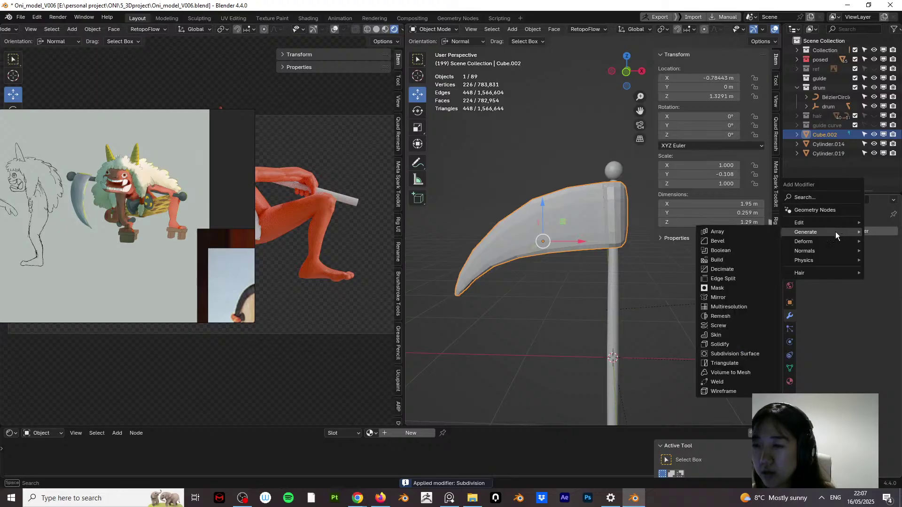
left_click(719, 354)
left_click(757, 264)
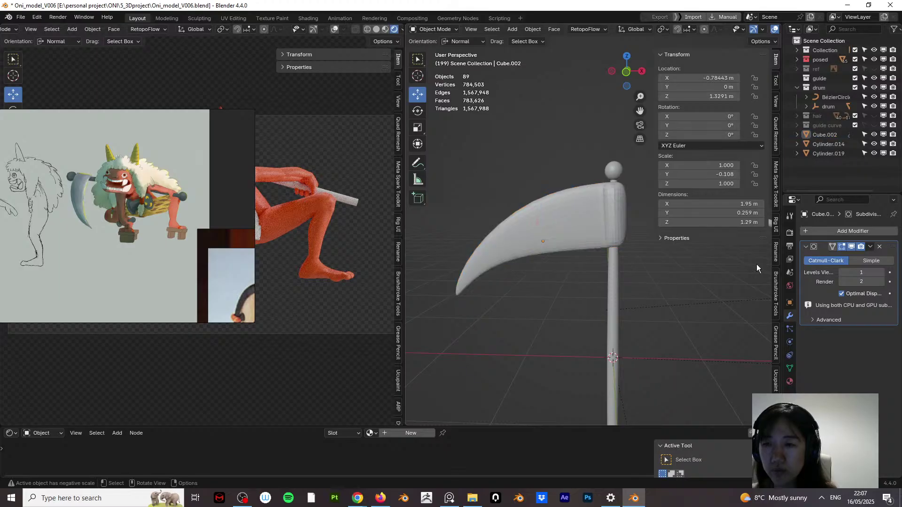
left_click(841, 282)
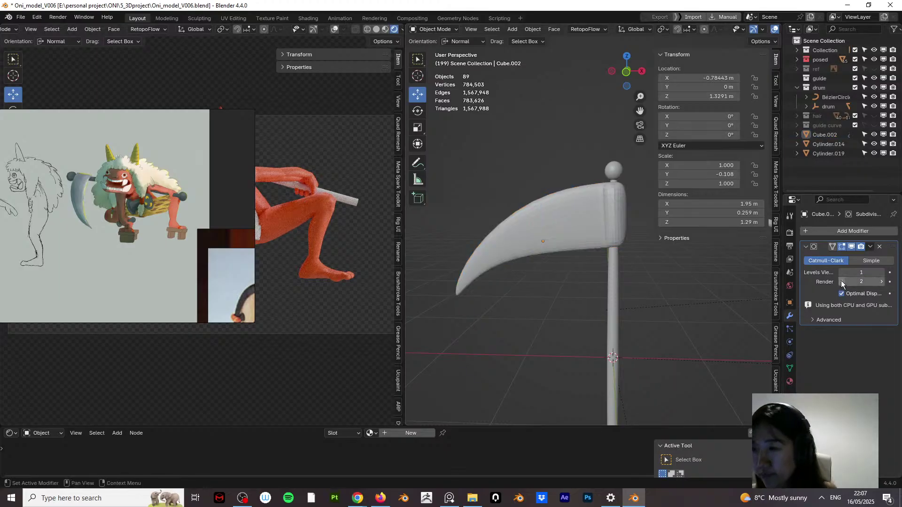
Step: Select the scythe blade and enter Sculpt Mode
middle_click_drag(607, 219, 622, 243)
left_click(597, 217)
left_click(450, 29)
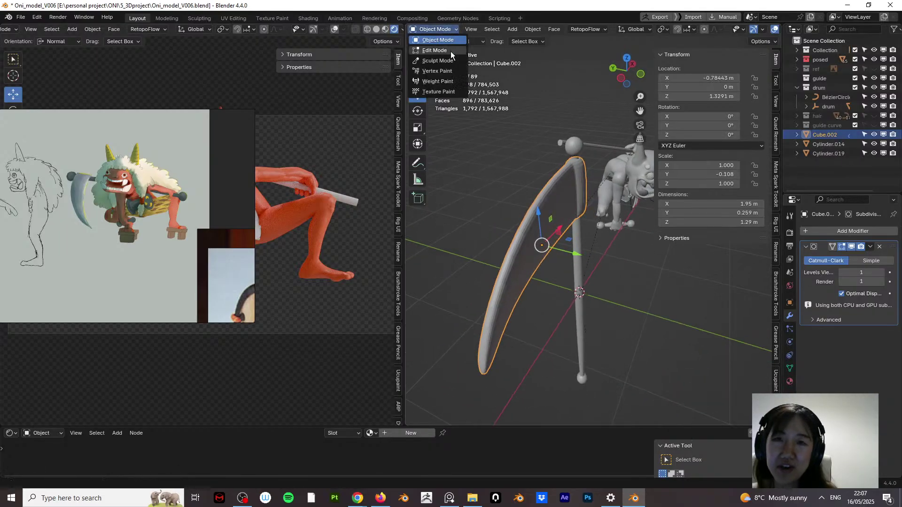
left_click(450, 58)
Step: Smooth the blade's surface with the Smooth brush at a 50 px radius and 0.700 strength
mouse_move(522, 190)
middle_mouse_down()
mouse_move(533, 218)
mouse_move(527, 242)
mouse_move(525, 117)
mouse_move(540, 185)
mouse_move(604, 197)
middle_mouse_up()
mouse_move(602, 200)
left_mouse_down("shift")
mouse_move(529, 207)
mouse_move(513, 219)
mouse_move(556, 201)
left_mouse_up("shift")
middle_click_drag(556, 201, 540, 201)
mouse_move(539, 201)
left_mouse_down("shift")
mouse_move(560, 192)
mouse_move(544, 201)
left_mouse_up("shift")
mouse_move(543, 201)
middle_mouse_down()
mouse_move(704, 172)
mouse_move(617, 211)
mouse_move(616, 197)
middle_mouse_up()
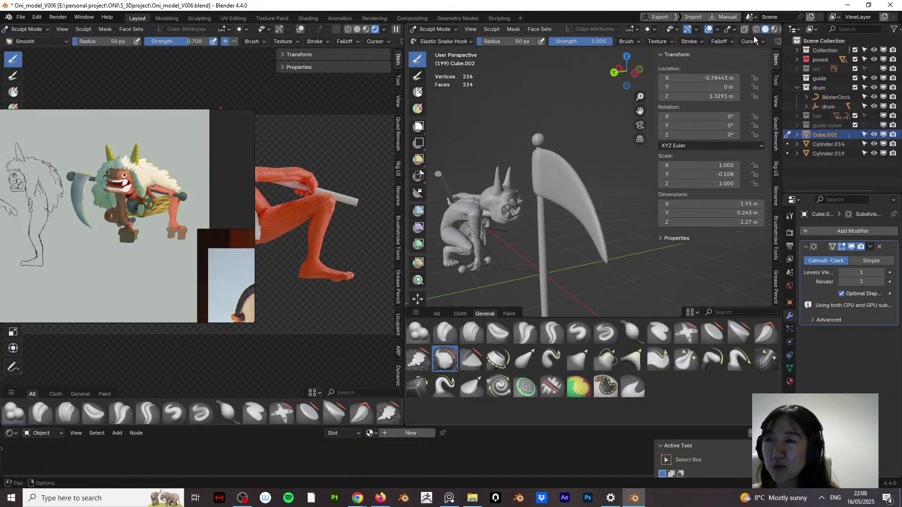
scroll(617, 36, "down", 5)
scroll(620, 39, "down", 1)
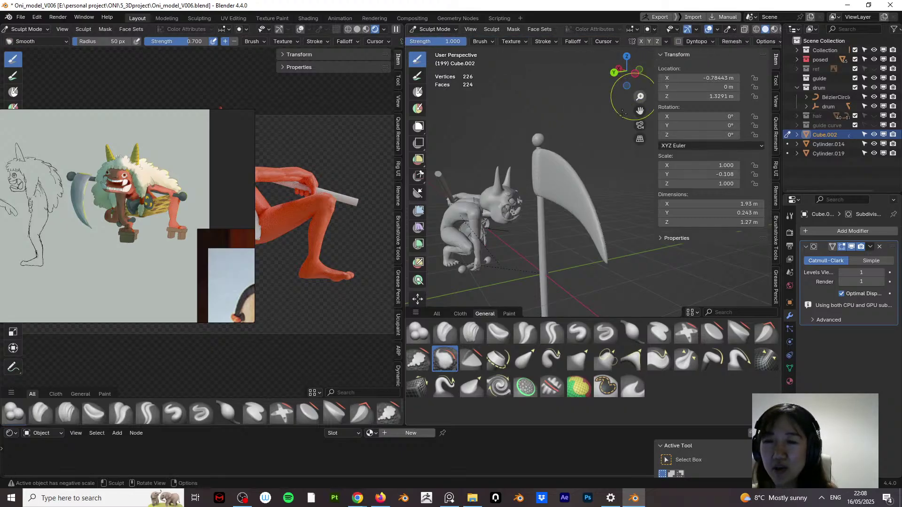
Step: Choose the Elastic Grab brush and nudge the middle of the blade's lower edge at 0.500 strength
middle_click_drag(600, 184, 644, 190)
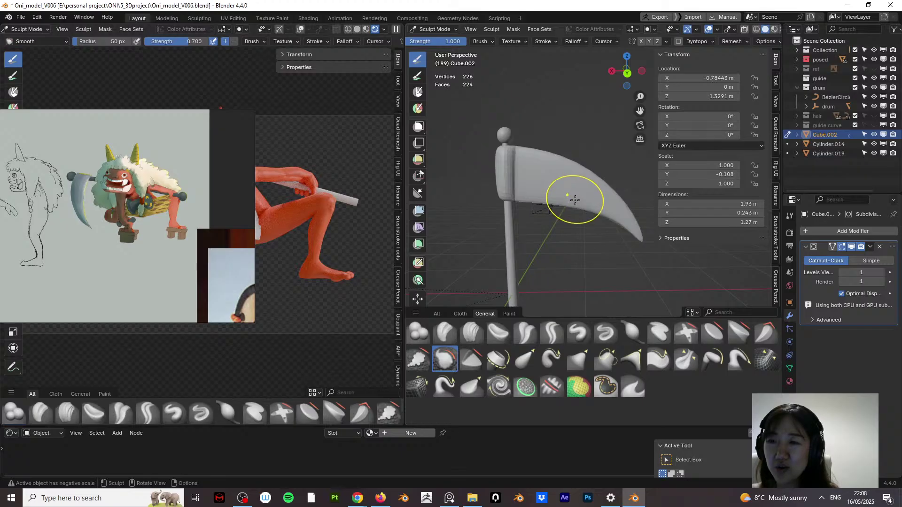
mouse_move(568, 200)
middle_mouse_down()
mouse_move(604, 198)
mouse_move(593, 196)
middle_mouse_up()
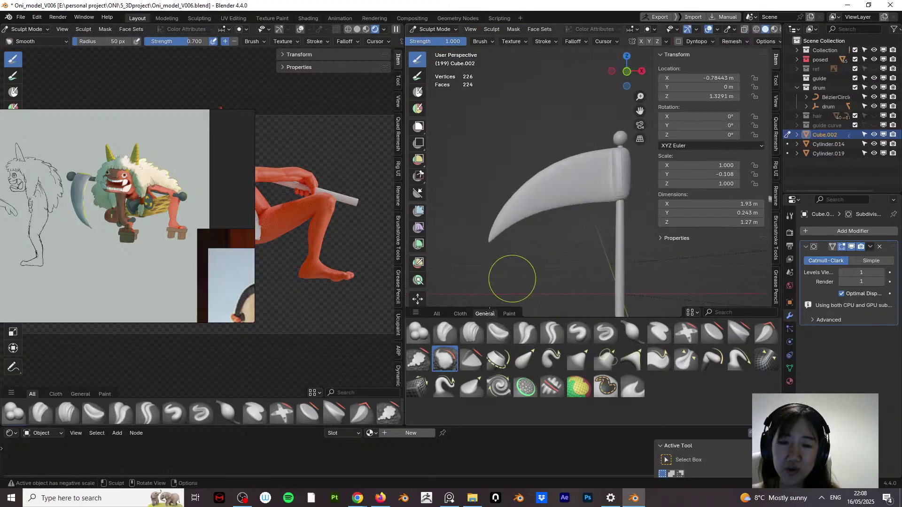
left_click(553, 359)
left_click(524, 361)
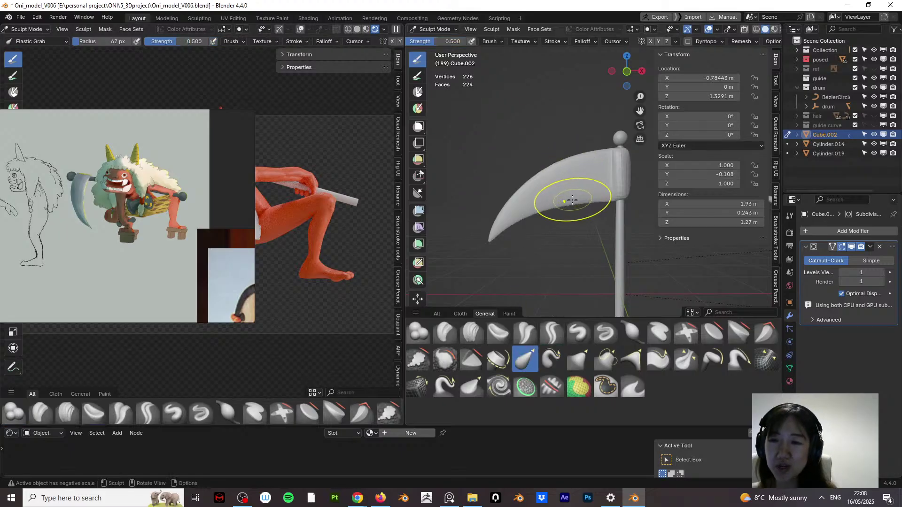
left_click_drag(571, 201, 574, 200)
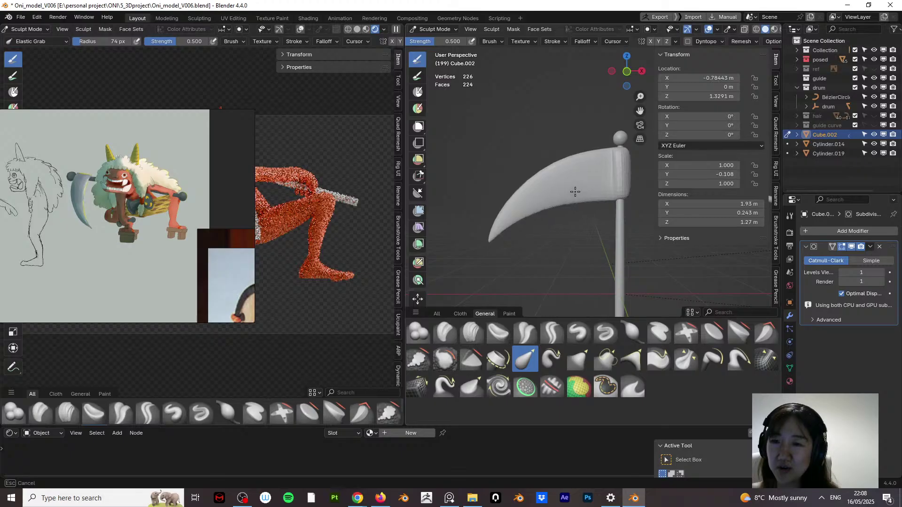
Step: Smooth the blade near the pole and return to the Elastic Grab brush
middle_click_drag(577, 186, 601, 184)
key("s")
left_click_drag(601, 184, 599, 172)
left_click(525, 361)
Step: Smooth the blade's blunt end and pull it up toward the pole's ball with the Elastic Grab brush
middle_click_drag(601, 175, 608, 168)
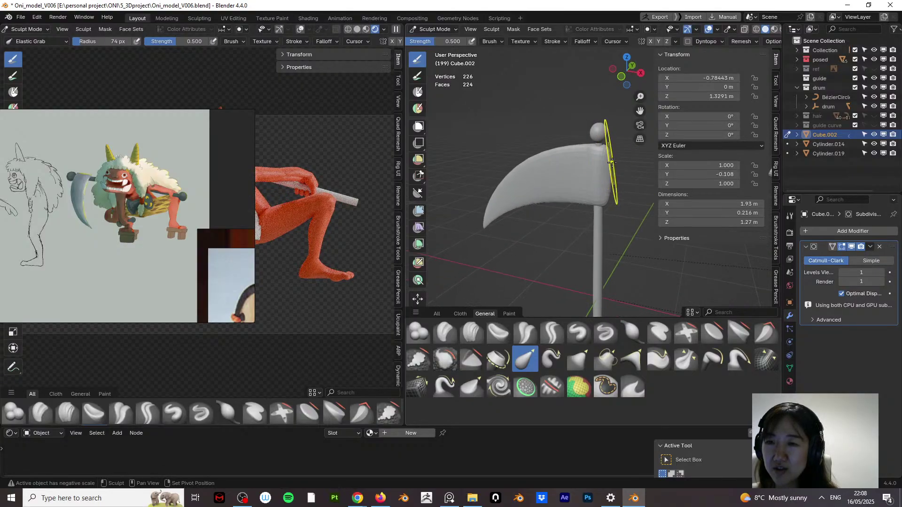
key("s")
left_click_drag(611, 162, 609, 173)
key("g")
middle_click_drag(610, 173, 607, 150)
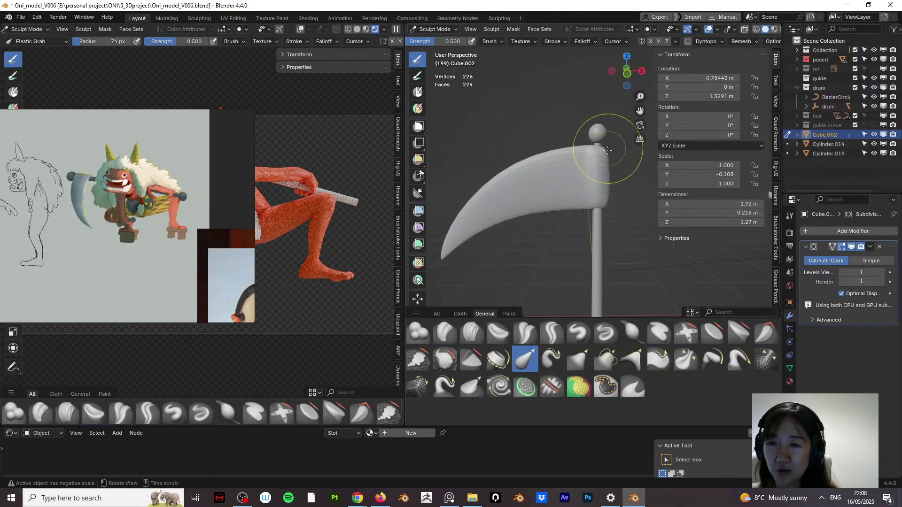
left_click_drag(607, 174, 596, 136)
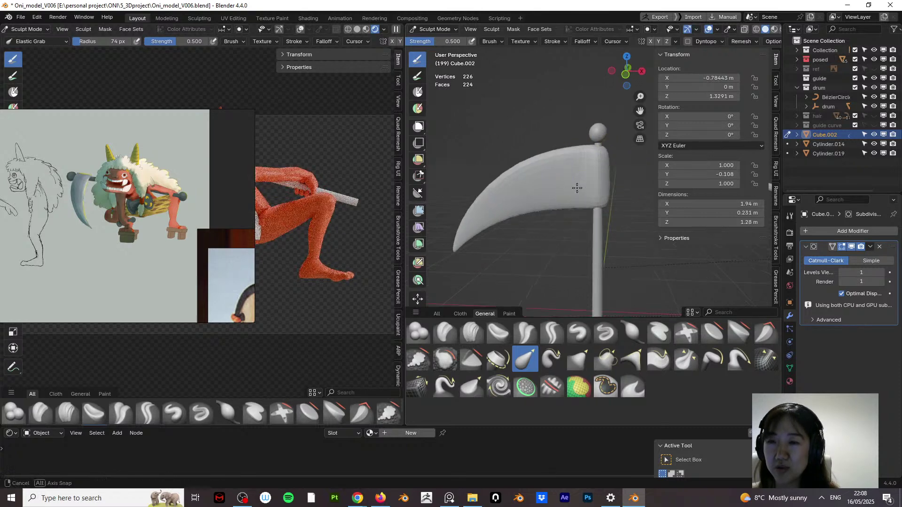
Step: Smooth the blade's blunt end from its opposite face with the Smooth brush at a 74 px radius
mouse_move(578, 188)
middle_mouse_down()
mouse_move(454, 234)
mouse_move(693, 259)
mouse_move(616, 185)
middle_mouse_up()
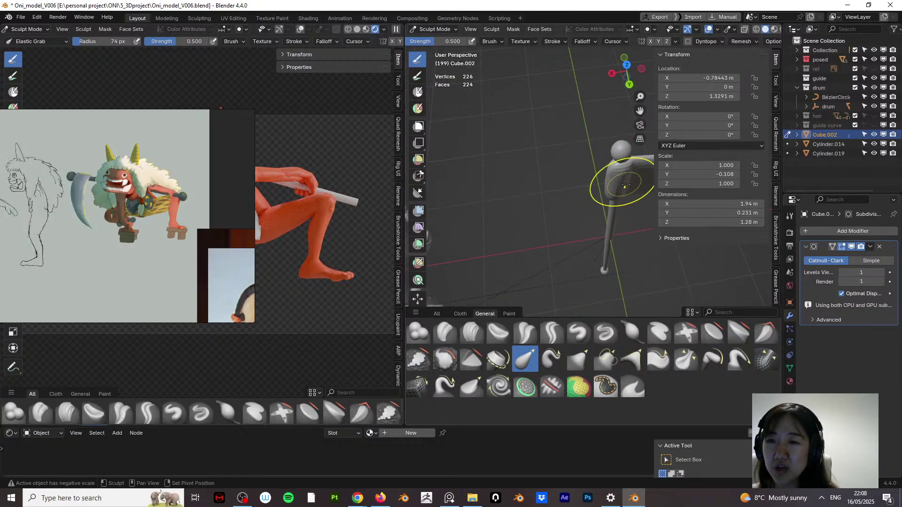
key("s")
mouse_move(630, 182)
left_mouse_down()
mouse_move(607, 196)
mouse_move(619, 190)
left_mouse_up()
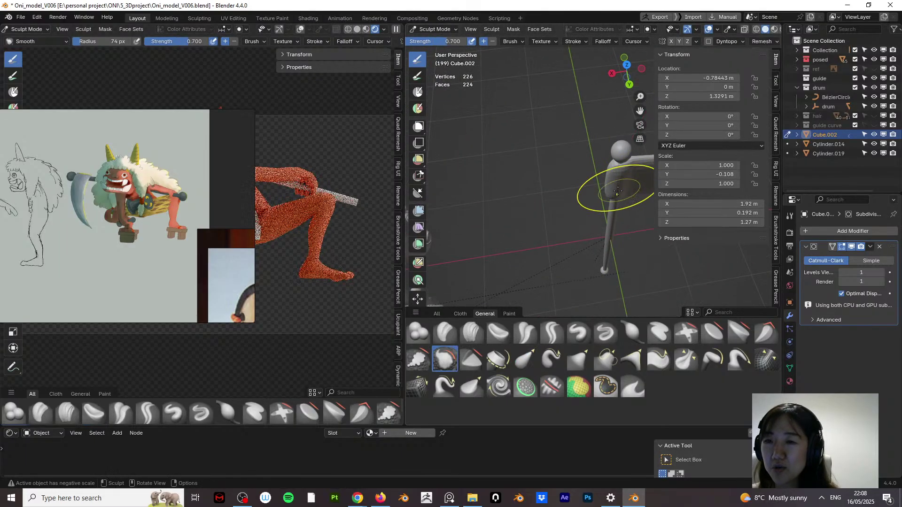
Step: Adjust the voxel size, voxel-remesh the blade, and activate the Elastic Grab brush
mouse_move(619, 190)
middle_mouse_down()
mouse_move(665, 197)
mouse_move(609, 191)
middle_mouse_up()
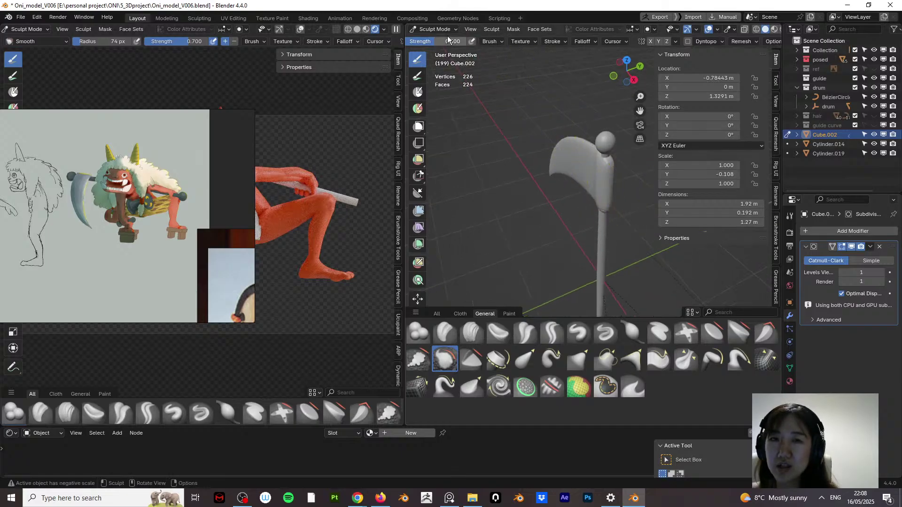
left_click_drag(448, 39, 437, 41)
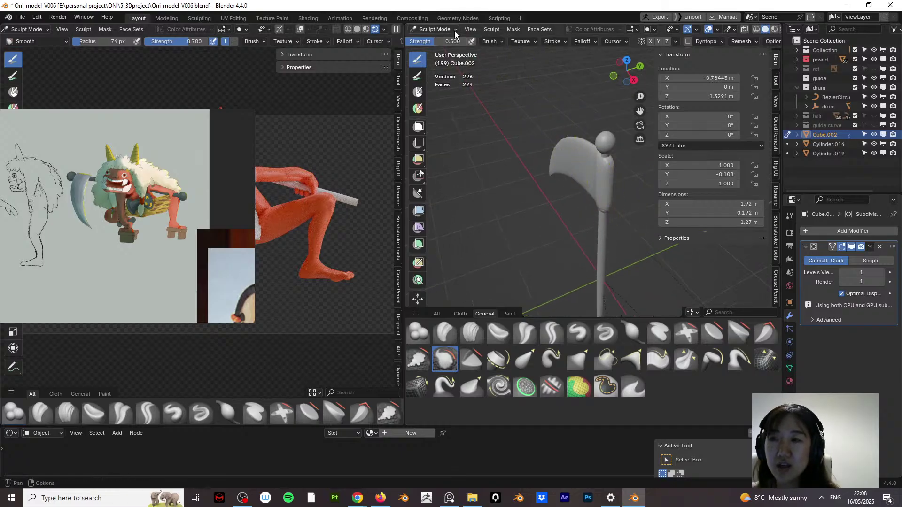
left_click(746, 41)
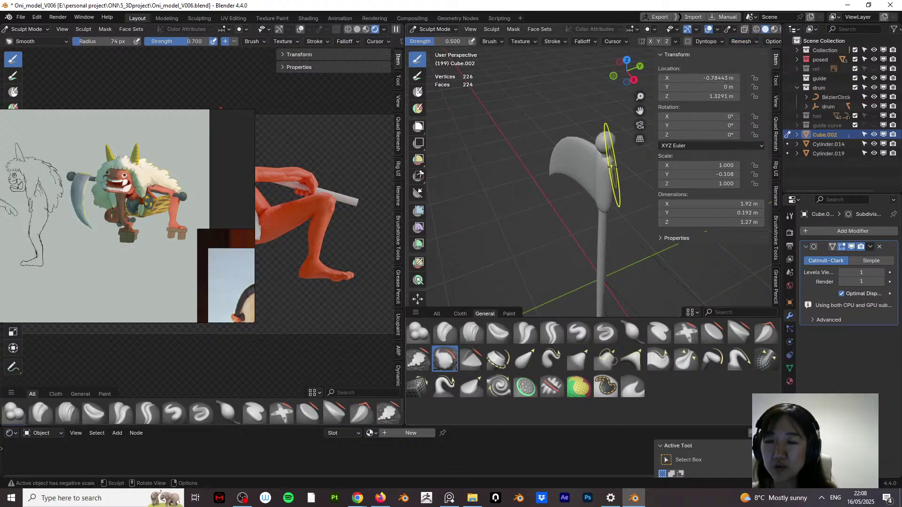
key("r")
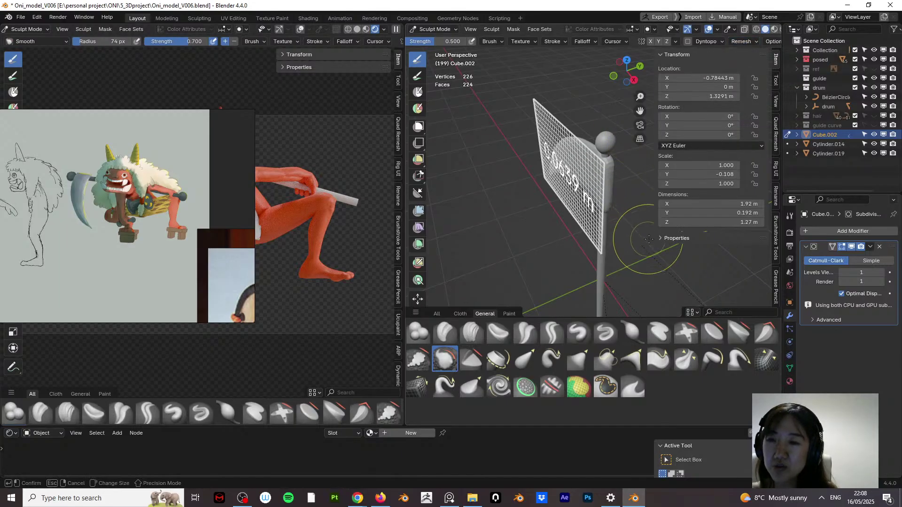
left_click(624, 251)
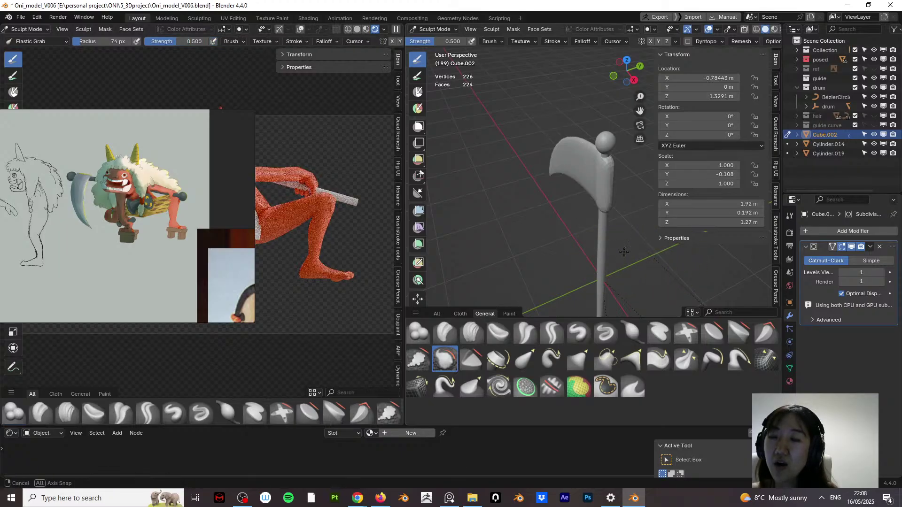
middle_click_drag(624, 251, 638, 249)
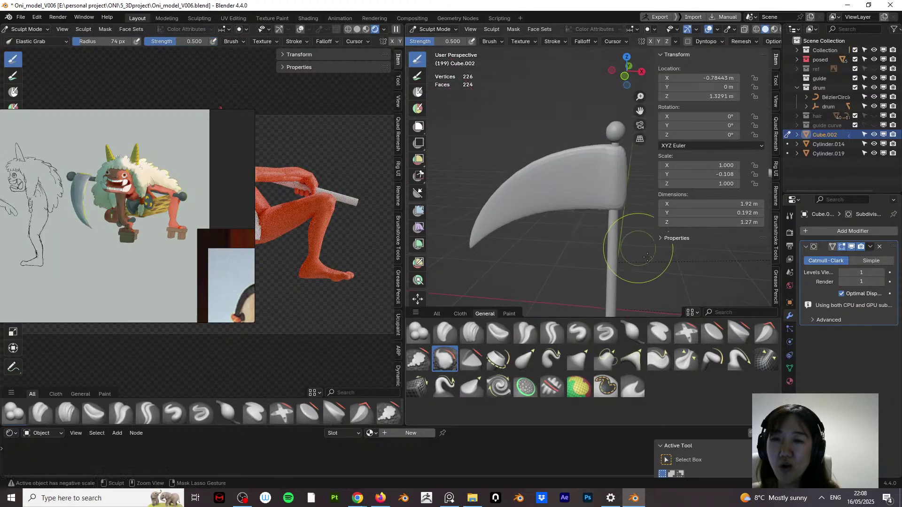
key("g")
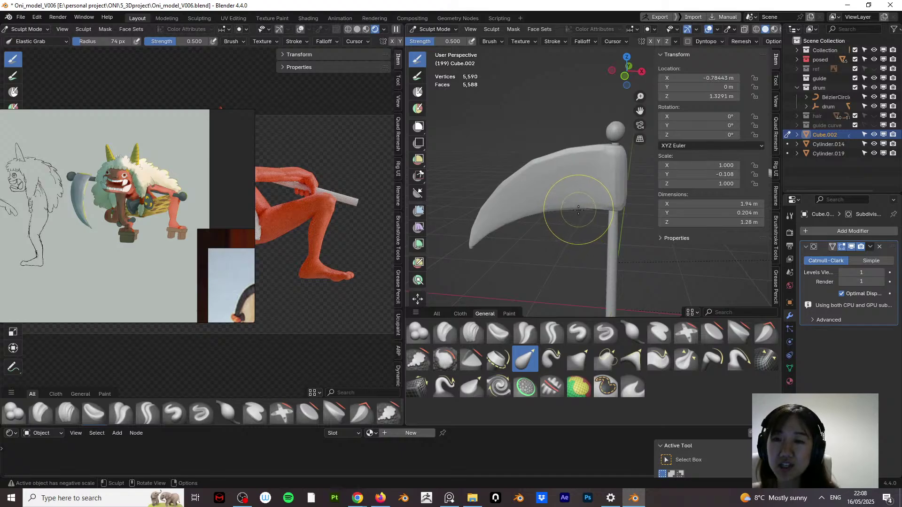
Step: Smooth the remeshed blade around the pole and along its lower edge, and switch back to Elastic Grab
mouse_move(615, 182)
left_mouse_down("shift")
mouse_move(625, 169)
mouse_move(566, 151)
mouse_move(529, 162)
mouse_move(480, 235)
mouse_move(587, 206)
mouse_move(573, 207)
left_mouse_up("shift")
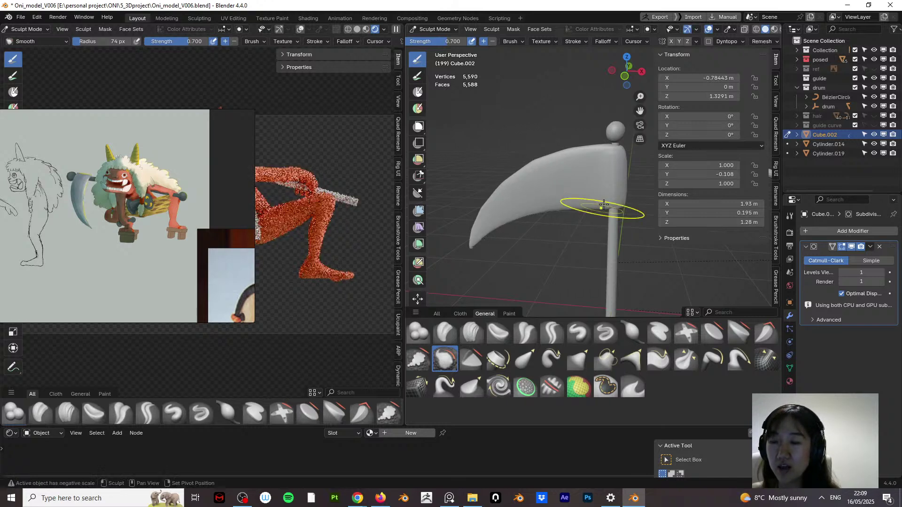
key("g")
middle_click_drag(564, 201, 587, 155)
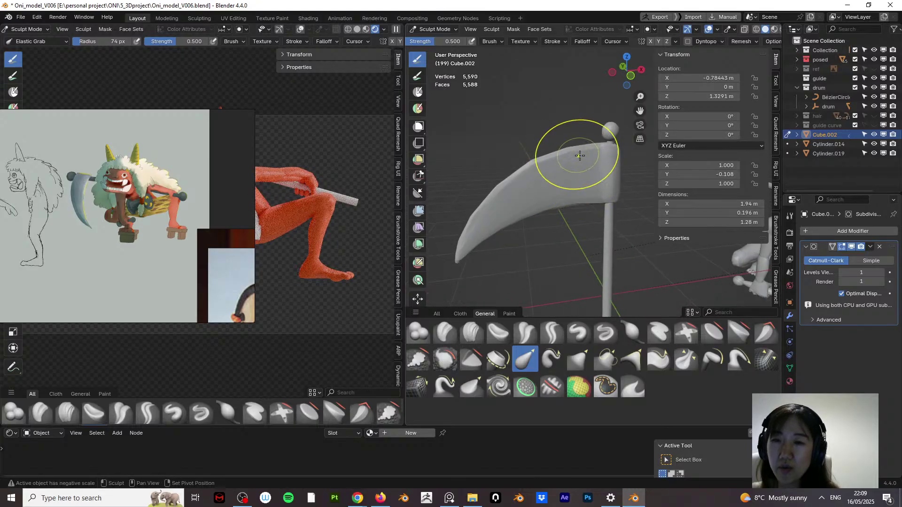
Step: Smooth the blade's upper edge and outer curve down to the tip, and adjust the blade's remesh voxel size
left_click_drag(605, 137, 553, 153, "shift")
mouse_move(501, 184)
left_mouse_down("shift")
mouse_move(466, 230)
mouse_move(463, 221)
left_mouse_up("shift")
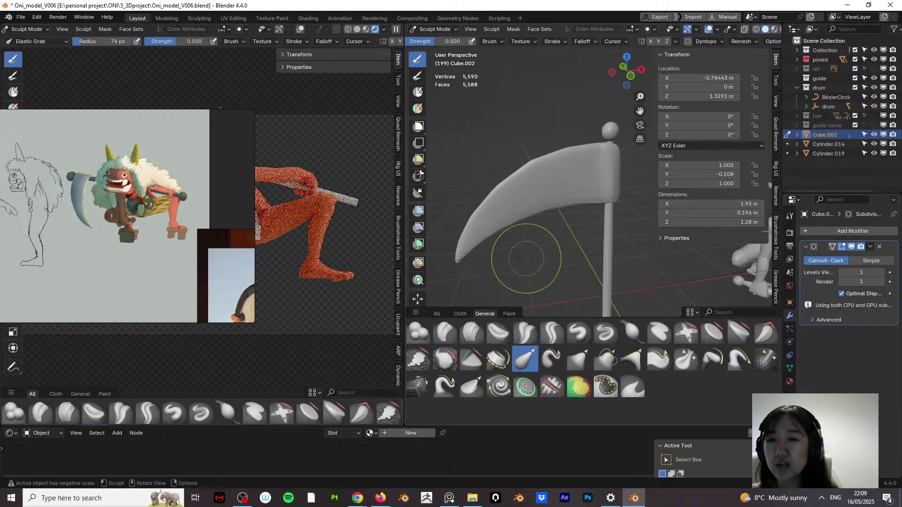
mouse_move(534, 262)
middle_mouse_down()
mouse_move(671, 262)
mouse_move(573, 238)
mouse_move(630, 218)
mouse_move(543, 221)
mouse_move(570, 226)
mouse_move(552, 185)
middle_mouse_up()
key("shift+r")
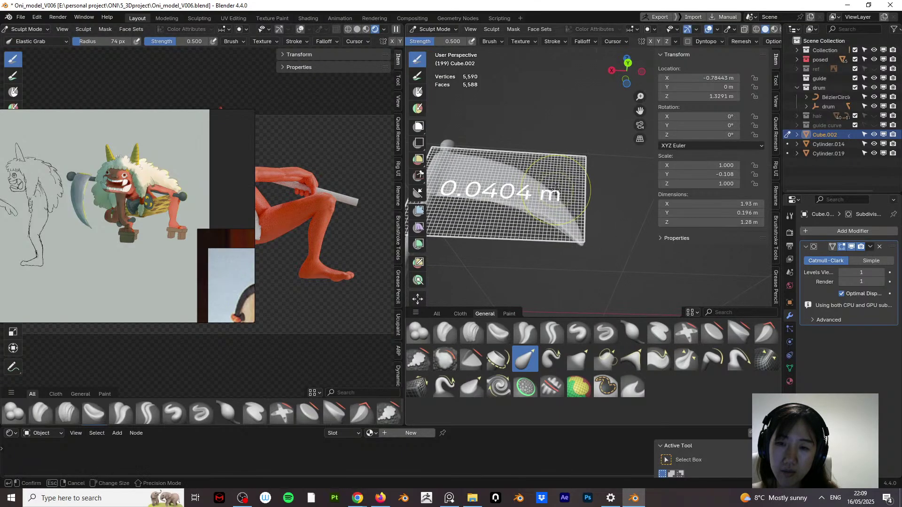
left_click(508, 151)
Step: Switch to Object Mode and apply all transforms (location, rotation and scale) to the blade
left_click(432, 33)
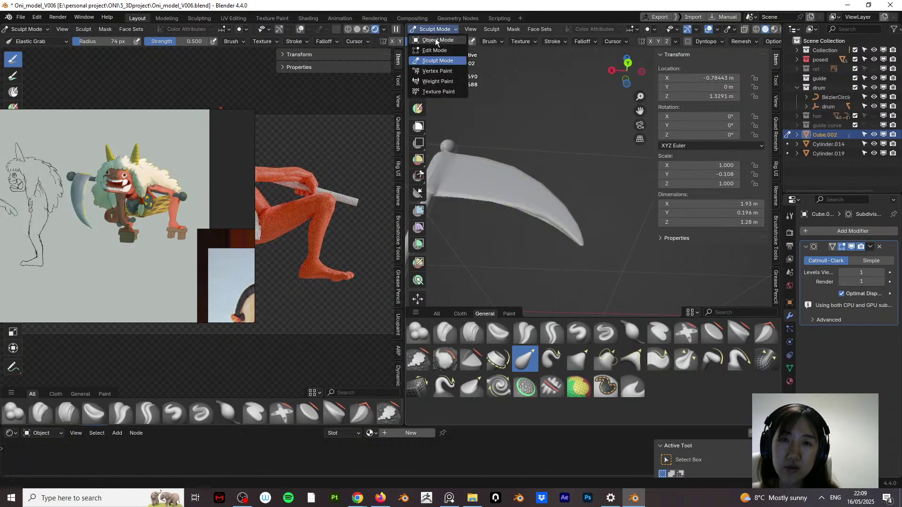
left_click(435, 37)
key("ctrl+a")
left_click(565, 179)
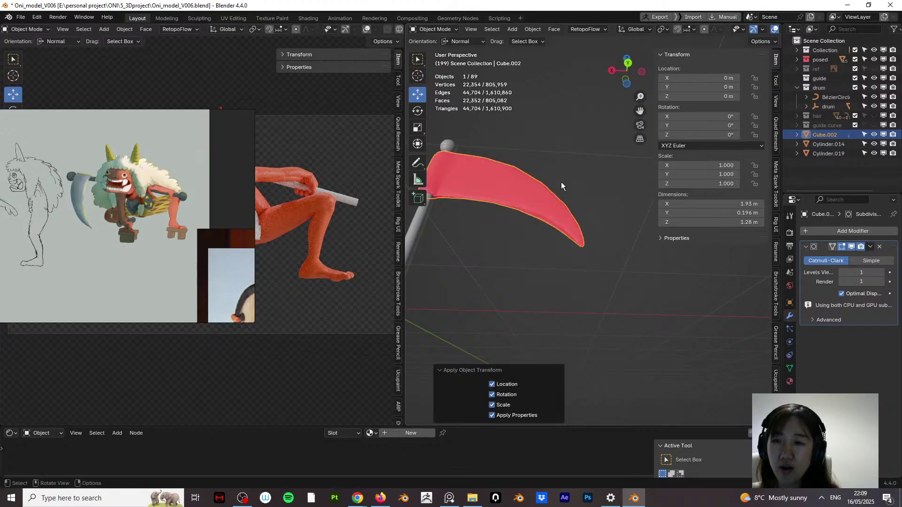
Step: Flip the normals of the whole blade mesh in Edit Mode and save the file
left_click(439, 30)
left_click(442, 51)
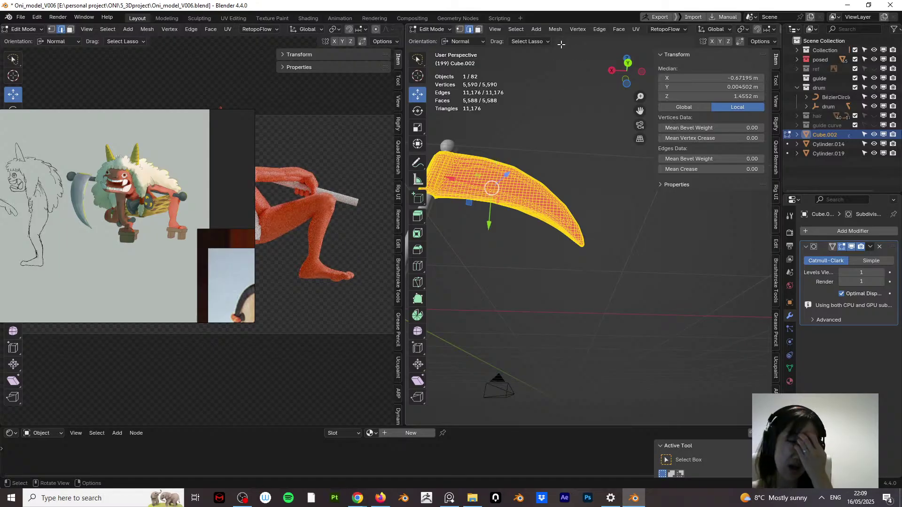
left_click(556, 31)
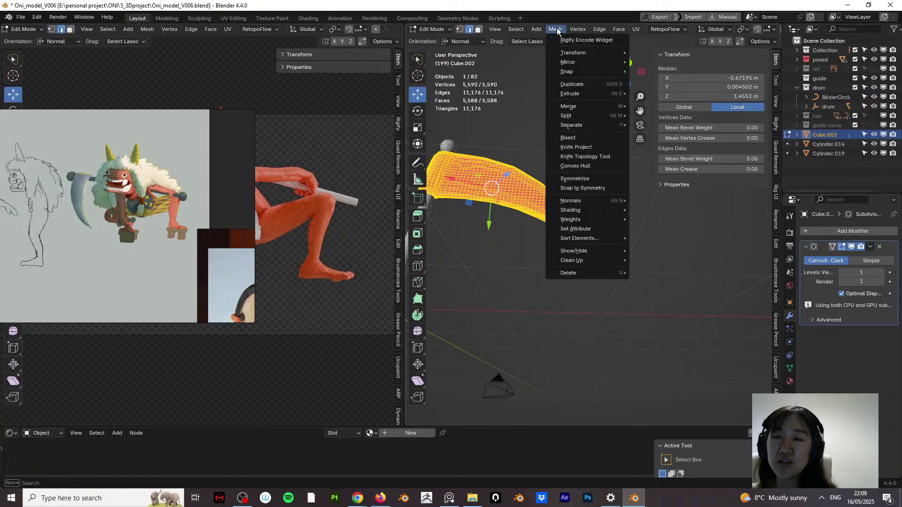
mouse_move(607, 201)
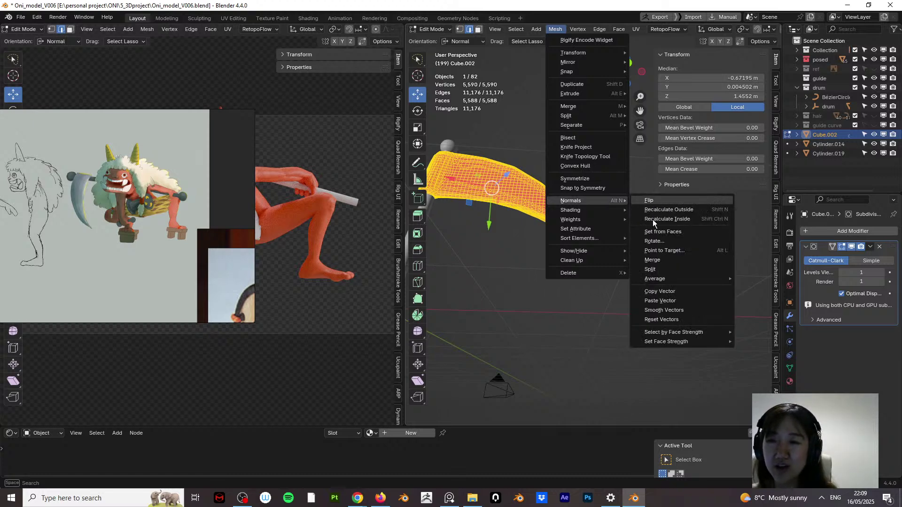
left_click(637, 201)
middle_click_drag(582, 196, 577, 177)
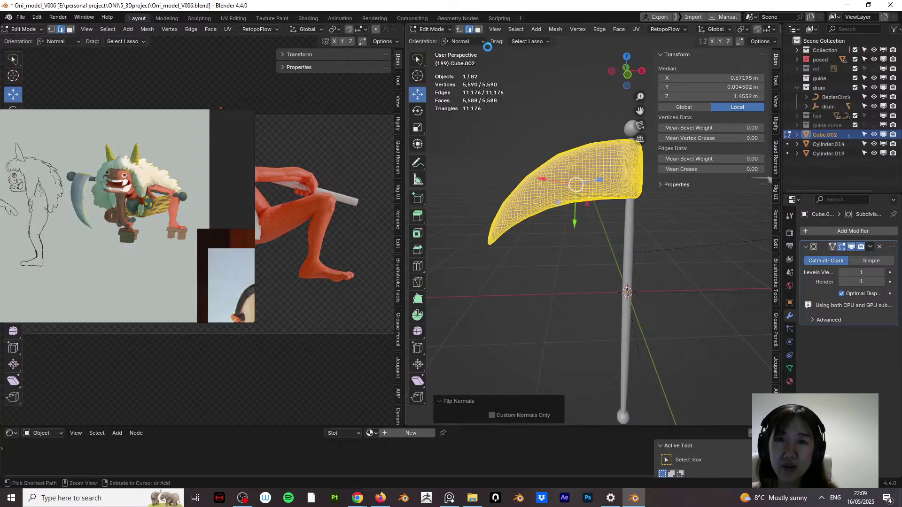
Step: Return the blade to Sculpt Mode and smooth its upper edge and its tip
left_click(439, 29)
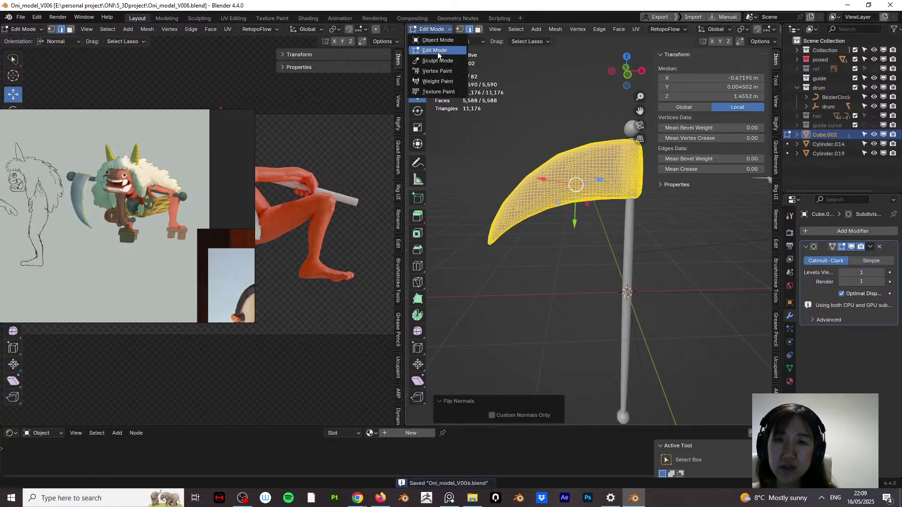
left_click(441, 60)
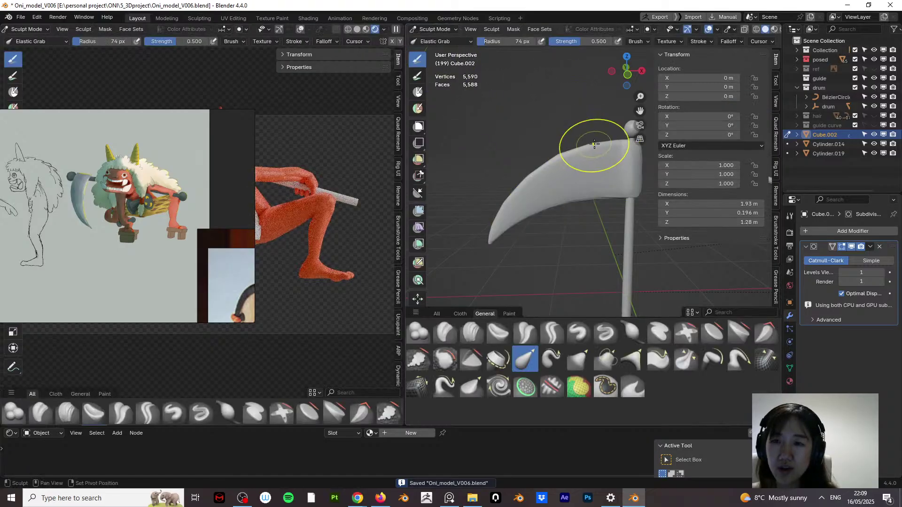
left_click_drag(590, 146, 556, 156, "shift")
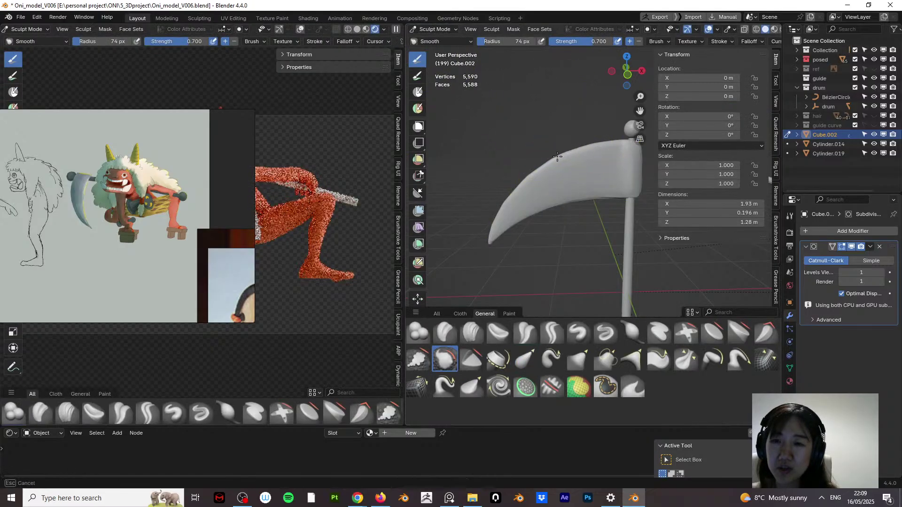
left_click_drag(496, 219, 494, 235, "shift")
Step: Reshape the blade near its tip with Elastic Grab, and smooth the lower edge toward the pole
key("g")
scroll(503, 235, "up", 3)
middle_click_drag(503, 235, 538, 200)
left_click_drag(539, 200, 526, 194)
key("s")
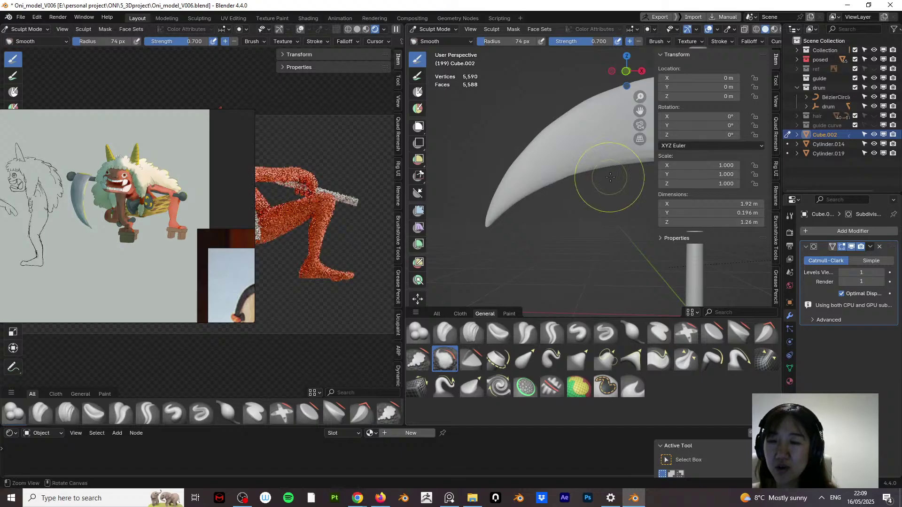
middle_click_drag(604, 172, 554, 201, "shift")
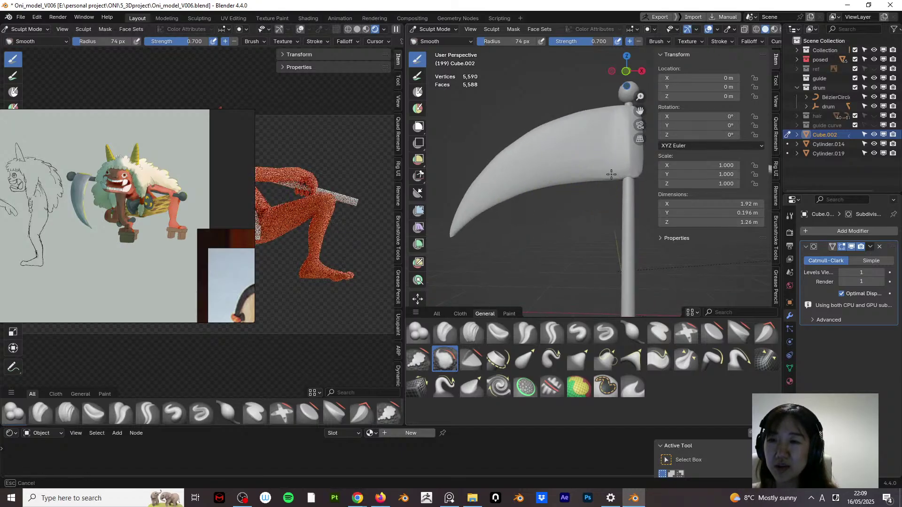
middle_click_drag(621, 178, 615, 184)
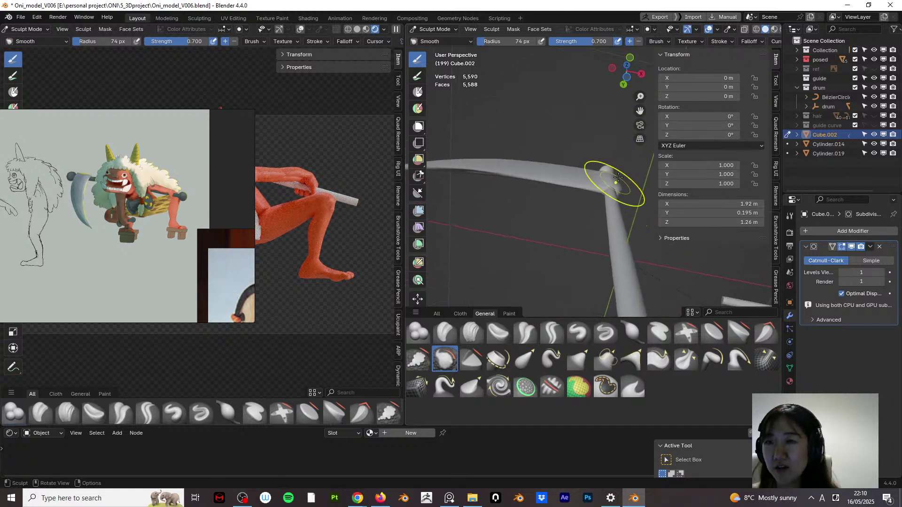
Step: Enable Z mirror symmetry and reshape the blade's blunt end around the pole with Elastic Grab
key("g")
scroll(732, 41, "down", 5)
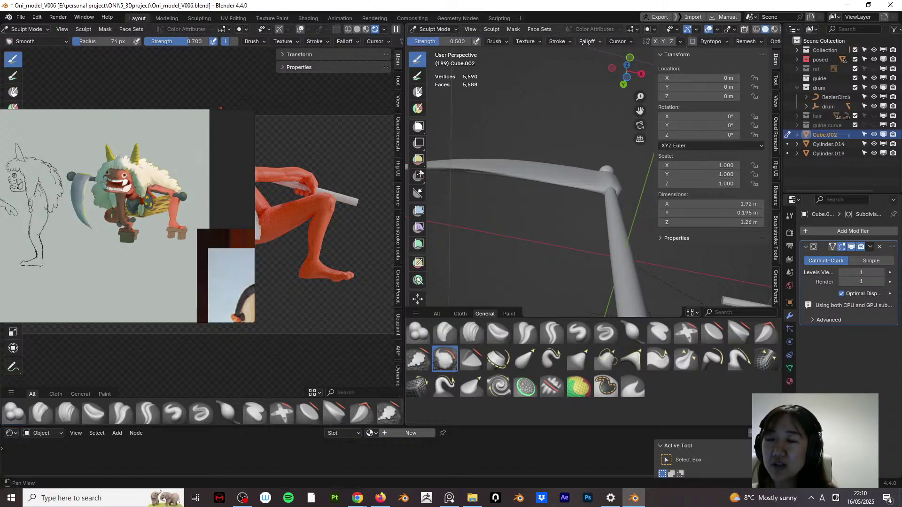
left_click(662, 41)
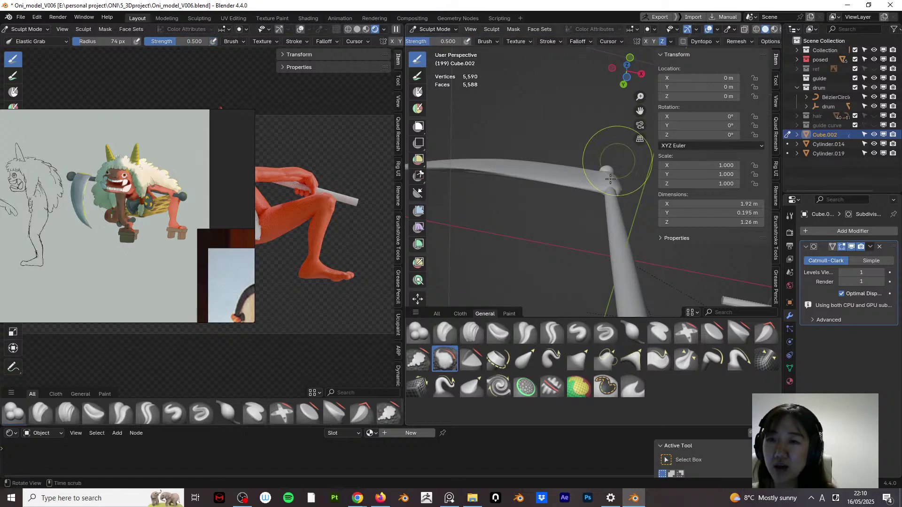
middle_click_drag(608, 185, 605, 187)
middle_click_drag(627, 157, 618, 178)
key("g")
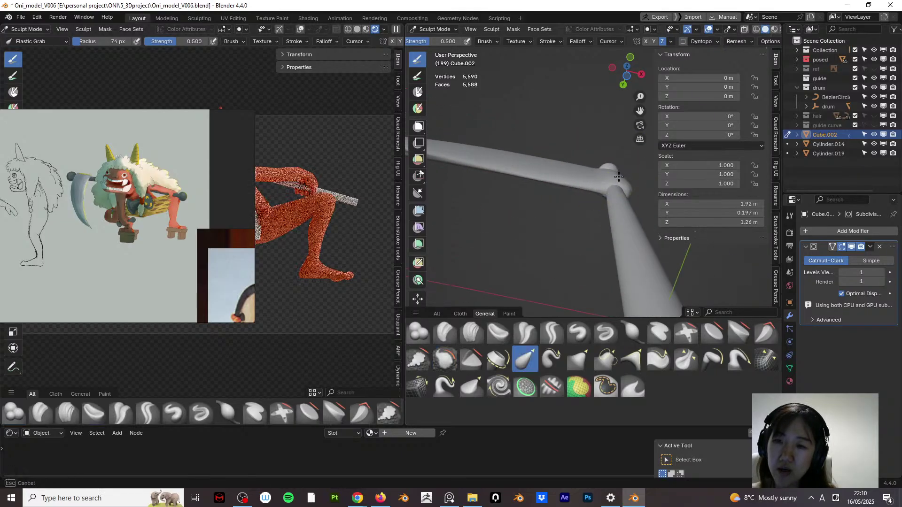
left_click_drag(608, 177, 610, 183)
mouse_move(610, 183)
middle_mouse_down()
mouse_move(663, 173)
mouse_move(611, 162)
middle_mouse_up()
Step: Smooth the faces of the blade's blunt end where it wraps around the pole
key("s")
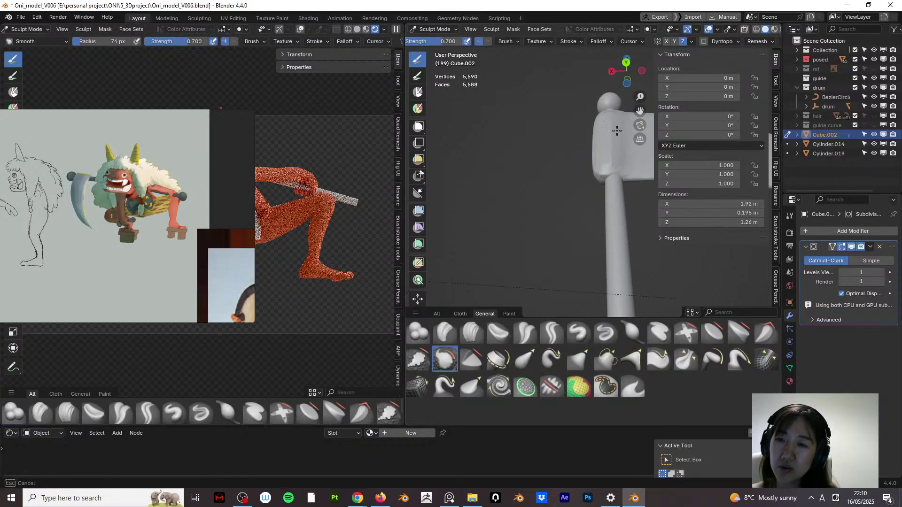
left_click_drag(612, 153, 625, 174)
mouse_move(625, 174)
middle_mouse_down()
mouse_move(638, 171)
mouse_move(601, 225)
mouse_move(656, 311)
middle_mouse_up()
Step: Switch to the Scrape/Fill brush at a 74 px radius and flatten the blade's blunt end around the pole
left_click(525, 359)
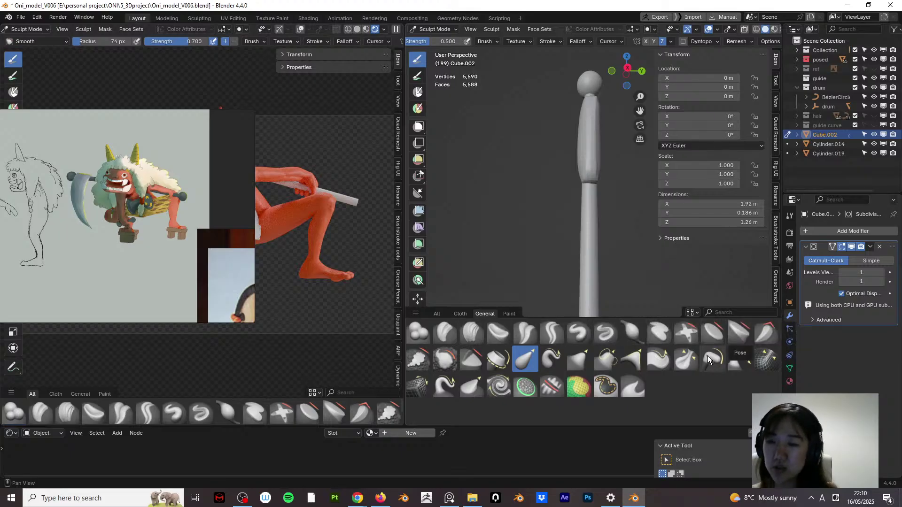
left_click(418, 360)
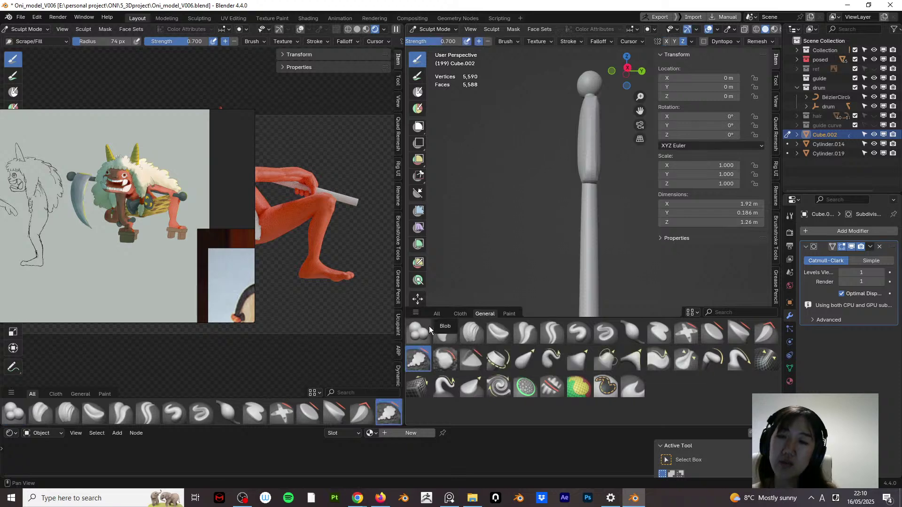
mouse_move(591, 168)
left_mouse_down()
mouse_move(598, 96)
mouse_move(592, 160)
mouse_move(515, 164)
left_mouse_up()
left_click_drag(621, 116, 581, 133, "alt+shift")
mouse_move(577, 149)
left_mouse_down("alt")
mouse_move(564, 161)
mouse_move(569, 147)
left_mouse_up("alt")
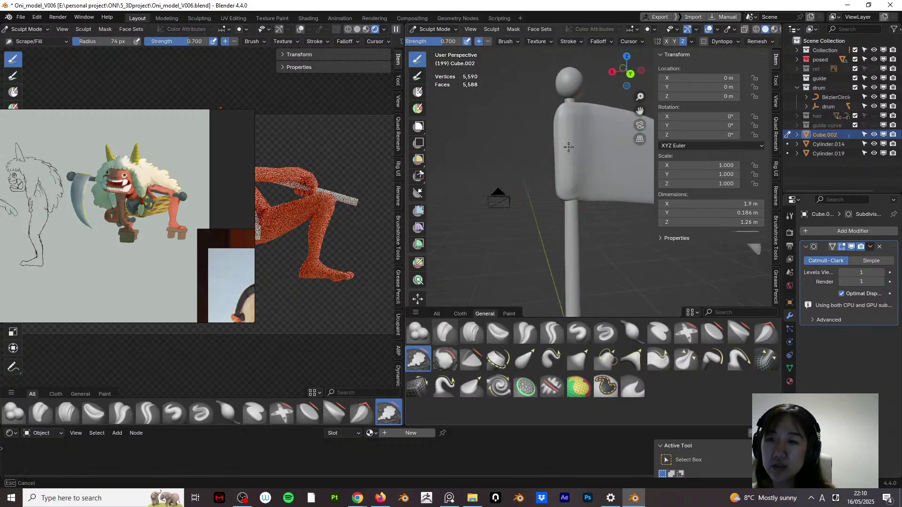
mouse_move(560, 108)
left_mouse_down("alt")
mouse_move(581, 128)
mouse_move(554, 144)
mouse_move(549, 116)
mouse_move(548, 137)
left_mouse_up("alt")
Step: Scrape the blunt end's back edge from several sides down to its lower corner, and smooth its upper part
left_click_drag(552, 184, 545, 161)
middle_click_drag(546, 161, 529, 128)
mouse_move(549, 124)
left_mouse_down()
mouse_move(541, 122)
mouse_move(550, 176)
left_mouse_up()
middle_click_drag(551, 176, 547, 189)
left_click_drag(547, 189, 553, 187)
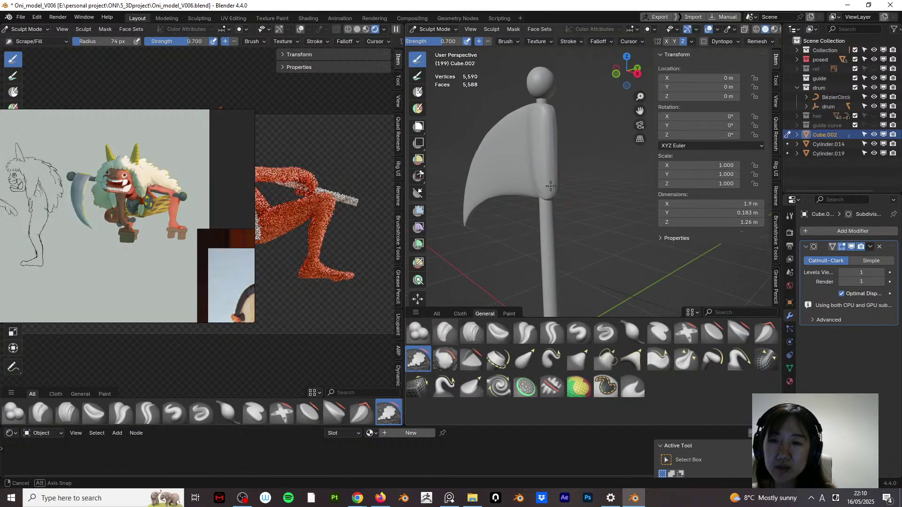
mouse_move(554, 187)
middle_mouse_down()
mouse_move(526, 129)
mouse_move(611, 155)
mouse_move(571, 154)
middle_mouse_up()
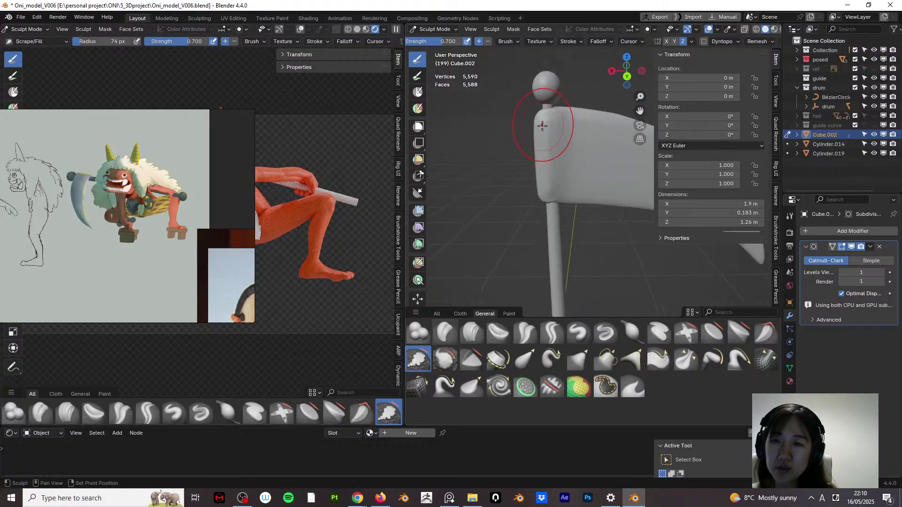
mouse_move(542, 126)
left_mouse_down("shift")
mouse_move(548, 154)
mouse_move(563, 140)
left_mouse_up("shift")
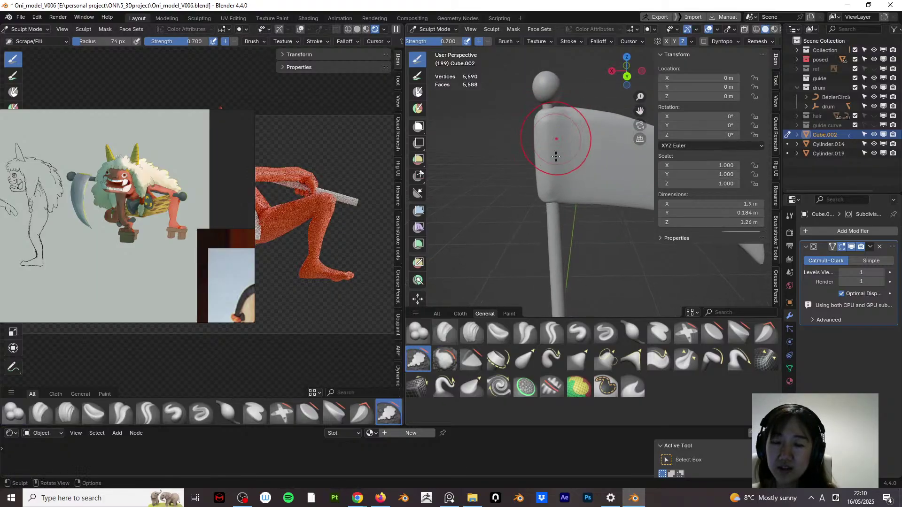
Step: Scrape the blade's lower cutting edge from the tip toward the pole
mouse_move(569, 138)
middle_mouse_down()
mouse_move(611, 135)
mouse_move(519, 147)
mouse_move(566, 143)
mouse_move(540, 161)
mouse_move(513, 227)
middle_mouse_up()
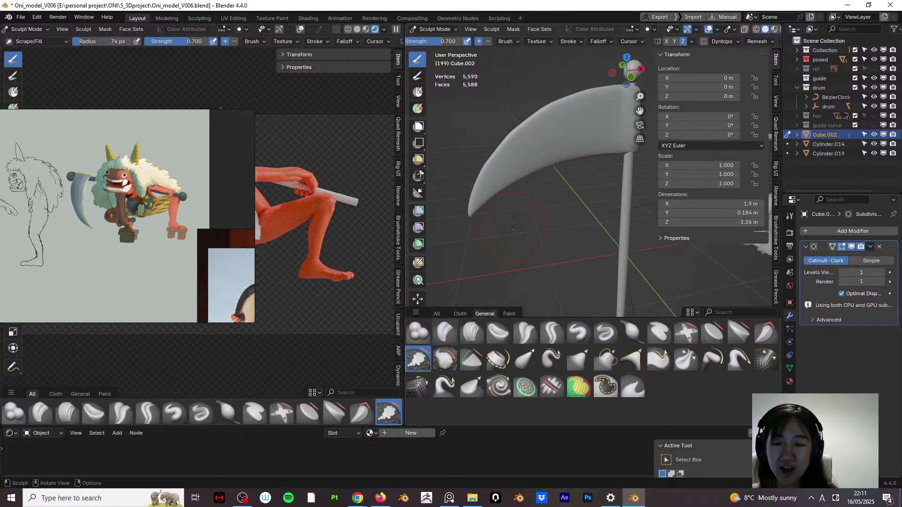
mouse_move(486, 207)
left_mouse_down()
mouse_move(491, 191)
mouse_move(576, 159)
left_mouse_up()
middle_click_drag(583, 192, 588, 157)
Step: Set the Scrape/Fill radius to 42 px and scrape the blade's lower edge and the face near the pole
key("grave")
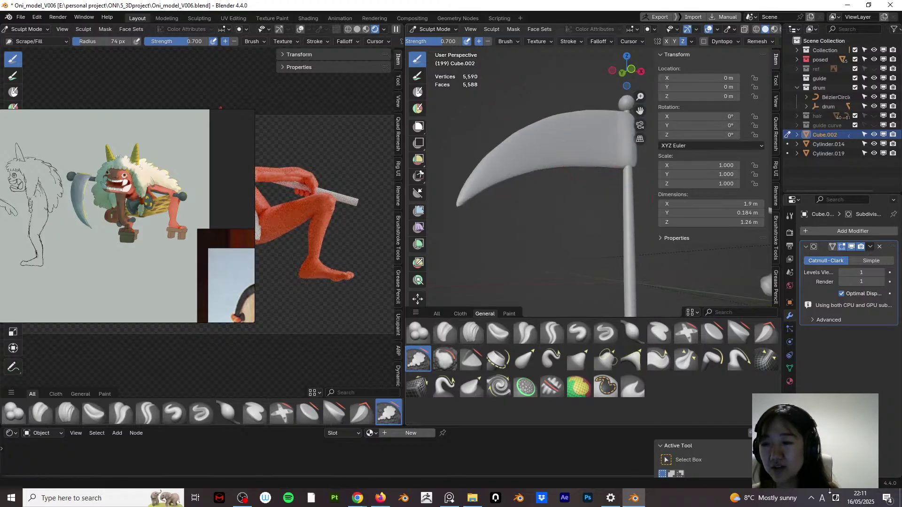
key("alt+shift")
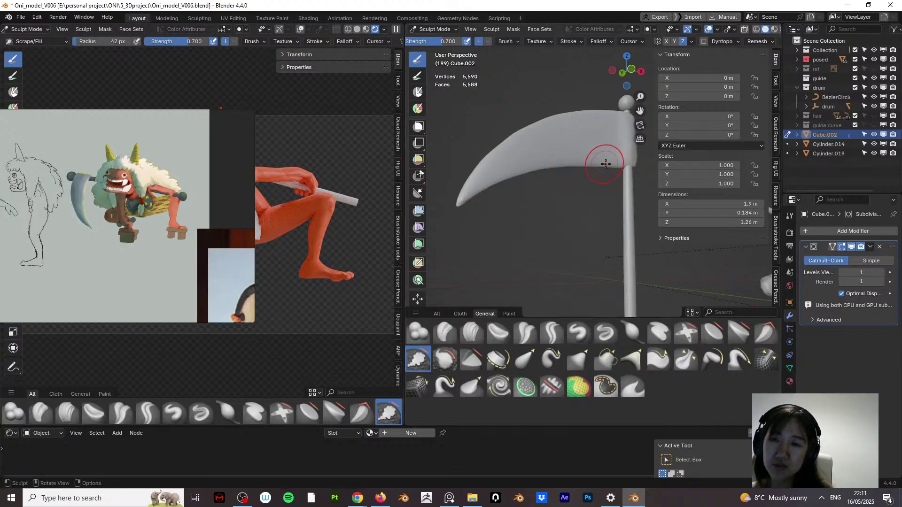
left_click_drag(606, 163, 607, 163)
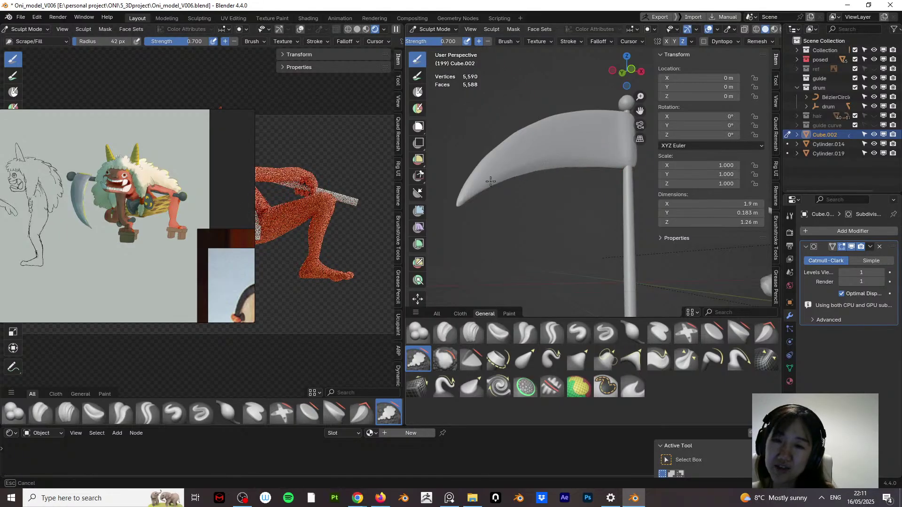
middle_click_drag(491, 182, 533, 212)
left_click_drag(594, 101, 597, 149)
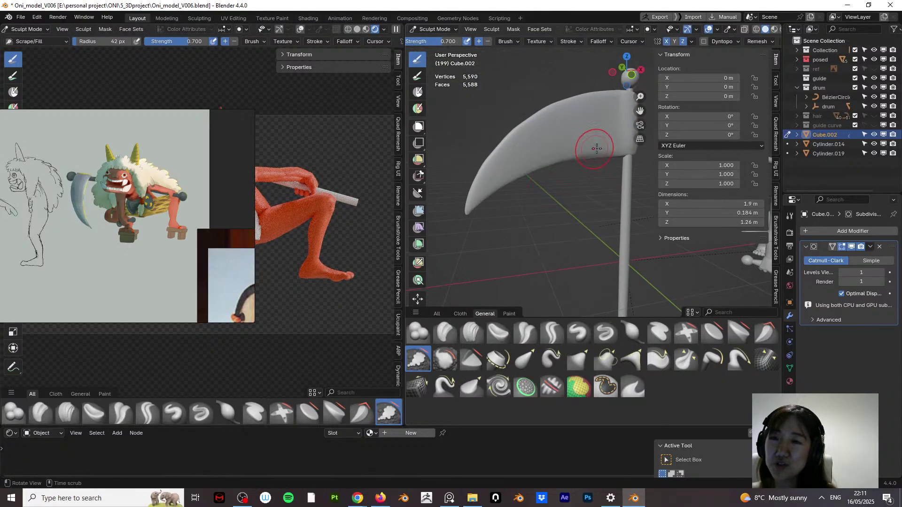
Step: Switch the mirror symmetry from Z to Y and scrape the blade's lower edge from the pole to the tip
mouse_move(597, 149)
middle_mouse_down()
mouse_move(506, 156)
mouse_move(562, 170)
middle_mouse_up()
left_click(559, 166)
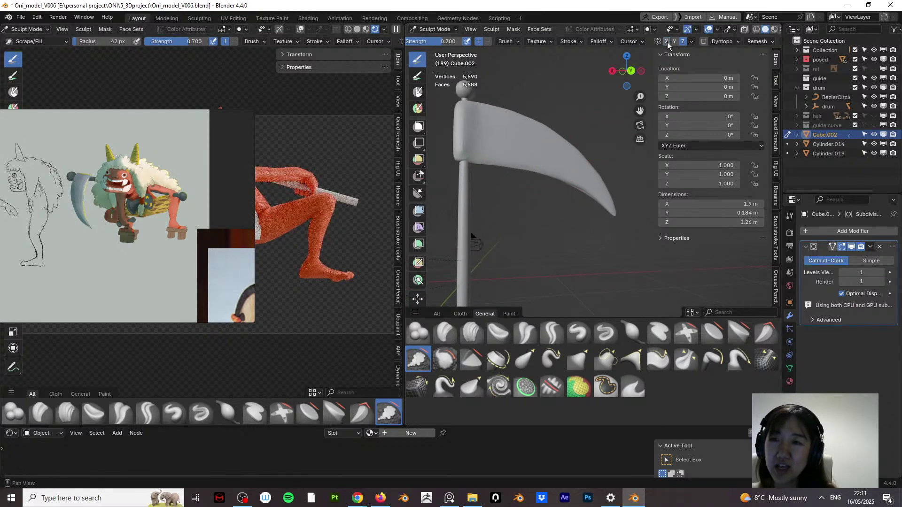
mouse_move(493, 157)
left_mouse_down()
mouse_move(472, 155)
mouse_move(578, 177)
mouse_move(577, 187)
mouse_move(566, 177)
mouse_move(595, 190)
mouse_move(610, 215)
mouse_move(565, 178)
mouse_move(505, 156)
mouse_move(513, 161)
left_mouse_up()
mouse_move(514, 161)
middle_mouse_down()
mouse_move(599, 179)
mouse_move(626, 169)
middle_mouse_up()
mouse_move(630, 163)
left_mouse_down()
mouse_move(537, 179)
mouse_move(508, 202)
left_mouse_up()
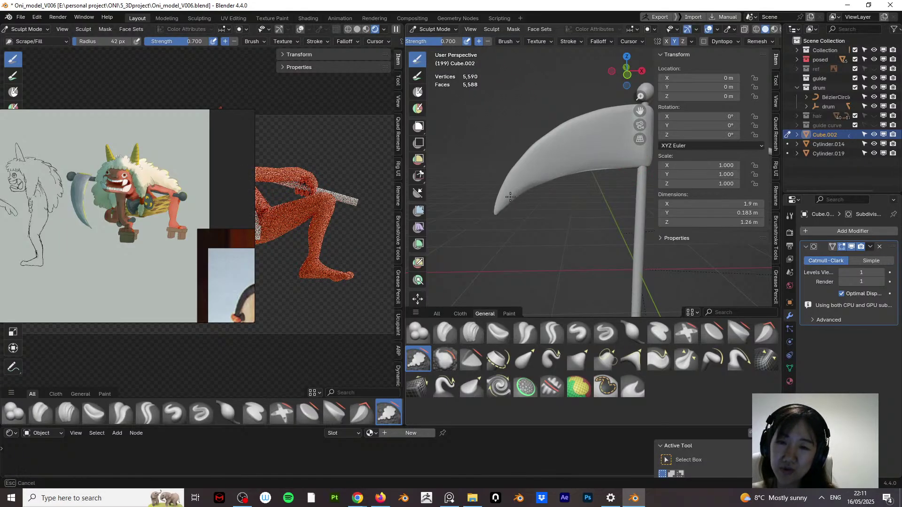
Step: Scrape the middle of the blade's cutting edge and the tip to thin them
left_click_drag(560, 167, 529, 181)
mouse_move(530, 181)
middle_mouse_down()
mouse_move(754, 145)
mouse_move(553, 186)
mouse_move(564, 164)
middle_mouse_up()
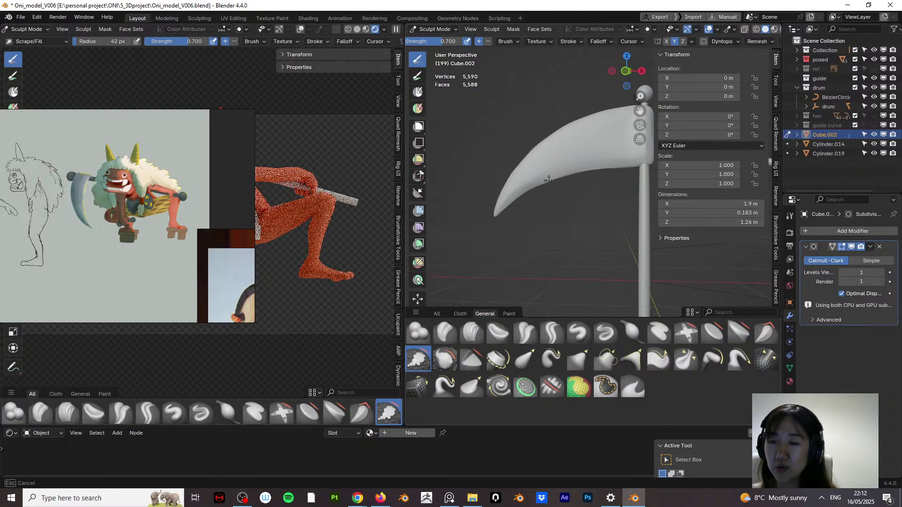
mouse_move(549, 181)
middle_mouse_down()
mouse_move(707, 110)
mouse_move(540, 183)
middle_mouse_up()
left_click_drag(496, 210, 505, 187)
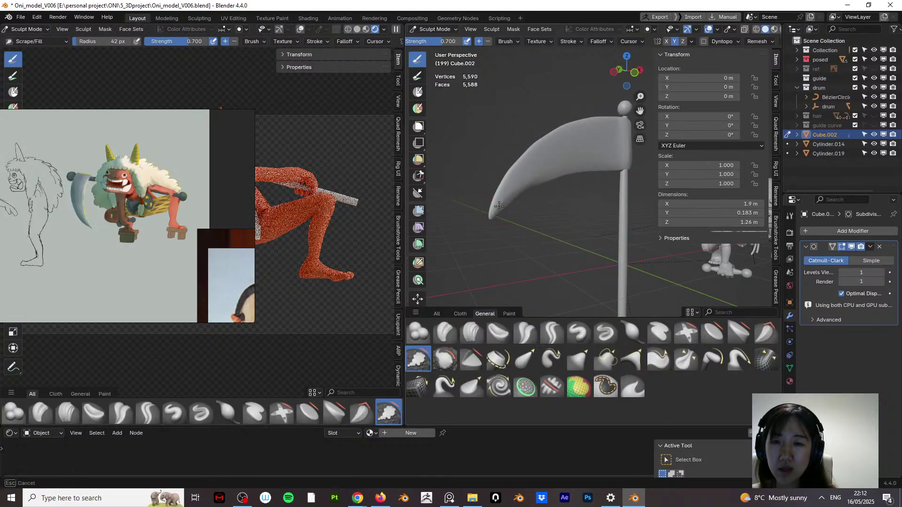
mouse_move(505, 187)
middle_mouse_down()
mouse_move(531, 181)
mouse_move(514, 196)
mouse_move(515, 132)
mouse_move(526, 113)
mouse_move(512, 73)
middle_mouse_up()
mouse_move(518, 110)
middle_mouse_down()
mouse_move(554, 221)
mouse_move(531, 151)
mouse_move(513, 160)
mouse_move(606, 93)
mouse_move(566, 94)
mouse_move(553, 108)
middle_mouse_up()
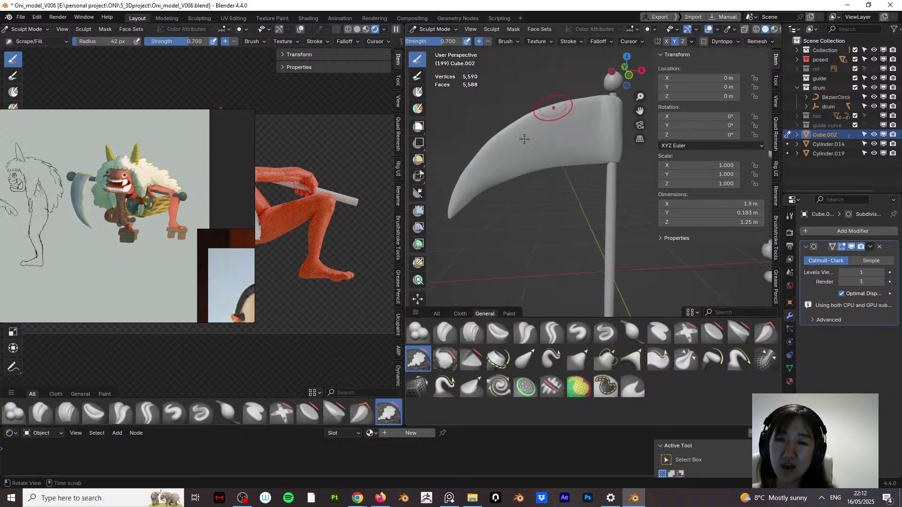
mouse_move(466, 205)
middle_mouse_down()
mouse_move(458, 210)
mouse_move(514, 164)
mouse_move(515, 297)
middle_mouse_up()
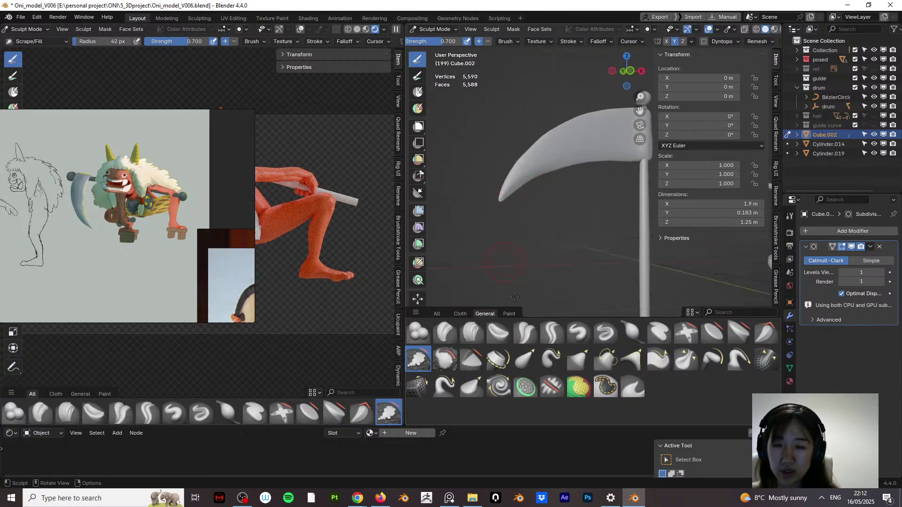
Step: Pull the blade's tip downward with the Elastic Snake Hook brush to lengthen it
left_click(551, 359)
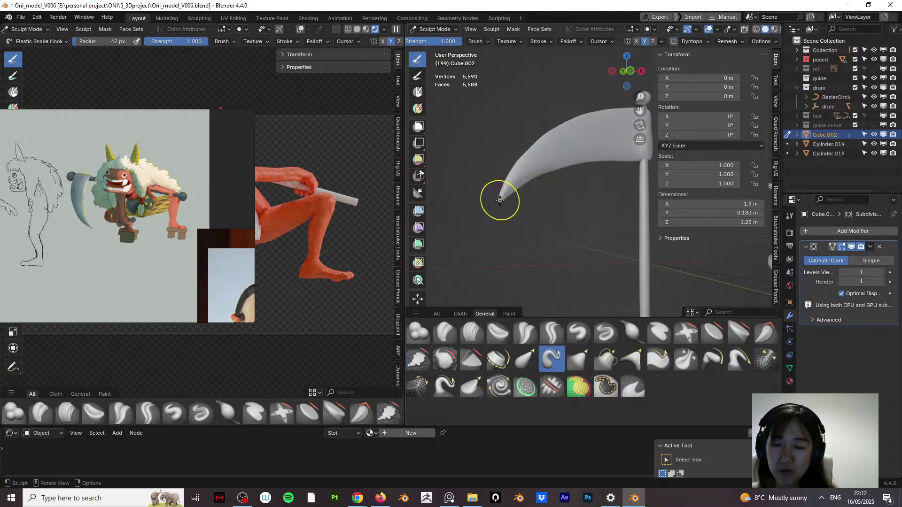
left_click_drag(500, 199, 501, 215)
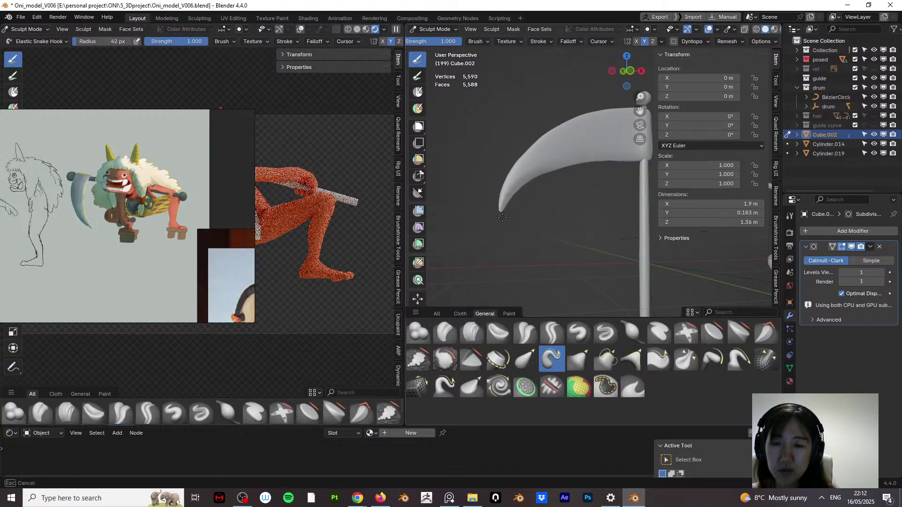
key("ctrl+z")
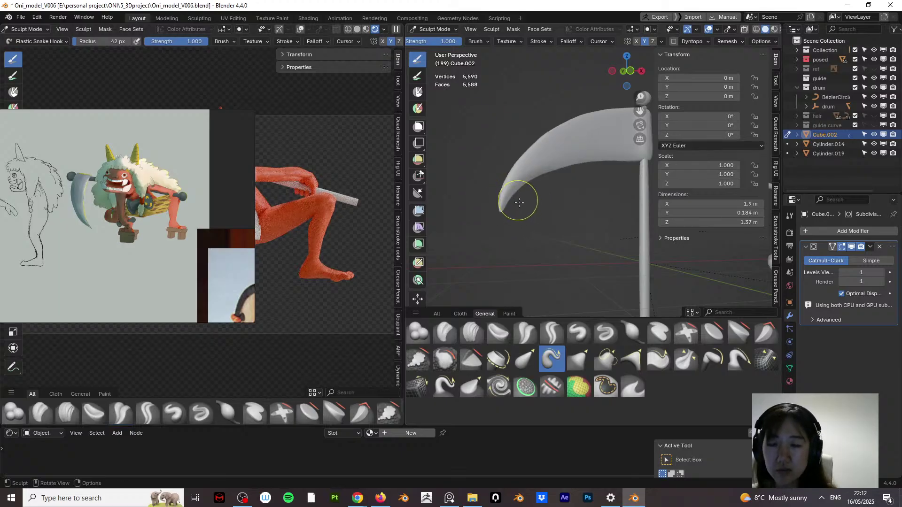
Step: Smooth the blade's lower cutting edge from the tip toward the pole
scroll(519, 202, "down", 3)
middle_click_drag(519, 202, 597, 229)
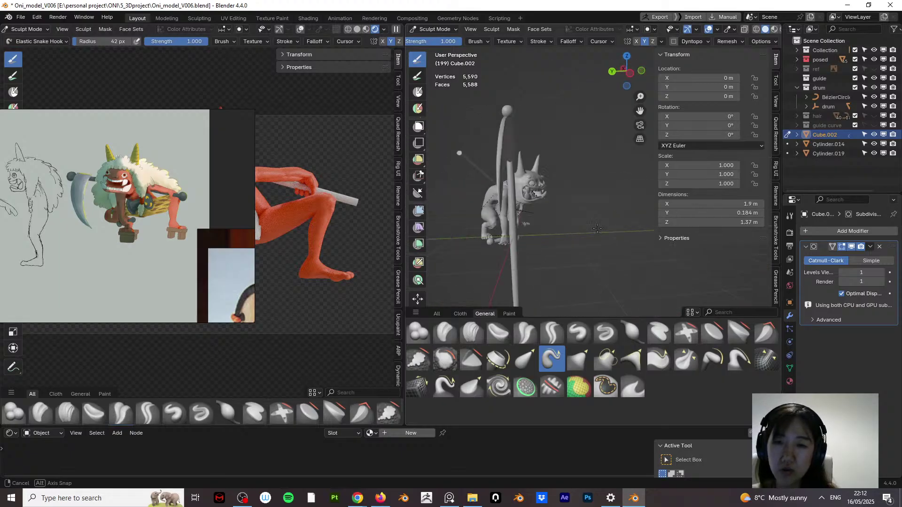
key("Escape")
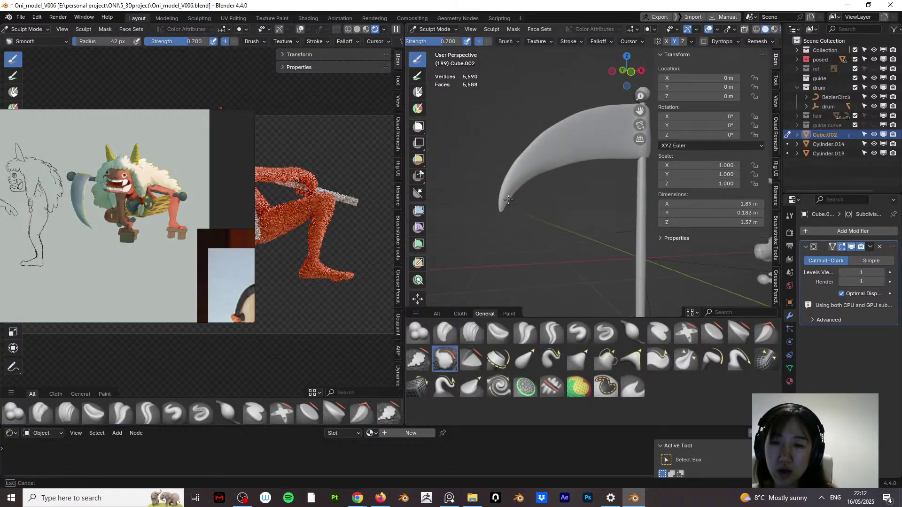
mouse_move(533, 182)
left_mouse_down()
mouse_move(521, 185)
mouse_move(598, 161)
left_mouse_up()
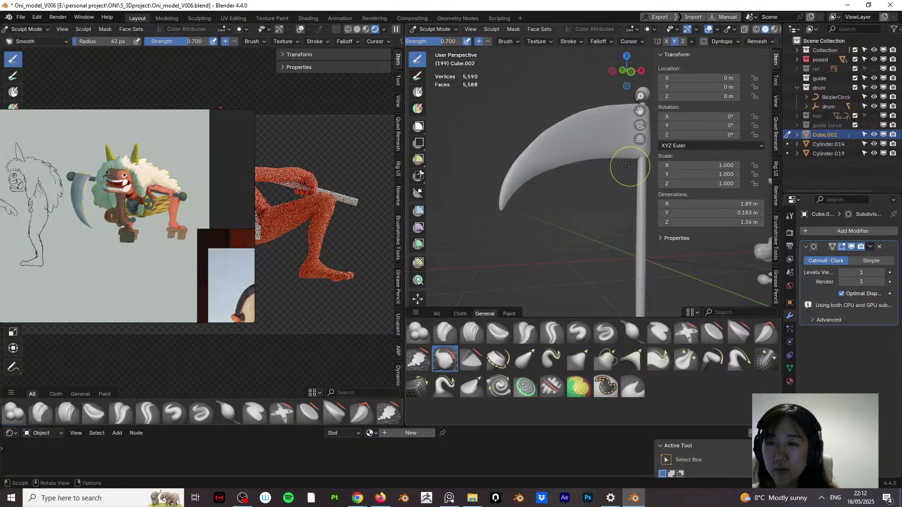
Step: Thicken the blade's base around the pole by pulling its sides outward with the Elastic Snake Hook brush
middle_click_drag(611, 167, 503, 161)
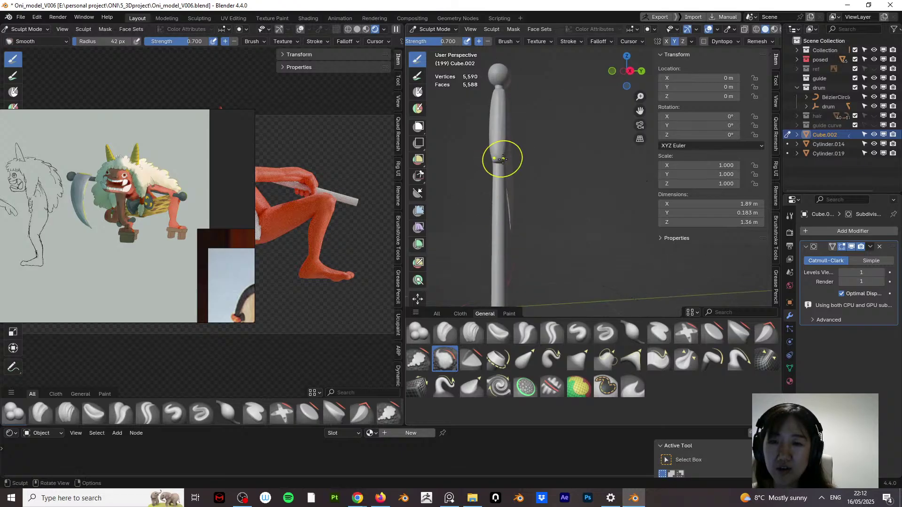
left_click_drag(503, 161, 508, 158, "shift")
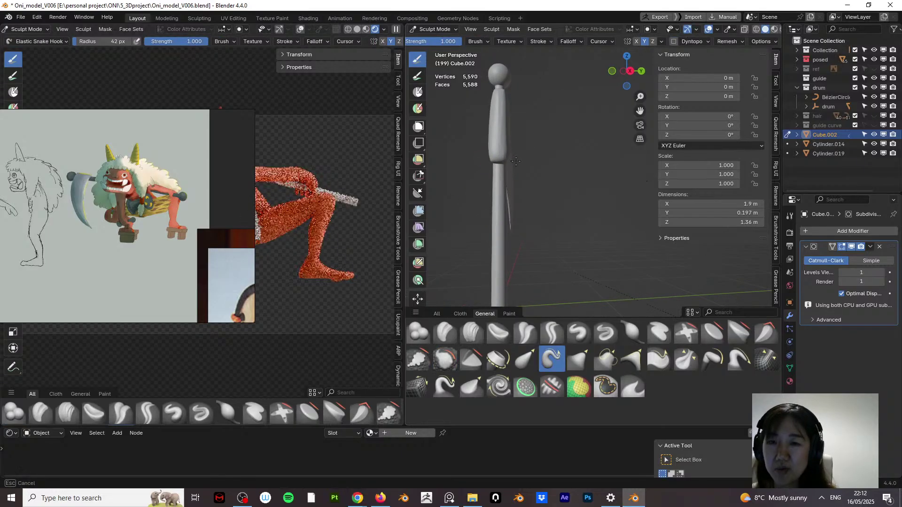
left_click_drag(505, 92, 493, 114)
Step: Pull the blade's tip slightly up and inward with the Elastic Snake Hook brush to sharpen it, and save the file
mouse_move(493, 114)
middle_mouse_down()
mouse_move(578, 127)
mouse_move(516, 145)
mouse_move(528, 151)
middle_mouse_up()
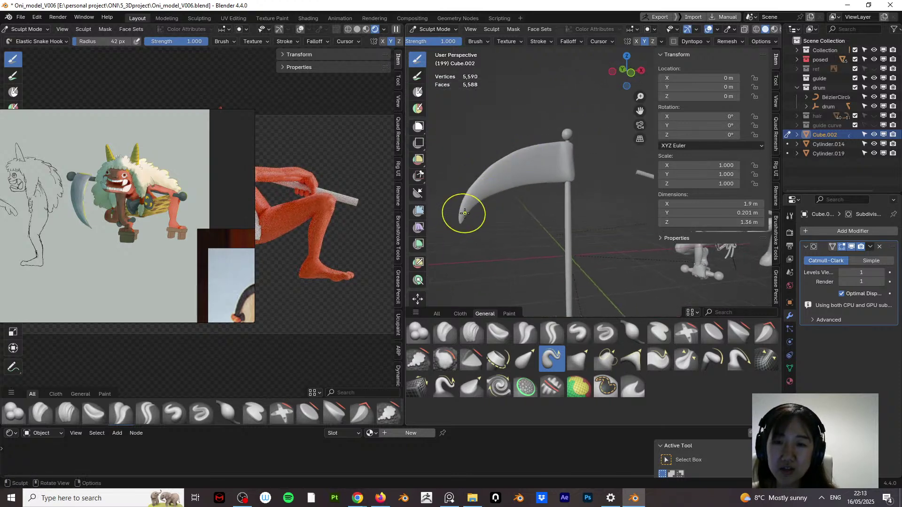
mouse_move(462, 222)
left_mouse_down()
mouse_move(463, 207)
mouse_move(466, 215)
left_mouse_up()
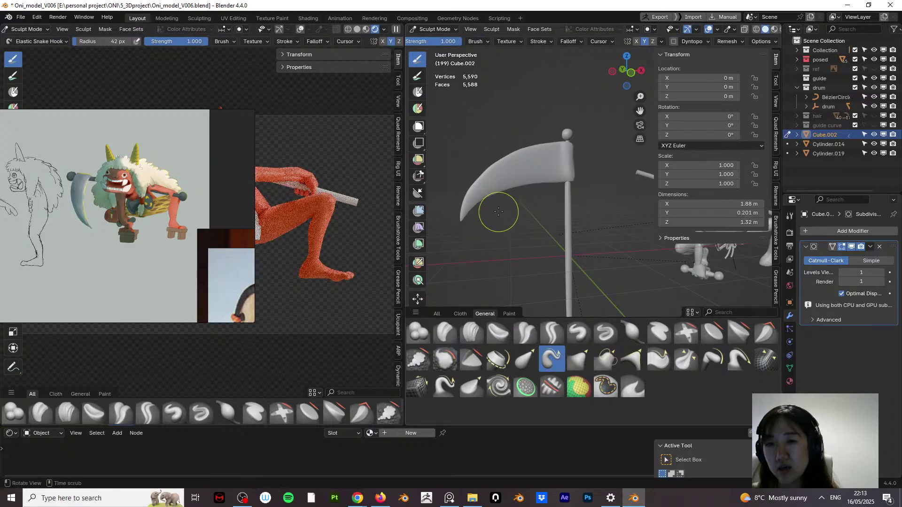
mouse_move(493, 208)
middle_mouse_down()
mouse_move(509, 225)
mouse_move(511, 210)
middle_mouse_up()
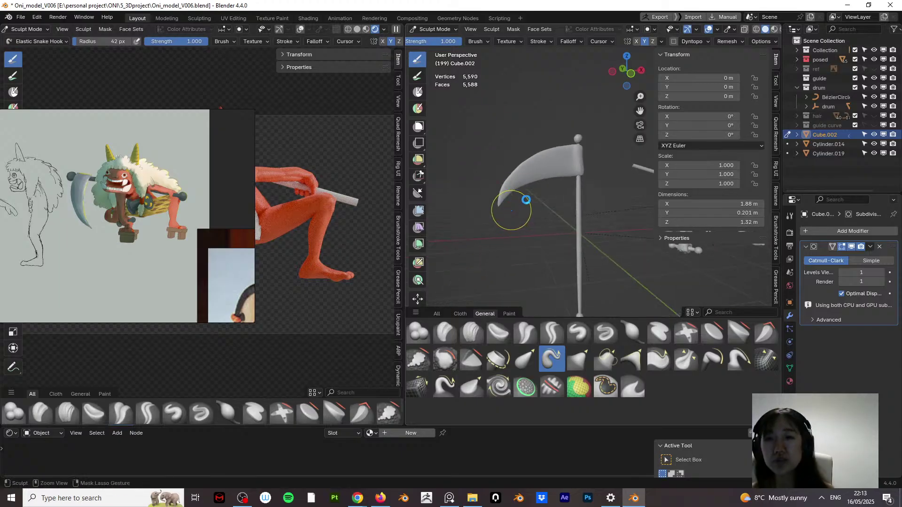
key("ctrl+s")
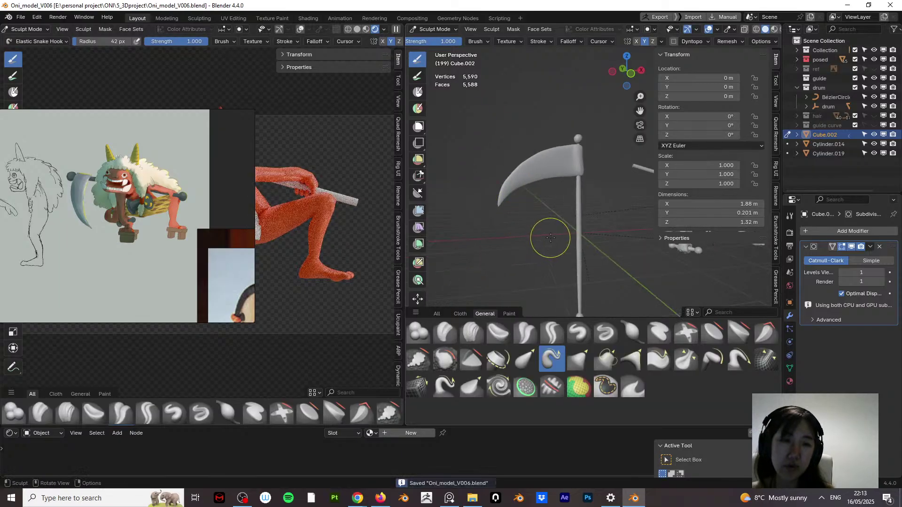
Step: Switch the blade from Sculpt Mode to Object Mode and save the file
middle_click_drag(548, 238, 525, 232)
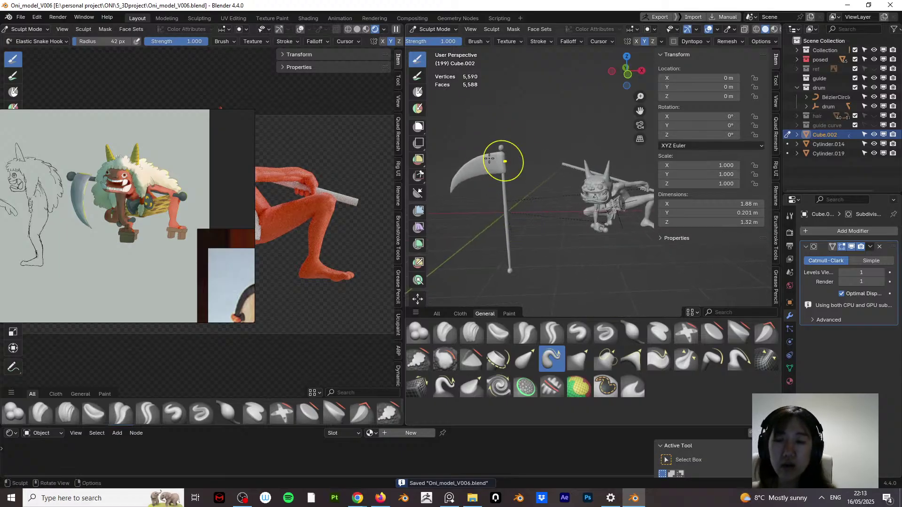
left_click(443, 34)
left_click(444, 40)
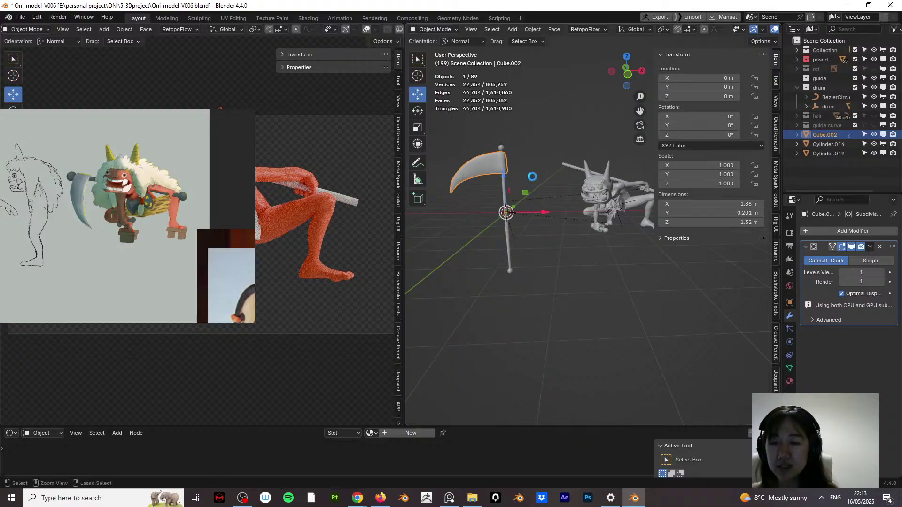
key("ctrl+s")
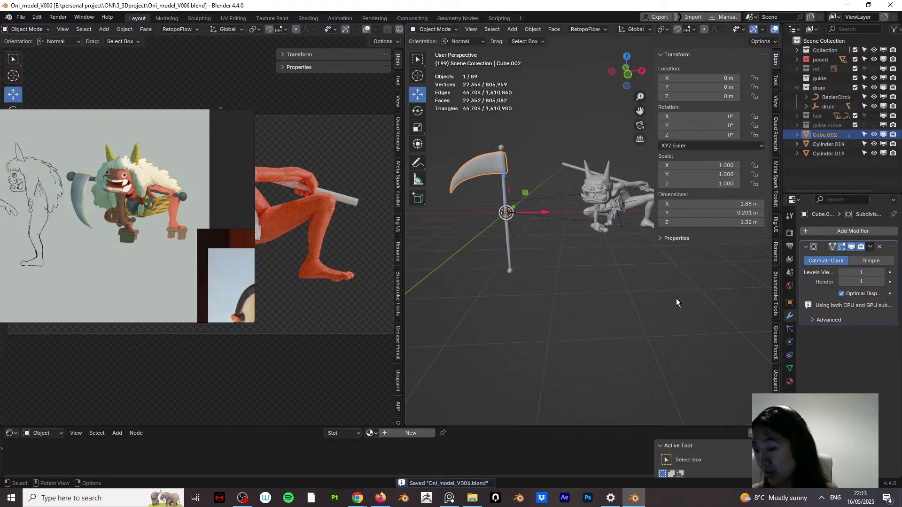